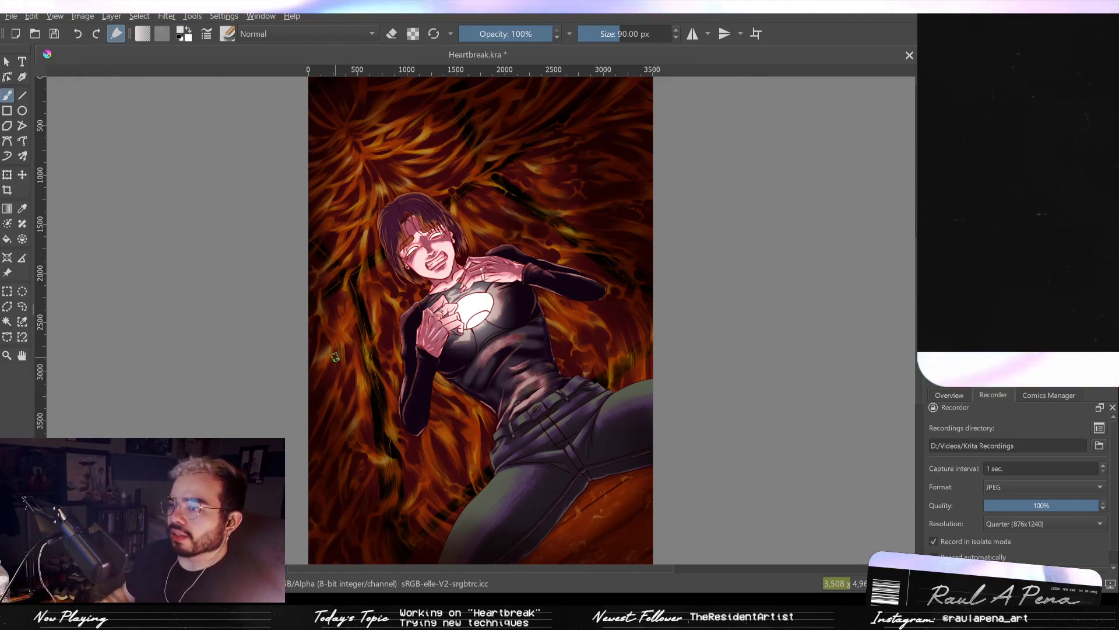
Compare the painting's states with and without the bright fire glow and the yellow-and-purple block-in over the figure.
scroll(823, 241, up, 1)
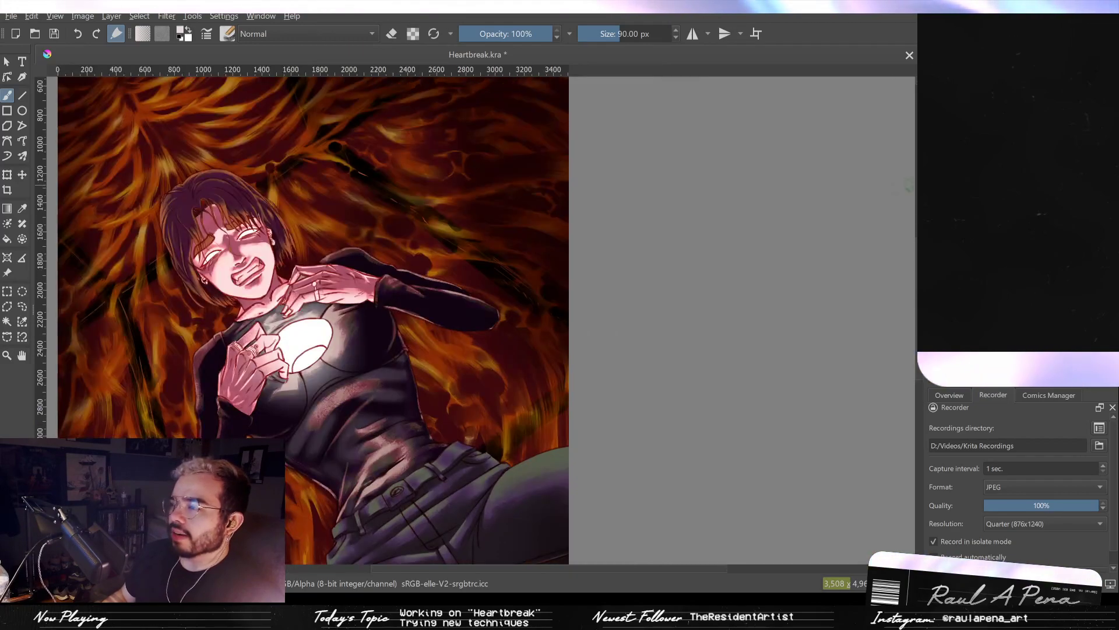
scroll(809, 181, down, 1)
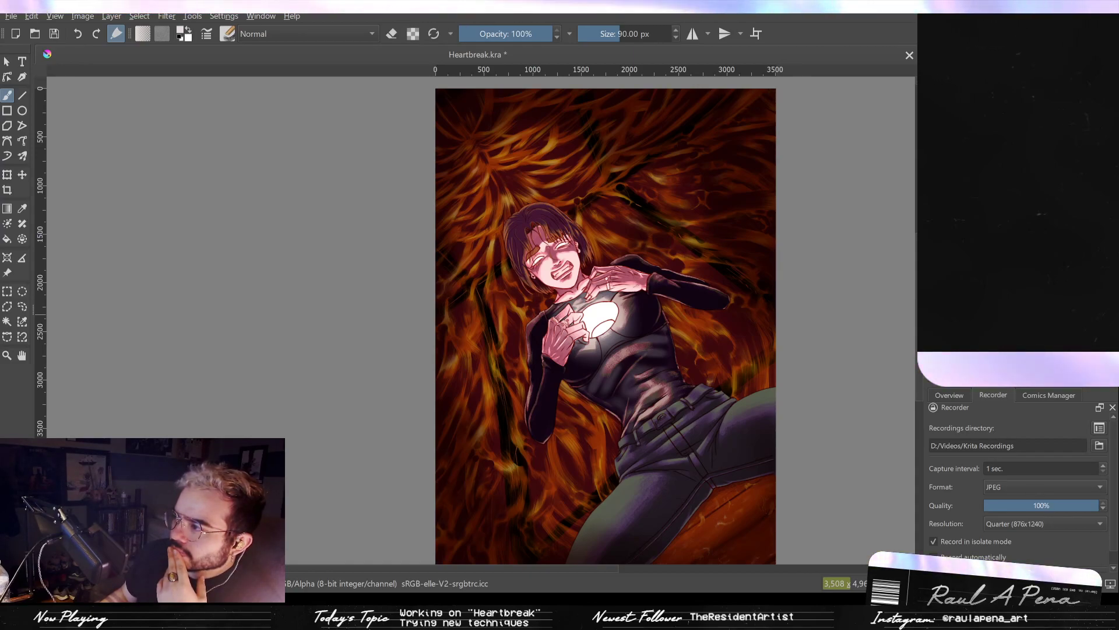
key(ctrl+z)
key(ctrl+shift+z)
key(ctrl+z)
key(ctrl+shift+z)
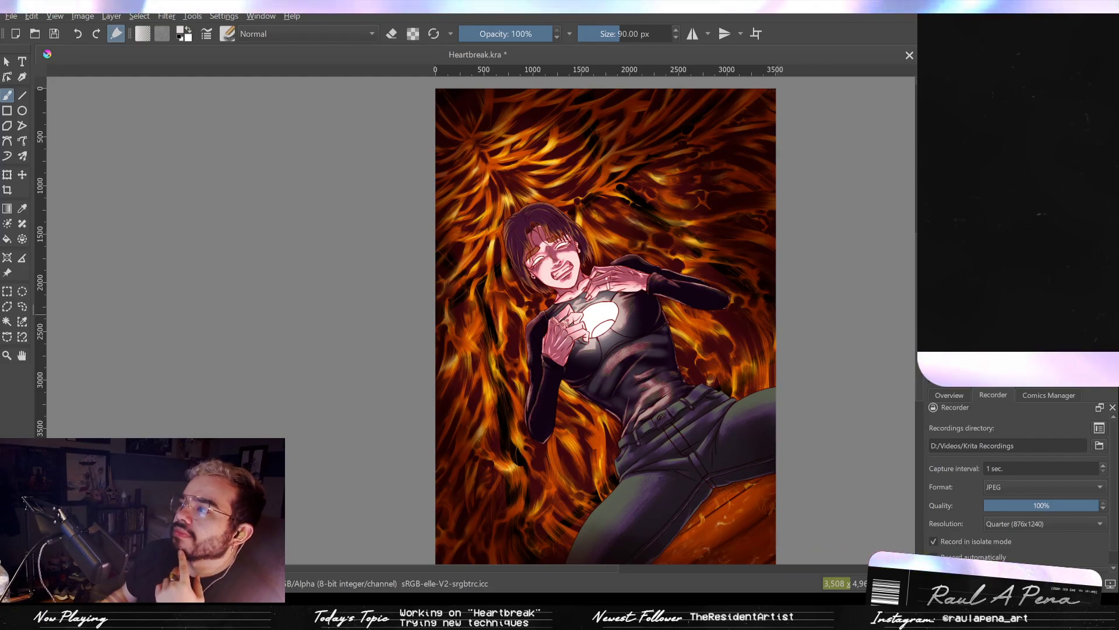
key(ctrl+z)
key(ctrl+shift+z)
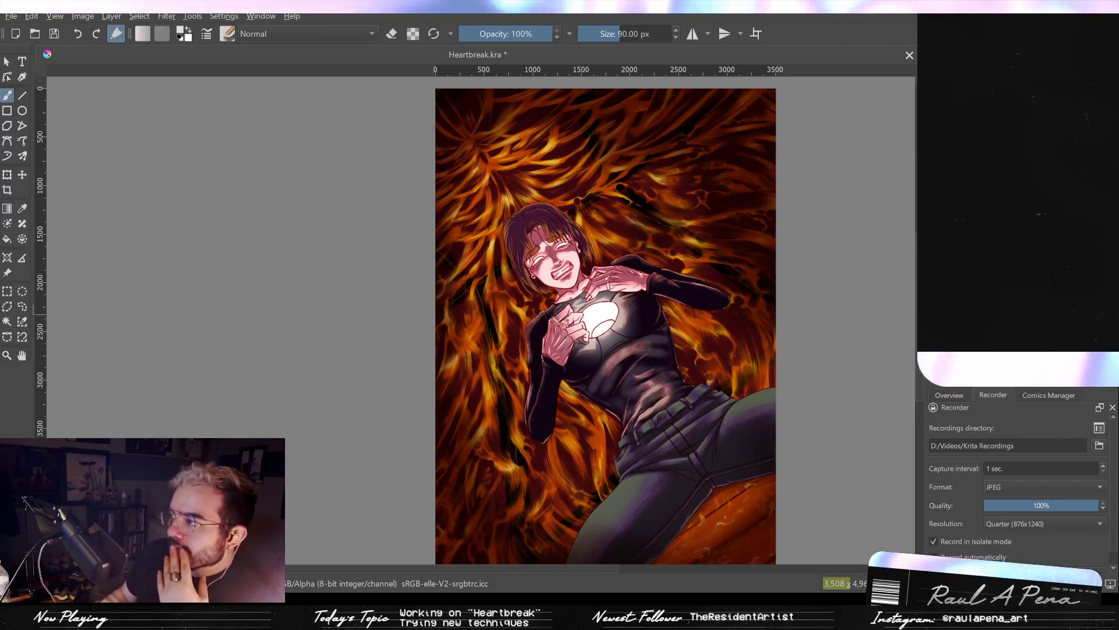
key(ctrl+z)
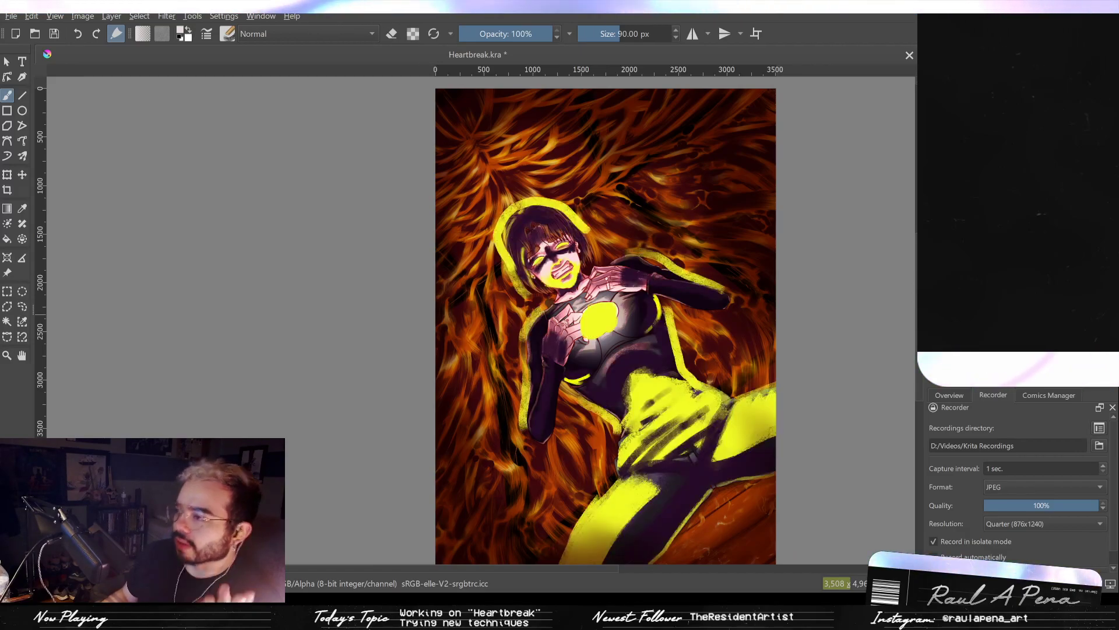
key(ctrl+shift+z)
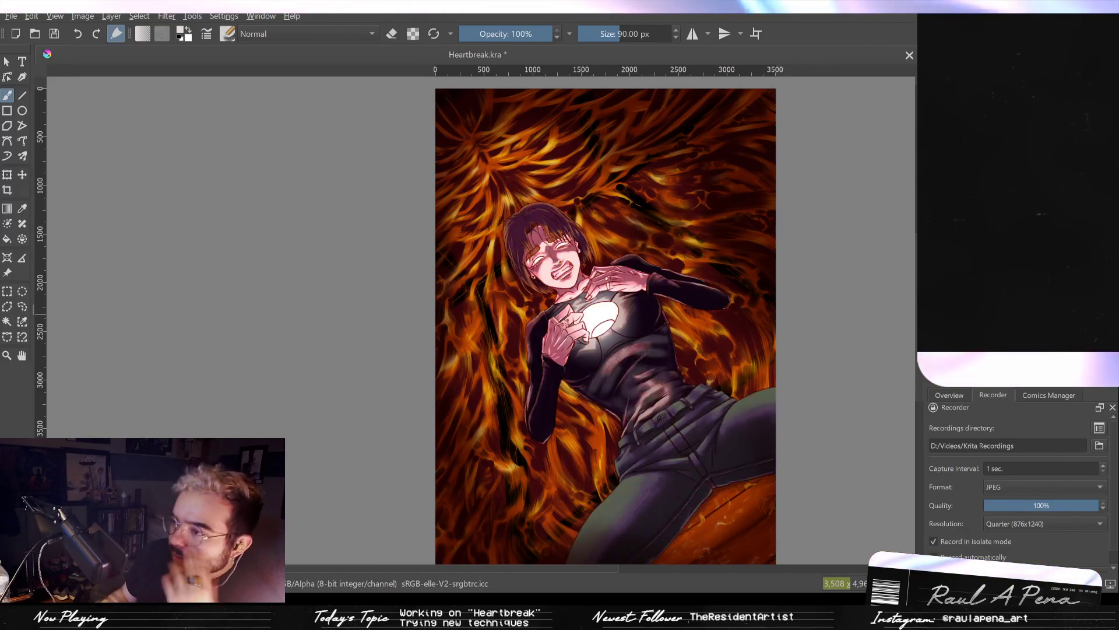
key(ctrl+z)
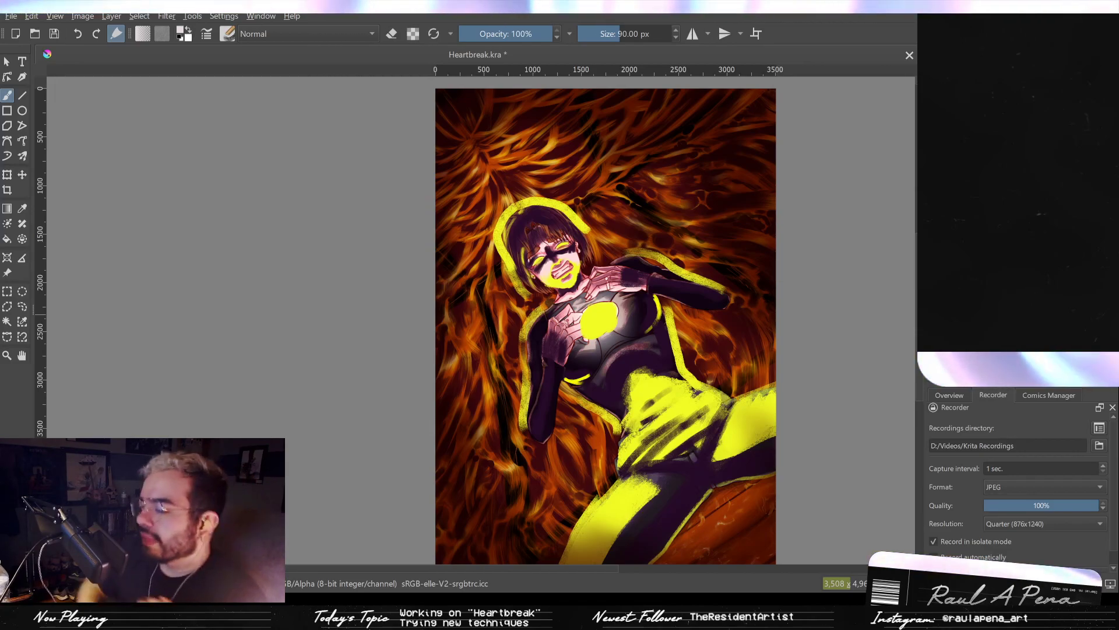
Show the canvas overview and hide the orange fire effect behind the figure, leaving the dark red background.
click(949, 395)
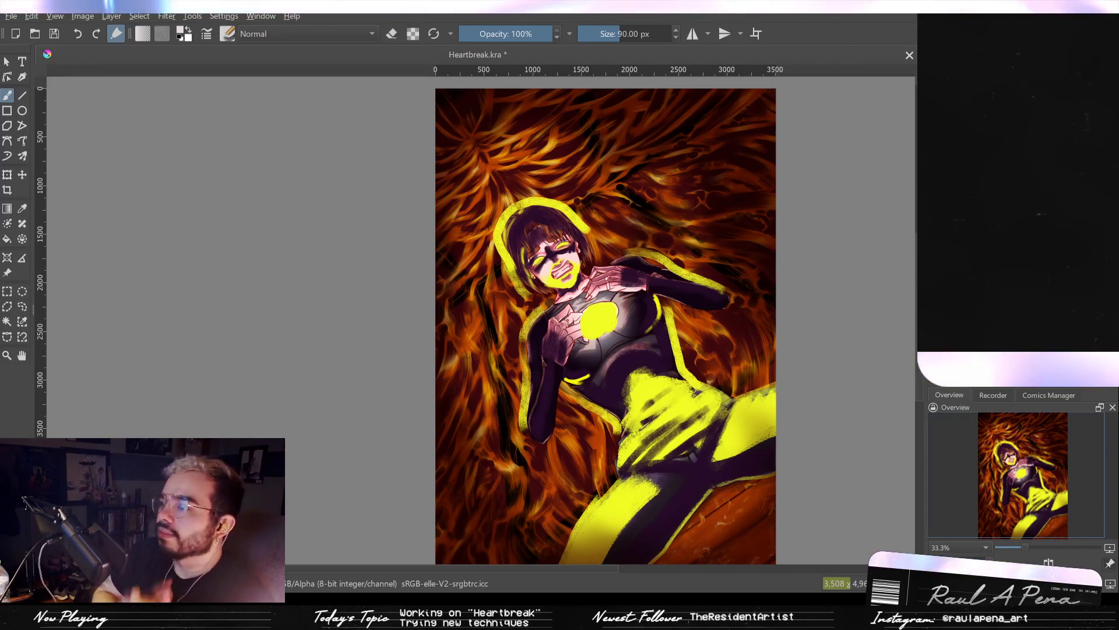
drag(668, 292, 558, 280)
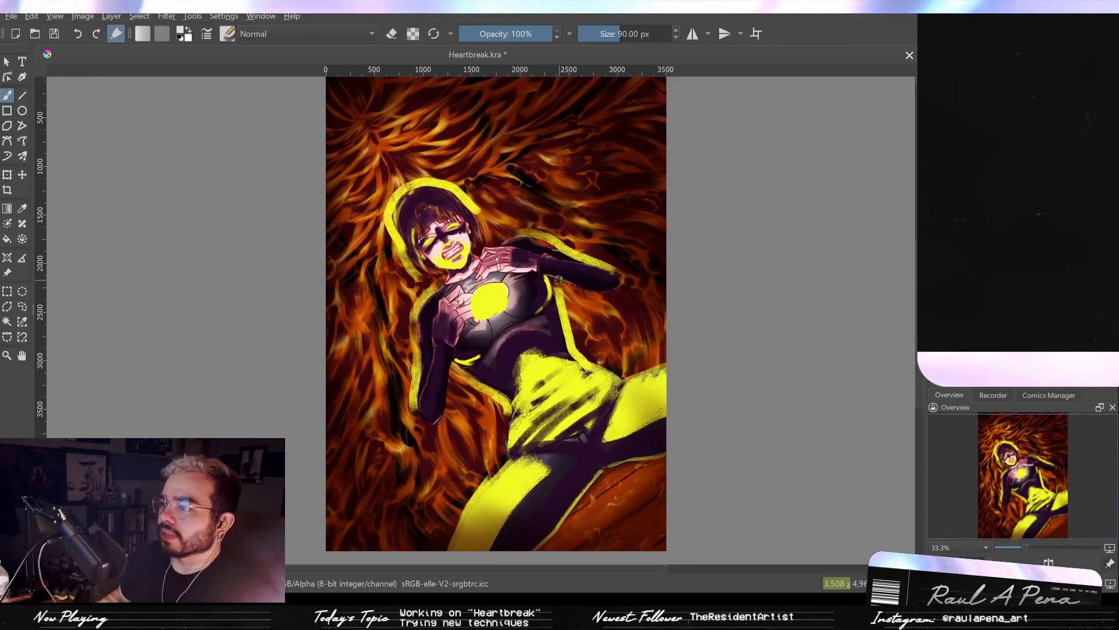
click(934, 289)
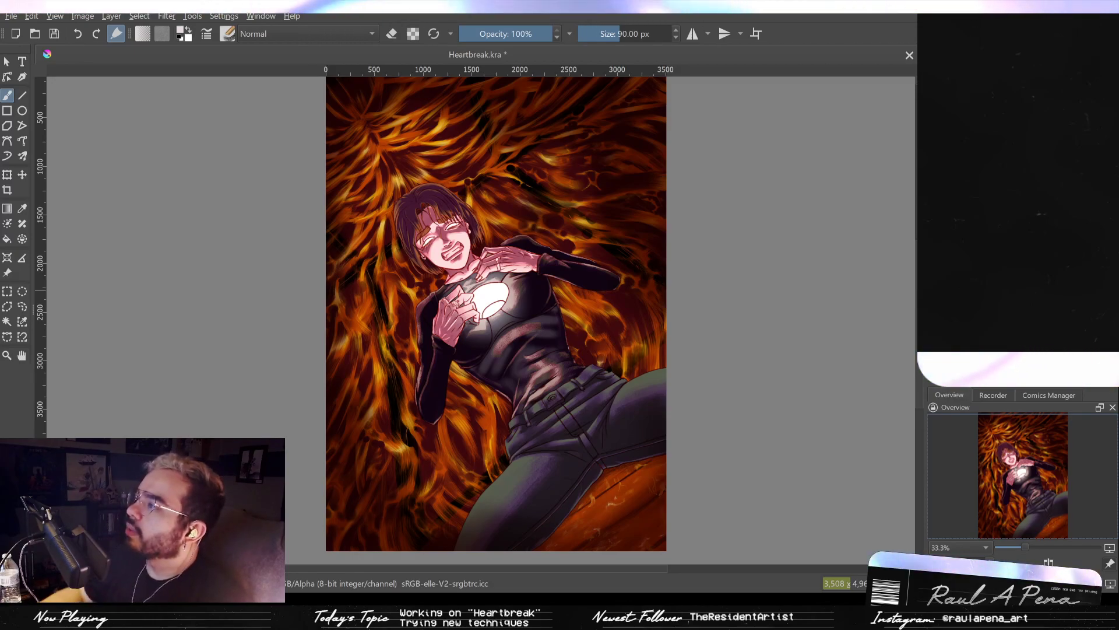
key(ctrl+z)
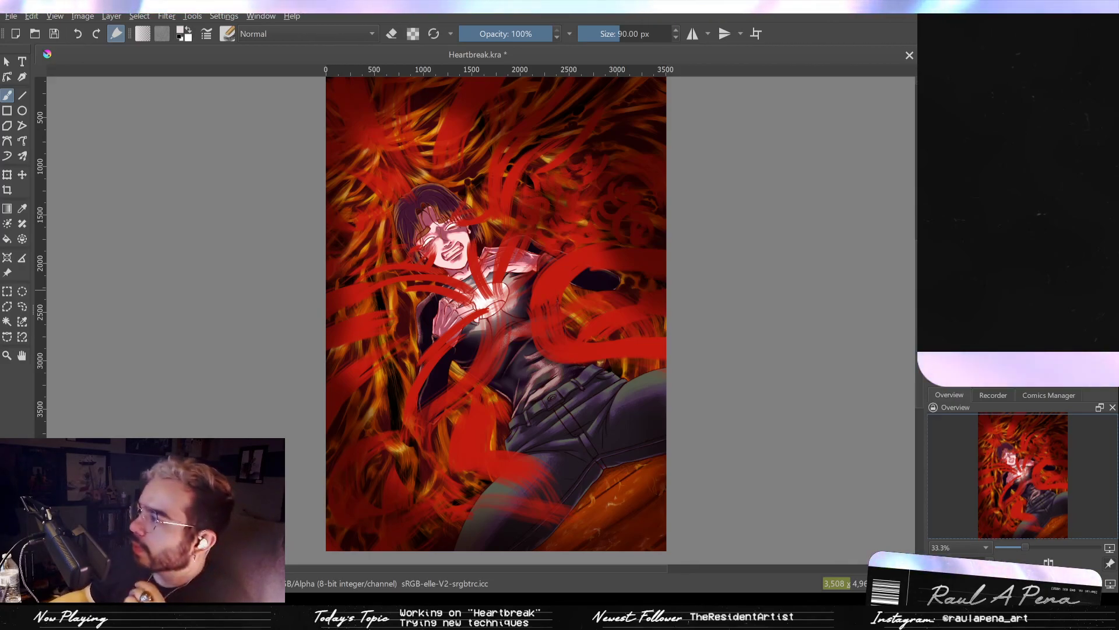
click(934, 286)
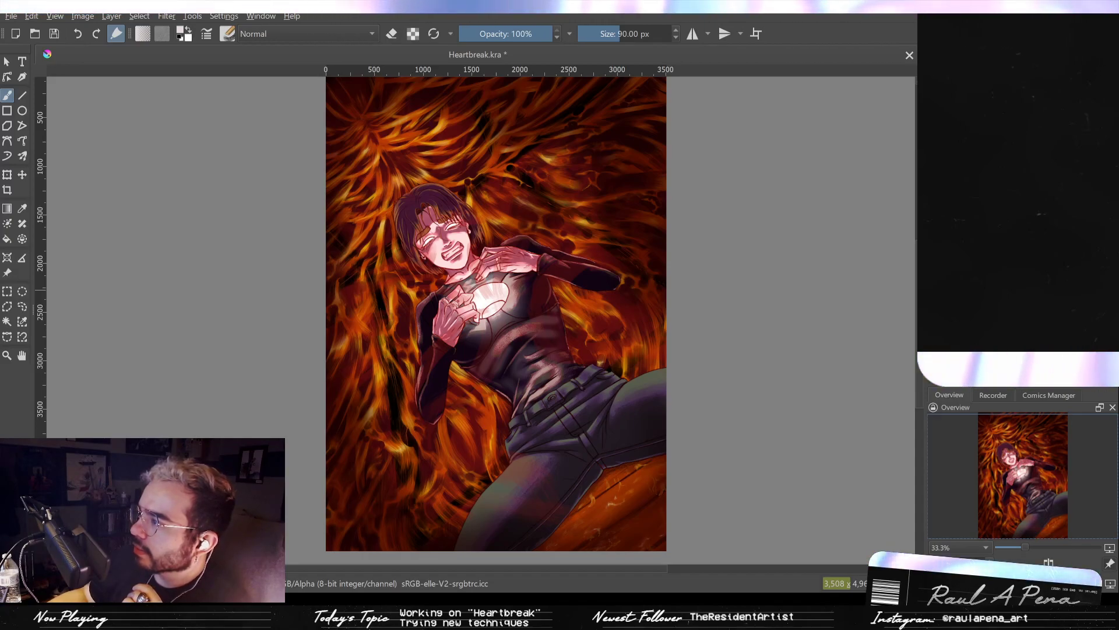
click(934, 297)
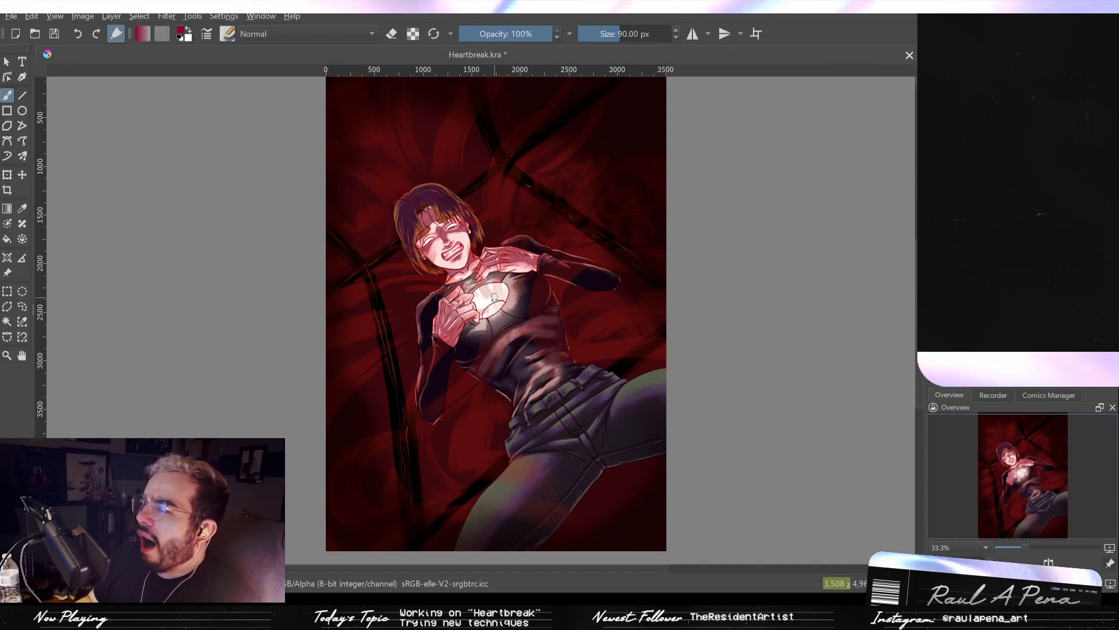
Undo a trial crimson stroke across the glowing chest opening and switch to the 40 px brush preset.
drag(494, 297, 470, 322)
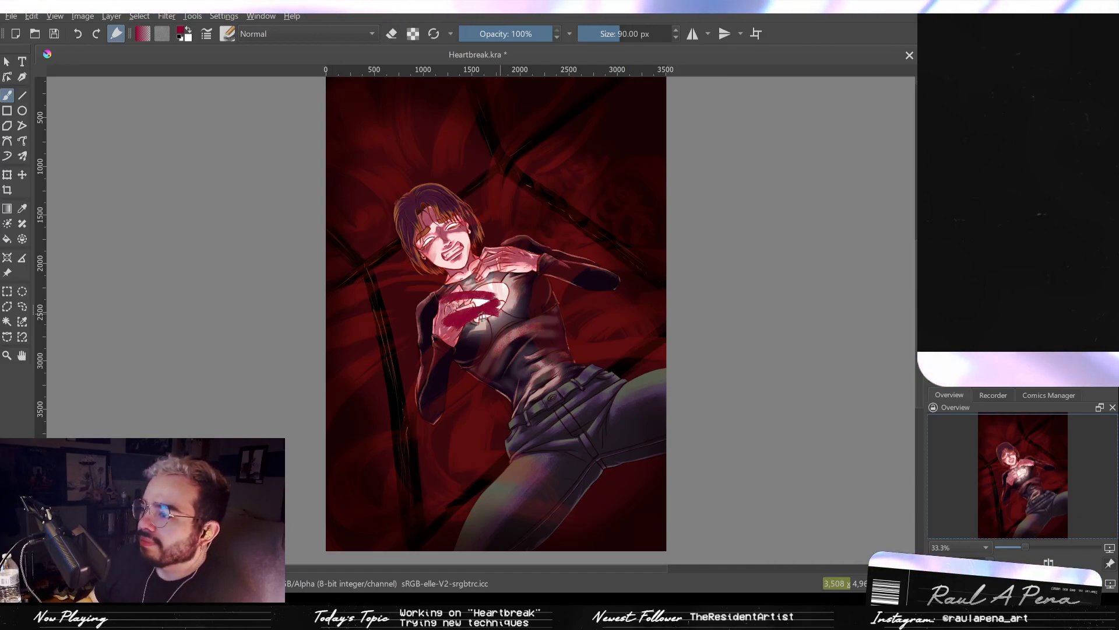
scroll(479, 303, up, 4)
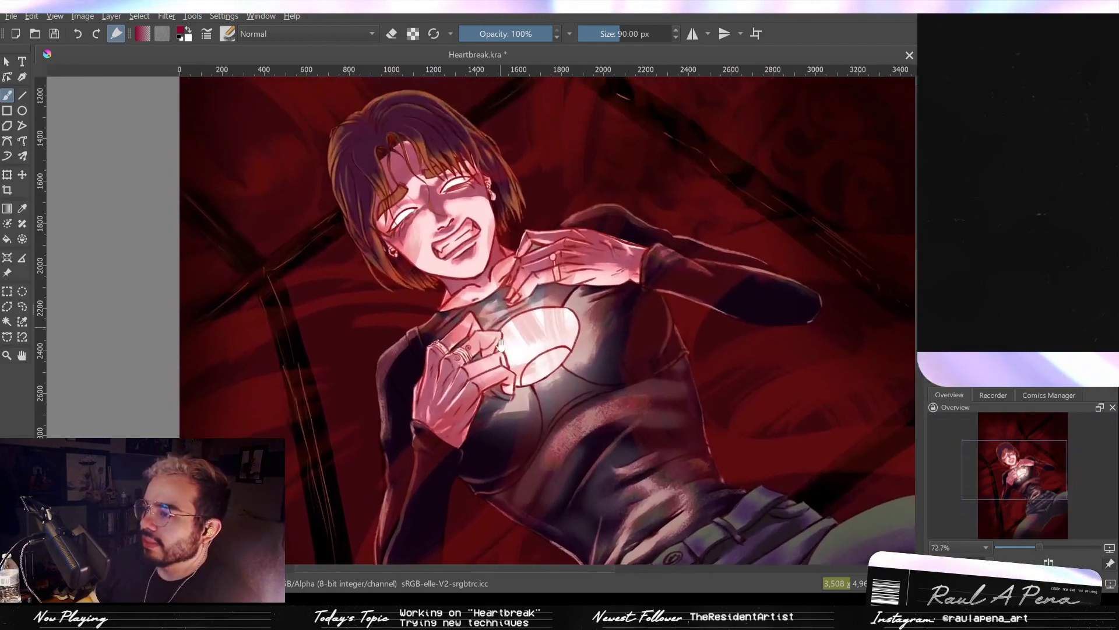
key(slash)
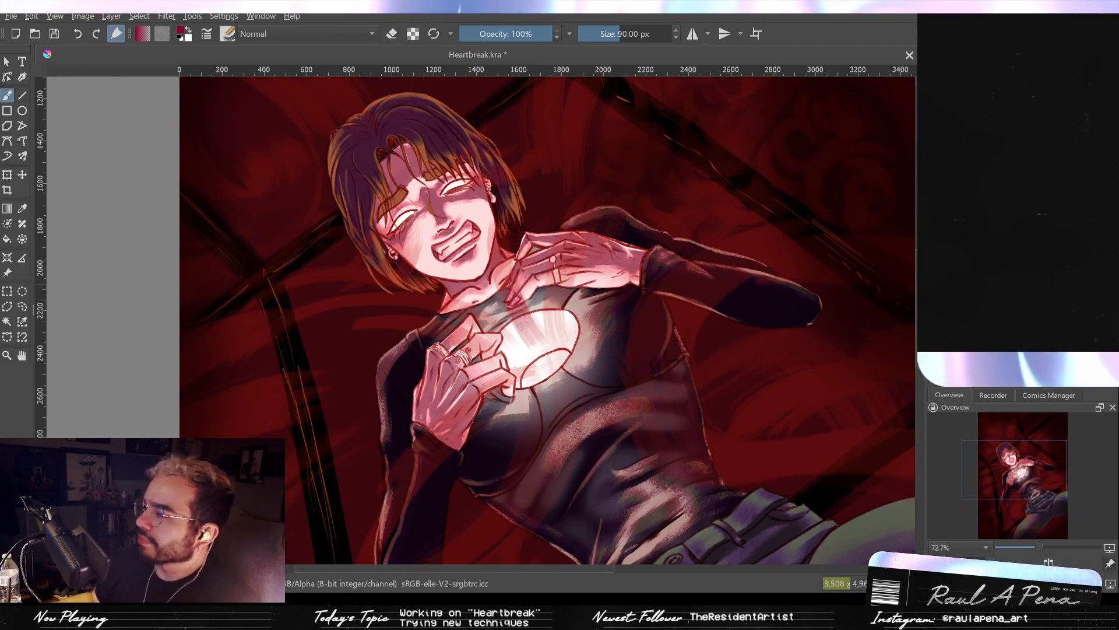
key(ctrl+z)
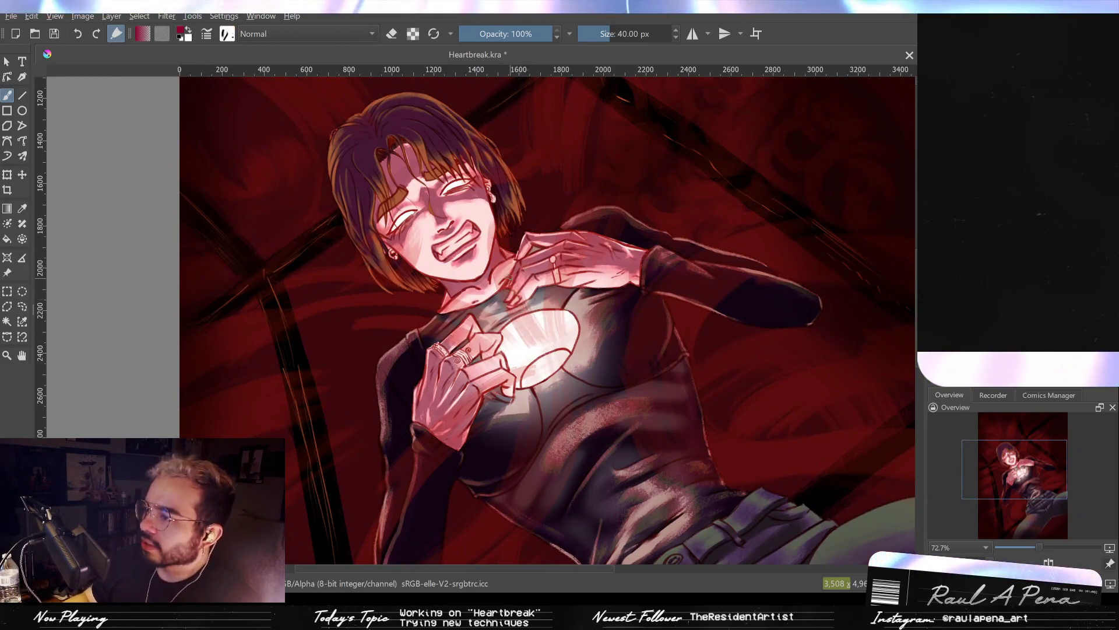
Paint crimson streaks from the neck and raised hand converging into the glowing chest opening, with the brush at 145.01 px.
drag(505, 273, 528, 338)
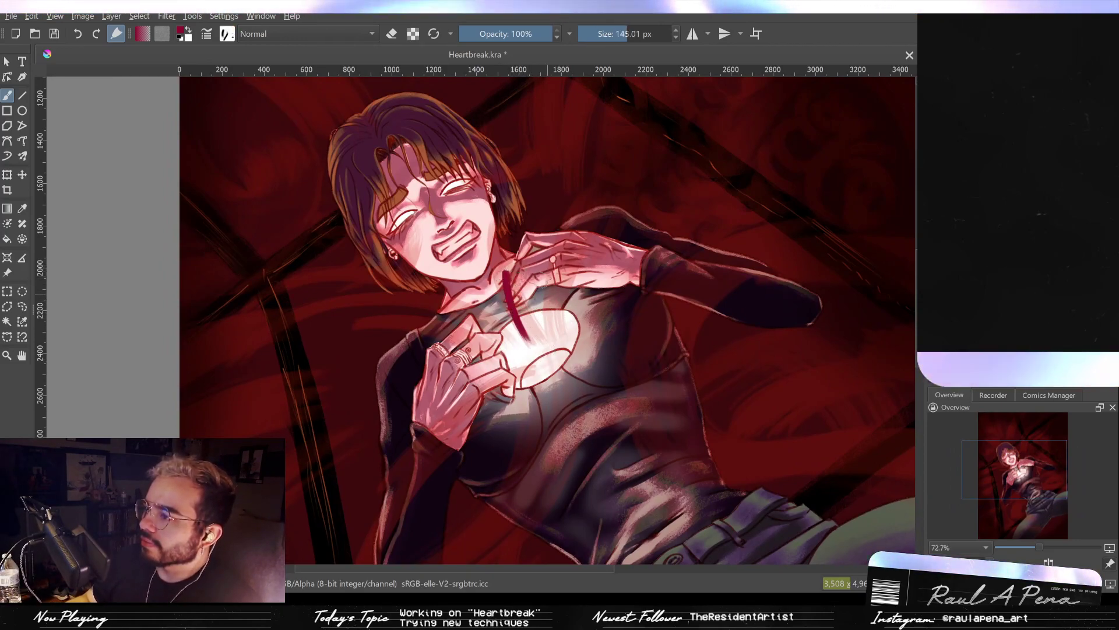
drag(507, 263, 545, 356)
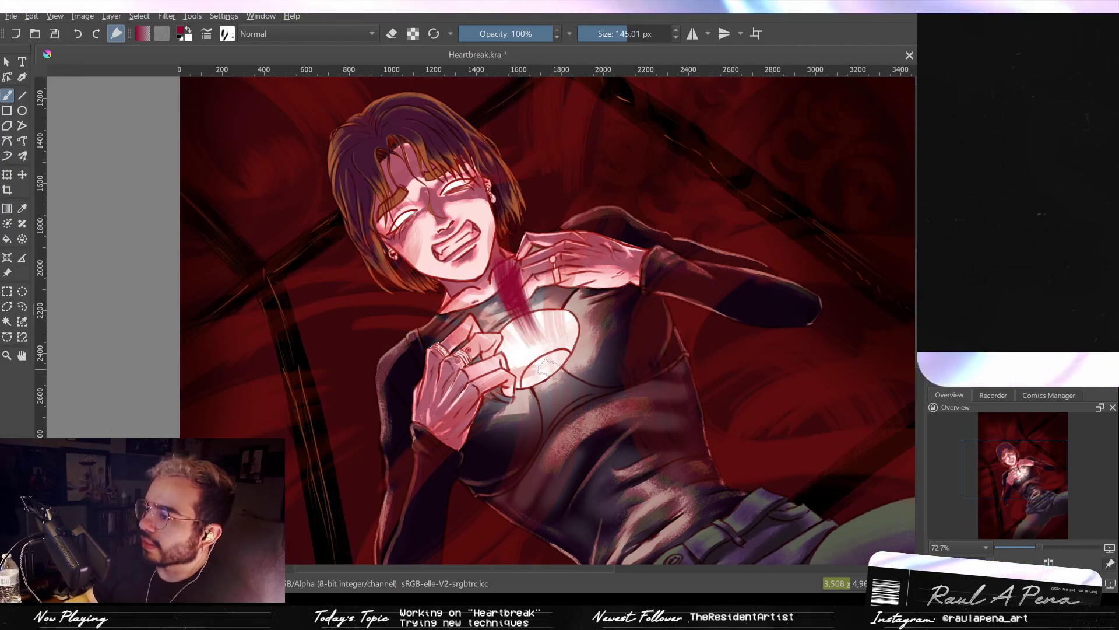
drag(523, 309, 549, 345)
key(ctrl+z)
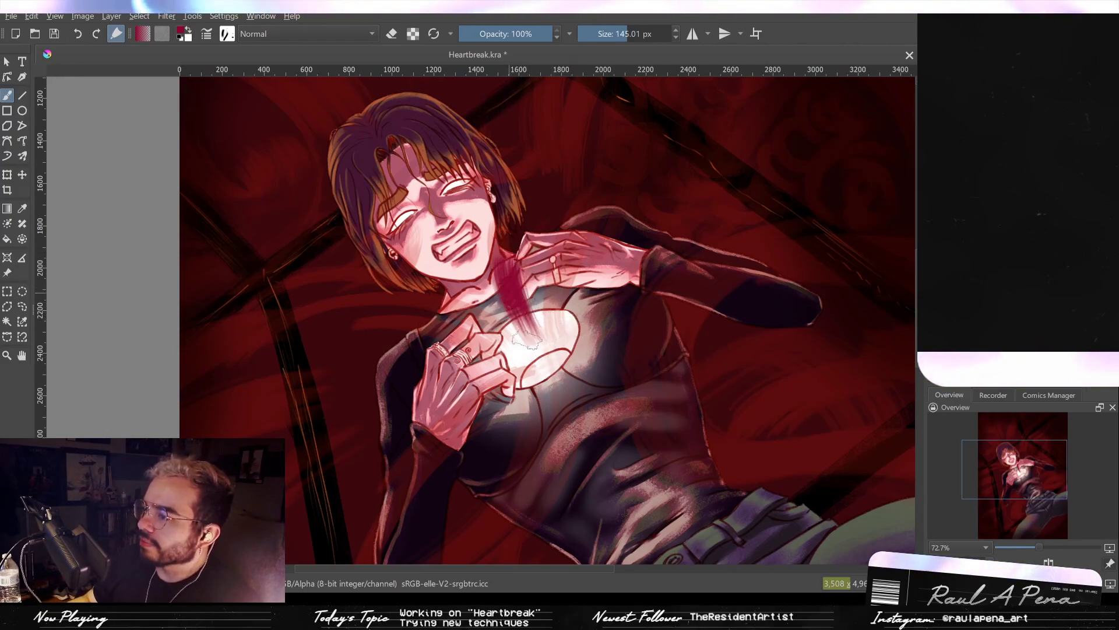
drag(512, 285, 534, 341)
drag(543, 265, 542, 344)
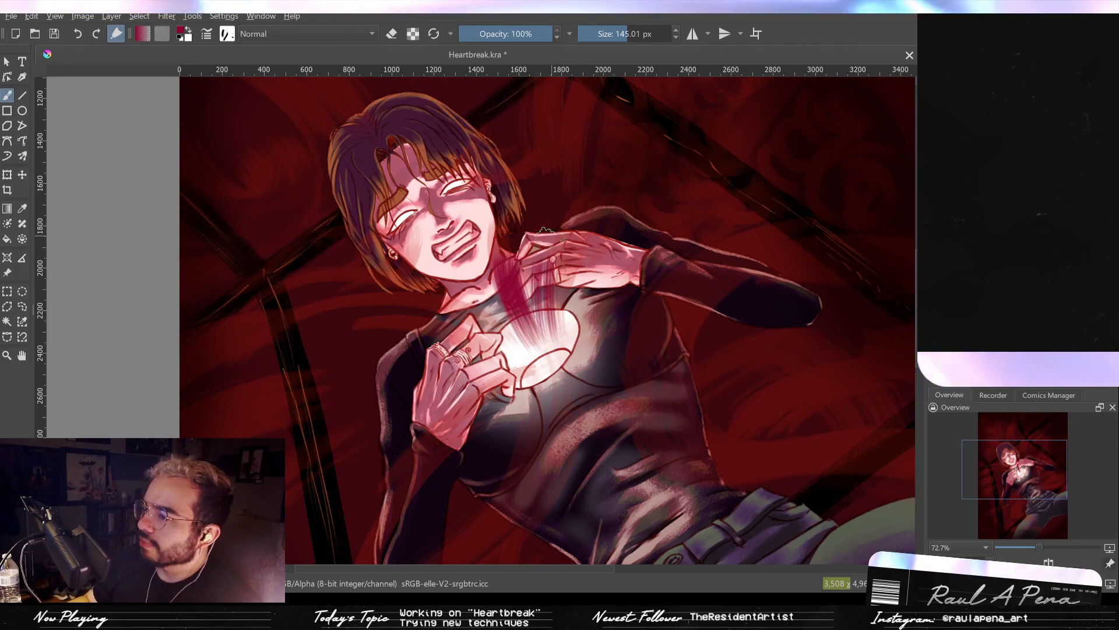
drag(586, 221, 542, 315)
drag(580, 271, 539, 338)
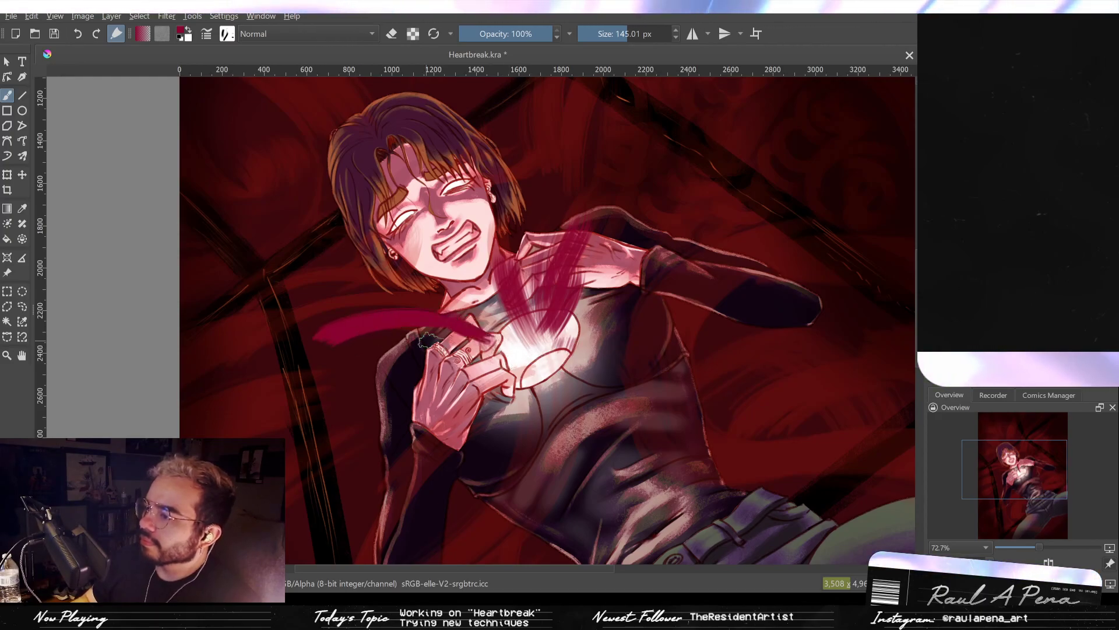
Paint long, curved crimson tendrils sweeping from the chest opening over the lower hand and across the left background, redoing unsatisfactory strokes.
drag(486, 331, 201, 344)
key(ctrl+z)
mouse_move(498, 331)
mouse_down()
mouse_move(255, 327)
mouse_move(198, 349)
mouse_move(233, 416)
mouse_up()
key(ctrl+z)
drag(499, 341, 289, 417)
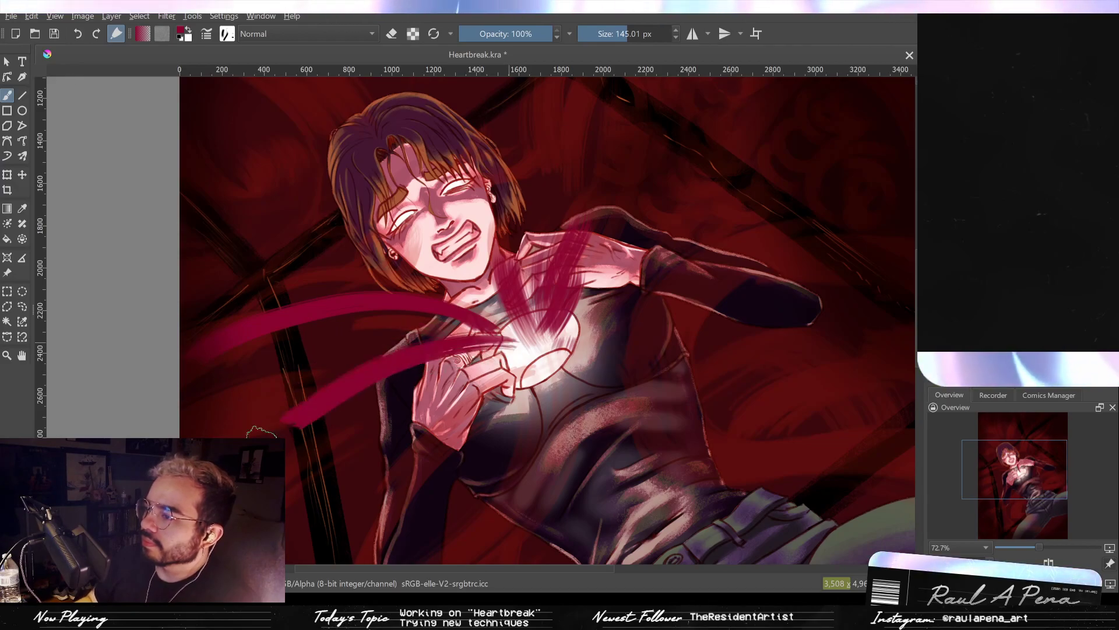
key(ctrl+z)
drag(492, 341, 234, 419)
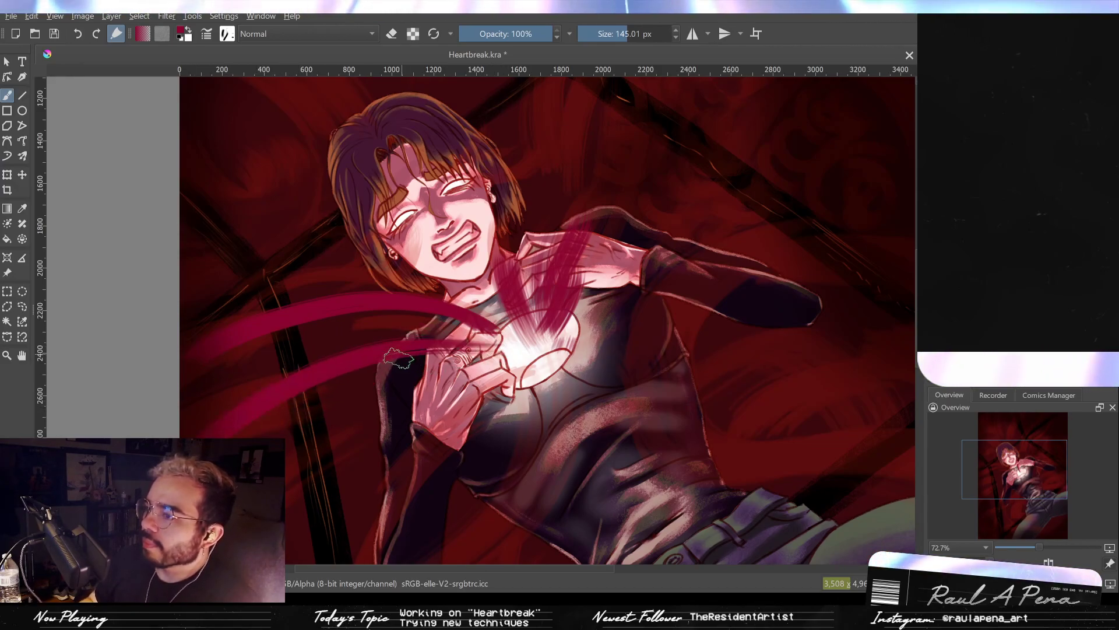
drag(492, 335, 233, 297)
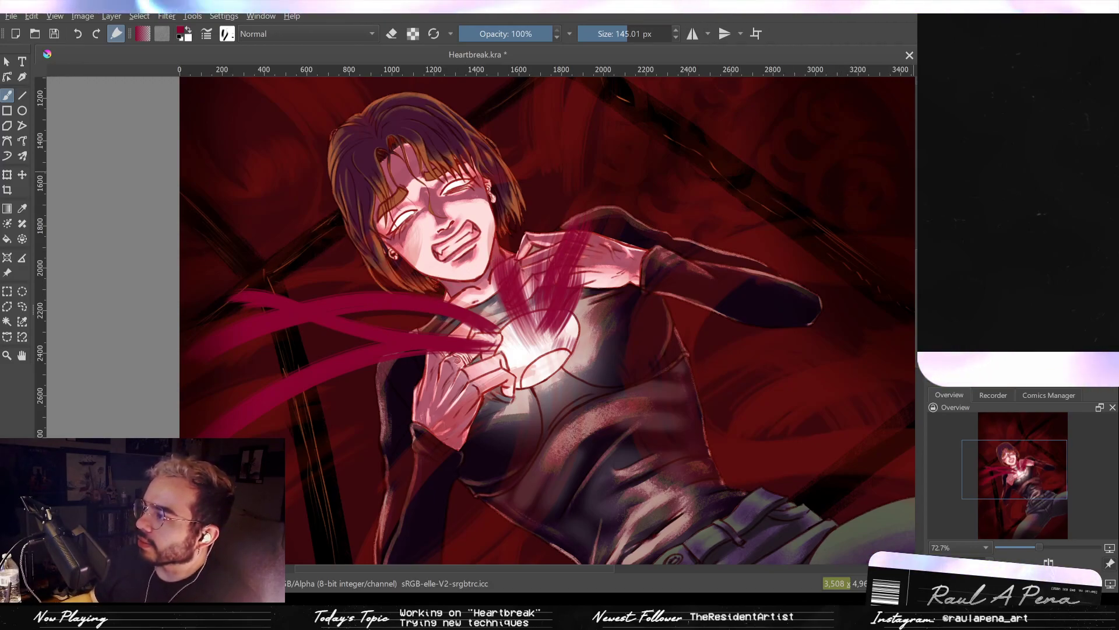
Block in a solid crimson heart inside the chest opening with a 47.95 px brush and trim its right edge in eraser mode.
scroll(557, 399, up, 6)
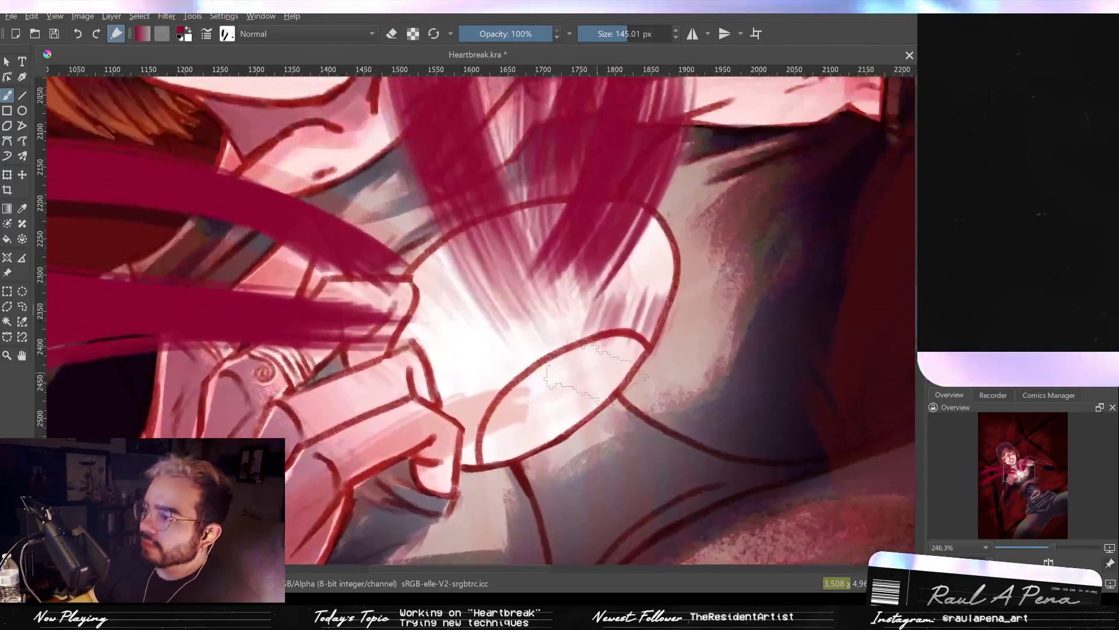
key(bracketright)
mouse_move(481, 338)
mouse_down()
mouse_move(514, 401)
mouse_move(488, 357)
mouse_move(508, 429)
mouse_move(502, 366)
mouse_up()
scroll(501, 366, down, 3)
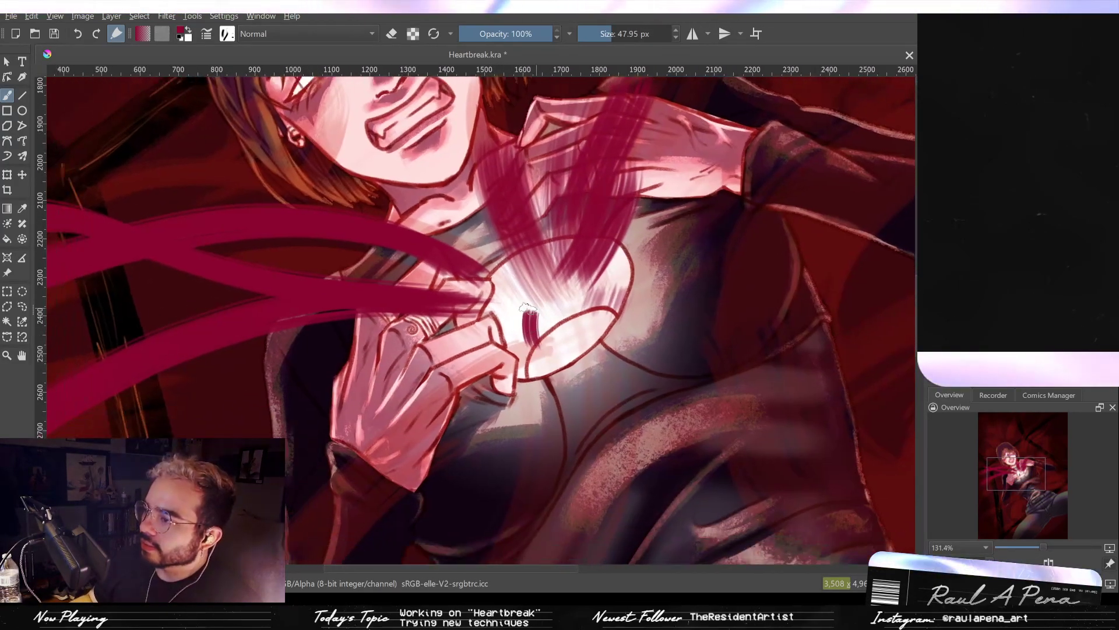
mouse_move(533, 341)
mouse_down()
mouse_move(556, 359)
mouse_move(561, 337)
mouse_move(542, 296)
mouse_move(530, 309)
mouse_move(559, 285)
mouse_move(577, 300)
mouse_move(569, 322)
mouse_move(594, 326)
mouse_move(542, 366)
mouse_move(593, 336)
mouse_move(577, 348)
mouse_move(534, 342)
mouse_move(532, 359)
mouse_move(521, 326)
mouse_move(532, 312)
mouse_move(569, 340)
mouse_move(584, 326)
mouse_move(557, 311)
mouse_move(570, 294)
mouse_move(589, 314)
mouse_up()
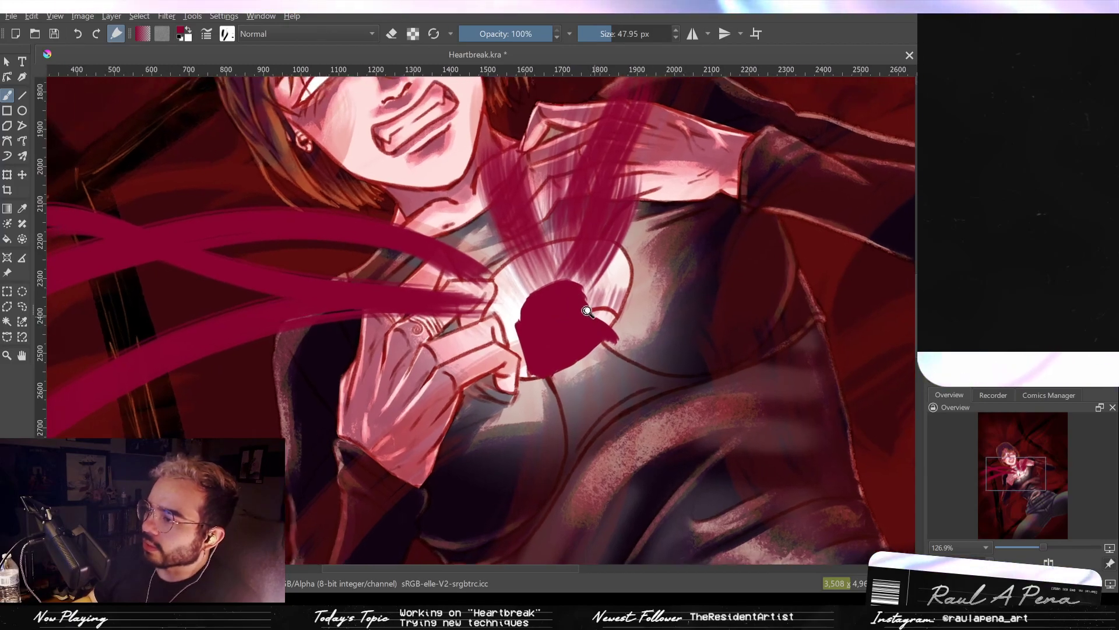
click(393, 35)
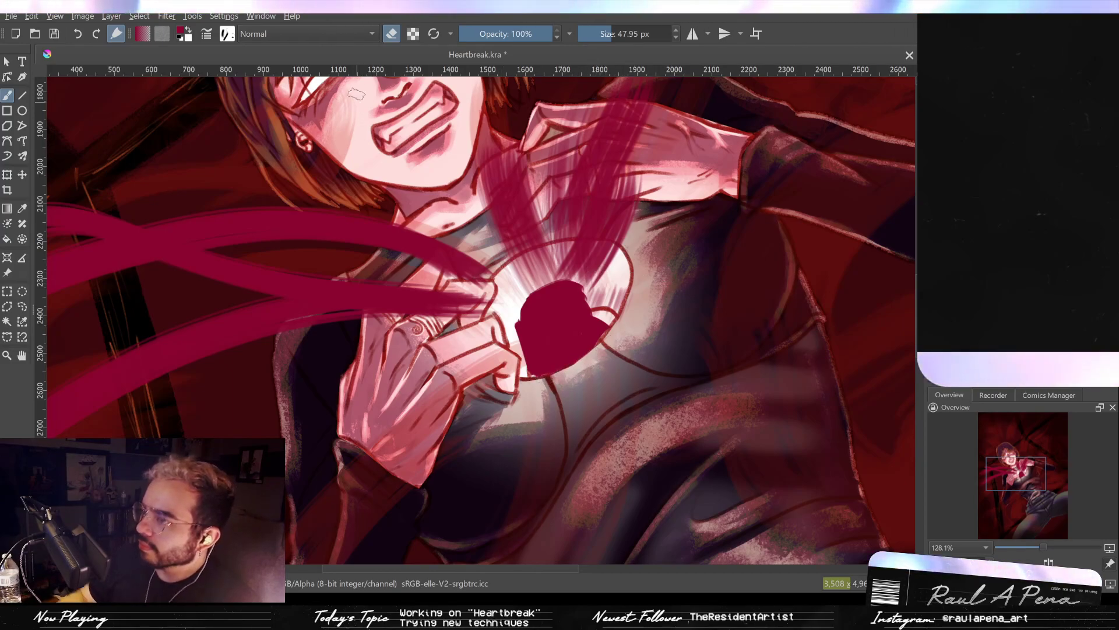
click(392, 33)
Add short crimson vessels around the heart's upper and side edges with a 20.68 px brush.
key(bracketleft)
key(bracketleft)
key(bracketleft)
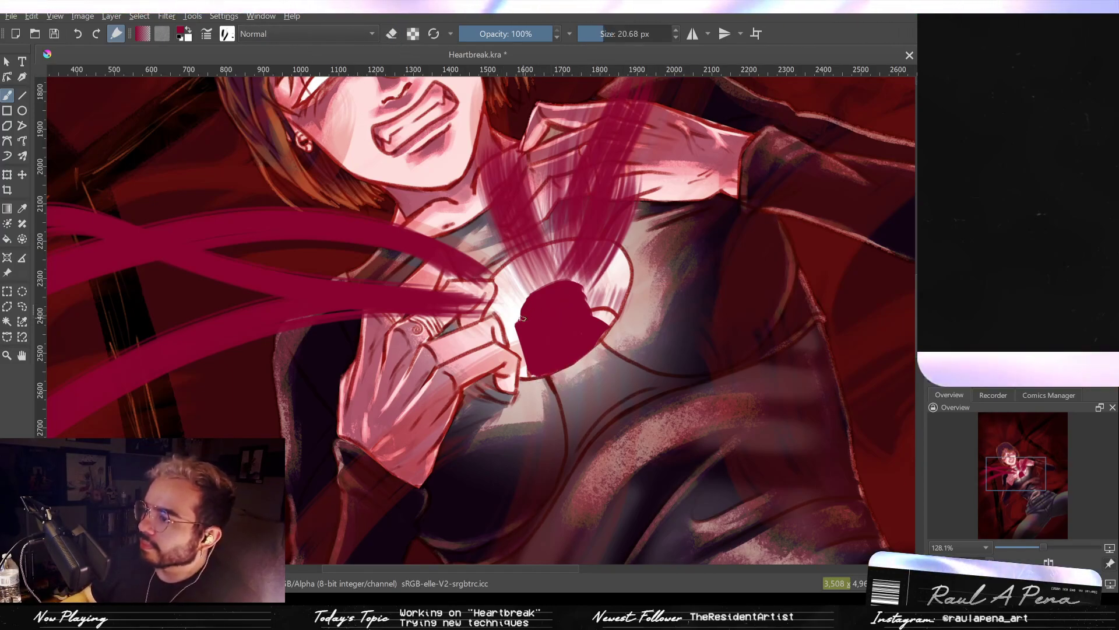
drag(510, 319, 520, 327)
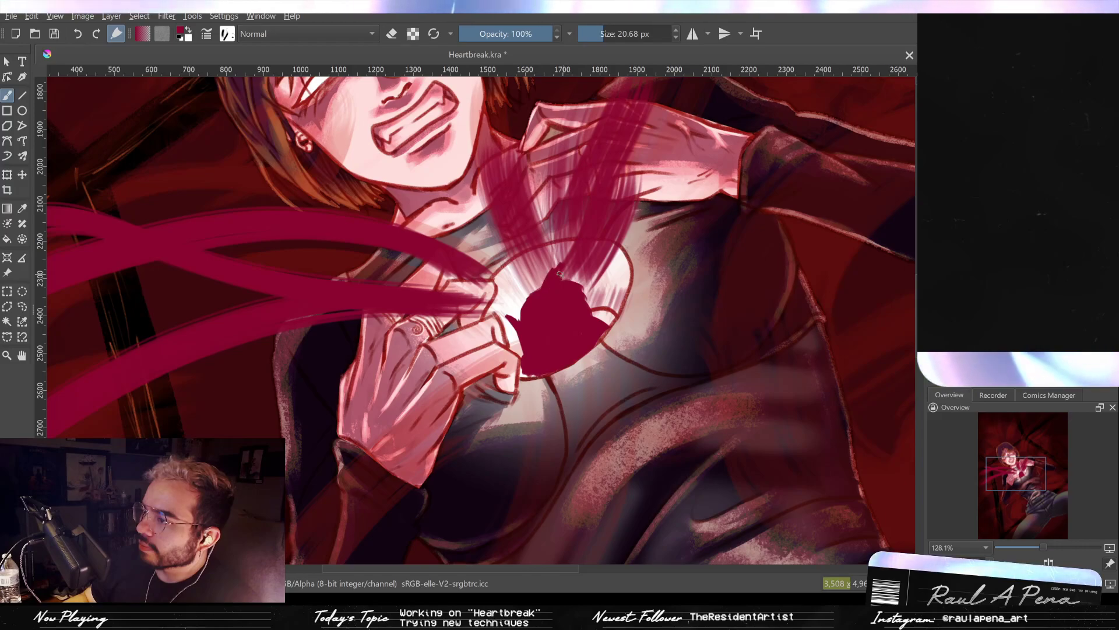
drag(557, 264, 562, 262)
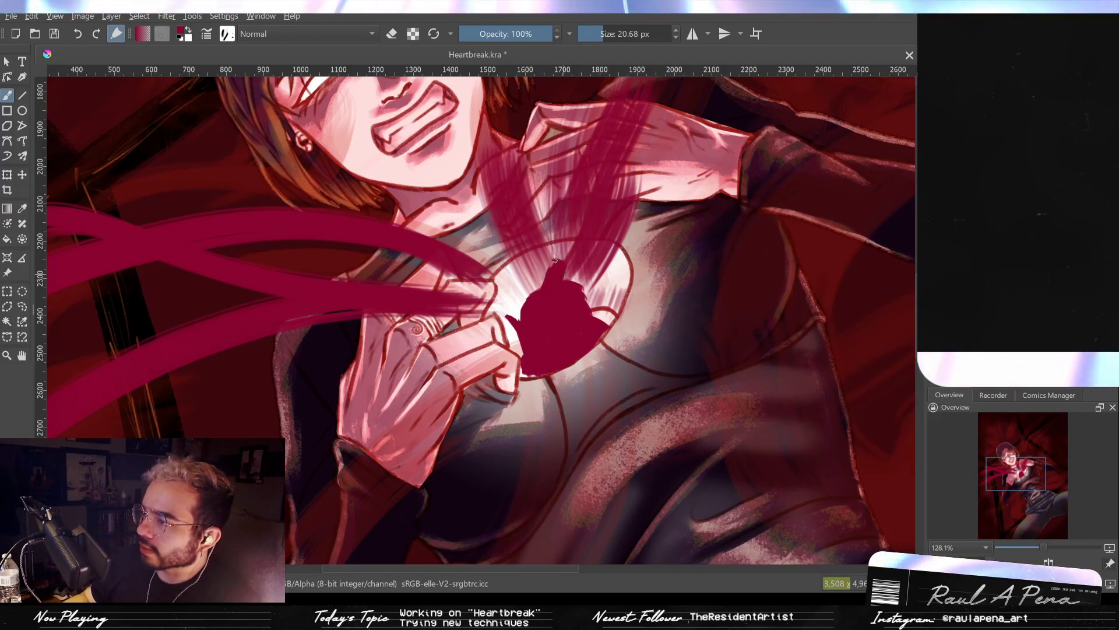
mouse_move(575, 272)
mouse_down()
mouse_move(616, 302)
mouse_move(596, 319)
mouse_move(614, 291)
mouse_move(606, 321)
mouse_move(616, 281)
mouse_move(607, 321)
mouse_up()
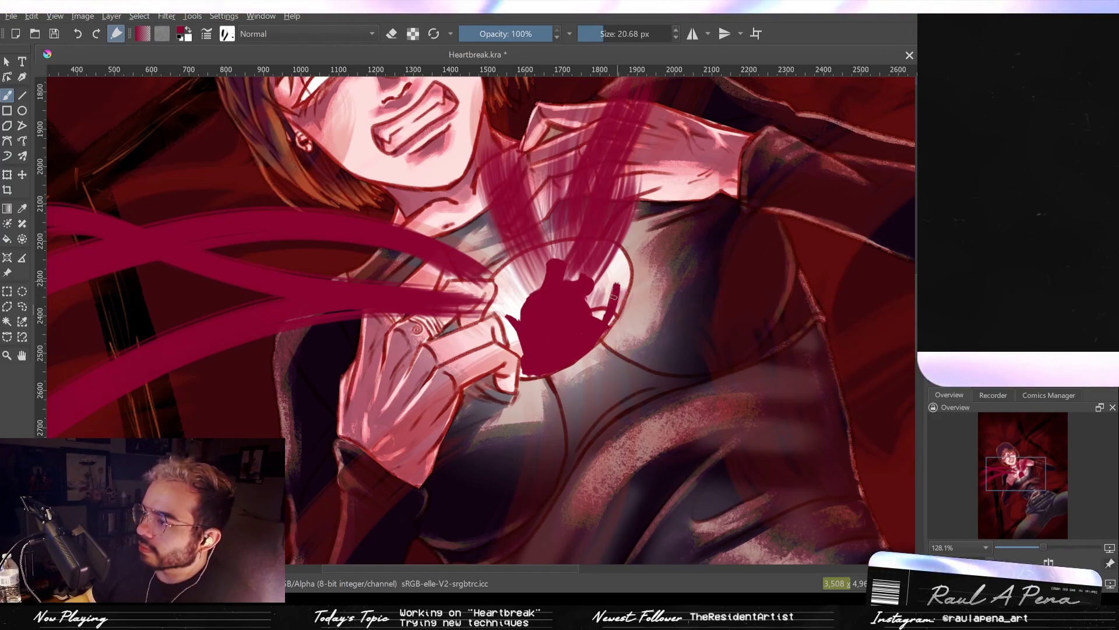
mouse_move(619, 282)
mouse_down()
mouse_move(603, 344)
mouse_move(620, 272)
mouse_move(700, 272)
mouse_up()
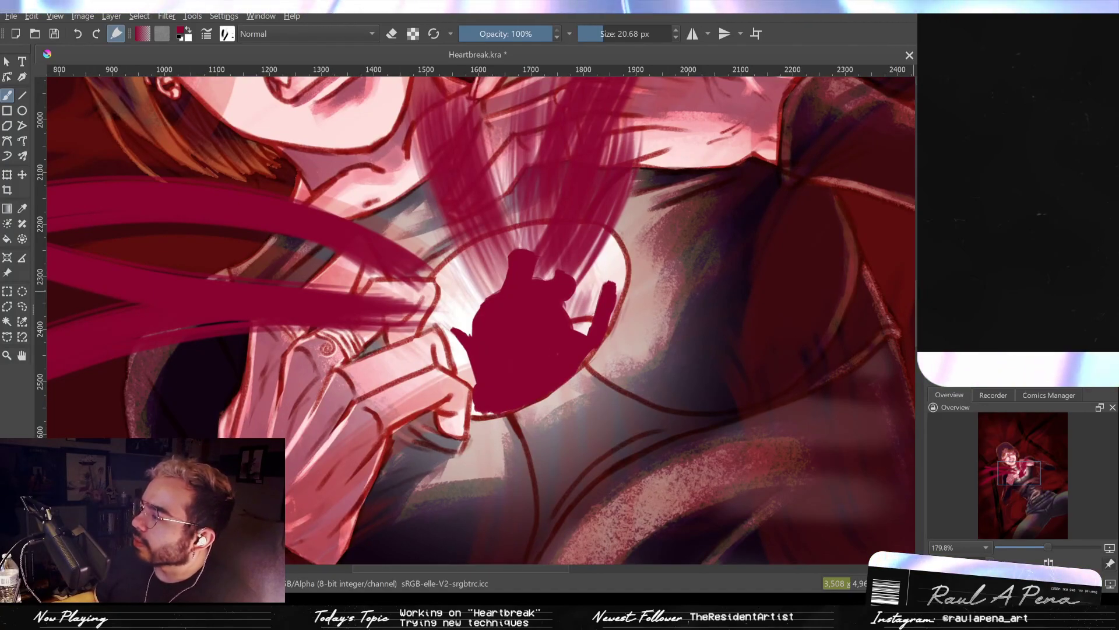
Paint salmon highlights on the heart's upper lobes, front vessel and lower chambers, enlarging the brush from 20.68 to 68.02 px.
drag(492, 299, 502, 312)
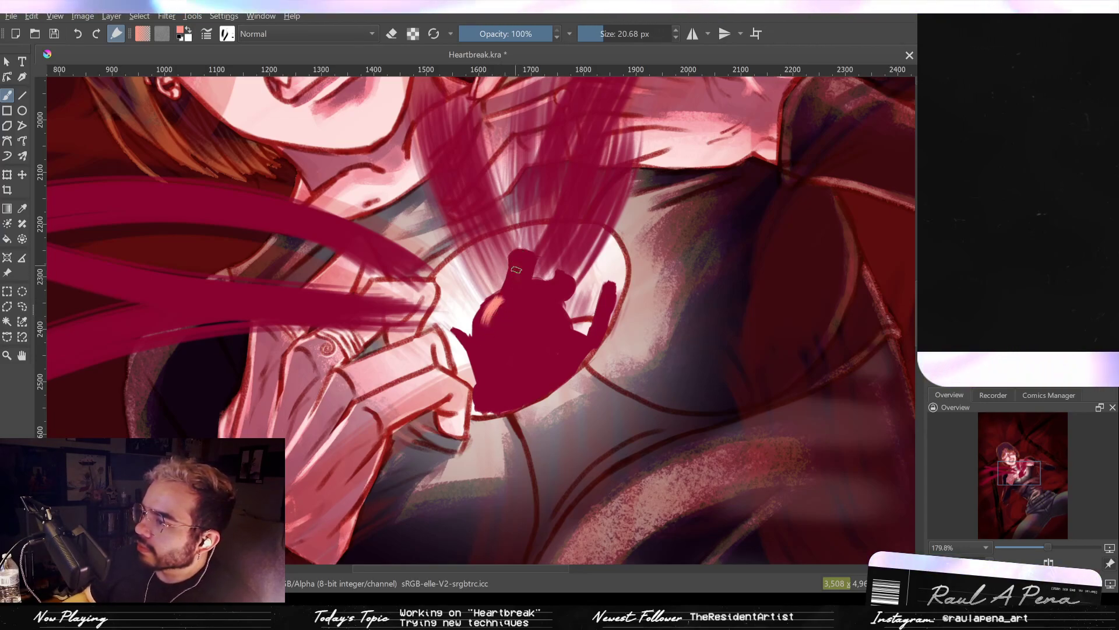
mouse_move(518, 266)
mouse_down()
mouse_move(510, 306)
mouse_move(509, 287)
mouse_move(524, 289)
mouse_move(522, 312)
mouse_move(527, 300)
mouse_move(546, 319)
mouse_move(551, 305)
mouse_move(533, 296)
mouse_move(547, 327)
mouse_up()
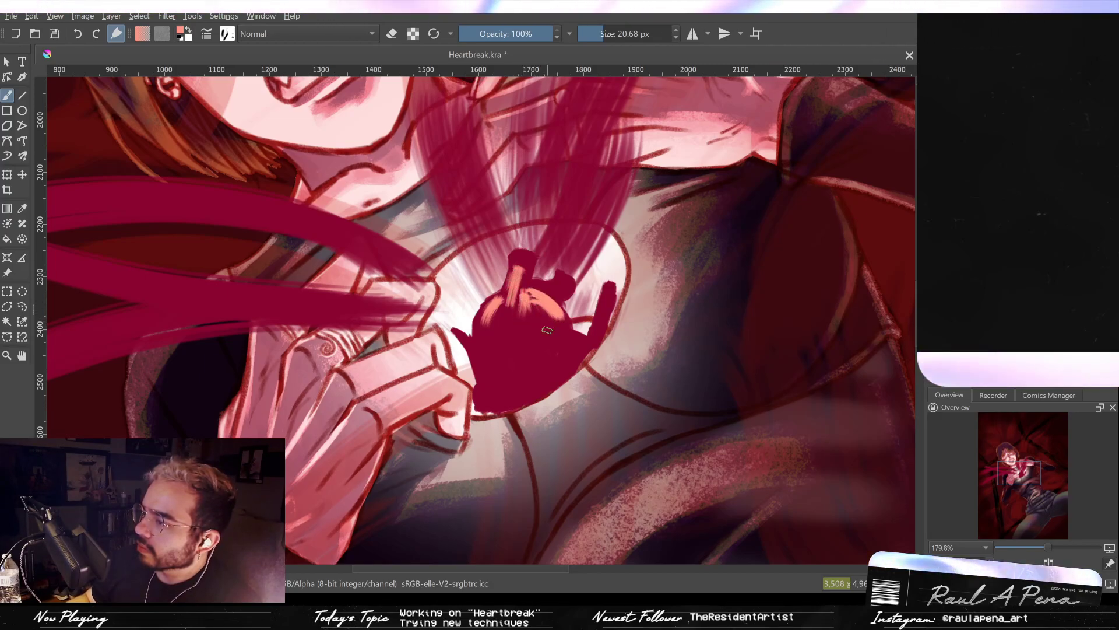
drag(490, 351, 487, 378)
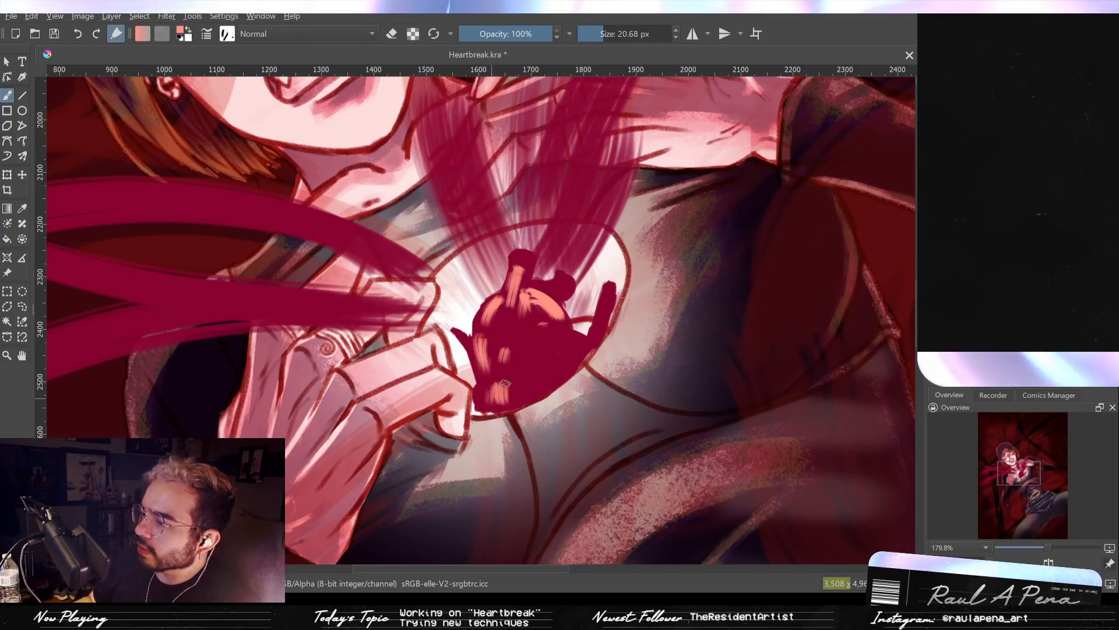
mouse_move(542, 370)
mouse_down()
mouse_move(554, 381)
mouse_move(542, 352)
mouse_move(563, 368)
mouse_up()
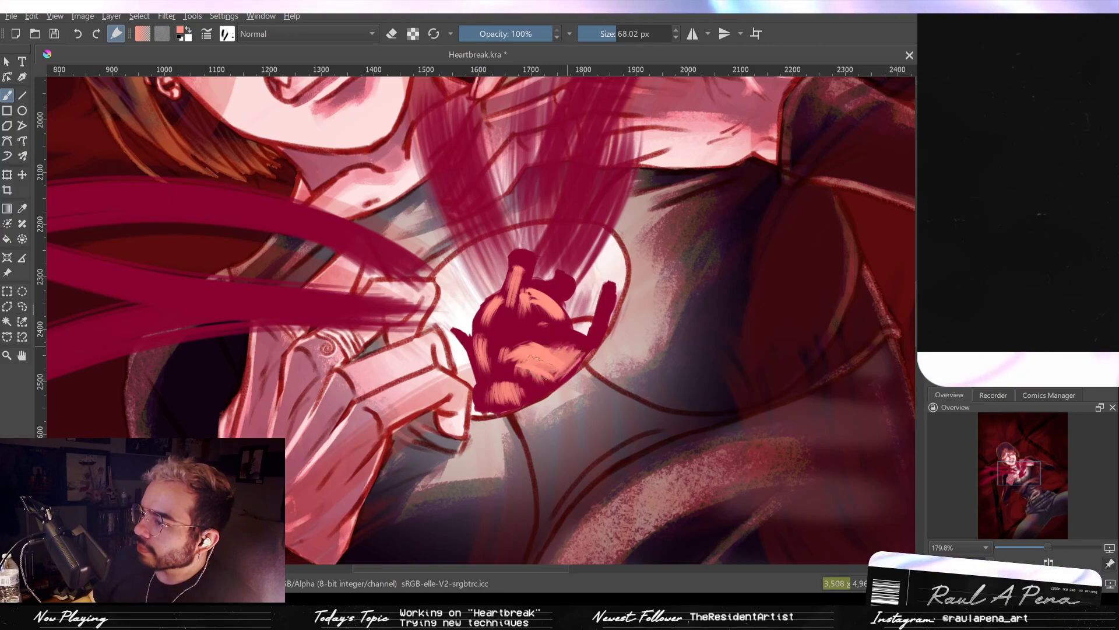
drag(551, 338, 527, 351)
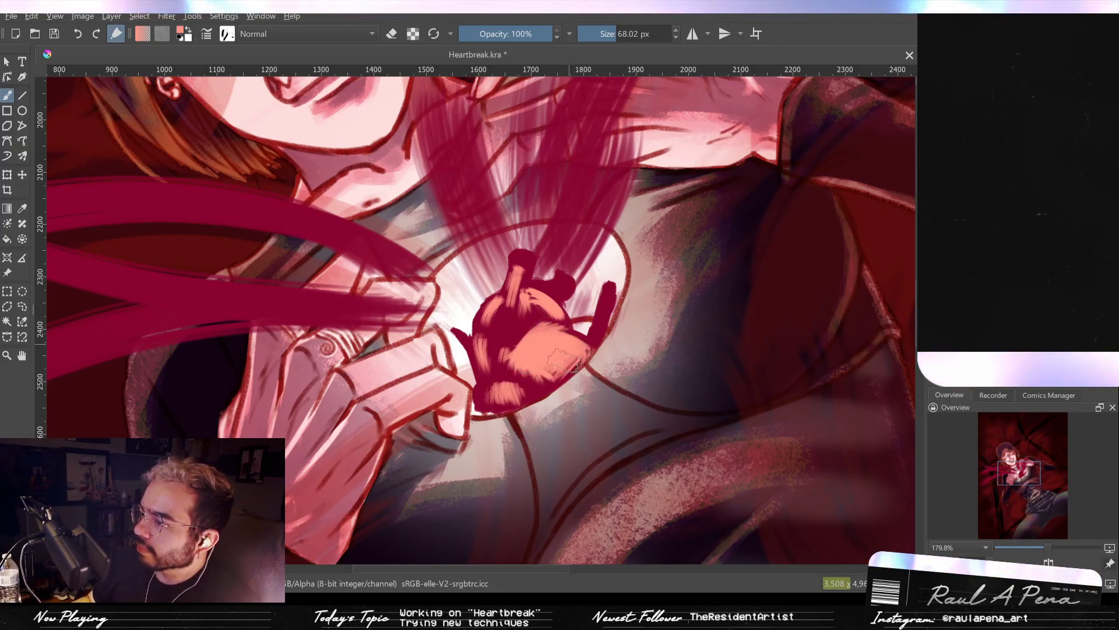
drag(575, 348, 547, 373)
Fill in salmon light on the heart's left lobe and lower tip with 19.31 px and 47.16 px brushes.
key(bracketleft)
key(bracketleft)
key(bracketleft)
key(bracketleft)
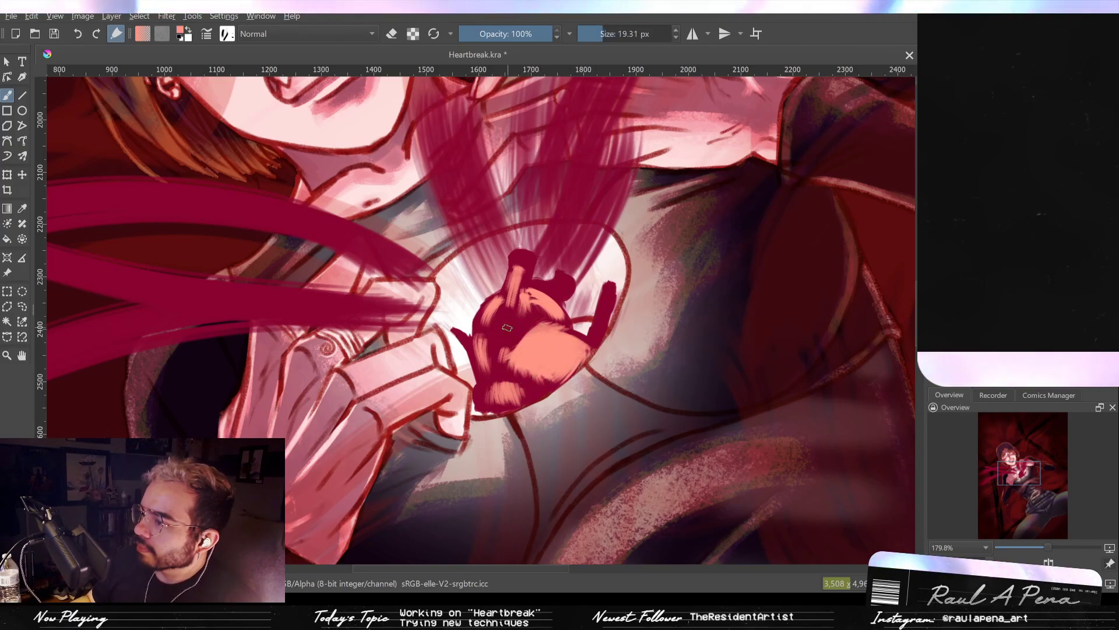
key(bracketright)
key(bracketright)
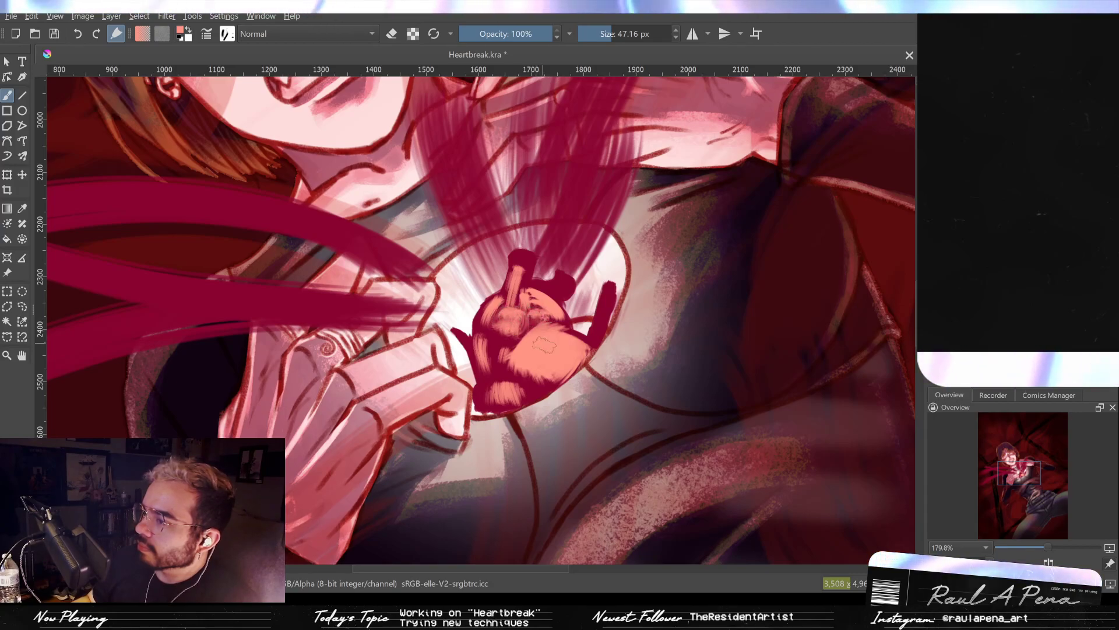
drag(541, 345, 539, 394)
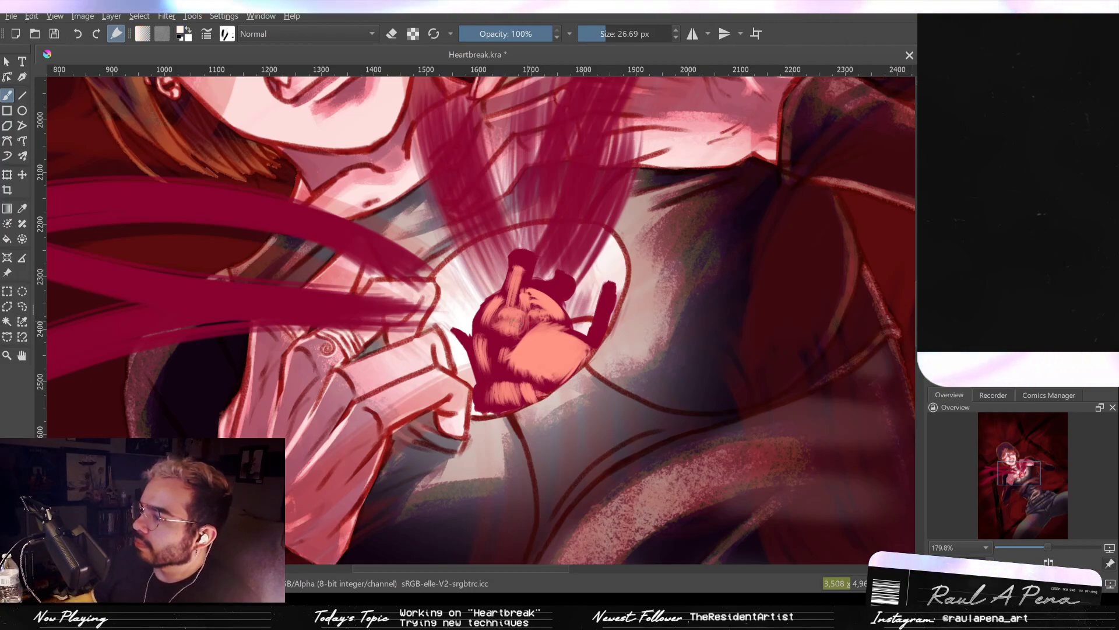
Add near-white highlights to the heart's main chamber, left lobe and lower tip, varying the brush between 13.11 and 54.54 px.
mouse_move(577, 352)
mouse_down()
mouse_move(590, 351)
mouse_move(516, 349)
mouse_up()
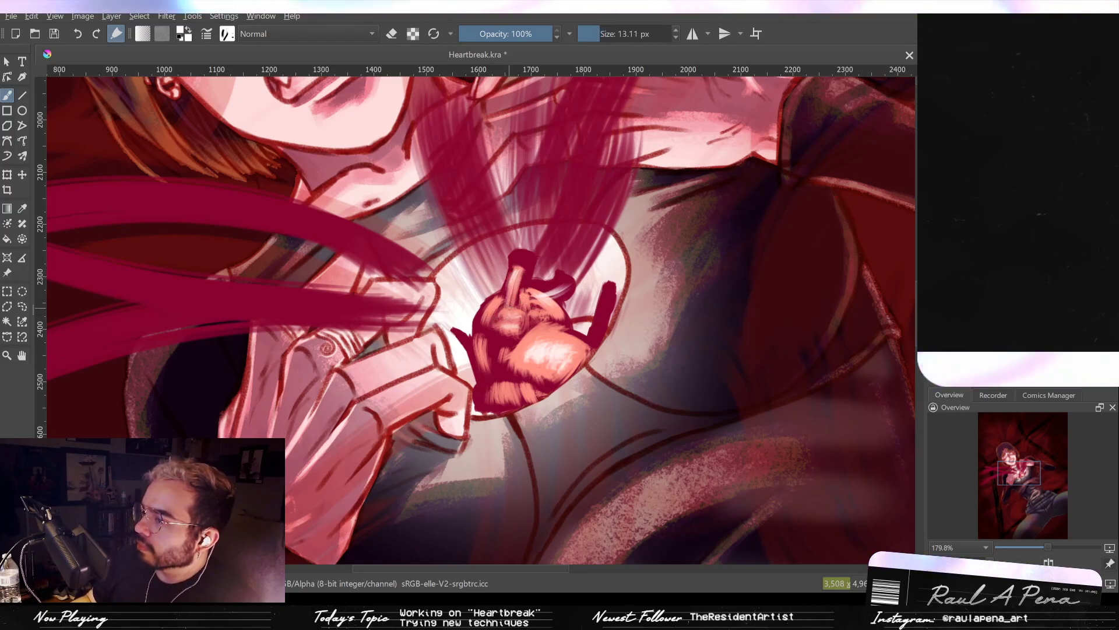
key(bracketright)
key(bracketright)
key(bracketright)
key(bracketright)
key(bracketright)
key(bracketright)
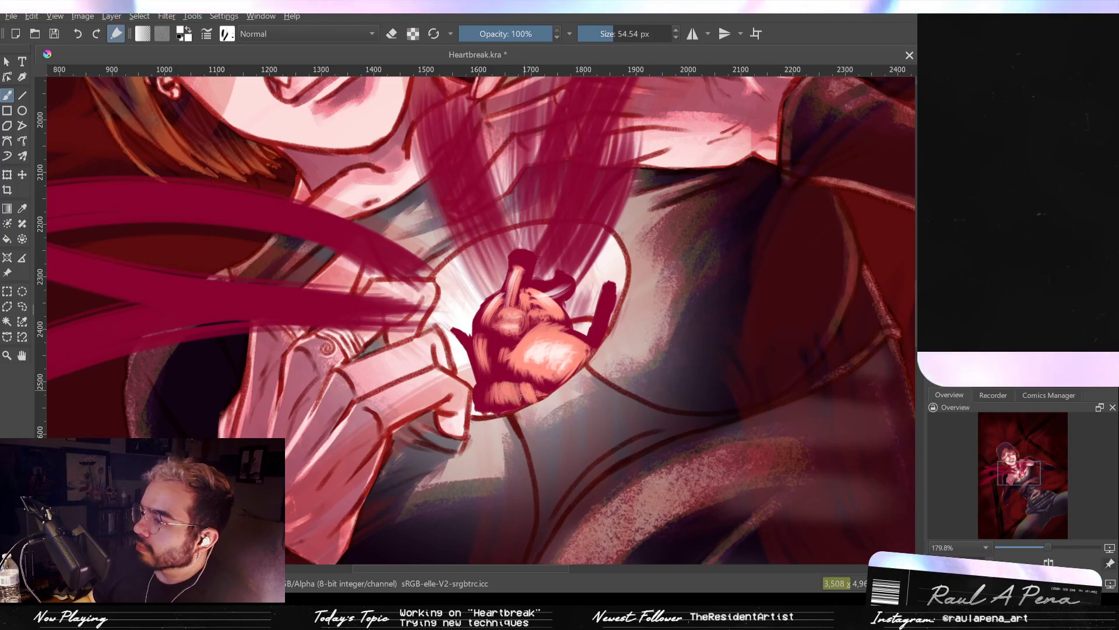
mouse_move(521, 397)
mouse_down()
mouse_move(500, 391)
mouse_move(489, 350)
mouse_move(507, 388)
mouse_up()
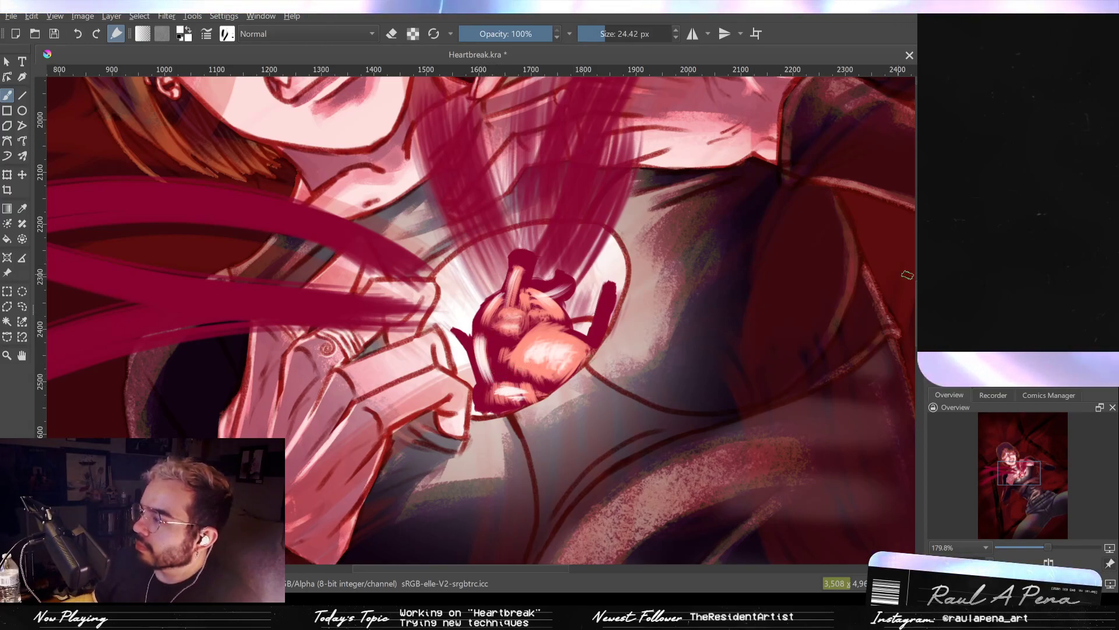
Sample a mid red from the heart and glaze it over the shadow areas and side vessels with a 24.42 px brush.
ctrl+click(492, 342)
drag(482, 337, 490, 376)
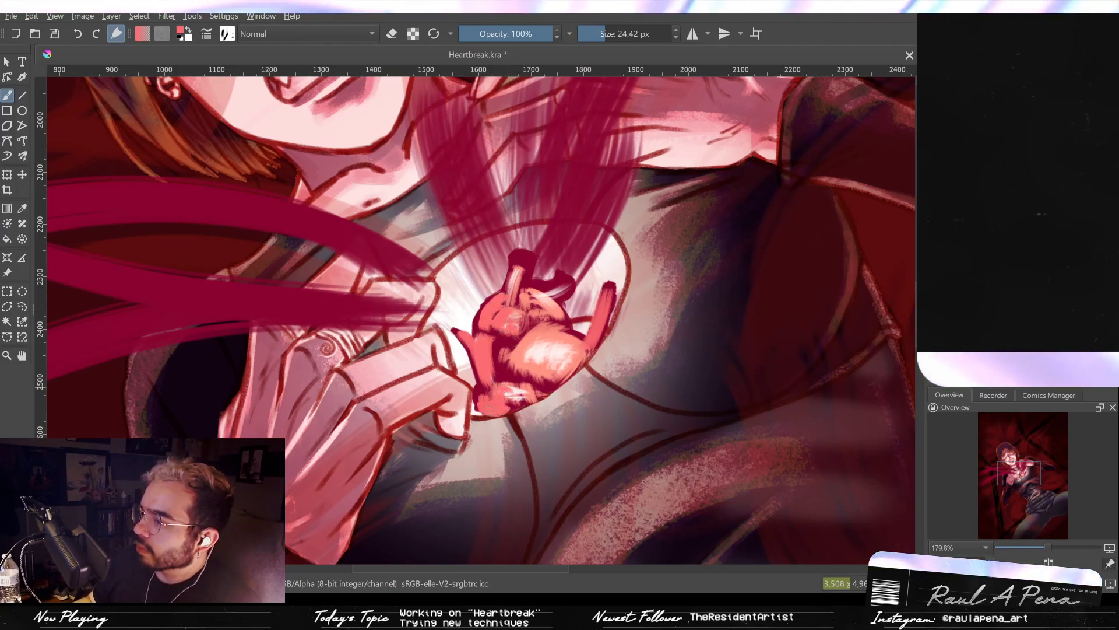
mouse_move(605, 359)
mouse_down()
mouse_move(572, 486)
mouse_move(560, 416)
mouse_move(520, 336)
mouse_up()
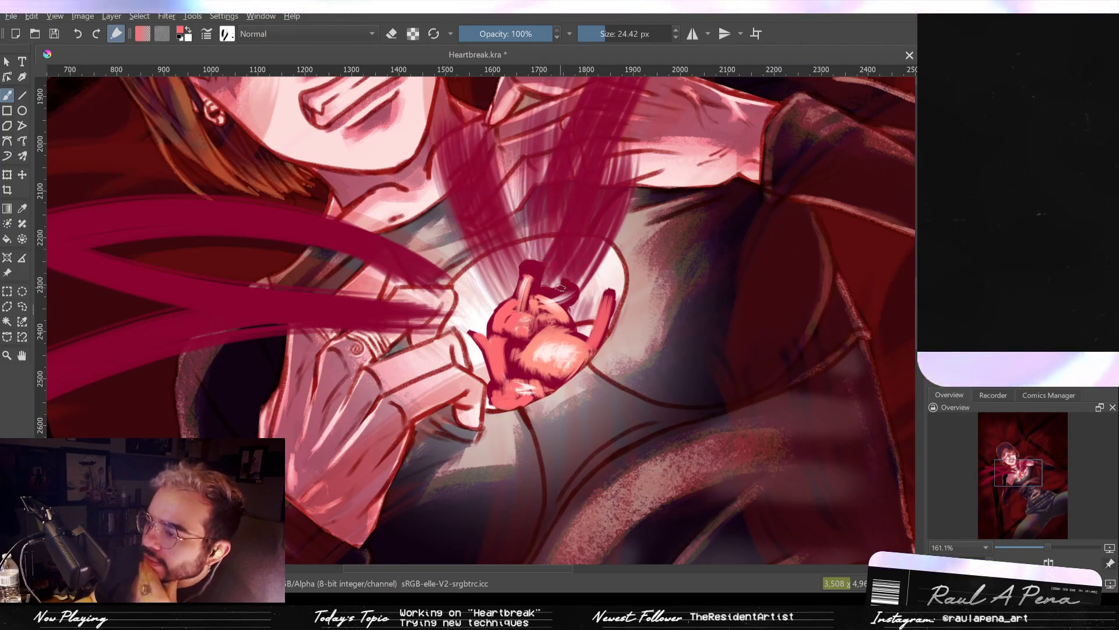
mouse_move(565, 331)
mouse_down()
mouse_move(568, 356)
mouse_move(577, 342)
mouse_up()
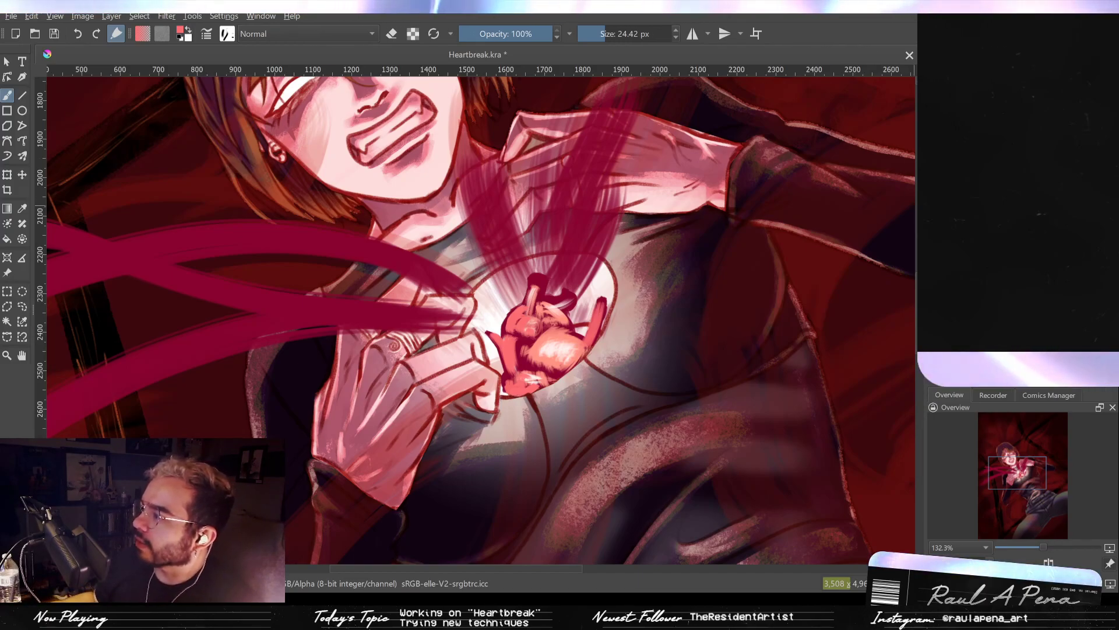
Reset the painting colours to default and cover the painted heart and its vessels with solid black.
key(d)
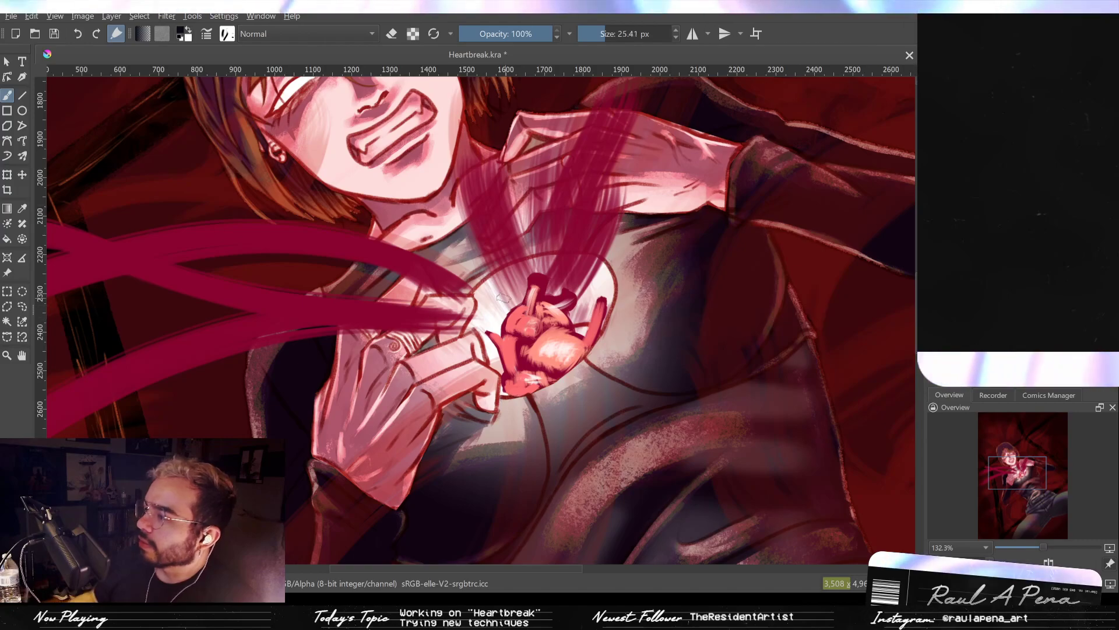
mouse_move(536, 289)
mouse_down()
mouse_move(517, 347)
mouse_move(541, 334)
mouse_move(532, 364)
mouse_move(545, 354)
mouse_move(549, 376)
mouse_move(587, 375)
mouse_move(590, 389)
mouse_move(574, 378)
mouse_move(573, 470)
mouse_move(555, 362)
mouse_up()
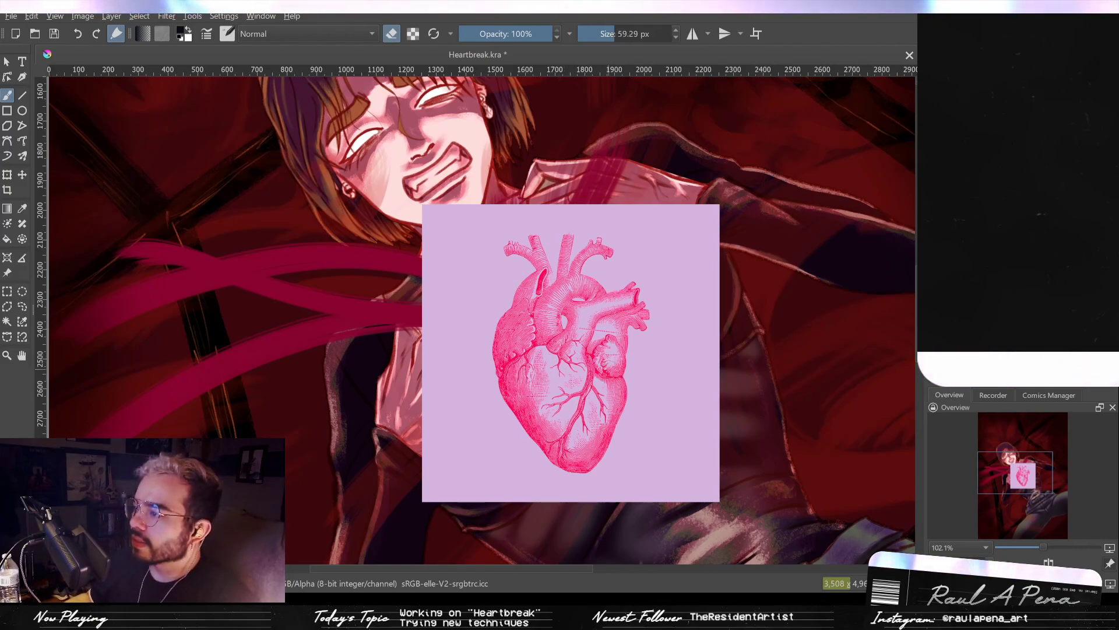
Erase the lilac background around the anatomical heart reference image, finishing close to its outline with a 156.53 px eraser brush.
mouse_move(758, 335)
mouse_down()
mouse_move(707, 454)
mouse_move(717, 280)
mouse_move(647, 186)
mouse_move(528, 134)
mouse_move(461, 192)
mouse_move(431, 251)
mouse_move(411, 376)
mouse_move(460, 475)
mouse_move(536, 507)
mouse_move(600, 513)
mouse_move(630, 494)
mouse_up()
mouse_move(489, 186)
mouse_down()
mouse_move(460, 245)
mouse_move(446, 339)
mouse_move(450, 489)
mouse_move(606, 508)
mouse_move(508, 506)
mouse_move(468, 464)
mouse_move(471, 474)
mouse_up()
key(bracketleft)
key(bracketleft)
key(bracketleft)
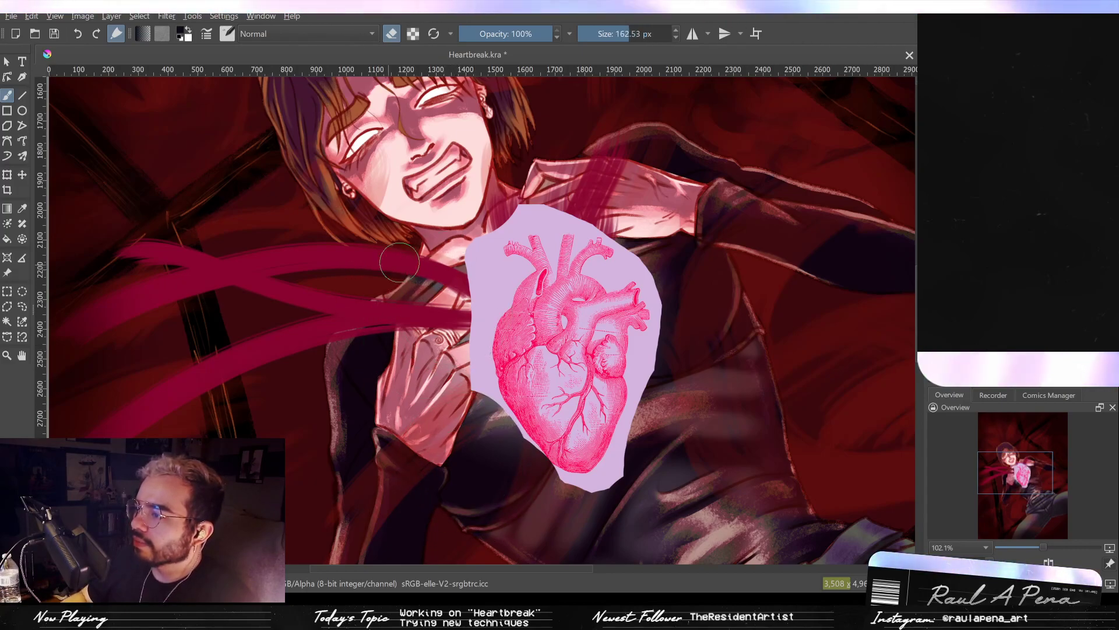
drag(475, 245, 479, 274)
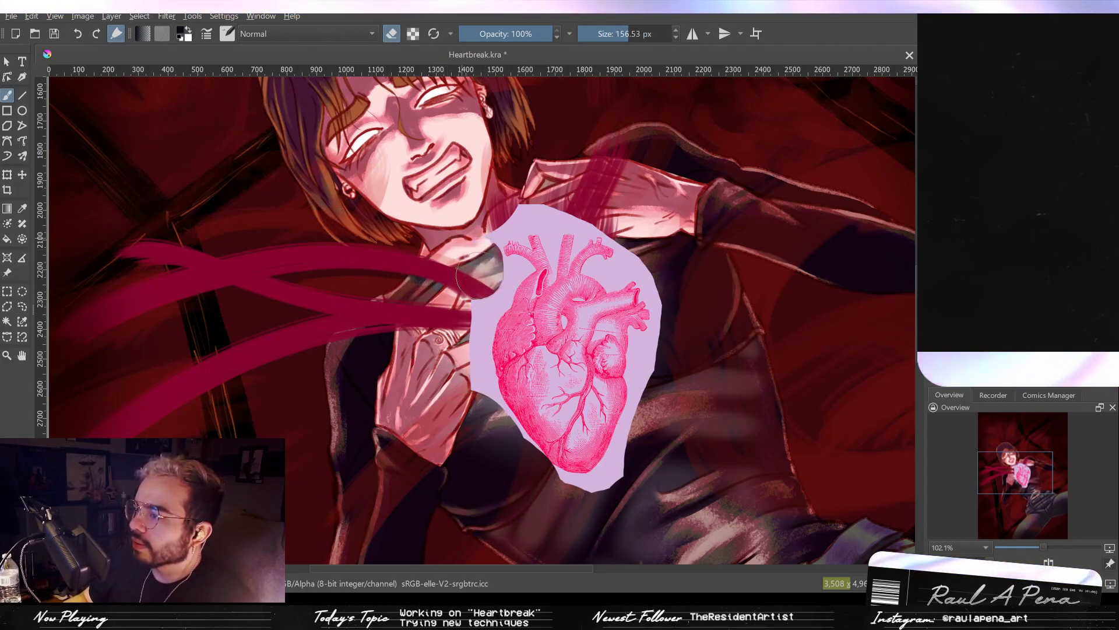
drag(477, 335, 480, 362)
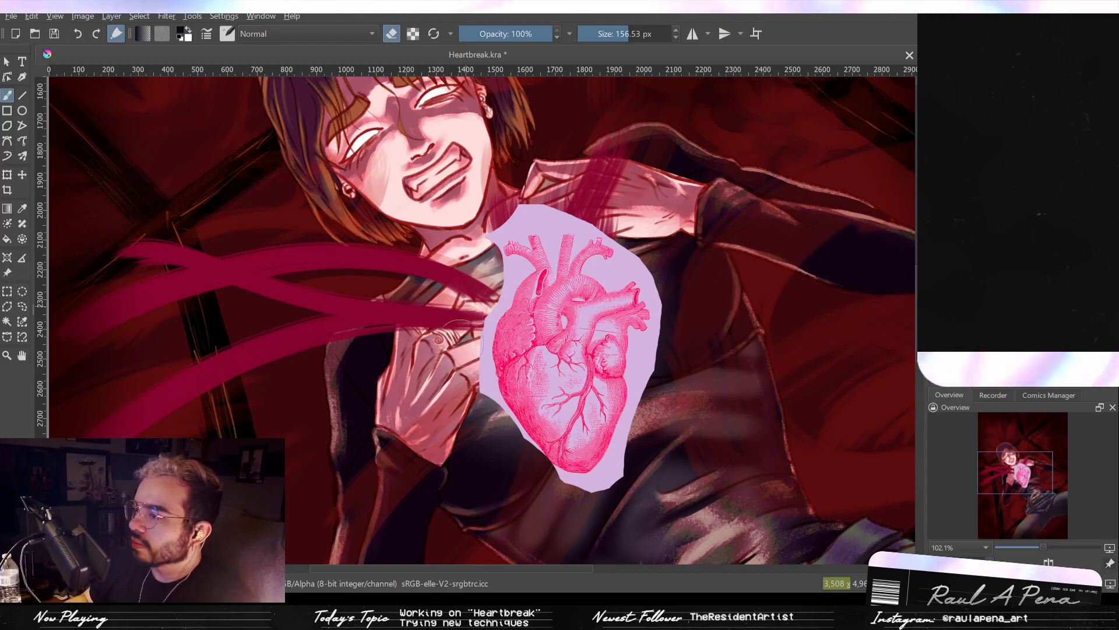
mouse_move(600, 475)
mouse_down()
mouse_move(625, 488)
mouse_move(589, 502)
mouse_move(679, 338)
mouse_move(669, 283)
mouse_move(574, 192)
mouse_move(495, 231)
mouse_move(597, 207)
mouse_up()
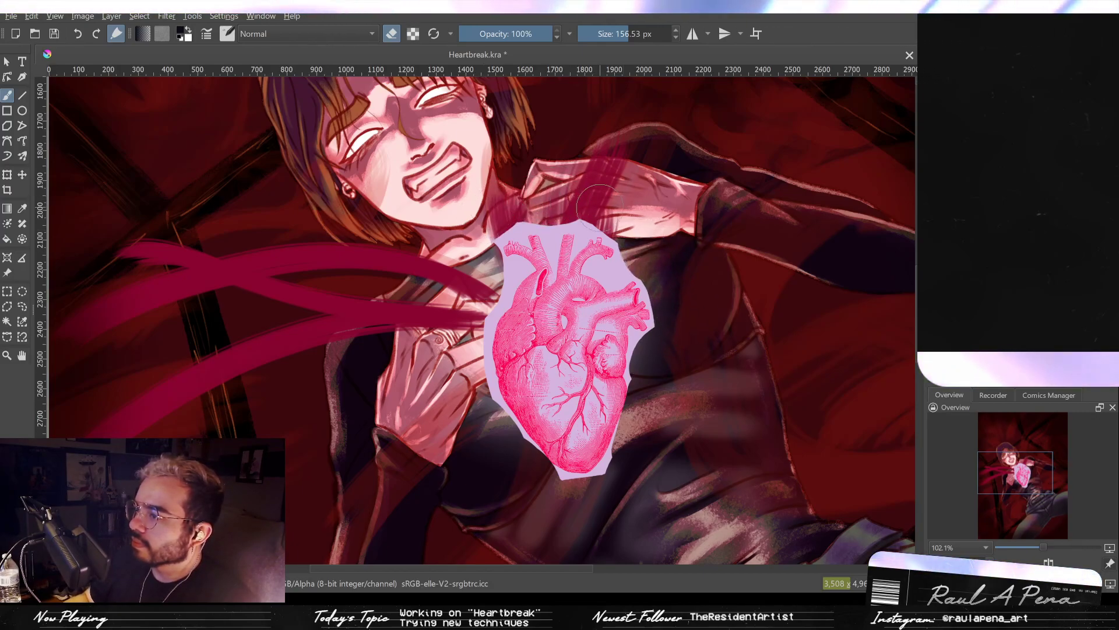
Rotate the heart reference counterclockwise, move it over the figure's shoulder beside the black silhouette, and apply the transform.
click(7, 176)
click(22, 175)
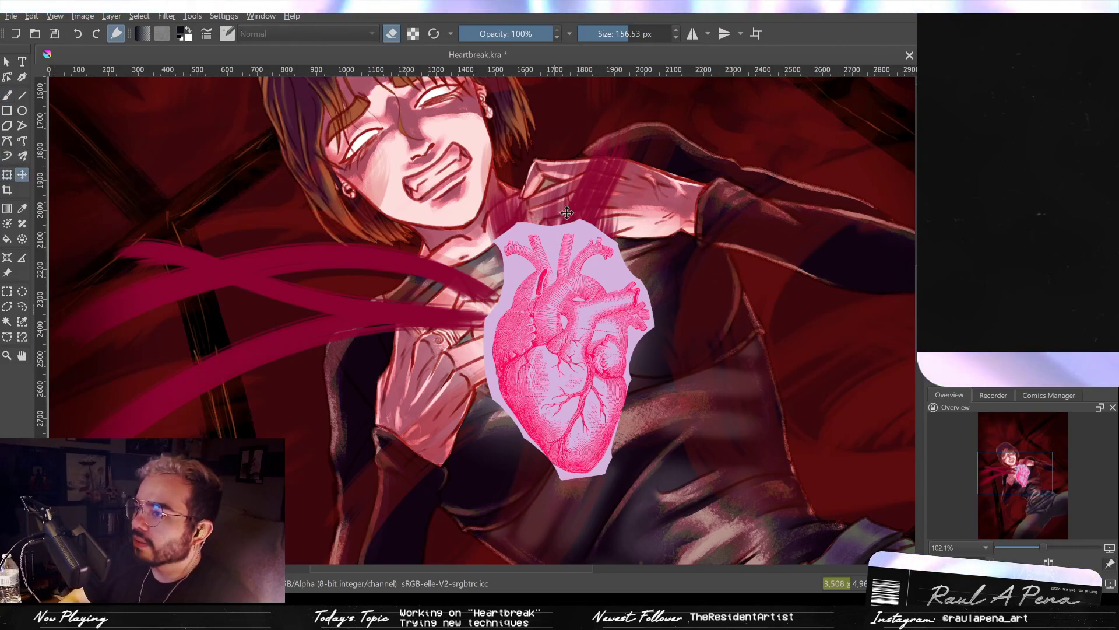
click(6, 175)
drag(539, 195, 482, 213)
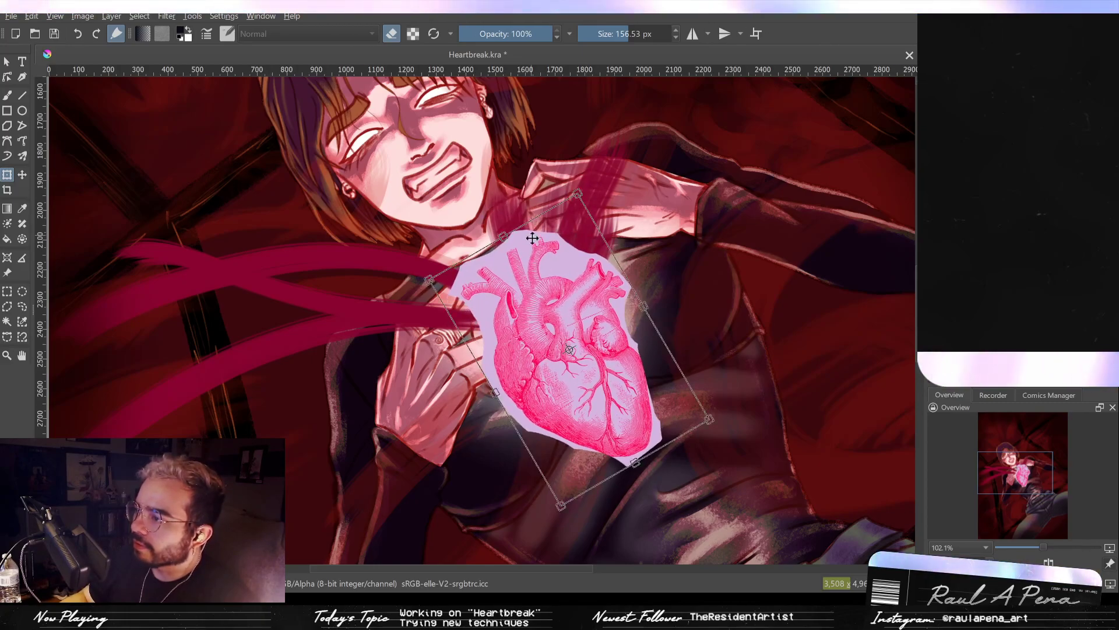
drag(554, 261, 643, 185)
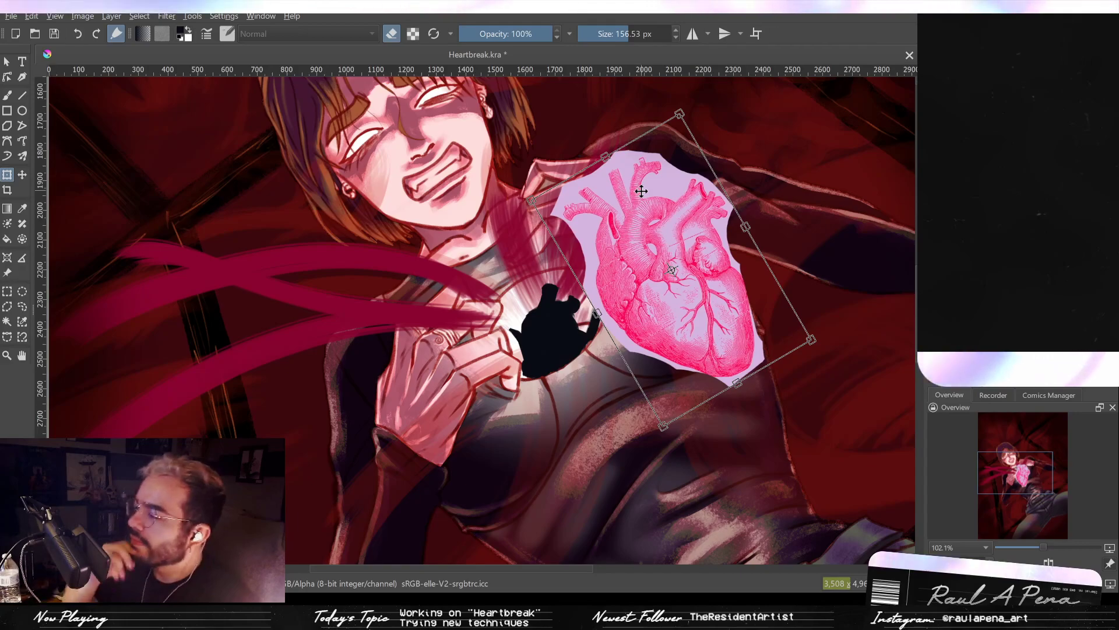
key(Return)
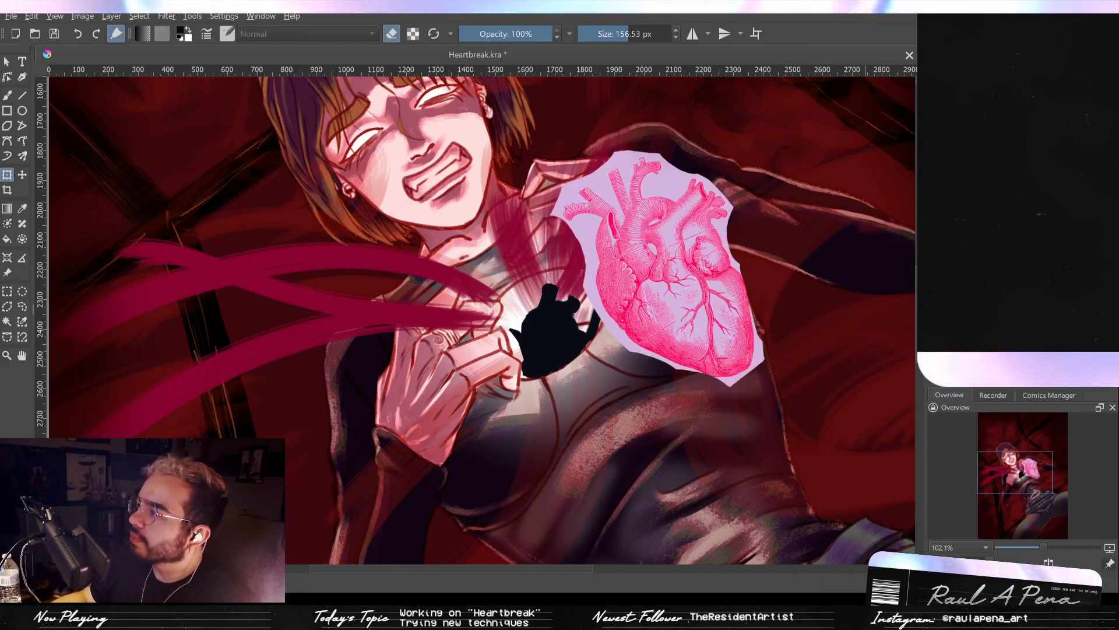
Try different blending modes on the heart reference layer, settling on one that lets the artwork show through.
key(ctrl+Page_Down)
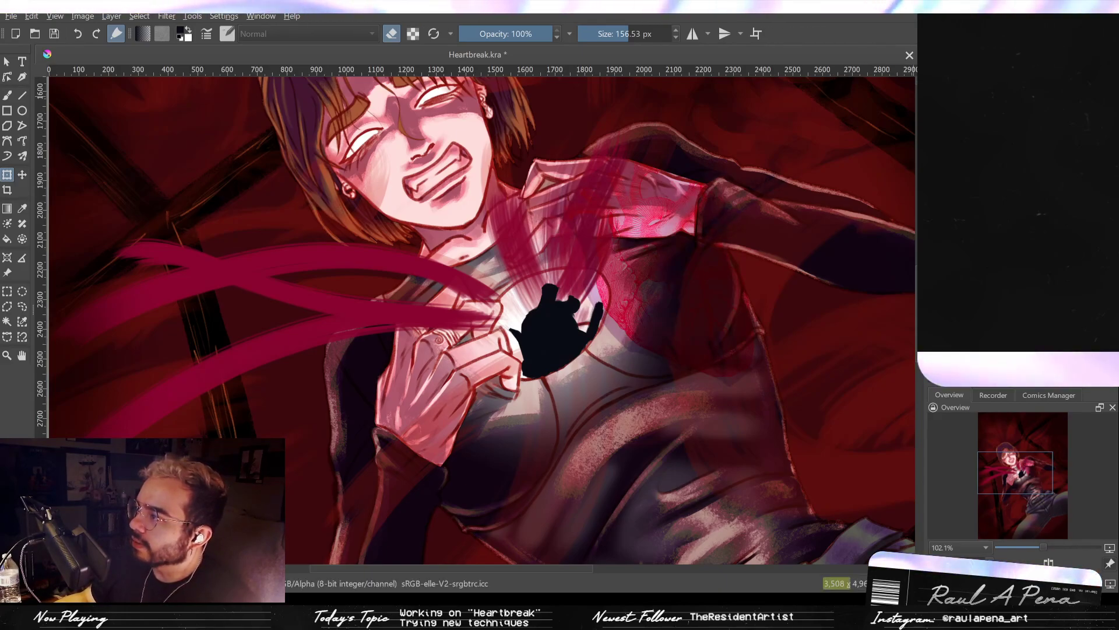
key(ctrl+z)
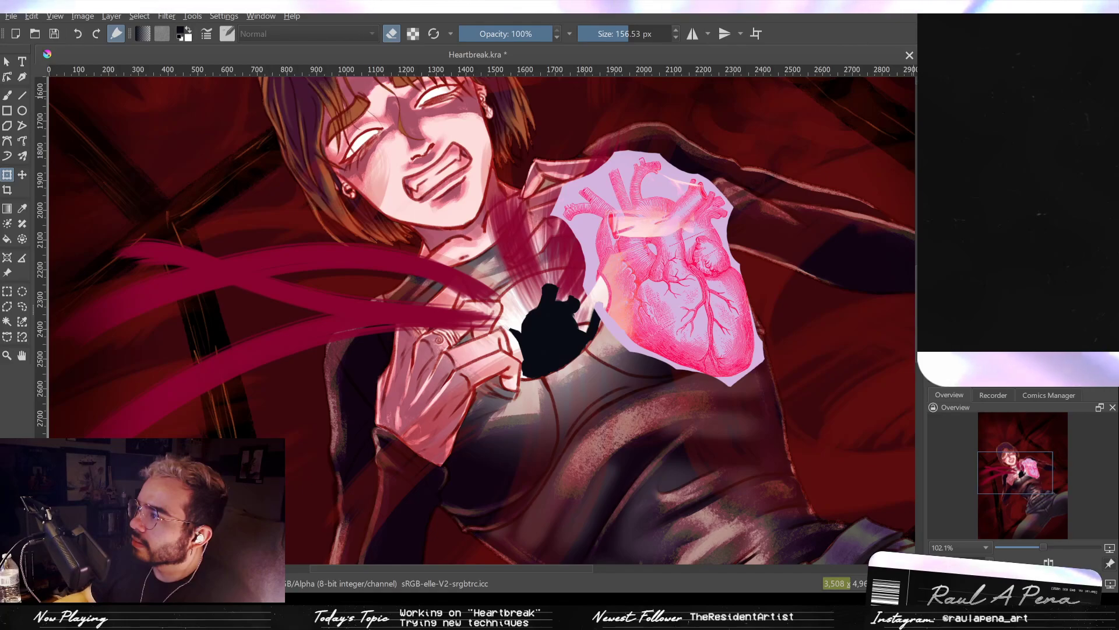
key(Down)
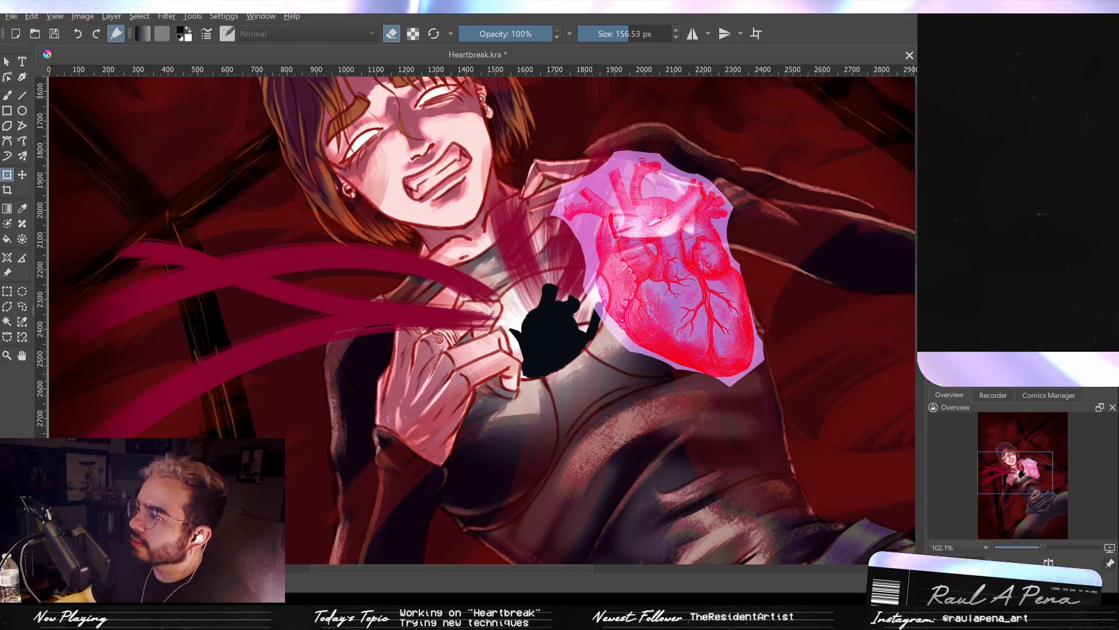
Erase the side stub and trim the lower-left edge of the black heart silhouette into a smooth taper with a 31.08 px brush.
scroll(824, 169, up, 5)
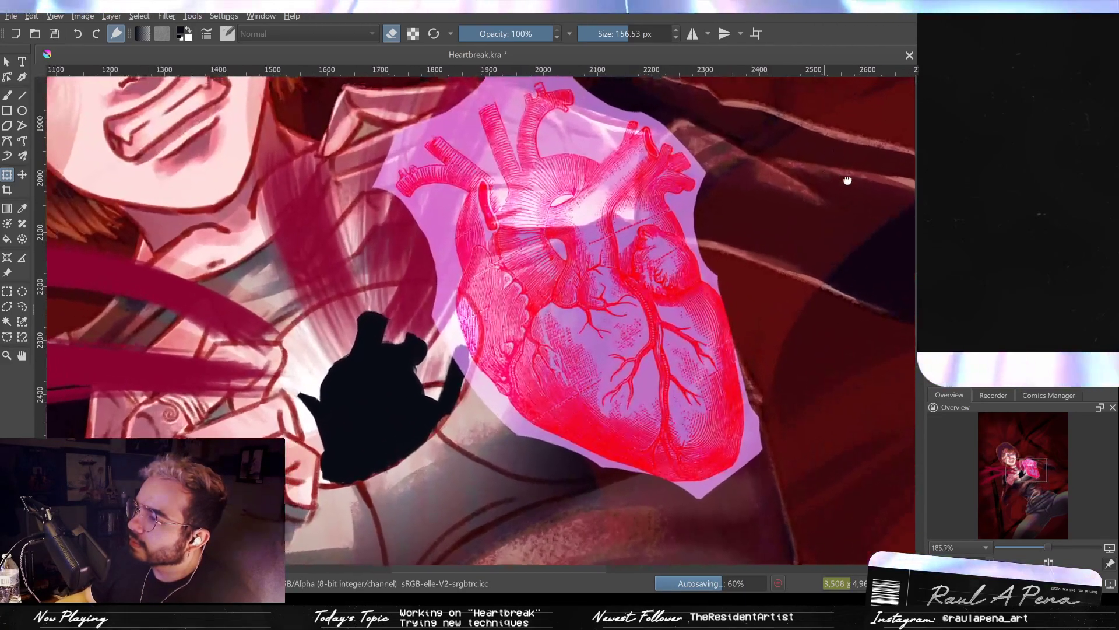
drag(847, 181, 895, 200)
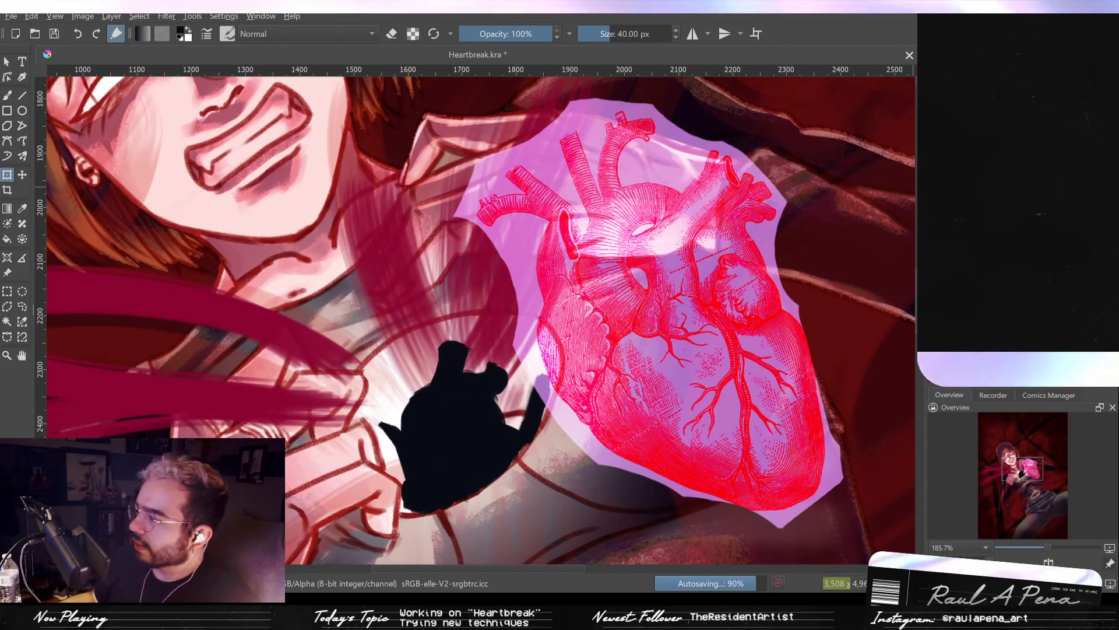
drag(418, 381, 522, 363)
scroll(522, 363, down, 2)
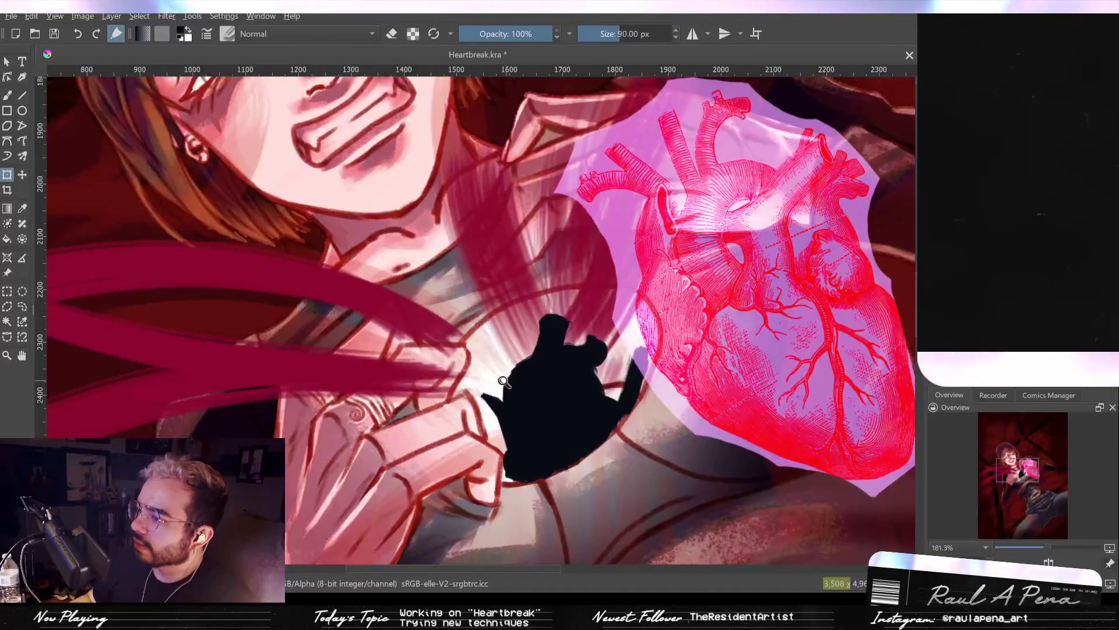
scroll(513, 350, up, 4)
key(b)
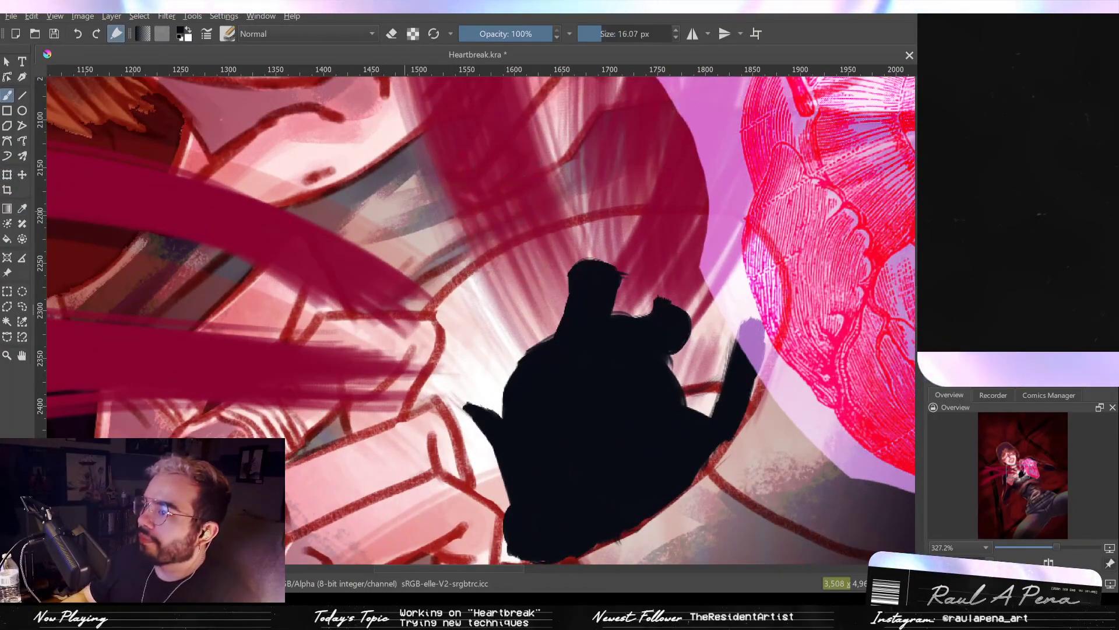
drag(487, 244, 350, 245)
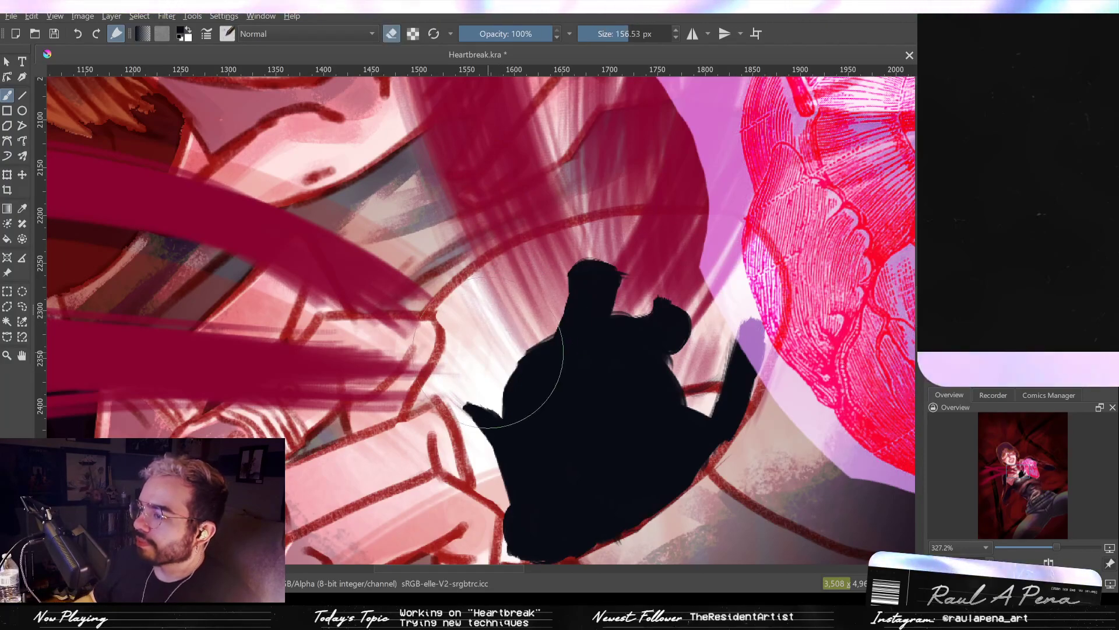
mouse_move(493, 353)
mouse_down()
mouse_move(401, 358)
mouse_move(455, 359)
mouse_up()
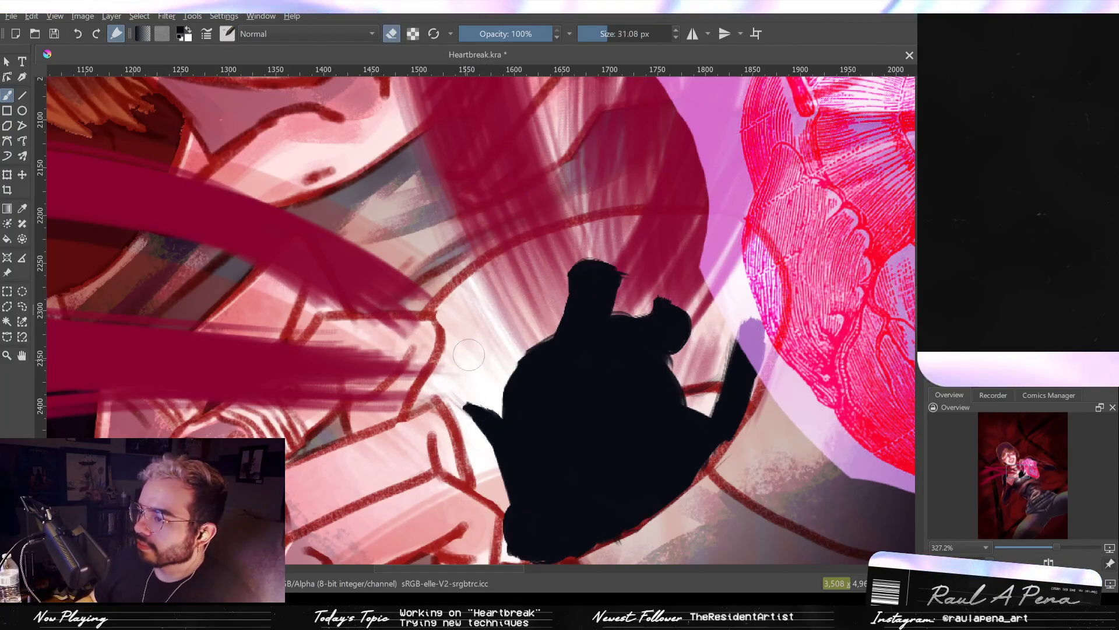
drag(466, 405, 486, 461)
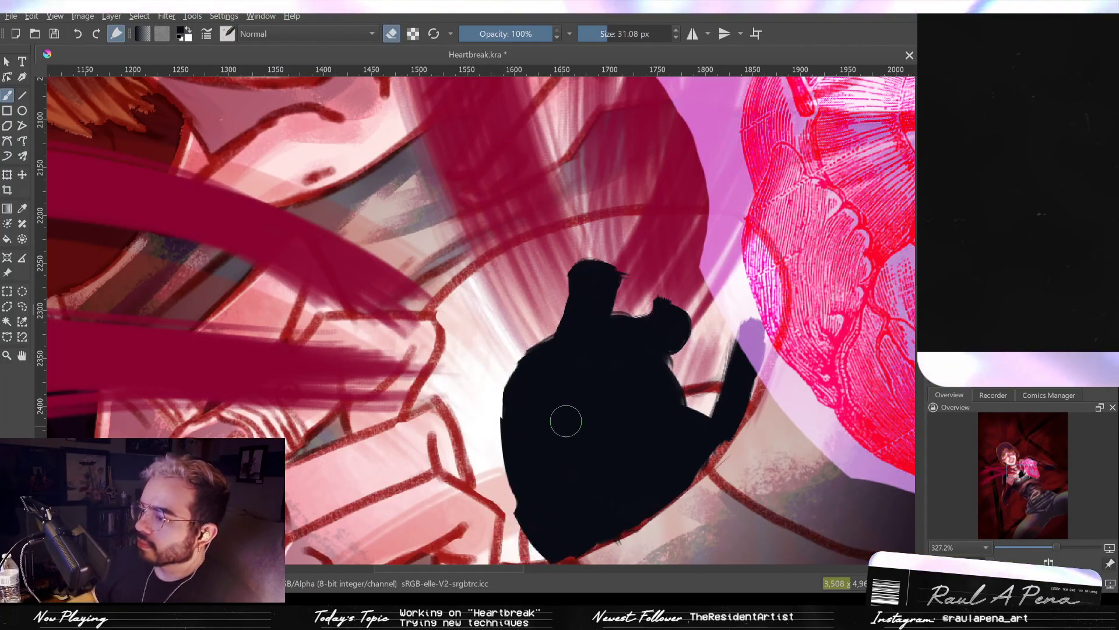
scroll(560, 425, down, 3)
drag(485, 389, 577, 508)
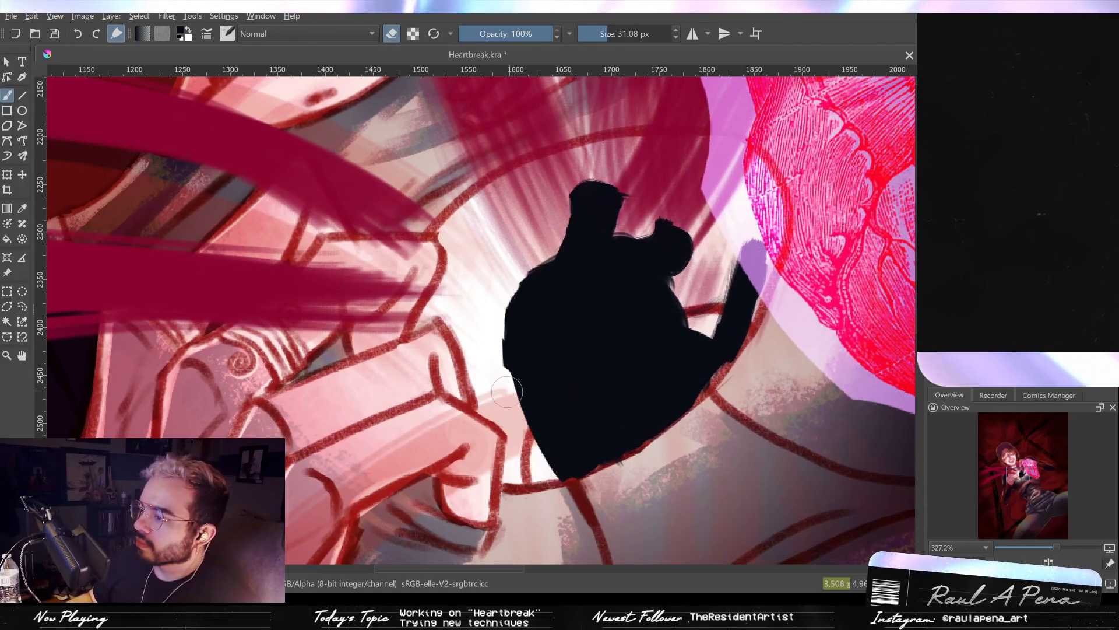
Erase the vessel stubs and cut back the upper and shoulder-side edges of the black heart silhouette with a 31.08 px eraser.
mouse_move(509, 390)
mouse_down()
mouse_move(514, 279)
mouse_move(542, 262)
mouse_up()
scroll(542, 262, up, 5)
scroll(542, 262, down, 3)
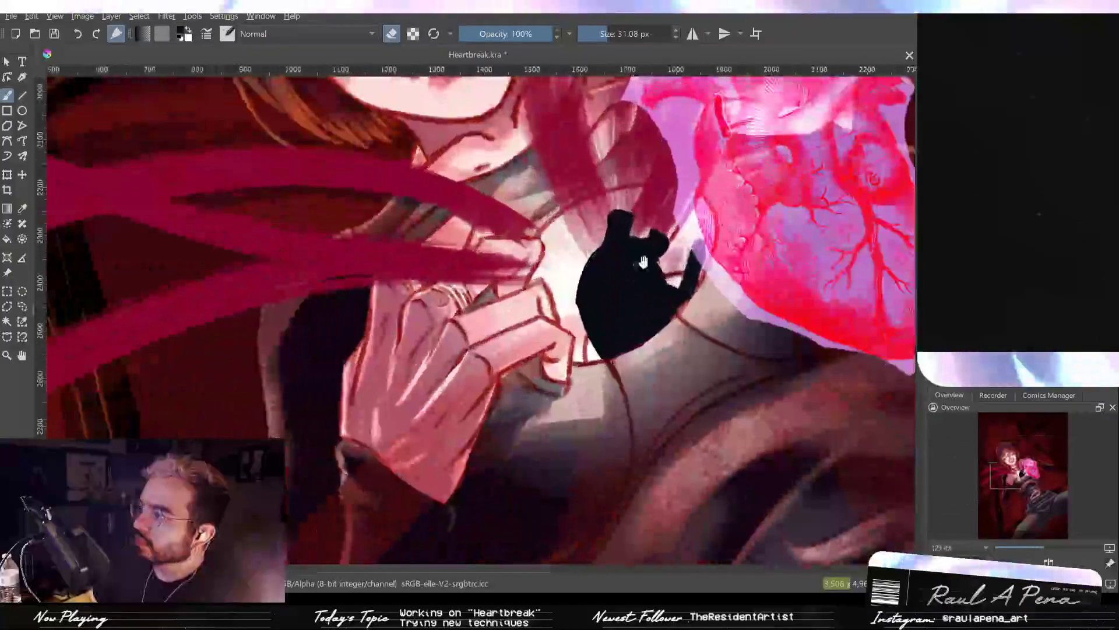
scroll(598, 268, up, 3)
drag(583, 337, 700, 353)
drag(630, 376, 603, 396)
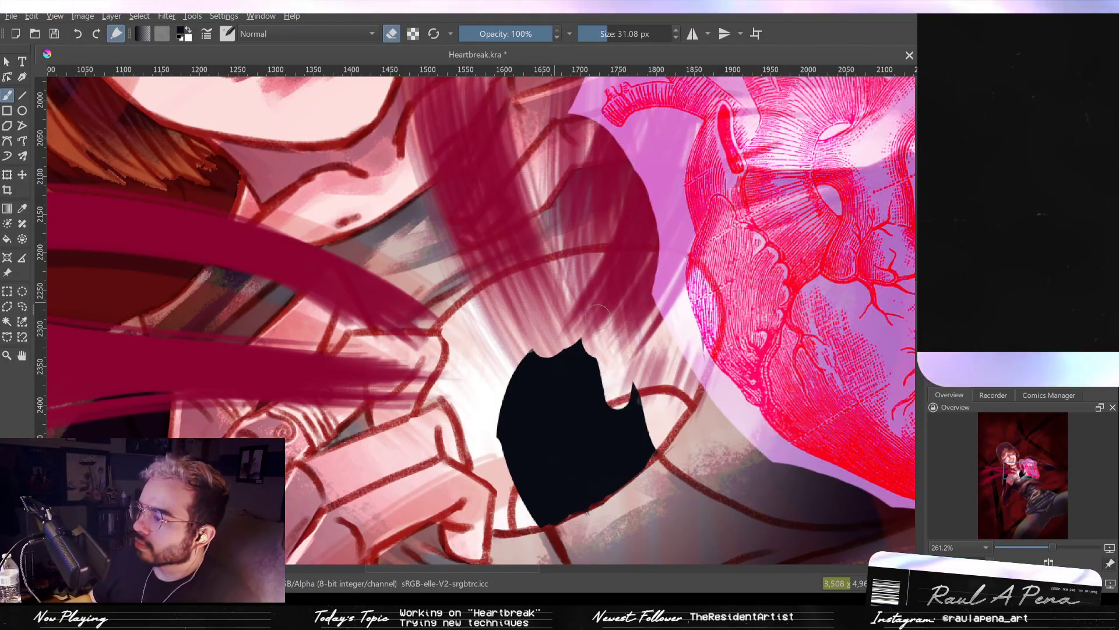
drag(547, 356, 561, 346)
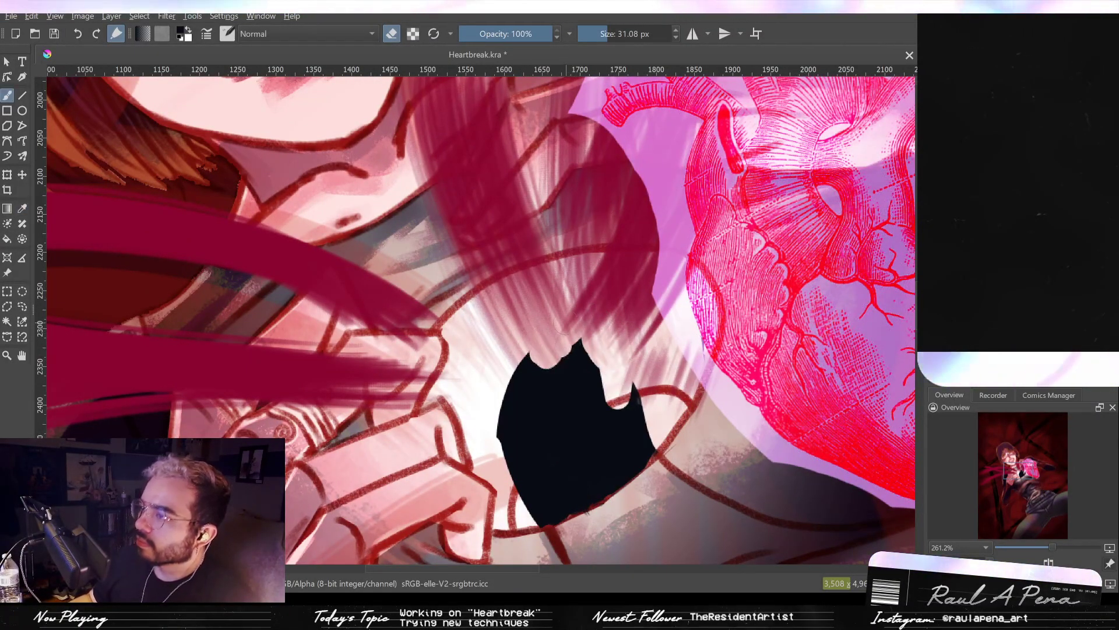
Paint a curved arch and a fuller shoulder-side bulge onto the heart silhouette with a 38.77 px brush.
key(slash)
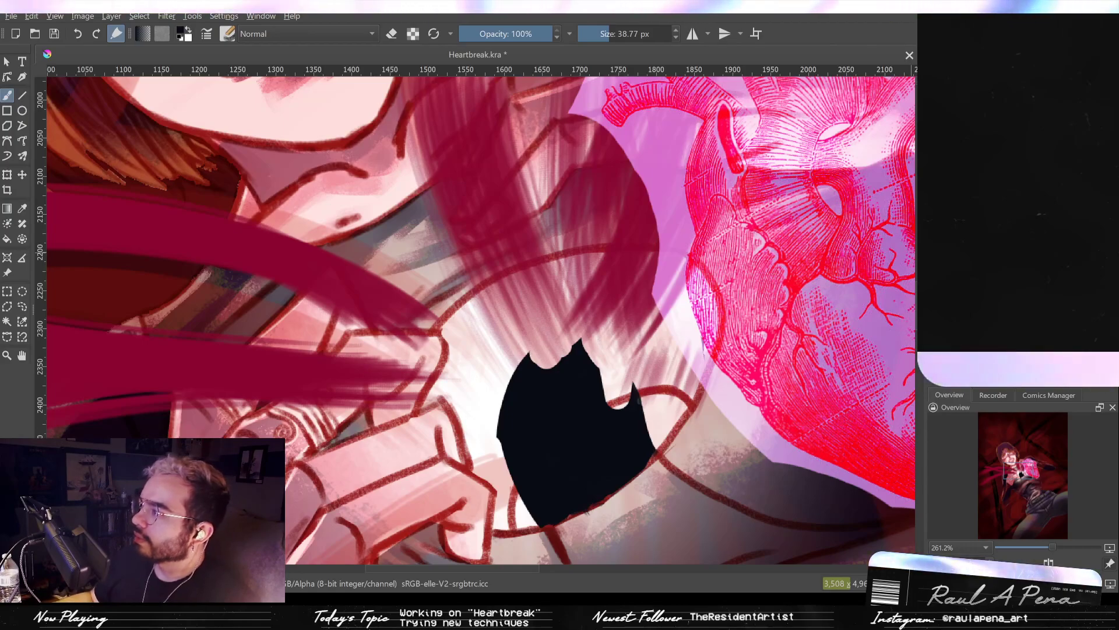
mouse_move(583, 344)
mouse_down()
mouse_move(531, 377)
mouse_move(541, 380)
mouse_move(559, 345)
mouse_move(536, 366)
mouse_move(571, 344)
mouse_move(598, 367)
mouse_move(601, 355)
mouse_move(644, 440)
mouse_move(544, 426)
mouse_move(508, 377)
mouse_move(526, 434)
mouse_move(496, 397)
mouse_move(491, 419)
mouse_move(516, 449)
mouse_move(512, 405)
mouse_move(520, 457)
mouse_move(505, 453)
mouse_move(512, 428)
mouse_move(522, 439)
mouse_move(553, 388)
mouse_move(537, 443)
mouse_up()
mouse_move(444, 406)
mouse_down()
mouse_move(453, 378)
mouse_move(491, 390)
mouse_up()
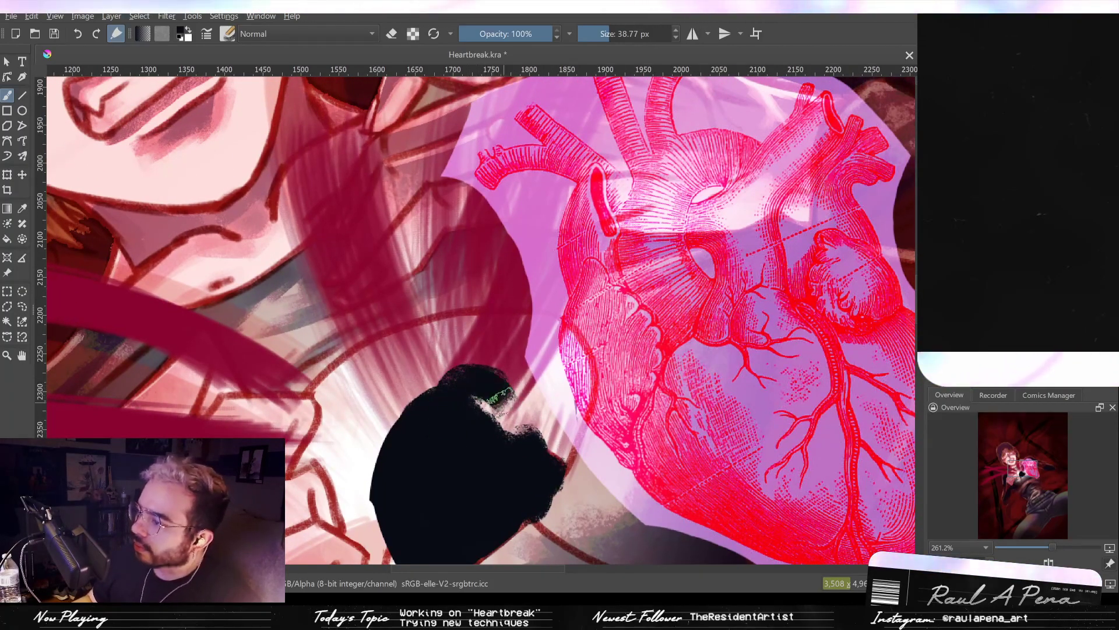
drag(431, 362, 481, 403)
Paint small branching vessels along the top of the heart silhouette with 12.94 to 15.69 px brush sizes, following the reference.
key(bracketleft)
key(bracketleft)
key(bracketleft)
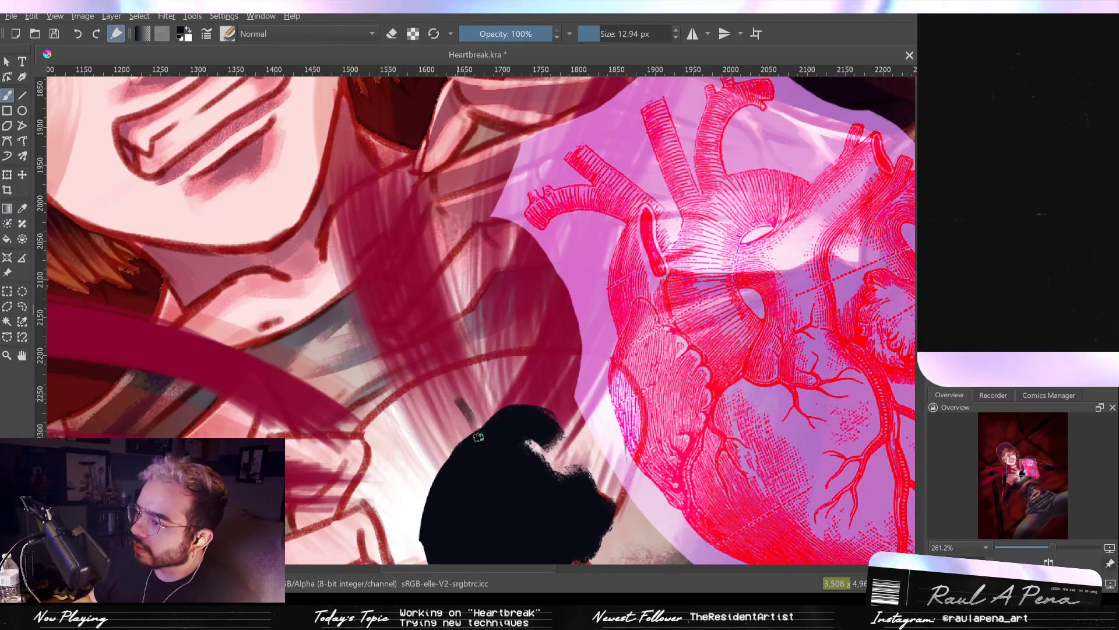
key(bracketleft)
key(ctrl+z)
mouse_move(469, 408)
mouse_down()
mouse_move(479, 443)
mouse_move(467, 405)
mouse_move(479, 435)
mouse_move(494, 398)
mouse_up()
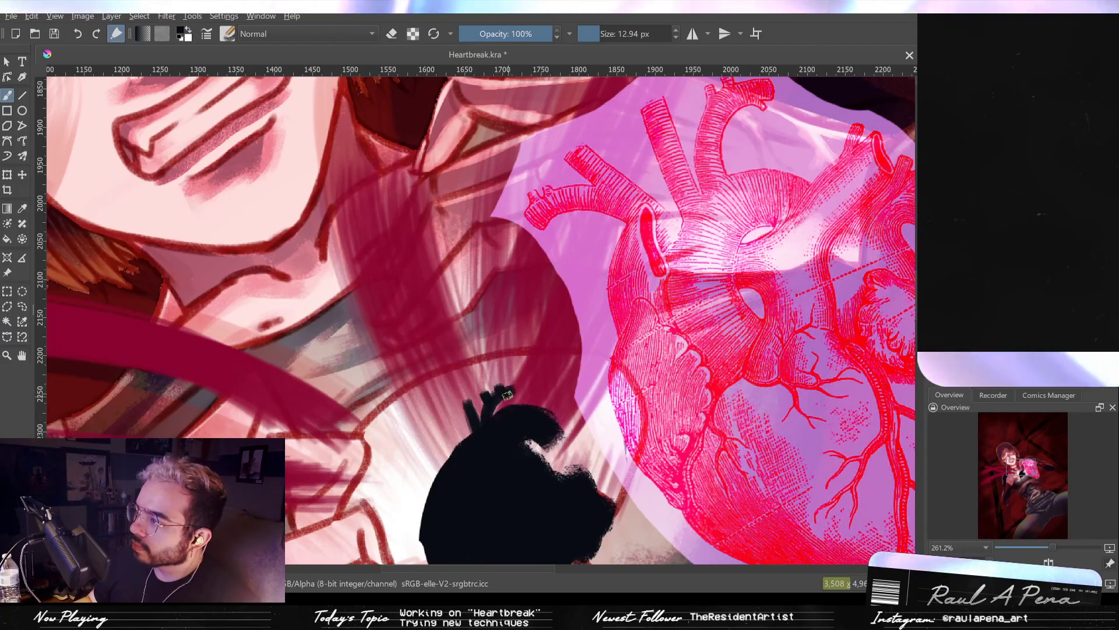
drag(509, 401, 533, 392)
key(bracketleft)
key(bracketleft)
key(bracketleft)
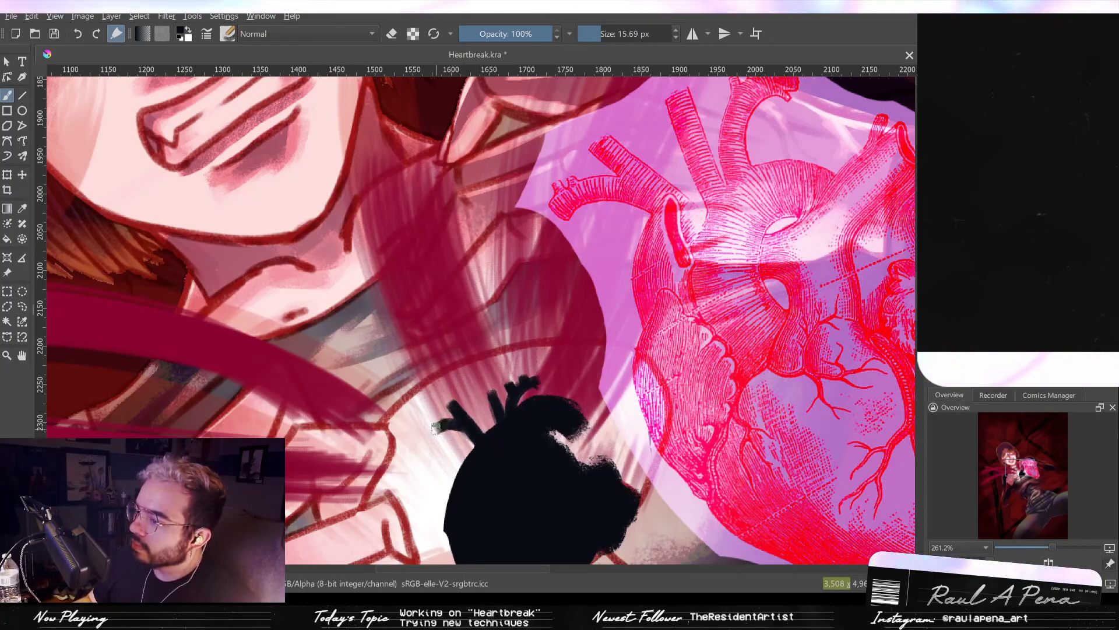
key(ctrl+z)
drag(428, 446, 478, 438)
Cut two small openings below the vessels with a 22.04 px eraser, refining them and the shoulder-side edge with a 15.69 px brush.
scroll(547, 403, down, 2)
key(e)
click(519, 421)
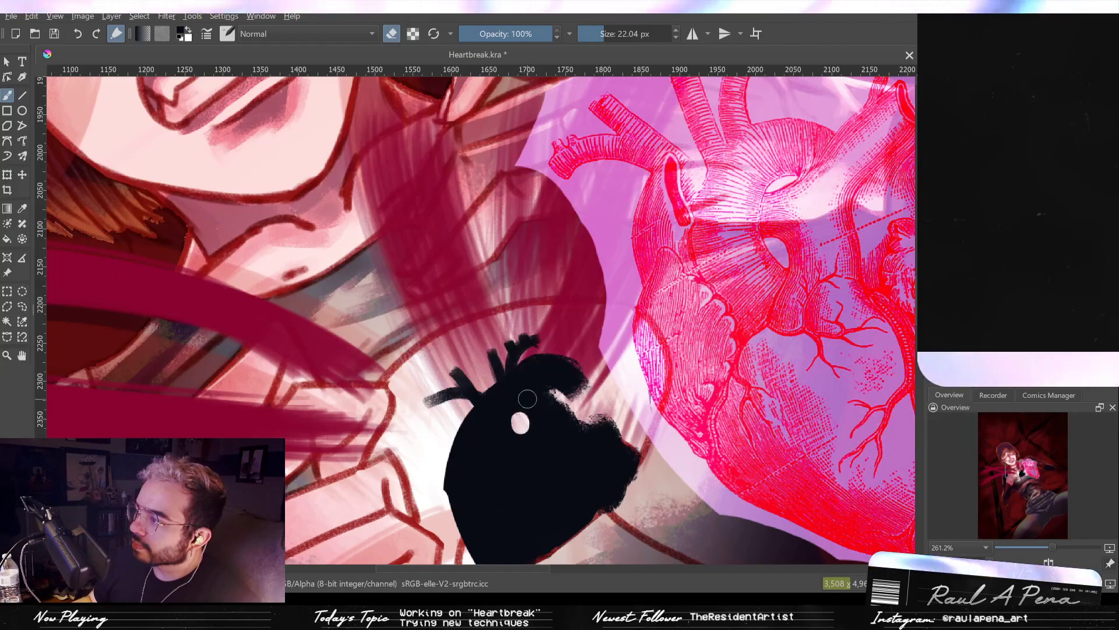
click(526, 398)
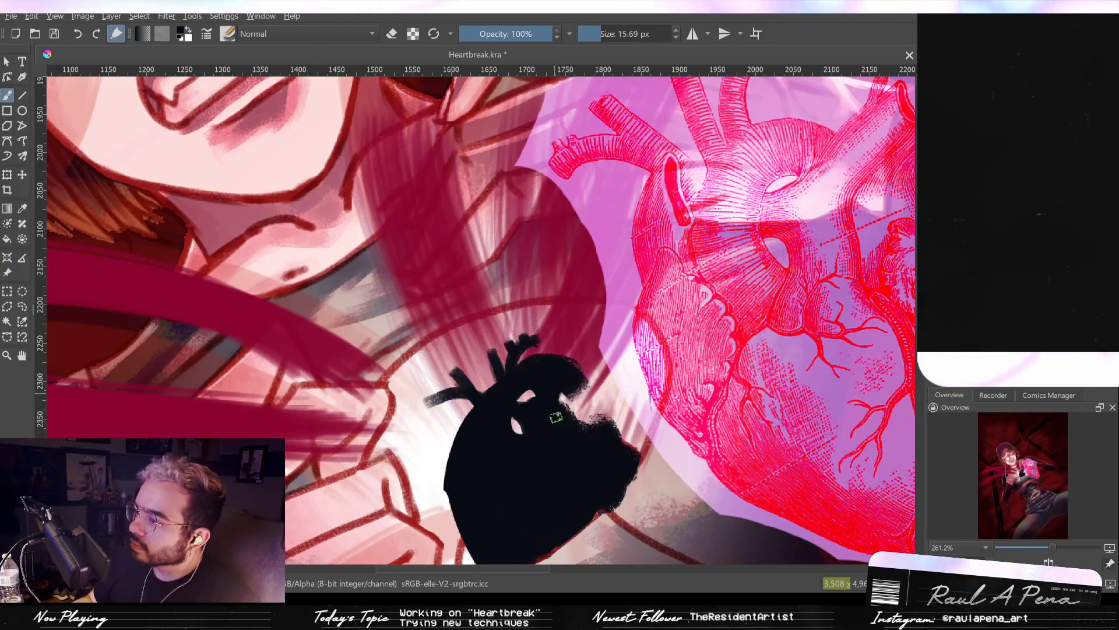
mouse_move(618, 434)
mouse_down()
mouse_move(538, 402)
mouse_move(510, 370)
mouse_move(516, 391)
mouse_move(500, 357)
mouse_move(492, 382)
mouse_move(504, 404)
mouse_move(509, 369)
mouse_up()
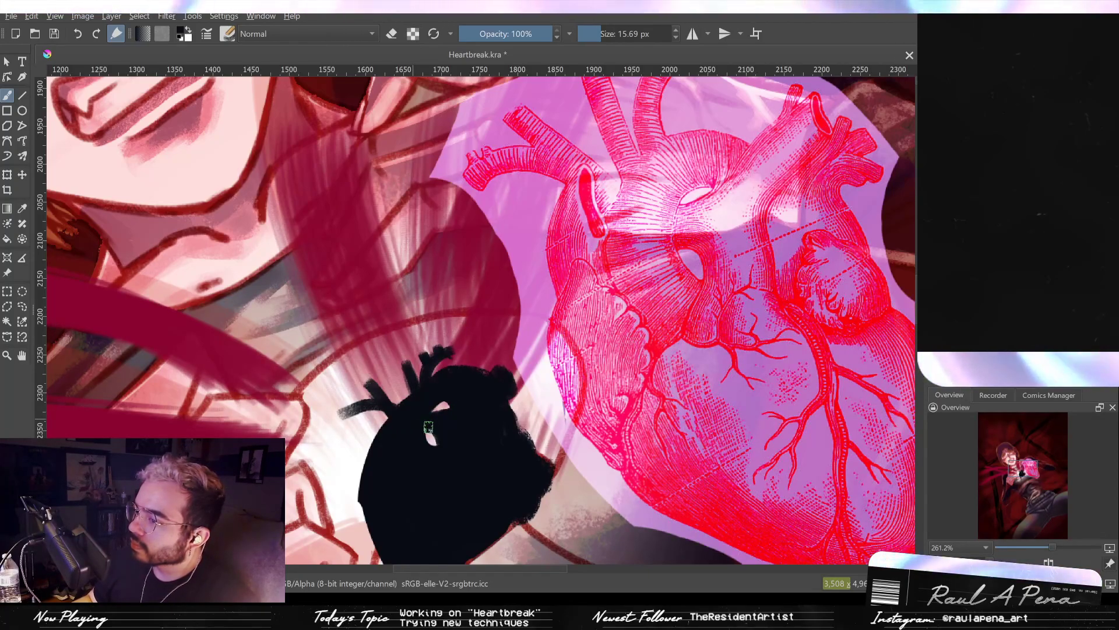
drag(433, 428, 489, 397)
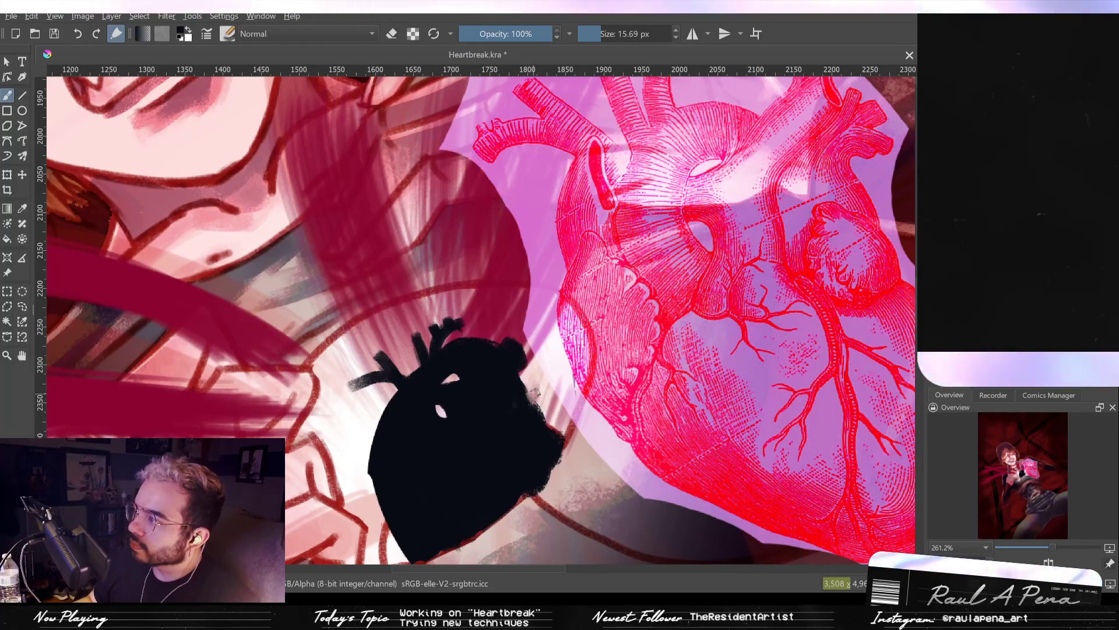
Trim the silhouette's shoulder-side bulge and lower edge into a clean slope and blunt tip with a 22.04 px eraser.
mouse_move(529, 406)
mouse_down()
mouse_move(500, 390)
mouse_move(515, 333)
mouse_move(560, 324)
mouse_up()
key(slash)
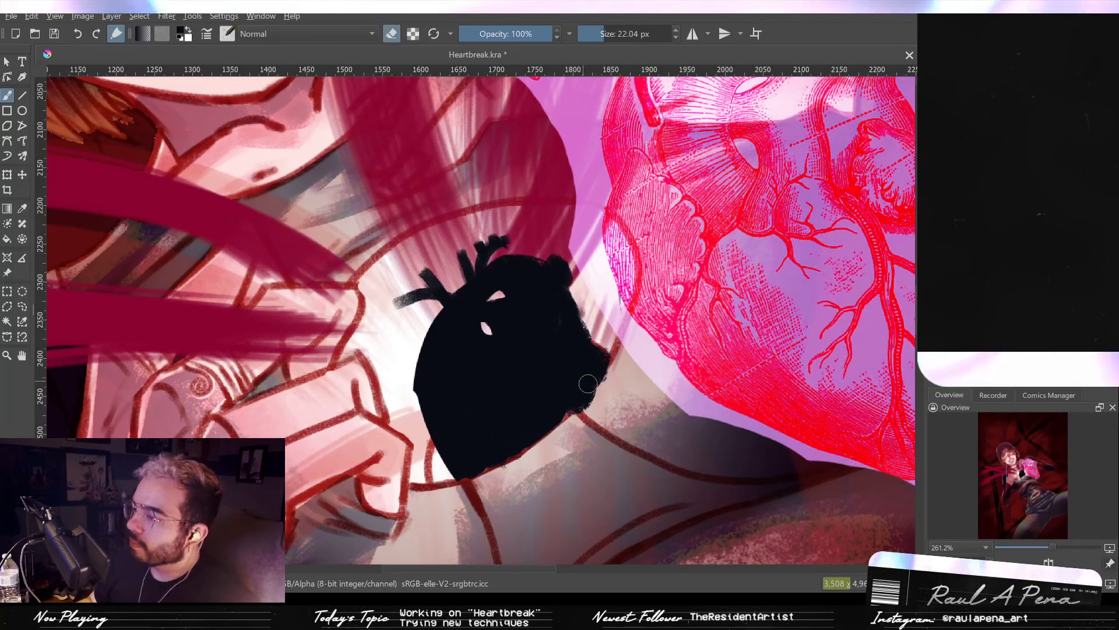
drag(613, 372, 536, 450)
key(ctrl+z)
drag(623, 349, 561, 436)
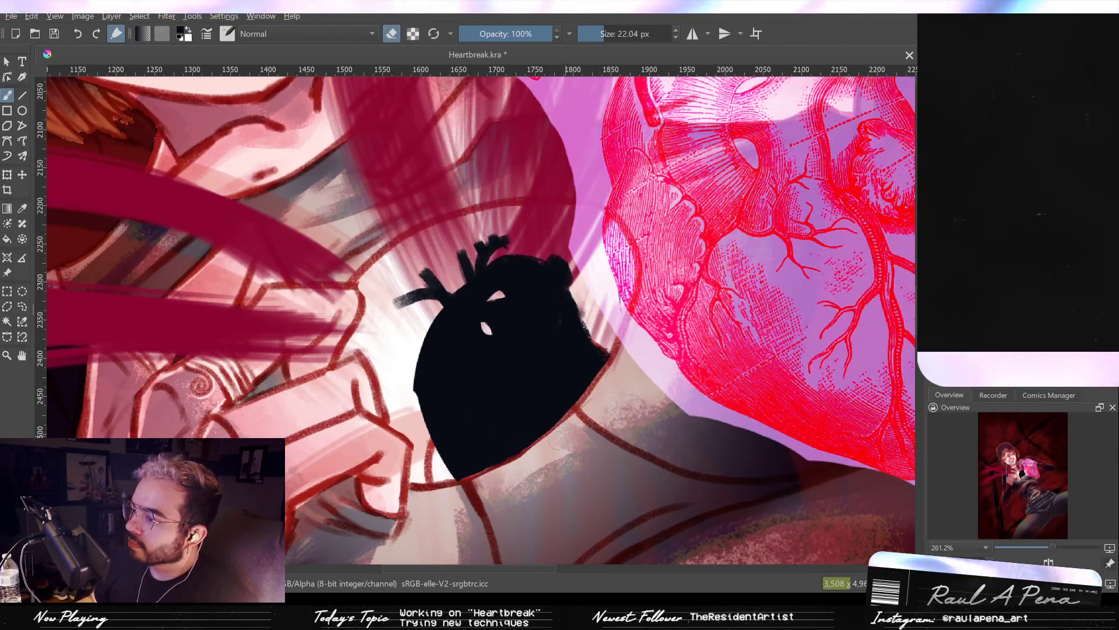
drag(584, 385, 544, 417)
scroll(543, 417, down, 2)
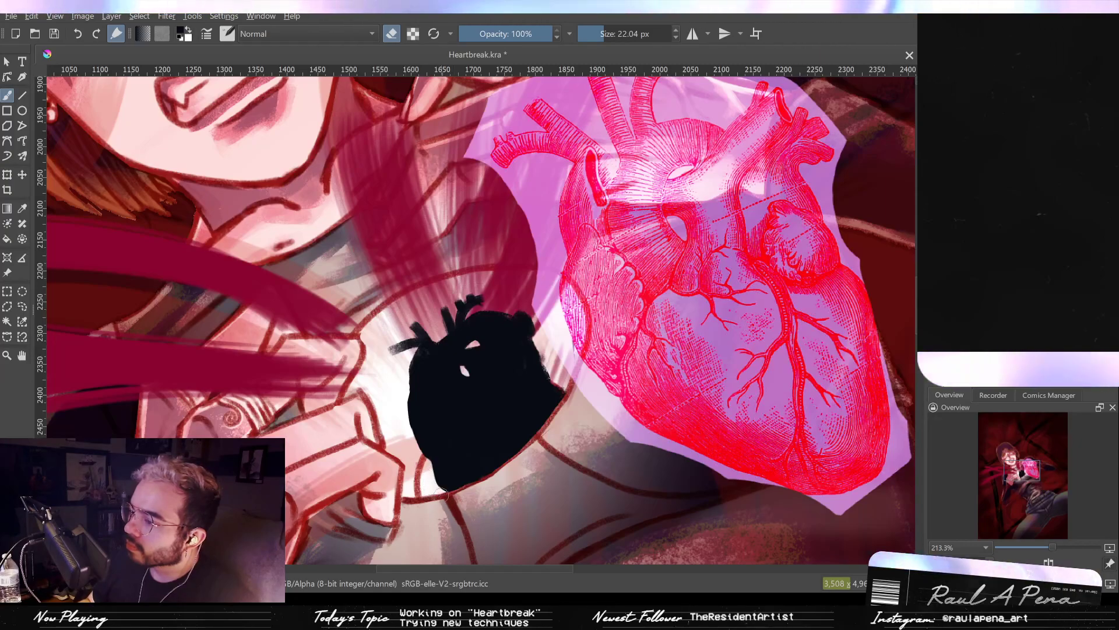
Shift the heart silhouette slightly down toward the clutching hand, check it against the green torso guide line, and hide the guide.
scroll(450, 489, down, 5)
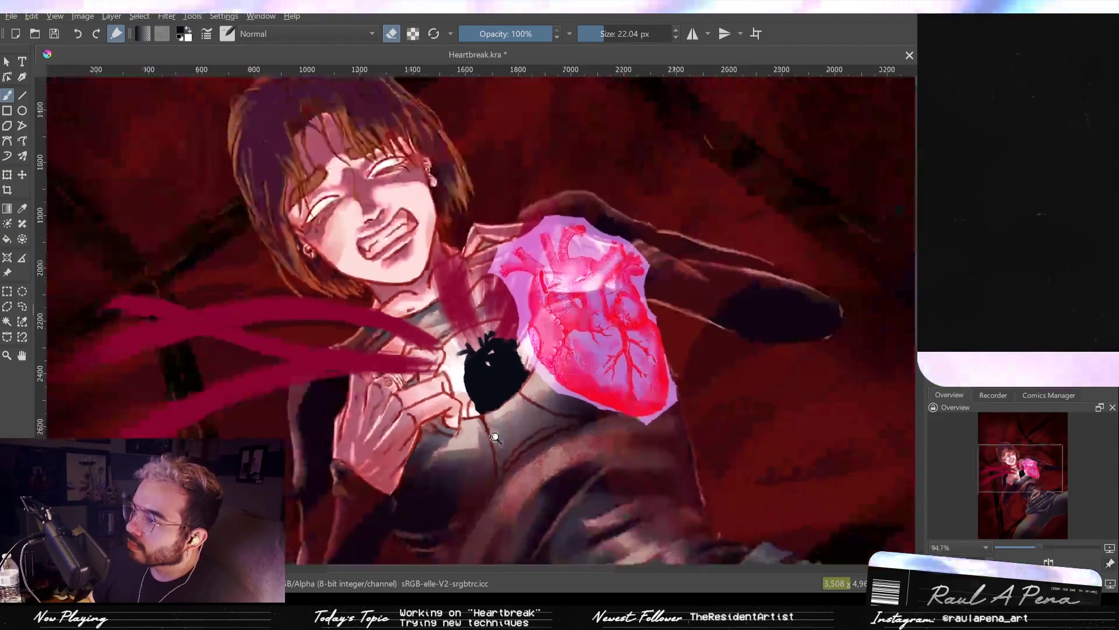
scroll(461, 376, up, 4)
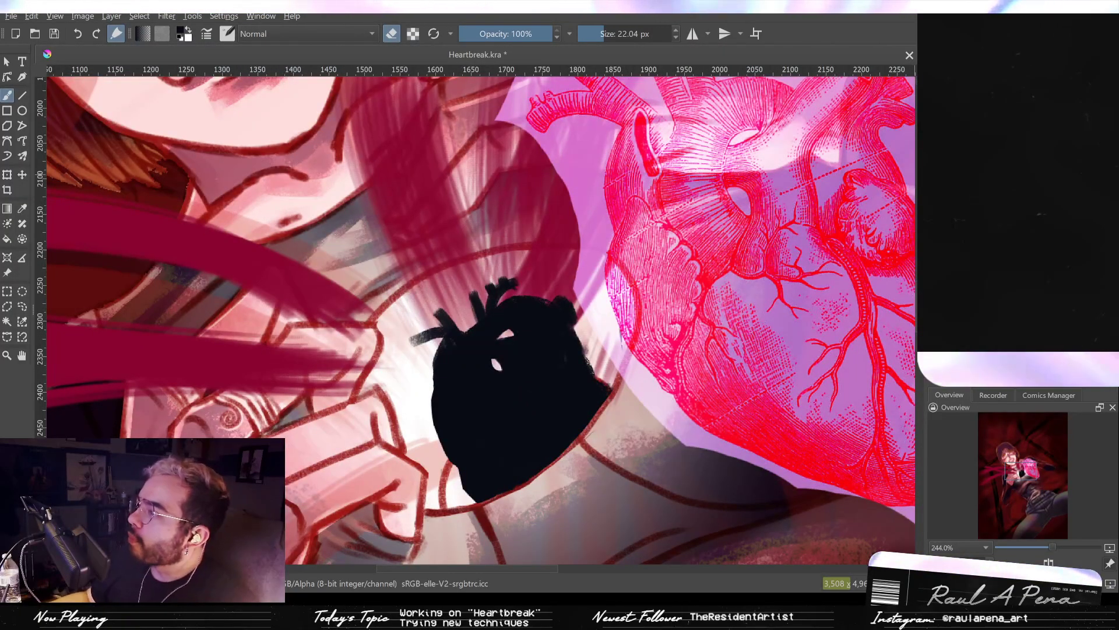
scroll(712, 298, down, 5)
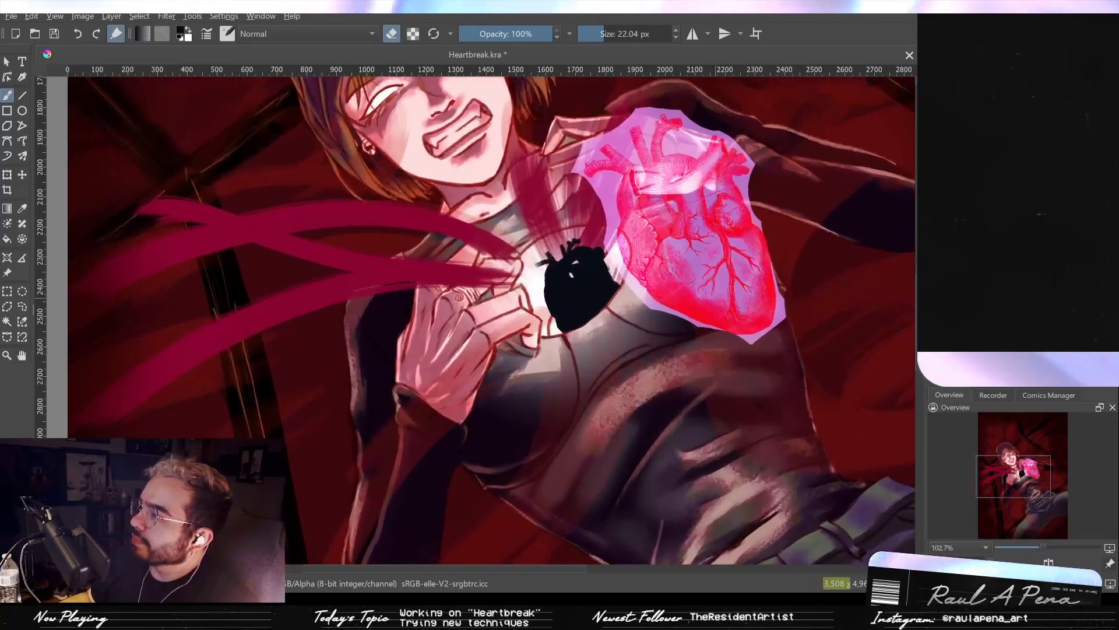
key(t)
drag(563, 272, 570, 281)
drag(585, 223, 583, 236)
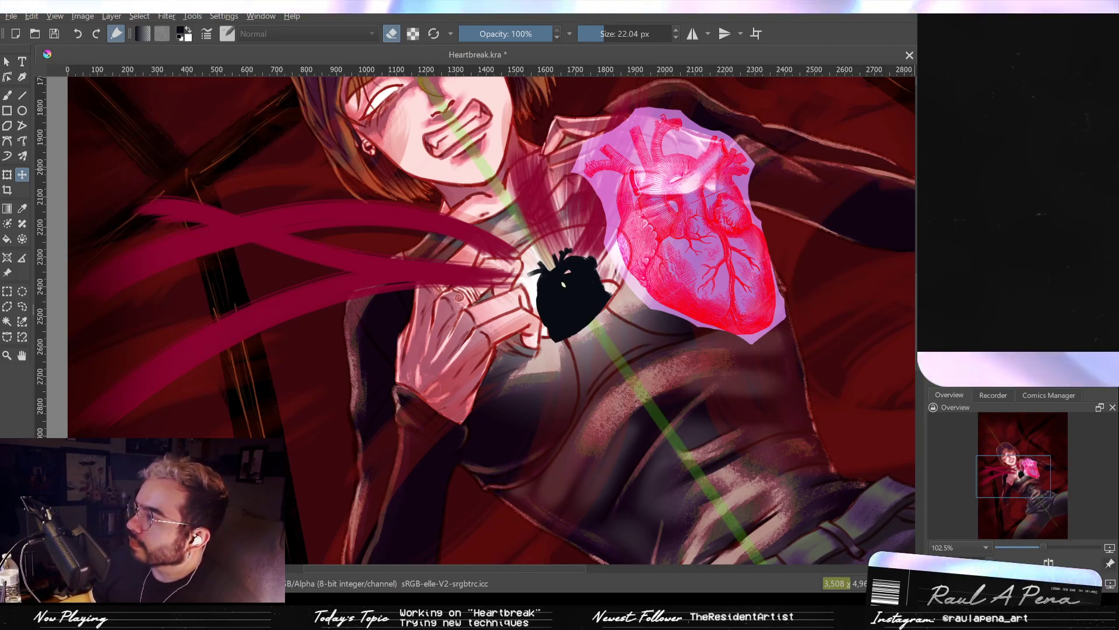
key(ctrl+Page_Up)
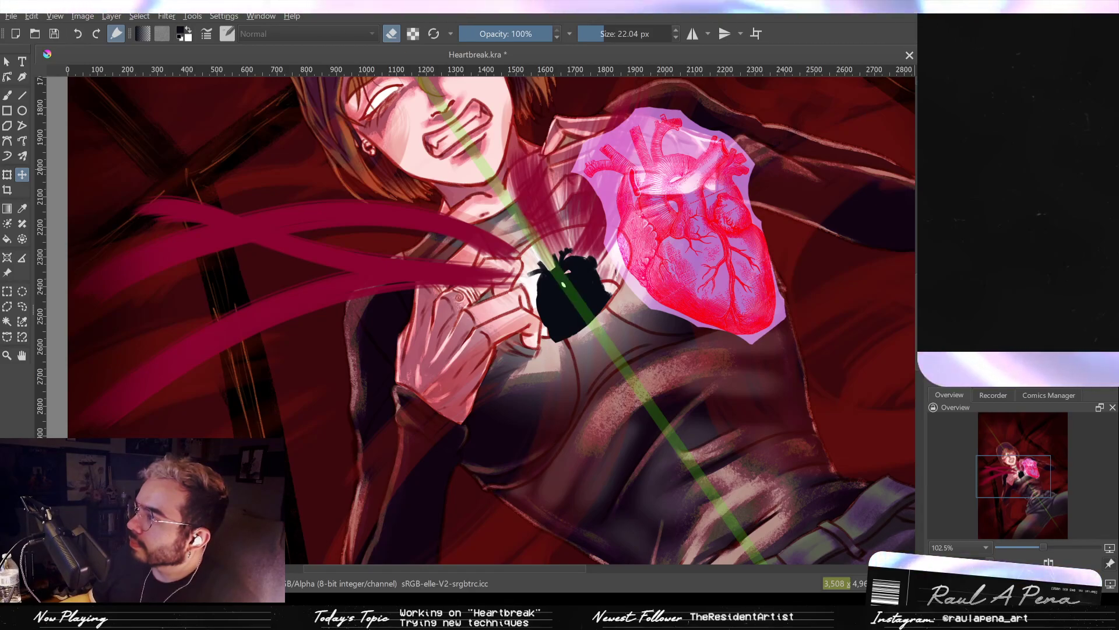
drag(573, 284, 580, 272)
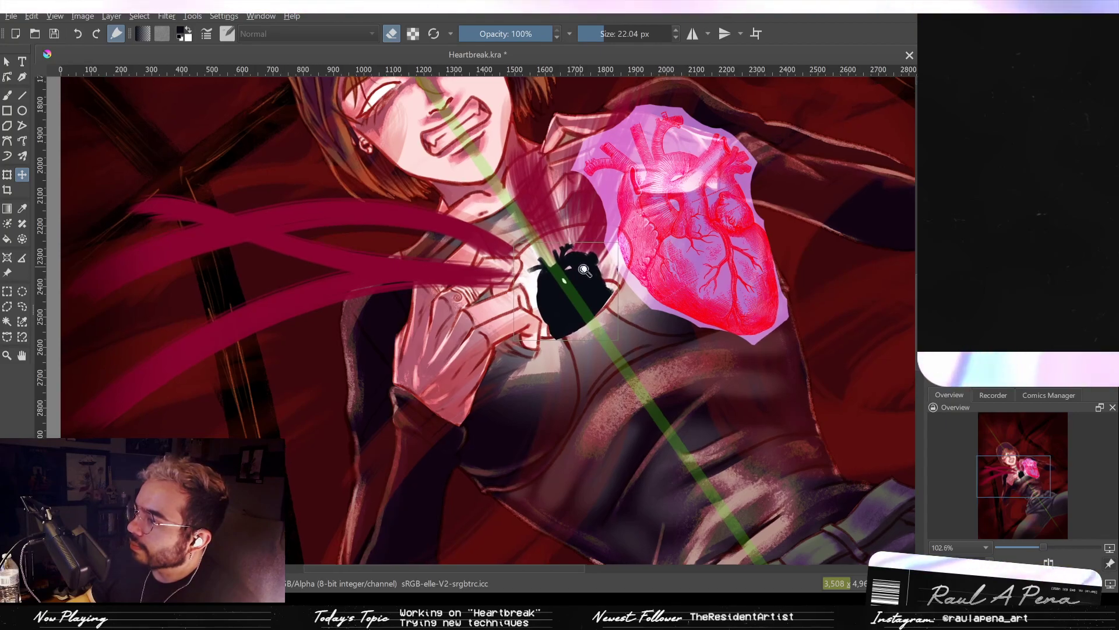
scroll(580, 272, up, 5)
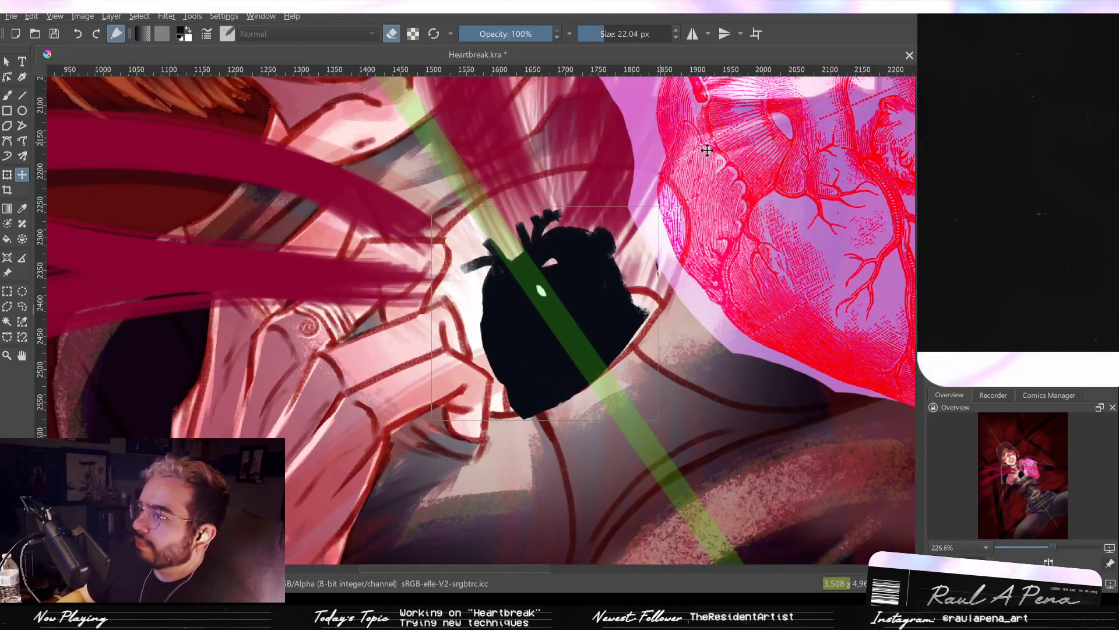
click(934, 174)
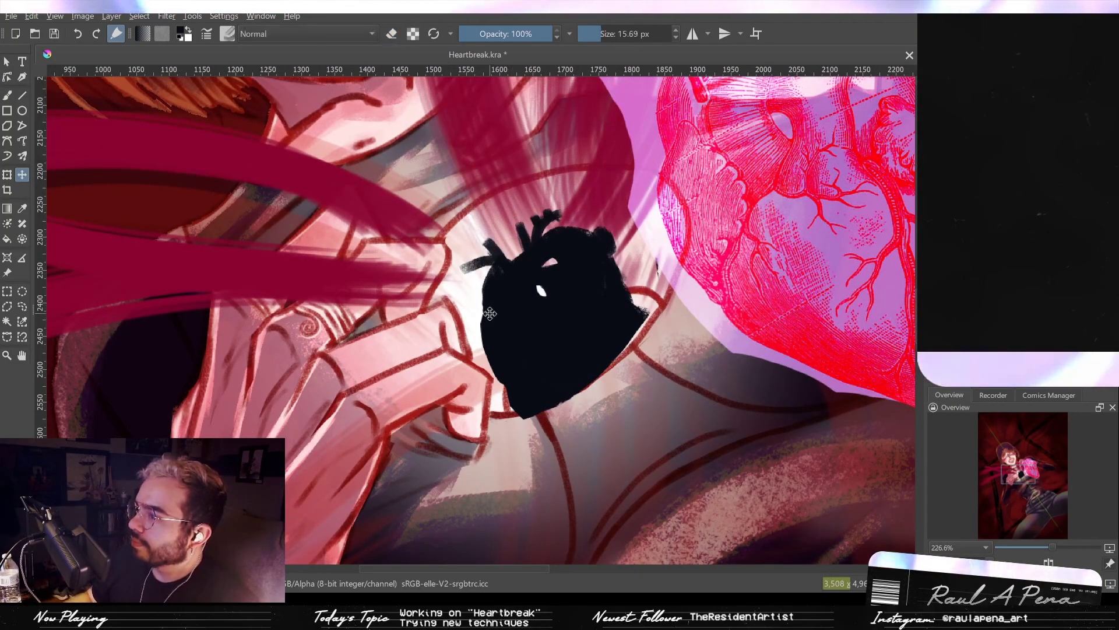
Erase the silhouette's lower edge along the chest opening's outline with the 22.04 px eraser, and check the whole illustration.
key(b)
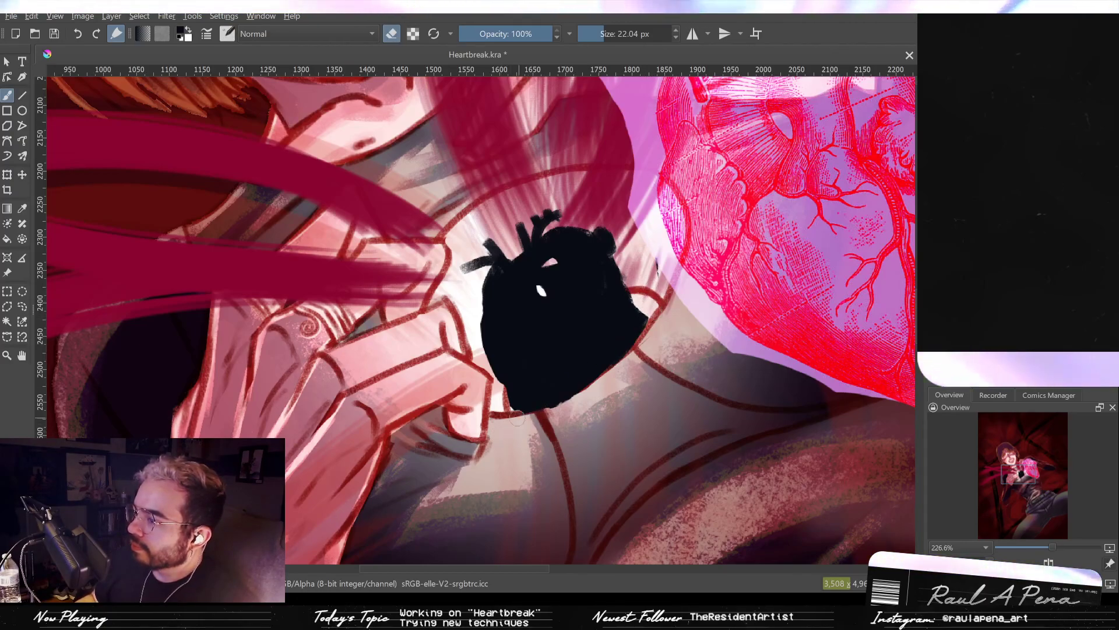
drag(589, 385, 530, 414)
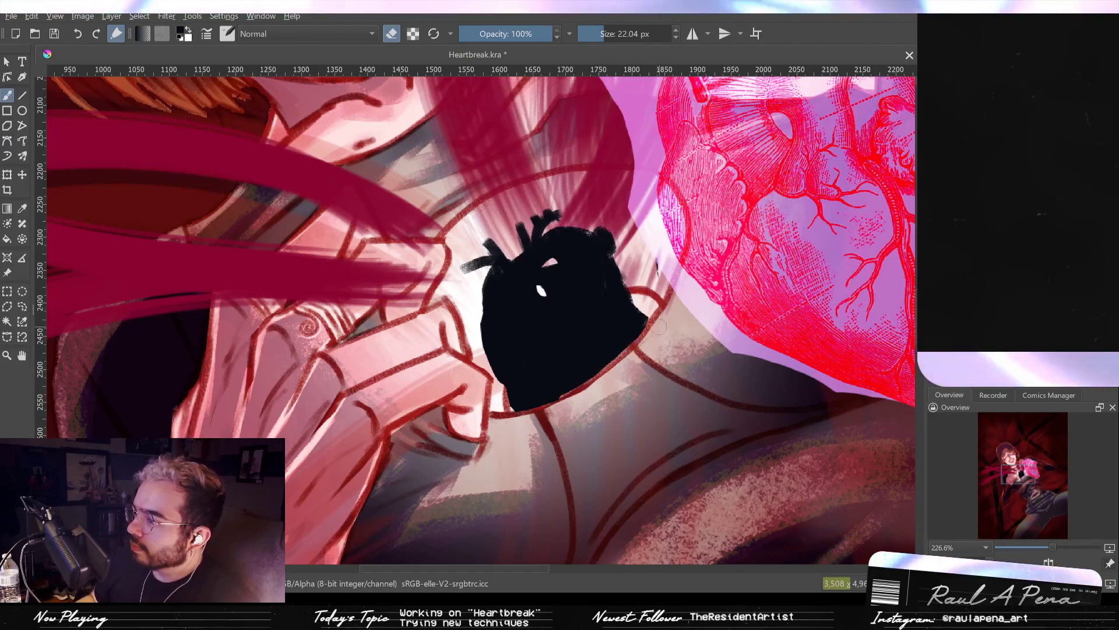
scroll(659, 328, down, 7)
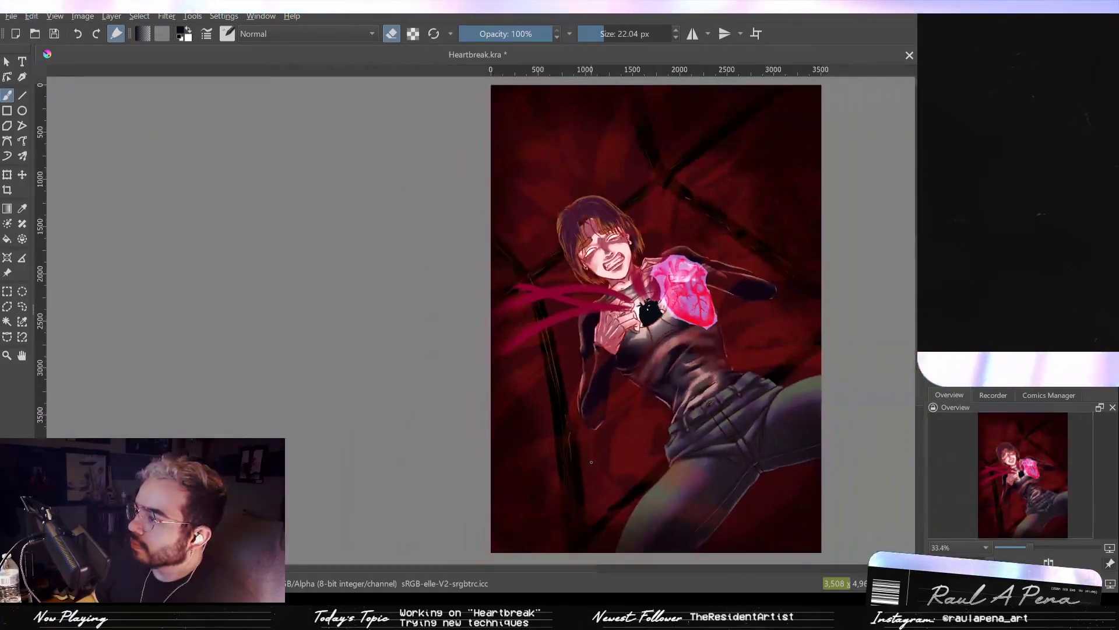
key(ctrl+shift+0)
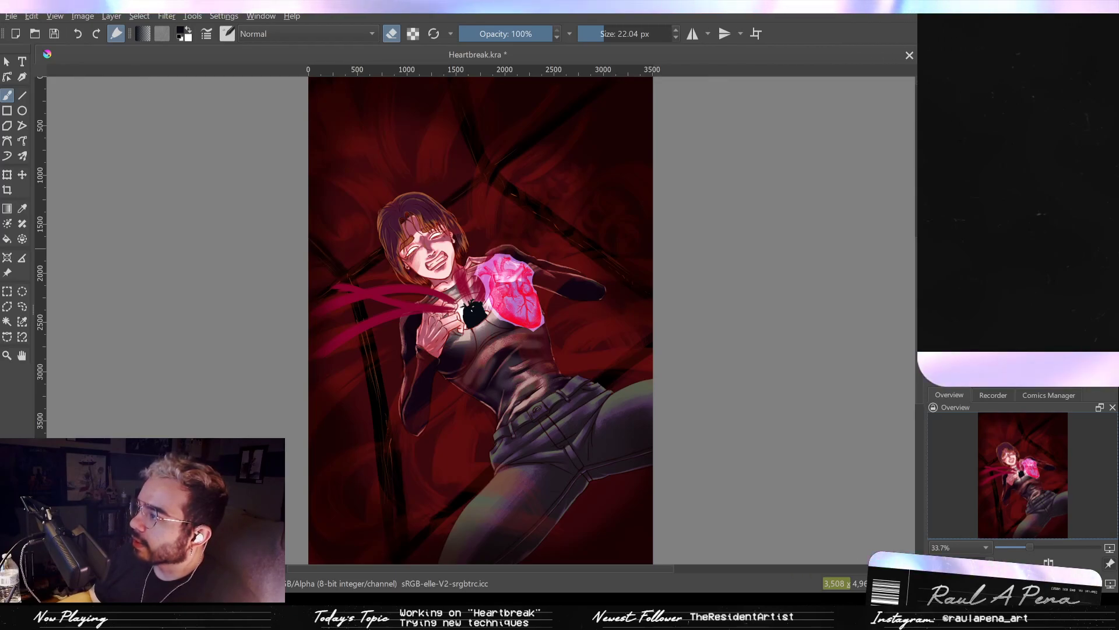
Hide the anatomical heart reference so the chest and hand behind it are uncovered.
key(ctrl+z)
scroll(489, 348, up, 3)
mouse_move(534, 194)
mouse_down()
mouse_move(685, 328)
mouse_move(719, 320)
mouse_move(728, 338)
mouse_up()
scroll(720, 320, up, 2)
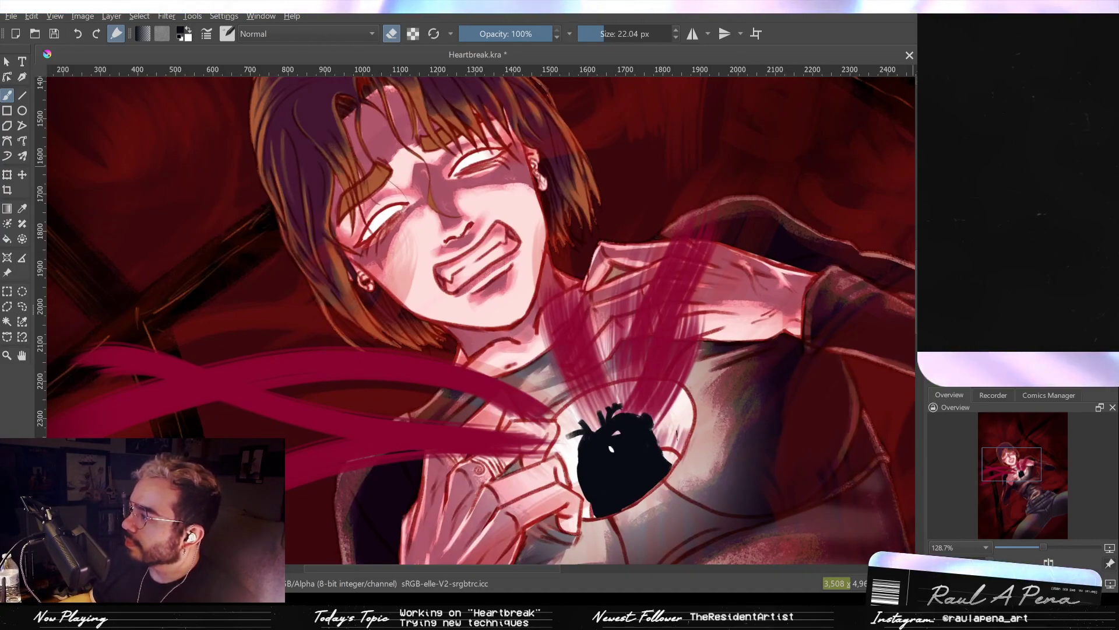
Sample the crimson of the ribbons bursting from the chest and set up a 195.58 px painting brush with erasing off.
key(e)
ctrl+click(570, 330)
drag(569, 330, 607, 292)
scroll(607, 292, down, 2)
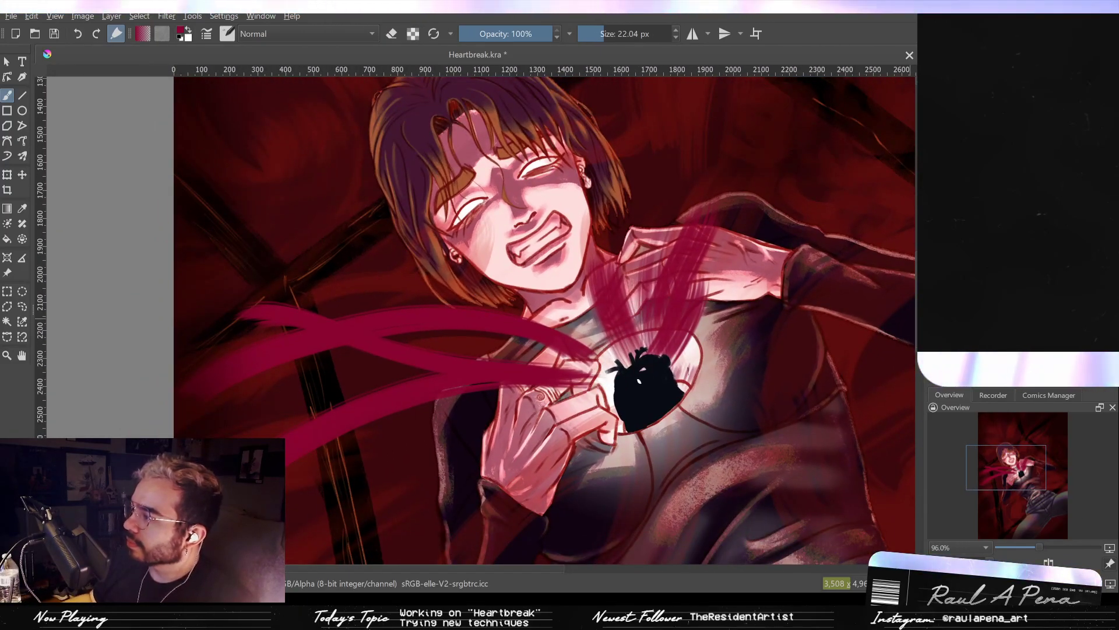
click(397, 33)
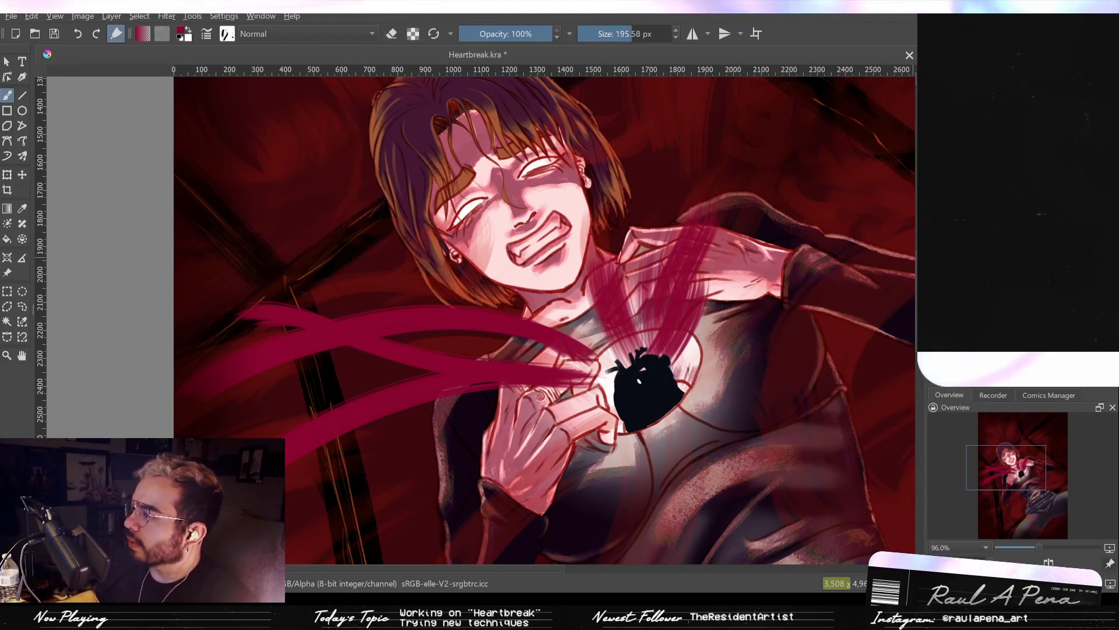
scroll(630, 371, up, 2)
drag(624, 420, 621, 489)
key(ctrl+z)
key(ctrl+z)
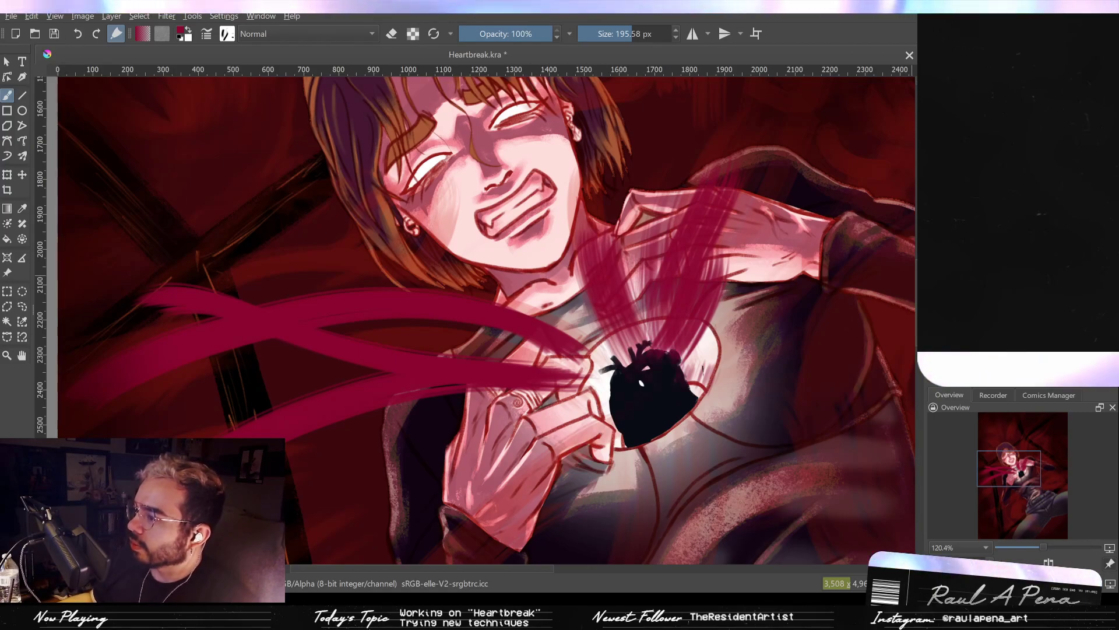
mouse_move(679, 382)
shift+mouse_down()
mouse_move(634, 389)
mouse_move(547, 487)
mouse_move(528, 542)
shift+mouse_up()
key(ctrl+z)
ctrl+drag(622, 423, 624, 510)
key(ctrl+z)
mouse_move(603, 403)
mouse_down()
mouse_move(594, 516)
mouse_move(626, 390)
mouse_move(625, 413)
mouse_move(397, 481)
mouse_up()
key(ctrl+z)
Paint crimson ribbons from the heart across the forearm toward the lower-left bedding and over the opposite chest with a 79.05 px brush.
drag(607, 385, 465, 514)
drag(613, 410, 545, 350)
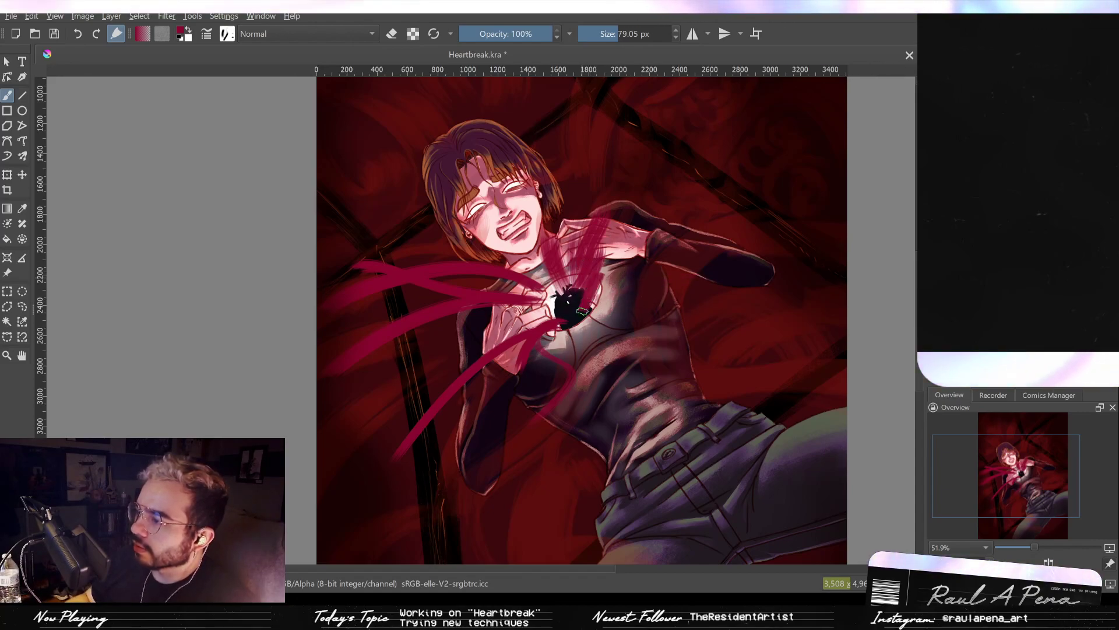
drag(583, 304, 652, 270)
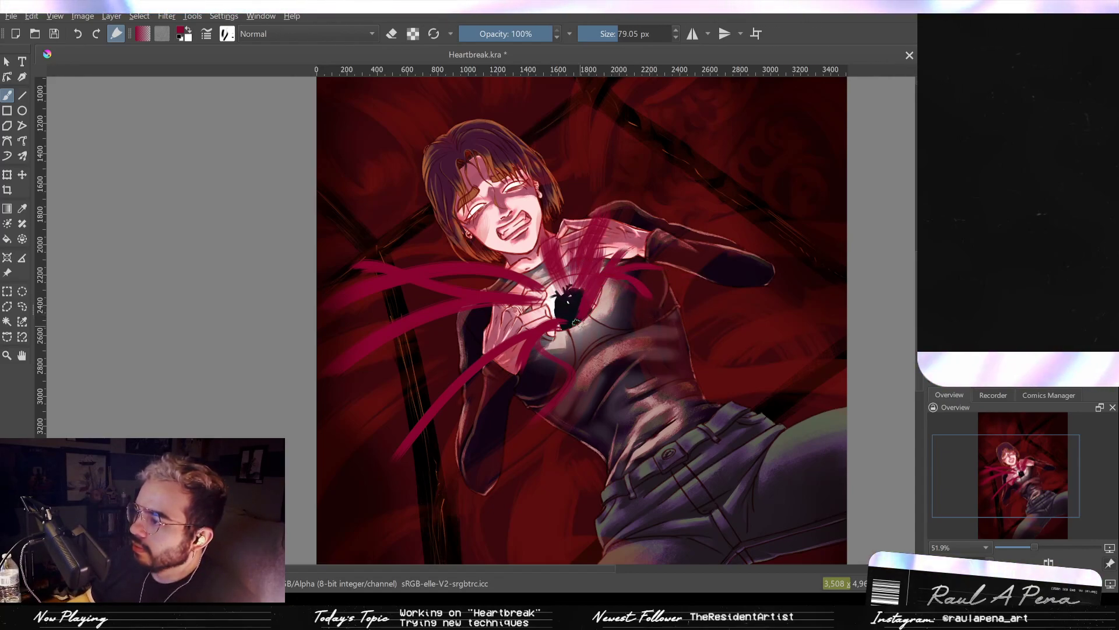
Paint crimson ribbons curling over the heart, running down across the torso, and fanning out beside the neck with the 79.05 px brush.
drag(583, 312, 542, 339)
key(ctrl+z)
drag(585, 307, 575, 348)
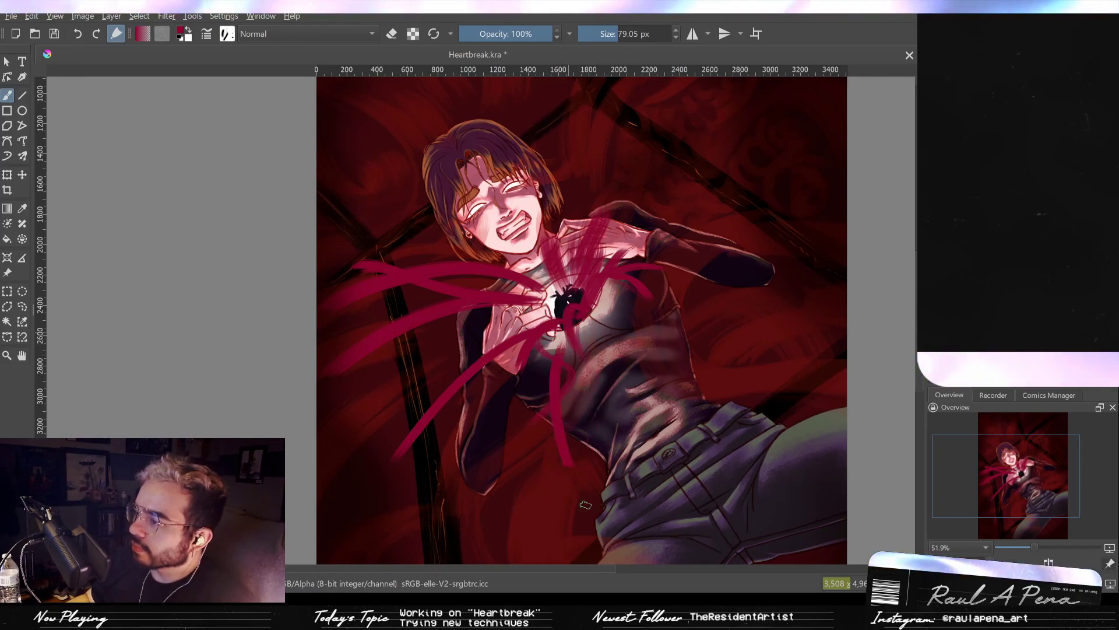
drag(551, 331, 534, 382)
drag(550, 426, 557, 499)
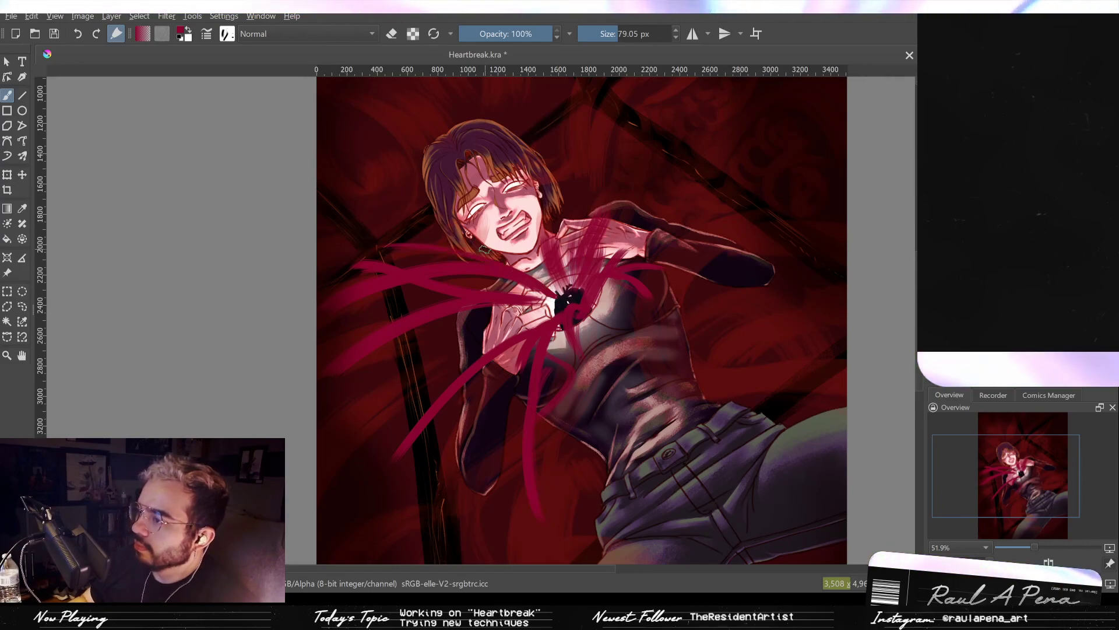
Paint crimson ribbons rising from the heart beside the neck and over the opposite hand toward the upper bedding with the 79.05 px brush.
mouse_move(548, 288)
mouse_down()
mouse_move(525, 367)
mouse_move(574, 151)
mouse_move(667, 147)
mouse_up()
key(ctrl+z)
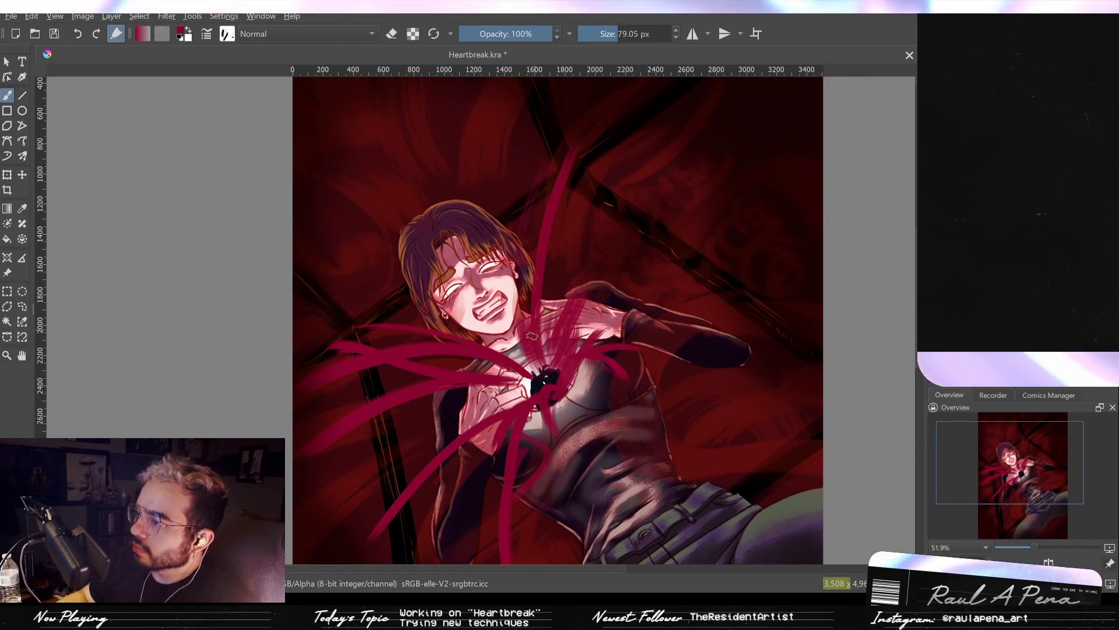
mouse_move(539, 357)
mouse_down()
mouse_move(542, 279)
mouse_move(612, 127)
mouse_up()
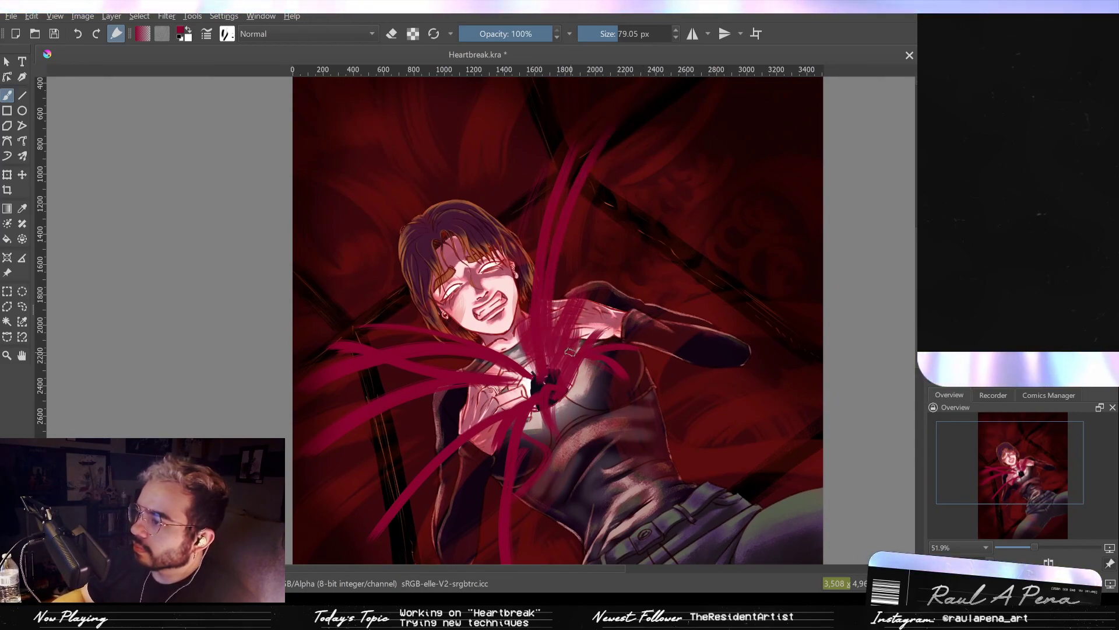
key(ctrl+z)
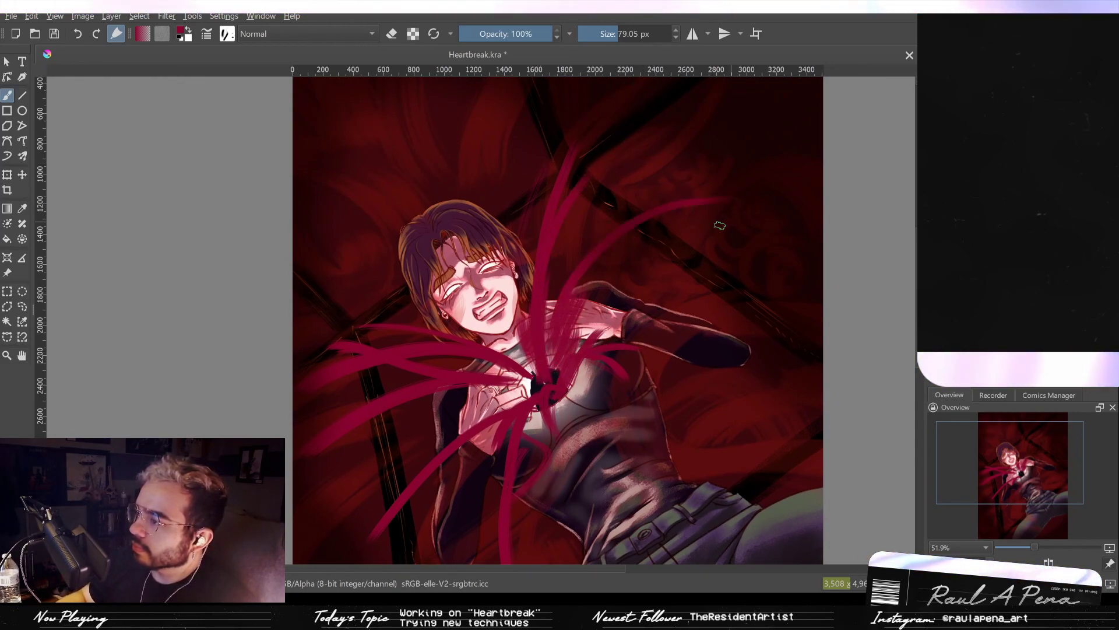
key(ctrl+z)
mouse_move(555, 354)
mouse_down()
mouse_move(559, 380)
mouse_move(562, 307)
mouse_move(559, 383)
mouse_move(596, 249)
mouse_up()
drag(556, 367, 637, 240)
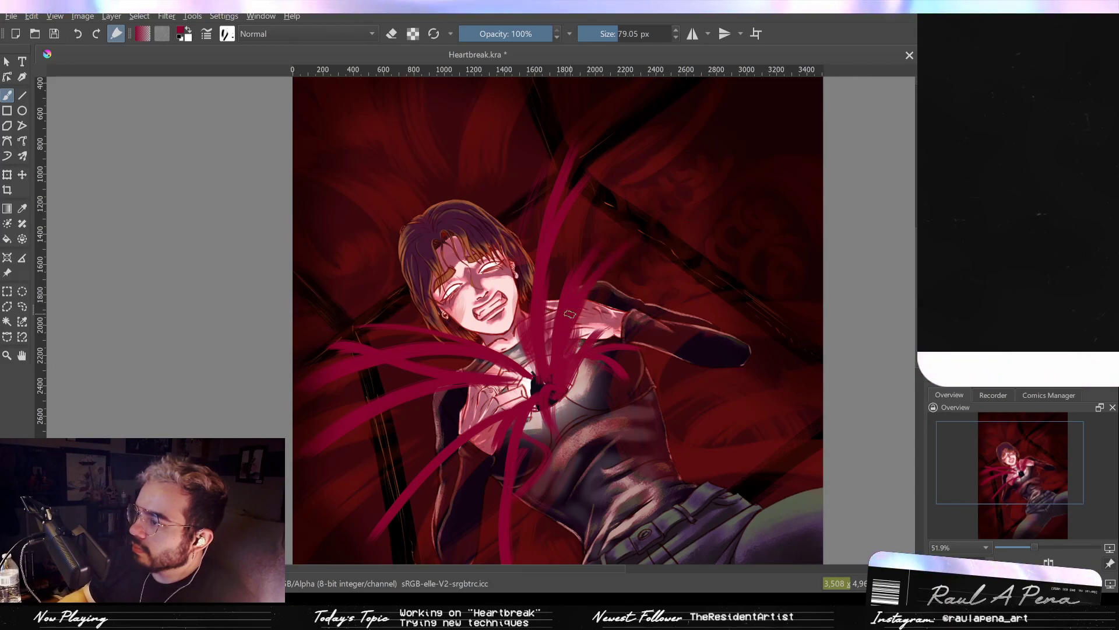
scroll(693, 262, down, 3)
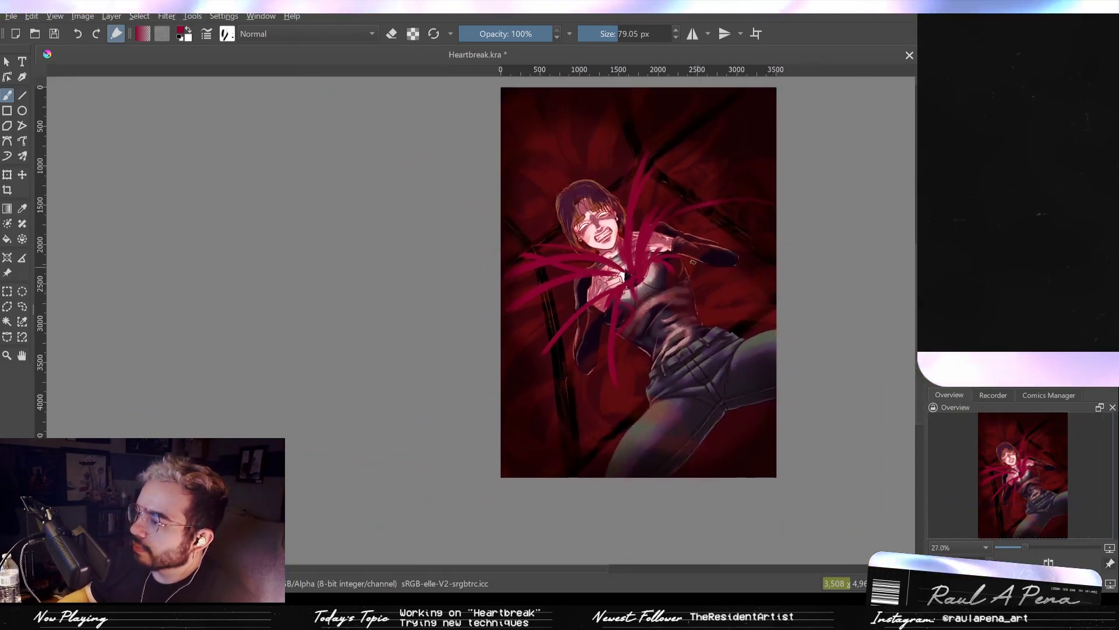
Widen the ribbon crossing the waist to the canvas's right edge and add a broad one toward the lower-left bedding with a 156.70 px brush.
scroll(693, 262, up, 2)
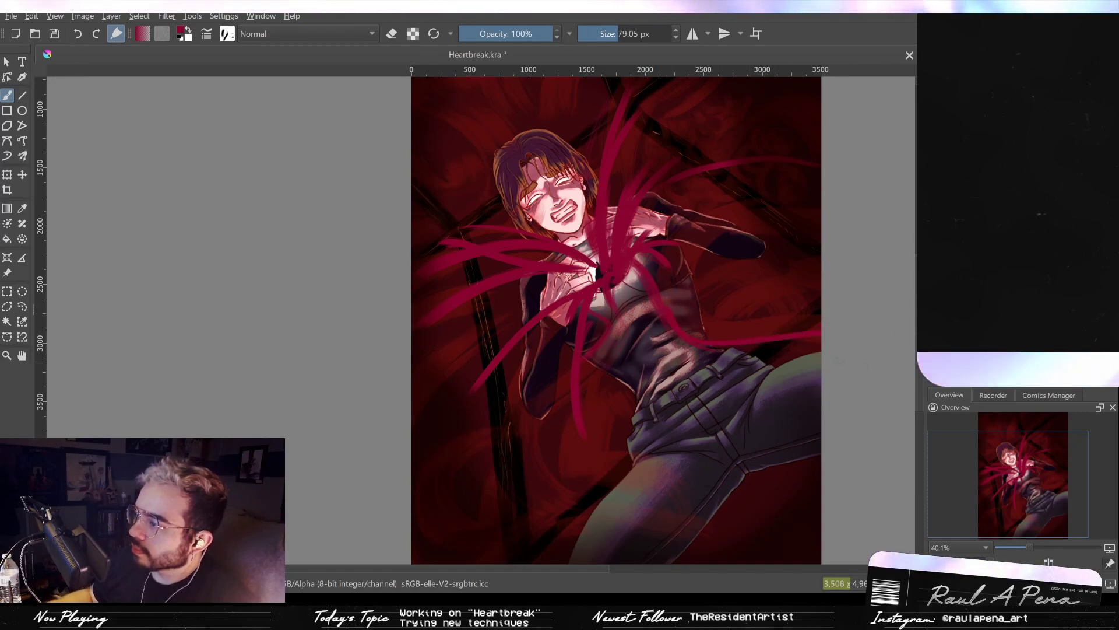
shift+drag(702, 334, 799, 334)
drag(664, 315, 819, 327)
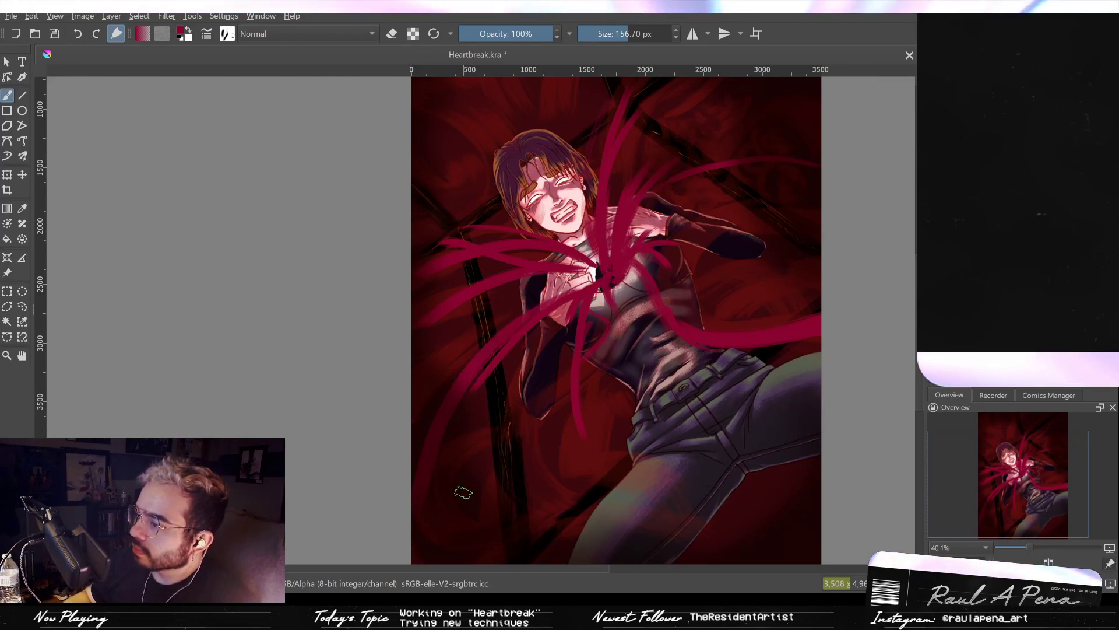
drag(436, 538, 556, 295)
mouse_move(500, 434)
mouse_down()
mouse_move(512, 375)
mouse_move(510, 410)
mouse_up()
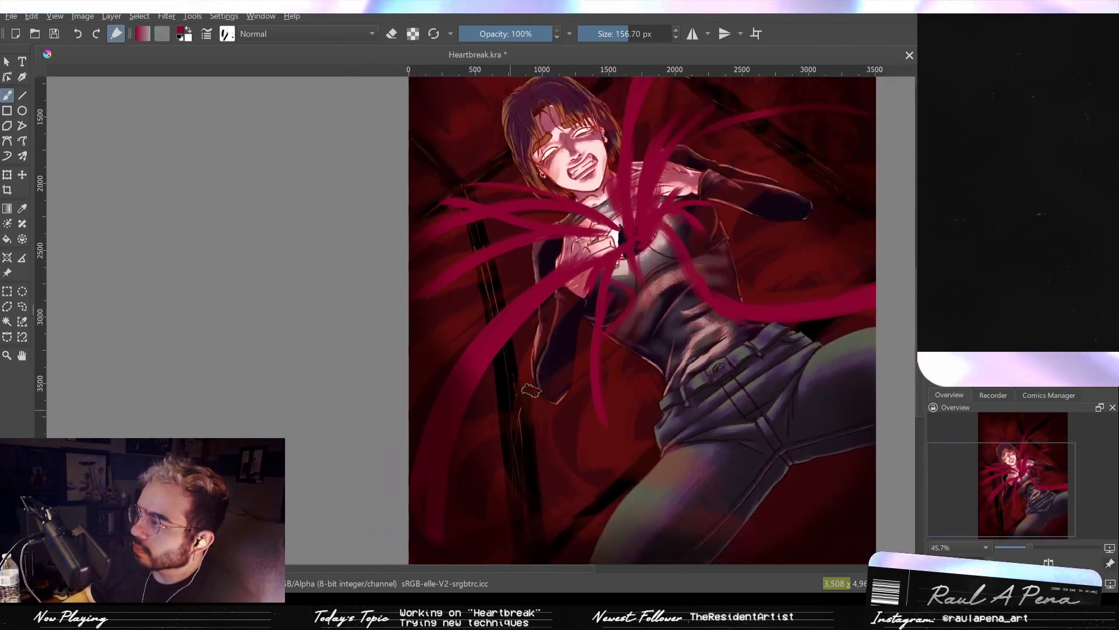
Thicken and extend the ribbons sweeping over the near shoulder and forearm to the canvas's left edge with the 156.70 px brush.
drag(725, 227, 539, 209)
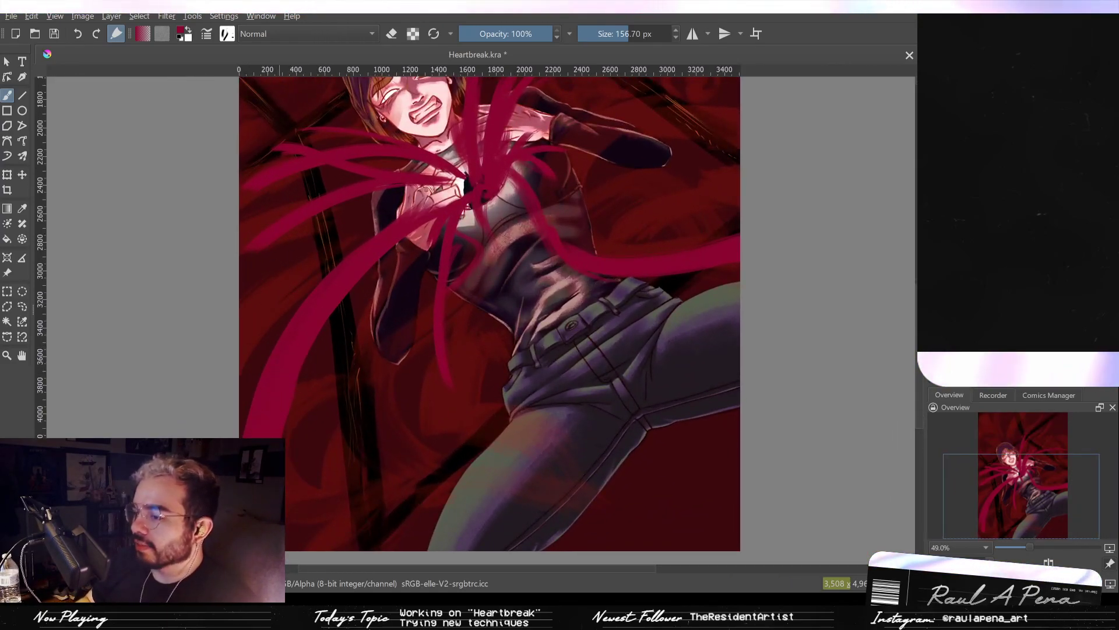
mouse_move(362, 260)
mouse_down()
mouse_move(350, 295)
mouse_move(357, 479)
mouse_up()
mouse_move(505, 345)
mouse_down()
mouse_move(480, 325)
mouse_move(595, 271)
mouse_up()
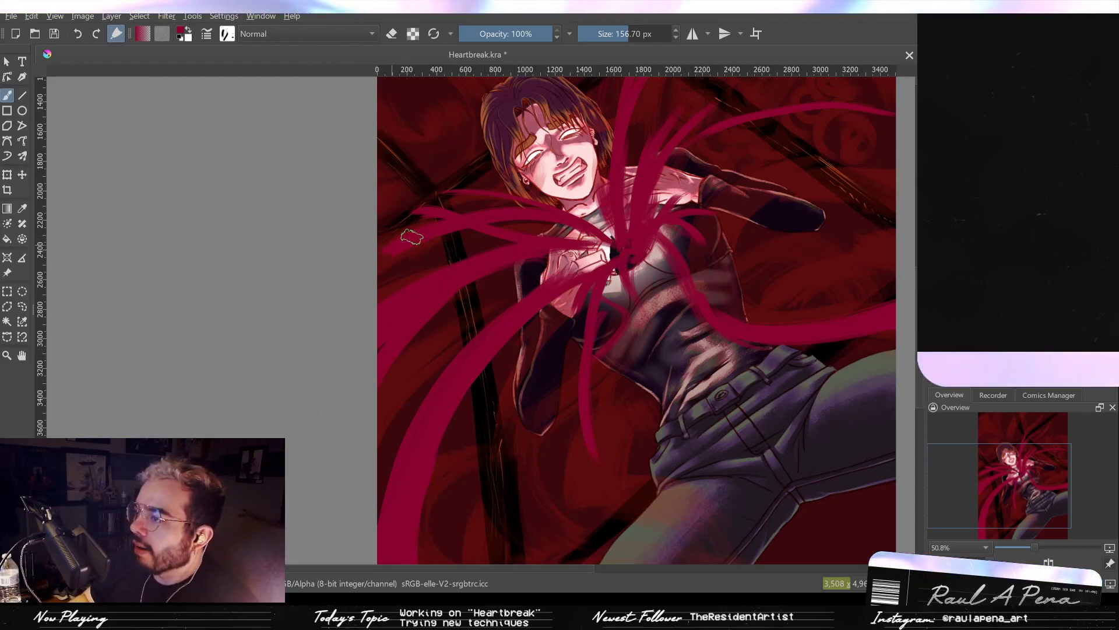
drag(540, 241, 528, 300)
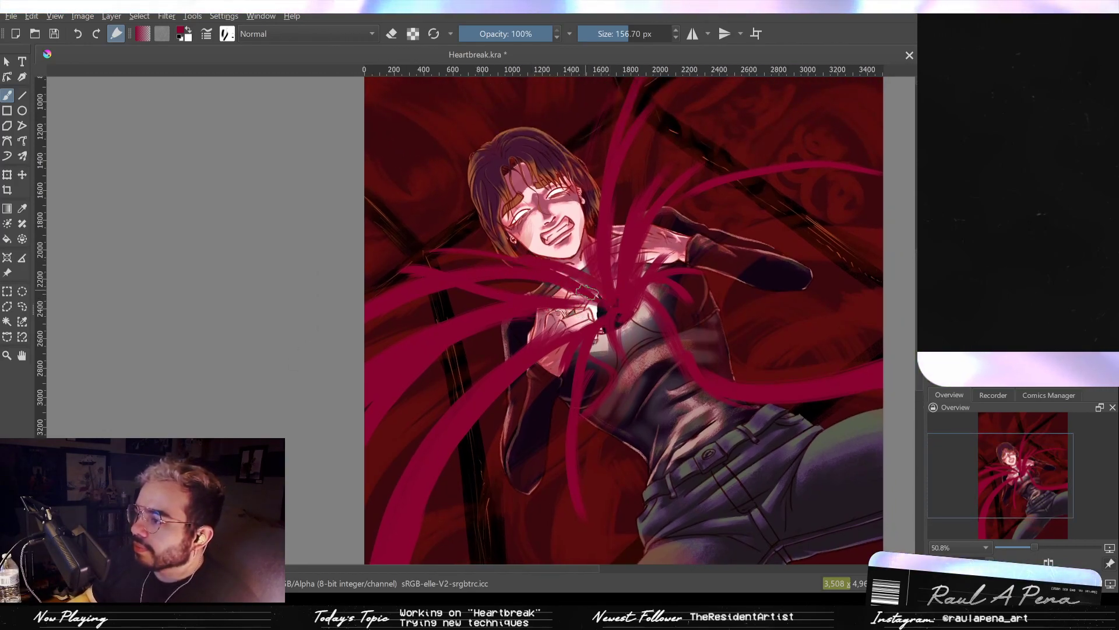
mouse_move(560, 298)
mouse_down()
mouse_move(488, 263)
mouse_move(194, 260)
mouse_up()
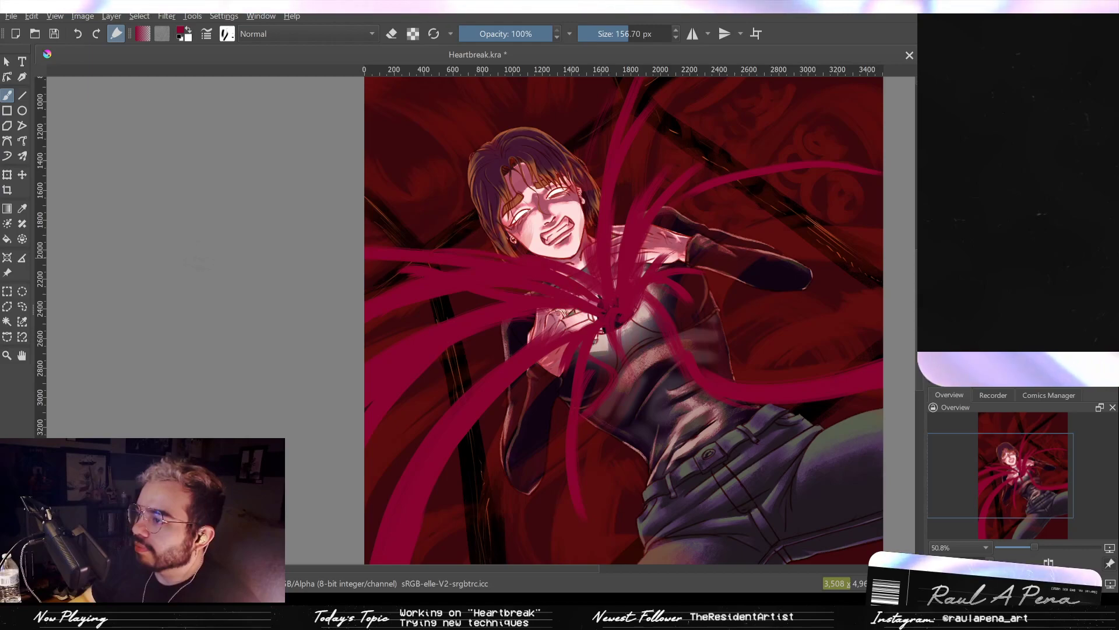
key(ctrl+z)
drag(391, 219, 604, 314)
key(ctrl+z)
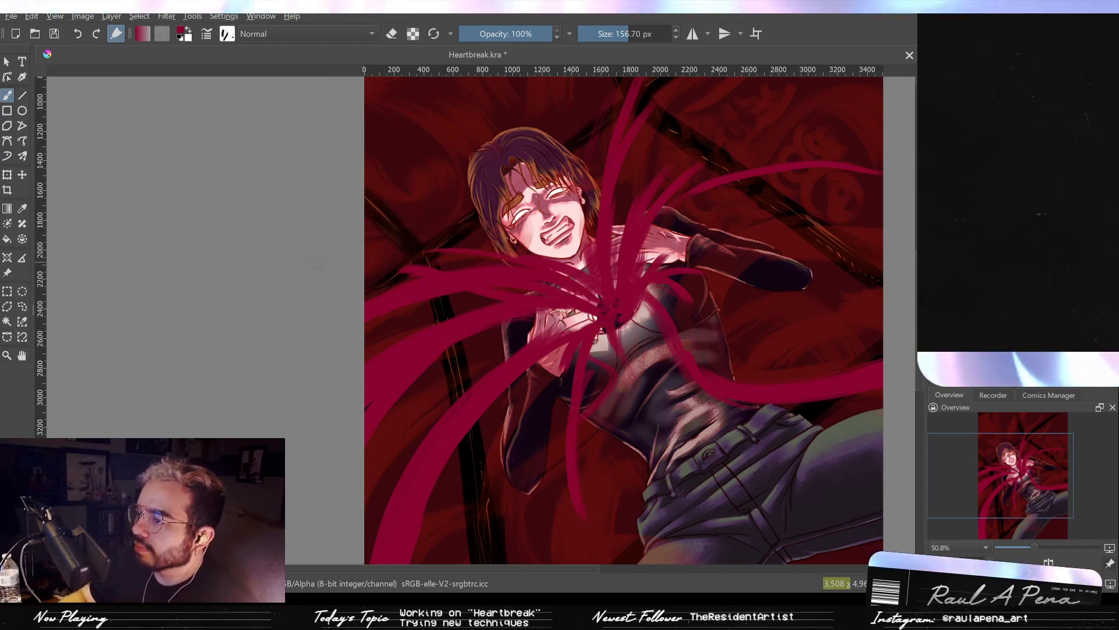
drag(315, 259, 606, 334)
Paint a tall ribbon arching past the head to the upper-right bedding and thinner ones above and left of the hair with the 156.70 px brush.
drag(476, 313, 355, 477)
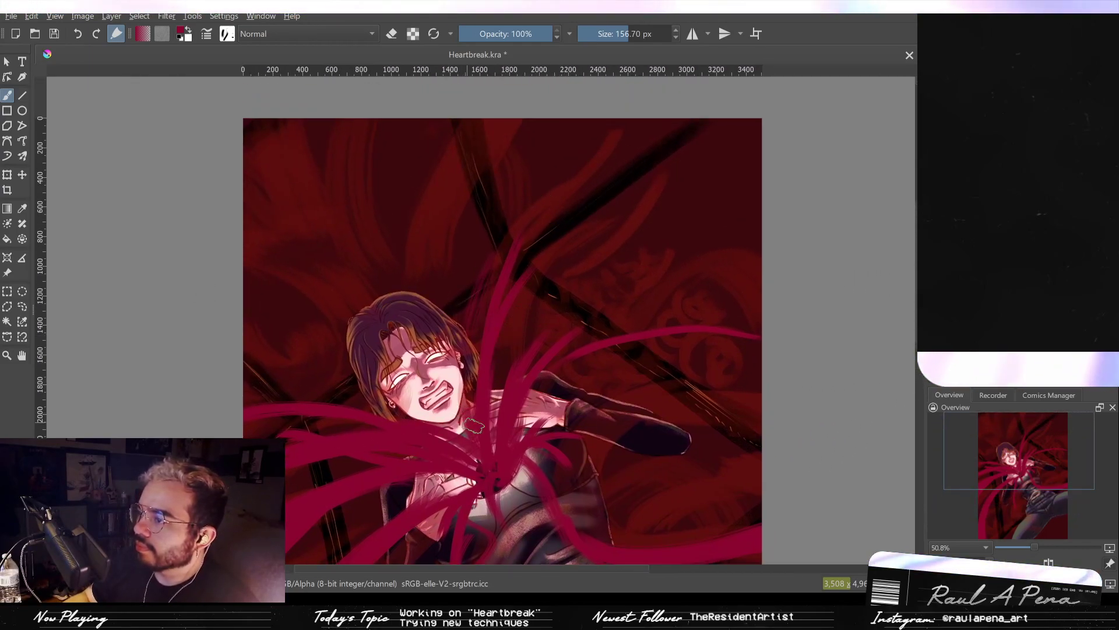
drag(481, 408, 685, 158)
mouse_move(477, 399)
mouse_down()
mouse_move(473, 169)
mouse_move(494, 303)
mouse_up()
key(ctrl+z)
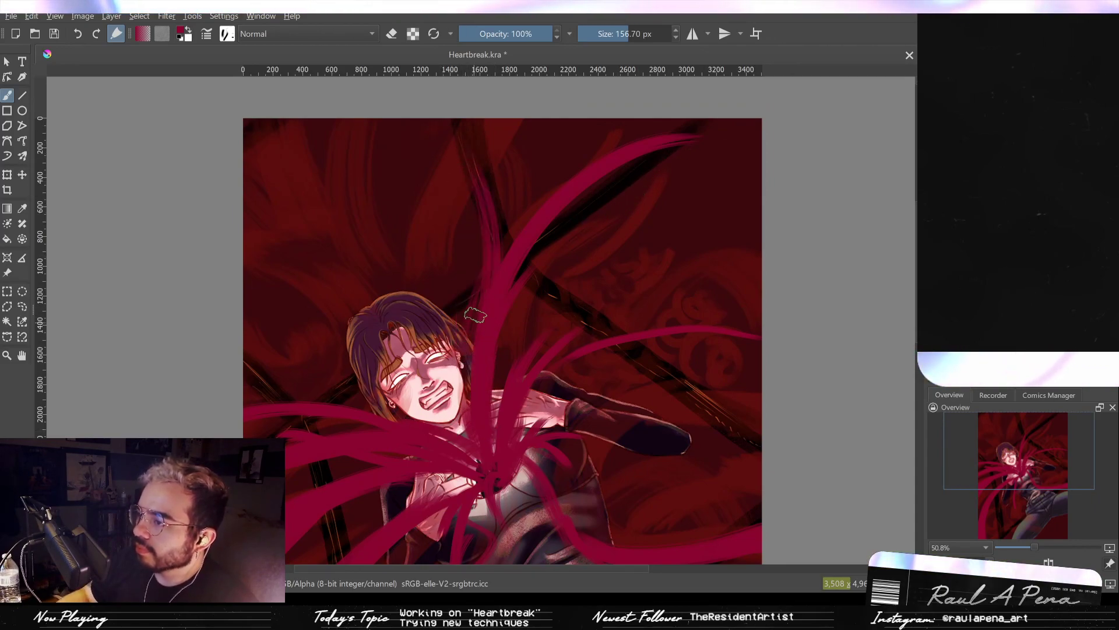
drag(345, 322, 248, 244)
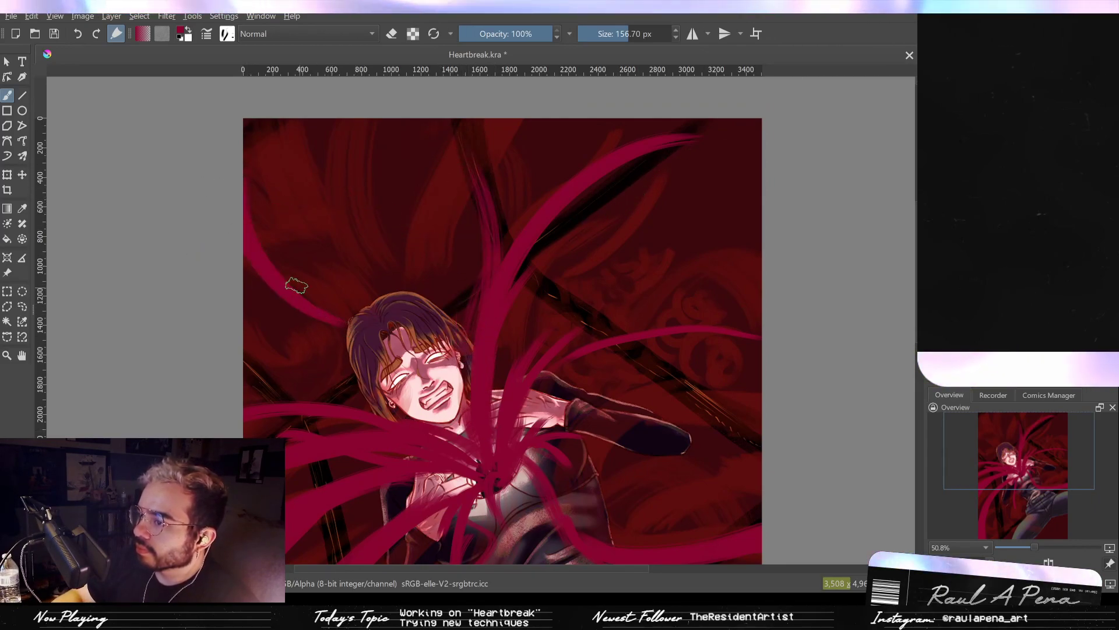
key(ctrl+z)
drag(246, 285, 331, 344)
key(ctrl+z)
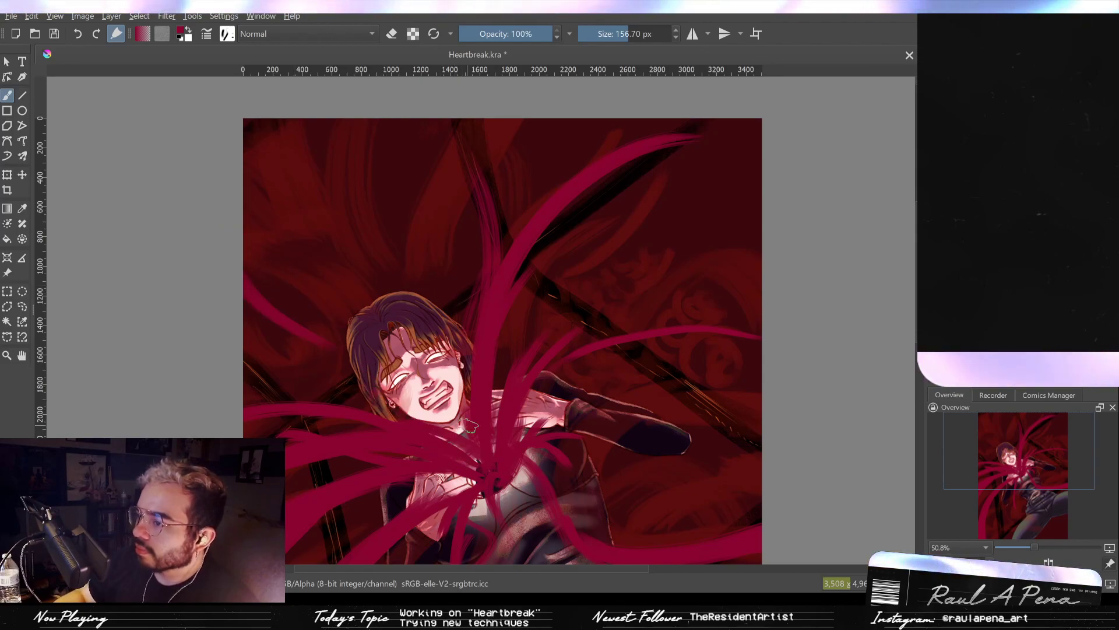
Paint a ribbon curving from the canvas's top edge down onto the figure's hair and widen it with a 264.47 px brush.
shift+drag(458, 460, 408, 457)
shift+drag(442, 411, 418, 411)
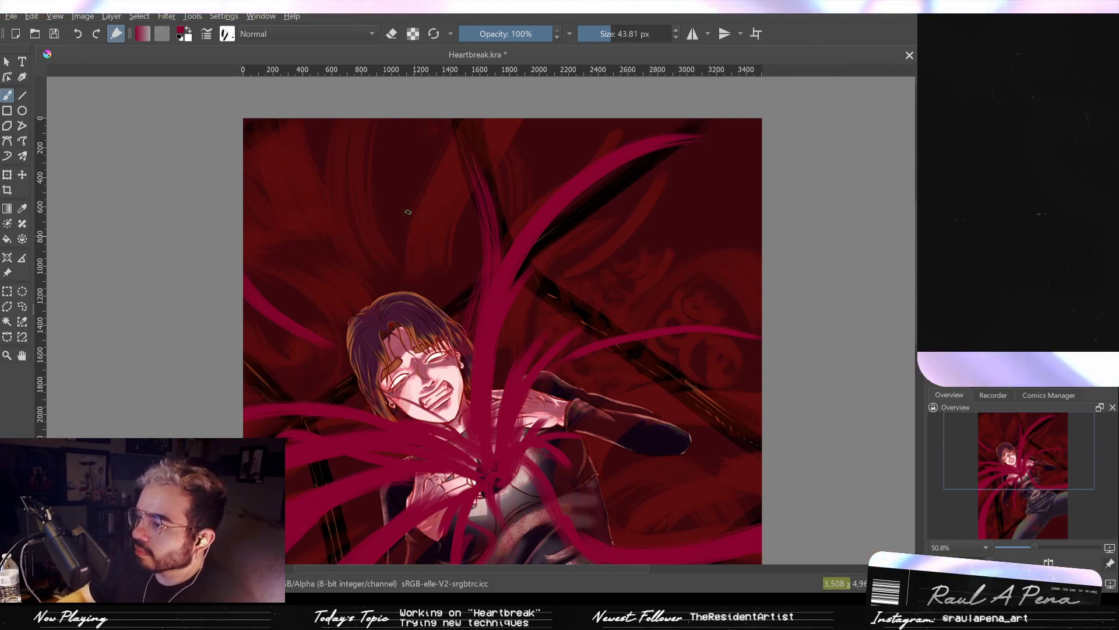
mouse_move(392, 153)
mouse_down()
mouse_move(445, 322)
mouse_move(449, 411)
mouse_up()
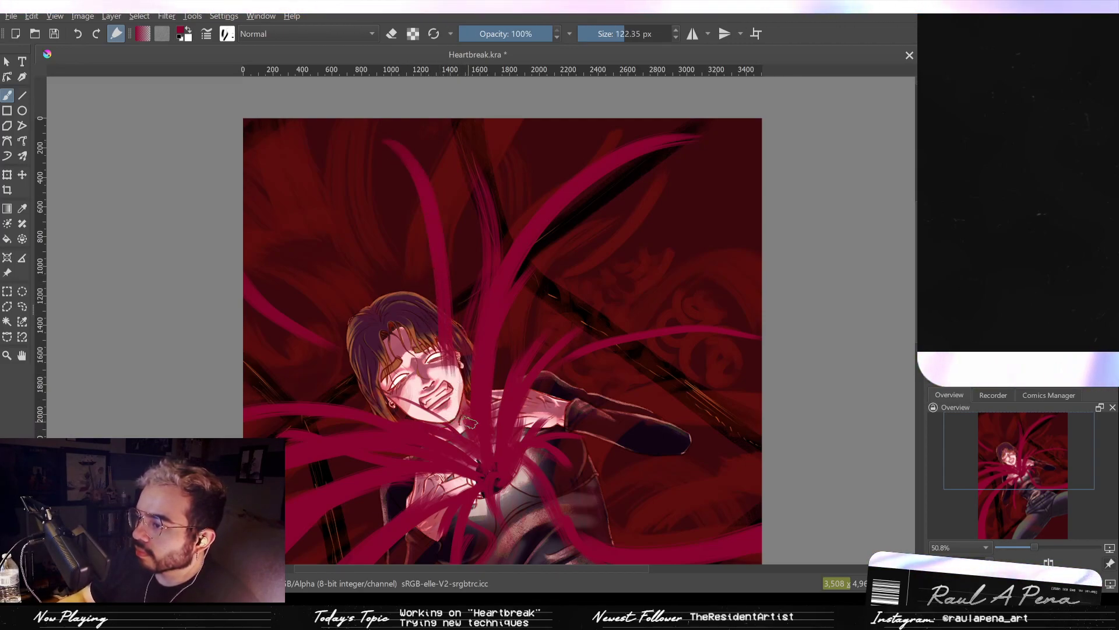
shift+drag(273, 143, 463, 198)
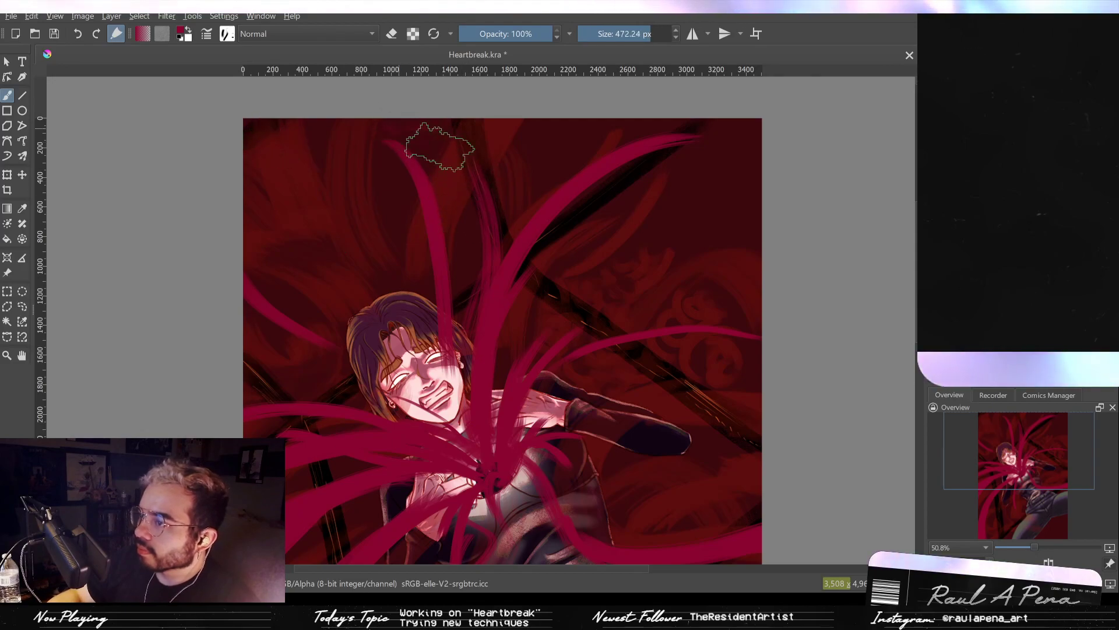
drag(428, 141, 483, 314)
key(ctrl+z)
shift+drag(373, 191, 289, 187)
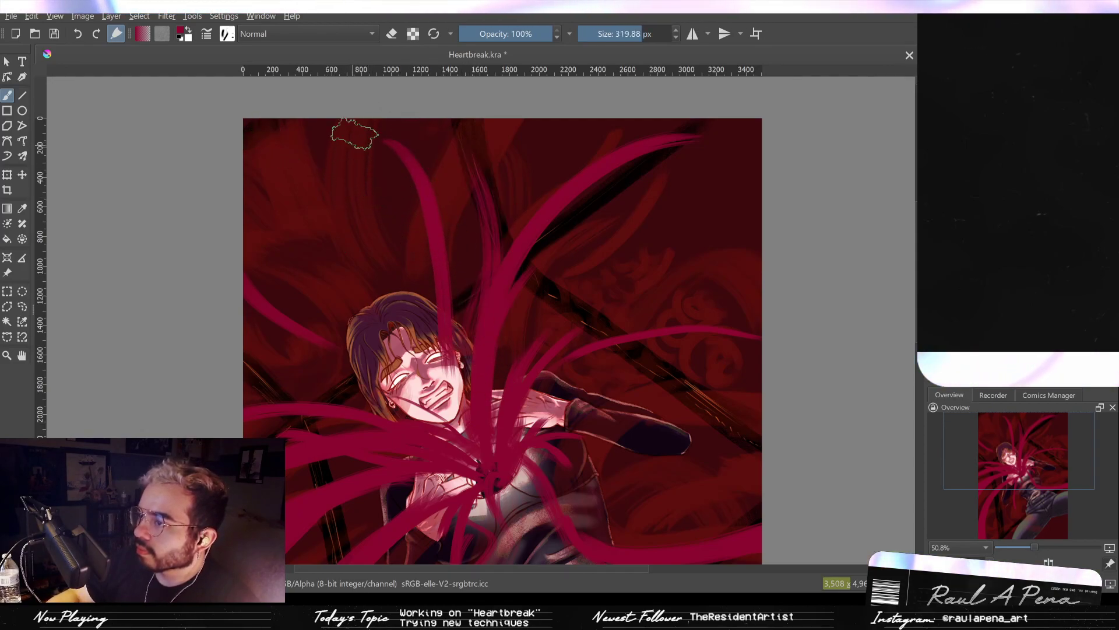
drag(402, 137, 460, 309)
key(ctrl+z)
mouse_move(396, 150)
shift+mouse_down()
mouse_move(375, 149)
mouse_move(446, 329)
shift+mouse_up()
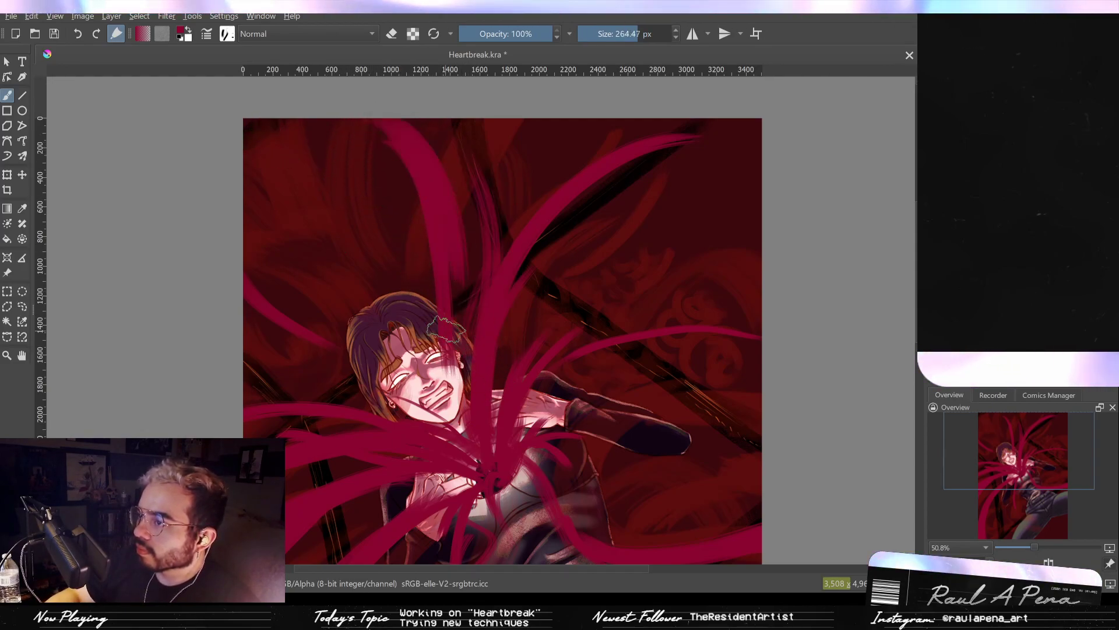
drag(405, 180, 448, 334)
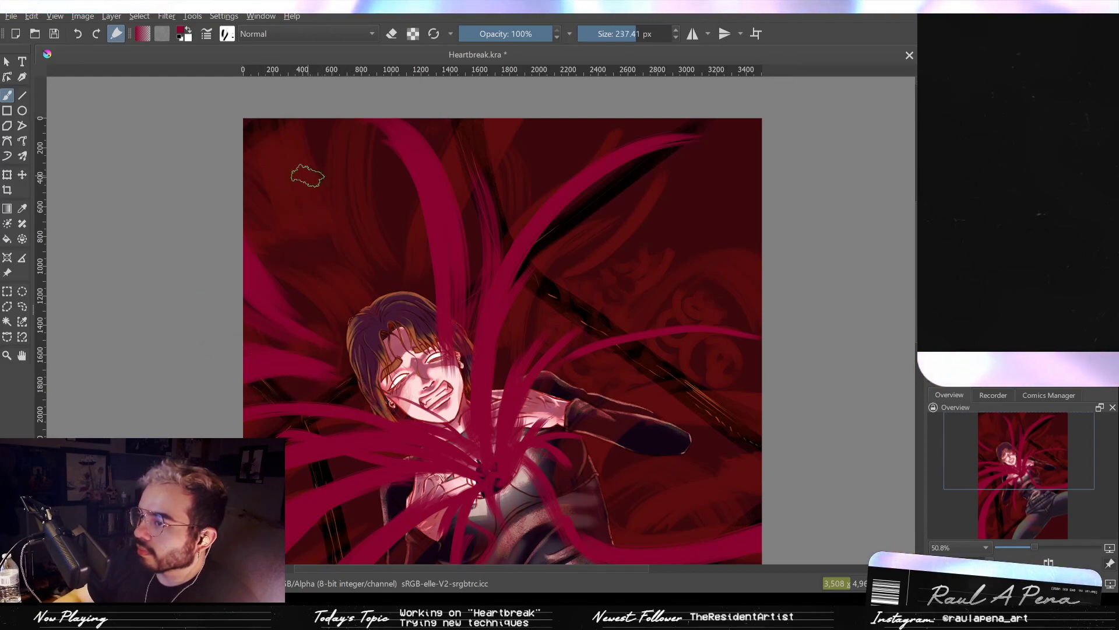
Paint a thin ribbon curving from the canvas's upper-left corner toward the figure's hair with an 89.78 px brush.
key([)
drag(249, 118, 316, 273)
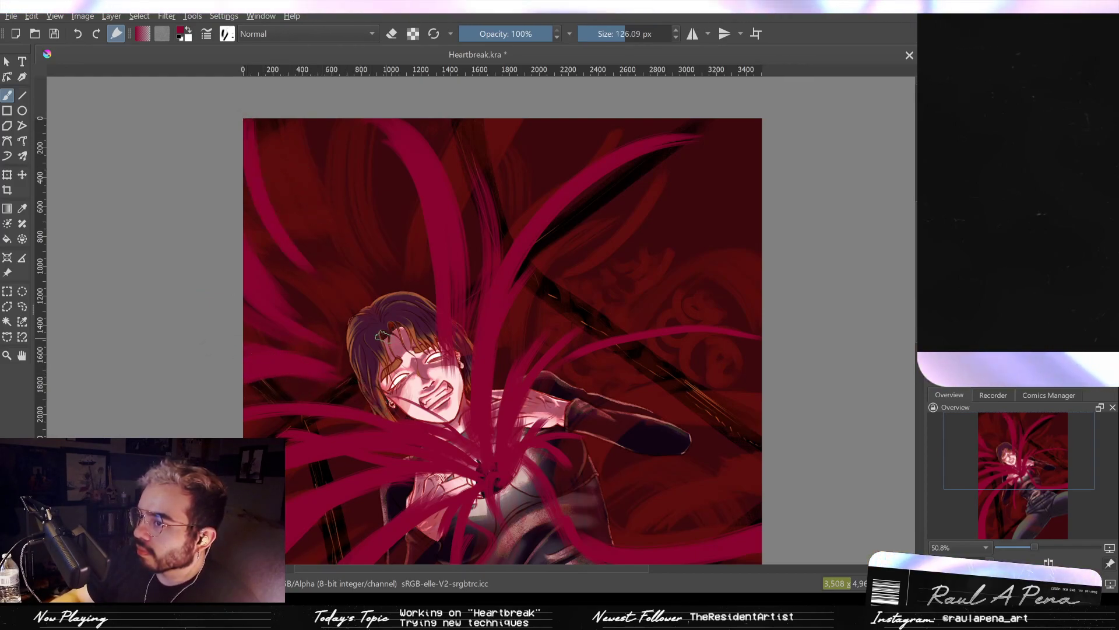
key(ctrl+z)
drag(280, 177, 241, 178)
drag(246, 120, 320, 289)
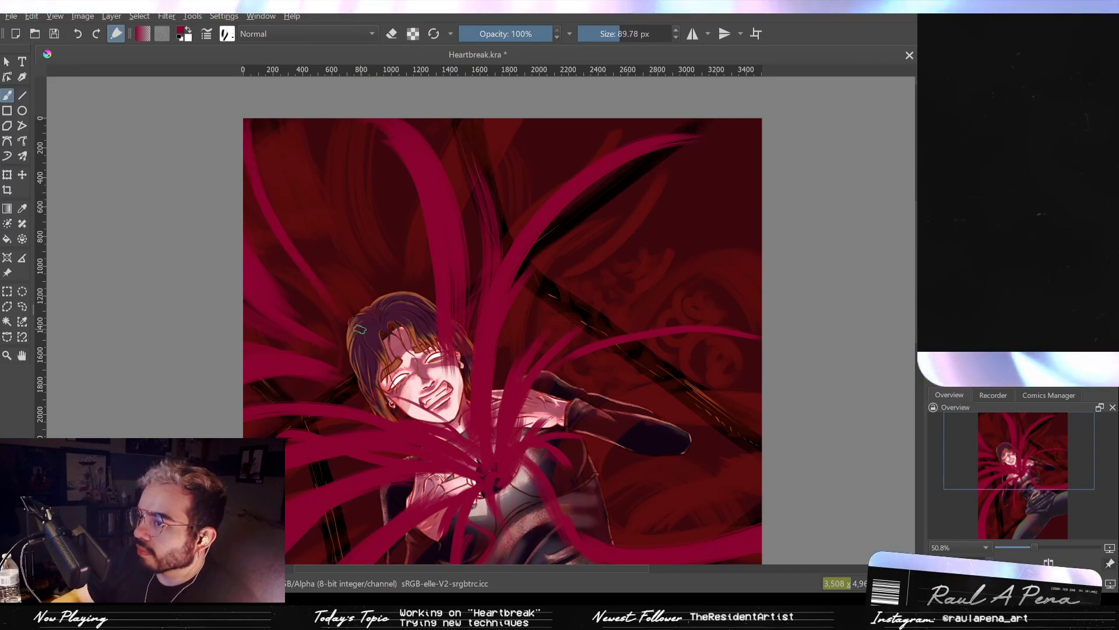
key(ctrl+z)
key(ctrl+shift+z)
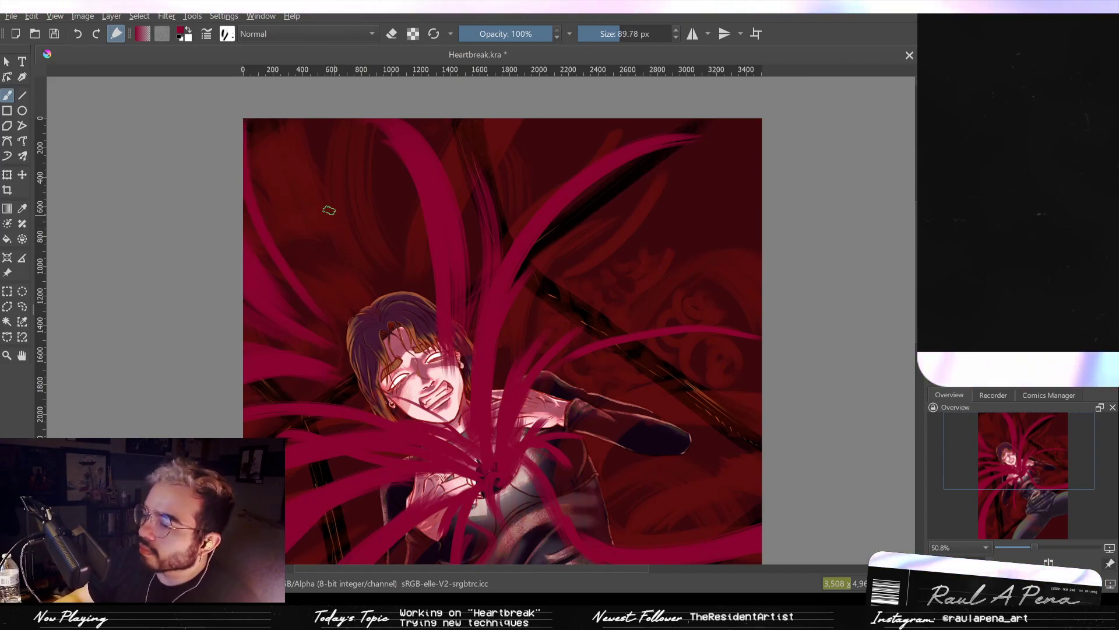
mouse_move(332, 121)
mouse_down()
mouse_move(418, 230)
mouse_move(415, 256)
mouse_up()
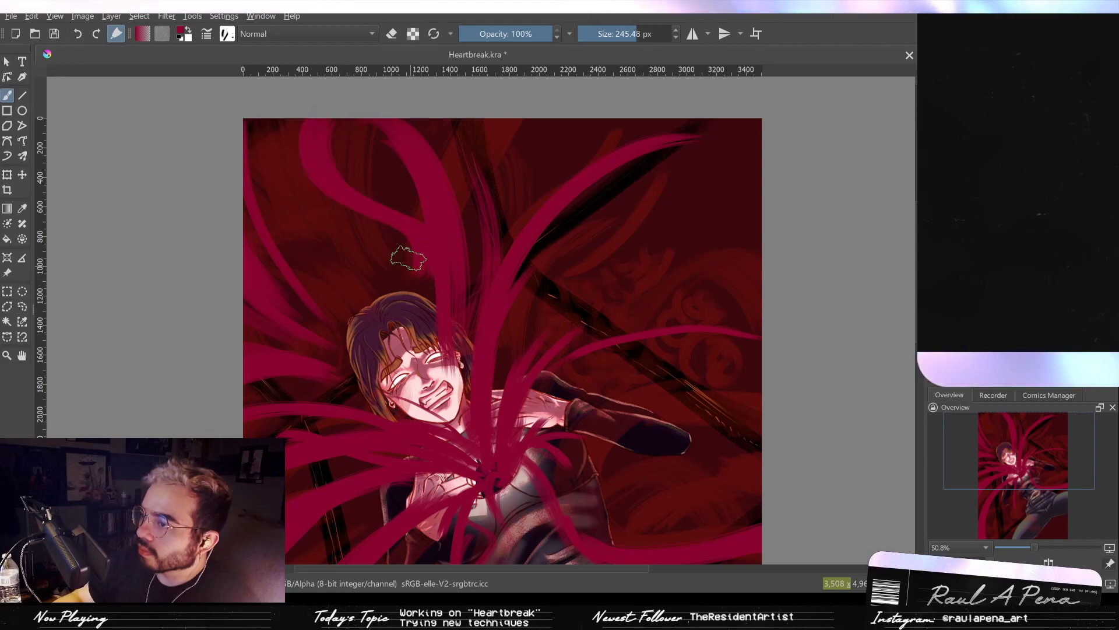
key(ctrl+z)
drag(259, 129, 411, 210)
key(ctrl+z)
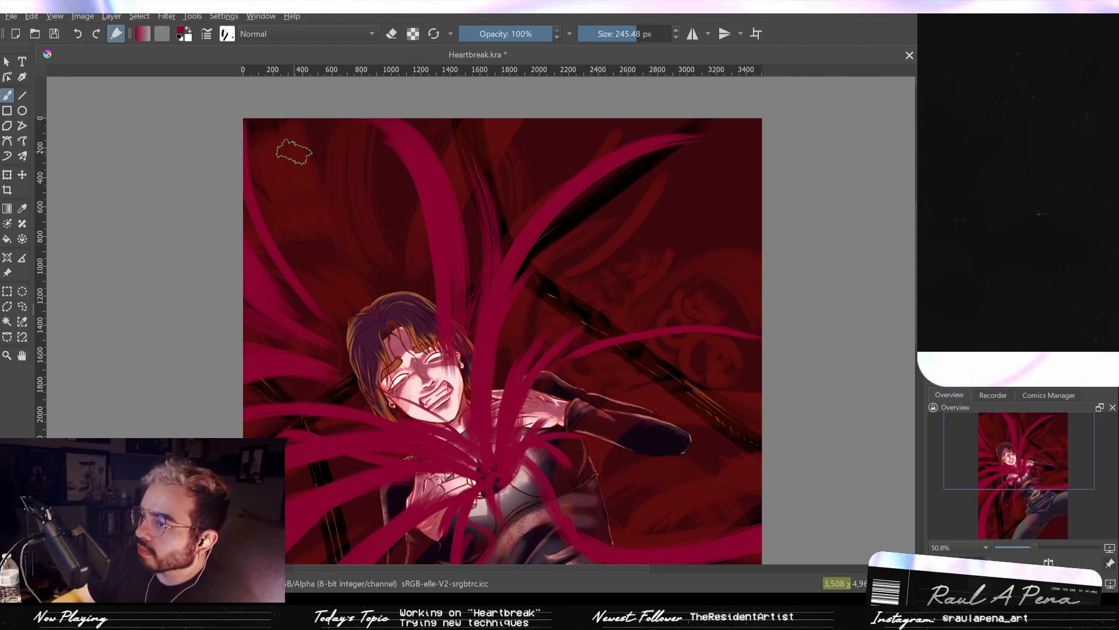
drag(252, 126, 397, 237)
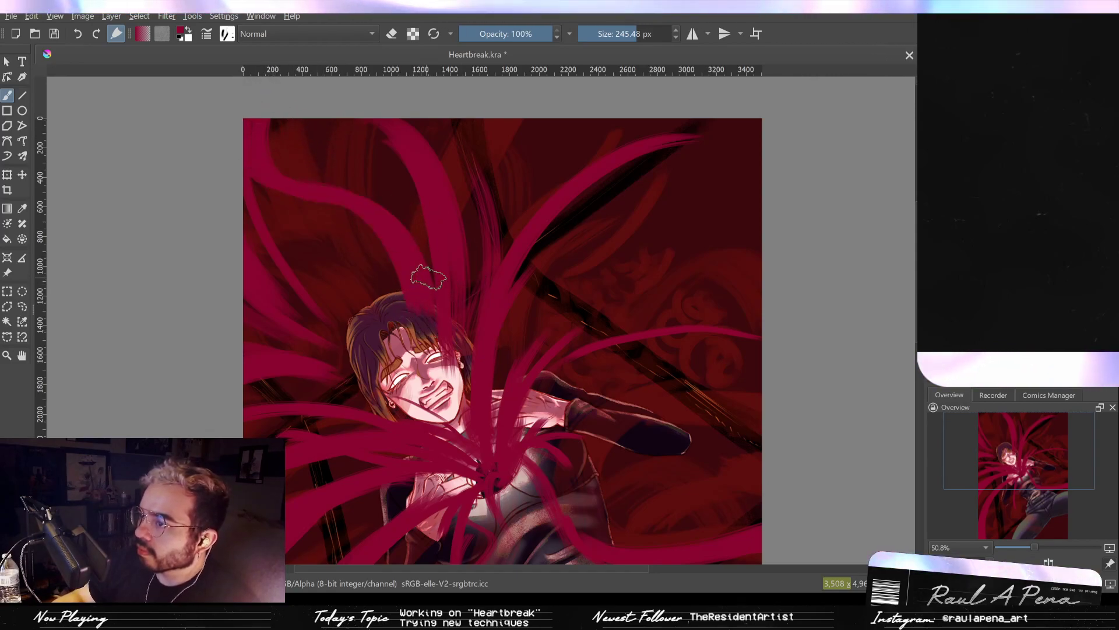
key(ctrl+z)
mouse_move(250, 189)
mouse_down()
mouse_move(376, 201)
mouse_move(446, 307)
mouse_up()
key(ctrl+z)
mouse_move(454, 264)
mouse_down()
mouse_move(348, 218)
mouse_move(267, 199)
mouse_up()
key(ctrl+z)
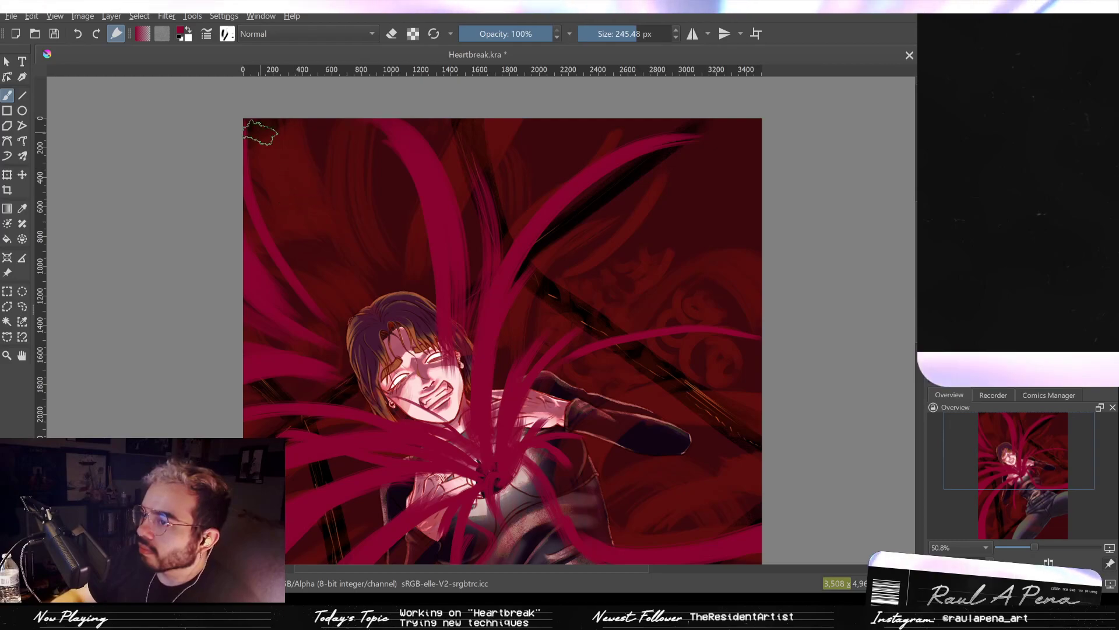
Paint a ribbon from the canvas's upper-left edge into the wide ribbon above the head with a 245.48 px brush.
scroll(293, 124, down, 2)
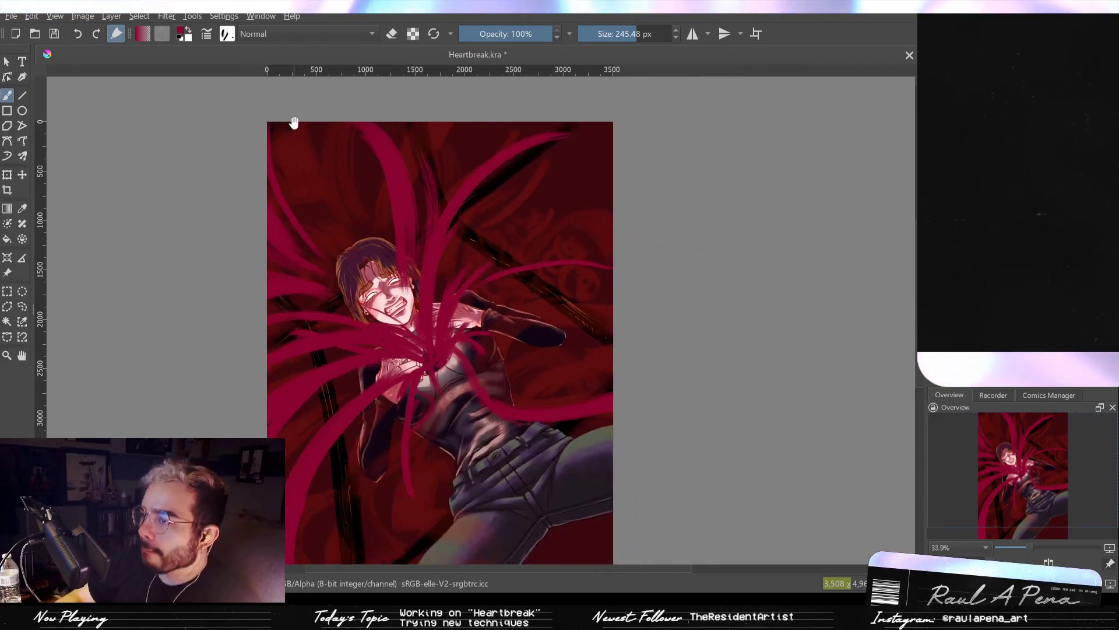
mouse_move(274, 195)
mouse_down()
mouse_move(401, 259)
mouse_move(272, 197)
mouse_up()
key(ctrl+z)
key(ctrl+shift+z)
key(ctrl+z)
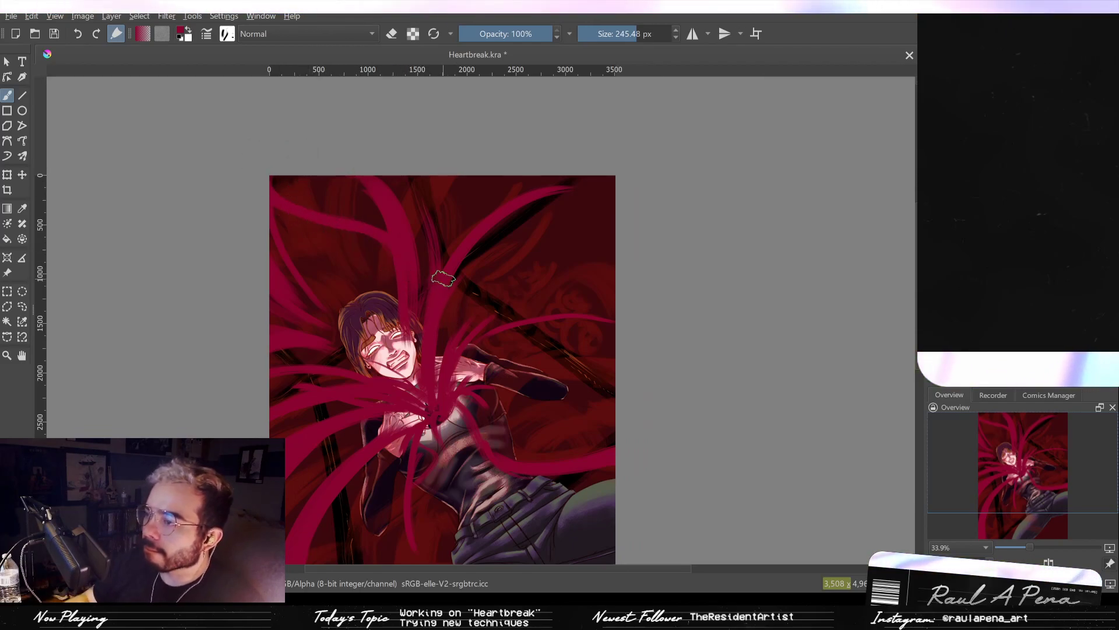
Paint broad ribbons fanning from the heart over the opposite arm to the canvas's upper-right and right edges with the 245.48 px brush.
mouse_move(430, 330)
mouse_down()
mouse_move(497, 262)
mouse_move(609, 247)
mouse_move(469, 344)
mouse_up()
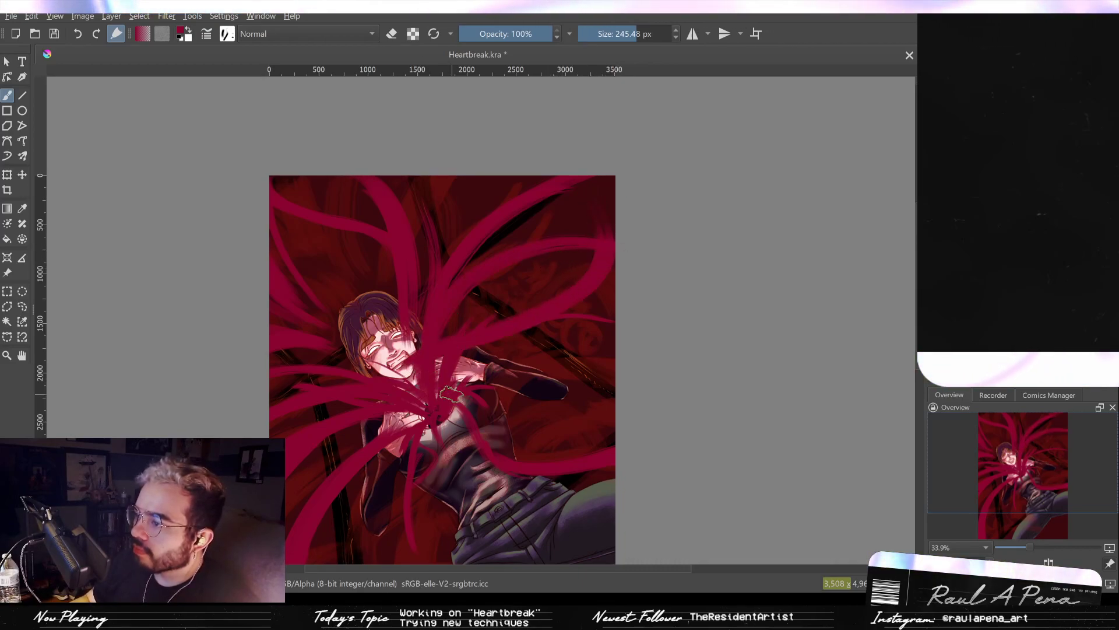
key(ctrl+z)
drag(601, 321, 518, 341)
key(ctrl+z)
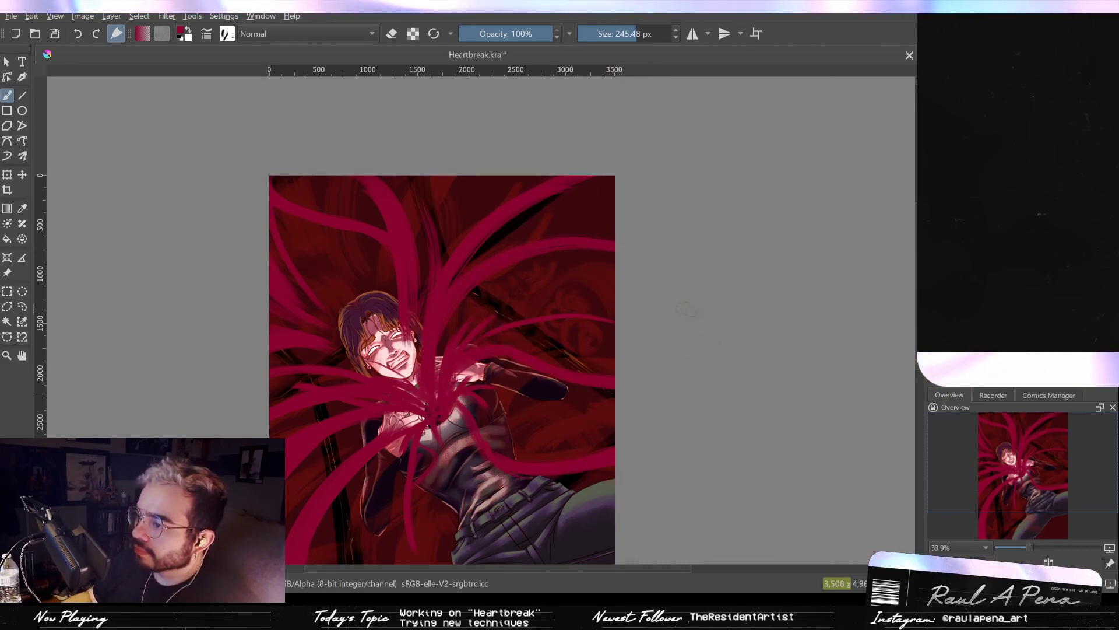
mouse_move(613, 348)
mouse_down()
mouse_move(430, 422)
mouse_move(614, 399)
mouse_up()
key(ctrl+z)
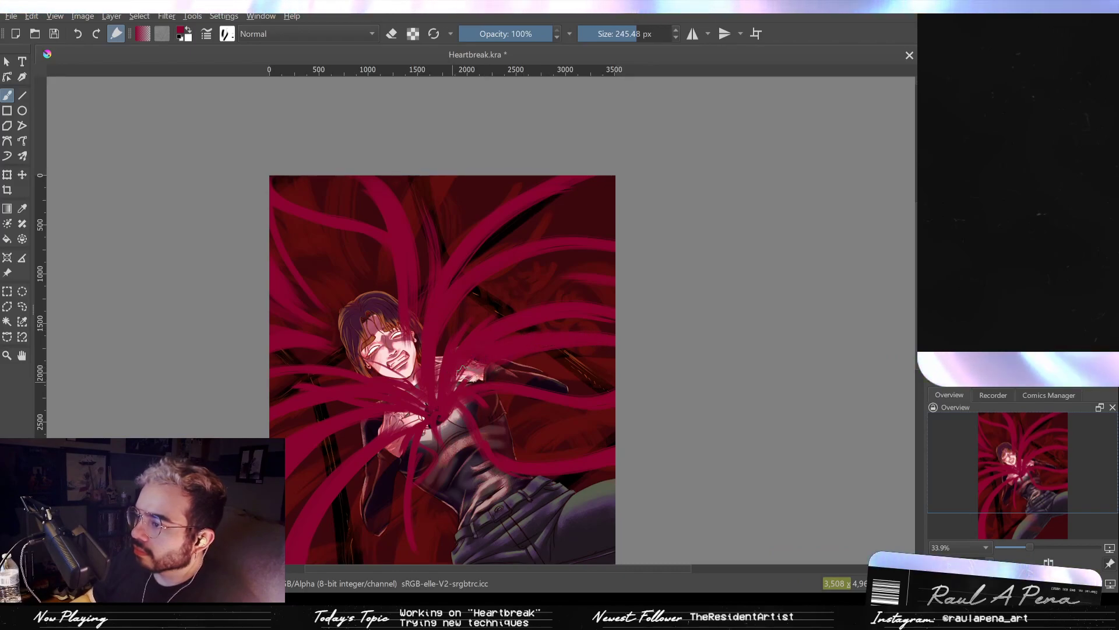
Paint broad ribbons sweeping from the heart past the near arm to the canvas's lower-left edge with the 245.48 px brush.
scroll(451, 411, down, 3)
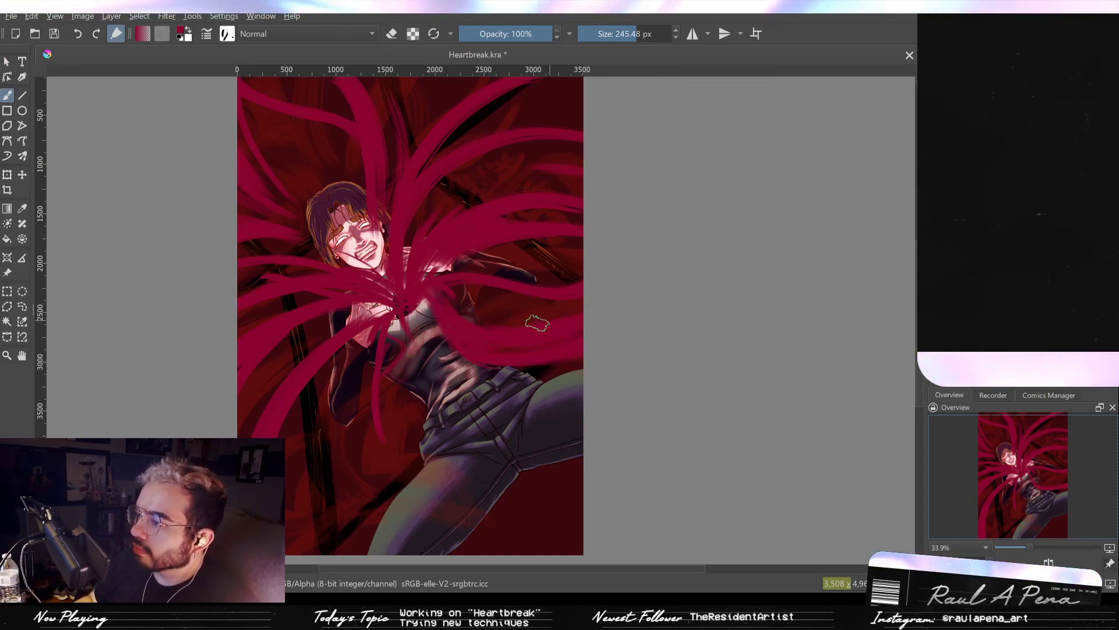
scroll(450, 303, down, 2)
drag(386, 303, 382, 469)
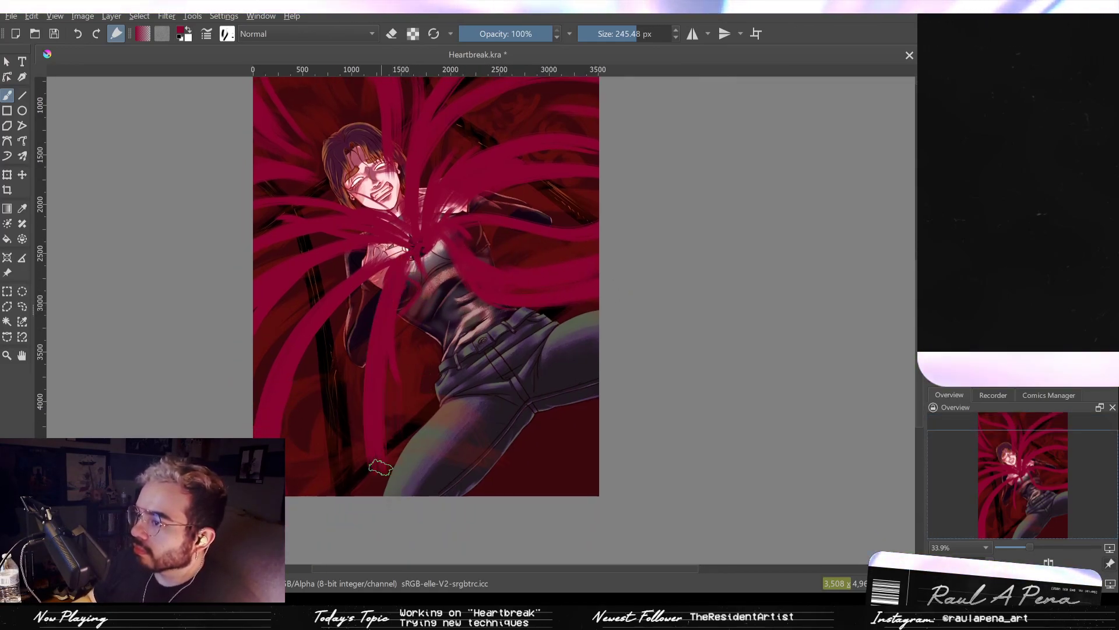
key(ctrl+z)
drag(339, 308, 288, 434)
mouse_move(378, 277)
mouse_down()
mouse_move(308, 386)
mouse_move(306, 495)
mouse_up()
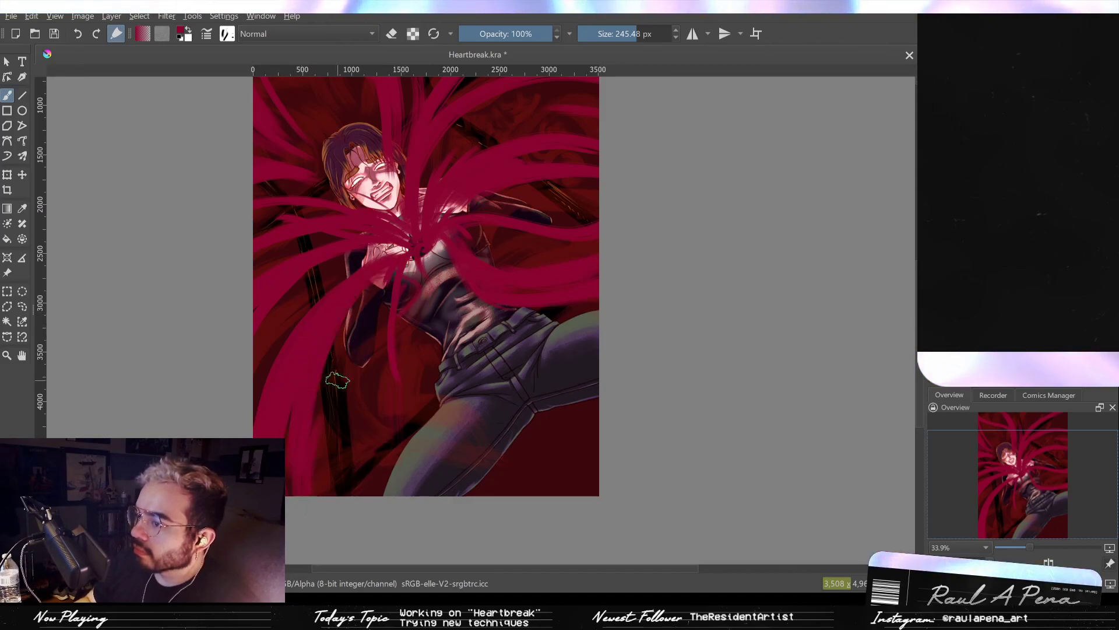
Paint wide ribbons running from below the near elbow down to the canvas's bottom edge beside the thigh.
drag(341, 379, 334, 498)
drag(342, 355, 343, 496)
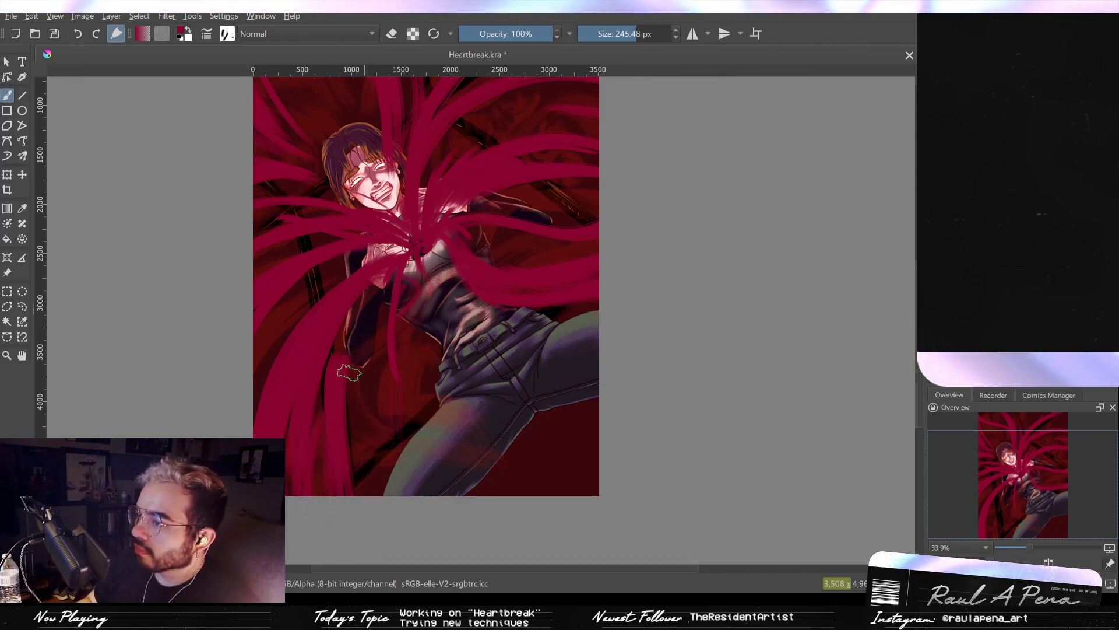
drag(368, 313, 350, 490)
key(ctrl+z)
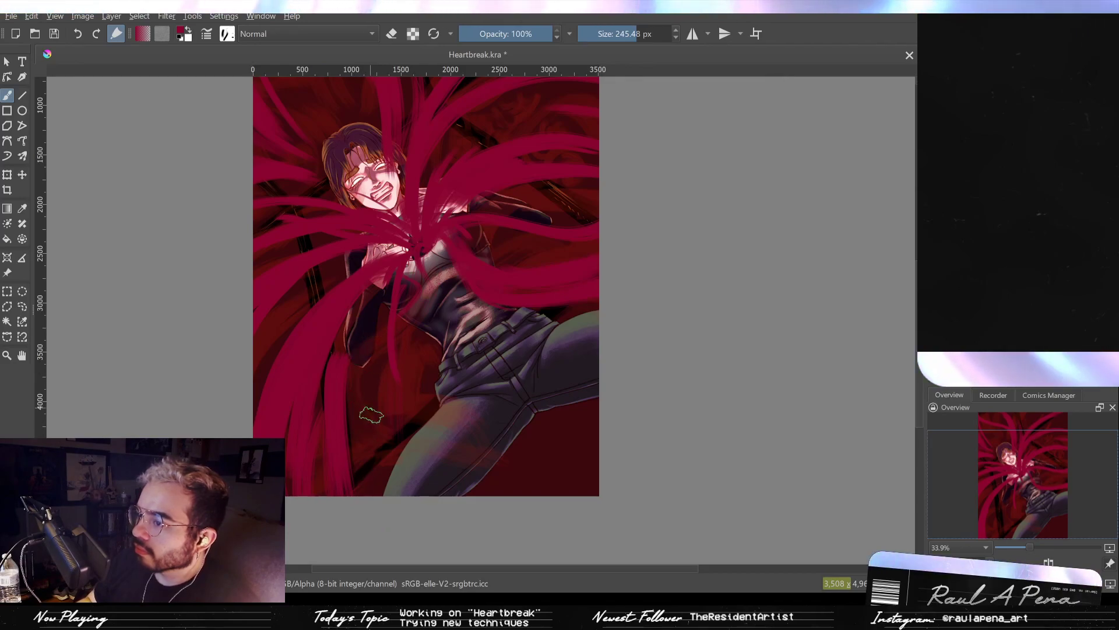
key(ctrl+z)
drag(337, 367, 339, 489)
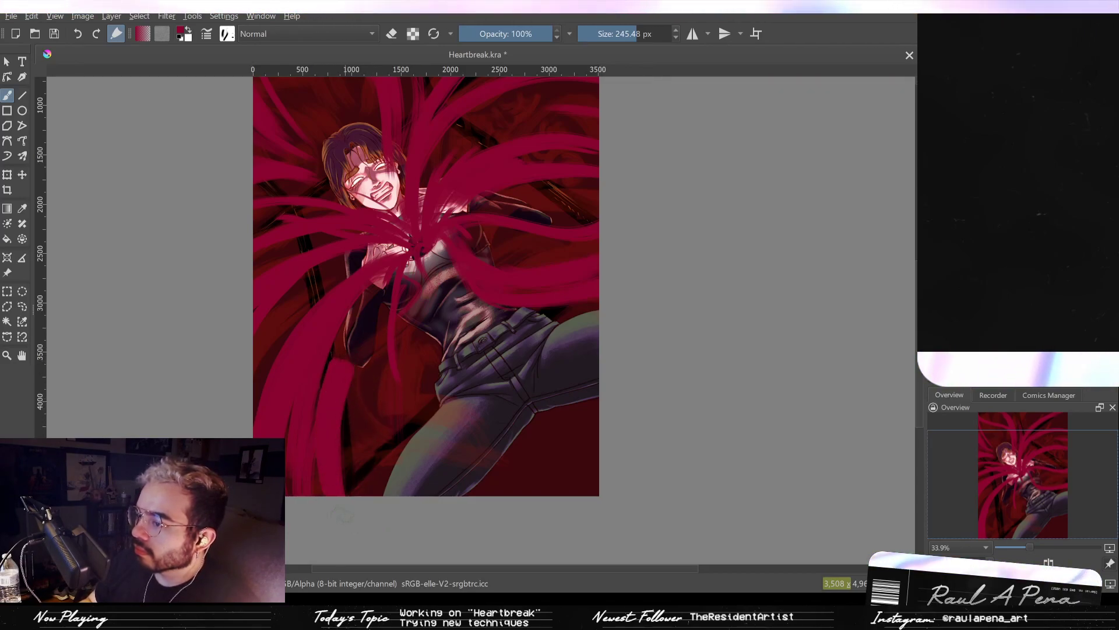
drag(374, 322, 352, 457)
drag(358, 389, 365, 501)
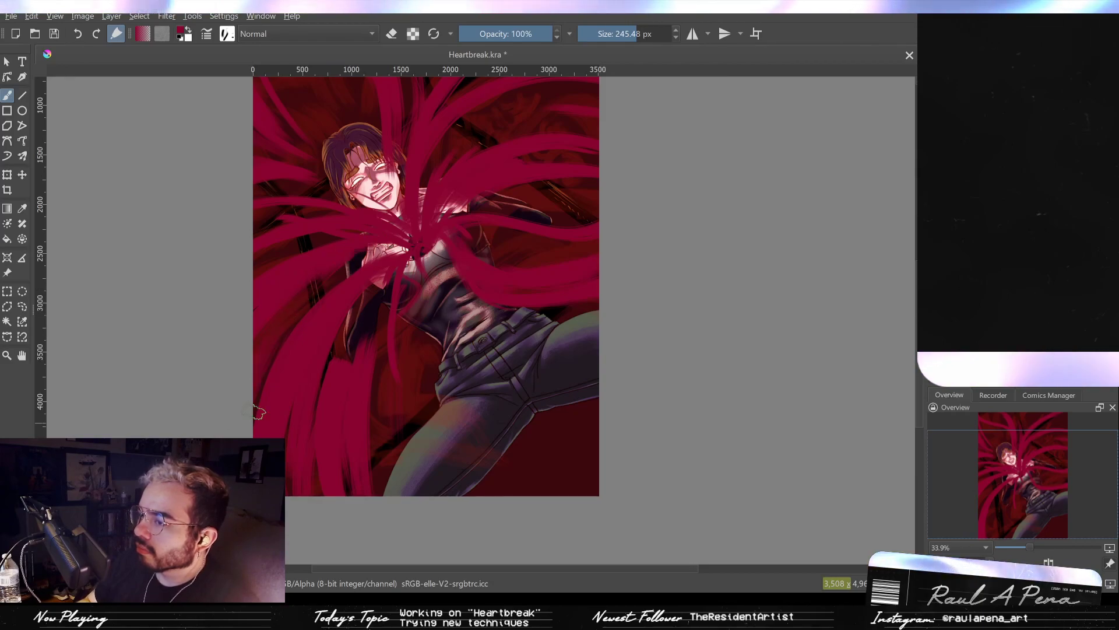
Paint a short ribbon hanging from the heart down the side of the torso with a 126.88 px brush.
mouse_move(315, 280)
mouse_down()
mouse_move(318, 332)
mouse_move(390, 348)
mouse_up()
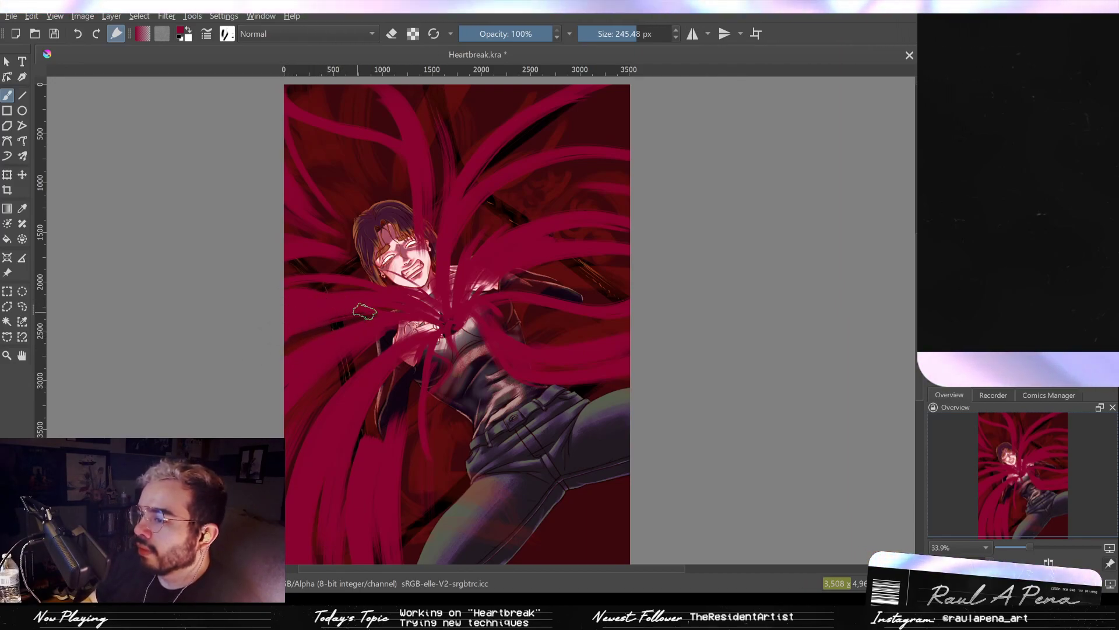
drag(497, 338, 521, 325)
scroll(474, 320, up, 3)
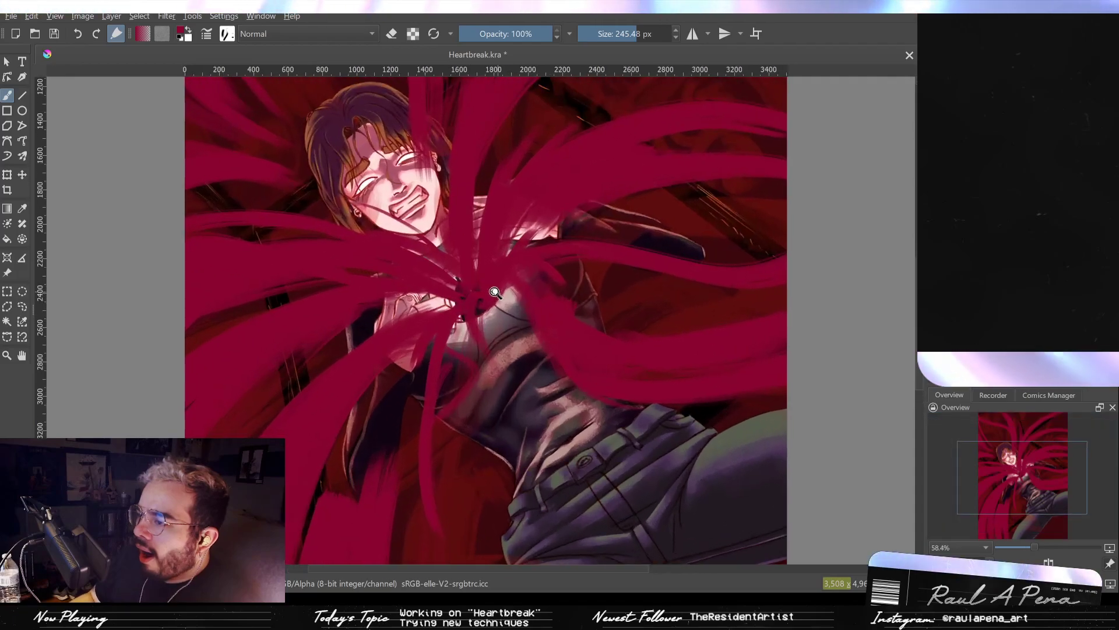
drag(466, 318, 377, 283)
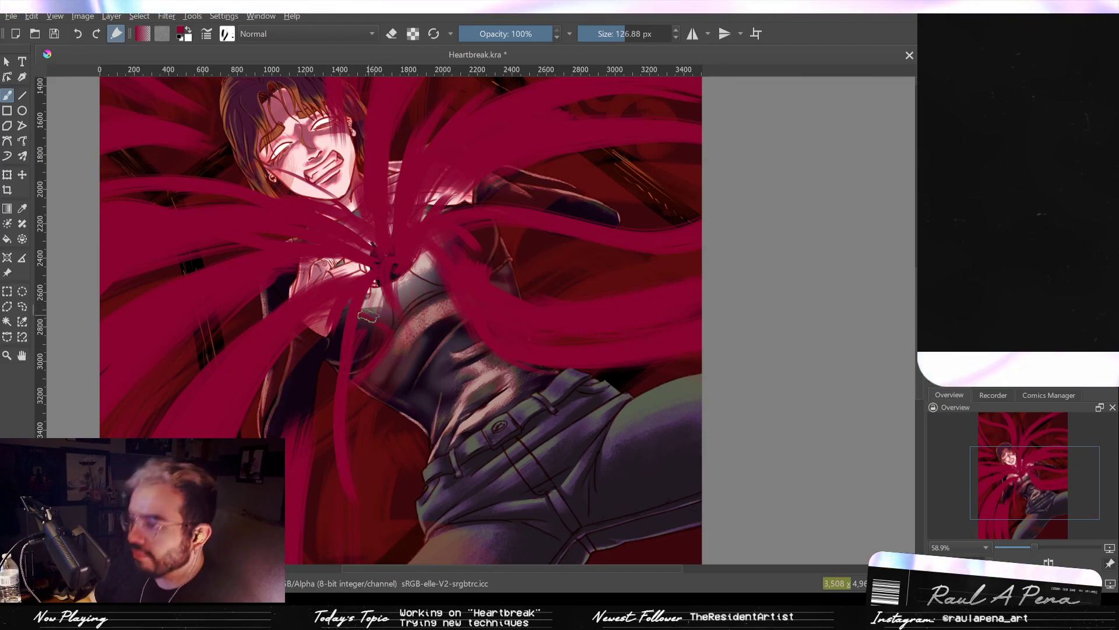
drag(365, 318, 364, 318)
drag(365, 321, 372, 353)
mouse_move(369, 292)
mouse_down()
mouse_move(401, 354)
mouse_move(381, 419)
mouse_up()
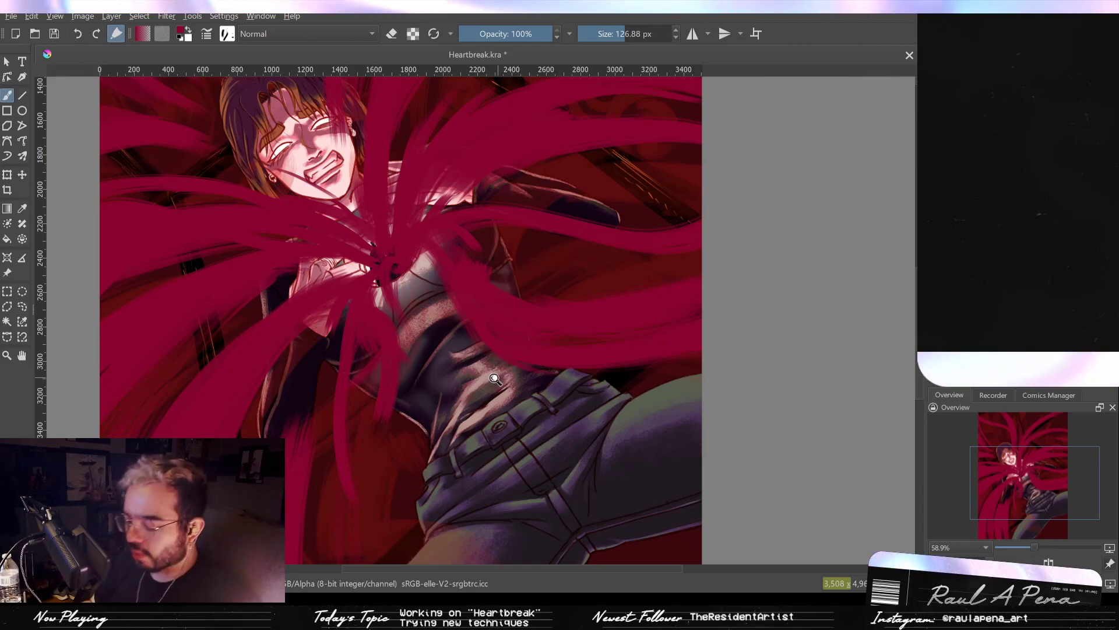
drag(495, 379, 497, 400)
drag(525, 357, 528, 303)
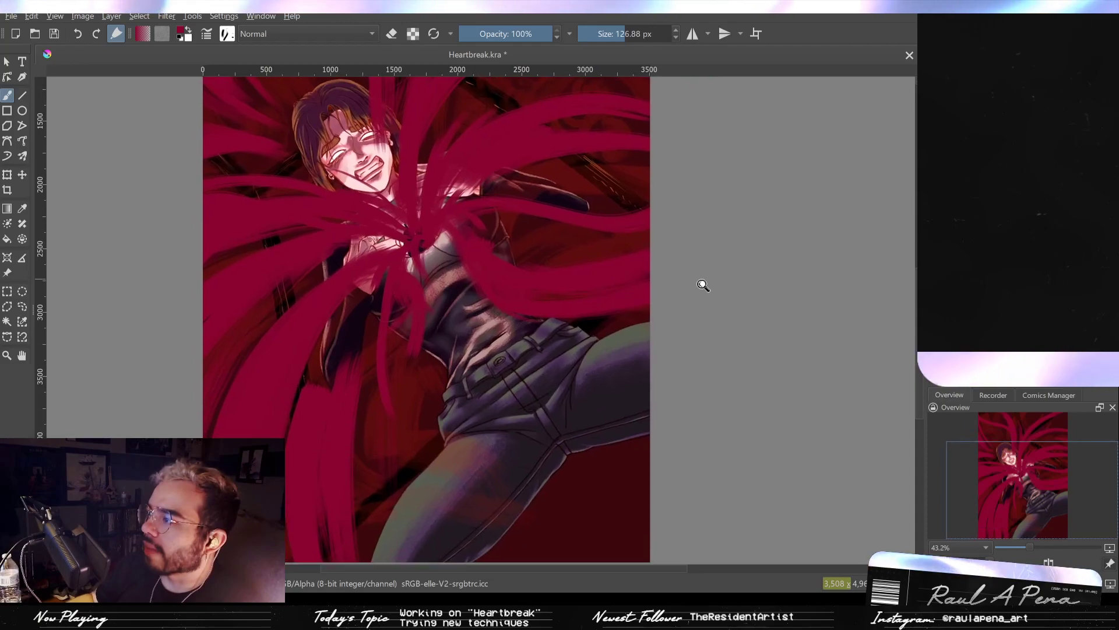
drag(703, 285, 707, 284)
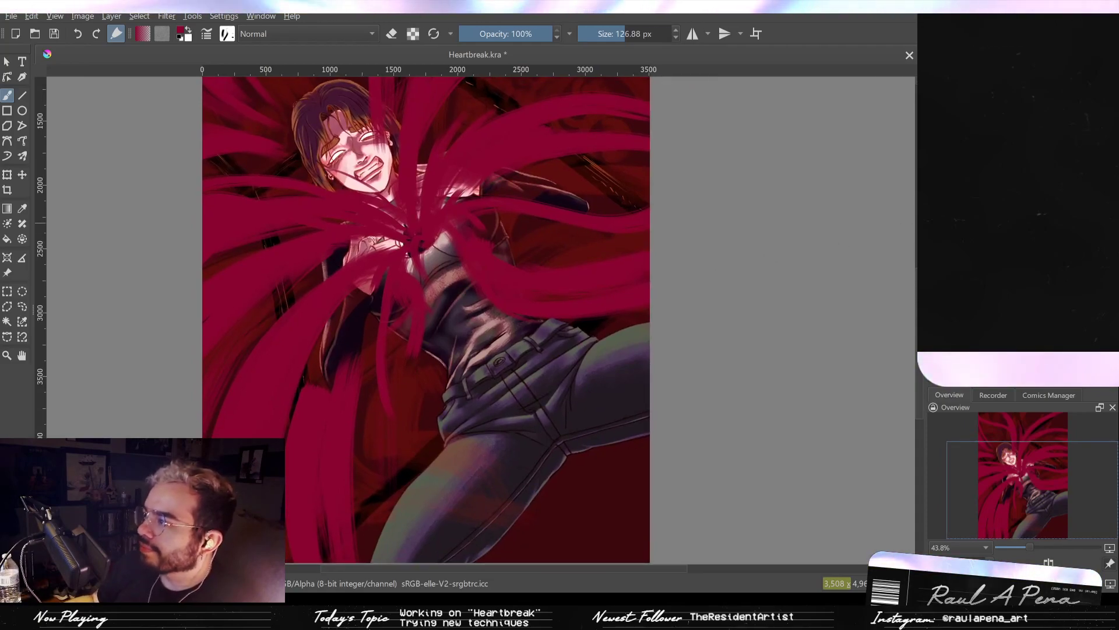
mouse_move(795, 225)
mouse_down()
mouse_move(773, 333)
mouse_move(758, 335)
mouse_up()
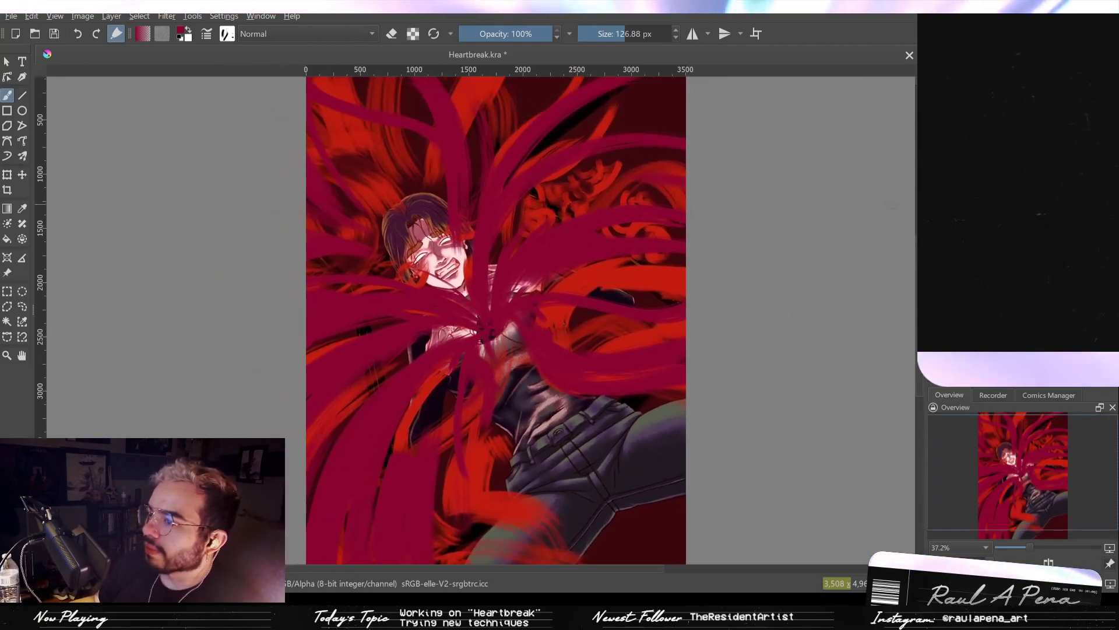
mouse_move(779, 277)
mouse_down()
mouse_move(759, 185)
mouse_move(776, 267)
mouse_up()
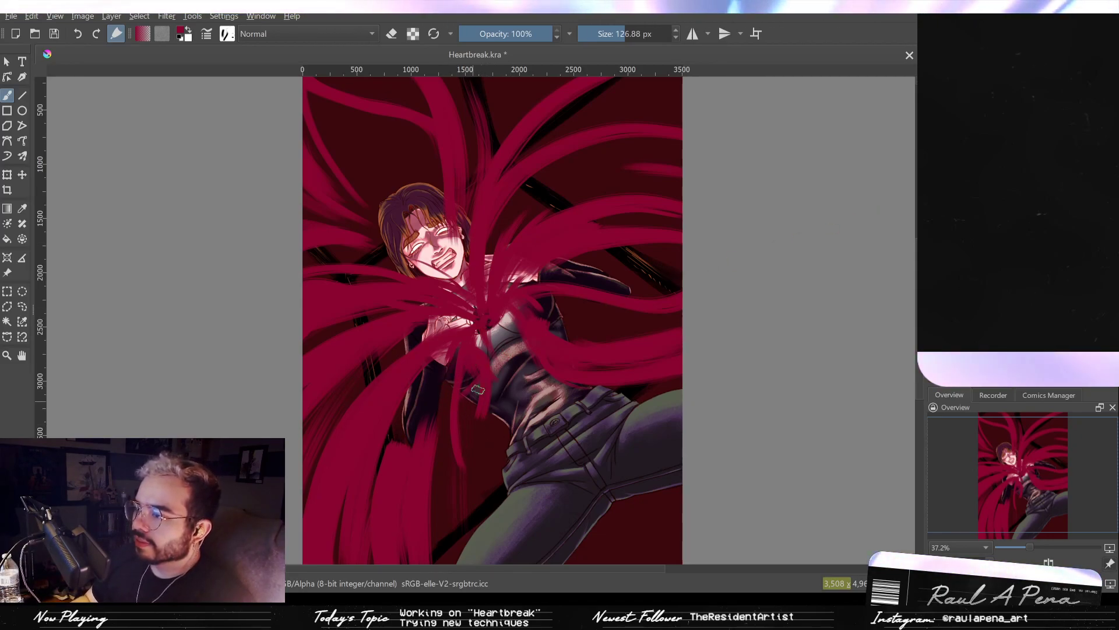
Paint a long ribbon from the heart down past the waist and thigh to the canvas's bottom edge with the 126.88 px brush.
scroll(478, 345, up, 1)
drag(478, 344, 548, 511)
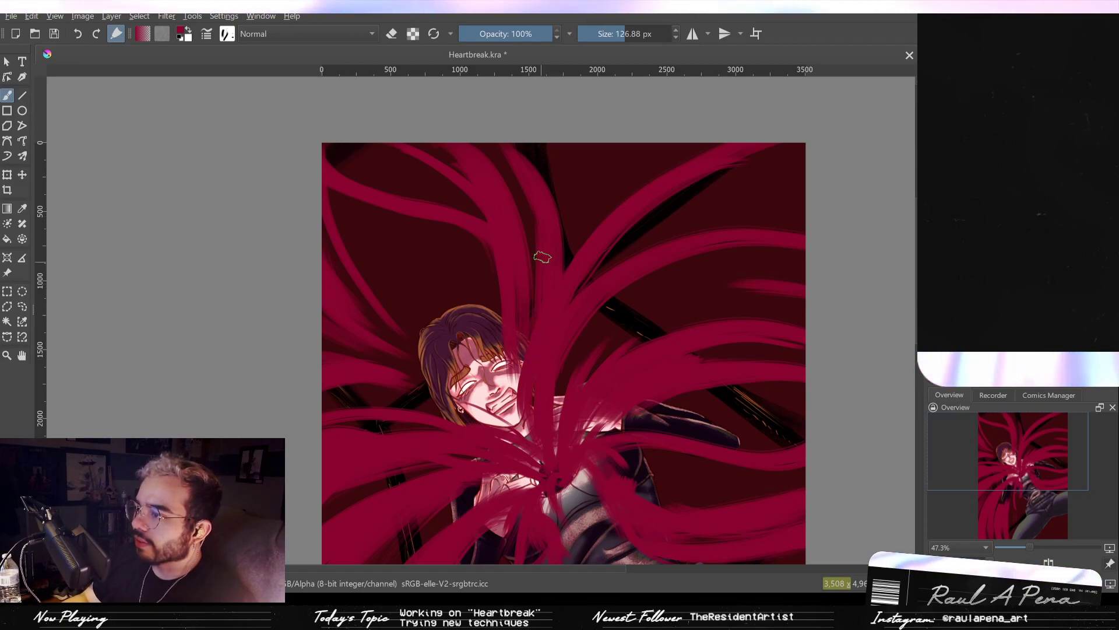
mouse_move(530, 377)
mouse_down()
mouse_move(540, 294)
mouse_move(528, 370)
mouse_move(511, 269)
mouse_move(556, 154)
mouse_up()
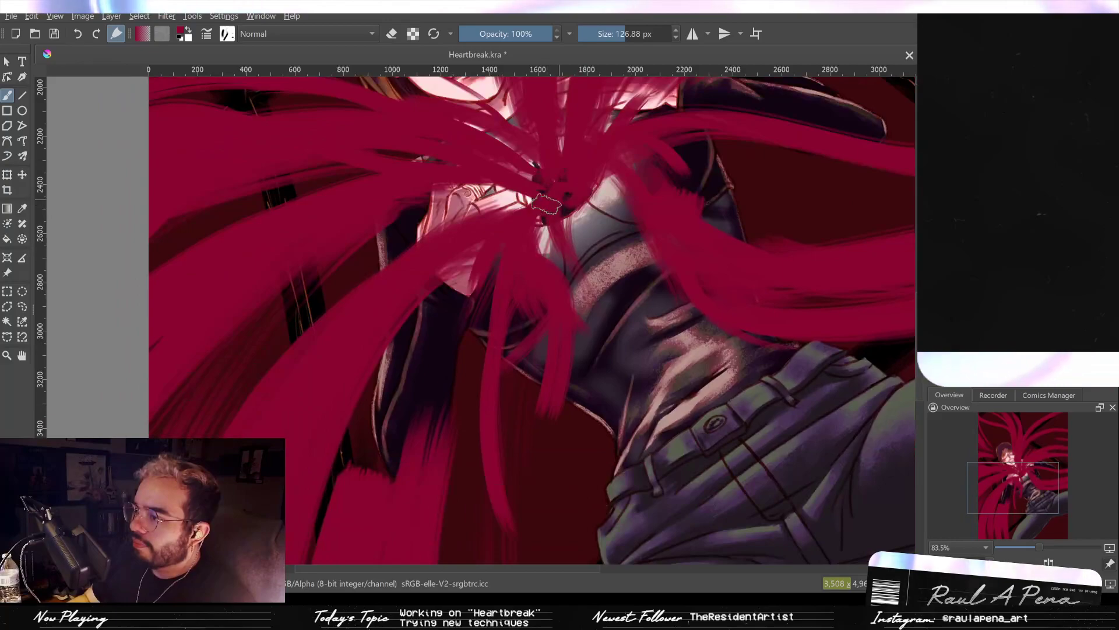
drag(542, 251, 570, 463)
drag(542, 371, 513, 558)
mouse_move(699, 373)
mouse_down()
mouse_move(544, 317)
mouse_move(521, 425)
mouse_move(565, 494)
mouse_up()
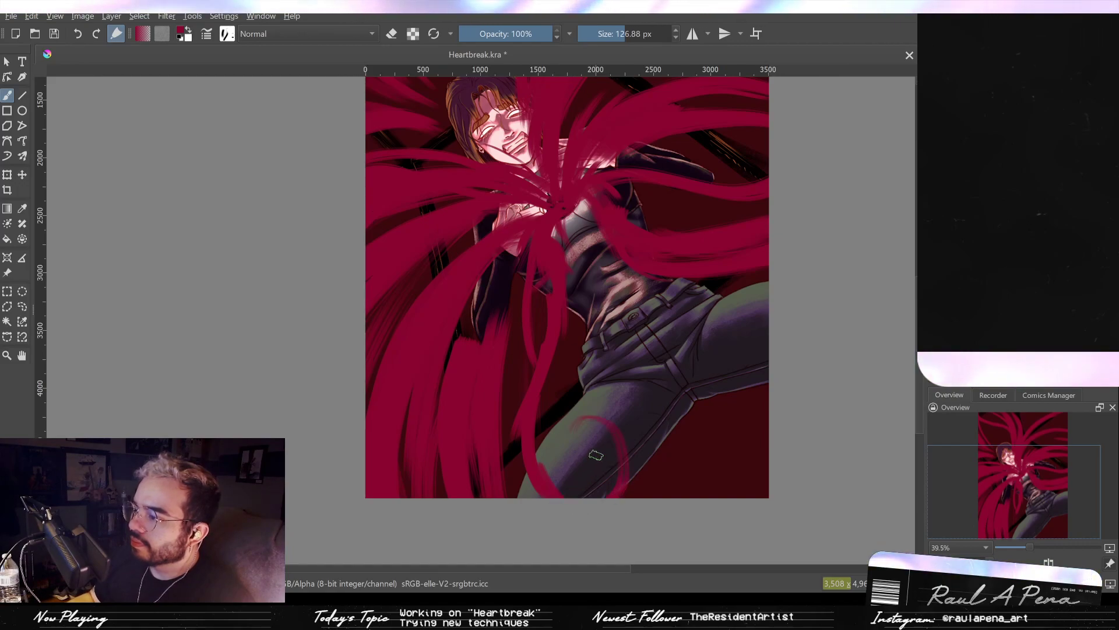
drag(580, 415, 542, 501)
key(ctrl+z)
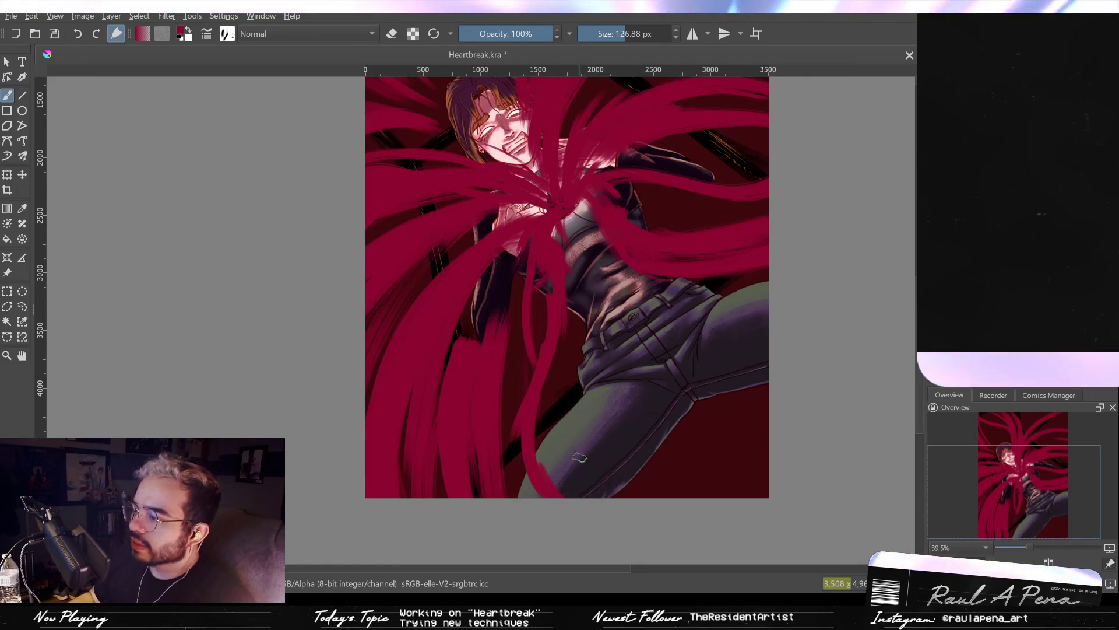
mouse_move(581, 399)
mouse_down()
mouse_move(562, 492)
mouse_move(609, 458)
mouse_move(589, 447)
mouse_move(612, 445)
mouse_move(559, 466)
mouse_up()
key(ctrl+z)
key(ctrl+z)
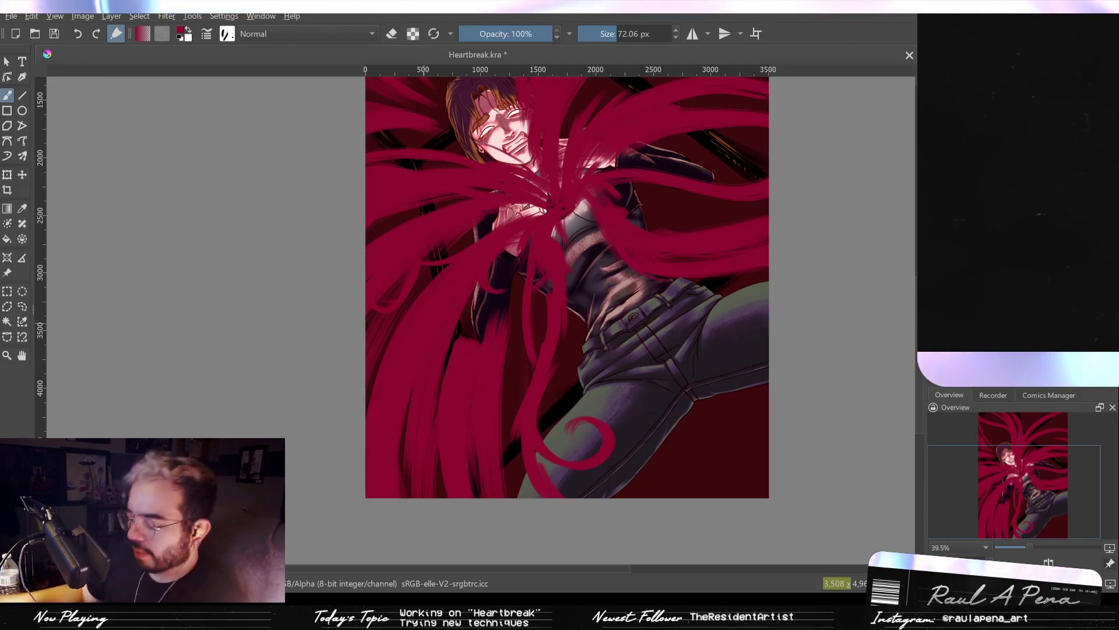
Paint broad ribbons fanning from above the head to the canvas's top edge with a 179.34 px brush.
mouse_move(564, 221)
mouse_down()
mouse_move(530, 305)
mouse_move(546, 455)
mouse_up()
key(p)
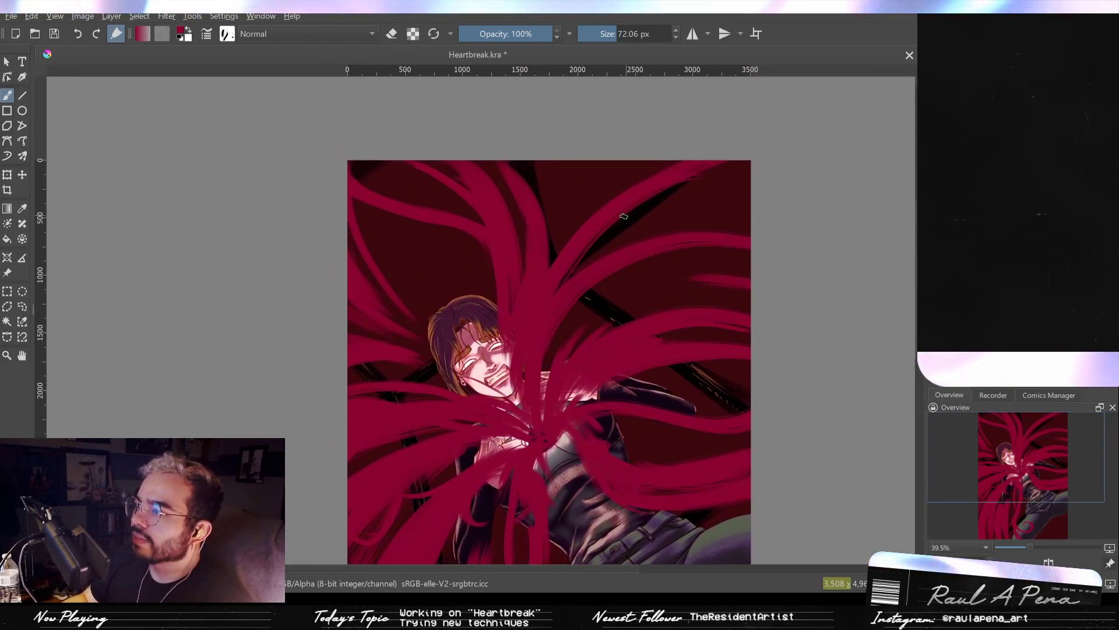
key(b)
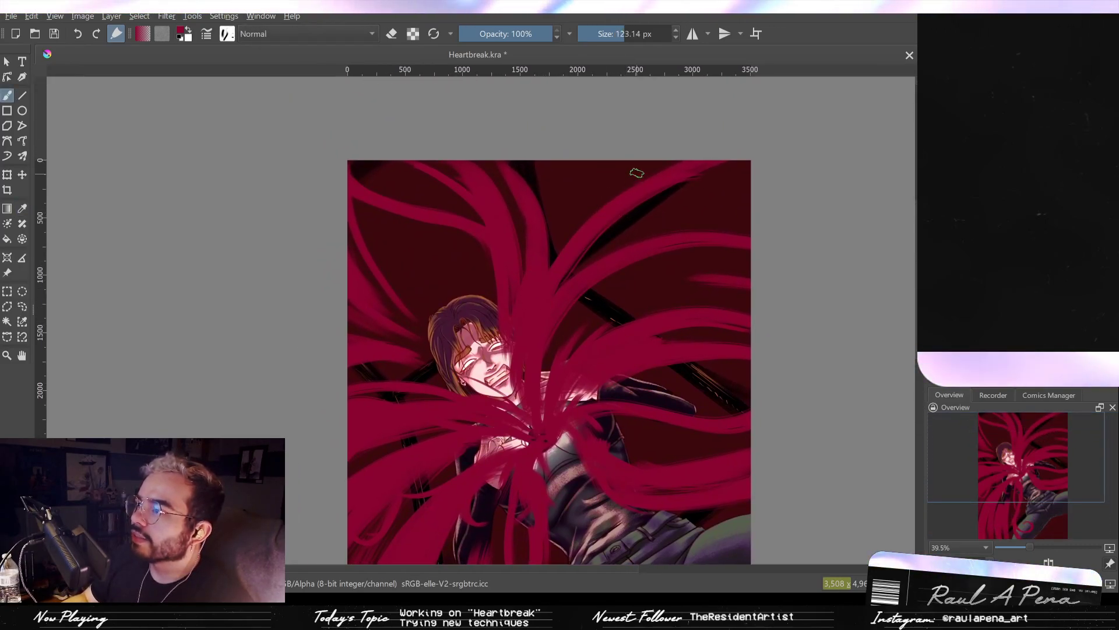
click(631, 34)
mouse_move(578, 205)
mouse_down()
mouse_move(610, 169)
mouse_move(566, 245)
mouse_move(655, 141)
mouse_up()
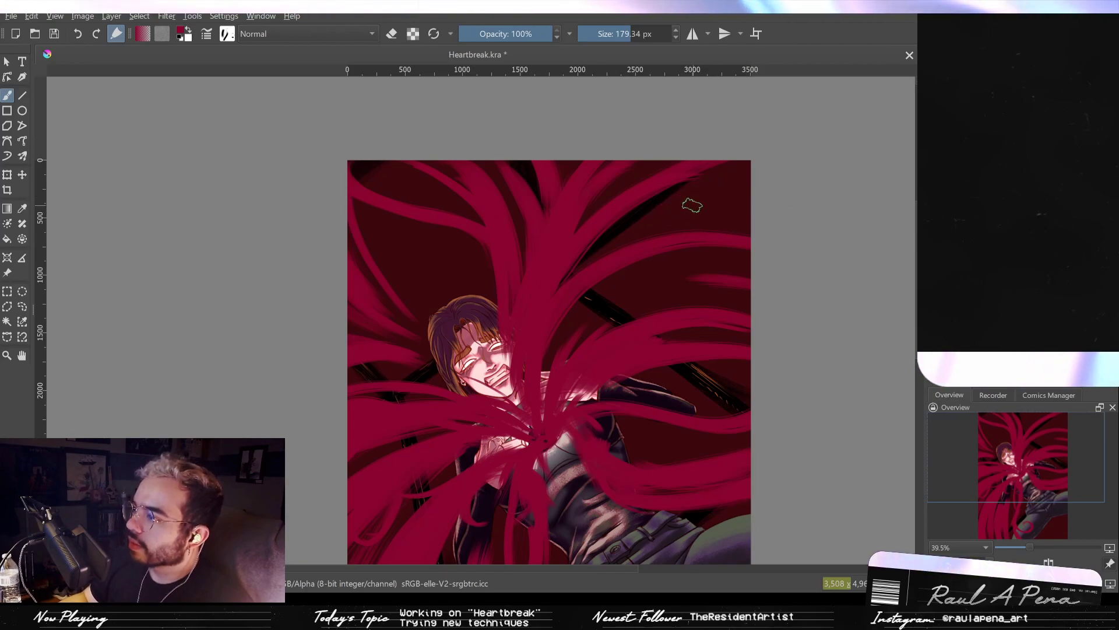
Erase the looping curl over the ribbons near the canvas's left edge with the 179.34 px brush in eraser mode.
scroll(633, 260, down, 2)
scroll(583, 268, down, 5)
scroll(551, 274, up, 6)
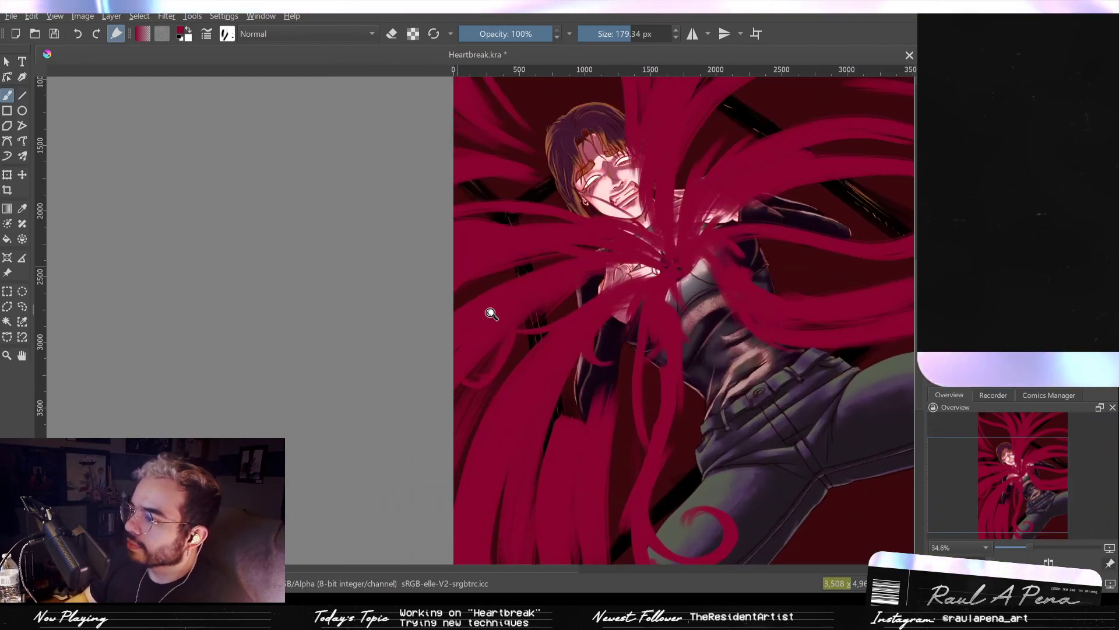
key(e)
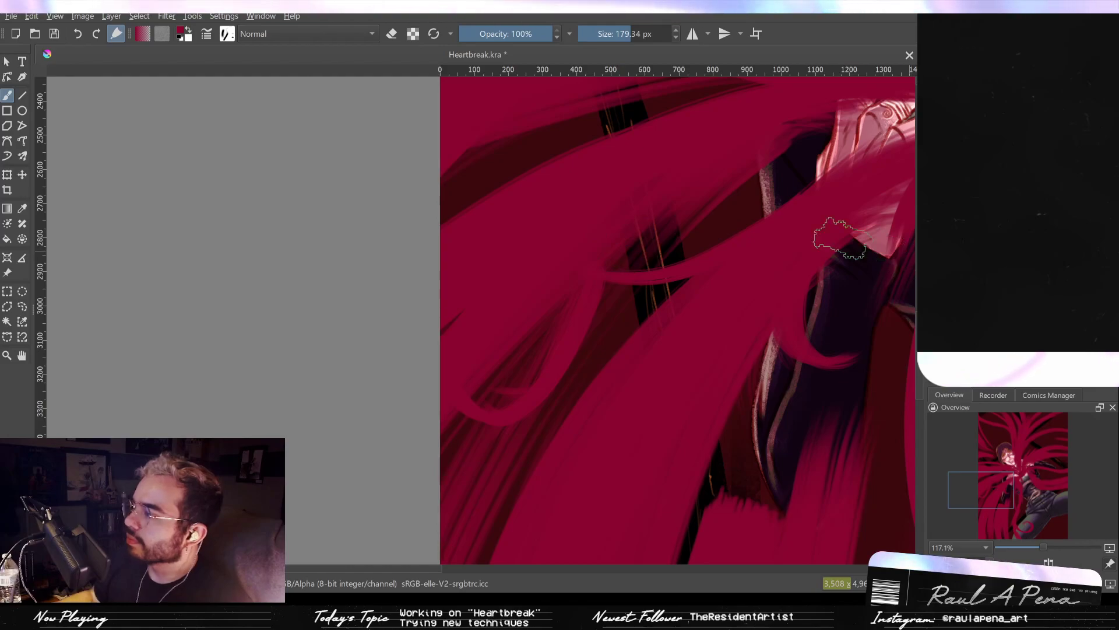
scroll(561, 258, down, 1)
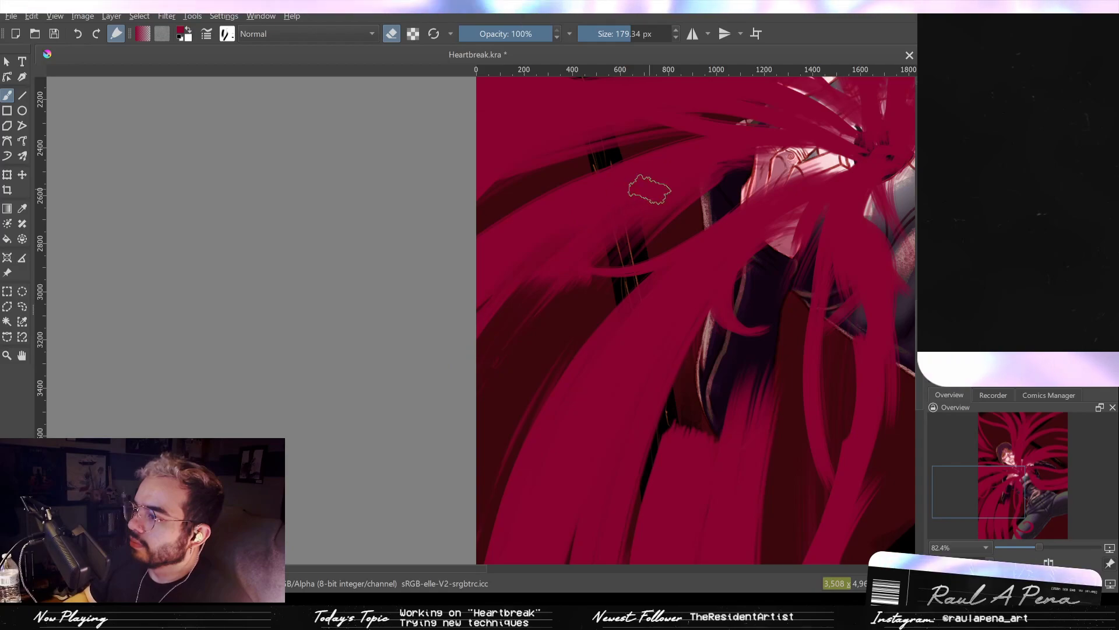
drag(646, 253, 493, 268)
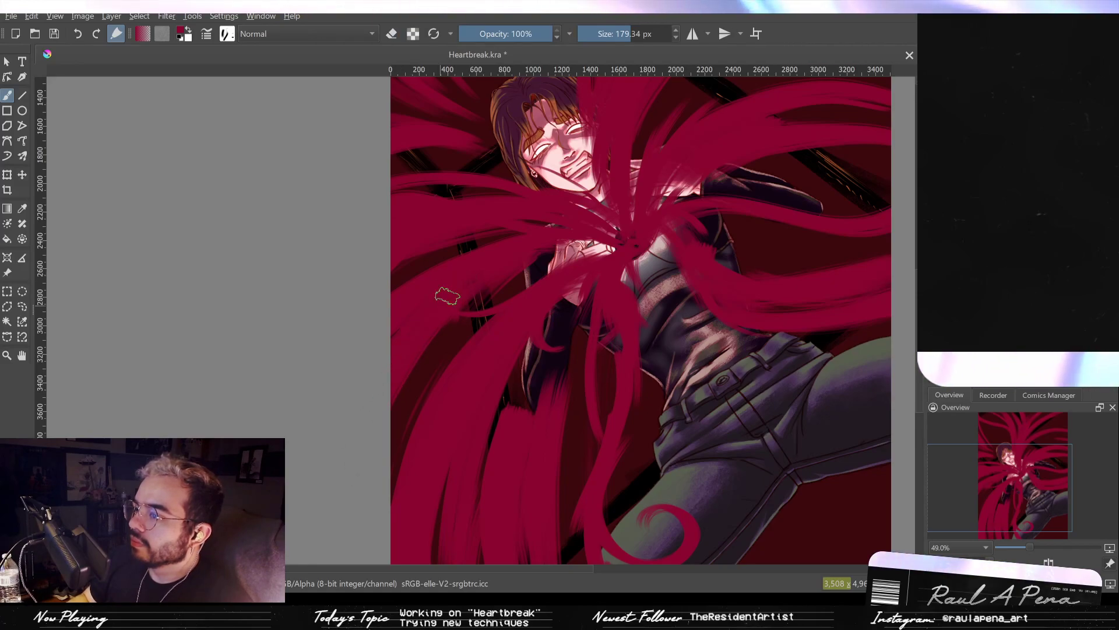
Paint a hooked ribbon curving down along the canvas's left edge and try a curl above the figure's hair.
mouse_move(448, 321)
mouse_down()
mouse_move(417, 326)
mouse_move(440, 315)
mouse_move(377, 385)
mouse_move(389, 457)
mouse_up()
drag(413, 164, 462, 200)
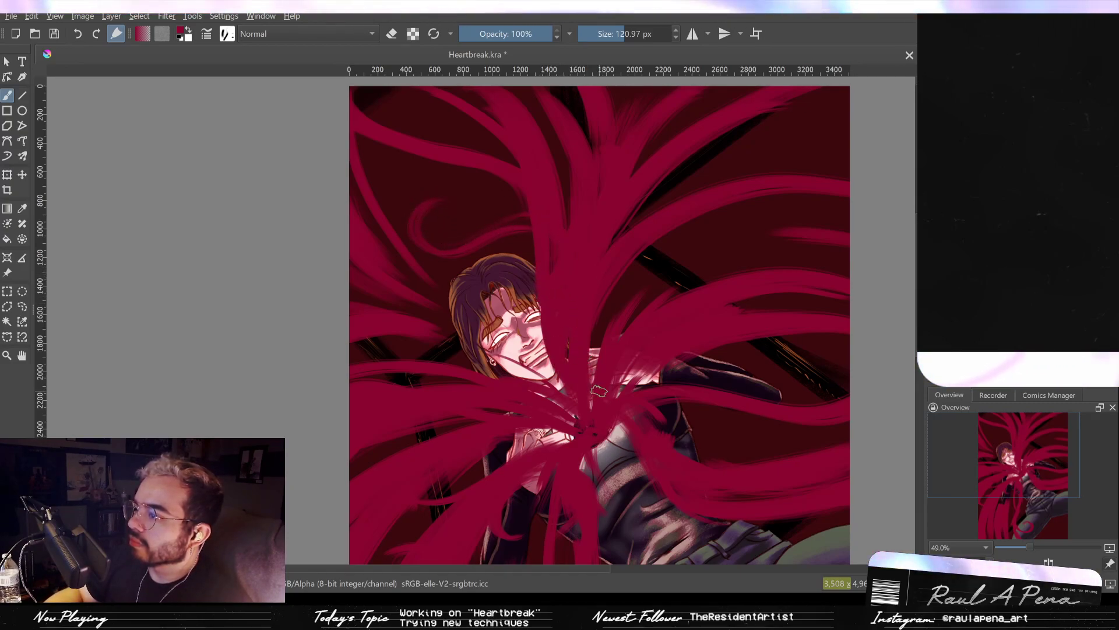
key(ctrl+z)
mouse_move(665, 232)
mouse_down()
mouse_move(659, 303)
mouse_move(641, 280)
mouse_move(670, 291)
mouse_up()
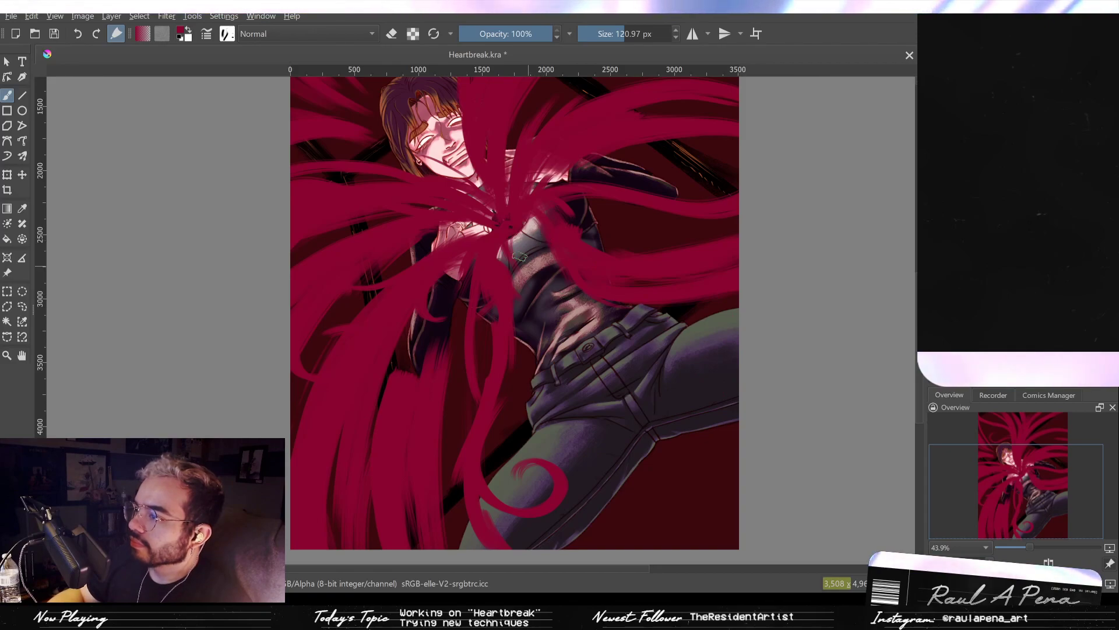
Paint a thin ribbon curving from the torso over the hip to the canvas's lower-right edge with the 120.97 px brush, retrying its curve.
drag(581, 299, 733, 471)
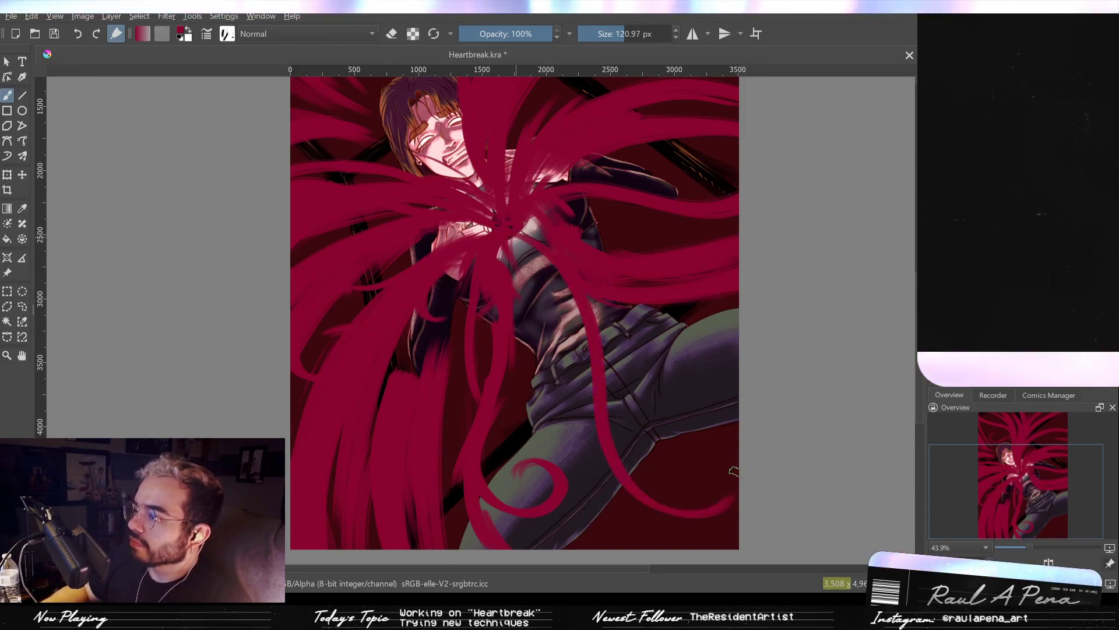
key(ctrl+z)
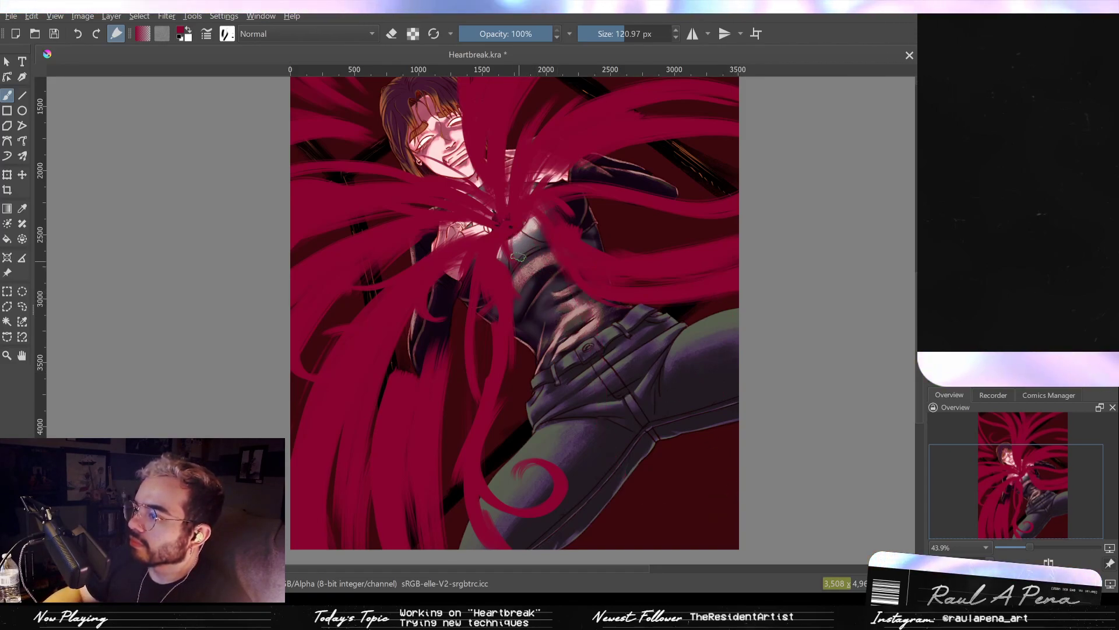
drag(672, 304, 699, 379)
key(ctrl+z)
drag(645, 303, 699, 545)
key(ctrl+z)
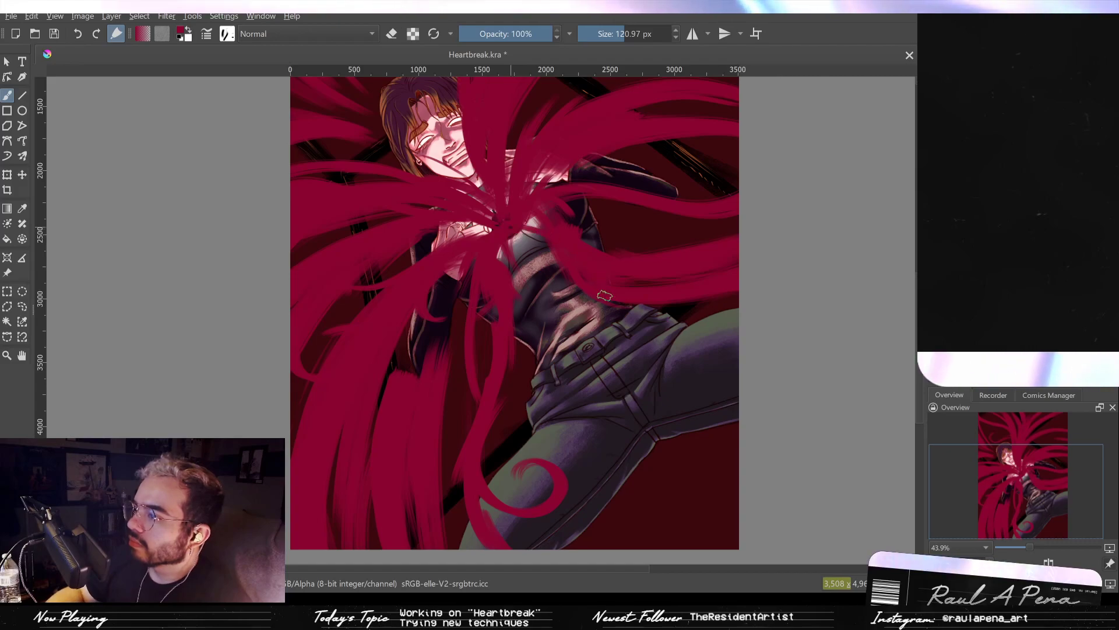
drag(604, 295, 690, 504)
Paint a wide ribbon from the chest across the waist and far thigh to the canvas's right edge with a 344.78 px brush.
drag(596, 336, 701, 336)
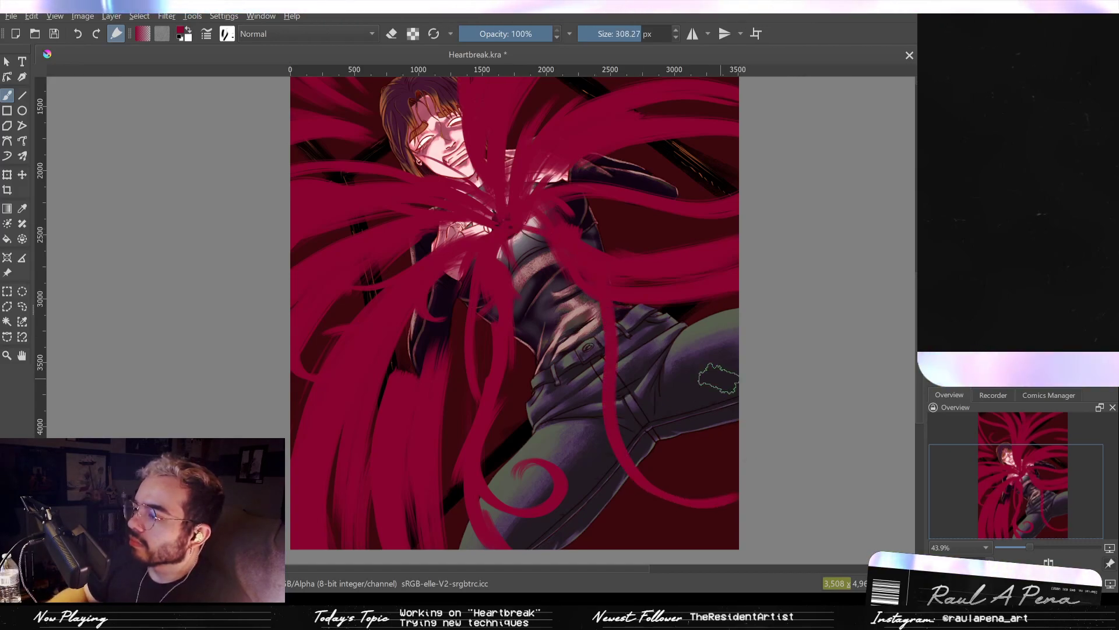
drag(597, 276, 717, 480)
key(ctrl+z)
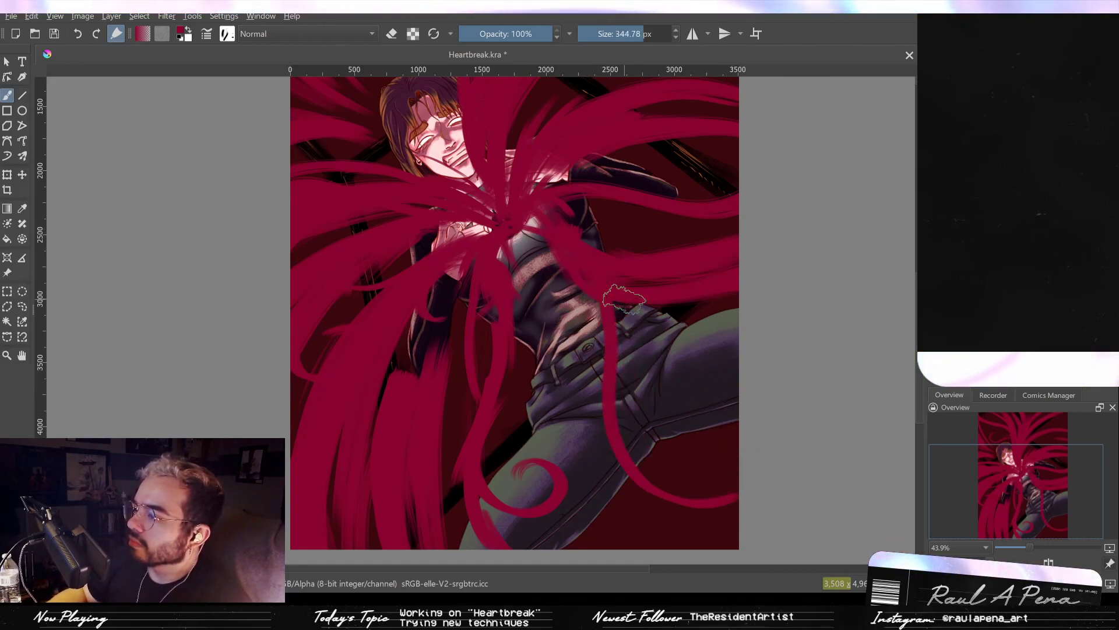
drag(624, 284, 781, 412)
key(ctrl+z)
mouse_move(576, 252)
mouse_down()
mouse_move(571, 364)
mouse_move(765, 424)
mouse_up()
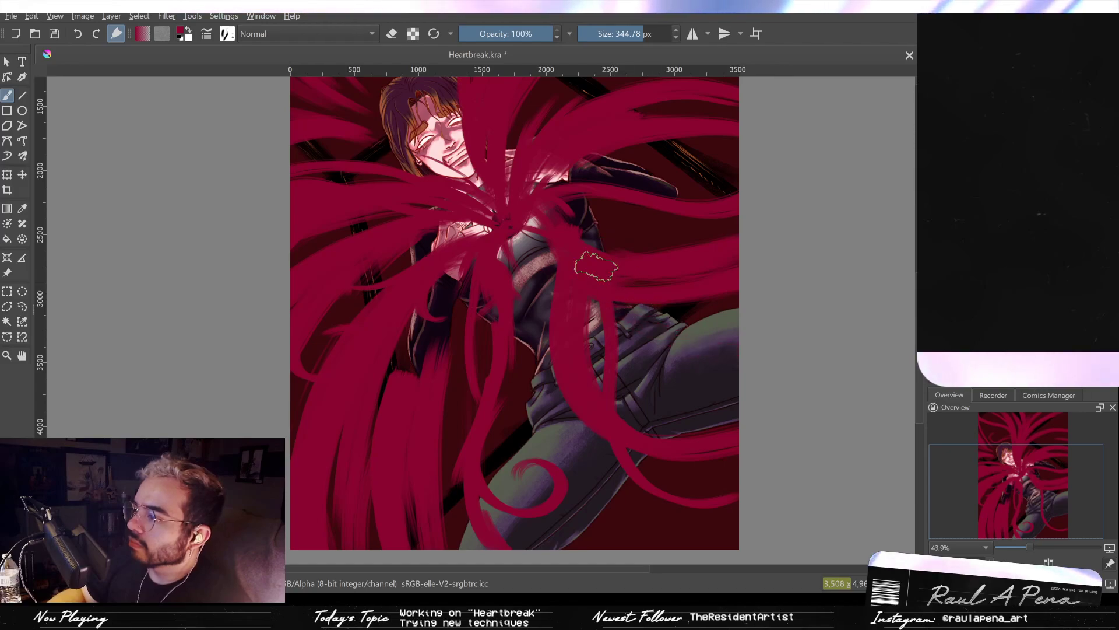
Paint a wide ribbon from the waist over the upper thigh to the canvas's right edge with the 344.78 px brush.
mouse_move(604, 281)
mouse_down()
mouse_move(621, 323)
mouse_move(837, 344)
mouse_up()
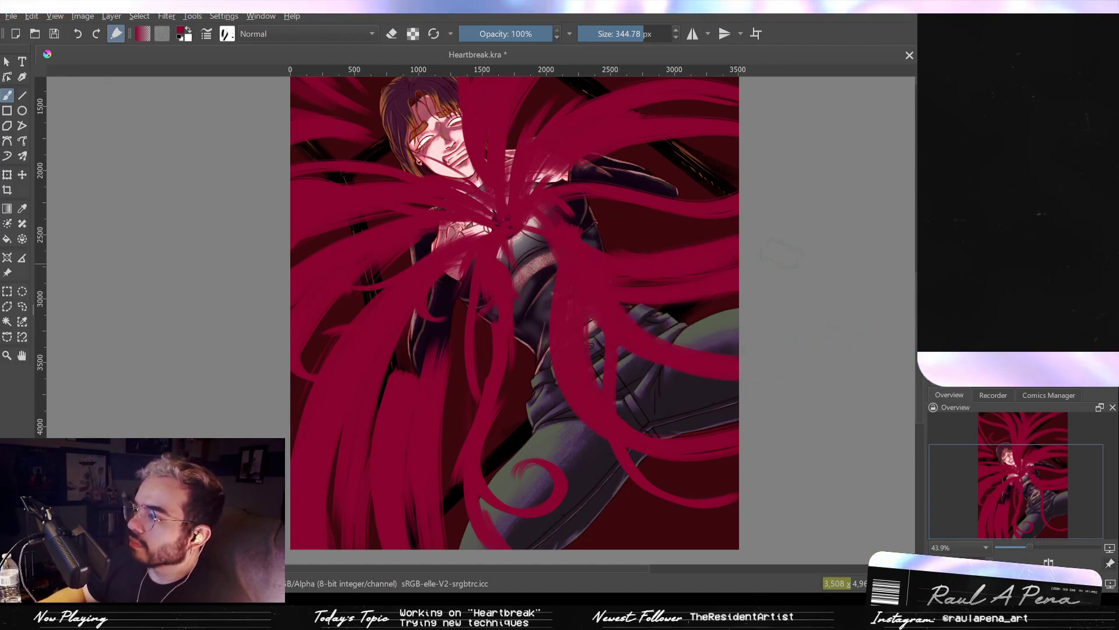
mouse_move(644, 249)
mouse_down()
mouse_move(657, 324)
mouse_move(684, 303)
mouse_move(672, 355)
mouse_move(671, 287)
mouse_up()
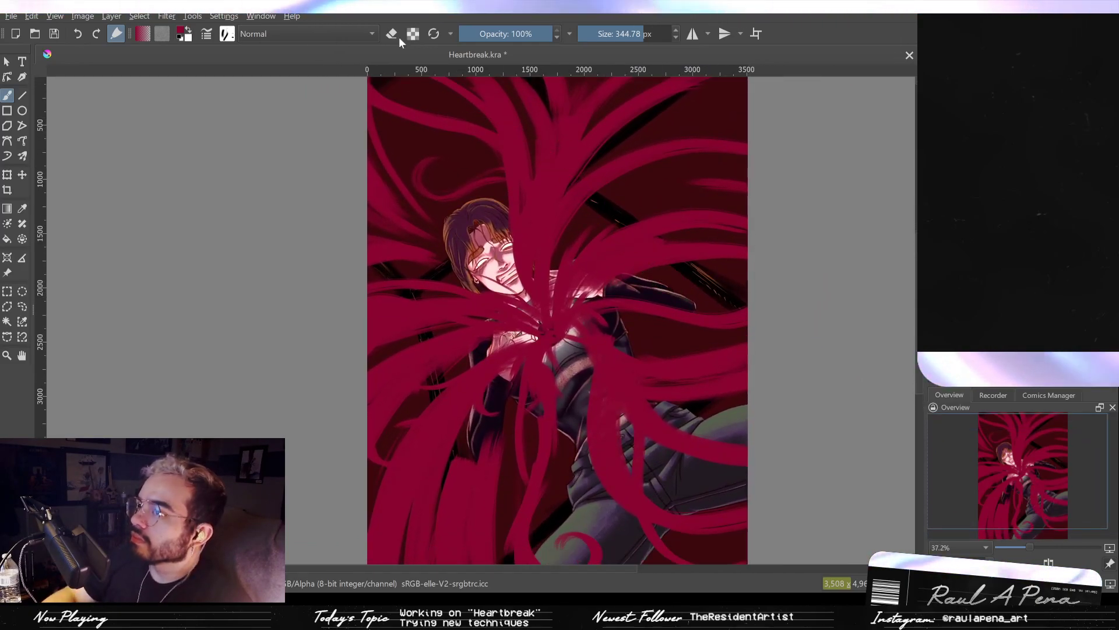
Paint two thin curls among the ribbons in the canvas's upper right, using a 57.89 px brush and a 73.44 px brush.
drag(615, 195, 592, 188)
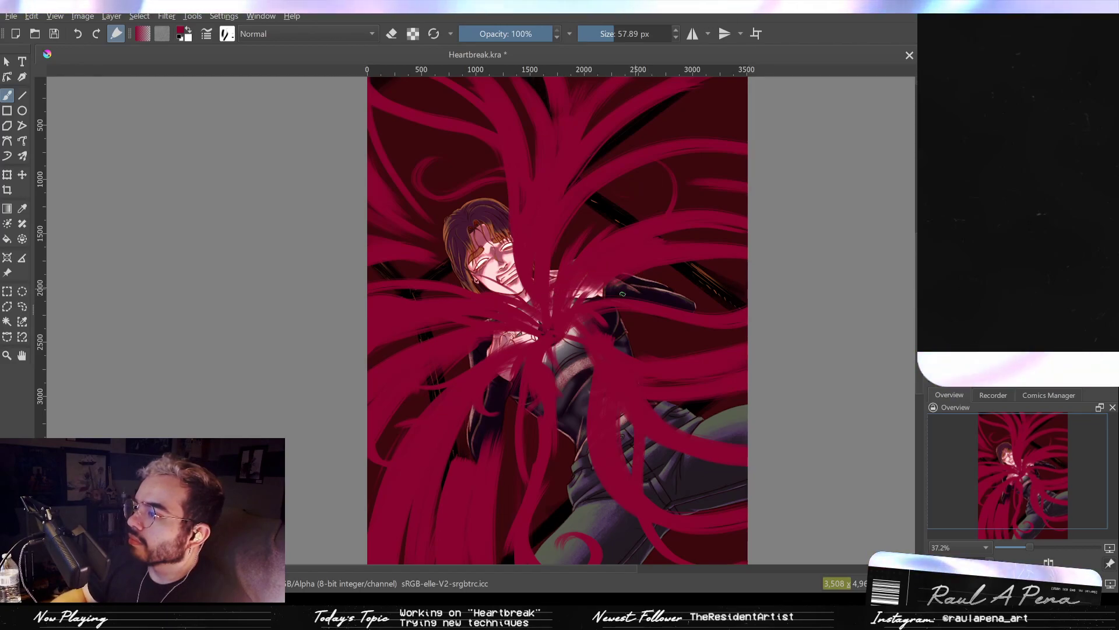
mouse_move(404, 393)
mouse_down()
mouse_move(487, 331)
mouse_move(487, 367)
mouse_move(332, 467)
mouse_up()
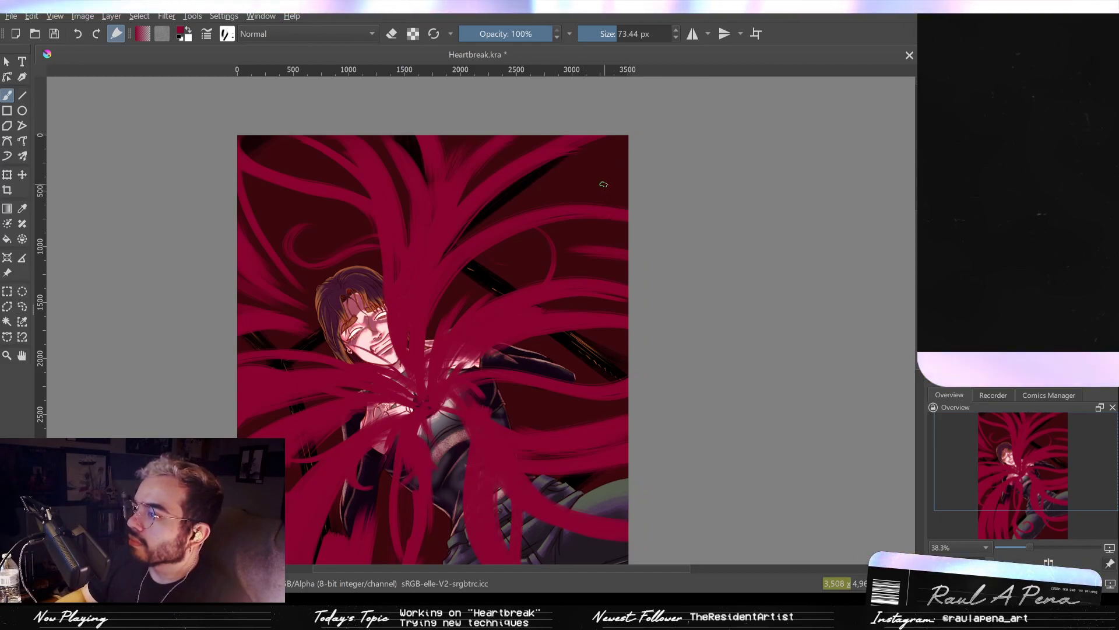
mouse_move(609, 166)
mouse_down()
mouse_move(578, 223)
mouse_move(543, 199)
mouse_up()
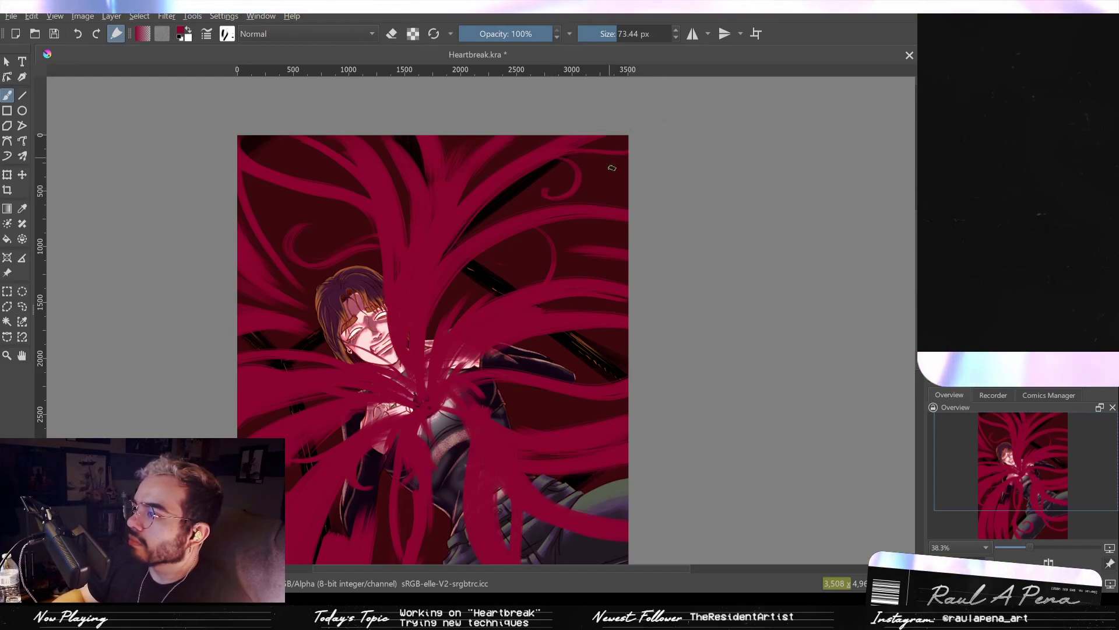
drag(601, 203, 595, 248)
mouse_move(585, 248)
mouse_down()
mouse_move(695, 207)
mouse_move(583, 212)
mouse_up()
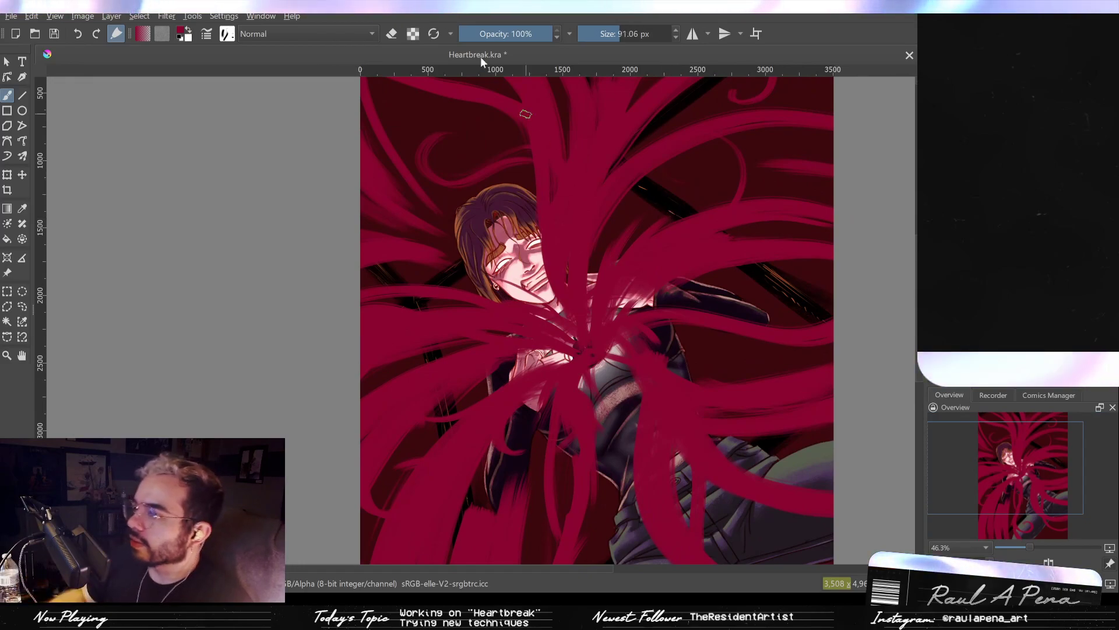
Erase a dark gap between the central ribbons above the head in eraser mode, then repaint its base with the 179.54 px brush.
click(392, 33)
drag(593, 200, 581, 293)
drag(568, 267, 602, 263)
key(ctrl+z)
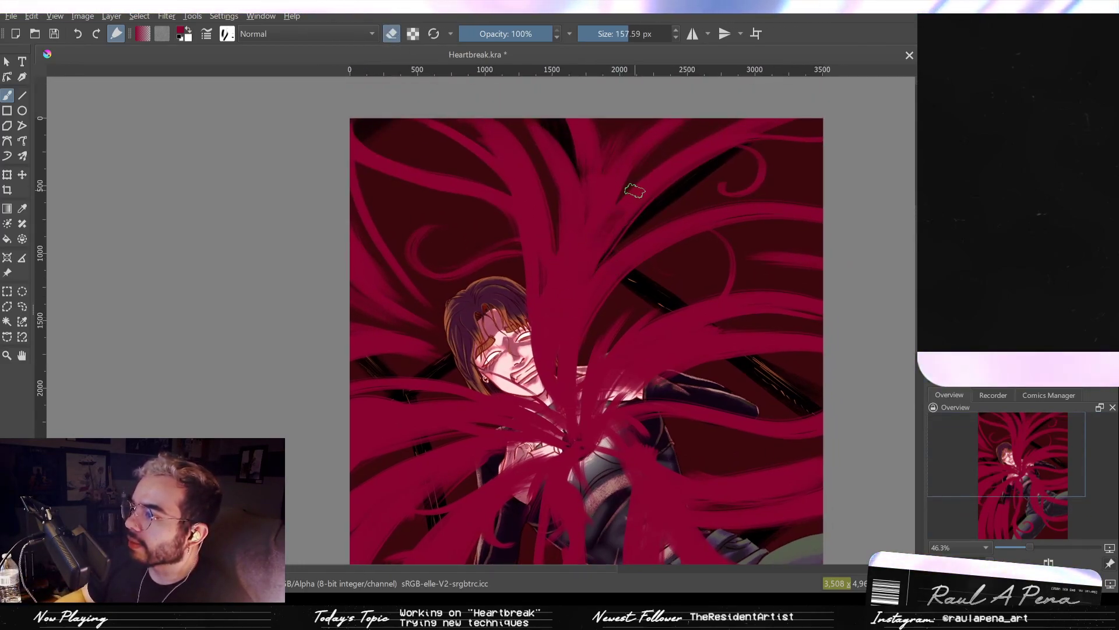
mouse_move(592, 267)
mouse_down()
mouse_move(604, 240)
mouse_move(598, 212)
mouse_up()
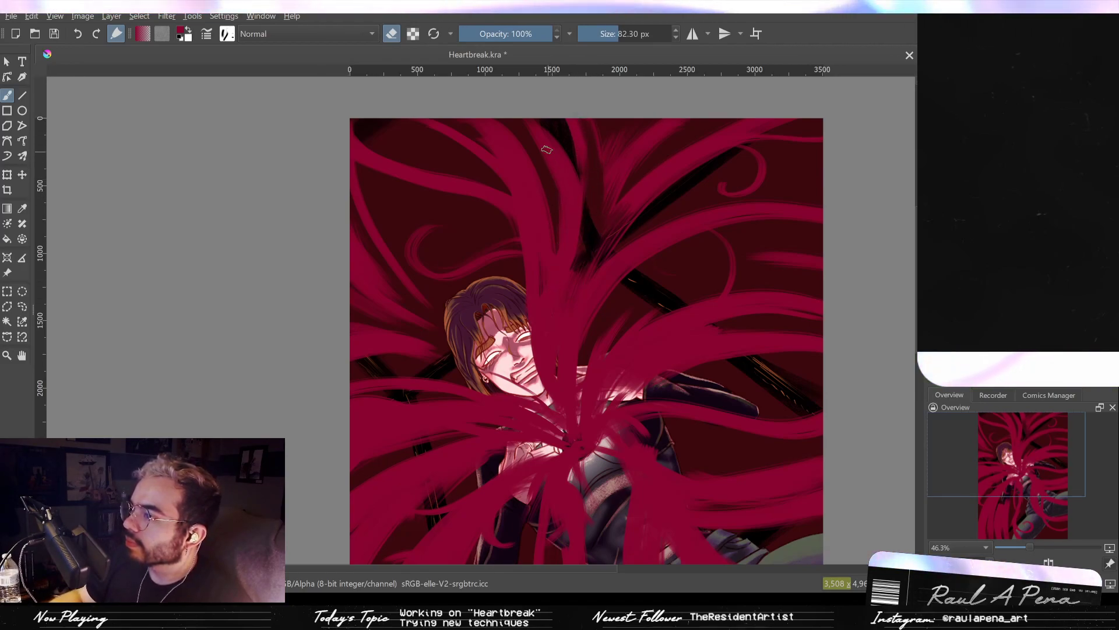
mouse_move(575, 243)
mouse_down()
mouse_move(558, 160)
mouse_move(583, 202)
mouse_up()
key(ctrl+z)
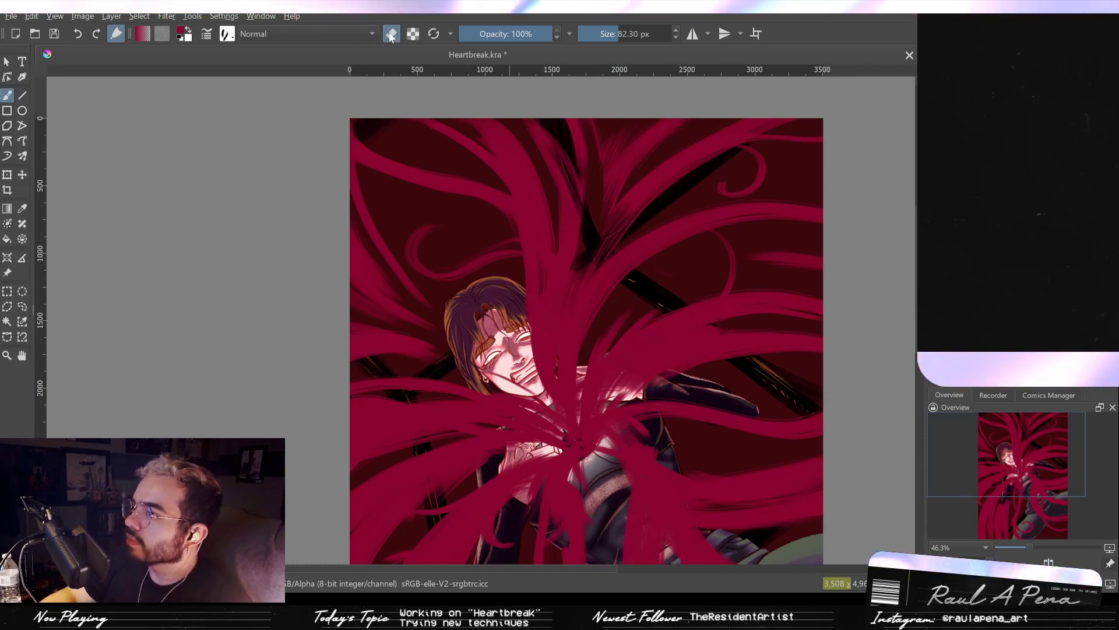
key(e)
mouse_move(584, 236)
mouse_down()
mouse_move(605, 246)
mouse_move(562, 294)
mouse_move(595, 159)
mouse_move(575, 288)
mouse_move(595, 159)
mouse_move(584, 269)
mouse_move(596, 176)
mouse_move(579, 241)
mouse_move(592, 222)
mouse_up()
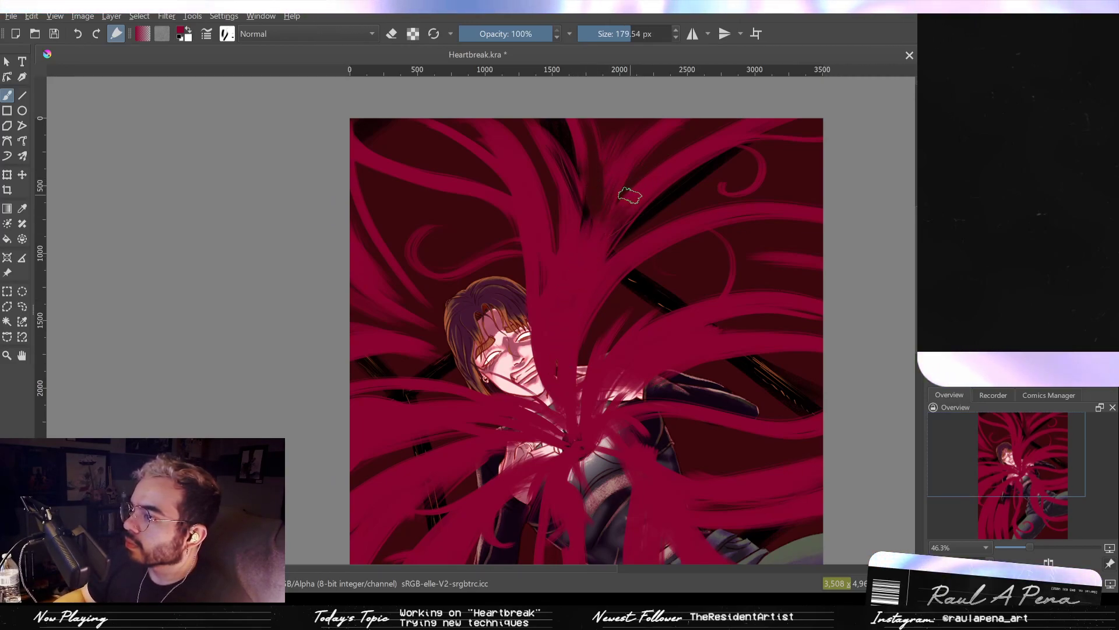
Erase the edge of the central ribbon beside the figure's hair with the brush in eraser mode at 177.27 px, retrying the stroke.
click(392, 33)
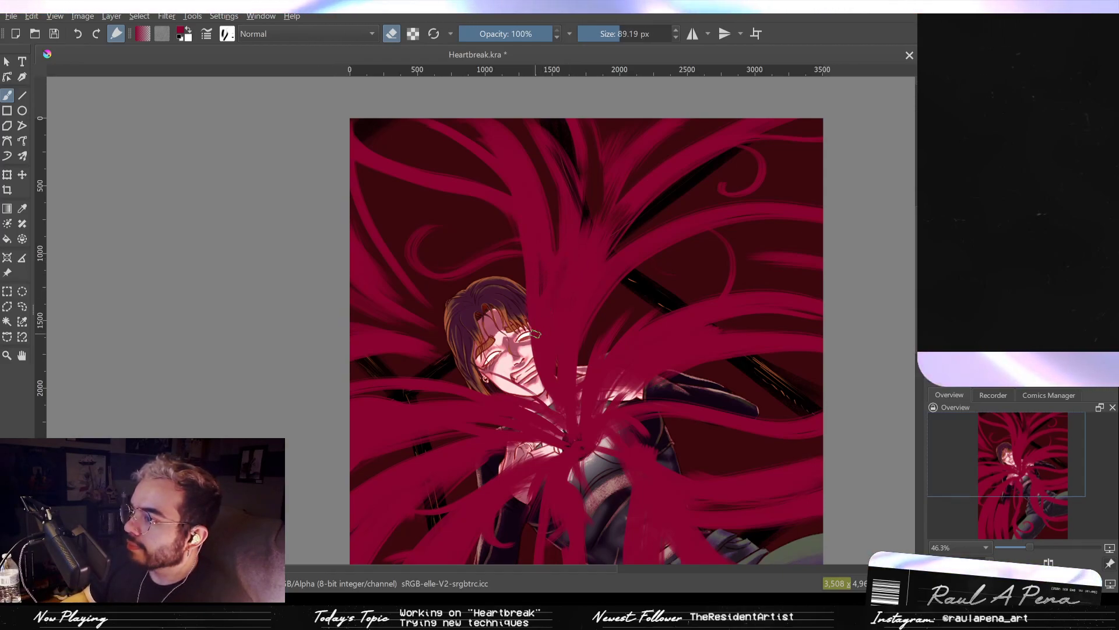
drag(566, 268, 535, 350)
key(ctrl+z)
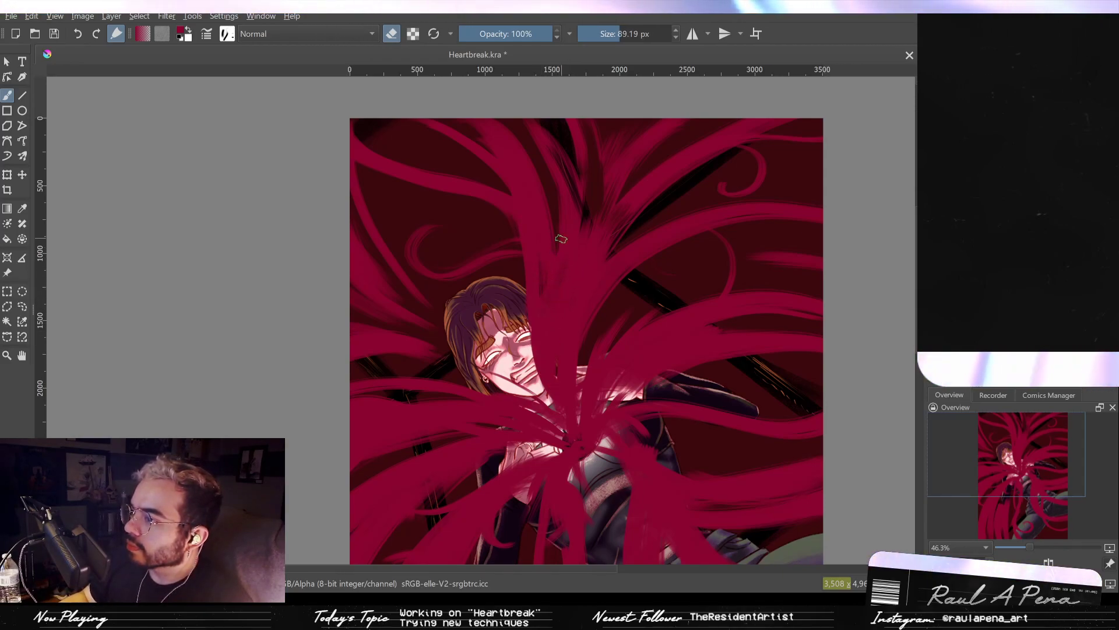
key(ctrl+z)
shift+drag(554, 219, 572, 232)
drag(557, 238, 536, 341)
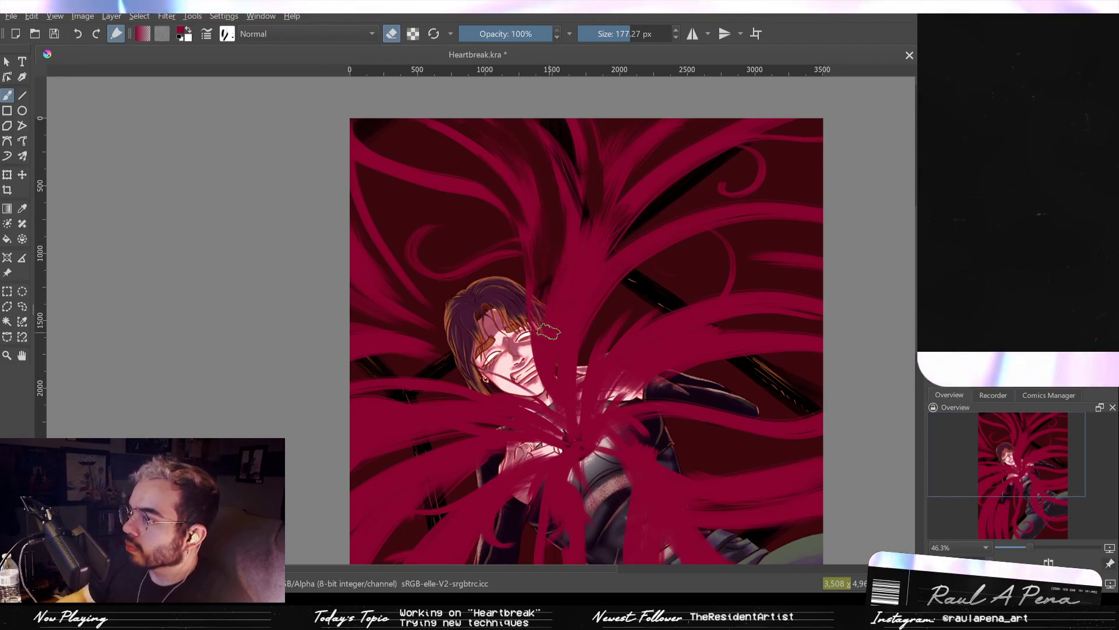
Erase a narrow gap in the central ribbon beside the head at 69.40 px and repaint its lower part with the 143.22 px brush.
scroll(557, 279, down, 2)
scroll(560, 283, up, 3)
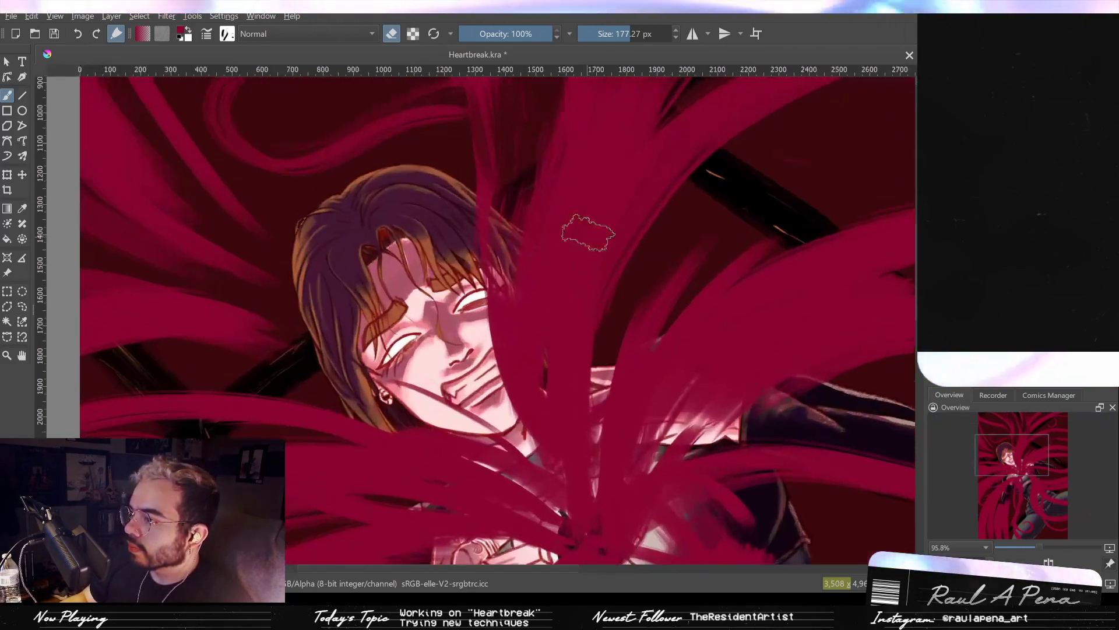
scroll(569, 309, down, 1)
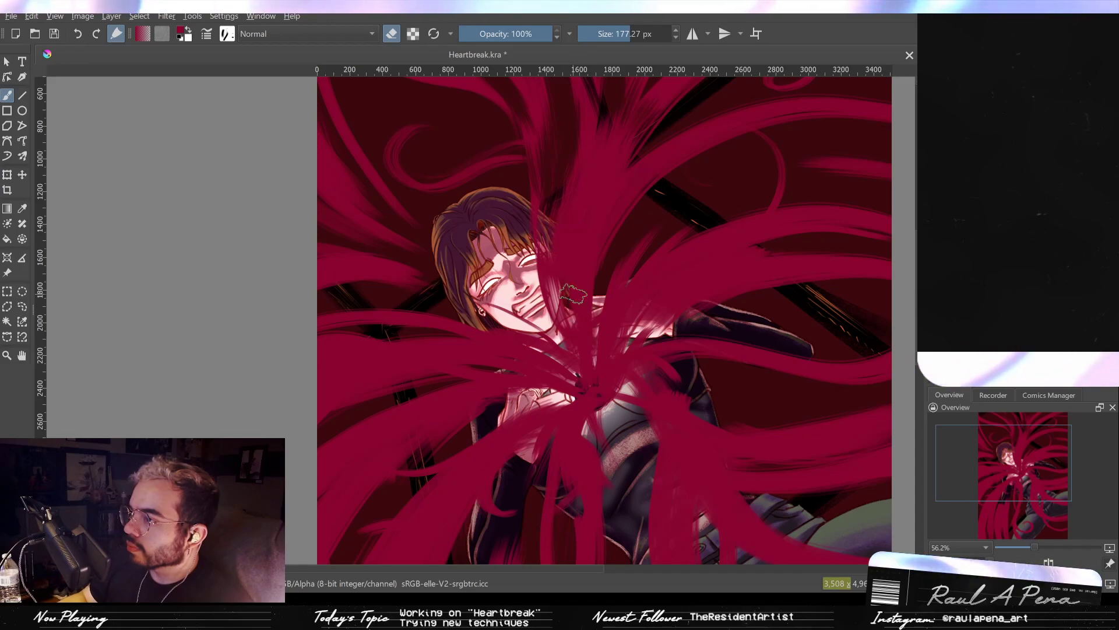
key(bracketleft)
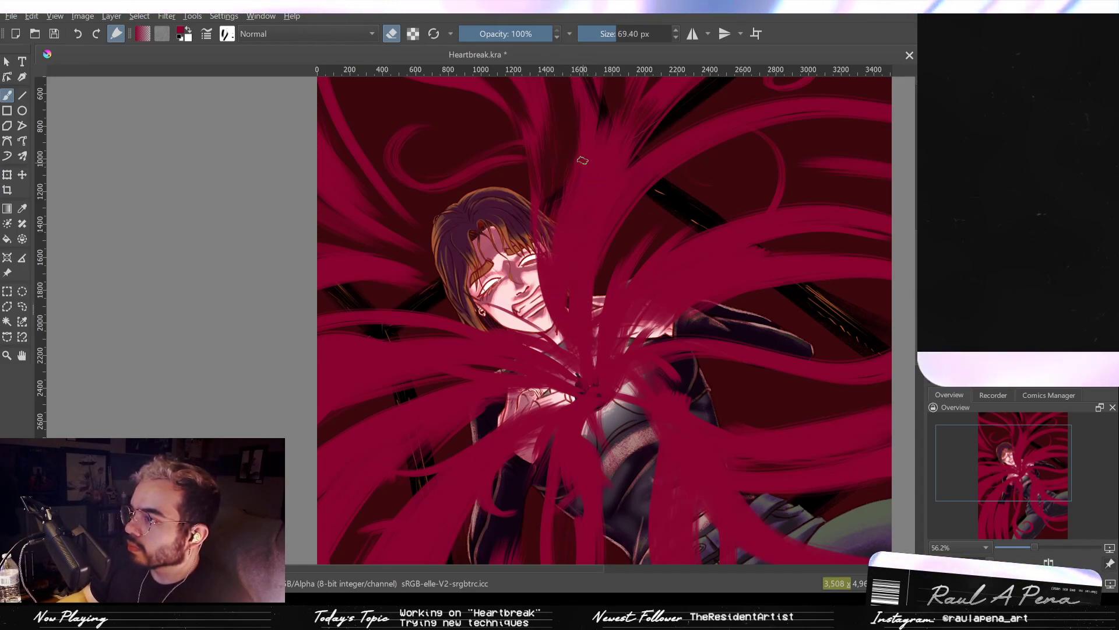
drag(589, 331, 595, 162)
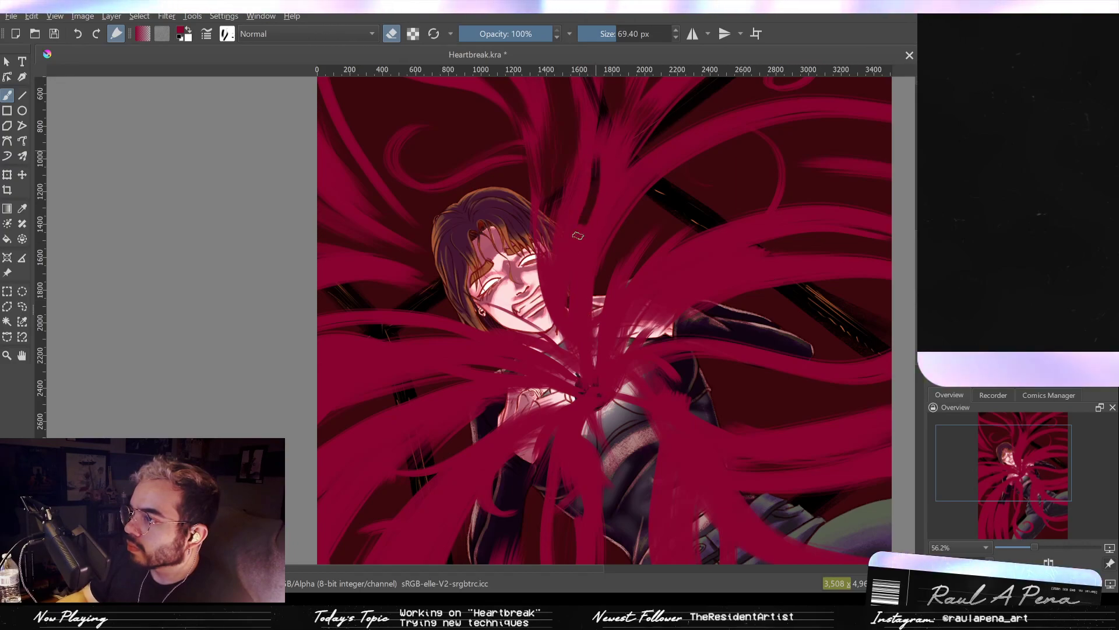
drag(578, 235, 592, 328)
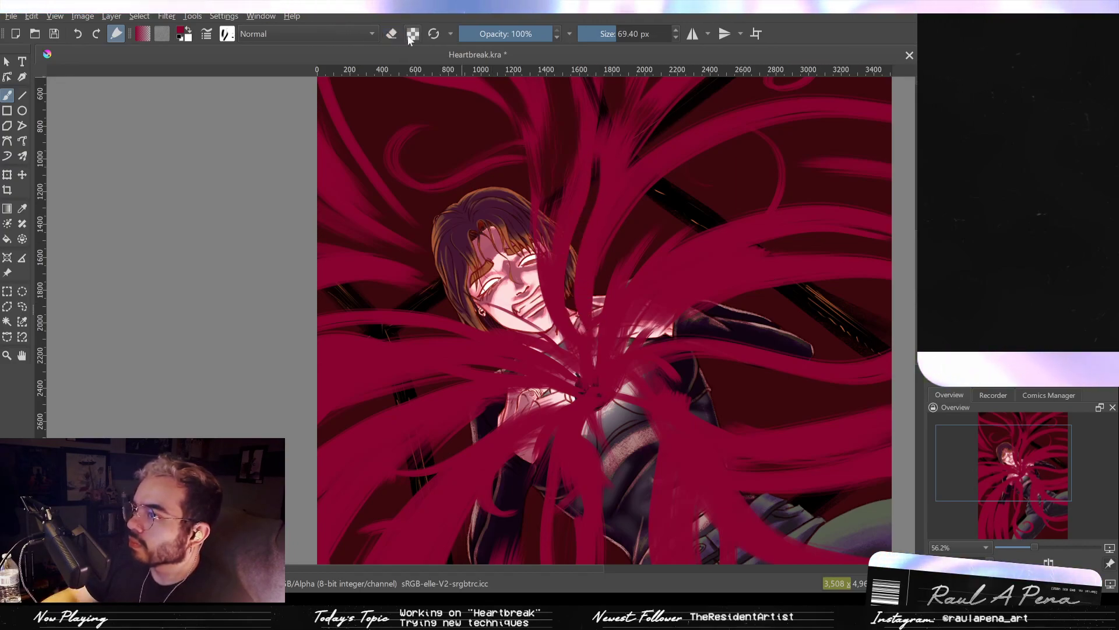
drag(592, 262, 605, 318)
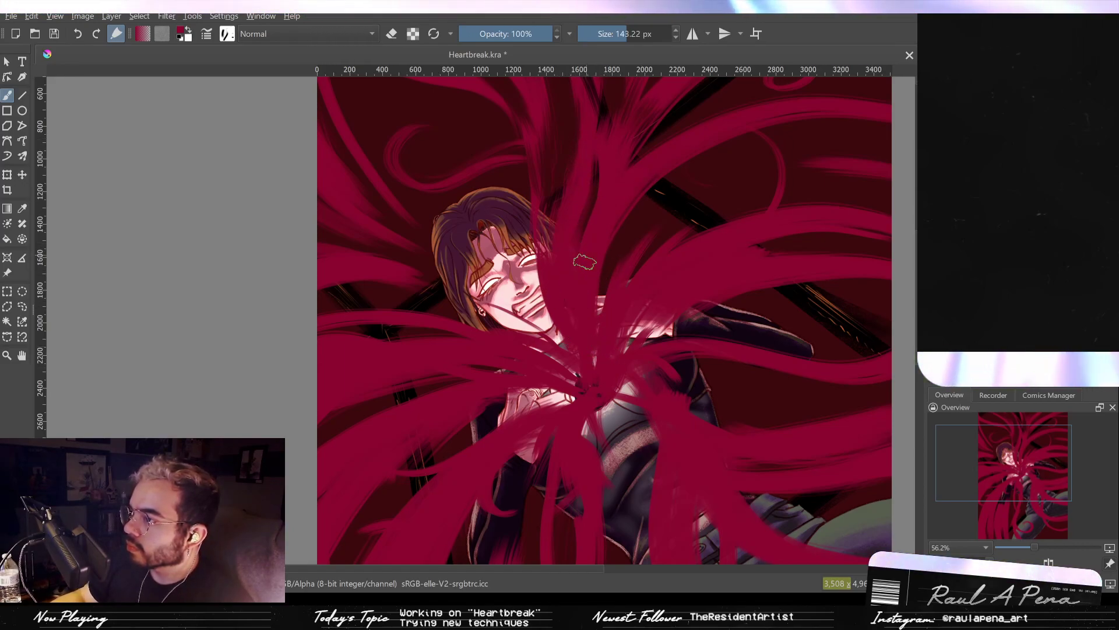
Erase the part of the central ribbon covering the side of the figure's face with the brush in eraser mode at 143.22 px.
click(392, 34)
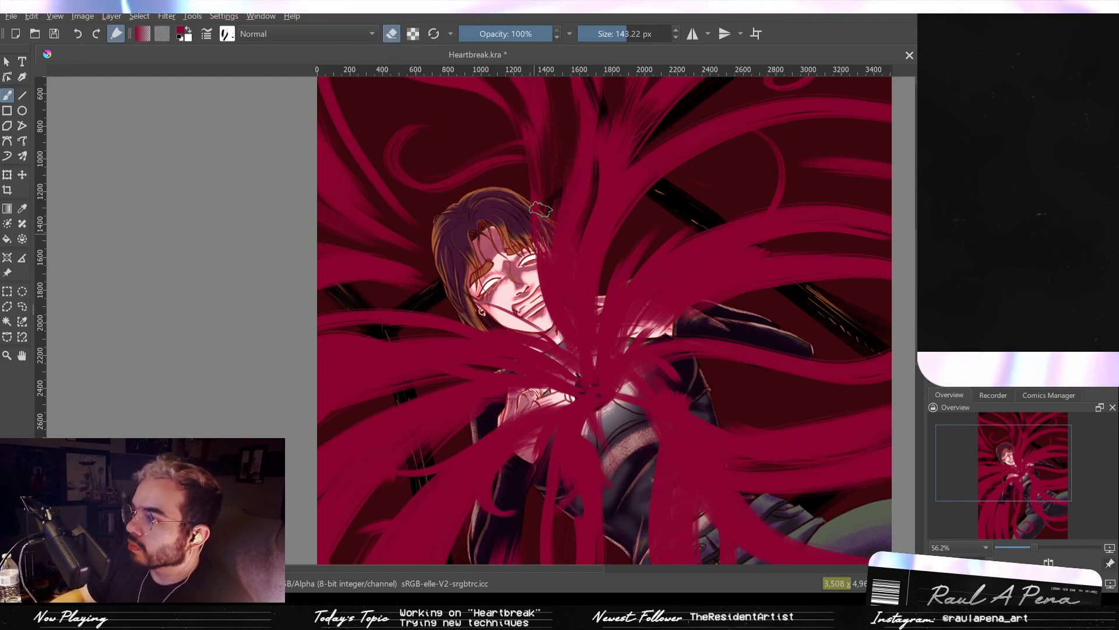
drag(543, 251, 555, 319)
mouse_move(548, 225)
mouse_down()
mouse_move(608, 355)
mouse_move(565, 286)
mouse_move(604, 365)
mouse_up()
key(ctrl+z)
Erase streaks through the ribbons over the figure's shoulder and upper arm, enlarging the eraser from 70.68 to 117.53 px.
drag(607, 286, 566, 285)
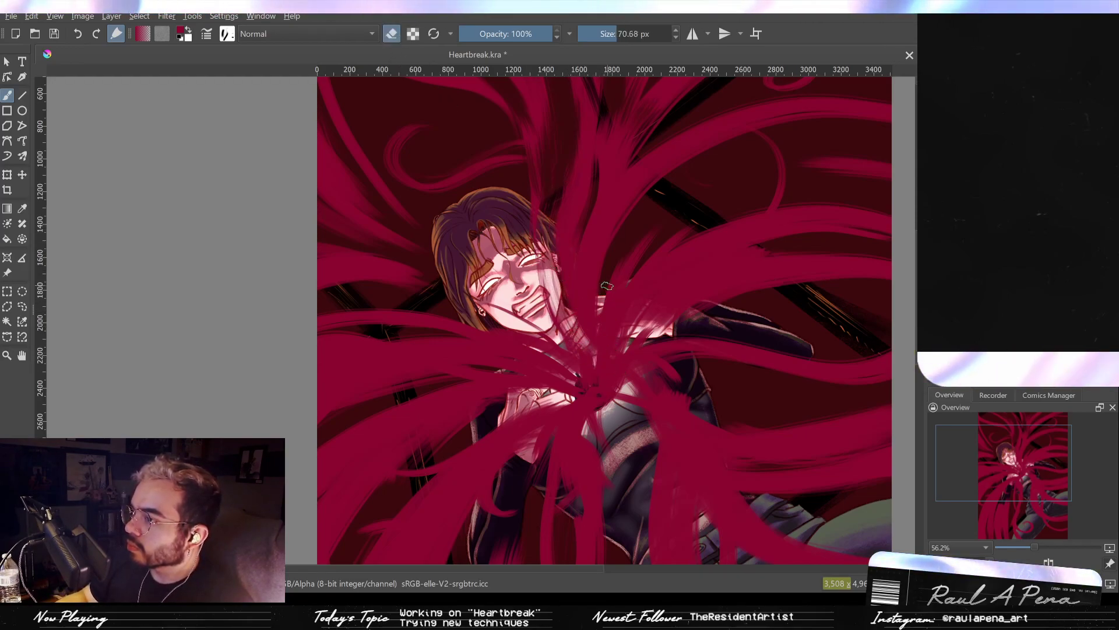
drag(638, 252, 602, 343)
key(ctrl+z)
mouse_move(668, 236)
mouse_down()
mouse_move(694, 237)
mouse_move(595, 332)
mouse_up()
mouse_move(665, 274)
mouse_down()
mouse_move(658, 208)
mouse_move(612, 344)
mouse_up()
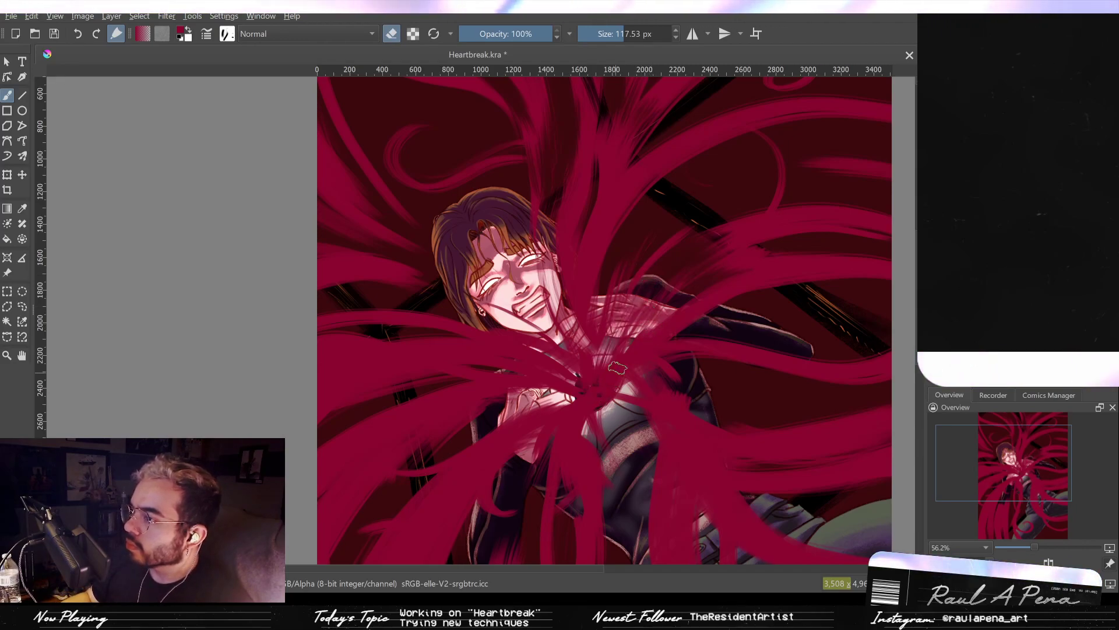
Erase the ribbon bases around the heart with a 32.30 px eraser to expose the dark hole and white highlights.
drag(627, 338, 616, 346)
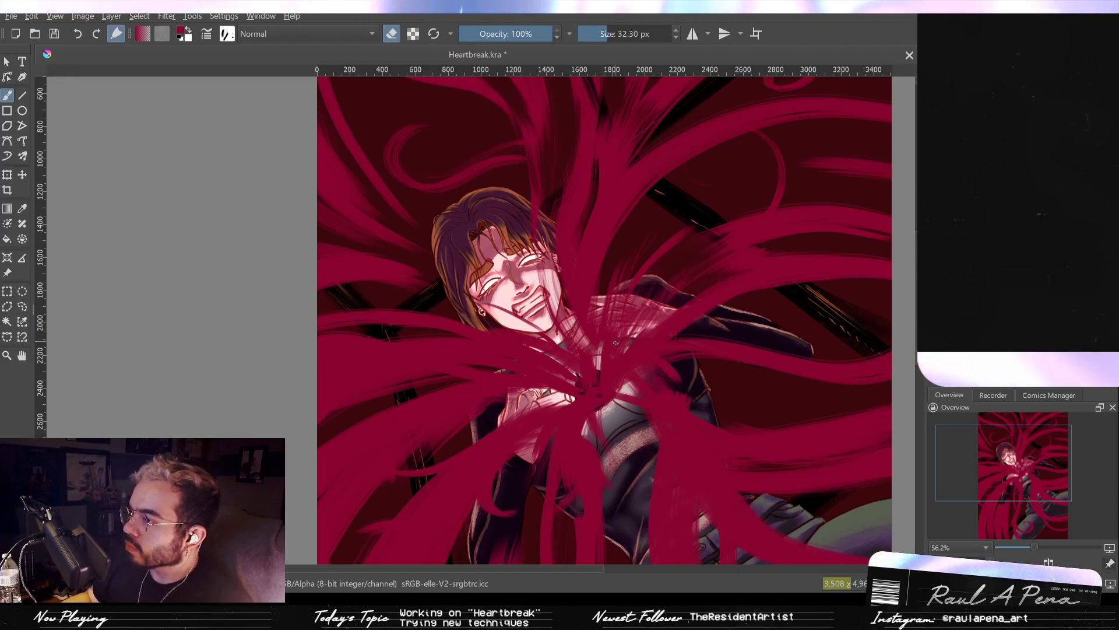
scroll(633, 297, up, 2)
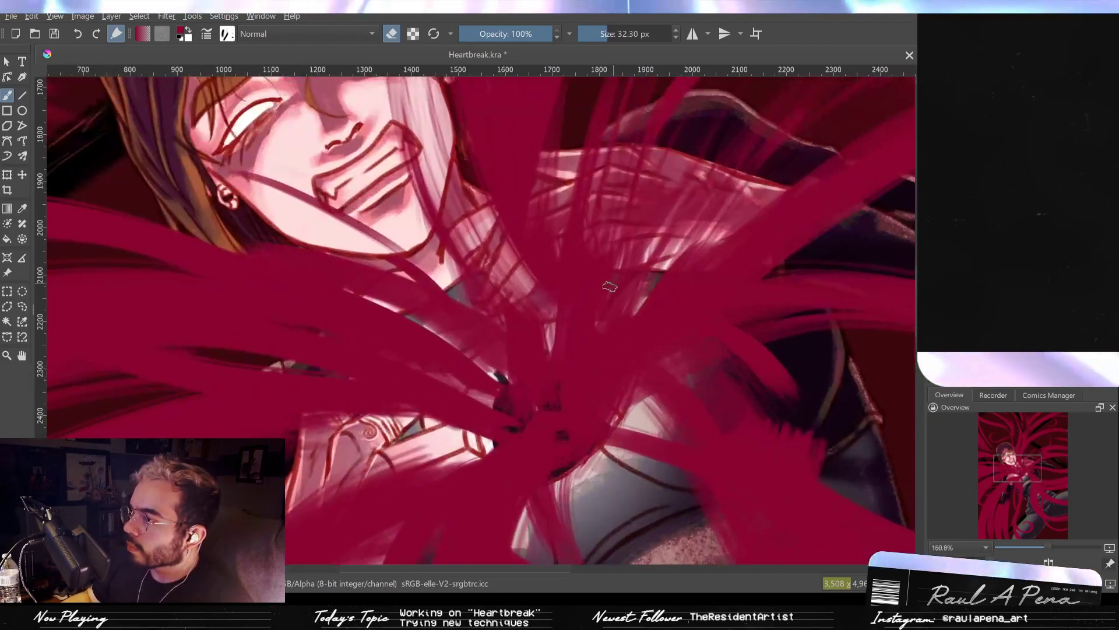
drag(588, 379, 563, 285)
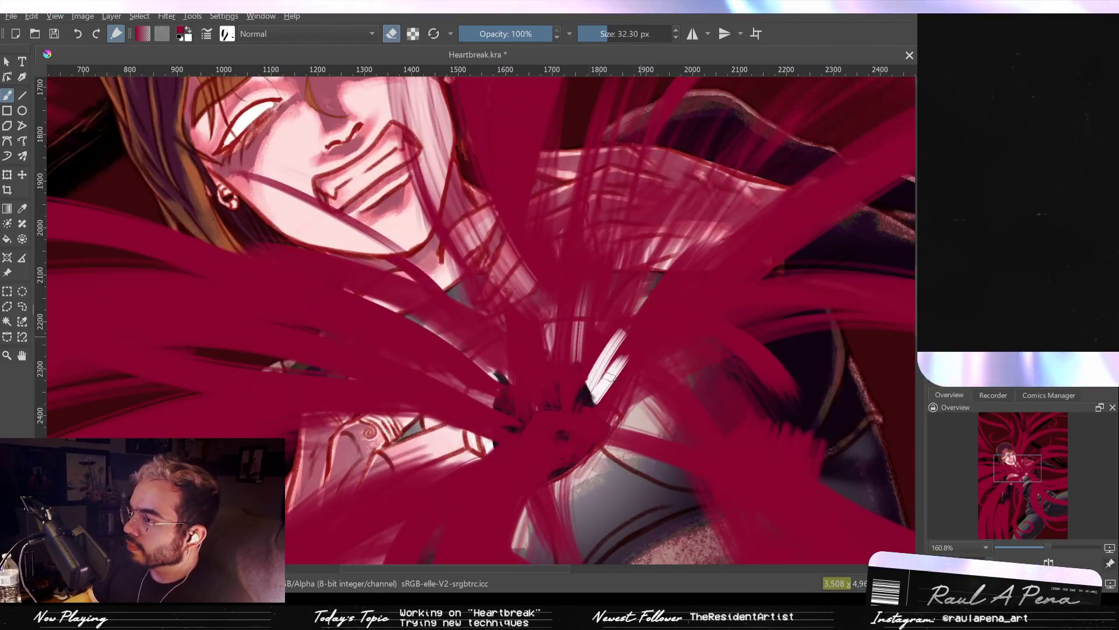
drag(584, 392, 636, 326)
mouse_move(580, 402)
mouse_down()
mouse_move(574, 315)
mouse_move(572, 414)
mouse_move(585, 267)
mouse_move(653, 246)
mouse_up()
Repaint crimson ribbon strands over the white area above the heart's dark hole with the 84.26 px brush, retrying strokes.
key(e)
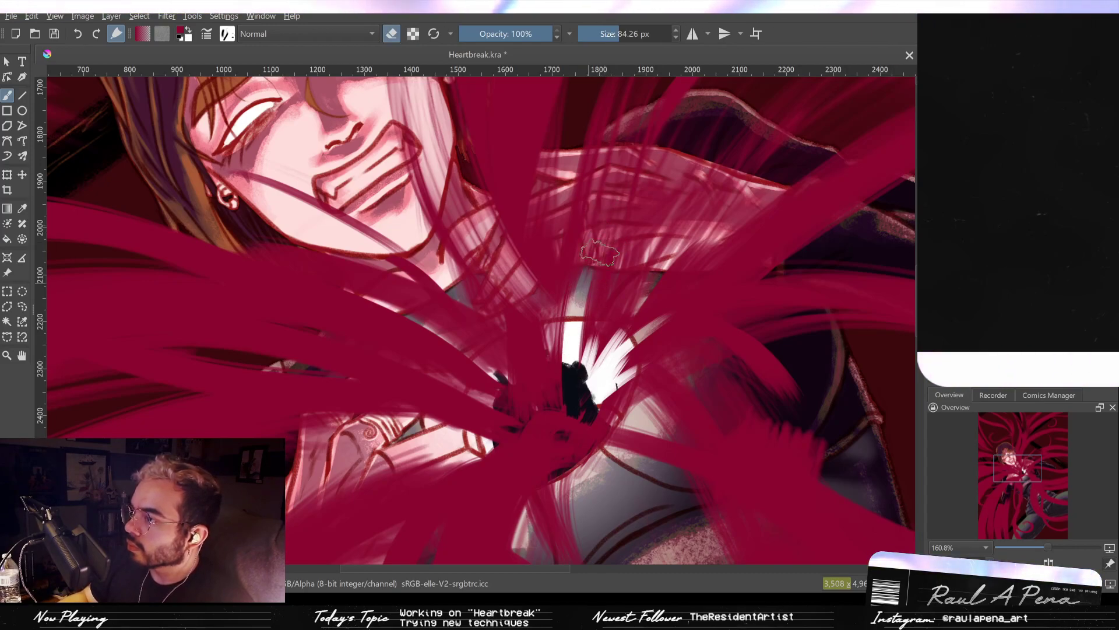
mouse_move(583, 314)
mouse_down()
mouse_move(607, 210)
mouse_move(574, 399)
mouse_move(617, 318)
mouse_up()
key(ctrl+z)
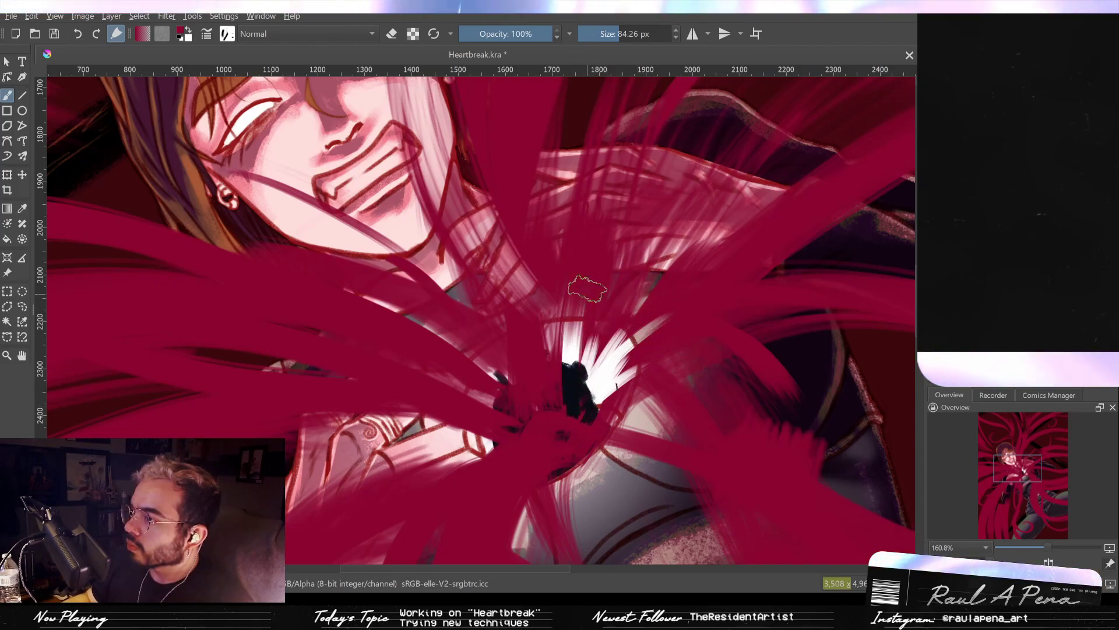
mouse_move(641, 334)
mouse_down()
mouse_move(591, 385)
mouse_move(616, 373)
mouse_move(612, 382)
mouse_up()
key(ctrl+z)
key(ctrl+z)
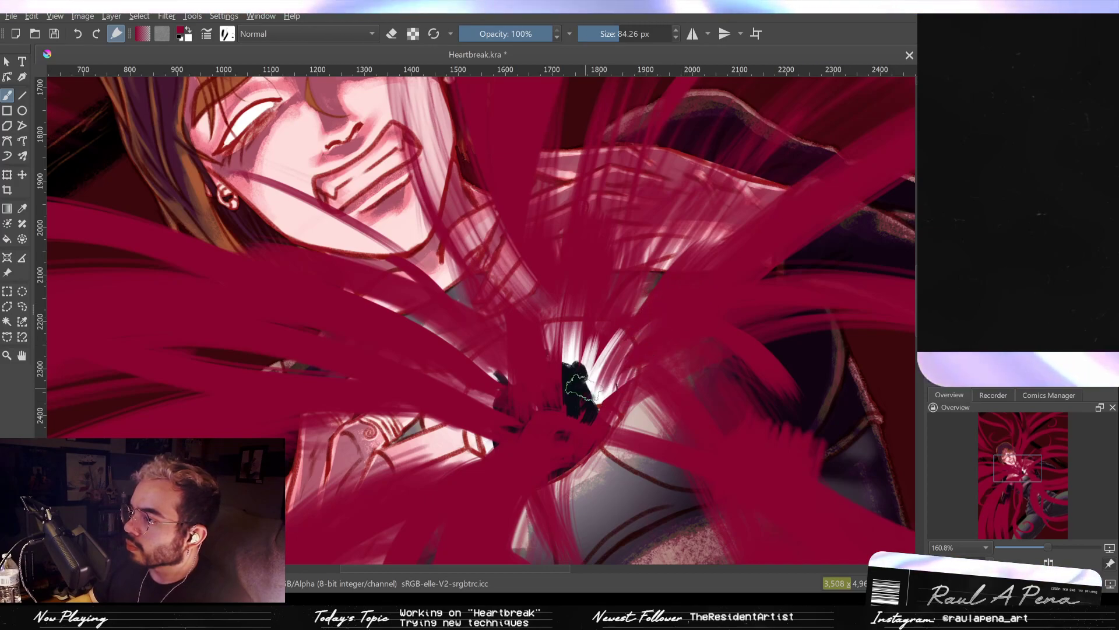
drag(621, 332, 592, 390)
drag(626, 332, 590, 403)
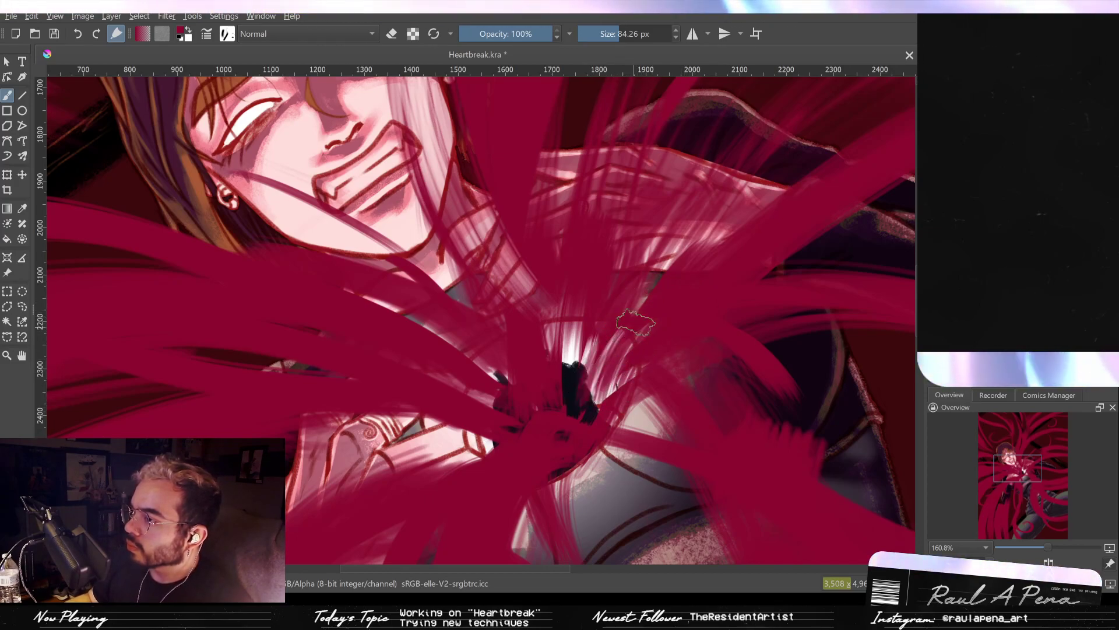
mouse_move(640, 368)
mouse_down()
mouse_move(601, 403)
mouse_move(663, 407)
mouse_move(623, 418)
mouse_move(642, 408)
mouse_move(617, 283)
mouse_up()
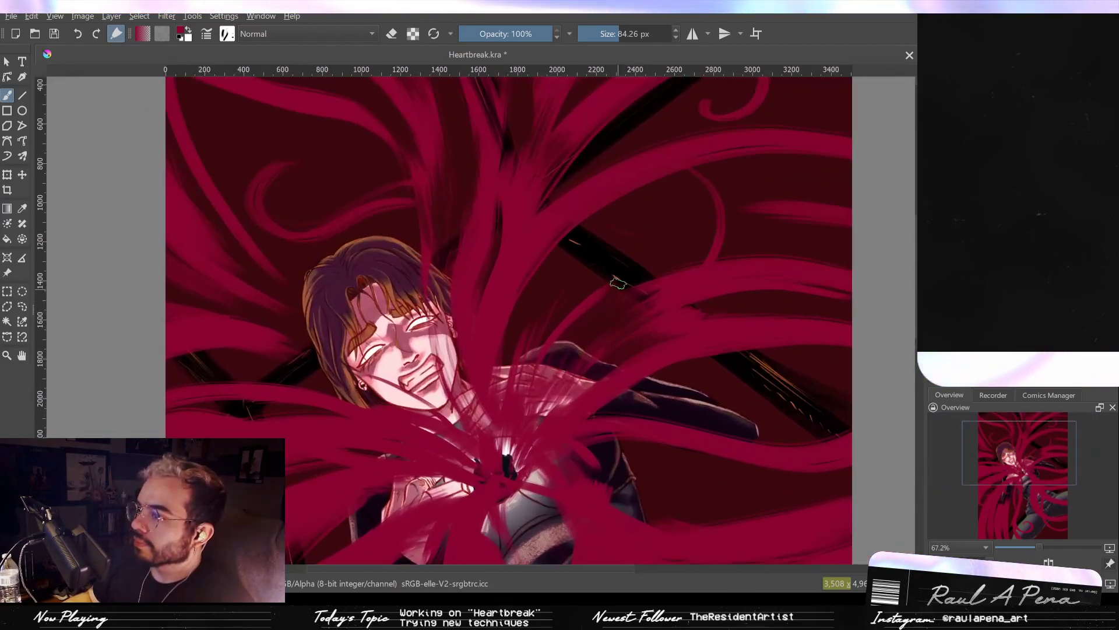
Extend the curled ribbon above the figure's hair into the central ribbon with the 72.45 px brush.
click(391, 34)
click(392, 34)
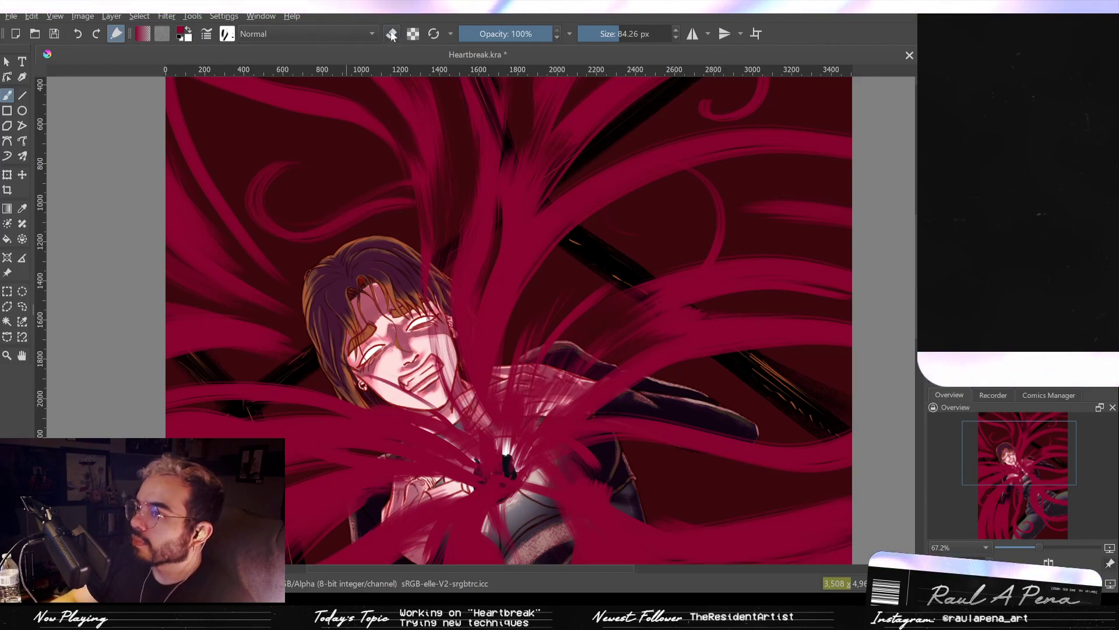
drag(425, 165, 412, 165)
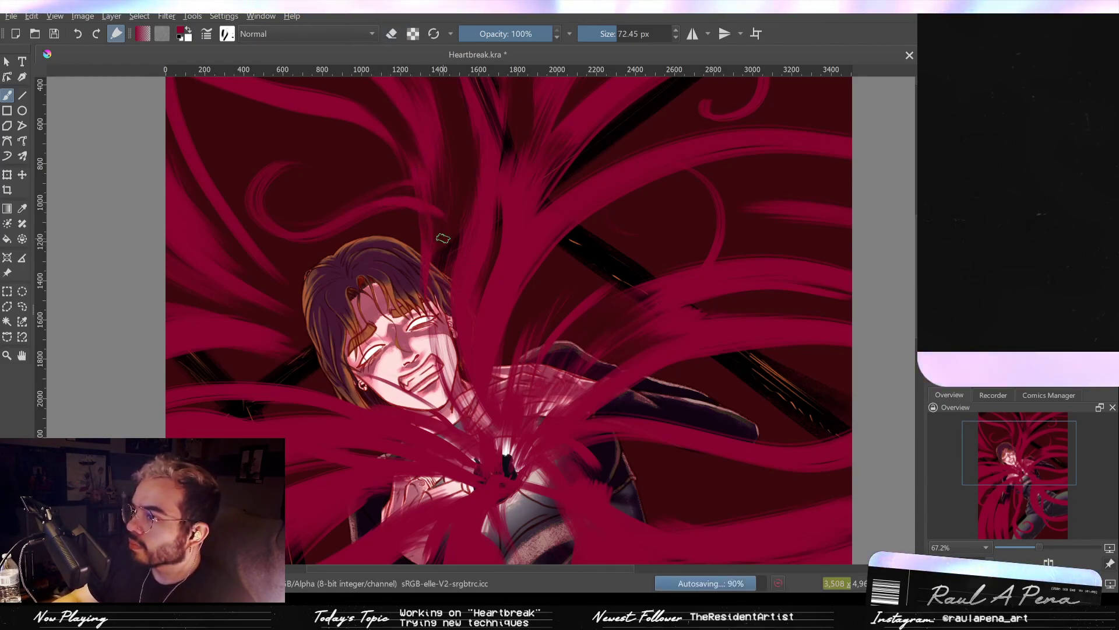
drag(450, 273, 433, 216)
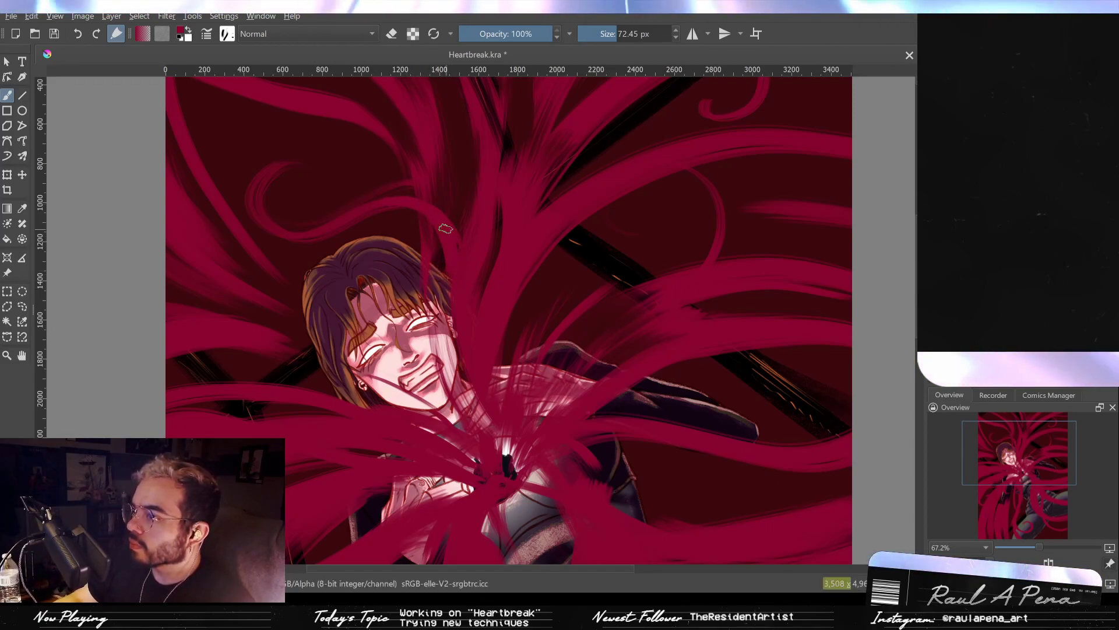
mouse_move(442, 225)
mouse_down()
mouse_move(461, 317)
mouse_move(411, 176)
mouse_up()
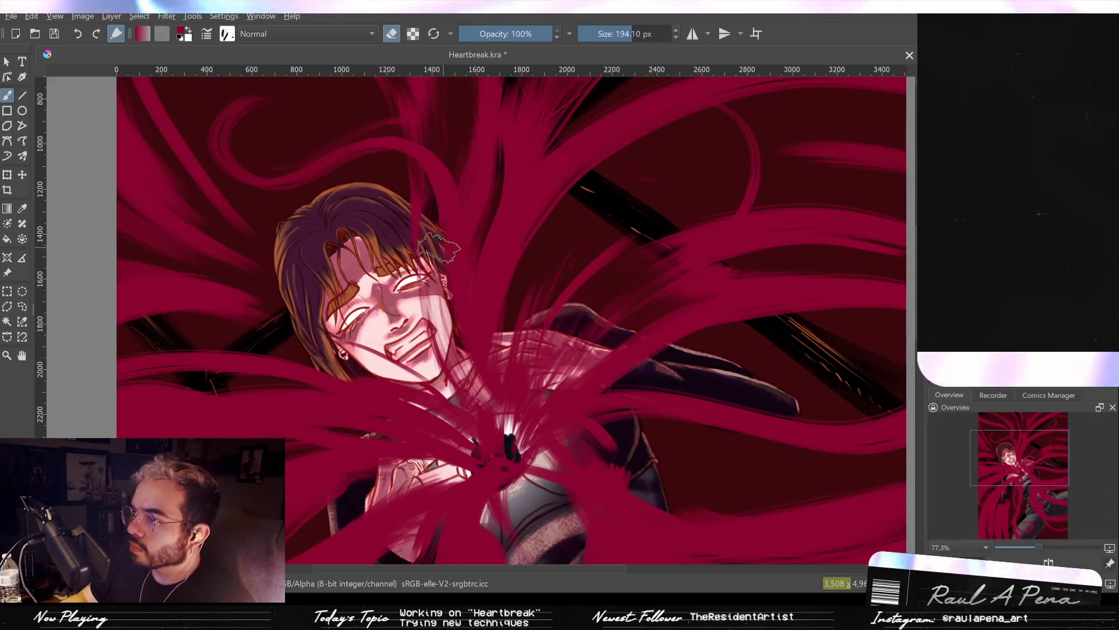
Erase the ribbon strands overlapping the figure's face and the ear side of the hair with the 194.10 px eraser.
shift+drag(410, 318, 443, 274)
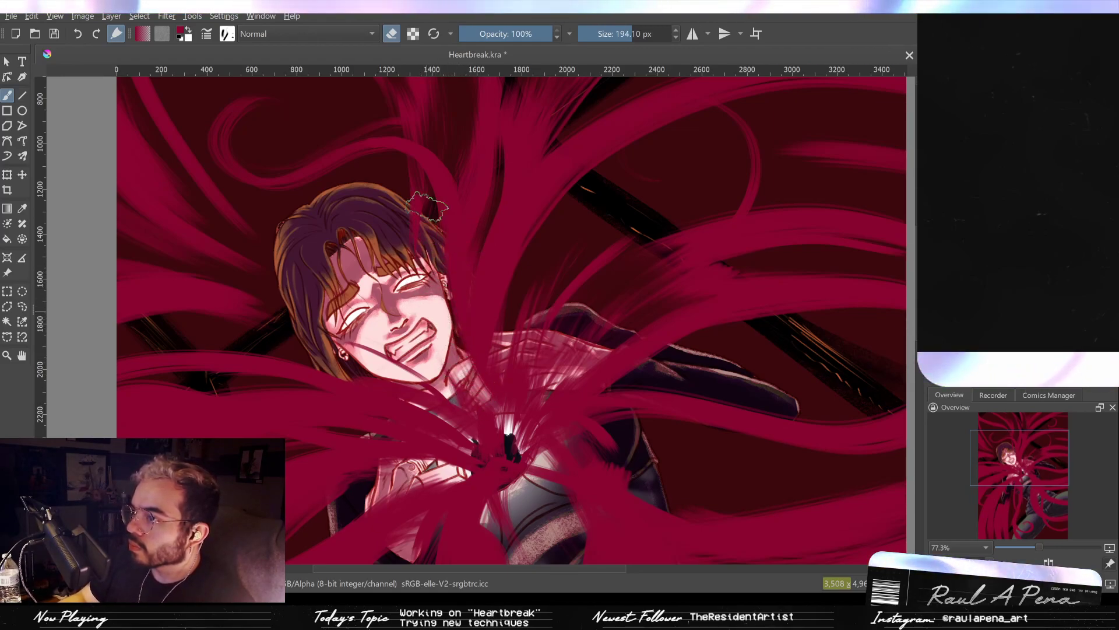
drag(511, 232, 520, 280)
drag(520, 247, 557, 309)
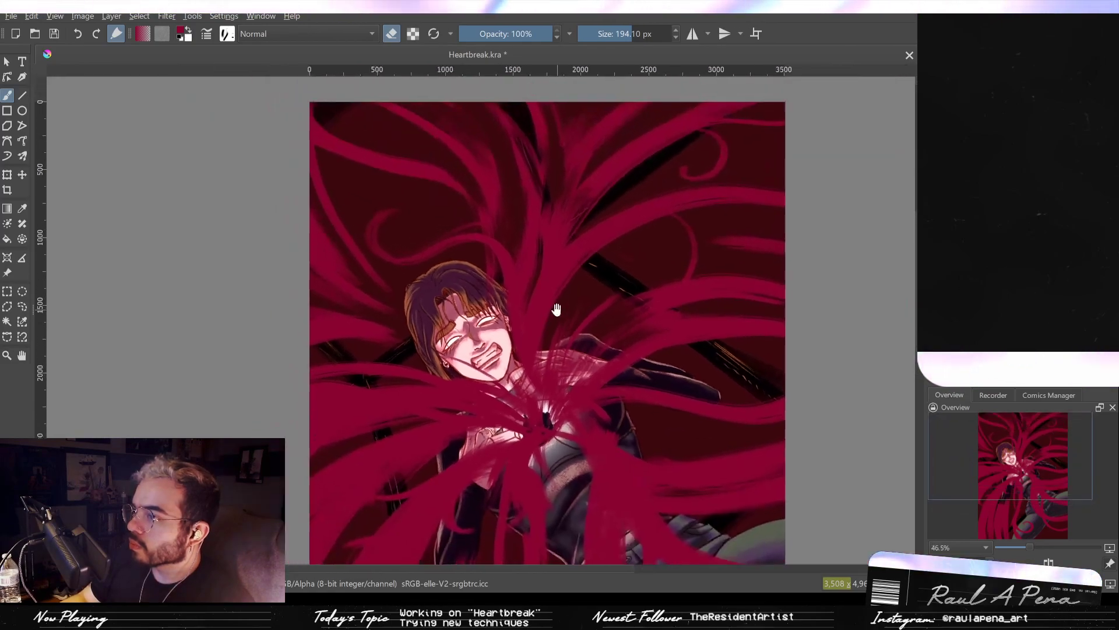
drag(618, 251, 621, 287)
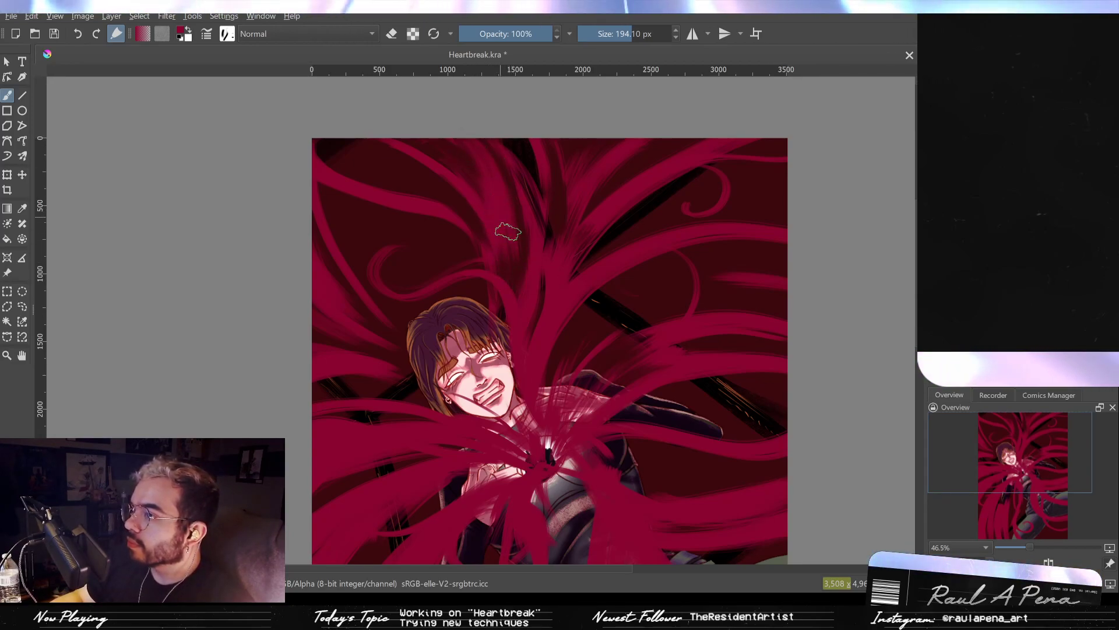
Repaint crimson strands in the central ribbon above the figure's hair with a 142.92 px brush.
shift+drag(467, 213, 446, 214)
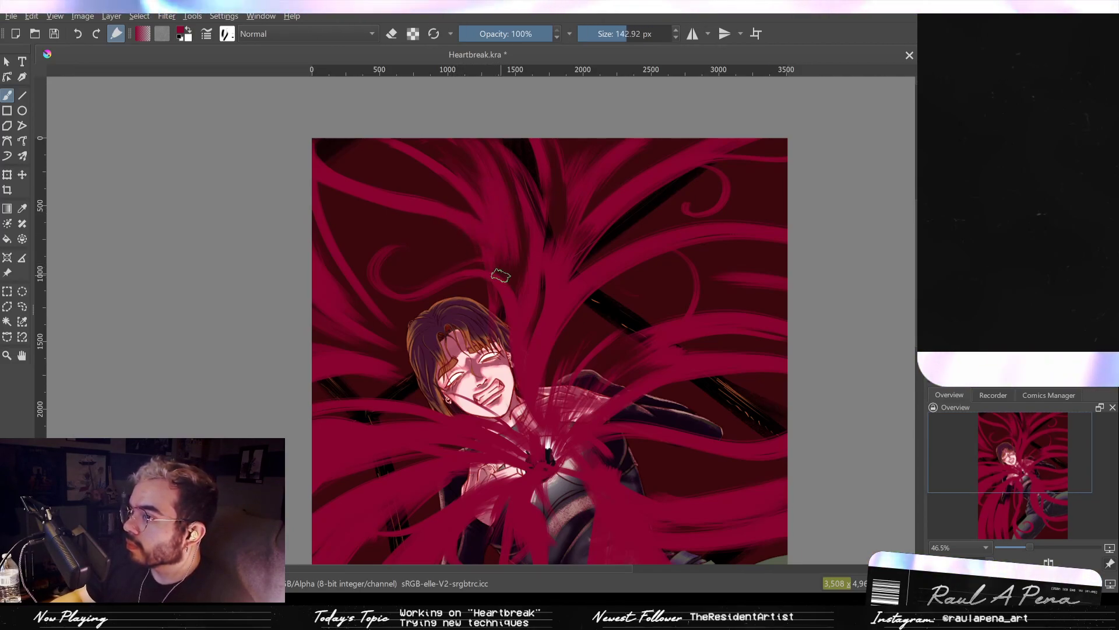
scroll(525, 233, down, 1)
mouse_move(481, 243)
mouse_down()
mouse_move(549, 233)
mouse_move(559, 174)
mouse_up()
Fade the curl's tip above the hair and thin the ribbons along the left canvas edge with a 276.18 px eraser.
click(393, 35)
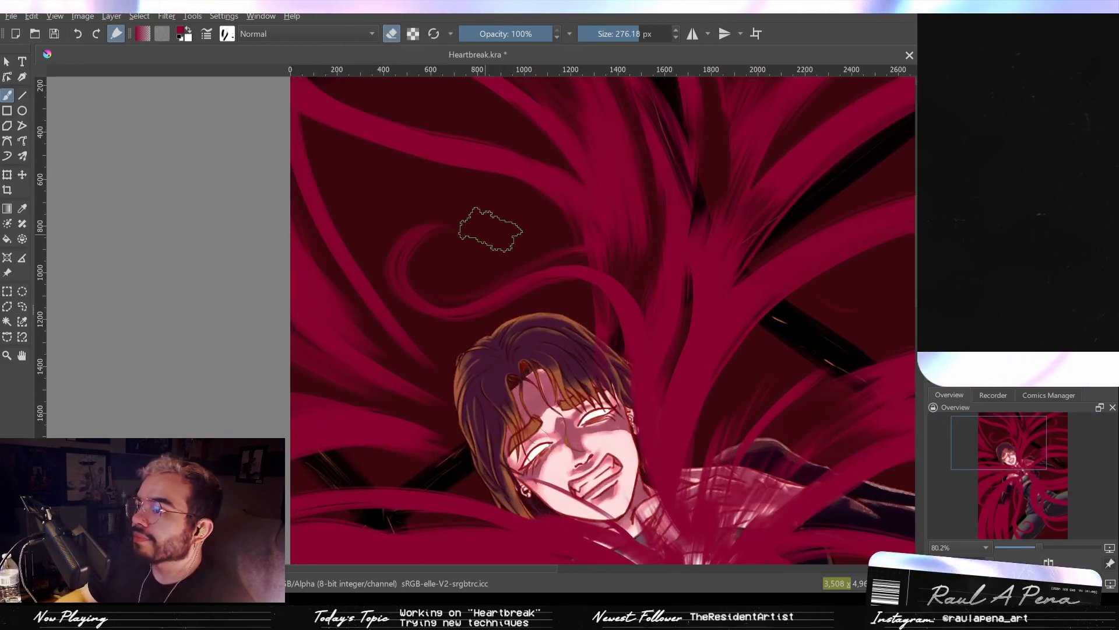
mouse_move(400, 245)
shift+mouse_down()
mouse_move(455, 300)
mouse_move(437, 232)
mouse_move(400, 243)
mouse_move(413, 247)
shift+mouse_up()
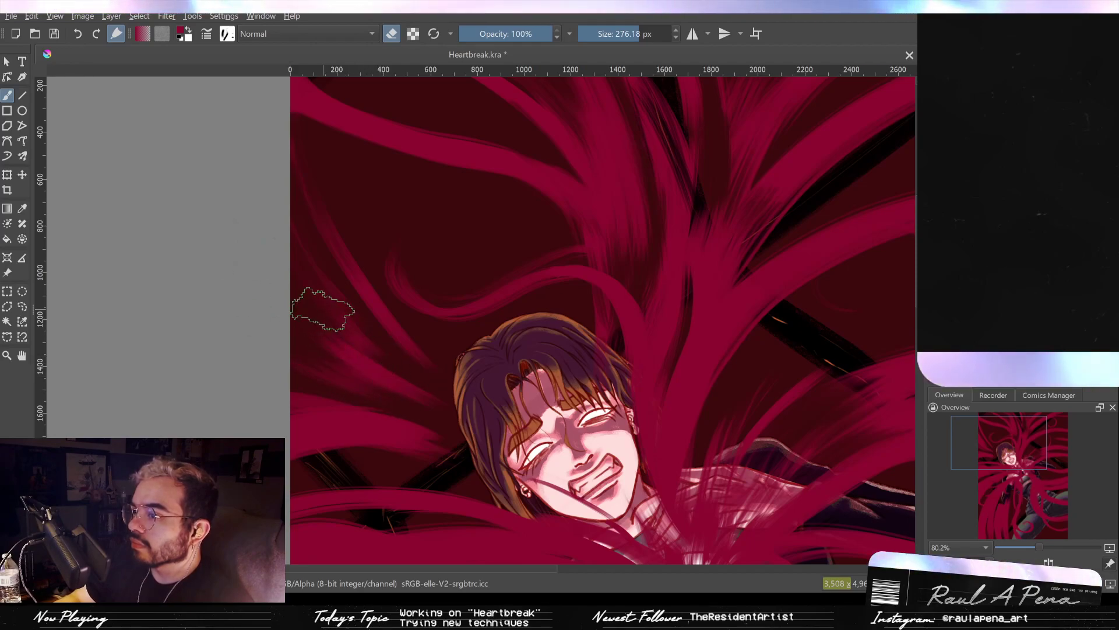
scroll(312, 305, down, 3)
scroll(311, 321, up, 4)
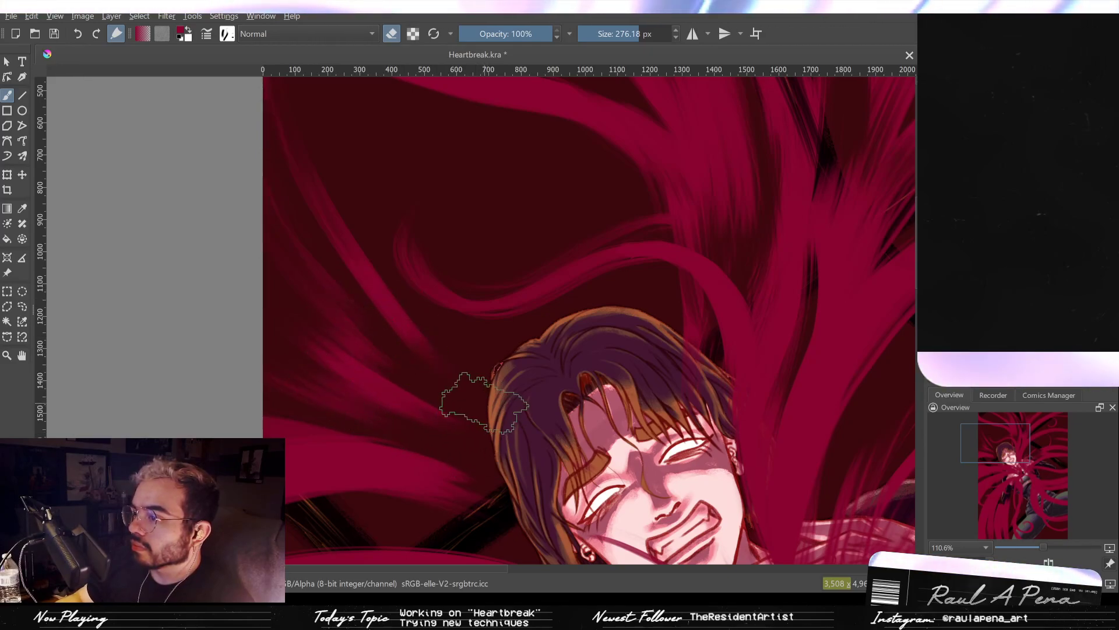
scroll(421, 347, down, 2)
scroll(505, 382, up, 2)
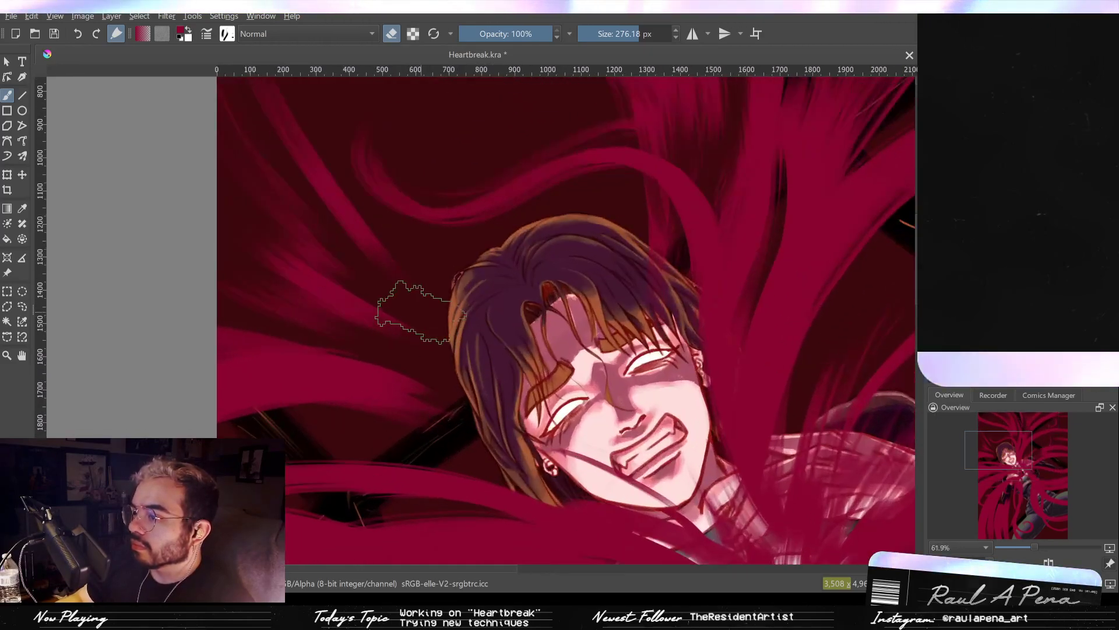
Erase the ribbon ends left of the figure's head into tapered streaks, reducing the eraser to 121.86 px.
mouse_move(428, 402)
mouse_down()
mouse_move(327, 387)
mouse_move(292, 435)
mouse_move(291, 369)
mouse_move(252, 380)
mouse_up()
key(bracketleft)
key(bracketleft)
key(bracketleft)
key(bracketleft)
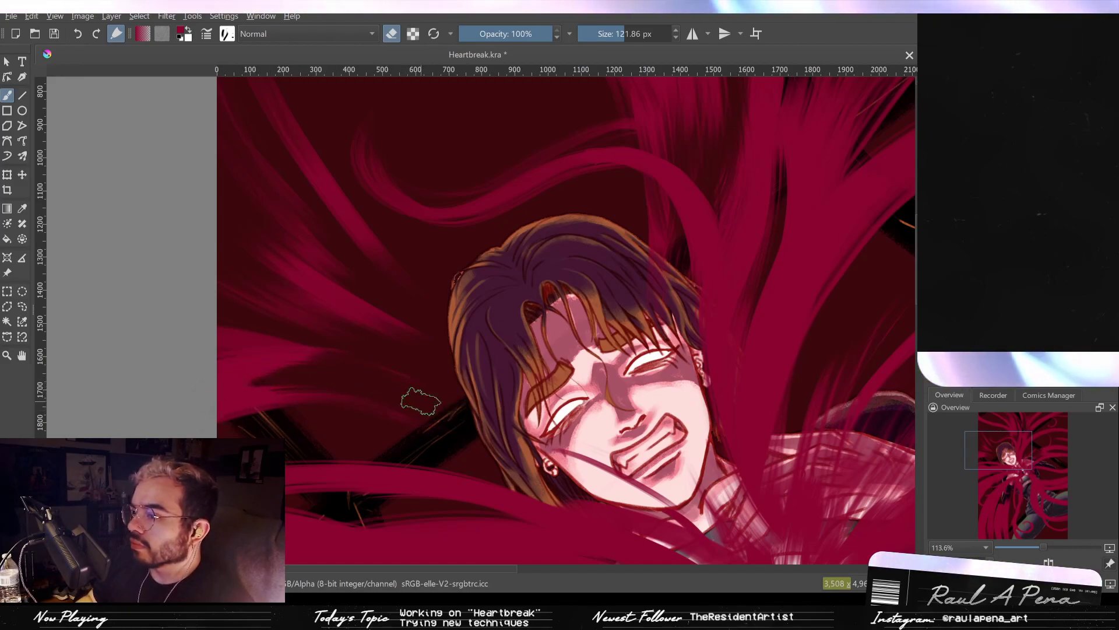
scroll(312, 208, down, 2)
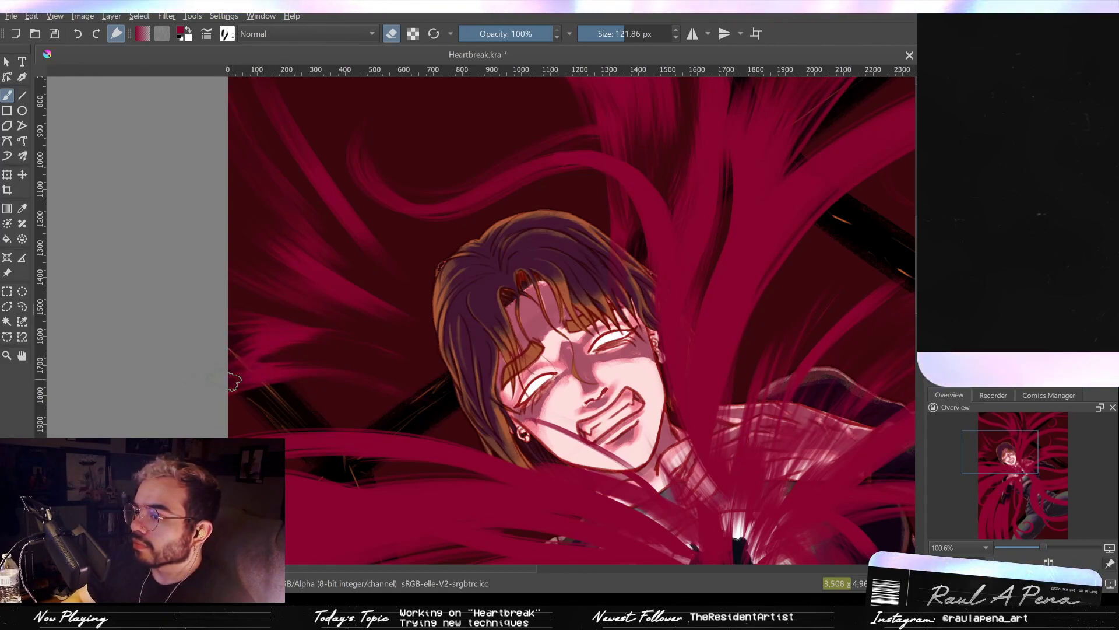
Erase the ribbon's lower edge over the black beams beside the face with a 130.03 px eraser, undoing one stroke.
drag(279, 410, 286, 346)
key(ctrl+z)
key(e)
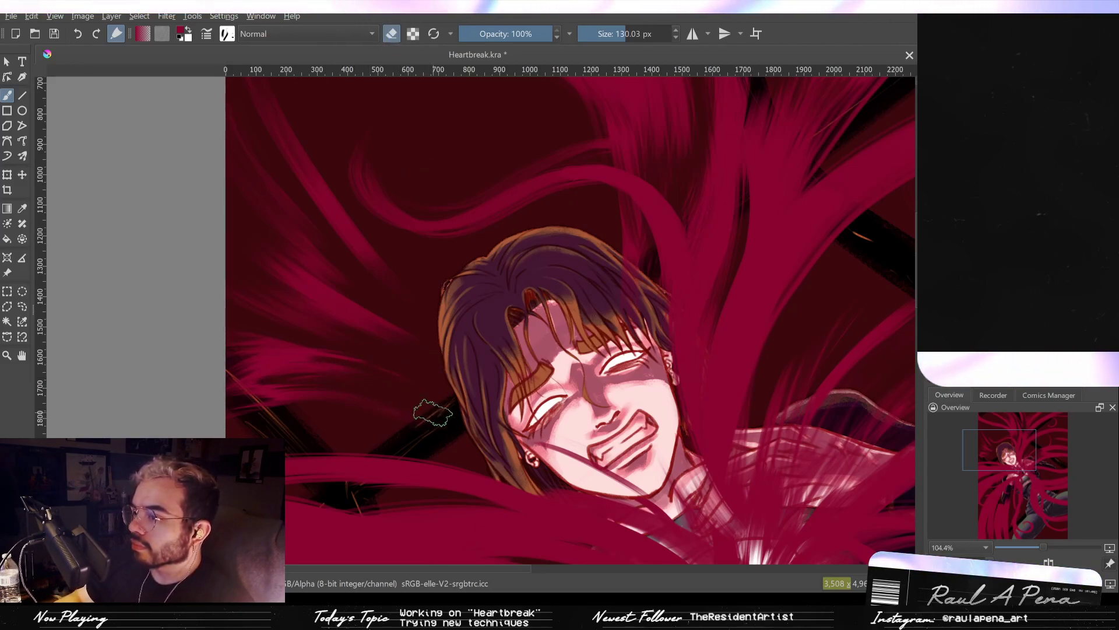
scroll(439, 438, up, 1)
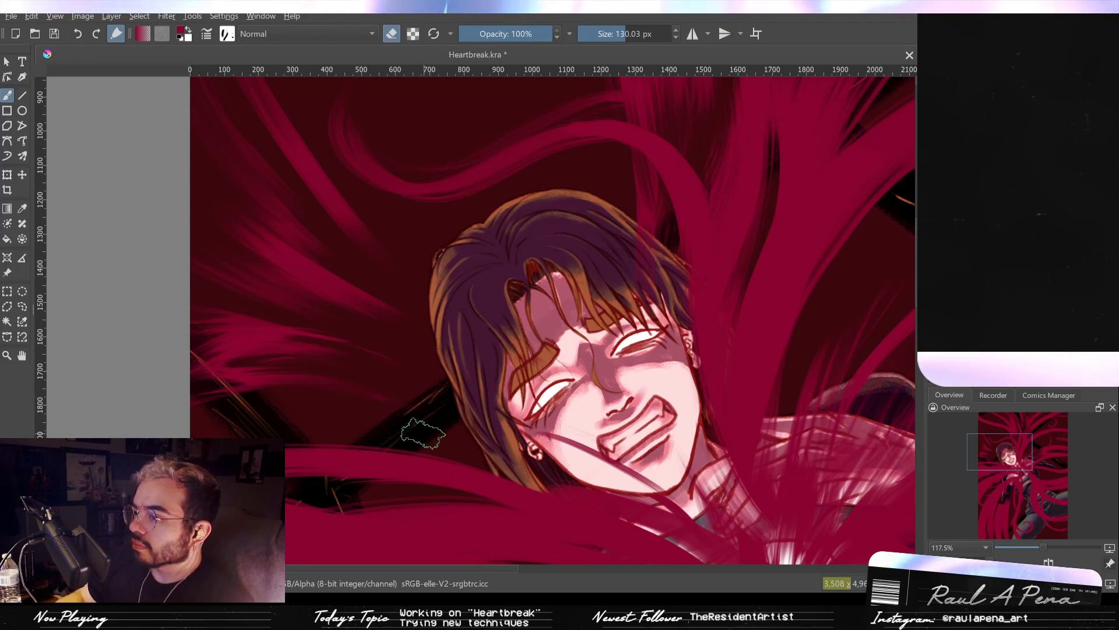
scroll(424, 433, down, 5)
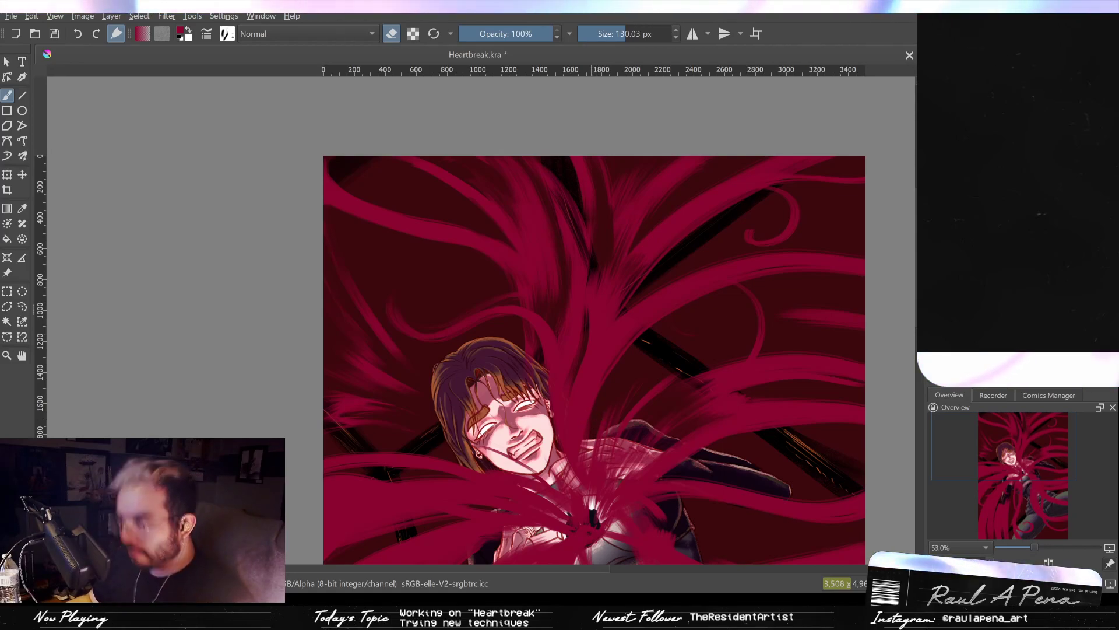
Refine the central ribbon strands beside the figure's face with a 75.80 px eraser and a 59.26 px brush.
mouse_move(498, 309)
mouse_down()
mouse_move(521, 366)
mouse_move(532, 318)
mouse_up()
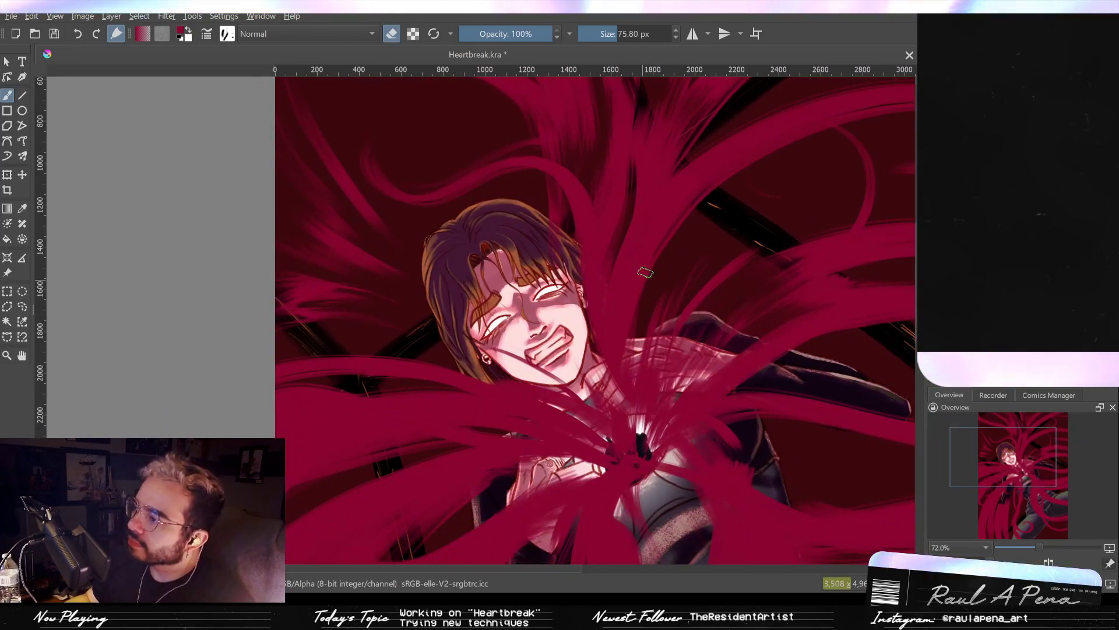
mouse_move(726, 168)
mouse_down()
mouse_move(577, 244)
mouse_move(541, 307)
mouse_up()
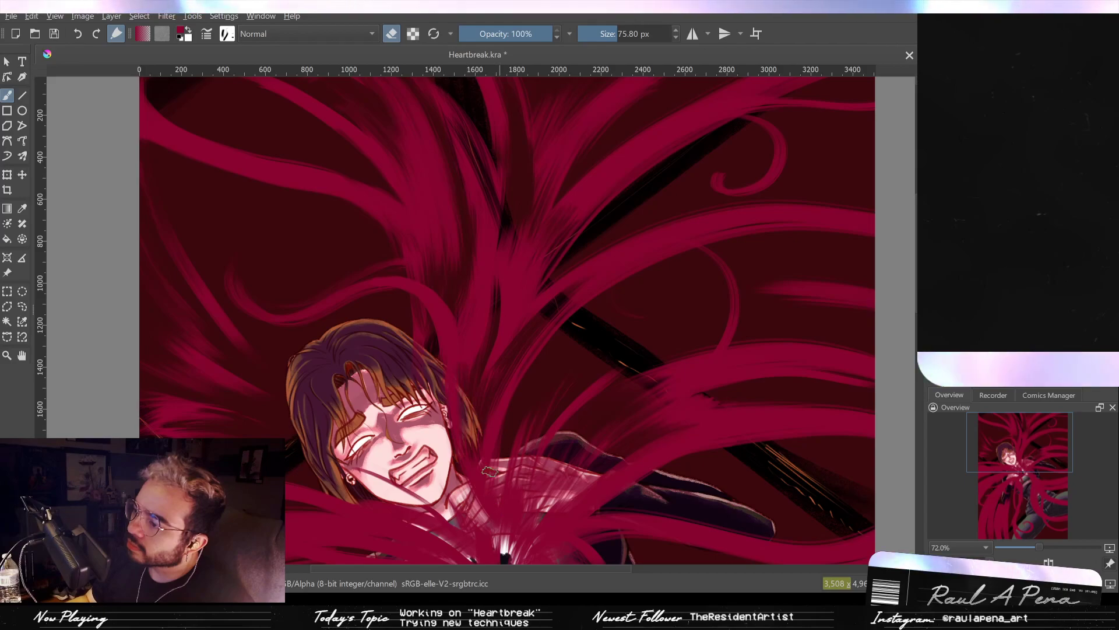
key(e)
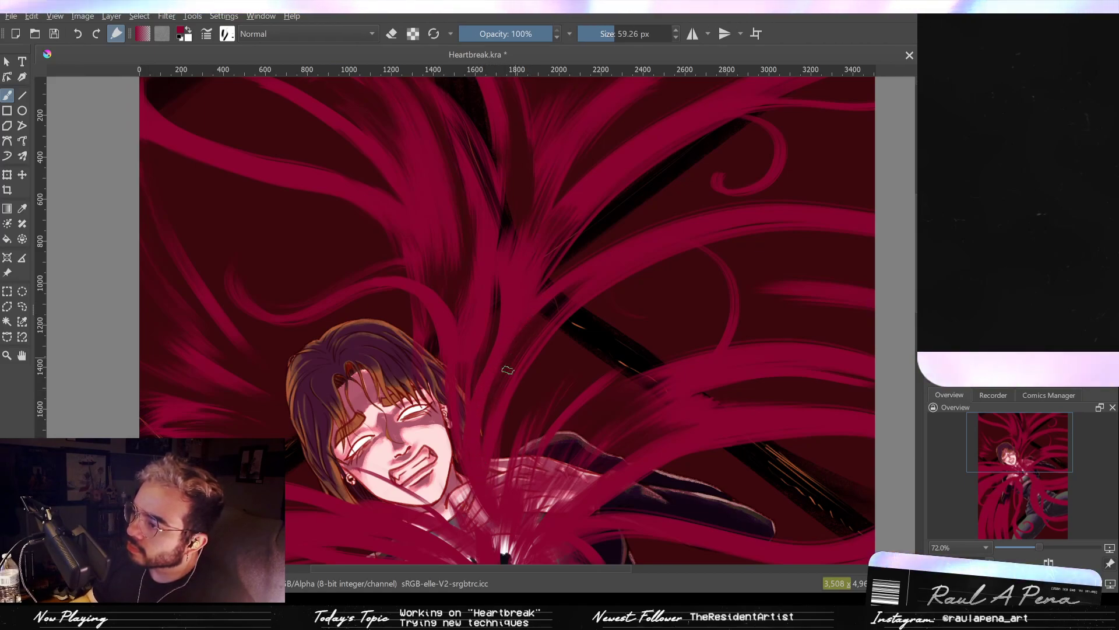
drag(514, 358, 532, 295)
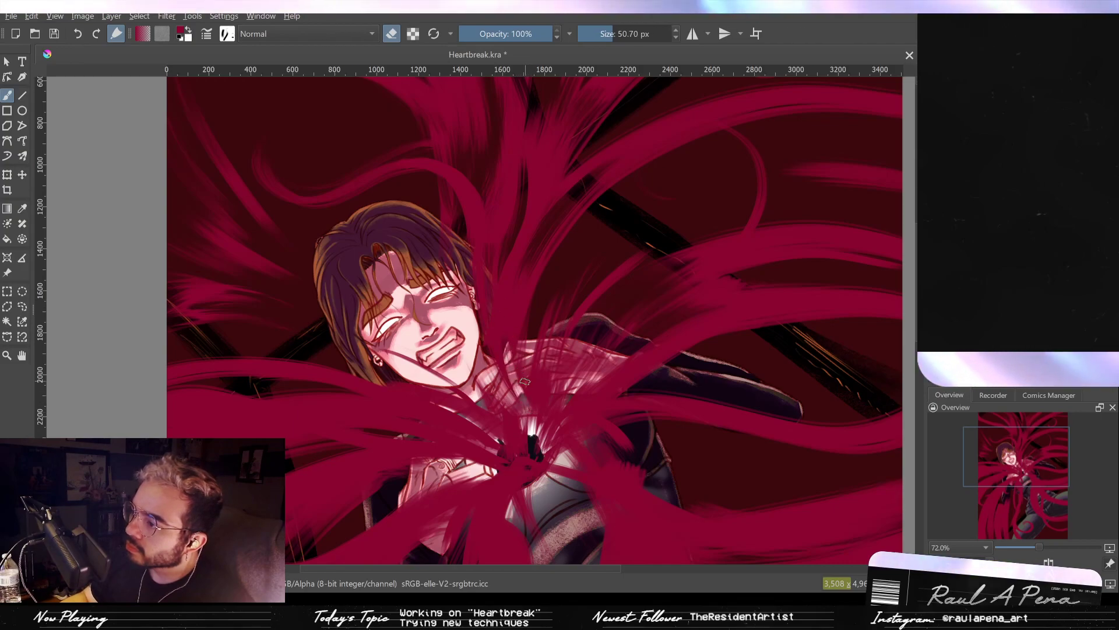
Erase thin gaps in the ribbon strands over the figure's collar and upper chest with a 57.69 px eraser.
key(bracketright)
key(bracketright)
key(bracketright)
key(bracketright)
key(bracketright)
key(bracketright)
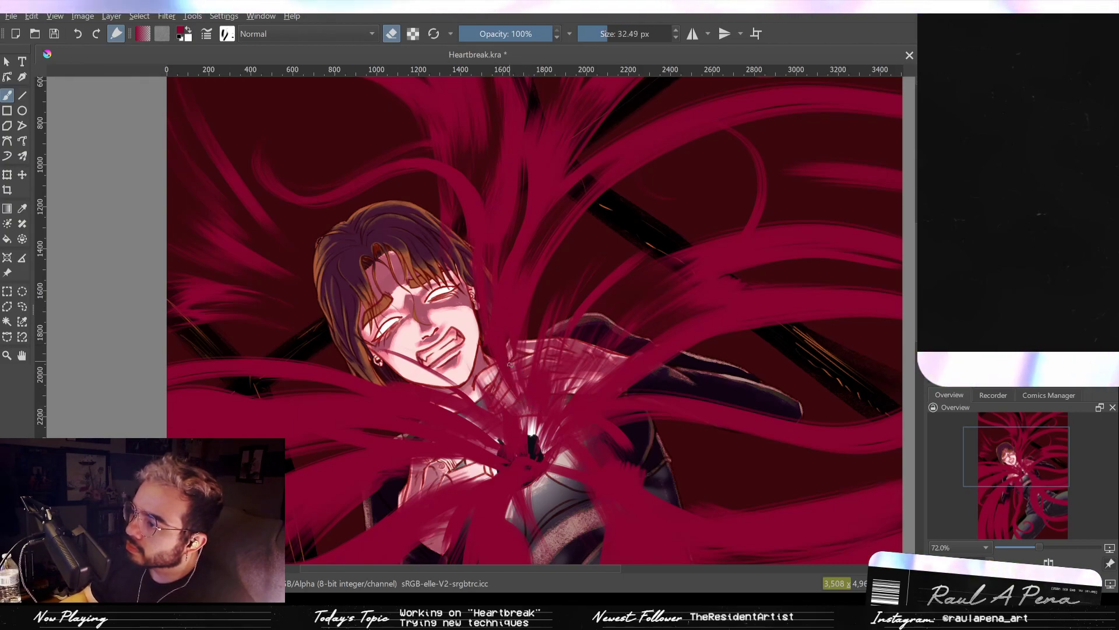
drag(509, 344, 519, 397)
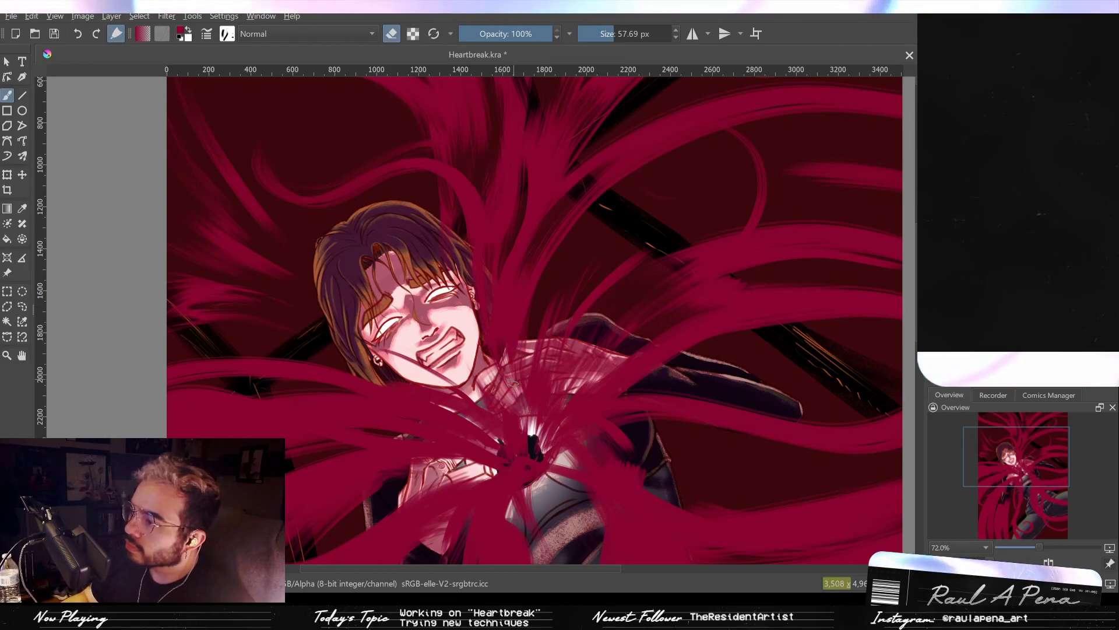
drag(517, 366, 518, 390)
drag(518, 390, 522, 342)
drag(523, 341, 523, 332)
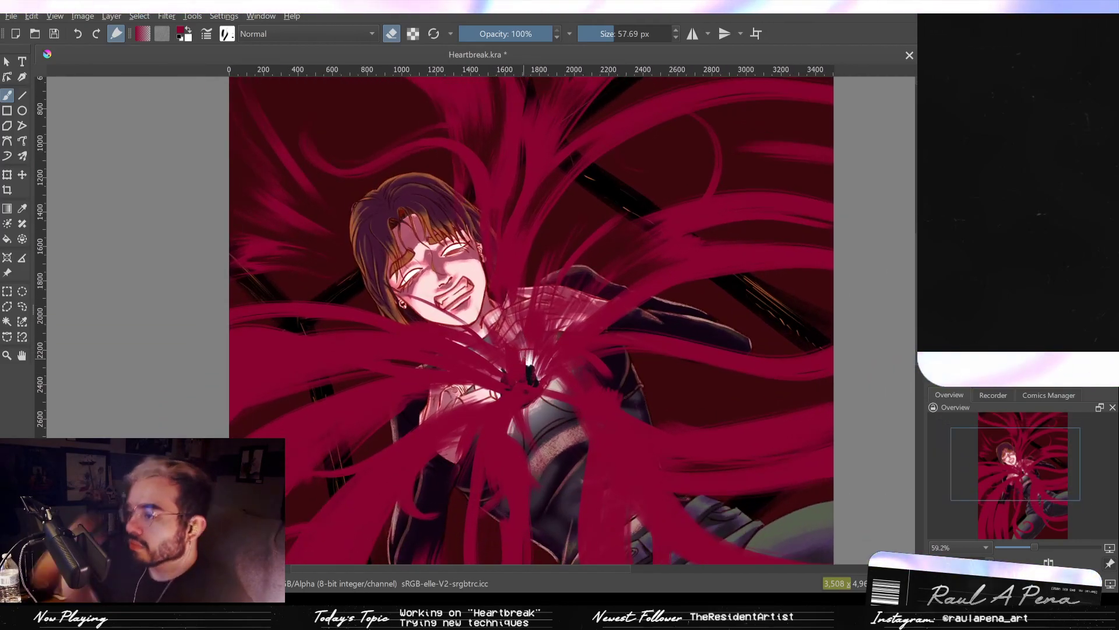
Erase the underside of the long ribbon arching toward the right canvas edge with a 149.32 px eraser, undoing one stroke.
mouse_move(666, 353)
mouse_down()
mouse_move(650, 507)
mouse_move(680, 293)
mouse_up()
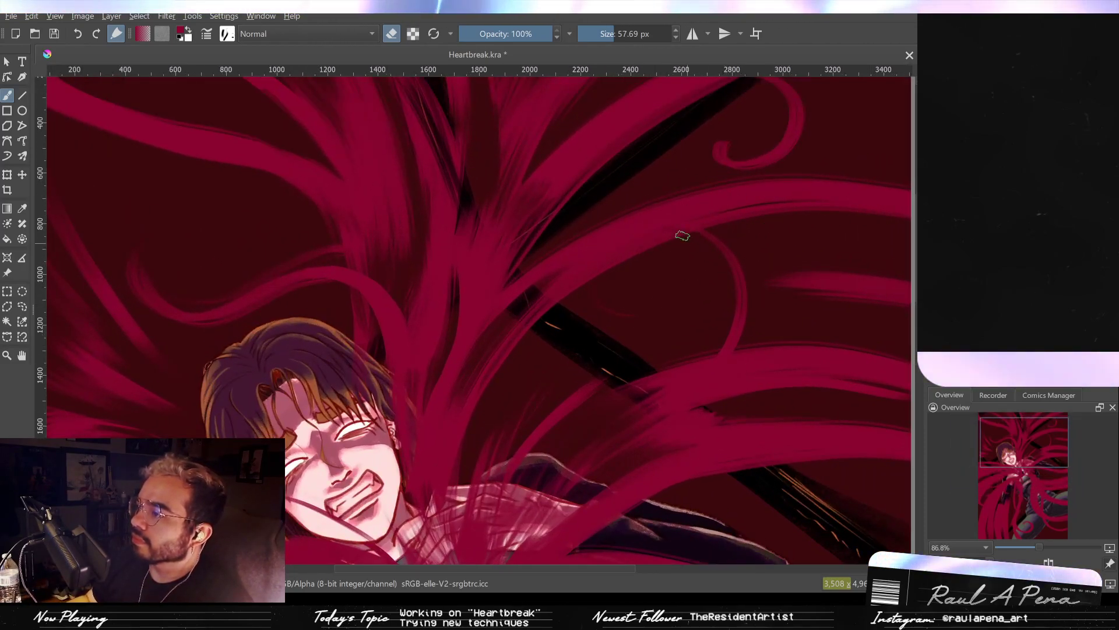
drag(688, 237, 644, 226)
drag(666, 246, 688, 246)
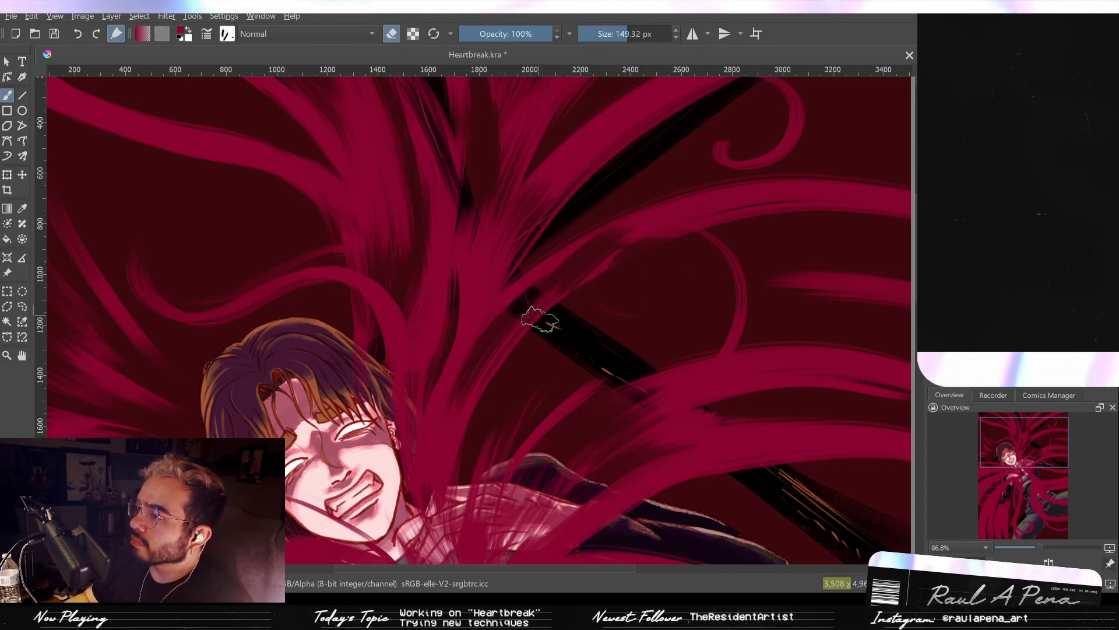
key(ctrl+z)
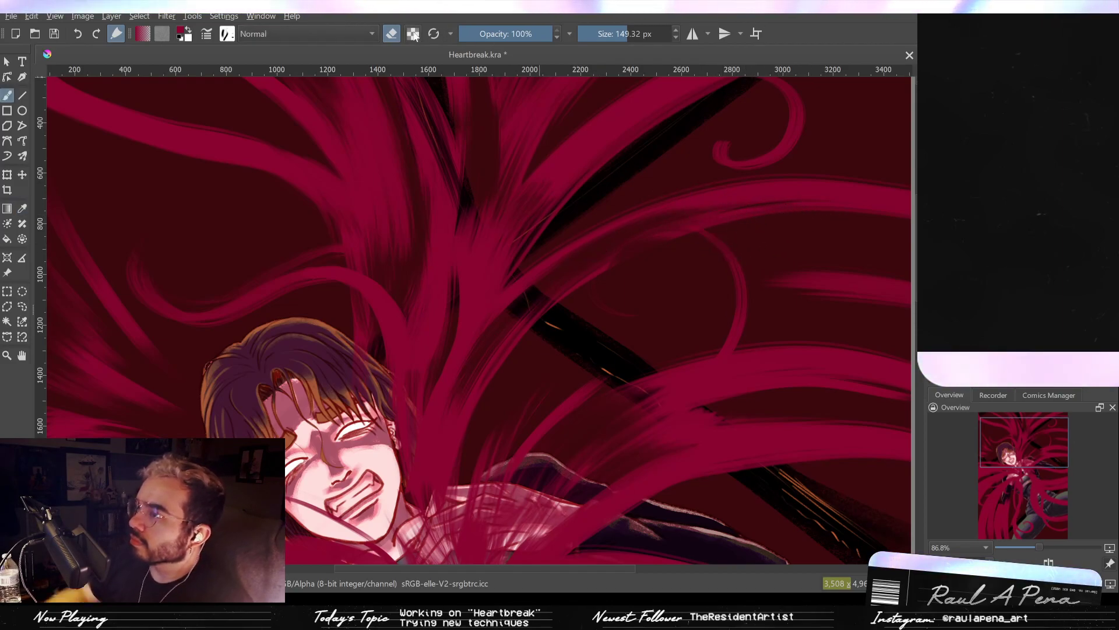
Extend the thin curl beneath the arching ribbon into an open loop with a 37.91 px brush.
drag(661, 256, 597, 260)
mouse_move(707, 235)
mouse_down()
mouse_move(634, 224)
mouse_move(707, 232)
mouse_move(607, 233)
mouse_move(685, 235)
mouse_up()
click(392, 35)
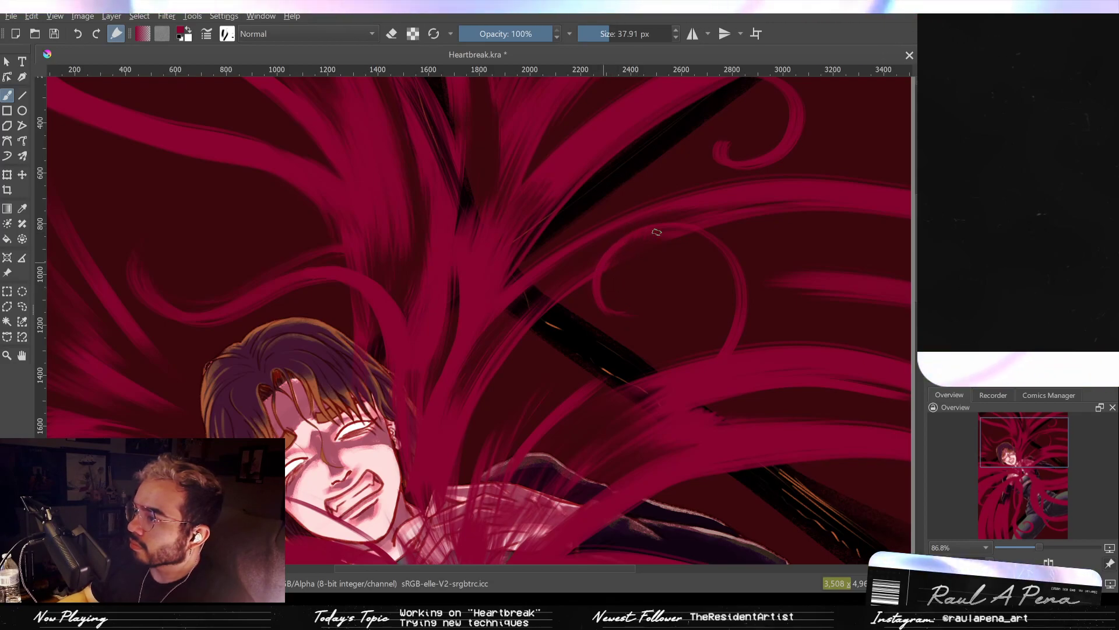
mouse_move(693, 320)
mouse_down()
mouse_move(723, 250)
mouse_move(686, 230)
mouse_up()
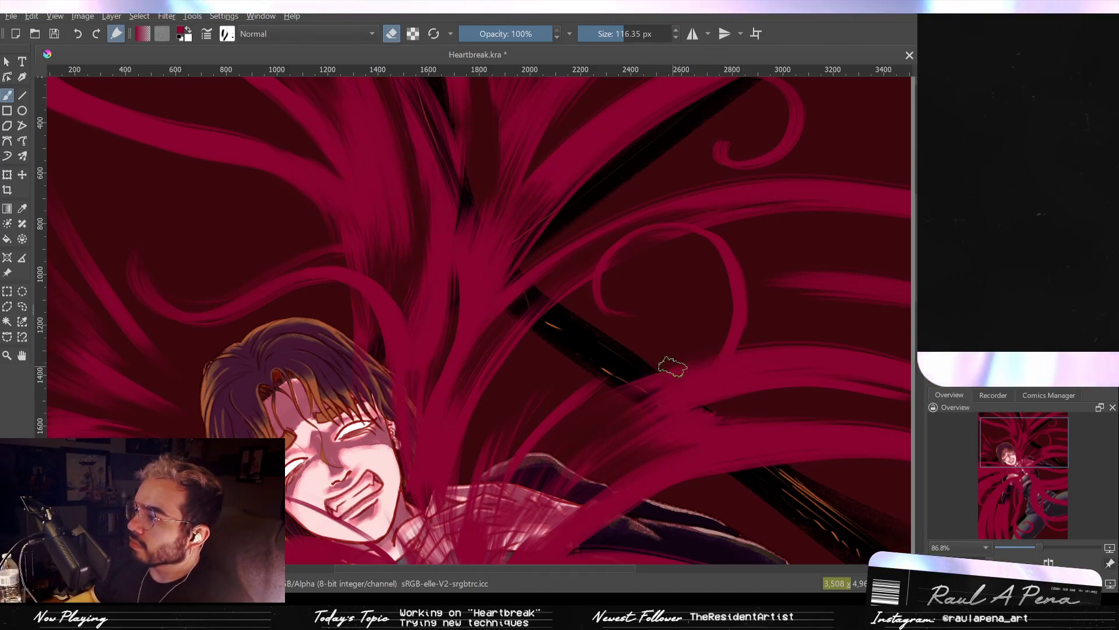
Fade the ends of the ribbons below the looped curl toward the right canvas edge with a 340.65 px eraser.
drag(738, 360, 578, 363)
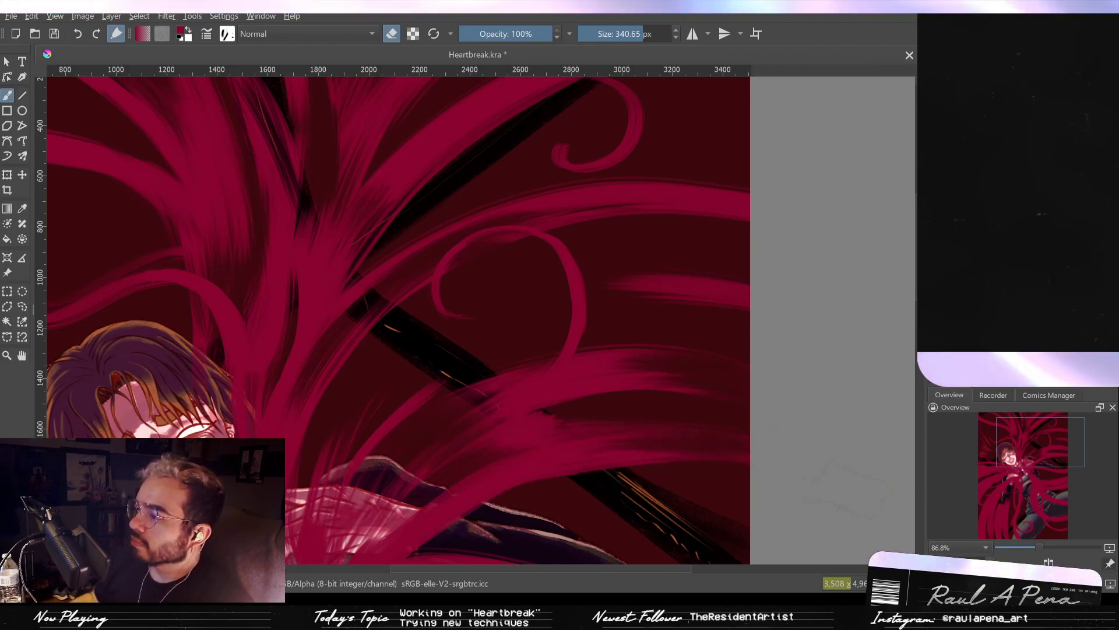
scroll(426, 524, down, 5)
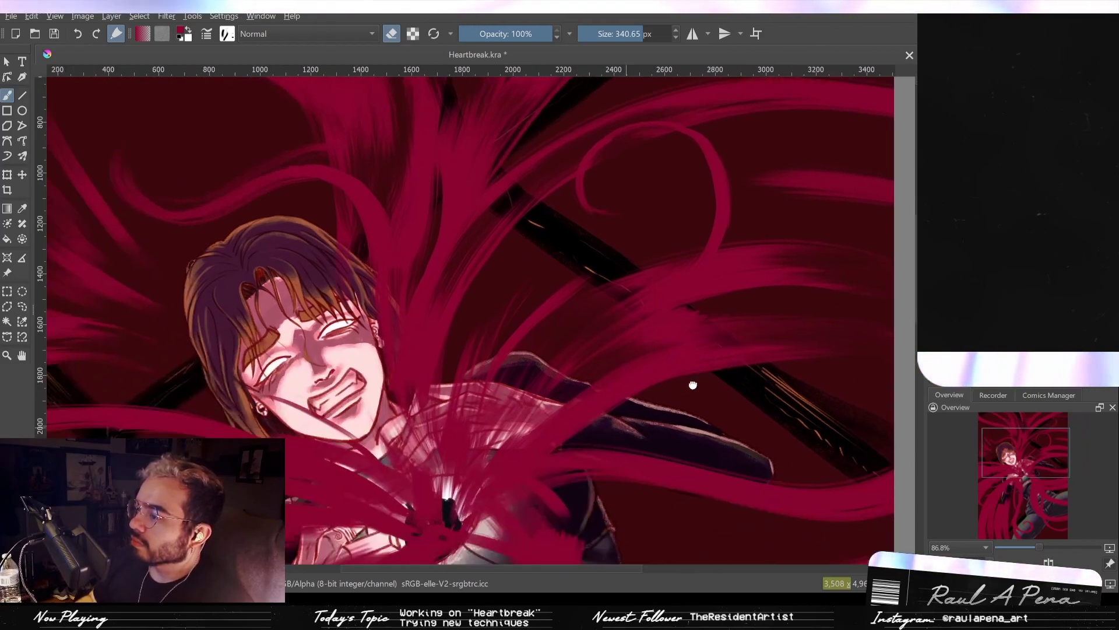
scroll(697, 410, up, 3)
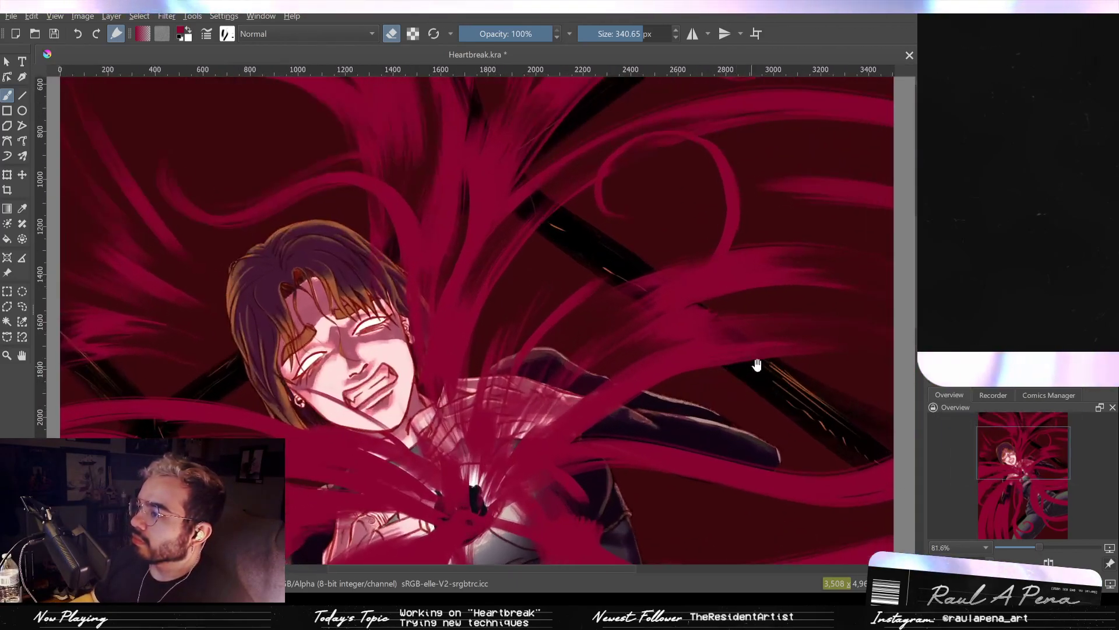
Taper the small upper-right curl and the tip of the ribbon above it with a 228.25 px eraser.
drag(412, 181, 449, 225)
drag(449, 225, 646, 186)
mouse_move(646, 185)
mouse_down()
mouse_move(600, 342)
mouse_move(618, 210)
mouse_up()
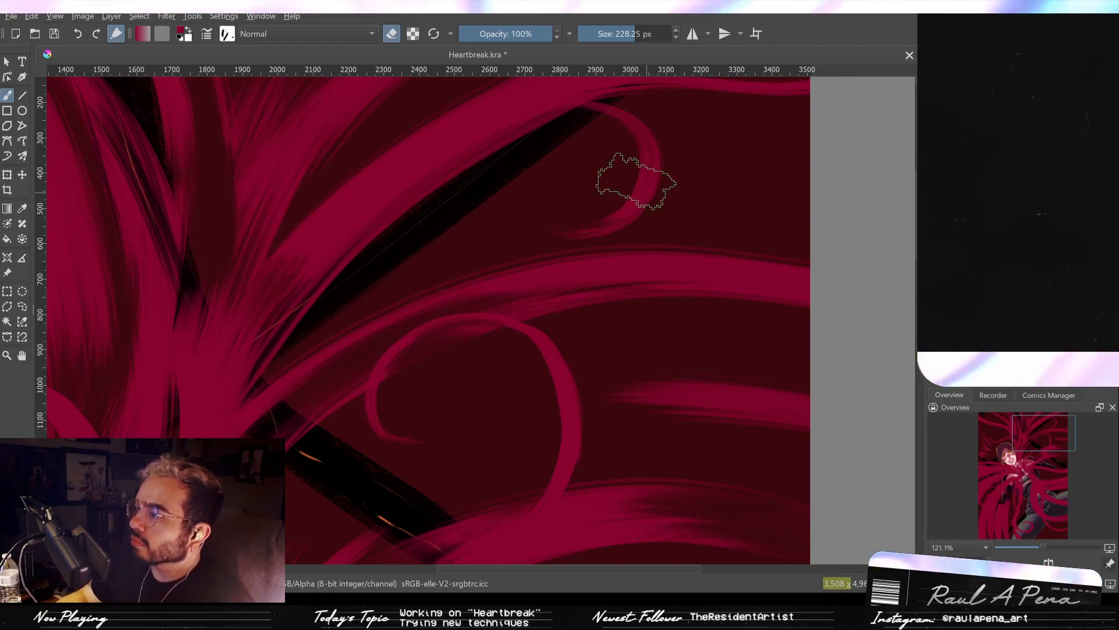
mouse_move(706, 175)
mouse_down()
mouse_move(700, 262)
mouse_move(676, 252)
mouse_move(708, 225)
mouse_up()
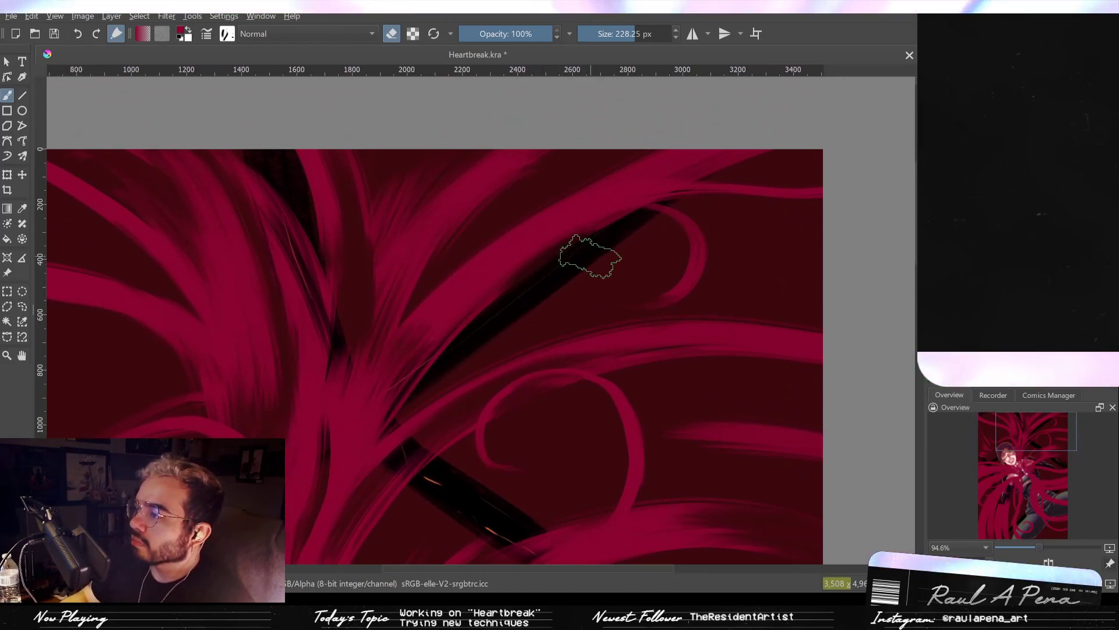
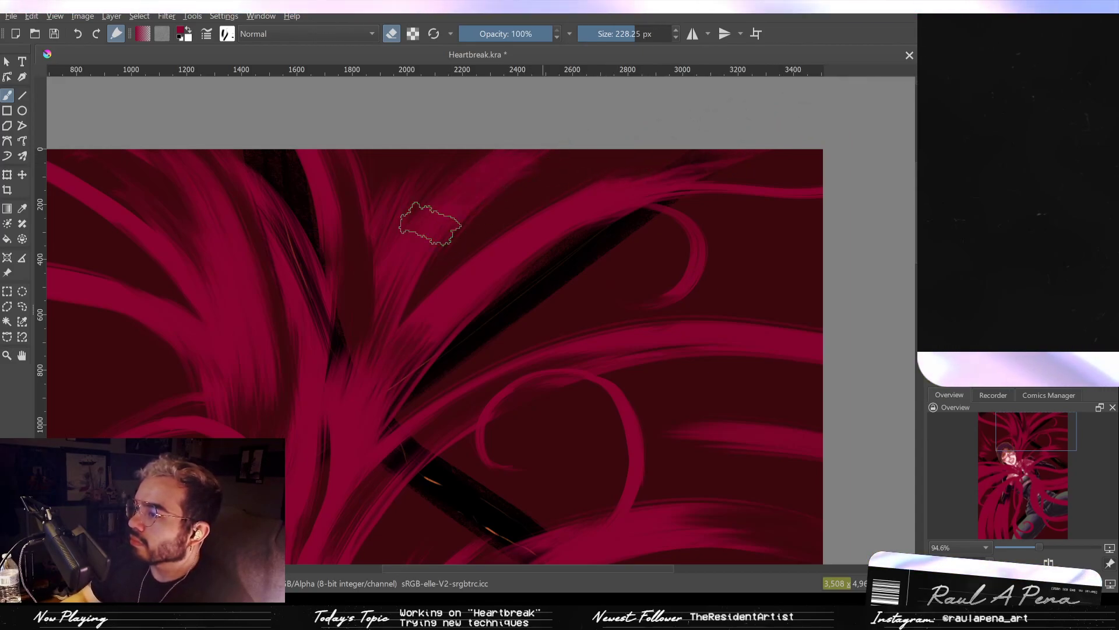
Thin the upper-left ribbon with a 223.63 px eraser and repaint its junction with the central ribbon using a 79.74 px brush.
scroll(482, 230, down, 5)
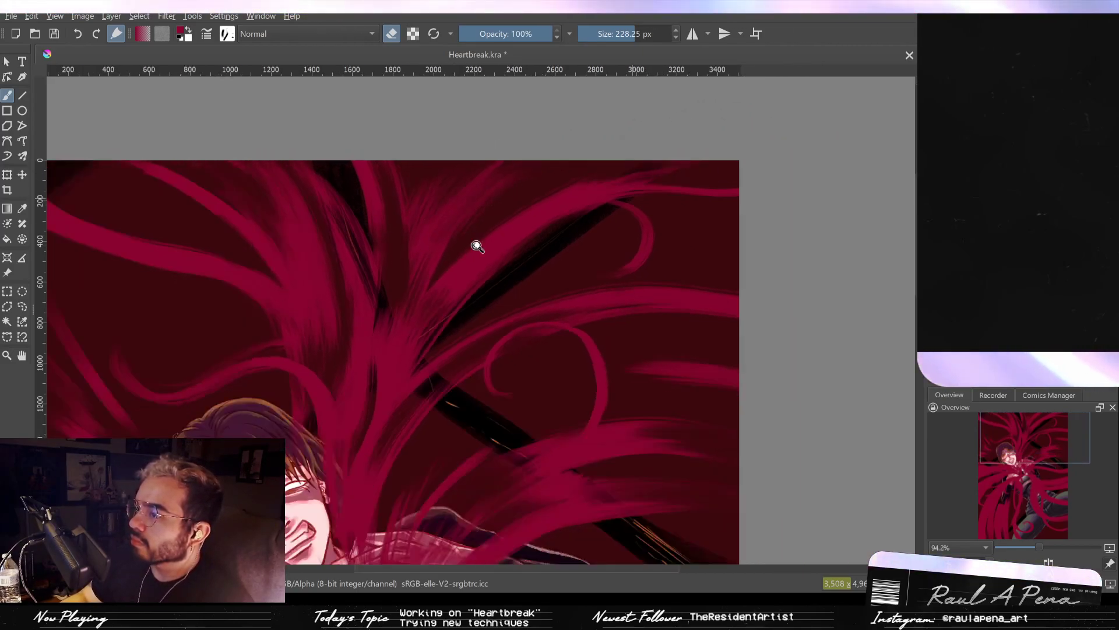
scroll(517, 243, up, 3)
scroll(494, 215, down, 1)
scroll(487, 220, up, 4)
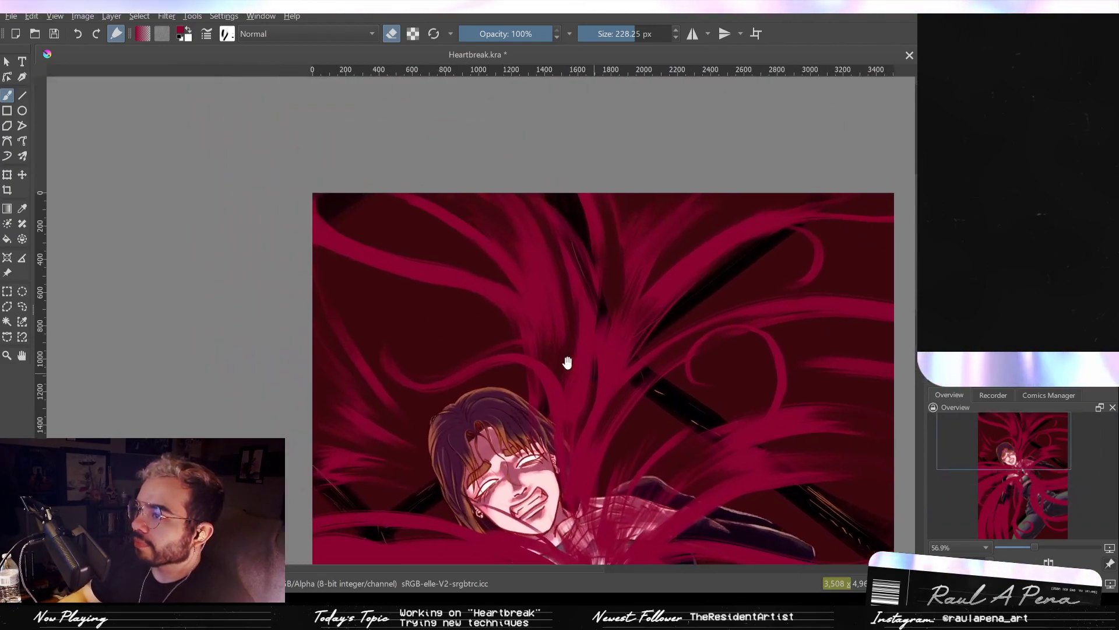
mouse_move(446, 256)
shift+mouse_down()
mouse_move(377, 264)
mouse_move(452, 277)
mouse_move(465, 303)
mouse_move(537, 320)
shift+mouse_up()
mouse_move(481, 285)
mouse_down()
mouse_move(565, 337)
mouse_move(483, 269)
mouse_move(517, 312)
mouse_move(562, 335)
mouse_up()
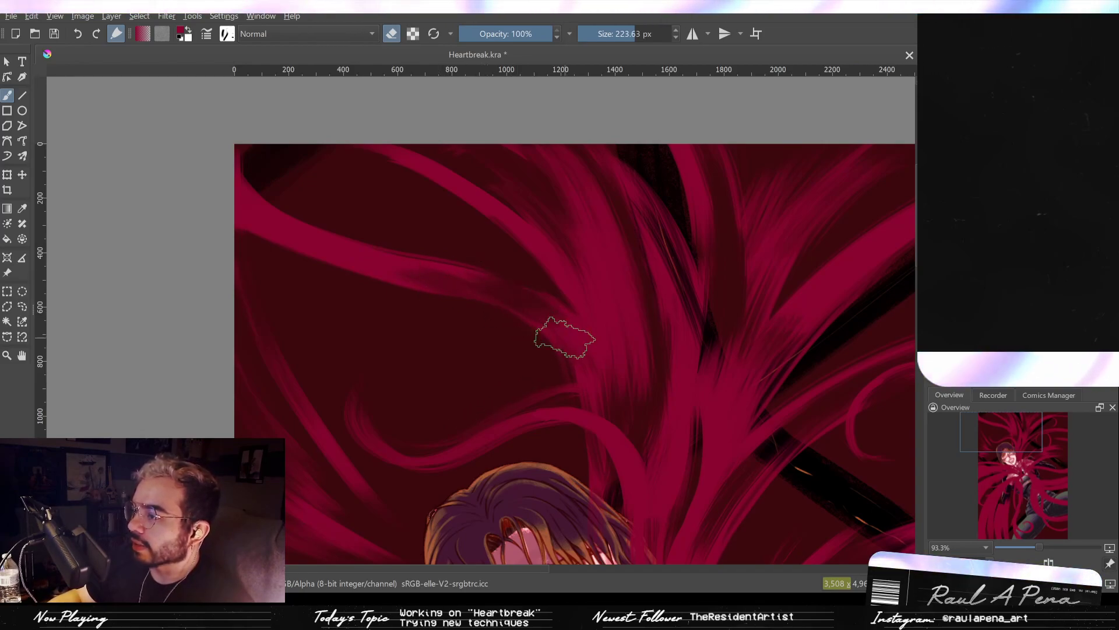
mouse_move(442, 277)
mouse_down()
mouse_move(523, 299)
mouse_move(541, 316)
mouse_up()
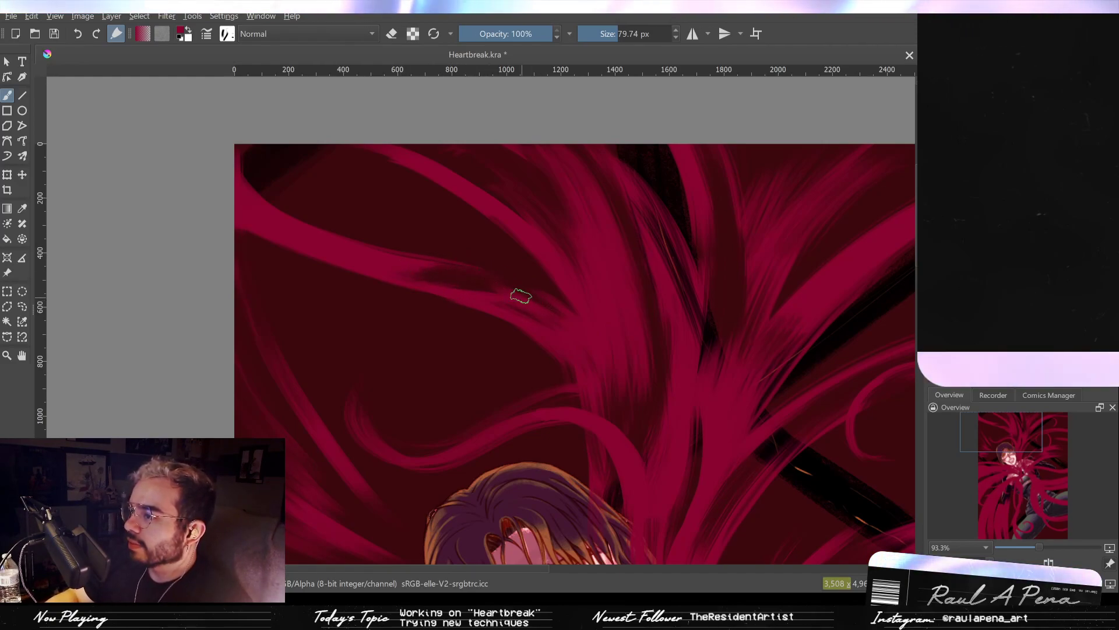
scroll(525, 295, down, 2)
scroll(548, 330, down, 2)
scroll(530, 233, down, 2)
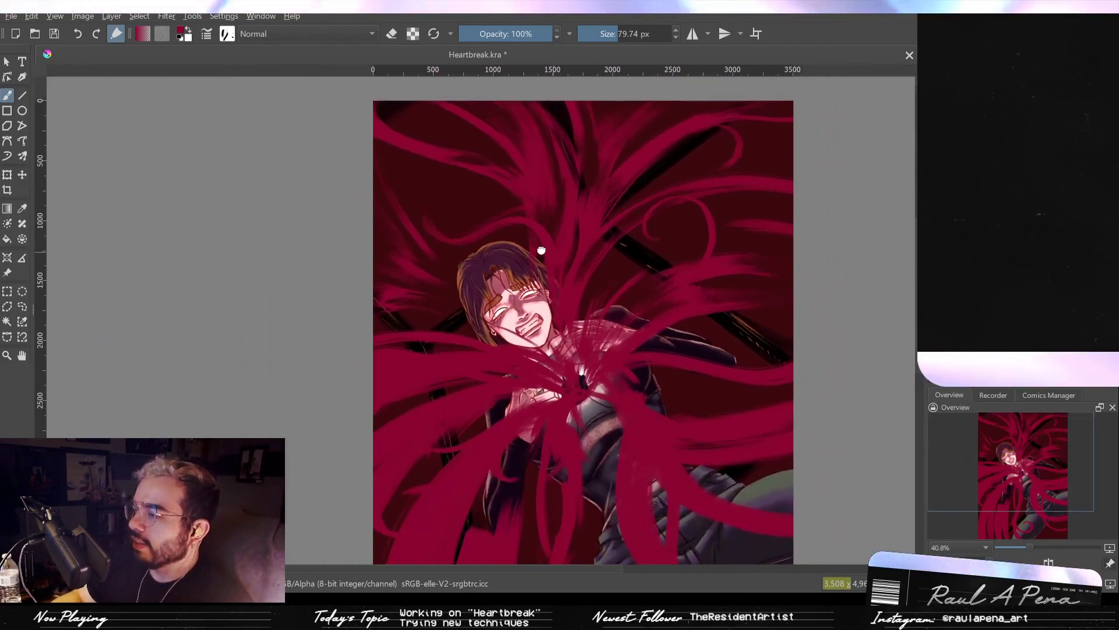
scroll(533, 280, up, 5)
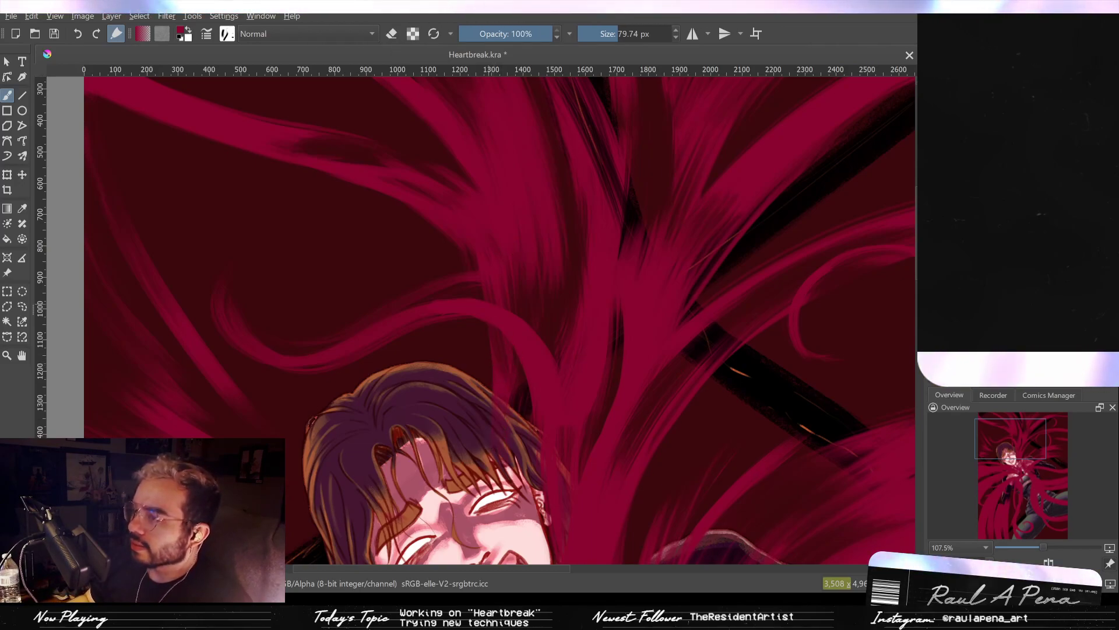
key(e)
mouse_move(500, 370)
mouse_down()
mouse_move(496, 392)
mouse_move(539, 384)
mouse_up()
key(ctrl+z)
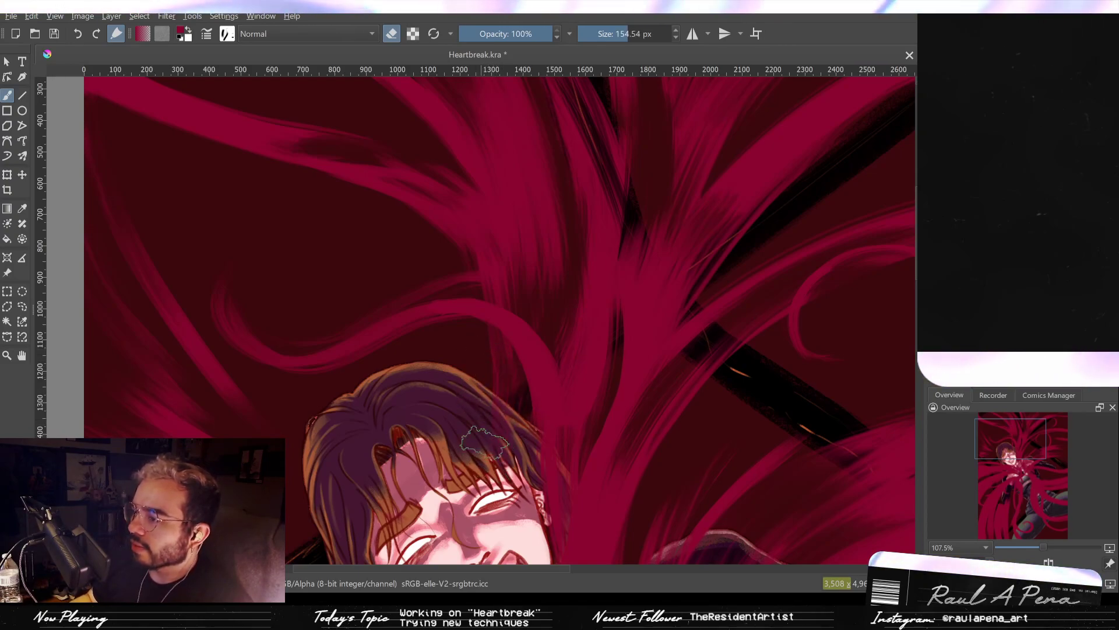
Erase the upper-left ribbon's outer end back from the canvas edge into a tapered tip with a 376.77 px eraser.
scroll(482, 449, down, 5)
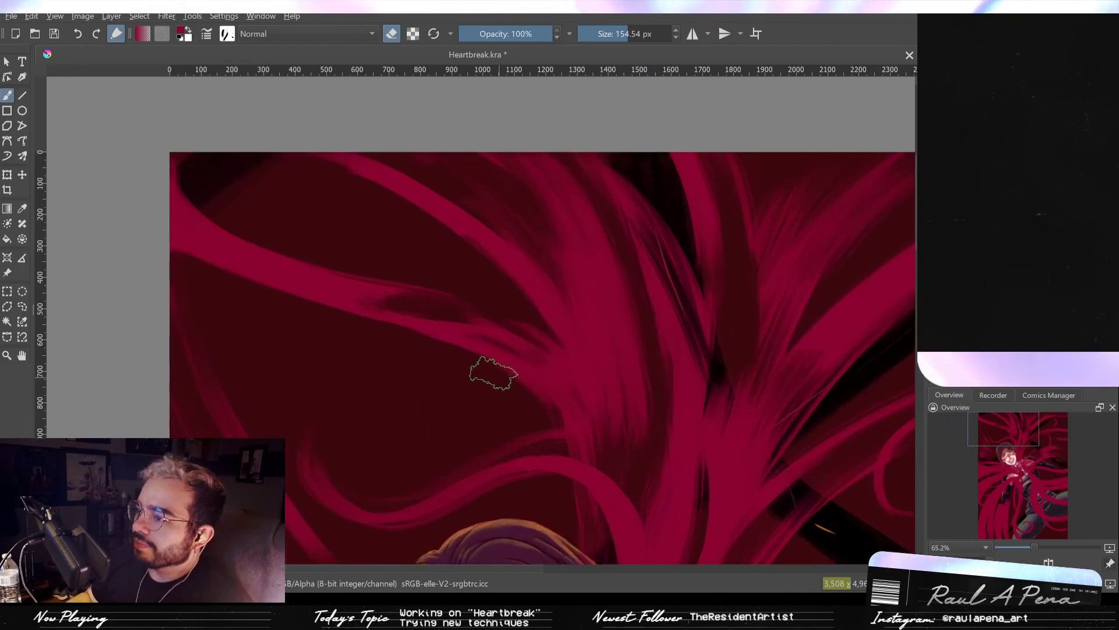
scroll(494, 373, up, 5)
mouse_move(300, 280)
shift+mouse_down()
mouse_move(338, 312)
mouse_move(460, 319)
shift+mouse_up()
mouse_move(337, 285)
mouse_down()
mouse_move(380, 333)
mouse_move(447, 333)
mouse_move(404, 275)
mouse_move(284, 266)
mouse_up()
drag(247, 218, 318, 309)
drag(268, 247, 389, 313)
drag(306, 253, 343, 312)
mouse_move(246, 217)
mouse_down()
mouse_move(373, 321)
mouse_move(262, 224)
mouse_move(350, 313)
mouse_up()
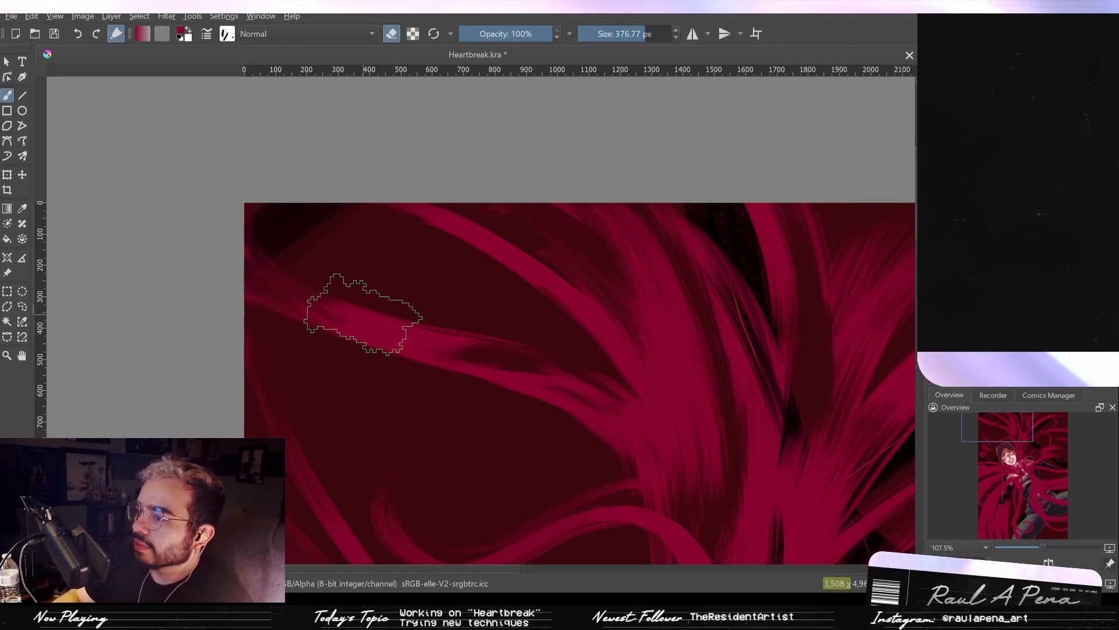
drag(247, 219, 327, 309)
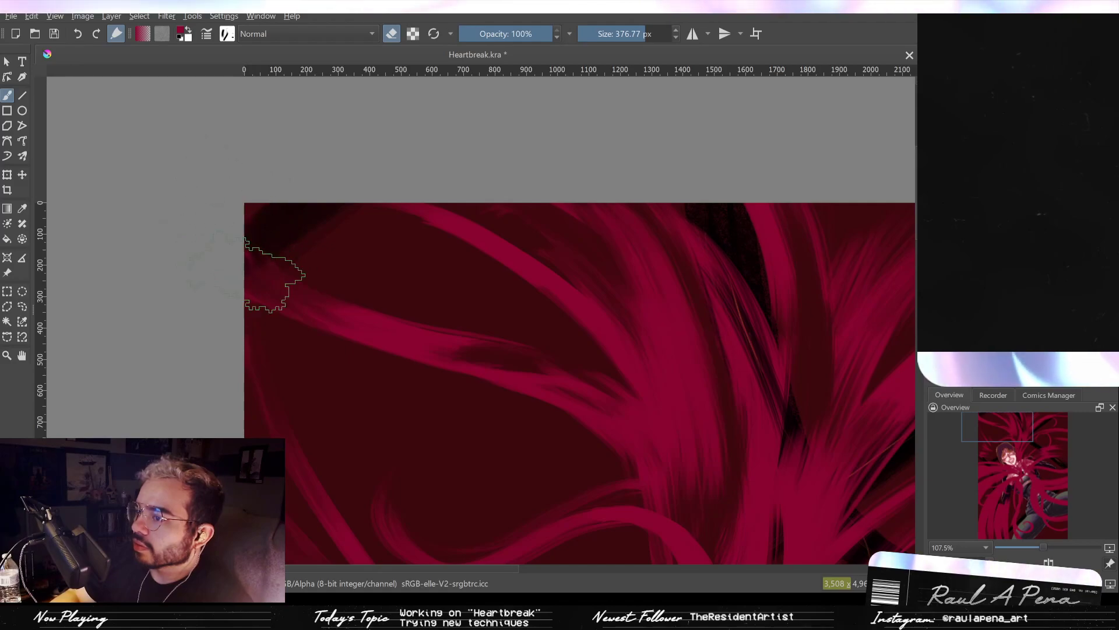
drag(239, 262, 310, 309)
mouse_move(230, 236)
mouse_down()
mouse_move(271, 306)
mouse_move(292, 302)
mouse_move(269, 297)
mouse_move(349, 347)
mouse_move(298, 332)
mouse_move(432, 388)
mouse_move(285, 323)
mouse_move(416, 381)
mouse_move(381, 365)
mouse_up()
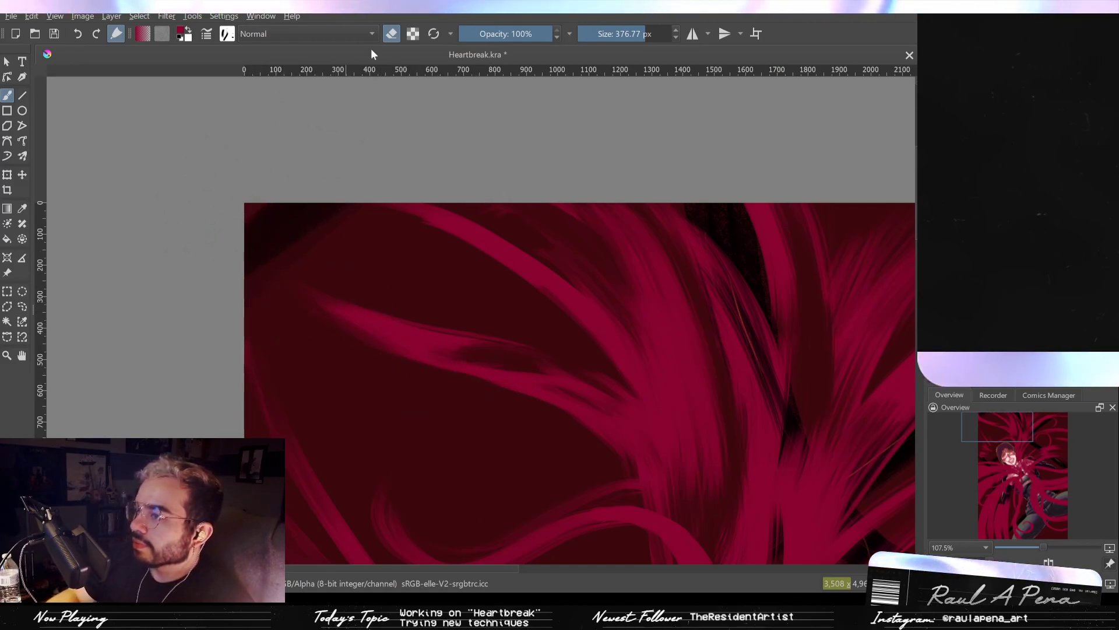
Paint thin crimson strands from the canvas edge along and below the tapered upper-left ribbon, starting with an 82.69 px brush.
click(391, 33)
key(bracketleft)
key(bracketleft)
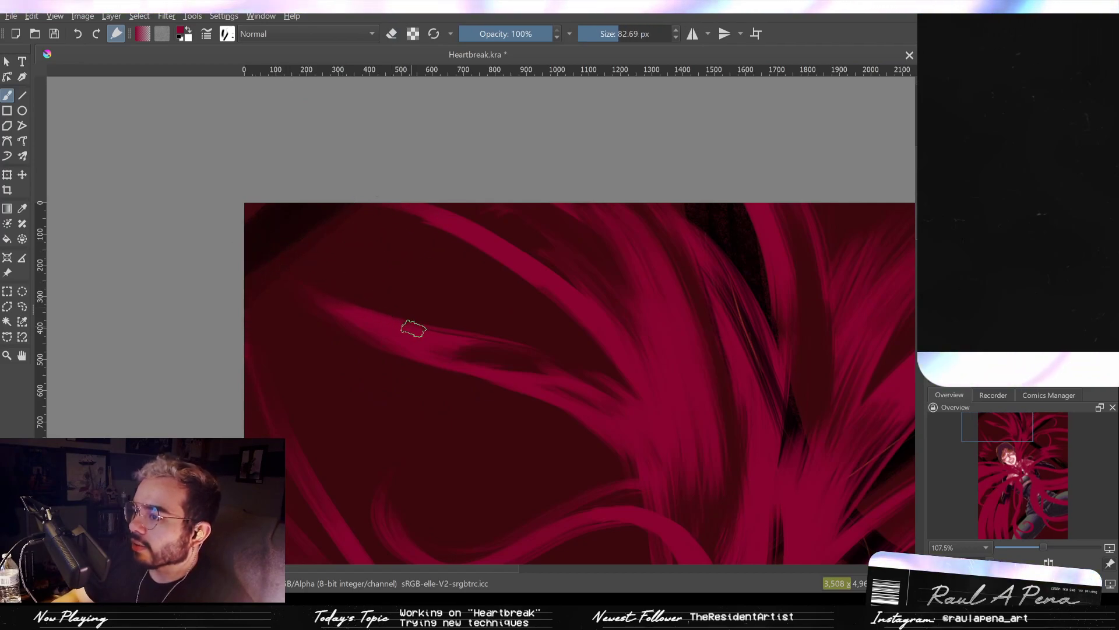
mouse_move(250, 211)
mouse_down()
mouse_move(330, 289)
mouse_move(355, 292)
mouse_up()
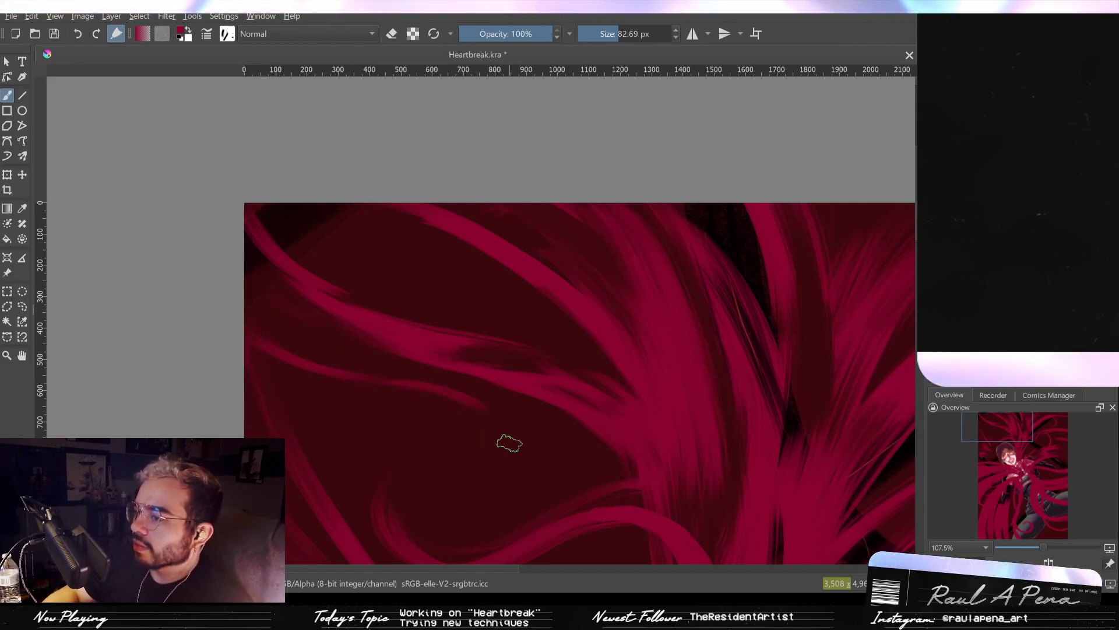
drag(491, 428, 540, 472)
drag(540, 472, 387, 102)
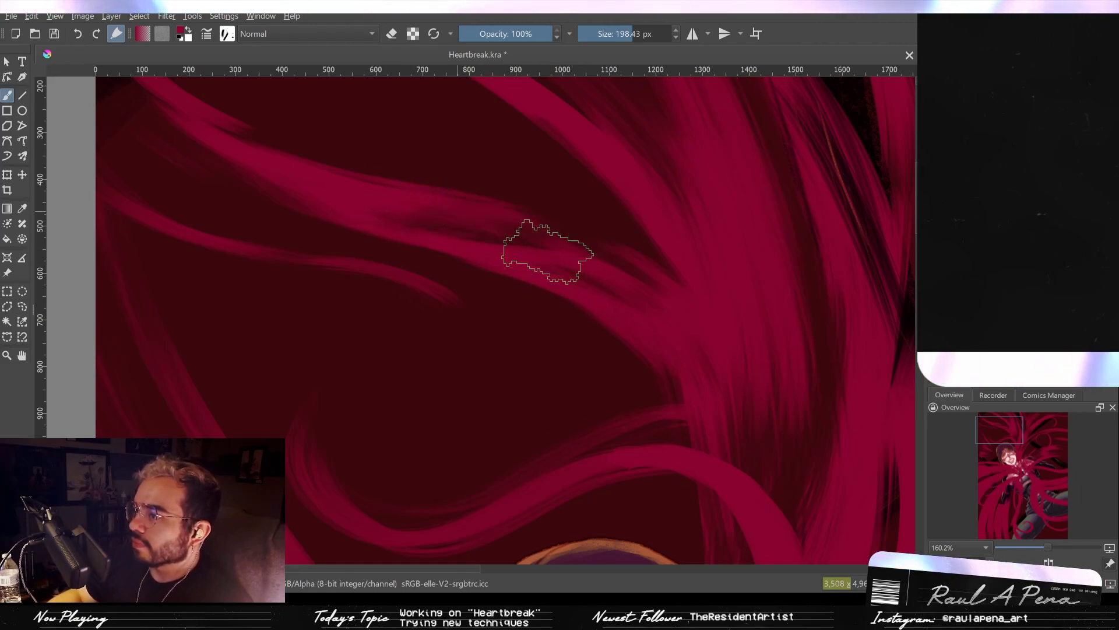
mouse_move(571, 271)
mouse_down()
mouse_move(555, 295)
mouse_move(574, 320)
mouse_move(445, 257)
mouse_move(508, 304)
mouse_move(475, 163)
mouse_up()
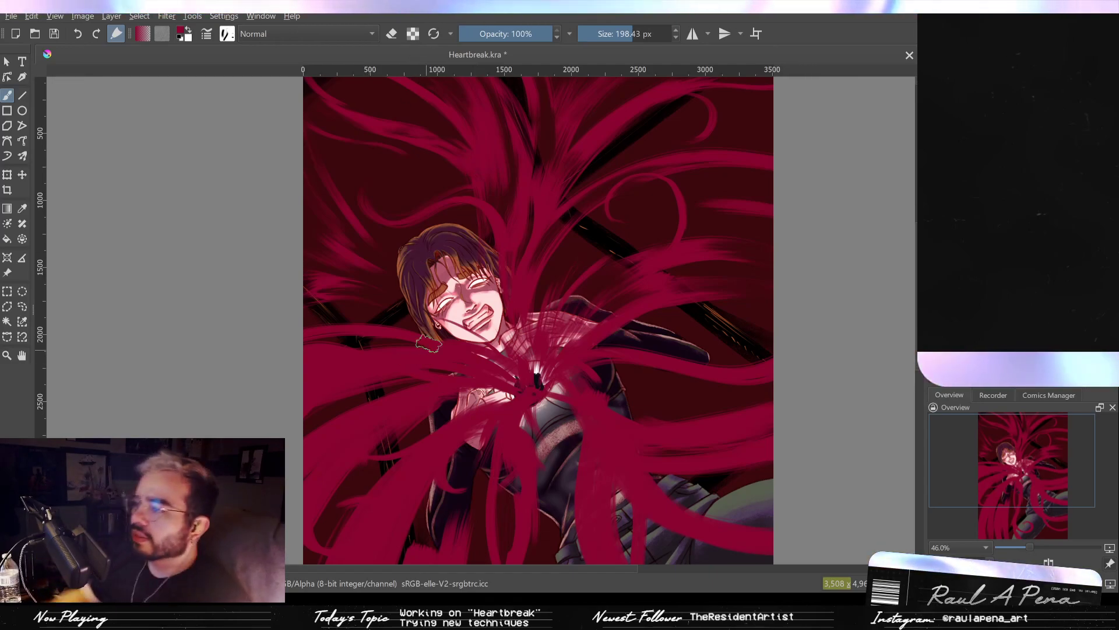
Paint thin crimson strands branching along and below the ribbon under the outstretched right-hand arm with a 158.87 px brush.
drag(698, 334, 729, 307)
scroll(839, 322, up, 3)
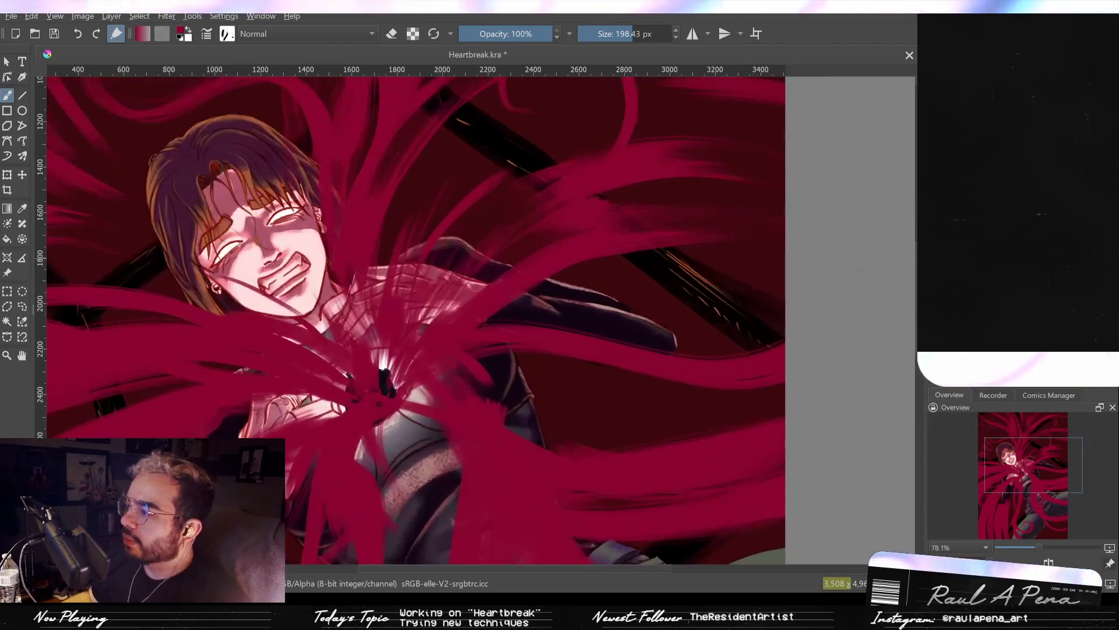
scroll(821, 340, down, 1)
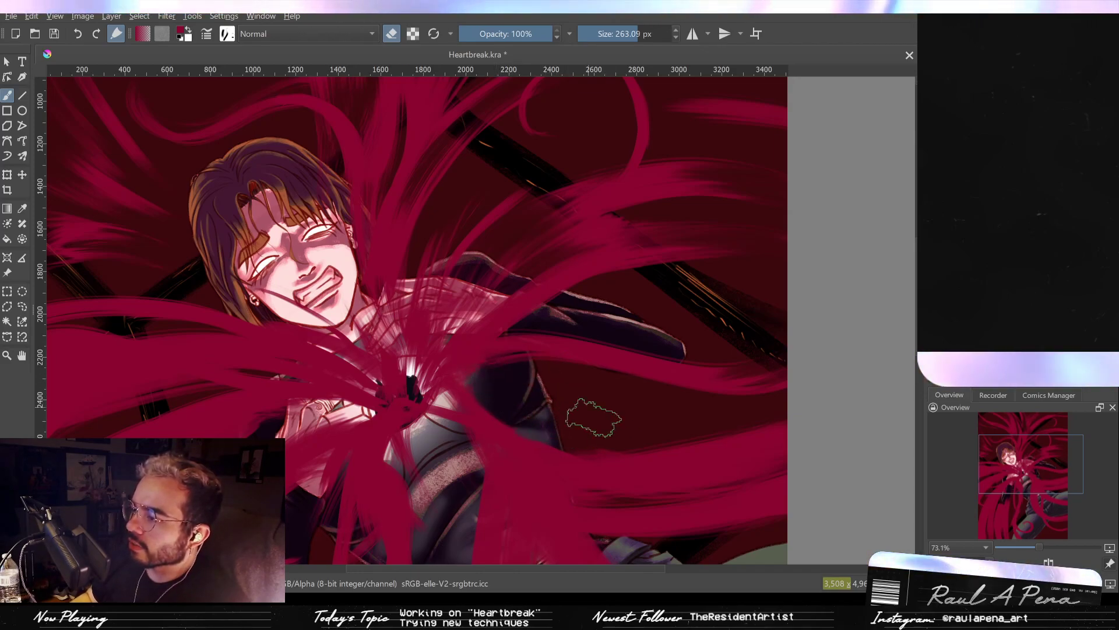
key(e)
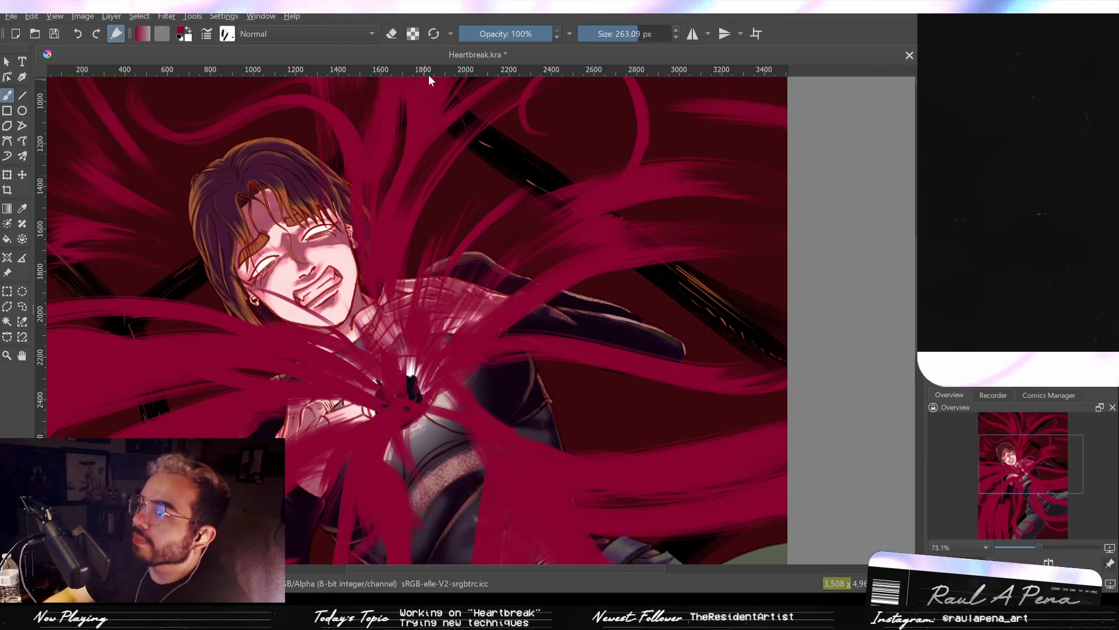
drag(476, 349, 568, 376)
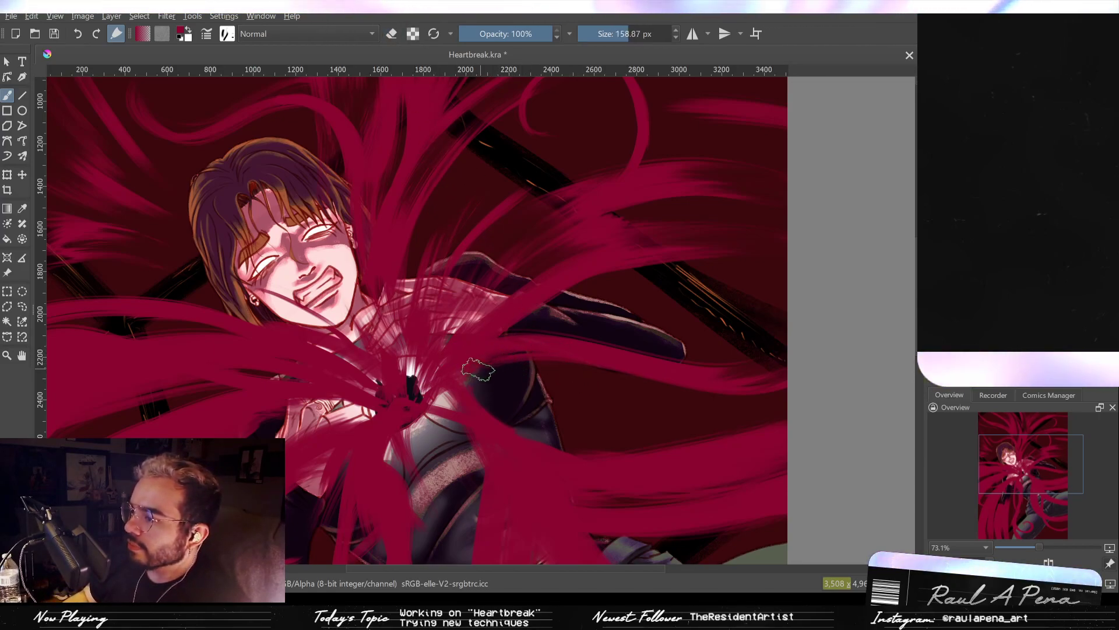
mouse_move(535, 354)
mouse_down()
mouse_move(673, 422)
mouse_move(696, 387)
mouse_up()
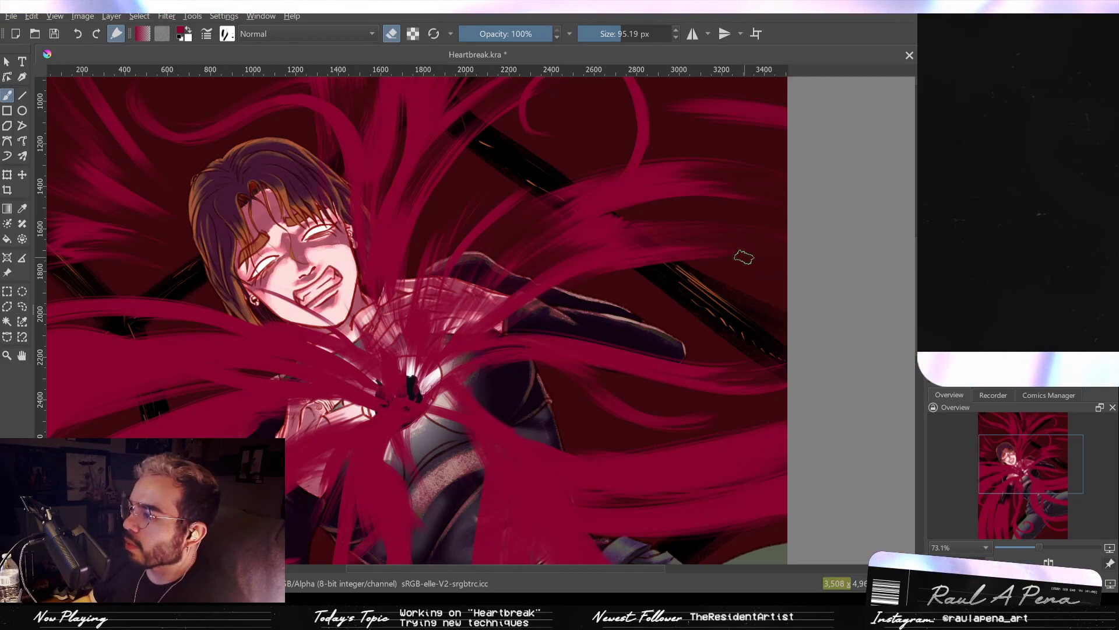
Undo the last erasure at the heart and cut small gaps between the ribbon roots with a 49.32 px eraser.
scroll(743, 258, down, 3)
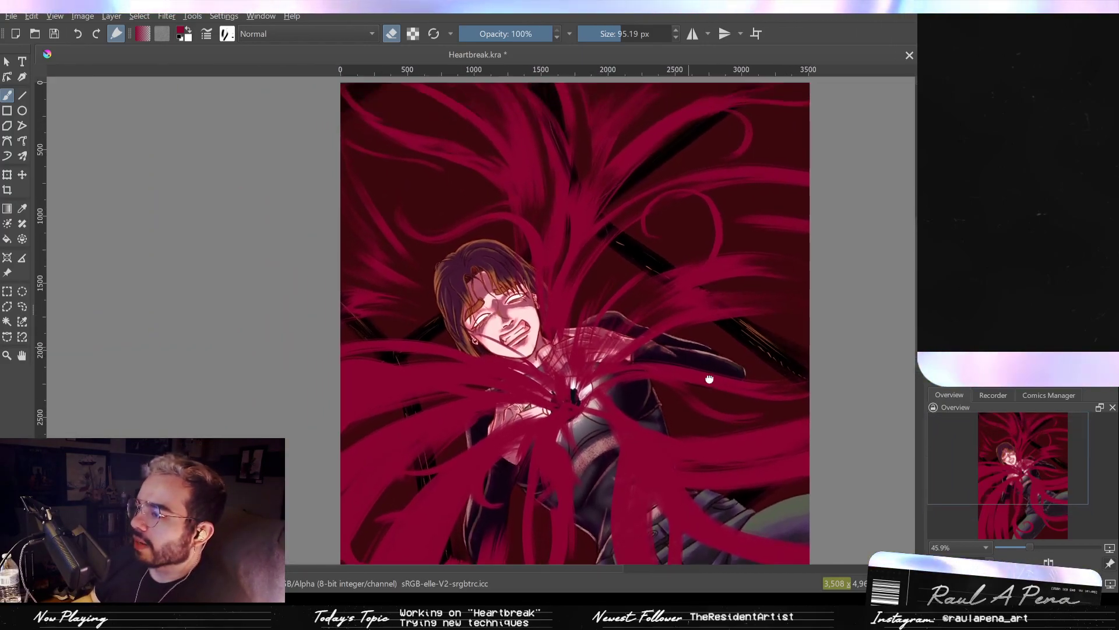
scroll(589, 267, up, 4)
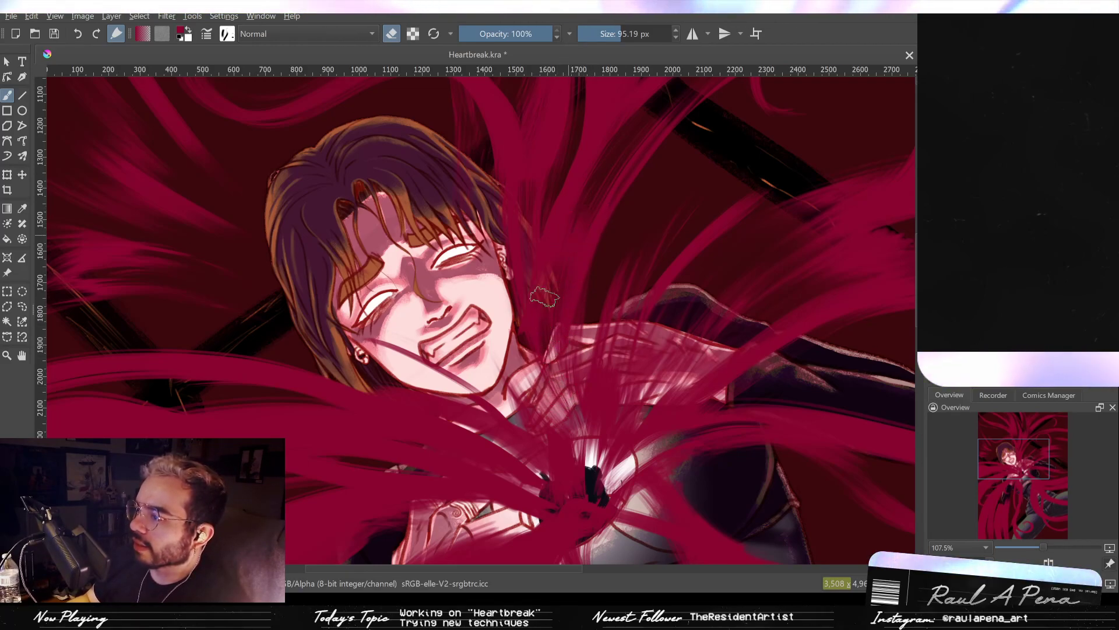
scroll(560, 350, down, 5)
scroll(552, 350, up, 3)
drag(549, 347, 568, 249)
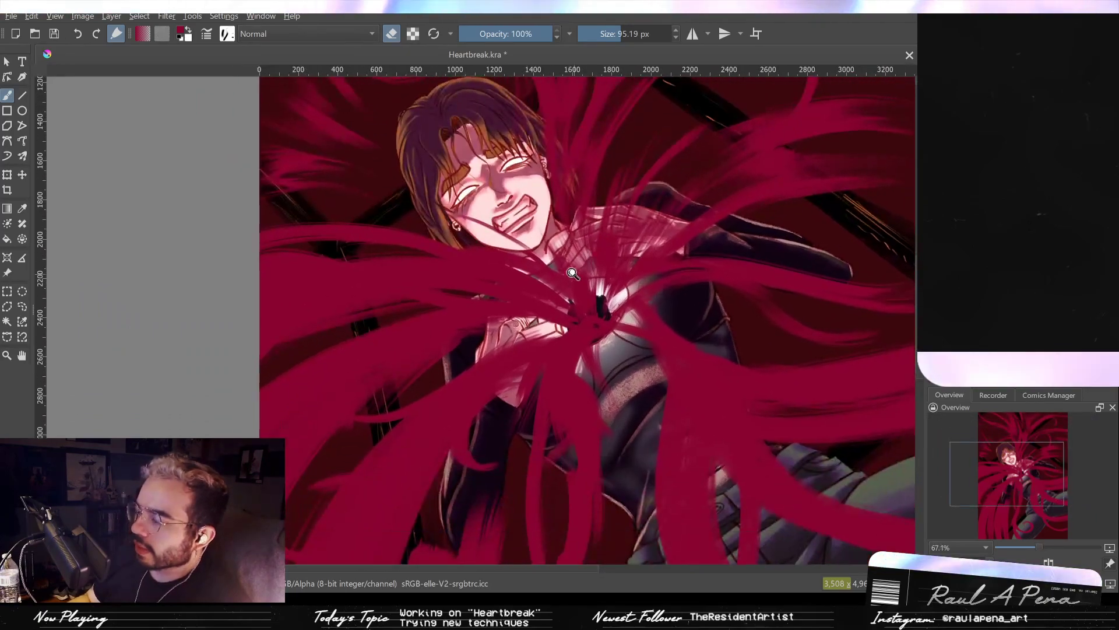
scroll(566, 247, up, 2)
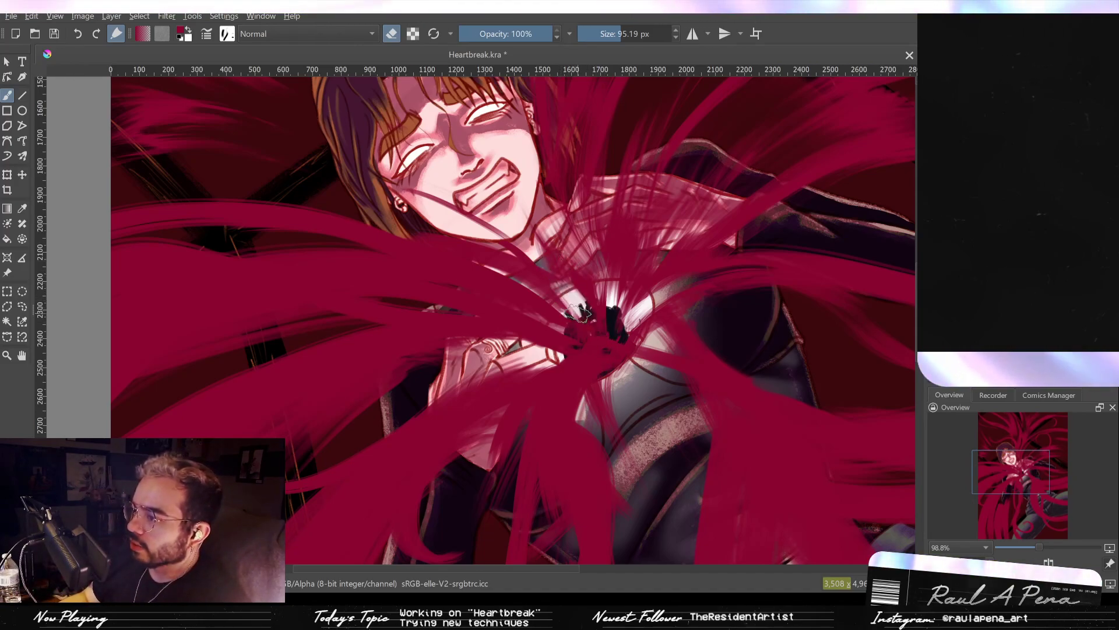
key(ctrl+z)
drag(594, 342, 568, 342)
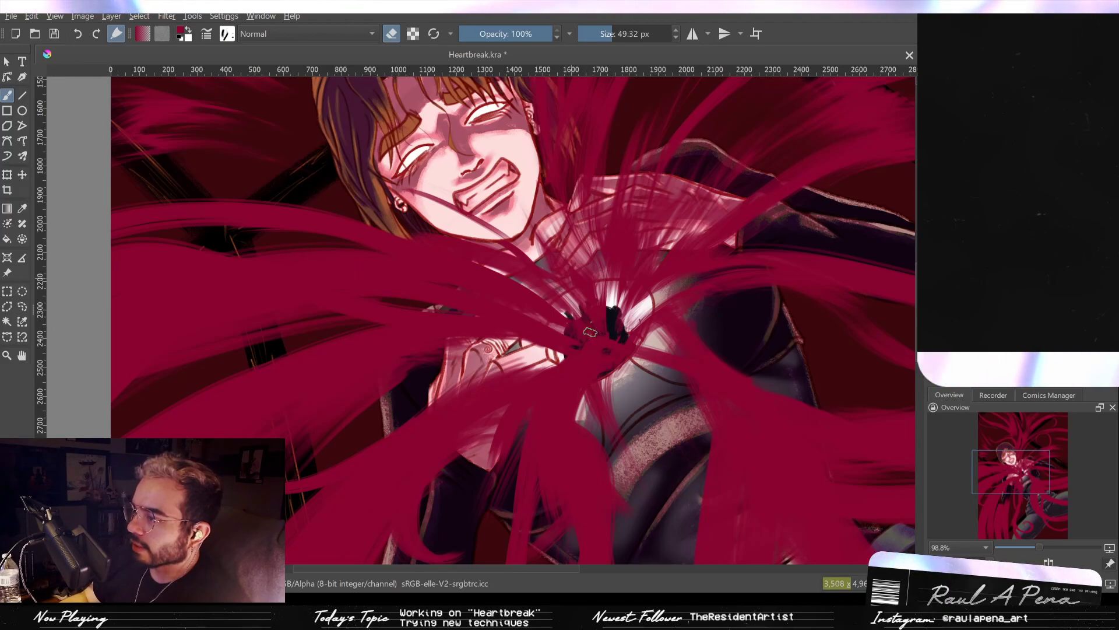
mouse_move(605, 347)
mouse_down()
mouse_move(503, 293)
mouse_move(530, 324)
mouse_up()
Split the lower end of the wide lower-left ribbon into long separate strands with a 409.84 px eraser.
scroll(609, 367, down, 1)
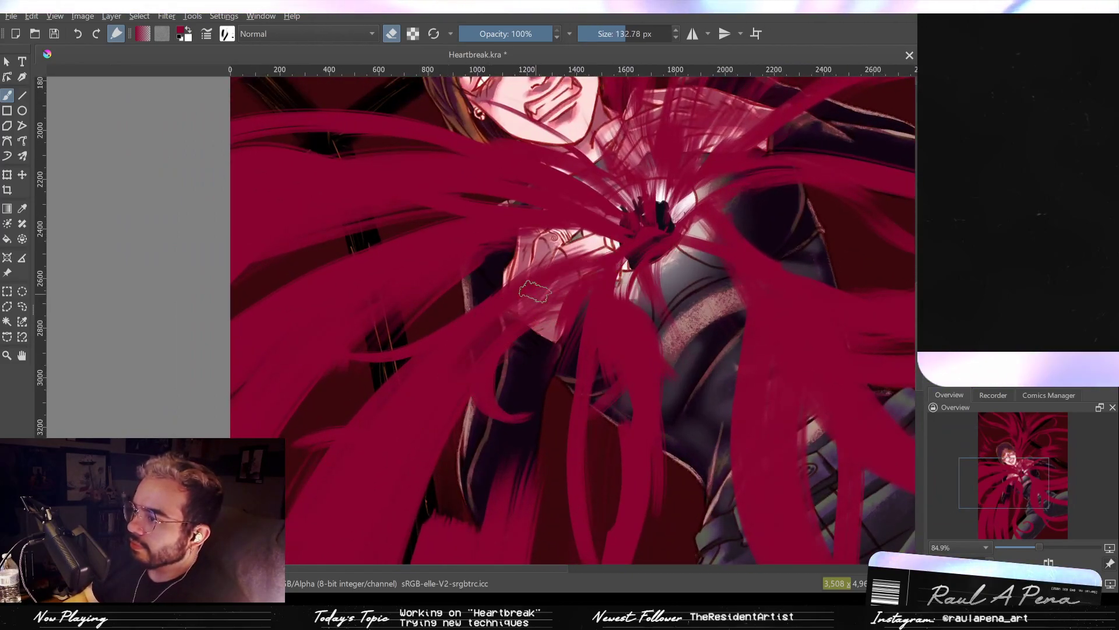
mouse_move(404, 456)
mouse_down()
mouse_move(494, 354)
mouse_move(519, 407)
mouse_move(499, 327)
mouse_move(529, 250)
mouse_up()
scroll(485, 406, down, 3)
drag(491, 390, 554, 461)
drag(466, 480, 530, 268)
key(ctrl+z)
drag(475, 506, 500, 343)
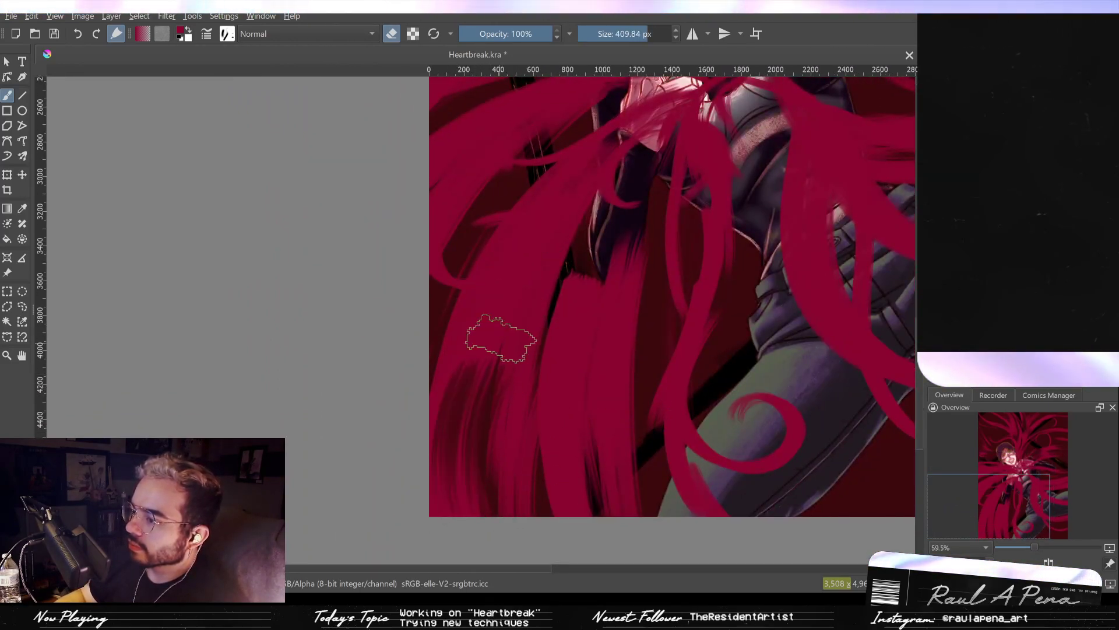
drag(450, 506, 488, 331)
mouse_move(462, 525)
mouse_down()
mouse_move(522, 291)
mouse_move(467, 316)
mouse_up()
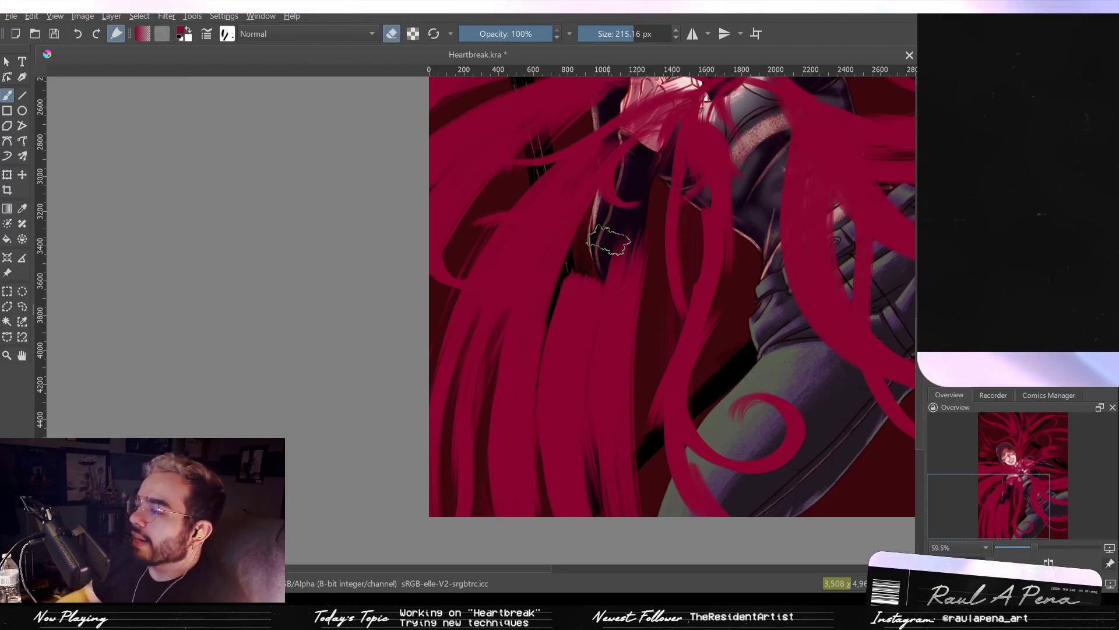
Fade the blunt ribbon below the dark gloved forearm into faint streaks, using a 252.07 px and then a 430.11 px eraser.
mouse_move(633, 256)
mouse_down()
mouse_move(617, 291)
mouse_move(644, 251)
mouse_move(620, 361)
mouse_move(630, 253)
mouse_move(644, 282)
mouse_move(610, 264)
mouse_move(574, 363)
mouse_move(604, 263)
mouse_move(569, 408)
mouse_up()
drag(583, 274, 554, 369)
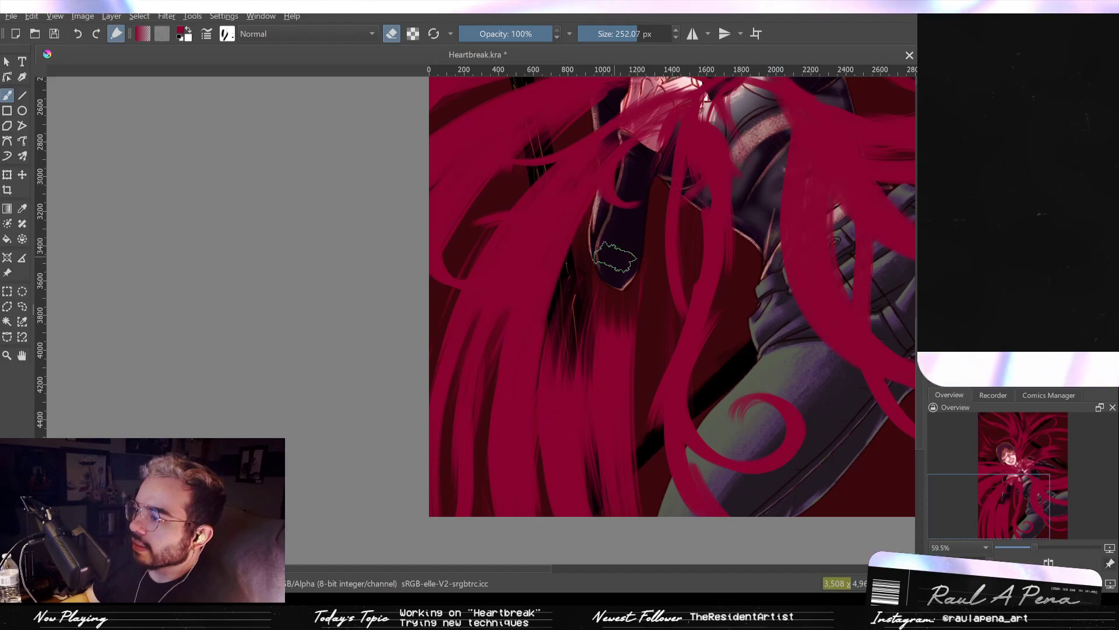
drag(608, 271, 590, 402)
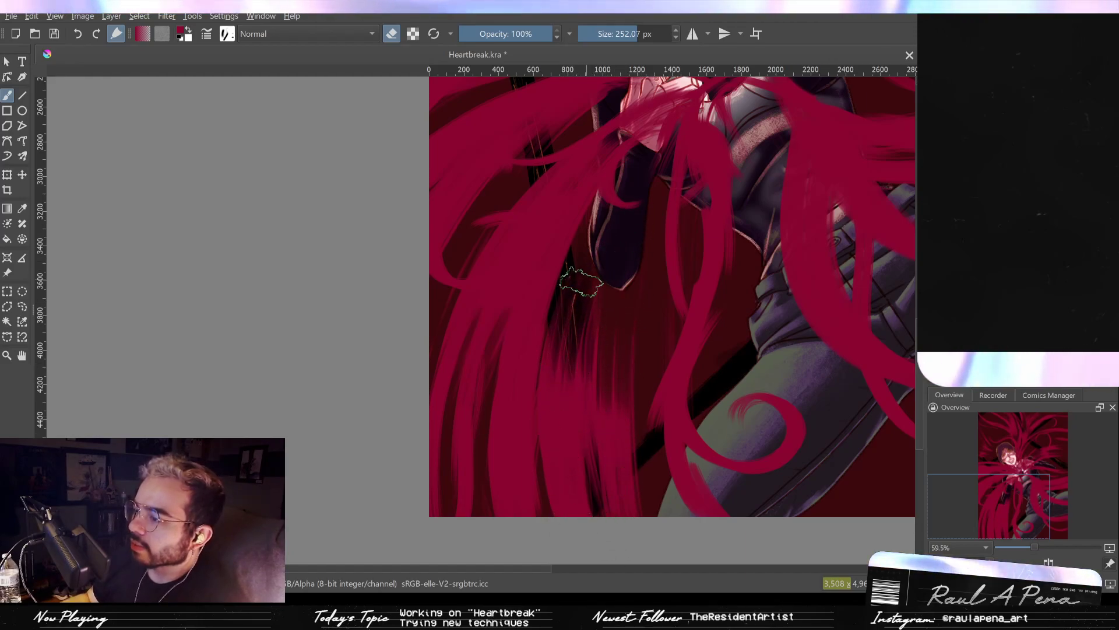
mouse_move(583, 277)
shift+mouse_down()
mouse_move(624, 279)
mouse_move(656, 318)
mouse_move(606, 432)
shift+mouse_up()
drag(601, 327, 594, 502)
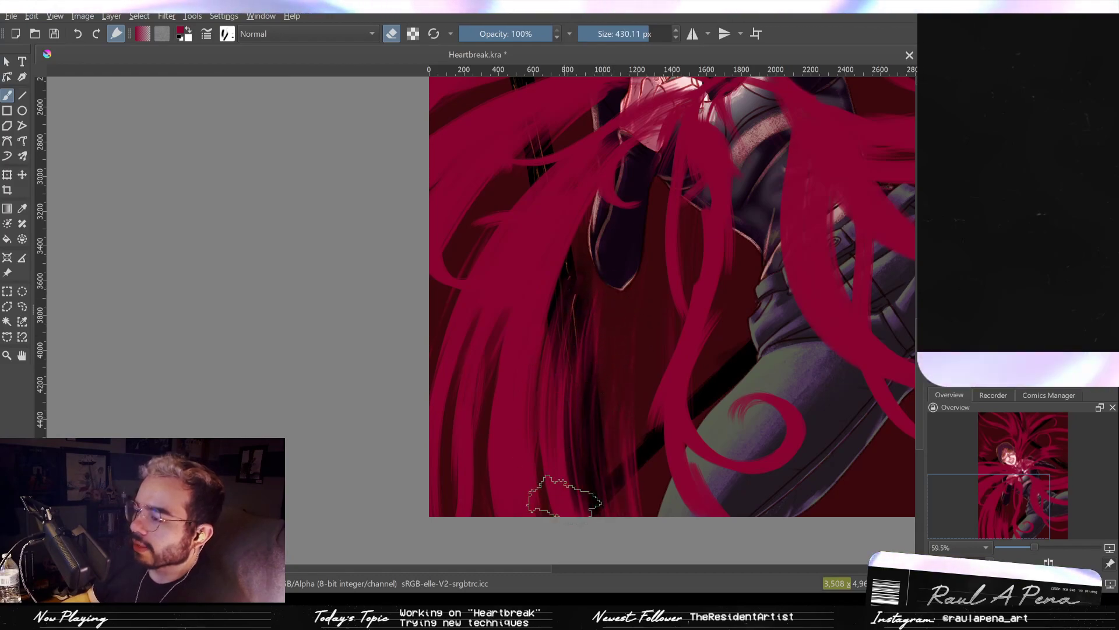
drag(577, 335, 569, 497)
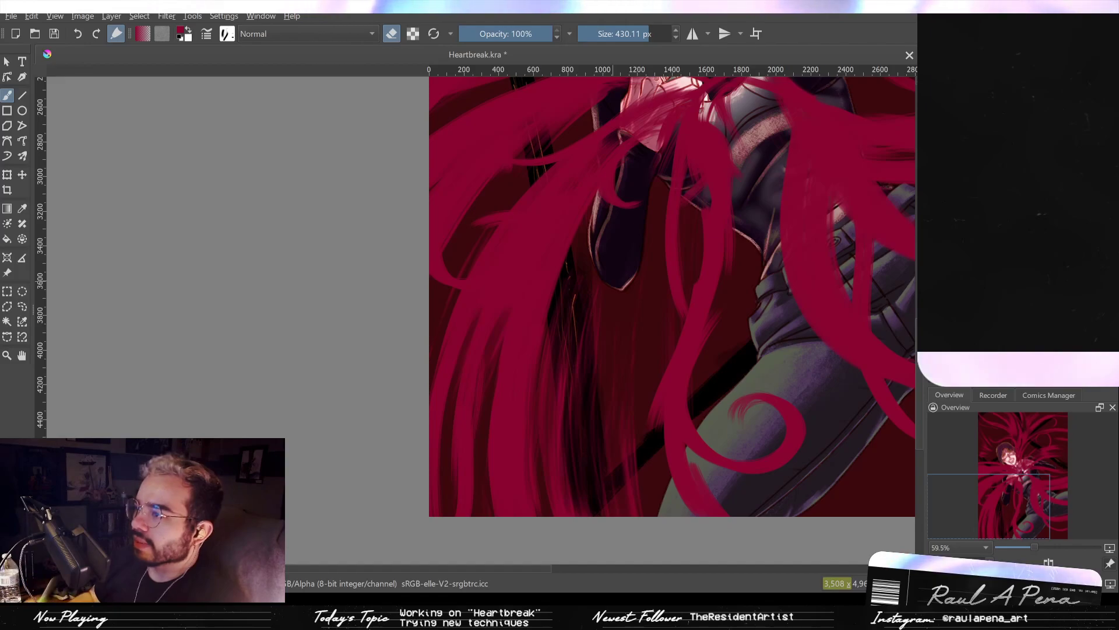
Erase across the middle of the wide lower-left ribbon at 377.85 px and repaint its body with a 424.50 px brush.
drag(587, 254, 591, 320)
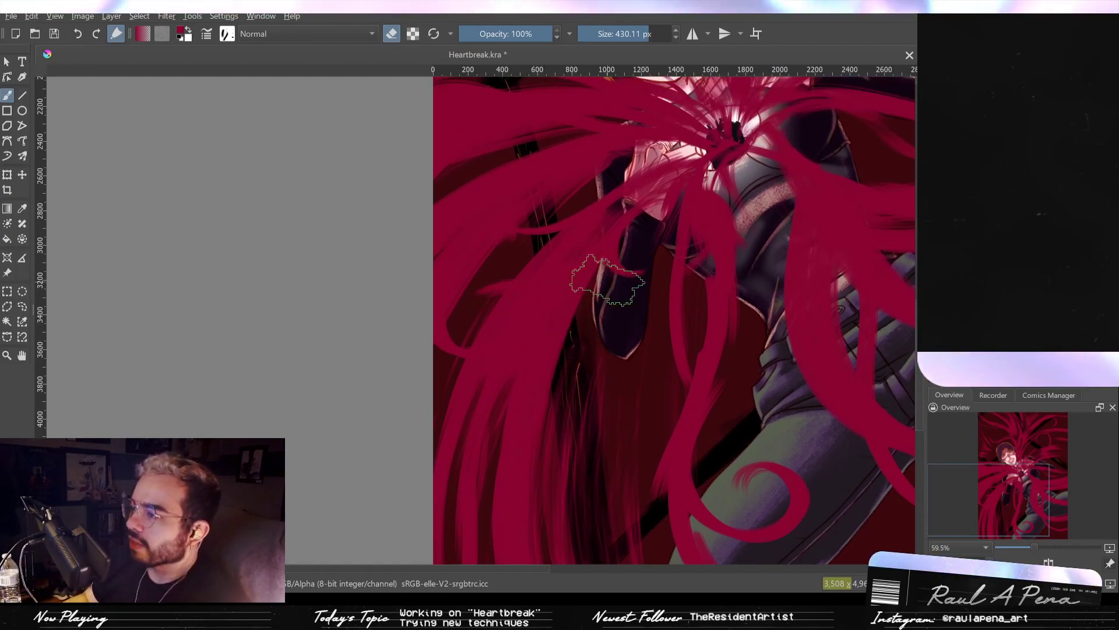
mouse_move(470, 309)
mouse_down()
mouse_move(481, 309)
mouse_move(436, 309)
mouse_up()
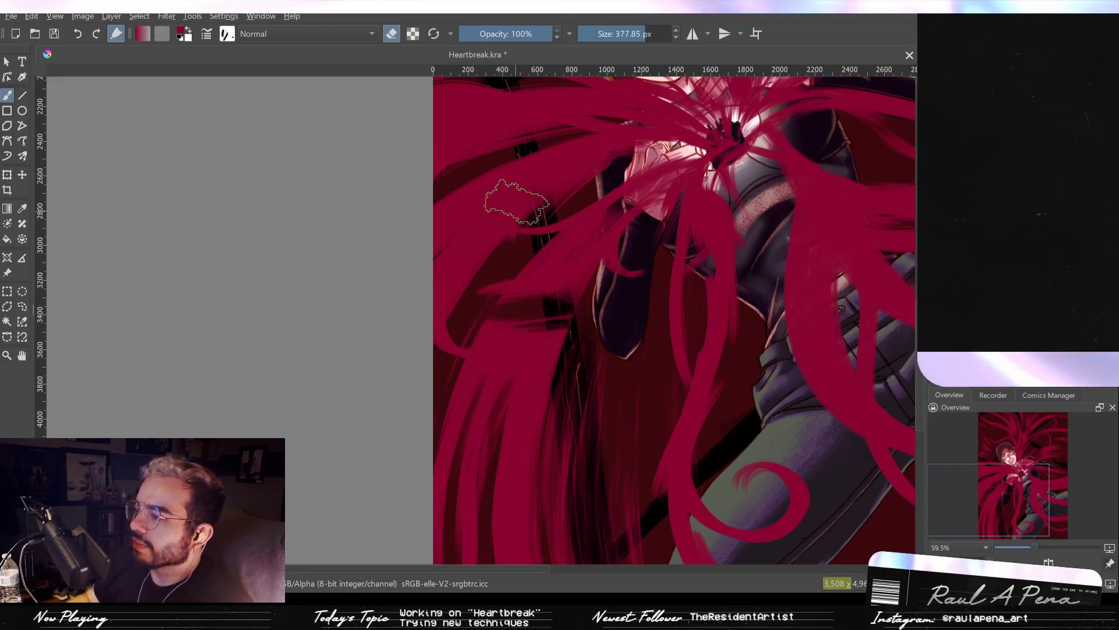
scroll(513, 237, up, 5)
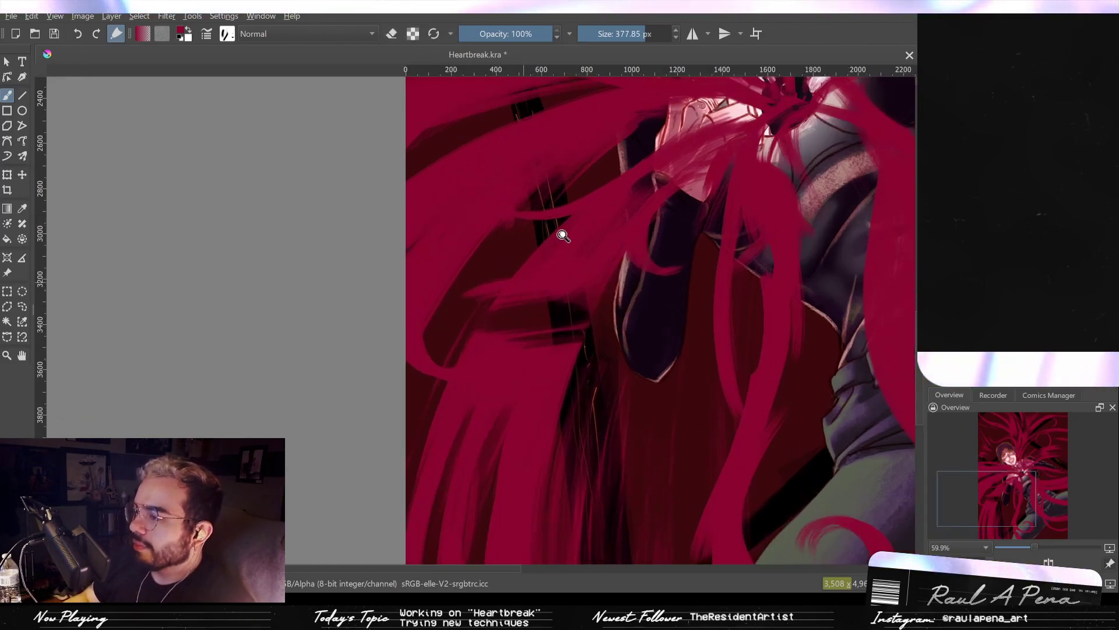
drag(562, 268, 596, 292)
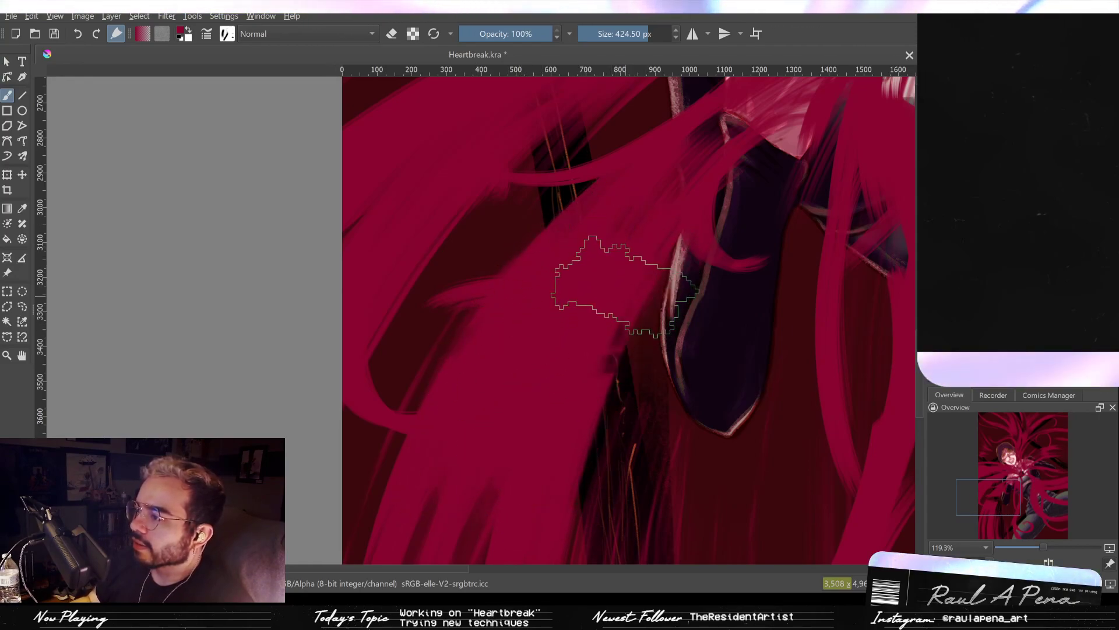
scroll(580, 315, down, 5)
scroll(578, 321, up, 4)
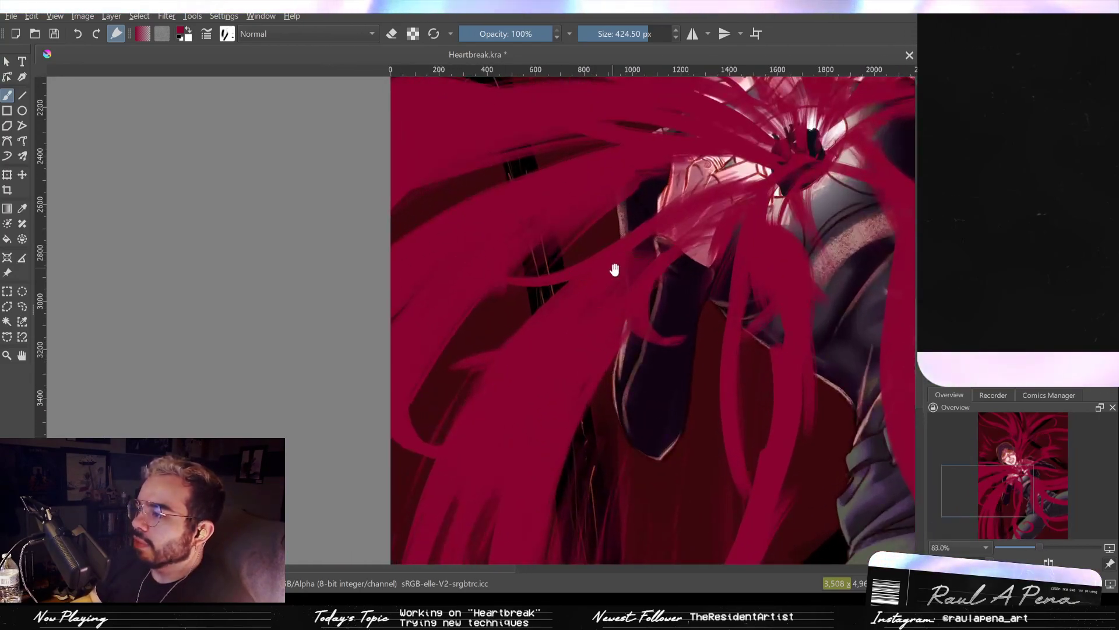
Erase dark streaks into the lower-left ribbon beside the gloved forearm with a 292.62 px eraser.
click(392, 36)
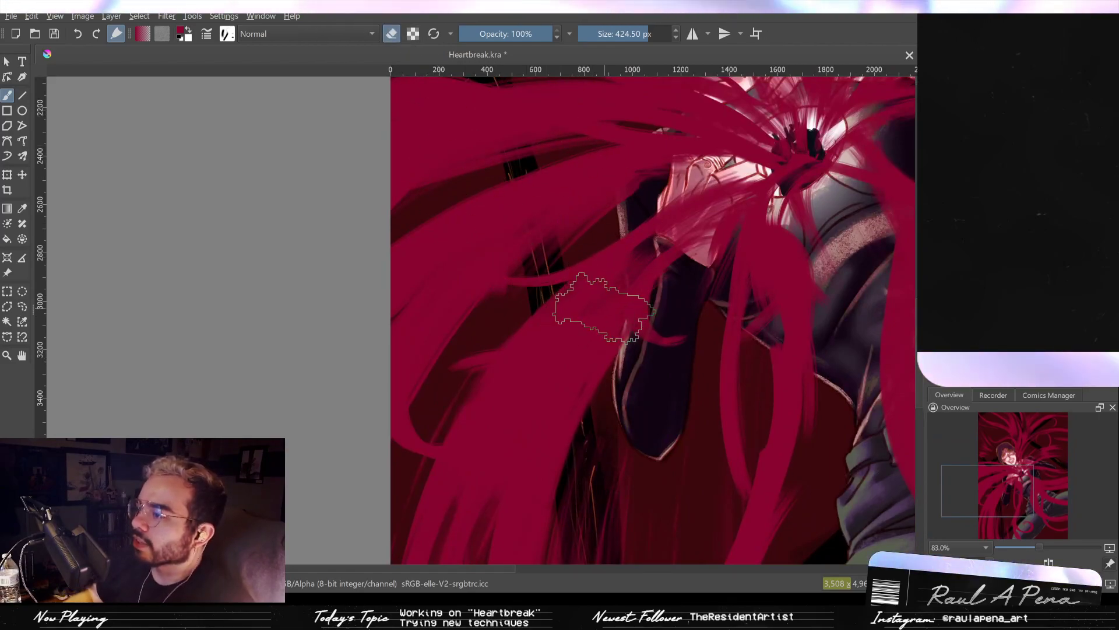
shift+drag(588, 337, 515, 327)
mouse_move(553, 367)
mouse_down()
mouse_move(589, 302)
mouse_move(583, 327)
mouse_up()
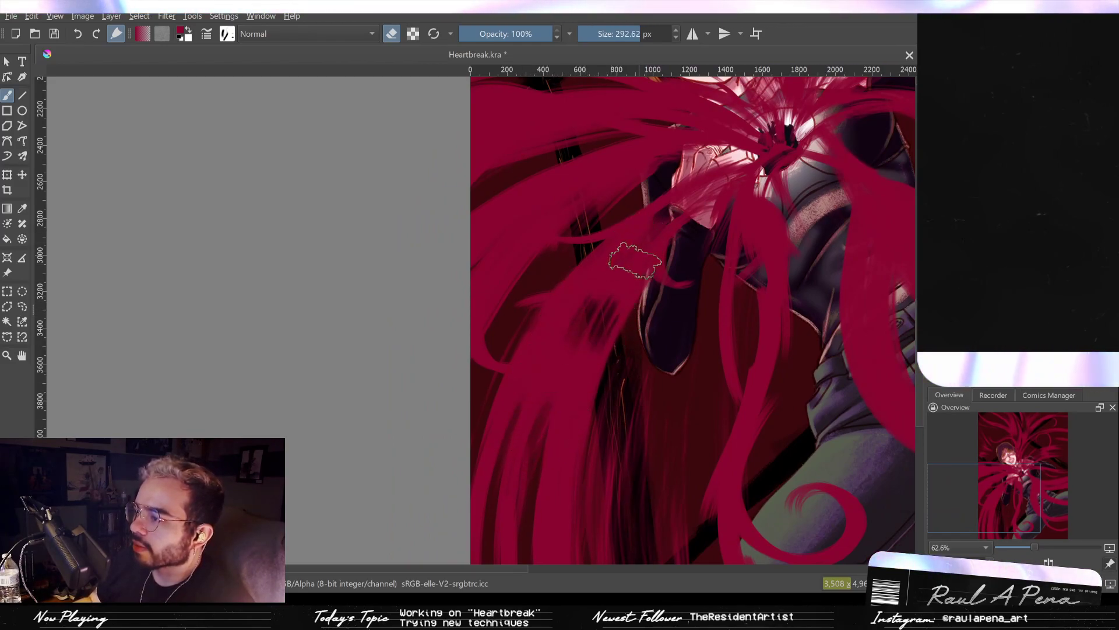
Try to split the lower-left ribbon beside the forearm into separate strands with a 111.82 px eraser and a 98.83 px brush.
shift+drag(632, 275, 550, 271)
key(ctrl+z)
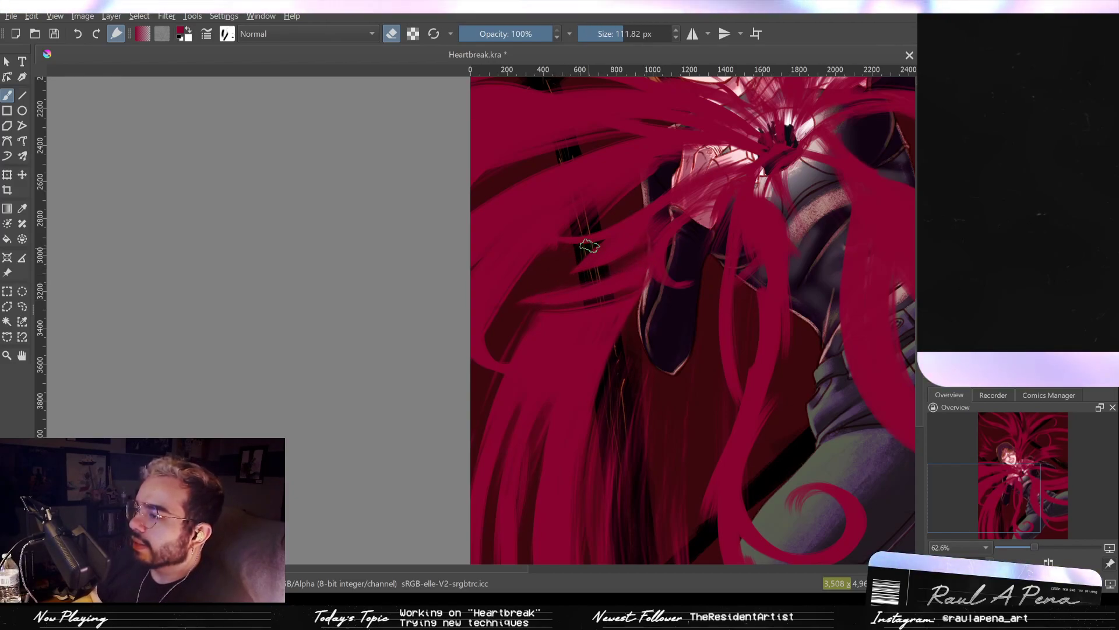
key(bracketleft)
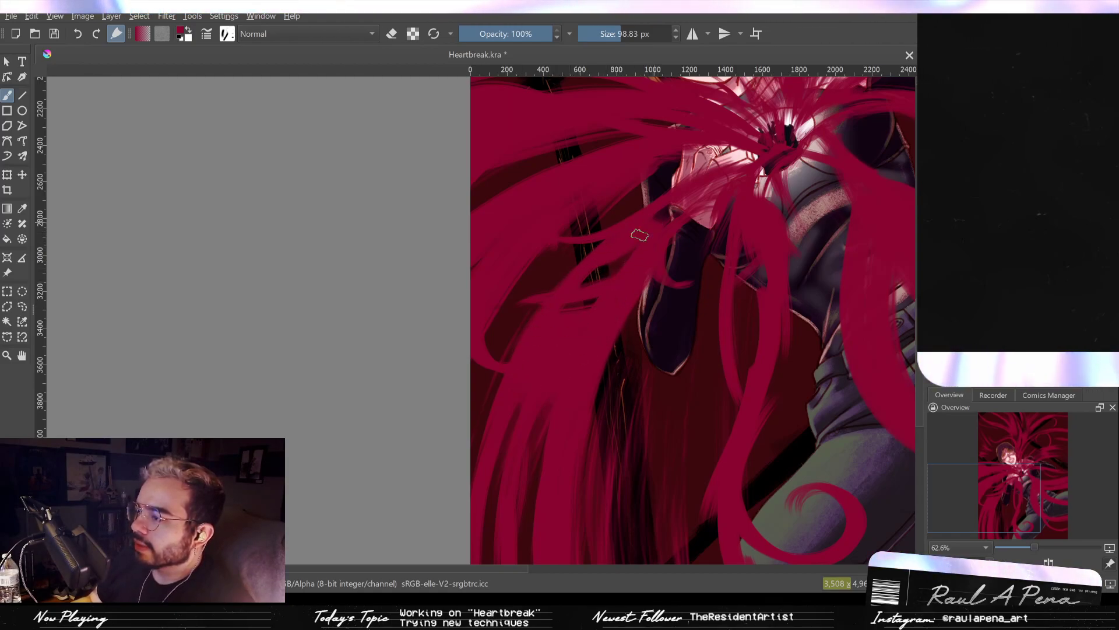
Fill the gaps in the lower-left ribbon beside the gloved forearm with solid crimson using a 273.04 px brush.
key(bracketright)
key(bracketright)
key(bracketright)
key(bracketright)
key(bracketright)
key(bracketright)
key(bracketright)
key(bracketright)
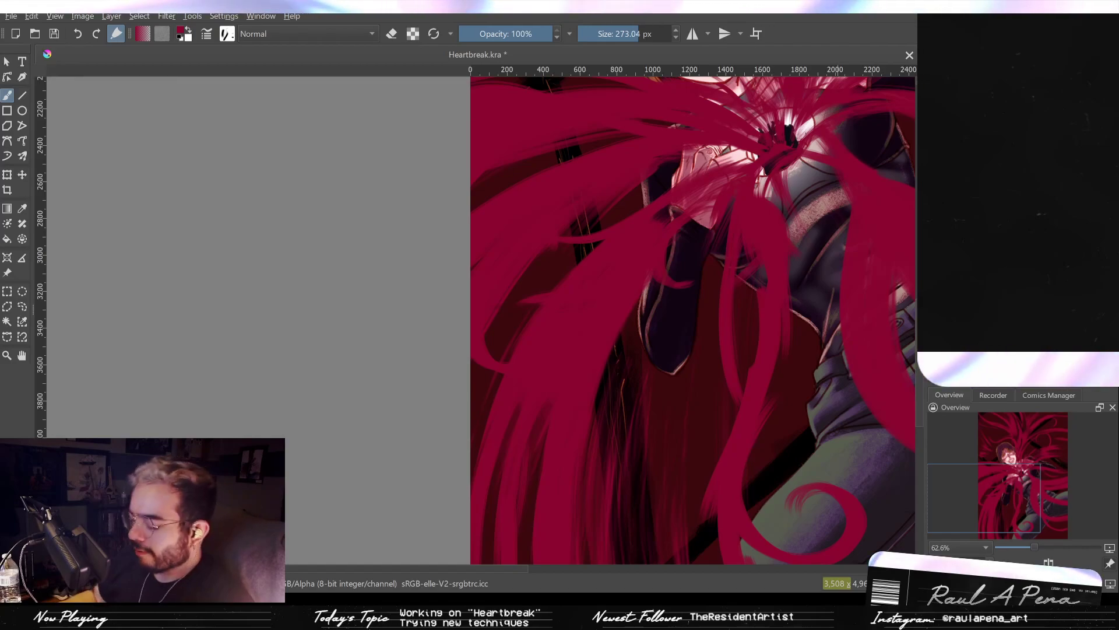
Fade the outer end of the ribbon just above the wide lower-left one into fine streaks with a 190.76 px eraser.
drag(600, 406, 604, 334)
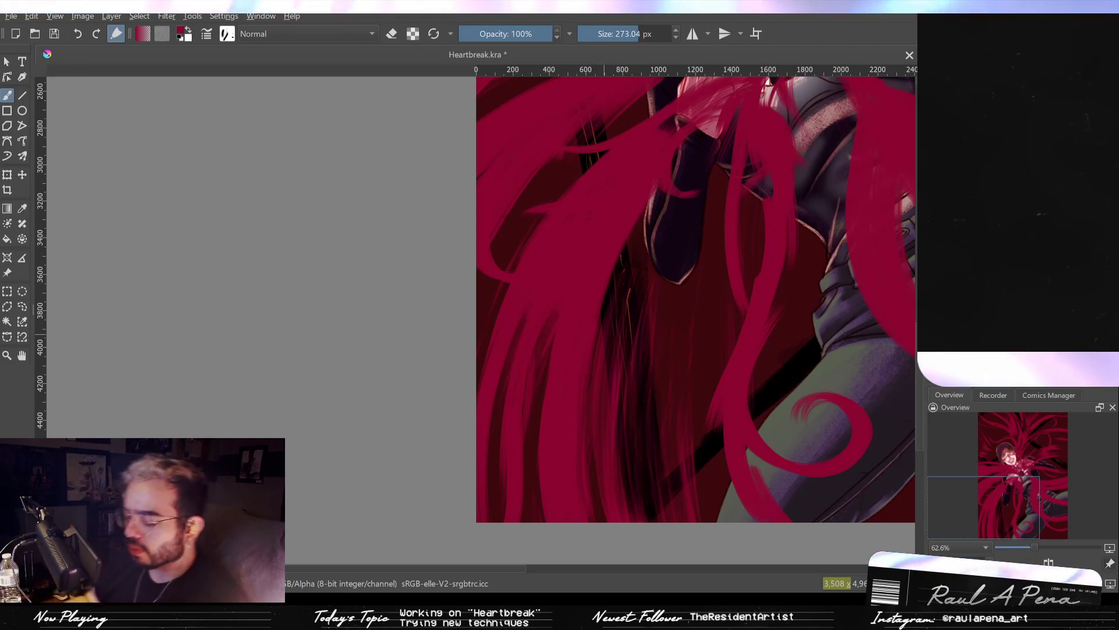
scroll(502, 395, down, 5)
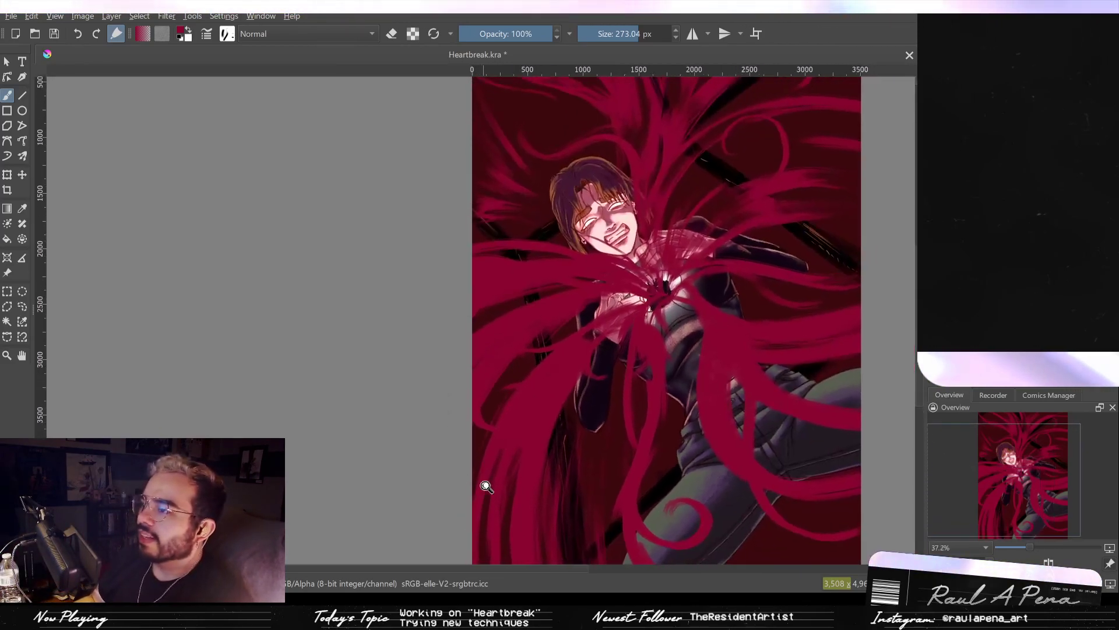
scroll(475, 512, up, 5)
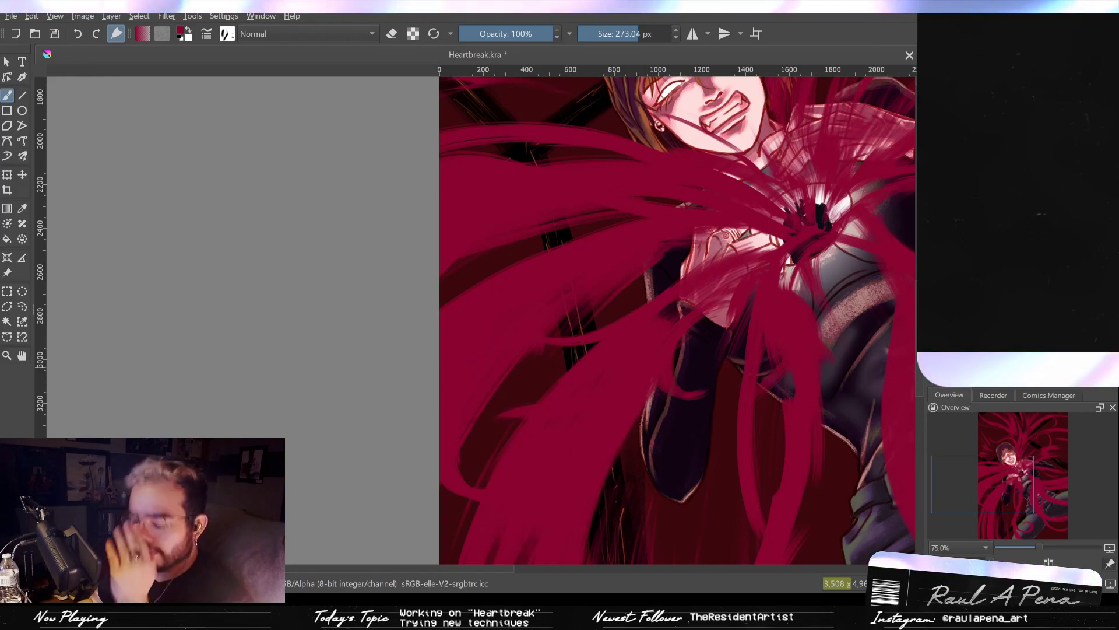
key(bracketleft)
key(bracketleft)
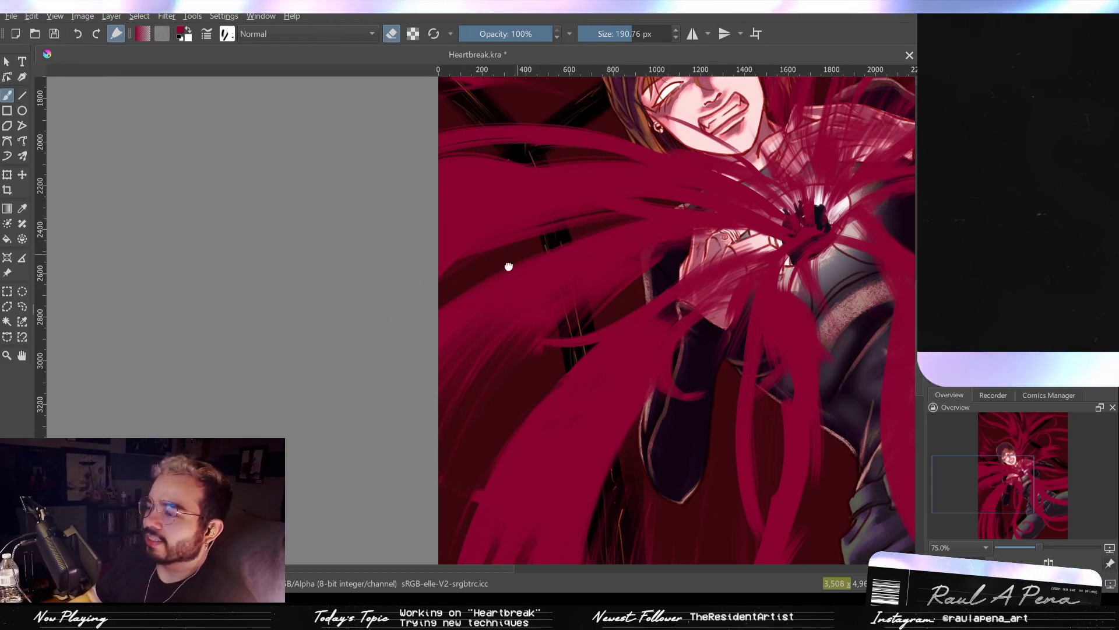
Split the broad left ribbon level with the heart into tapered strands, erasing at 190.76 px and at 360.63 px.
drag(515, 260, 482, 348)
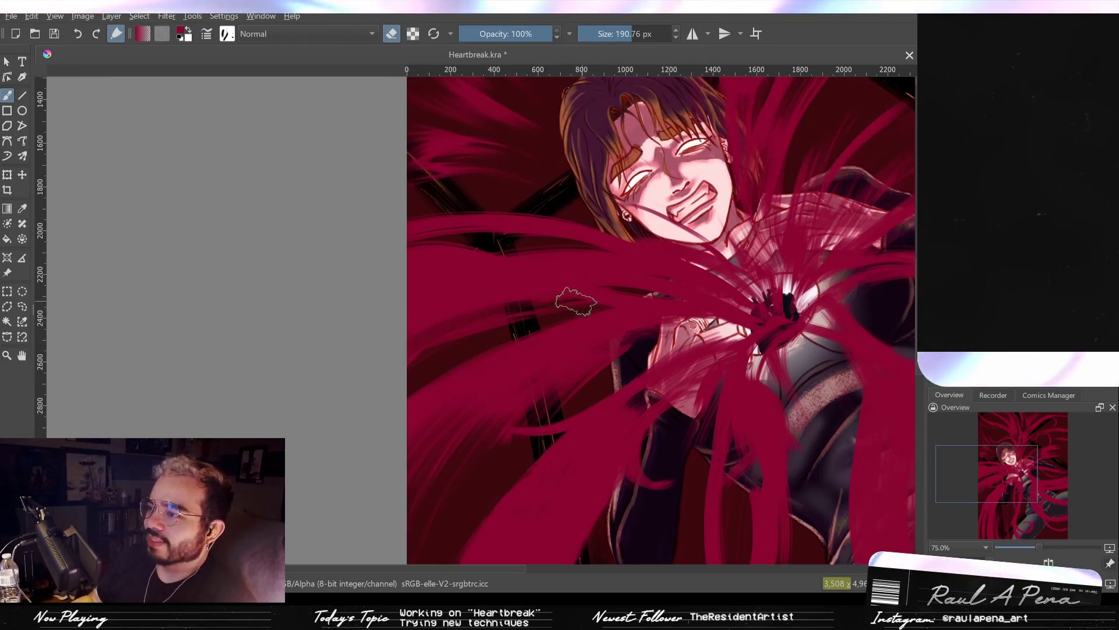
drag(577, 299, 410, 291)
drag(497, 317, 593, 321)
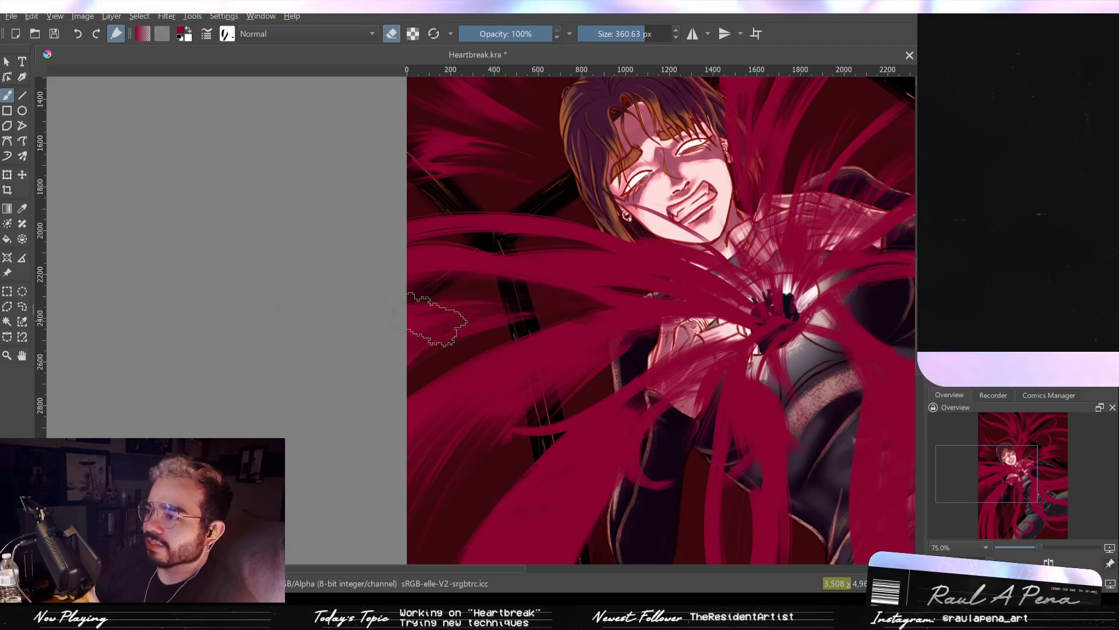
Refine the gaps between the left strands with a 239.08 px eraser and add thin strands with 47.85 px and 85.55 px brushes.
key(bracketleft)
key(bracketleft)
key(bracketleft)
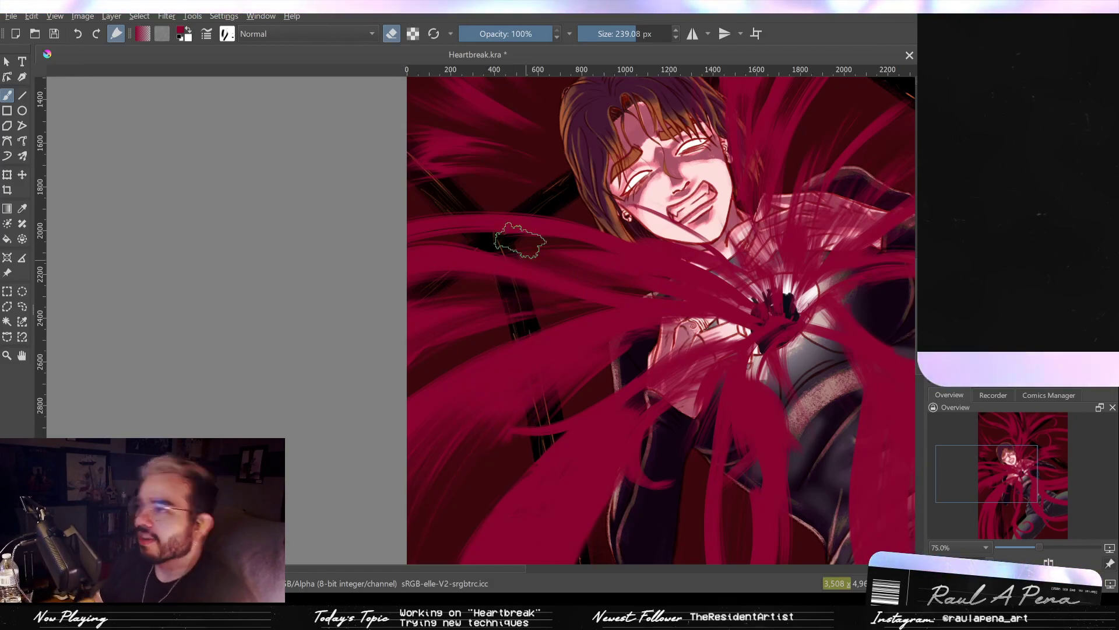
key(e)
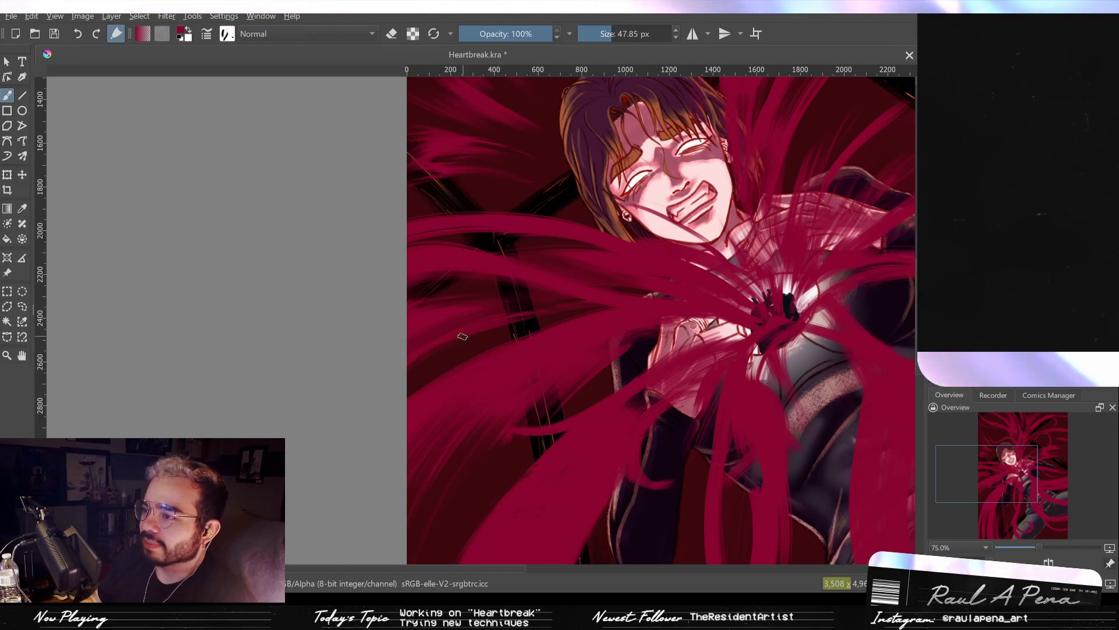
shift+drag(460, 331, 476, 330)
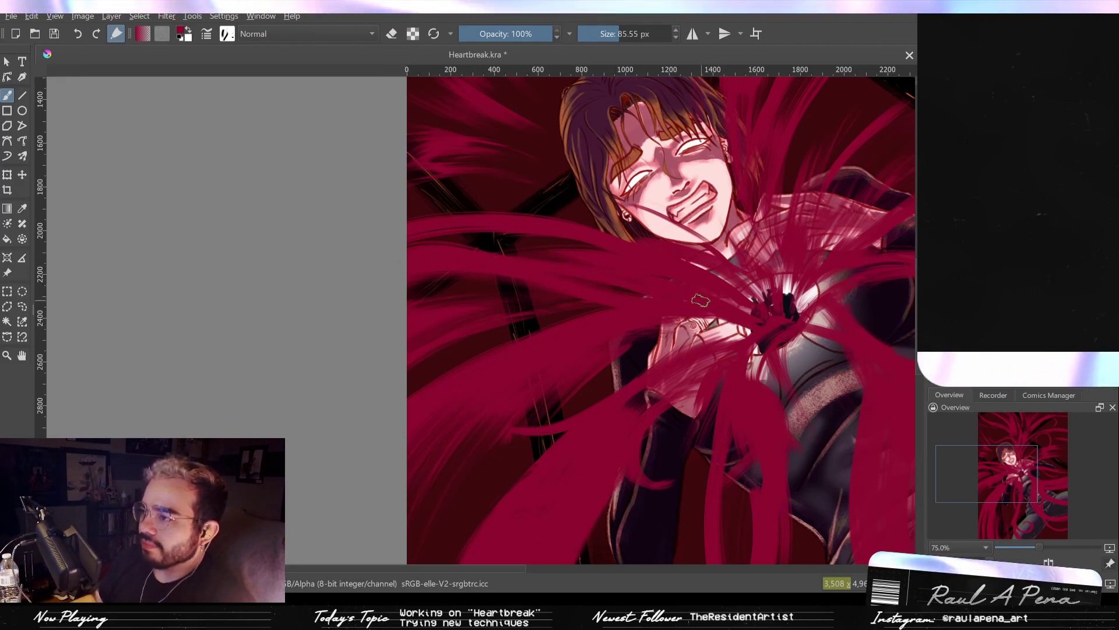
Repaint the wide lower-left ribbon's body and smooth its outer edge with a 181.31 px brush.
scroll(690, 318, down, 2)
scroll(690, 317, down, 1)
drag(685, 340, 641, 327)
scroll(557, 394, down, 2)
scroll(556, 389, up, 3)
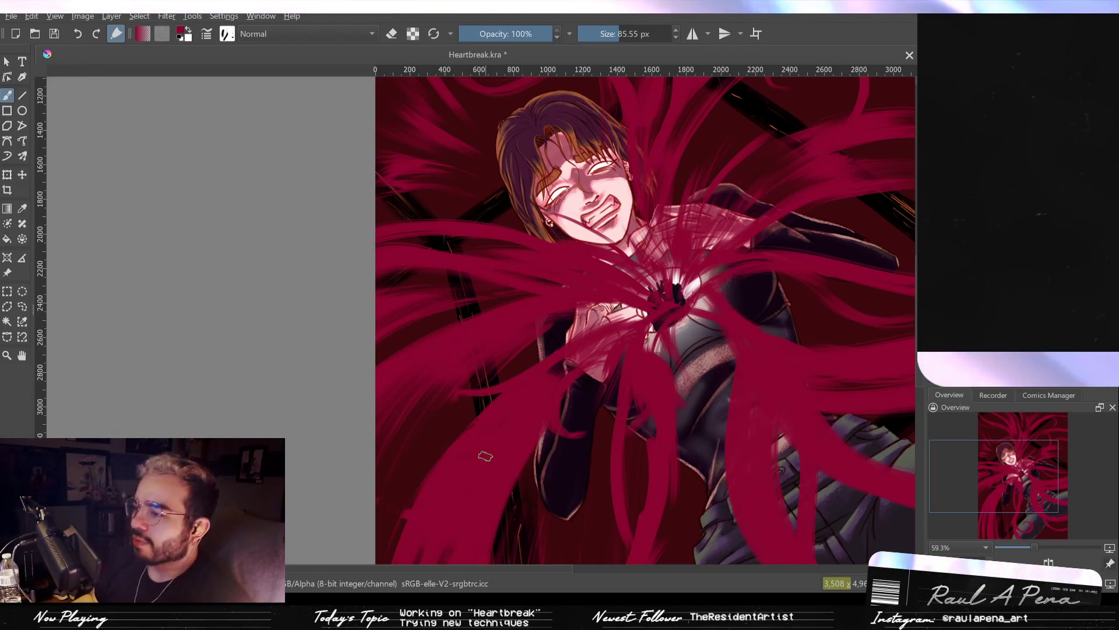
drag(485, 455, 542, 344)
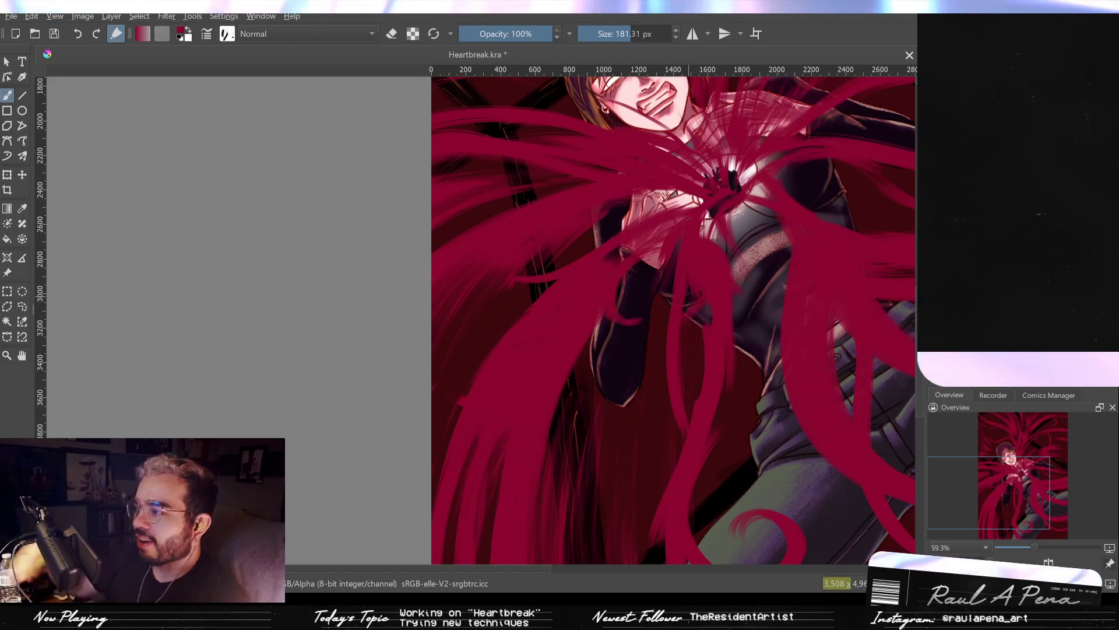
scroll(644, 315, up, 2)
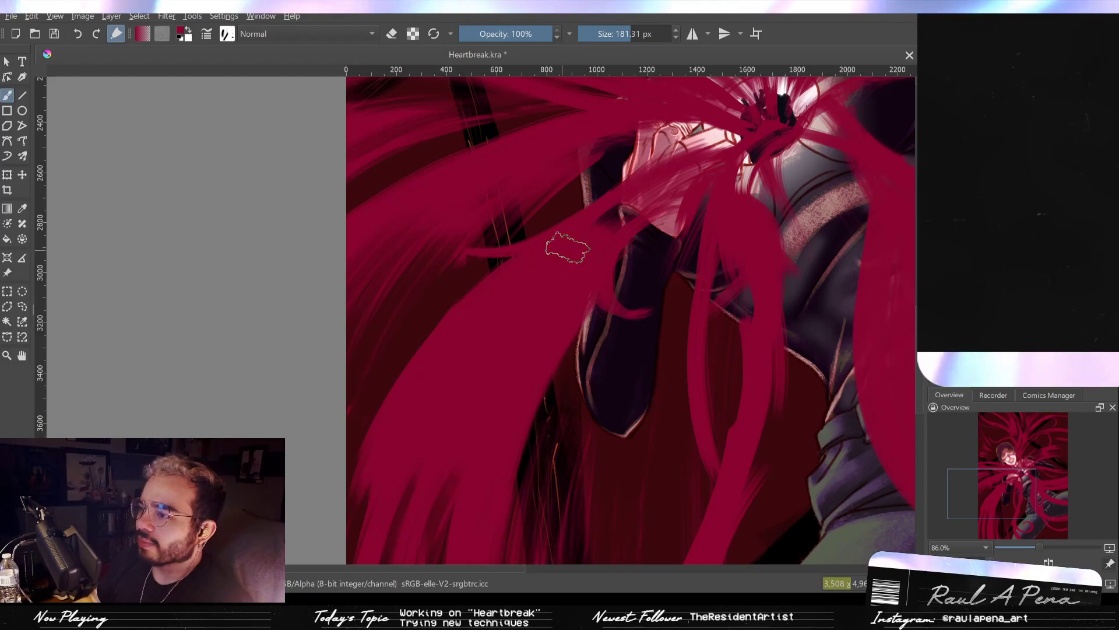
mouse_move(503, 289)
mouse_down()
mouse_move(480, 347)
mouse_move(501, 280)
mouse_up()
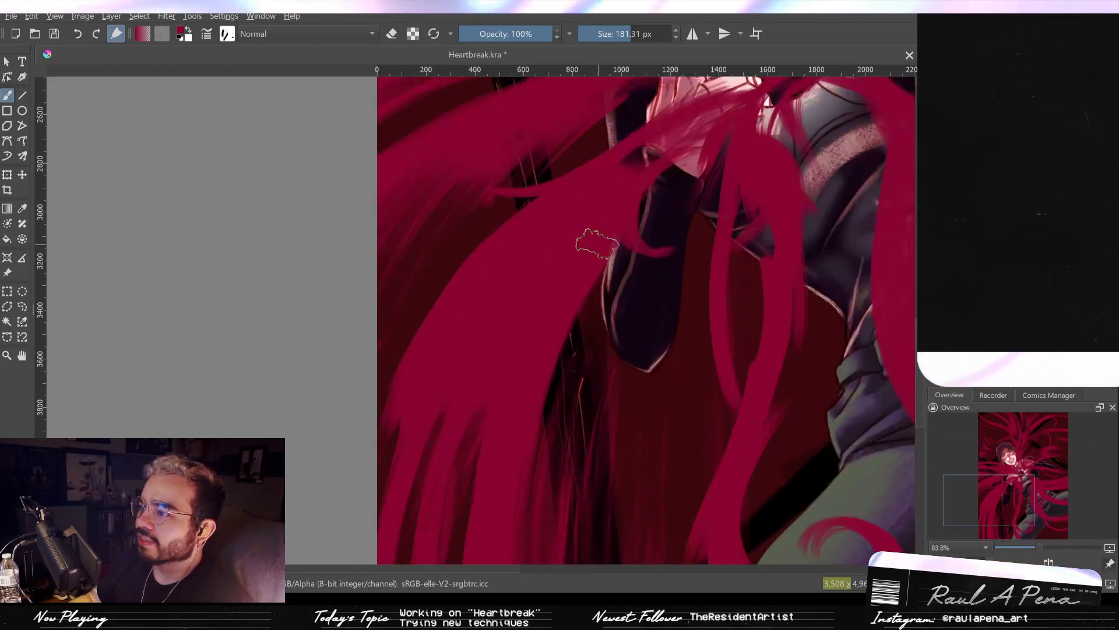
Erase fine streaks along the outer edge and middle of the wide lower-left ribbon with a 181.31 px eraser.
click(392, 34)
click(554, 229)
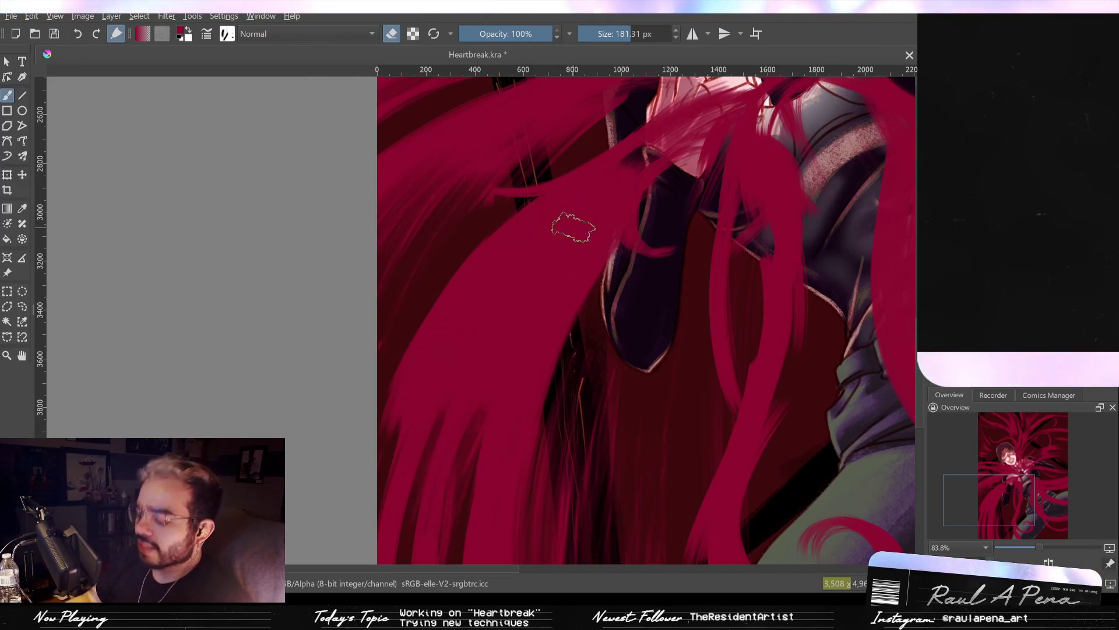
scroll(569, 227, down, 1)
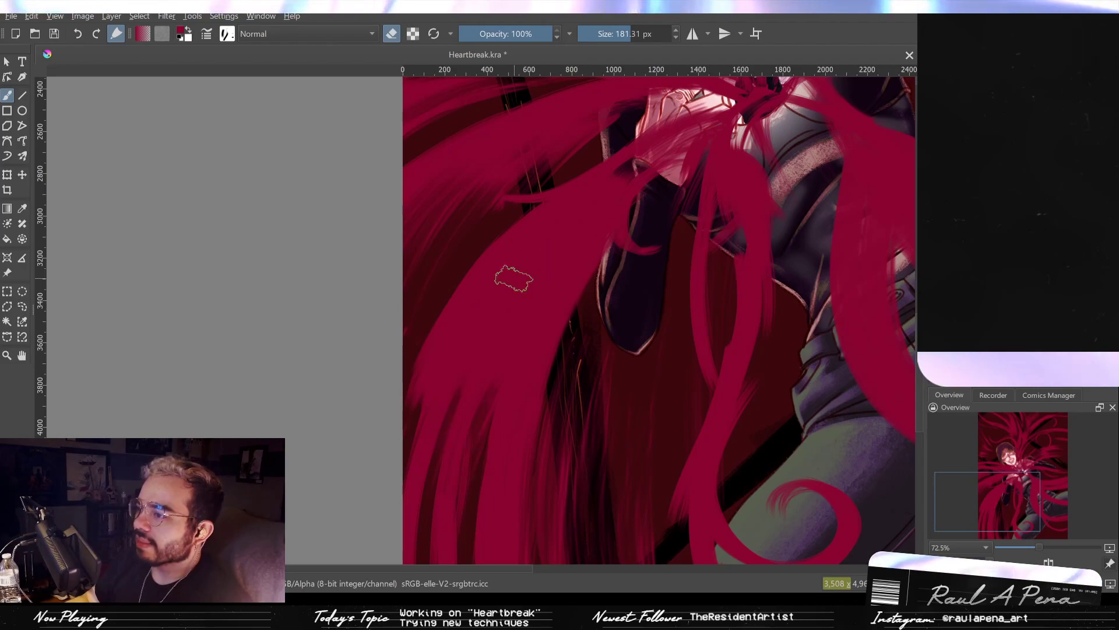
drag(448, 416, 495, 286)
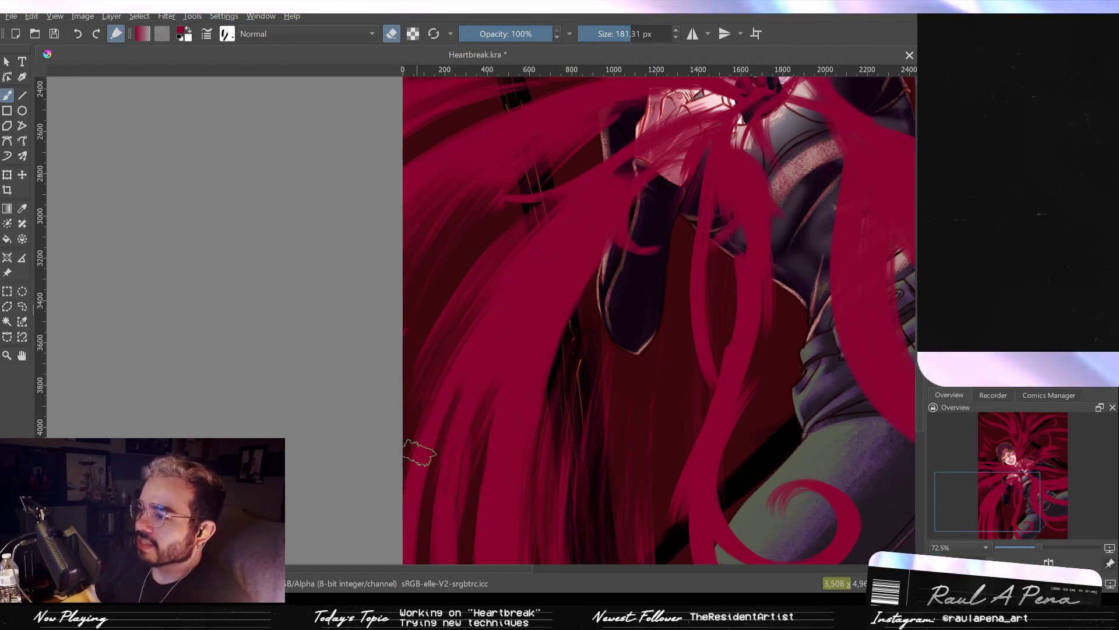
mouse_move(476, 385)
mouse_down()
mouse_move(490, 356)
mouse_move(452, 423)
mouse_move(507, 380)
mouse_up()
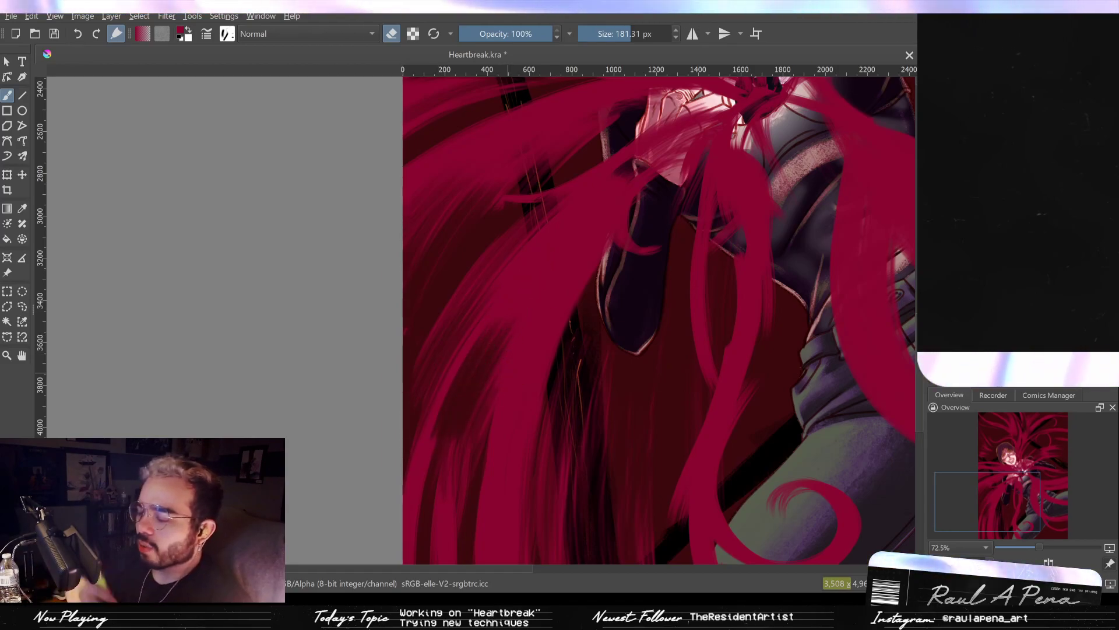
drag(502, 332, 443, 431)
drag(490, 367, 455, 466)
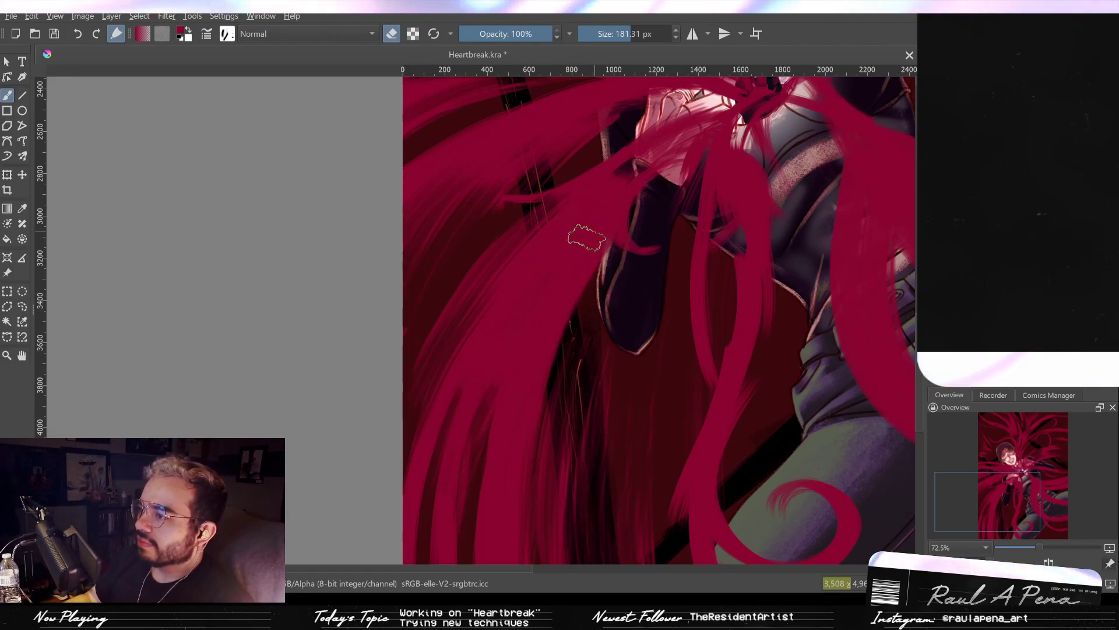
Undo the last eraser stroke and cut long gaps through the lower-left ribbon beside the forearm with a 143.02 px eraser.
drag(583, 236, 567, 244)
key(ctrl+z)
key(bracketleft)
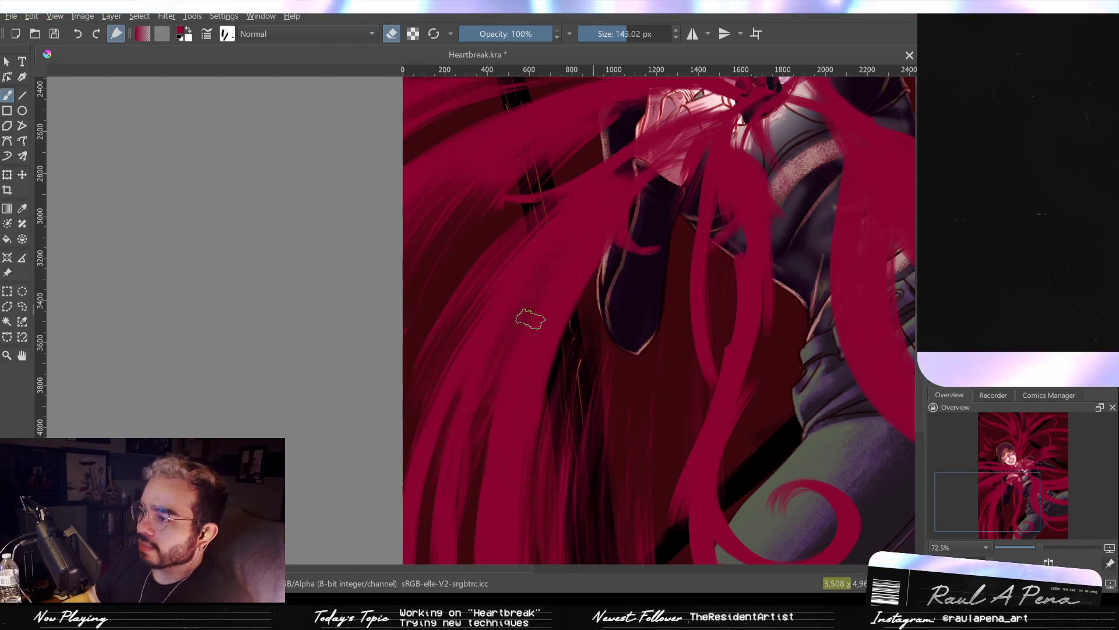
drag(537, 307, 483, 391)
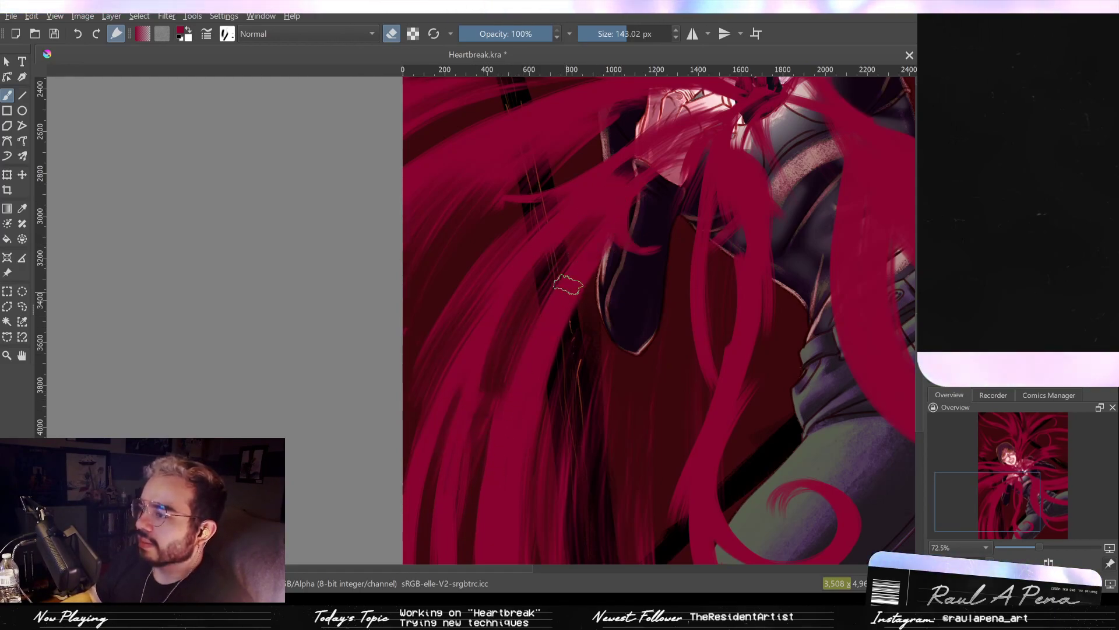
Try erasing the edge of the long red strand beside the dark sleeve, and undo the strokes.
drag(567, 285, 531, 336)
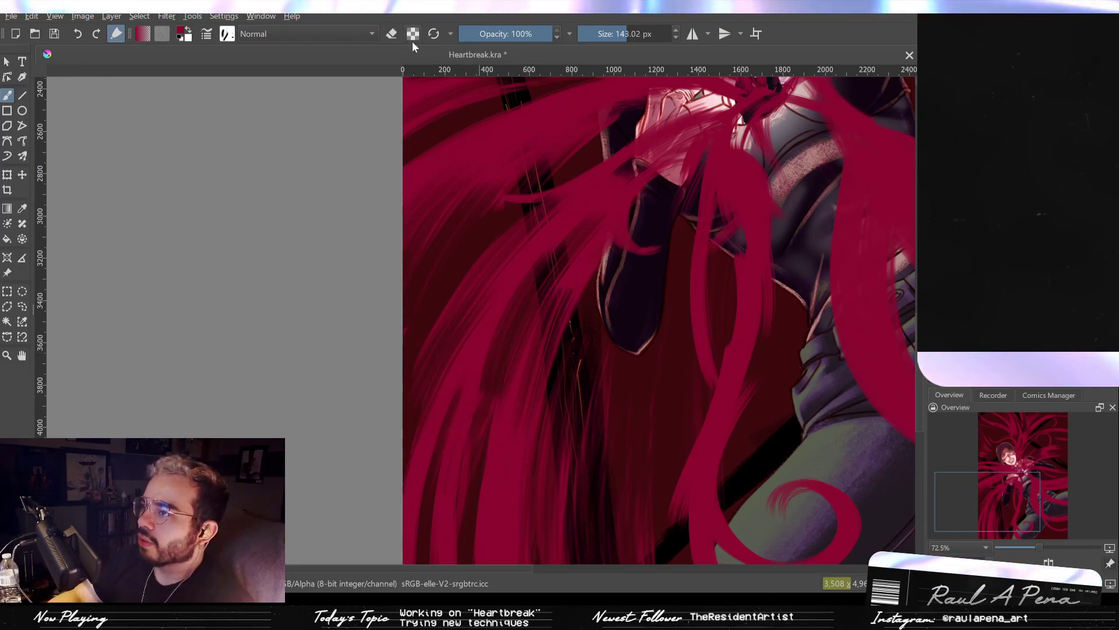
key(ctrl+z)
key(ctrl+z)
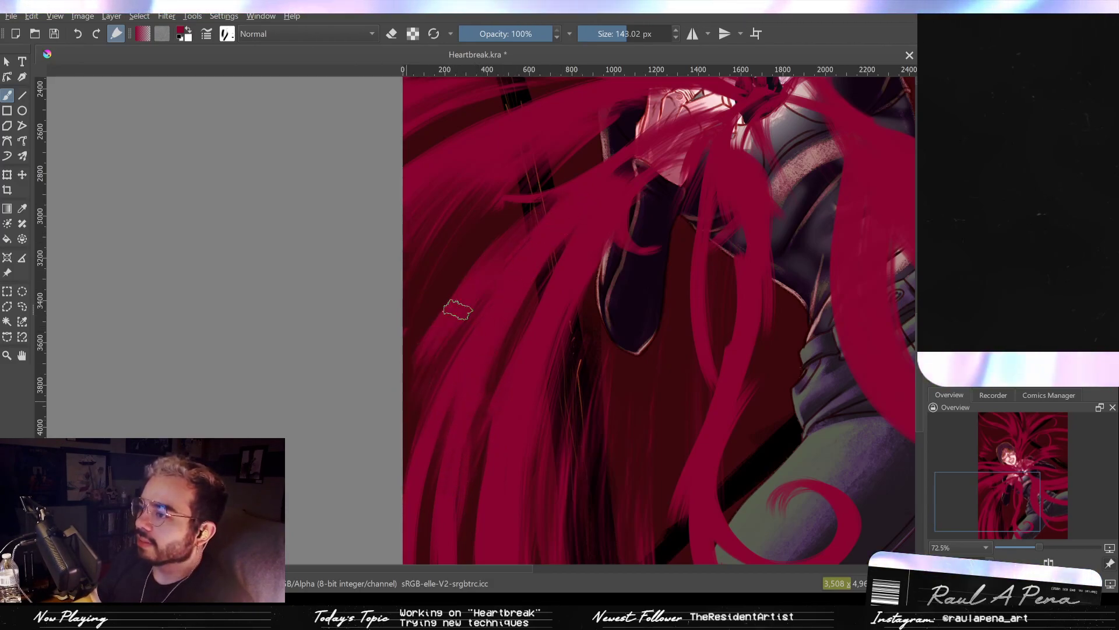
Reduce the brush size to 57.30 px and paint a thin curved tip on the red strand crossing the black beam.
key(bracketleft)
key(bracketleft)
key(bracketleft)
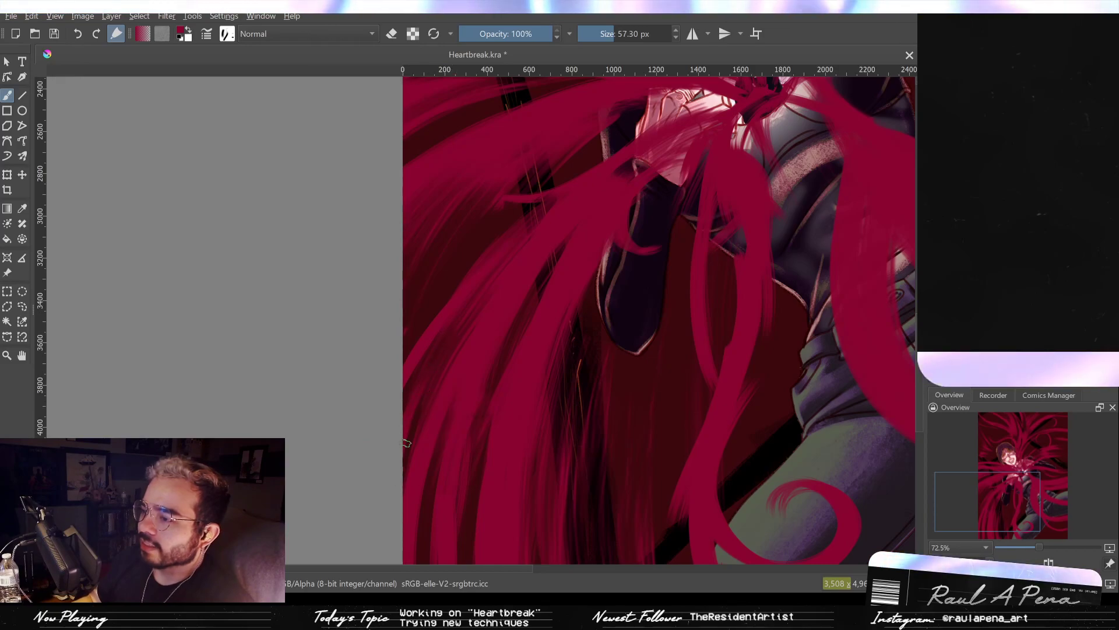
mouse_move(550, 285)
mouse_down()
mouse_move(440, 274)
mouse_move(499, 250)
mouse_move(567, 381)
mouse_up()
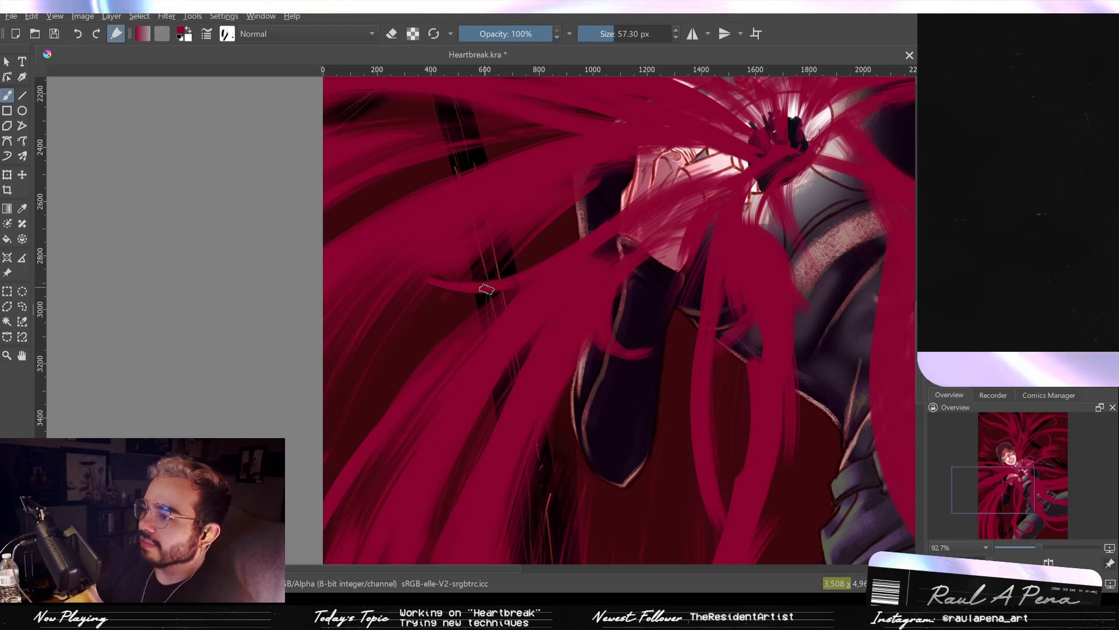
mouse_move(528, 277)
mouse_down()
mouse_move(396, 281)
mouse_move(507, 291)
mouse_move(405, 281)
mouse_up()
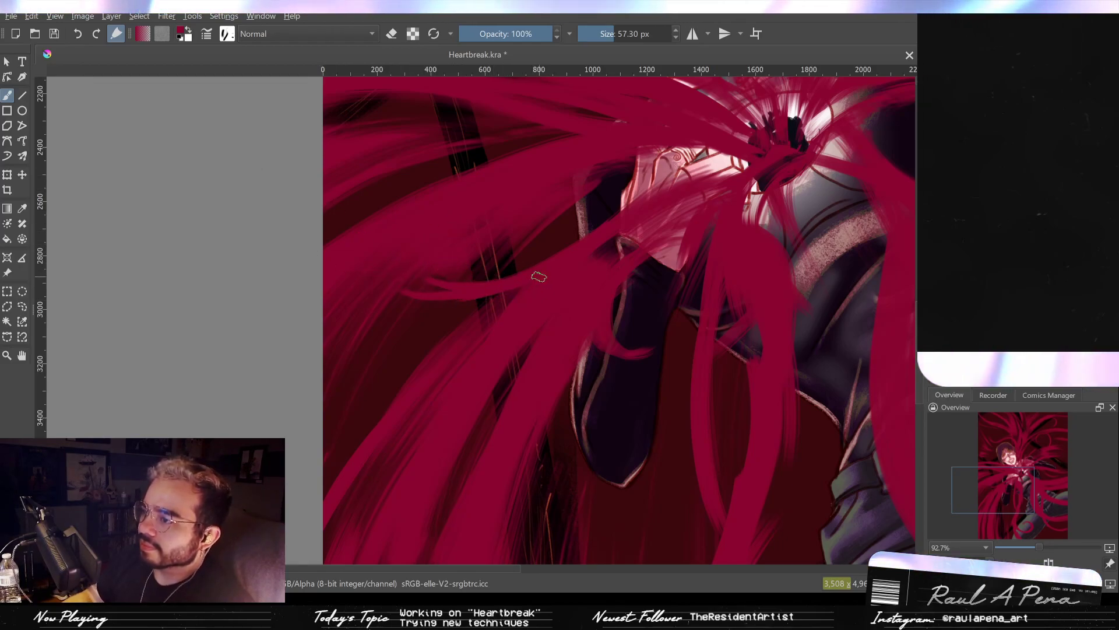
key(ctrl+z)
drag(516, 280, 367, 267)
key(ctrl+z)
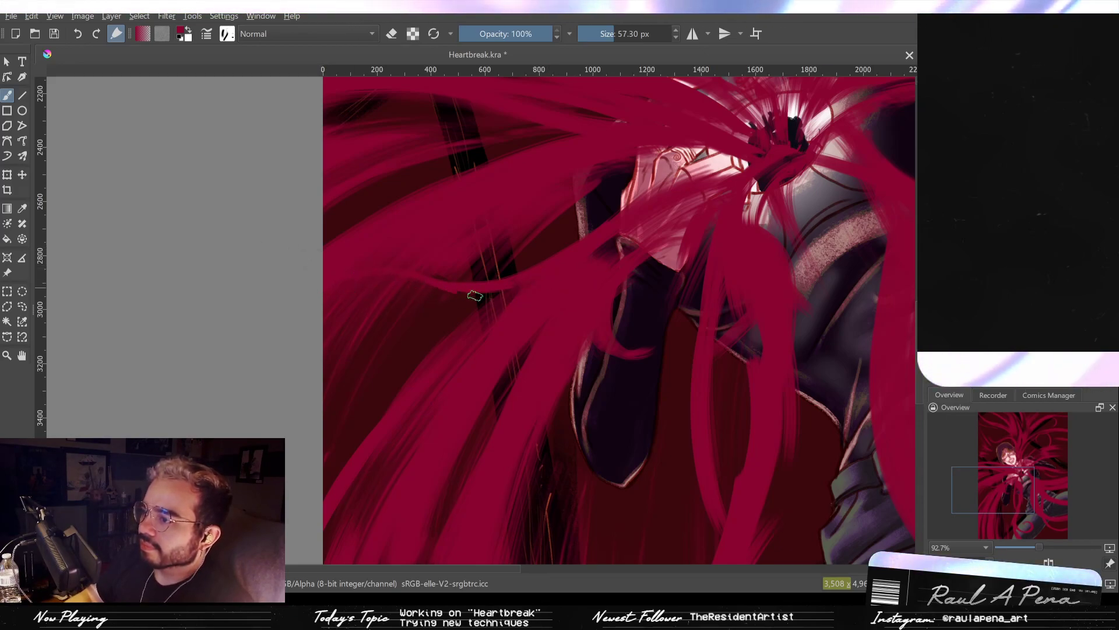
mouse_move(583, 264)
mouse_down()
mouse_move(586, 347)
mouse_move(547, 348)
mouse_move(538, 316)
mouse_up()
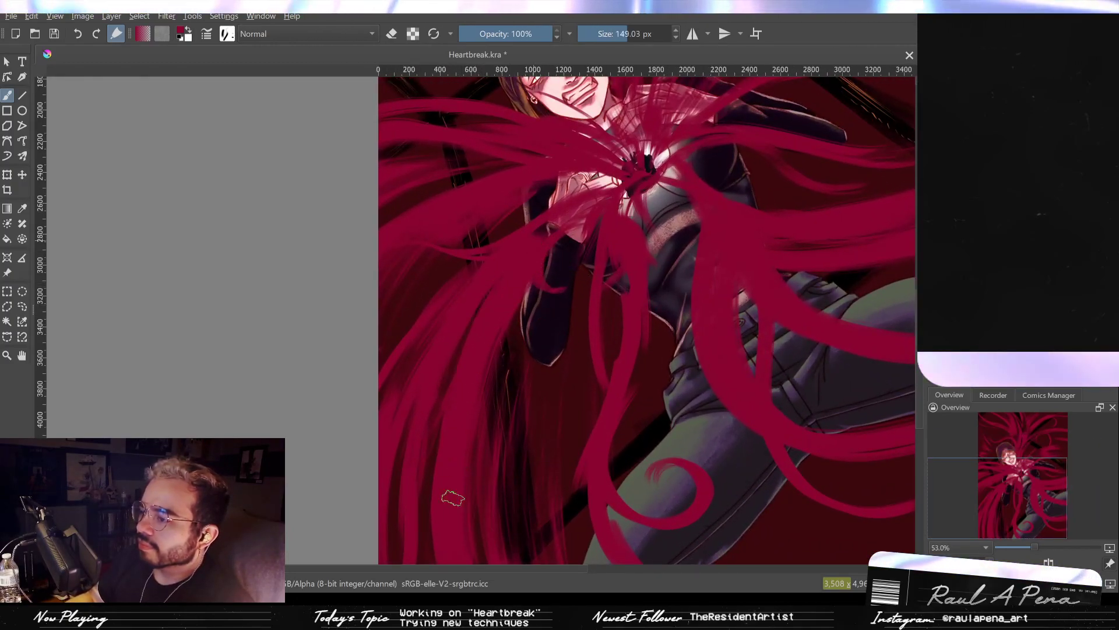
Erase the red strand paint covering the upper part of the dark sleeve with a 149.03 px eraser.
drag(507, 349, 511, 239)
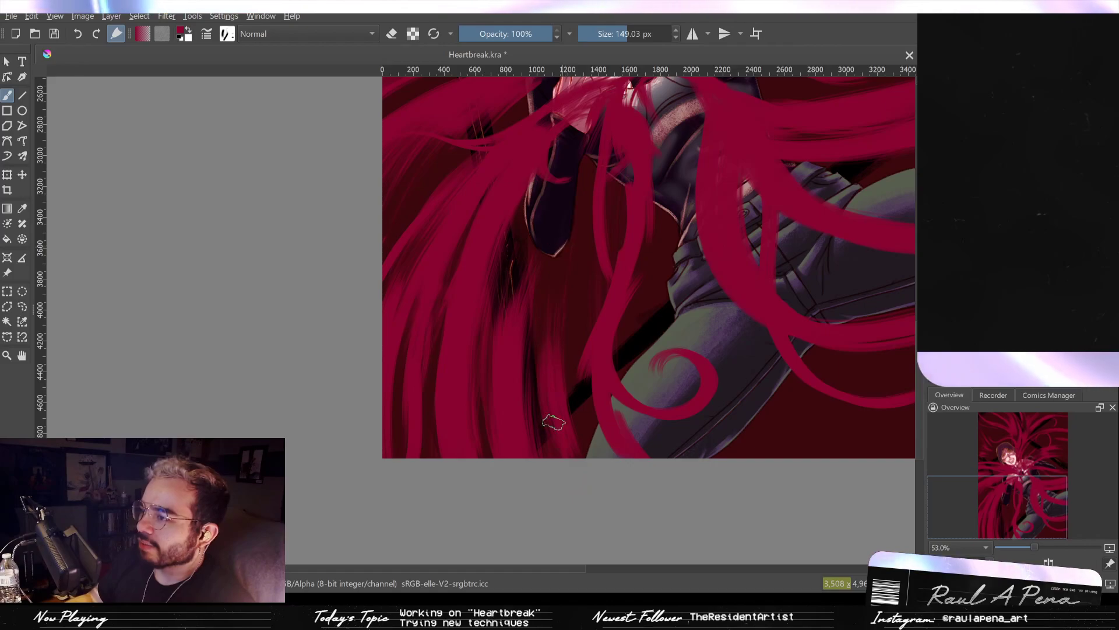
scroll(565, 238, up, 6)
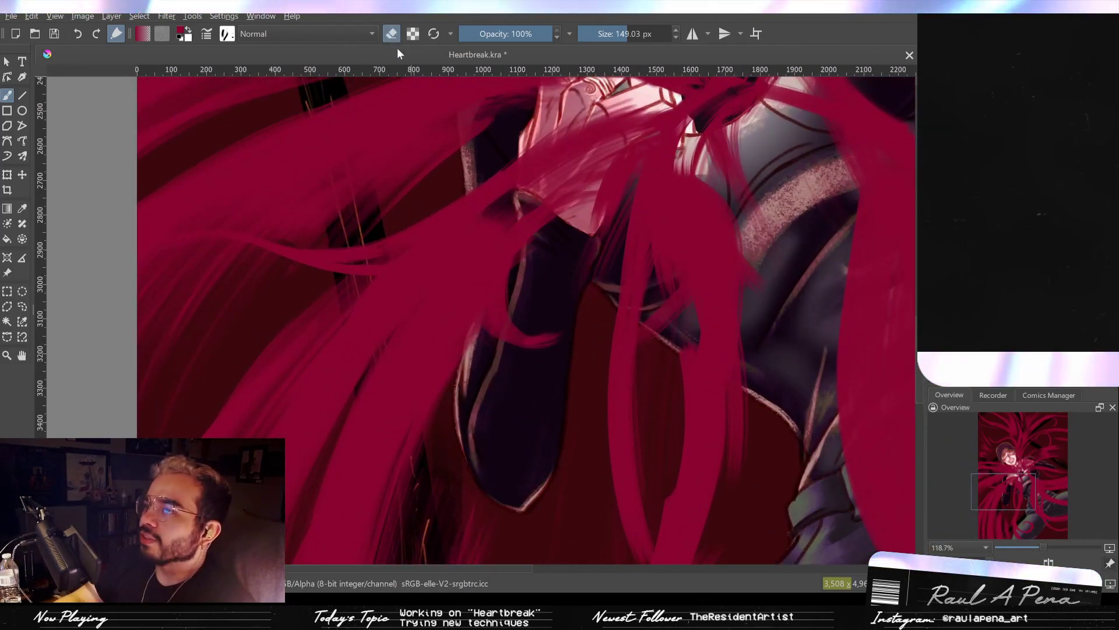
drag(521, 256, 537, 326)
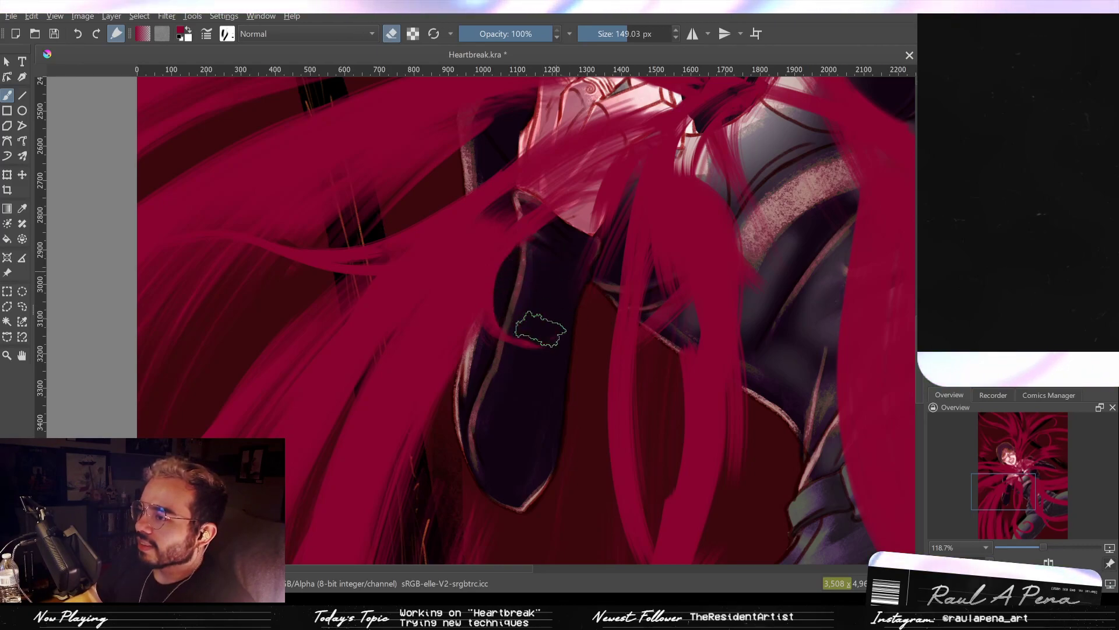
drag(517, 264, 517, 327)
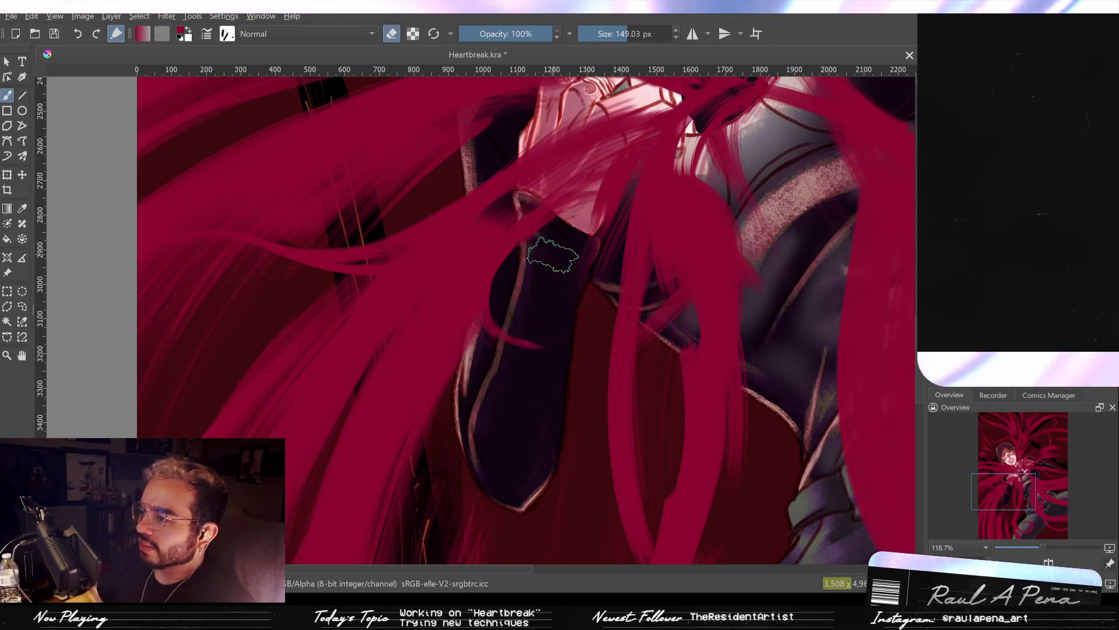
drag(553, 255, 551, 293)
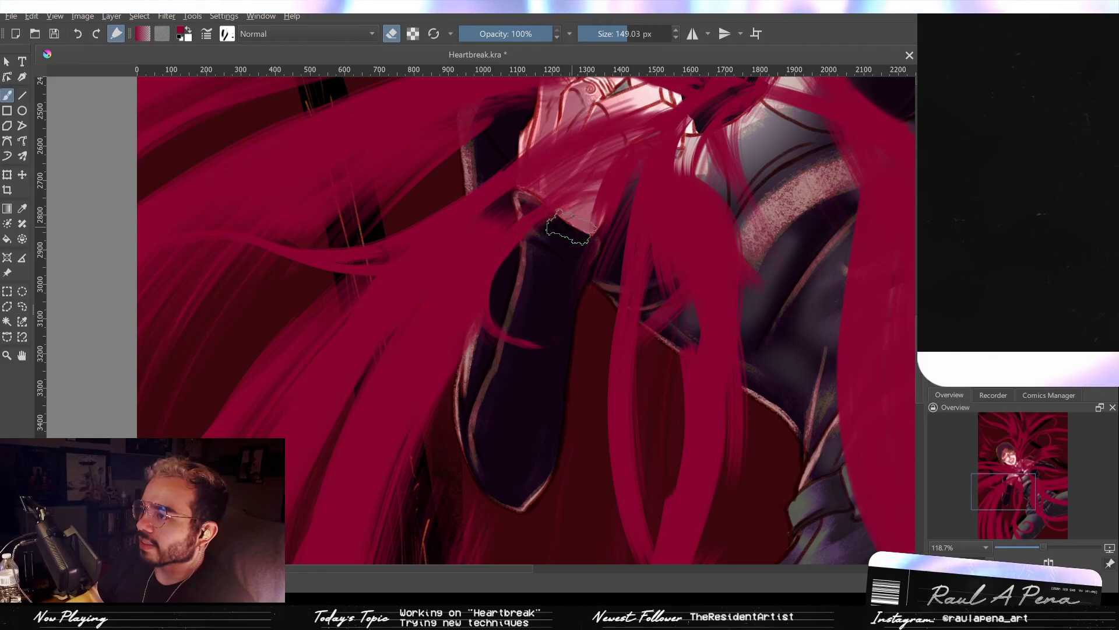
Paint the red strand running from the heart across the clenched hand with a 69.50 px brush.
drag(639, 99, 669, 210)
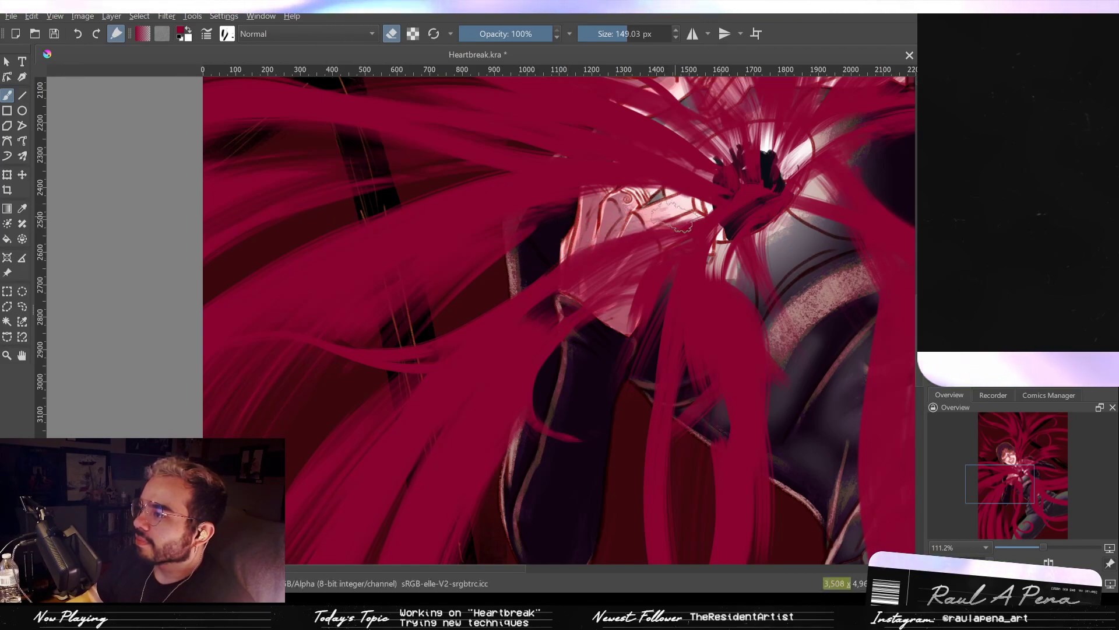
click(396, 33)
mouse_move(688, 205)
mouse_down()
mouse_move(707, 210)
mouse_move(609, 236)
mouse_up()
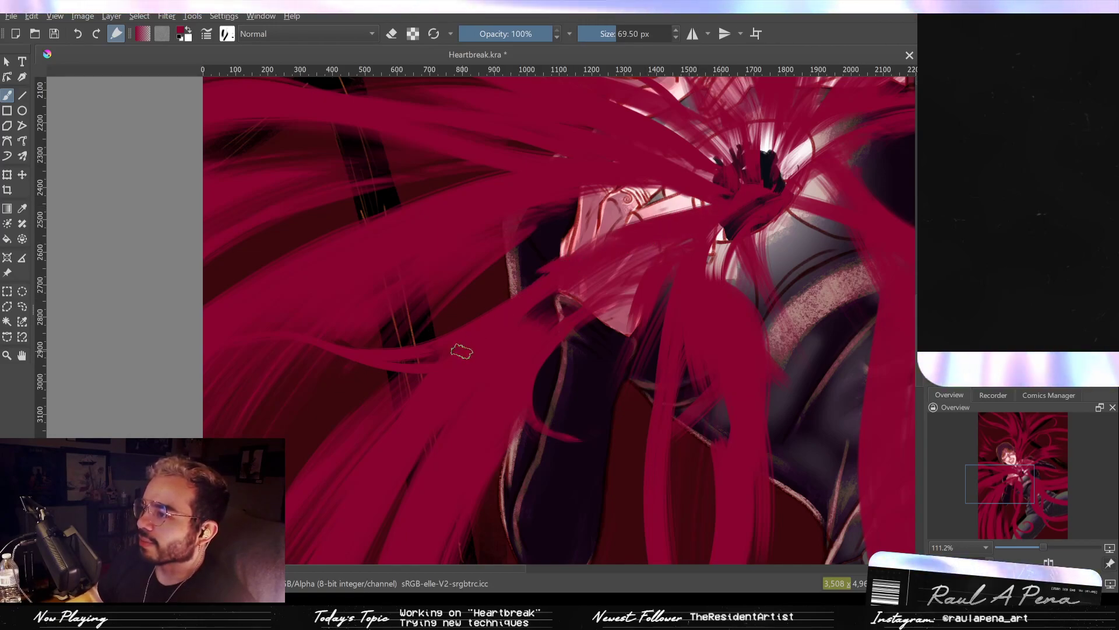
mouse_move(543, 280)
mouse_down()
mouse_move(659, 213)
mouse_move(729, 198)
mouse_up()
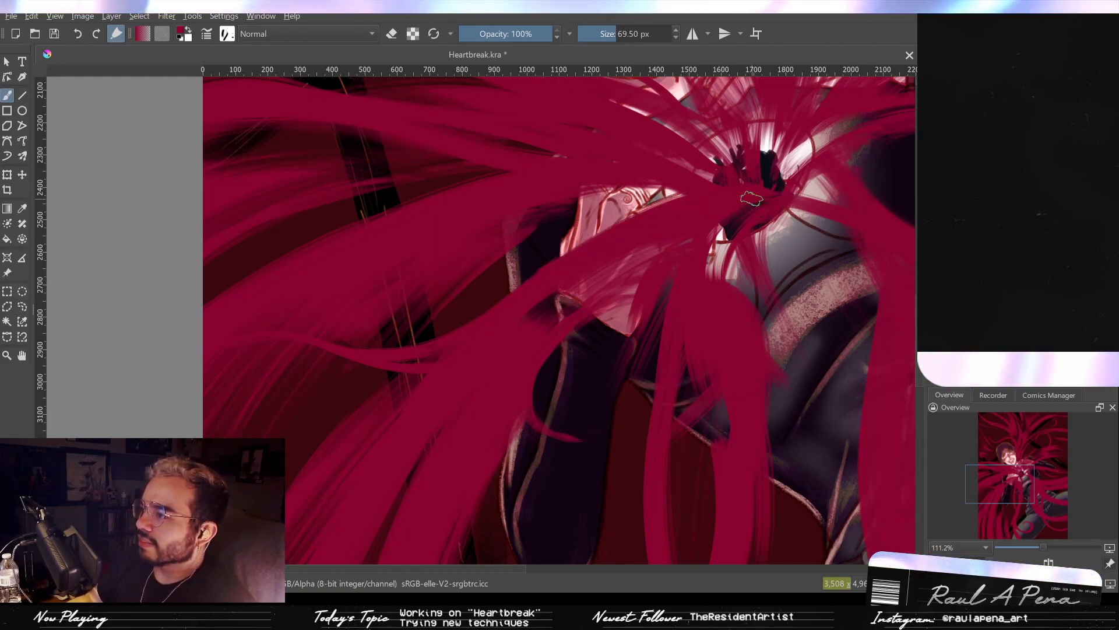
Erase the red paint covering the black heart and the nearby wrist, enlarging the eraser to 129.73 px.
click(391, 34)
drag(761, 204, 708, 201)
mouse_move(784, 189)
mouse_down()
mouse_move(684, 225)
mouse_move(766, 188)
mouse_move(702, 213)
mouse_move(716, 199)
mouse_move(734, 198)
mouse_move(653, 225)
mouse_move(746, 188)
mouse_move(686, 207)
mouse_move(731, 198)
mouse_move(707, 249)
mouse_up()
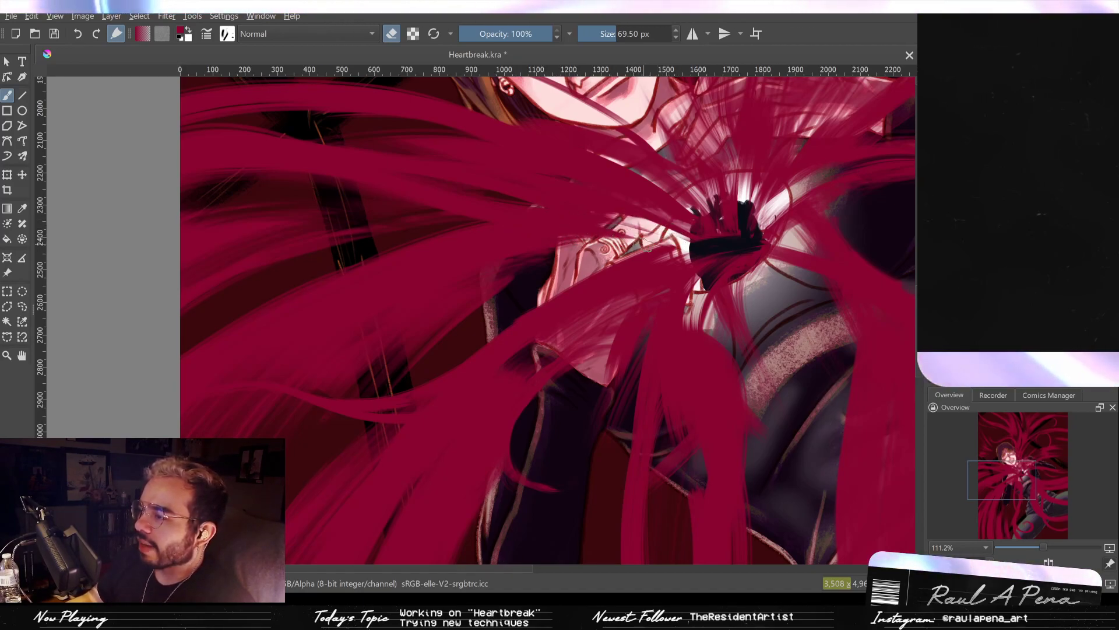
mouse_move(647, 227)
mouse_down()
mouse_move(676, 224)
mouse_move(534, 220)
mouse_up()
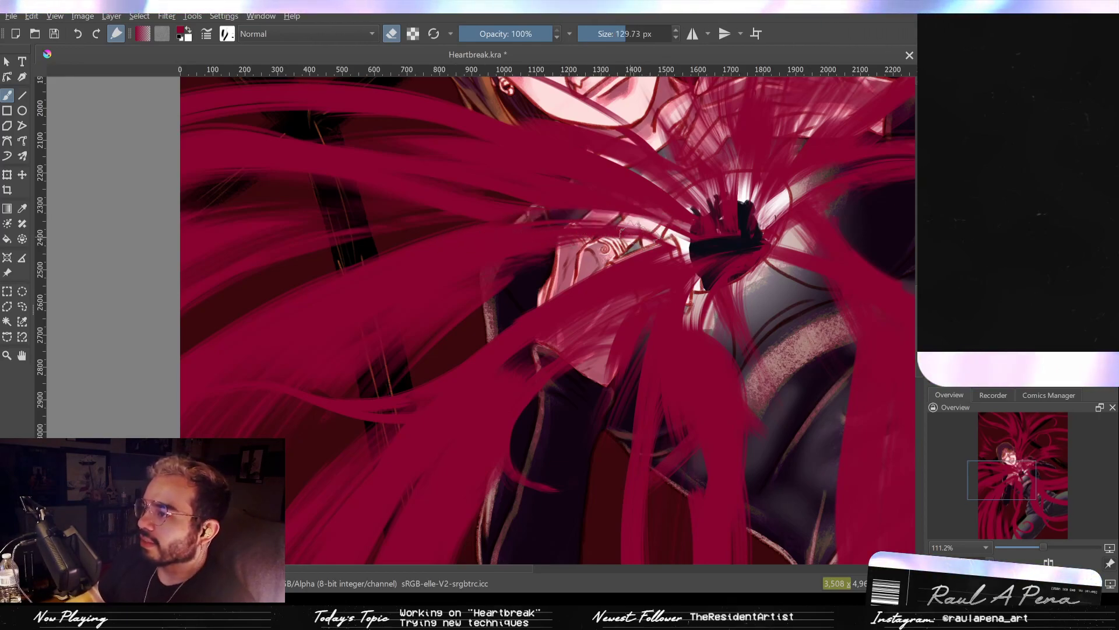
drag(600, 193, 685, 214)
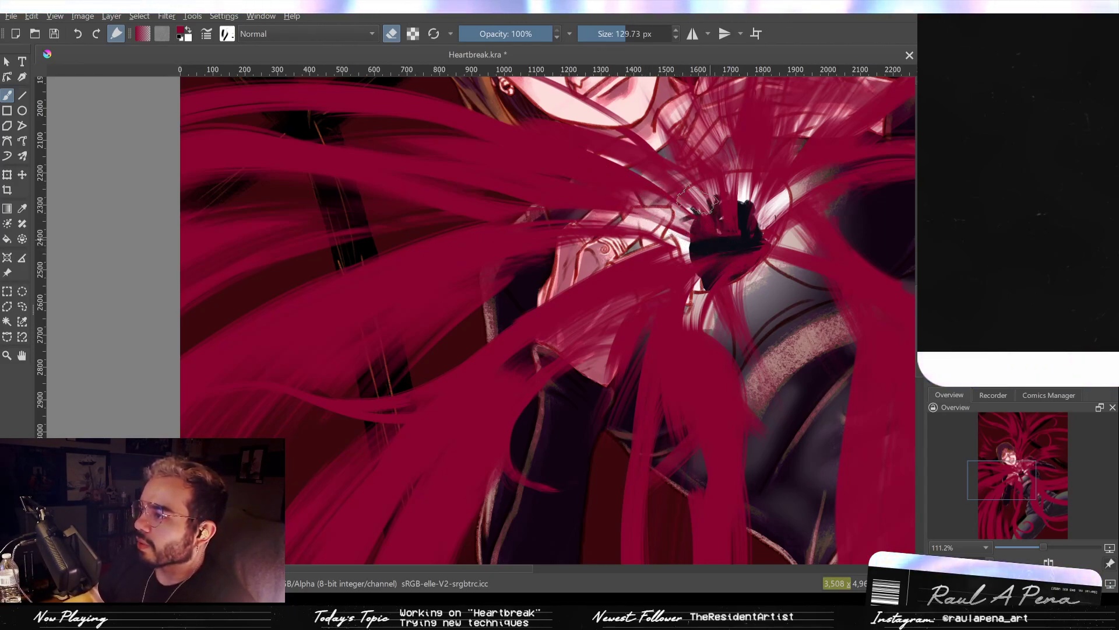
mouse_move(717, 242)
mouse_down()
mouse_move(732, 187)
mouse_move(708, 242)
mouse_up()
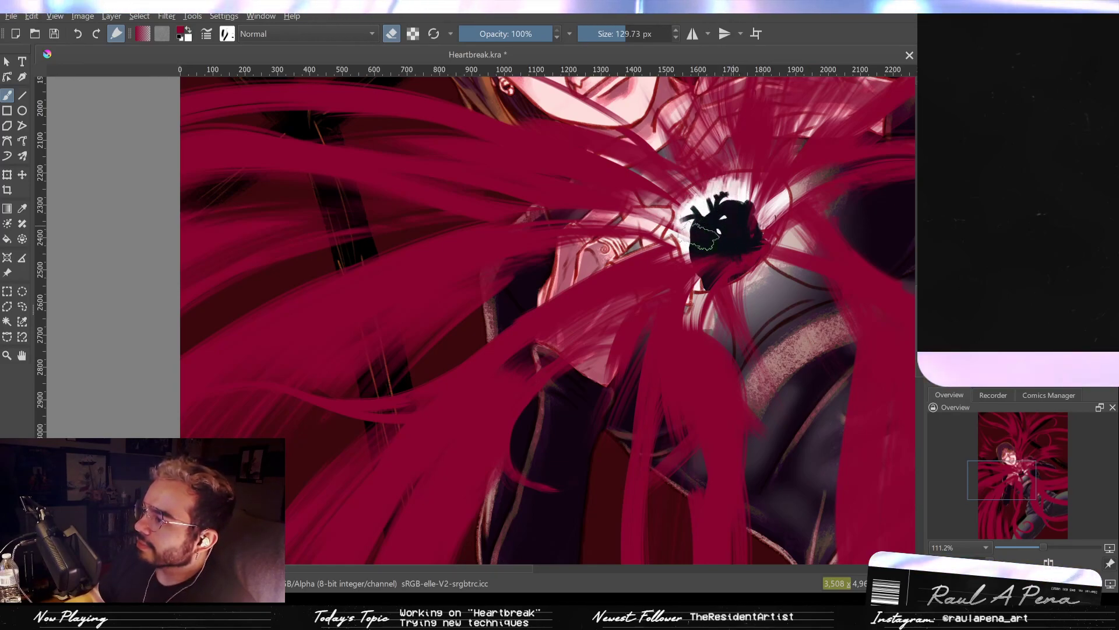
Erase the red strokes over the white glow above the heart and beside the fingers.
drag(651, 162, 638, 238)
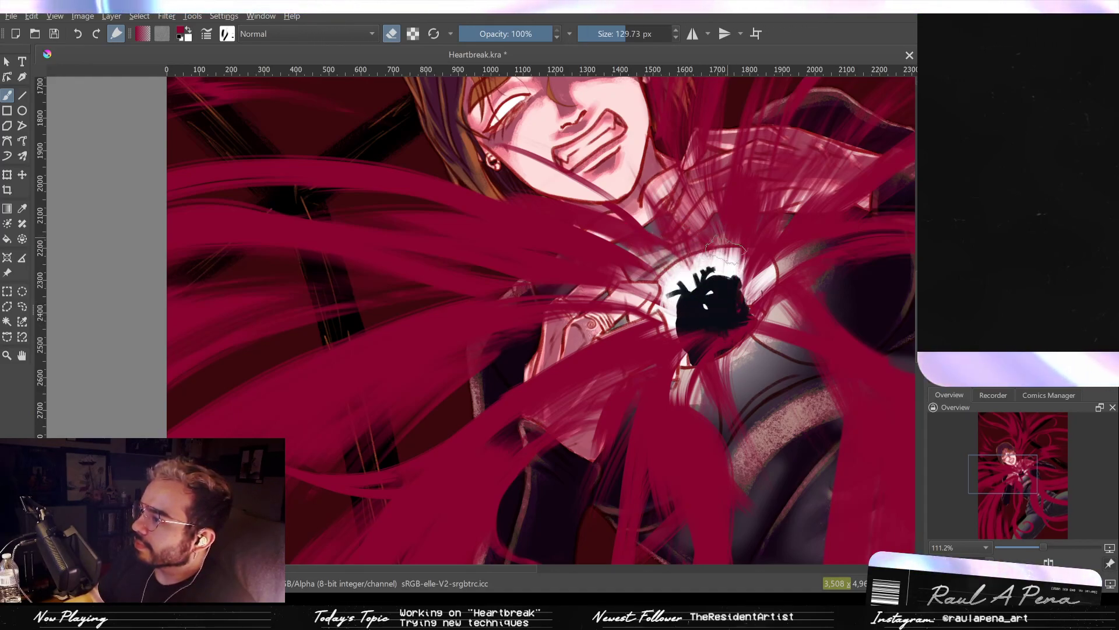
drag(758, 217, 746, 263)
mouse_move(617, 285)
mouse_down()
mouse_move(679, 328)
mouse_move(624, 361)
mouse_up()
key(ctrl+z)
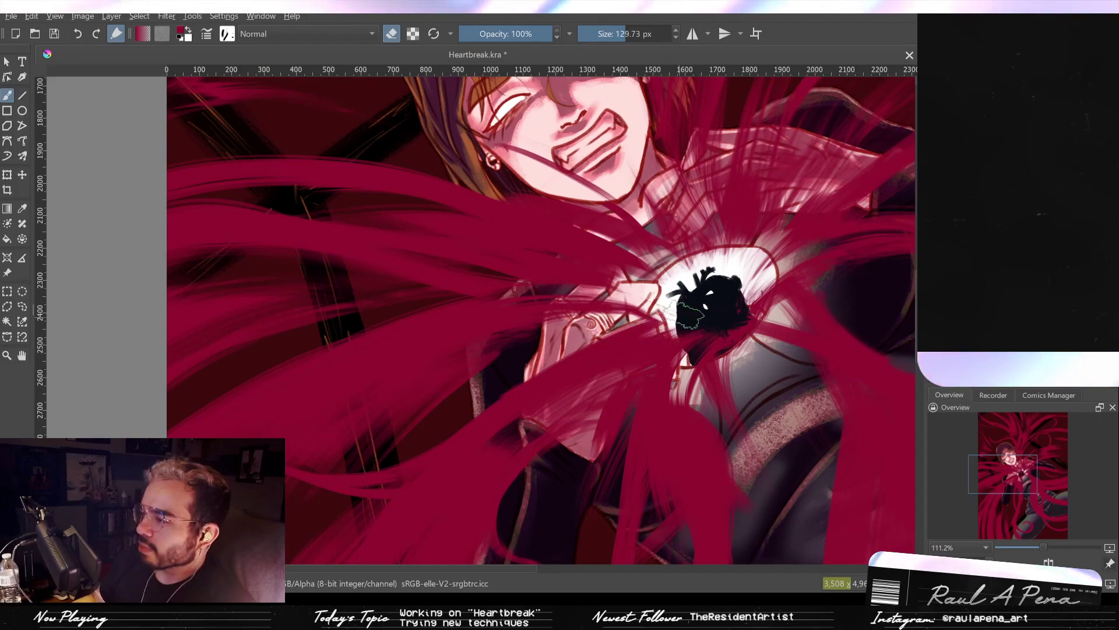
drag(648, 331, 657, 343)
drag(736, 294, 625, 292)
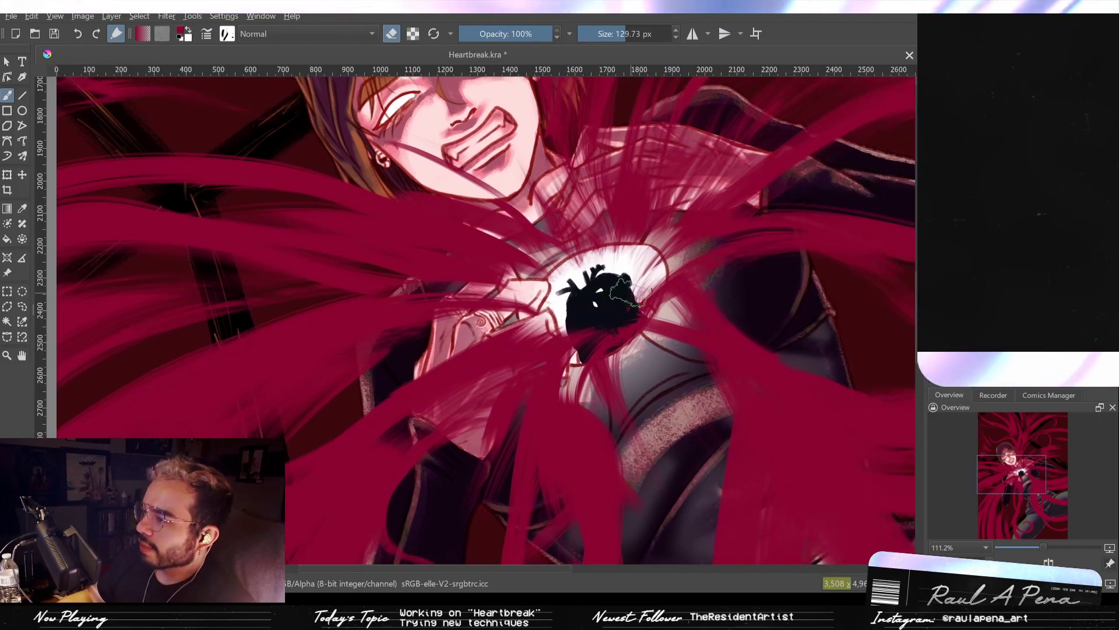
Paint the bases of the red strands at the heart's lower right edge with a 47.65 px brush.
click(391, 34)
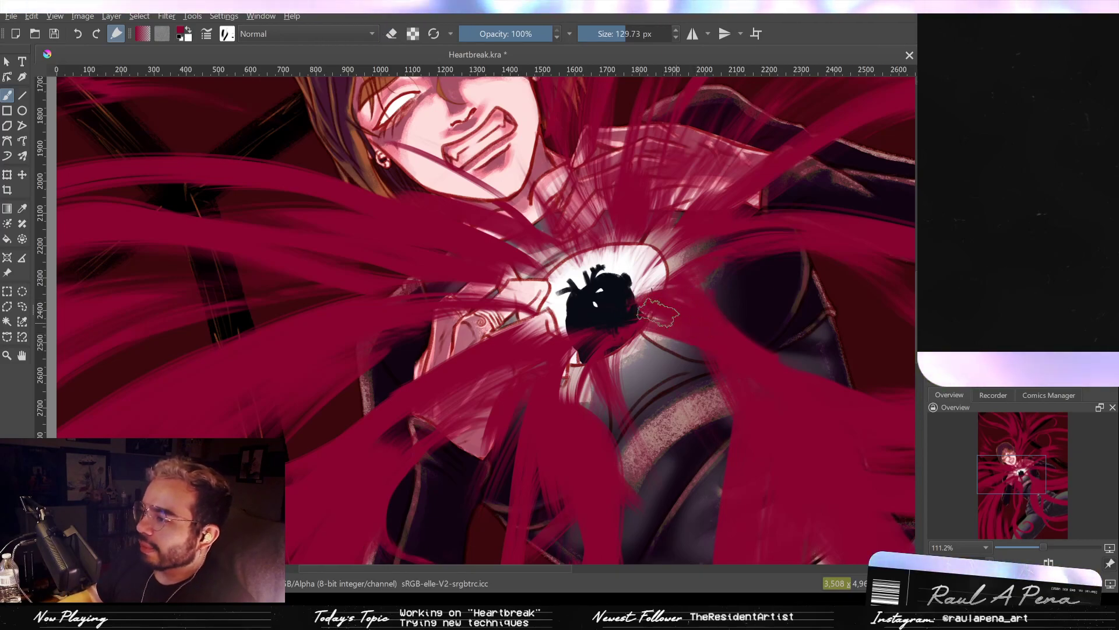
drag(731, 307, 623, 298)
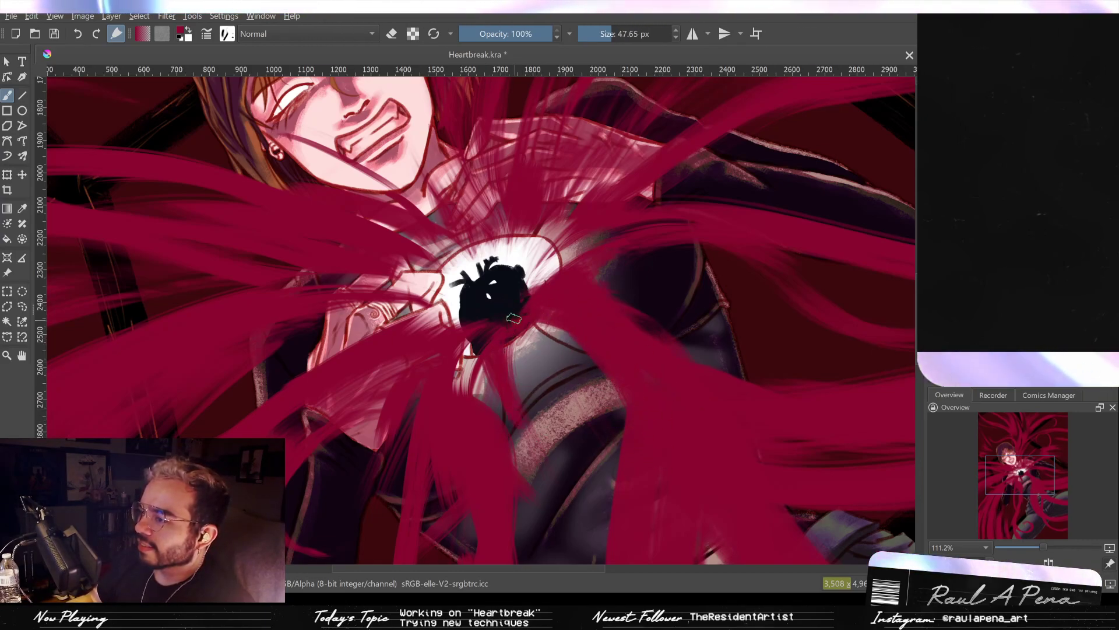
drag(558, 529, 565, 453)
Enlarge the eraser to 153.55 px and trim the left edge of the long hanging strand above the curl.
key(e)
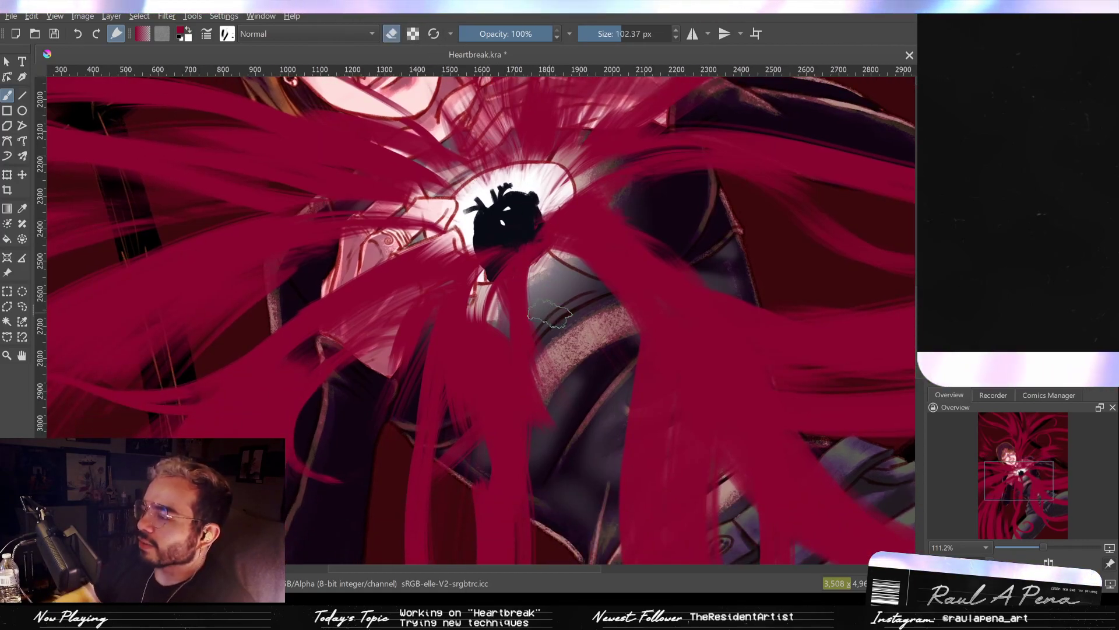
key(bracketright)
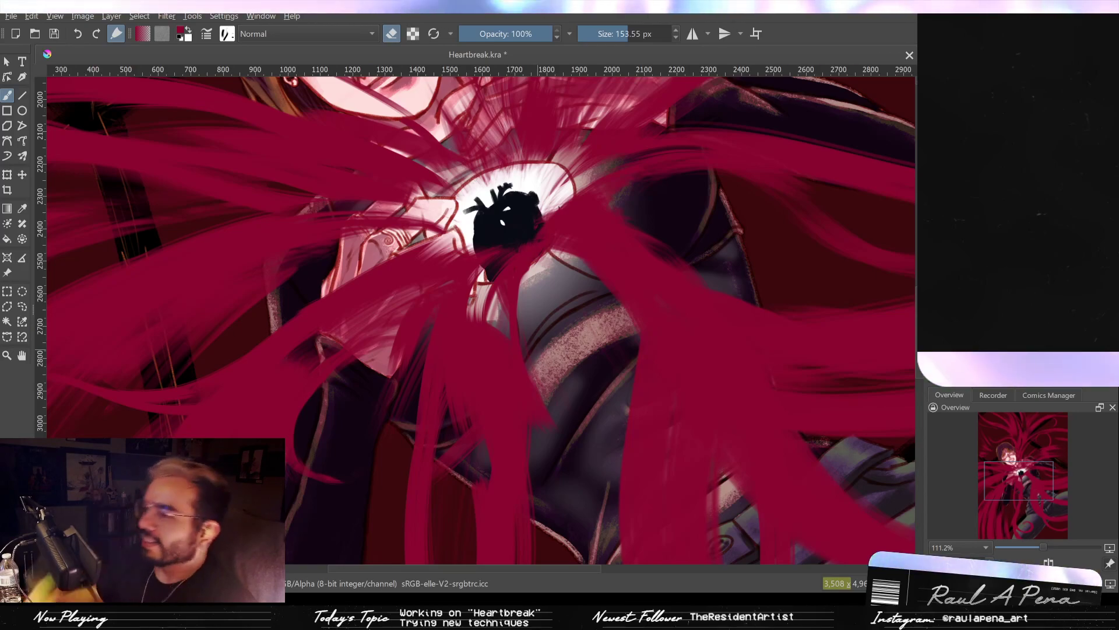
scroll(406, 304, down, 3)
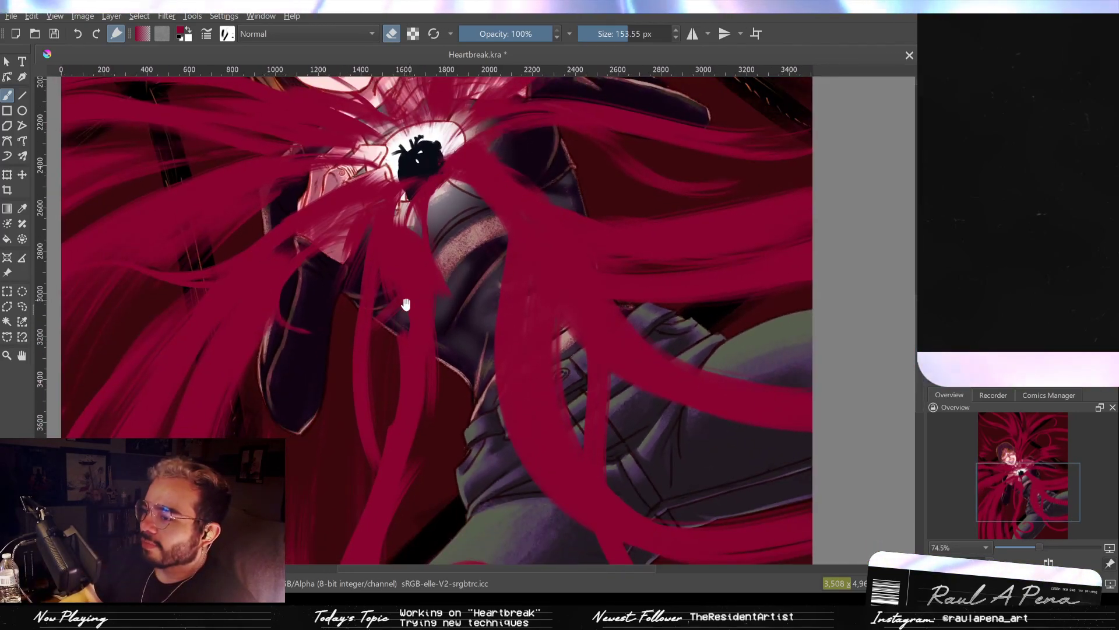
mouse_move(407, 304)
mouse_down()
mouse_move(427, 280)
mouse_move(455, 353)
mouse_move(445, 344)
mouse_move(425, 403)
mouse_move(478, 354)
mouse_move(497, 475)
mouse_move(499, 354)
mouse_move(502, 429)
mouse_move(502, 370)
mouse_move(503, 416)
mouse_up()
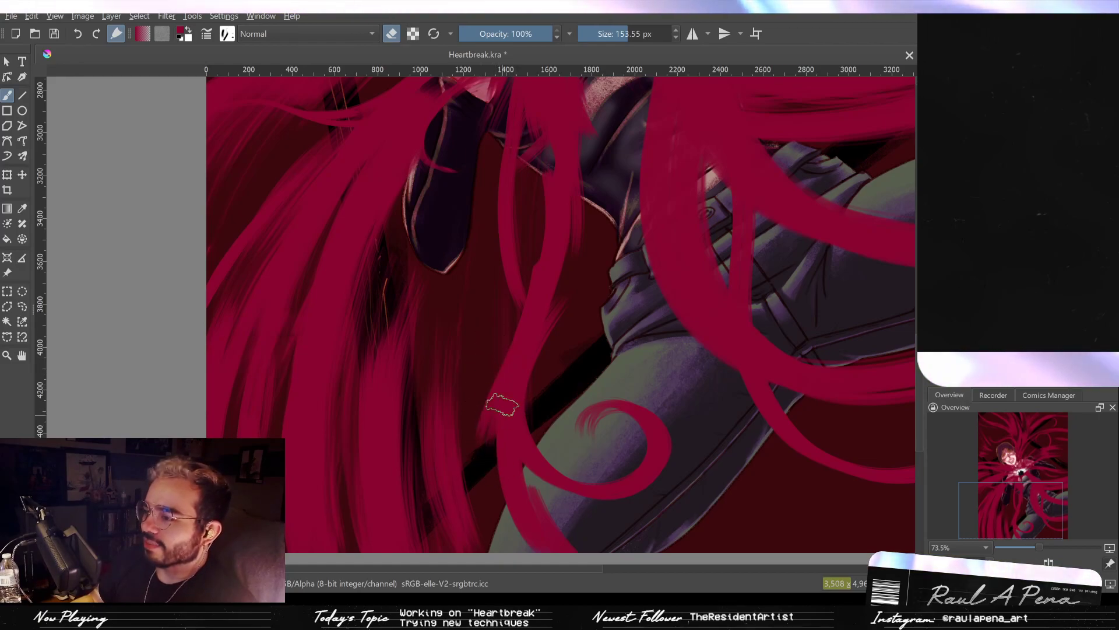
drag(481, 367, 483, 469)
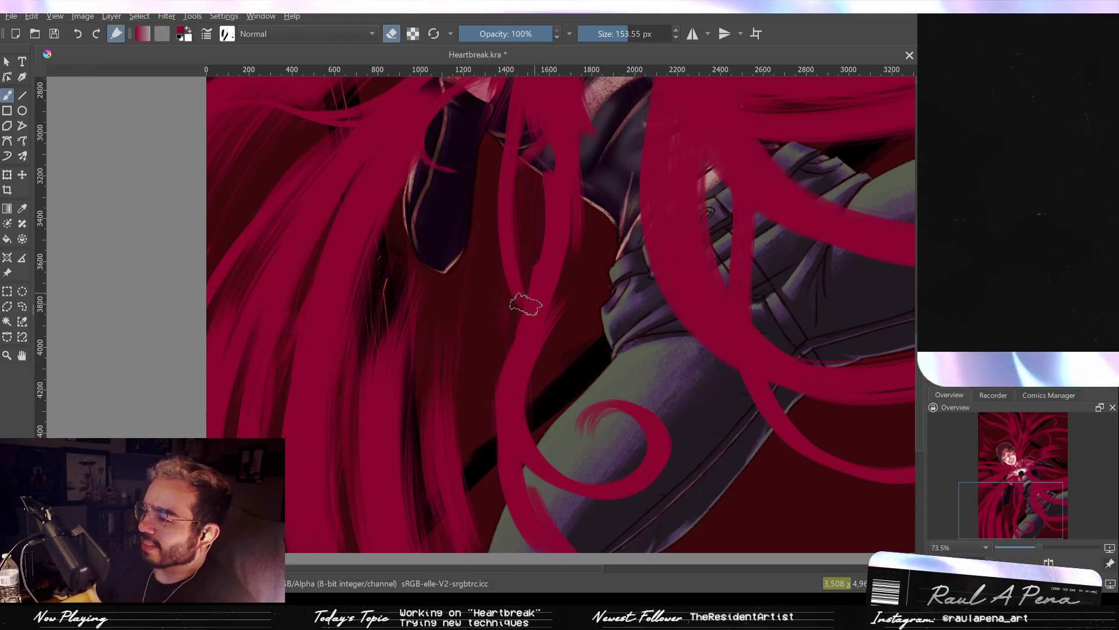
Repaint the bend of the hanging strand just above the curl with a 94.60 px brush.
key(e)
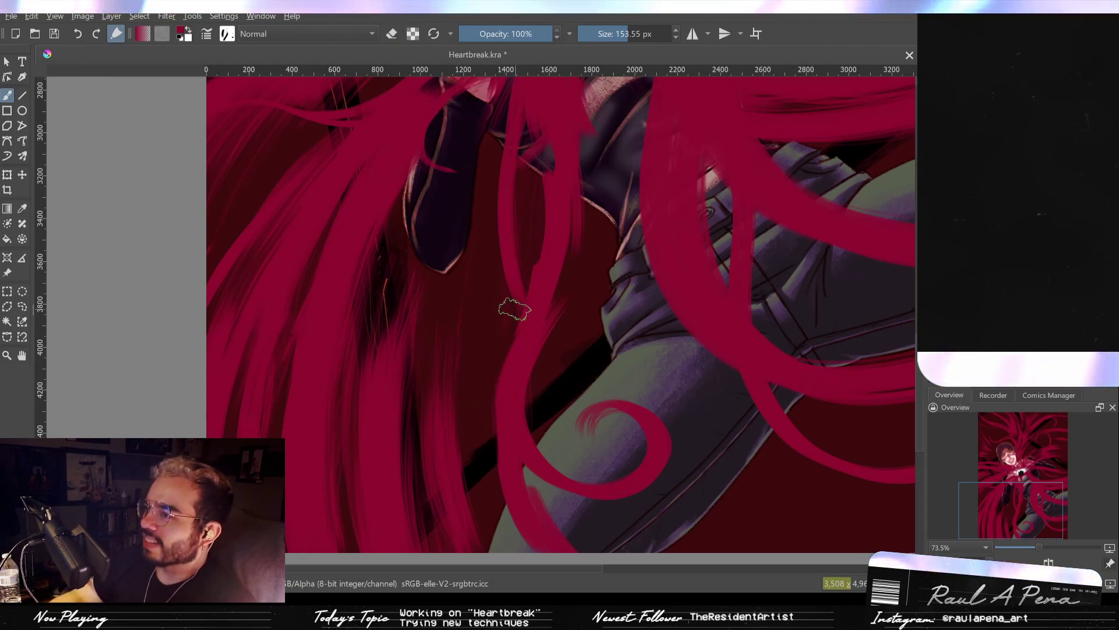
drag(512, 387, 513, 399)
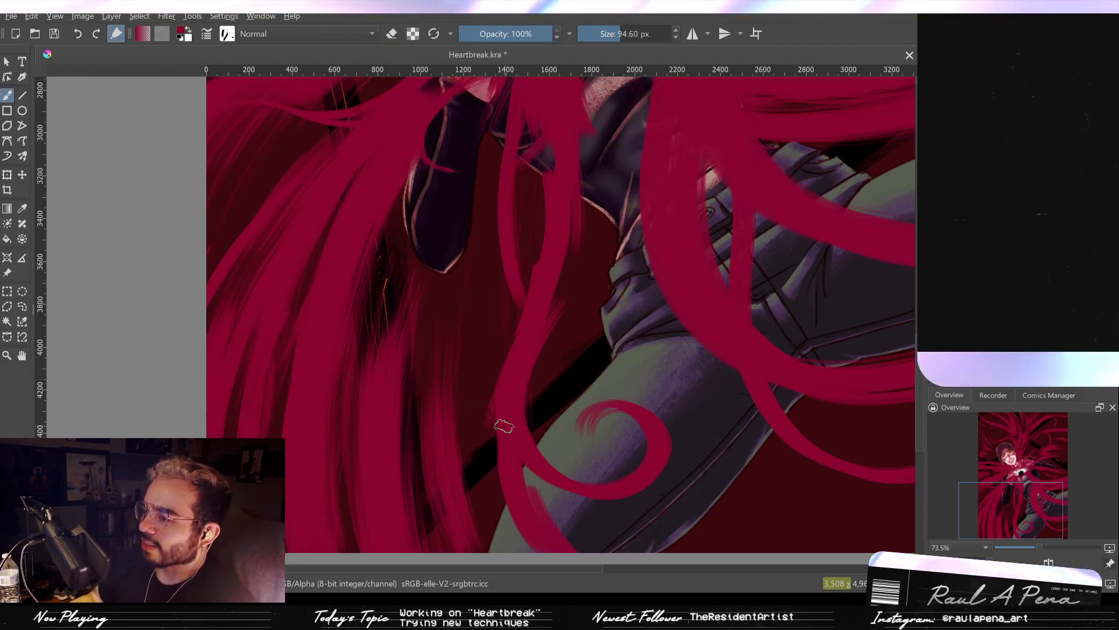
mouse_move(513, 472)
mouse_down()
mouse_move(499, 345)
mouse_move(543, 473)
mouse_move(505, 373)
mouse_move(472, 345)
mouse_up()
Set the eraser size to 181.60 px and trim the hanging strand's right edge where it crosses the black beam.
click(399, 34)
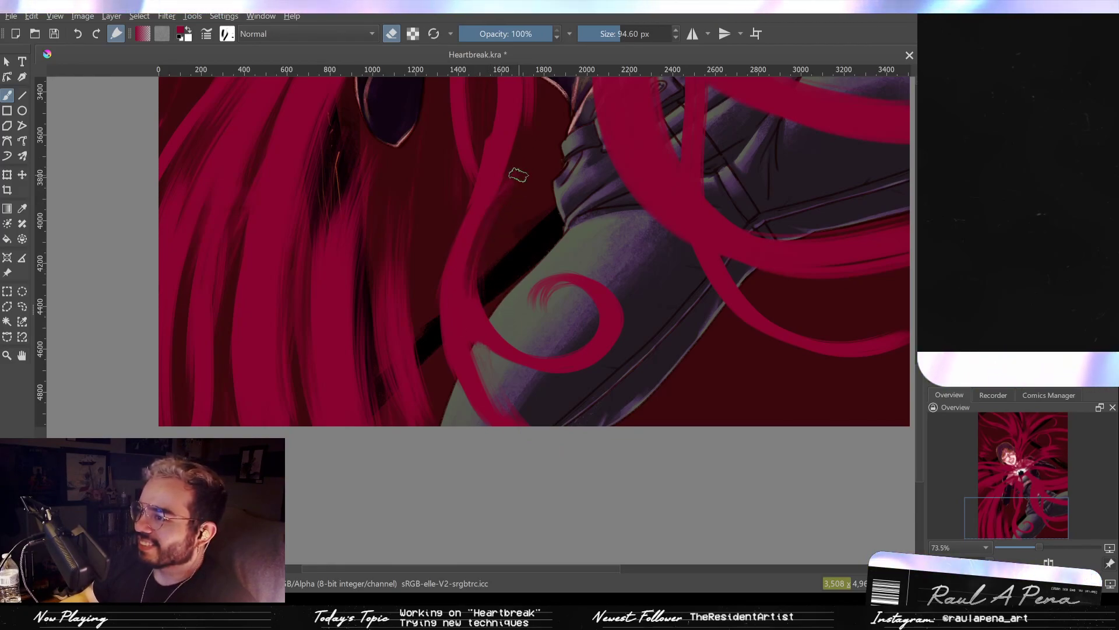
mouse_move(493, 219)
shift+mouse_down()
mouse_move(539, 211)
mouse_move(475, 260)
shift+mouse_up()
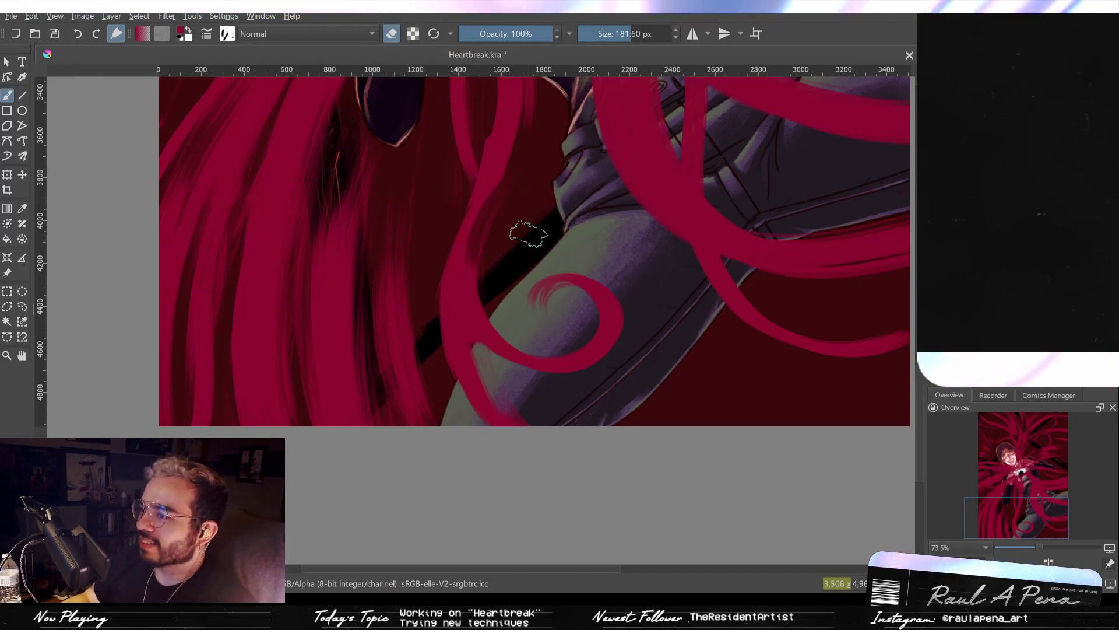
key(ctrl+z)
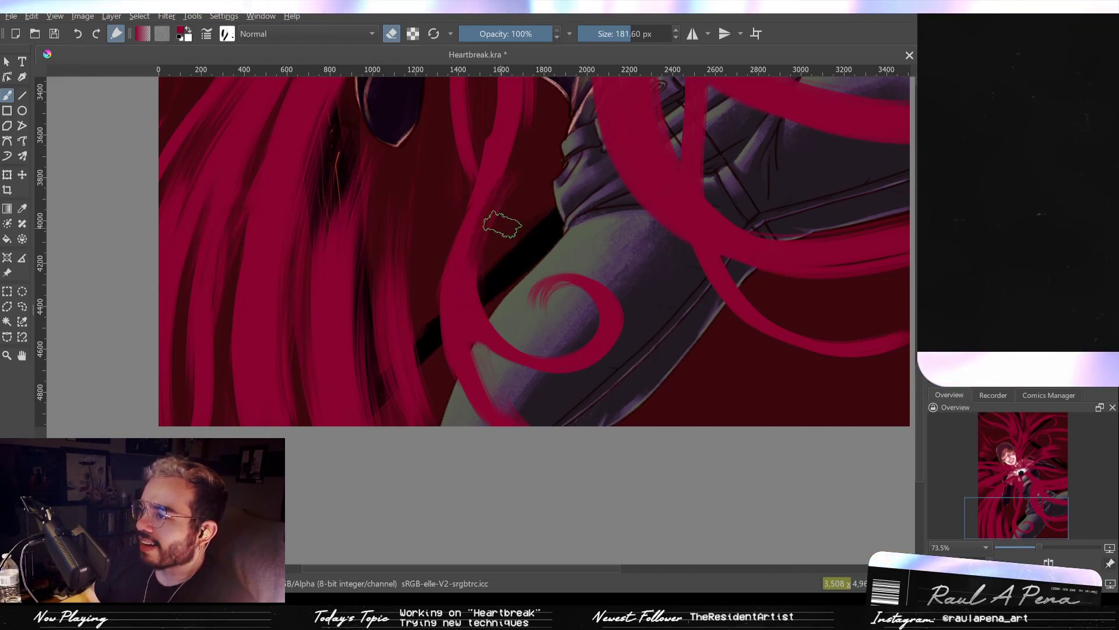
drag(502, 295, 513, 312)
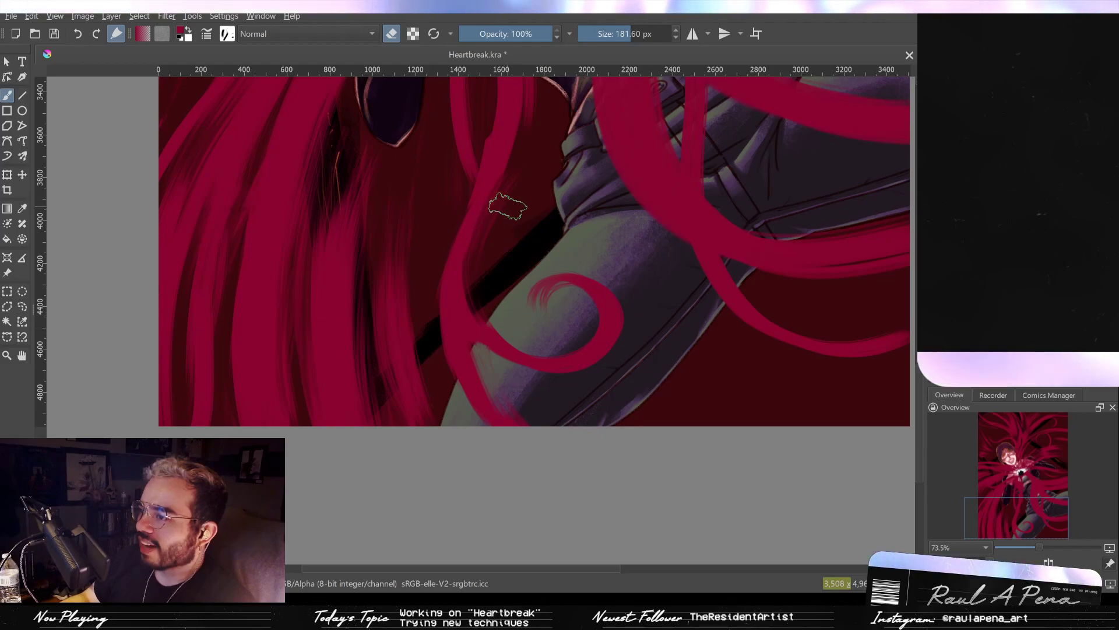
Erase the lower end of the thin strand where it joins the long hanging strand, using a 150.80 px eraser.
scroll(458, 203, up, 3)
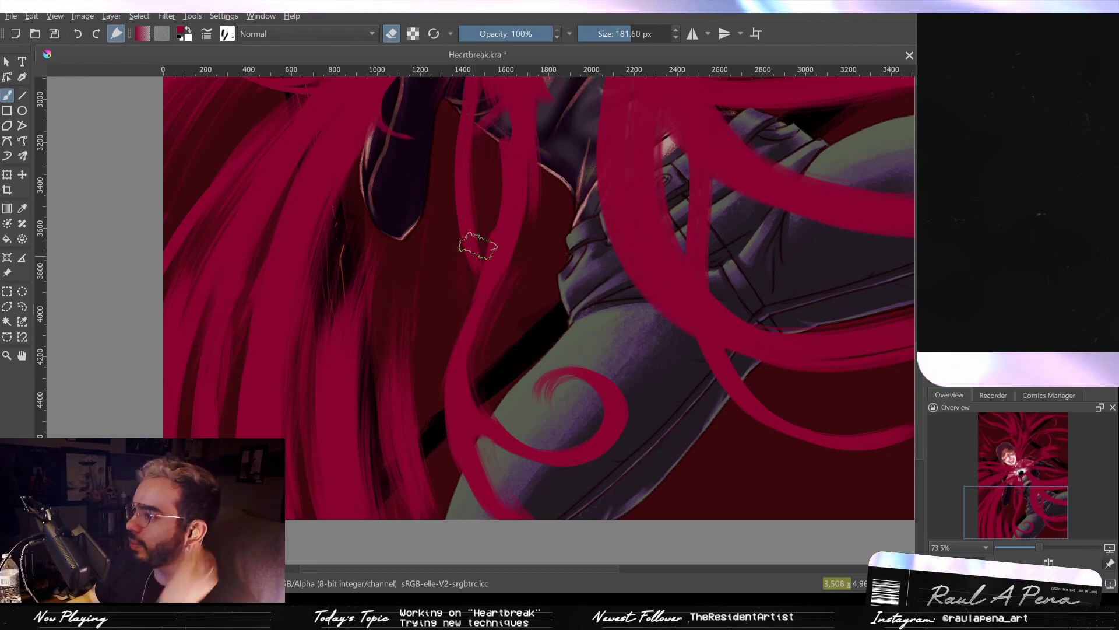
drag(466, 204, 465, 245)
key(ctrl+z)
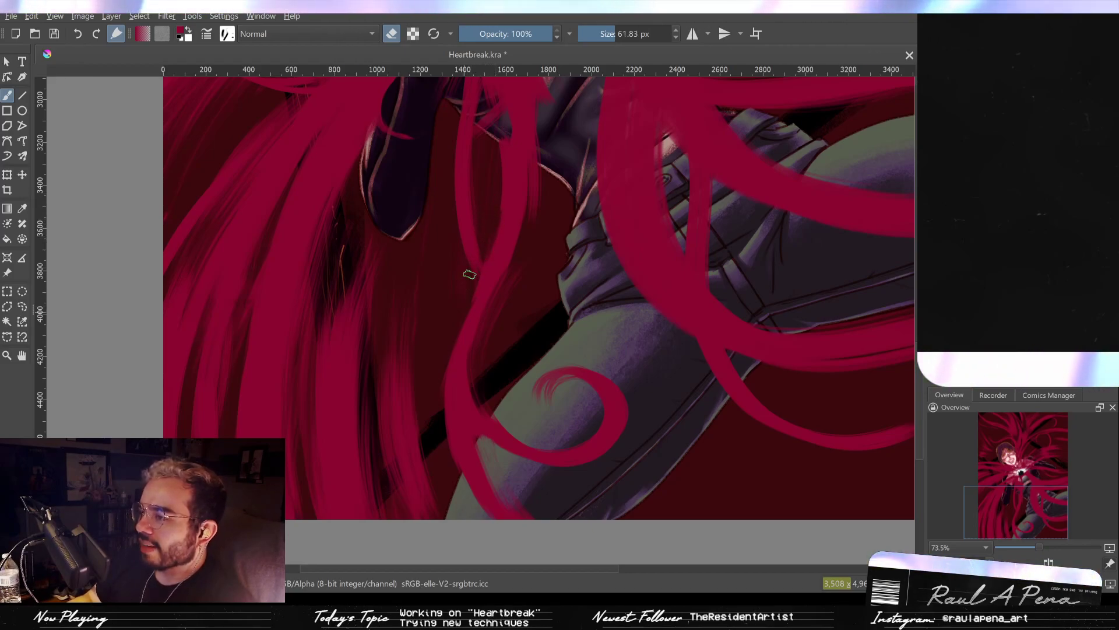
drag(487, 190, 518, 201)
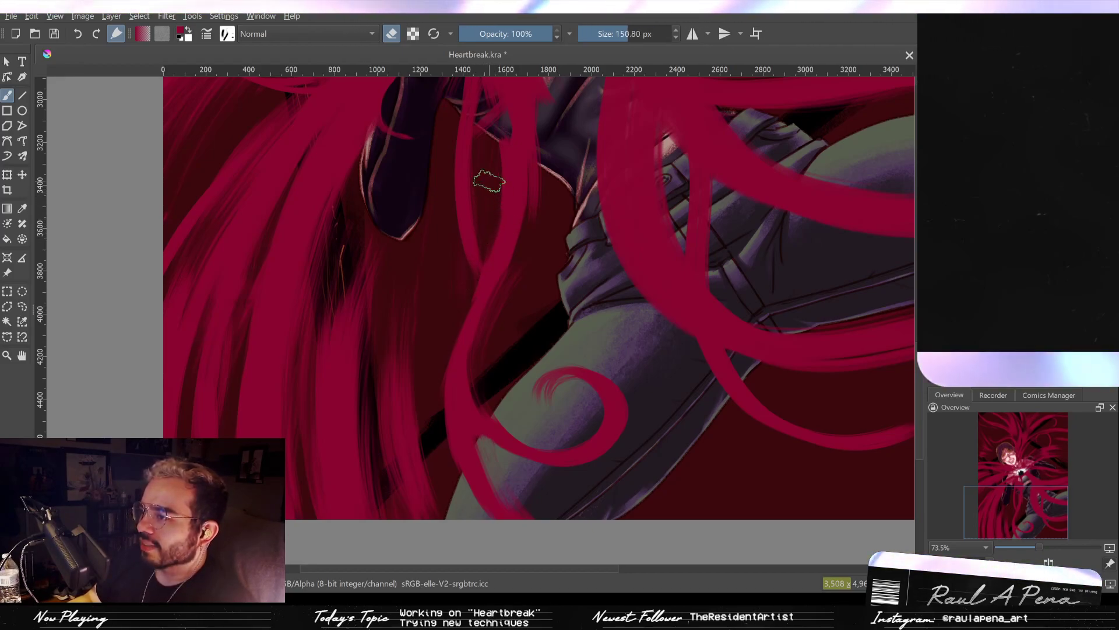
drag(490, 149, 506, 200)
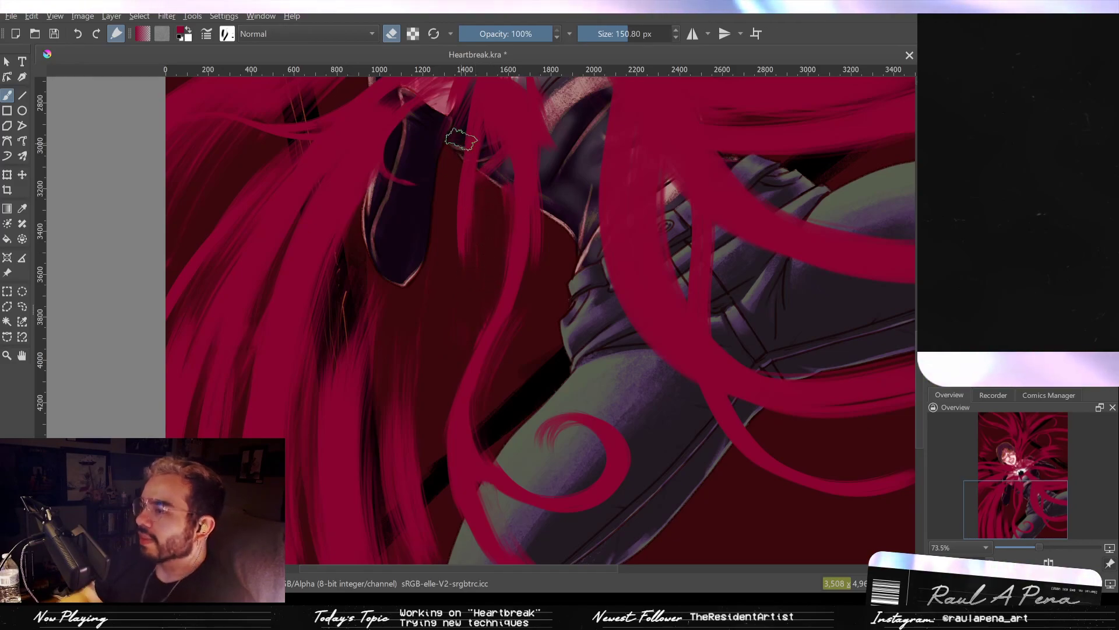
scroll(513, 274, up, 2)
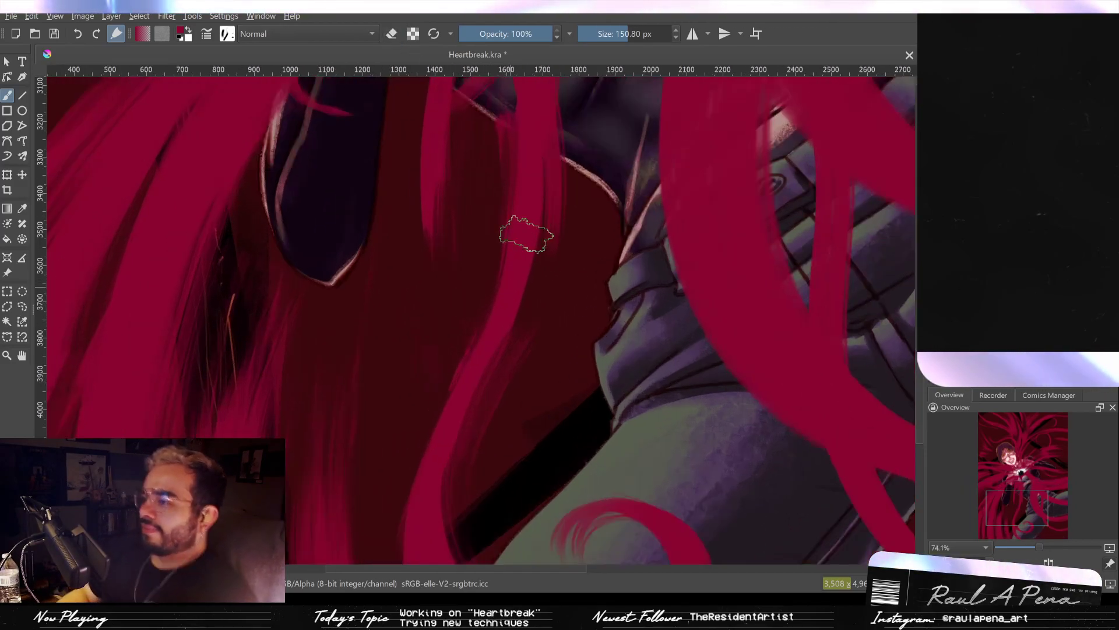
scroll(528, 242, down, 2)
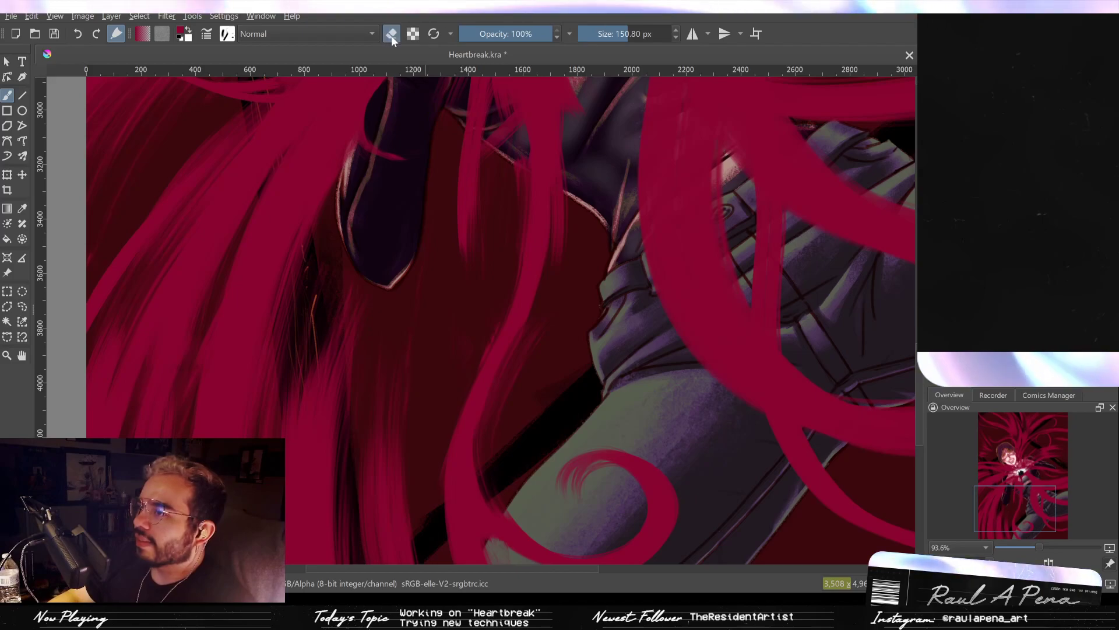
click(391, 35)
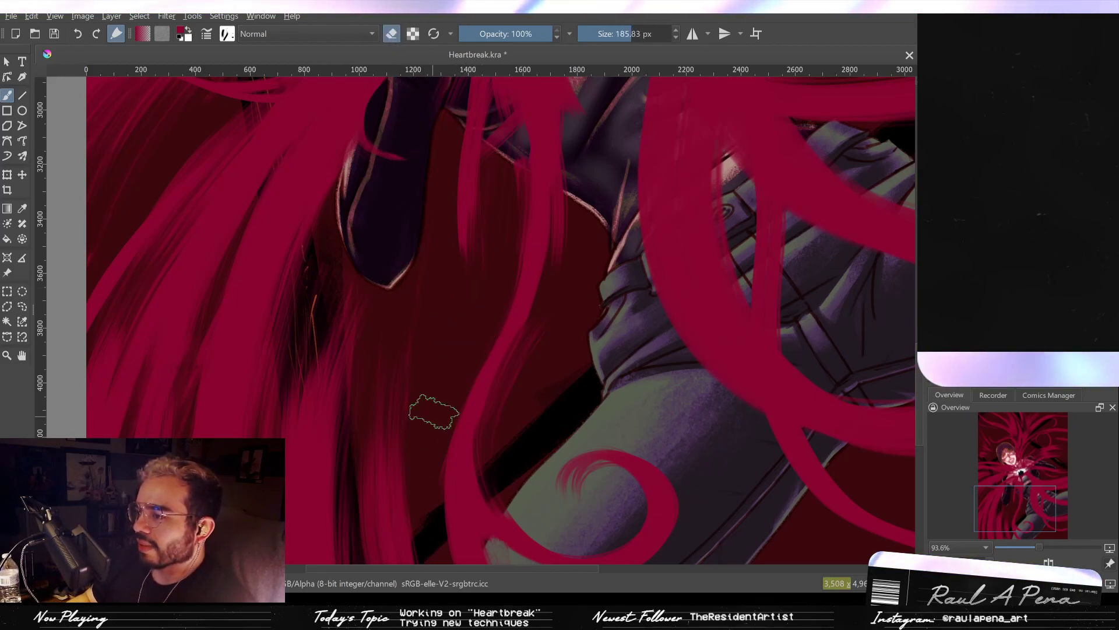
scroll(461, 327, down, 5)
scroll(482, 241, up, 4)
mouse_move(483, 240)
mouse_down()
mouse_move(507, 296)
mouse_move(392, 320)
mouse_move(385, 349)
mouse_up()
key(ctrl+z)
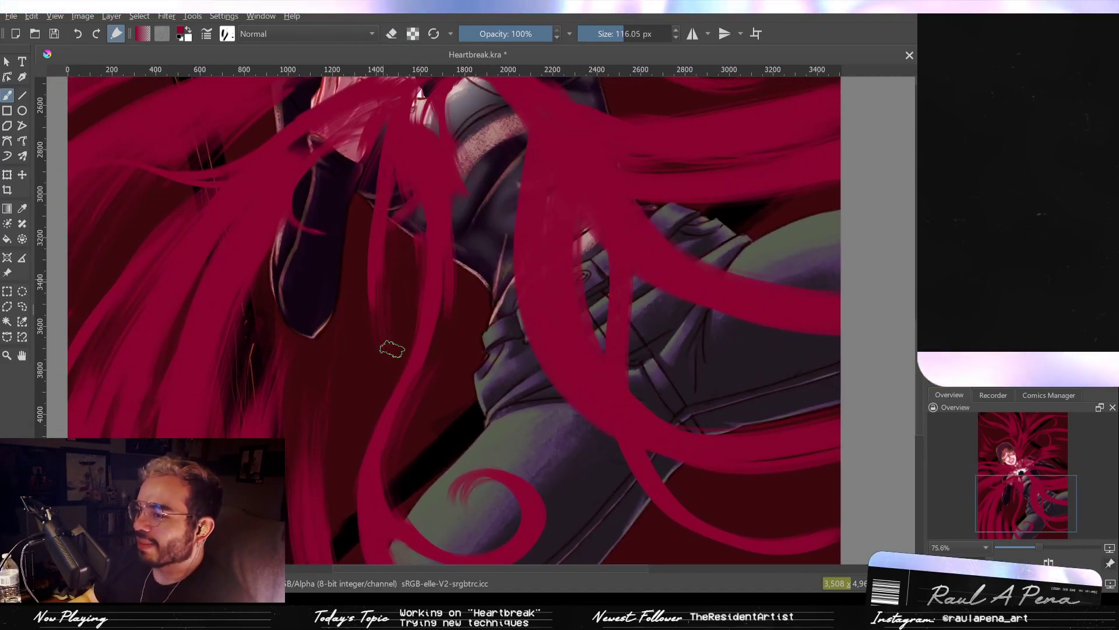
drag(377, 300, 387, 382)
key(ctrl+z)
Extend the thin strand with a 71.86 px brush, curving it down across the hanging strand to the black beam.
drag(382, 272, 365, 270)
drag(365, 269, 383, 371)
drag(384, 319, 392, 407)
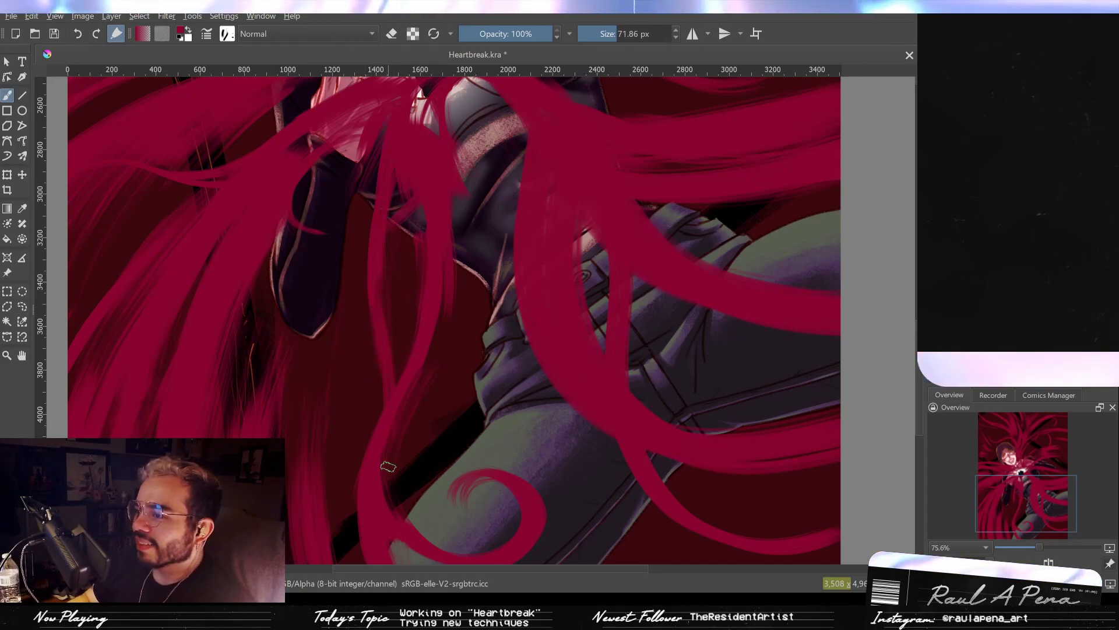
drag(388, 319, 399, 384)
mouse_move(376, 326)
mouse_down()
mouse_move(380, 378)
mouse_move(425, 449)
mouse_up()
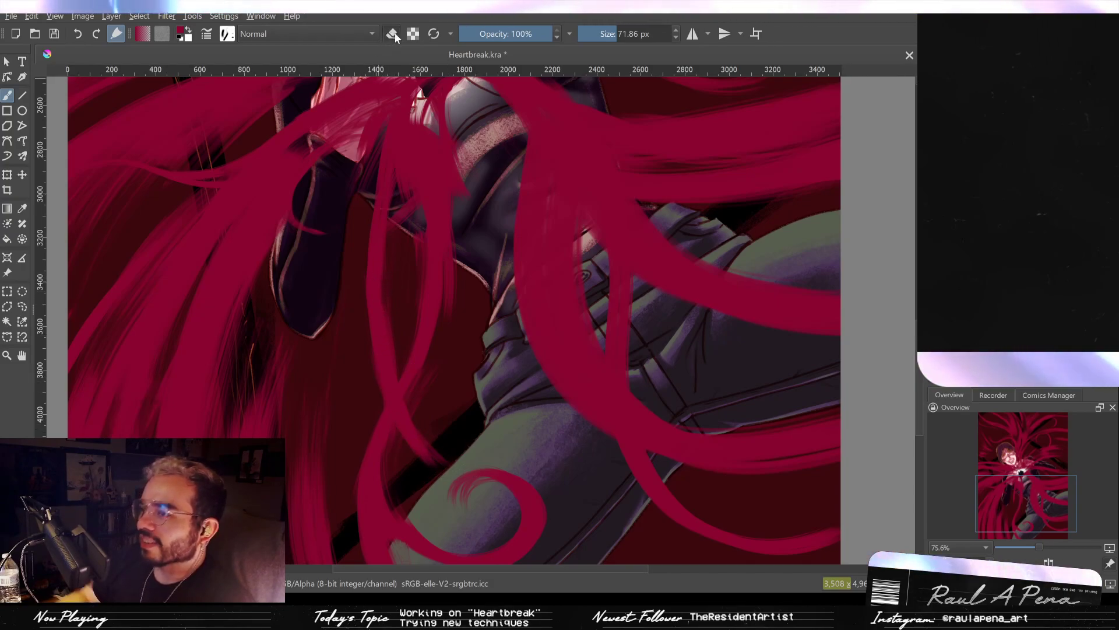
Paint a curved strand from beside the dark sleeve's tip down to the hanging strand with a 62.12 px brush.
drag(404, 303, 372, 301)
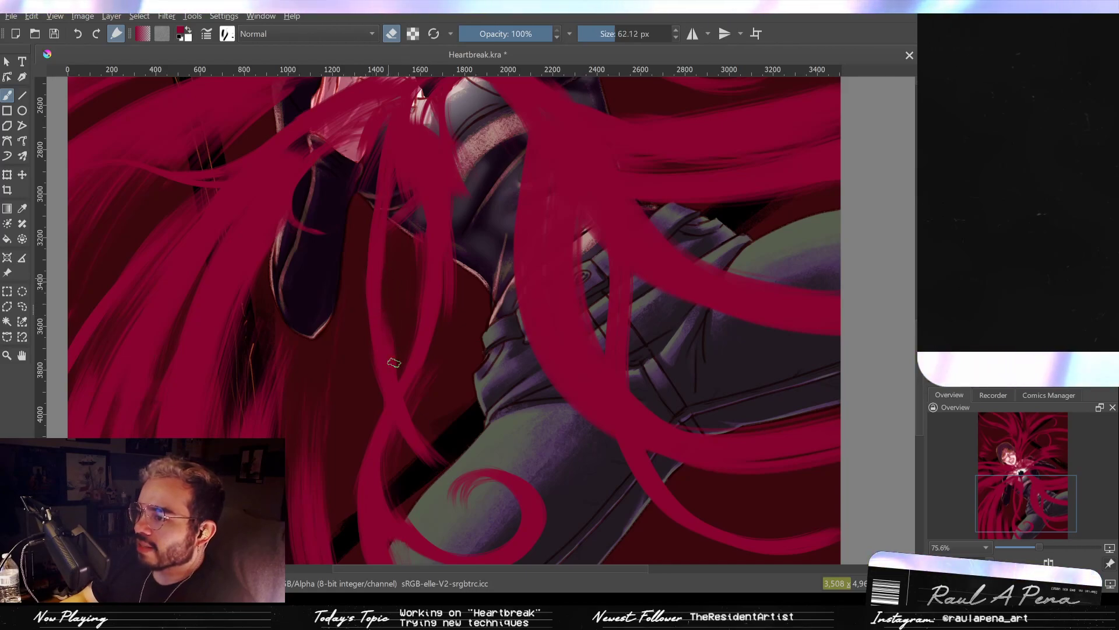
drag(406, 258, 412, 321)
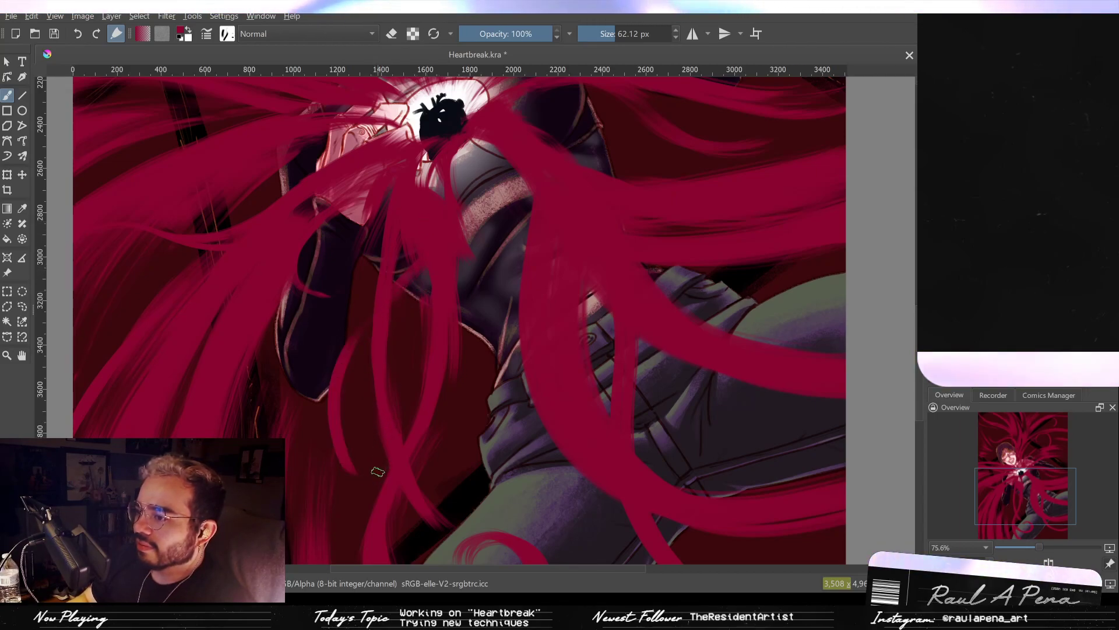
scroll(368, 414, down, 3)
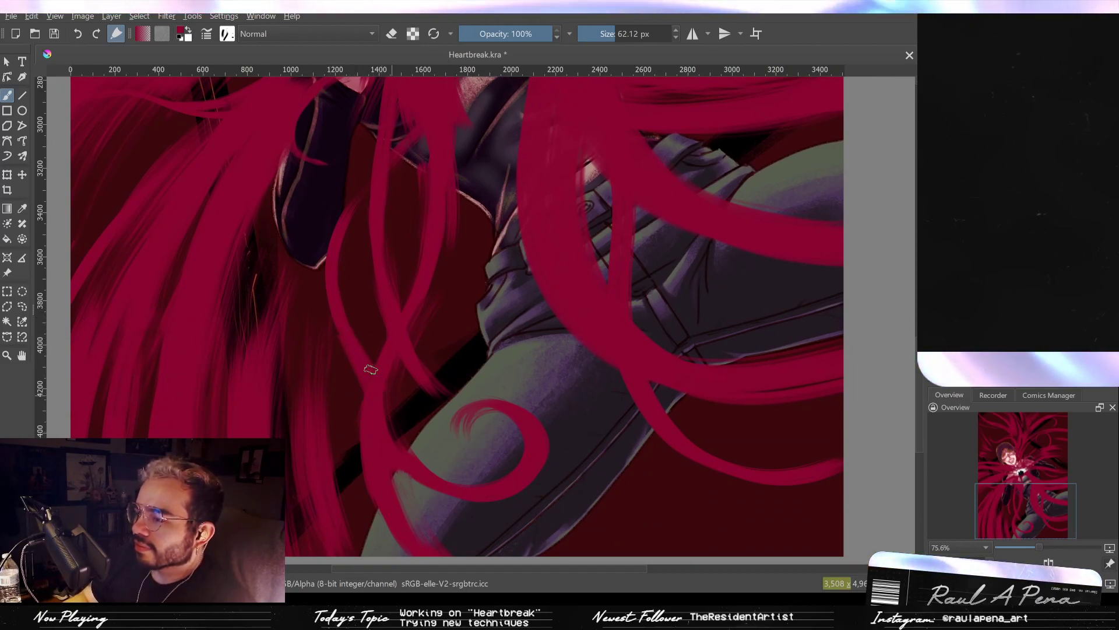
scroll(372, 316, up, 1)
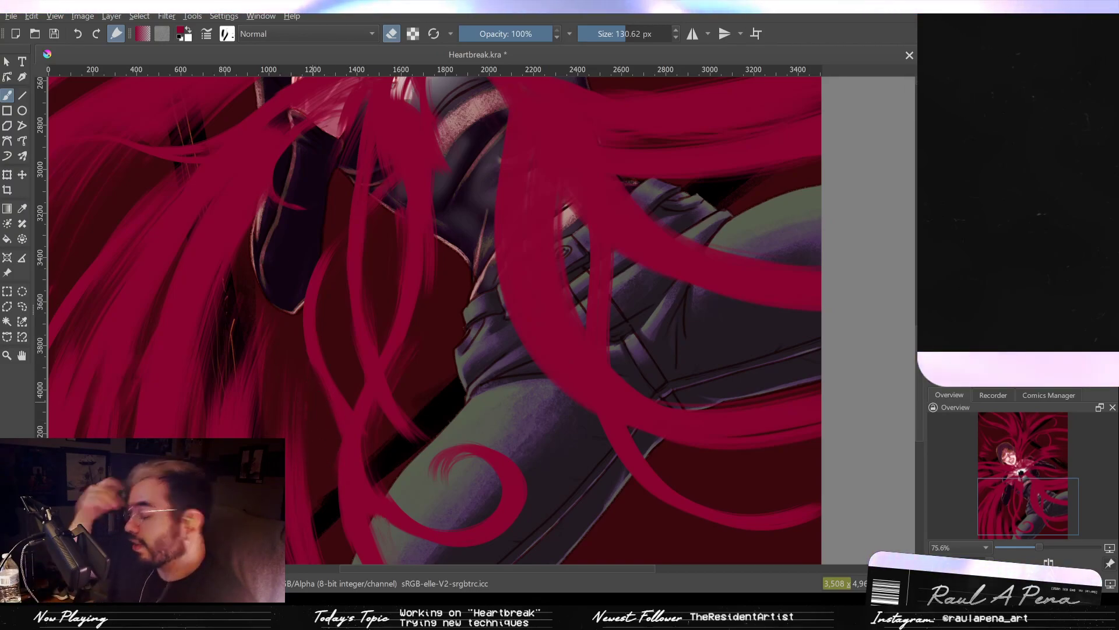
Split the broad strand over the upper thigh into two tapering strands with a 130.62 px eraser.
drag(504, 272, 486, 363)
scroll(487, 362, down, 2)
drag(513, 303, 491, 389)
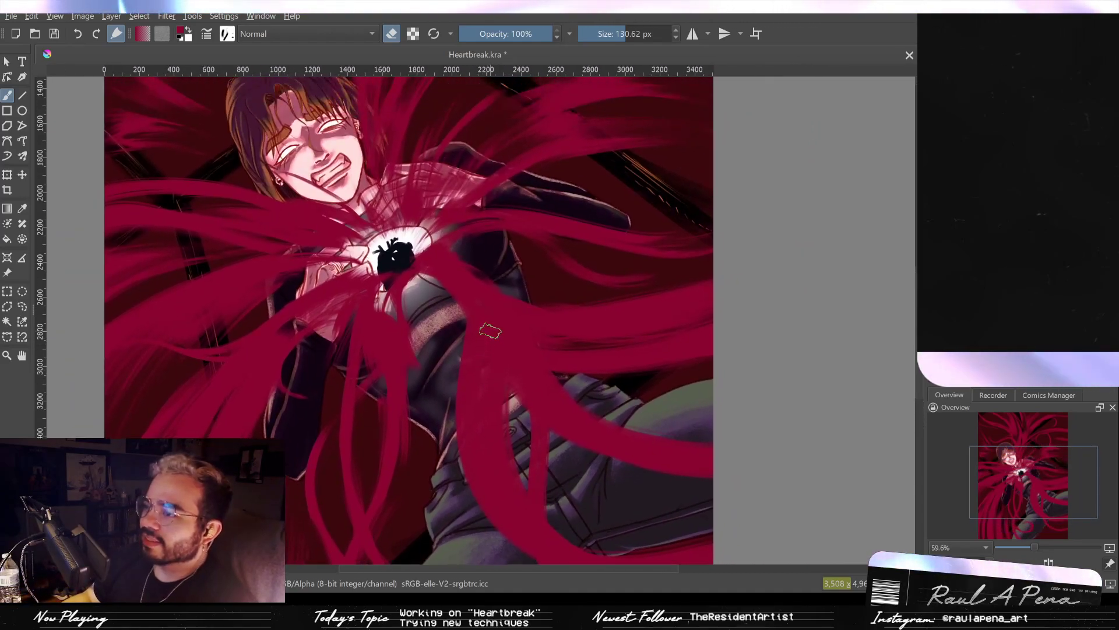
drag(385, 239, 482, 247)
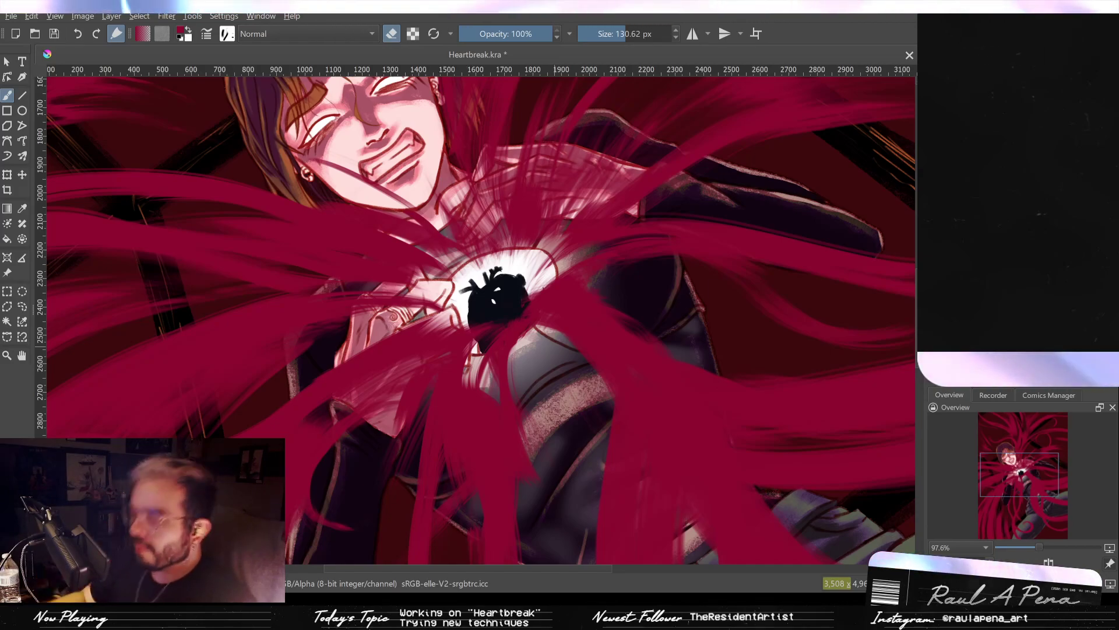
drag(595, 305, 484, 272)
scroll(484, 273, down, 1)
drag(574, 279, 527, 218)
drag(584, 375, 520, 311)
drag(660, 355, 593, 350)
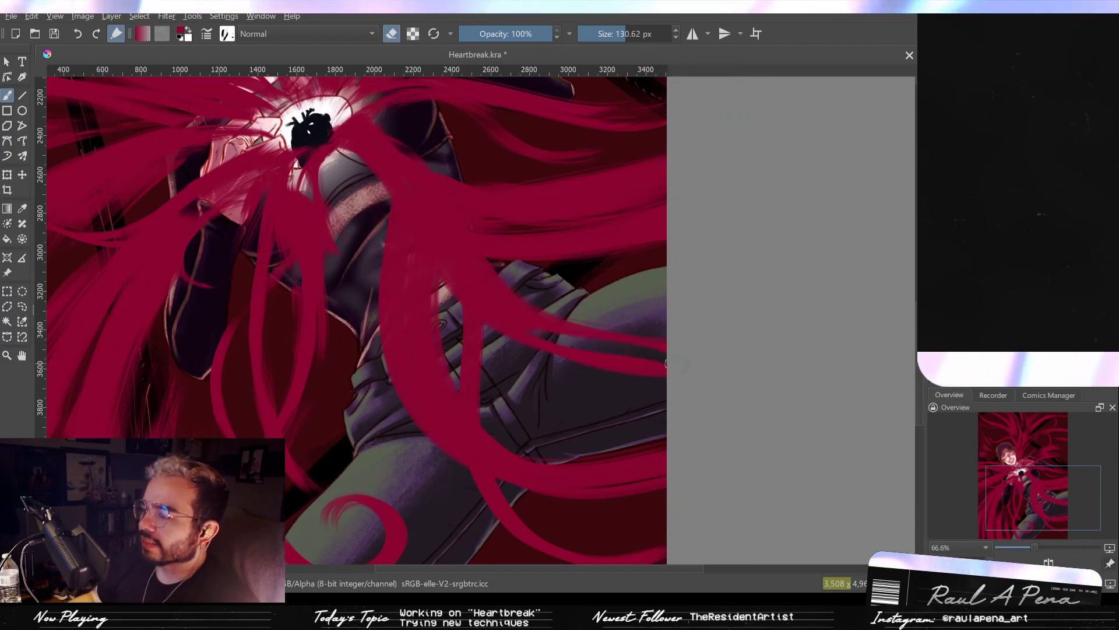
key(ctrl+z)
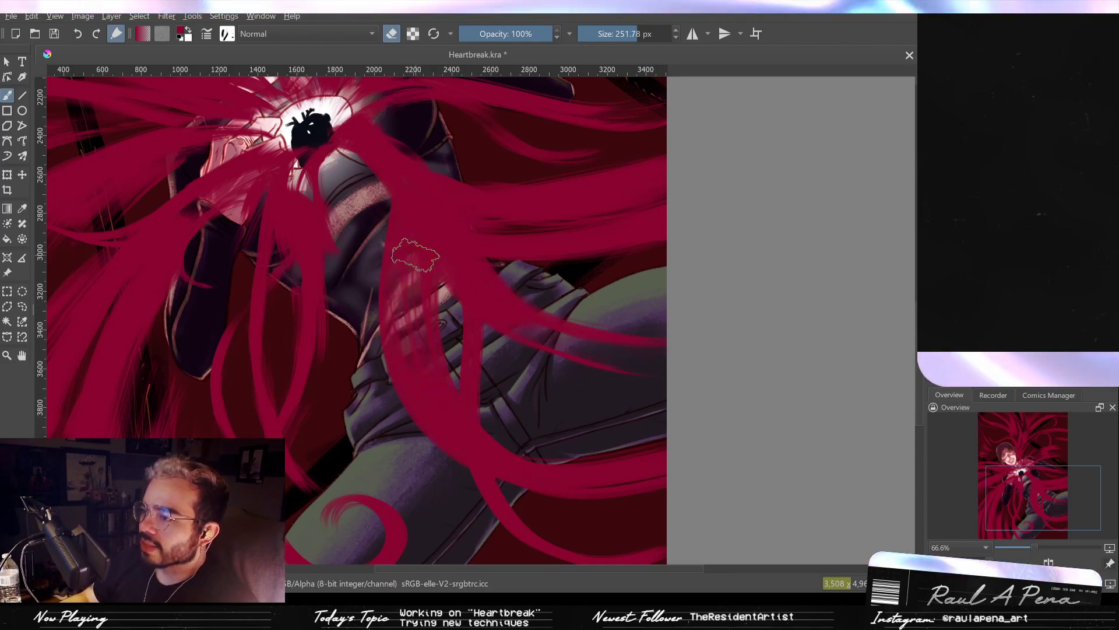
Erase the broad red mass covering the figure's belly and waist with a 251.78 px eraser.
drag(422, 337, 414, 329)
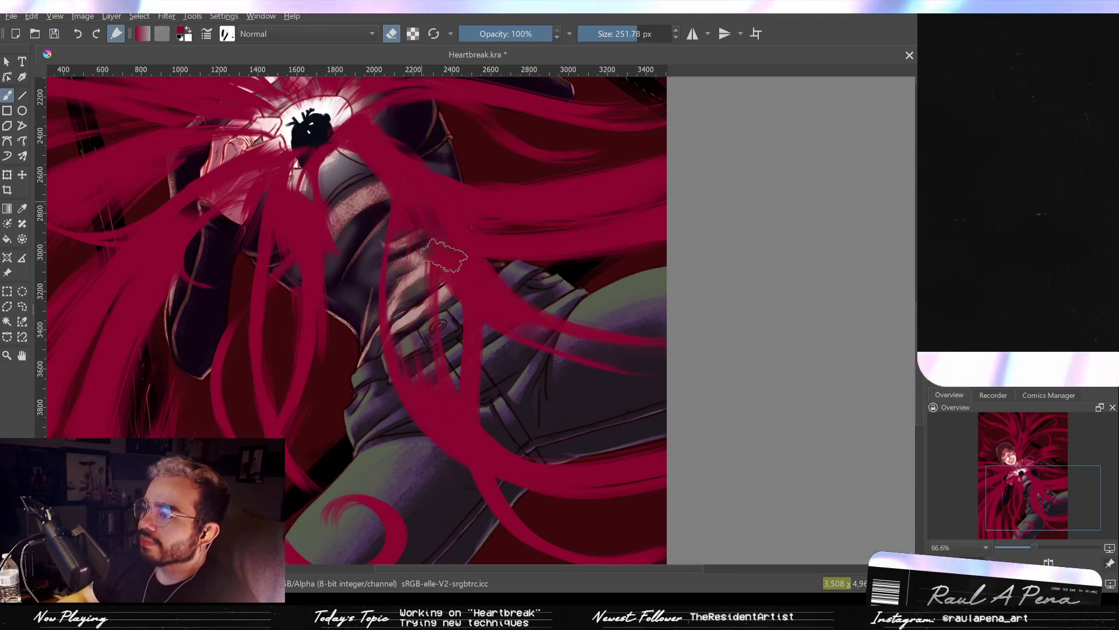
drag(439, 233, 527, 309)
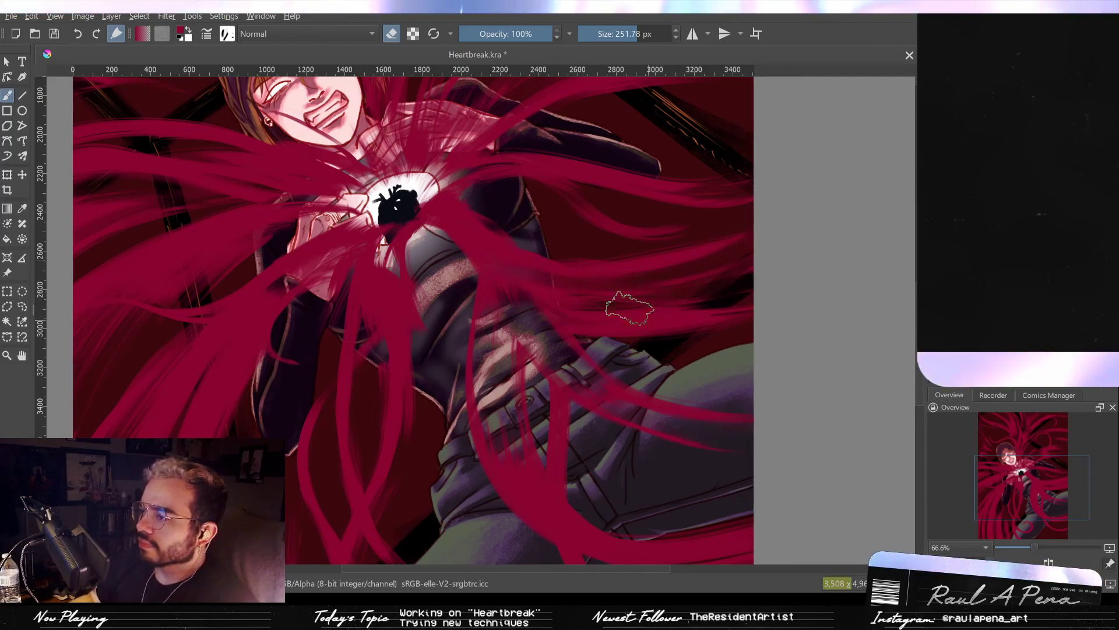
Reduce the brush to 46.37 px and paint a thin strand running diagonally across the exposed belly.
scroll(491, 201, up, 3)
key(bracketleft)
key(bracketleft)
key(bracketleft)
key(bracketleft)
key(bracketleft)
key(bracketleft)
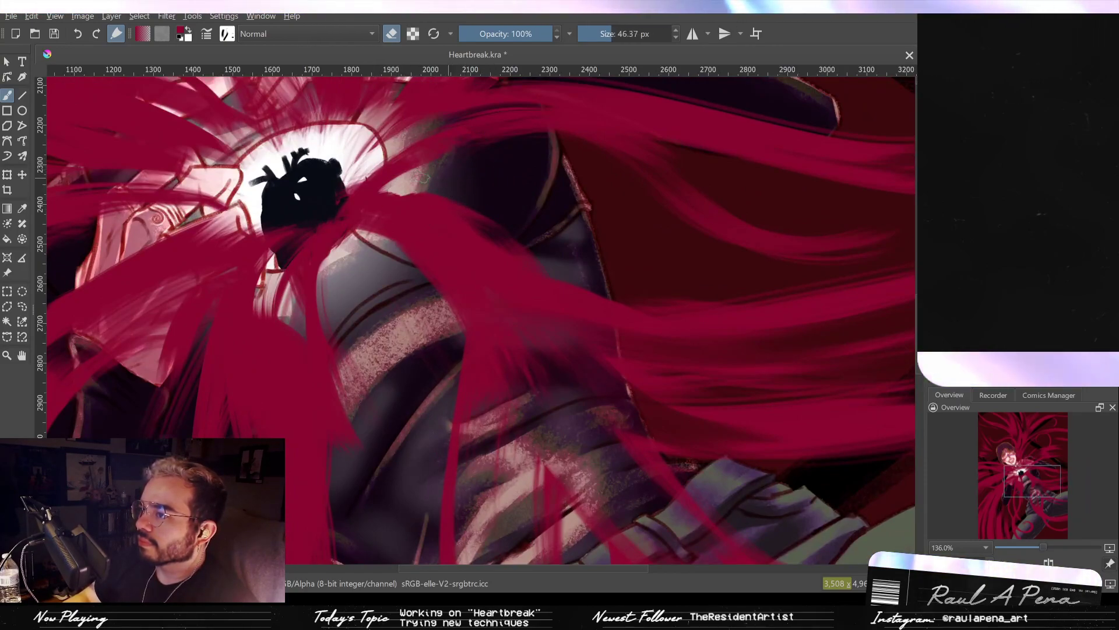
key(e)
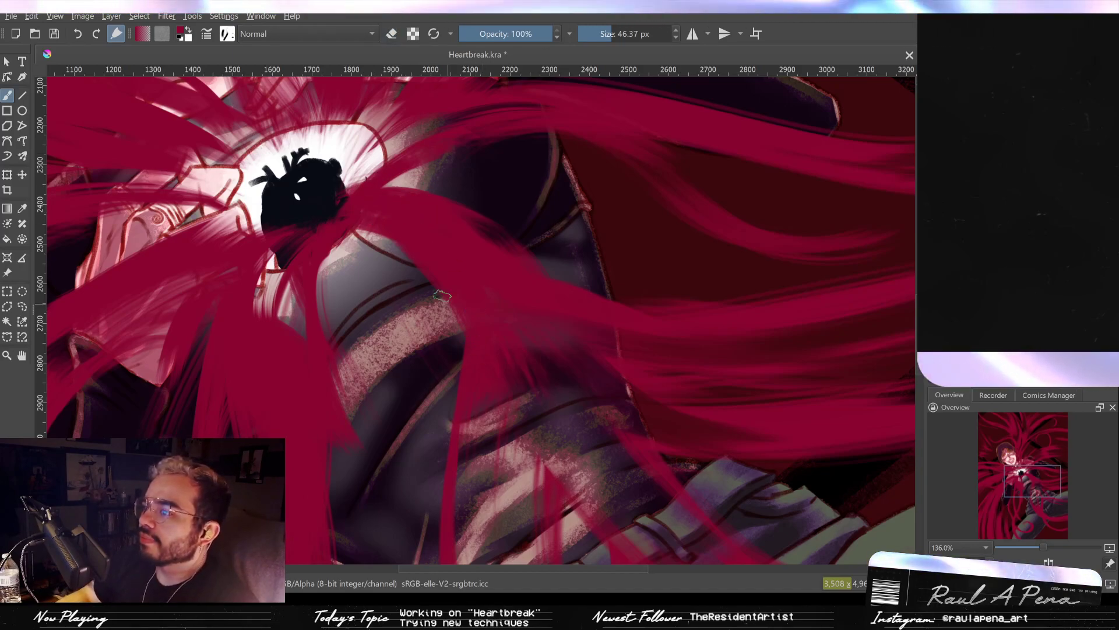
scroll(449, 303, down, 5)
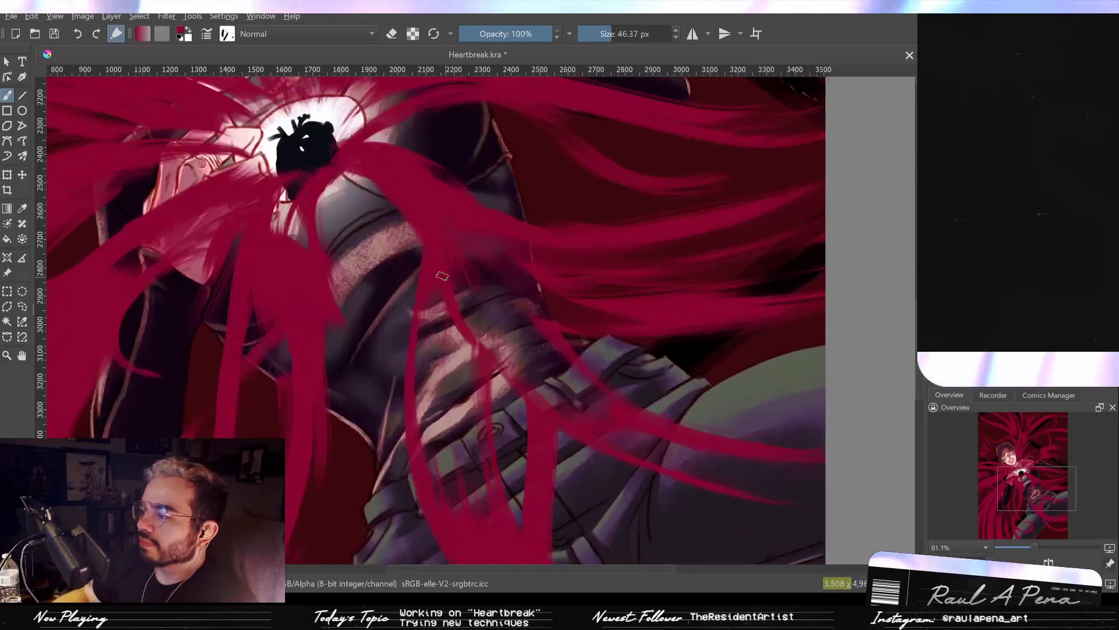
drag(432, 296, 569, 418)
key(ctrl+z)
drag(513, 318, 416, 209)
mouse_move(349, 166)
mouse_down()
mouse_move(470, 328)
mouse_move(426, 275)
mouse_up()
key(ctrl+z)
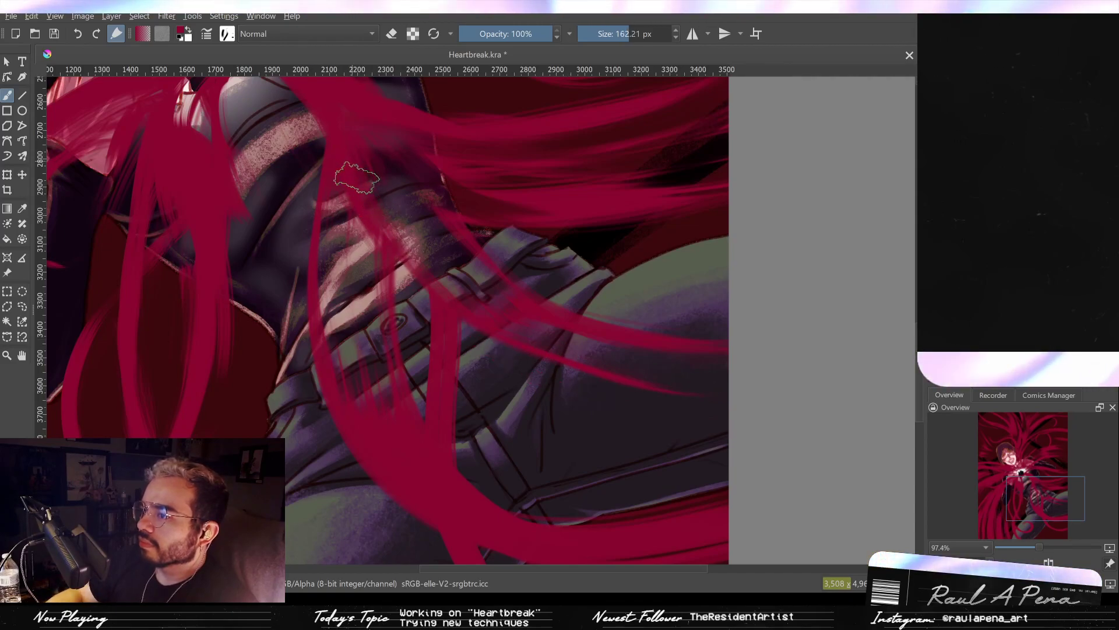
Paint a strand from belly to thigh with a 162.21 px brush and a broader one above it at 325.89 px.
mouse_move(355, 173)
mouse_down()
mouse_move(490, 341)
mouse_move(879, 388)
mouse_up()
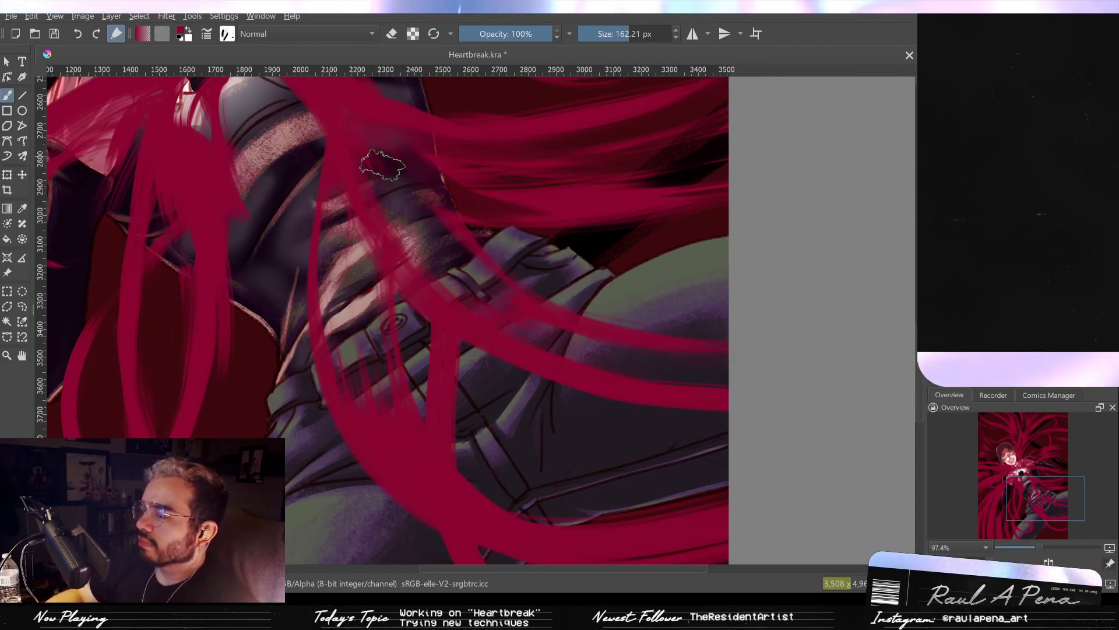
drag(379, 156, 426, 158)
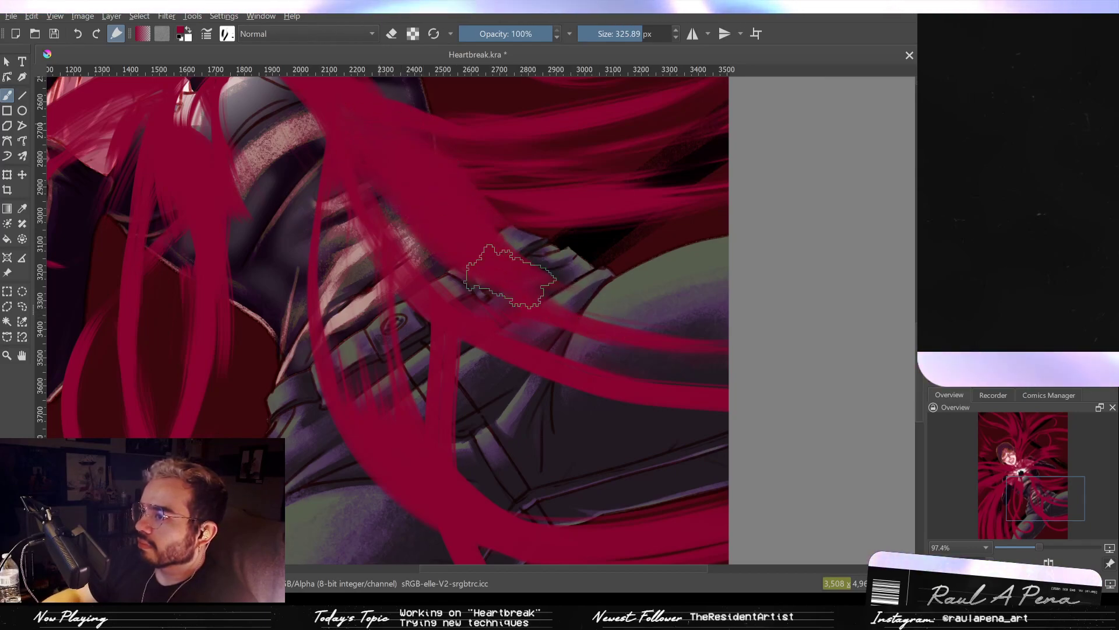
drag(495, 264, 707, 321)
key(ctrl+z)
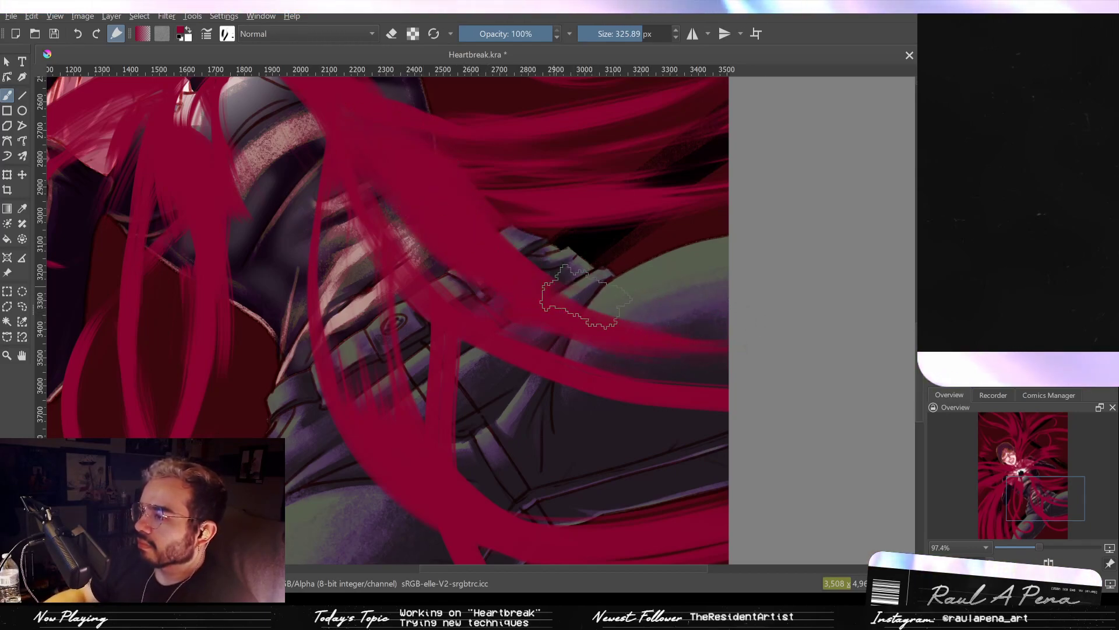
drag(563, 292, 736, 296)
drag(778, 114, 725, 348)
key(2)
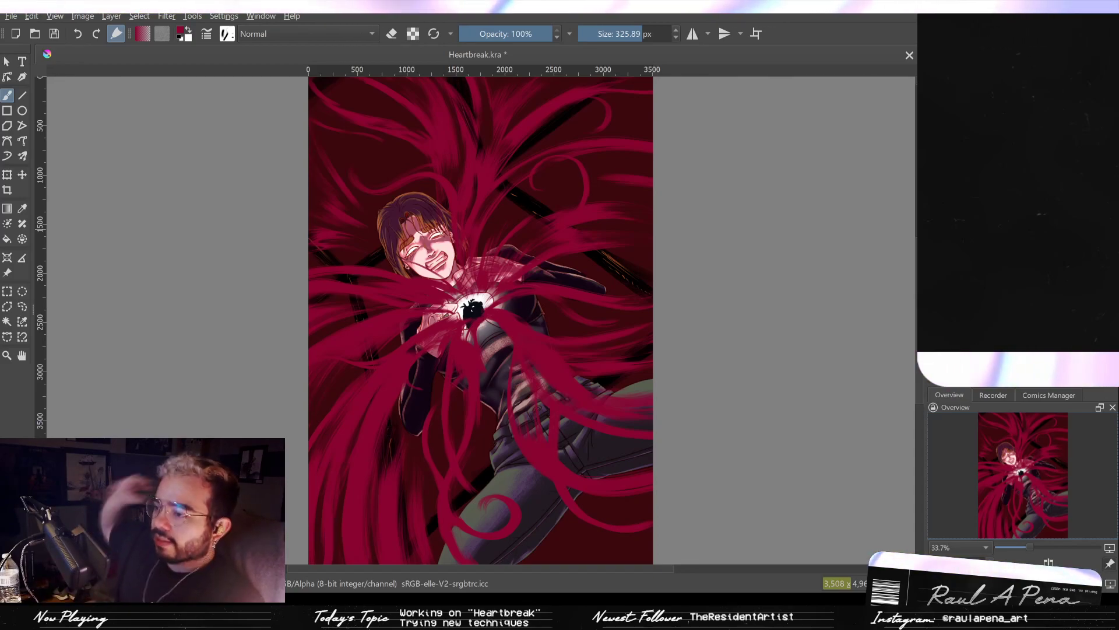
drag(537, 313, 366, 543)
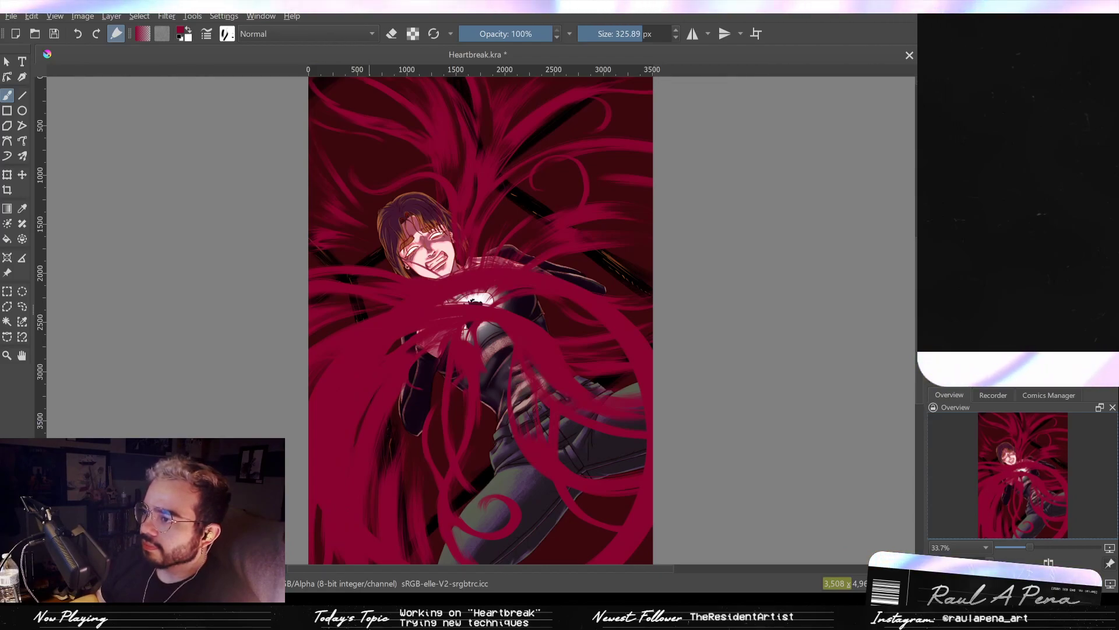
key(ctrl+z)
drag(382, 186, 417, 233)
drag(697, 308, 641, 255)
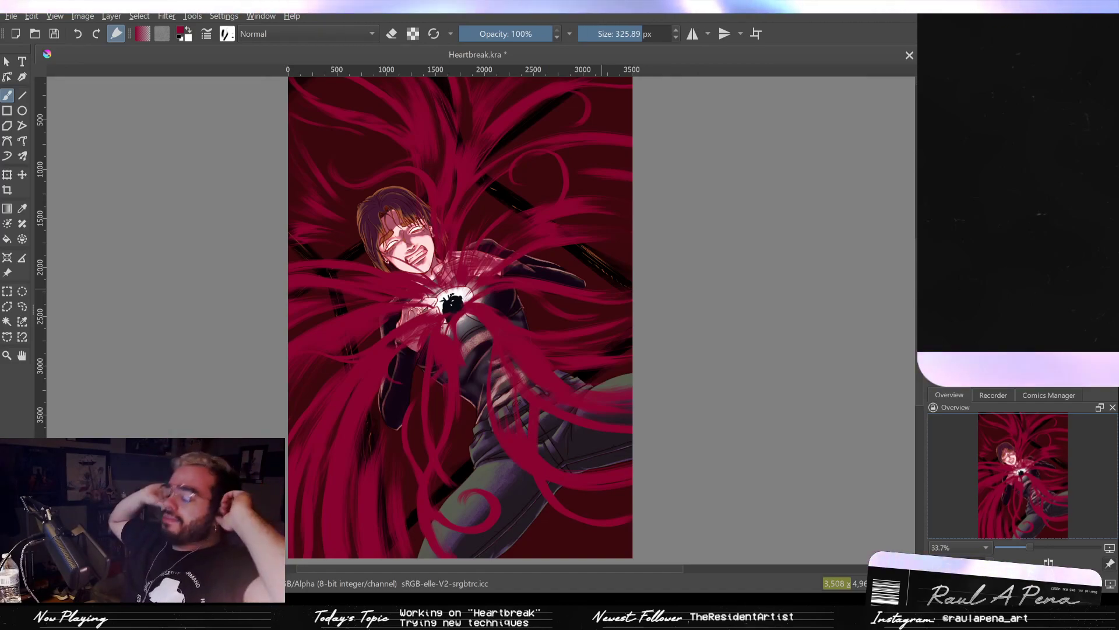
Thicken the upper part of the strand running down the torso below the heart, using a 149.71 px brush.
scroll(511, 387, up, 3)
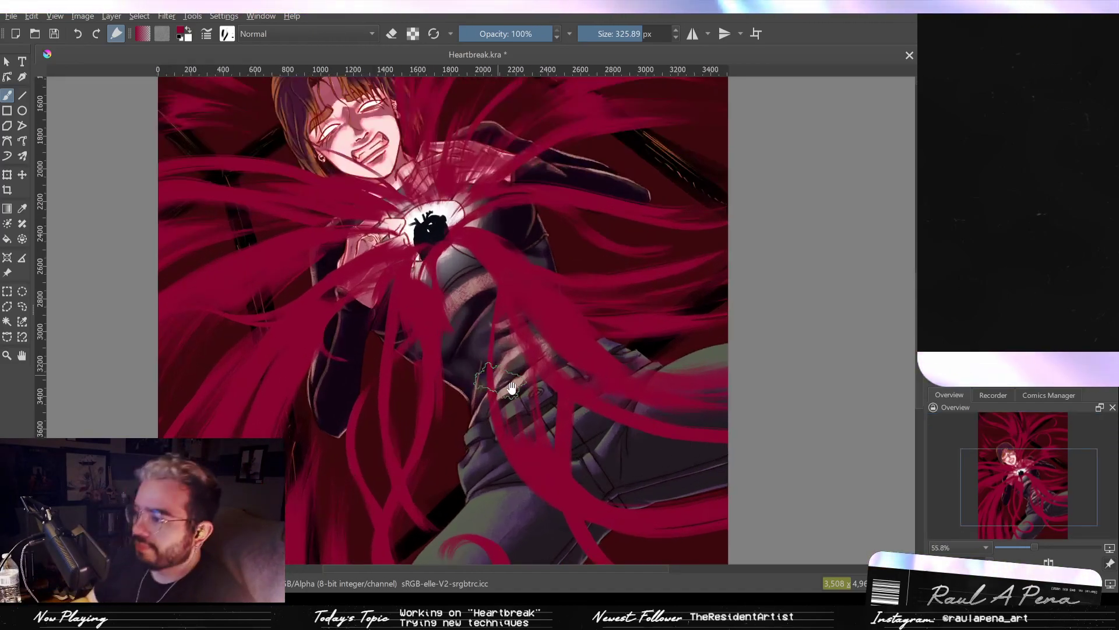
drag(511, 387, 463, 324)
mouse_move(663, 385)
mouse_down()
mouse_move(580, 385)
mouse_move(584, 467)
mouse_up()
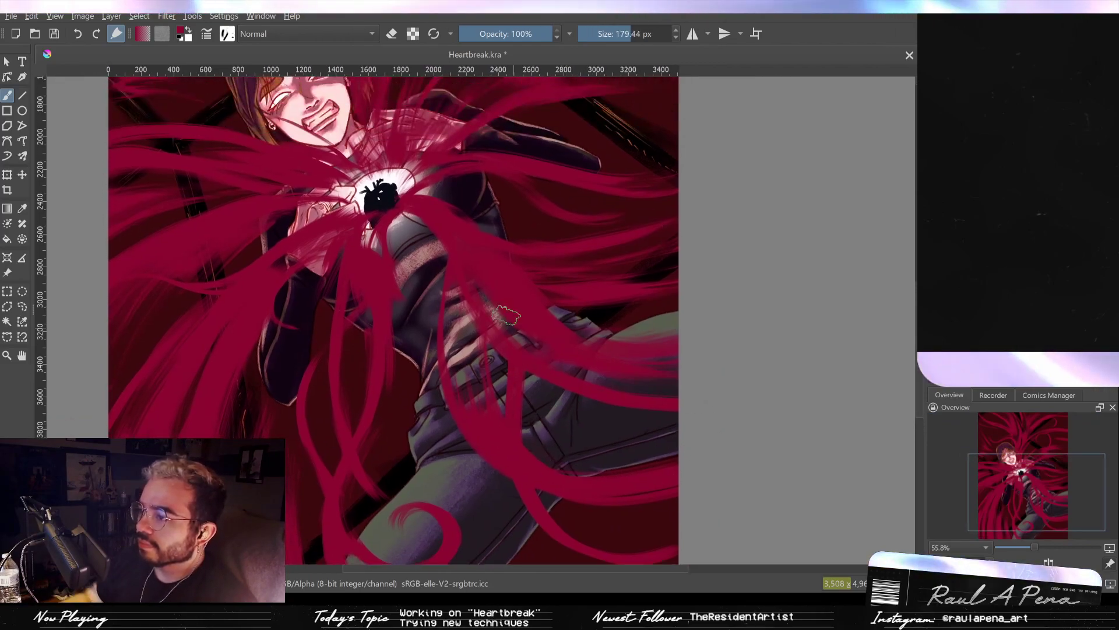
drag(449, 265, 391, 266)
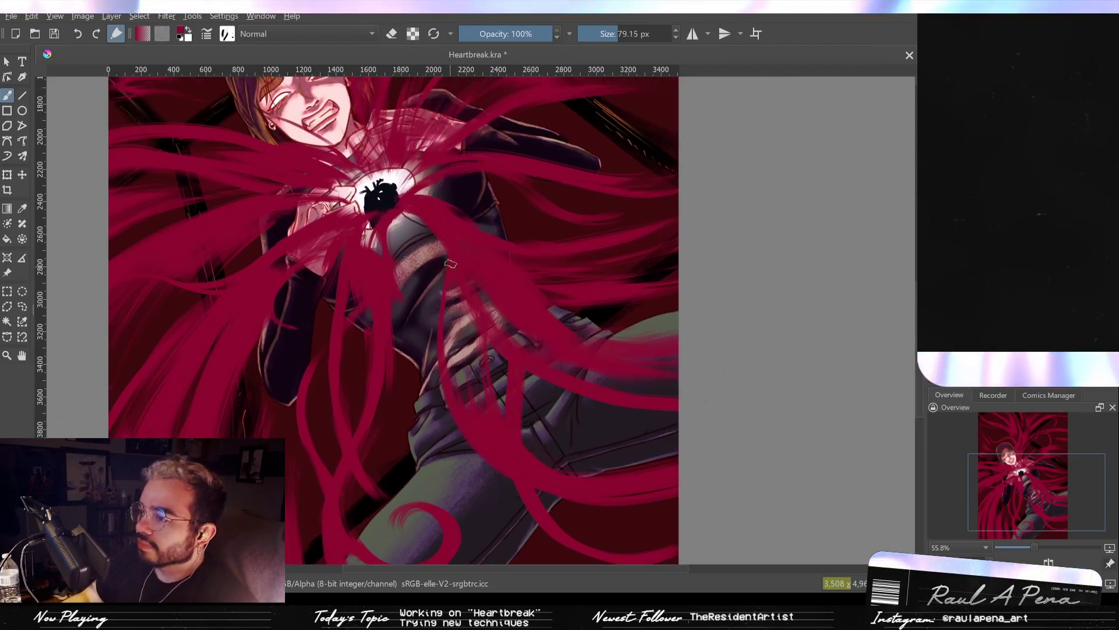
drag(491, 281, 495, 281)
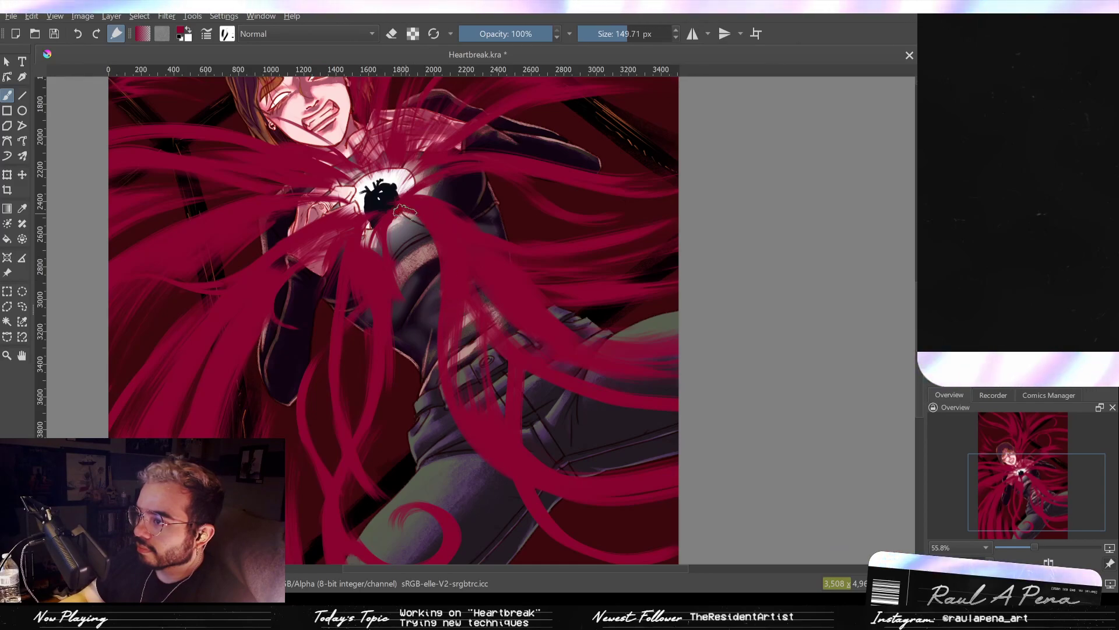
key(ctrl+z)
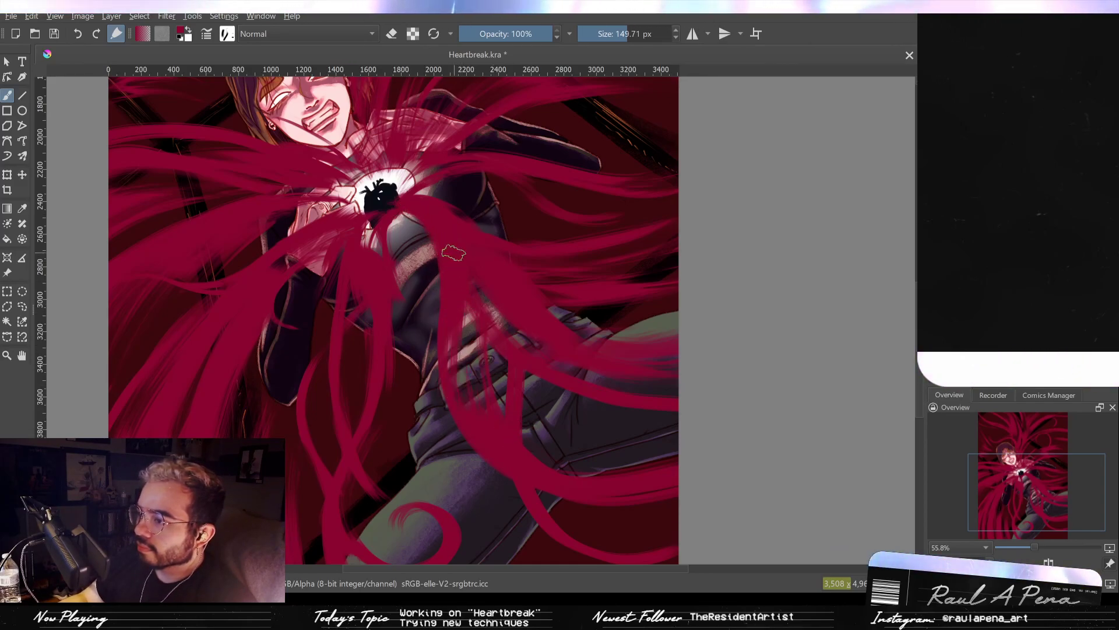
Extend the strand across the torso, and cut a dark gap between it and the side strands with a 132.29 px eraser.
drag(454, 252, 489, 397)
drag(487, 292, 430, 270)
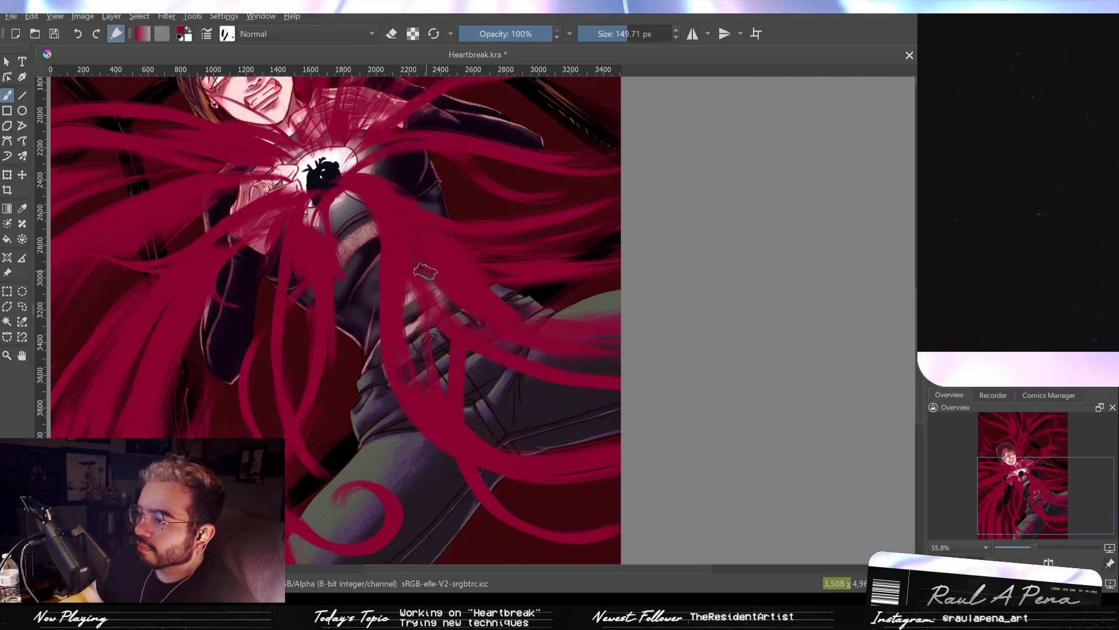
key(e)
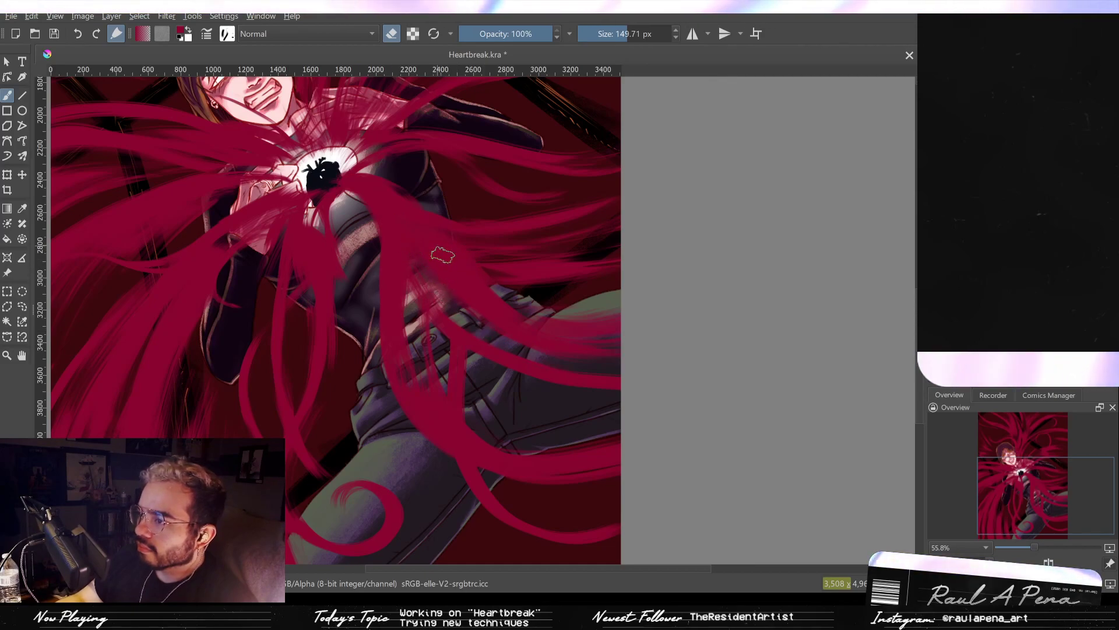
drag(431, 237, 511, 319)
key(ctrl+z)
shift+drag(442, 266, 425, 249)
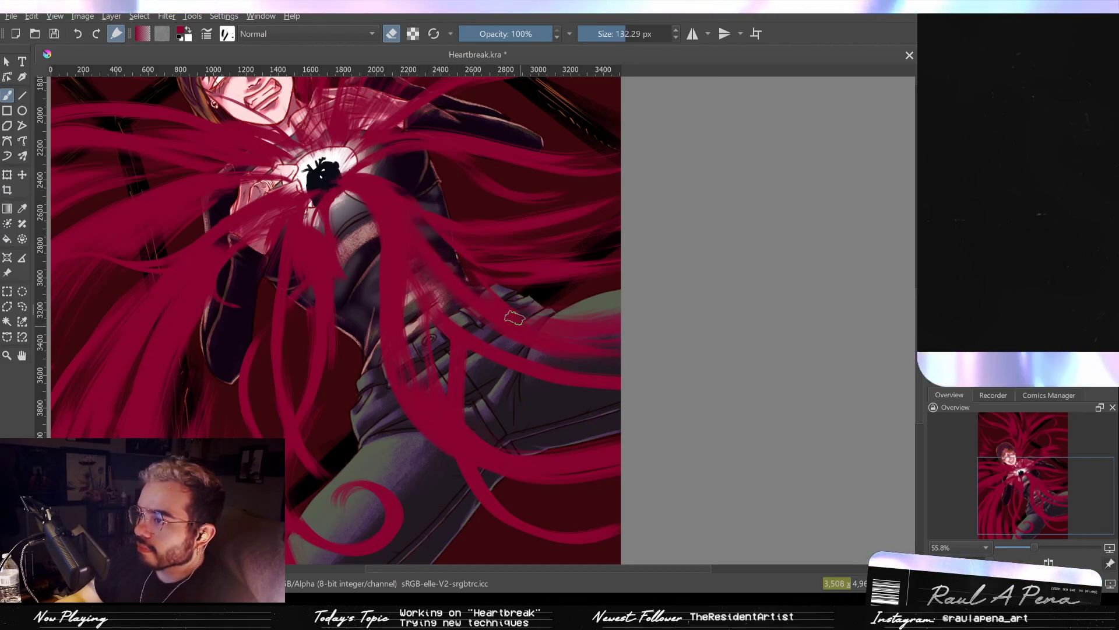
Paint a strand from the heart across the figure's side, ending in an upward curl, with a 74.91 px brush.
mouse_move(396, 214)
shift+mouse_down()
mouse_move(353, 208)
mouse_move(357, 200)
mouse_move(315, 176)
shift+mouse_up()
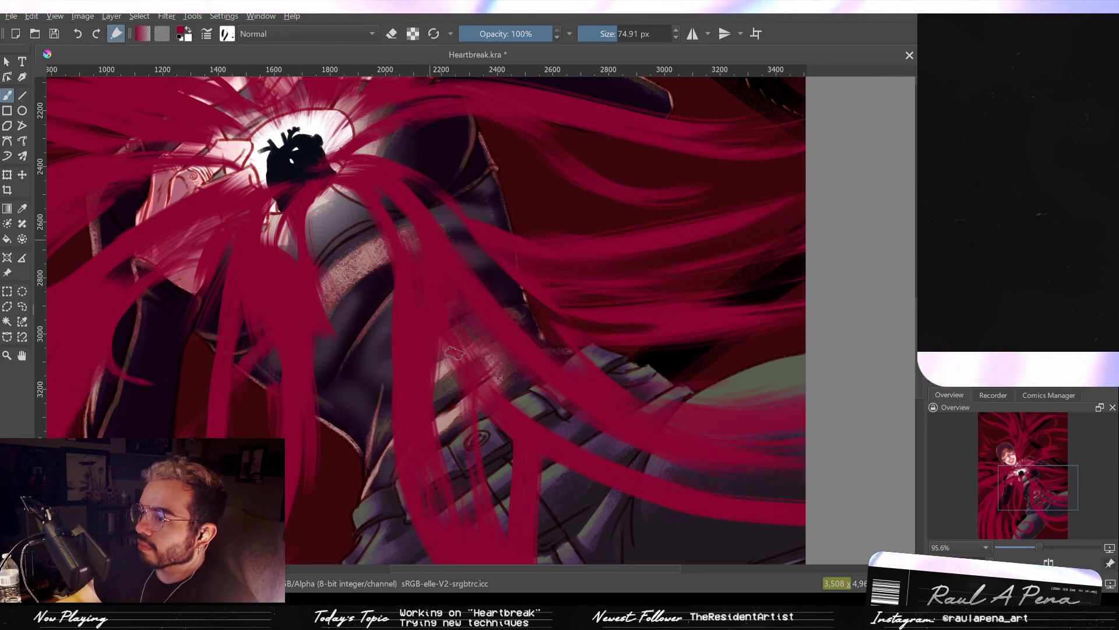
drag(448, 335, 423, 263)
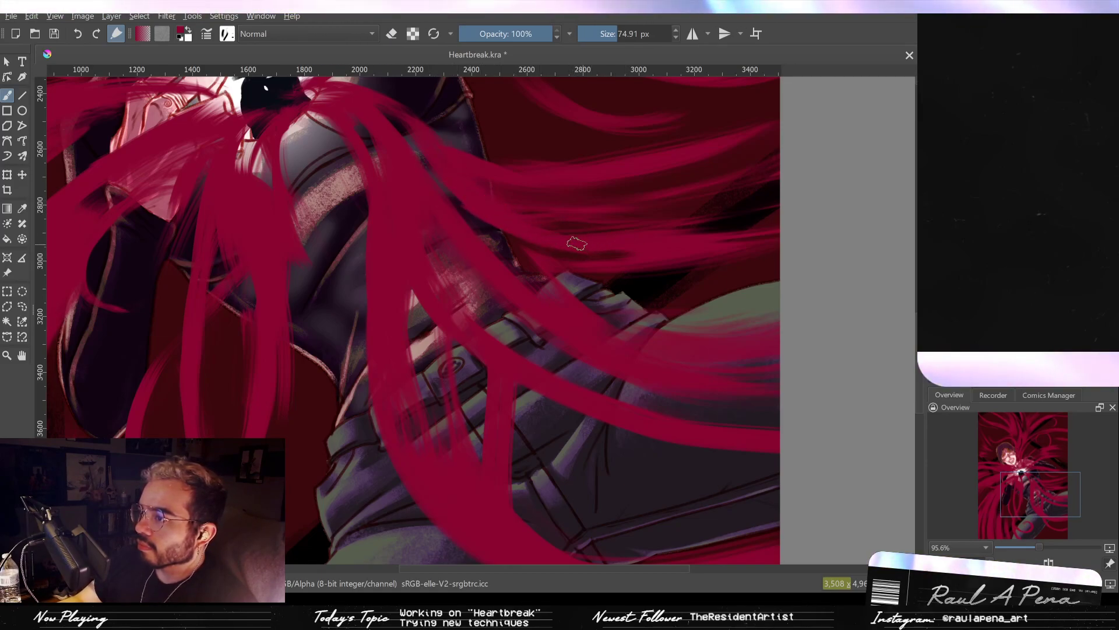
drag(475, 179, 544, 269)
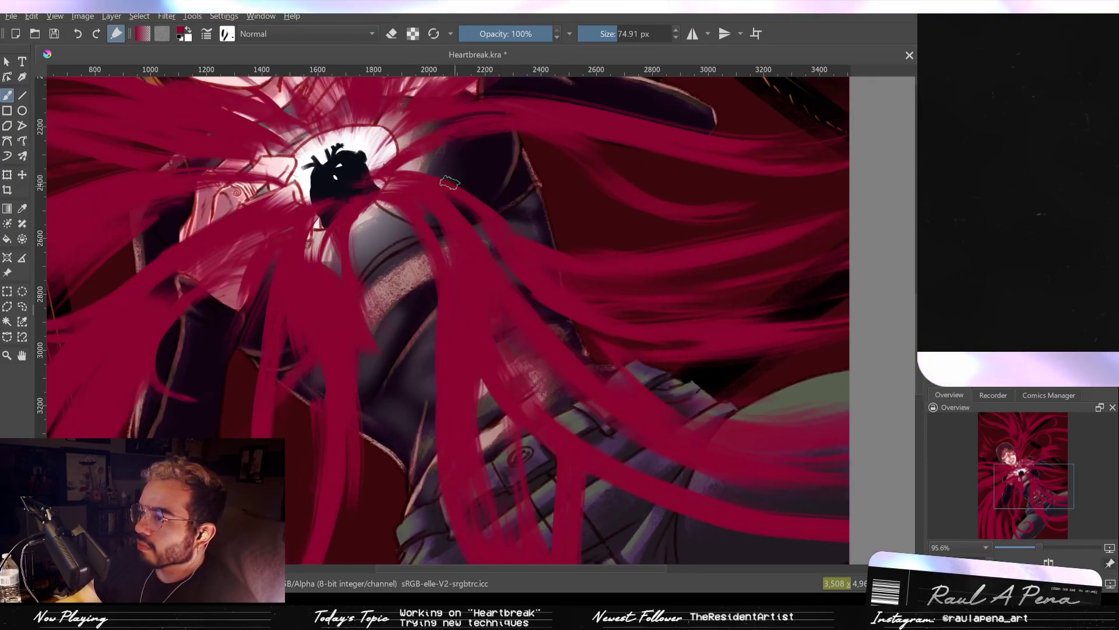
mouse_move(516, 159)
mouse_down()
mouse_move(549, 198)
mouse_move(476, 209)
mouse_up()
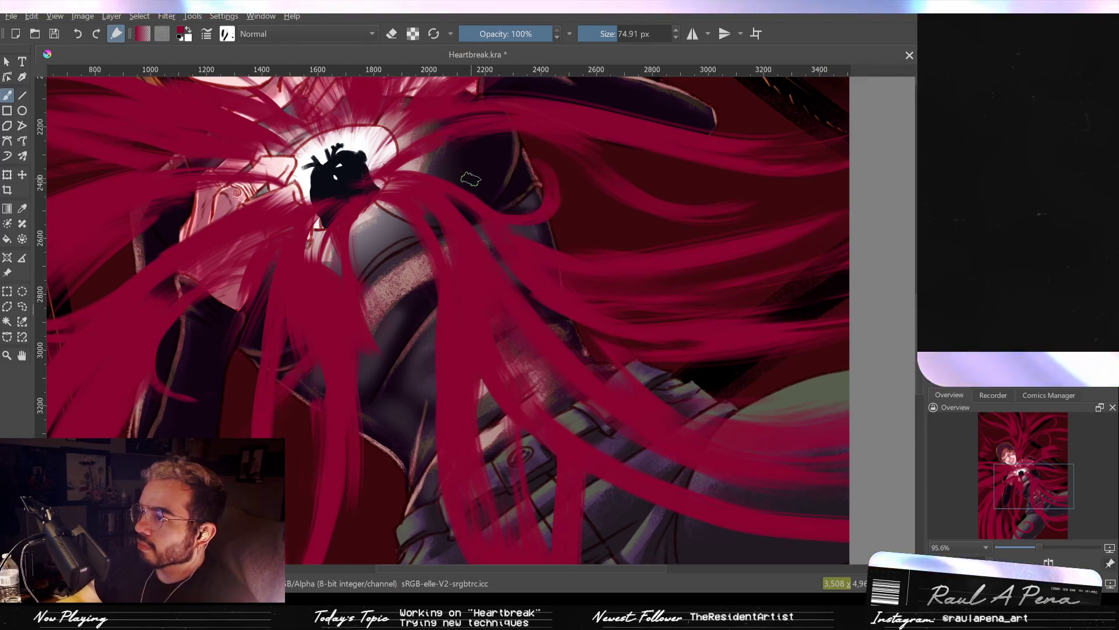
mouse_move(482, 159)
mouse_down()
mouse_move(543, 166)
mouse_move(539, 220)
mouse_up()
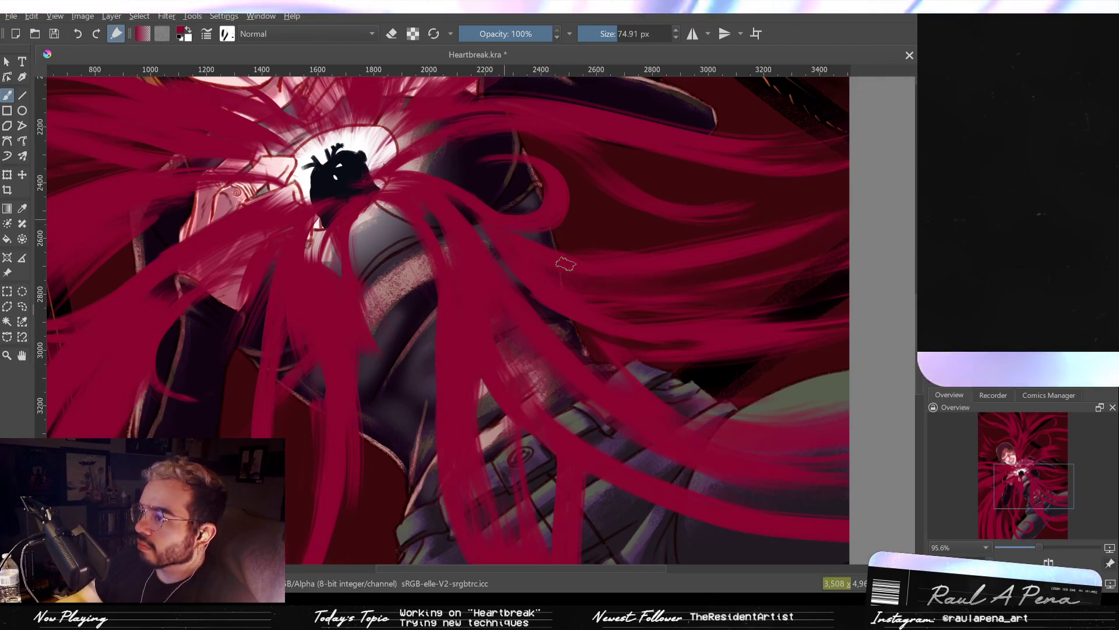
Paint broad strands over the lower thigh and across the dark background beneath the leg with a 288.49 px brush.
drag(698, 253, 483, 272)
mouse_move(671, 210)
mouse_down()
mouse_move(707, 310)
mouse_move(623, 284)
mouse_move(645, 169)
mouse_up()
mouse_move(542, 367)
mouse_down()
mouse_move(562, 367)
mouse_move(571, 396)
mouse_move(542, 303)
mouse_move(559, 419)
mouse_up()
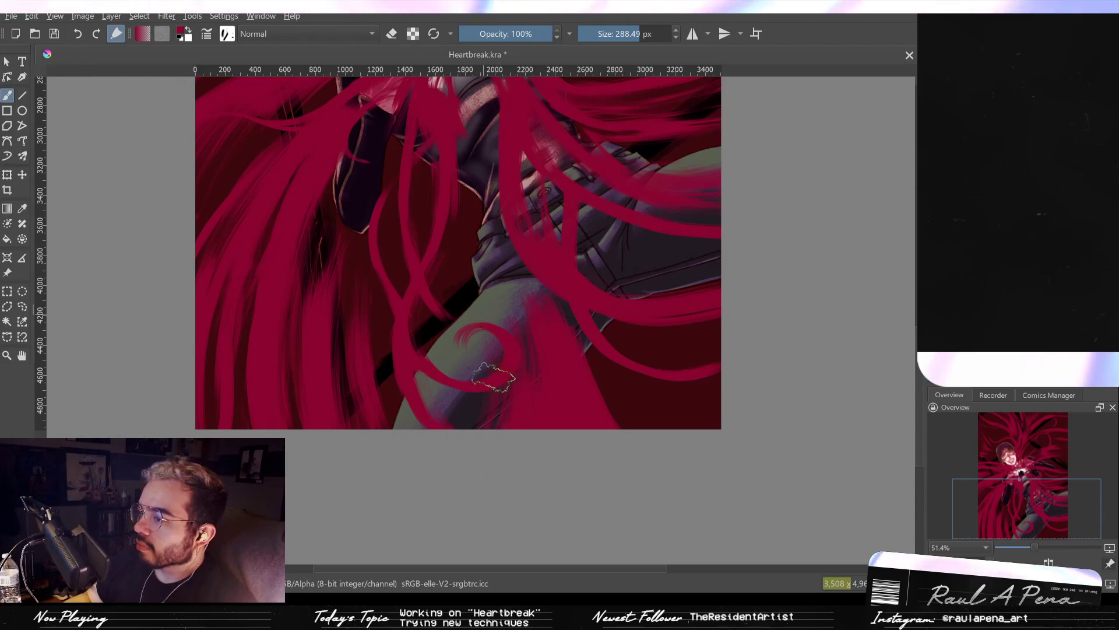
mouse_move(593, 336)
mouse_down()
mouse_move(668, 427)
mouse_move(600, 352)
mouse_move(704, 396)
mouse_up()
key(ctrl+z)
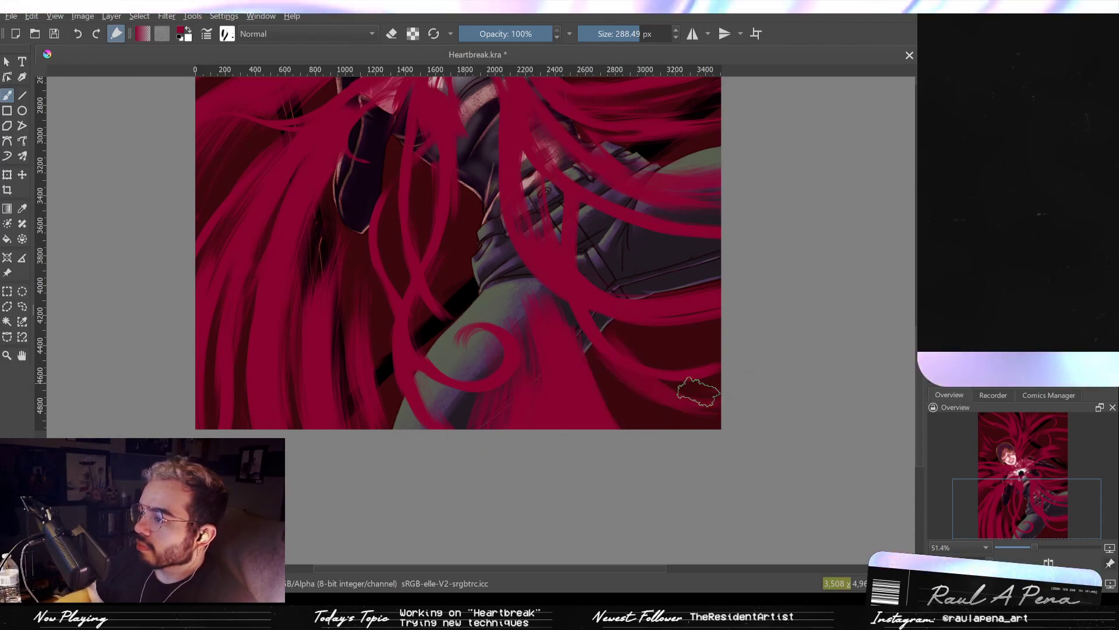
drag(653, 366, 752, 350)
drag(671, 380, 710, 387)
drag(635, 407, 715, 415)
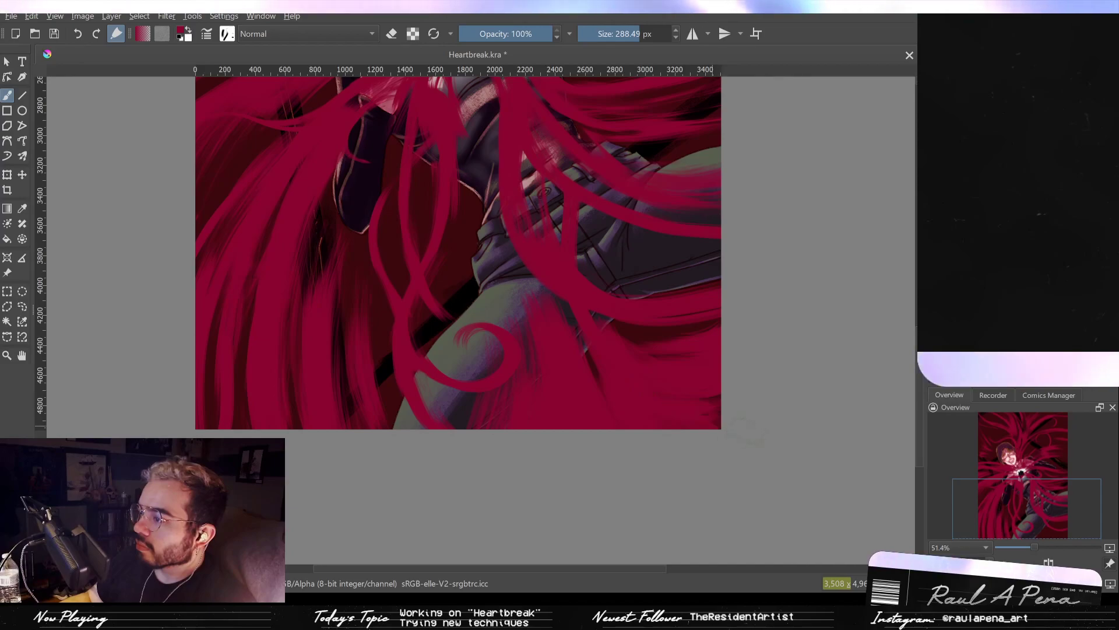
drag(705, 396, 751, 471)
drag(672, 361, 687, 383)
Reduce the brush to 67.14 px and paint a thin strand curving down the torso past the waist.
mouse_move(622, 275)
mouse_down()
mouse_move(542, 214)
mouse_move(553, 194)
mouse_move(566, 241)
mouse_up()
key([)
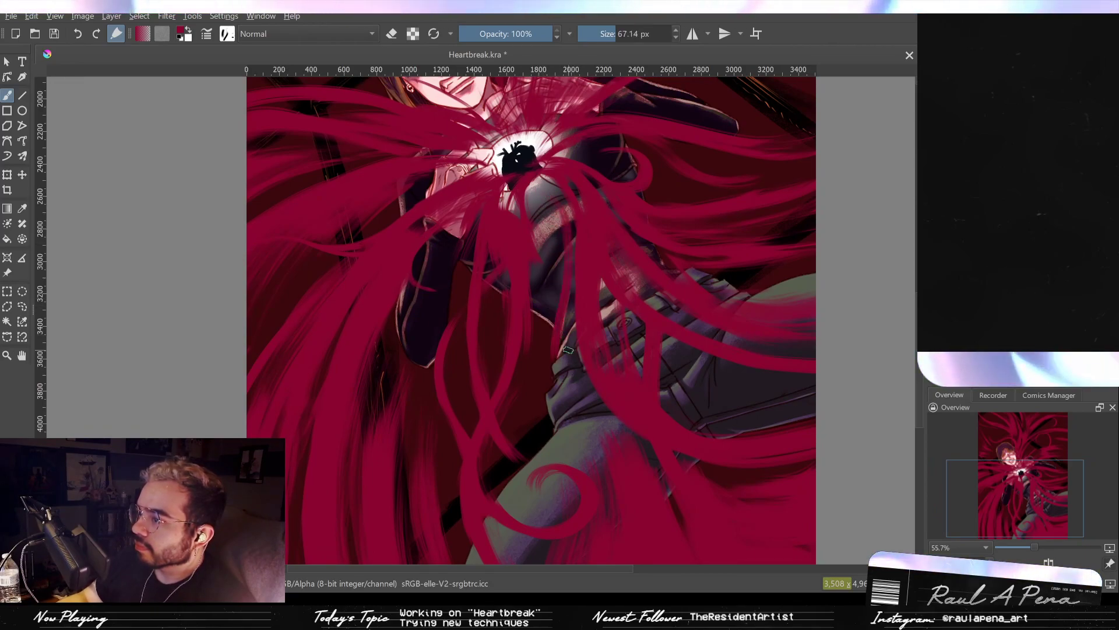
drag(550, 283, 555, 377)
drag(547, 318, 558, 253)
drag(557, 253, 573, 321)
Erase along the broad strand below the heart and repaint its connection to the heart with a 58.08 px brush.
click(392, 33)
drag(562, 201, 601, 291)
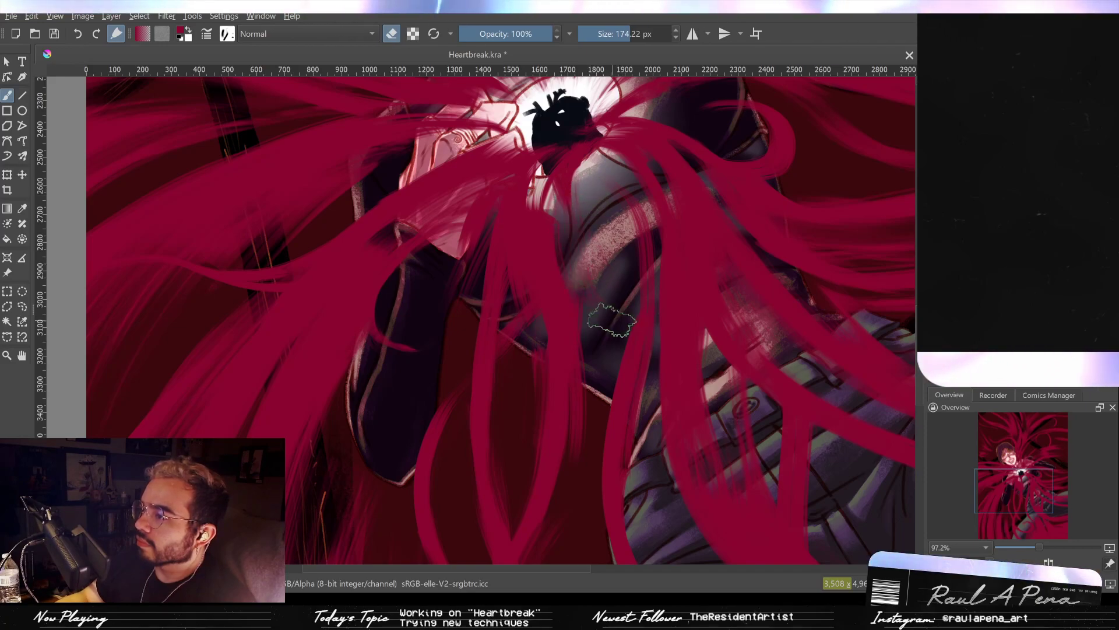
click(391, 39)
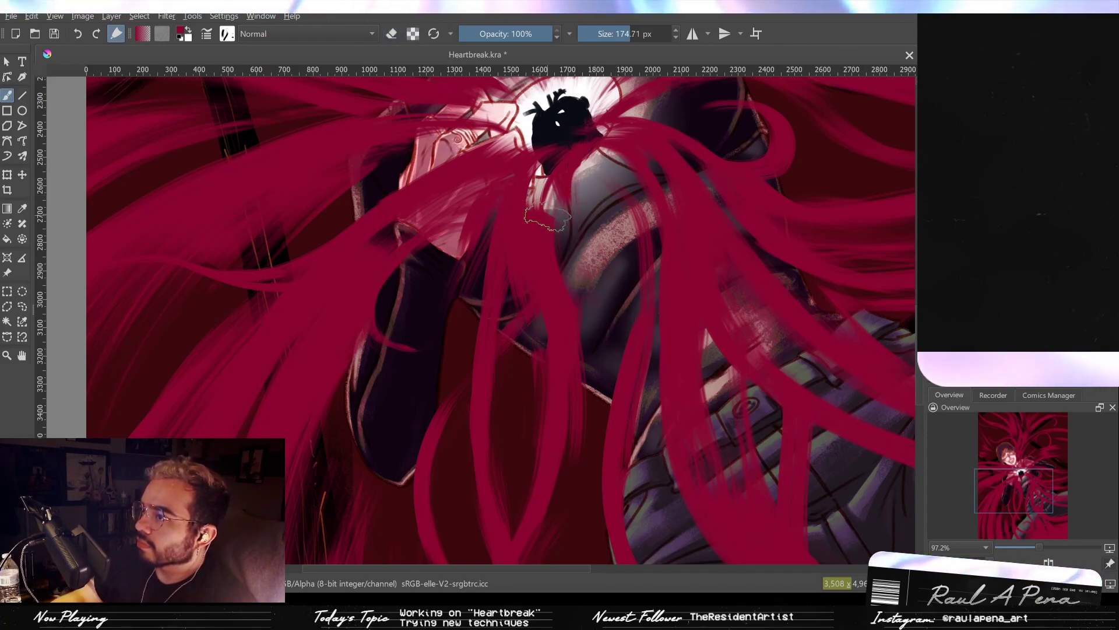
drag(569, 185, 573, 228)
key(ctrl+z)
drag(568, 182, 563, 251)
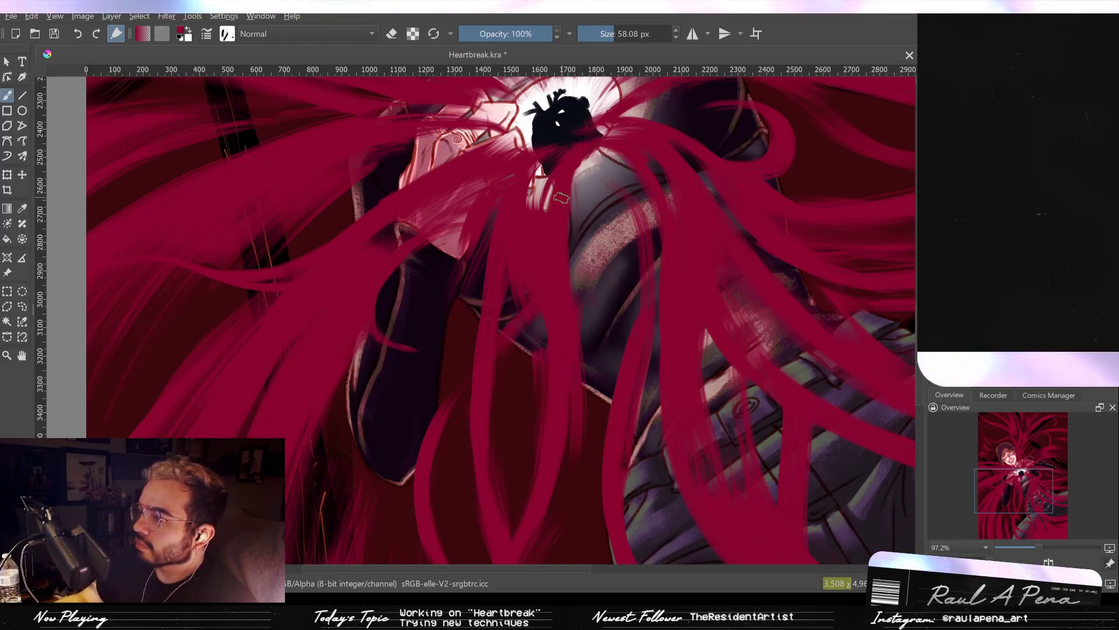
Slim the torso-side edge of the strand below the heart, using the eraser at 114.57 px and 48.24 px.
click(391, 33)
drag(573, 169, 574, 207)
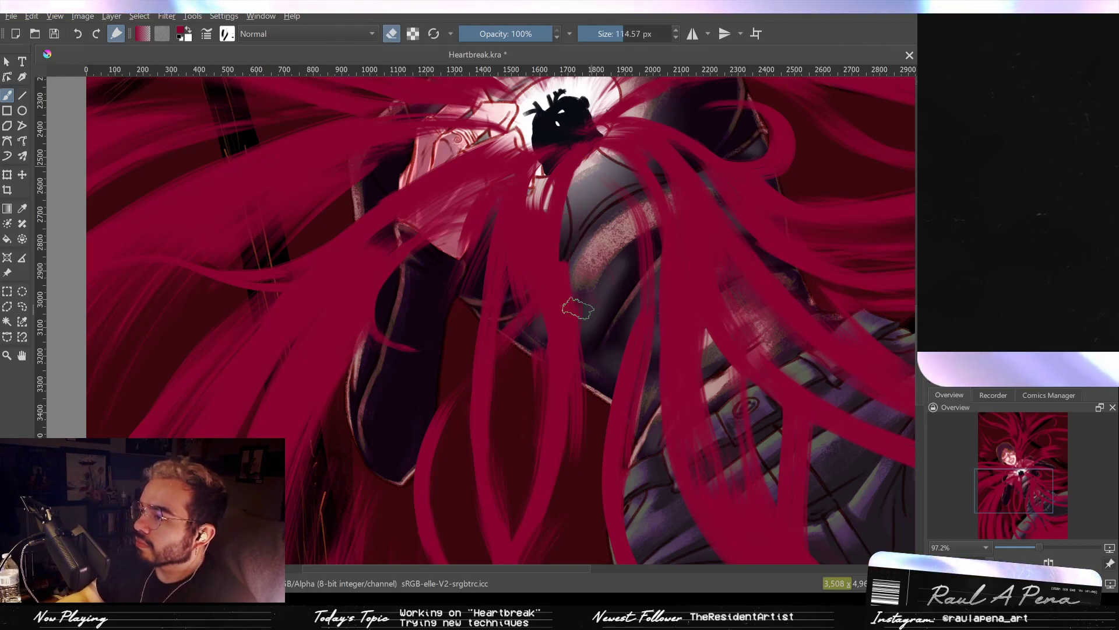
drag(568, 268, 577, 332)
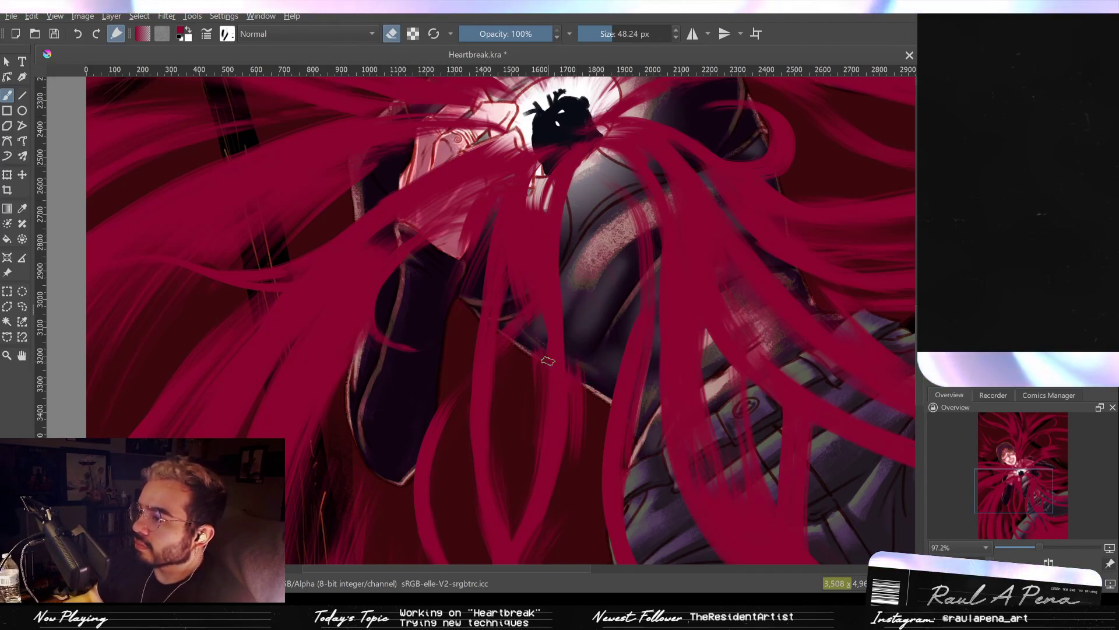
scroll(572, 320, down, 2)
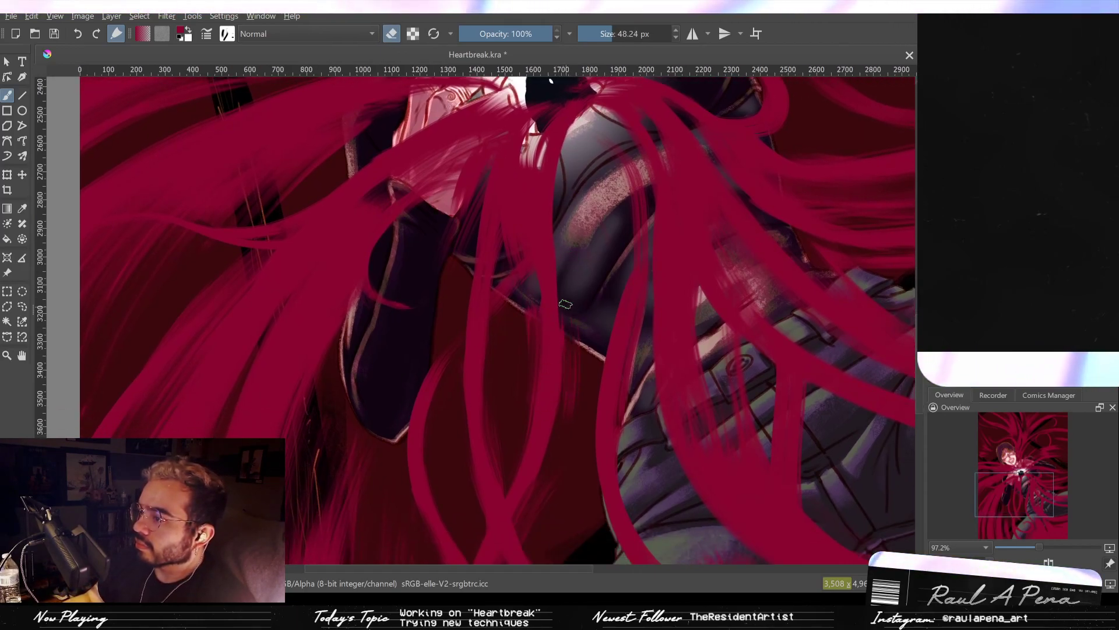
drag(570, 343, 581, 425)
Open a gap inside the strand hanging below the heart with an 87.90 px eraser.
key(e)
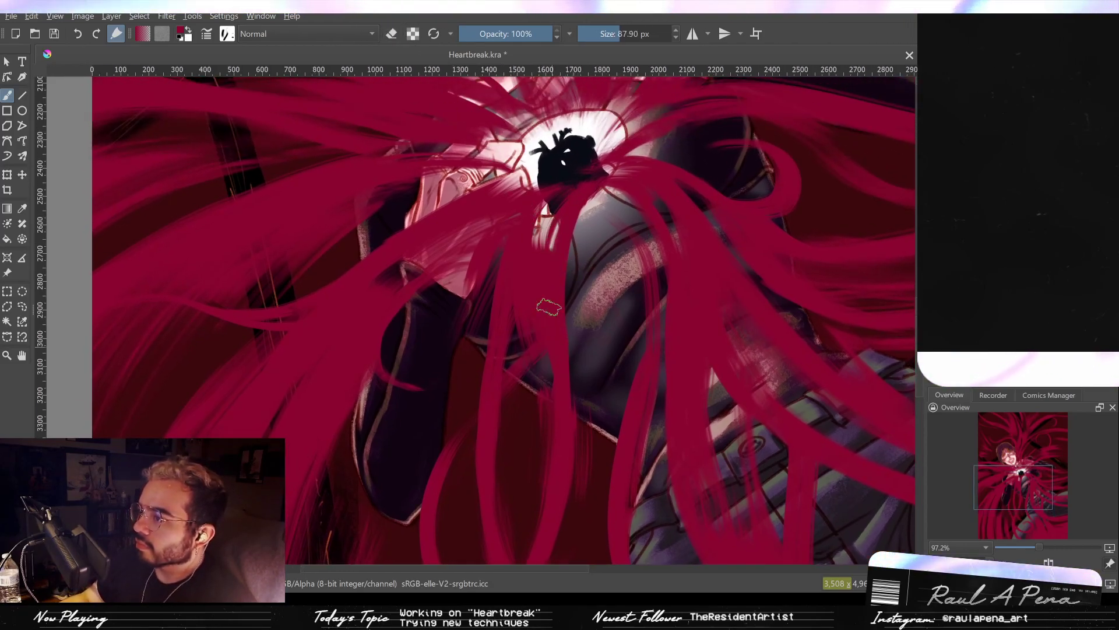
key(e)
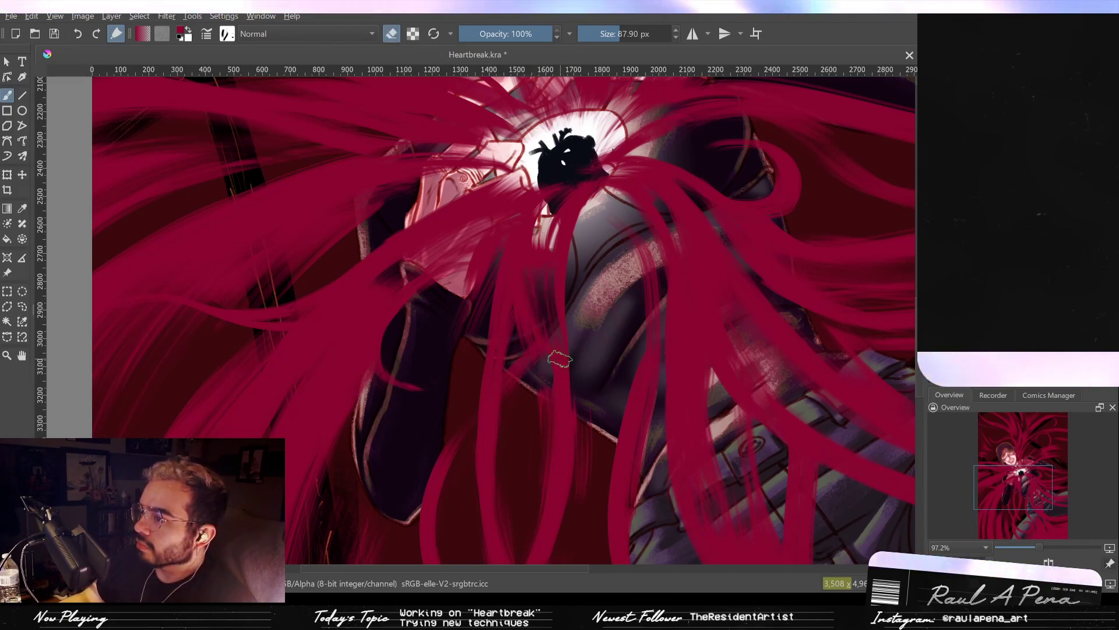
drag(540, 301, 560, 363)
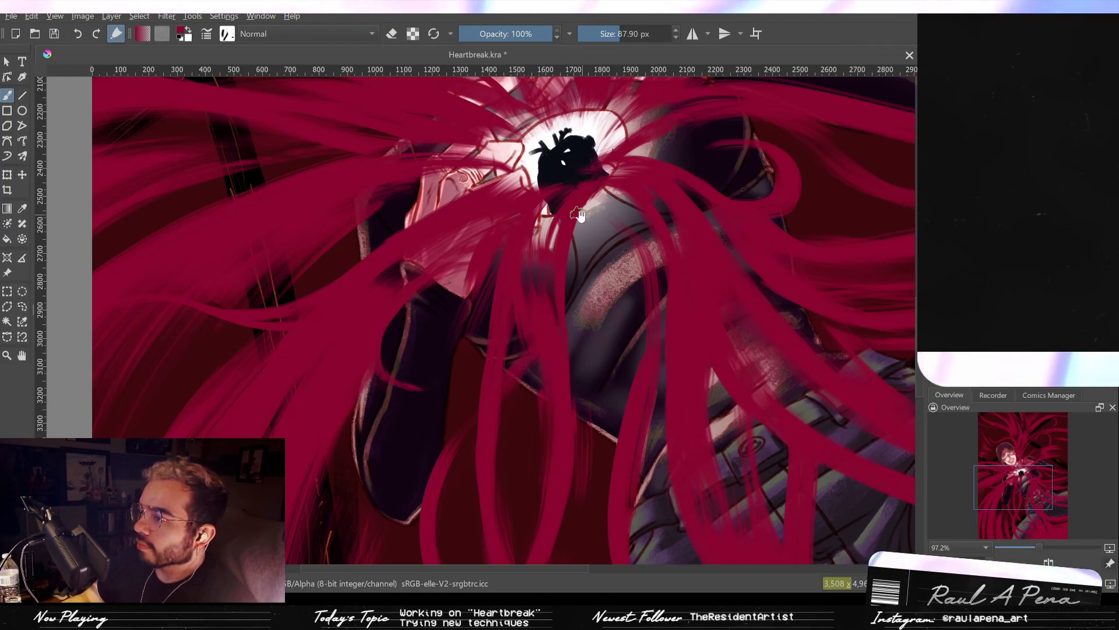
Erase the red overlapping the lower part of the black heart with a 71.46 px eraser.
drag(578, 203, 513, 291)
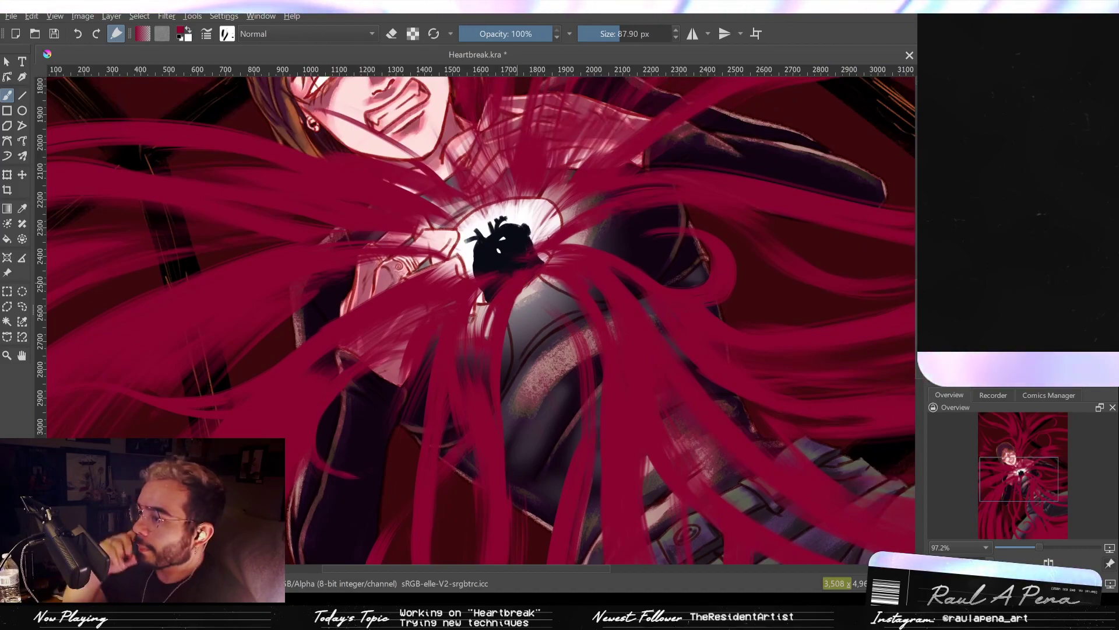
mouse_move(471, 295)
mouse_down()
mouse_move(511, 284)
mouse_move(476, 265)
mouse_up()
key(ctrl+z)
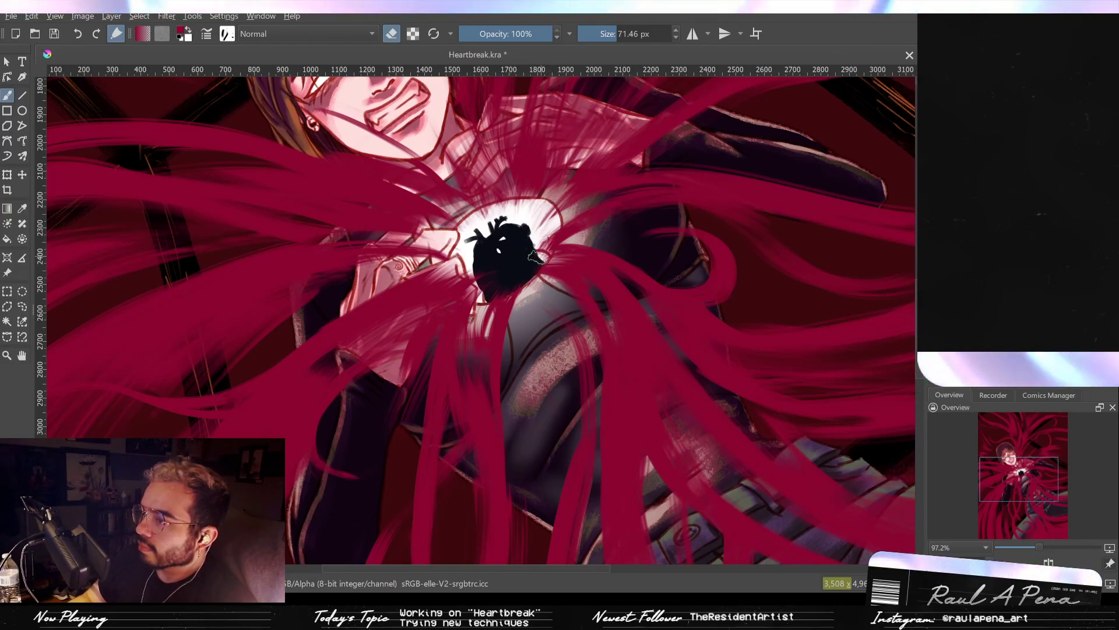
Erase part of the red mass over the lower thigh with a 231.10 px eraser, exposing the trouser seam.
scroll(519, 236, down, 4)
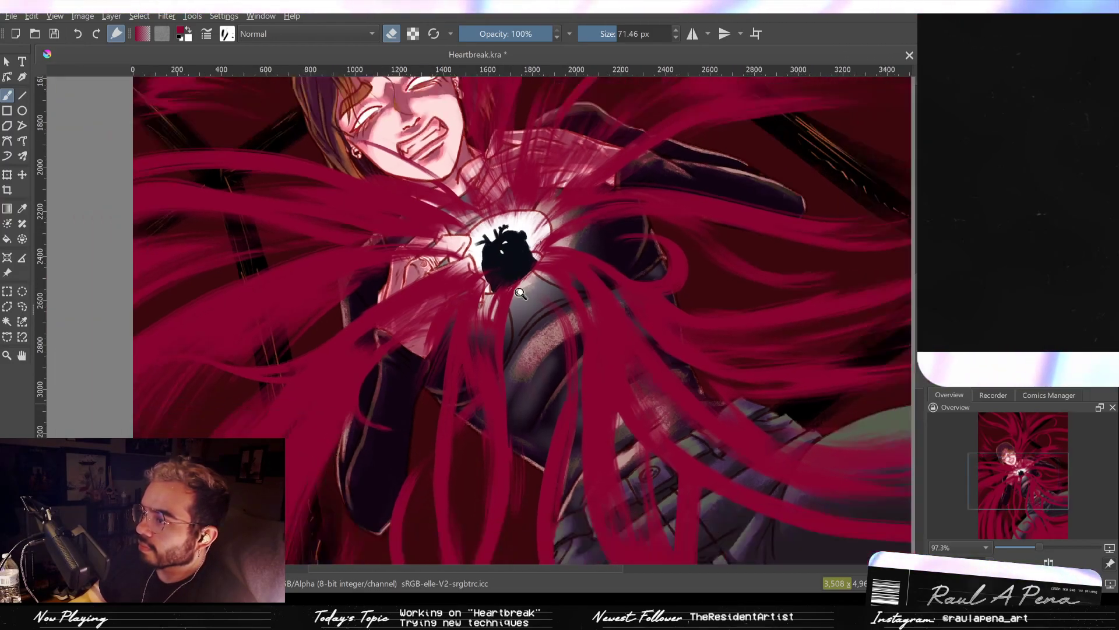
drag(487, 270, 454, 214)
scroll(467, 215, down, 3)
scroll(492, 268, up, 1)
drag(475, 296, 457, 209)
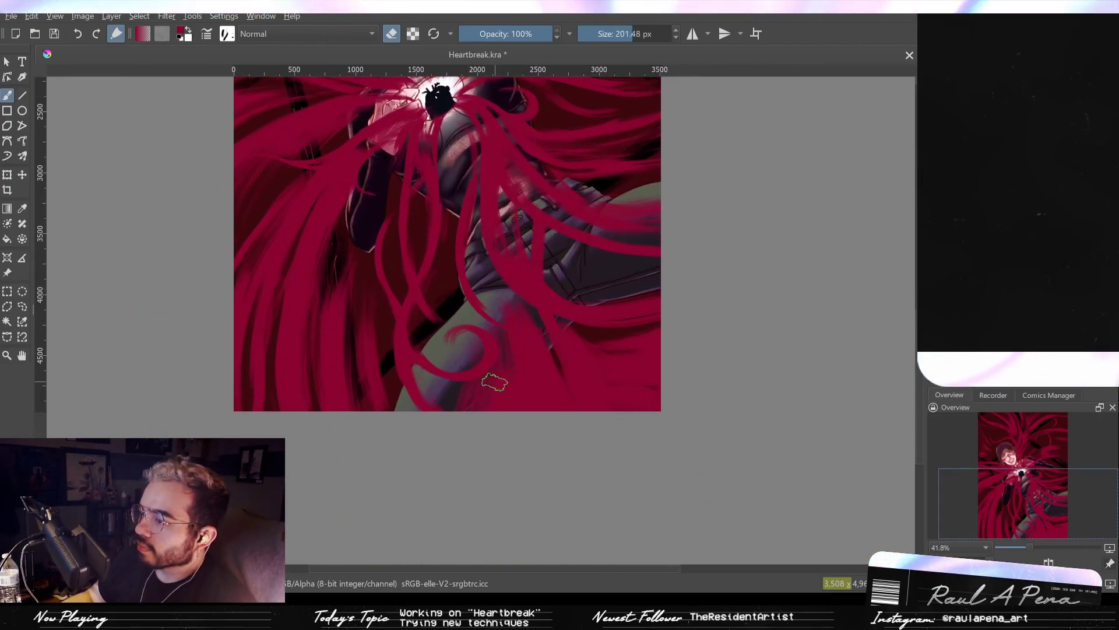
scroll(512, 333, up, 3)
key(bracketright)
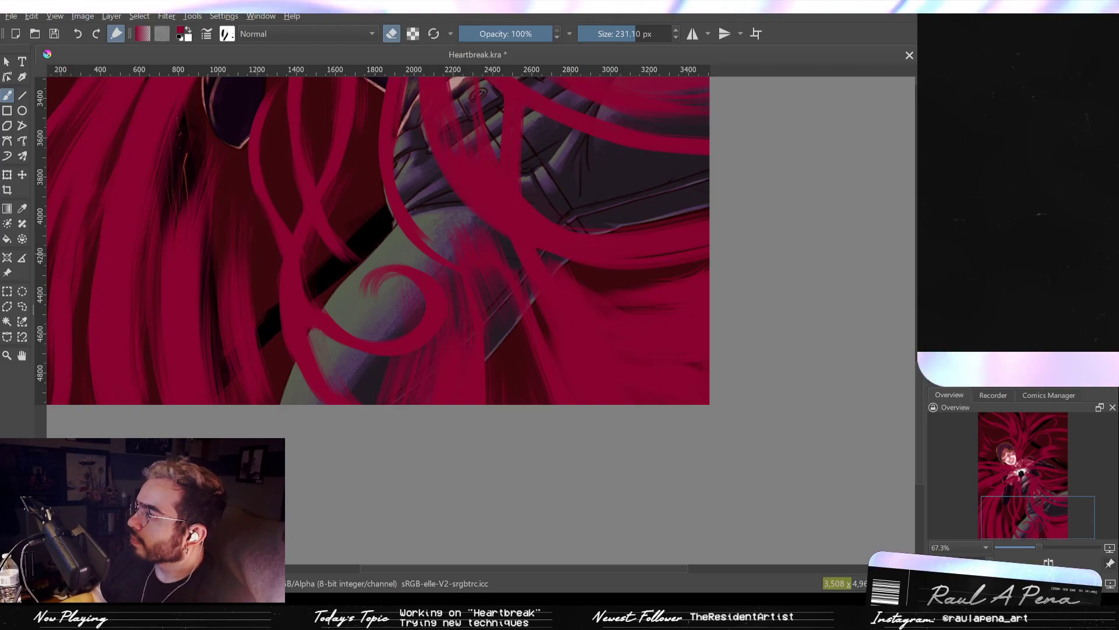
Compare the whole illustration with the orange flame background and with the plain dark red background.
scroll(707, 227, down, 1)
key(2)
drag(694, 277, 687, 249)
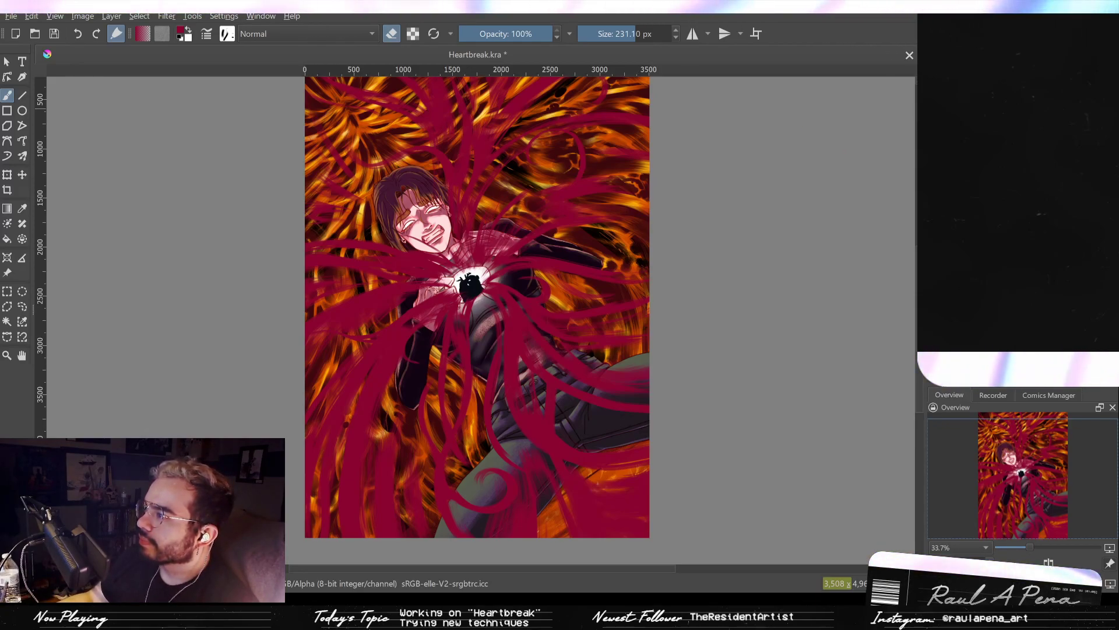
key(ctrl+z)
key(ctrl+shift+z)
key(ctrl+z)
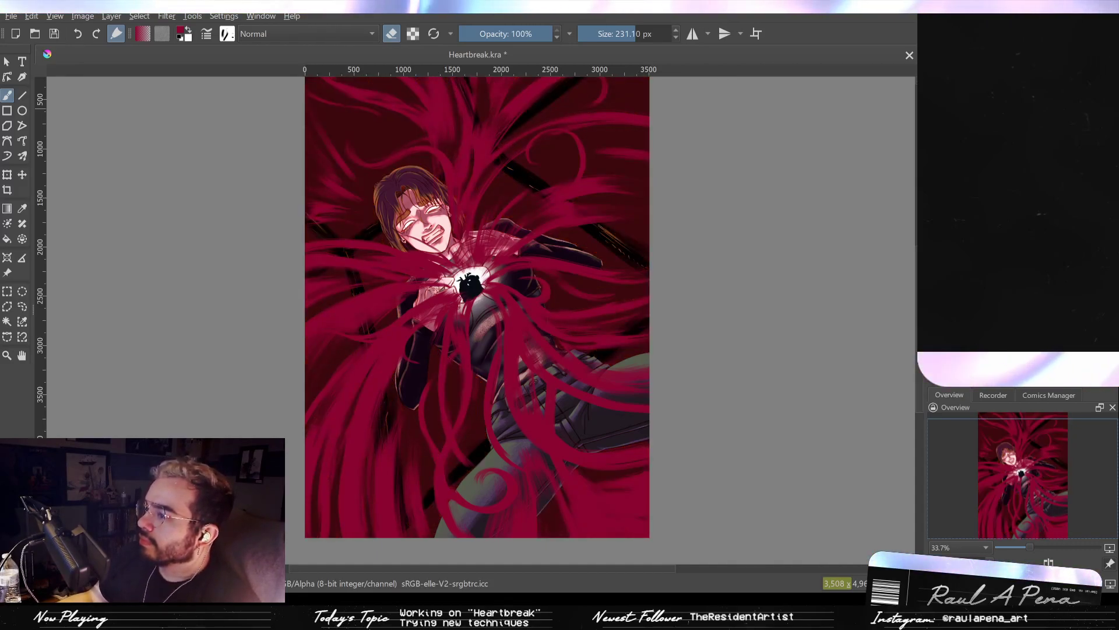
drag(620, 282, 623, 307)
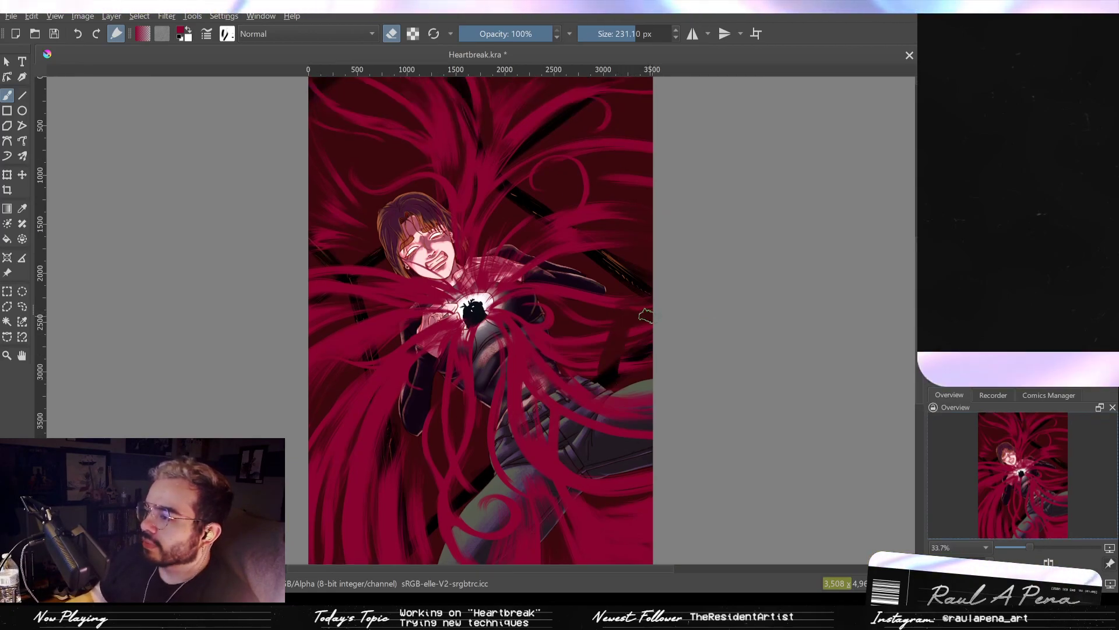
Break the solid red area beneath the leg into separate strands, erasing at 231.10 px and 170.28 px.
scroll(600, 250, up, 6)
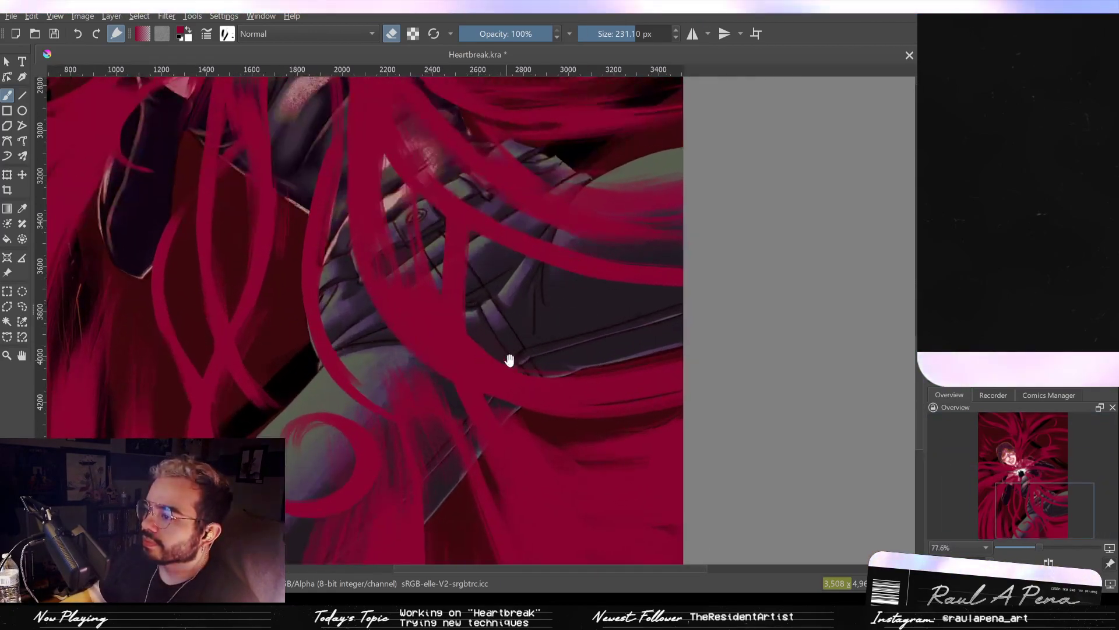
scroll(505, 360, down, 3)
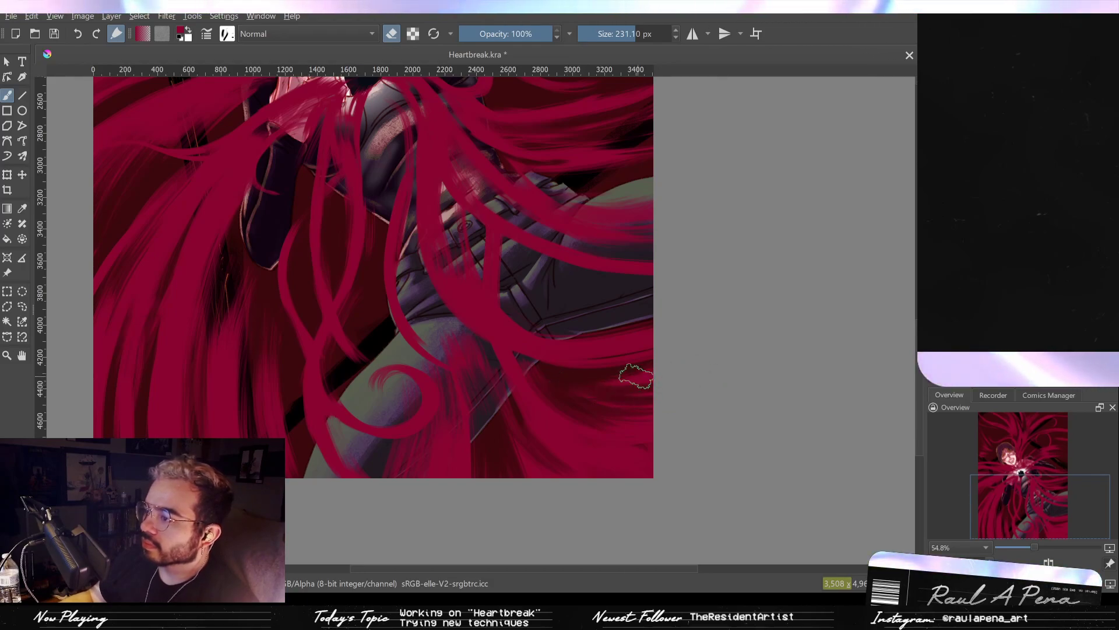
shift+drag(569, 393, 516, 356)
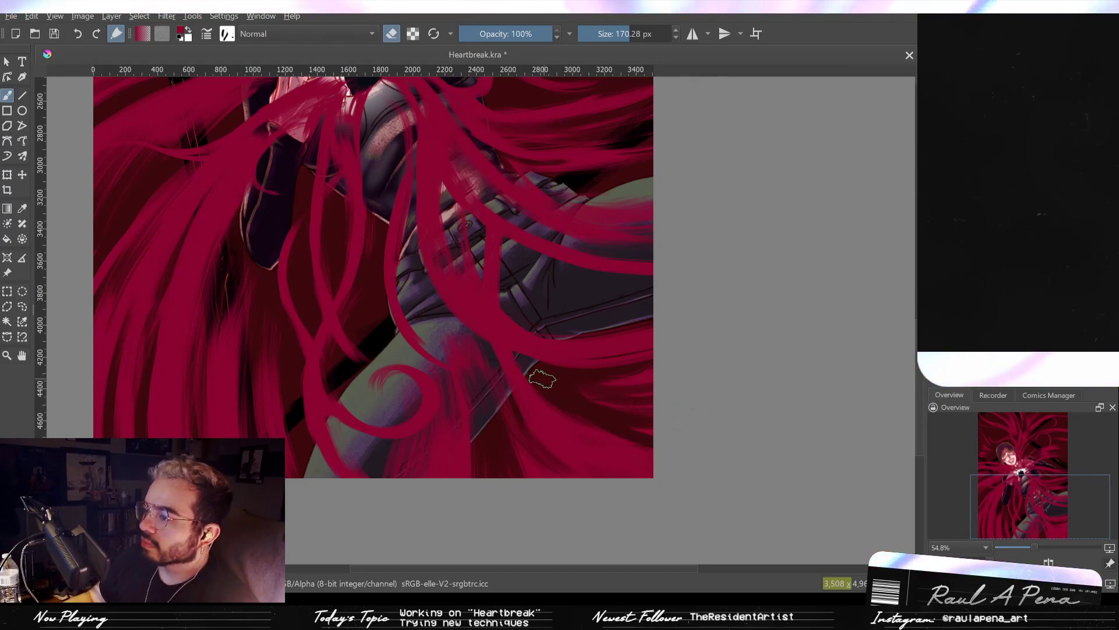
Clear the remaining red streaks from the lower thigh and the background beside it with a 309.35 px eraser.
shift+drag(483, 361, 503, 361)
drag(497, 370, 492, 386)
mouse_move(526, 429)
mouse_down()
mouse_move(529, 461)
mouse_move(548, 459)
mouse_up()
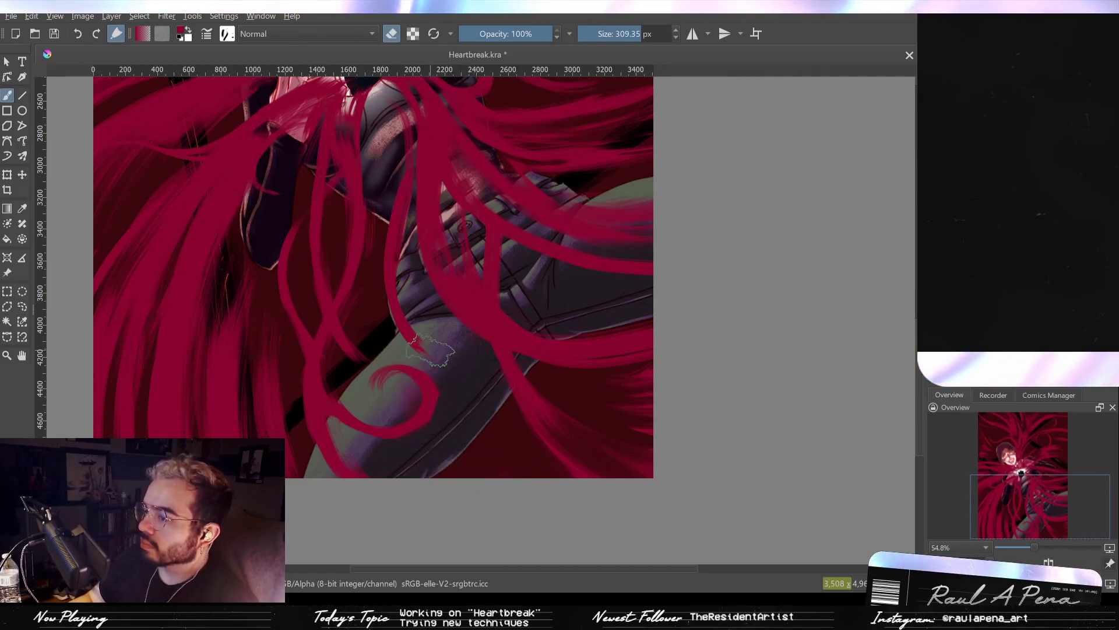
Repaint the outer edge of the curled strand on the thigh with a 141.54 px brush.
click(392, 33)
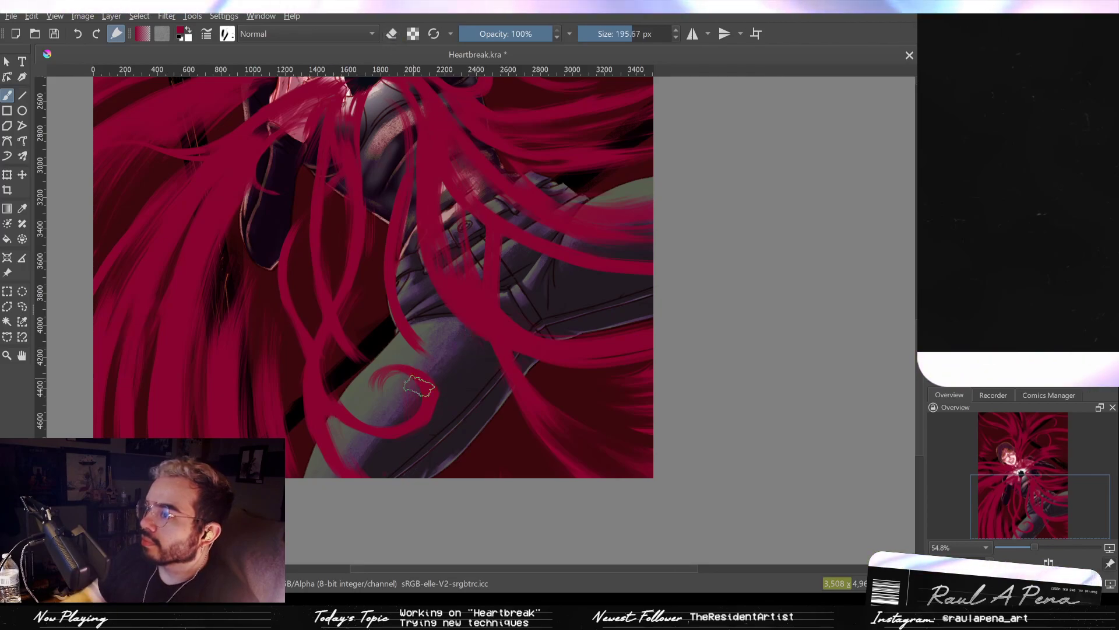
key(bracketleft)
key(bracketleft)
drag(430, 401, 390, 444)
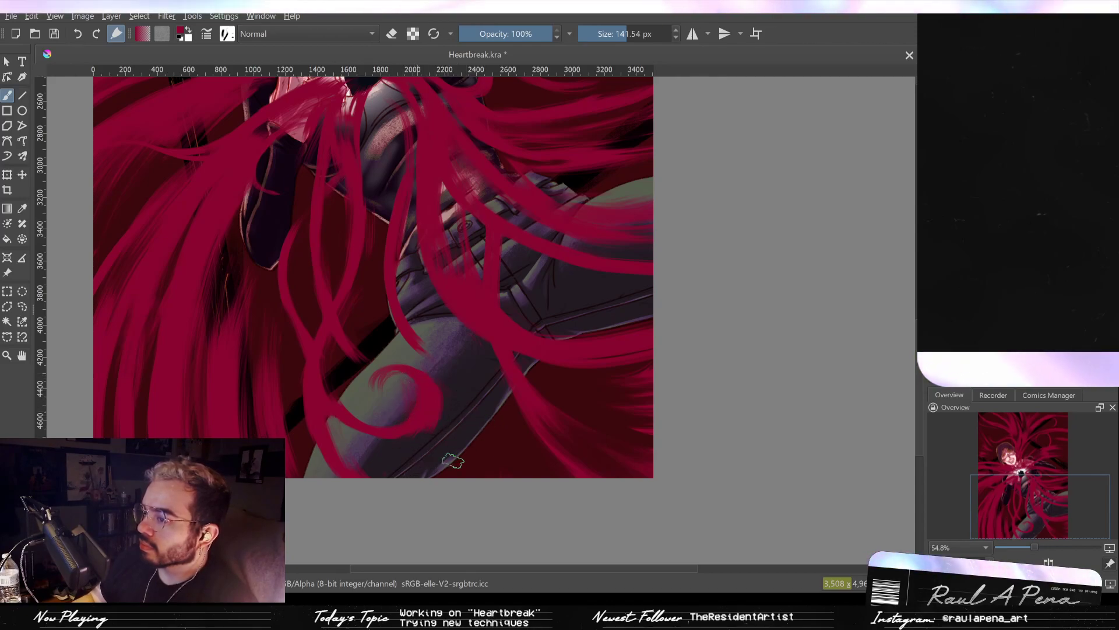
Paint a tapering red strand running down across the lower thigh with a 141.54 px brush.
mouse_move(473, 352)
mouse_down()
mouse_move(481, 400)
mouse_move(422, 477)
mouse_move(469, 426)
mouse_move(432, 477)
mouse_move(463, 448)
mouse_move(471, 402)
mouse_move(438, 464)
mouse_move(478, 400)
mouse_move(473, 379)
mouse_move(481, 470)
mouse_up()
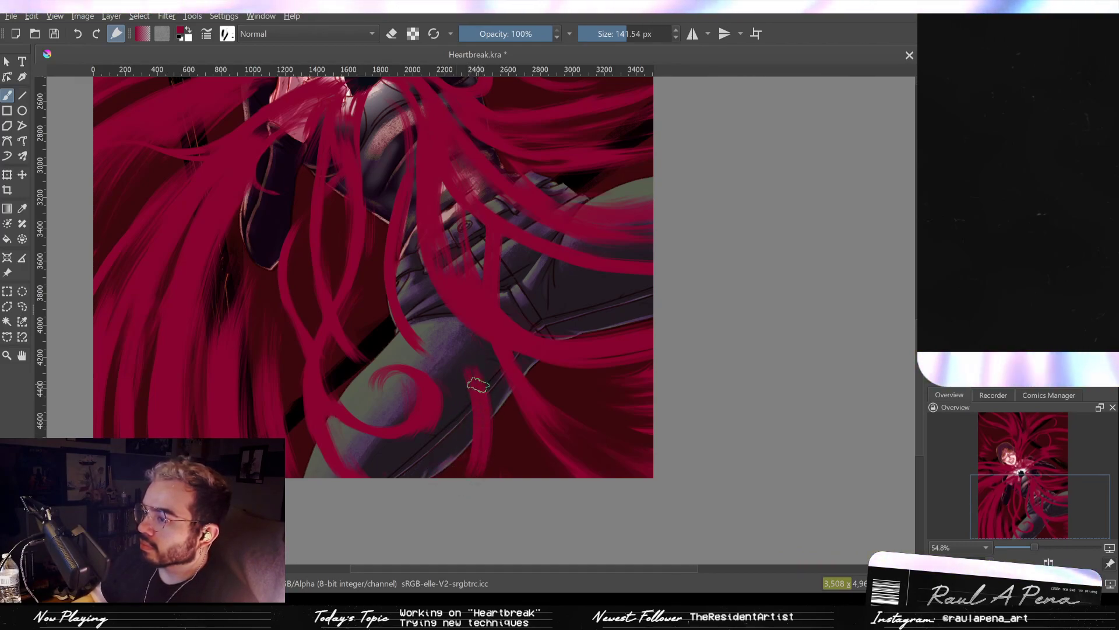
key(ctrl+z)
mouse_move(473, 350)
mouse_down()
mouse_move(483, 474)
mouse_move(481, 434)
mouse_up()
key(ctrl+z)
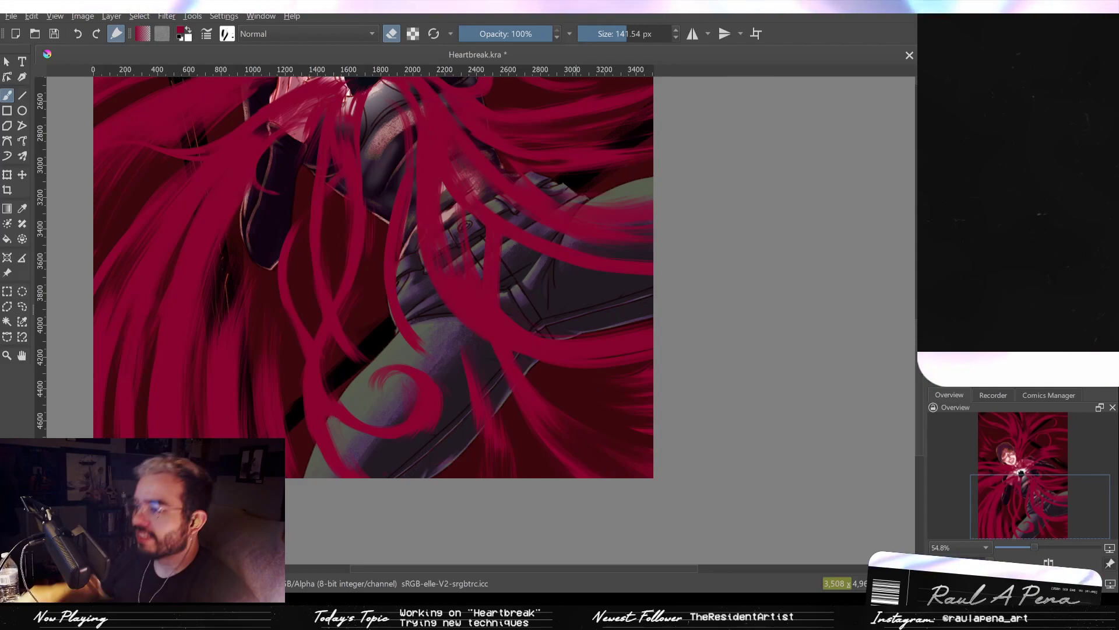
Thicken the red strands crossing and flowing beside the gloved arm below the heart, painting at 141.54 px and 153.35 px.
drag(364, 335, 557, 393)
scroll(451, 338, up, 3)
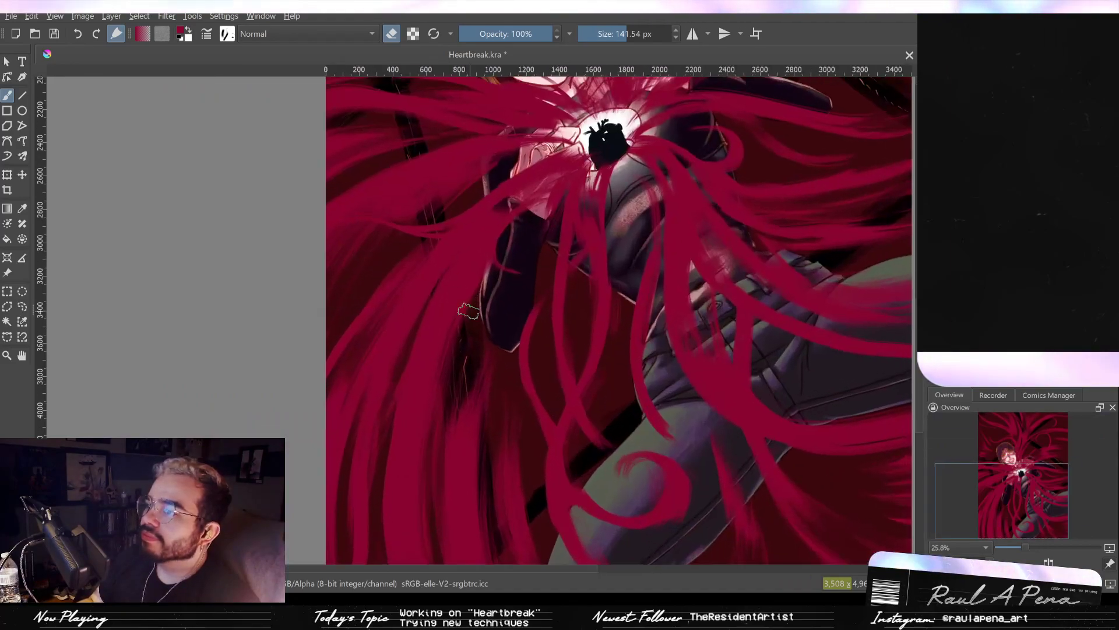
scroll(488, 195, up, 2)
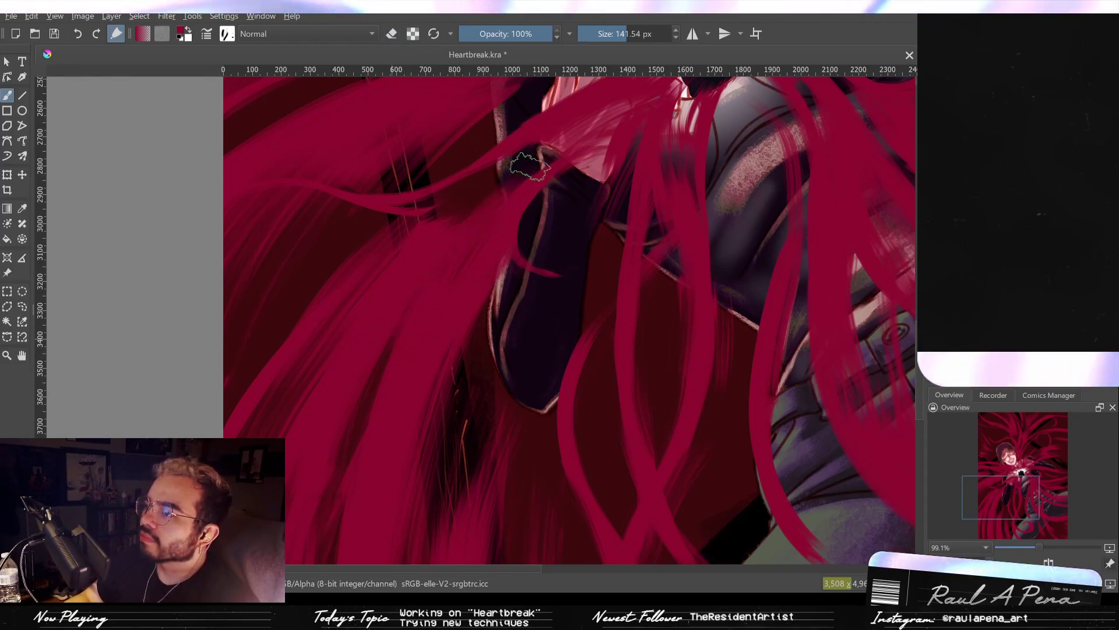
mouse_move(577, 151)
mouse_down()
mouse_move(553, 170)
mouse_move(552, 210)
mouse_up()
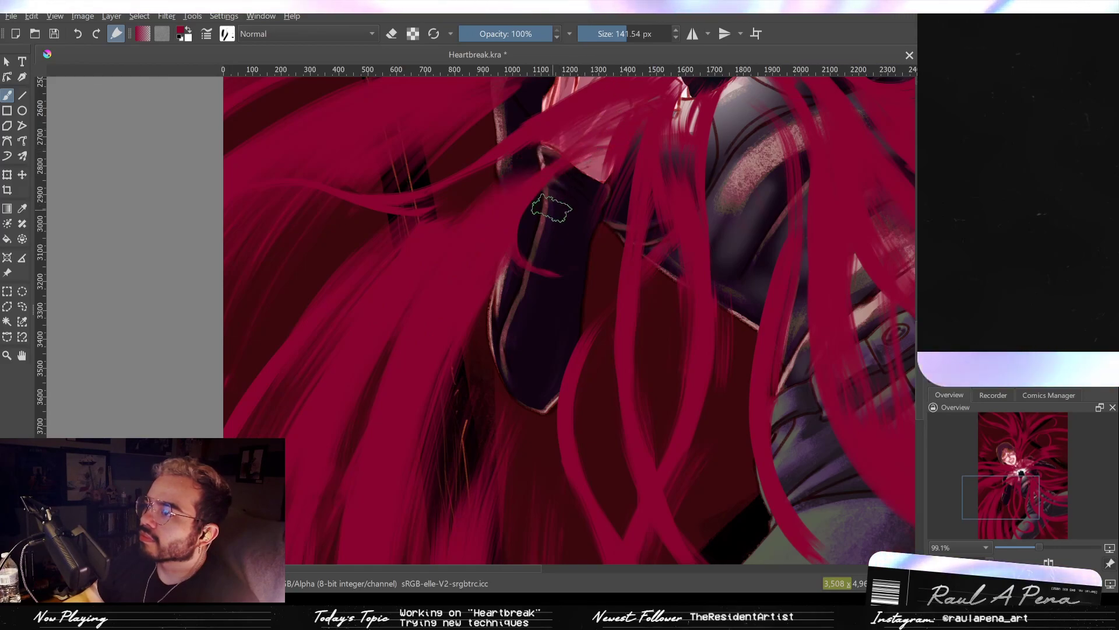
drag(470, 249, 455, 300)
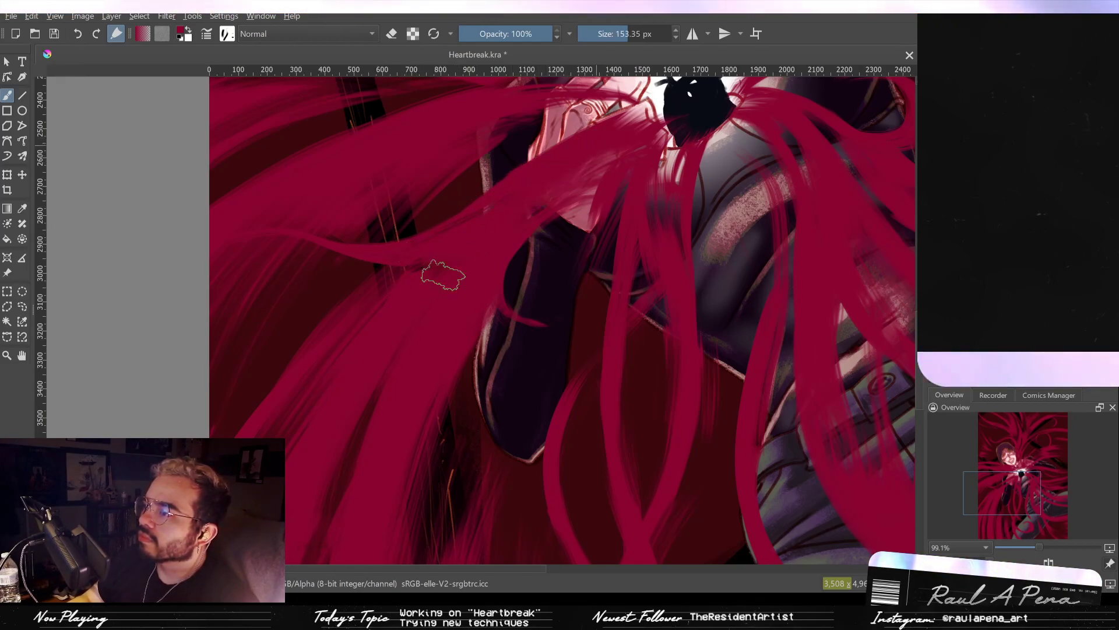
drag(476, 263, 414, 315)
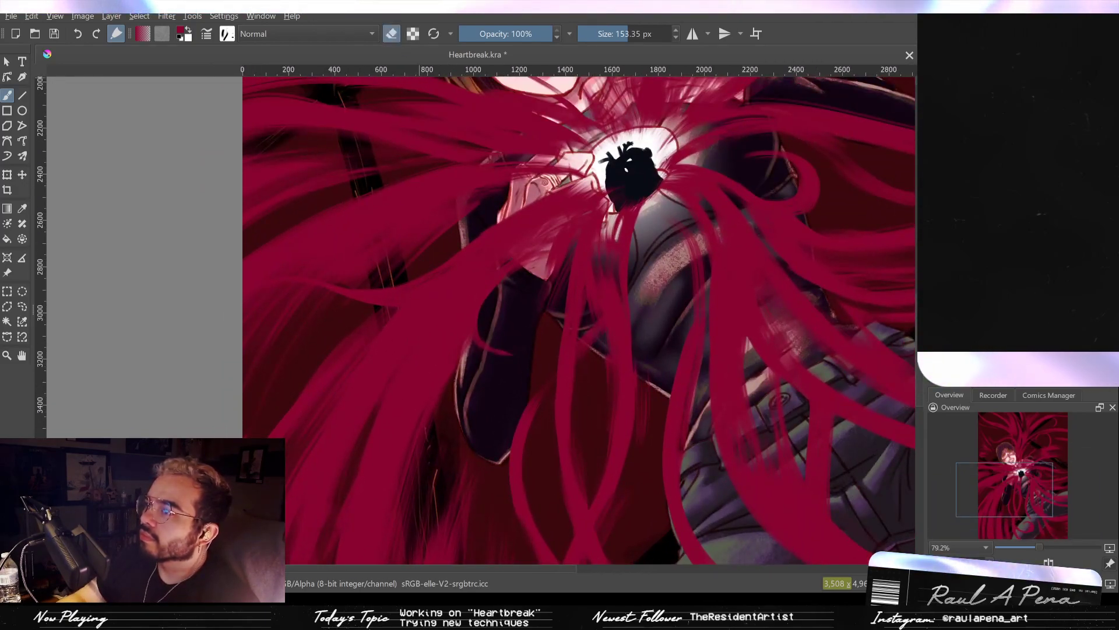
Cut thin gaps between the strands crossing the gloved forearm, erasing at 92.43 px and 51.58 px.
drag(628, 34, 619, 34)
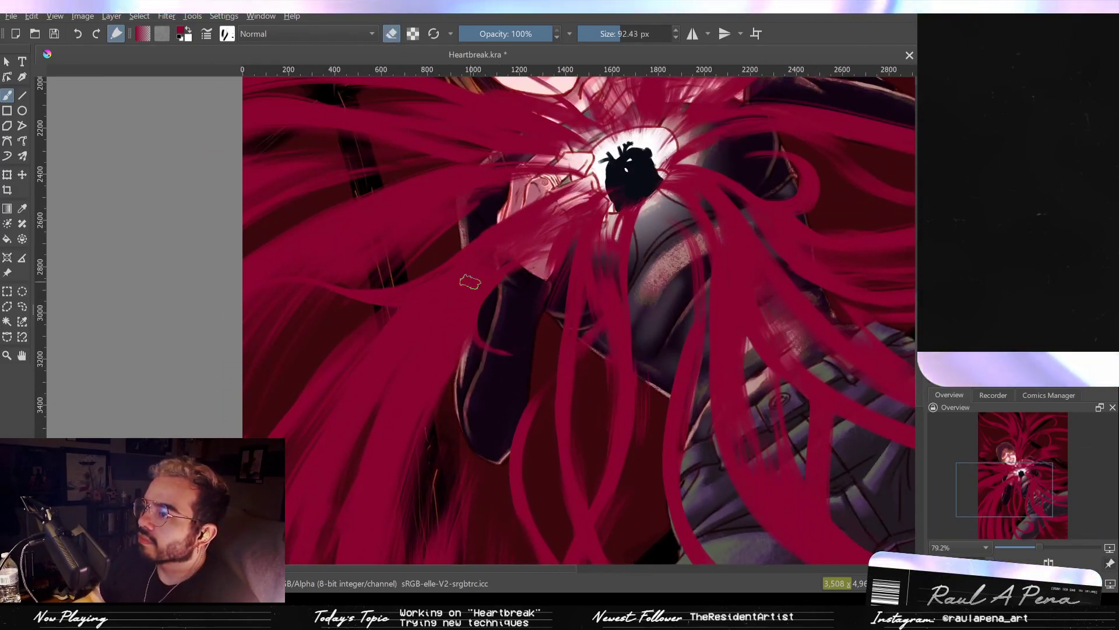
key(bracketleft)
key(bracketleft)
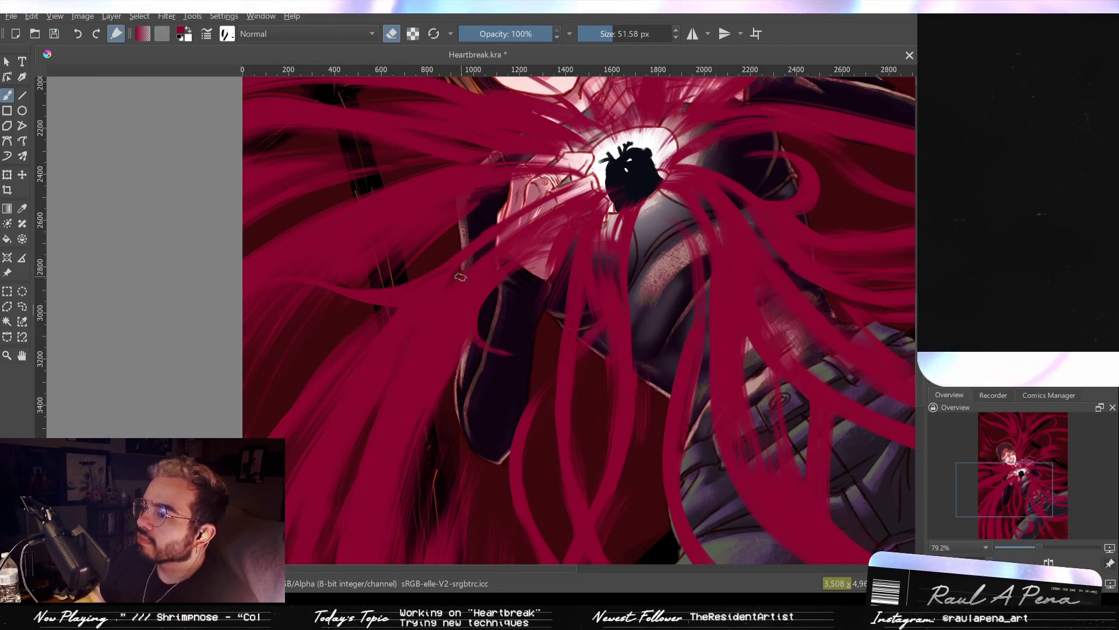
Break up the wide mass of strands sweeping down outside the gloved arm, erasing at 171.06 px and 338.28 px.
shift+drag(457, 344, 512, 344)
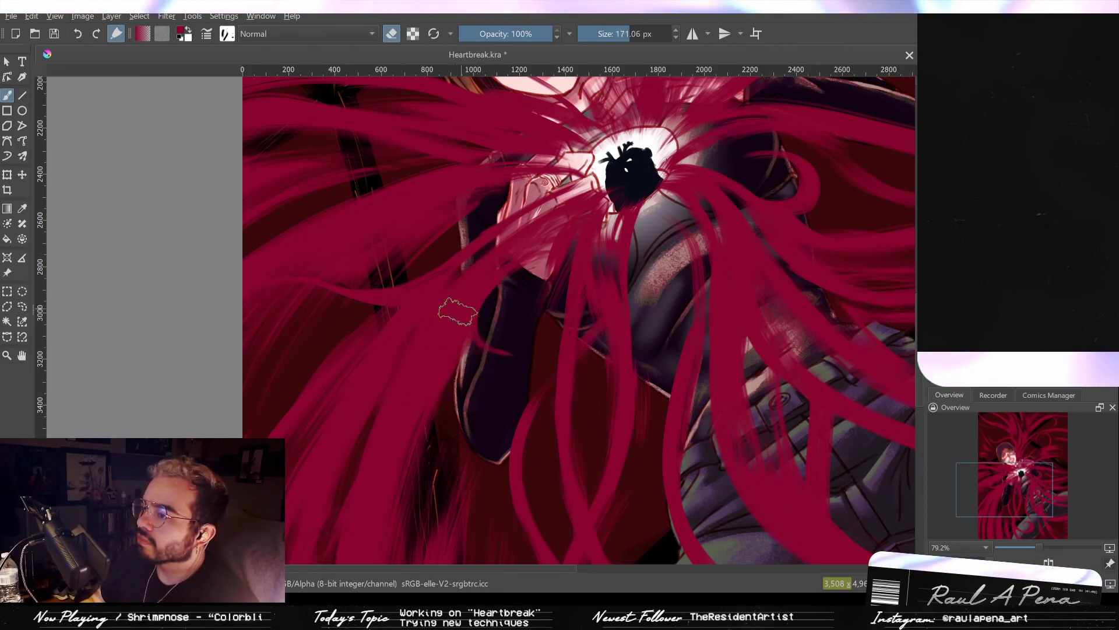
key(space)
drag(452, 272, 508, 211)
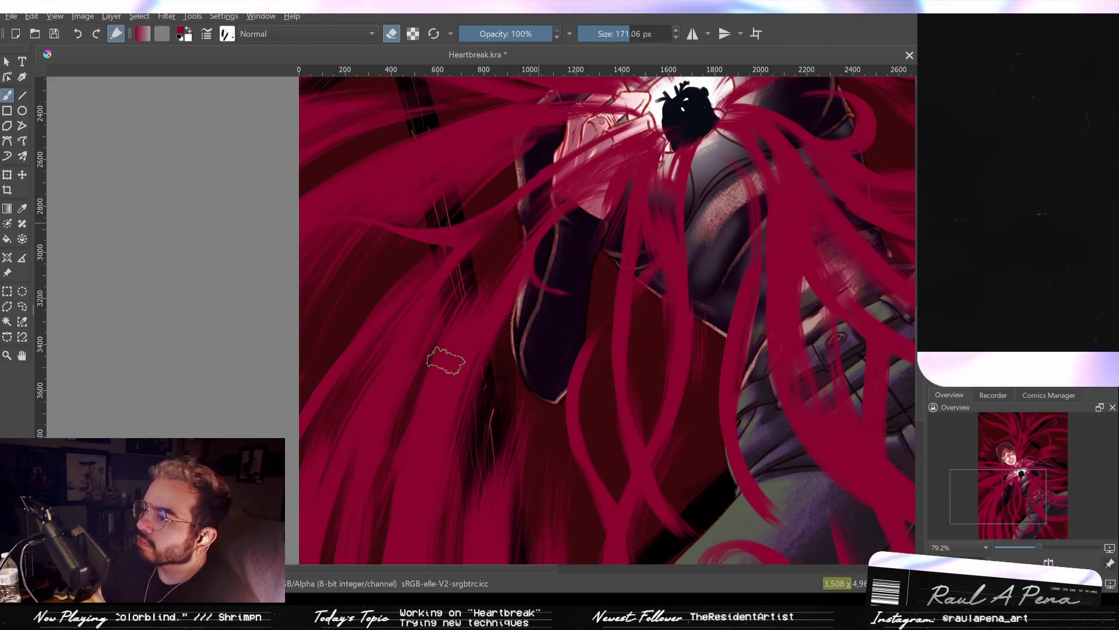
drag(457, 274, 386, 405)
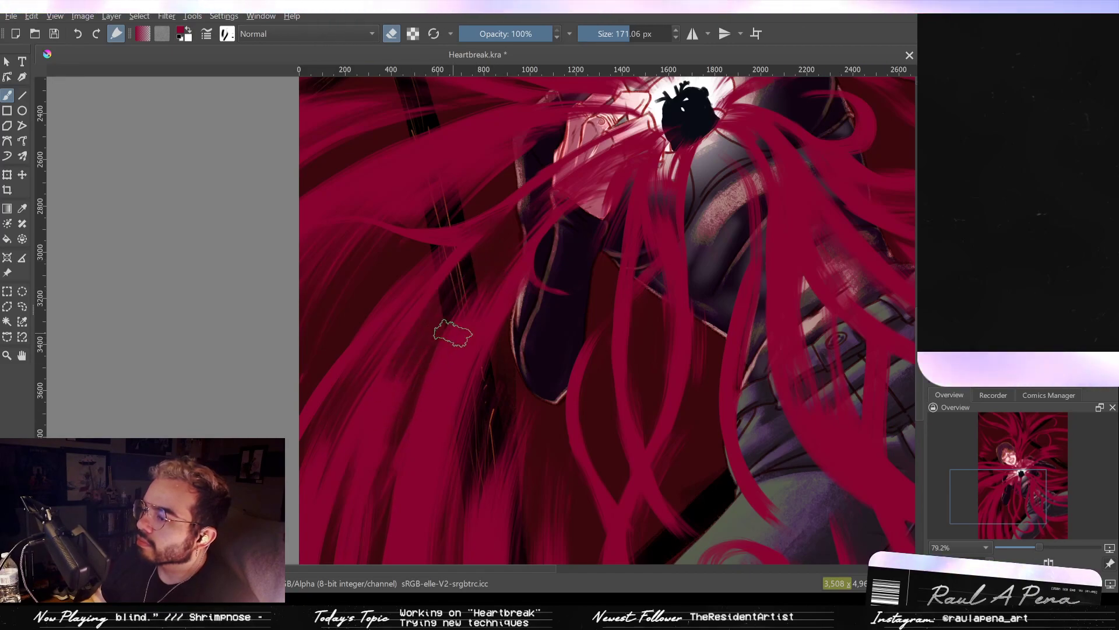
key(ctrl+z)
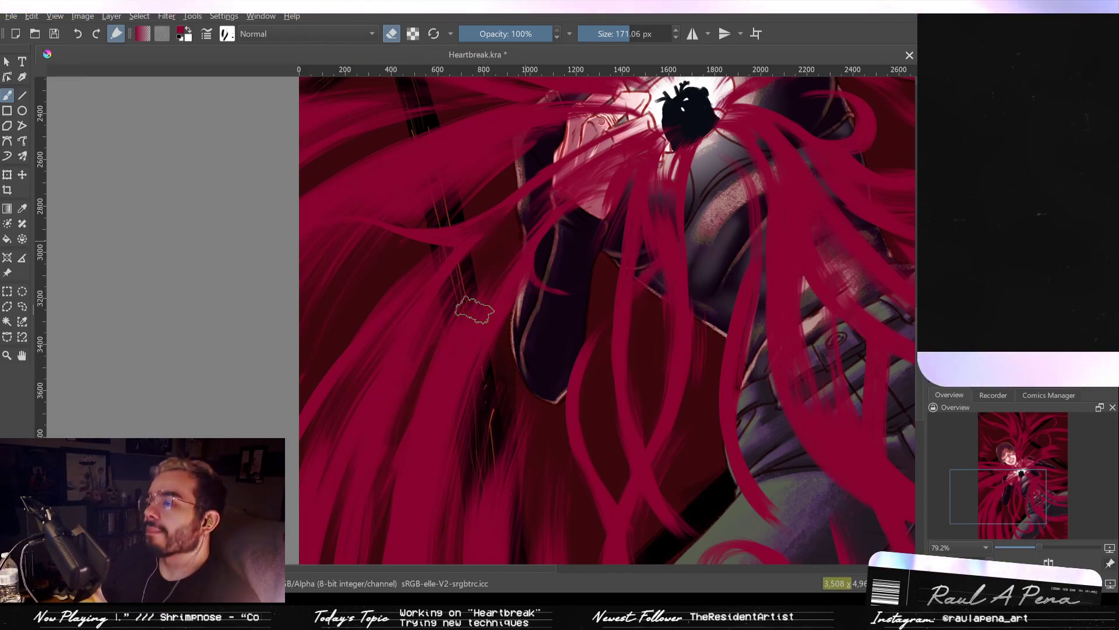
drag(420, 502, 441, 410)
mouse_move(439, 452)
mouse_down()
mouse_move(455, 380)
mouse_move(475, 492)
mouse_move(511, 477)
mouse_move(462, 507)
mouse_up()
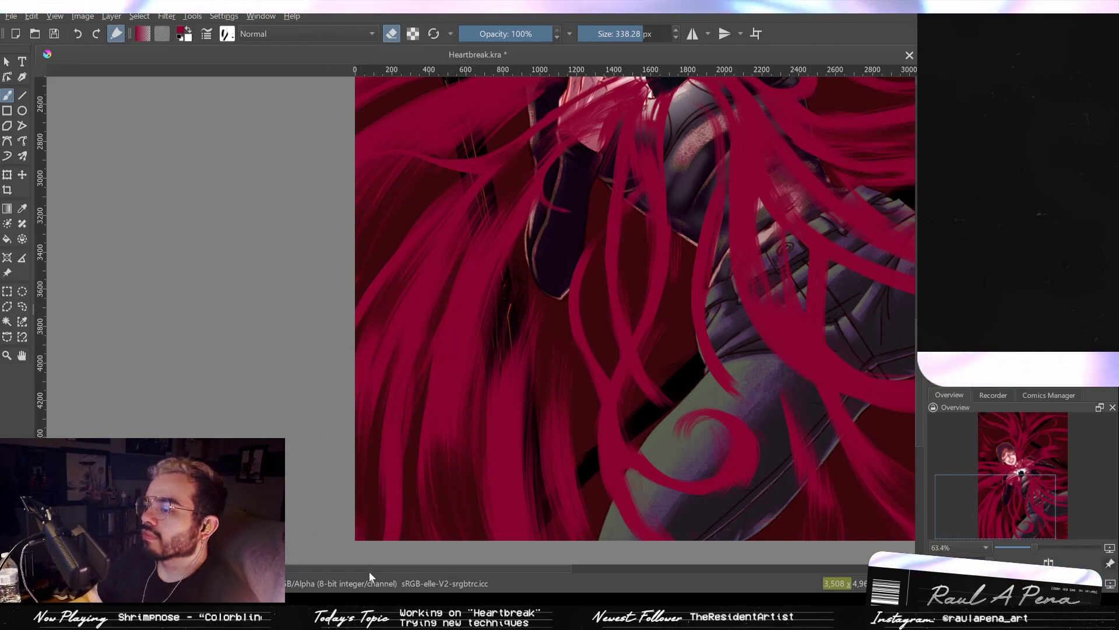
drag(477, 447, 428, 373)
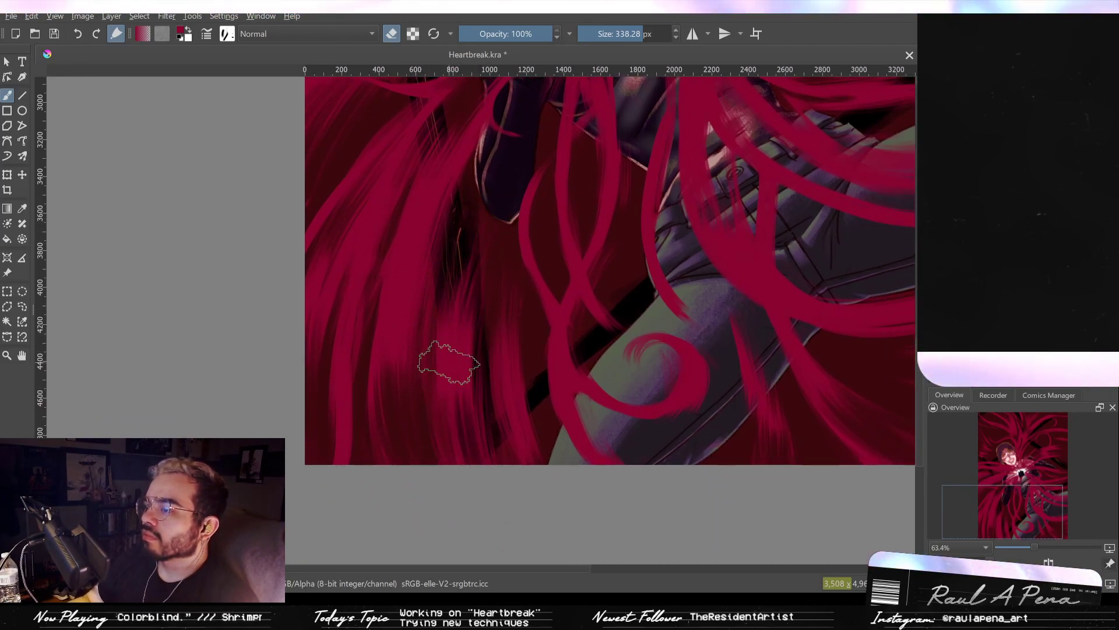
Paint fine red strands from the gloved arm down through the sweeping mass outside it with a 58.47 px brush.
key(bracketleft)
key(bracketleft)
key(bracketleft)
key(bracketleft)
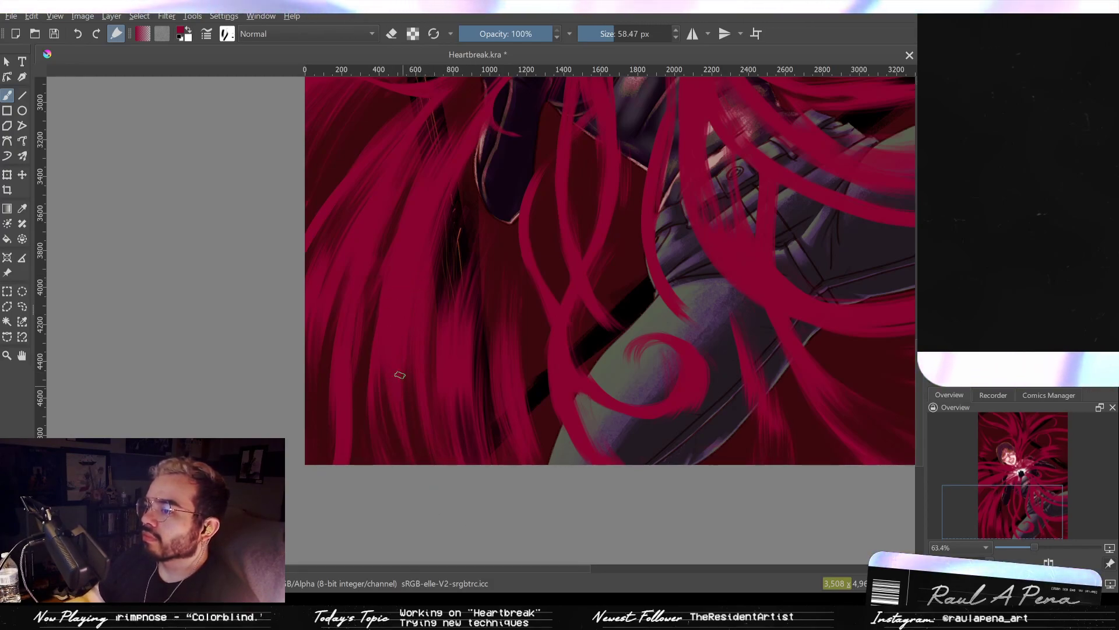
drag(454, 271, 415, 382)
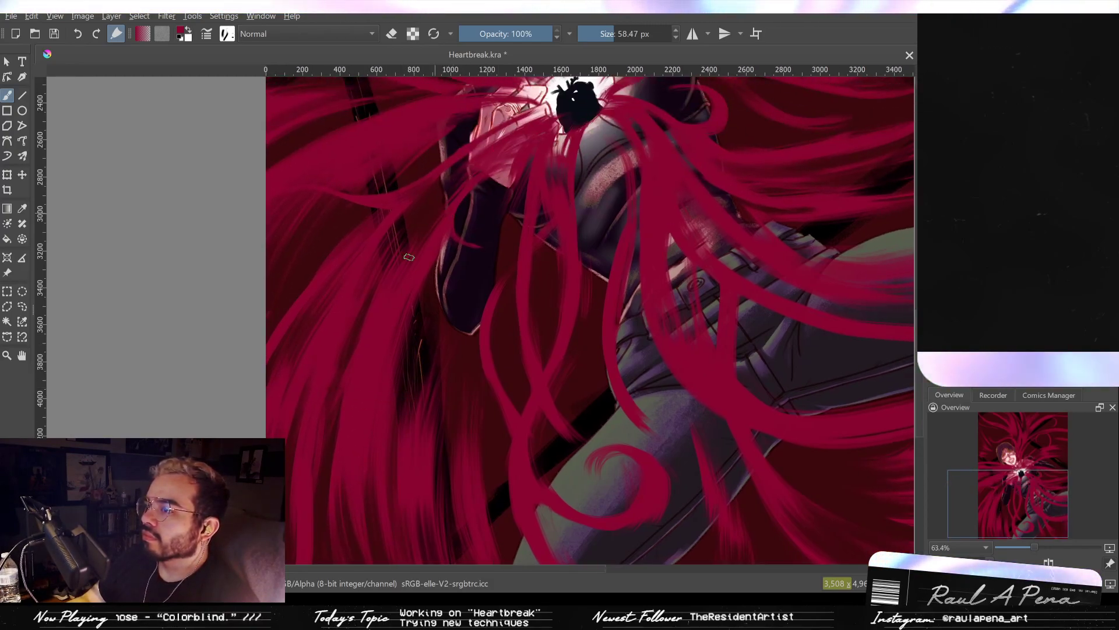
drag(443, 197, 378, 282)
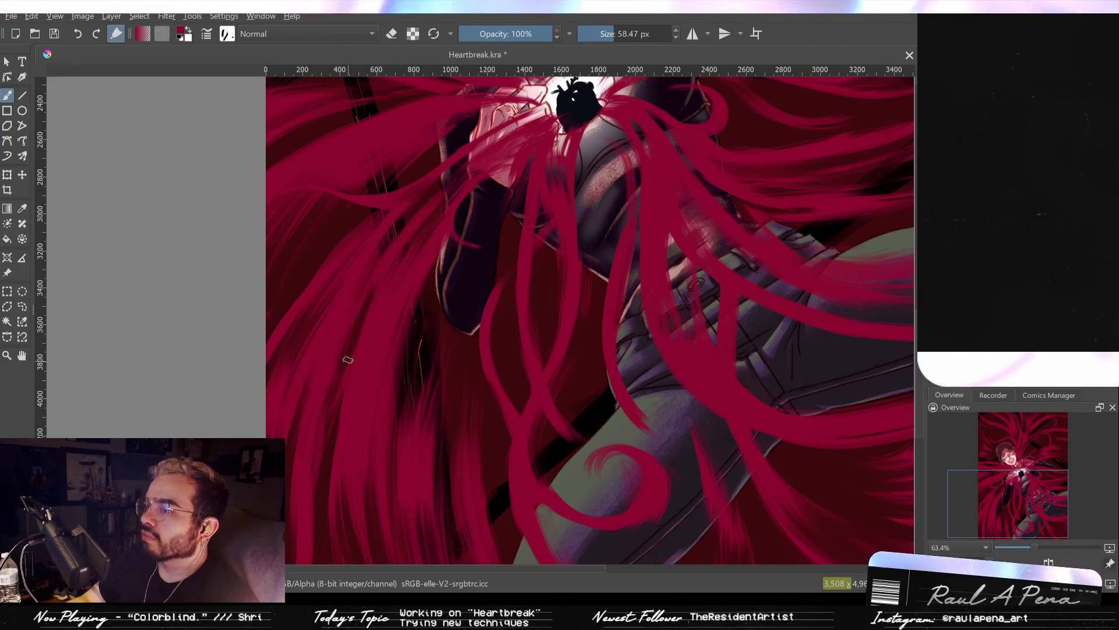
drag(462, 169, 379, 258)
mouse_move(527, 122)
mouse_down()
mouse_move(379, 250)
mouse_move(392, 273)
mouse_move(410, 275)
mouse_move(409, 306)
mouse_up()
drag(436, 269, 392, 293)
drag(415, 305, 424, 218)
Erase the strands beneath the raised thigh at 158.27 px and repaint them as fuller strands at 132.29 px and 169.88 px.
mouse_move(434, 262)
mouse_down()
mouse_move(317, 147)
mouse_move(259, 112)
mouse_up()
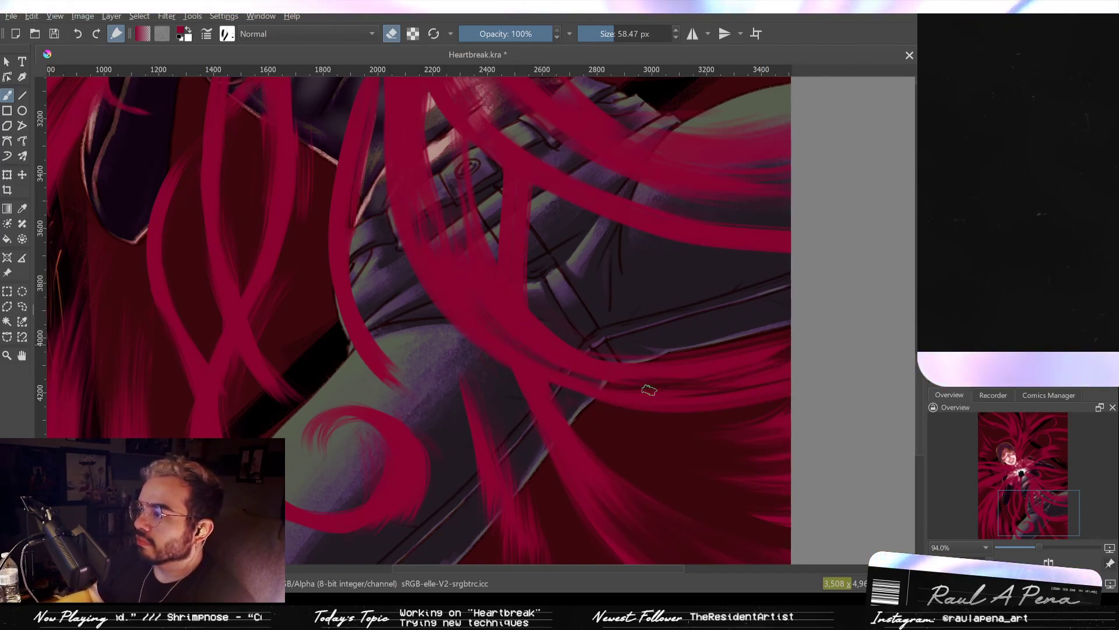
shift+drag(772, 363, 828, 363)
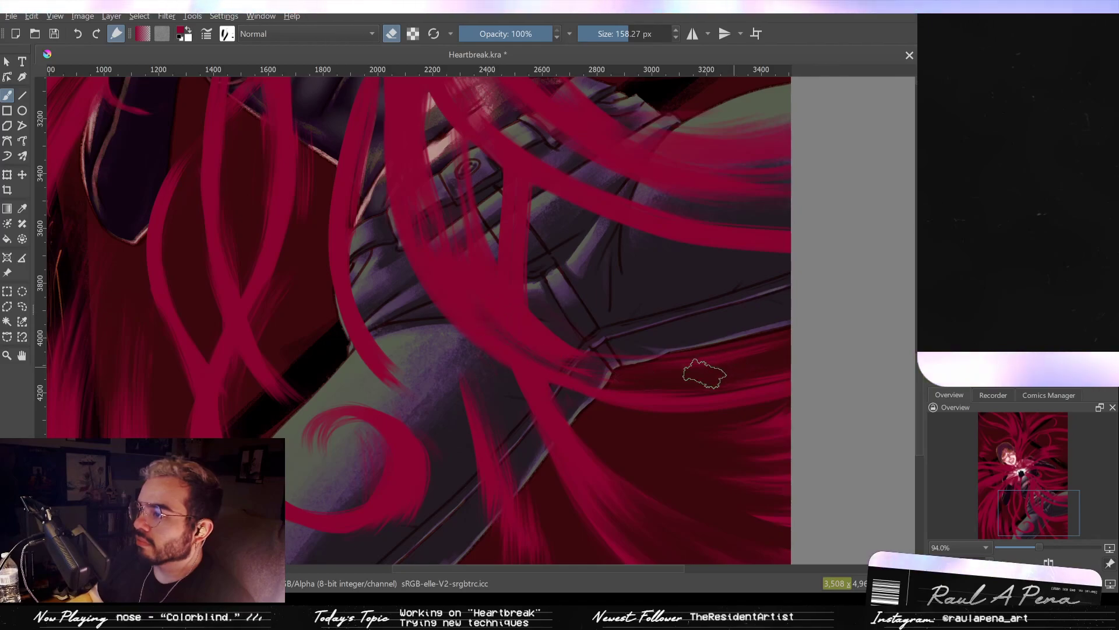
click(391, 34)
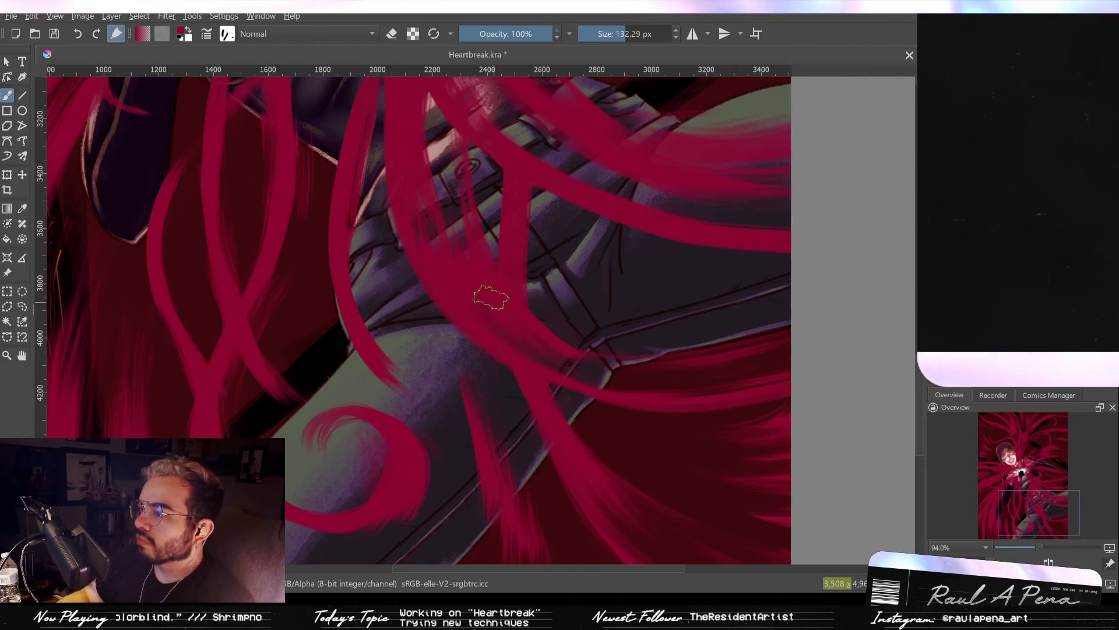
mouse_move(520, 333)
mouse_down()
mouse_move(669, 356)
mouse_move(552, 343)
mouse_move(580, 355)
mouse_up()
mouse_move(659, 375)
mouse_down()
mouse_move(768, 366)
mouse_move(854, 335)
mouse_move(816, 336)
mouse_up()
mouse_move(784, 367)
mouse_down()
mouse_move(697, 387)
mouse_move(640, 383)
mouse_up()
drag(777, 342, 688, 353)
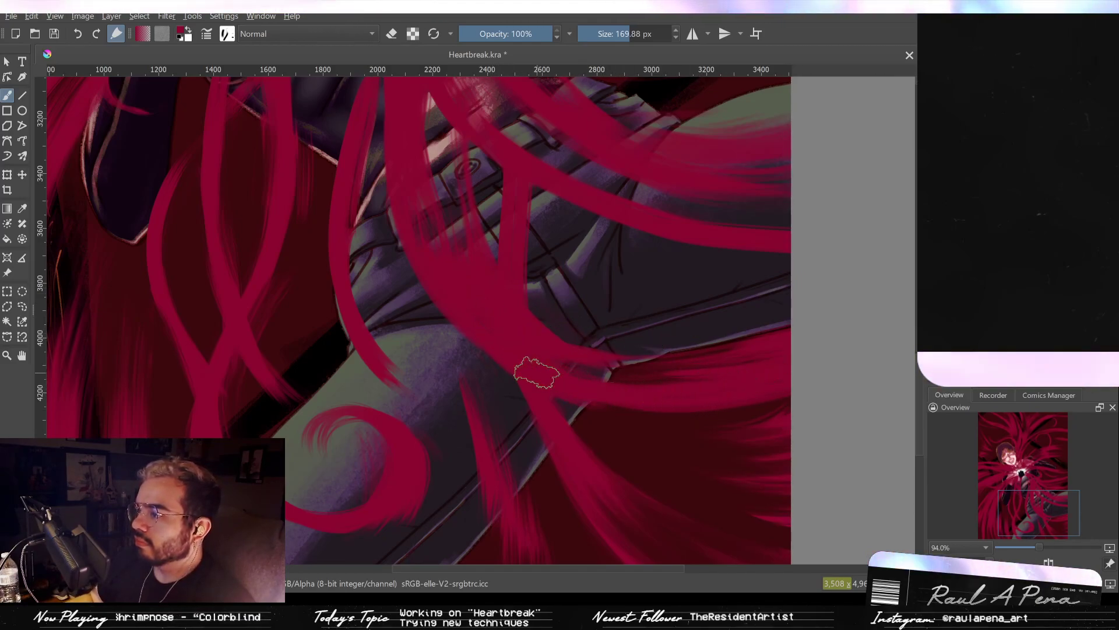
Repaint the long strands sweeping down outside the gloved arm with a 169.88 px brush and check the whole illustration.
scroll(662, 367, down, 3)
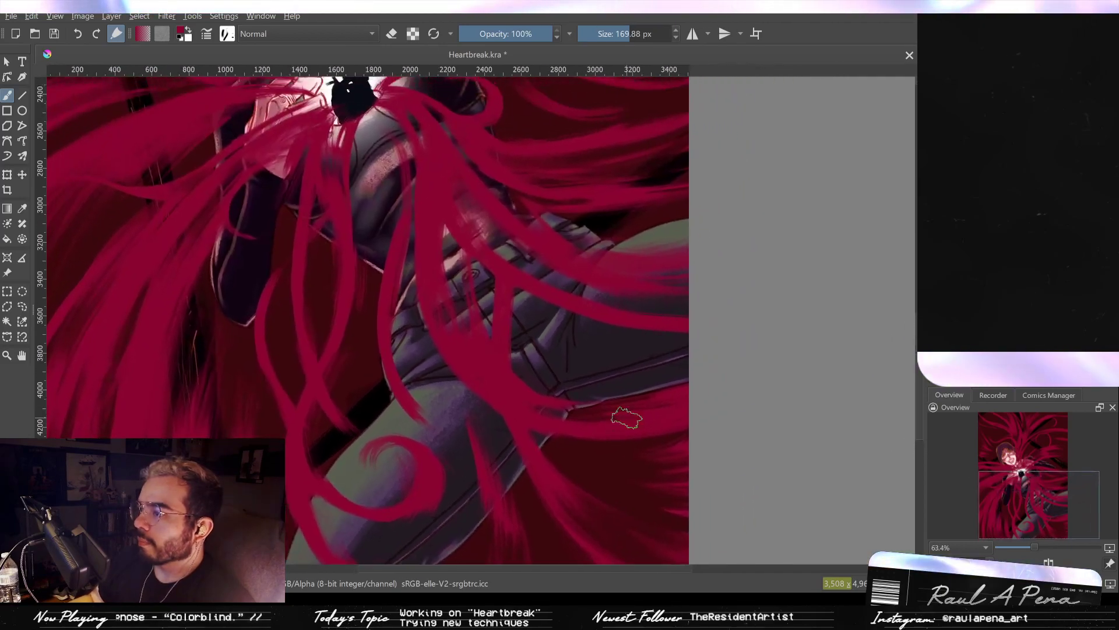
scroll(662, 408, down, 3)
scroll(450, 383, up, 4)
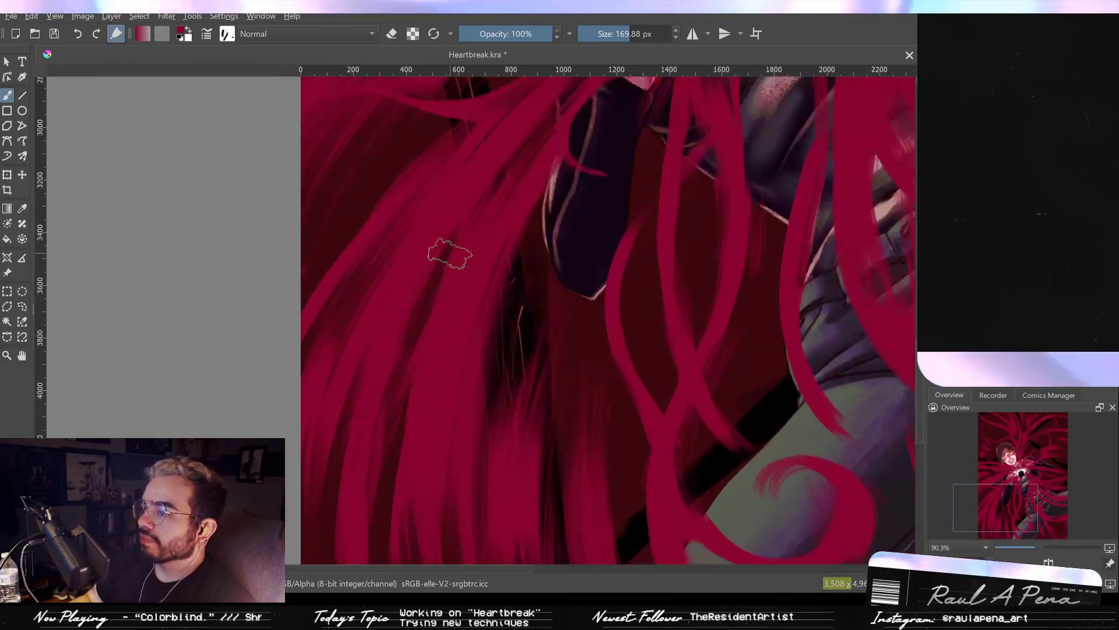
drag(446, 260, 422, 442)
key(ctrl+z)
drag(470, 202, 374, 393)
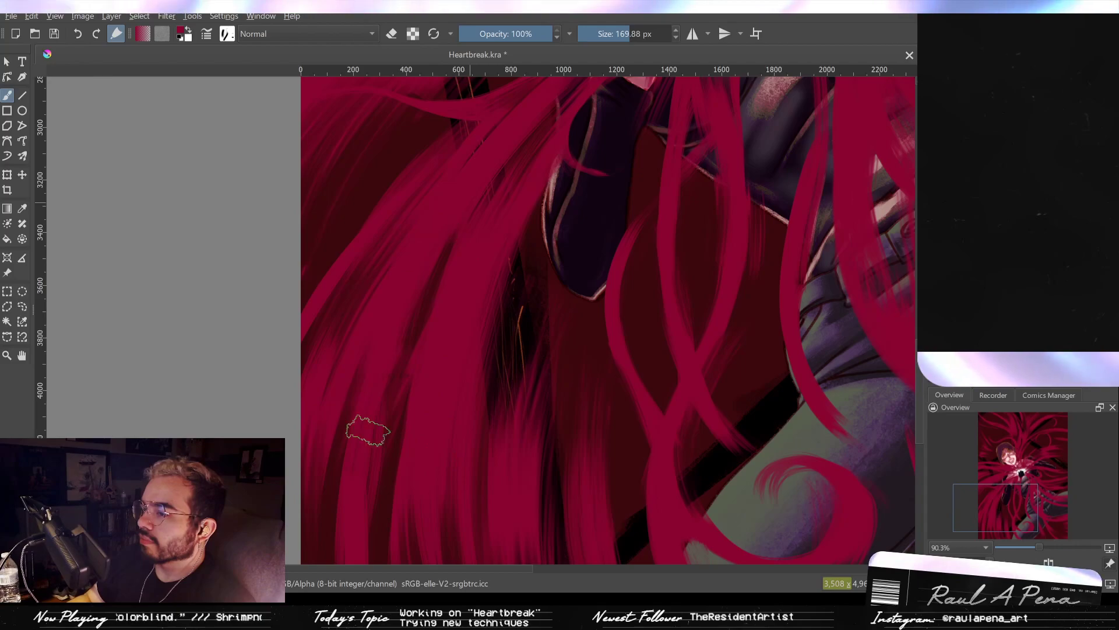
scroll(458, 340, down, 4)
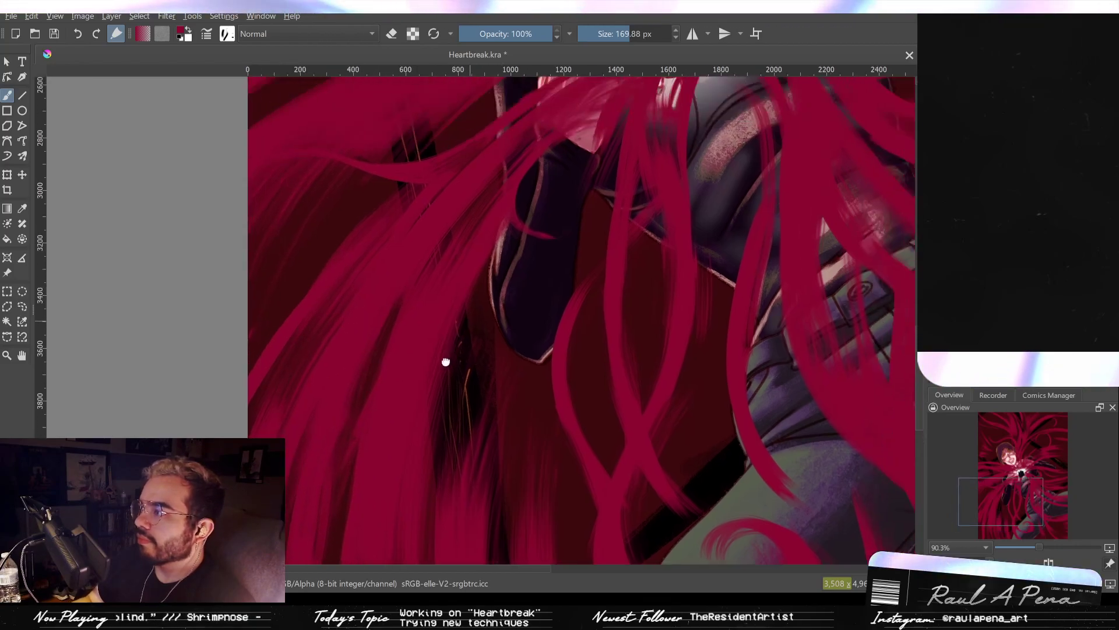
scroll(509, 287, down, 4)
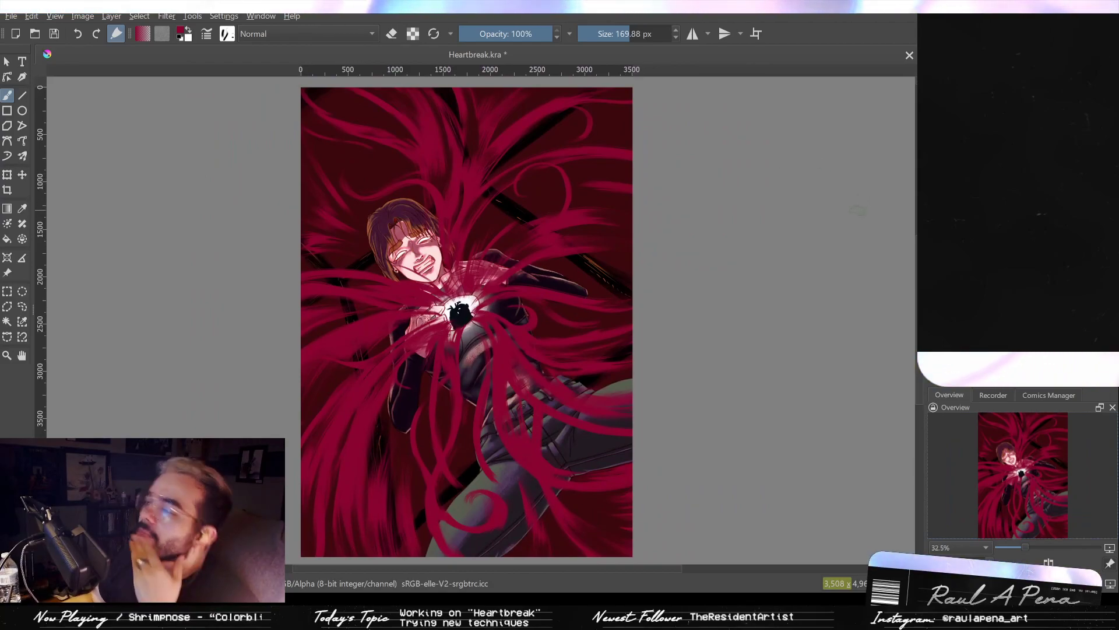
scroll(863, 186, up, 1)
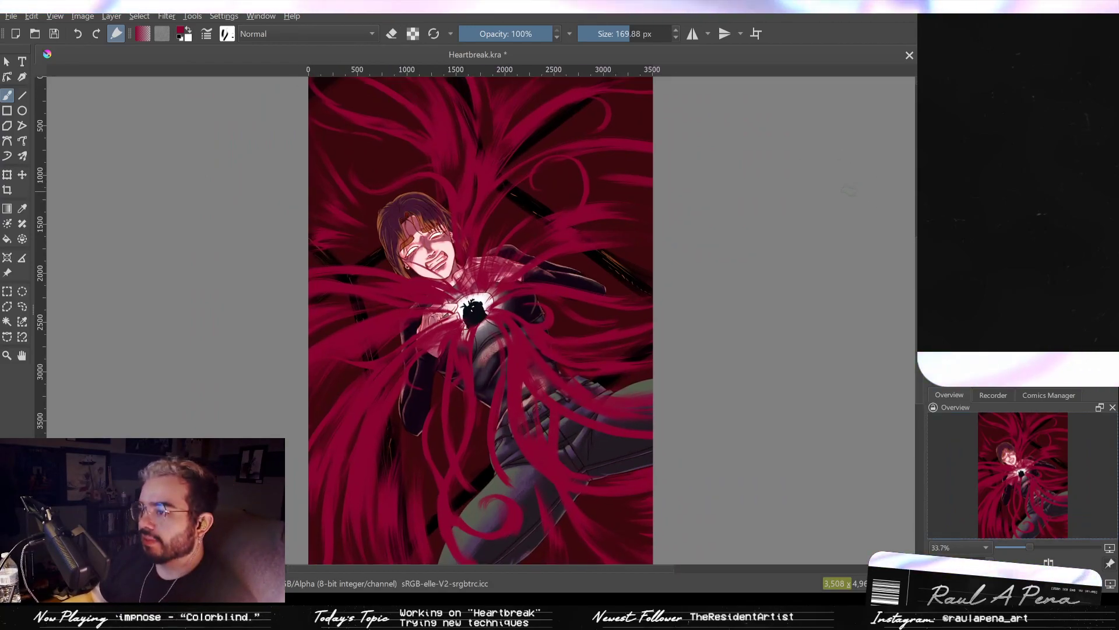
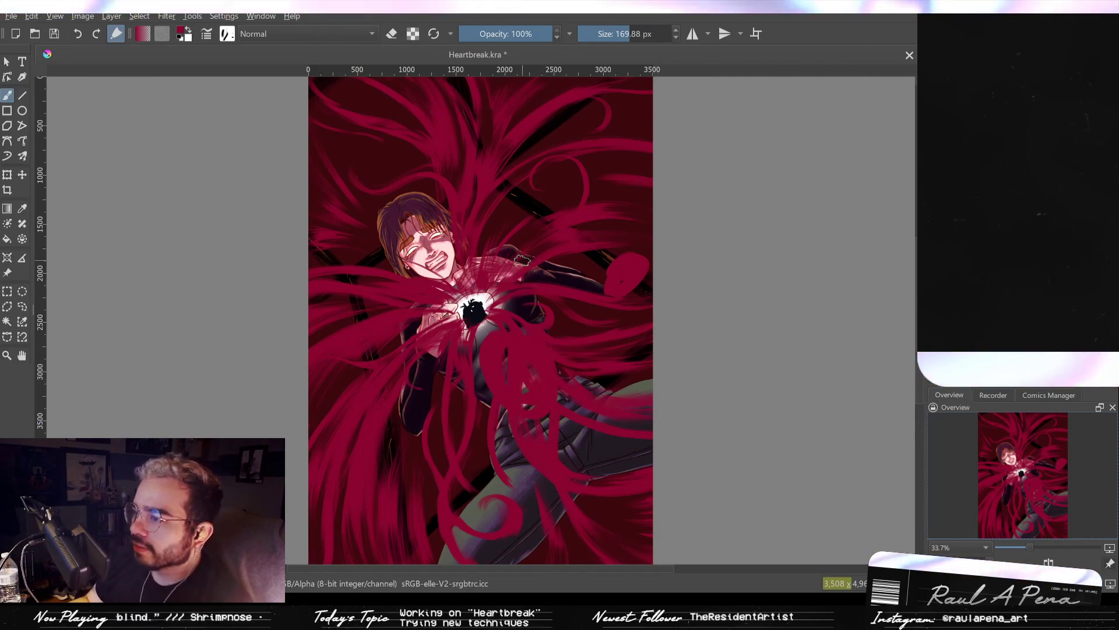
drag(490, 335, 496, 388)
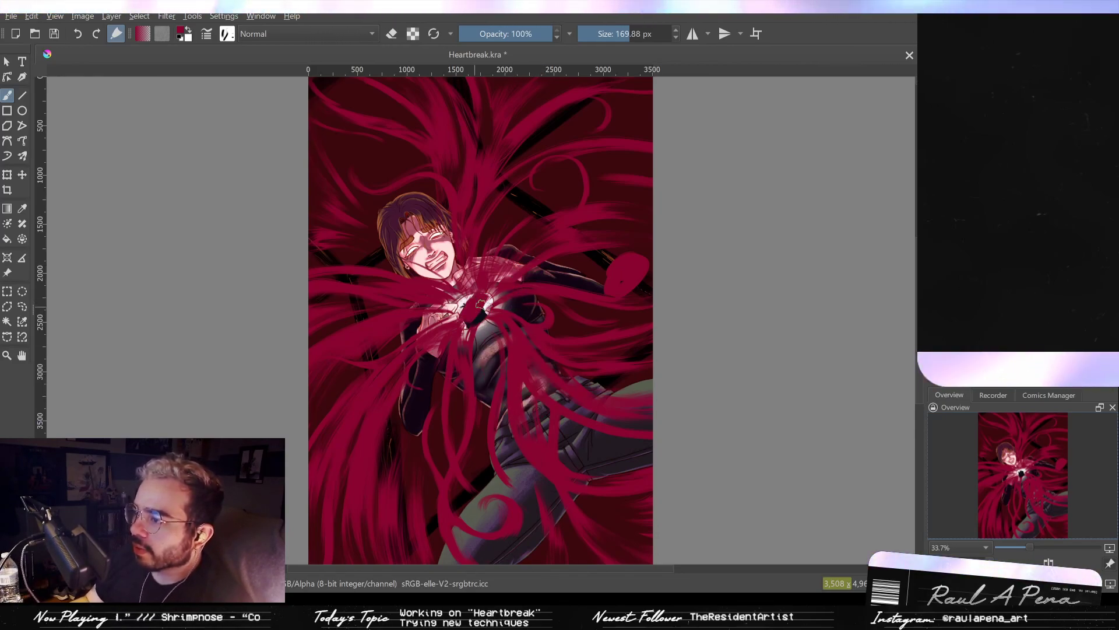
key(ctrl+z)
key(ctrl+z)
Paint thin red strands rising from the heart over the chest and neck with a 31.60 px brush.
drag(490, 321, 550, 230)
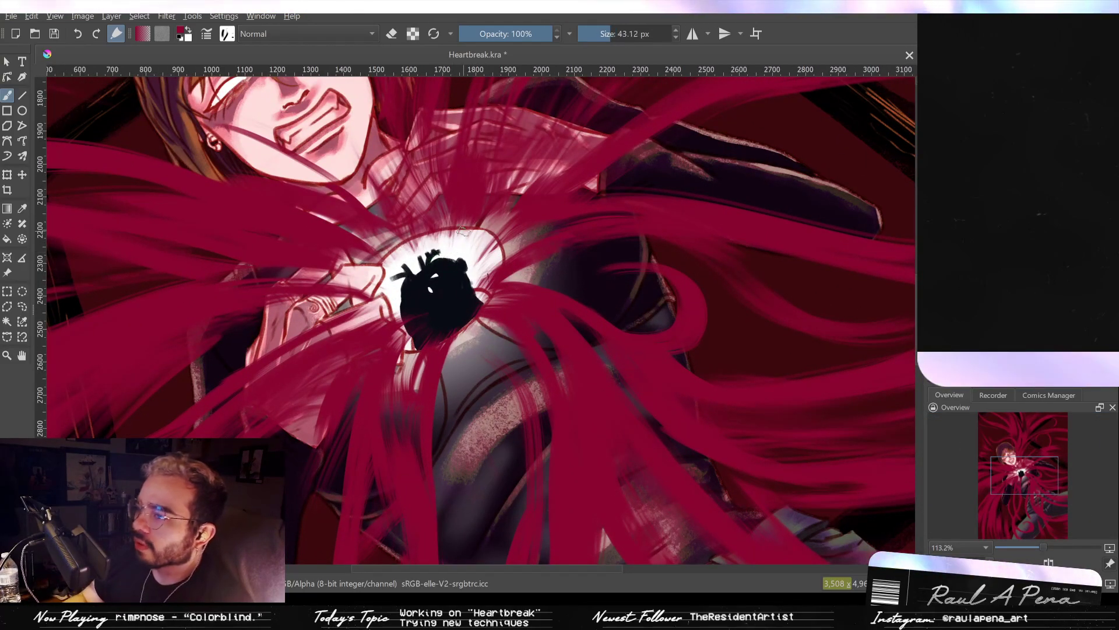
key(bracketleft)
key(bracketleft)
key(bracketleft)
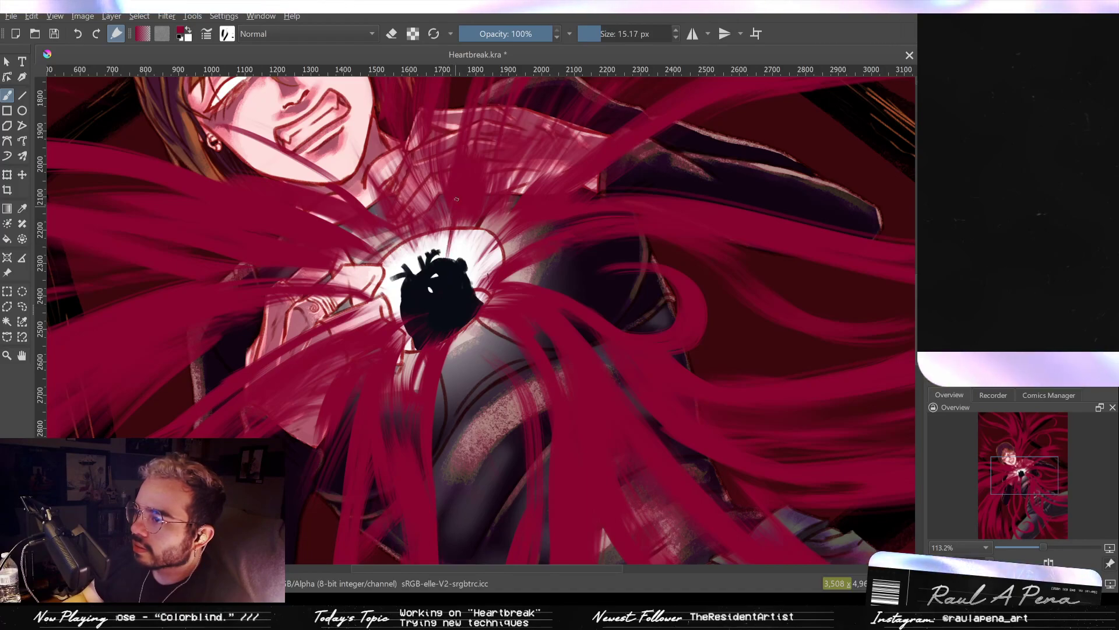
key(bracketleft)
key(bracketleft)
key(bracketleft)
key(bracketleft)
key(bracketleft)
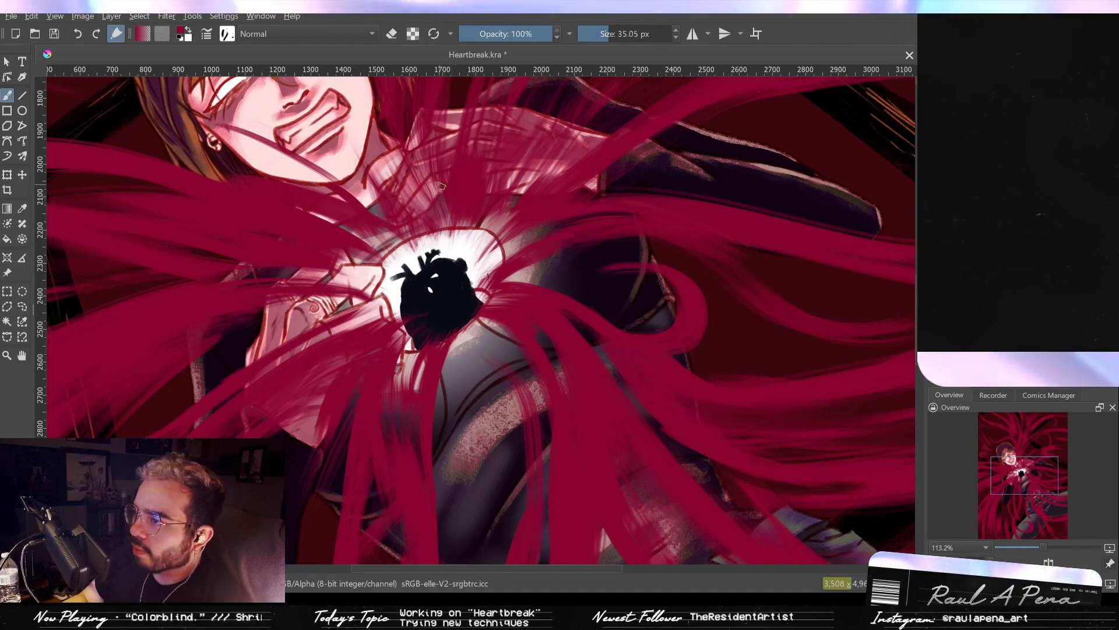
scroll(450, 250, up, 3)
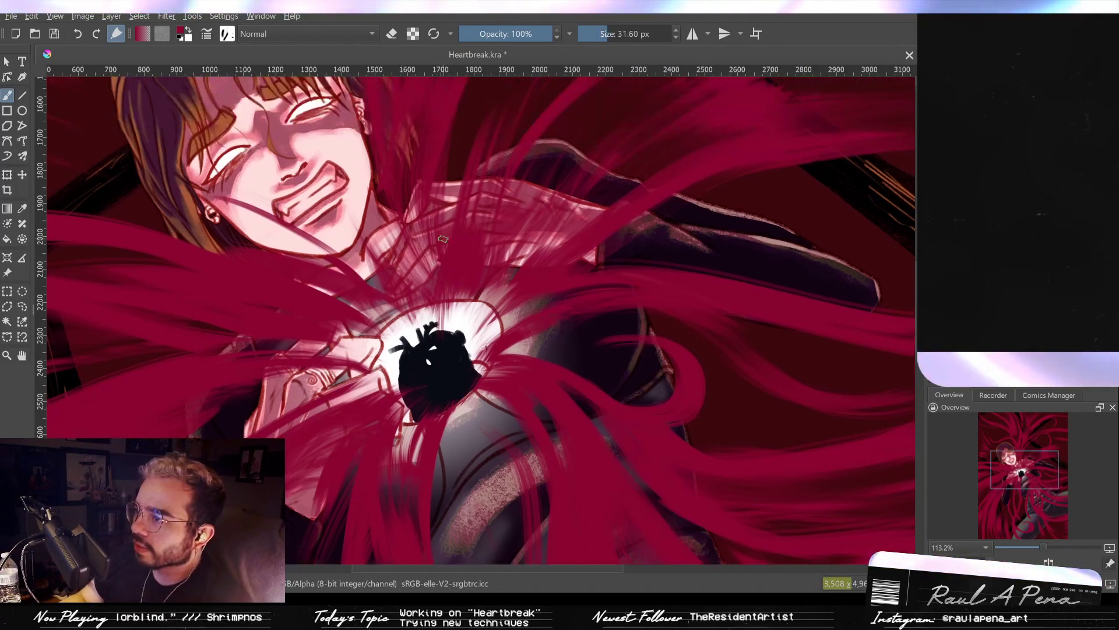
mouse_move(436, 260)
mouse_down()
mouse_move(438, 294)
mouse_move(466, 213)
mouse_up()
drag(484, 339, 462, 325)
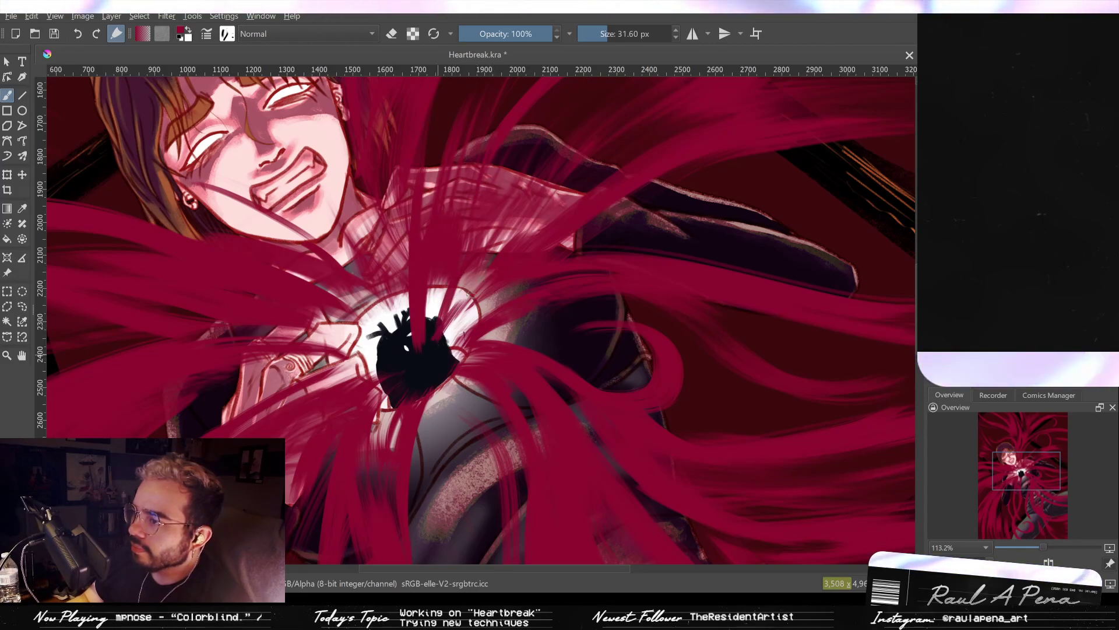
Paint thin red strands over the heart's upper right edge with a 31.60 px brush and trim them with the eraser.
mouse_move(493, 281)
mouse_down()
mouse_move(437, 349)
mouse_move(446, 323)
mouse_up()
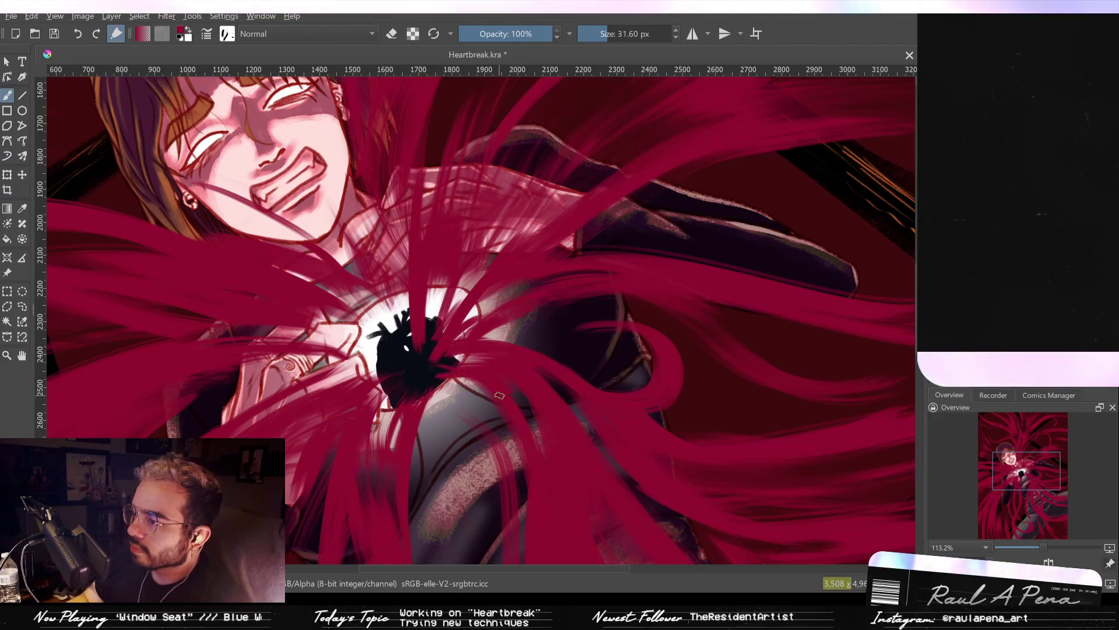
click(391, 35)
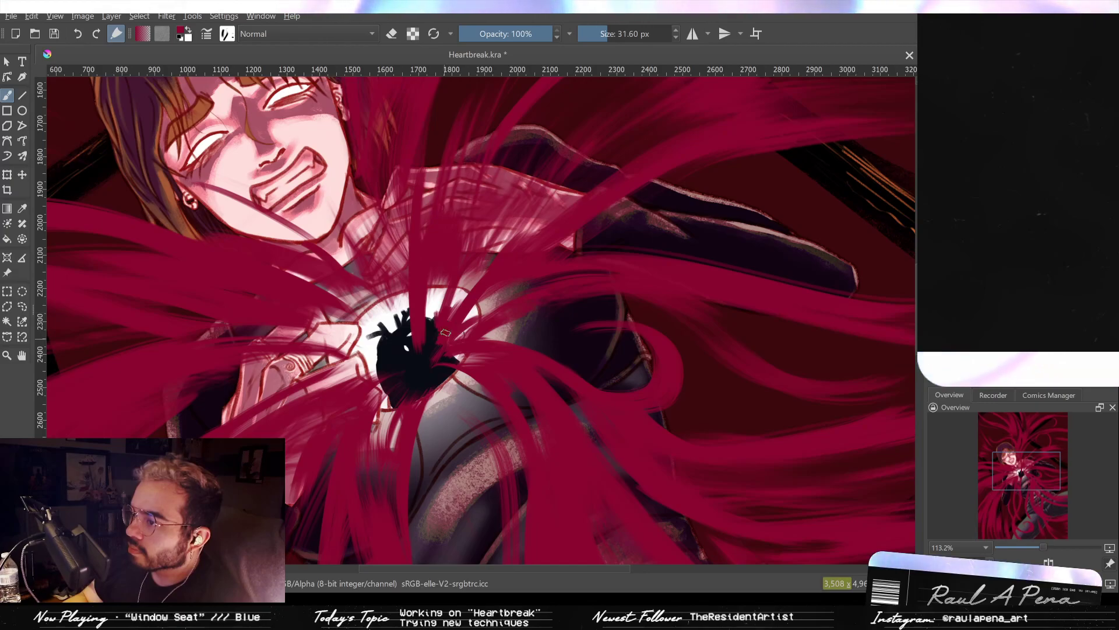
click(393, 34)
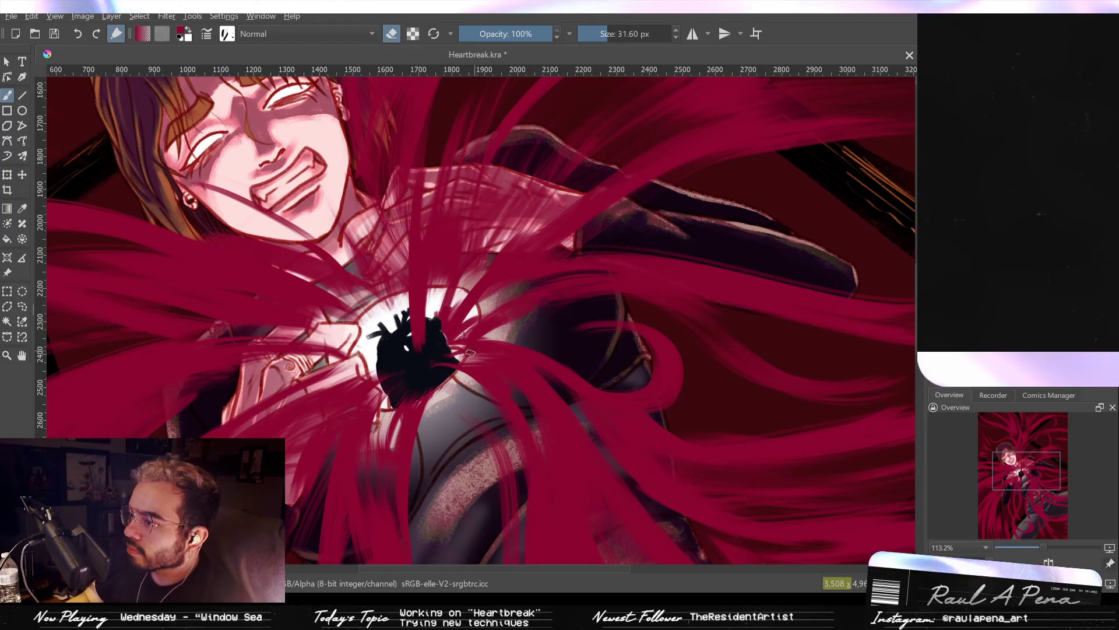
drag(432, 361, 463, 358)
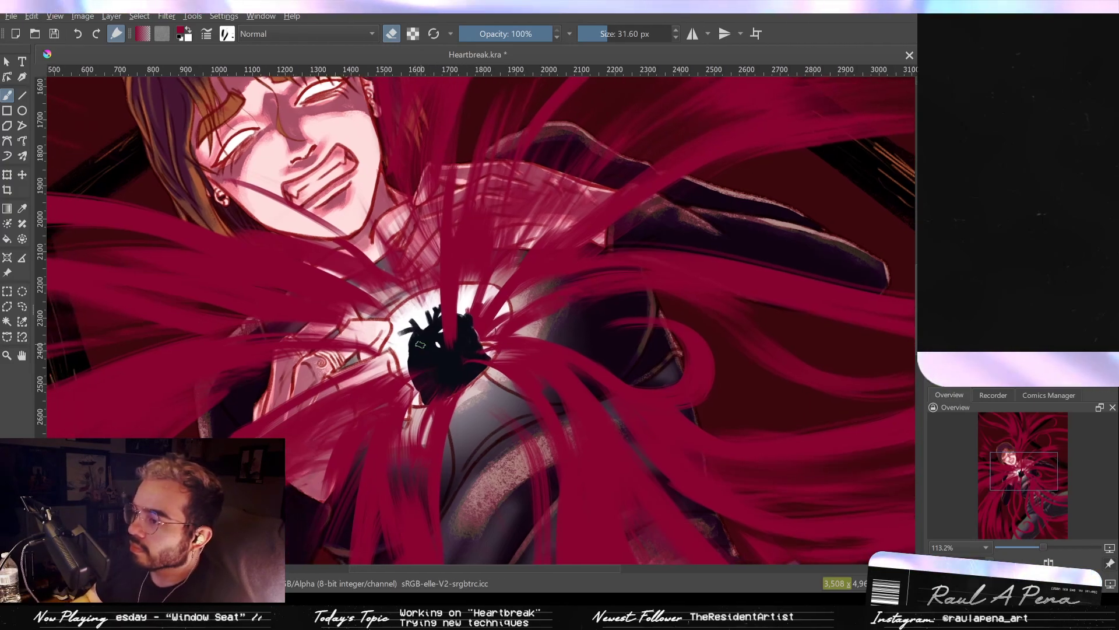
Paint red strands across the heart's upper left side and erase their ends at 40.46 px and 48.33 px to restore its outline.
key(e)
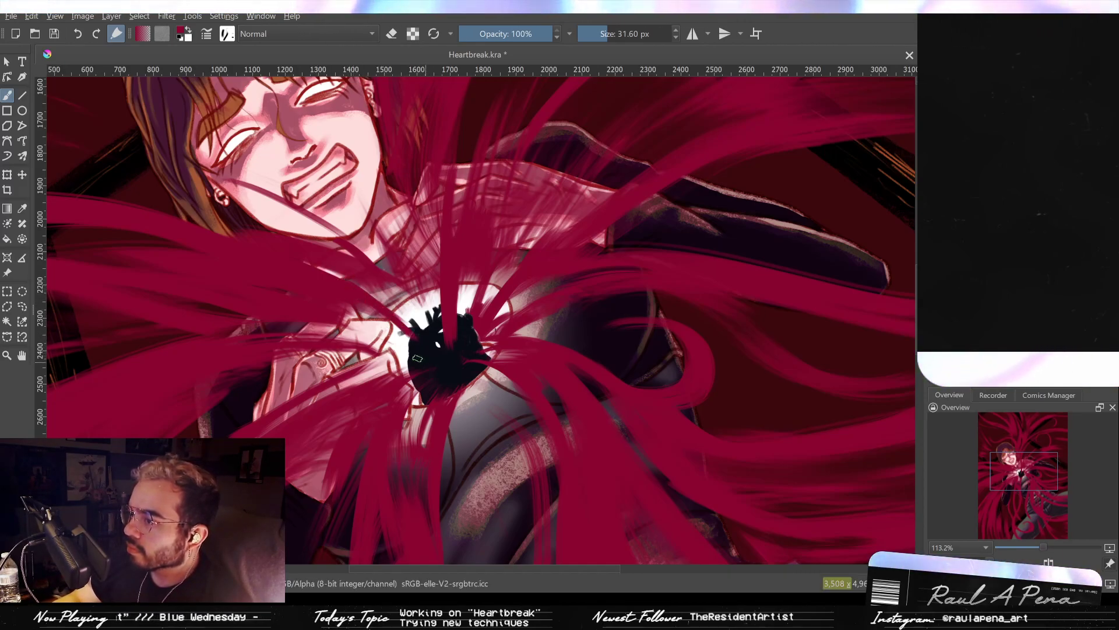
mouse_move(437, 366)
mouse_down()
mouse_move(345, 303)
mouse_move(396, 331)
mouse_move(377, 310)
mouse_move(418, 302)
mouse_up()
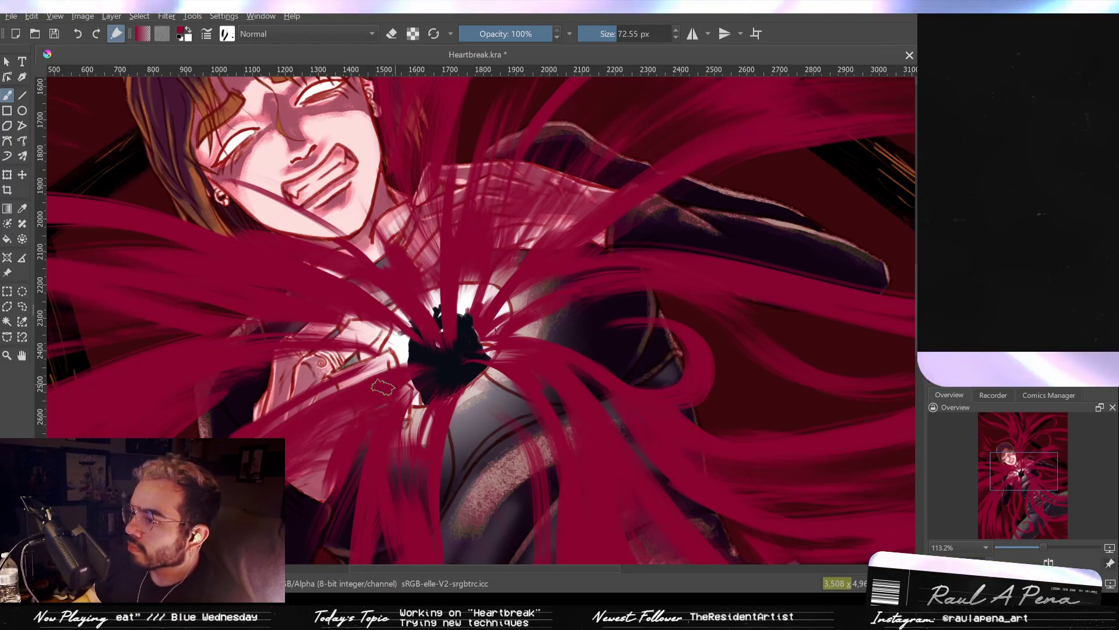
key(bracketleft)
key(bracketleft)
key(bracketleft)
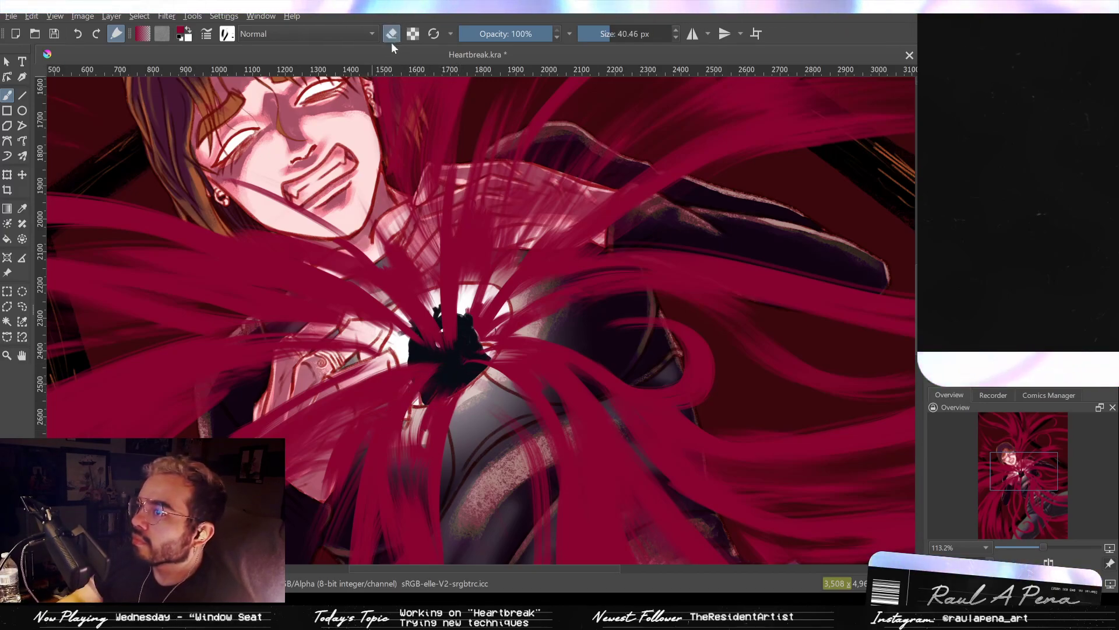
drag(425, 353, 440, 360)
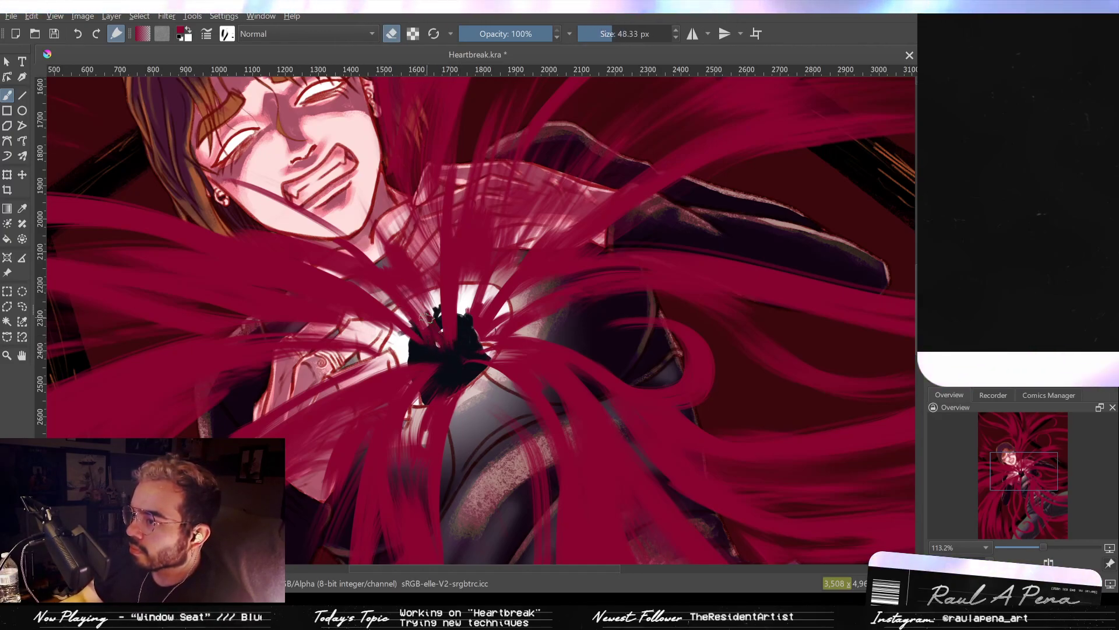
drag(415, 307, 408, 307)
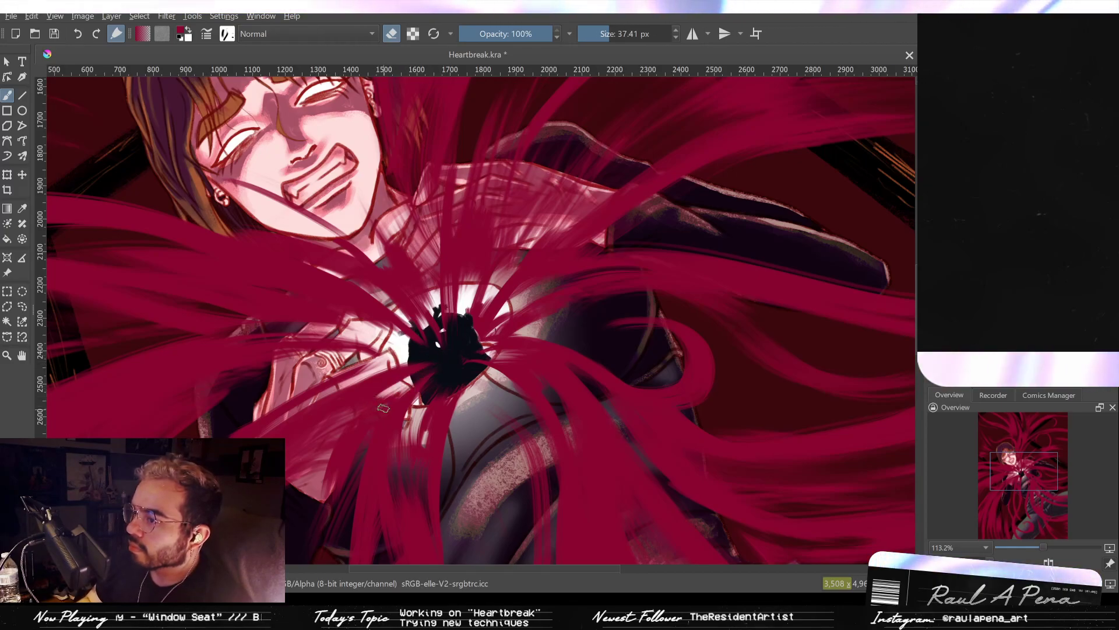
Paint fine curved red strands below the gloved hand and over the torso with a 26.19 px brush.
mouse_move(345, 469)
mouse_down()
mouse_move(465, 325)
mouse_move(402, 411)
mouse_up()
key(ctrl+z)
drag(467, 327, 410, 398)
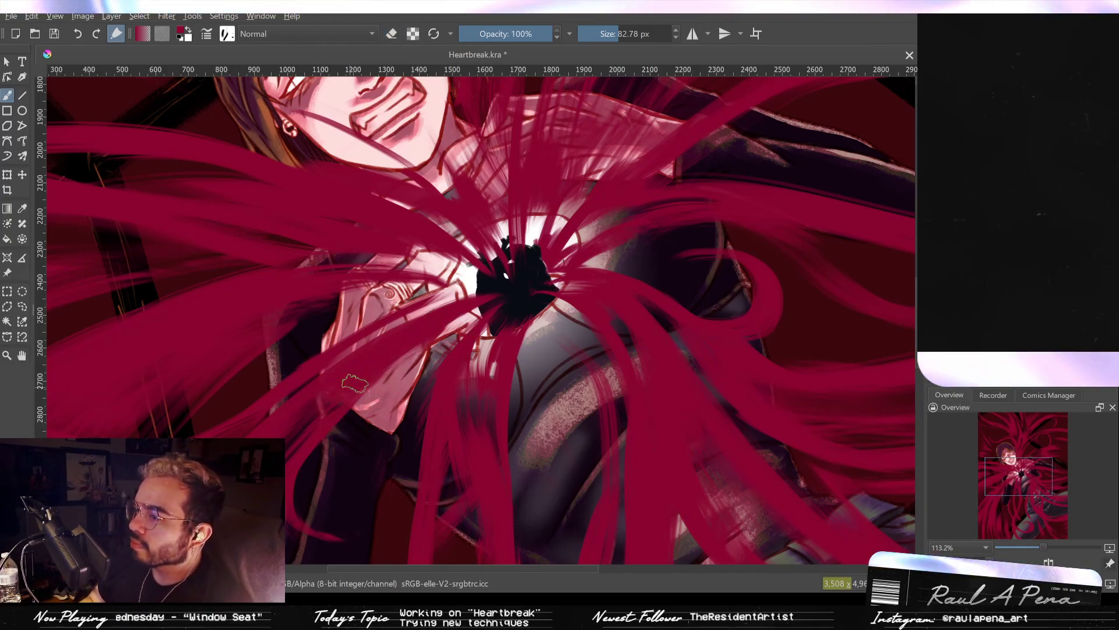
mouse_move(440, 331)
mouse_down()
mouse_move(386, 332)
mouse_move(414, 330)
mouse_up()
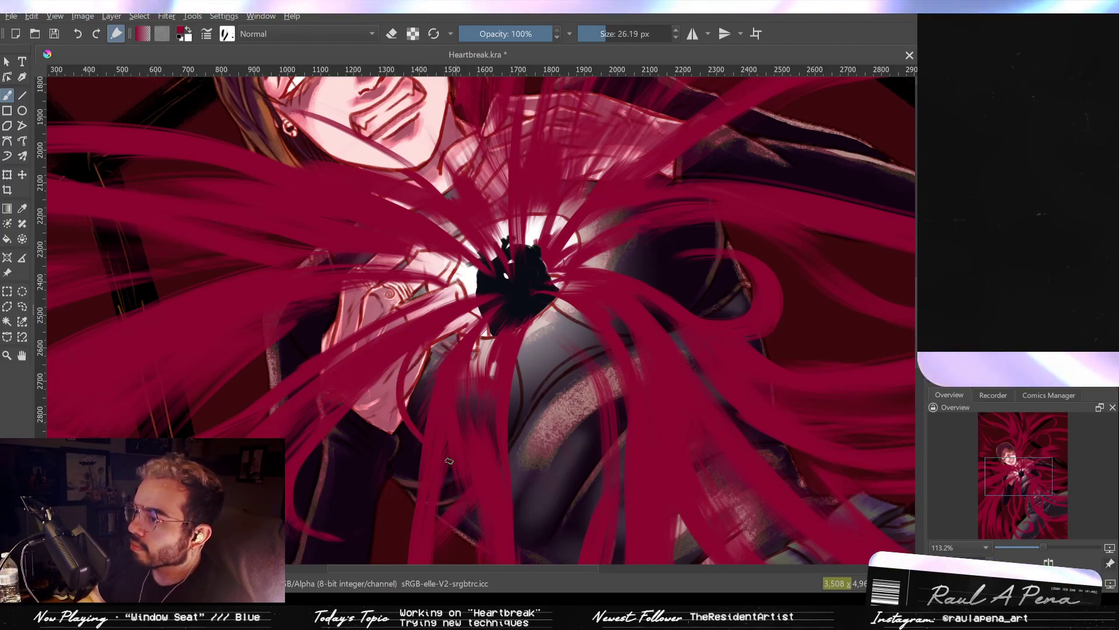
mouse_move(437, 411)
mouse_down()
mouse_move(445, 509)
mouse_move(562, 259)
mouse_up()
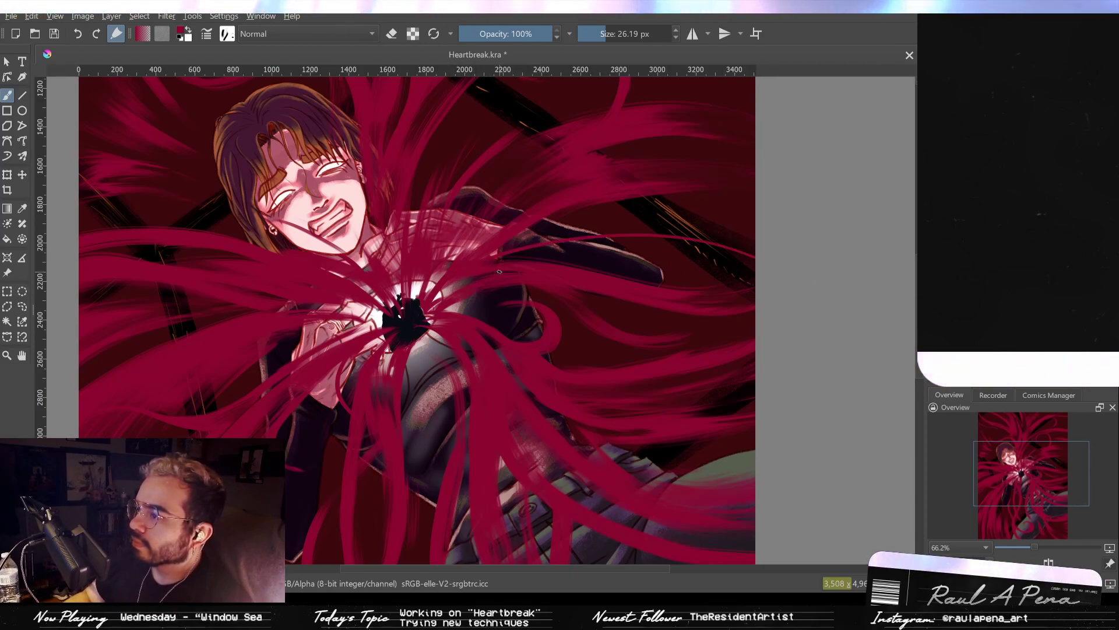
Undo the thin strand over the outstretched arm and repaint it as a fuller strand sweeping to the canvas edge.
key(ctrl+z)
drag(447, 286, 461, 286)
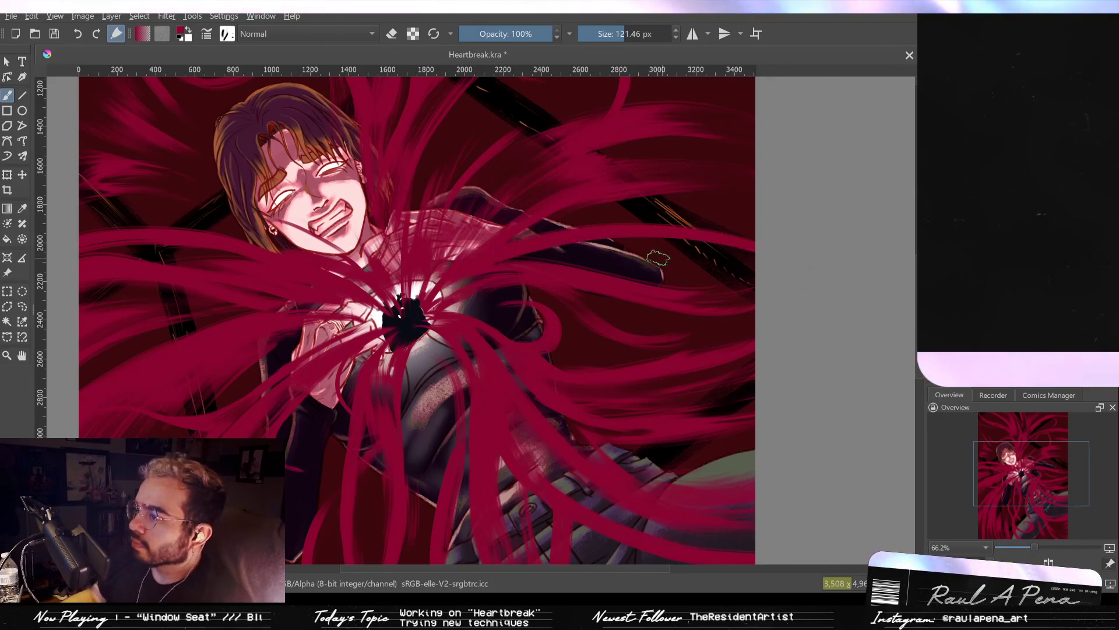
drag(660, 264, 677, 248)
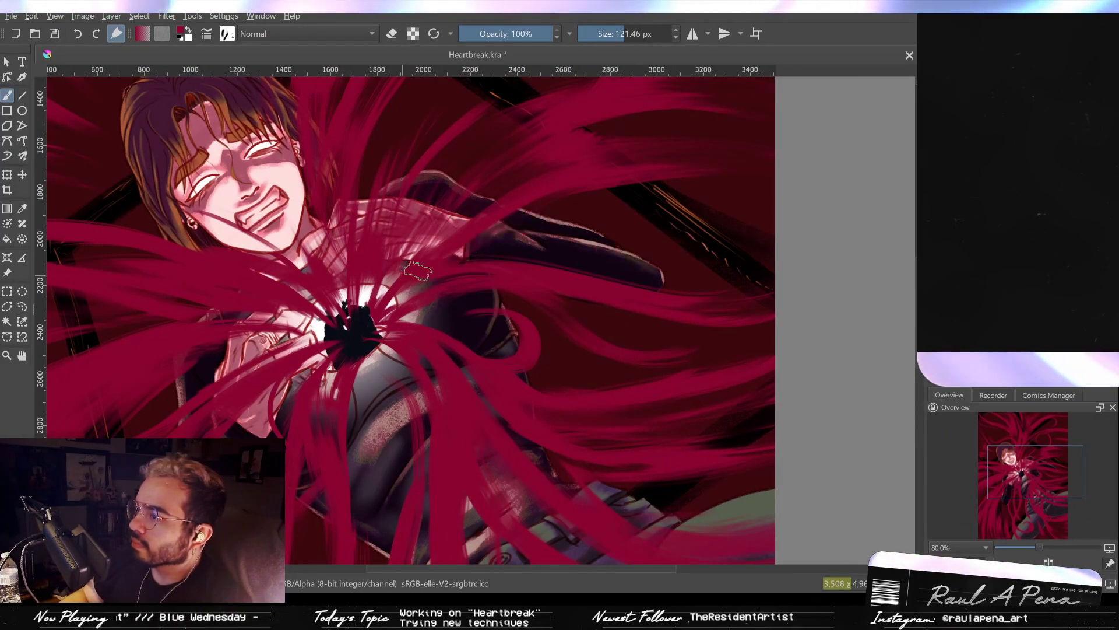
drag(489, 248, 769, 246)
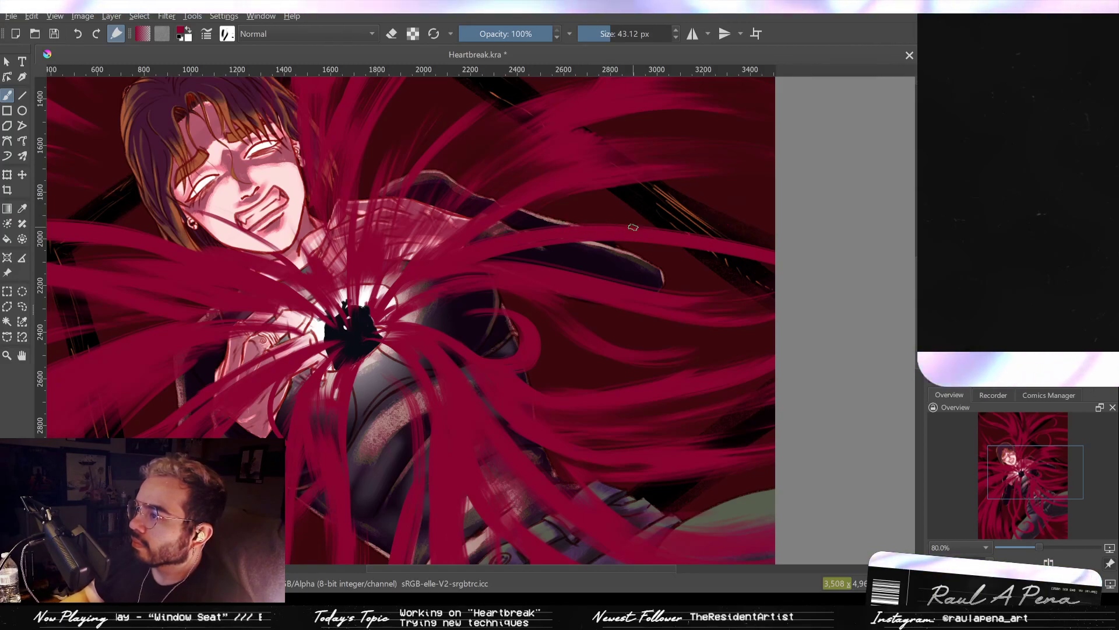
key(ctrl+z)
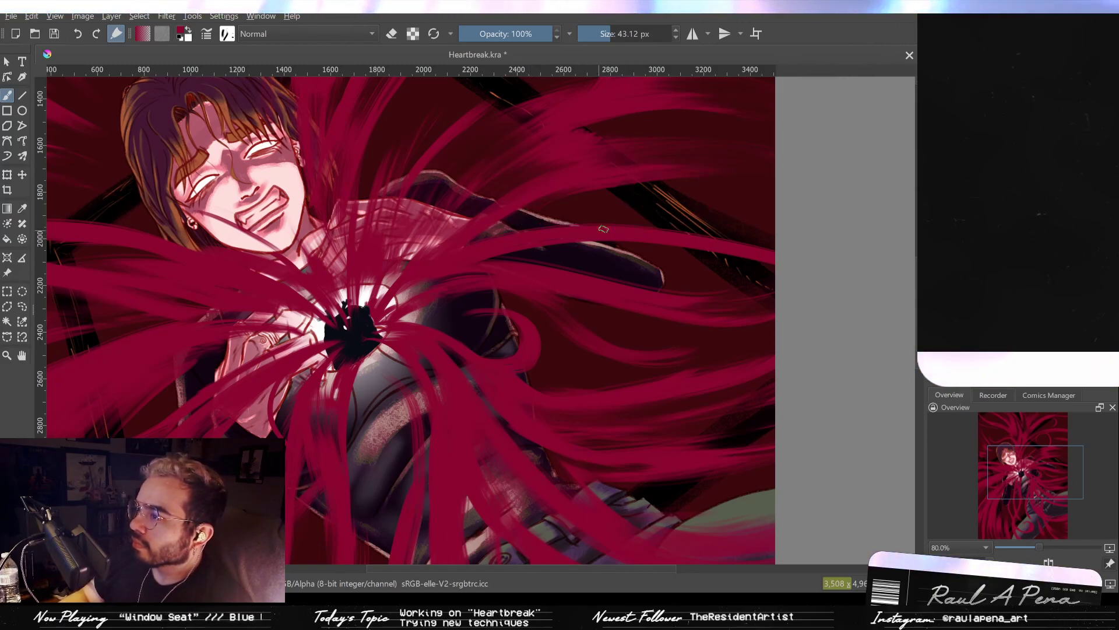
Paint a thin strand curling into a loop above the outstretched hand with a 43.12 px brush.
drag(624, 185, 511, 231)
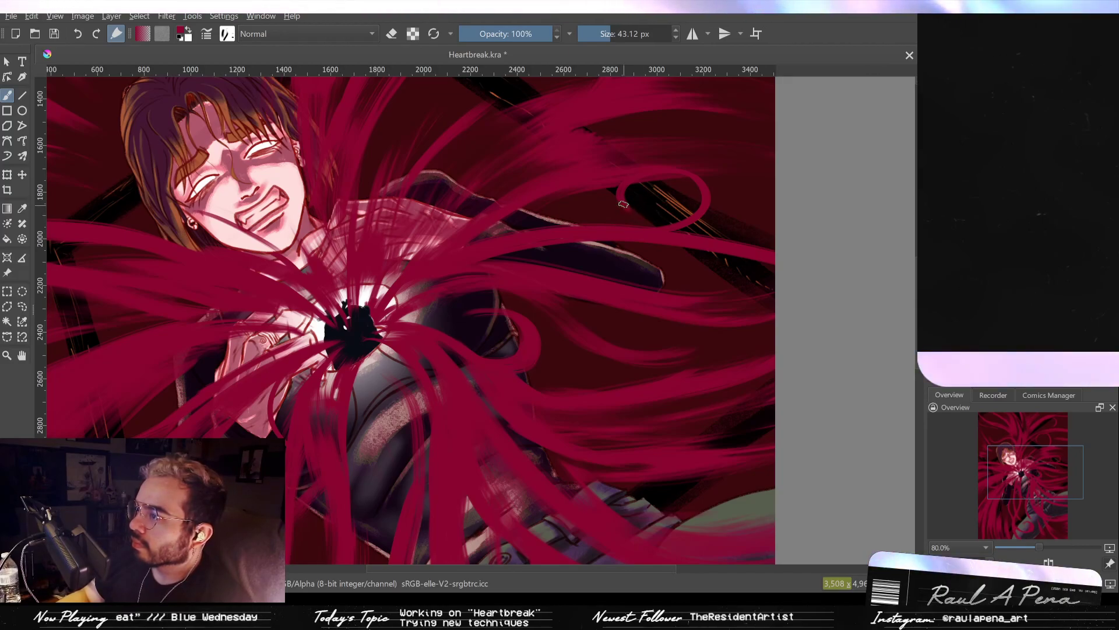
key(ctrl+z)
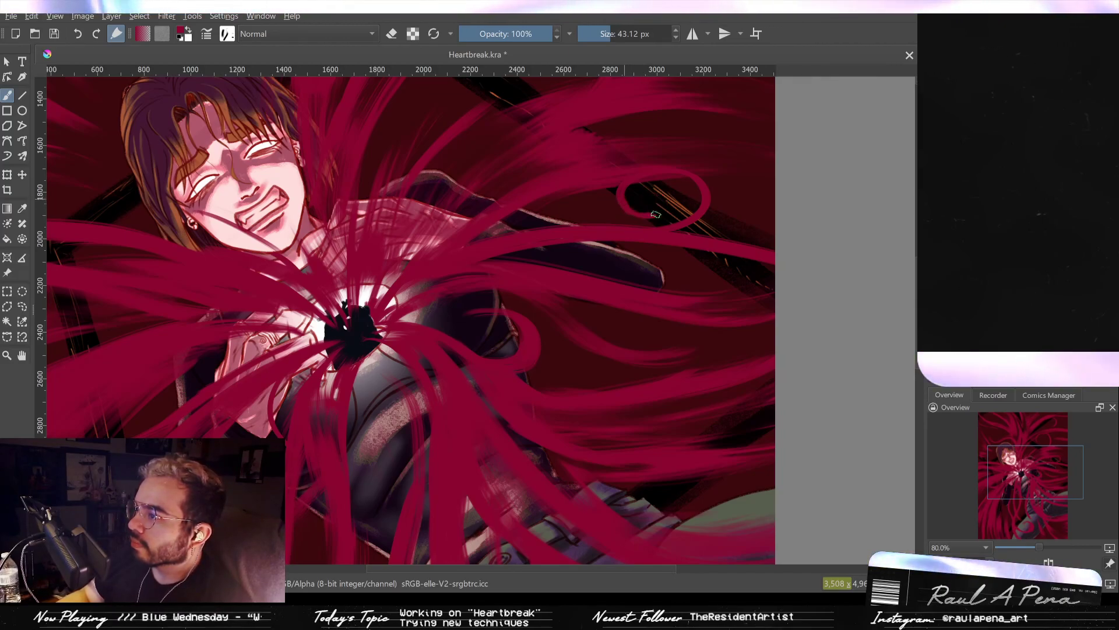
drag(652, 215, 651, 203)
key(ctrl+z)
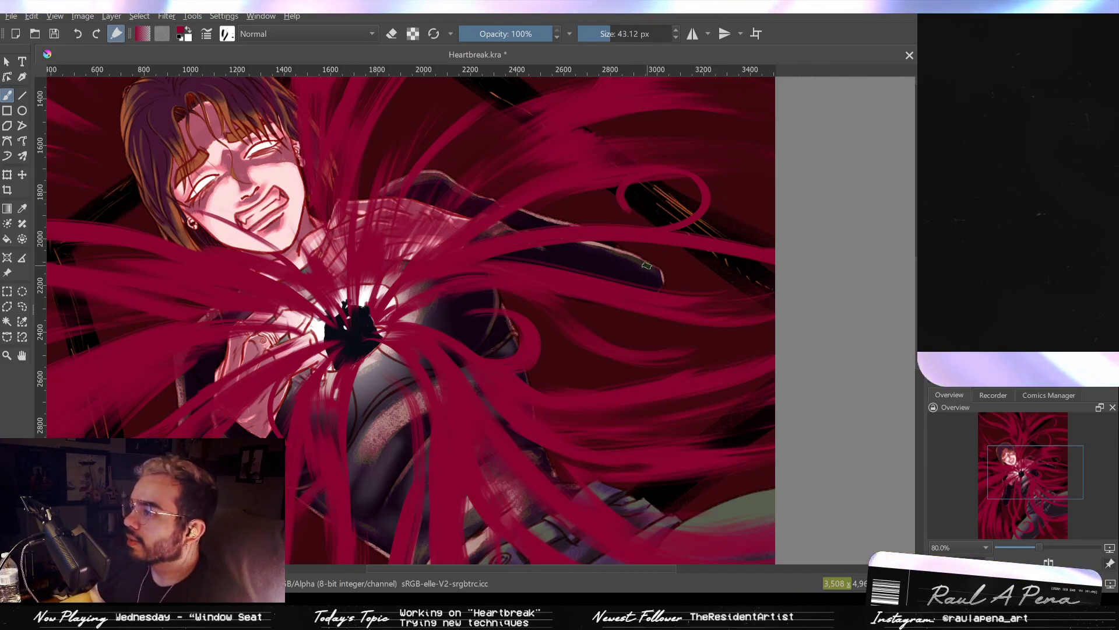
Paint a broad strand branching from the arm strand down to the canvas edge at 174.71 px, redoing the stroke until its curve fits.
key(bracketright)
key(bracketright)
key(bracketright)
key(bracketright)
key(bracketright)
key(bracketright)
drag(631, 271, 778, 285)
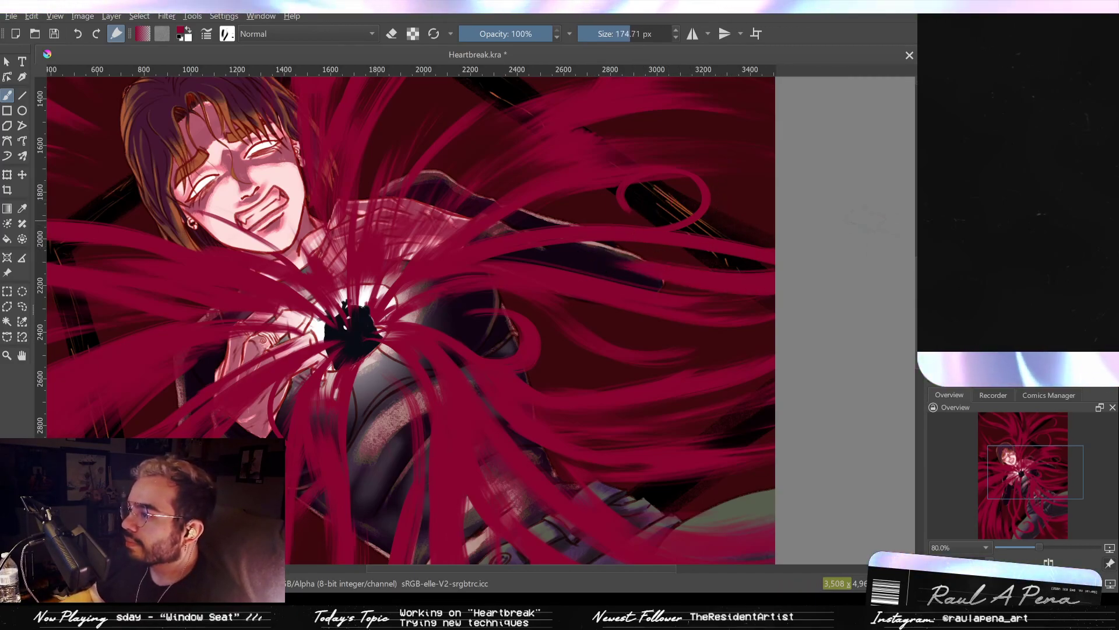
key(ctrl+z)
drag(644, 255, 784, 296)
key(ctrl+z)
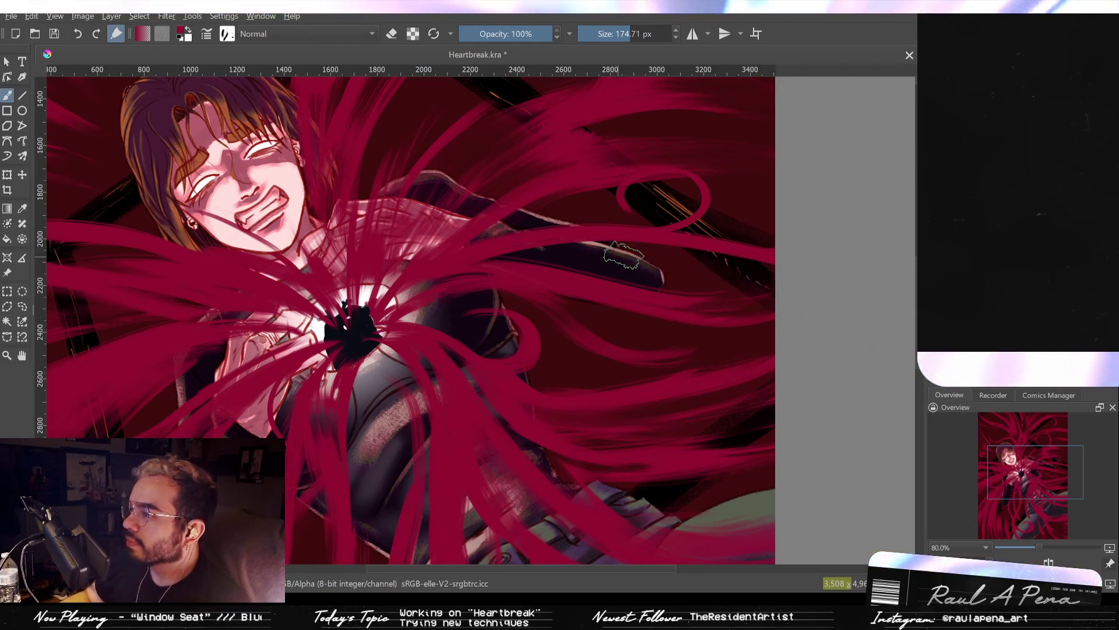
drag(607, 245, 775, 298)
key(ctrl+z)
mouse_move(610, 240)
mouse_down()
mouse_move(682, 248)
mouse_move(776, 303)
mouse_up()
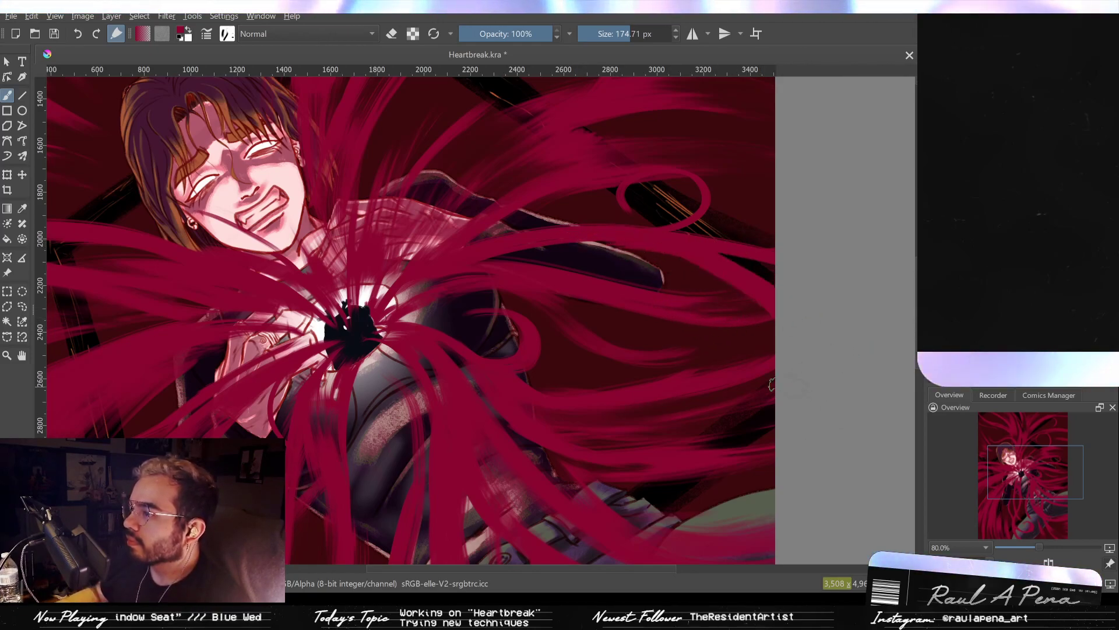
key(ctrl+z)
drag(575, 251, 775, 309)
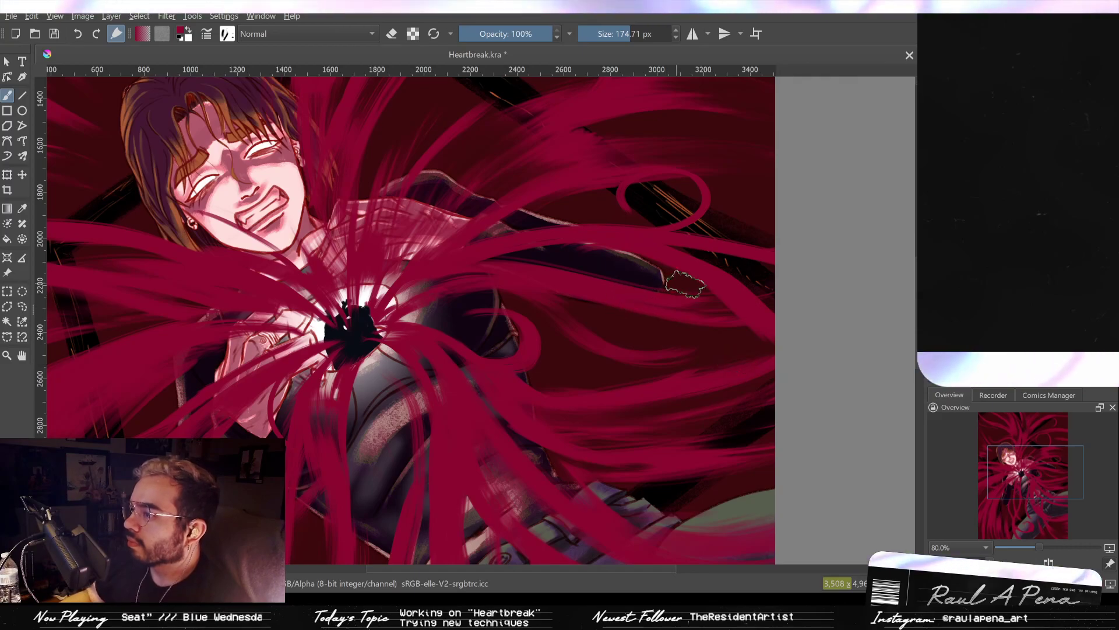
key(ctrl+z)
mouse_move(569, 245)
mouse_down()
mouse_move(702, 265)
mouse_move(780, 309)
mouse_move(796, 304)
mouse_move(781, 256)
mouse_up()
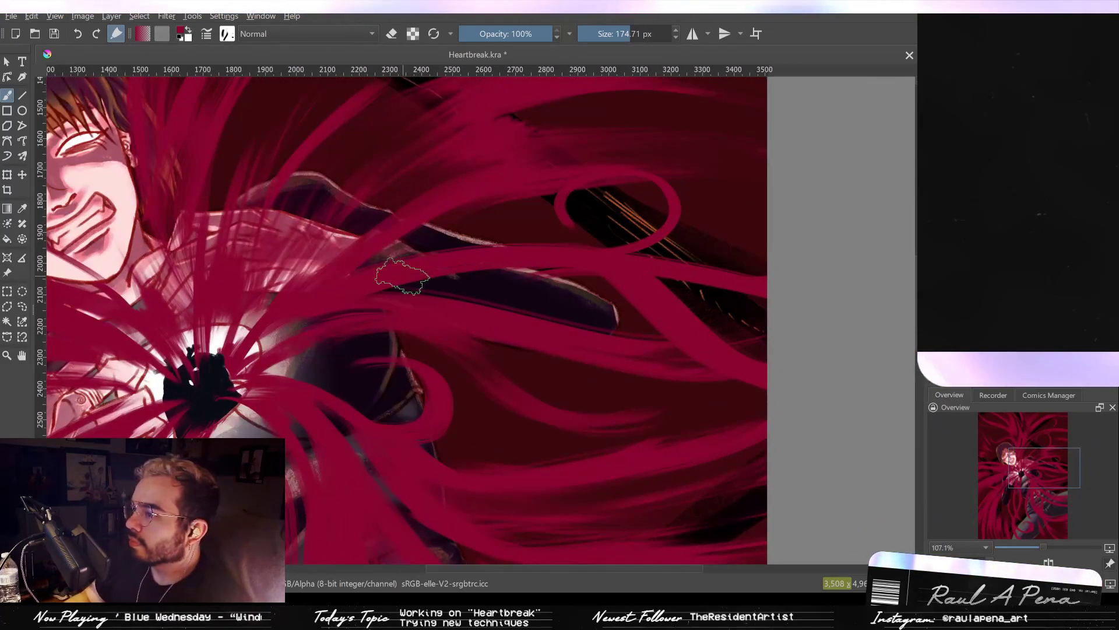
Thicken the long strand crossing the outstretched arm out to the canvas edge with a 174.71 px brush.
drag(455, 244, 880, 331)
drag(512, 264, 825, 319)
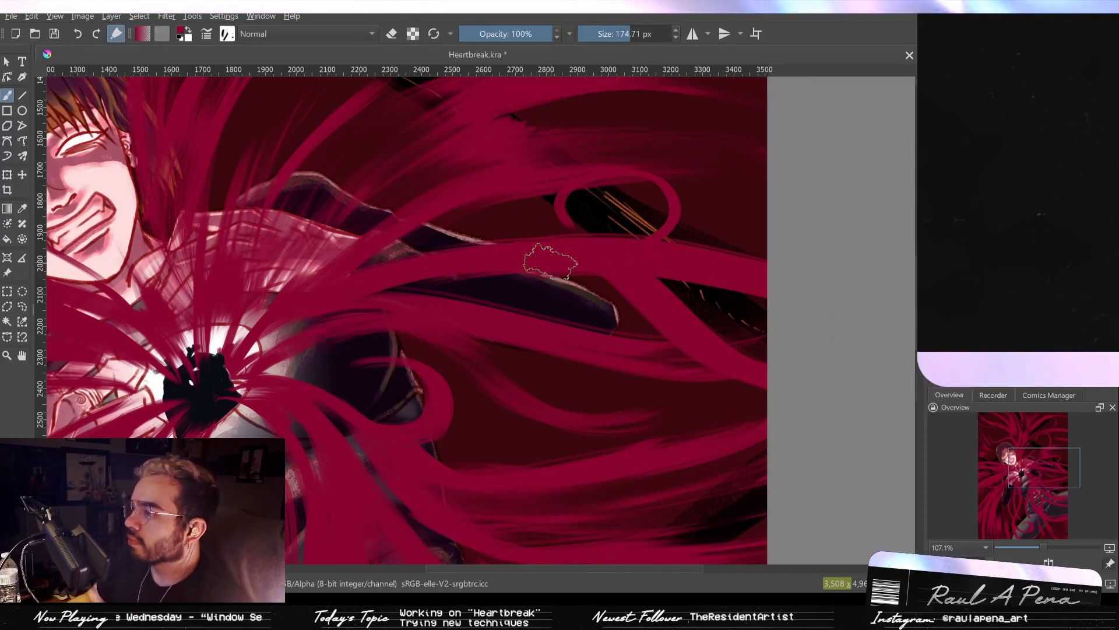
key(e)
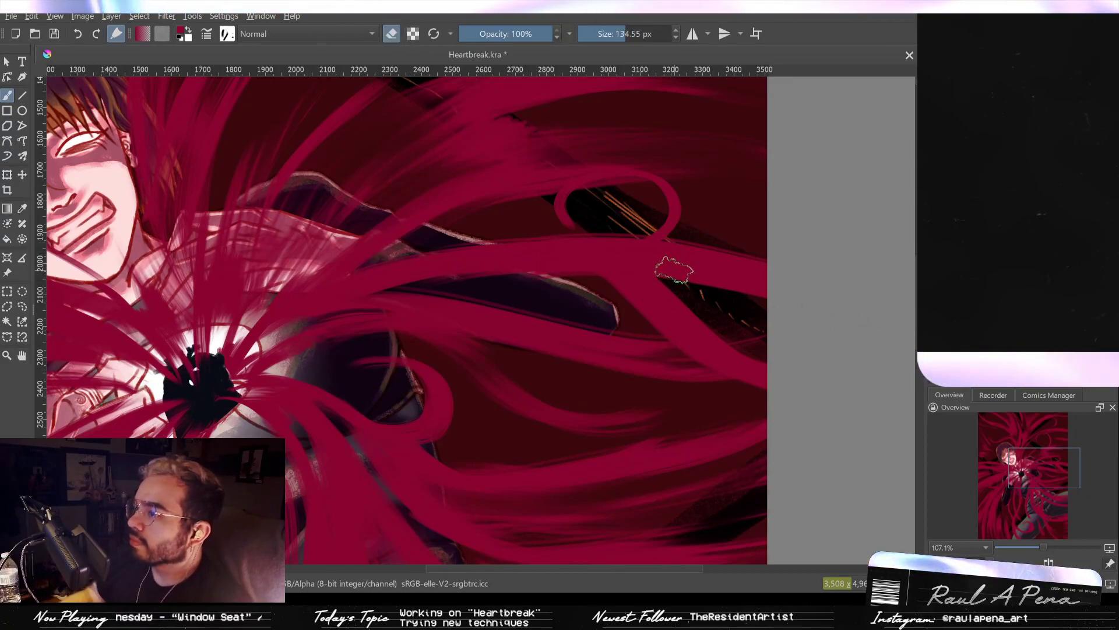
key(e)
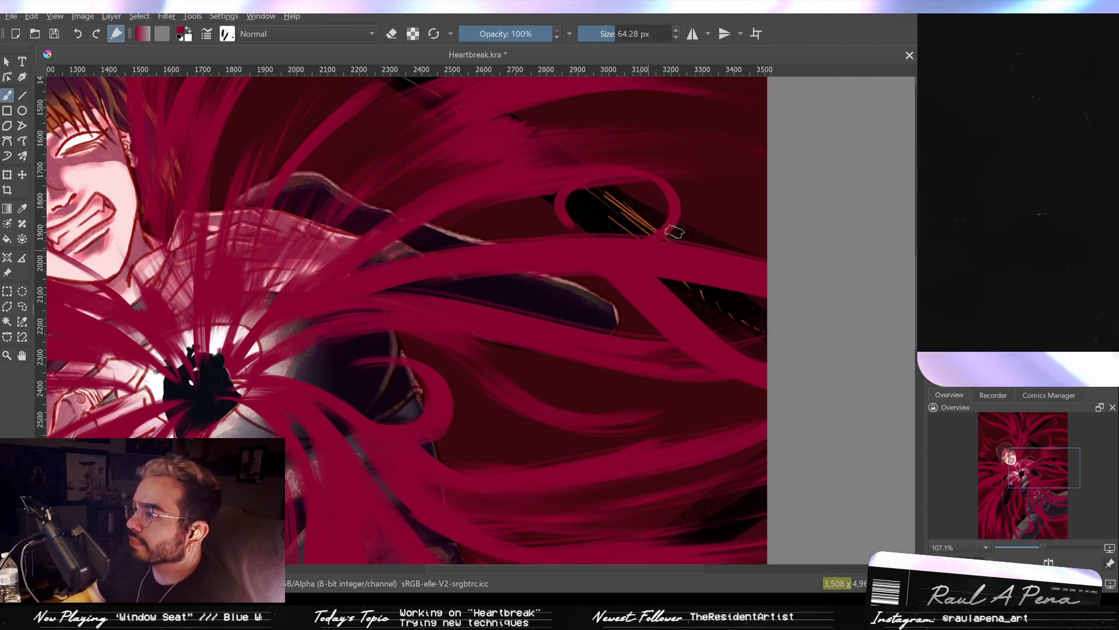
Thicken the looping strand's outer bend with a 64.28 px brush and thin its curled end with a 38.49 px eraser.
drag(672, 235, 687, 214)
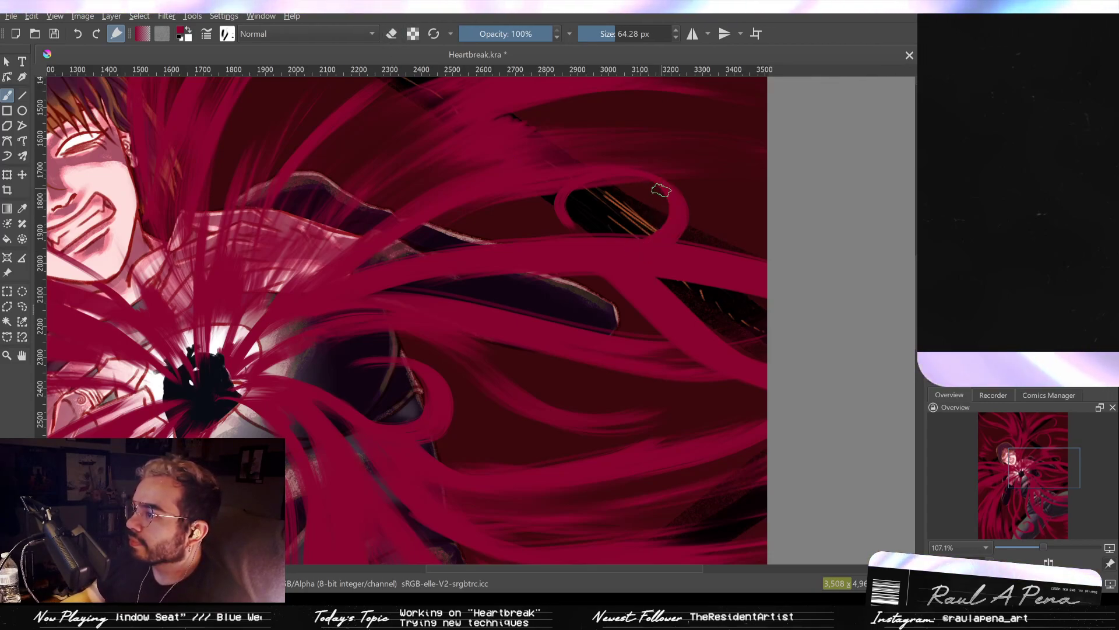
click(391, 34)
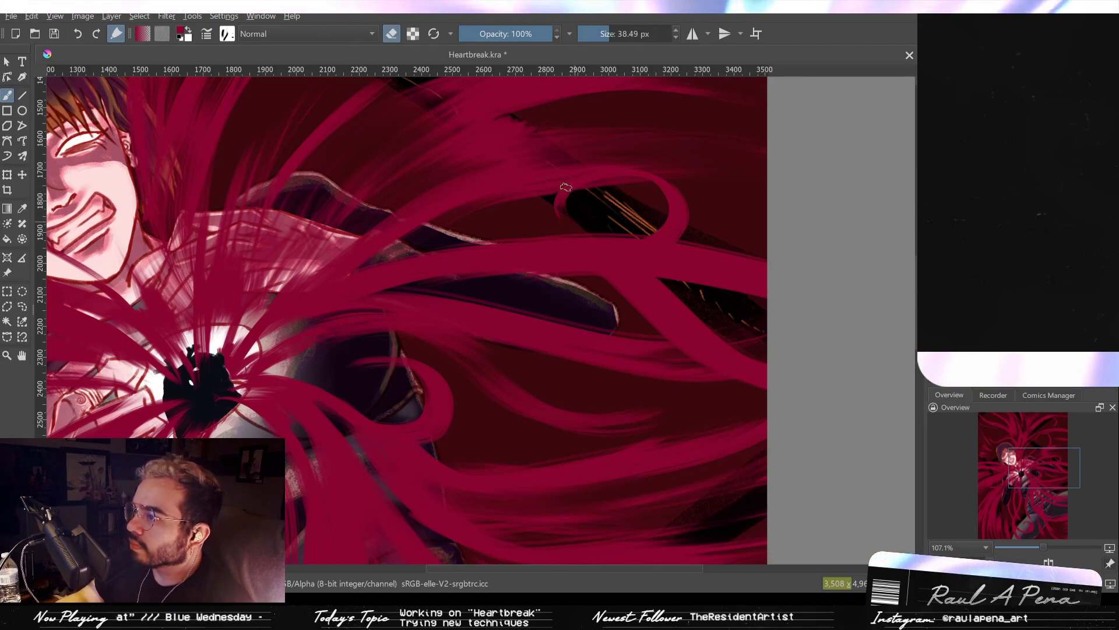
drag(565, 198, 566, 210)
Erase gaps through the broad strand over the outstretched arm and the dark beam at 176.48 px and 124.71 px to split it into wisps.
mouse_move(603, 292)
mouse_down()
mouse_move(779, 297)
mouse_move(699, 297)
mouse_up()
drag(778, 296, 707, 266)
key(ctrl+z)
mouse_move(758, 297)
shift+mouse_down()
mouse_move(736, 298)
mouse_move(728, 270)
mouse_move(696, 271)
shift+mouse_up()
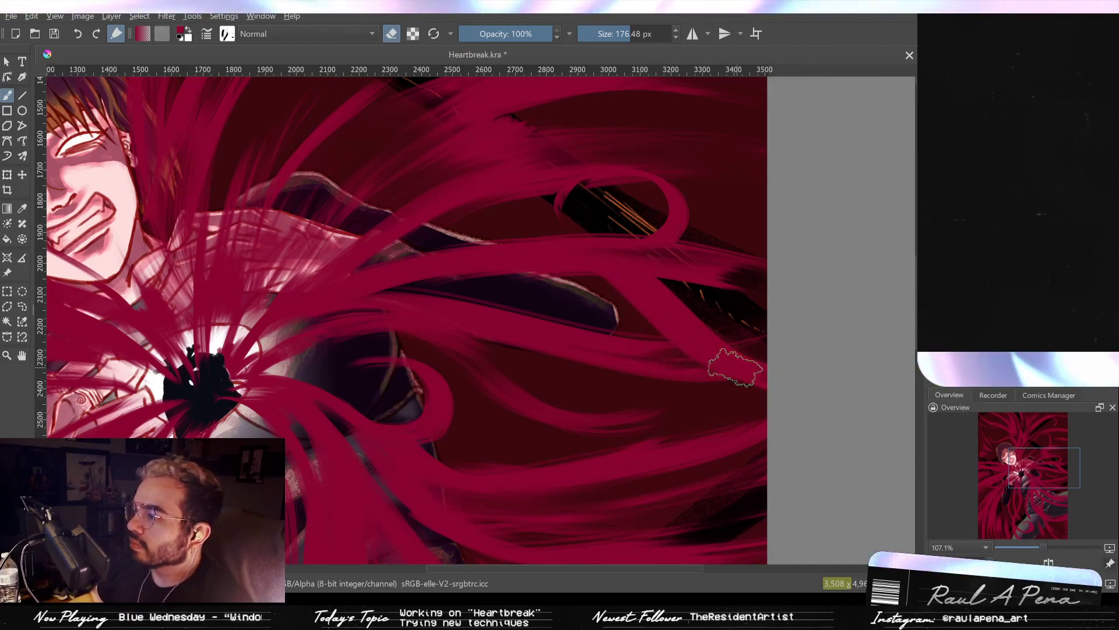
shift+drag(630, 270, 663, 269)
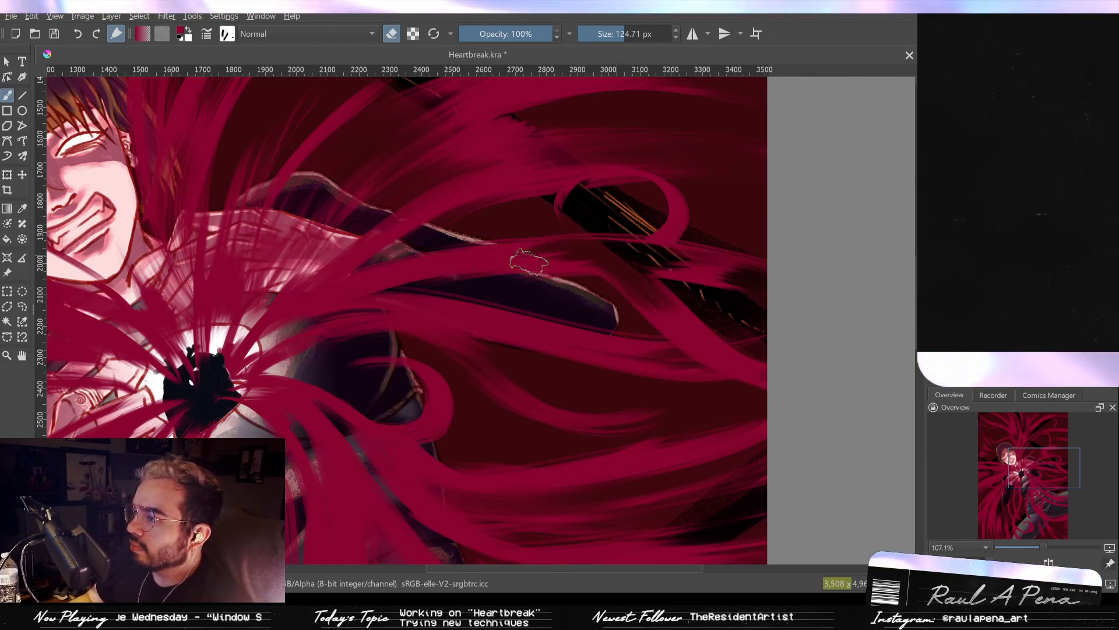
drag(485, 259, 548, 257)
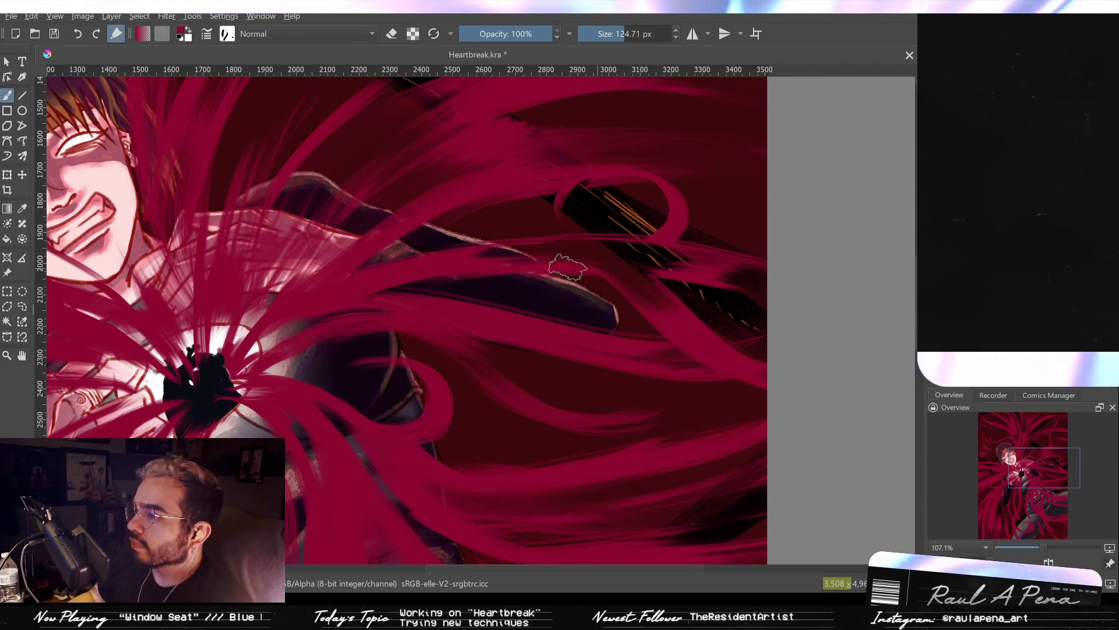
Repaint the strand curving over the outstretched hand into the lower branch with a 124.71 px brush.
drag(544, 265, 636, 324)
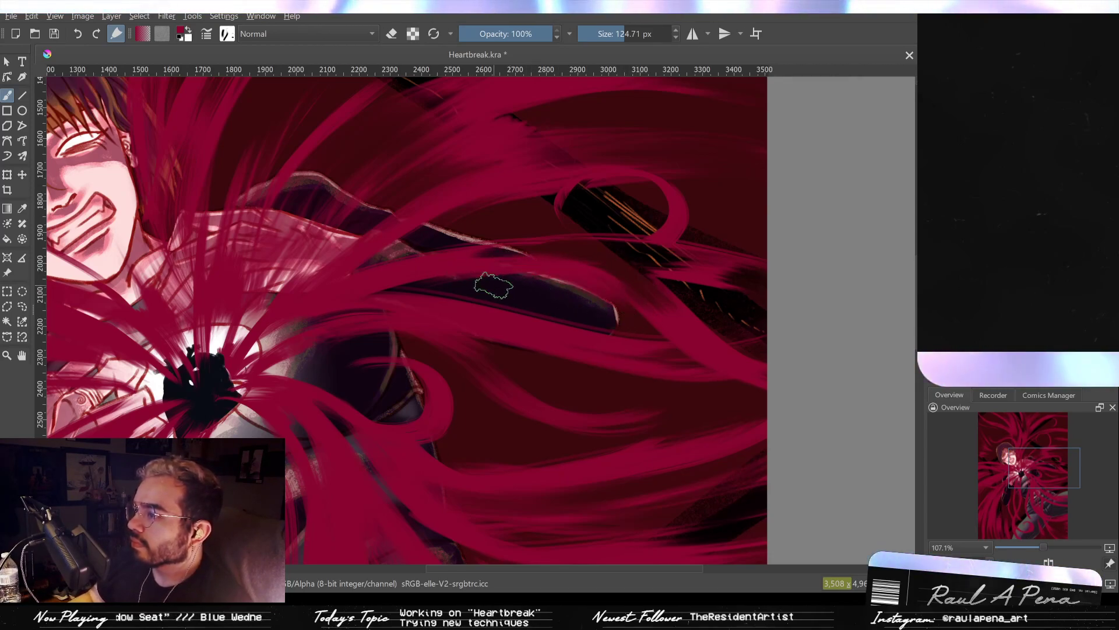
drag(502, 265, 619, 293)
drag(499, 260, 655, 320)
mouse_move(562, 280)
mouse_down()
mouse_move(647, 335)
mouse_move(650, 319)
mouse_move(720, 339)
mouse_up()
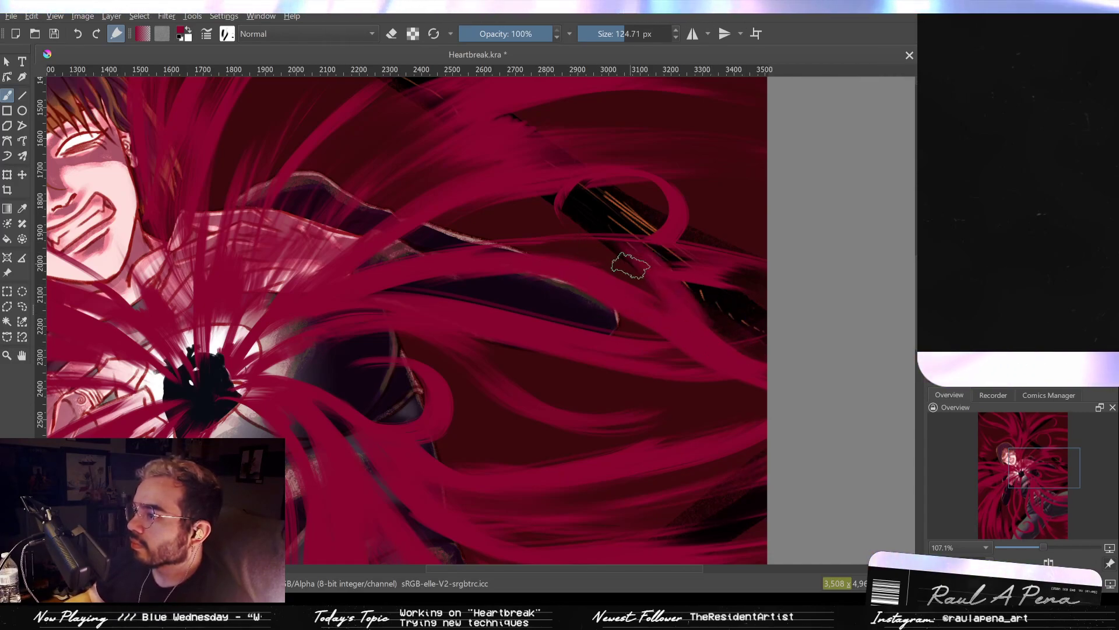
drag(675, 280, 721, 302)
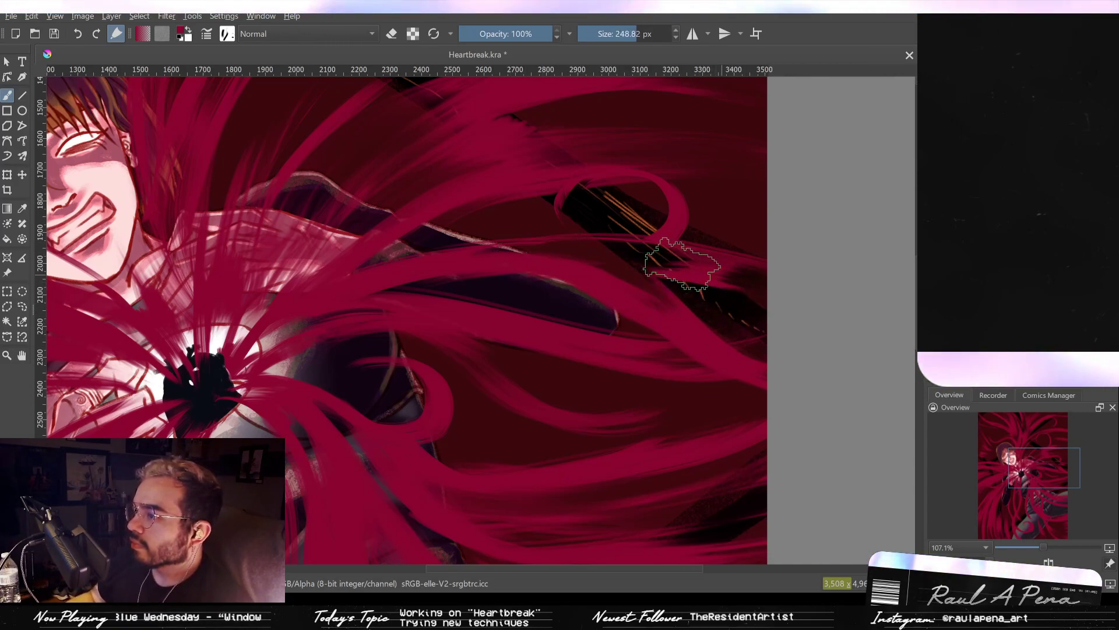
Fill out the broad strand crossing the dark beam beyond the outstretched hand with a 248.82 px brush.
drag(580, 268, 729, 276)
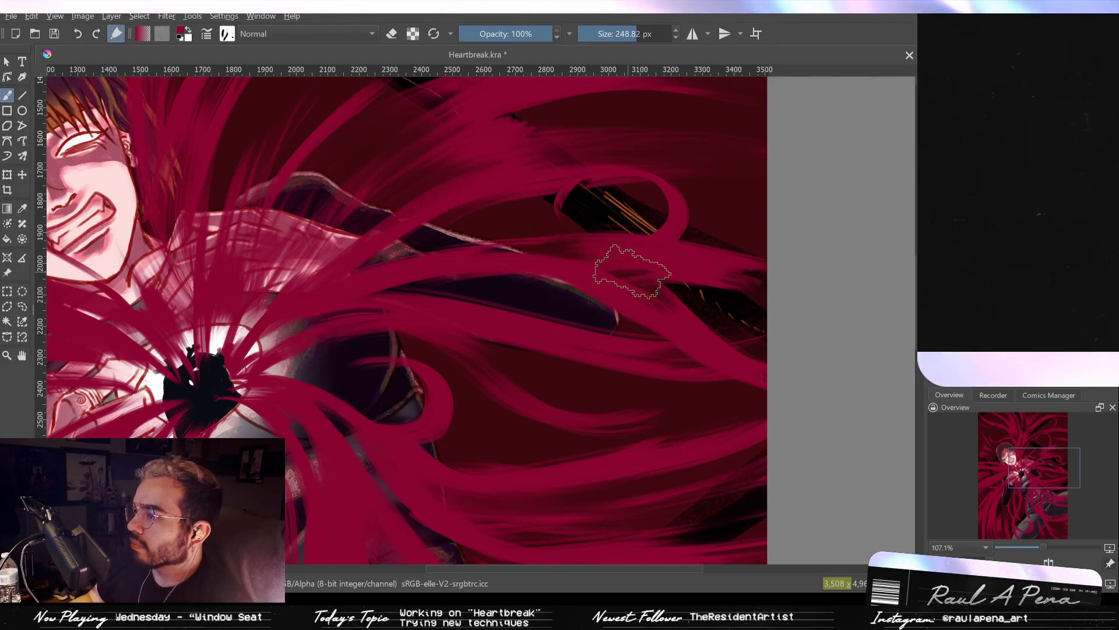
drag(607, 272, 668, 335)
mouse_move(735, 273)
mouse_down()
mouse_move(736, 348)
mouse_move(732, 255)
mouse_up()
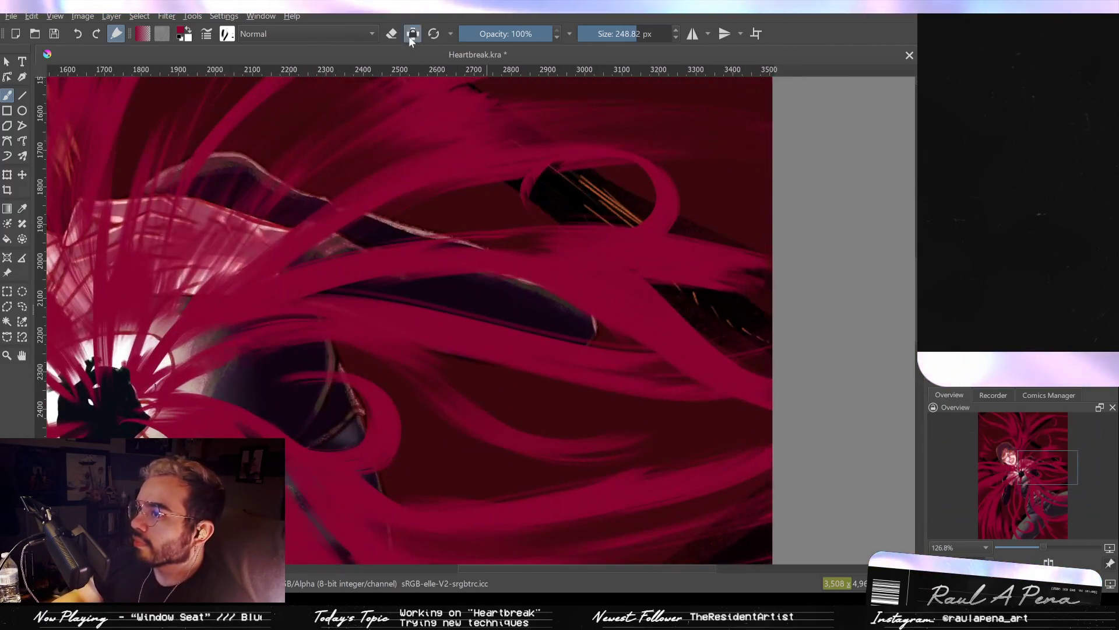
Erase gaps through the broad strand over the outstretched arm with a 179.72 px eraser, uncovering the sleeve.
key(e)
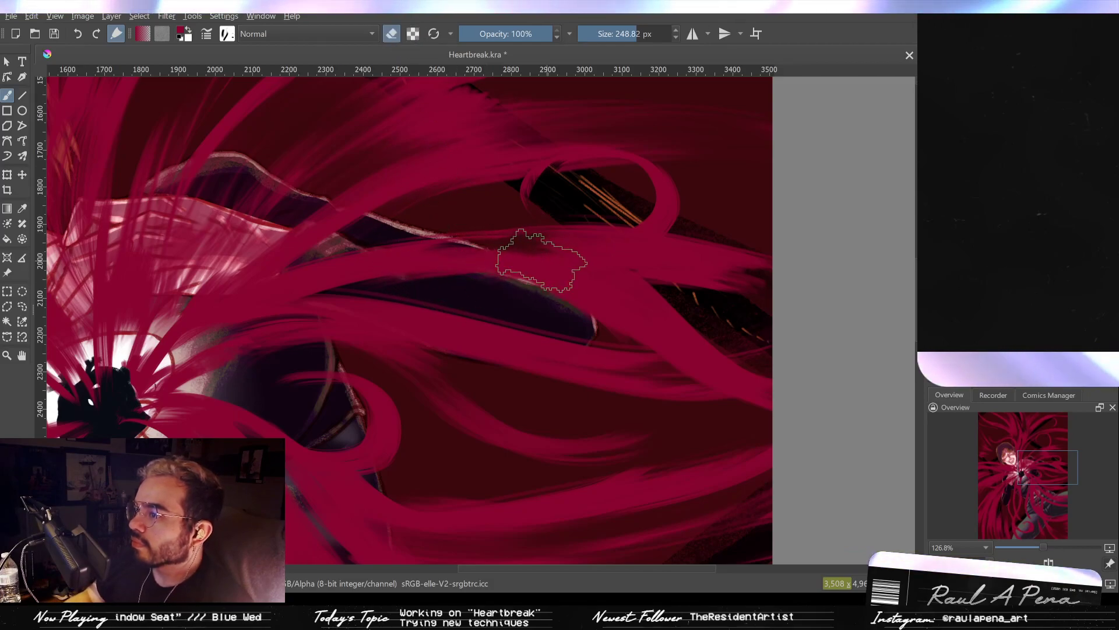
key(bracketright)
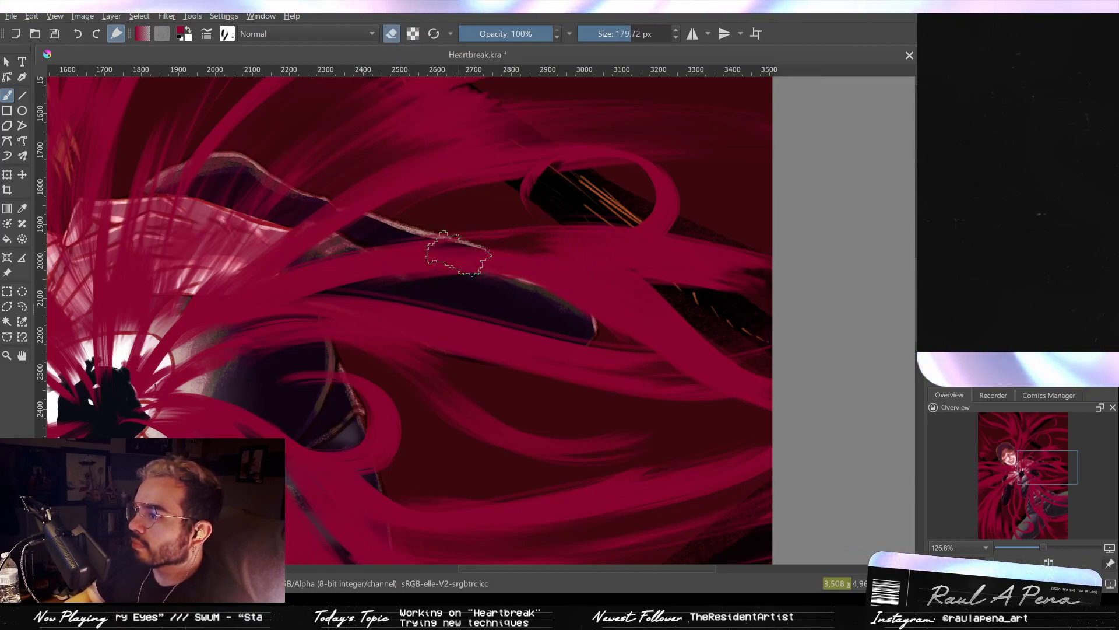
mouse_move(563, 270)
mouse_down()
mouse_move(459, 259)
mouse_move(539, 265)
mouse_move(474, 255)
mouse_move(542, 262)
mouse_move(493, 254)
mouse_move(263, 304)
mouse_up()
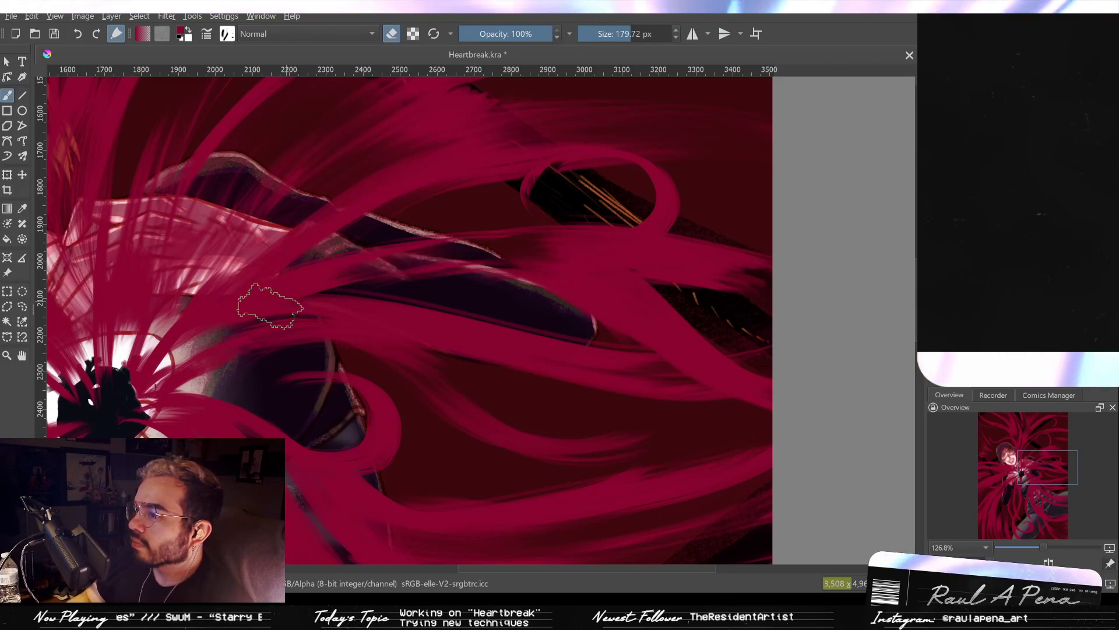
mouse_move(341, 288)
mouse_down()
mouse_move(479, 279)
mouse_move(527, 291)
mouse_up()
drag(408, 274, 541, 276)
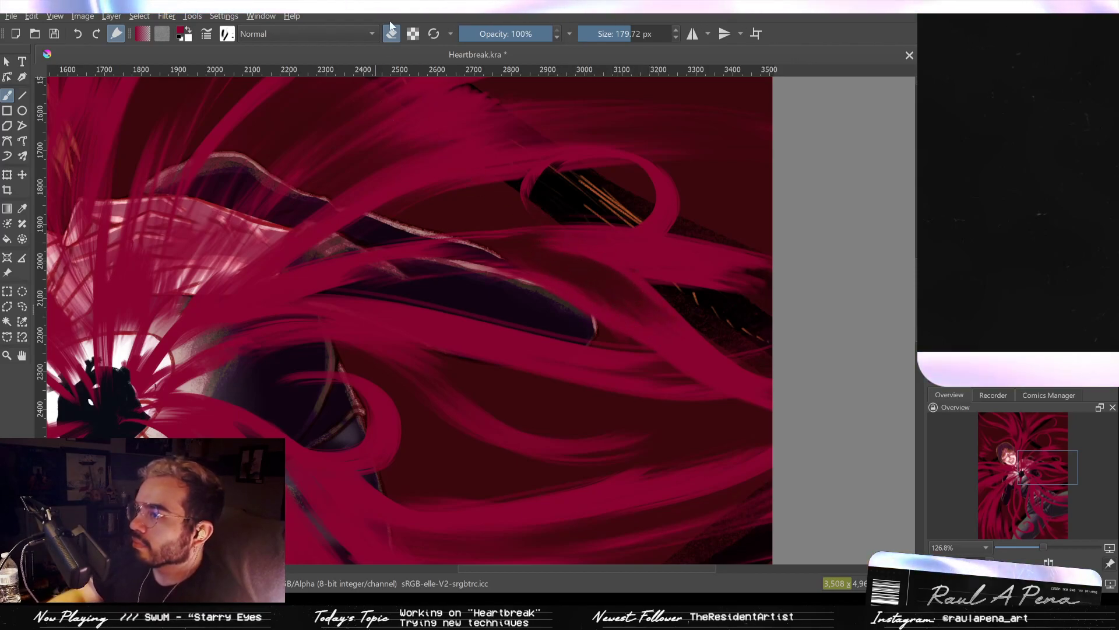
Repaint the thin strand over the outstretched hand at 72.45 px and extend the broad one across the beam to the canvas edge at 171.65 px.
shift+drag(624, 247, 443, 251)
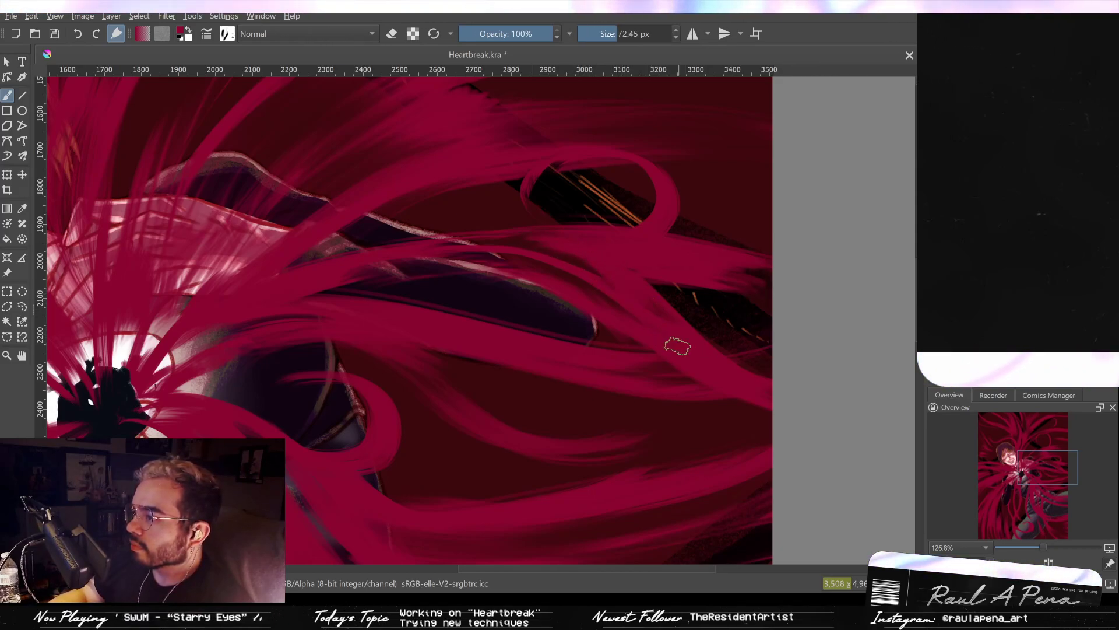
scroll(616, 274, up, 2)
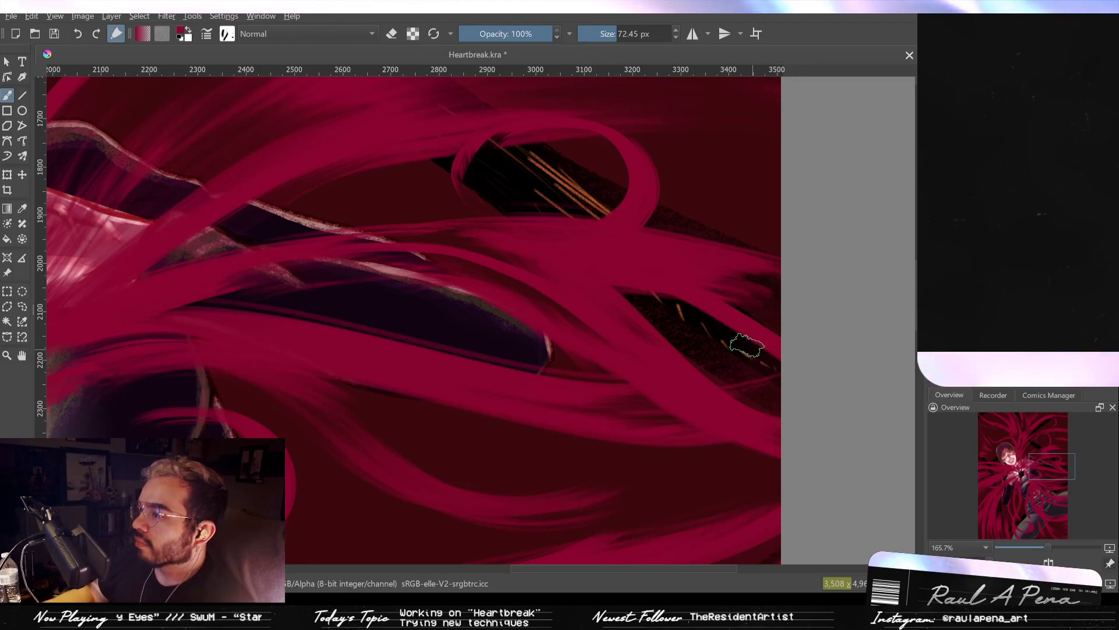
drag(611, 283, 671, 283)
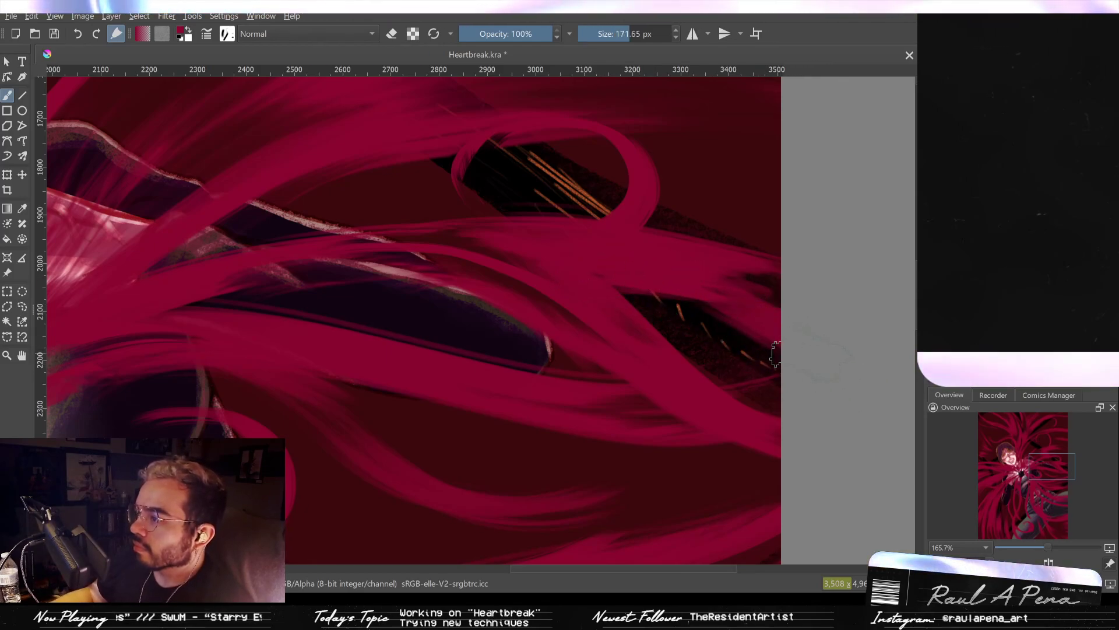
mouse_move(606, 267)
mouse_down()
mouse_move(800, 367)
mouse_move(796, 376)
mouse_move(624, 237)
mouse_up()
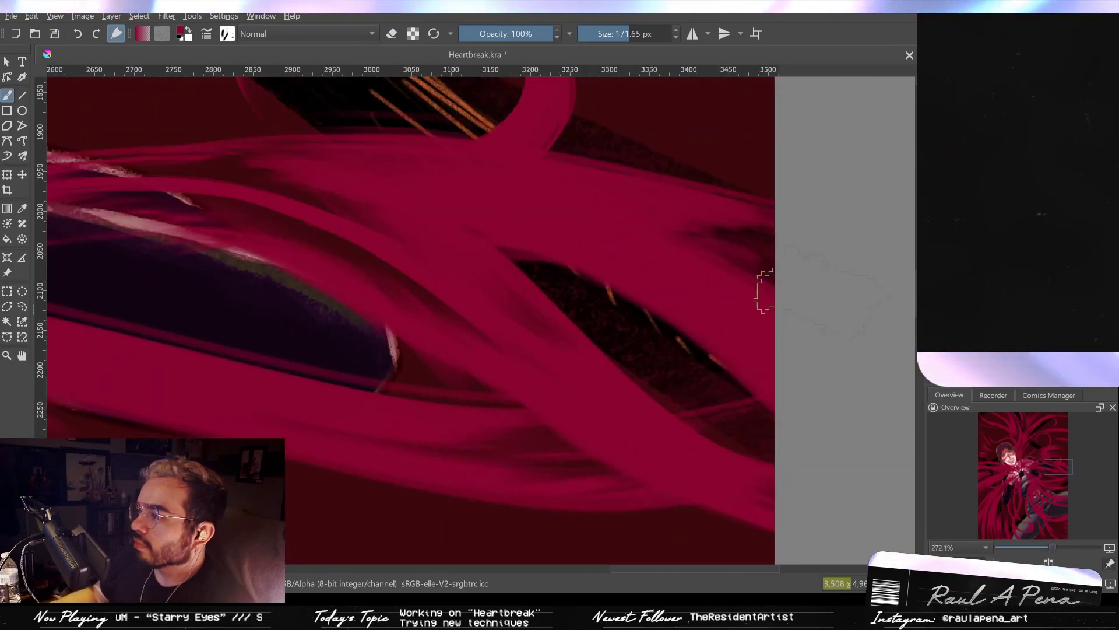
mouse_move(537, 212)
mouse_down()
mouse_move(722, 247)
mouse_move(807, 303)
mouse_move(686, 212)
mouse_move(590, 182)
mouse_up()
Split the strand beneath the loop into wisps over the dark beam with the eraser at 78.15 px and 139.27 px.
click(389, 36)
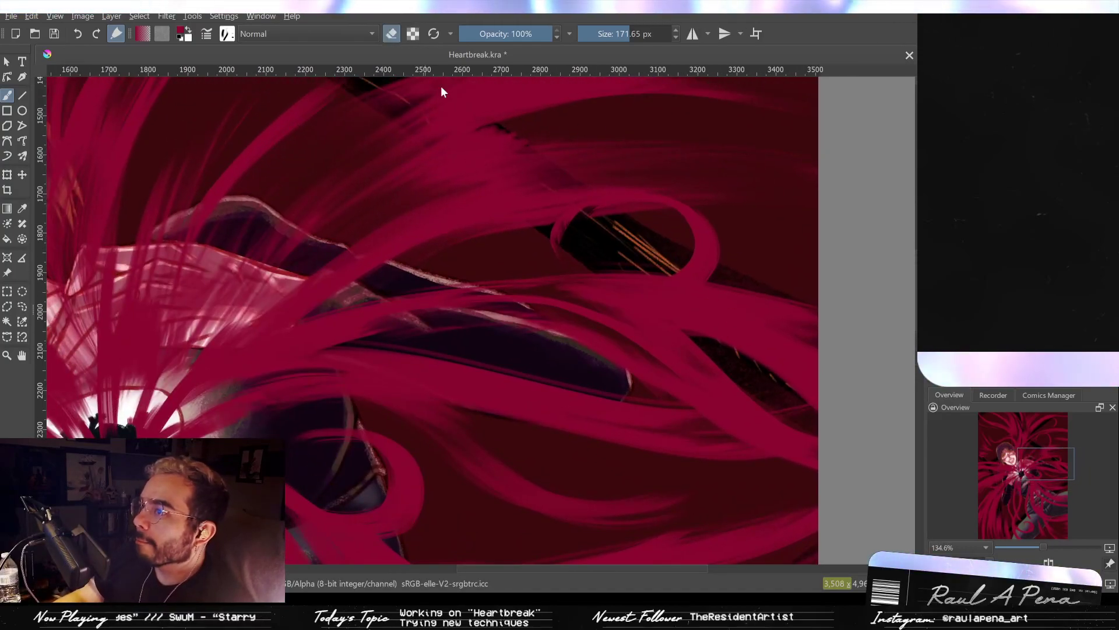
mouse_move(592, 248)
mouse_down()
mouse_move(556, 249)
mouse_move(611, 243)
mouse_move(574, 267)
mouse_move(576, 250)
mouse_move(618, 235)
mouse_move(573, 238)
mouse_move(632, 238)
mouse_move(624, 216)
mouse_move(582, 250)
mouse_move(655, 231)
mouse_move(590, 231)
mouse_move(626, 227)
mouse_move(673, 241)
mouse_move(610, 202)
mouse_move(605, 242)
mouse_up()
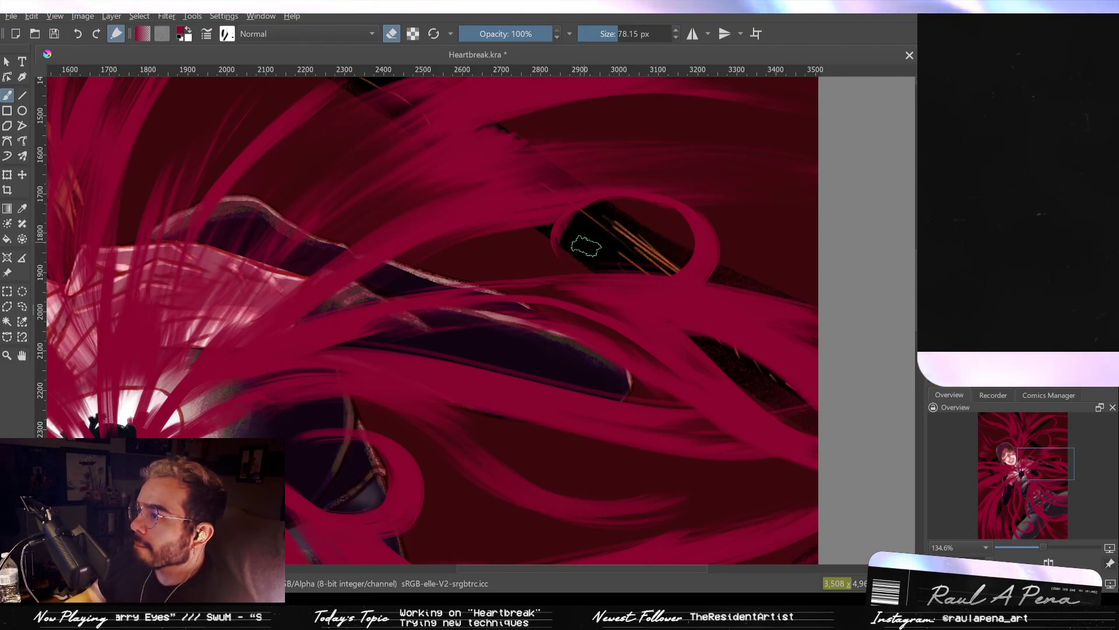
mouse_move(666, 237)
mouse_down()
mouse_move(622, 329)
mouse_move(500, 303)
mouse_move(486, 279)
mouse_move(478, 291)
mouse_up()
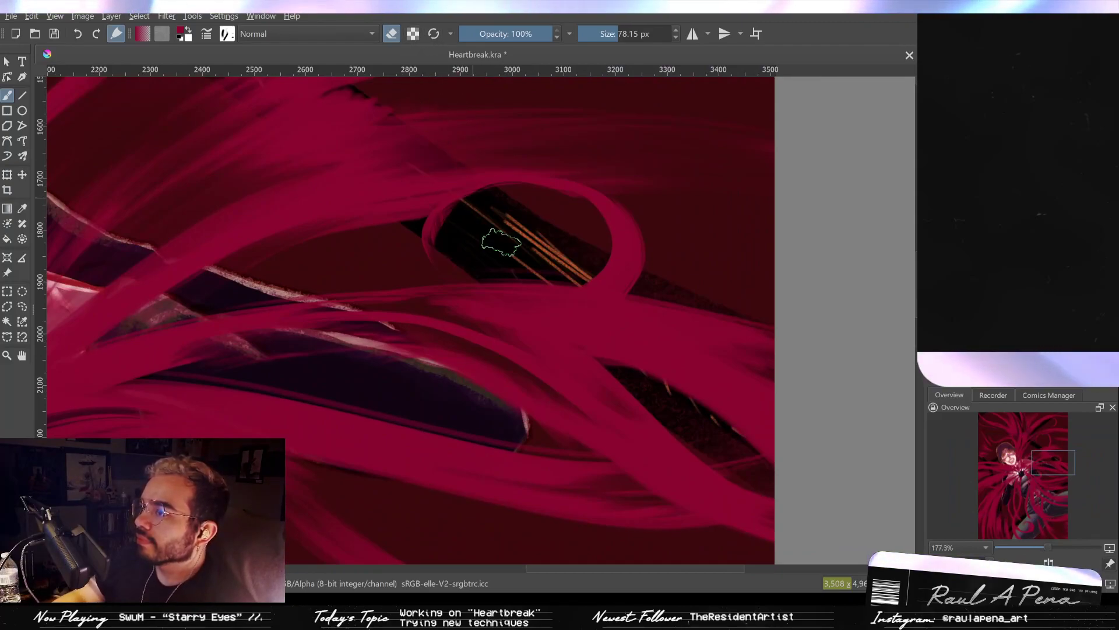
mouse_move(484, 317)
mouse_down()
mouse_move(440, 307)
mouse_move(592, 314)
mouse_move(473, 318)
mouse_move(567, 332)
mouse_move(500, 332)
mouse_move(559, 314)
mouse_move(456, 311)
mouse_move(717, 349)
mouse_up()
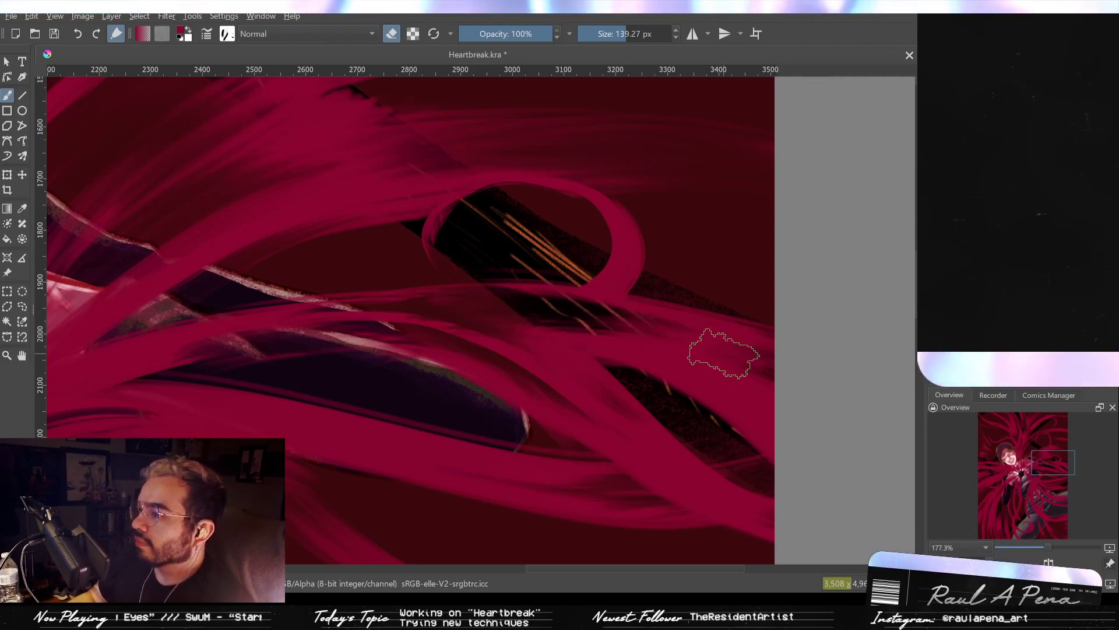
mouse_move(488, 333)
mouse_down()
mouse_move(657, 394)
mouse_move(655, 430)
mouse_move(658, 404)
mouse_move(692, 499)
mouse_move(565, 440)
mouse_move(525, 349)
mouse_move(492, 317)
mouse_up()
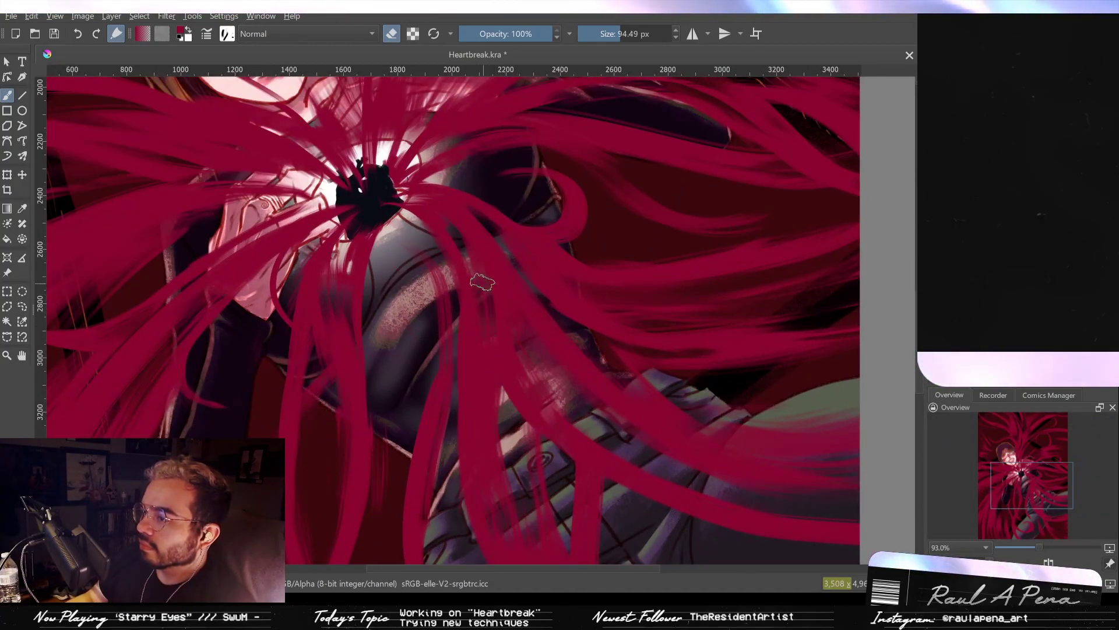
Erase a gap between the strands falling from the heart across the torso and refine their edges with a brush of about 50 px.
drag(462, 241, 485, 358)
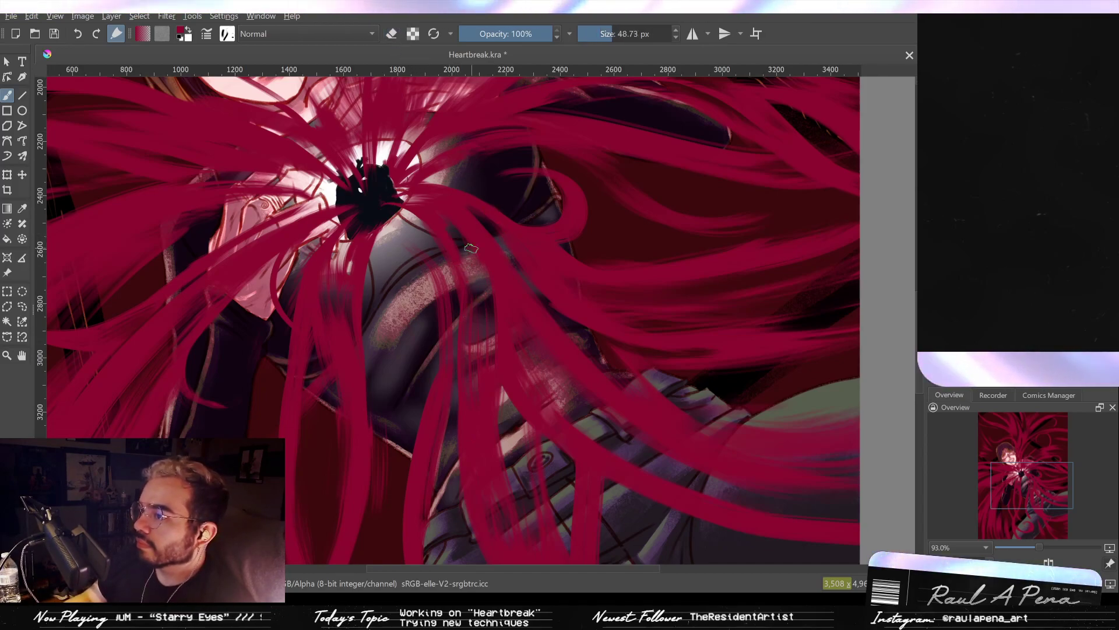
drag(449, 235, 451, 236)
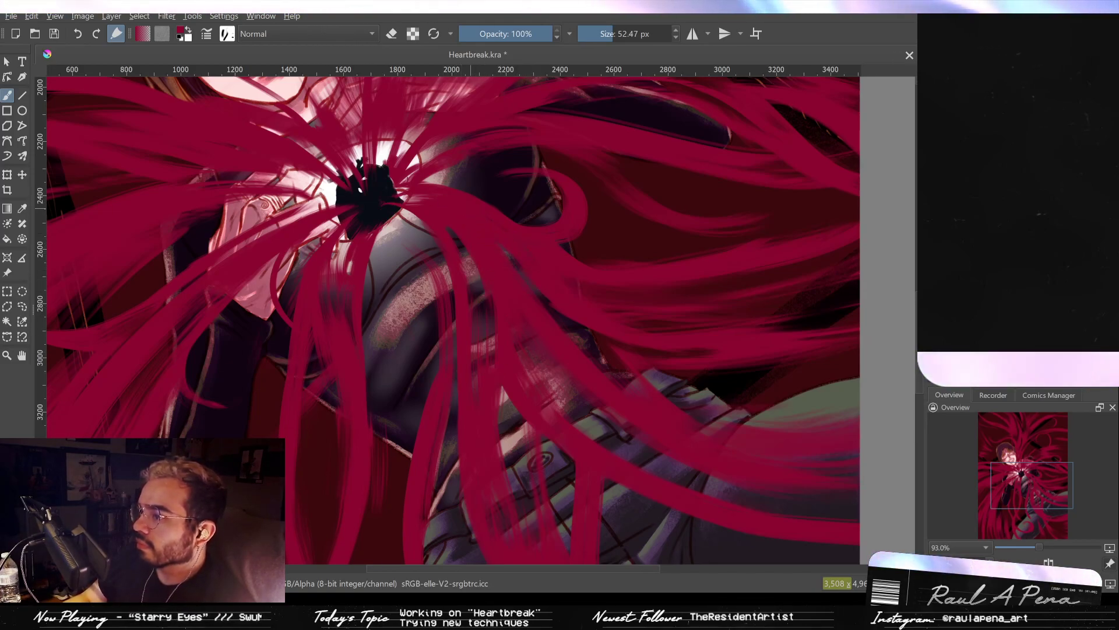
drag(496, 296, 453, 289)
Thin and soften the strands sweeping from the heart over the torso and hip with the eraser at 52.47 px and 142.23 px.
key(e)
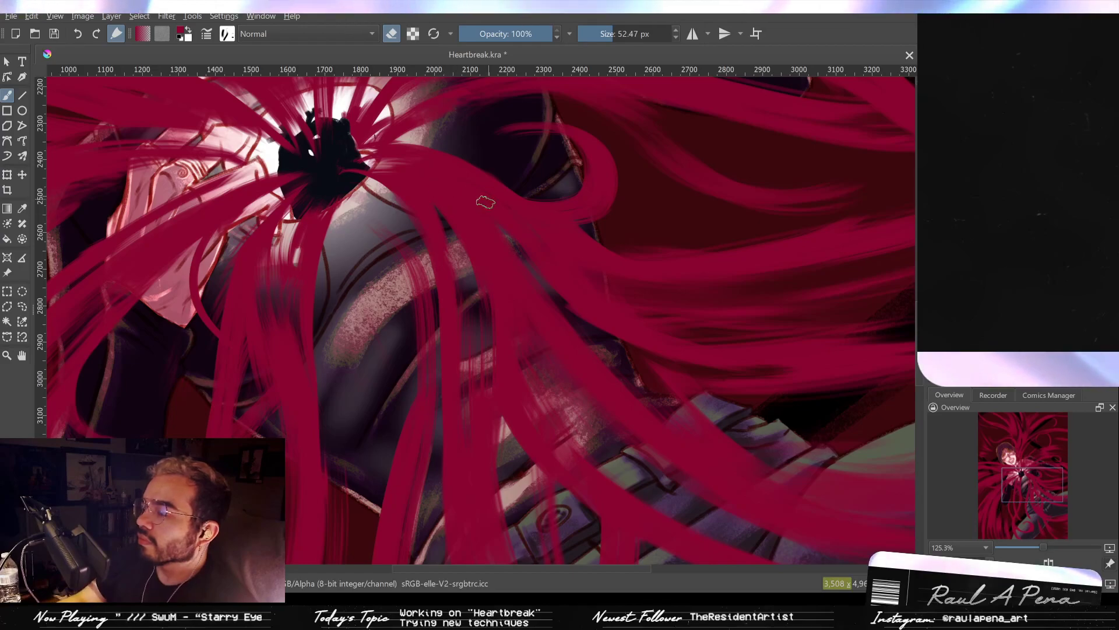
drag(457, 185, 467, 184)
drag(402, 163, 457, 163)
drag(385, 155, 458, 190)
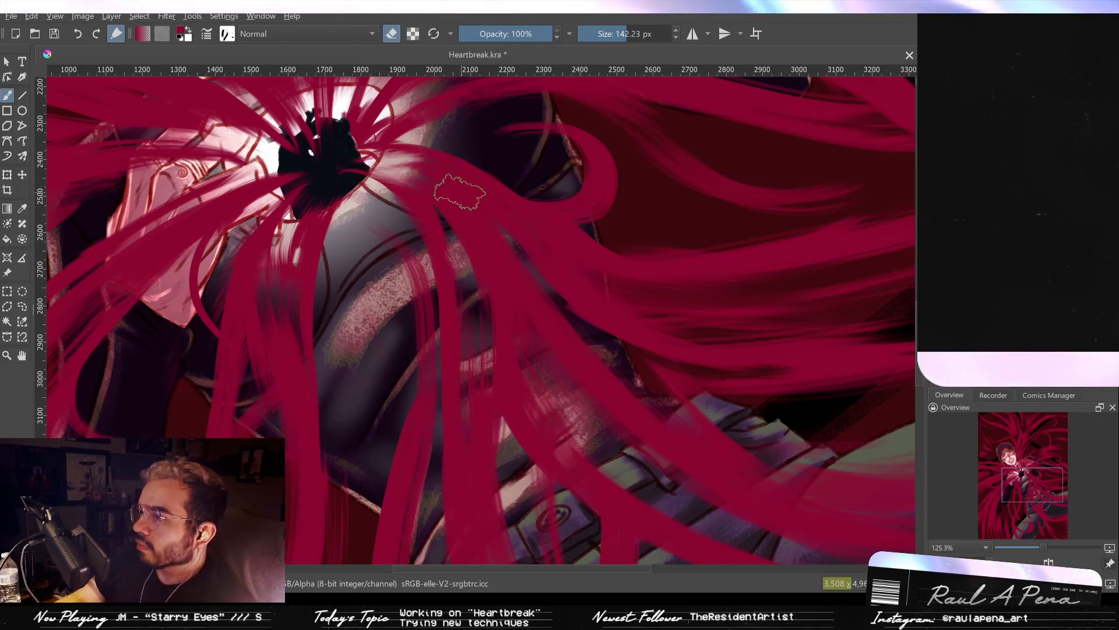
drag(584, 204, 615, 260)
drag(591, 225, 590, 228)
drag(383, 312, 408, 244)
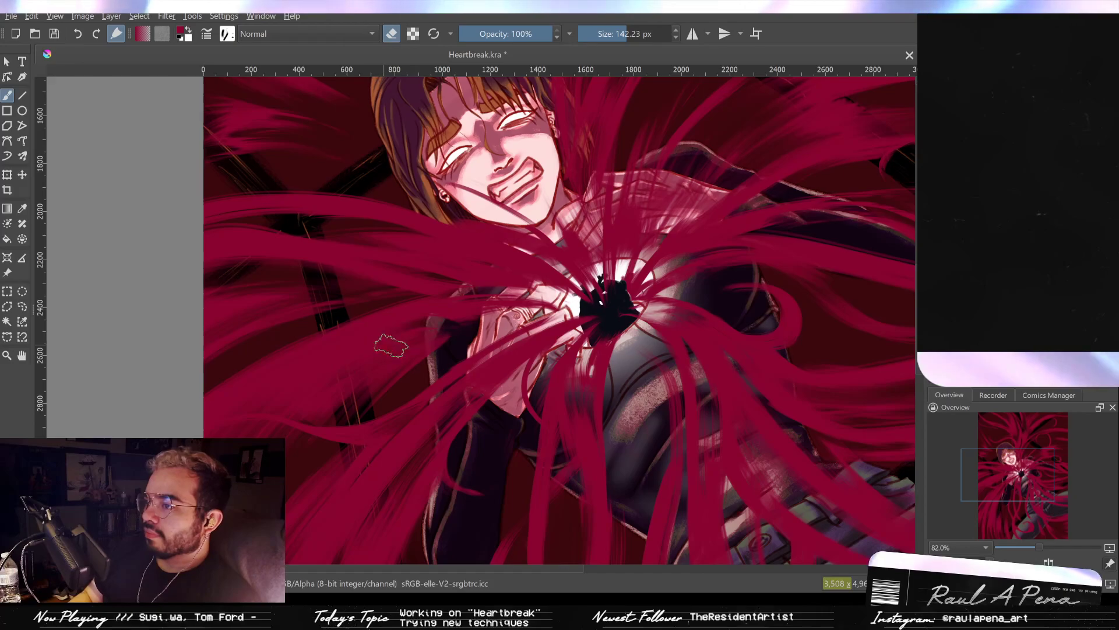
Erase parts of the strands over the gloved hand, shoulder and neck at 89.57 px and 138.39 px.
drag(386, 344, 503, 277)
shift+drag(334, 316, 298, 316)
mouse_move(469, 283)
mouse_down()
mouse_move(404, 310)
mouse_move(362, 297)
mouse_move(274, 322)
mouse_up()
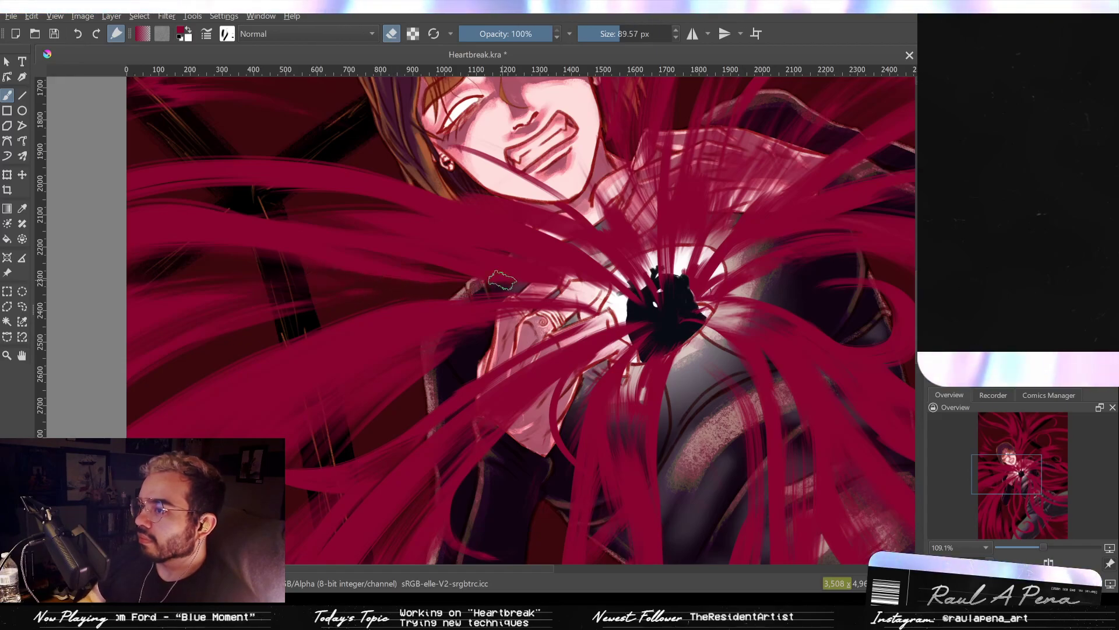
drag(568, 280, 528, 318)
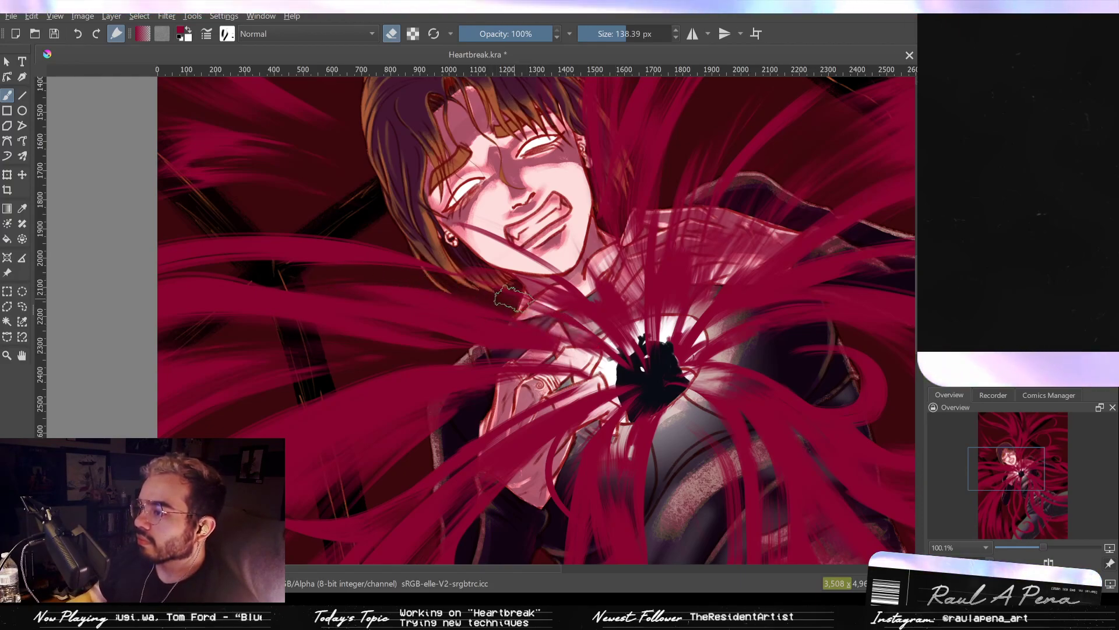
scroll(548, 335, down, 5)
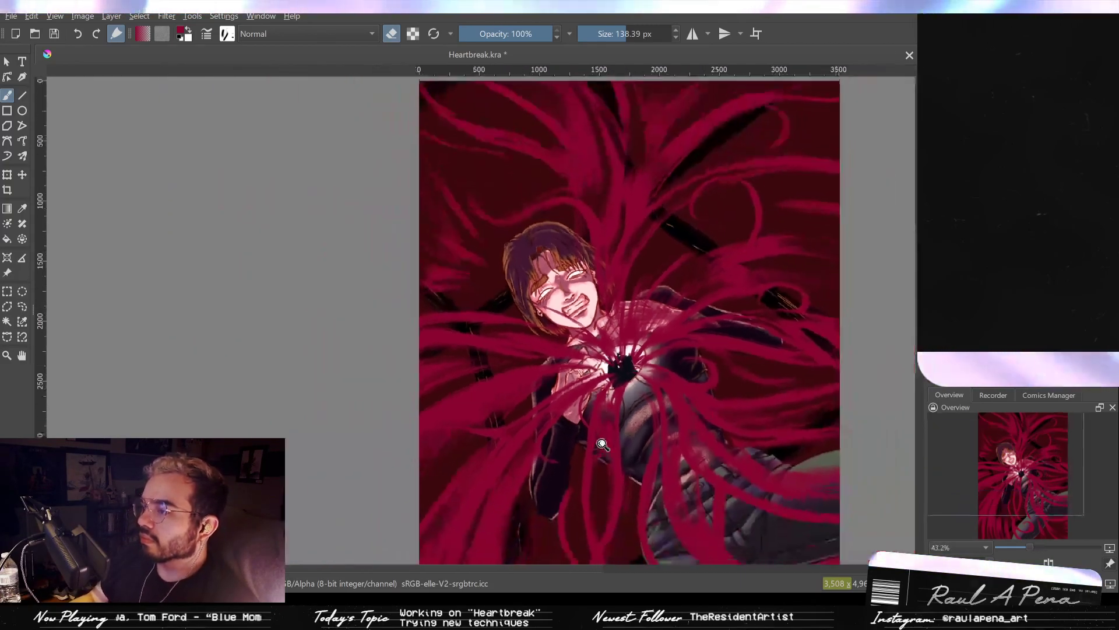
scroll(443, 338, up, 5)
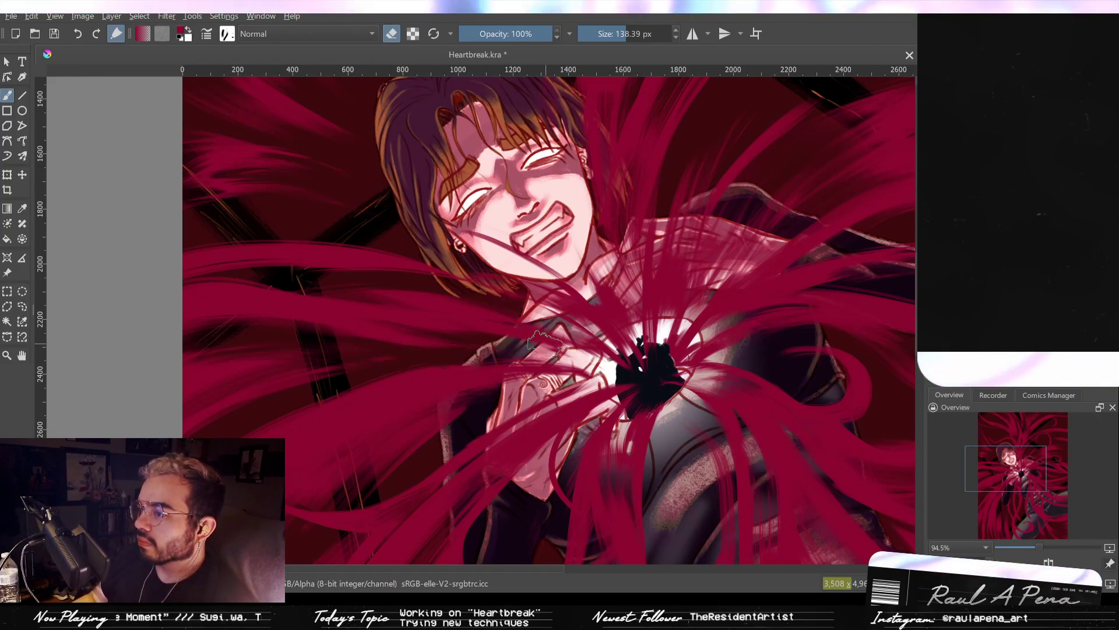
Erase the thin strand crossing the character's cheek and mouth with the 138.39 px eraser.
key(2)
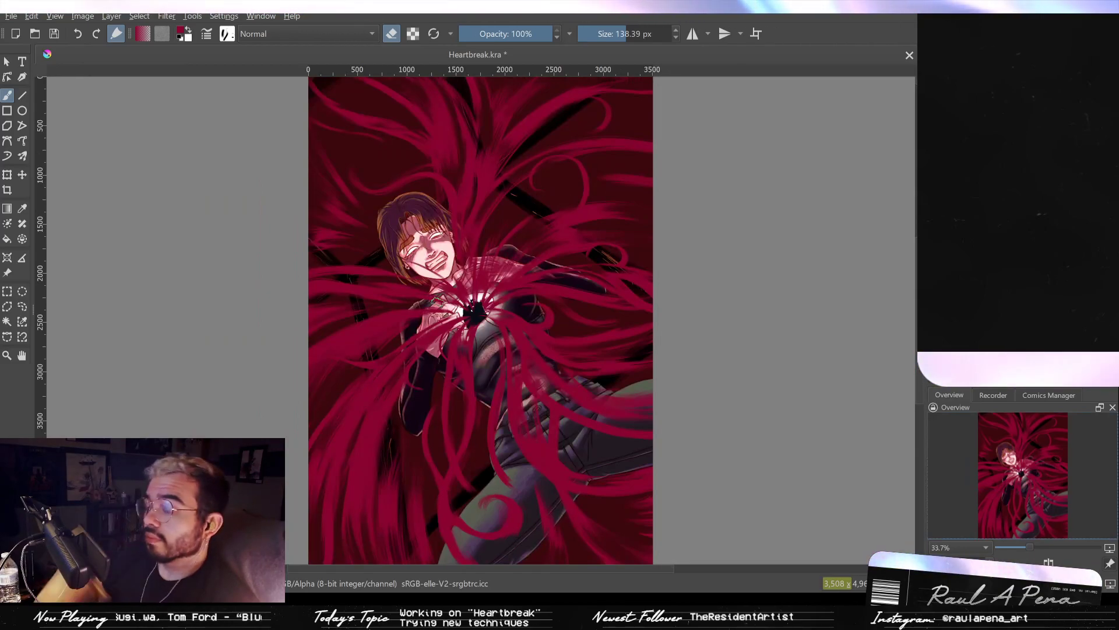
scroll(390, 253, up, 5)
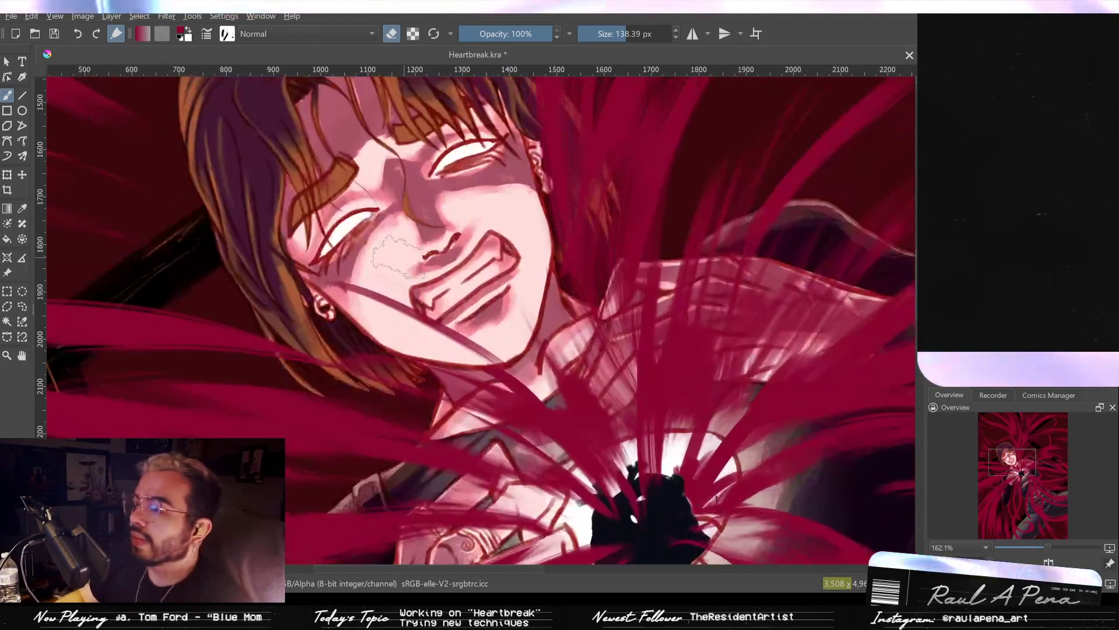
mouse_move(362, 283)
mouse_down()
mouse_move(408, 278)
mouse_move(498, 358)
mouse_up()
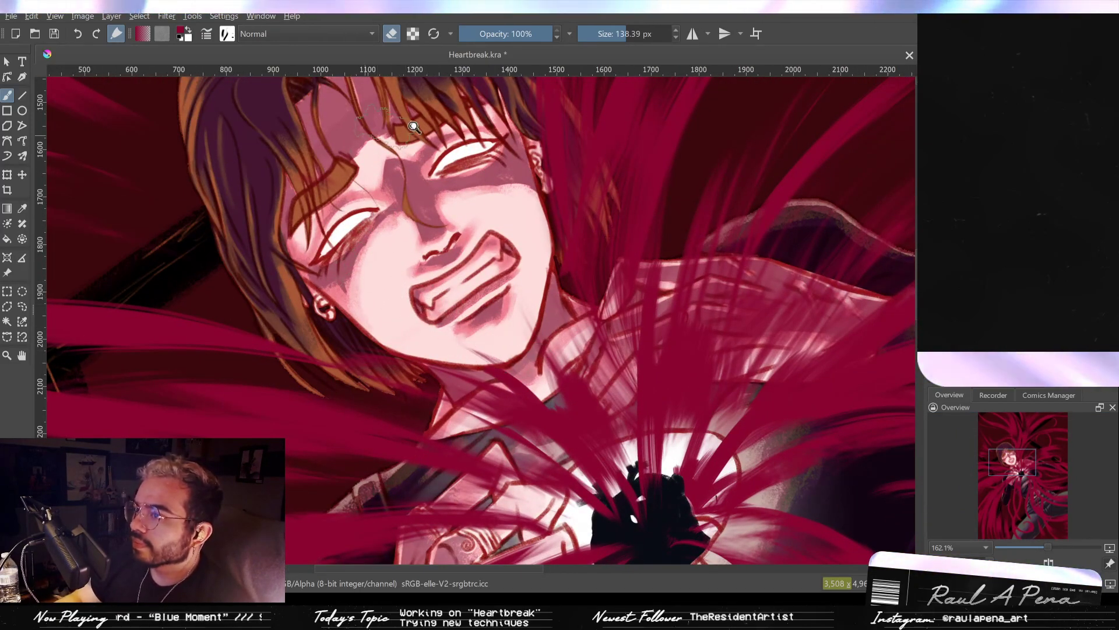
scroll(407, 125, down, 5)
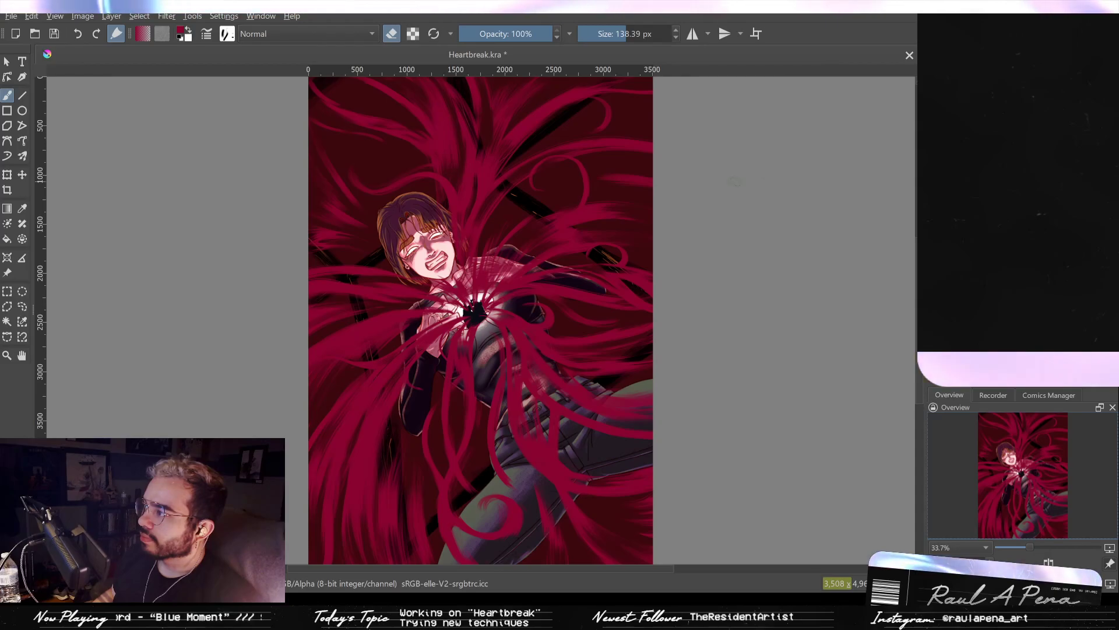
Paint a pale lavender highlight along the large strand rising above the head with a 138.39 px brush.
drag(539, 385, 517, 277)
drag(488, 220, 589, 432)
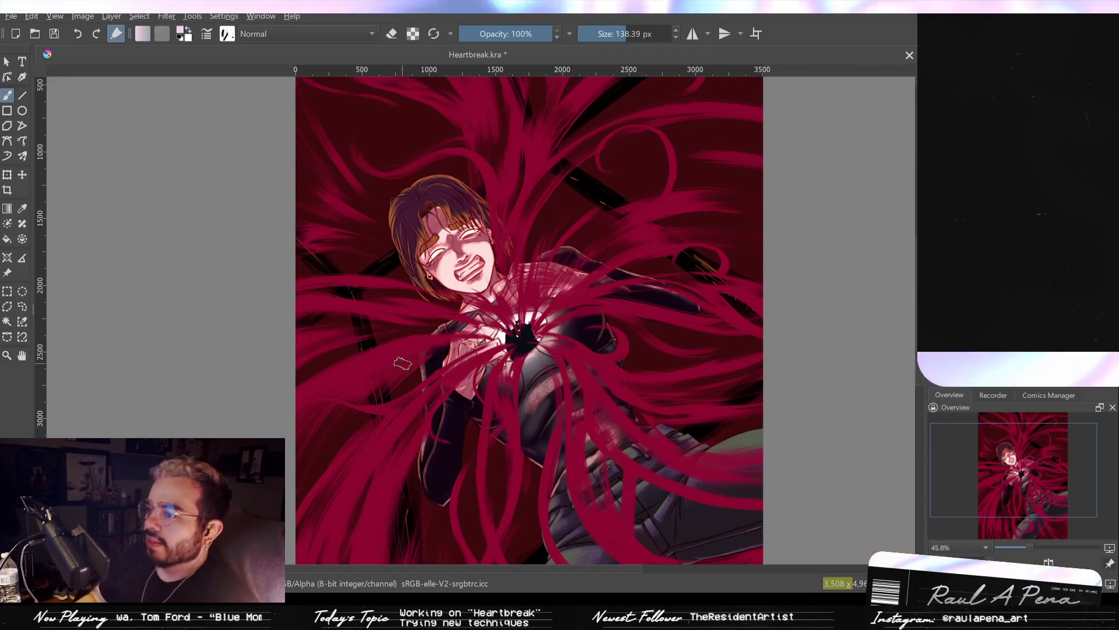
drag(507, 223, 555, 385)
drag(496, 215, 520, 250)
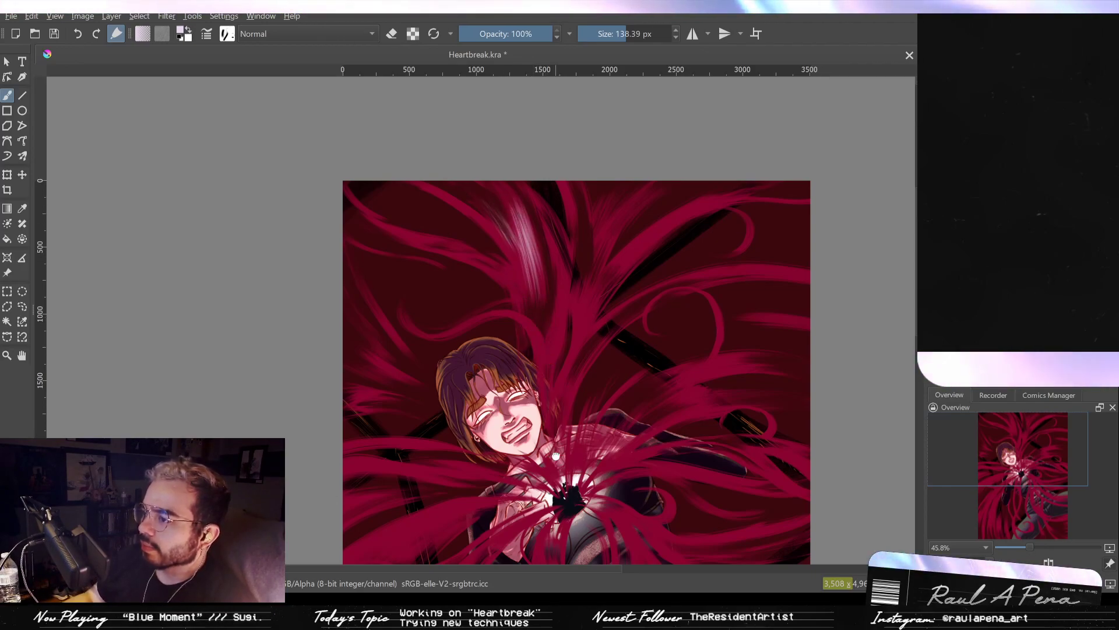
Paint pale highlights along the central strand above the head and the curl beside the hair at 77.86 px, undoing and redrawing unsatisfactory strokes.
drag(555, 456, 558, 183)
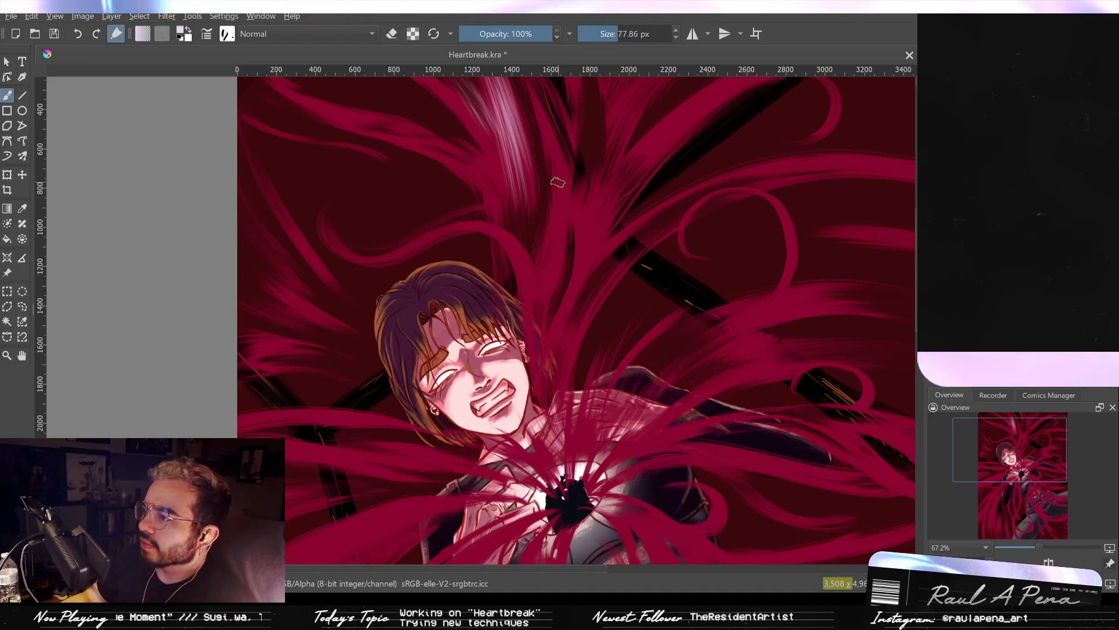
drag(563, 196, 564, 264)
key(ctrl+z)
key(ctrl+z)
mouse_move(558, 196)
mouse_down()
mouse_move(534, 307)
mouse_move(543, 284)
mouse_move(553, 293)
mouse_move(544, 292)
mouse_move(558, 198)
mouse_move(551, 268)
mouse_move(554, 234)
mouse_up()
key(ctrl+z)
key(ctrl+z)
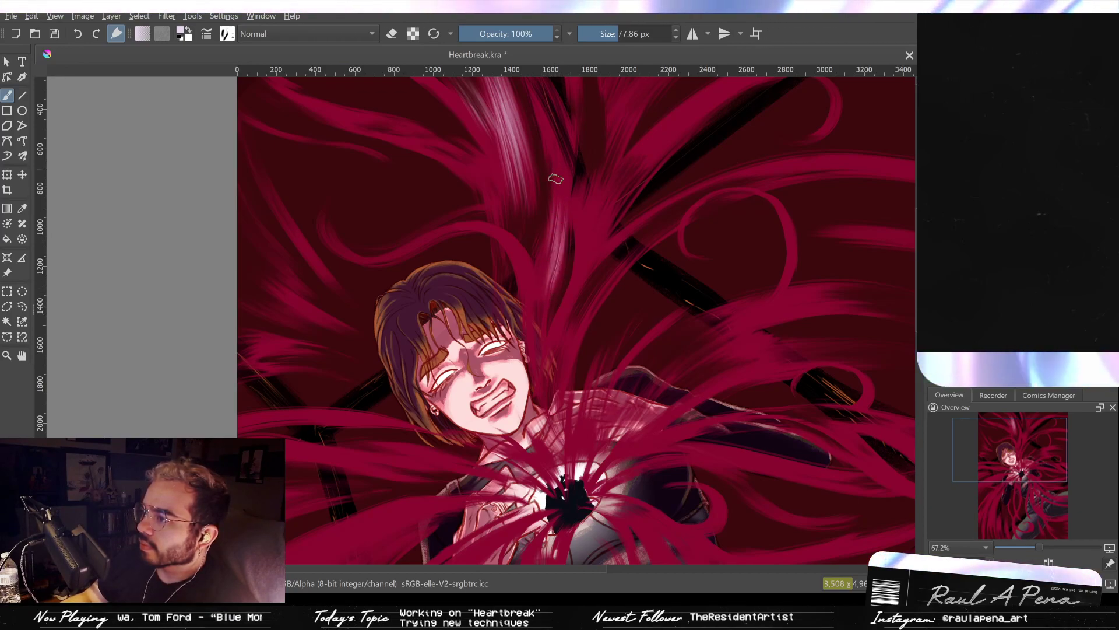
drag(558, 239, 561, 181)
key(ctrl+z)
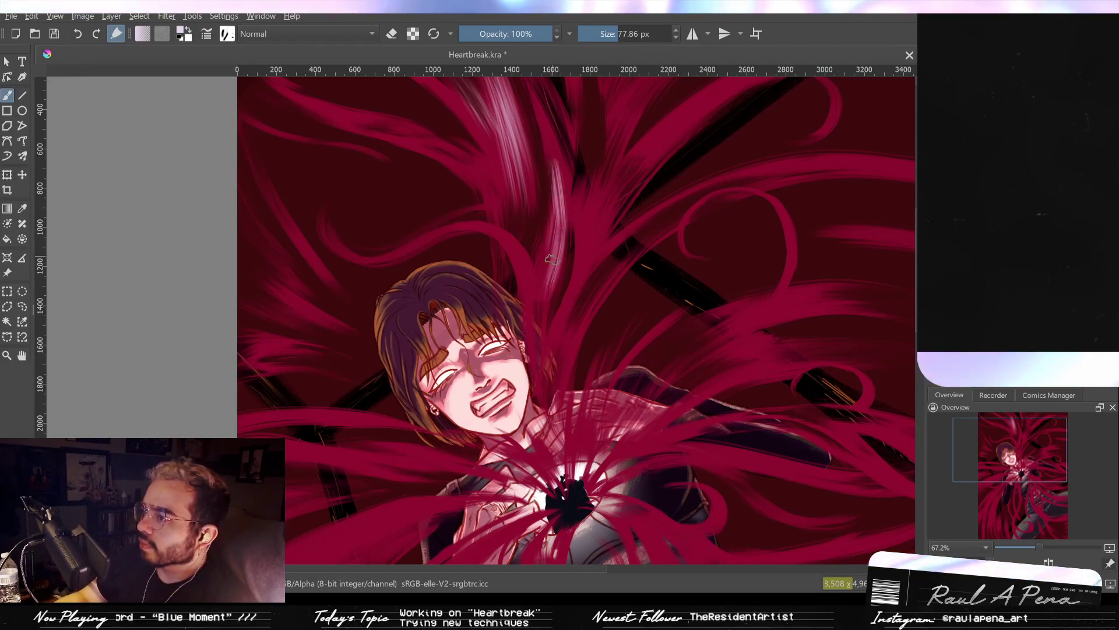
key(ctrl+z)
drag(561, 247, 560, 183)
key(ctrl+z)
drag(562, 234, 553, 149)
key(ctrl+z)
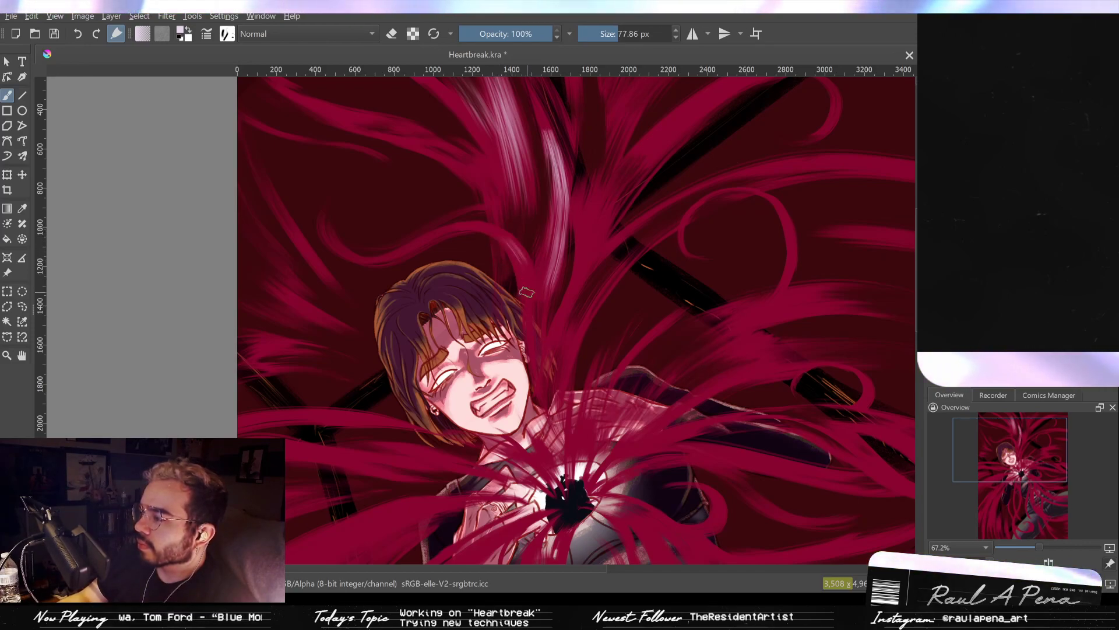
drag(507, 237, 532, 295)
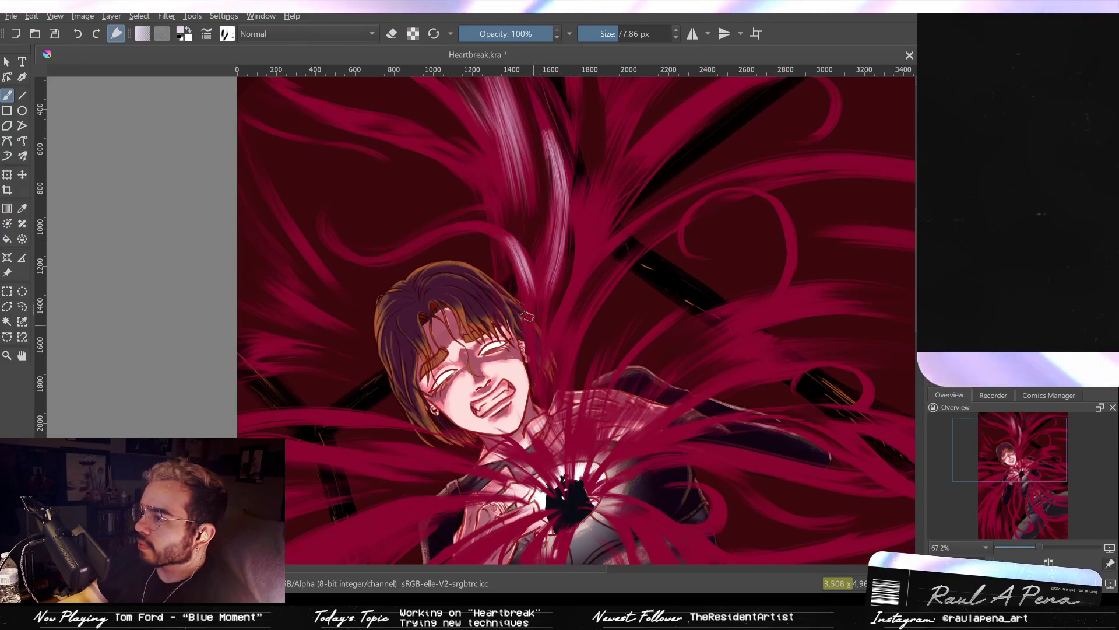
Paint pale highlights on the curl beside the hair and the lower central strand at 77.86 px, undoing the last stroke.
scroll(473, 226, up, 2)
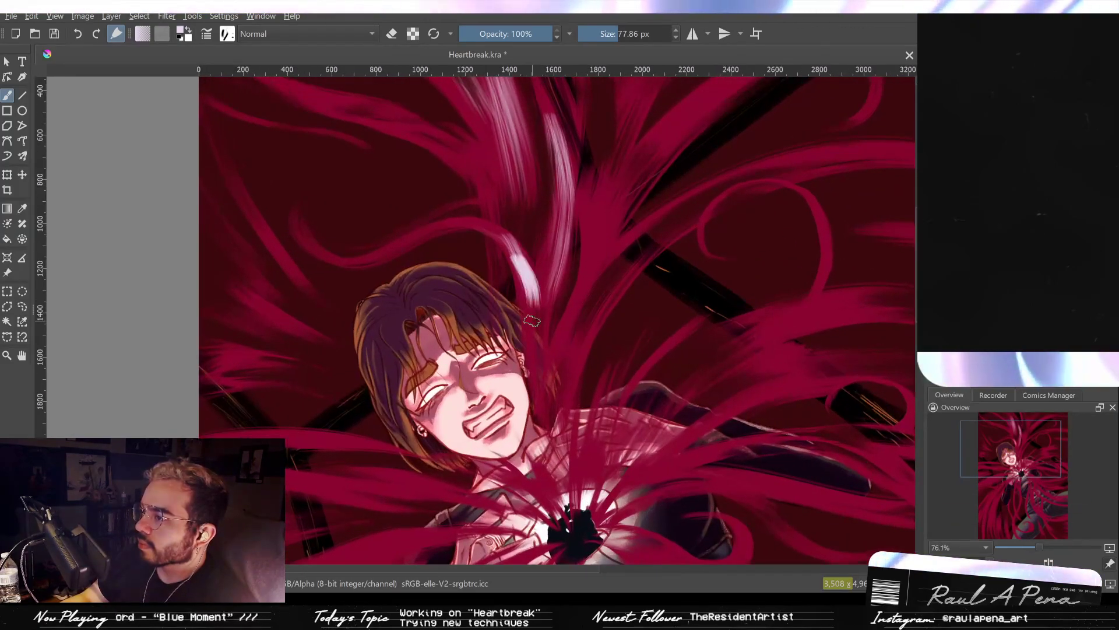
drag(508, 248, 526, 314)
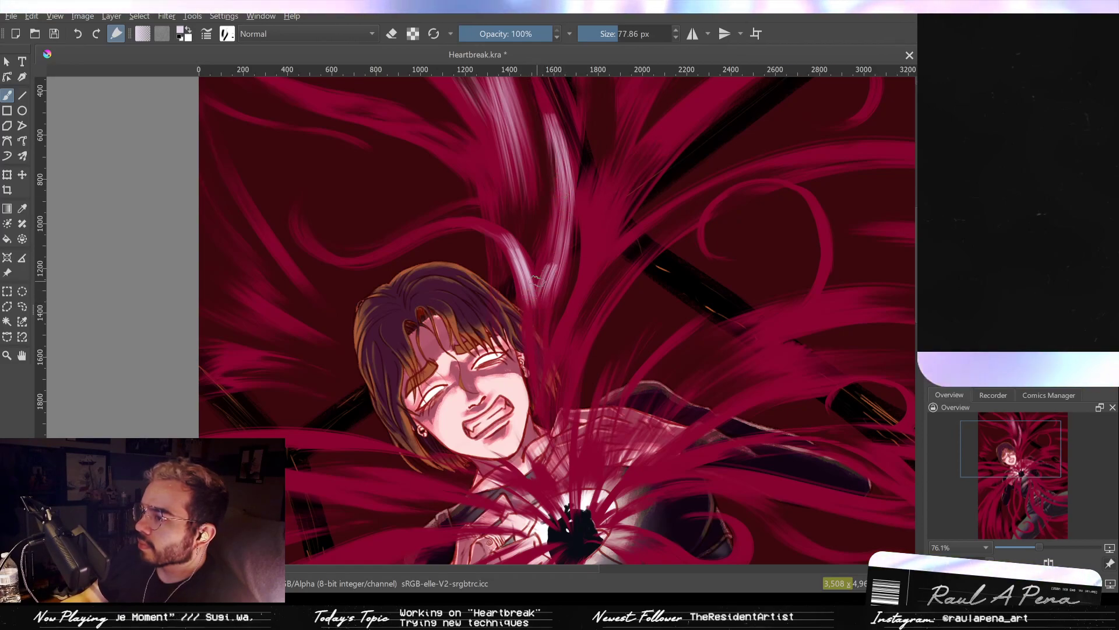
drag(564, 201, 556, 255)
drag(557, 204, 551, 274)
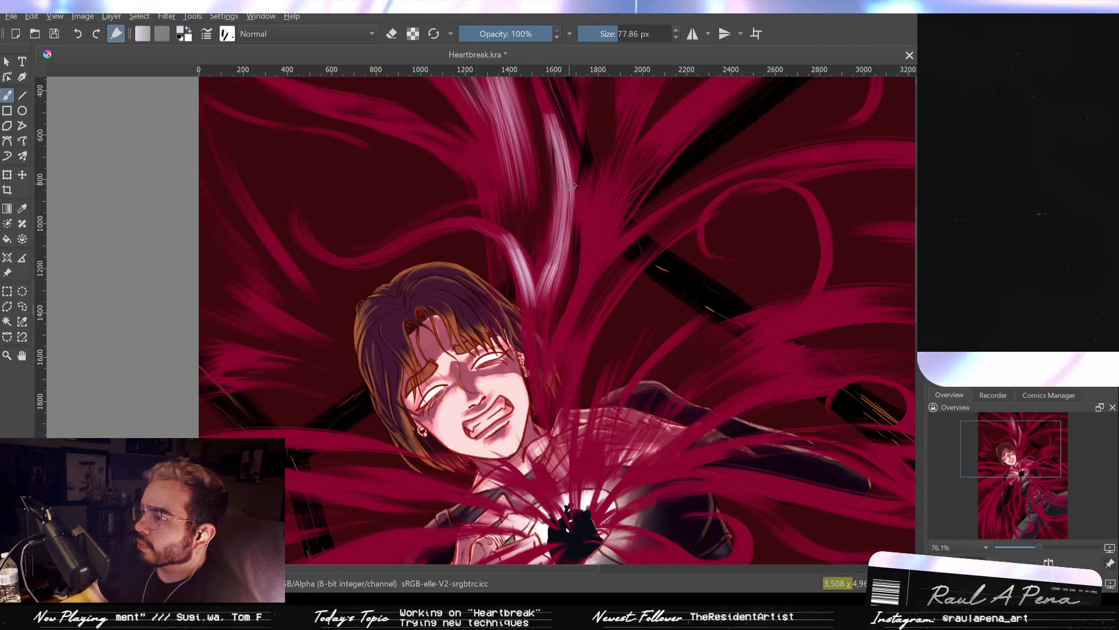
drag(561, 210, 567, 262)
drag(564, 203, 541, 293)
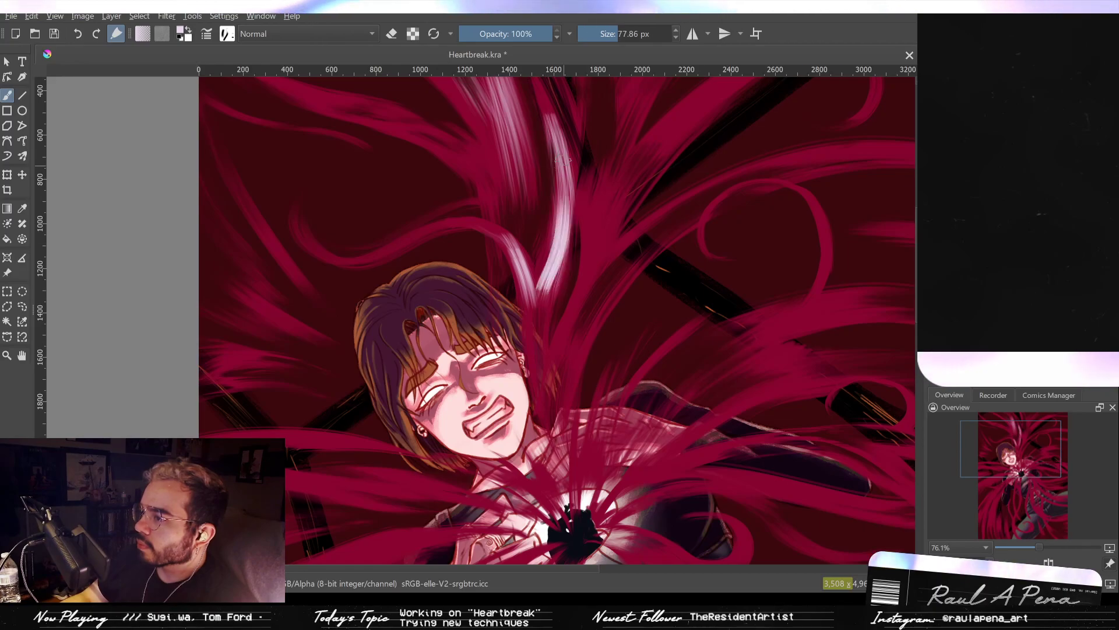
key(ctrl+z)
Soften the ends of the pale highlights on the strands above the head with a 216.73 px eraser.
mouse_move(569, 204)
mouse_down()
mouse_move(567, 339)
mouse_move(561, 227)
mouse_move(574, 314)
mouse_move(632, 320)
mouse_up()
drag(547, 320, 547, 341)
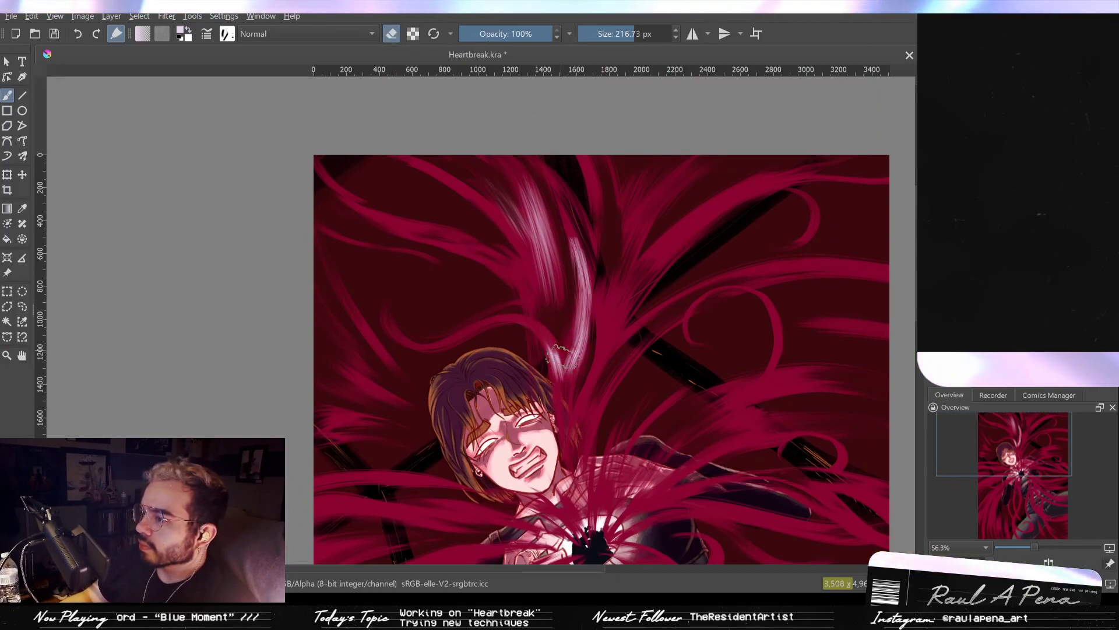
mouse_move(565, 387)
mouse_down()
mouse_move(563, 340)
mouse_move(564, 387)
mouse_up()
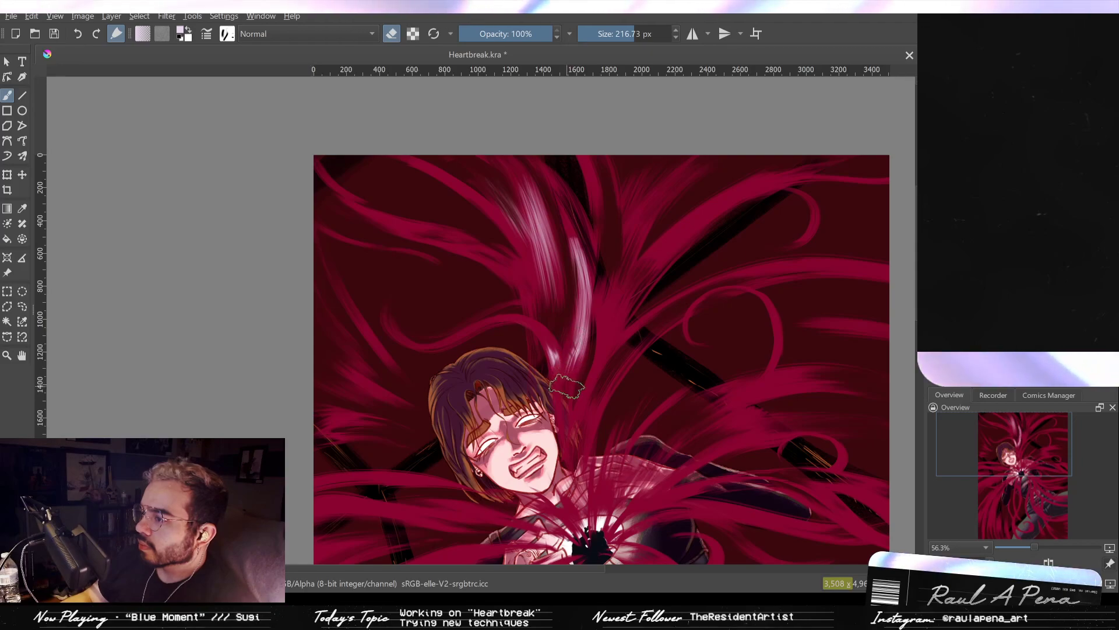
mouse_move(574, 233)
mouse_down()
mouse_move(586, 299)
mouse_move(568, 216)
mouse_move(581, 345)
mouse_move(515, 150)
mouse_move(560, 251)
mouse_move(508, 156)
mouse_move(486, 169)
mouse_move(508, 230)
mouse_move(485, 191)
mouse_up()
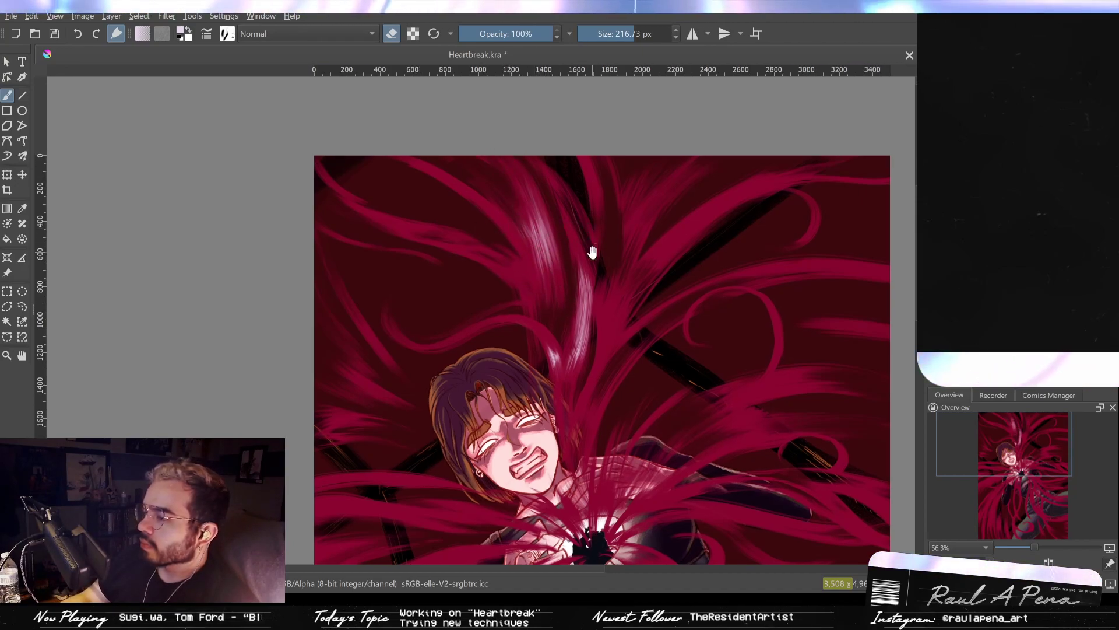
drag(589, 250, 562, 188)
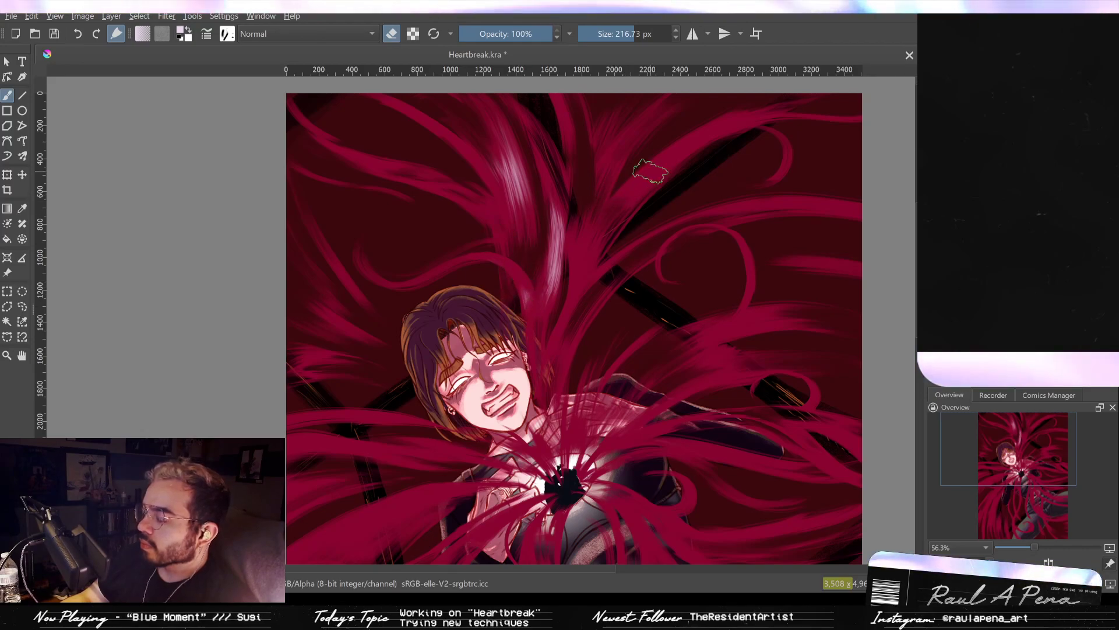
mouse_move(601, 247)
mouse_down()
mouse_move(600, 233)
mouse_move(593, 345)
mouse_move(605, 272)
mouse_up()
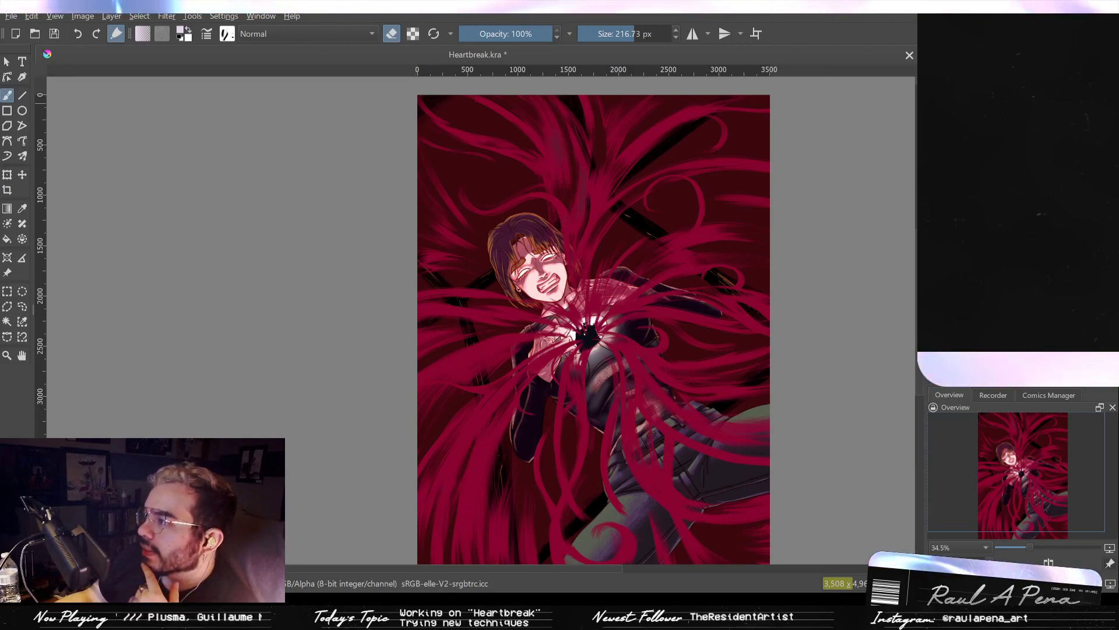
Try the strands above the head without their pale highlights and with a blended magenta tint, restoring the pale highlights each time.
key(ctrl+z)
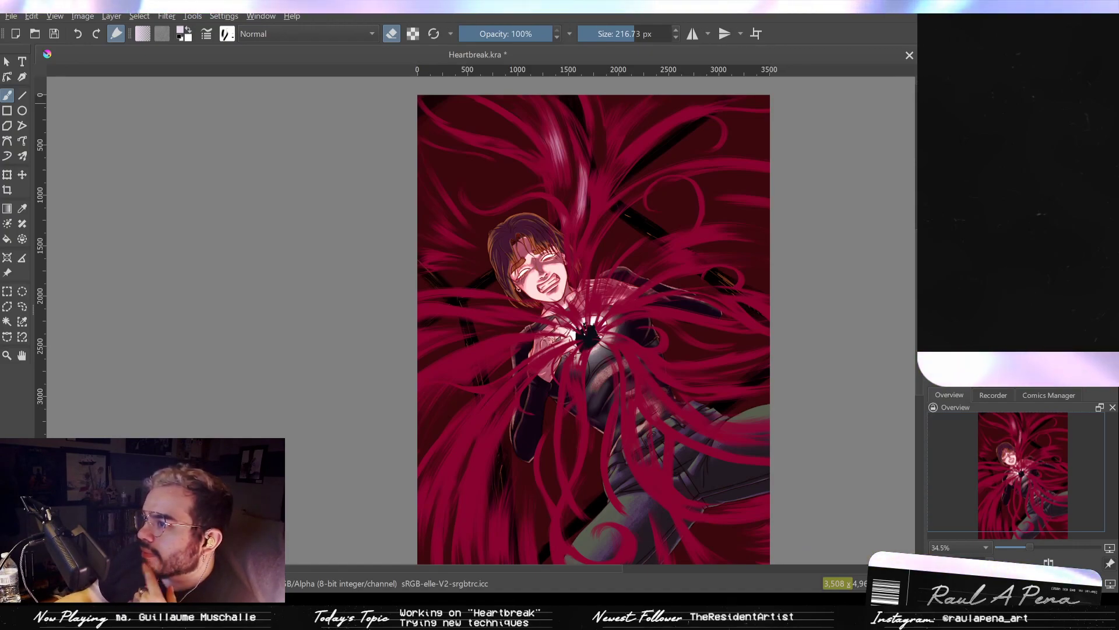
drag(606, 204, 647, 122)
drag(568, 155, 597, 327)
mouse_move(598, 329)
mouse_down()
mouse_move(626, 219)
mouse_move(675, 250)
mouse_move(713, 188)
mouse_up()
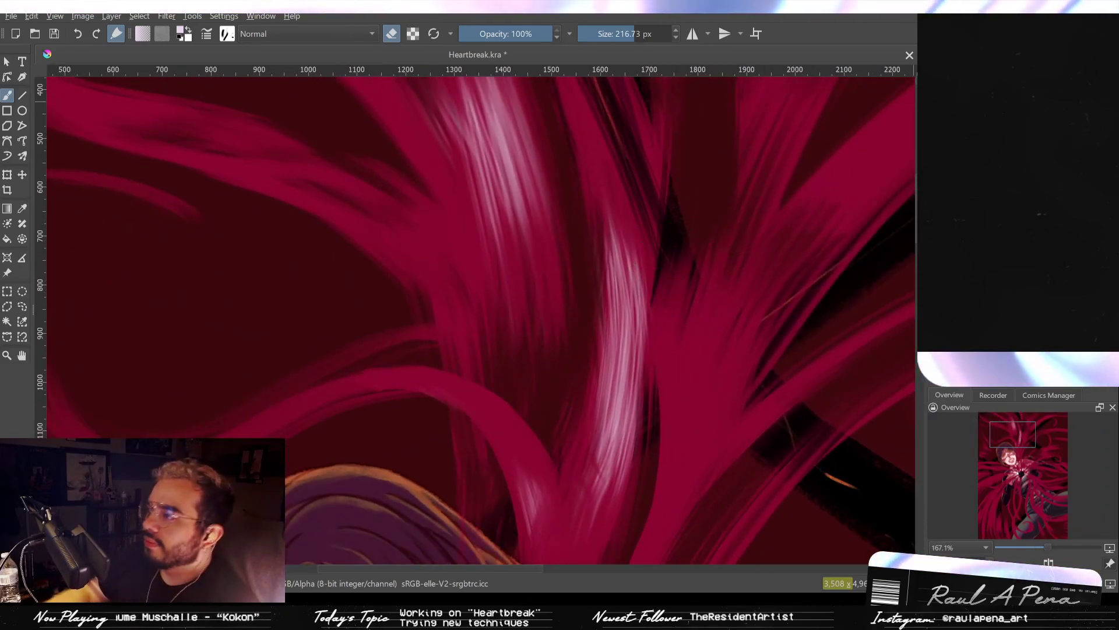
key(Delete)
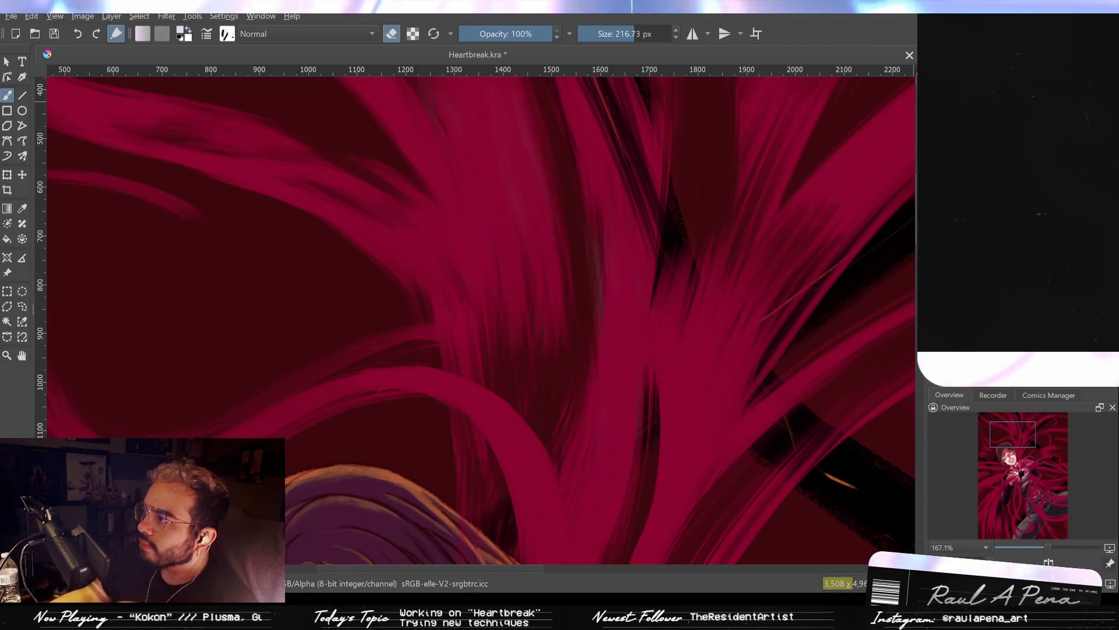
key(ctrl+z)
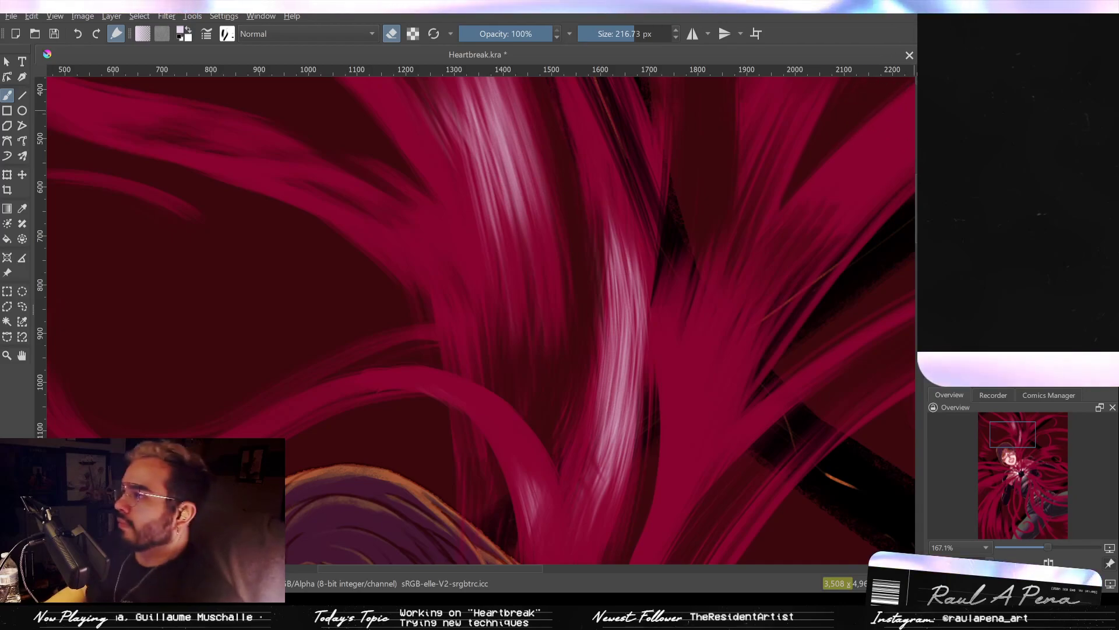
key(ctrl+z)
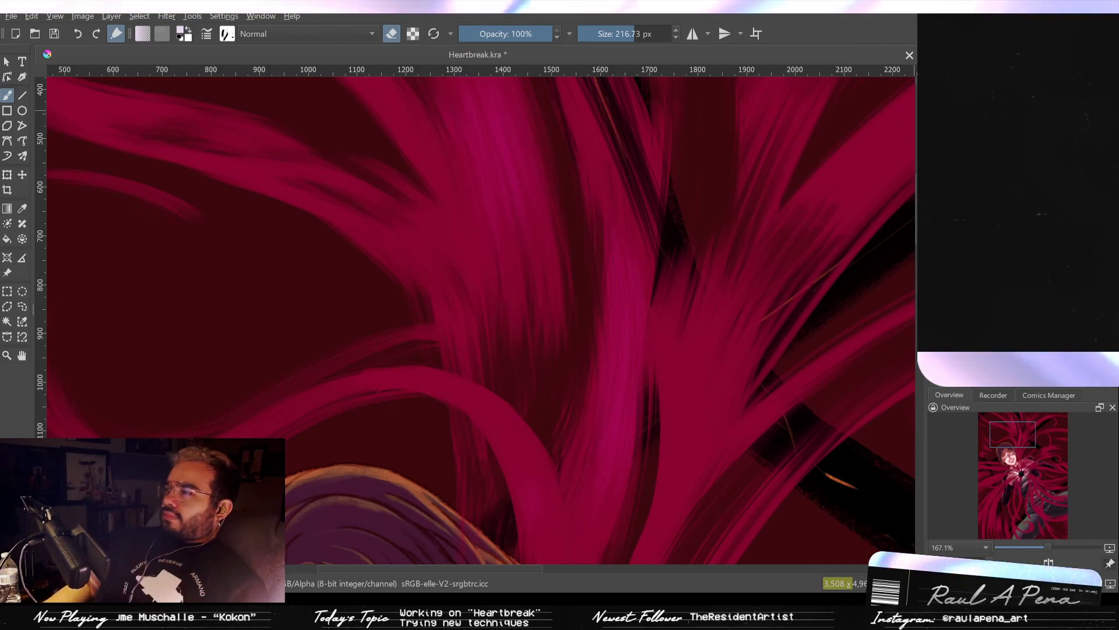
key(ctrl+shift+z)
scroll(792, 232, down, 5)
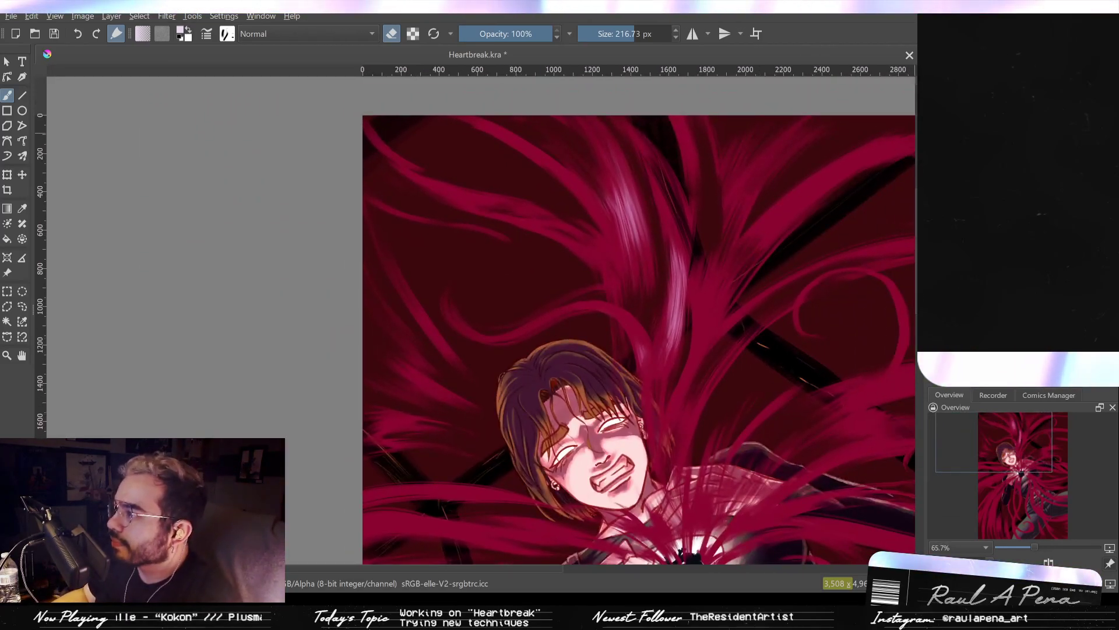
Paint a pale highlight across the broad strand beside the clutching hand with a 216.73 px brush, undoing unsatisfactory strokes.
drag(781, 251, 812, 200)
mouse_move(684, 310)
mouse_down()
mouse_move(659, 379)
mouse_move(670, 337)
mouse_move(662, 420)
mouse_move(666, 303)
mouse_up()
drag(609, 420, 696, 350)
drag(696, 350, 696, 269)
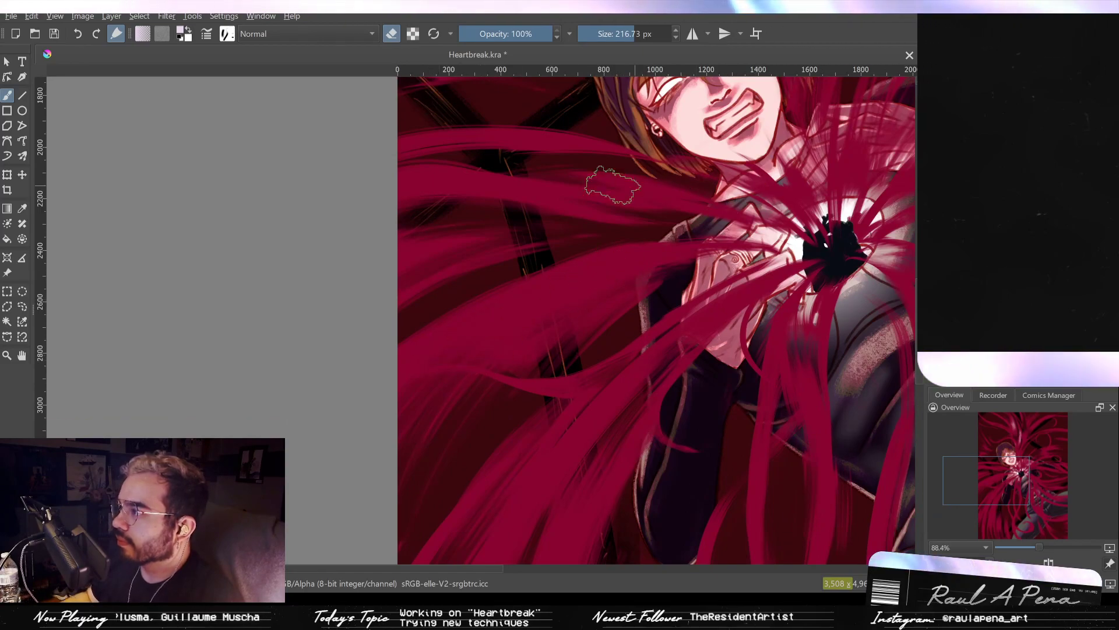
mouse_move(588, 270)
mouse_down()
mouse_move(682, 251)
mouse_move(582, 286)
mouse_up()
key(ctrl+z)
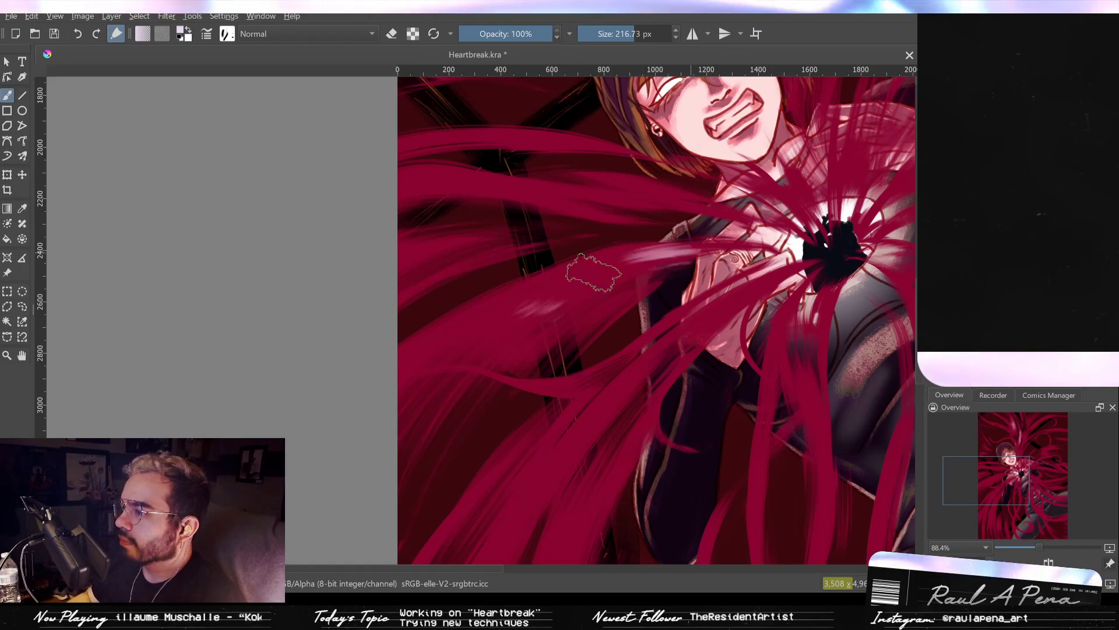
drag(670, 266, 455, 350)
mouse_move(507, 317)
mouse_down()
mouse_move(647, 263)
mouse_move(402, 408)
mouse_up()
key(ctrl+z)
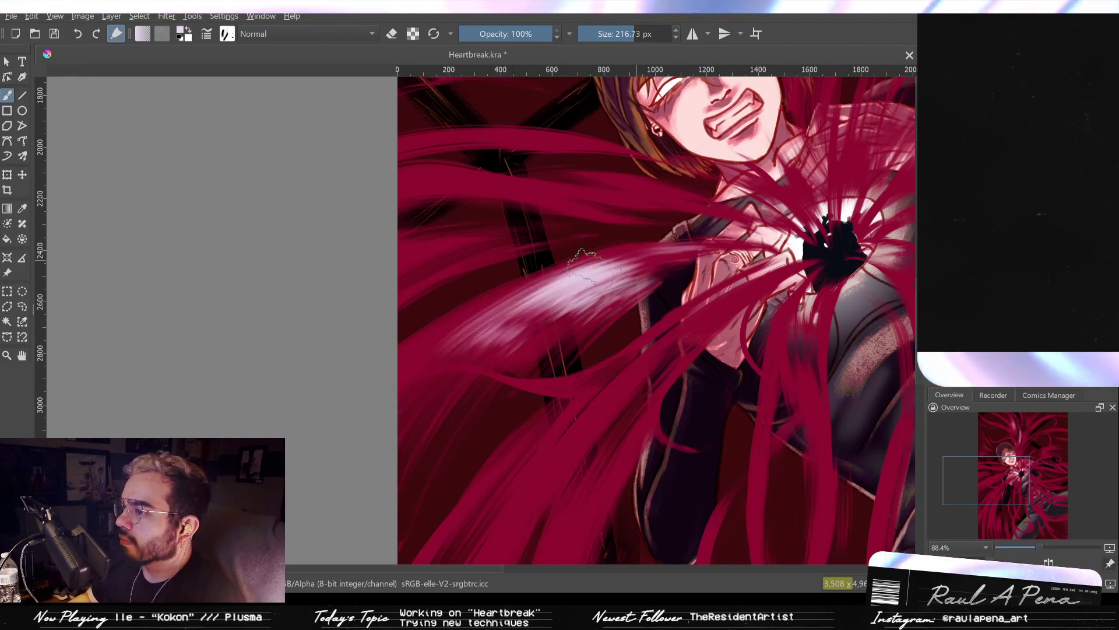
Fade the edges of the highlight on the broad strand beside the clutching hand with a 415.84 px eraser.
click(393, 36)
drag(443, 379, 577, 329)
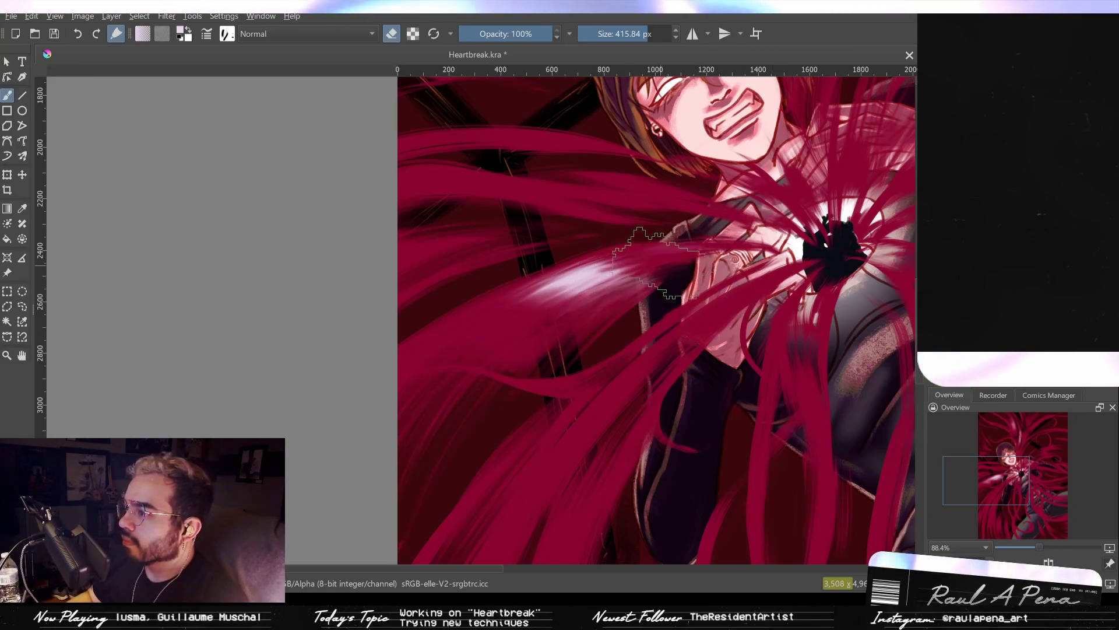
scroll(653, 262, down, 5)
scroll(653, 262, up, 4)
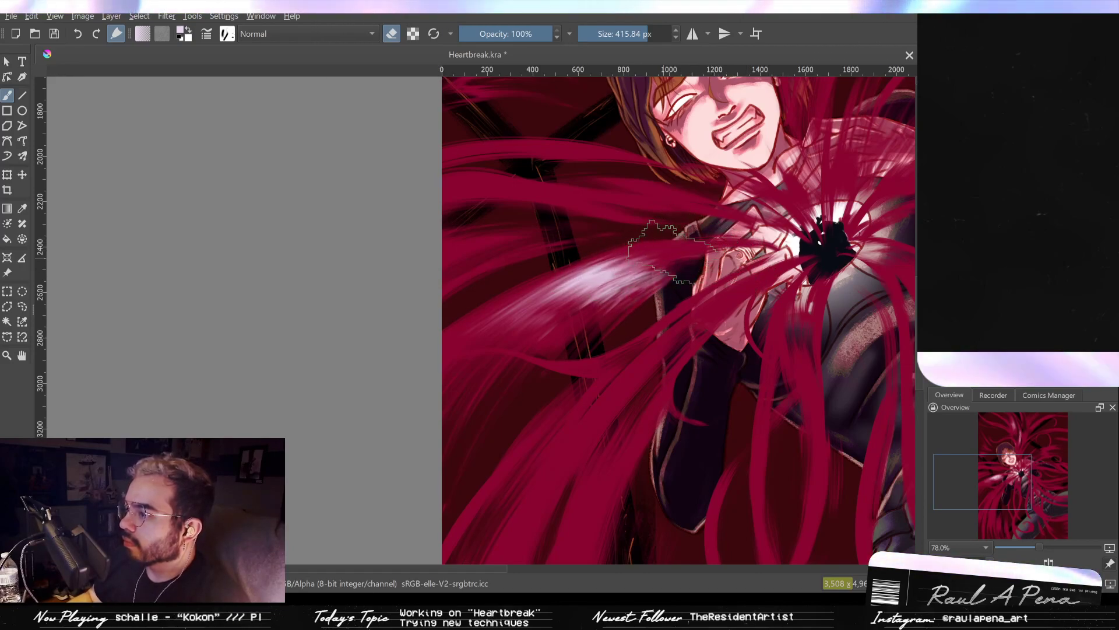
drag(616, 286, 600, 289)
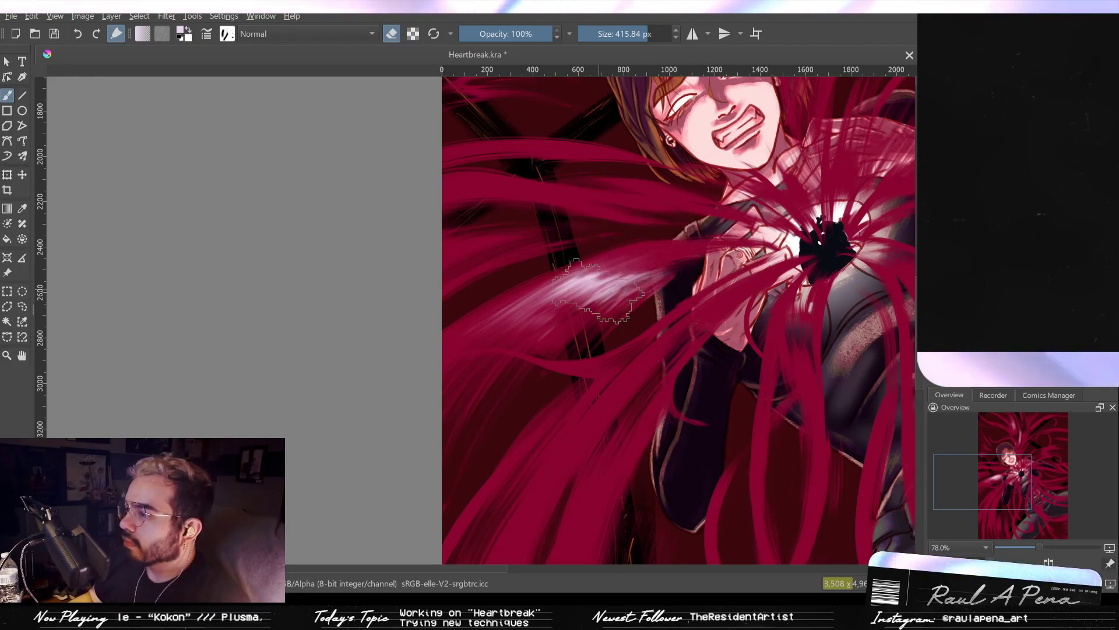
scroll(644, 265, down, 3)
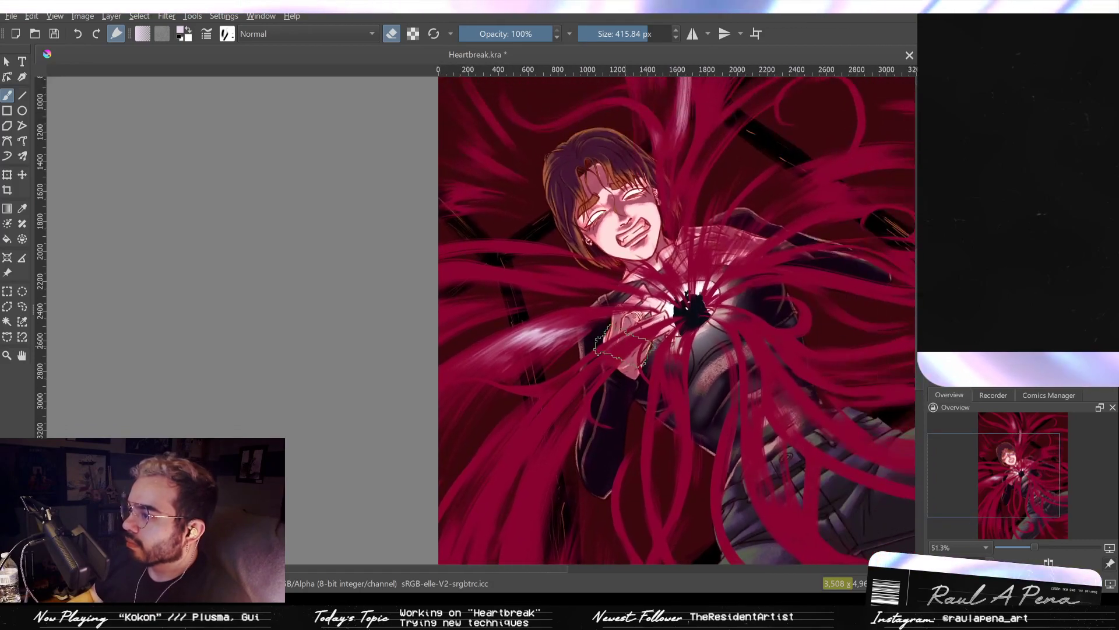
scroll(641, 337, down, 2)
scroll(617, 365, up, 4)
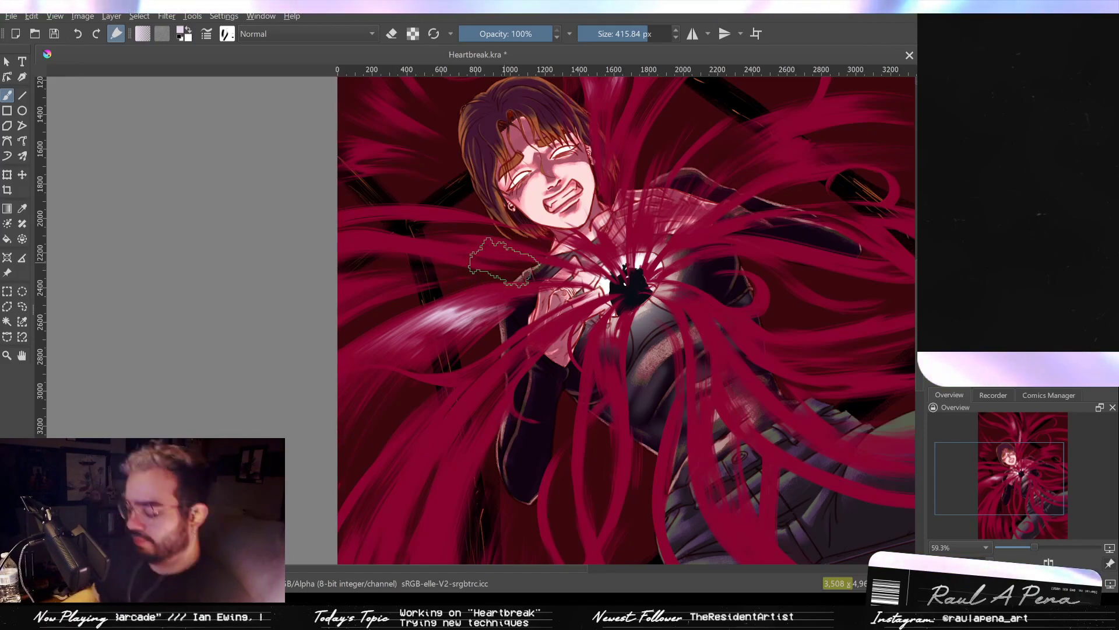
Paint pale highlights down the strand beside the dark forearm at 225.39 px, undoing and redrawing unsatisfactory strokes.
mouse_move(600, 422)
mouse_down()
mouse_move(629, 392)
mouse_move(538, 350)
mouse_move(476, 352)
mouse_up()
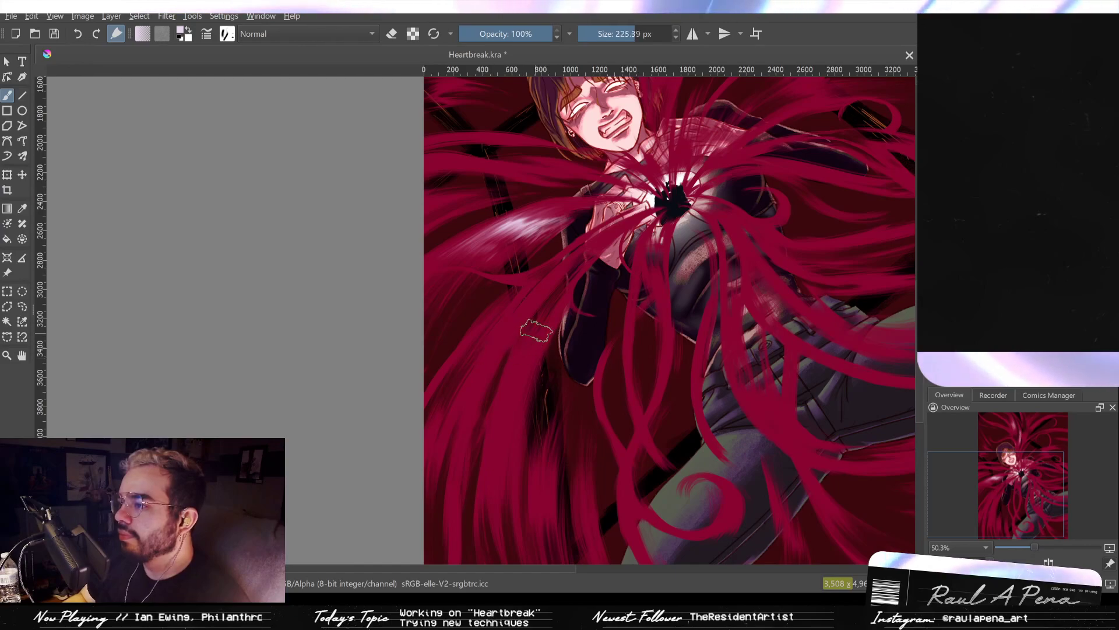
drag(537, 331, 502, 437)
mouse_move(513, 396)
mouse_down()
mouse_move(557, 304)
mouse_move(544, 336)
mouse_up()
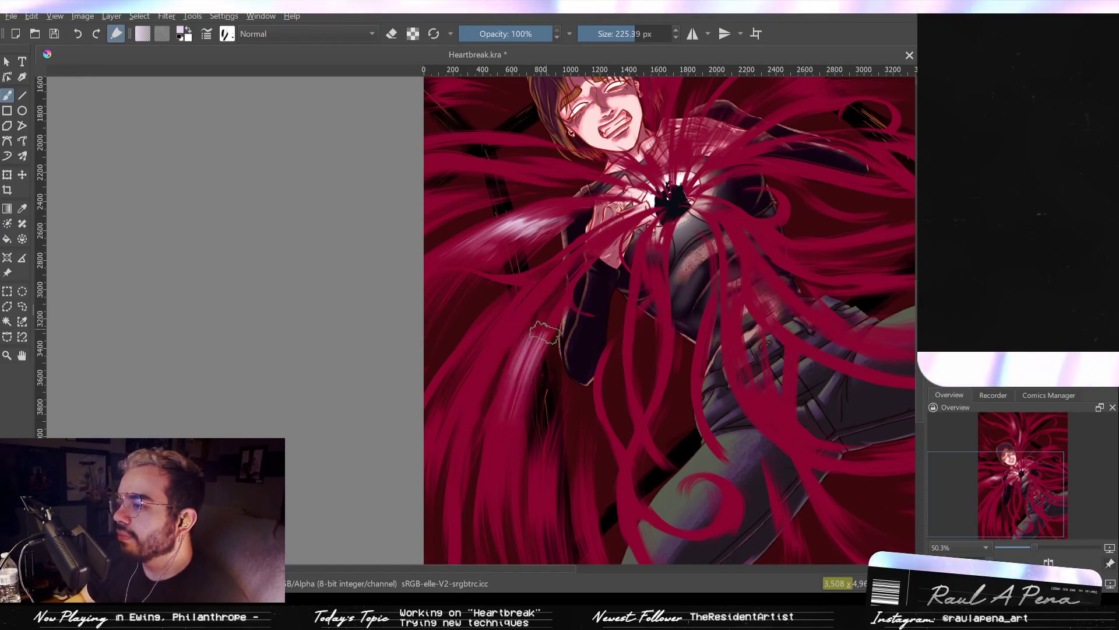
drag(508, 414, 548, 326)
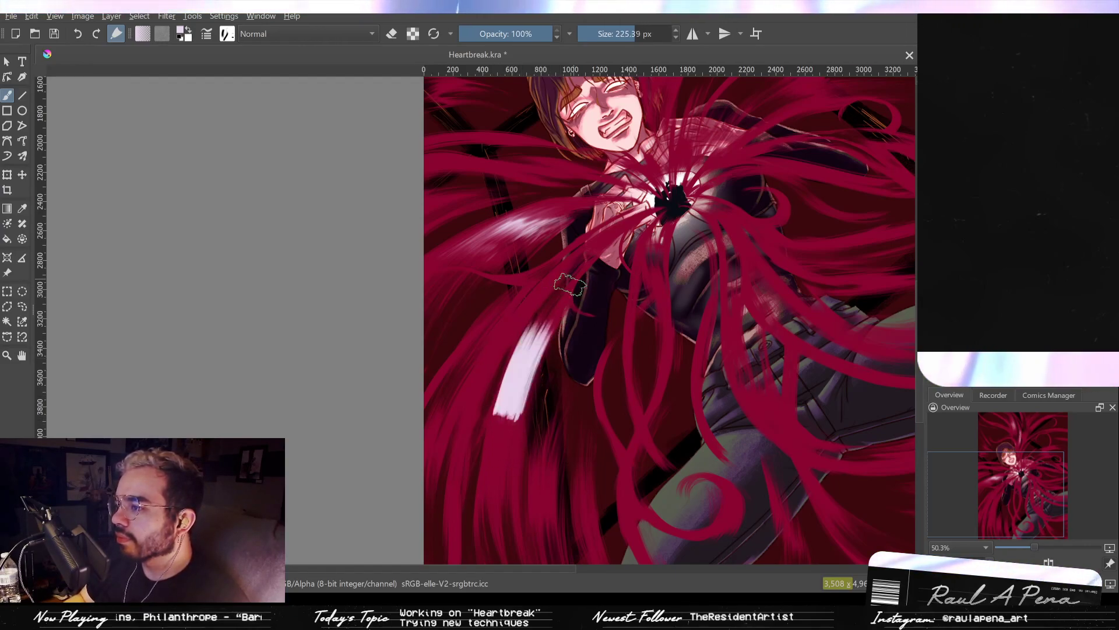
key(ctrl+z)
drag(513, 381, 557, 321)
drag(501, 459, 547, 321)
key(ctrl+z)
drag(502, 451, 553, 312)
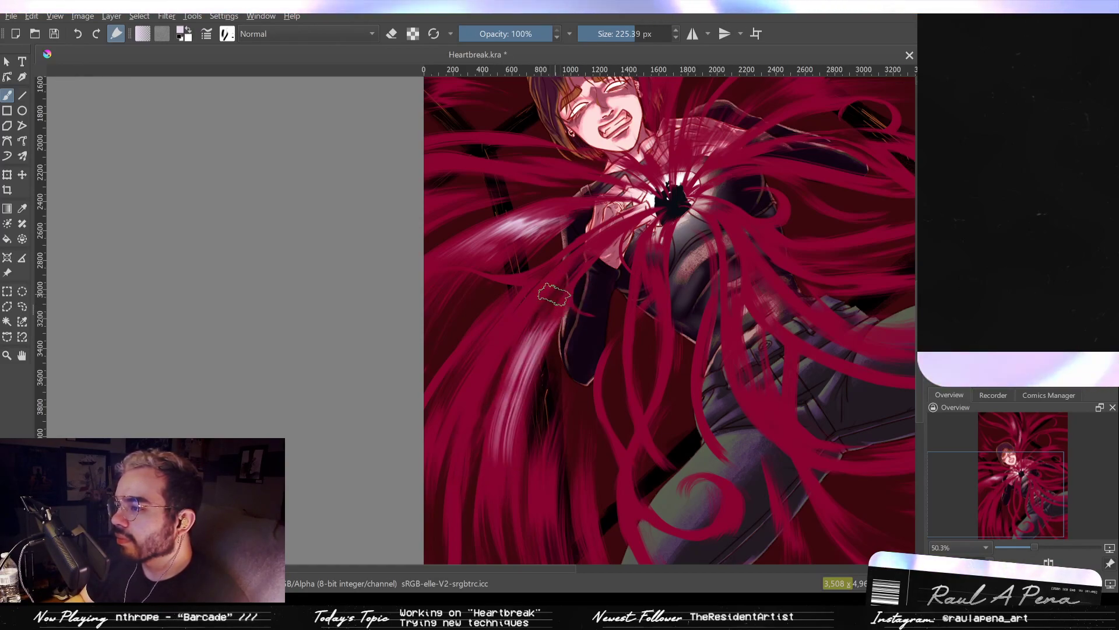
key(ctrl+z)
mouse_move(495, 442)
mouse_down()
mouse_move(543, 331)
mouse_move(498, 295)
mouse_up()
key(ctrl+z)
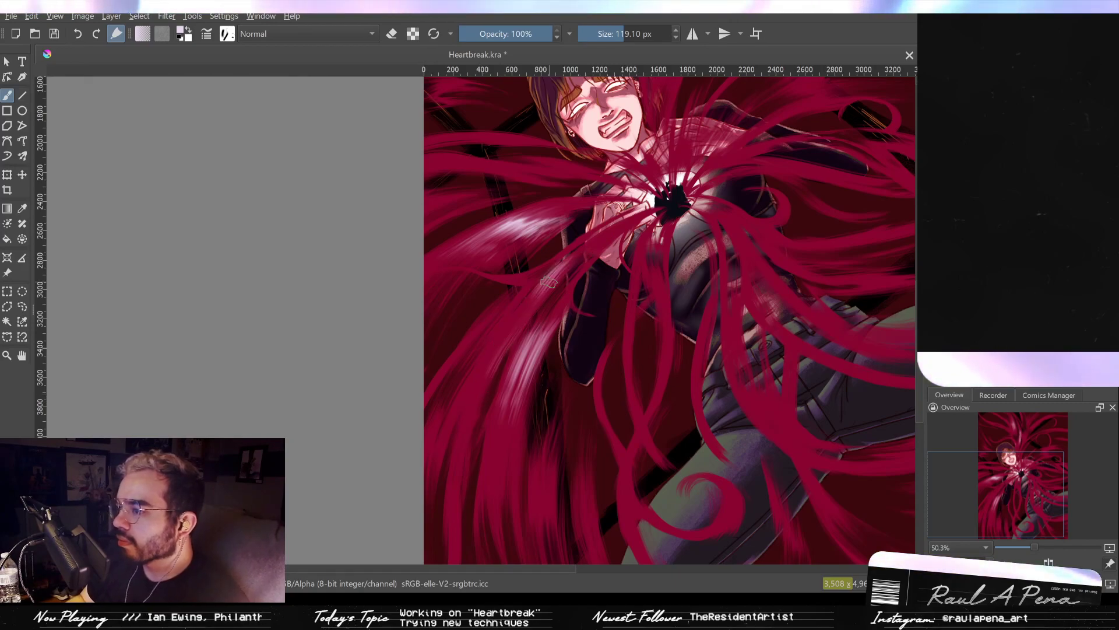
Paint a pale highlight along the strand beside the dark forearm with a 119.10 px brush, undoing and redrawing unsatisfactory strokes.
scroll(544, 301, up, 3)
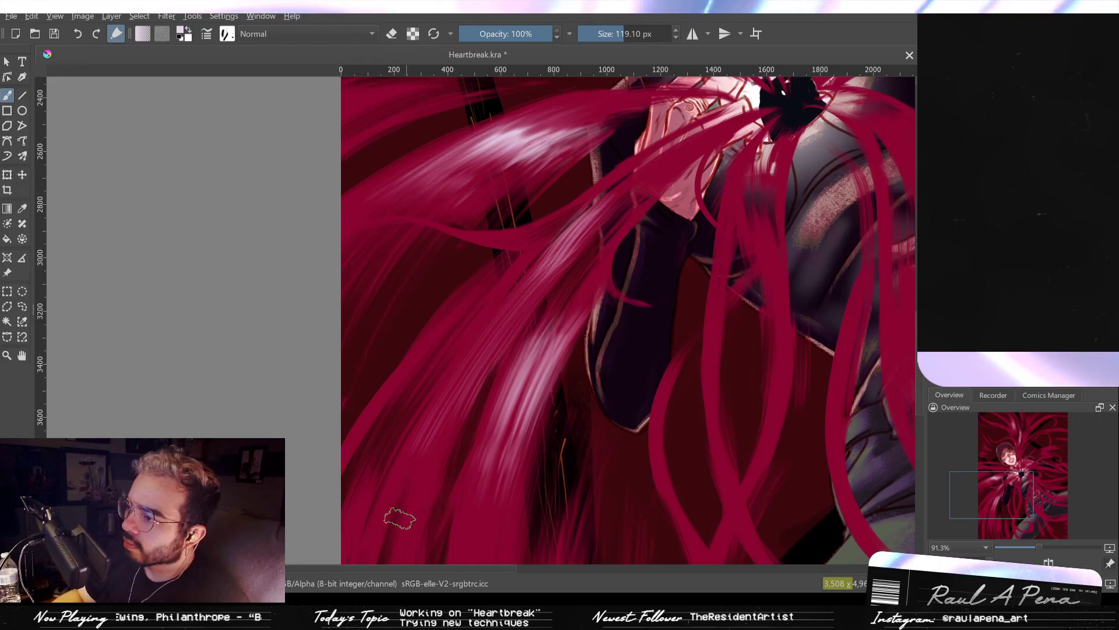
drag(567, 256, 496, 326)
key(ctrl+z)
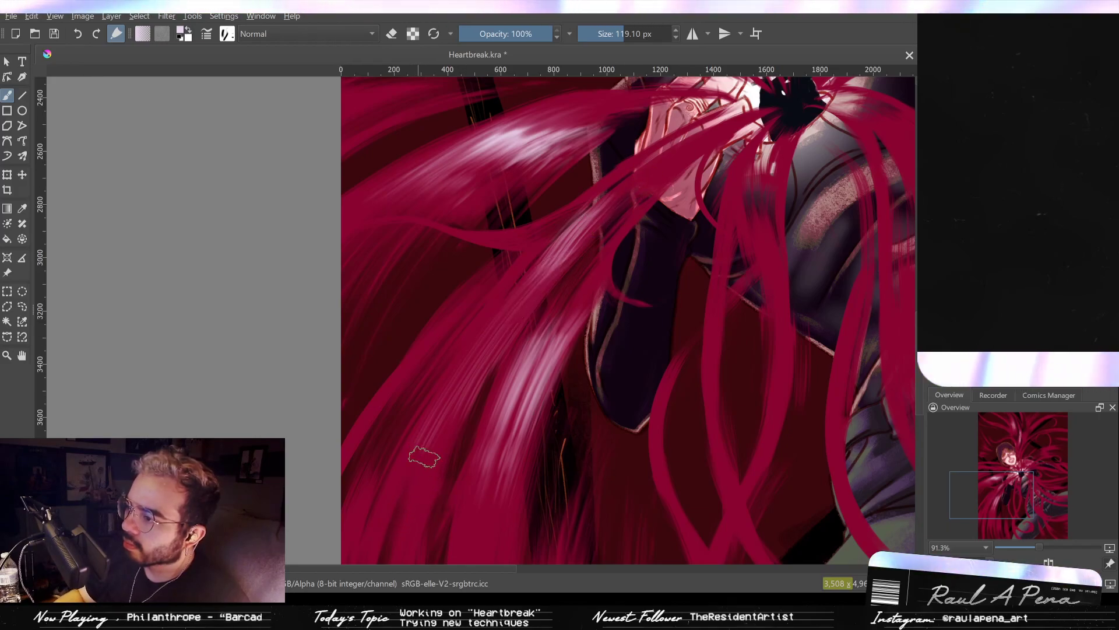
drag(451, 405, 597, 205)
key(ctrl+z)
drag(458, 393, 630, 180)
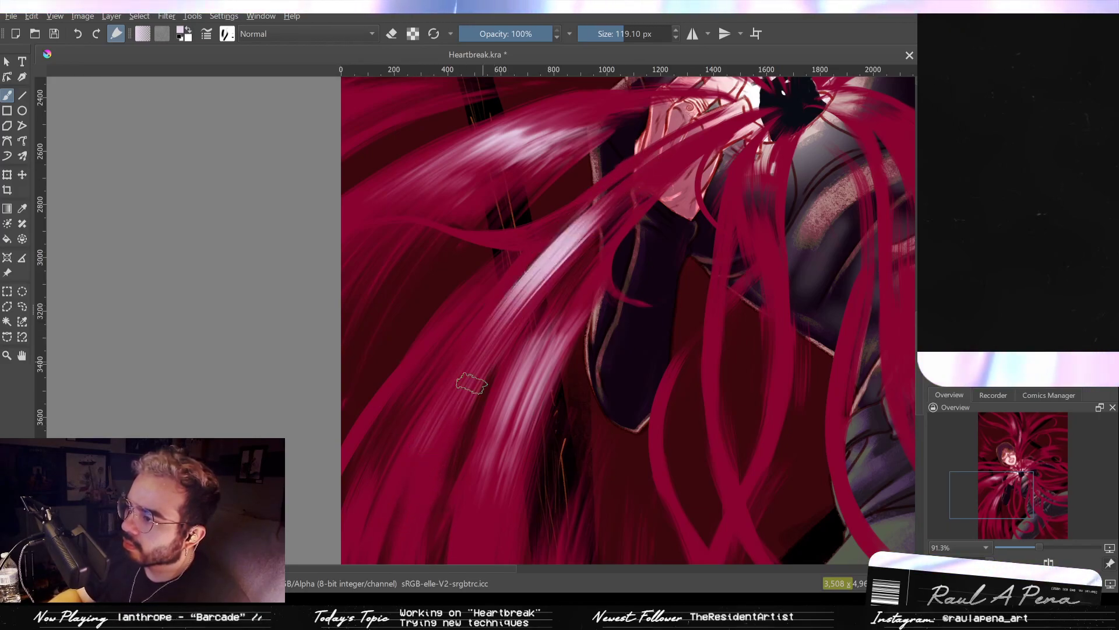
key(ctrl+z)
drag(438, 437, 632, 167)
key(ctrl+z)
drag(433, 433, 608, 197)
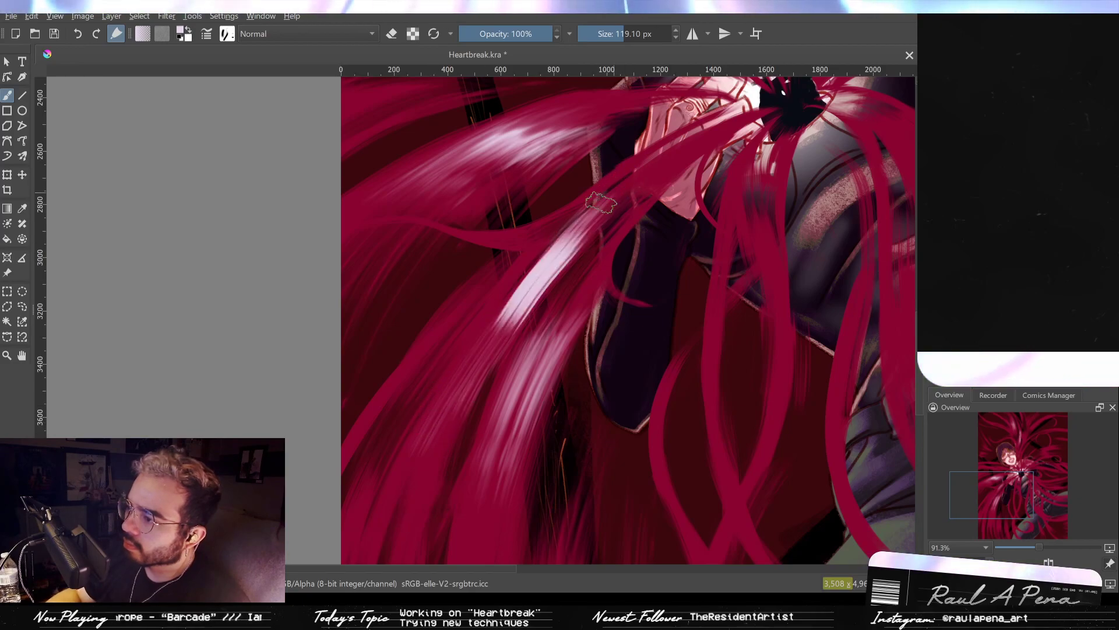
mouse_move(436, 422)
mouse_down()
mouse_move(512, 304)
mouse_move(615, 197)
mouse_up()
key(ctrl+z)
key(ctrl+z)
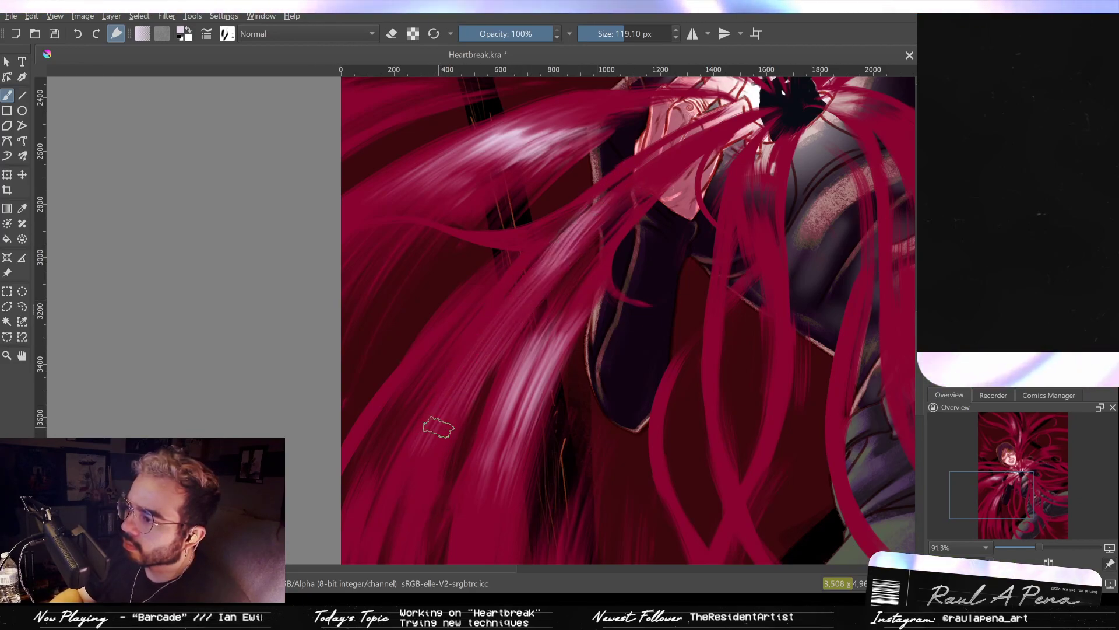
drag(437, 428, 609, 210)
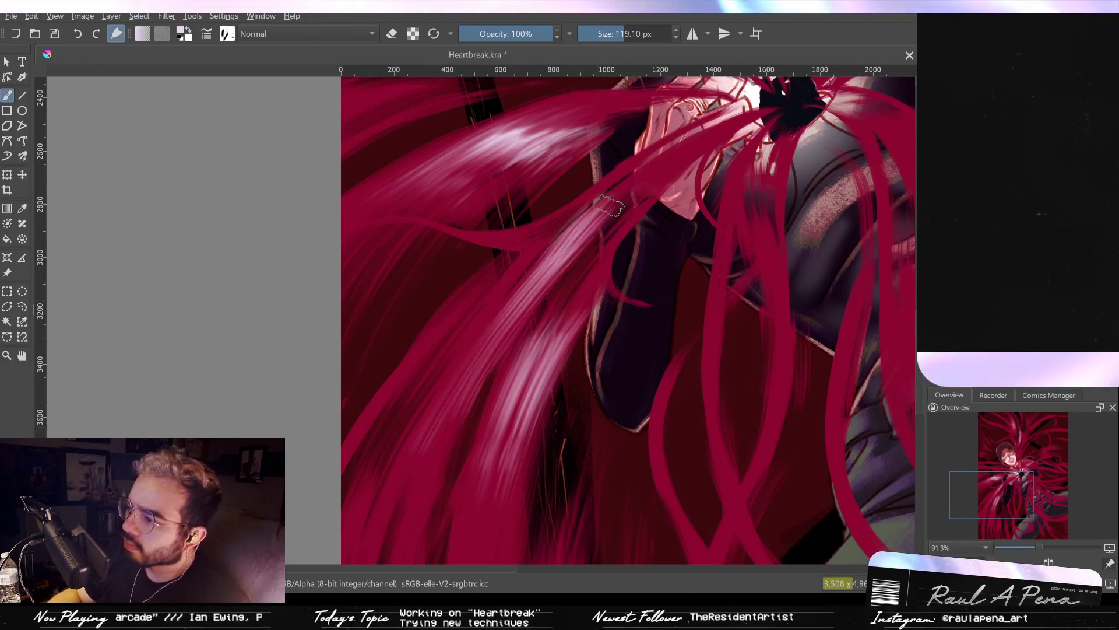
Extend the pale highlight down the lower half of the strand beside the dark forearm, redrawing the stroke until it fits.
drag(434, 423, 495, 320)
key(ctrl+z)
drag(467, 355, 552, 242)
key(ctrl+z)
drag(437, 412, 556, 248)
key(ctrl+z)
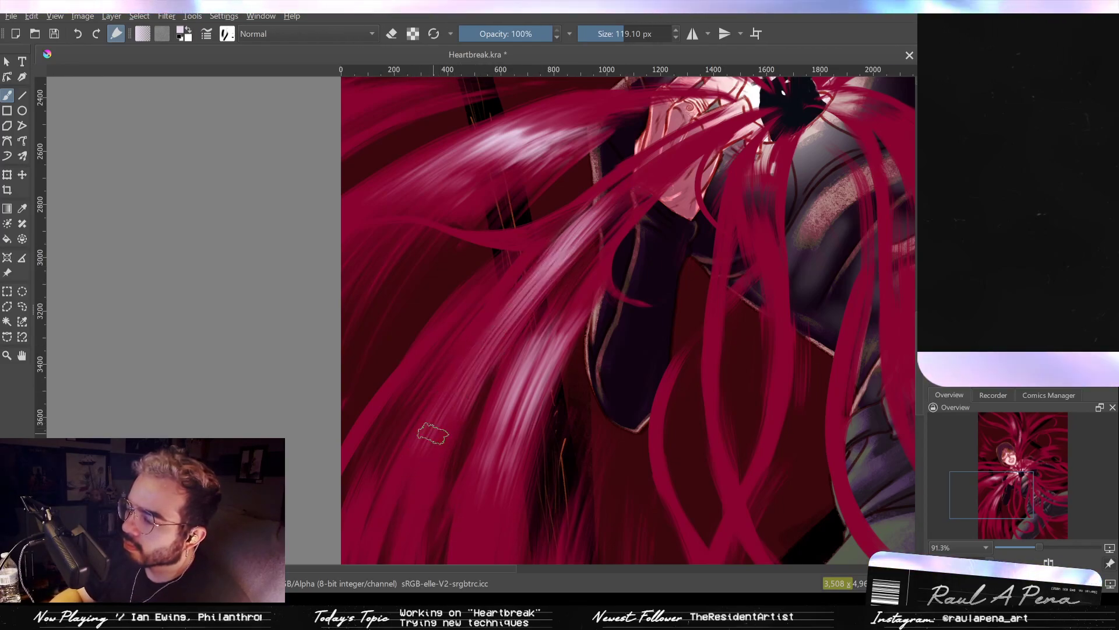
drag(445, 392, 560, 253)
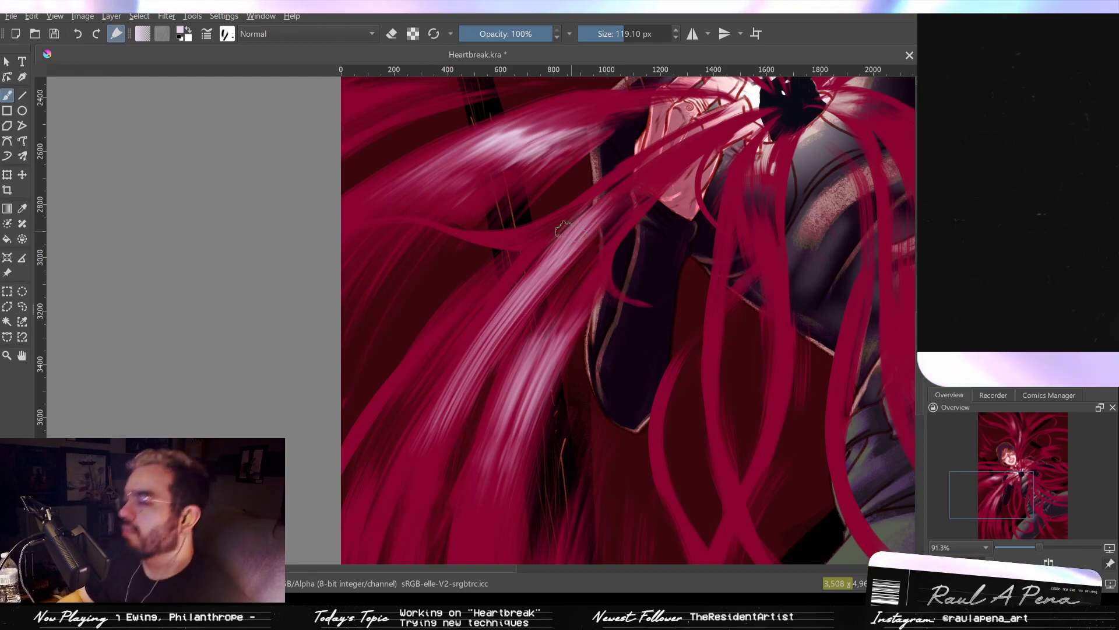
Fade the highlights on the strands beside and below the dark forearm with a 612.48 px eraser.
scroll(525, 349, down, 4)
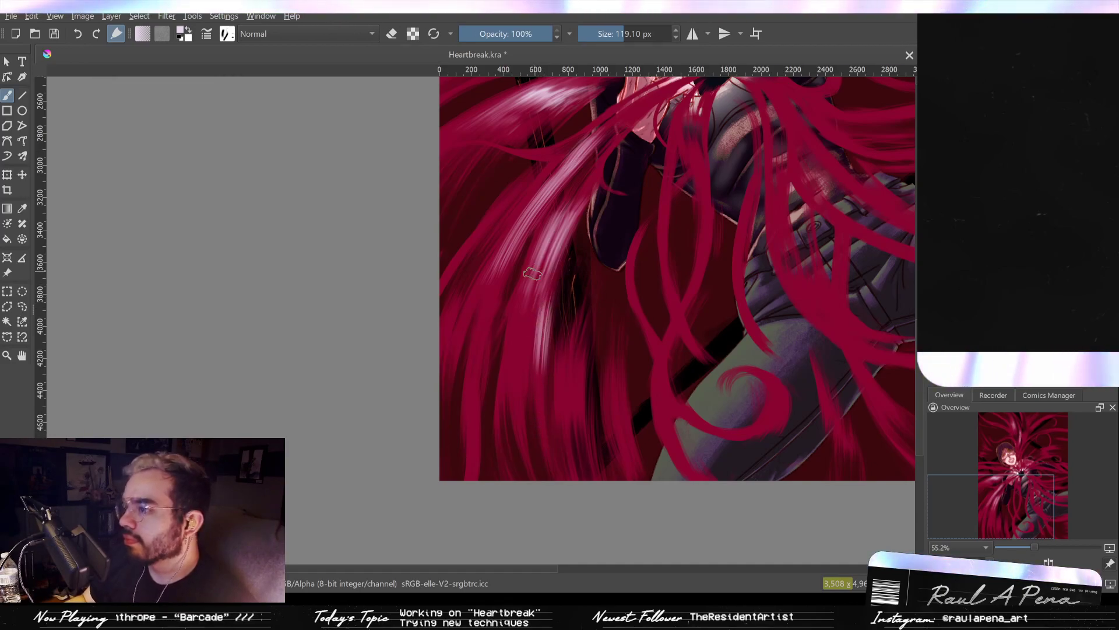
key(e)
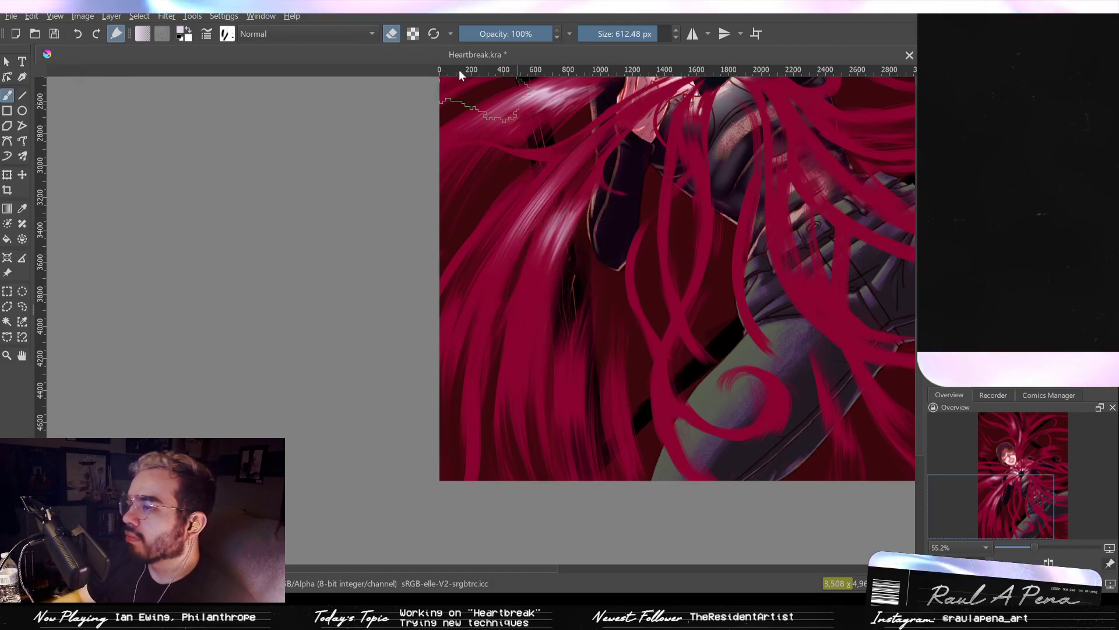
key(e)
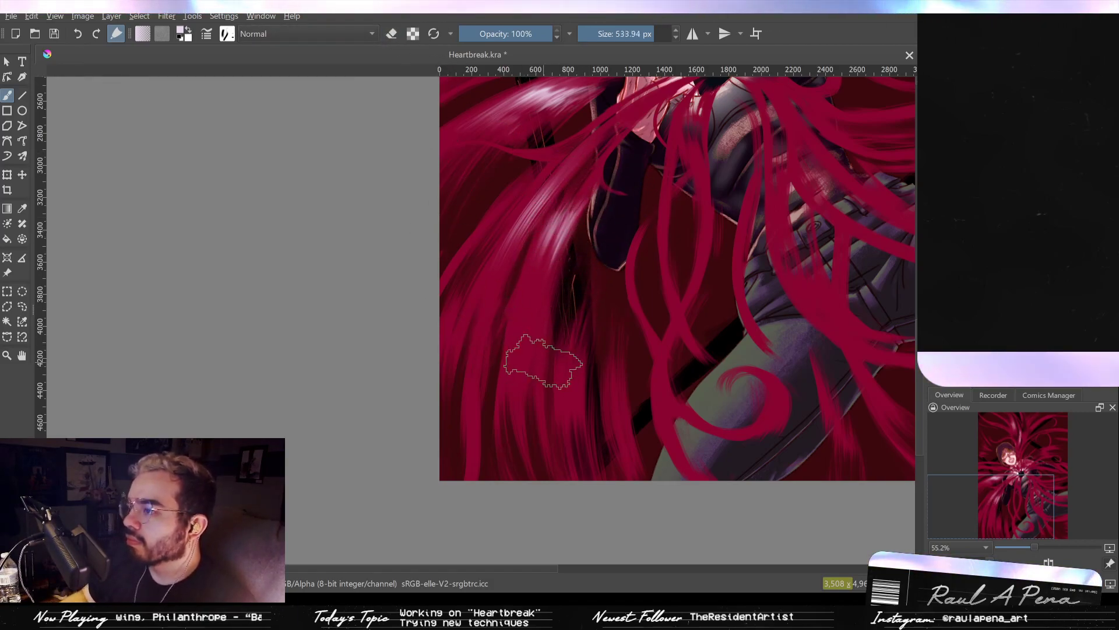
Paint wide pale highlights across the lower strands below the forearm and near the canvas edge, reducing the brush to 290.15 px.
drag(537, 293, 446, 293)
mouse_move(542, 286)
mouse_down()
mouse_move(528, 444)
mouse_move(533, 289)
mouse_move(543, 333)
mouse_move(513, 411)
mouse_move(528, 356)
mouse_move(521, 449)
mouse_move(529, 318)
mouse_move(524, 406)
mouse_up()
key(ctrl+z)
mouse_move(578, 326)
mouse_down()
mouse_move(577, 447)
mouse_move(569, 375)
mouse_move(571, 443)
mouse_move(562, 401)
mouse_up()
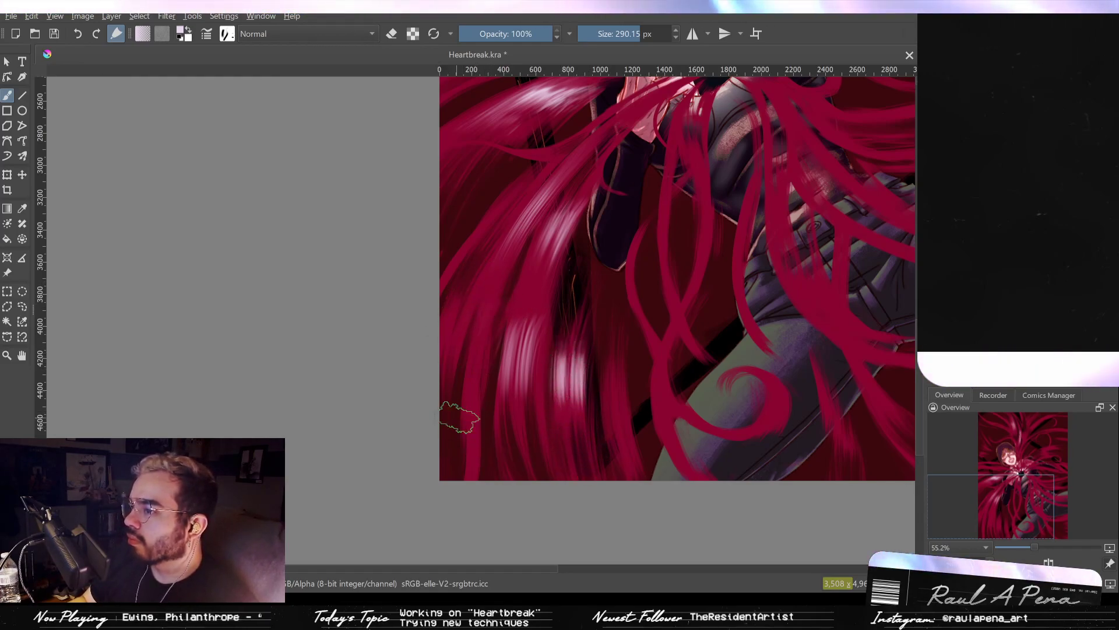
drag(460, 417, 462, 417)
mouse_move(479, 328)
mouse_down()
mouse_move(460, 430)
mouse_move(456, 362)
mouse_move(486, 224)
mouse_move(448, 308)
mouse_up()
Fill the layer over the fiery background with black and lower the fill's strength to darken the background.
scroll(460, 326, down, 4)
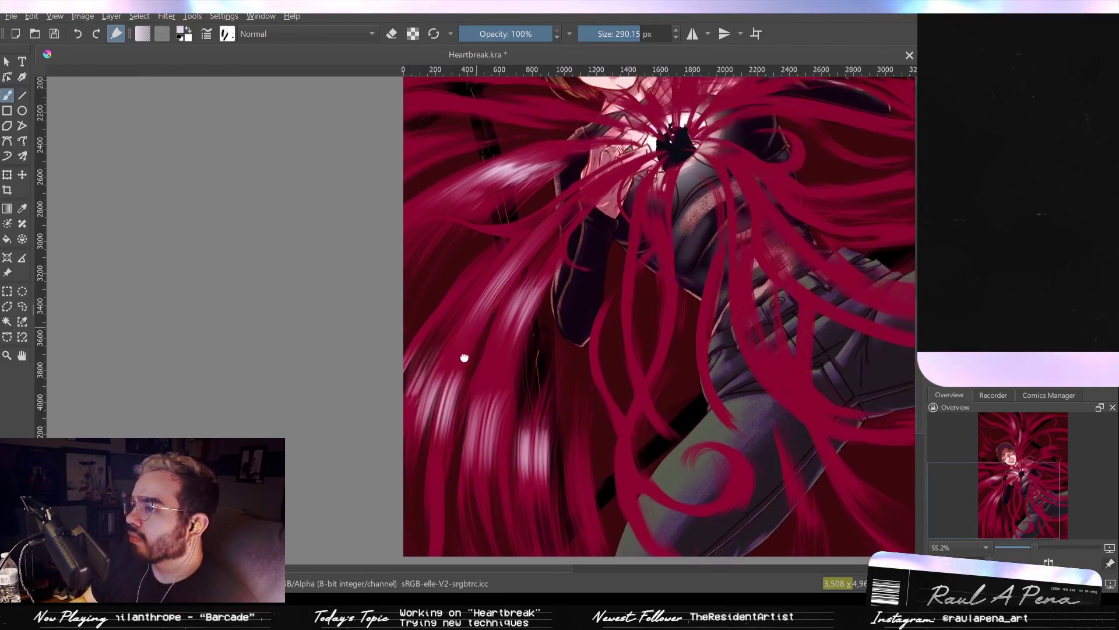
scroll(478, 324, up, 4)
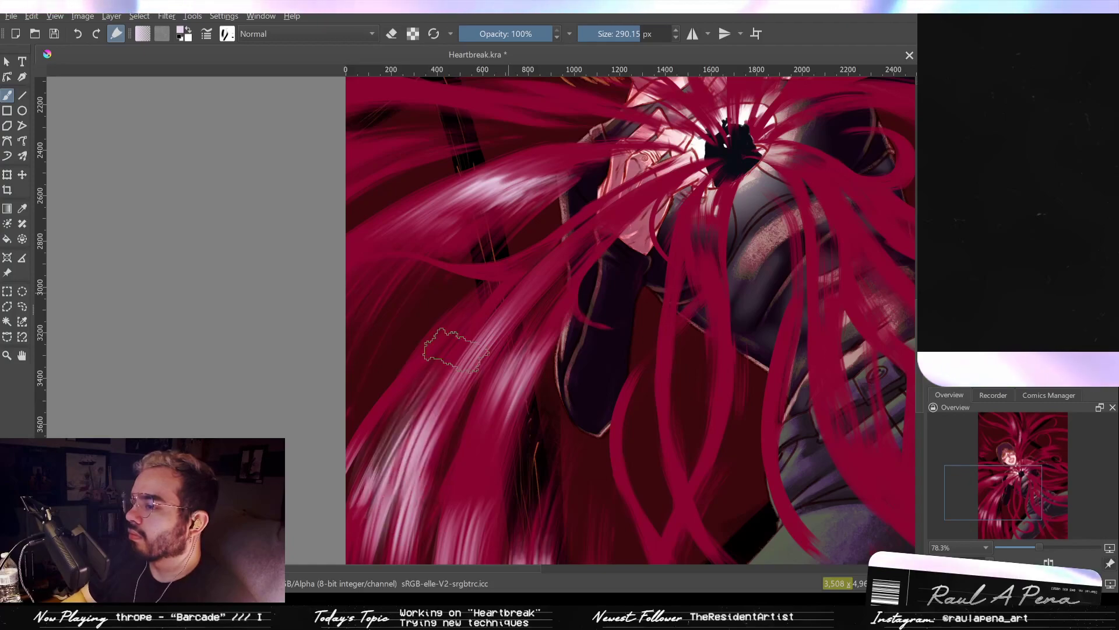
scroll(403, 430, down, 4)
scroll(495, 375, up, 3)
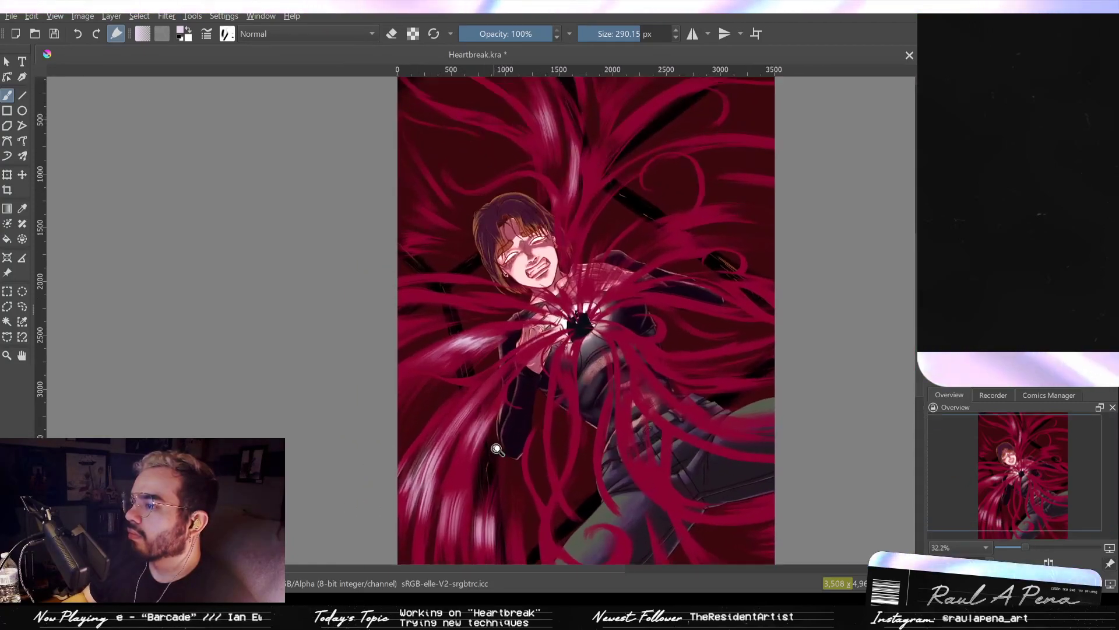
scroll(495, 375, down, 2)
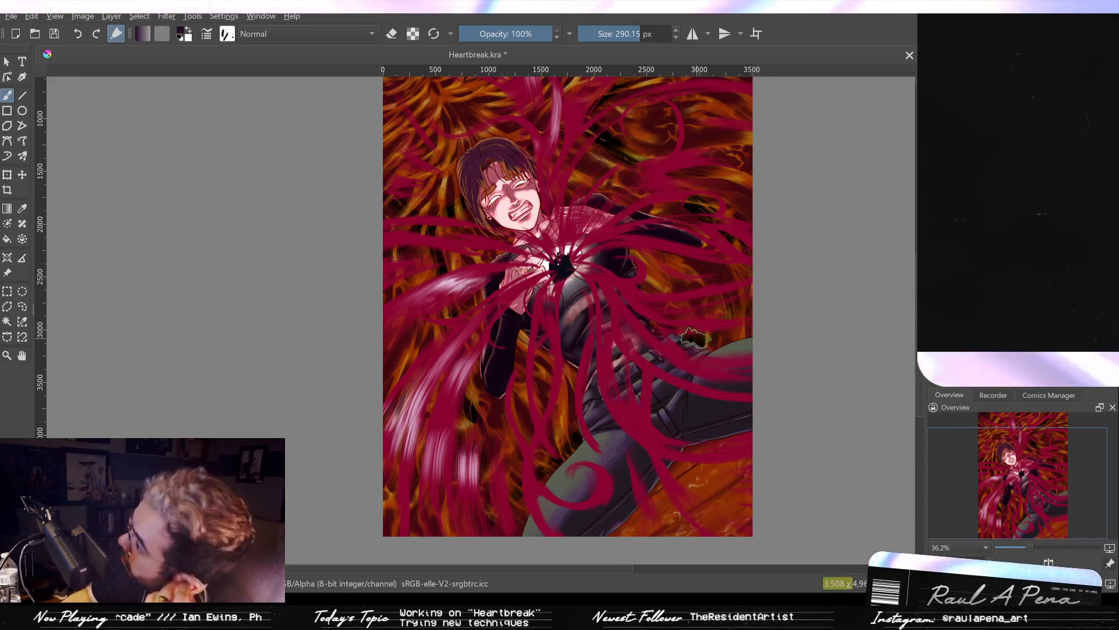
key(shift+BackSpace)
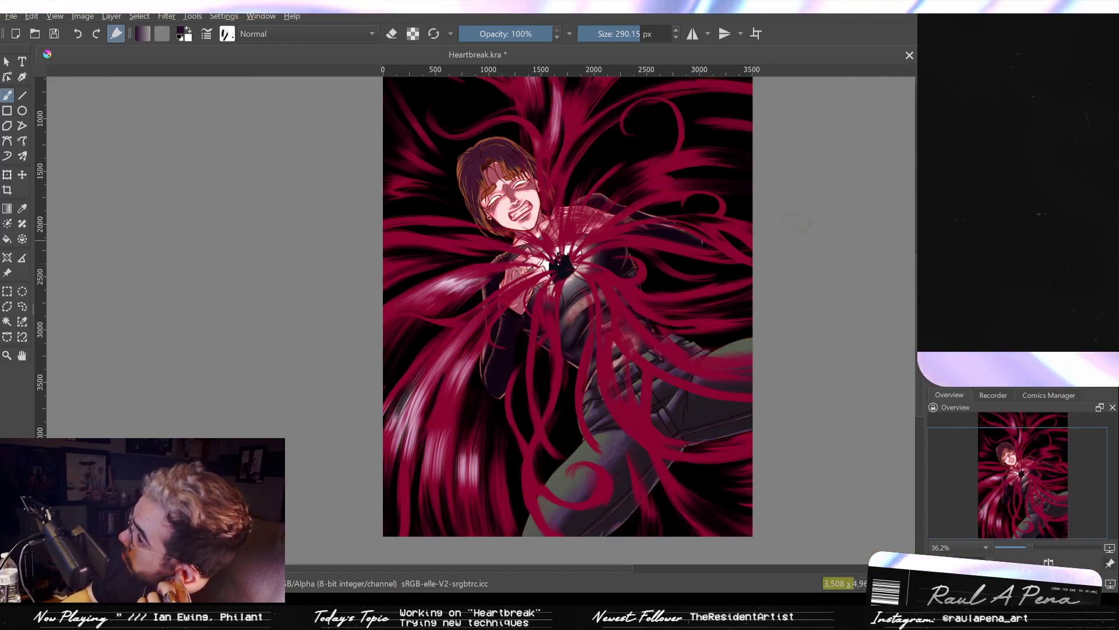
key(ctrl+z)
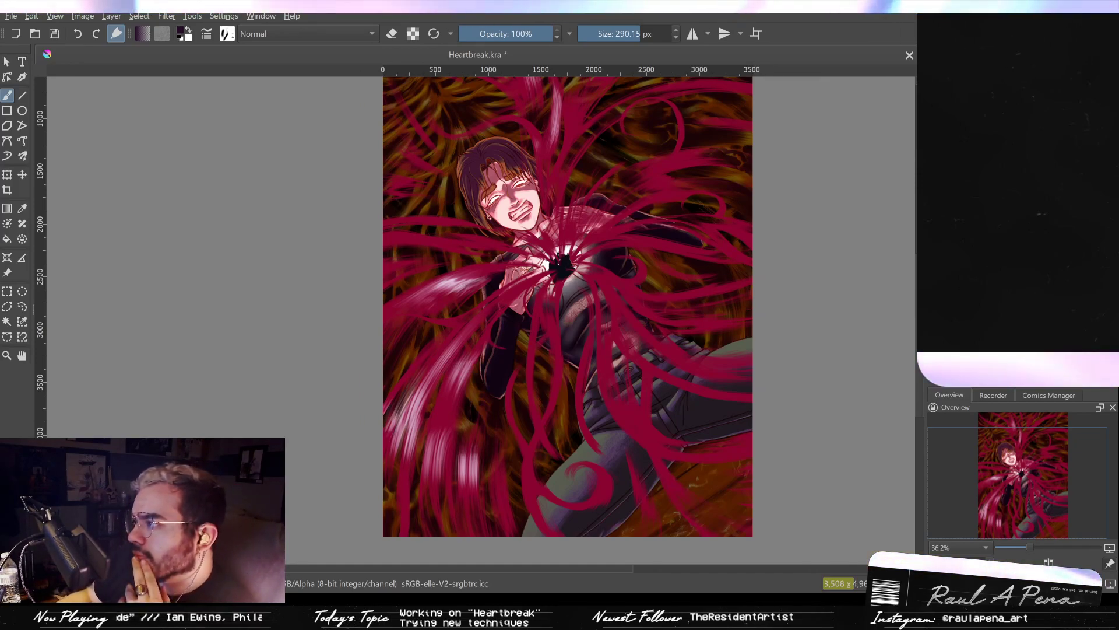
Erase the dark fill around the figure with a 1000 px eraser, undoing and redoing strokes to compare the fiery glow.
key(slash)
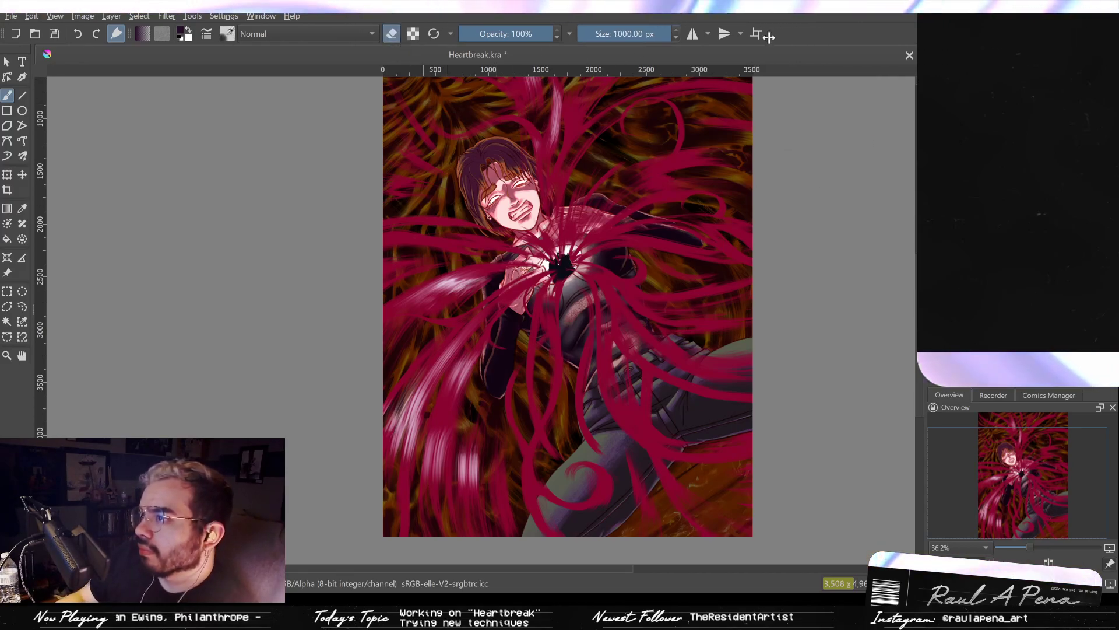
mouse_move(516, 199)
mouse_down()
mouse_move(527, 252)
mouse_move(508, 158)
mouse_move(592, 170)
mouse_move(487, 213)
mouse_move(487, 173)
mouse_move(625, 263)
mouse_move(513, 388)
mouse_move(642, 196)
mouse_move(637, 318)
mouse_move(462, 325)
mouse_move(650, 236)
mouse_move(448, 247)
mouse_move(575, 252)
mouse_move(666, 345)
mouse_up()
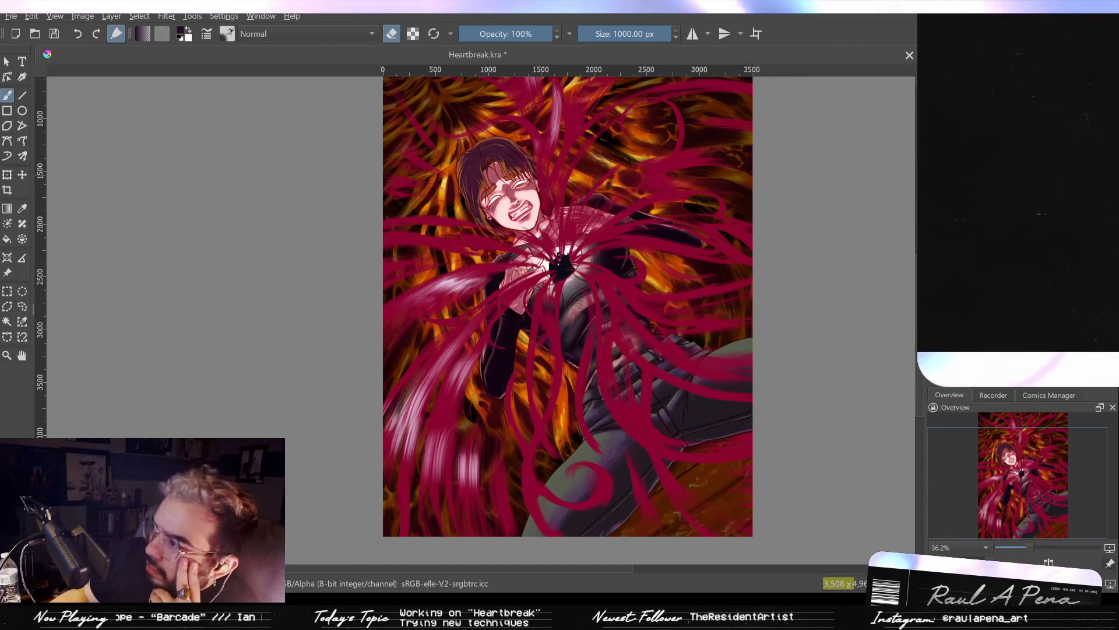
key(ctrl+z)
key(ctrl+shift+z)
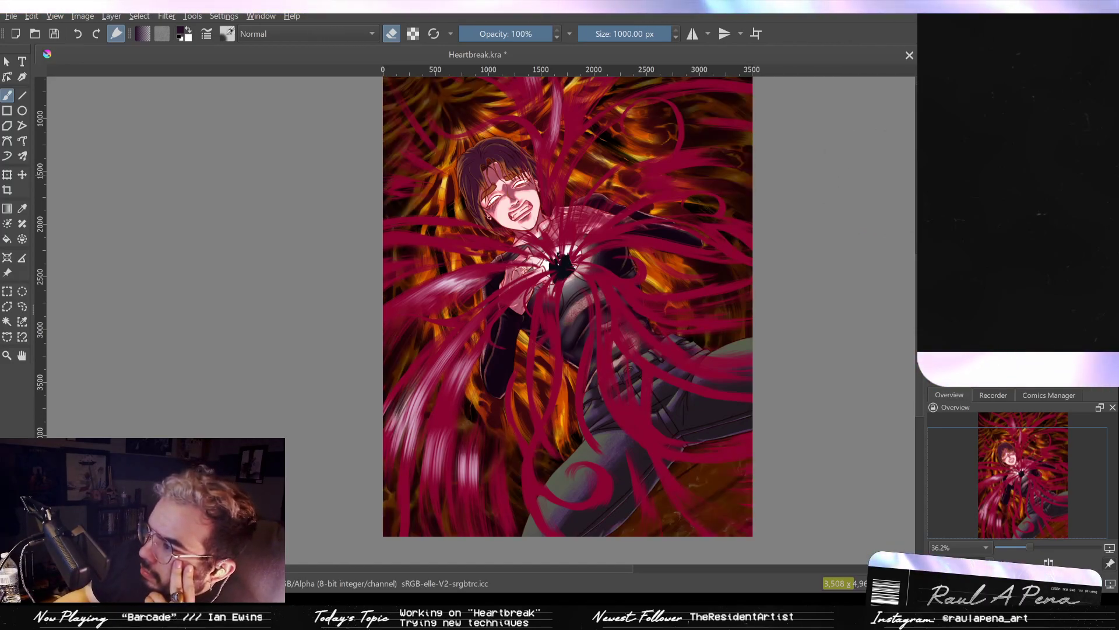
key(ctrl+z)
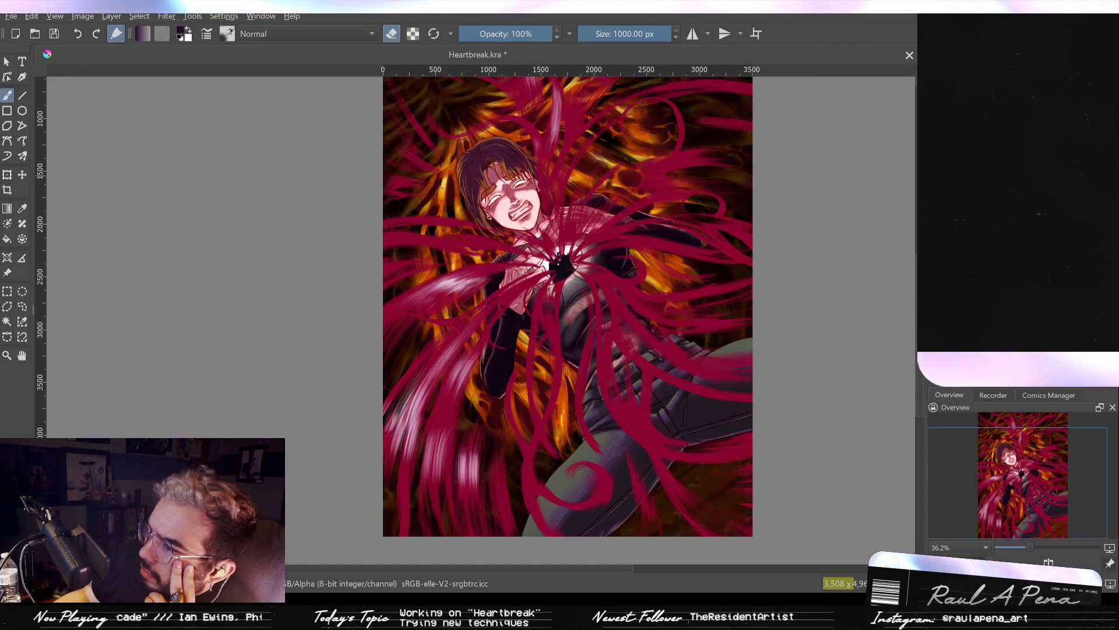
key(ctrl+shift+z)
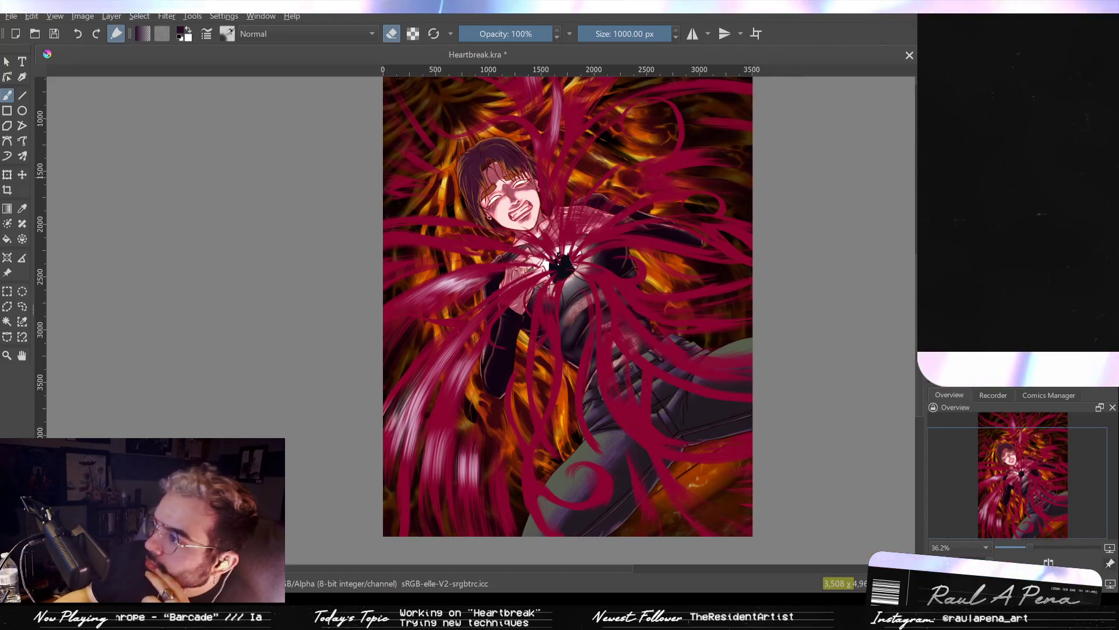
drag(531, 194, 619, 249)
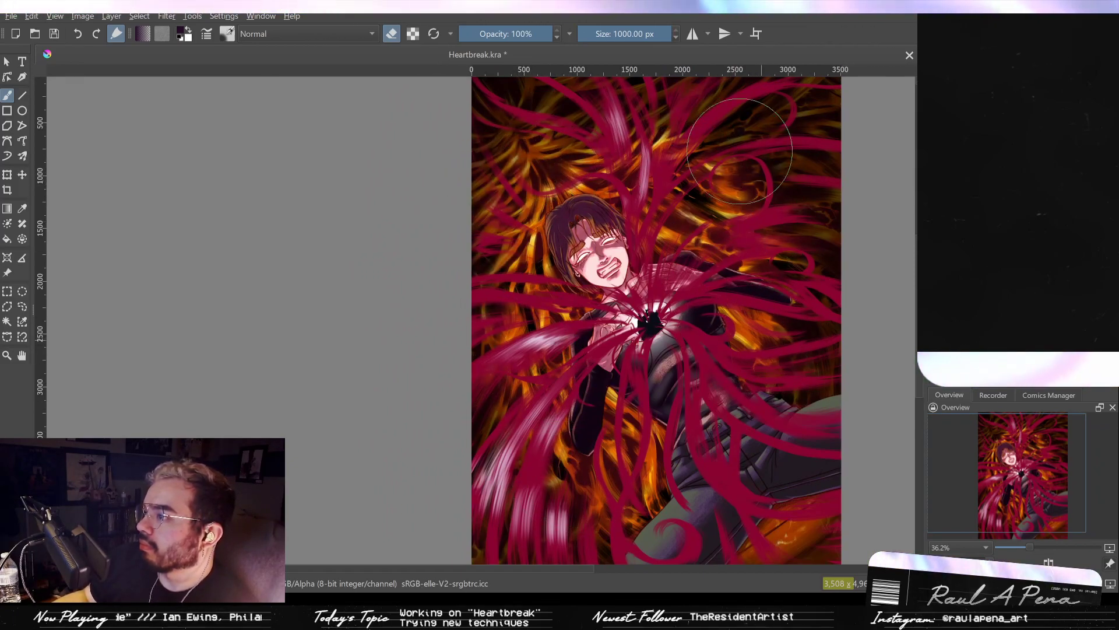
Apply an HSV adjustment to the red strands, trying different hue and saturation settings.
scroll(584, 157, down, 2)
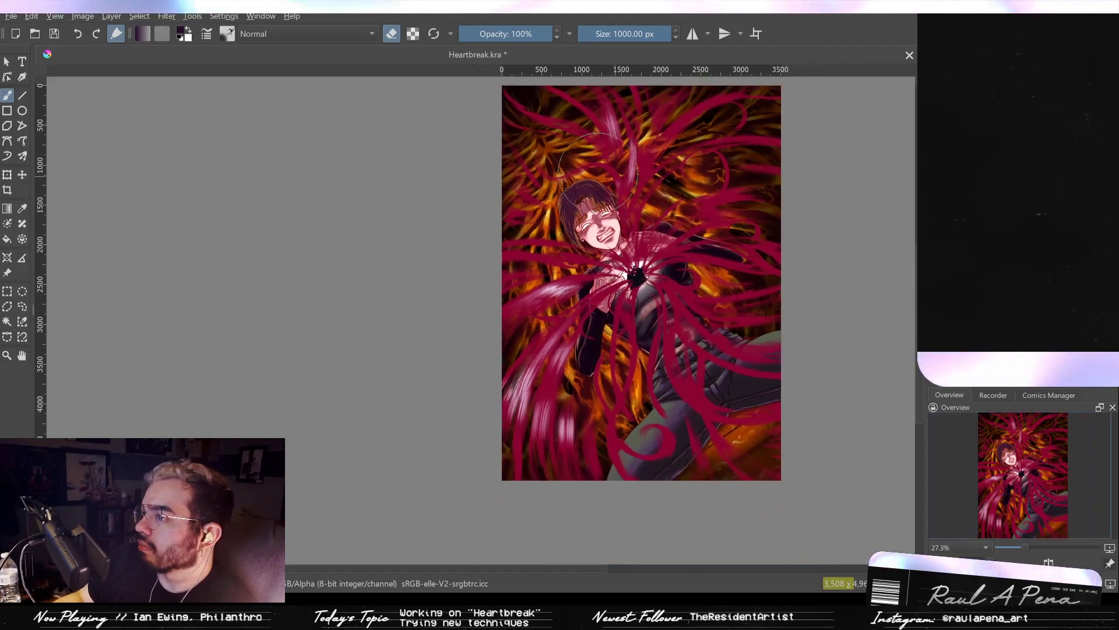
scroll(585, 156, up, 1)
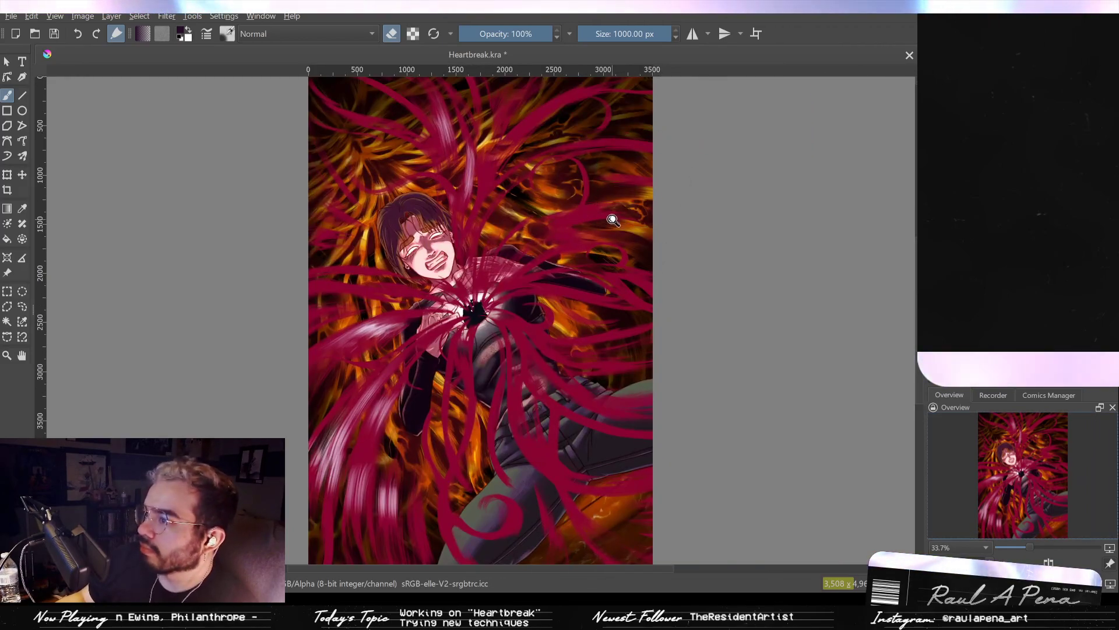
scroll(612, 220, up, 1)
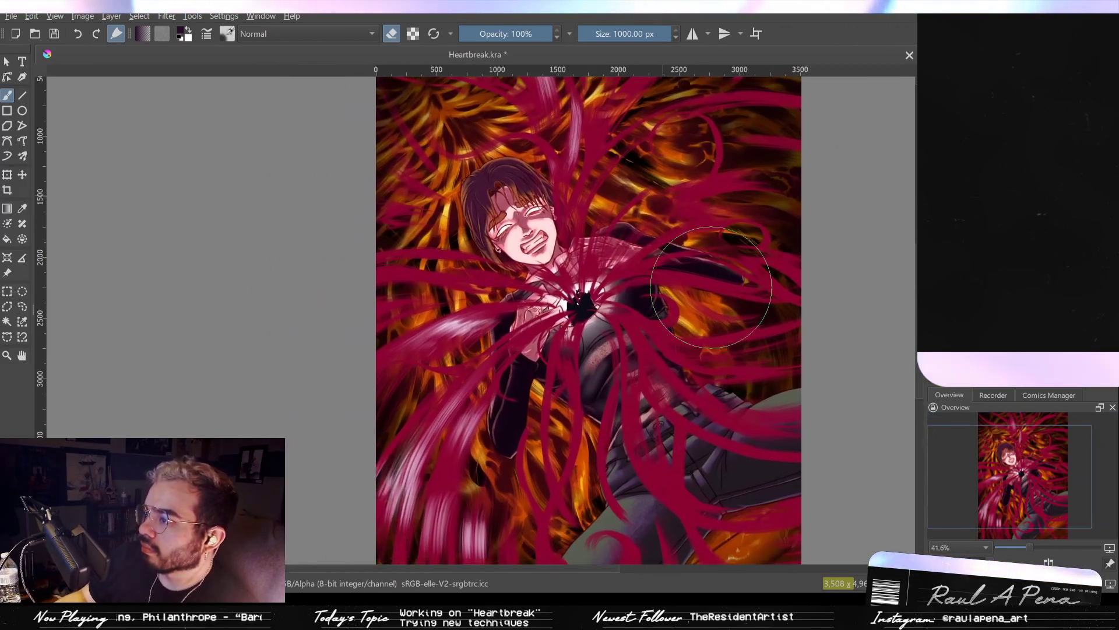
scroll(711, 287, down, 3)
scroll(693, 443, up, 1)
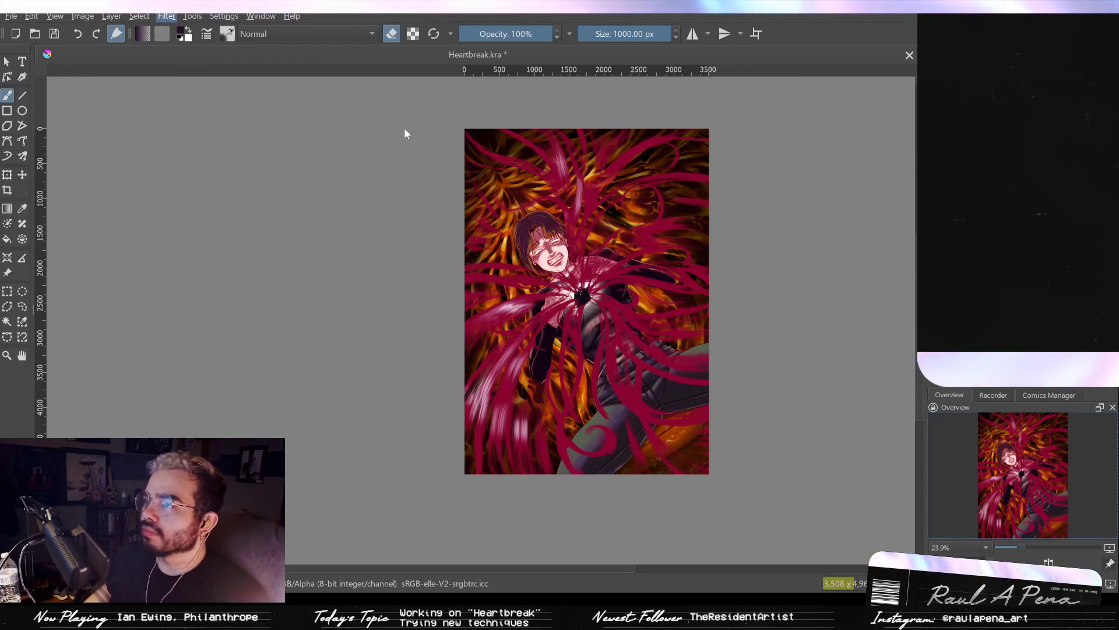
key(ctrl+u)
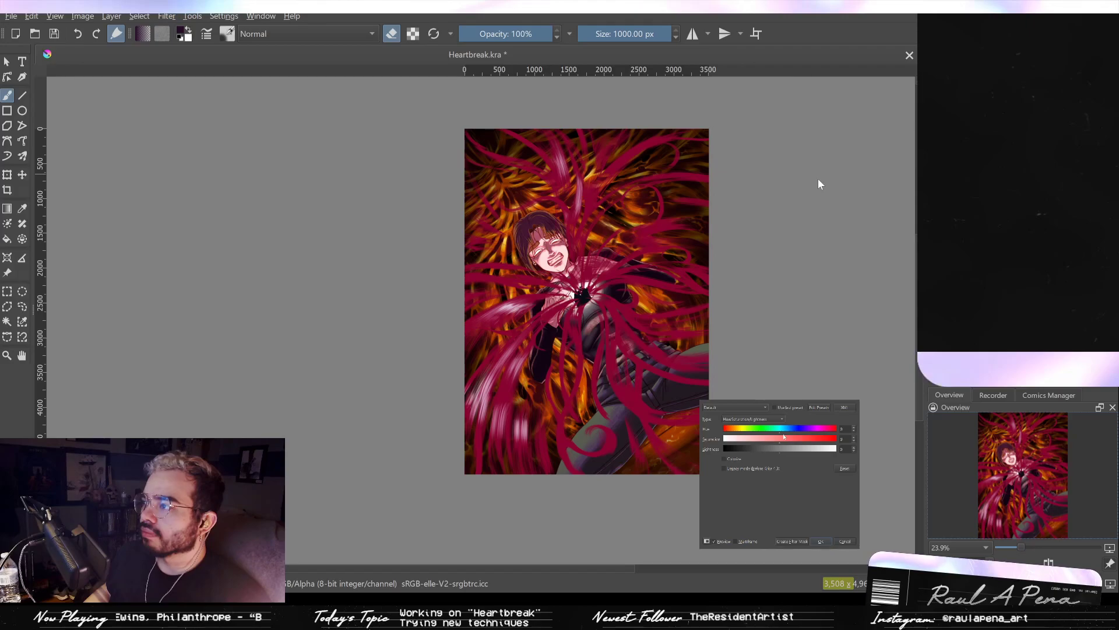
scroll(568, 192, up, 3)
drag(498, 177, 348, 143)
scroll(390, 153, down, 1)
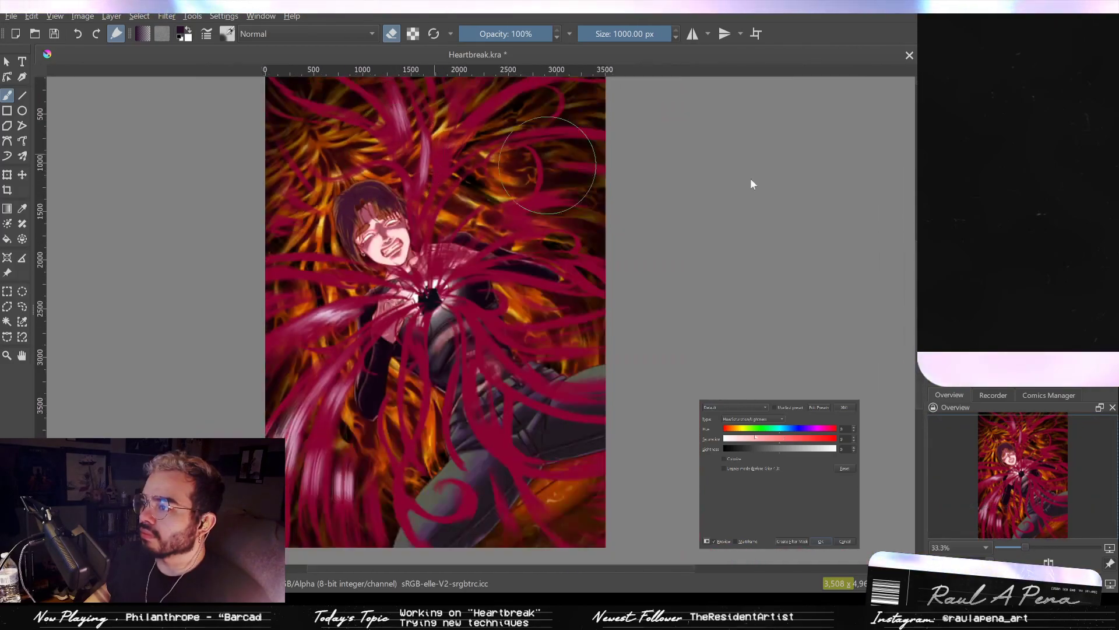
mouse_move(781, 433)
mouse_down()
mouse_move(752, 436)
mouse_move(771, 439)
mouse_up()
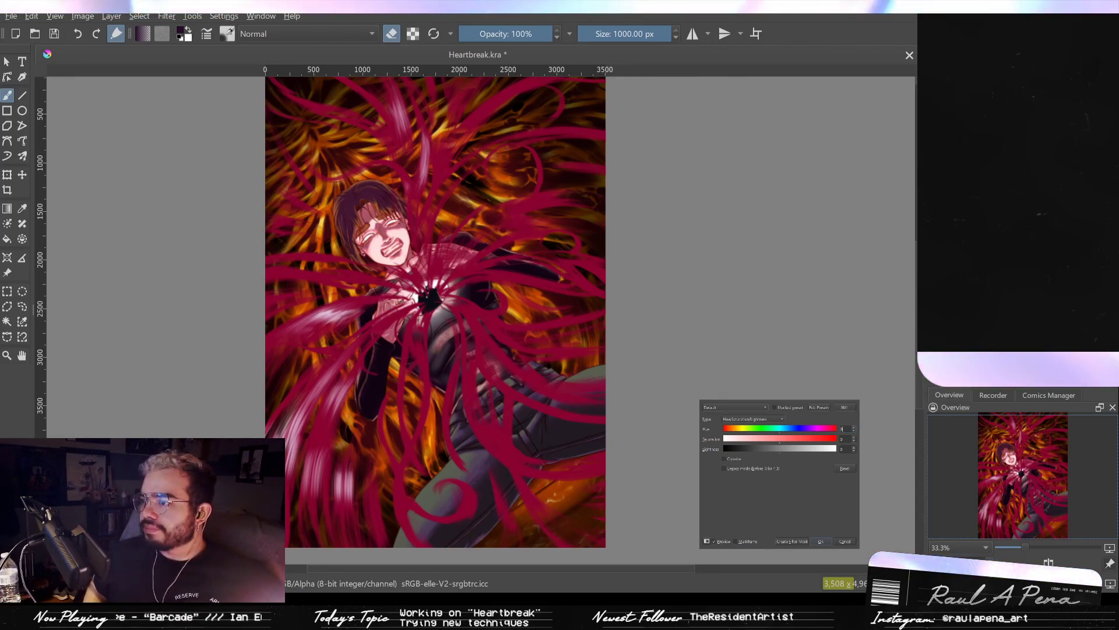
click(821, 541)
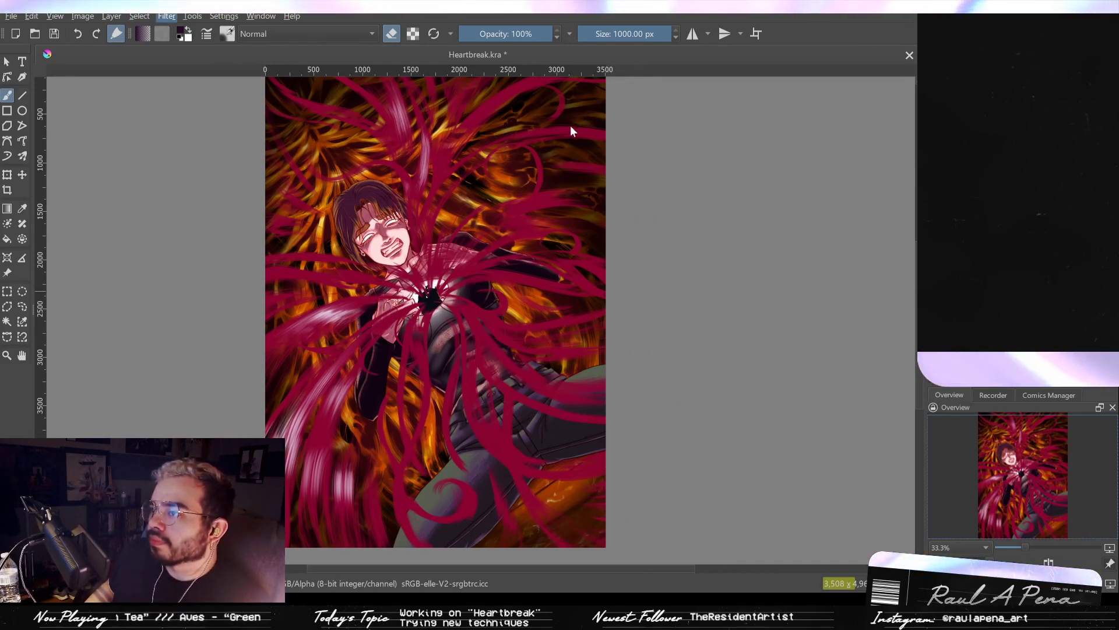
Try an HSV adjustment on the strands with different lightness and saturation settings, including a stronger pure red, and undo it.
click(505, 177)
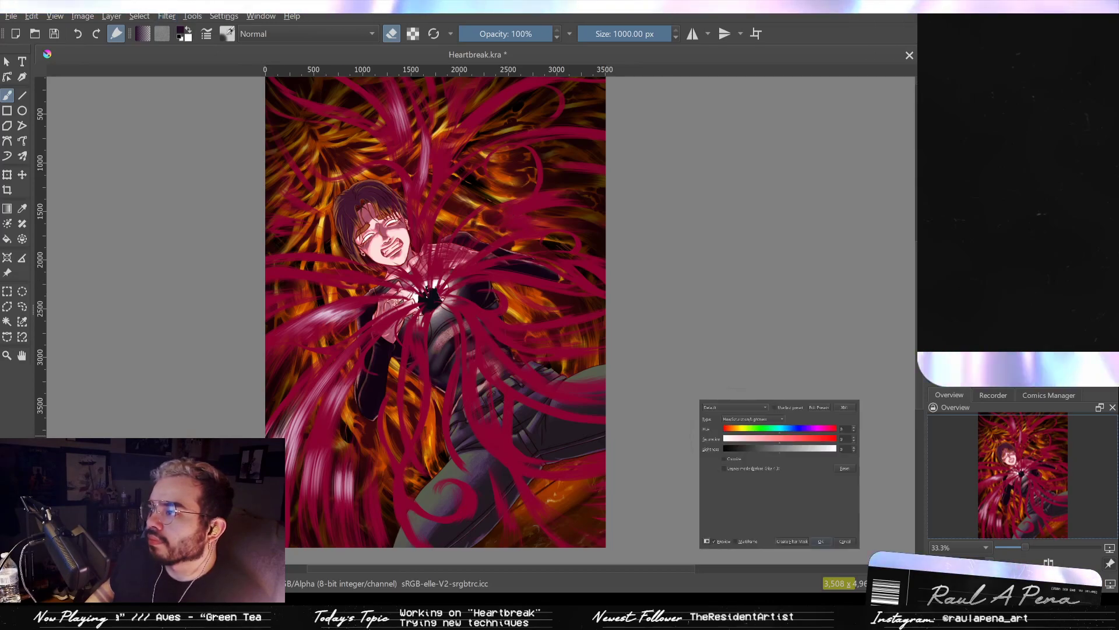
mouse_move(780, 448)
mouse_down()
mouse_move(790, 449)
mouse_move(778, 448)
mouse_up()
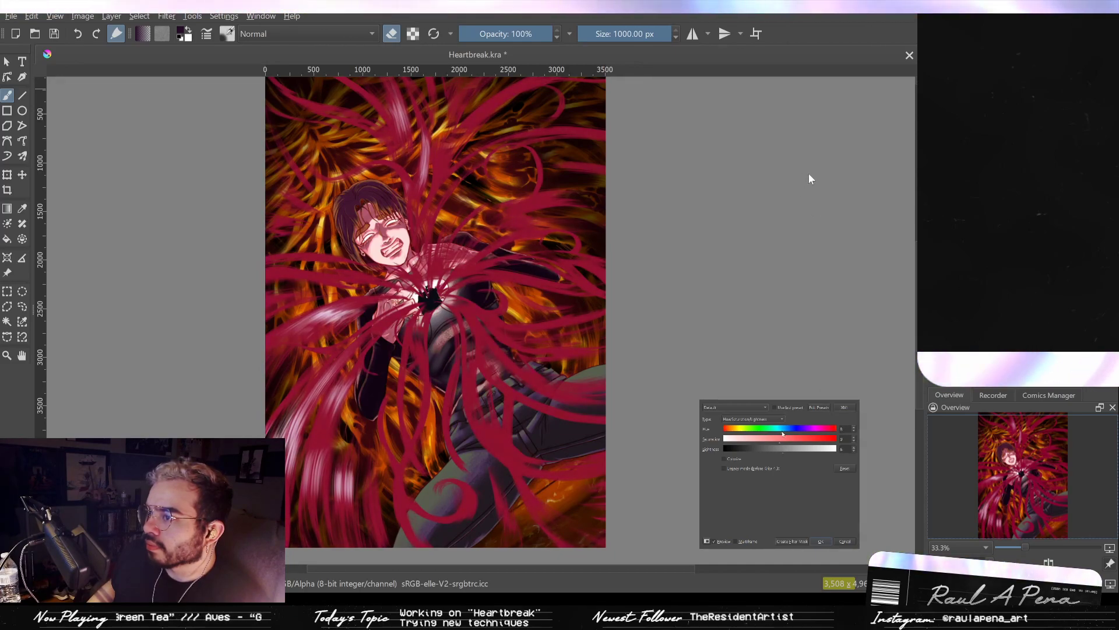
click(791, 449)
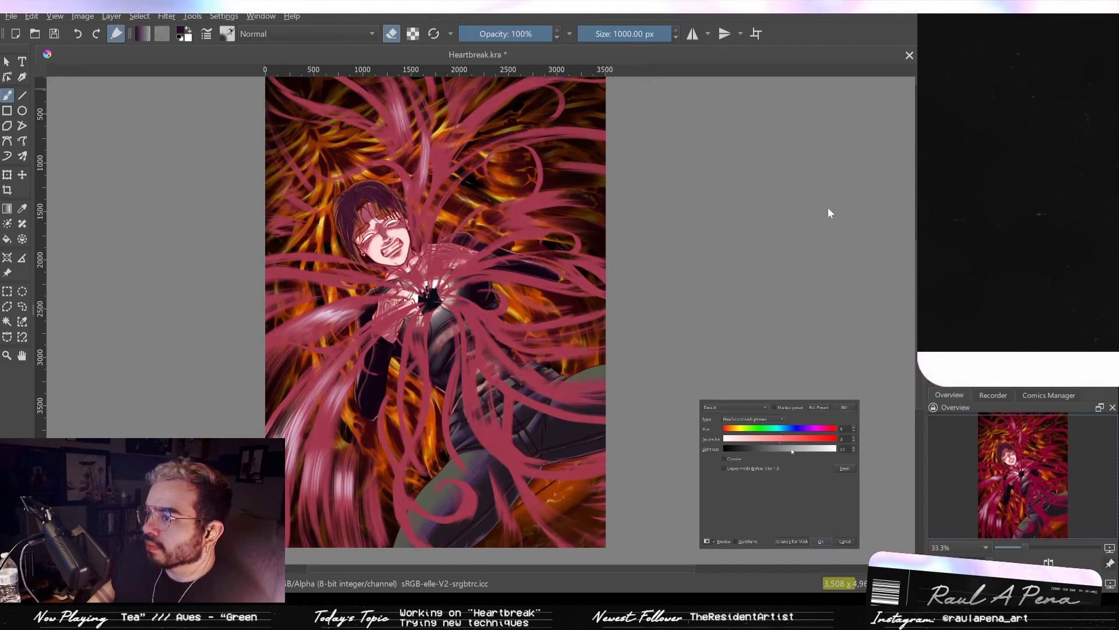
drag(792, 448, 800, 451)
click(801, 440)
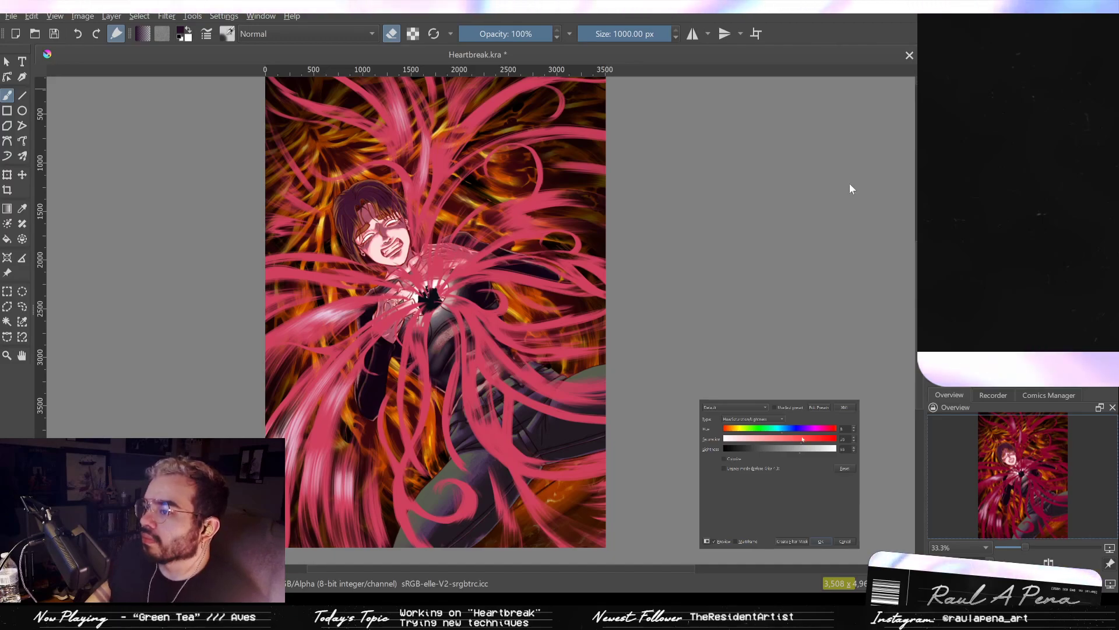
click(819, 439)
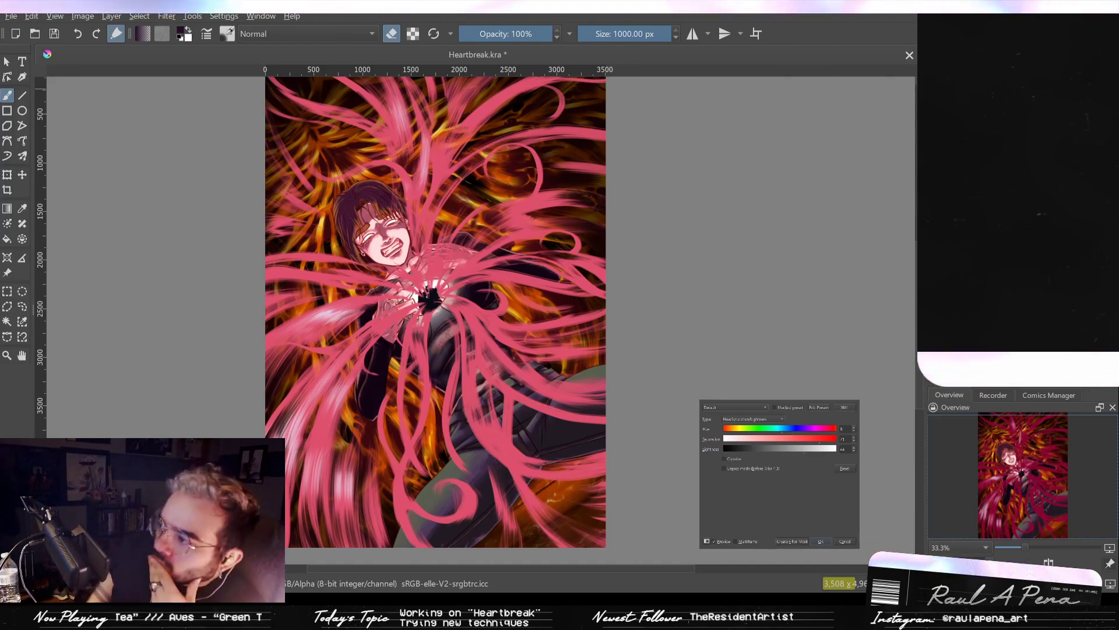
drag(848, 198, 816, 217)
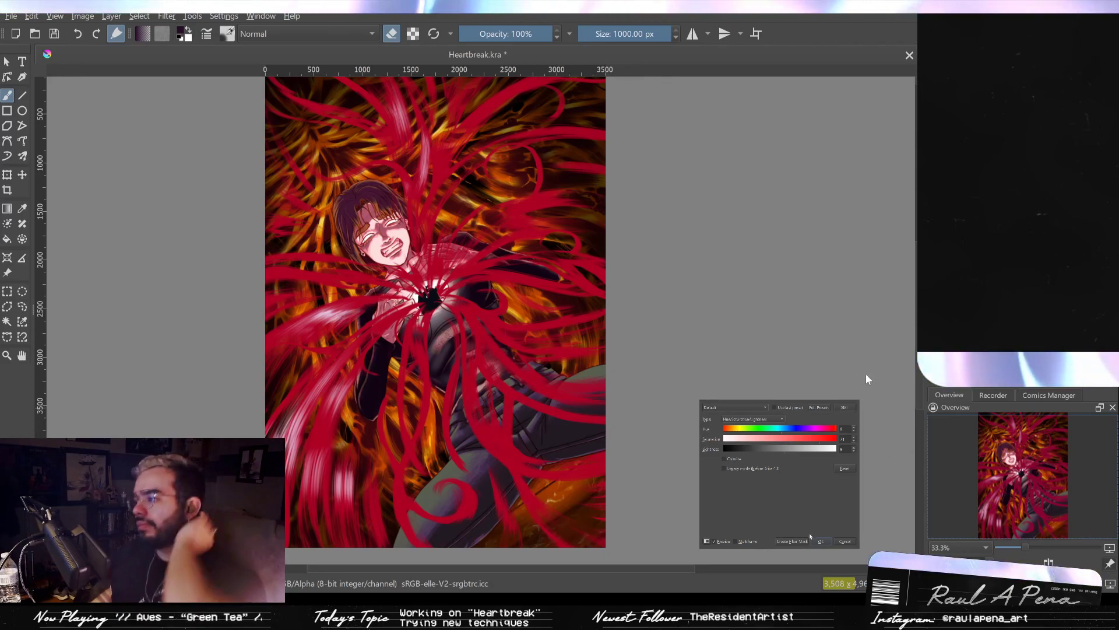
key(Return)
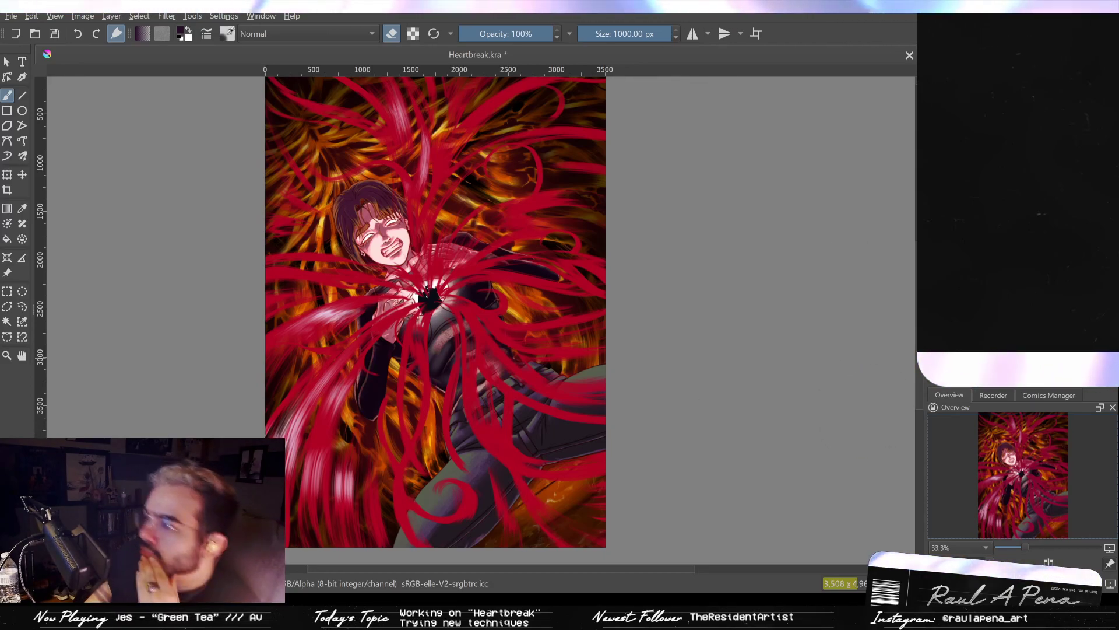
ctrl+click(566, 147)
key(ctrl+z)
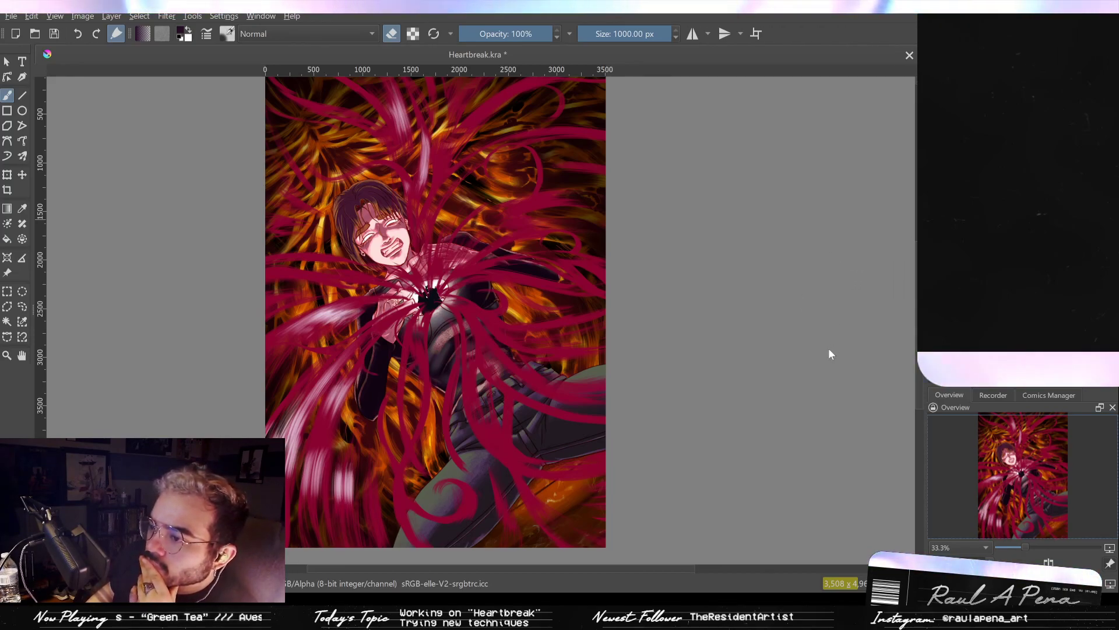
Undo and redo the last change to the strand highlights to compare their solid pale look with the softer blended one.
key(ctrl+z)
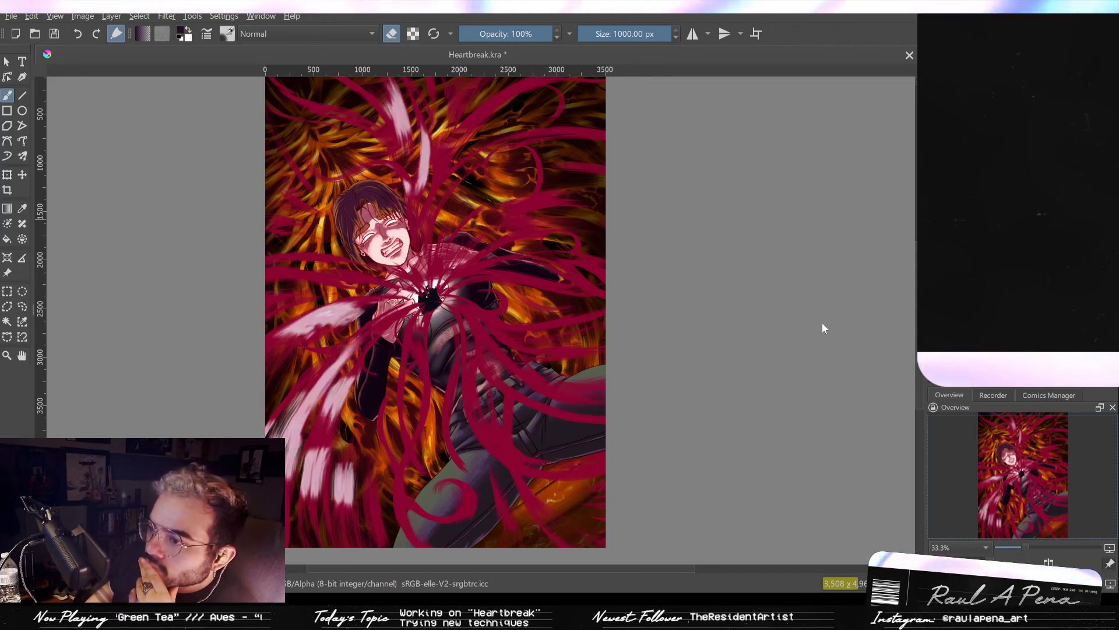
key(ctrl+shift+z)
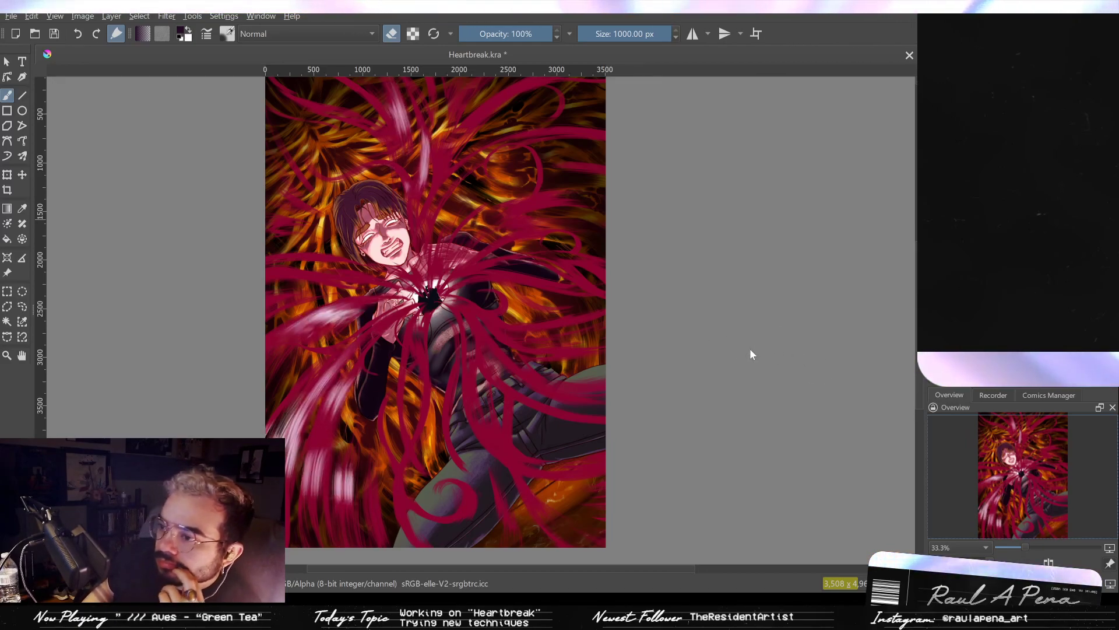
key(ctrl+z)
key(ctrl+z)
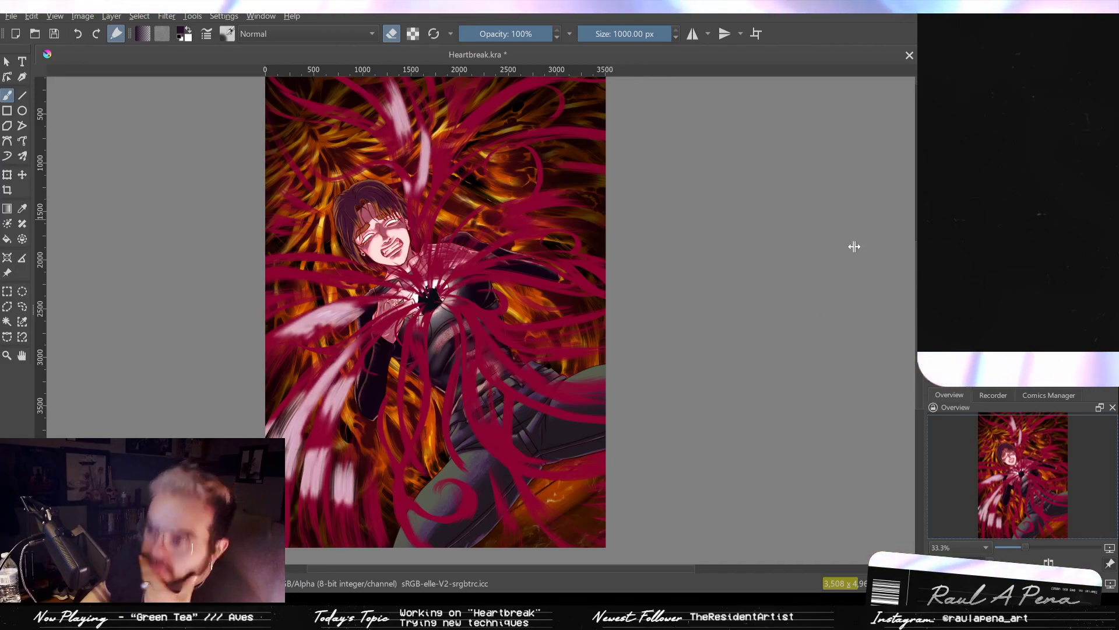
click(803, 252)
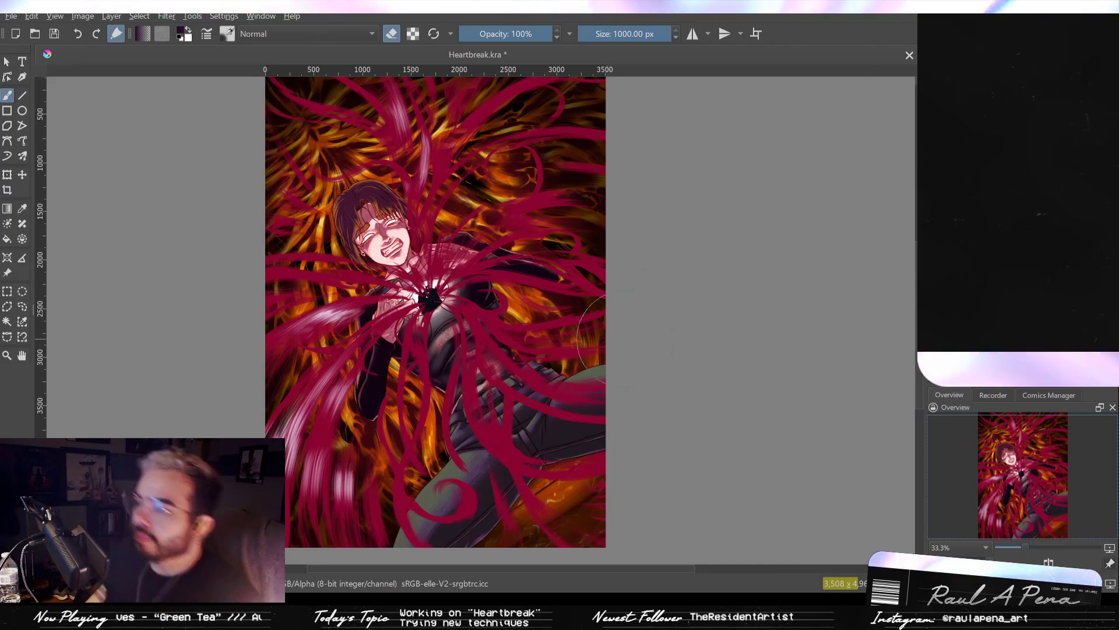
Rebalance the darkening over the fiery background, comparing a heavily darkened glow with a brighter one and keeping an intermediate strength.
scroll(561, 380, up, 2)
drag(545, 292, 497, 294)
scroll(423, 299, down, 1)
drag(317, 296, 606, 179)
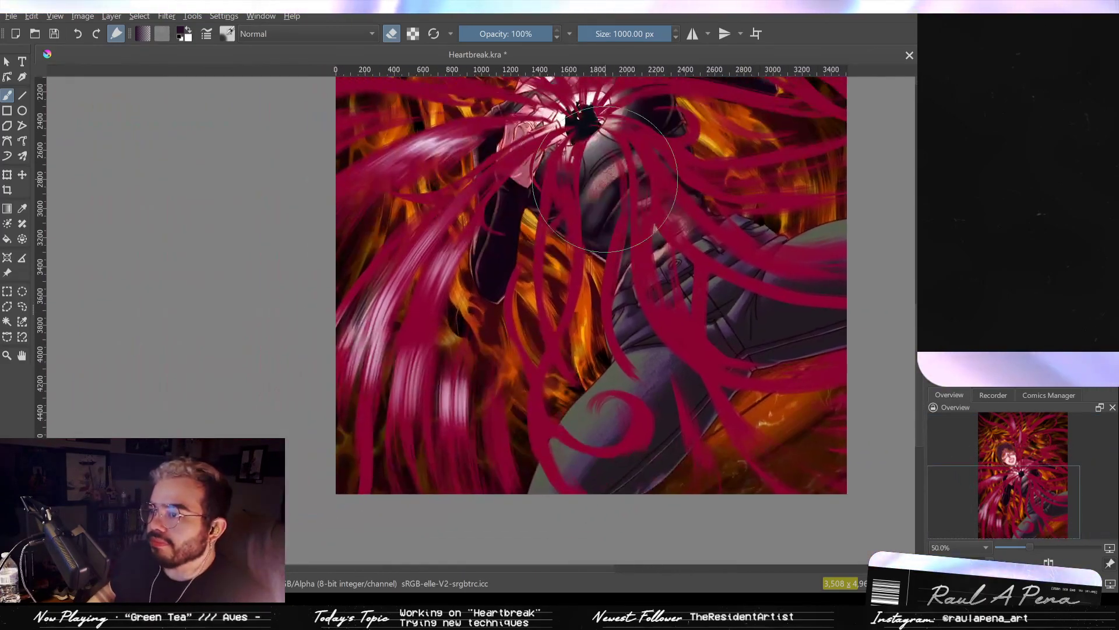
scroll(605, 179, down, 1)
drag(600, 265, 527, 441)
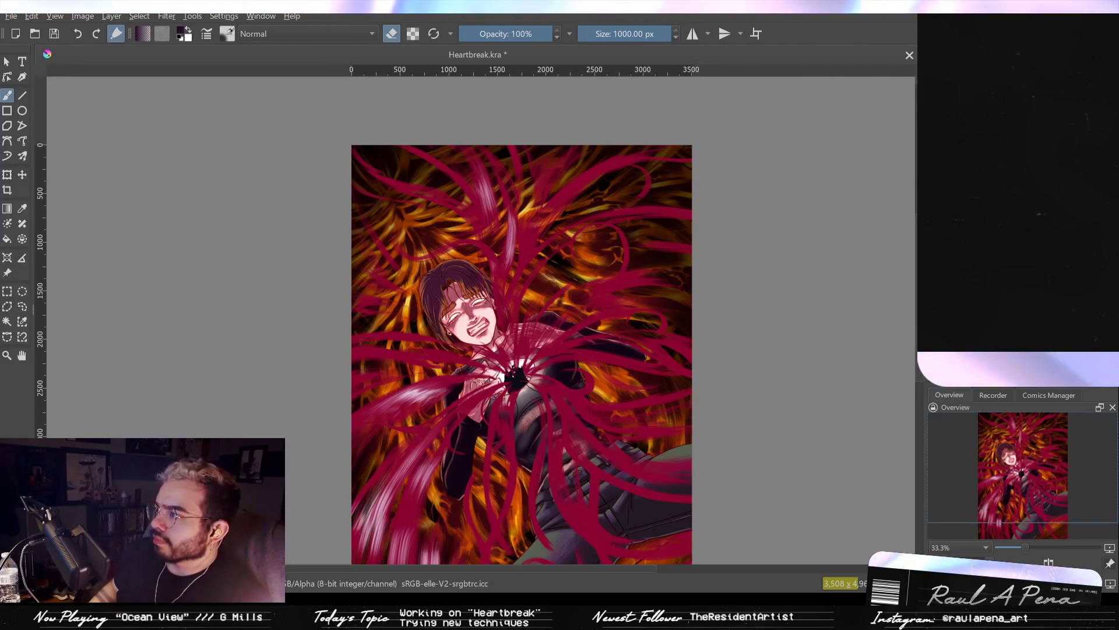
key(ctrl+z)
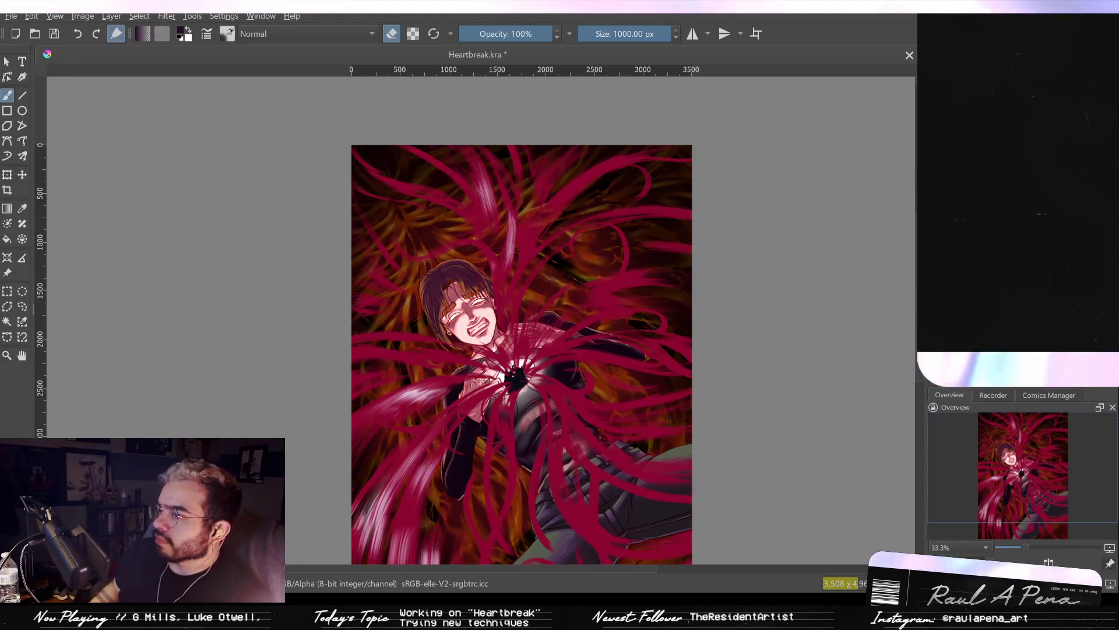
key(ctrl+shift+z)
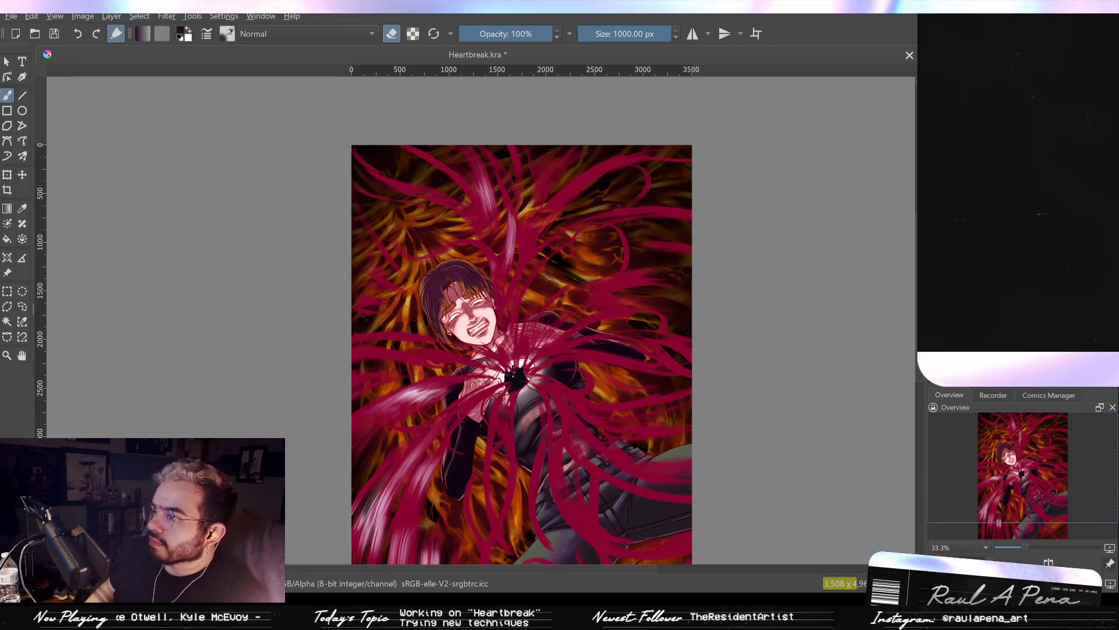
mouse_move(926, 454)
mouse_down()
mouse_move(848, 455)
mouse_move(950, 454)
mouse_move(930, 455)
mouse_up()
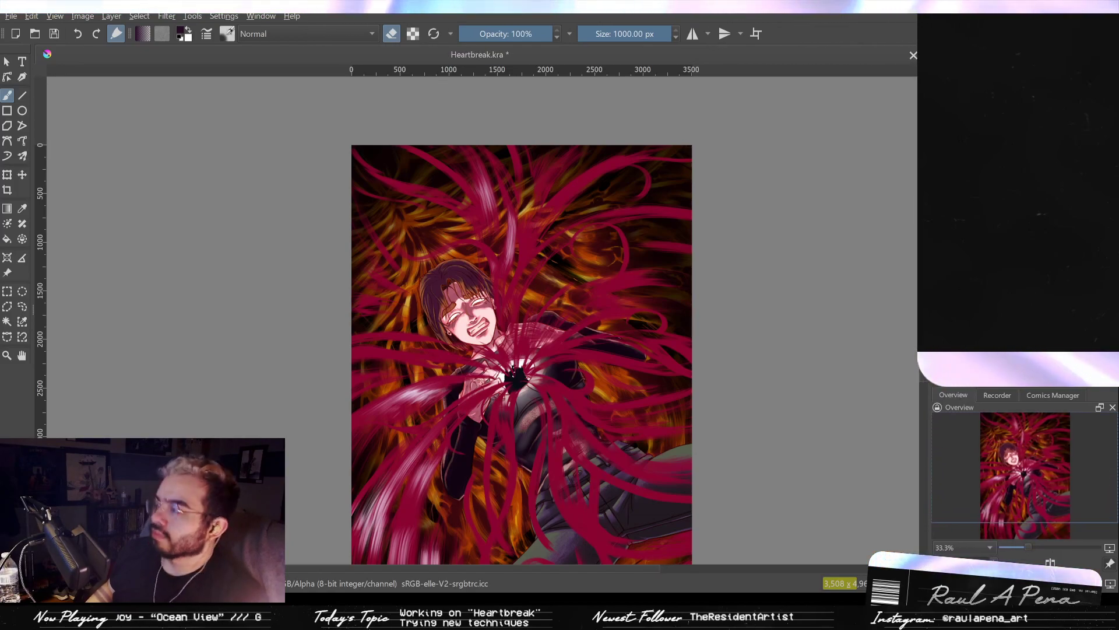
Paint a translucent muted purple haze over the fiery background with an 854.13 px brush, and compare the picture with and without it.
scroll(679, 217, down, 1)
drag(710, 195, 808, 4)
scroll(714, 92, up, 2)
scroll(762, 199, down, 1)
drag(774, 197, 767, 302)
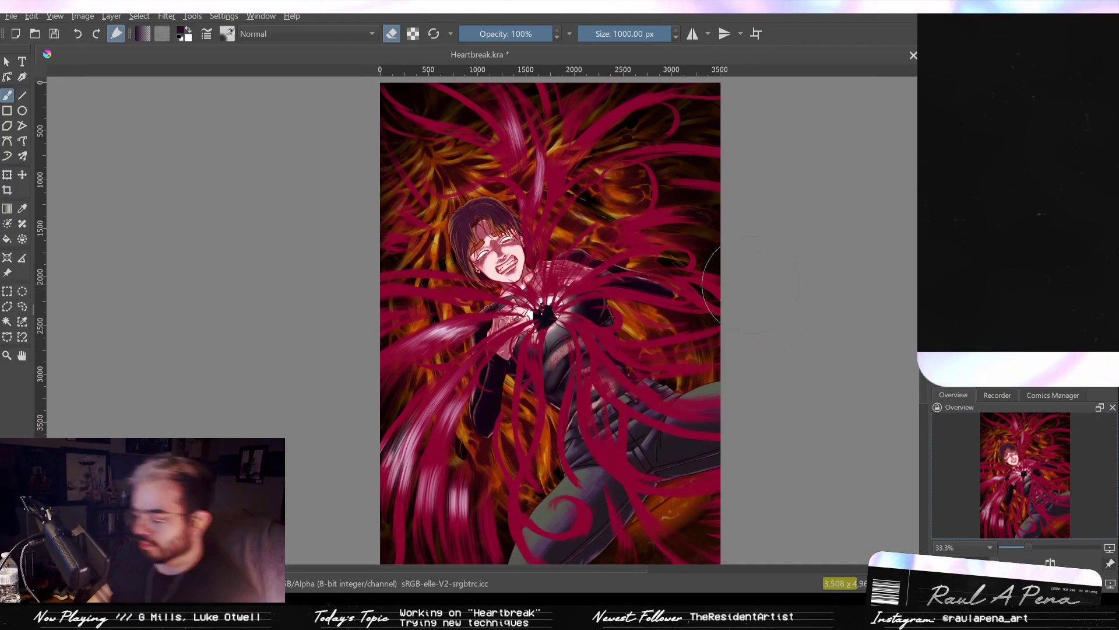
drag(806, 265, 741, 262)
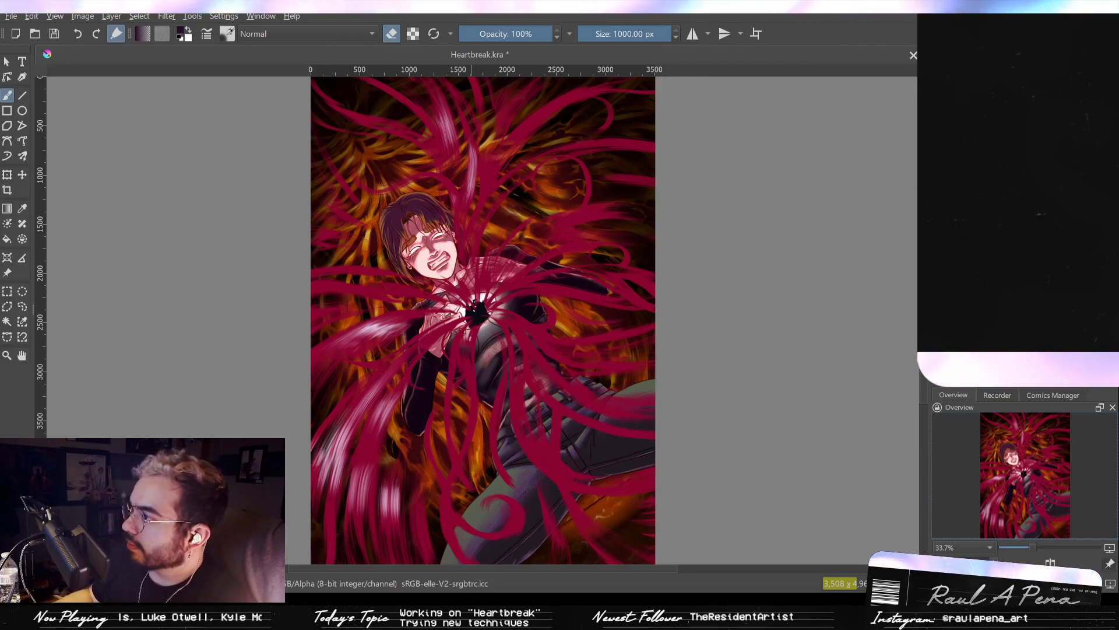
key(e)
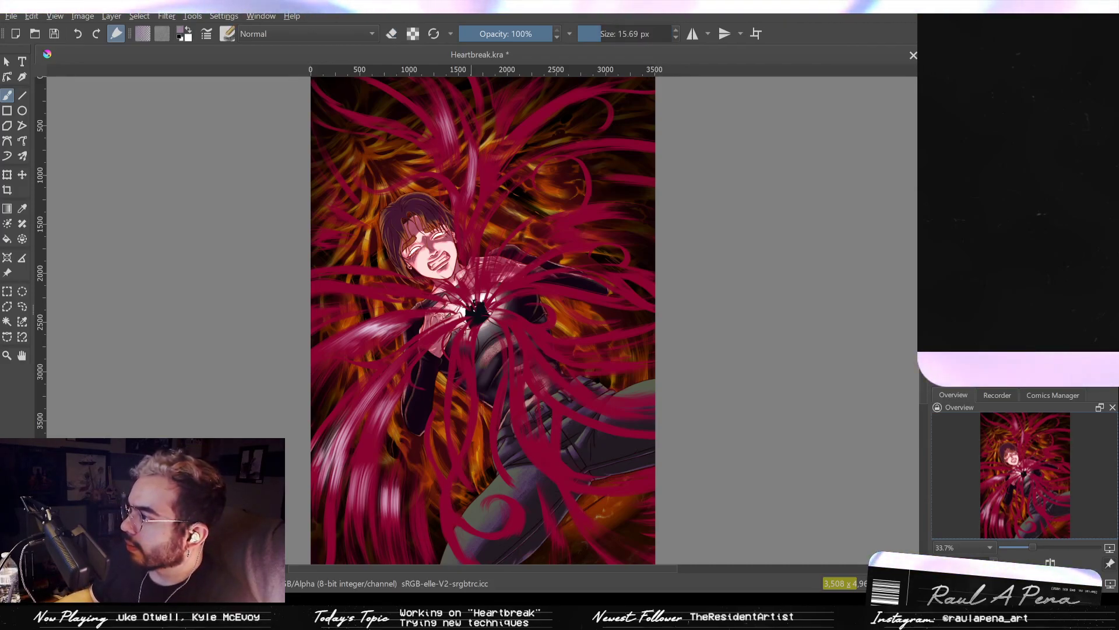
mouse_move(550, 244)
mouse_down()
mouse_move(554, 210)
mouse_move(525, 140)
mouse_move(467, 117)
mouse_up()
mouse_move(356, 175)
mouse_down()
mouse_move(509, 154)
mouse_move(342, 203)
mouse_move(348, 138)
mouse_move(327, 132)
mouse_move(342, 132)
mouse_move(376, 224)
mouse_move(410, 259)
mouse_move(388, 280)
mouse_move(369, 474)
mouse_move(443, 427)
mouse_move(658, 504)
mouse_move(601, 492)
mouse_move(609, 362)
mouse_move(591, 312)
mouse_move(619, 110)
mouse_move(572, 126)
mouse_up()
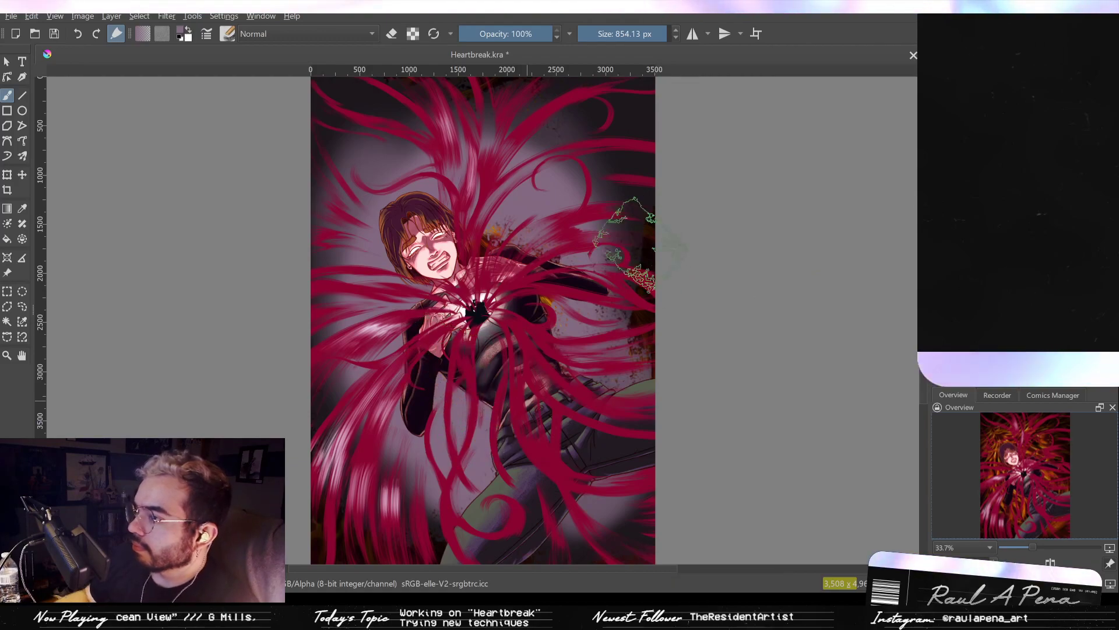
drag(604, 205, 609, 181)
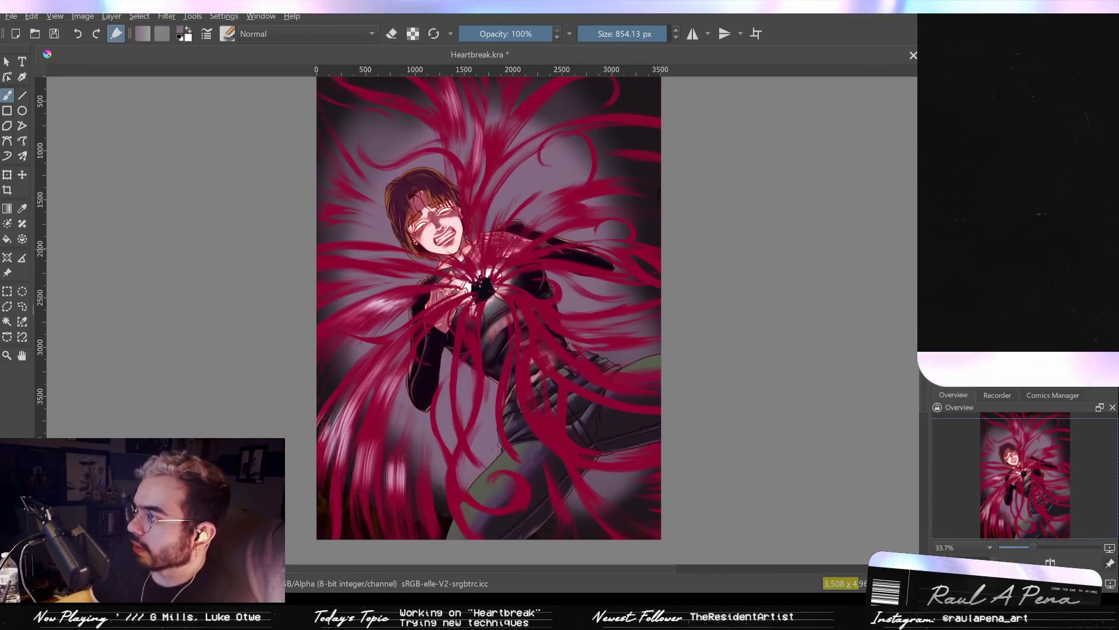
key(ctrl+z)
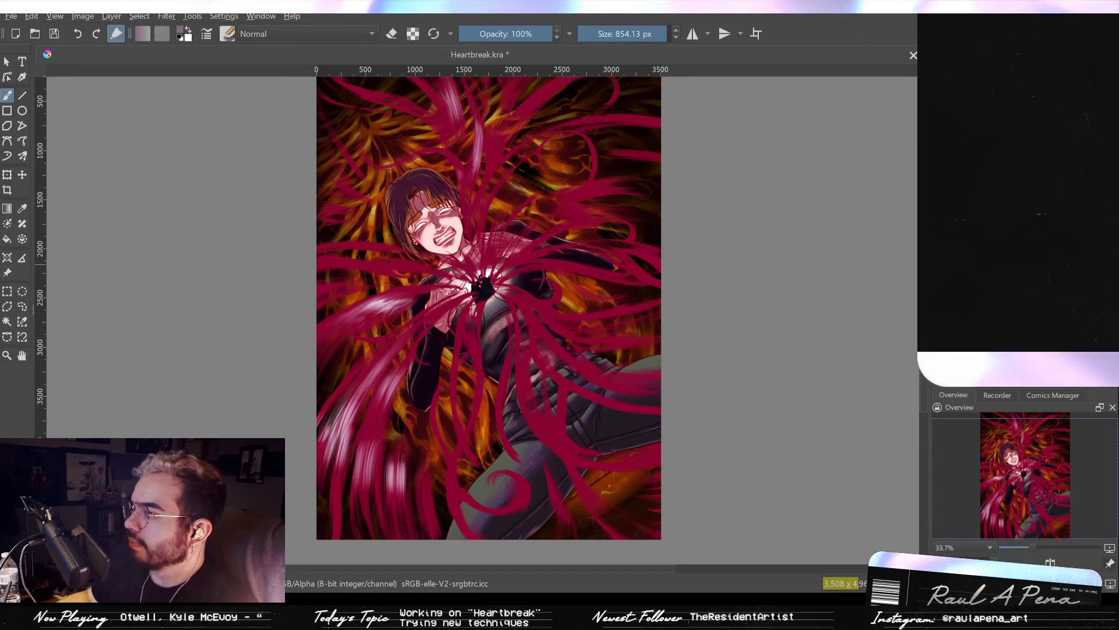
key(ctrl+shift+z)
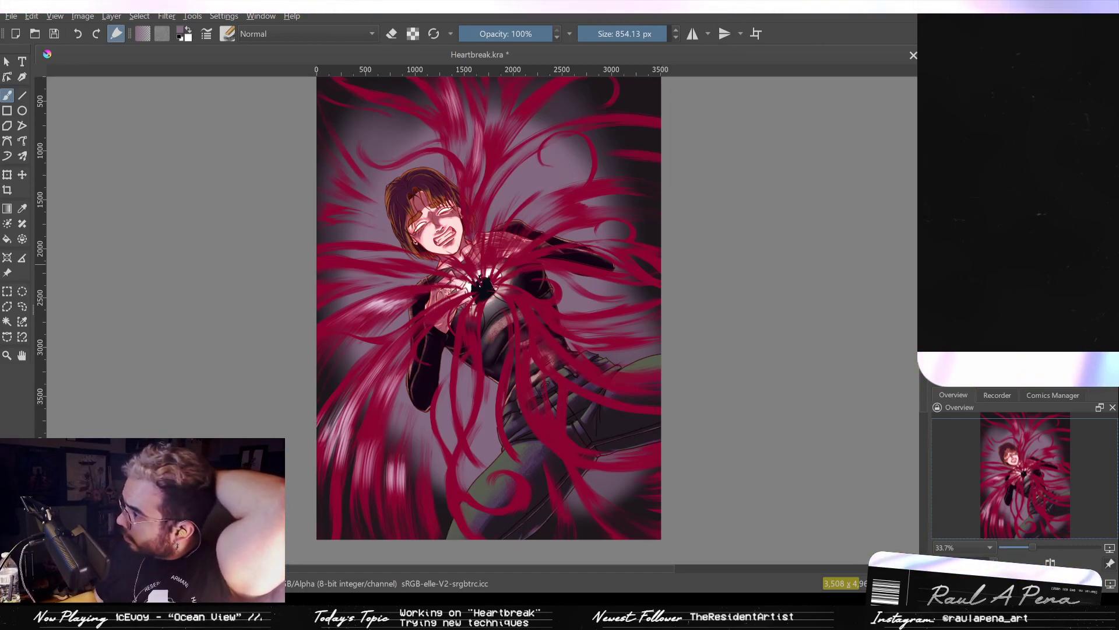
Erase the purple haze around the legs and waist with a Geometric Mean brush in eraser mode, enlarging it from 830.04 to 1000 px.
key(slash)
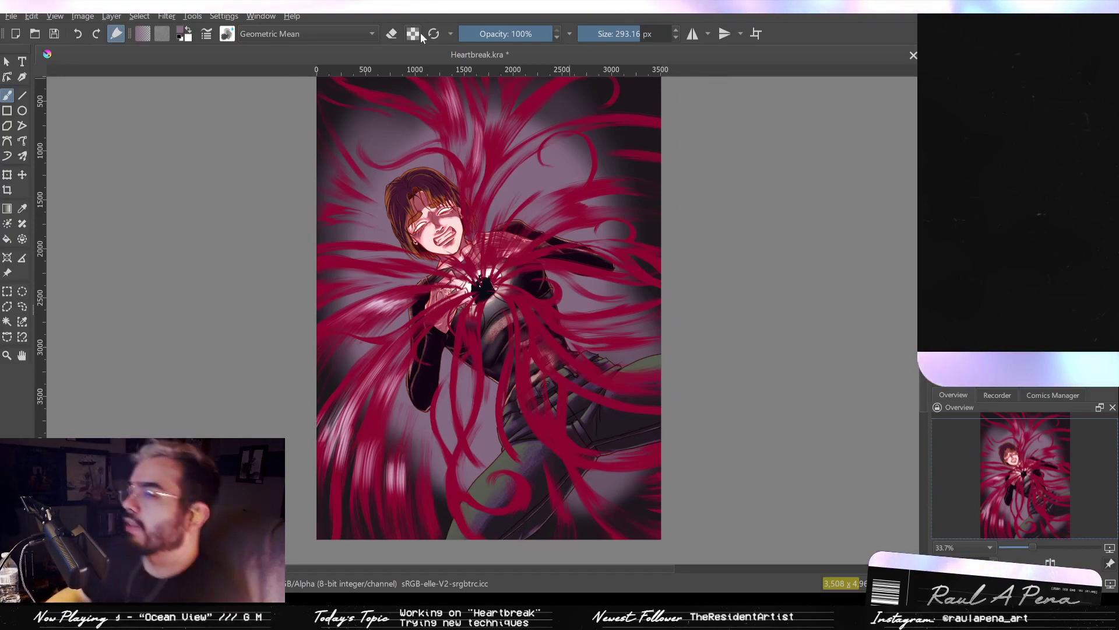
click(392, 34)
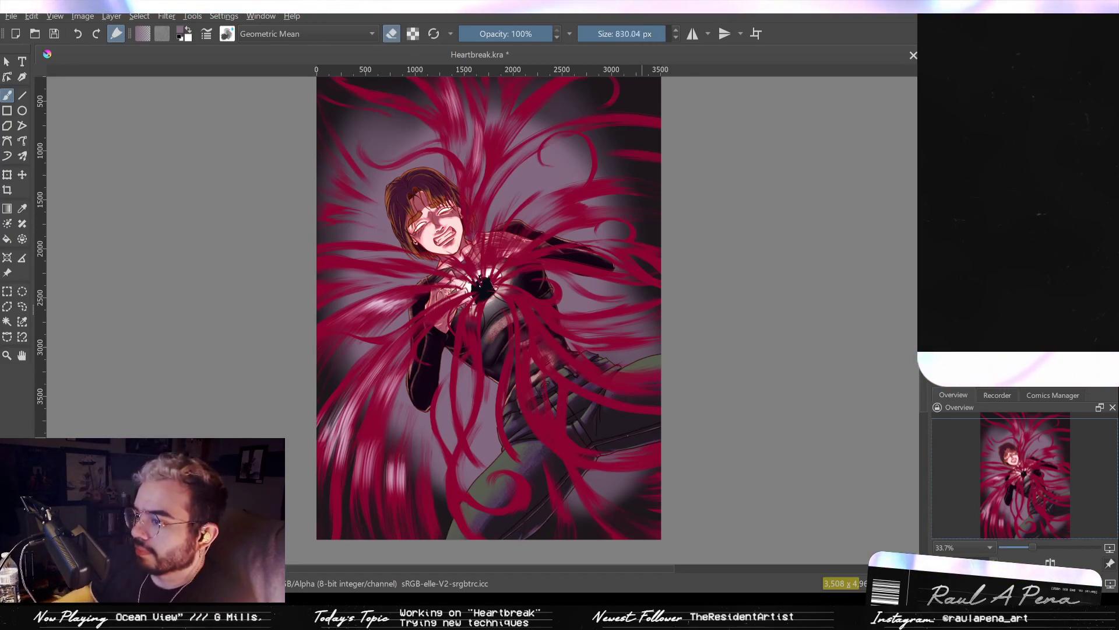
mouse_move(458, 441)
mouse_down()
mouse_move(453, 529)
mouse_move(485, 417)
mouse_up()
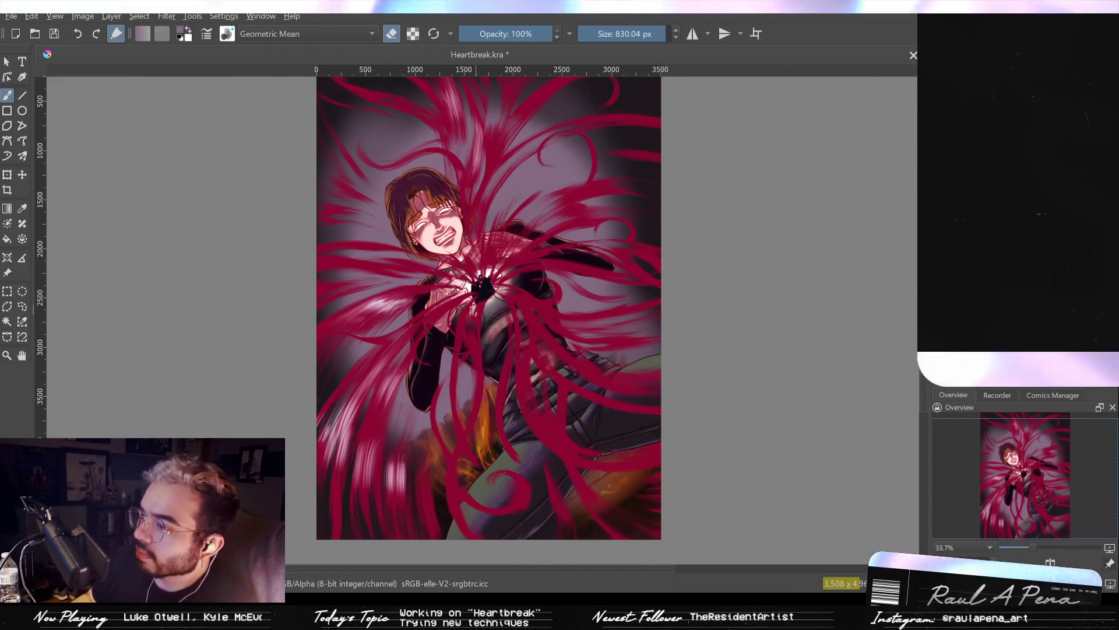
key(bracketright)
key(bracketright)
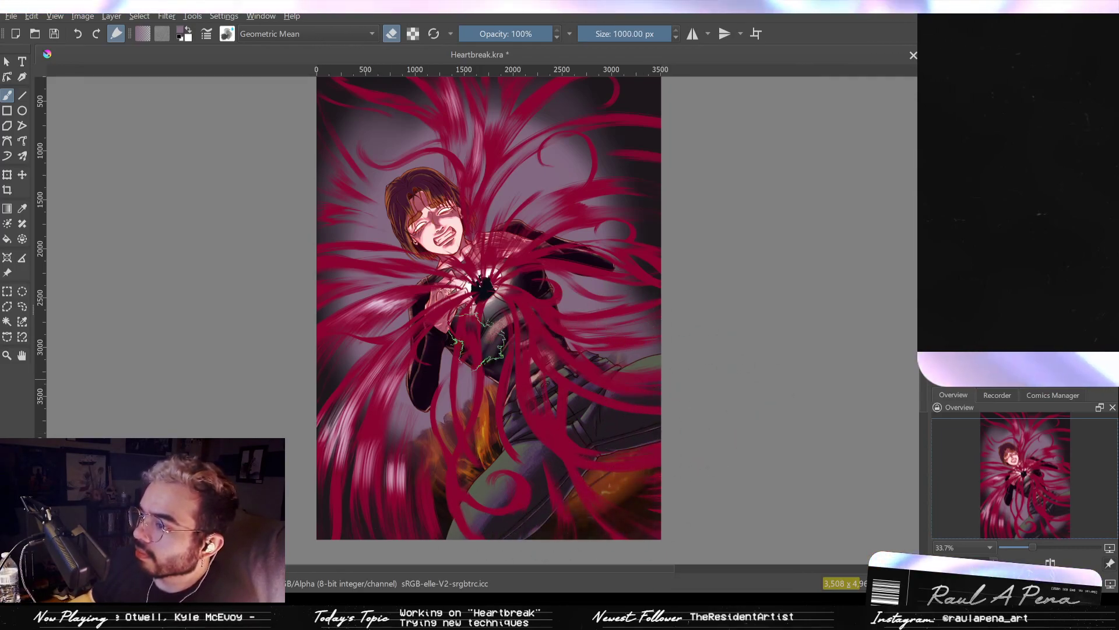
drag(508, 418, 507, 450)
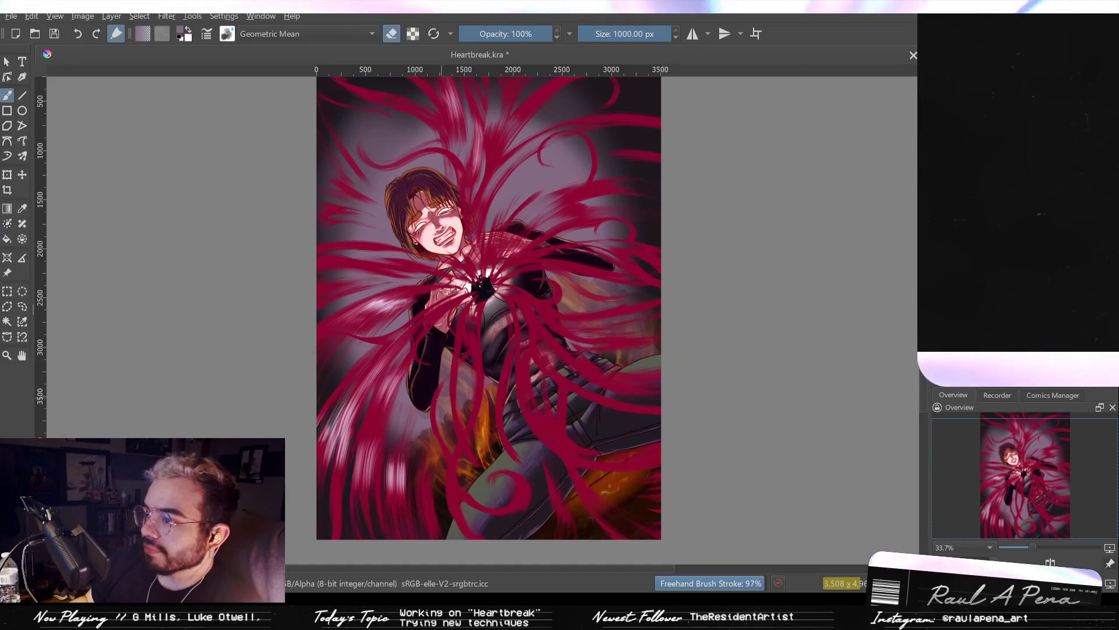
Uncover more of the fire below the forearm and between the lower strands, using eraser sizes of 212.01 px and 539.36 px.
click(633, 36)
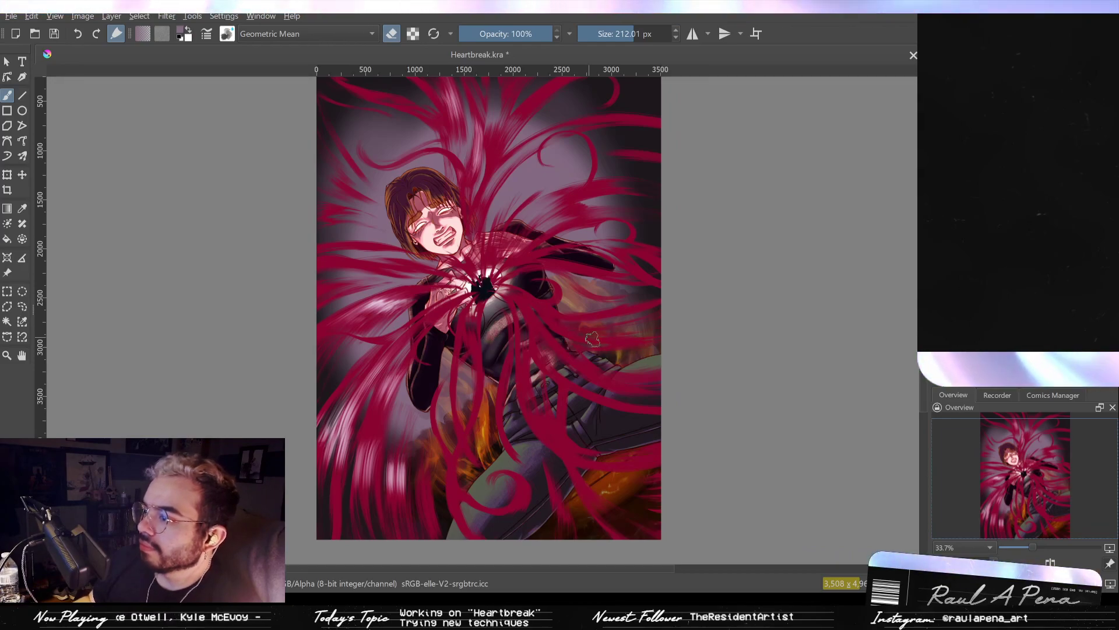
drag(422, 408, 404, 443)
mouse_move(467, 408)
mouse_down()
mouse_move(458, 371)
mouse_move(558, 413)
mouse_up()
mouse_move(370, 490)
mouse_down()
mouse_move(437, 397)
mouse_move(431, 466)
mouse_up()
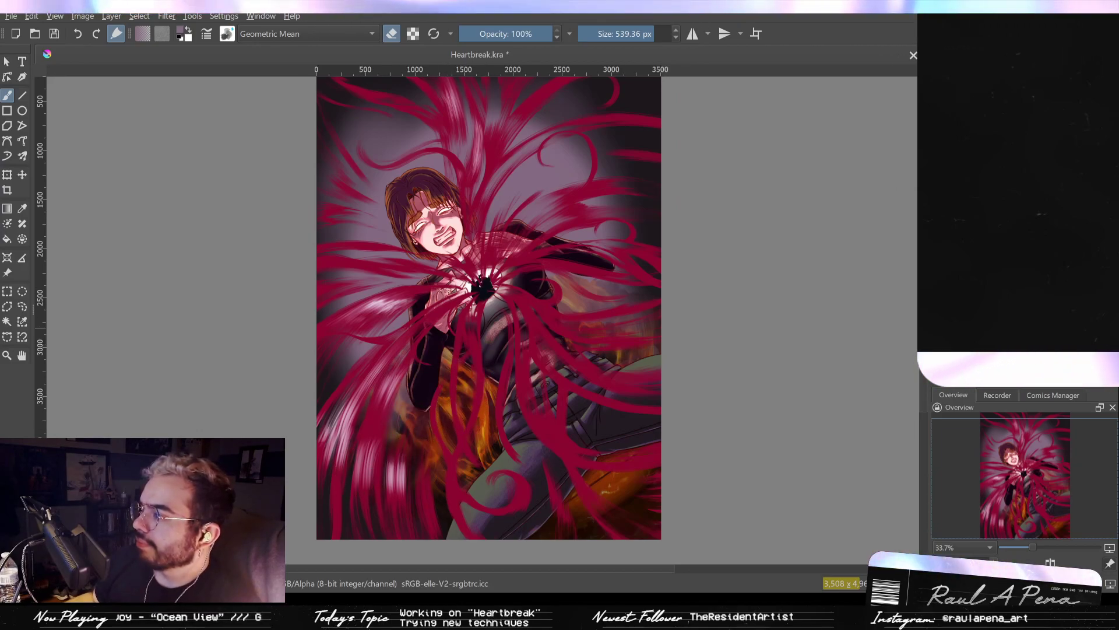
Switch to the previous brush preset in eraser mode at 1000 px and erase the grey haze over the flames around the legs.
key(/)
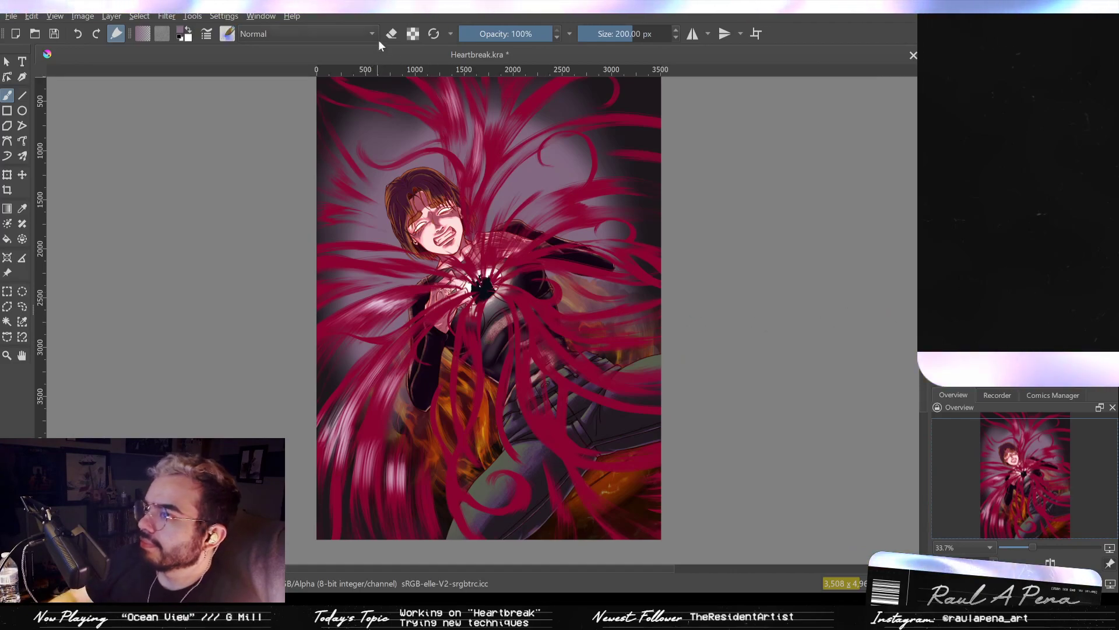
click(392, 35)
drag(638, 35, 675, 36)
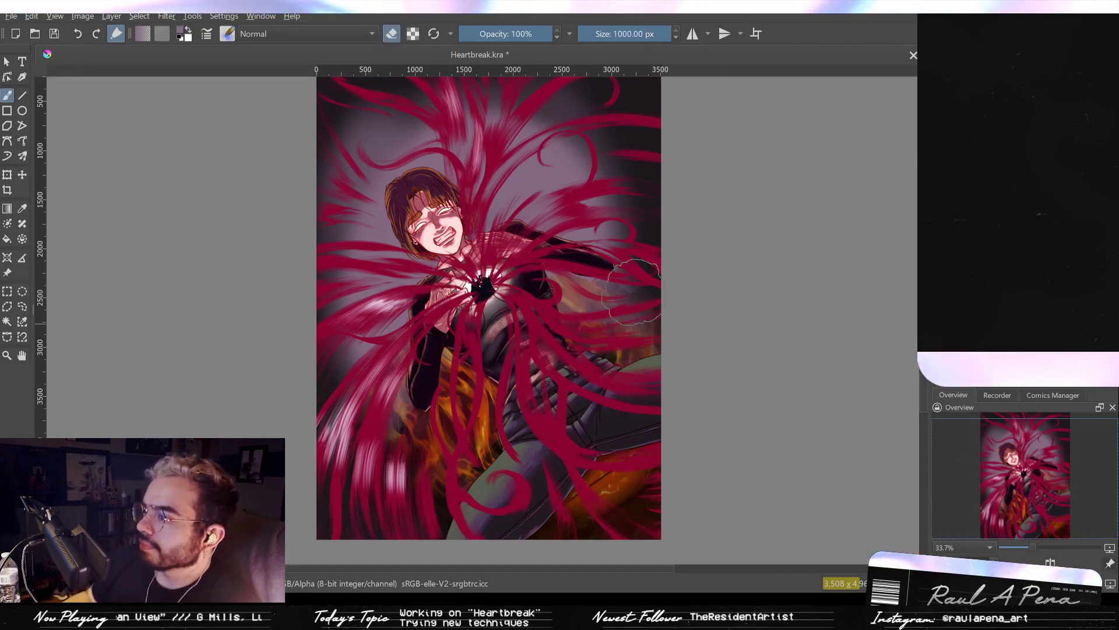
mouse_move(605, 430)
mouse_down()
mouse_move(578, 453)
mouse_move(600, 397)
mouse_move(593, 293)
mouse_move(578, 282)
mouse_move(531, 358)
mouse_up()
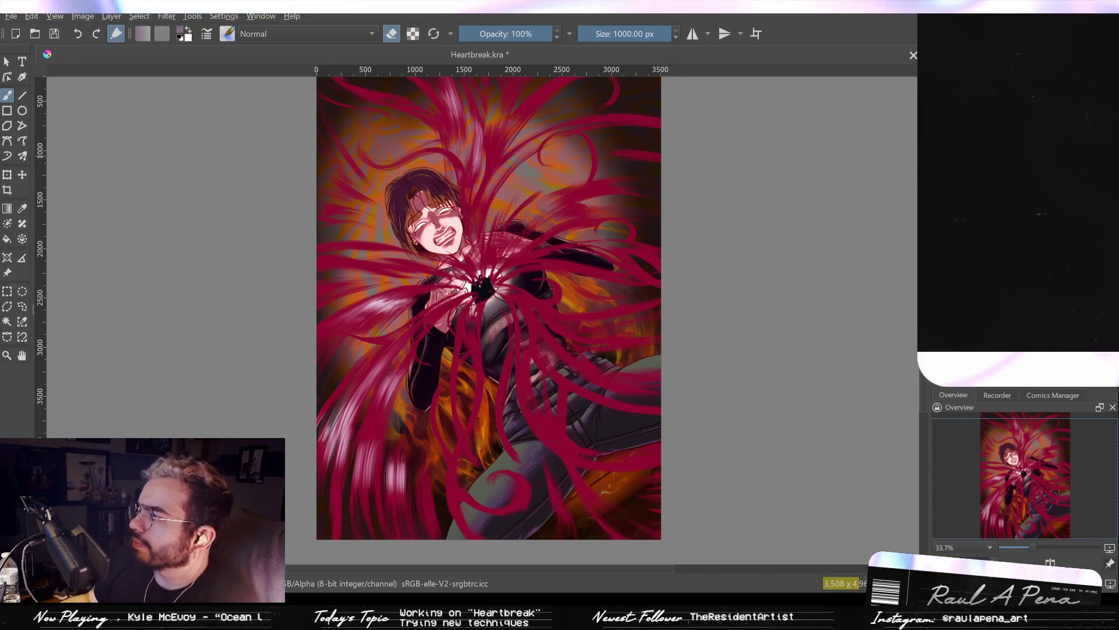
Compare several versions of the background haze over the flames by stepping back and forth through the recent changes.
key(ctrl+z)
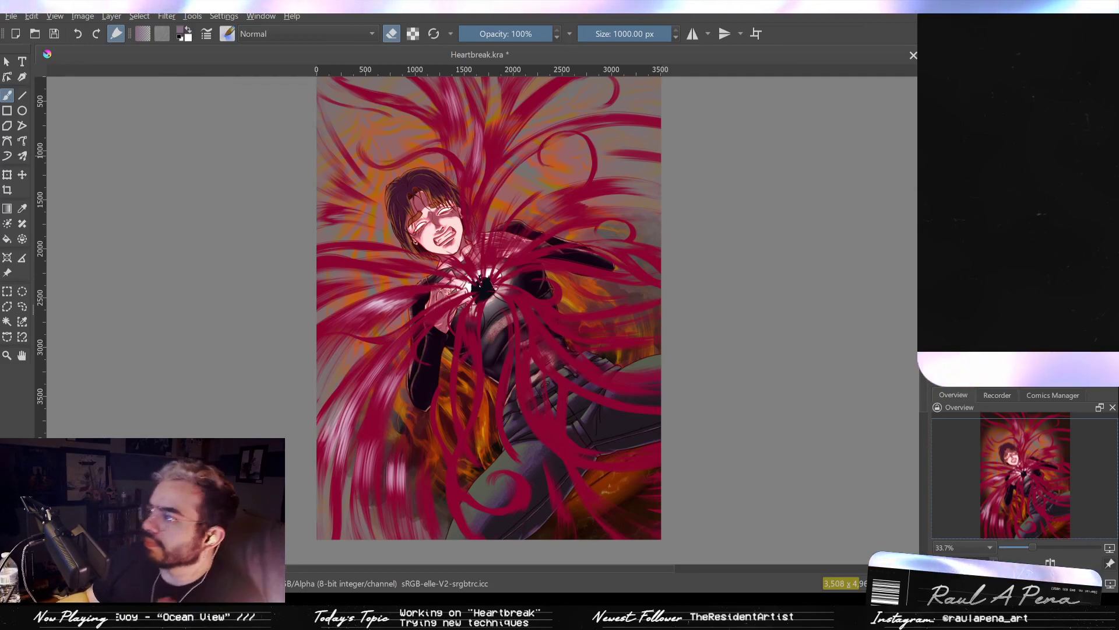
key(ctrl+shift+z)
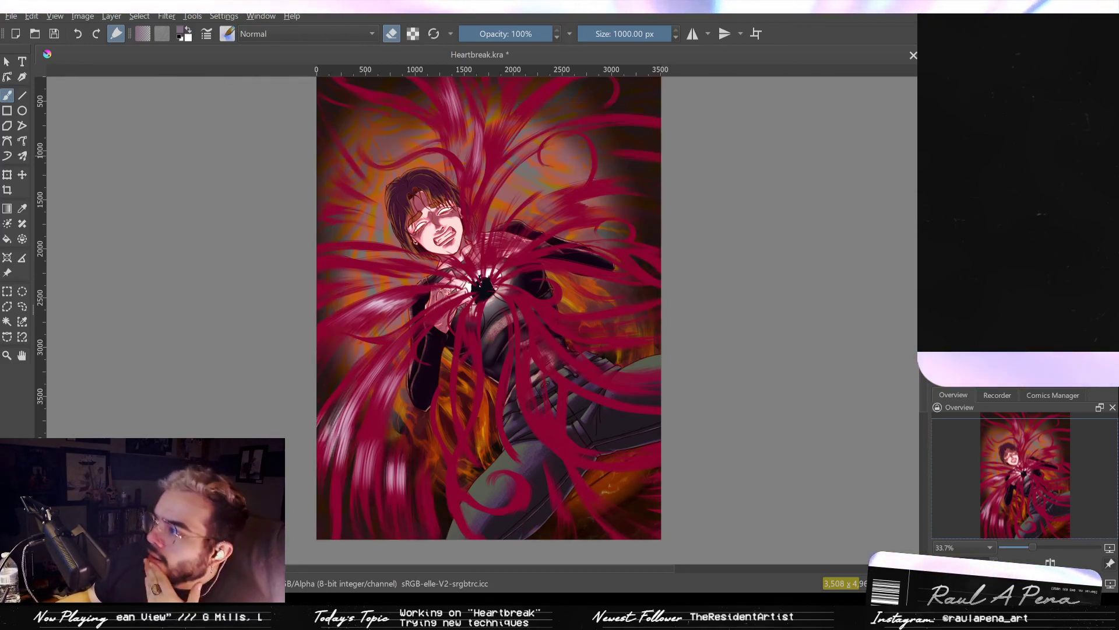
key(ctrl+shift+z)
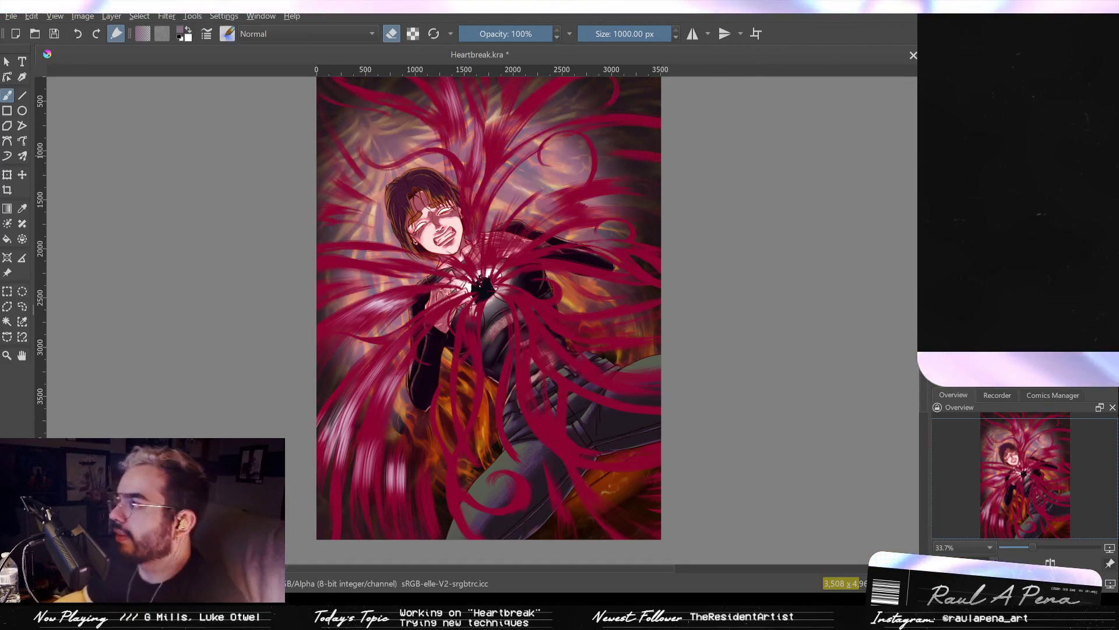
key(ctrl+z)
key(ctrl+shift+z)
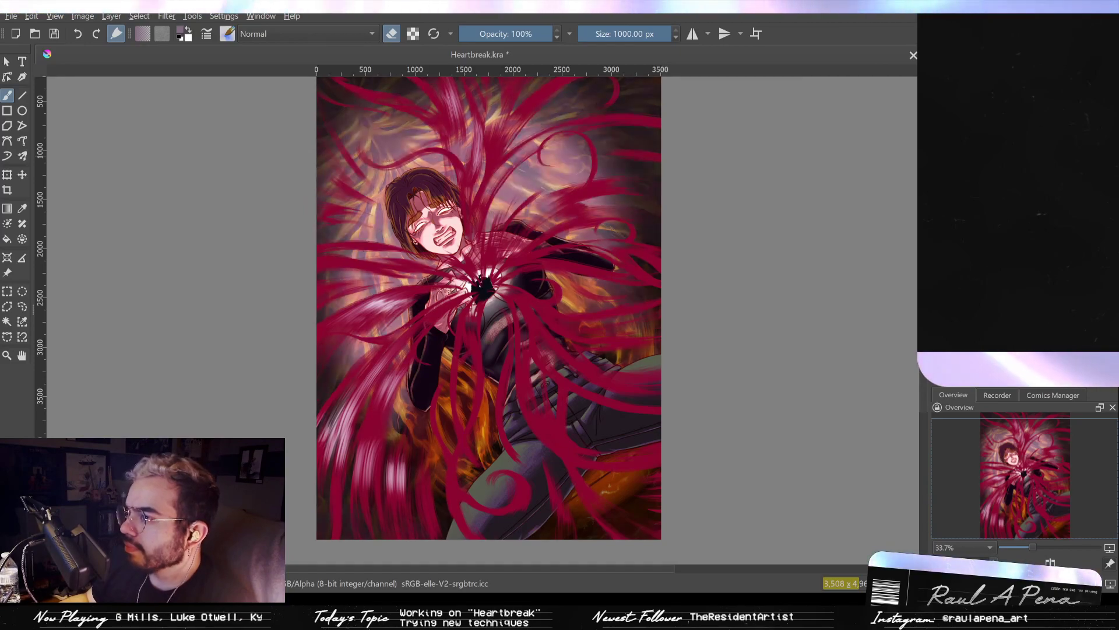
key(ctrl+z)
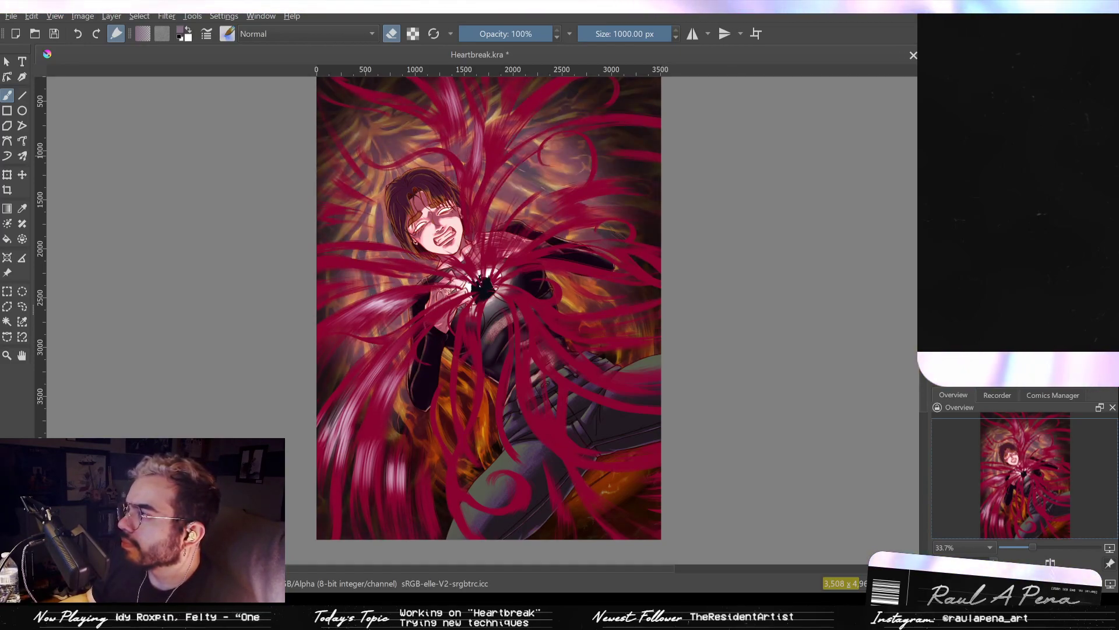
key(ctrl+z)
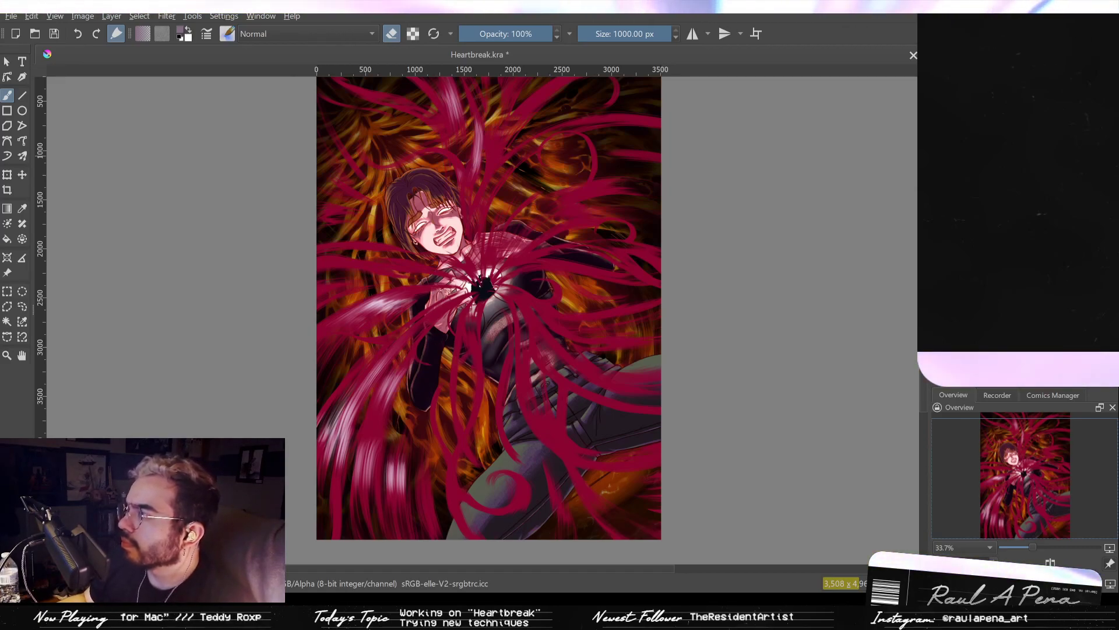
key(ctrl+z)
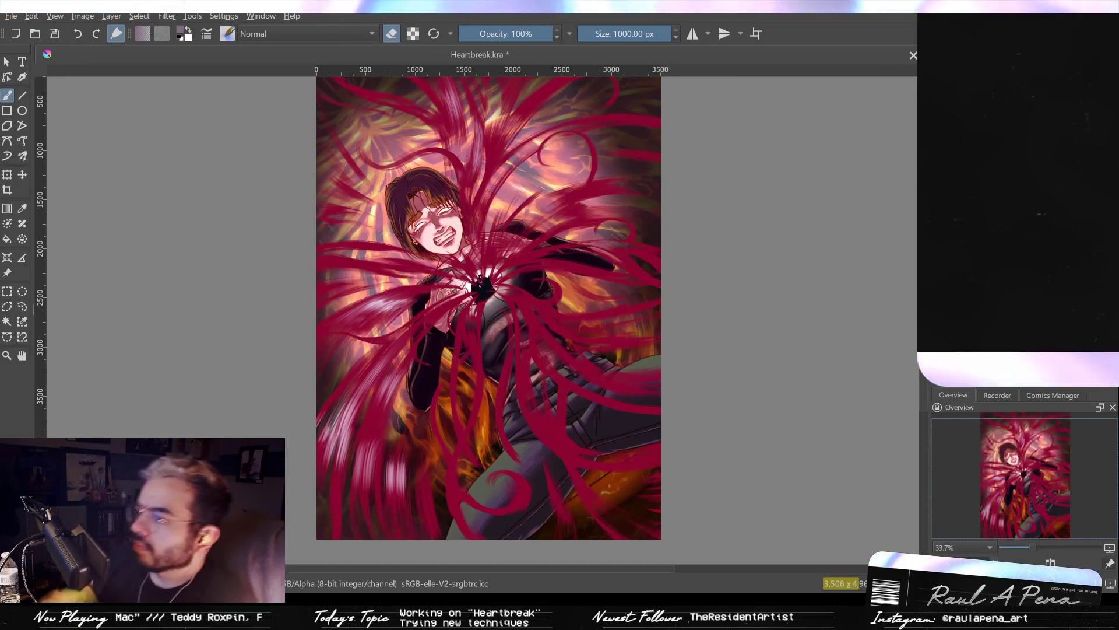
key(ctrl+shift+z)
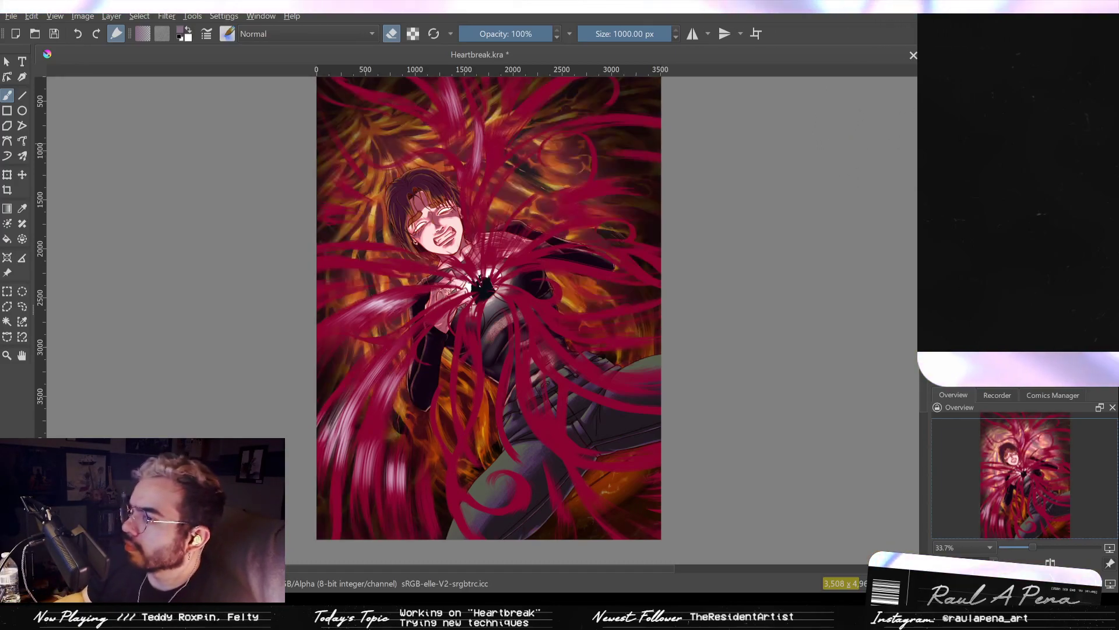
key(ctrl+z)
key(ctrl+shift+z)
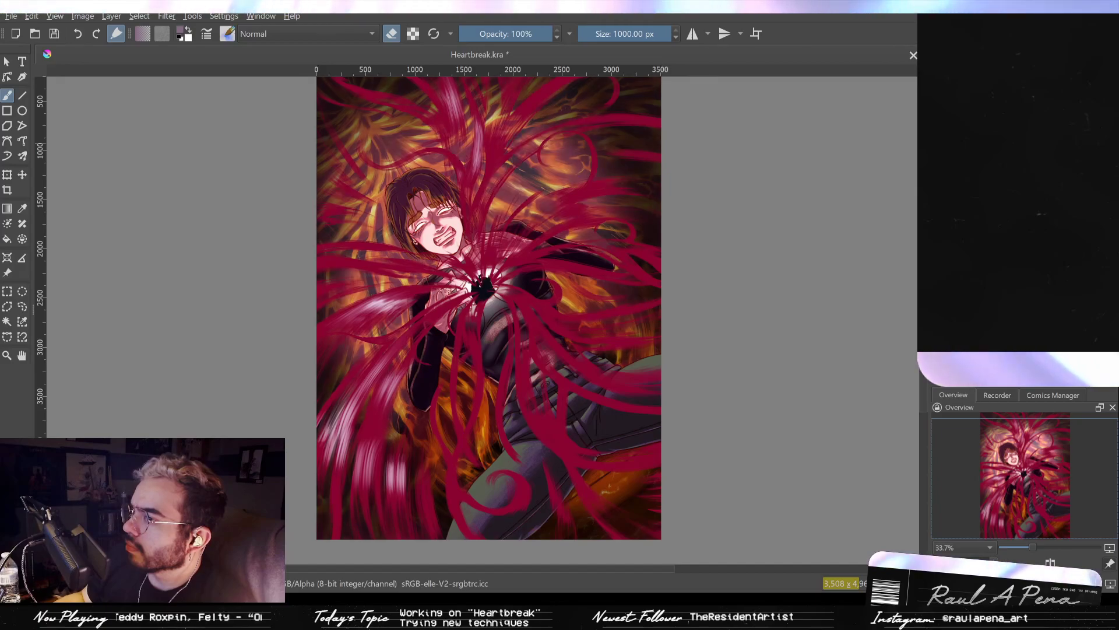
key(ctrl+z)
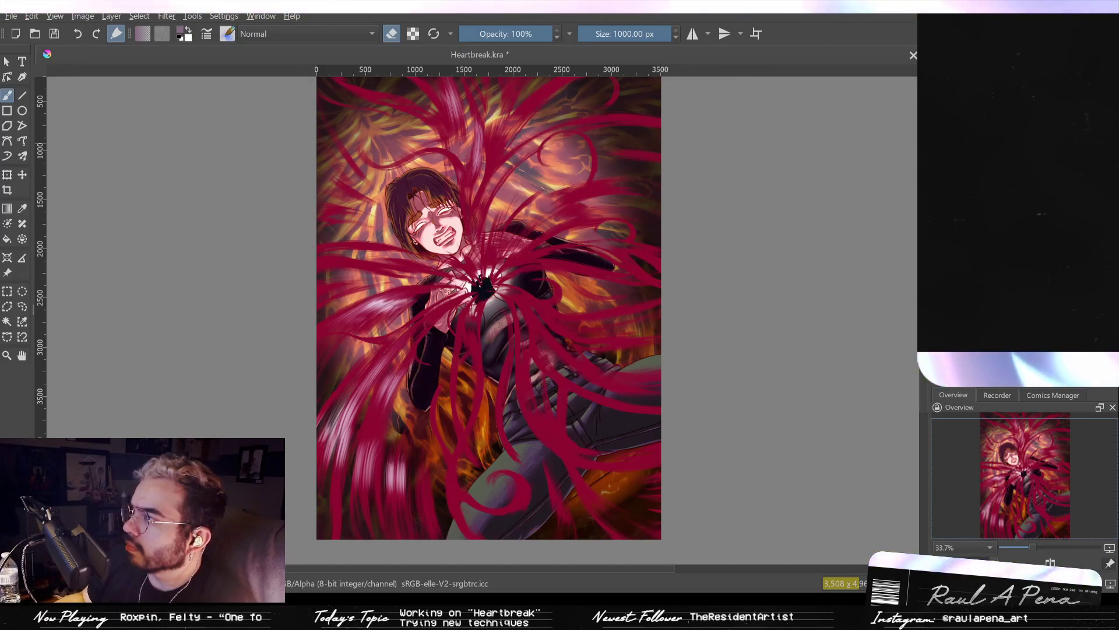
key(ctrl+shift+z)
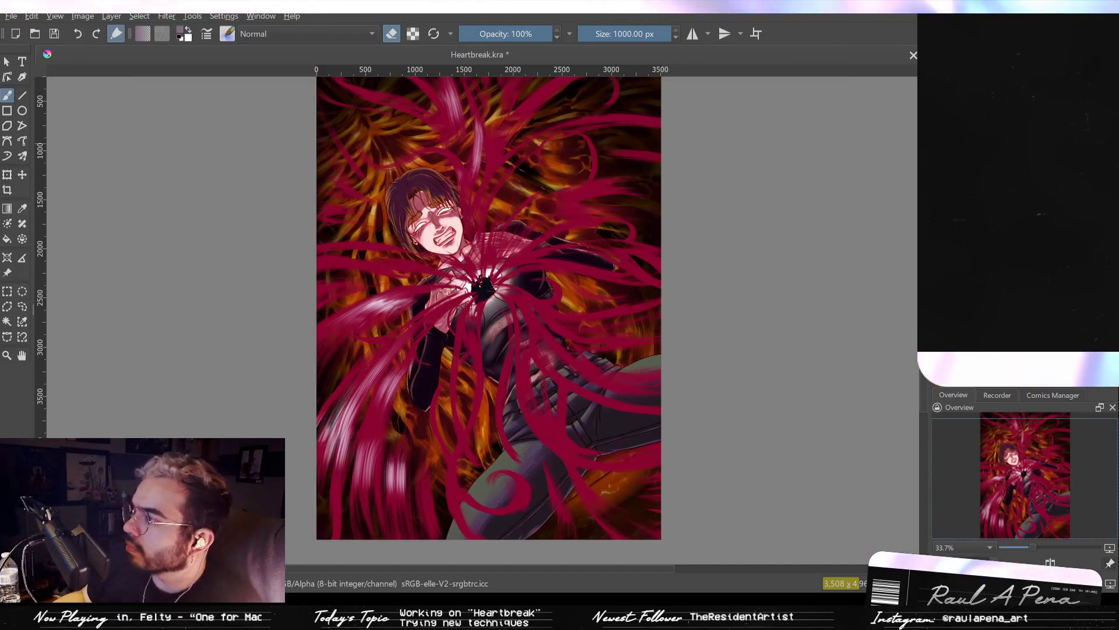
key(ctrl+z)
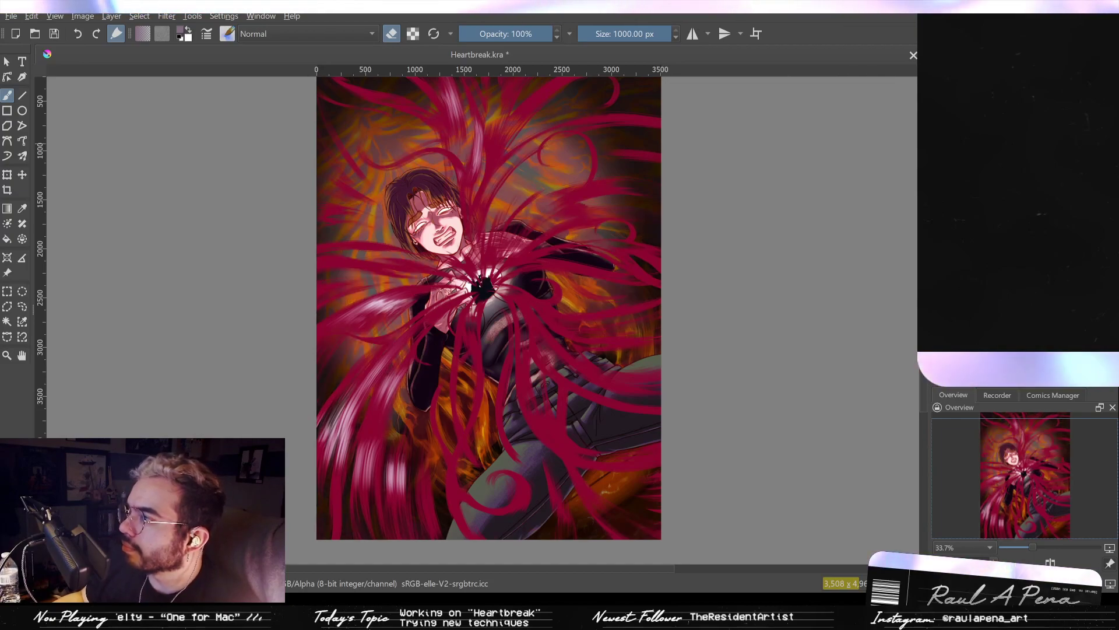
key(ctrl+z)
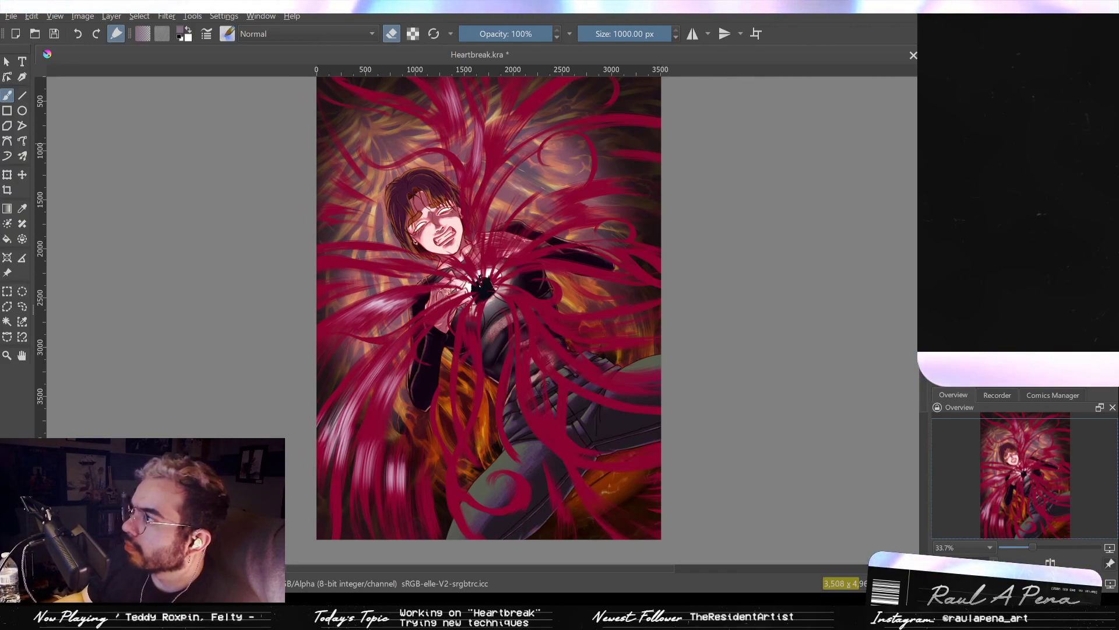
key(ctrl+z)
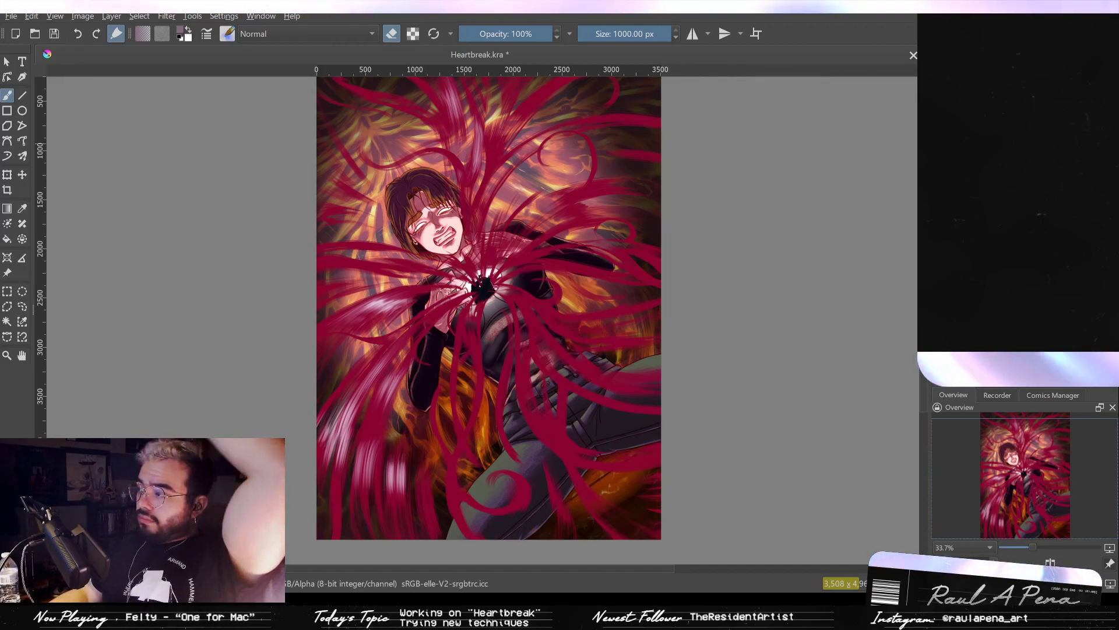
key(ctrl+z)
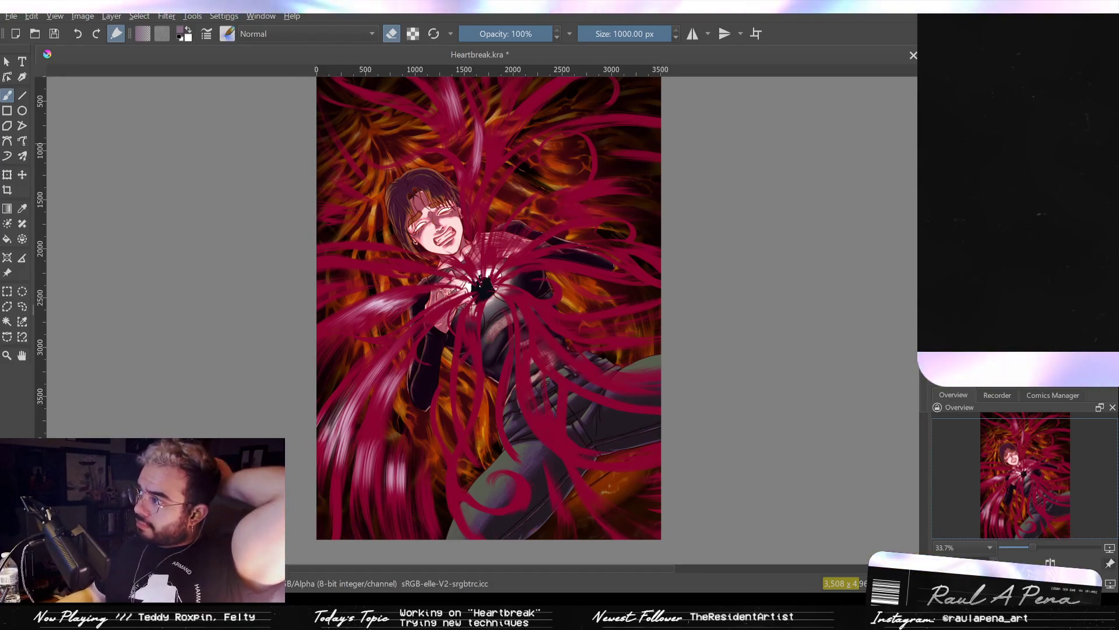
key(ctrl+z)
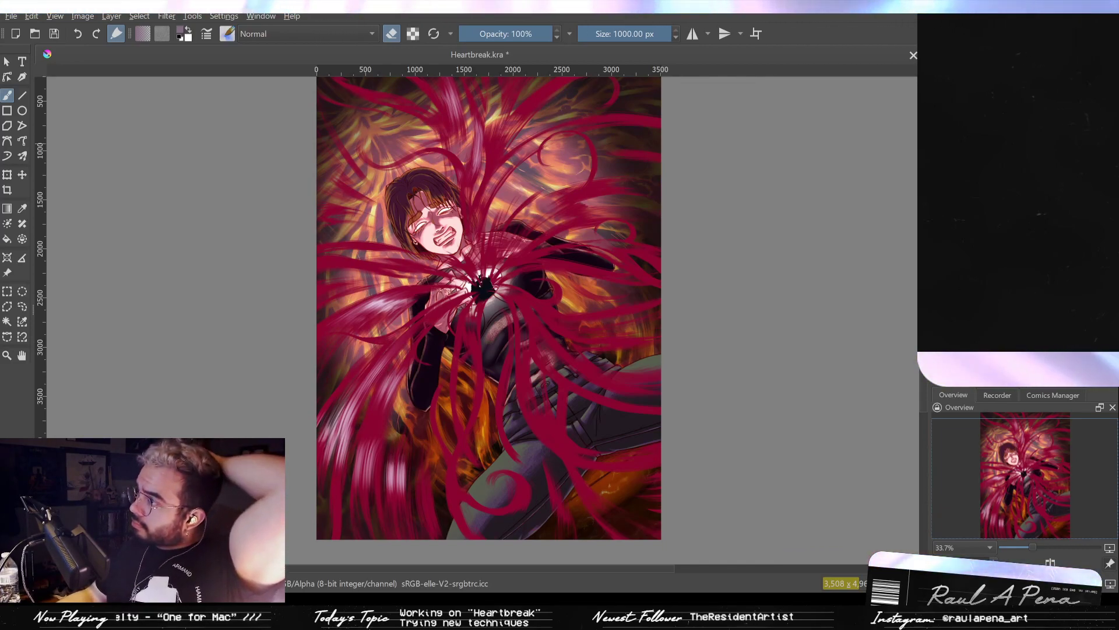
key(ctrl+z)
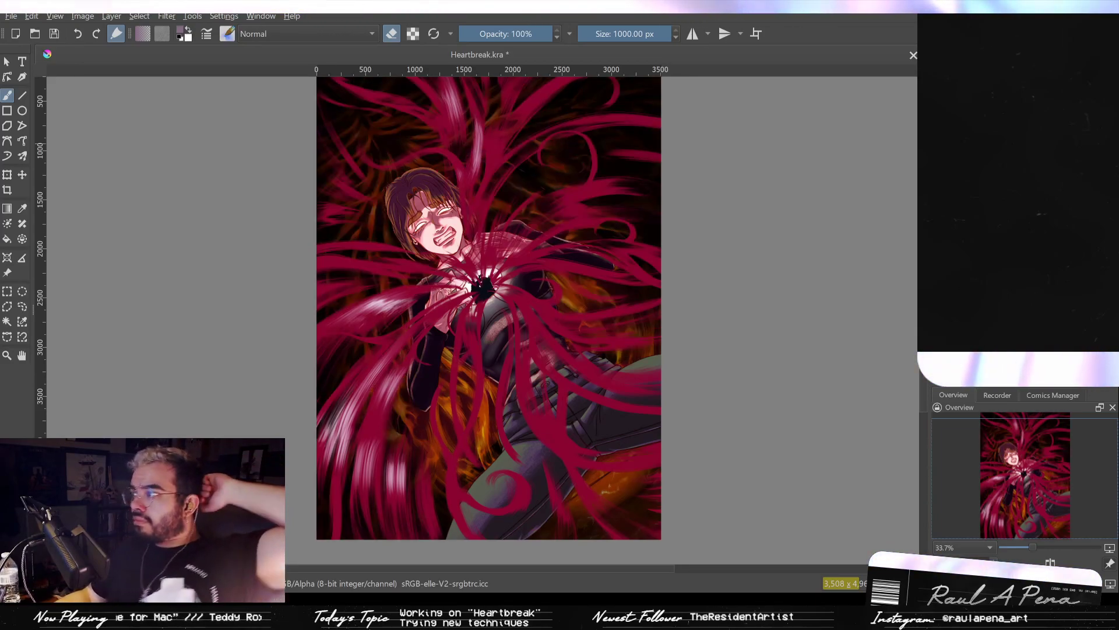
key(ctrl+shift+z)
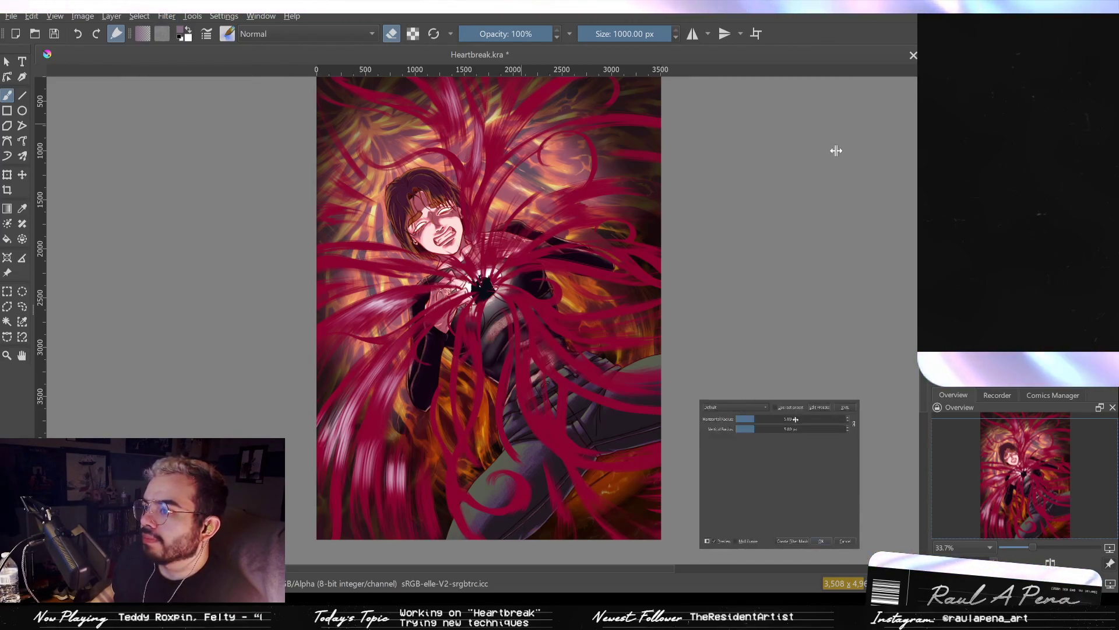
Apply a blur filter with horizontal and vertical radius of about 15 px to the background and inspect it around the head and chest.
drag(790, 419, 763, 420)
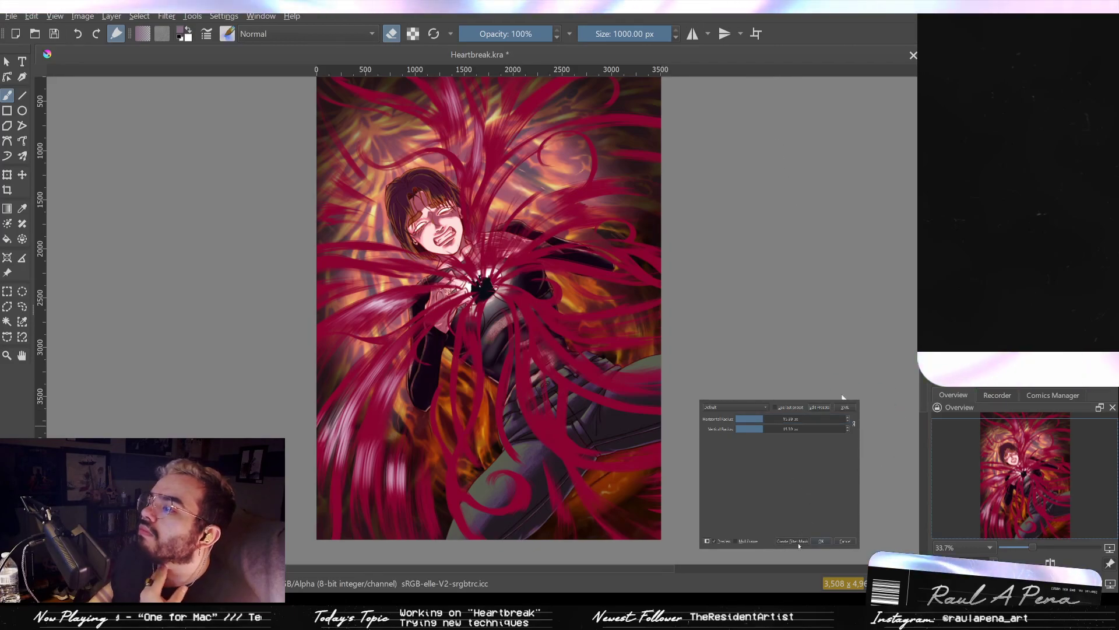
key(Return)
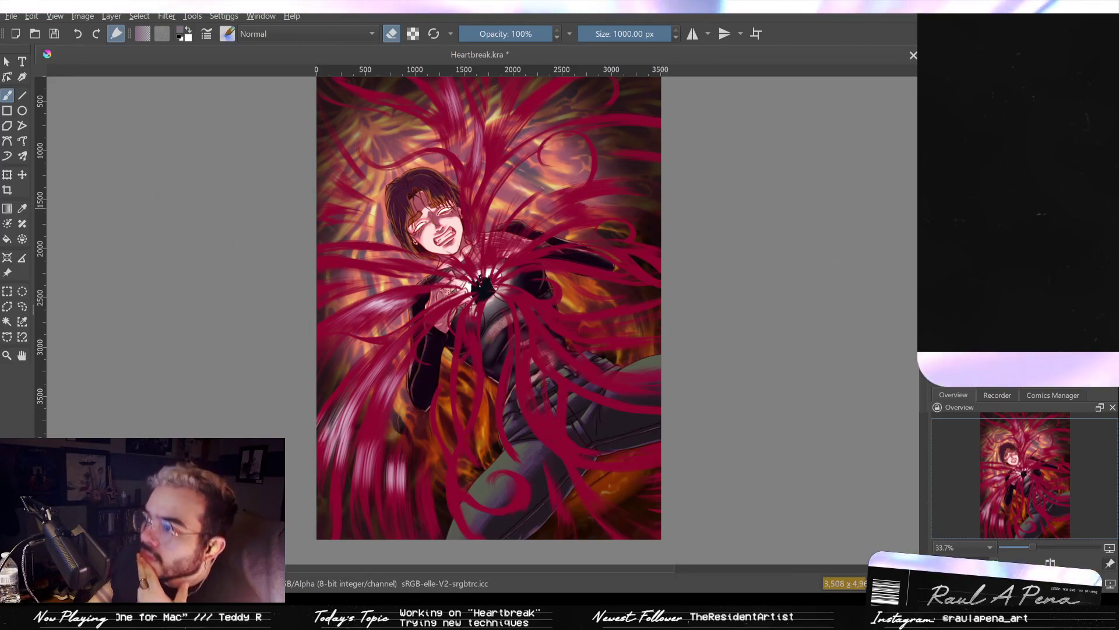
scroll(630, 194, up, 4)
scroll(618, 190, down, 4)
scroll(622, 183, up, 1)
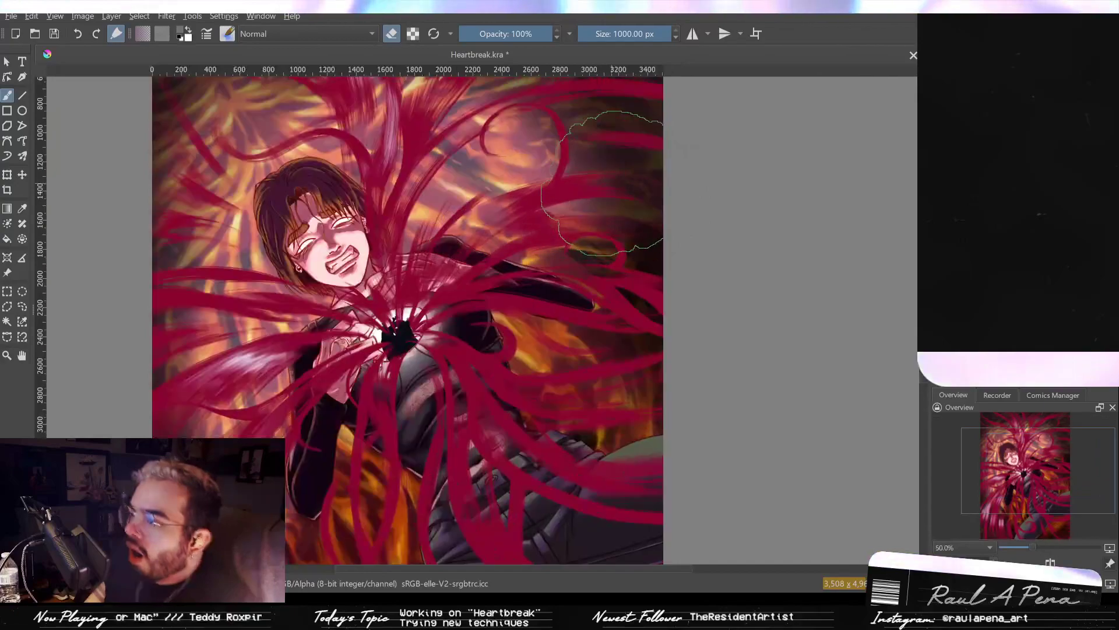
scroll(622, 178, down, 1)
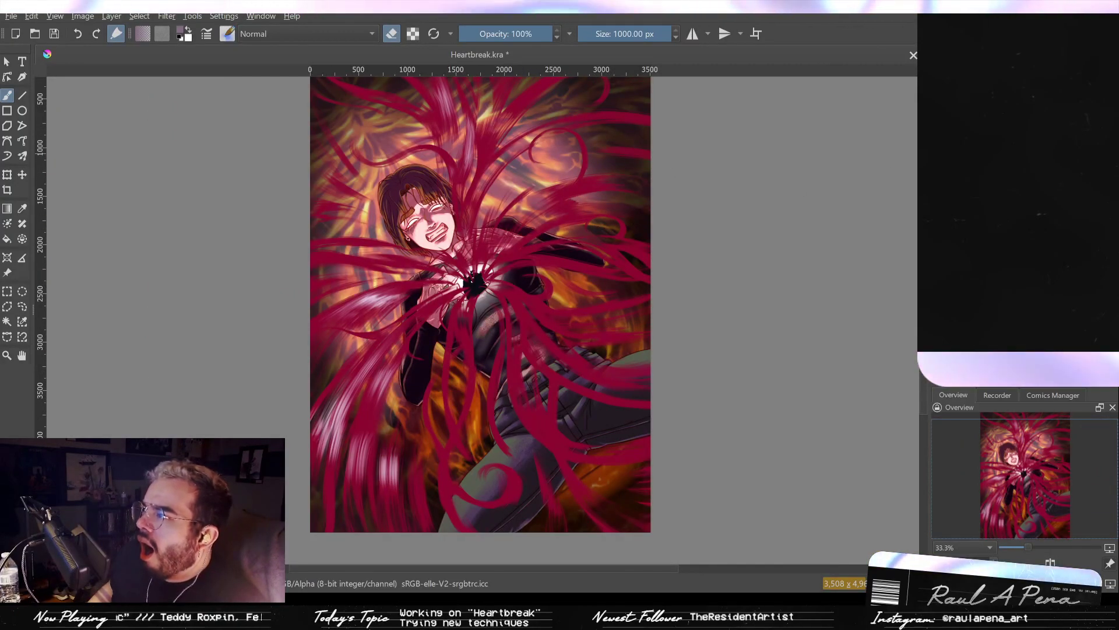
Undo the last background change and paint haze over the flames on both sides of the figure with the 1000 px brush.
key(ctrl+z)
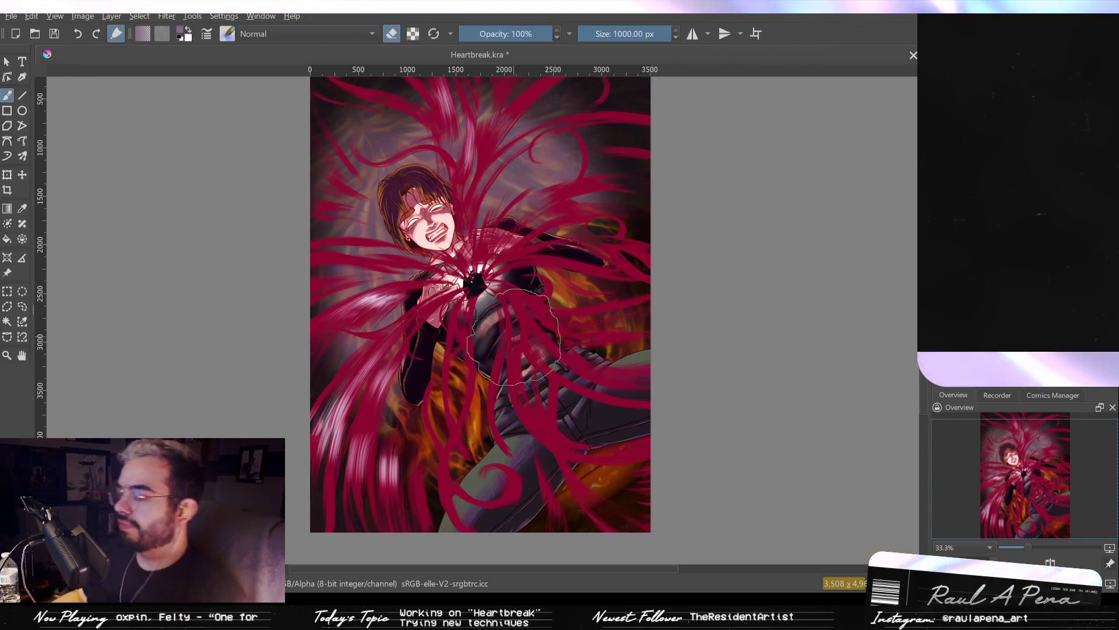
mouse_move(379, 408)
mouse_down()
mouse_move(405, 470)
mouse_move(403, 434)
mouse_move(376, 388)
mouse_move(347, 413)
mouse_move(388, 394)
mouse_up()
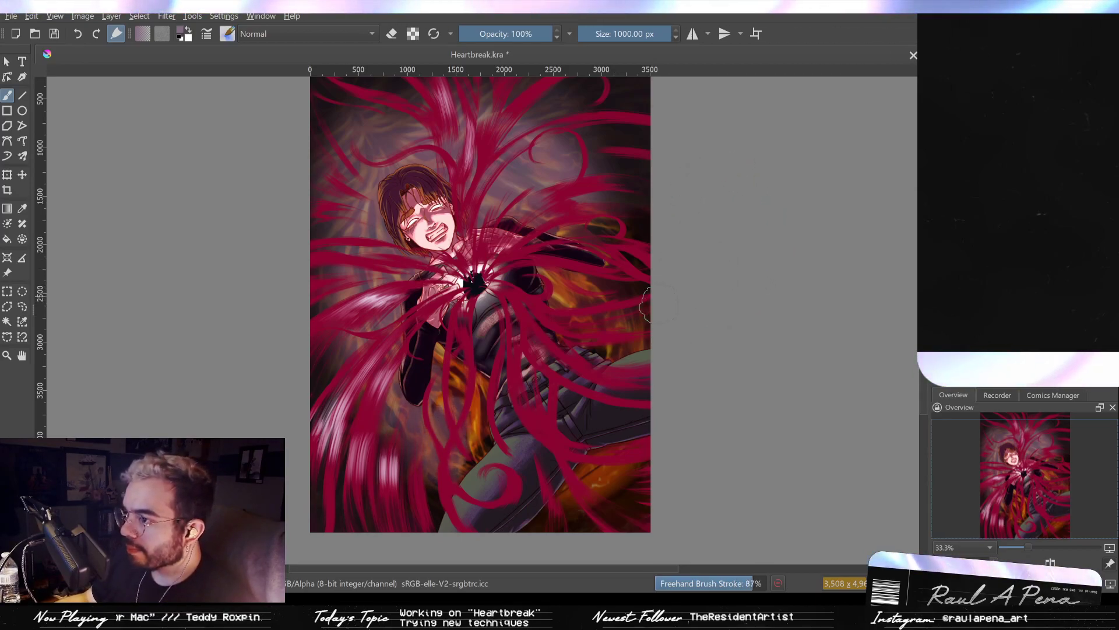
drag(555, 305, 534, 321)
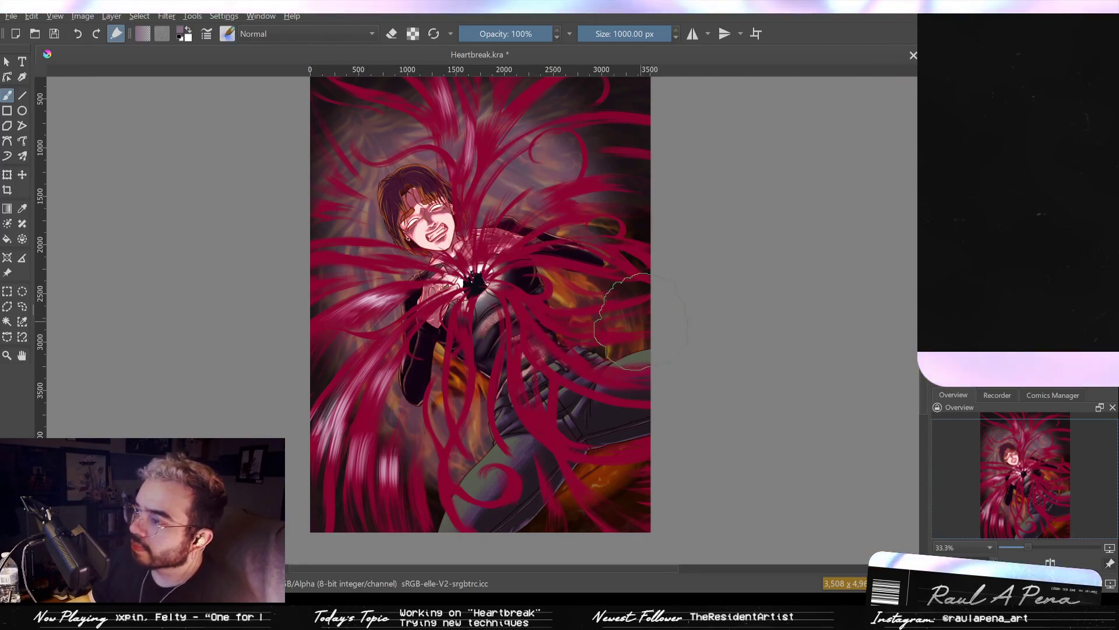
drag(625, 330, 618, 333)
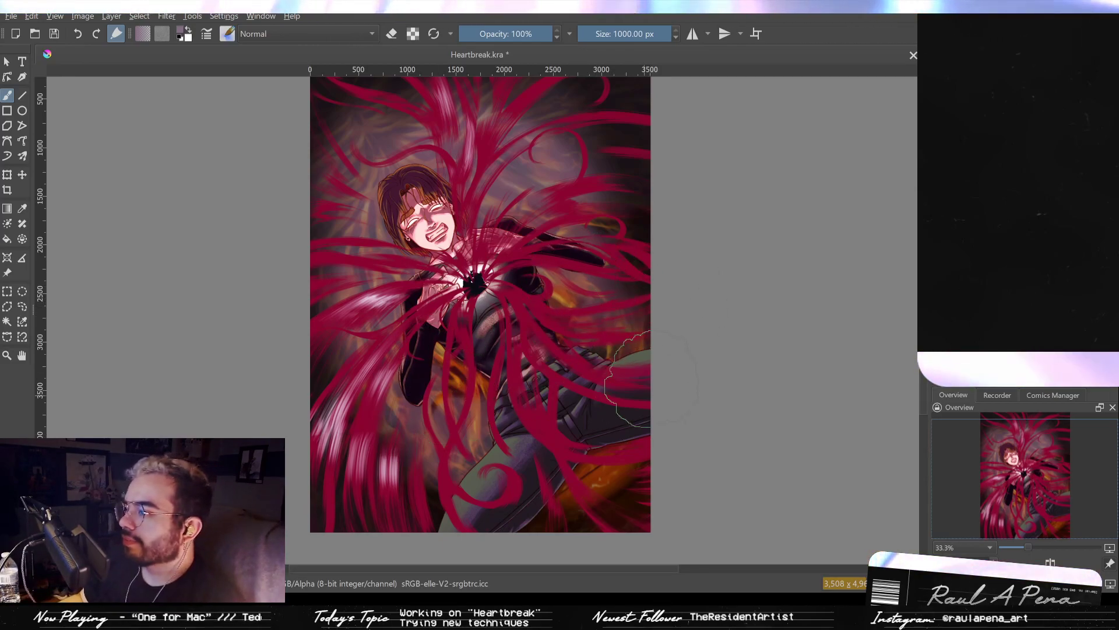
drag(615, 370, 612, 379)
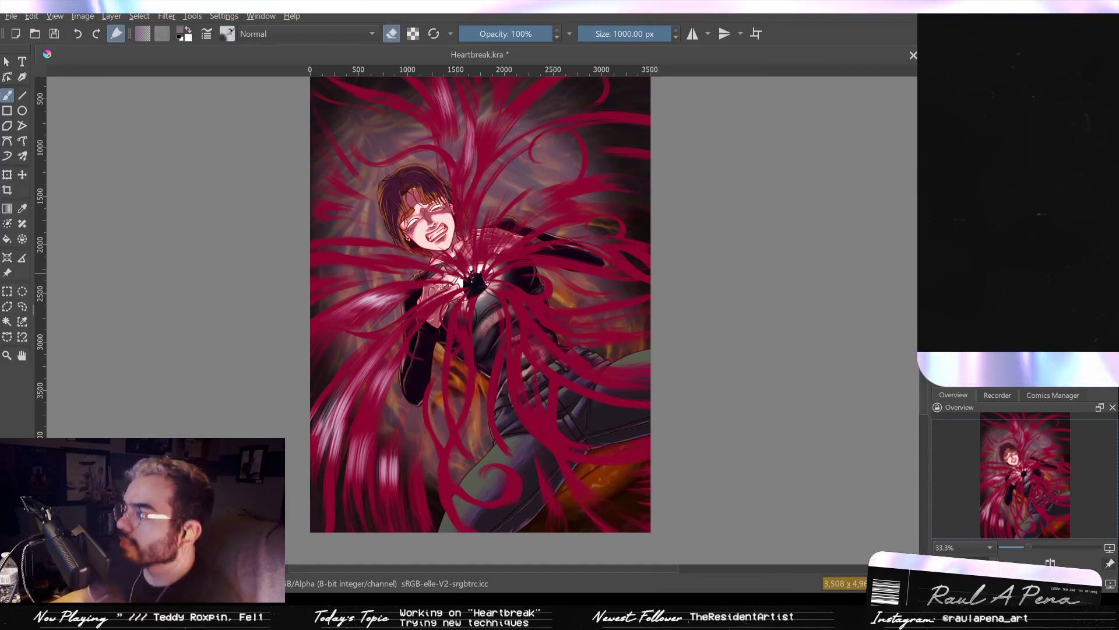
Erase haze over the flames beside the torso and legs with a soft 1000 px eraser, undoing the last stroke.
mouse_move(580, 323)
mouse_down()
mouse_move(461, 443)
mouse_move(420, 420)
mouse_move(506, 419)
mouse_up()
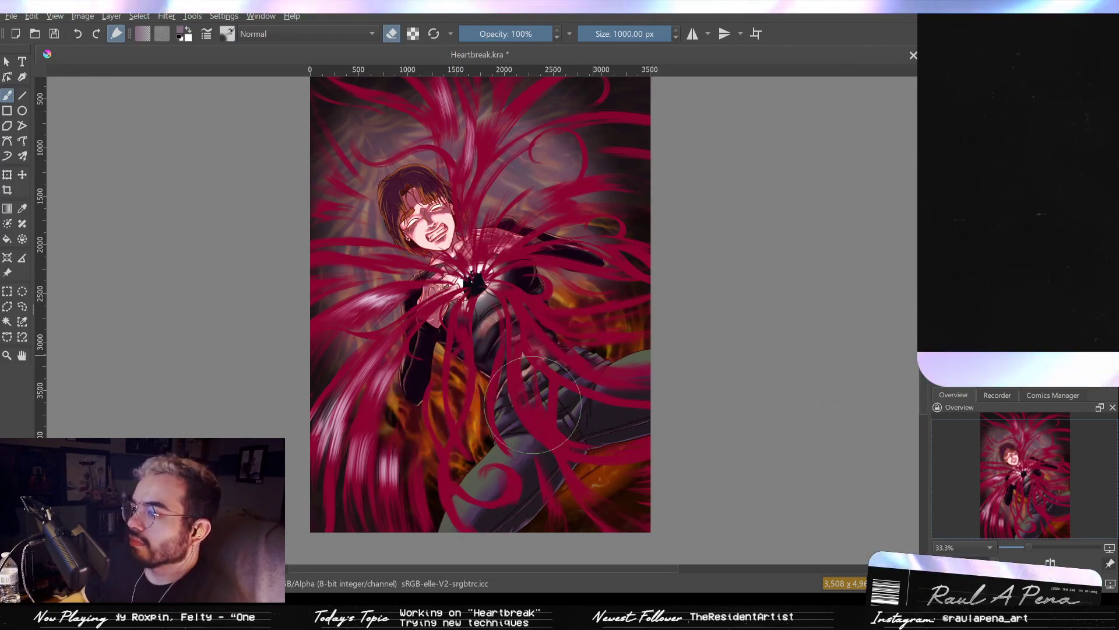
key(ctrl+z)
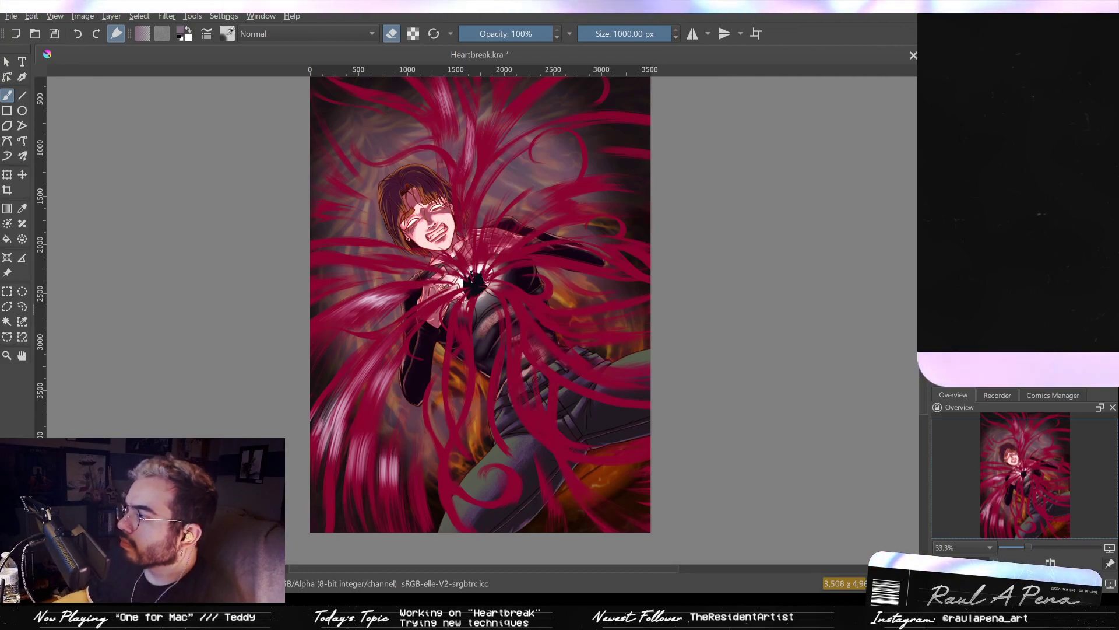
Switch back to the Geometric Mean brush preset and try a darker blend of the background haze over the flames.
key(slash)
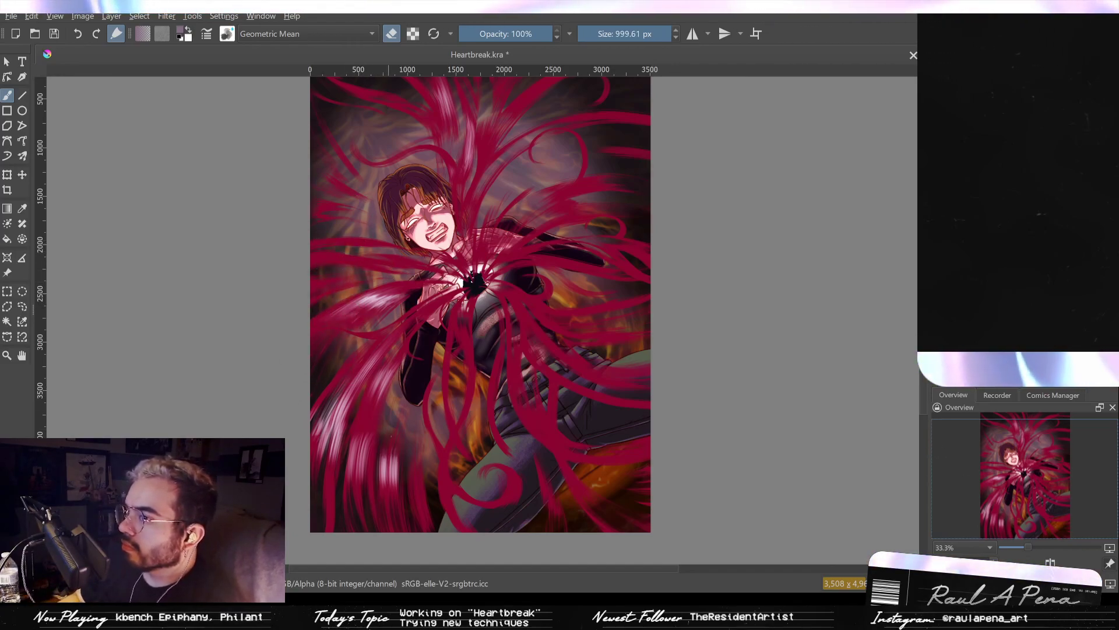
drag(647, 125, 661, 107)
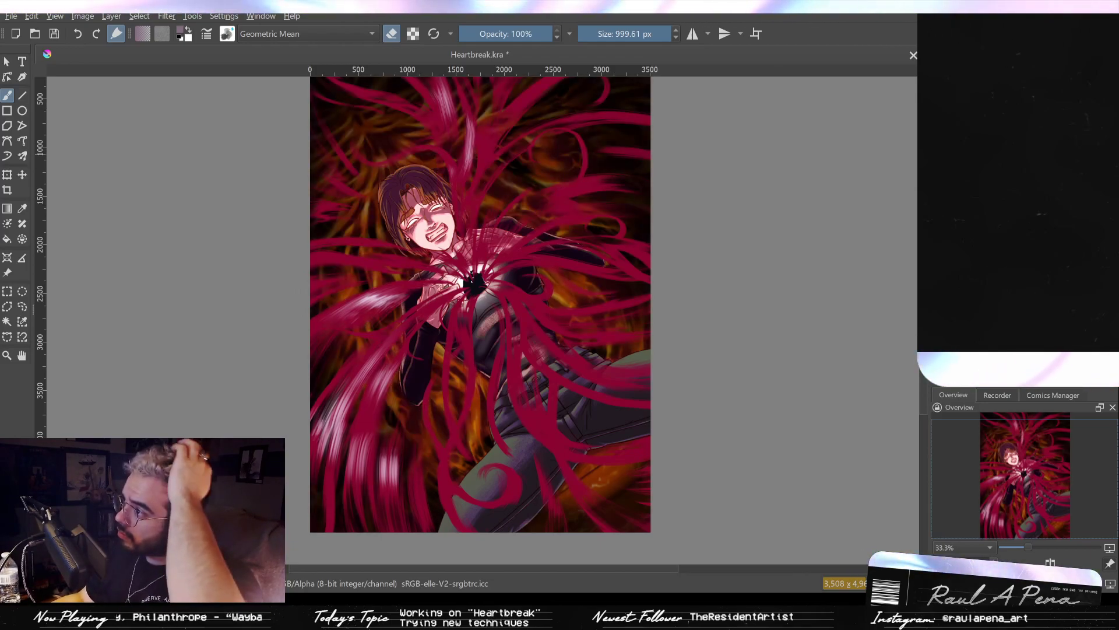
key(ctrl+z)
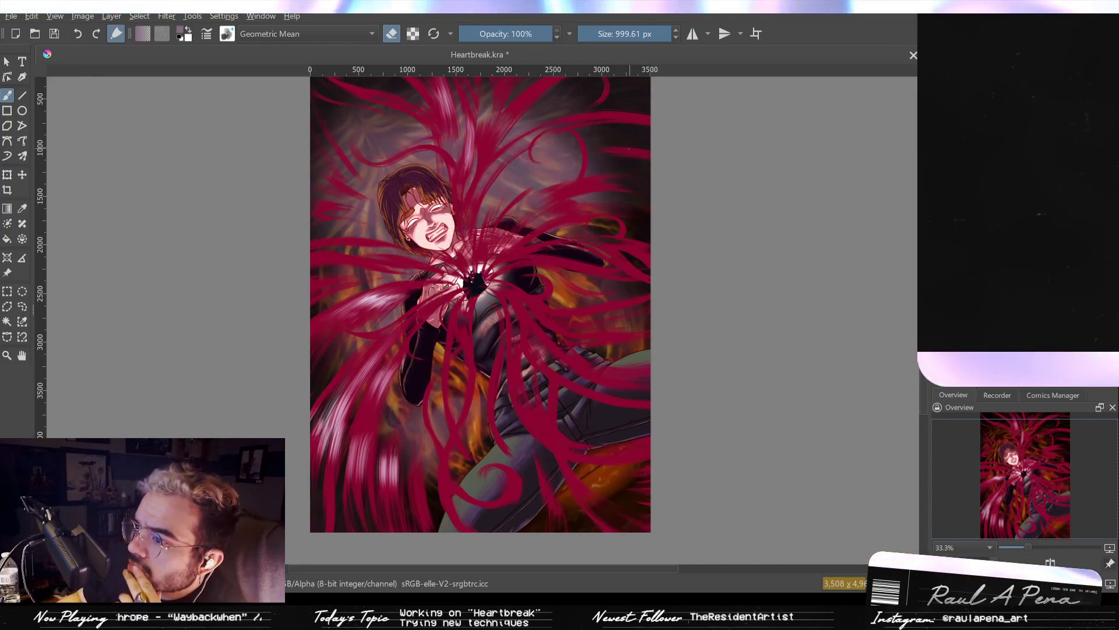
Reset the brush colour to black and paint dark smoke over the flames around the head and upper background at 1000 px with Geometric Mean.
drag(349, 354, 383, 322)
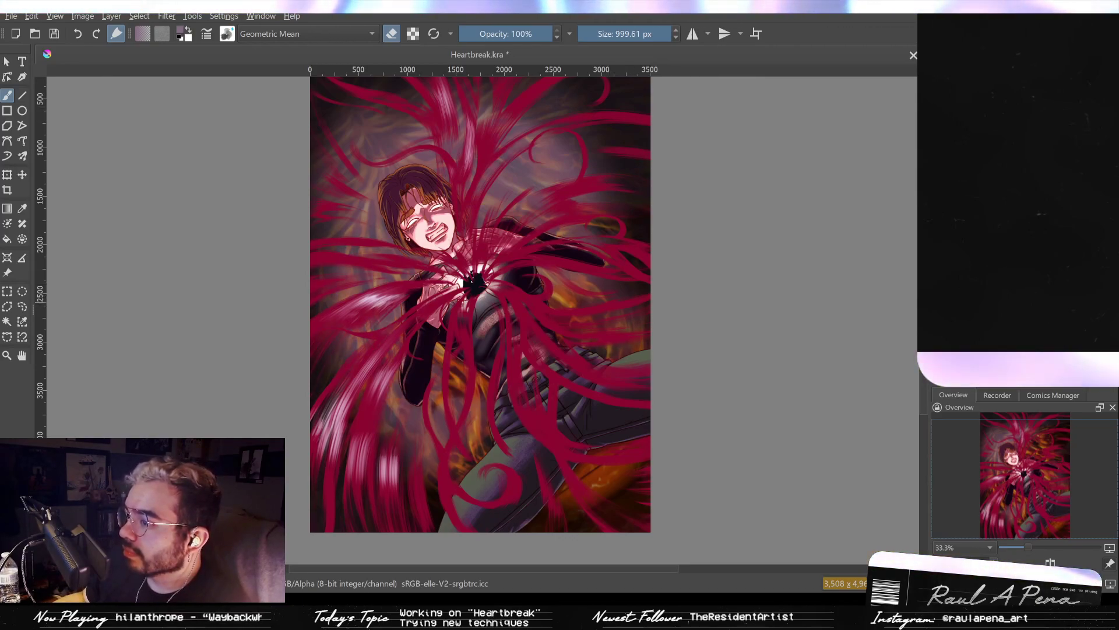
click(392, 34)
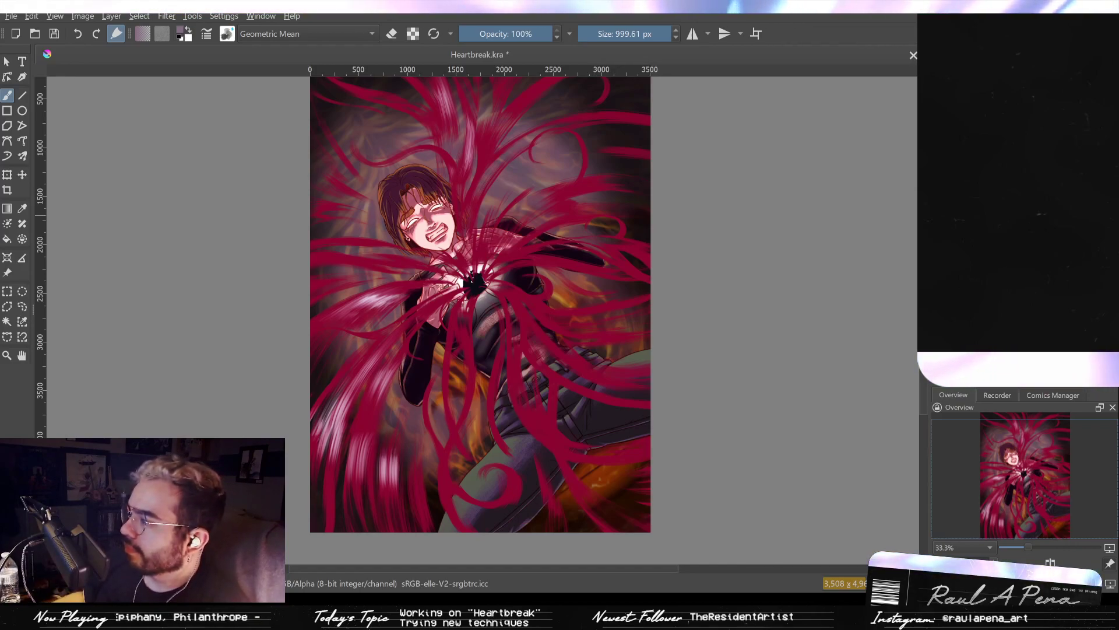
key(d)
drag(487, 187, 551, 167)
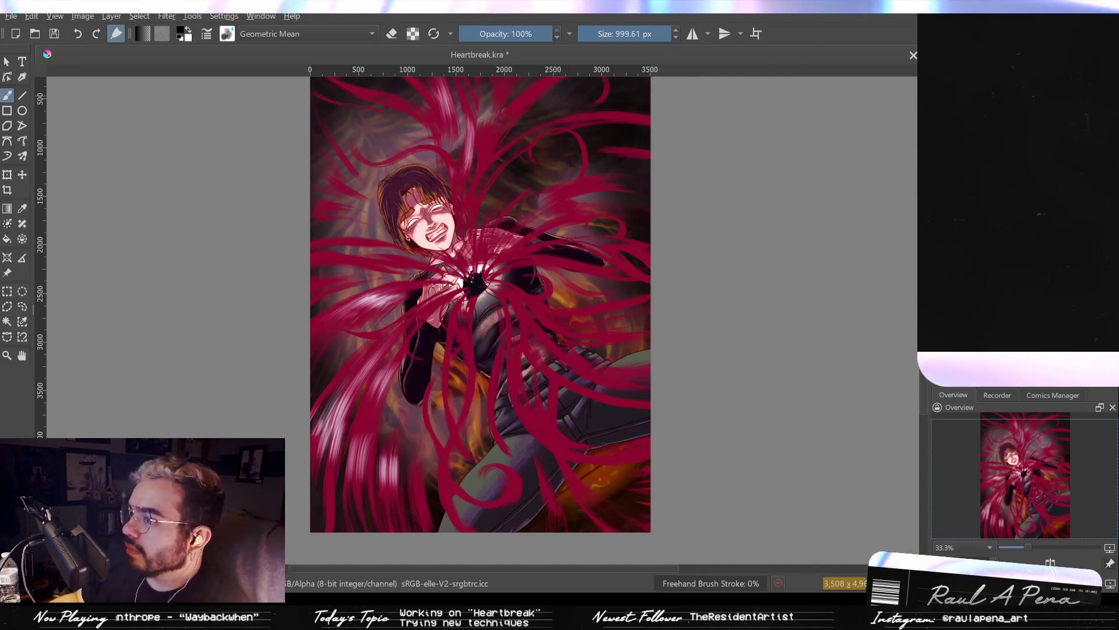
mouse_move(333, 161)
mouse_down()
mouse_move(329, 216)
mouse_move(353, 169)
mouse_move(354, 275)
mouse_up()
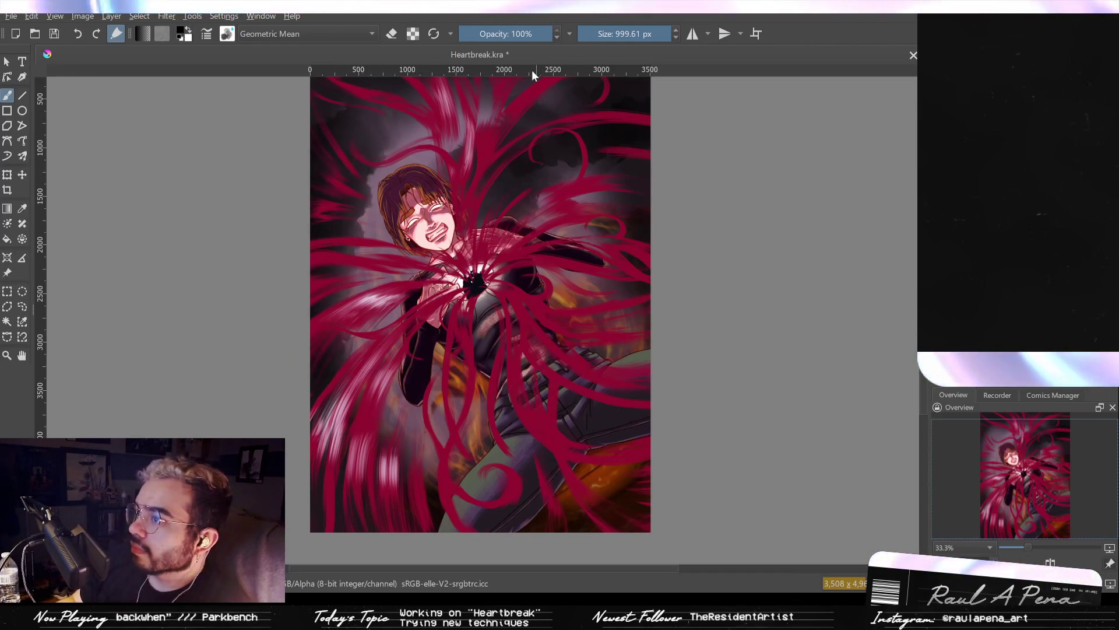
drag(674, 148, 679, 175)
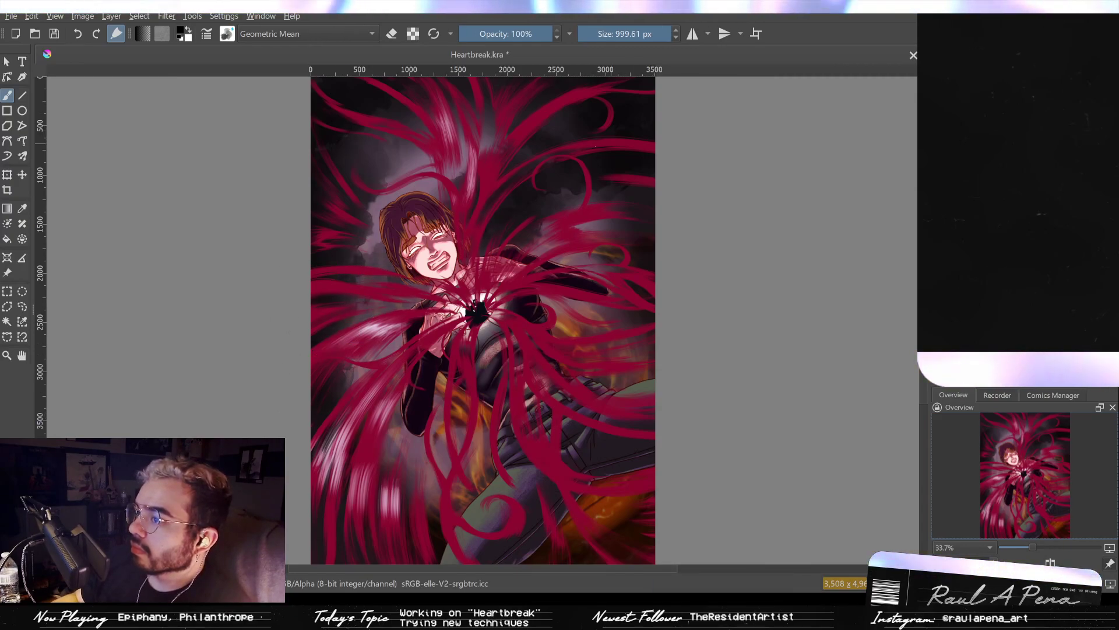
drag(376, 201, 367, 259)
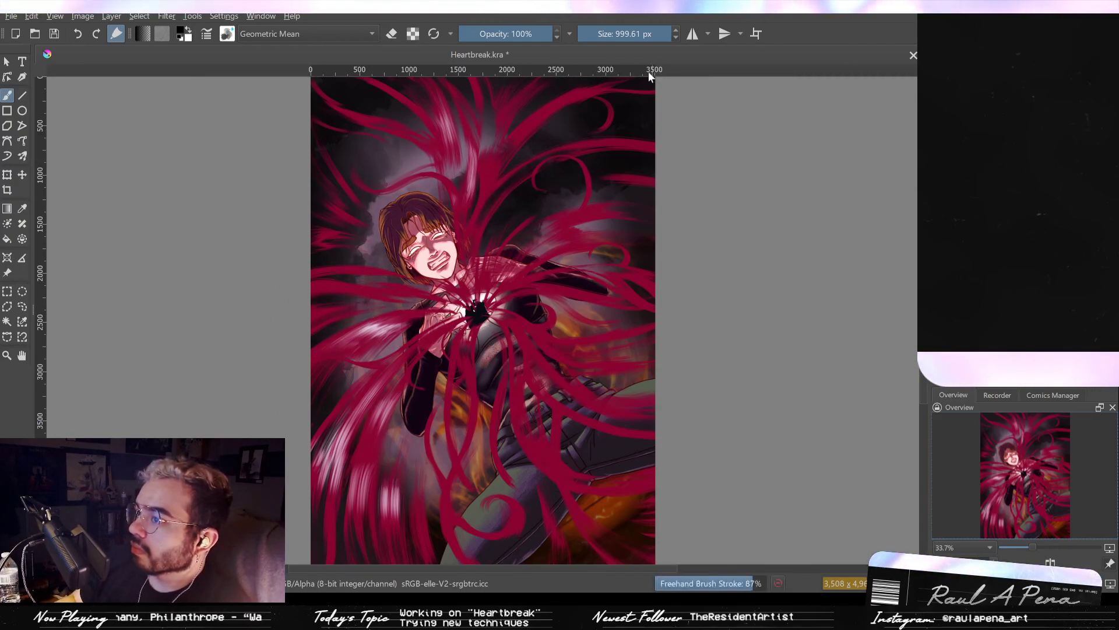
drag(373, 201, 365, 259)
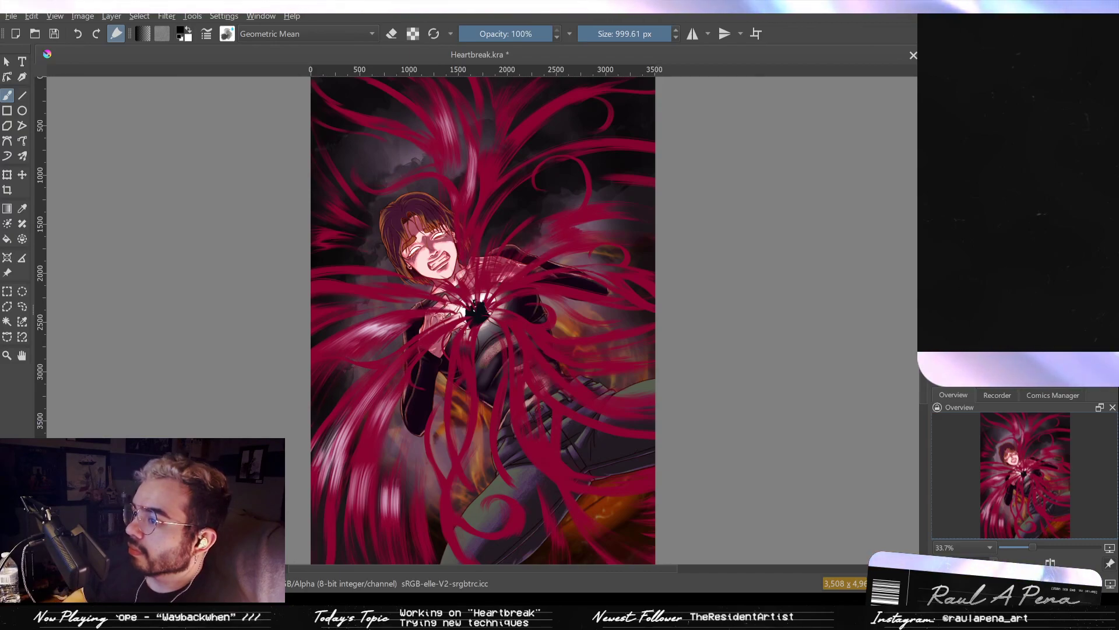
Erase the dark smoke beside the torso, above the shoulder and next to the face with the 1000 px brush to uncover the flames.
click(391, 33)
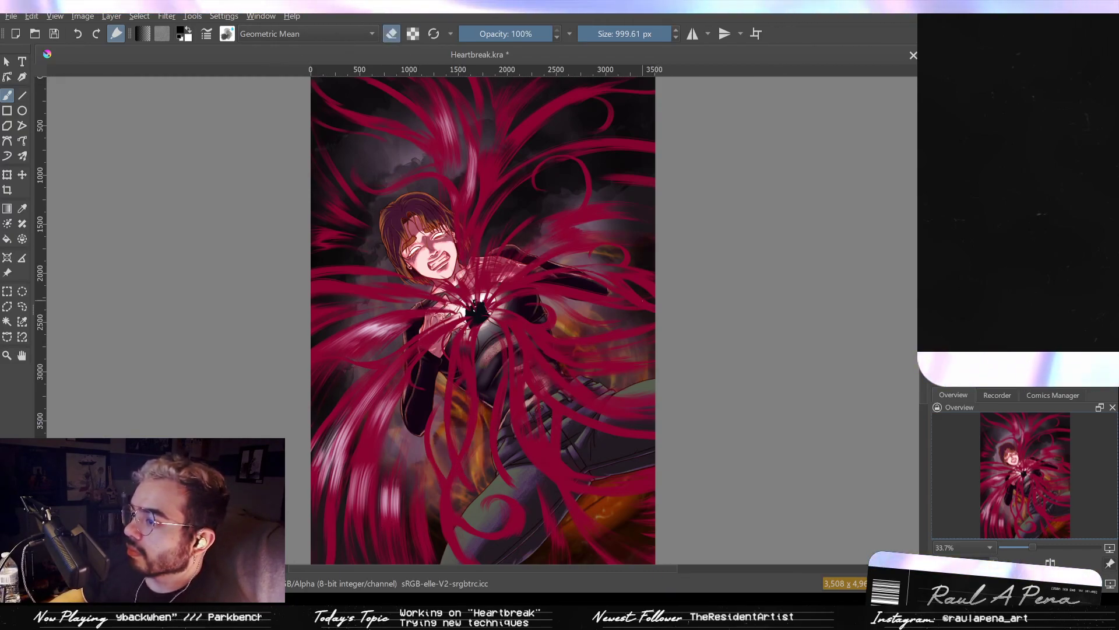
drag(408, 429, 572, 330)
mouse_move(402, 431)
mouse_down()
mouse_move(340, 392)
mouse_move(338, 379)
mouse_up()
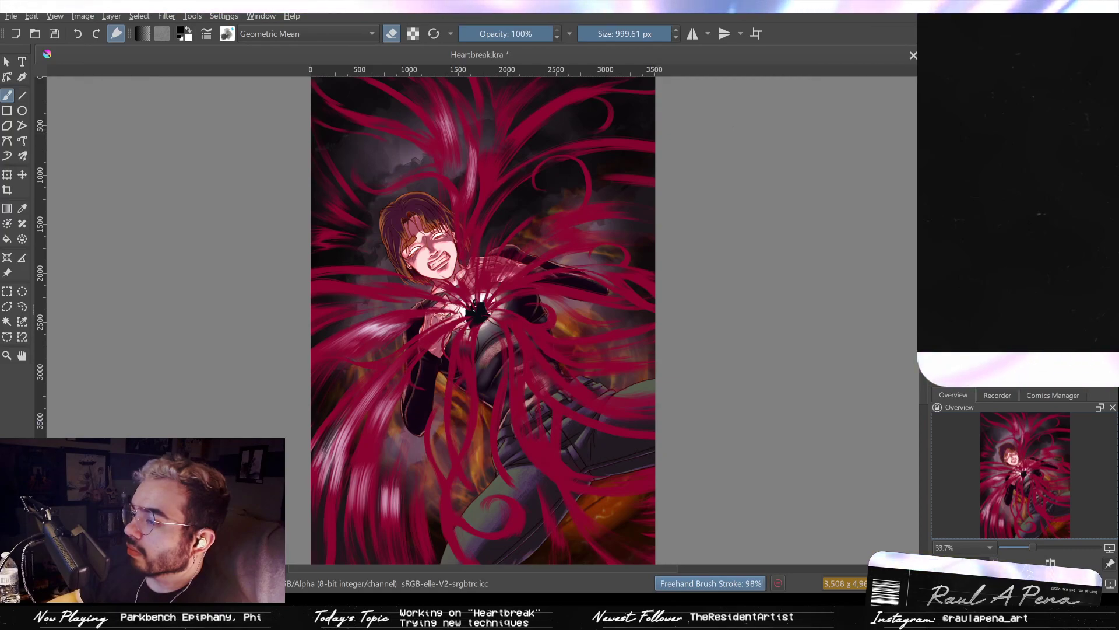
drag(487, 215, 525, 224)
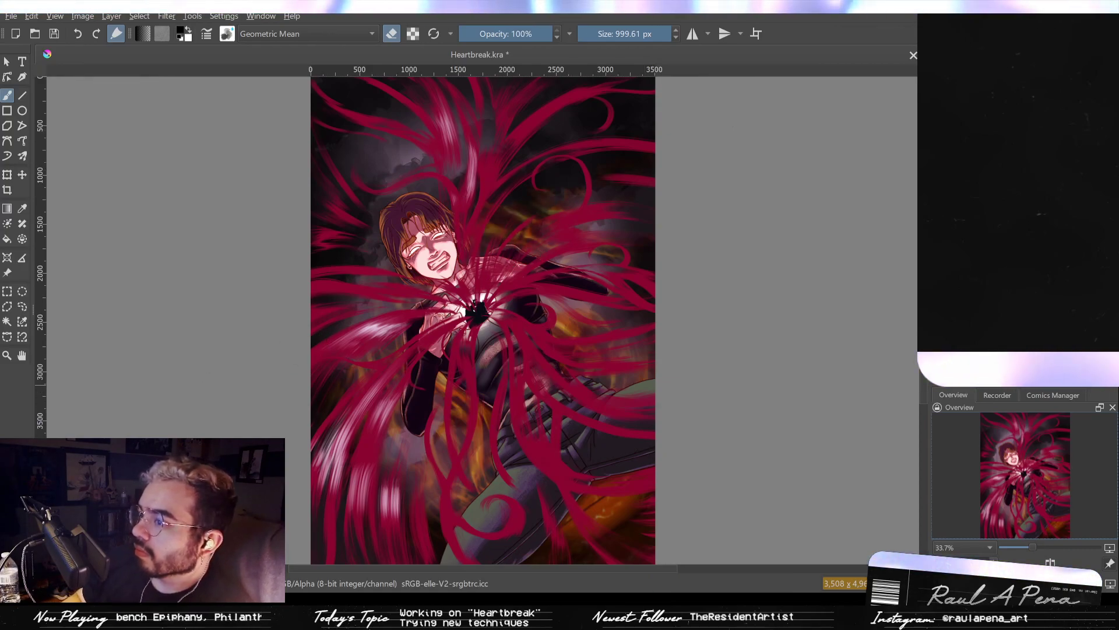
drag(317, 382, 355, 364)
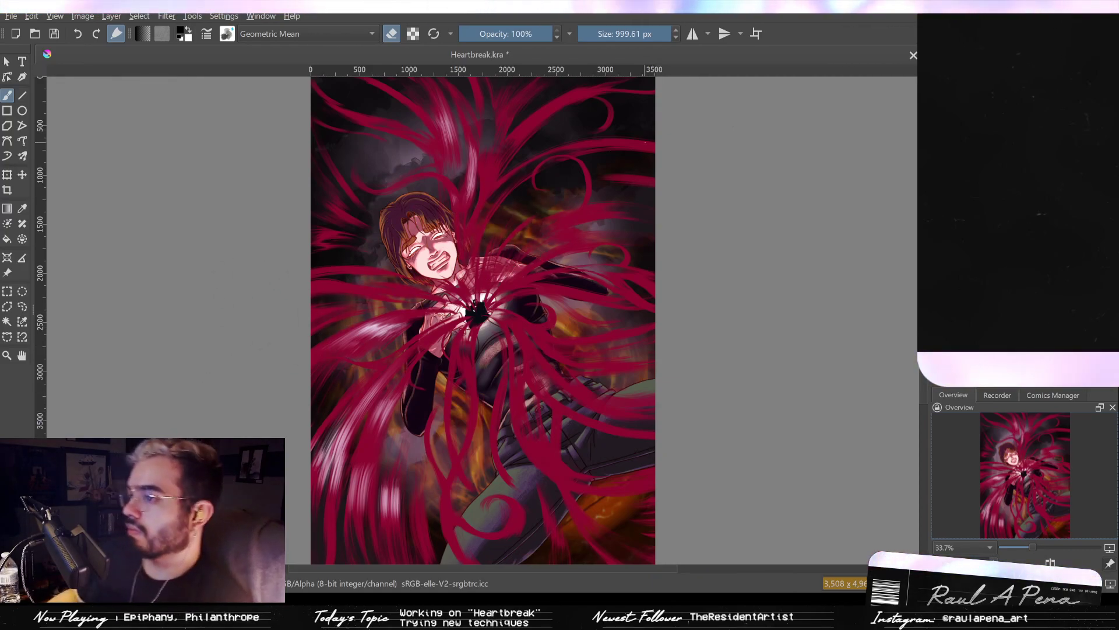
drag(347, 259, 370, 233)
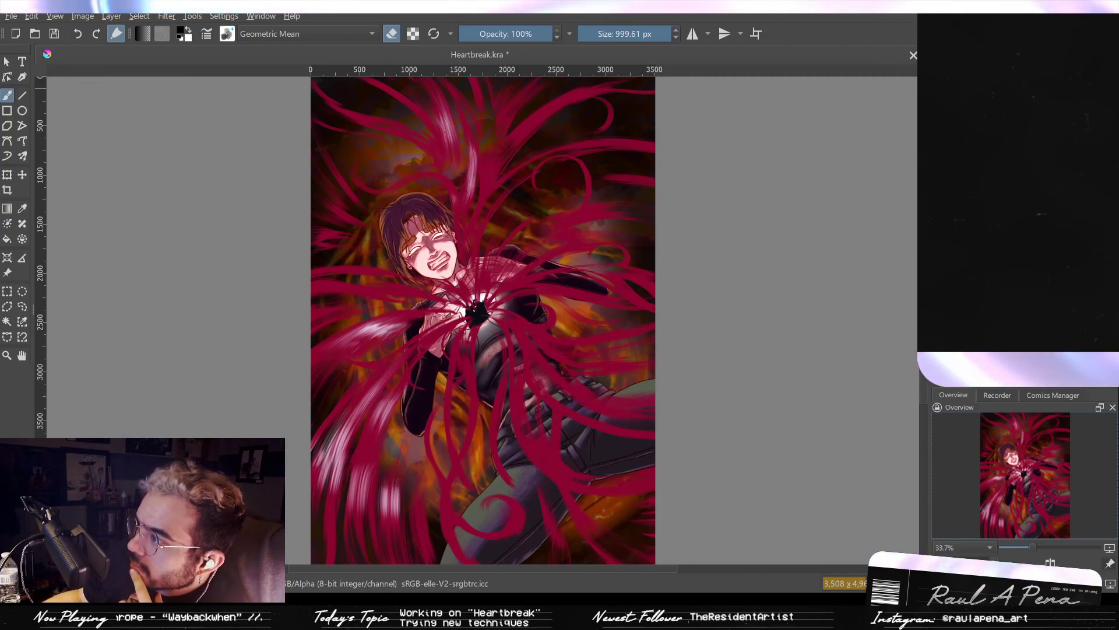
Compare several blends of the smoke over the flames and keep a muted, hazy one.
key(ctrl+z)
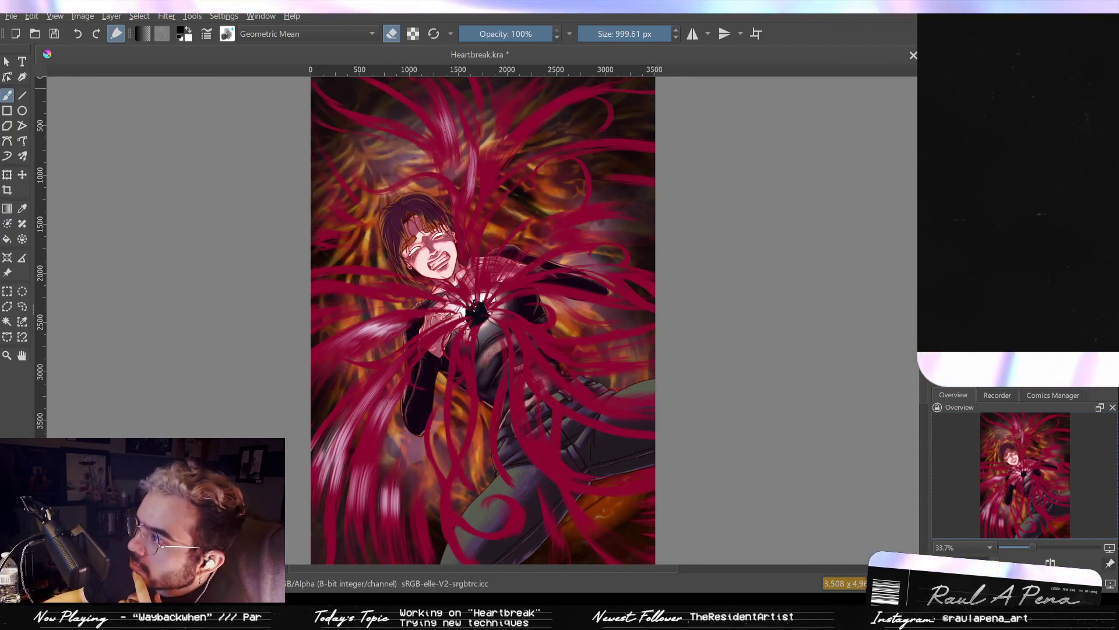
key(ctrl+shift+z)
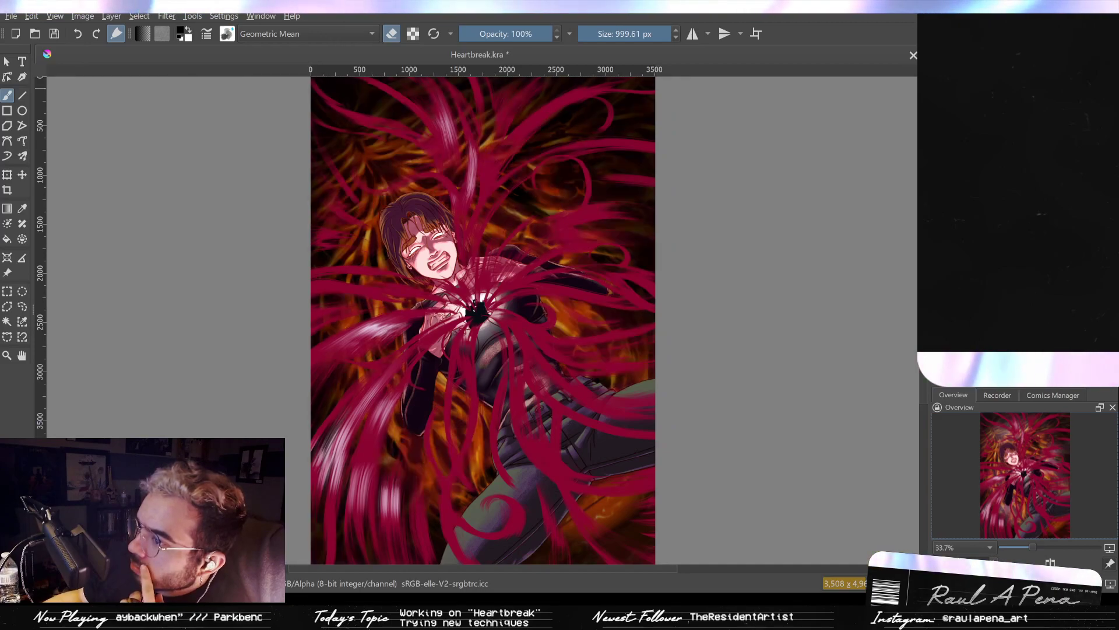
key(ctrl+z)
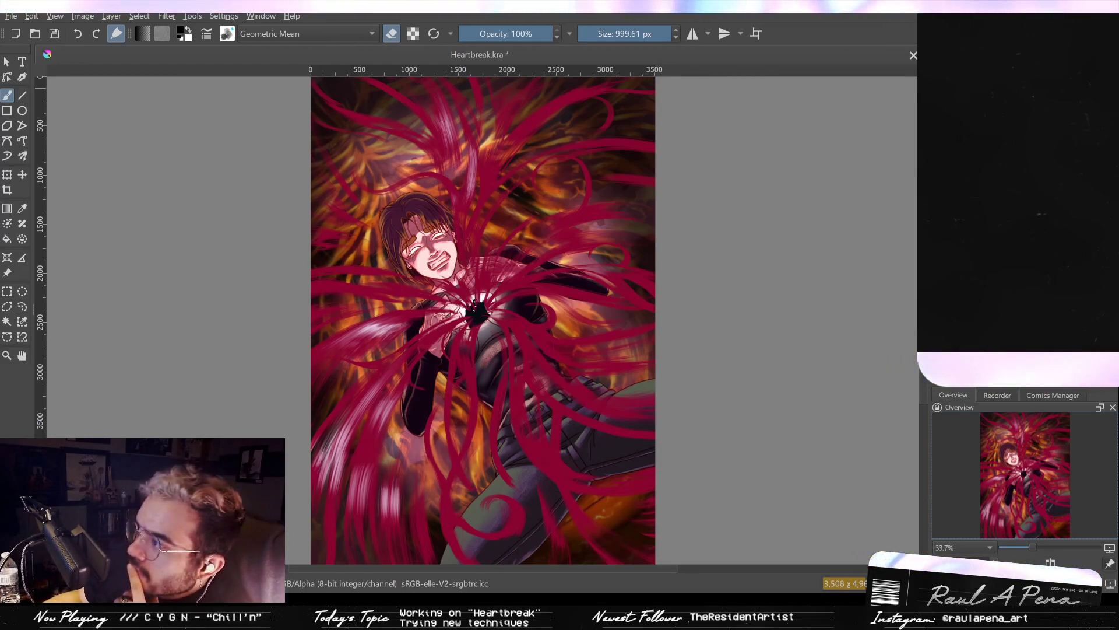
key(ctrl+shift+z)
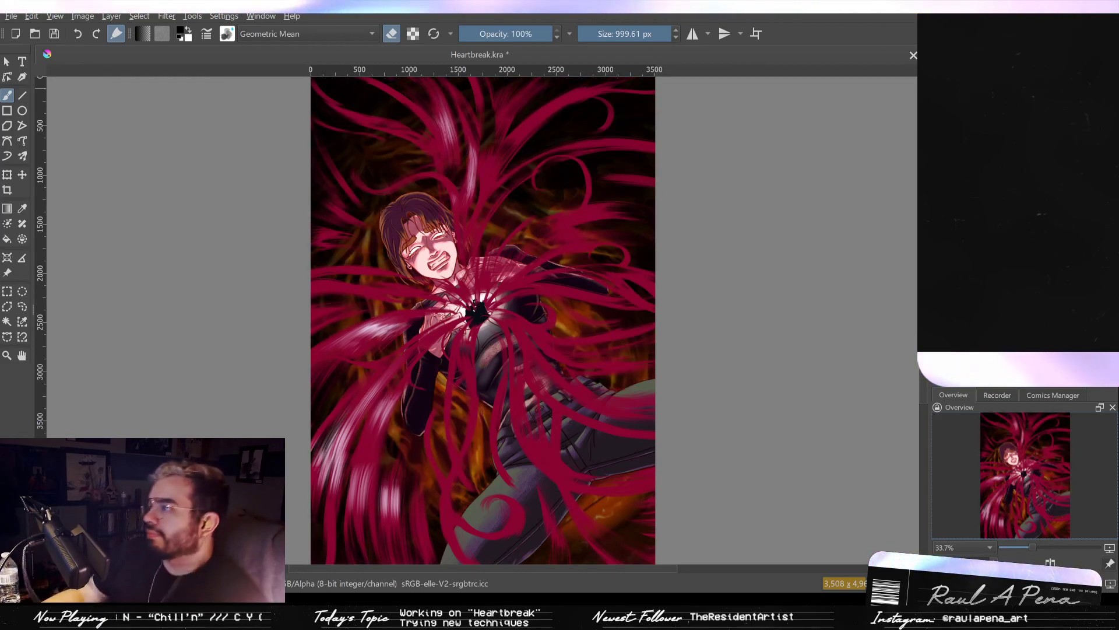
key(ctrl+z)
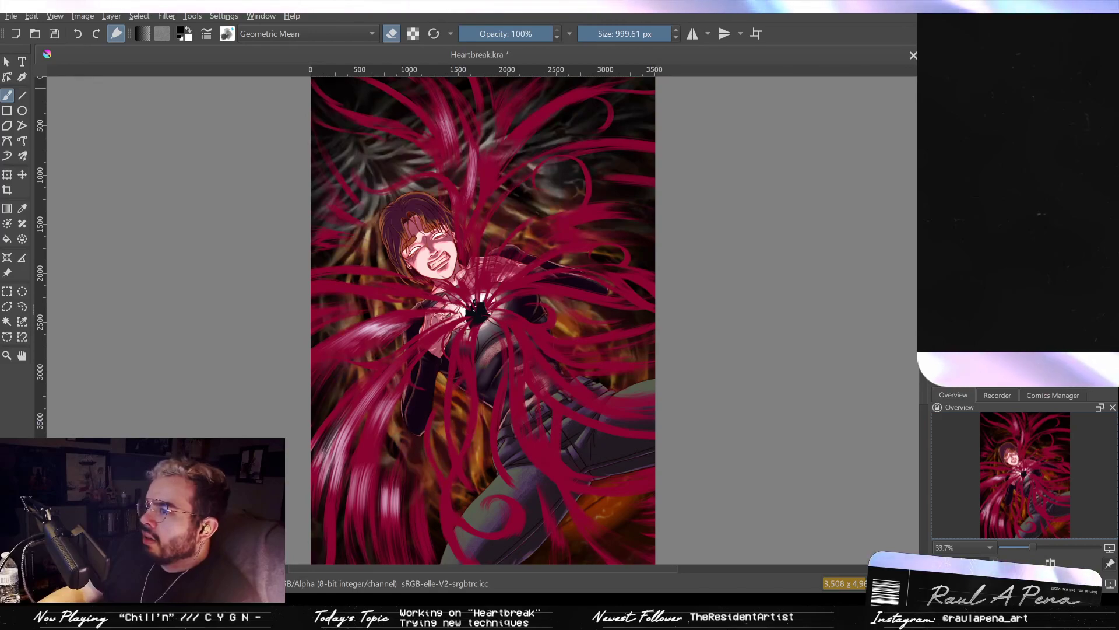
key(ctrl+shift+z)
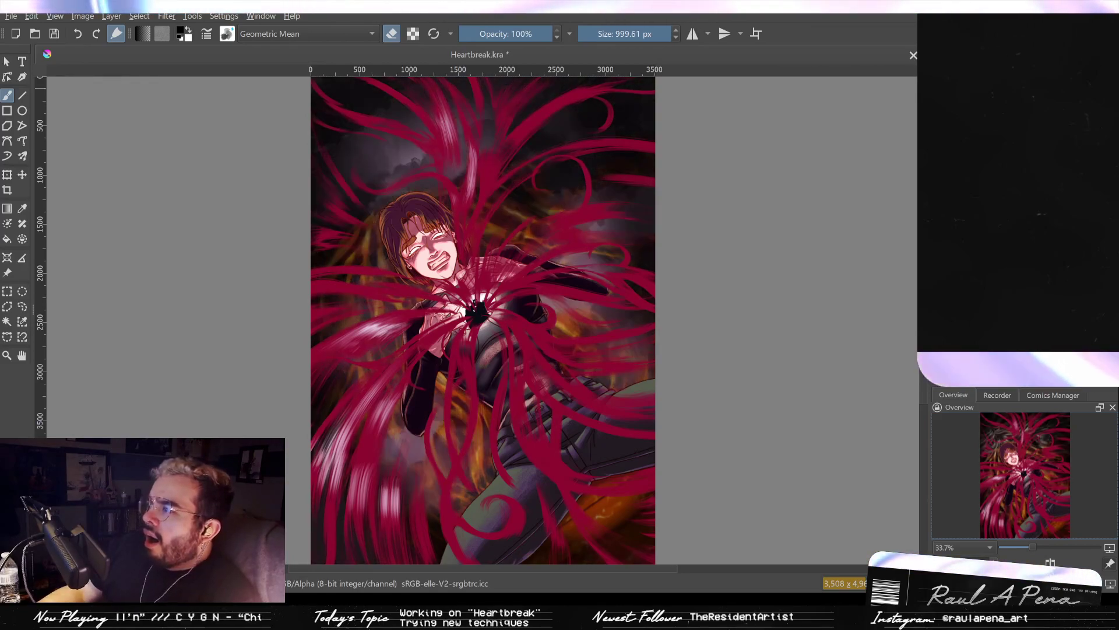
key(ctrl+shift+z)
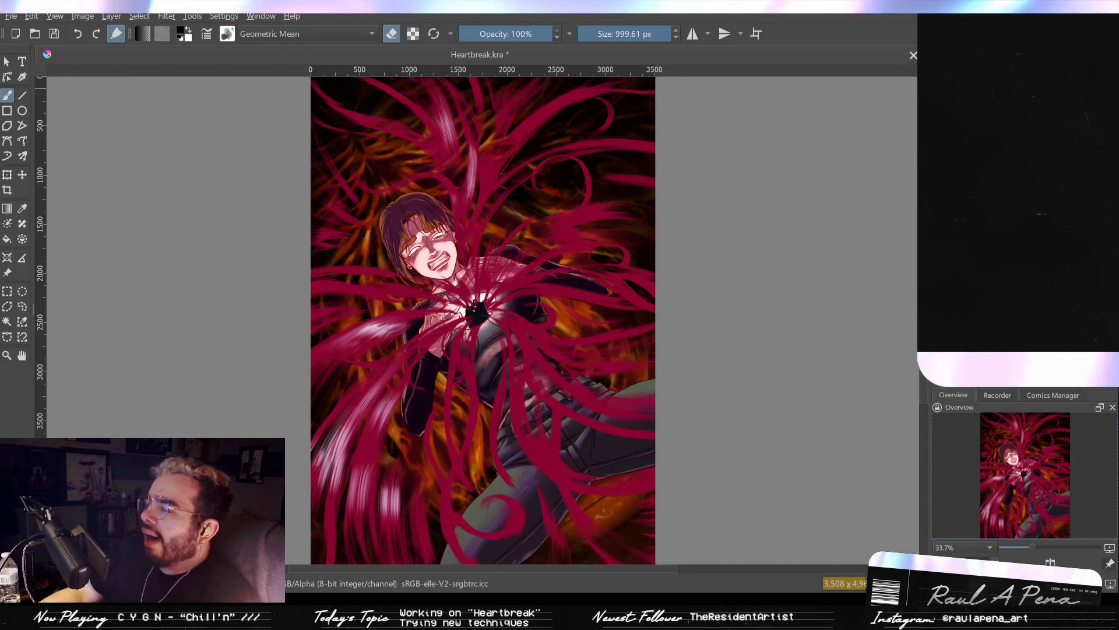
key(ctrl+z)
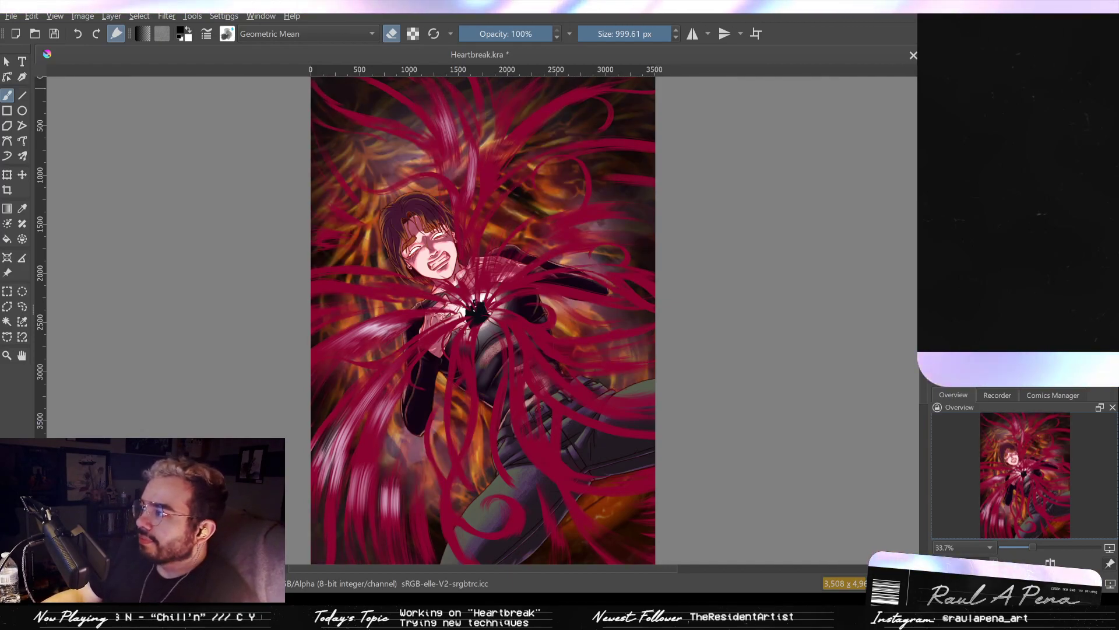
key(ctrl+z)
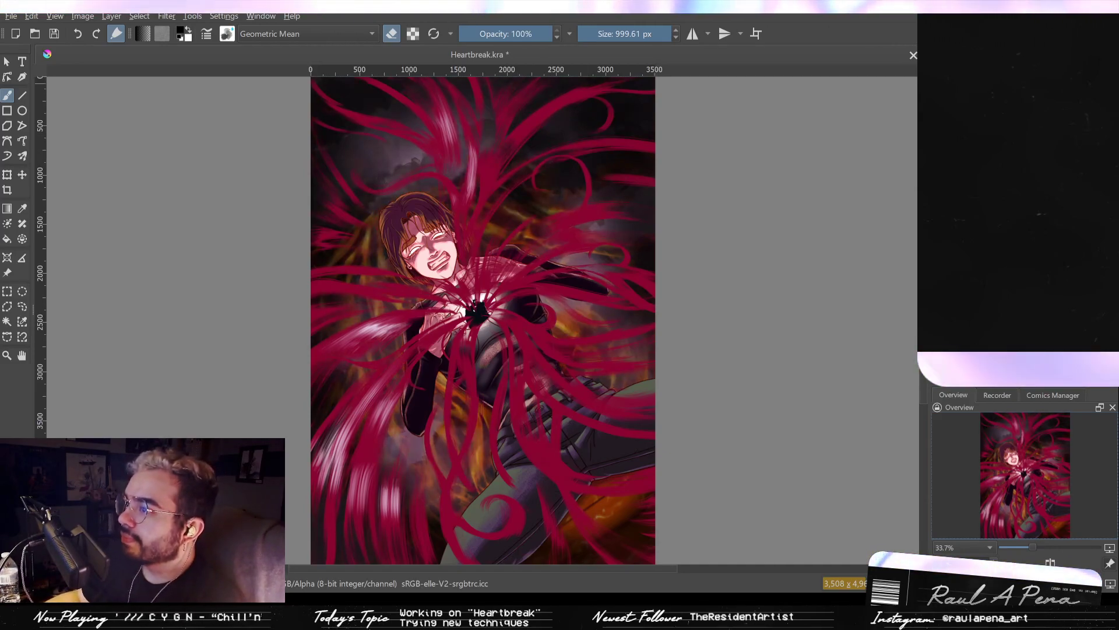
key(ctrl+shift+z)
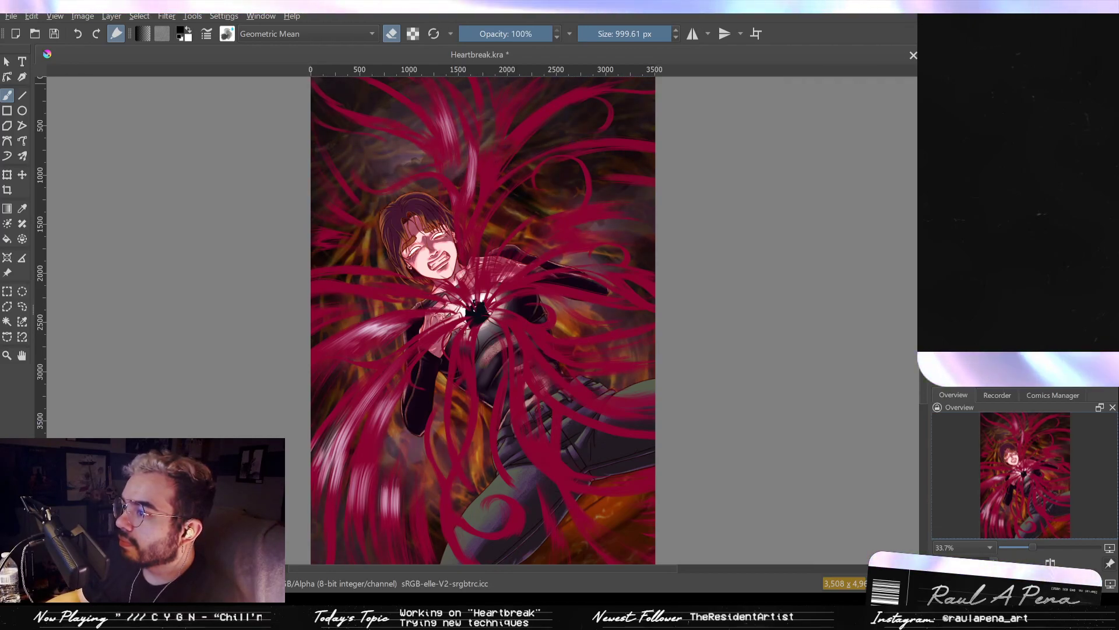
Paint muted purple haze over the flames beside the arms and above the head with the 1000 px Geometric Mean brush.
key(e)
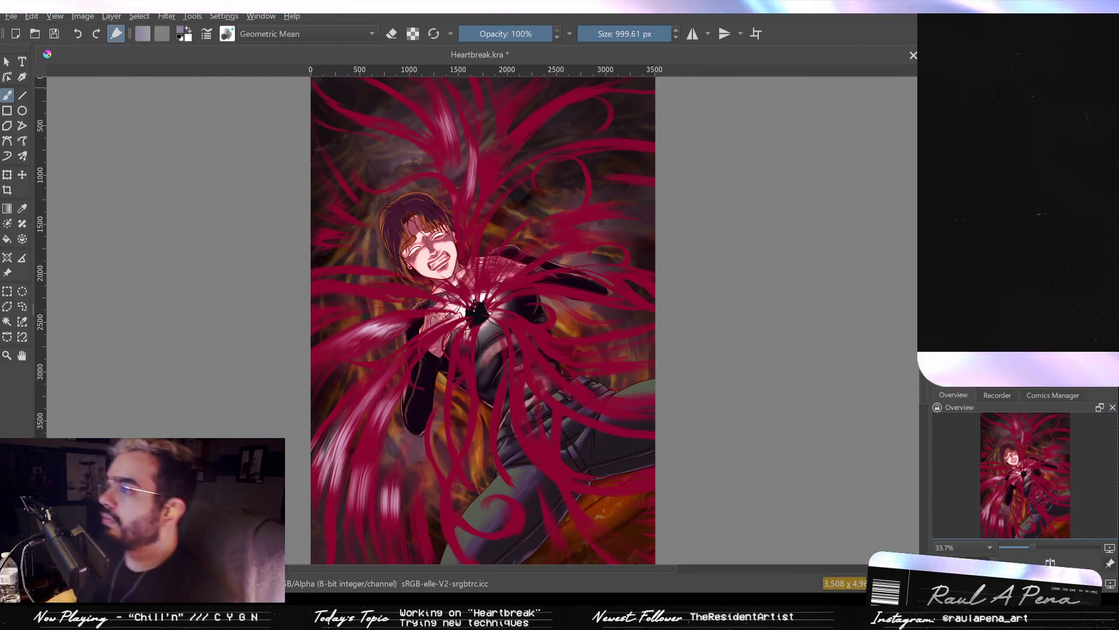
drag(588, 268, 612, 245)
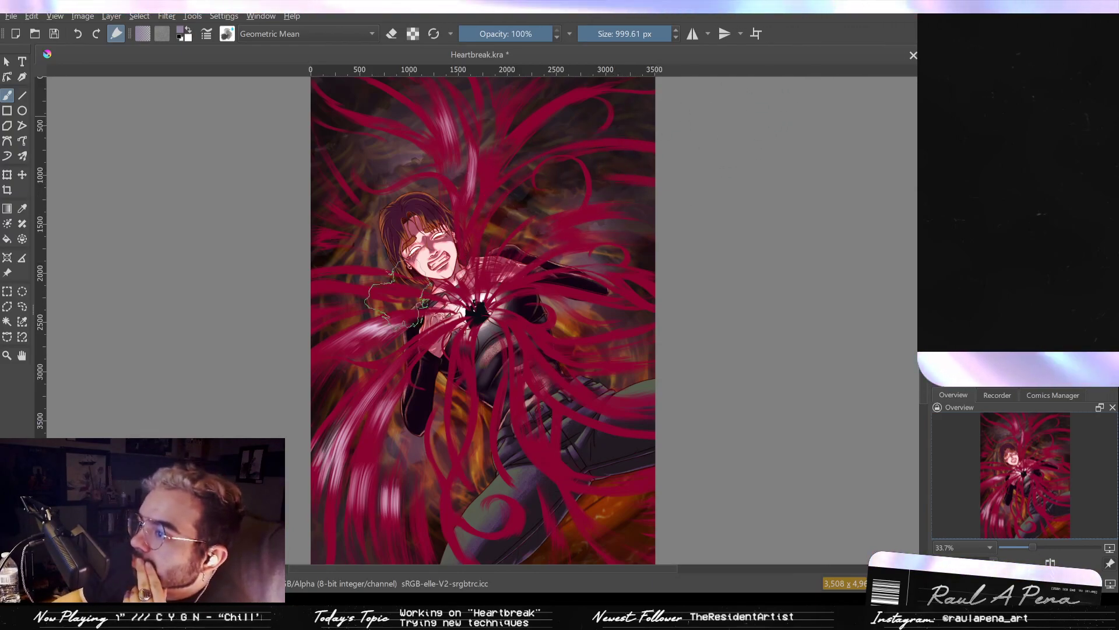
drag(344, 348, 346, 363)
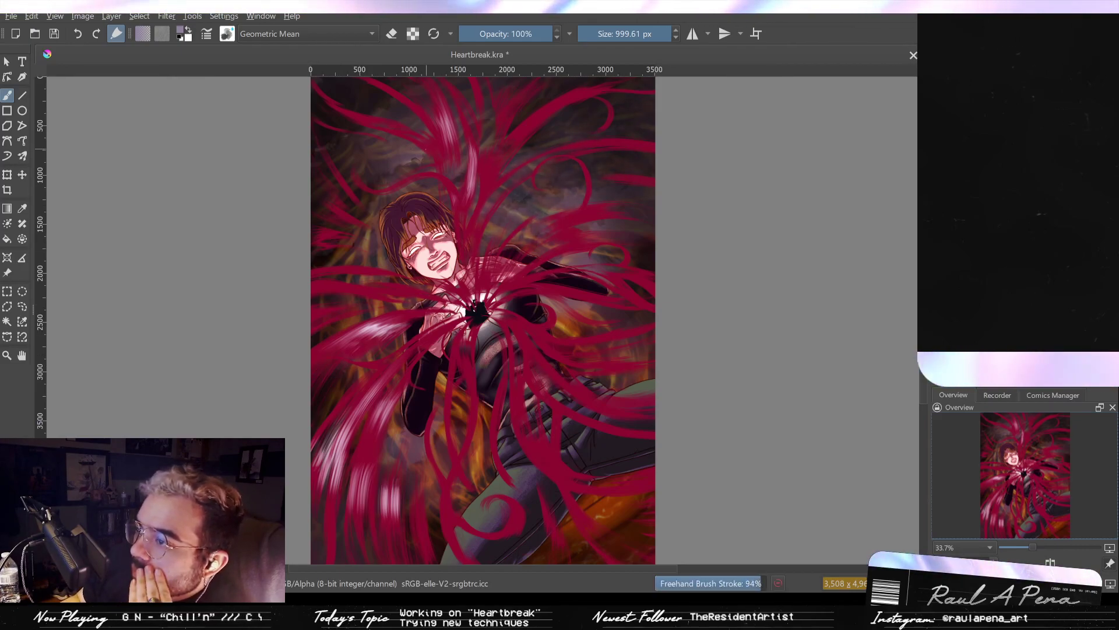
drag(429, 146, 433, 148)
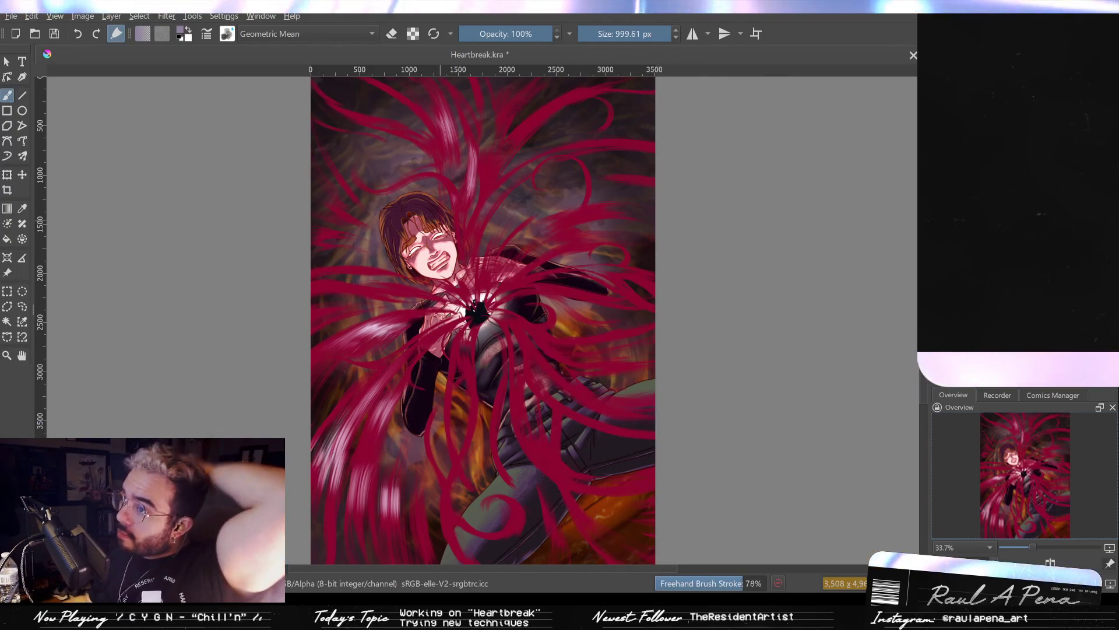
click(541, 90)
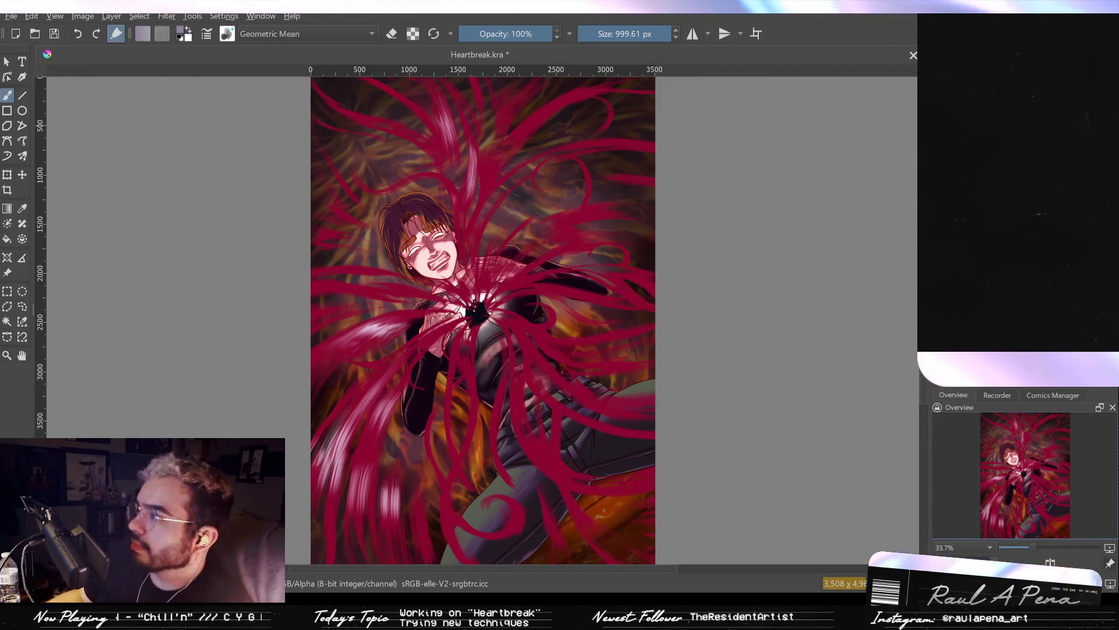
Compare several blends of the purple haze over the flames and keep a warm one with bright golden streaks.
key(ctrl+z)
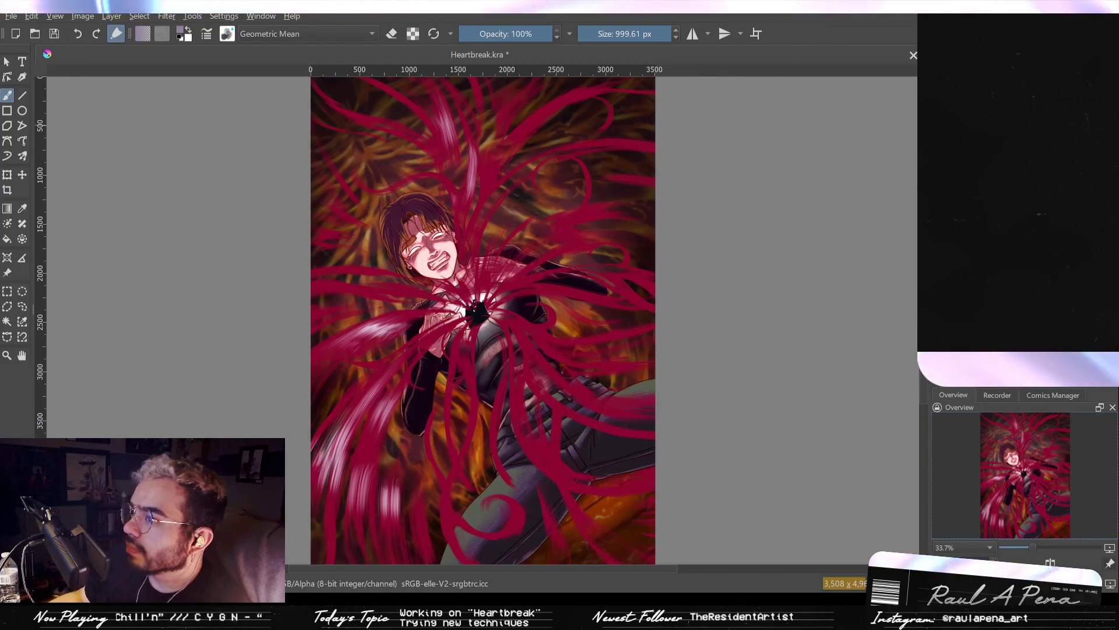
key(ctrl+shift+z)
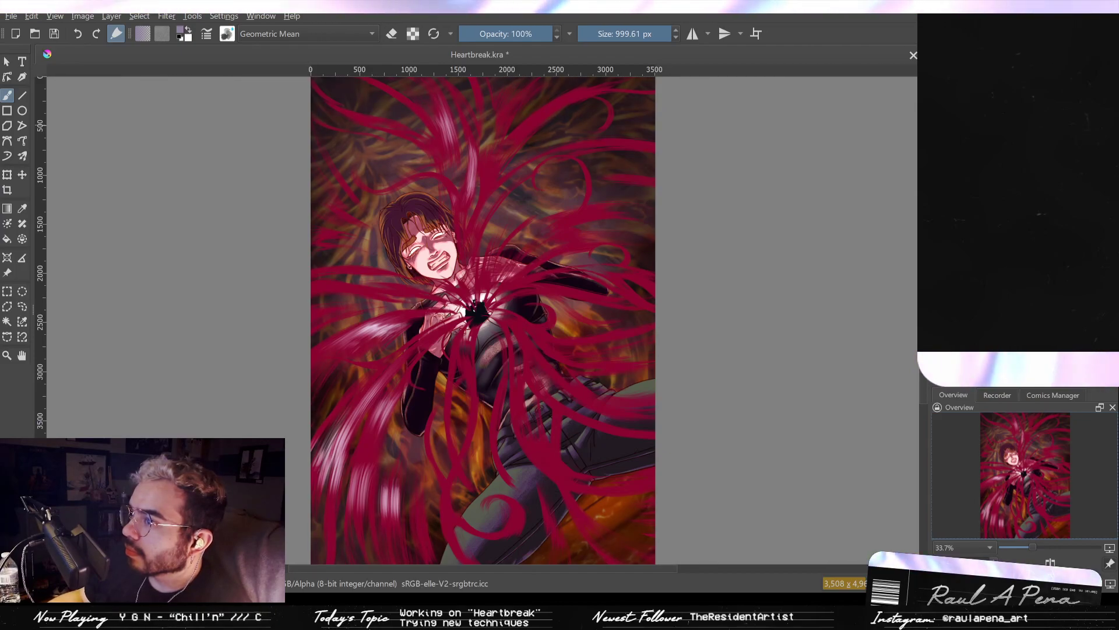
key(ctrl+shift+z)
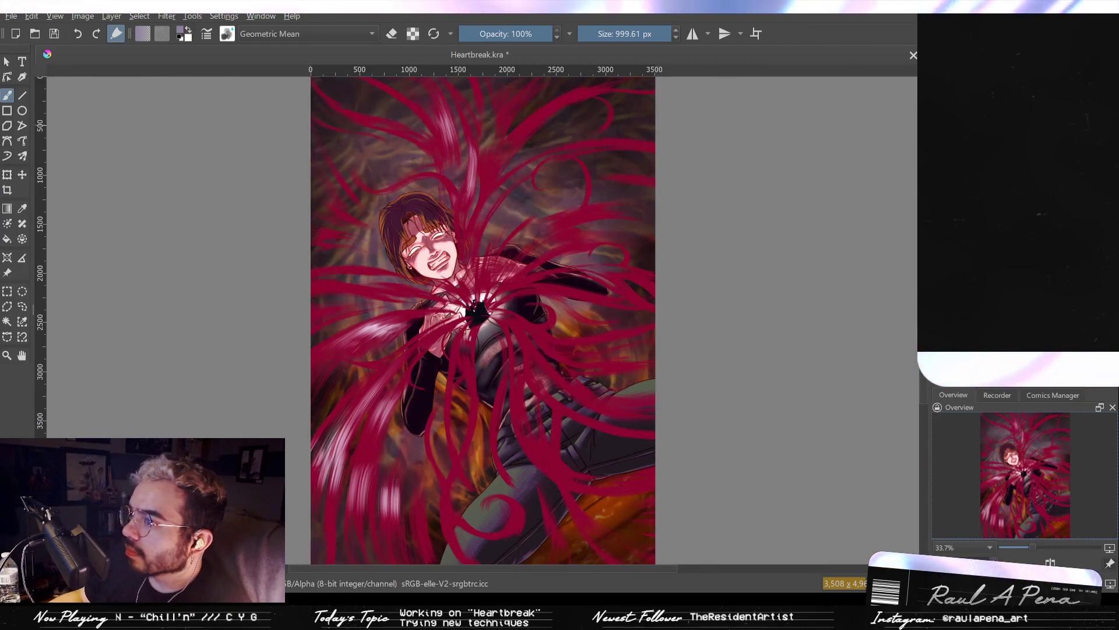
key(ctrl+z)
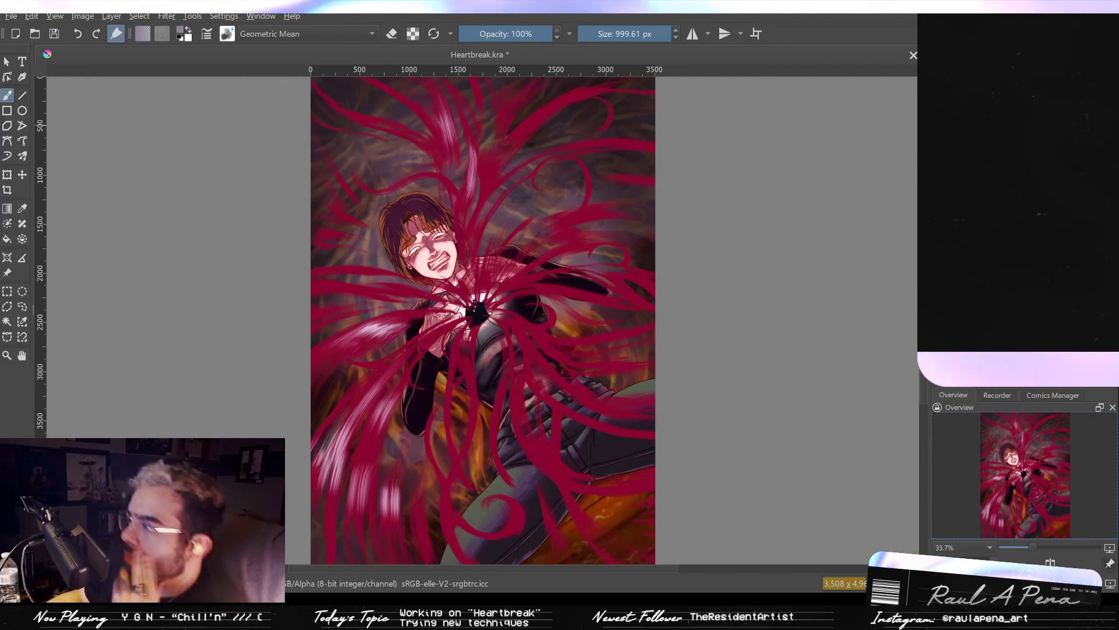
key(ctrl+shift+z)
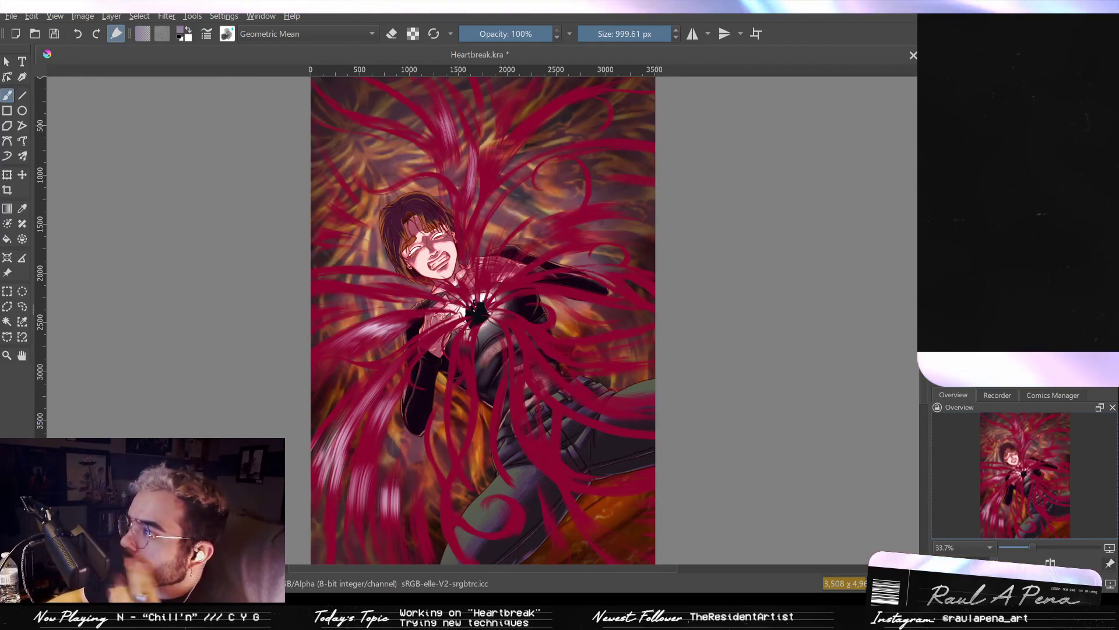
key(ctrl+z)
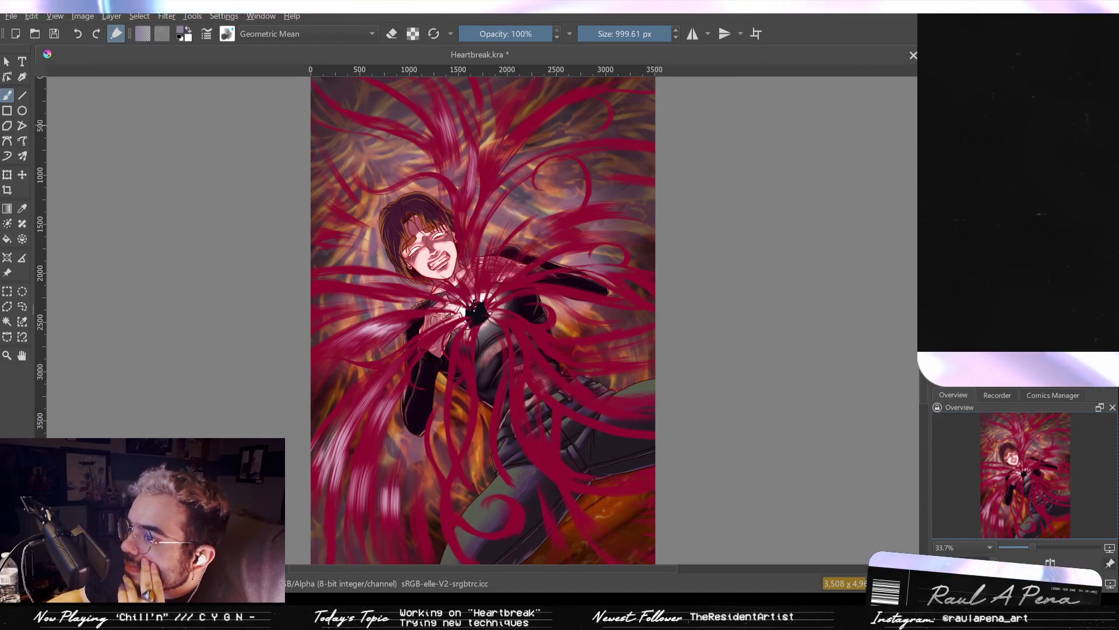
key(ctrl+shift+z)
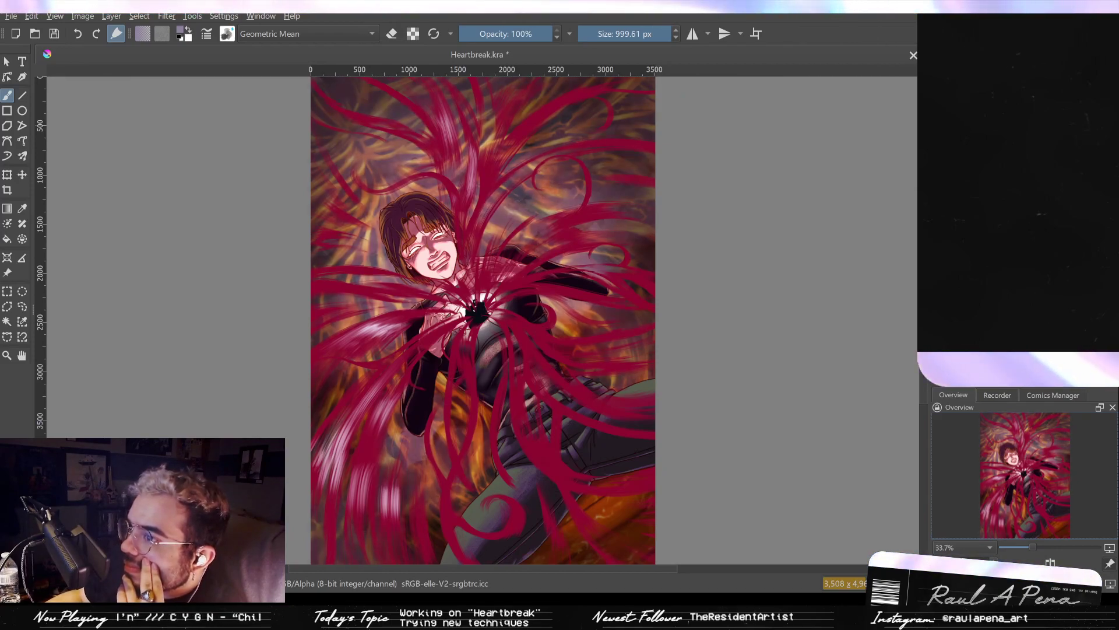
key(ctrl+shift+z)
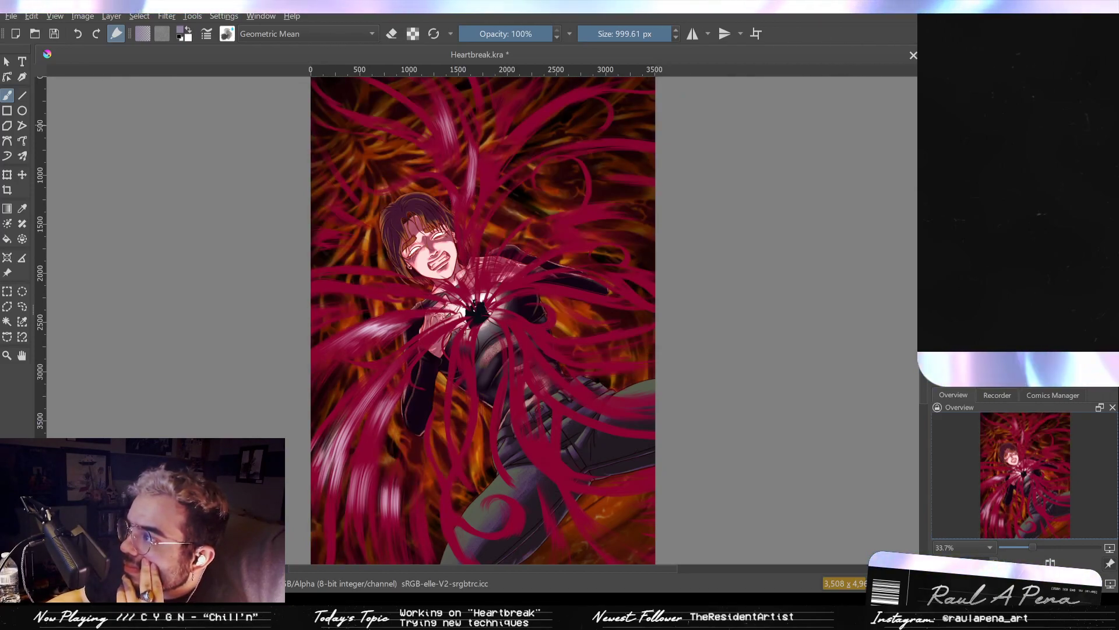
key(ctrl+z)
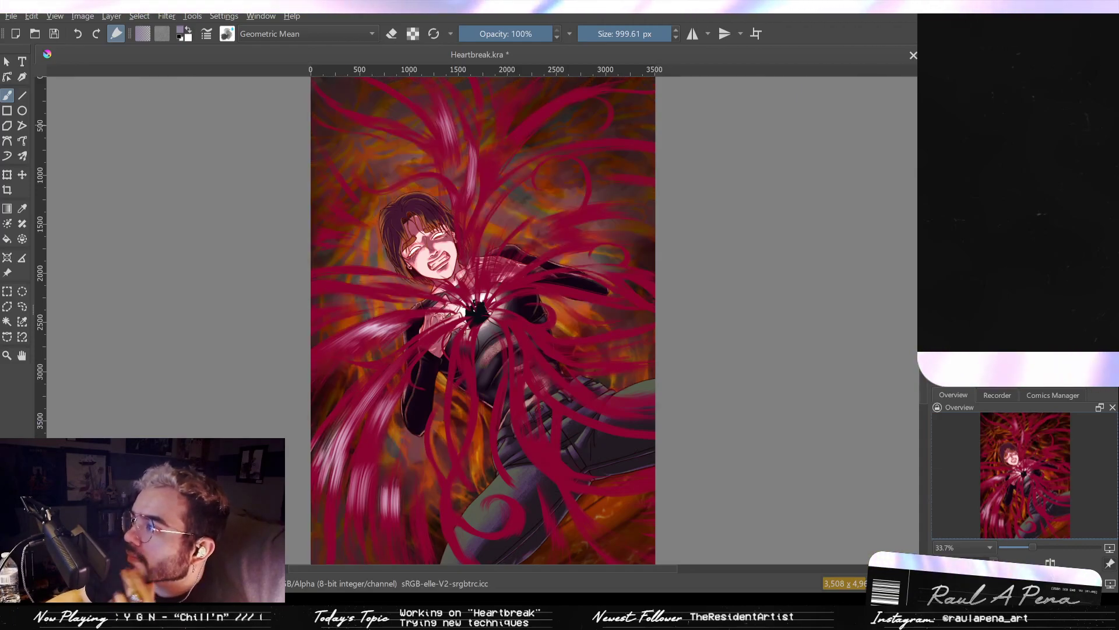
key(ctrl+shift+z)
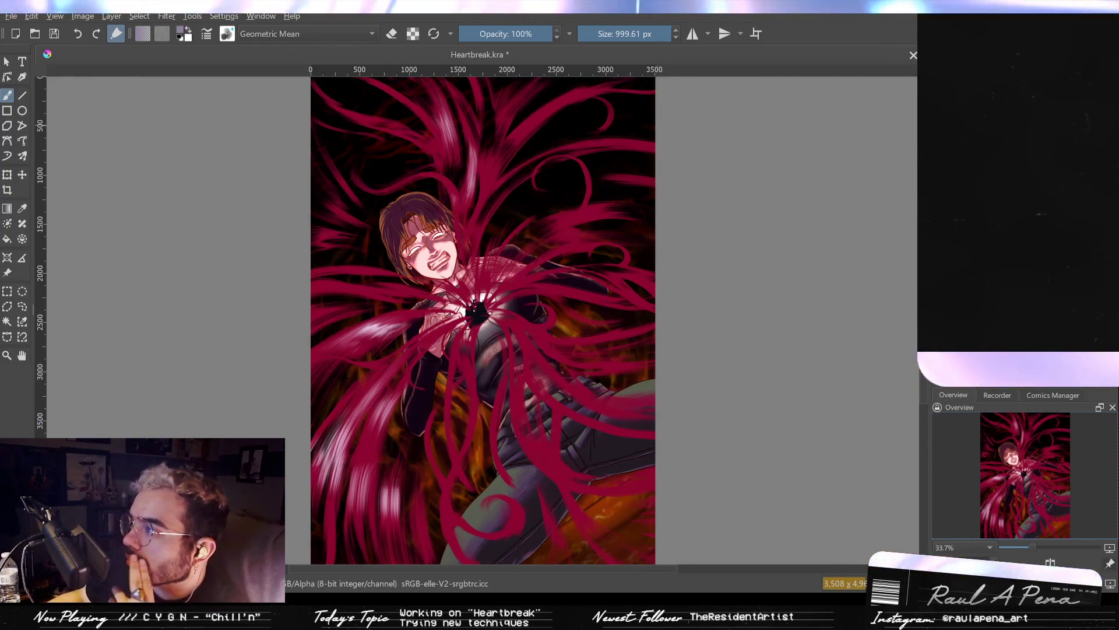
key(ctrl+z)
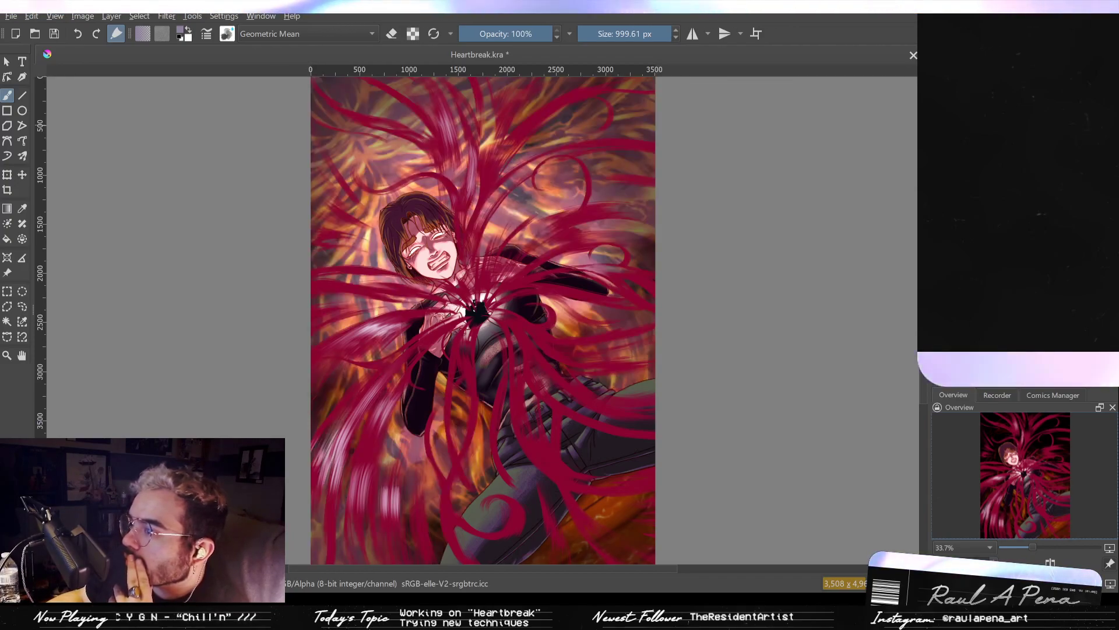
key(ctrl+shift+z)
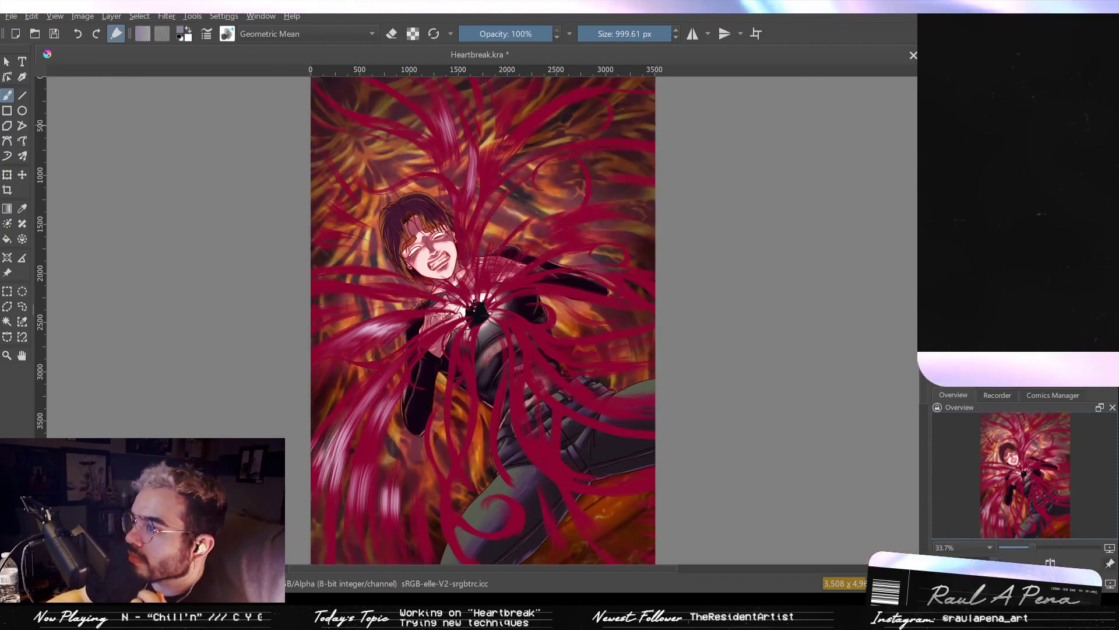
key(ctrl+z)
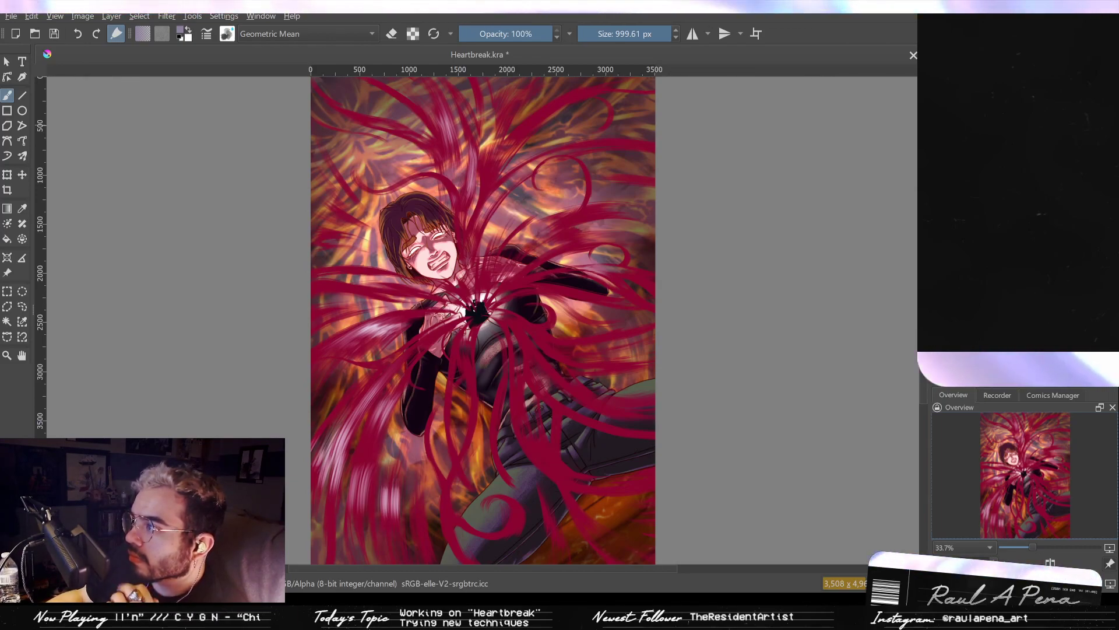
key(ctrl+z)
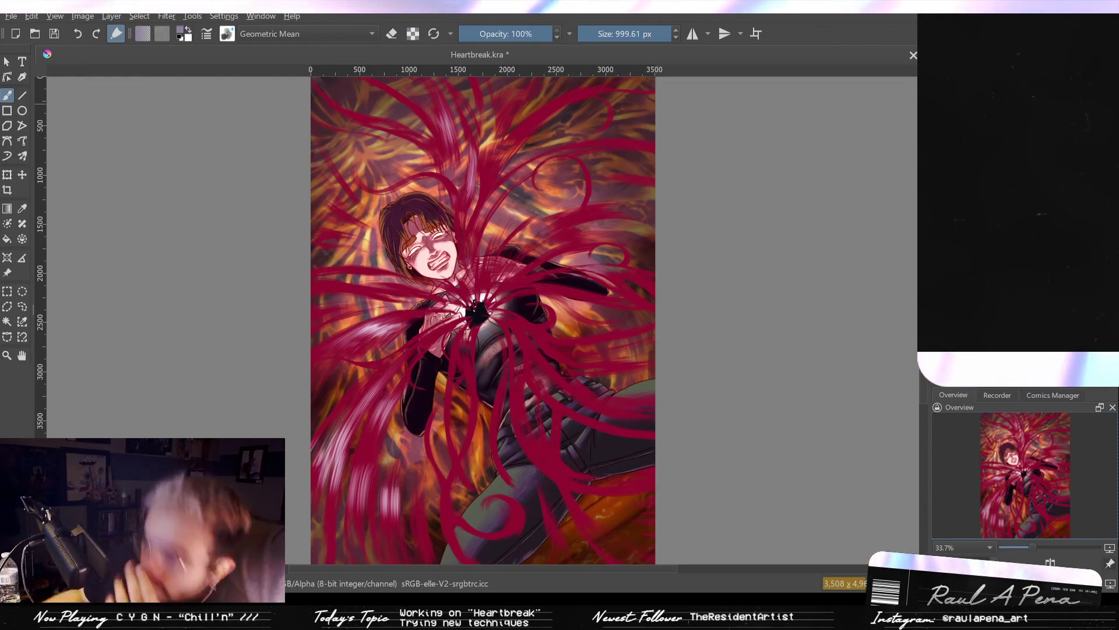
key(ctrl+z)
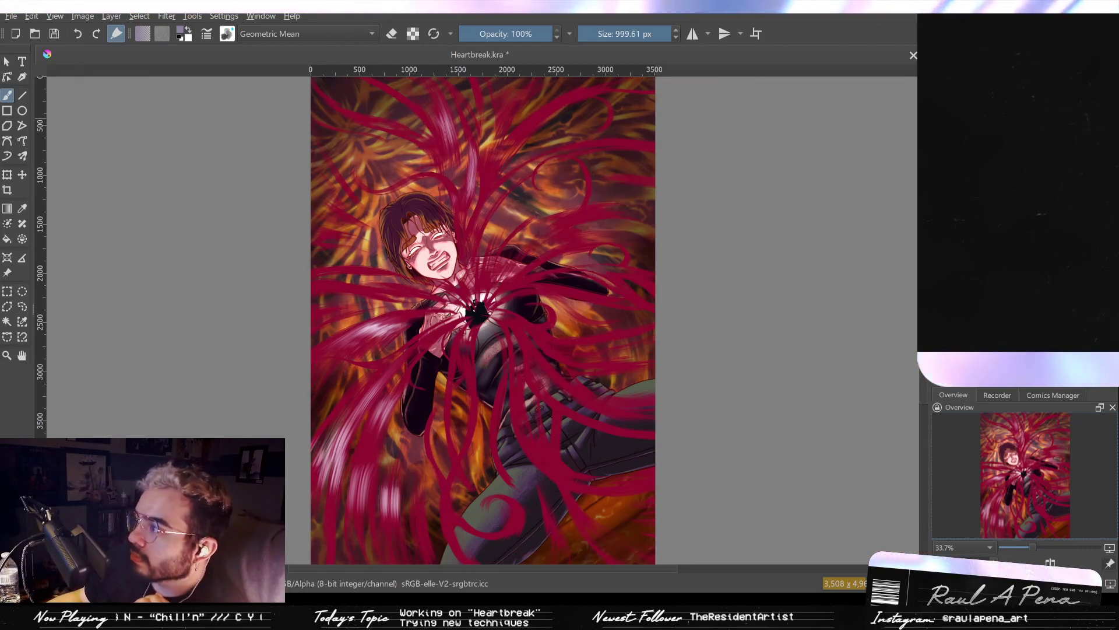
key(ctrl+shift+z)
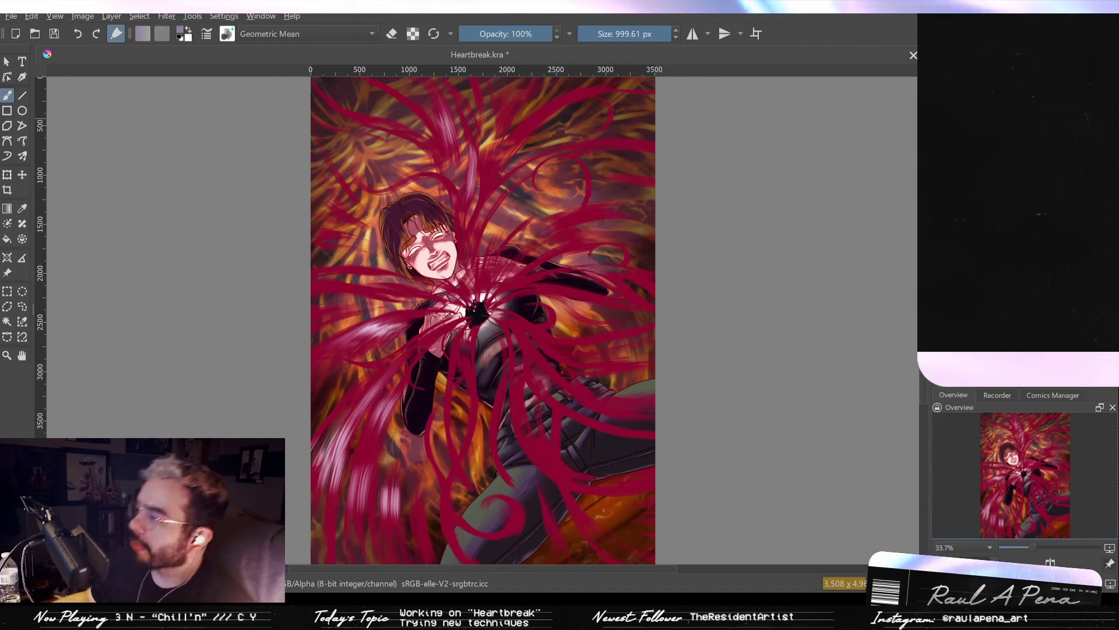
Try several brush presets in Normal mode and test a golden yellow stroke above the outstretched arm with the 150 px spatter brush.
key(slash)
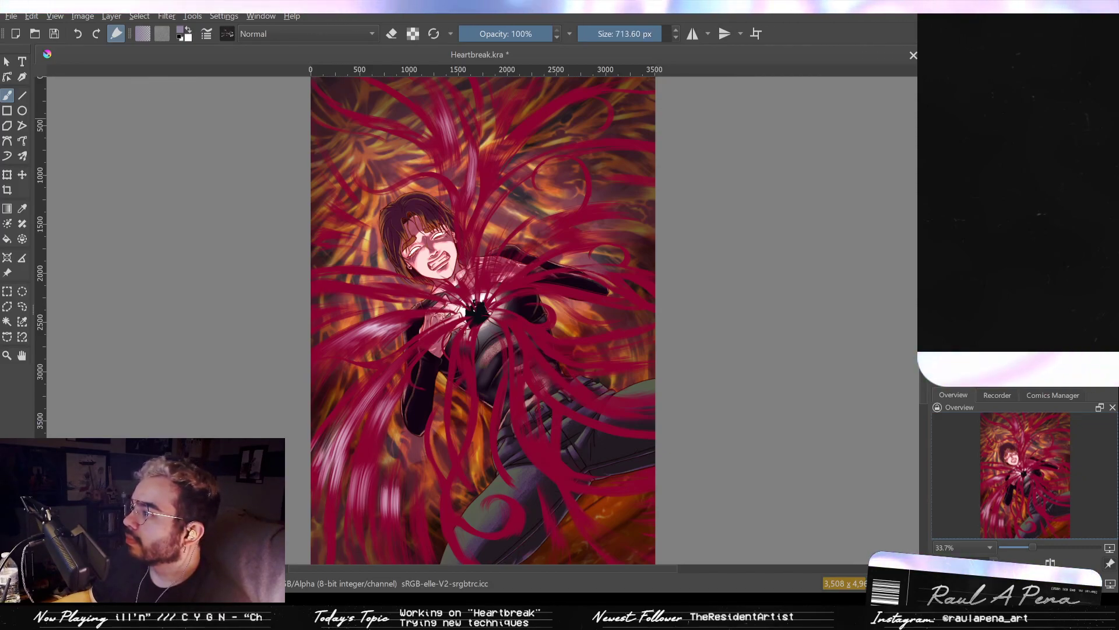
key(slash)
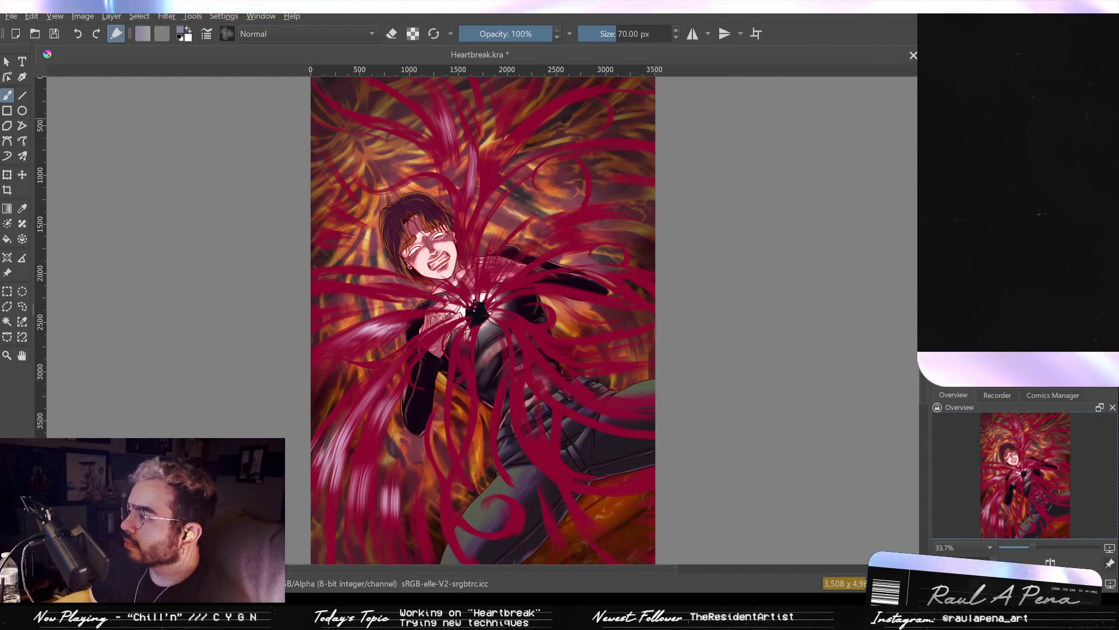
key(slash)
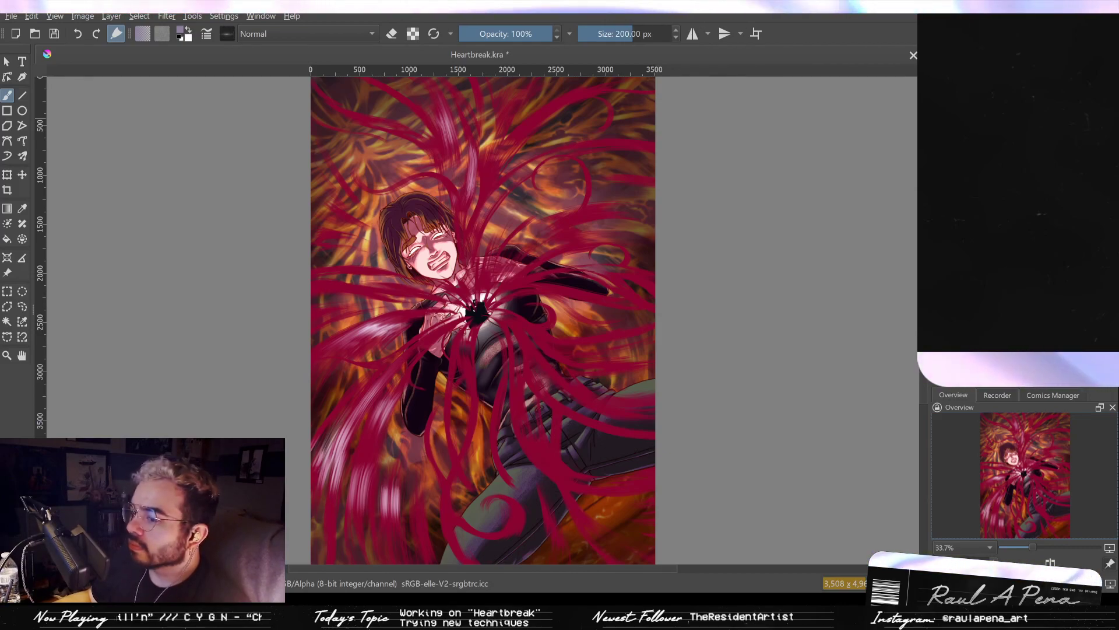
key(slash)
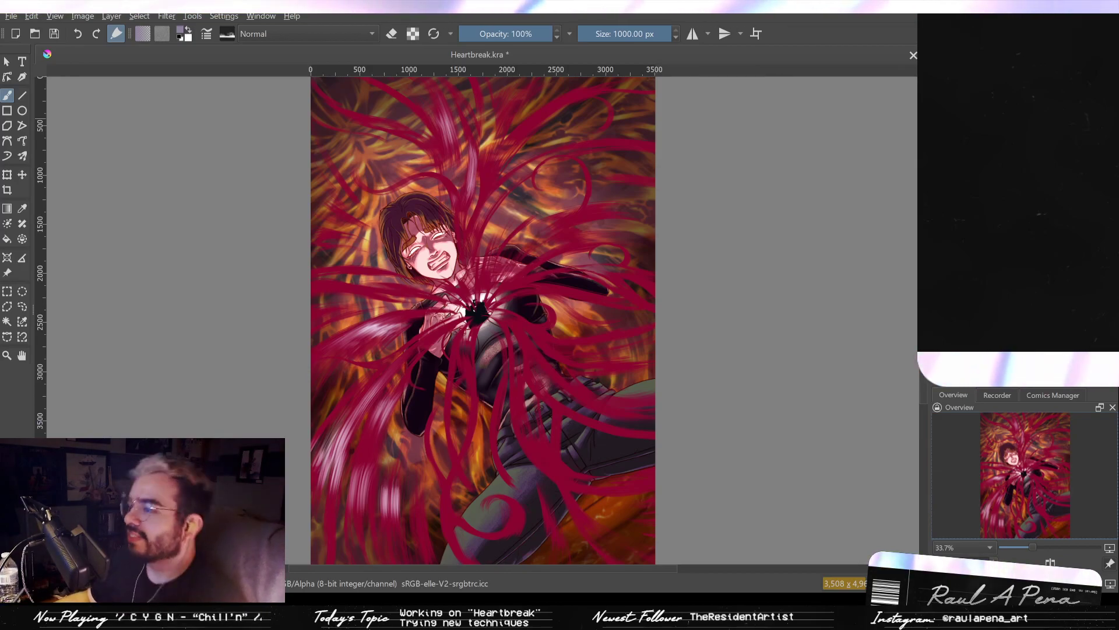
key(slash)
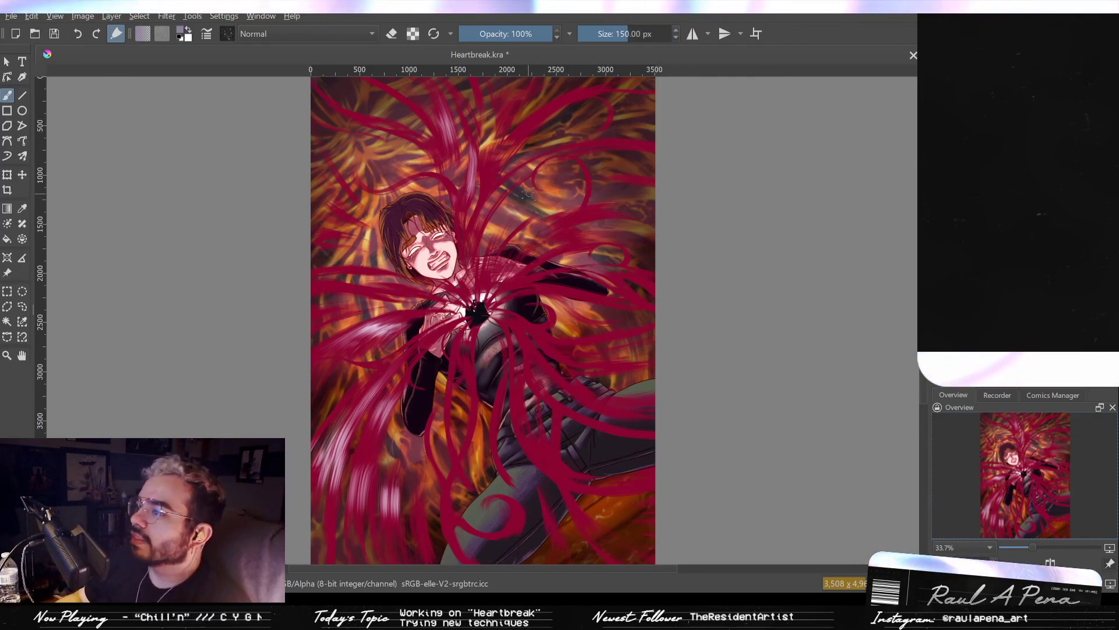
drag(526, 260, 636, 287)
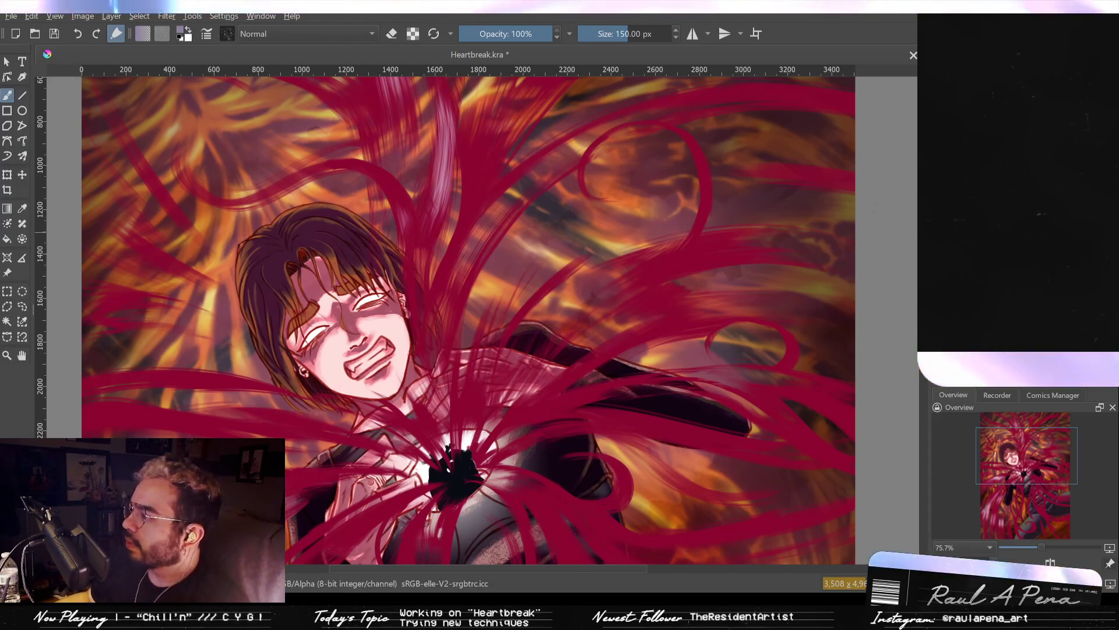
click(1017, 232)
drag(574, 246, 666, 236)
key(ctrl+z)
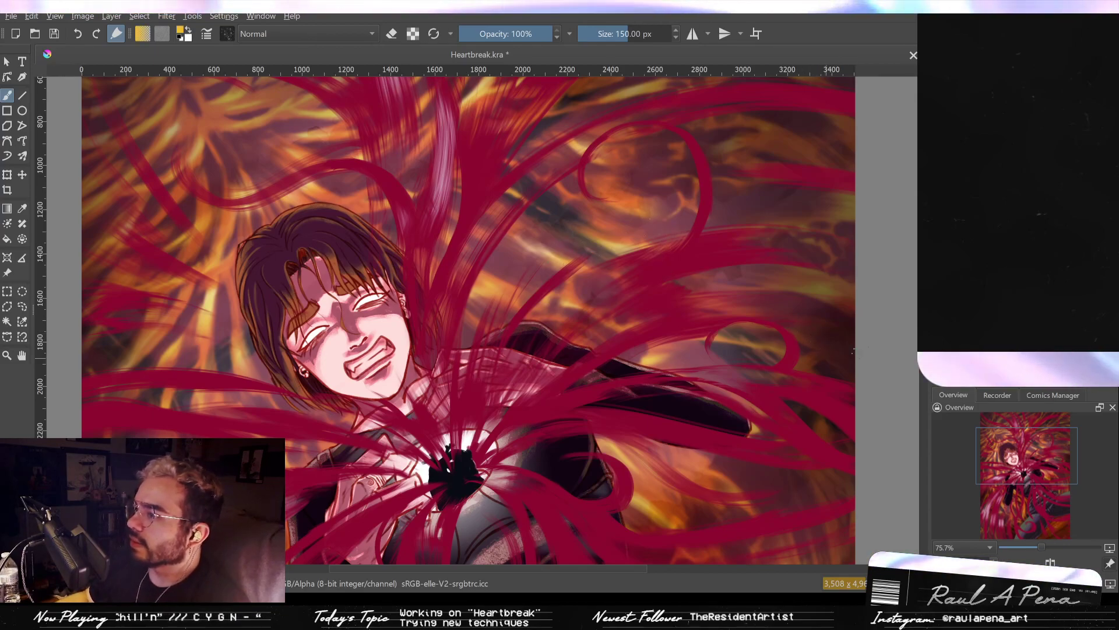
Try scattering yellow sparks over the flames and the figure with the spatter brush at 1000 px.
drag(603, 33, 676, 35)
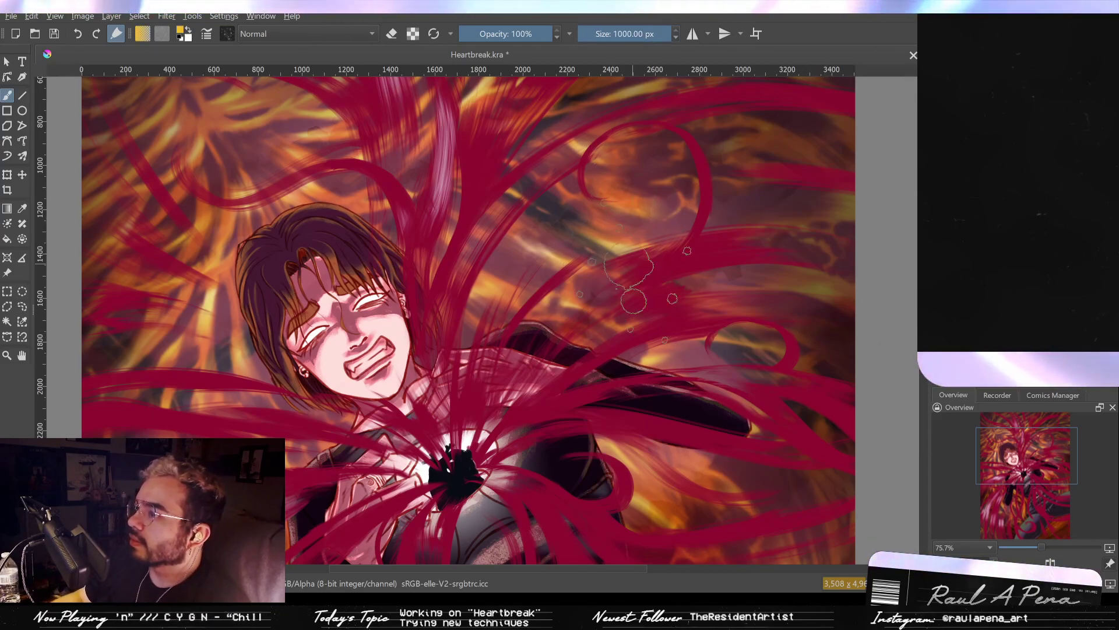
click(588, 226)
mouse_move(660, 275)
mouse_down()
mouse_move(669, 325)
mouse_move(684, 337)
mouse_move(688, 324)
mouse_up()
drag(758, 263, 724, 213)
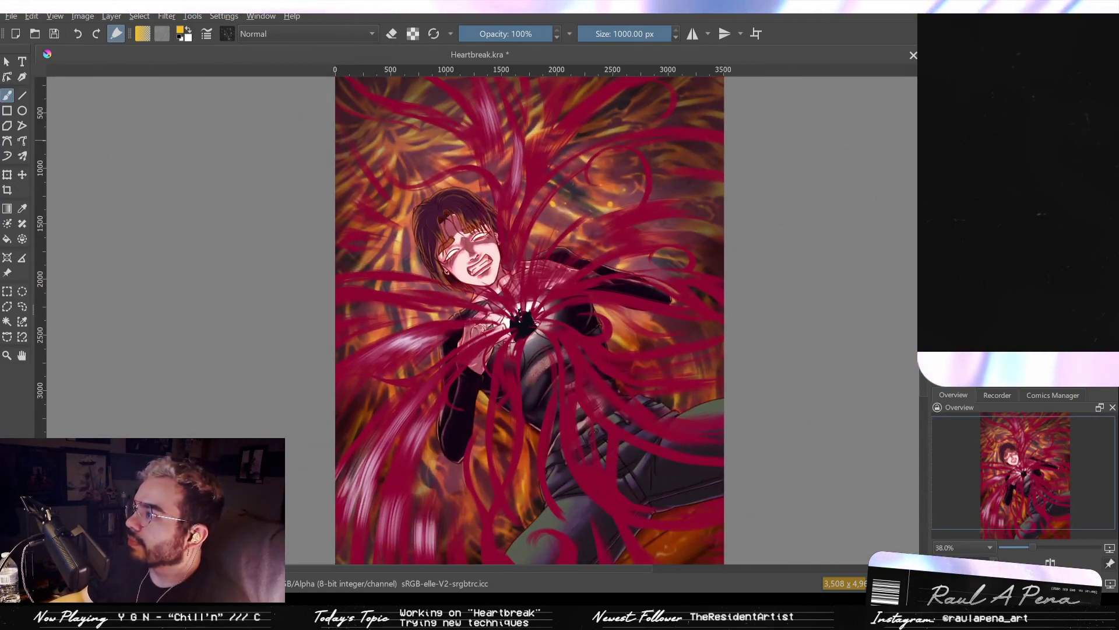
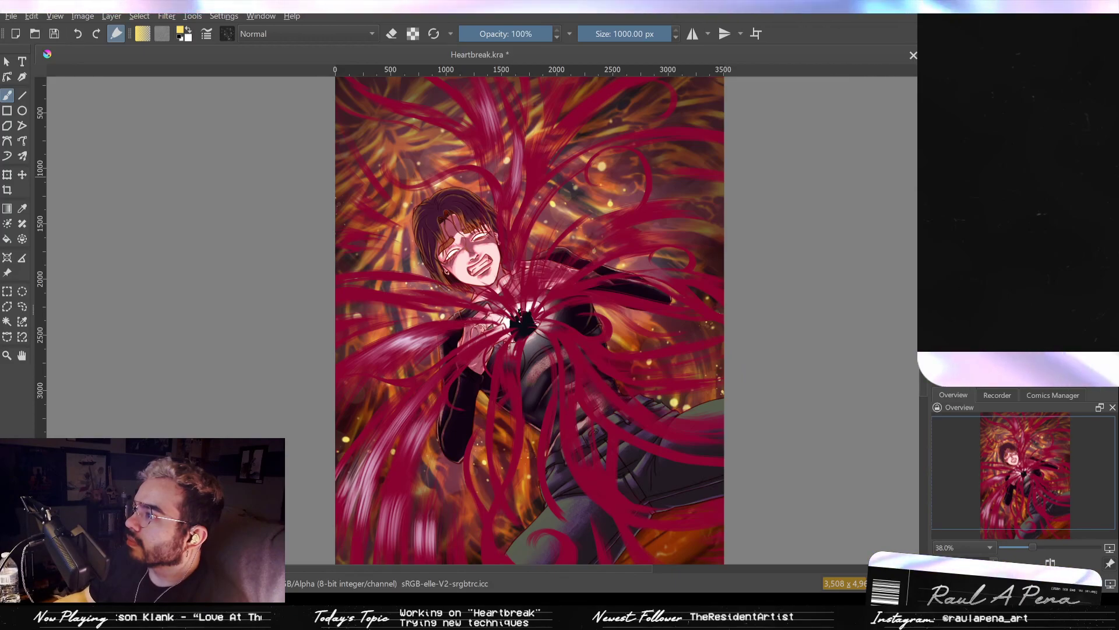
key(ctrl+z)
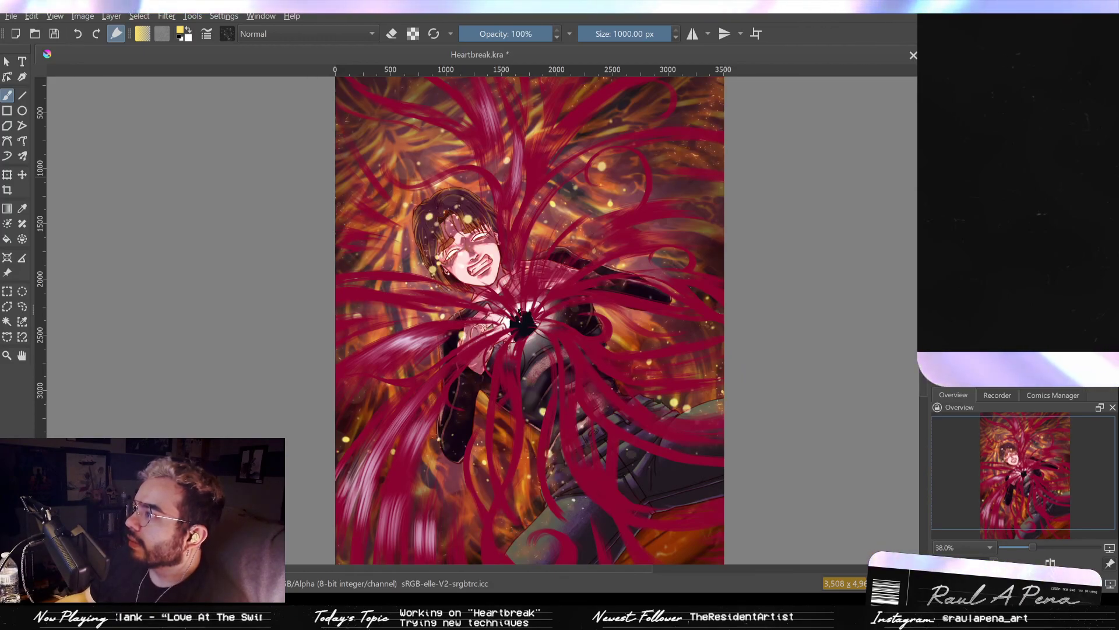
key(ctrl+z)
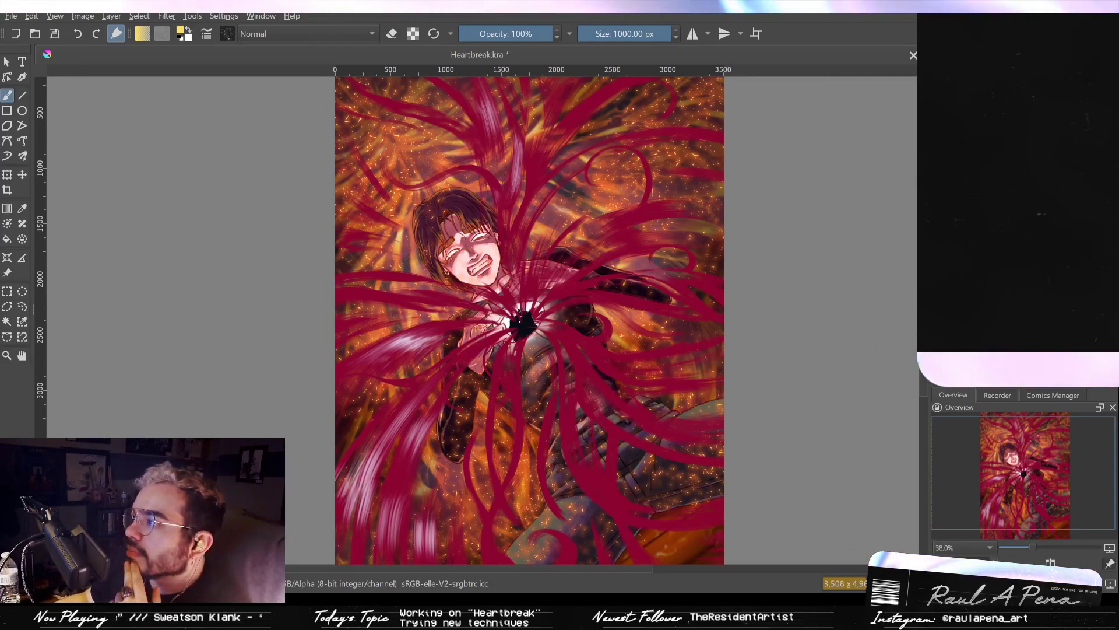
key(ctrl+z)
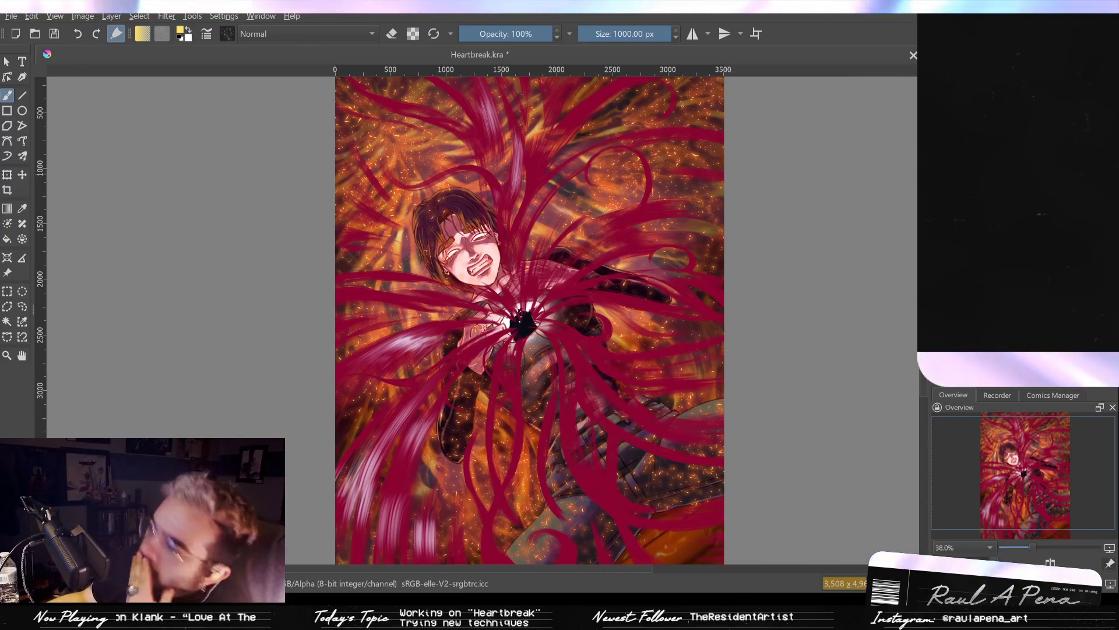
key(ctrl+z)
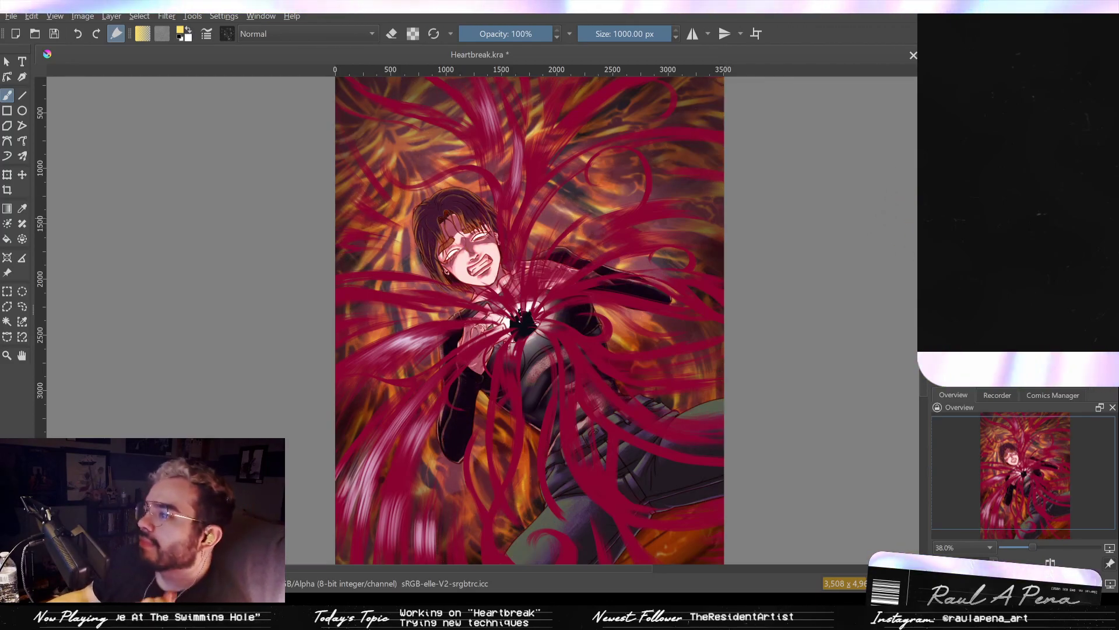
Try a yellow stroke over the flames above the outstretched arm with the soft smoke brush at 302.98 px and undo it.
scroll(482, 320, up, 5)
scroll(529, 320, down, 5)
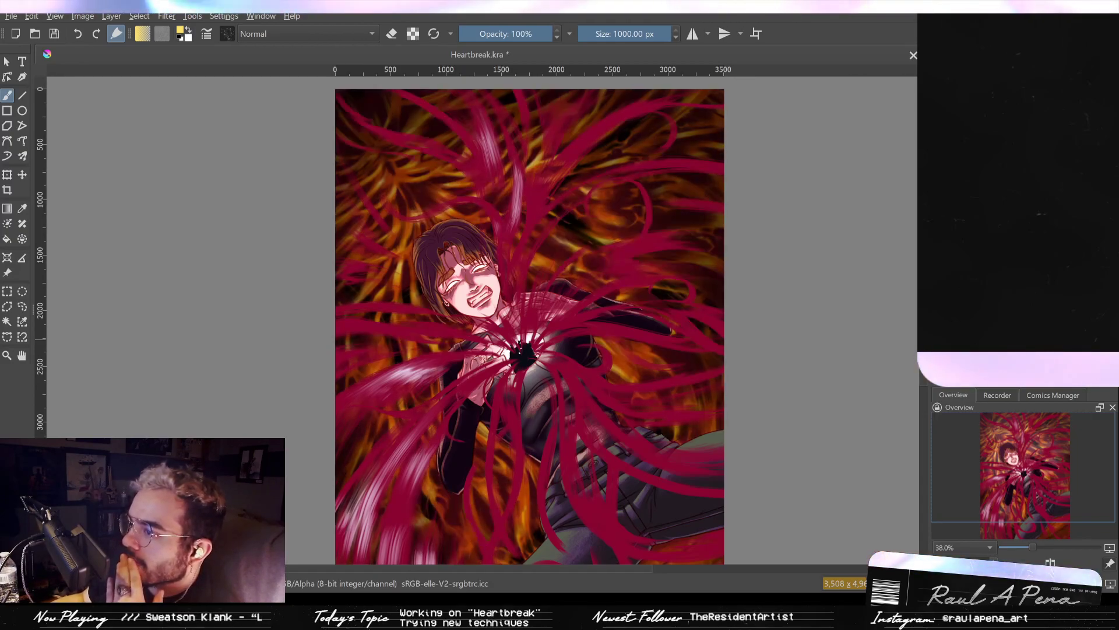
drag(761, 276, 739, 320)
mouse_move(739, 321)
mouse_down()
mouse_move(729, 225)
mouse_move(727, 247)
mouse_move(762, 325)
mouse_move(751, 309)
mouse_up()
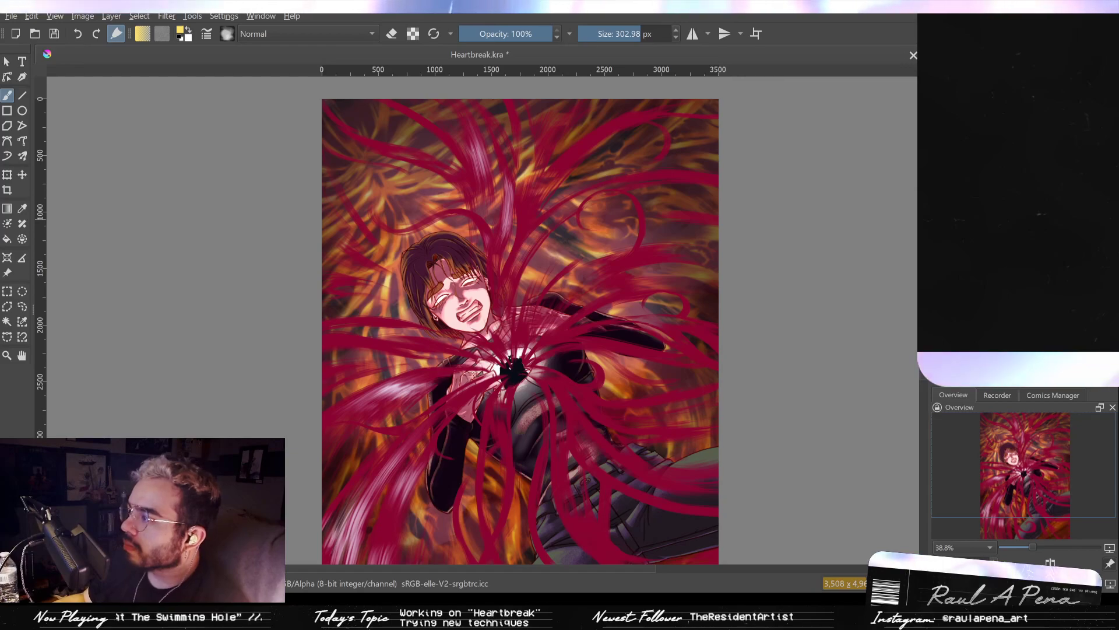
mouse_move(525, 294)
mouse_down()
mouse_move(574, 279)
mouse_move(519, 239)
mouse_move(641, 238)
mouse_up()
key(ctrl+z)
key(ctrl+z)
key(ctrl+z)
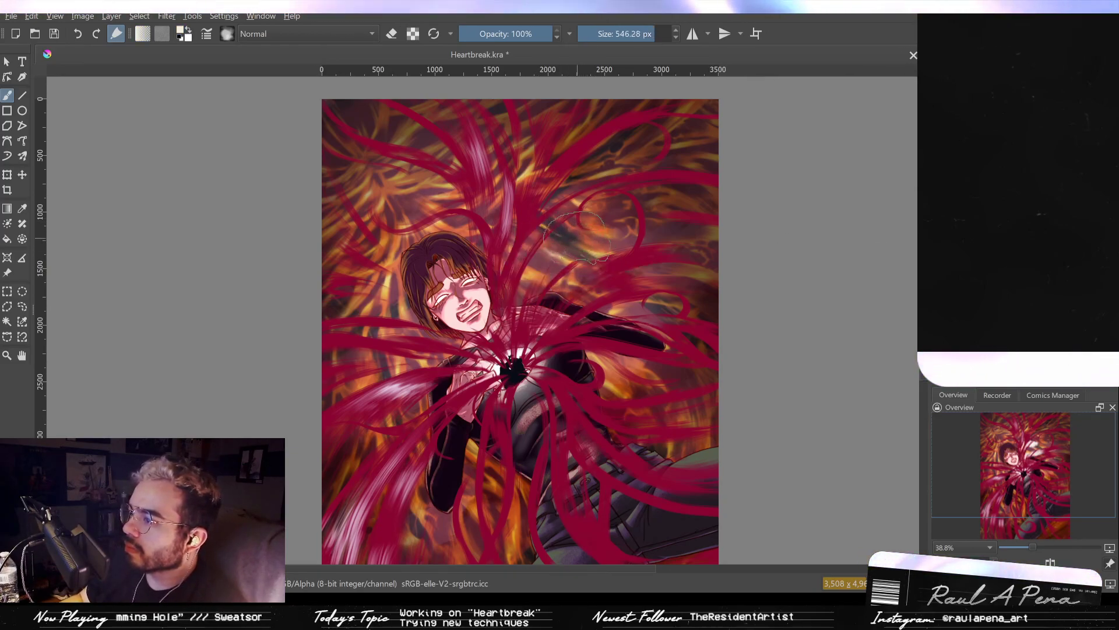
Try painting white smoke over the flames around the head and both arms with the smoke brush at 998.92 px.
mouse_move(659, 279)
mouse_down()
mouse_move(647, 348)
mouse_move(742, 312)
mouse_up()
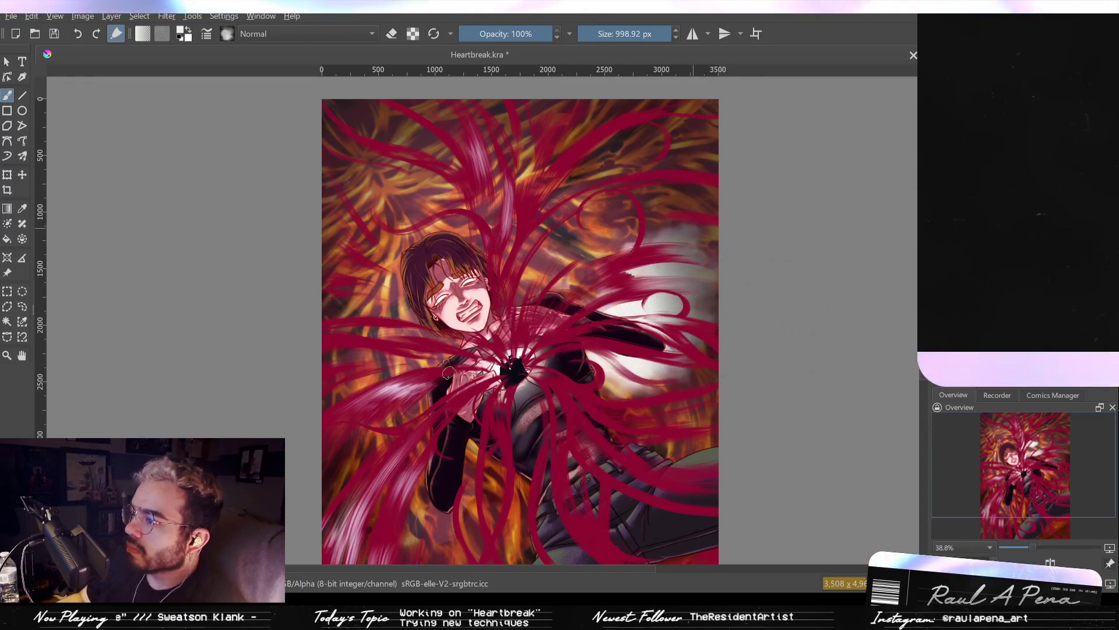
drag(330, 344, 356, 265)
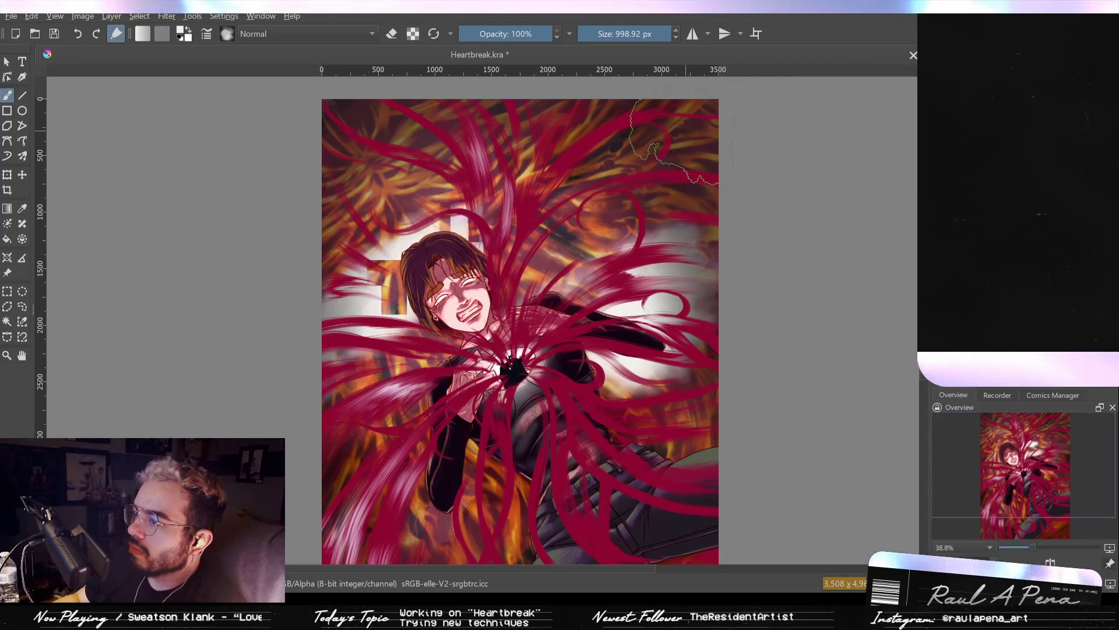
drag(659, 137, 292, 213)
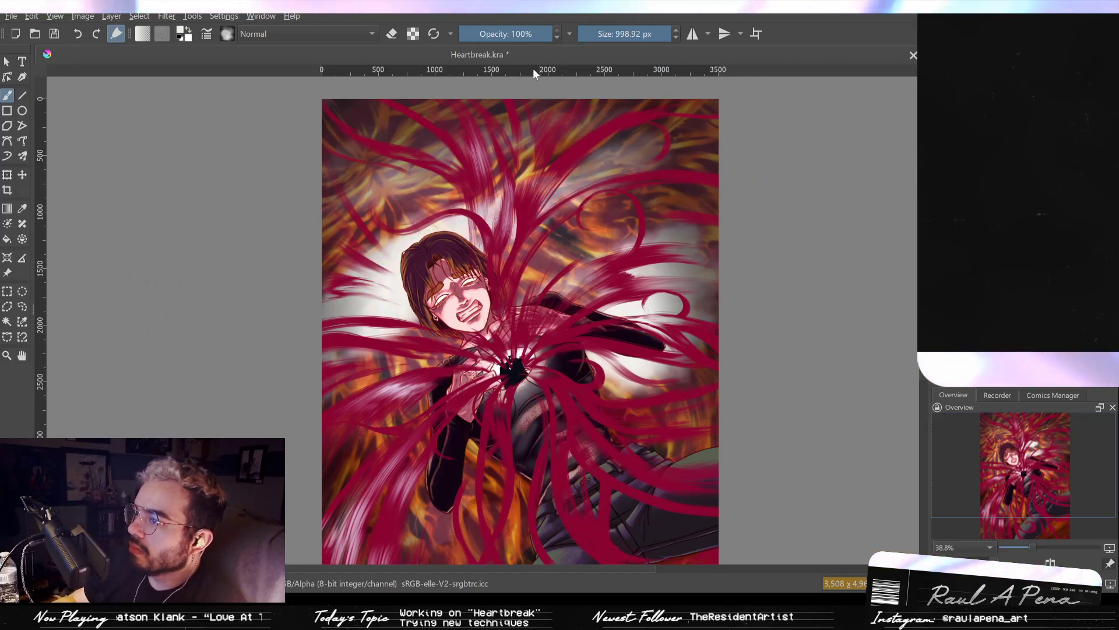
drag(525, 273, 511, 179)
drag(612, 292, 391, 423)
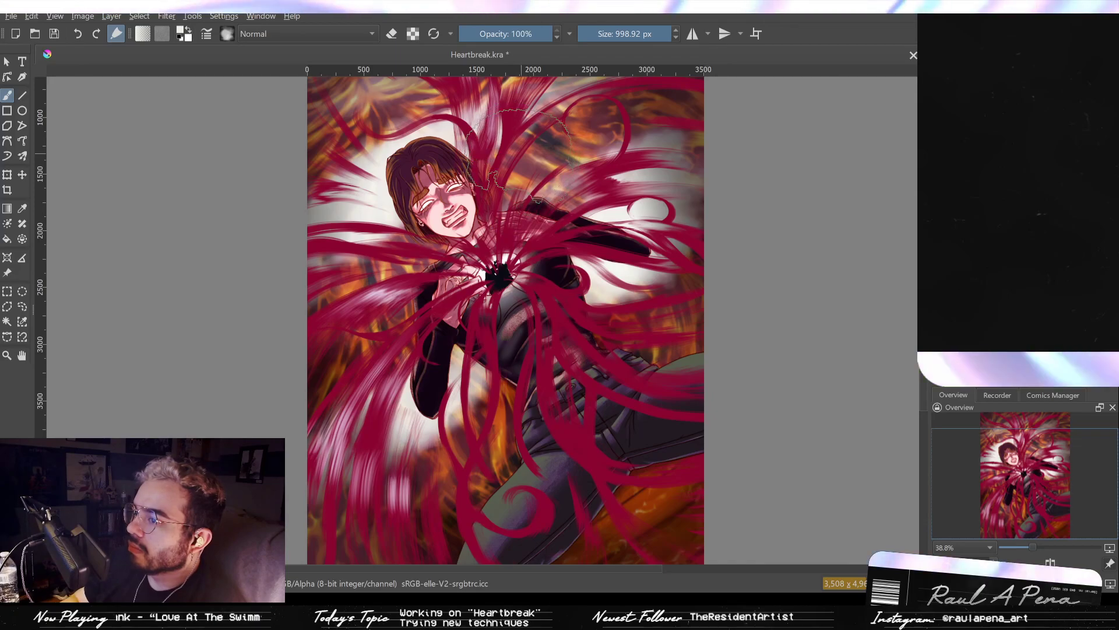
drag(354, 208, 310, 319)
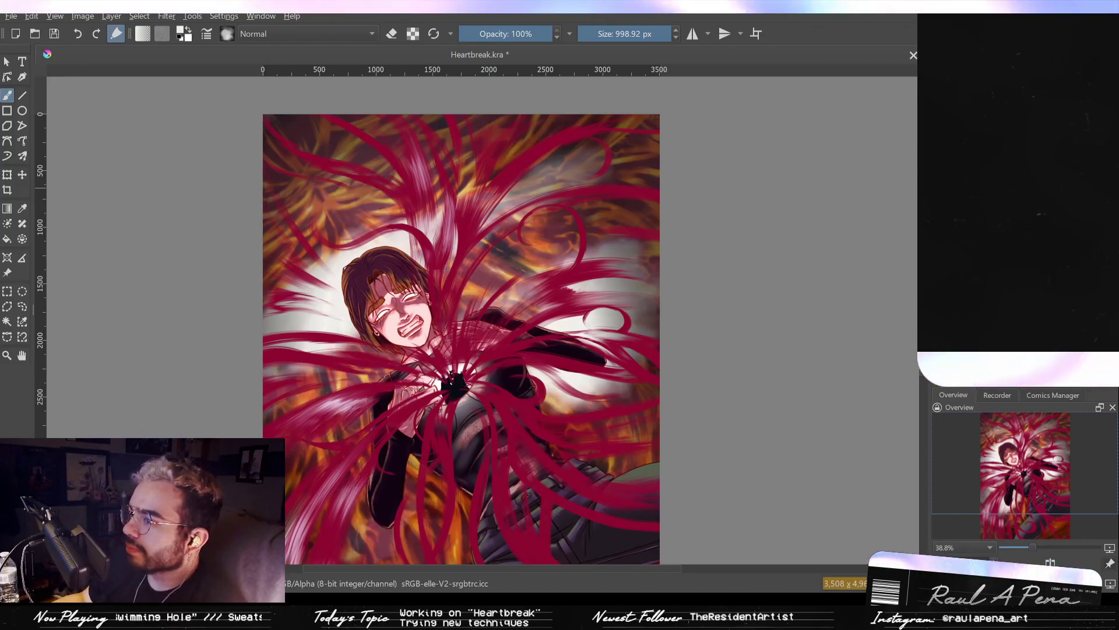
Undo the white smoke strokes and compare the flames with and without the yellow sparks, leaving the sparks off.
key(ctrl+z)
key(ctrl+z)
key(ctrl+z)
key(ctrl+z)
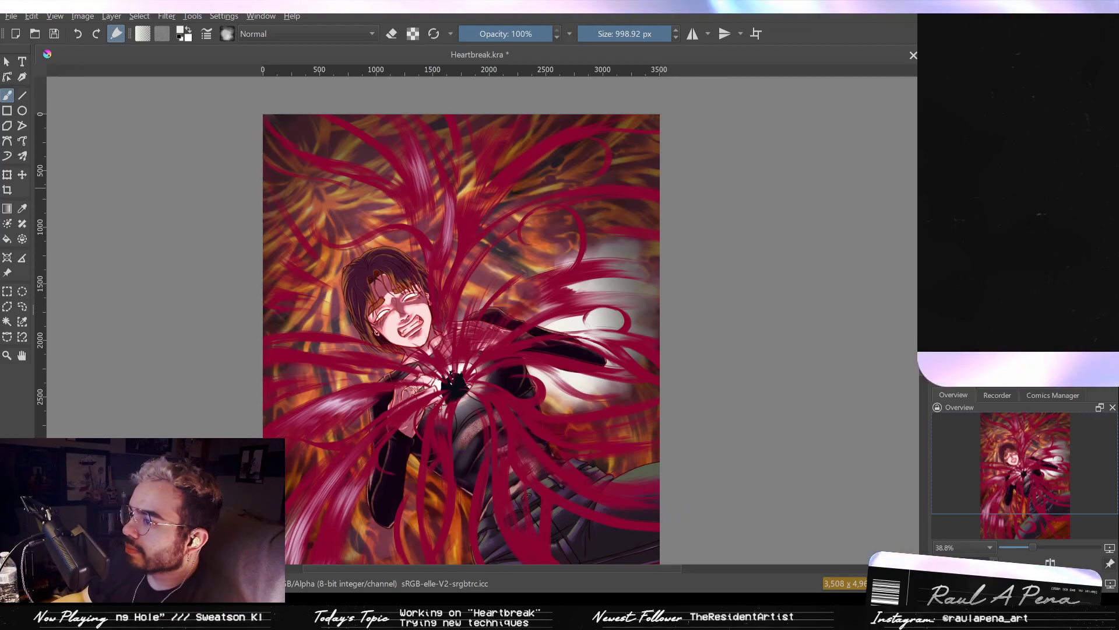
key(ctrl+z)
key(ctrl+z)
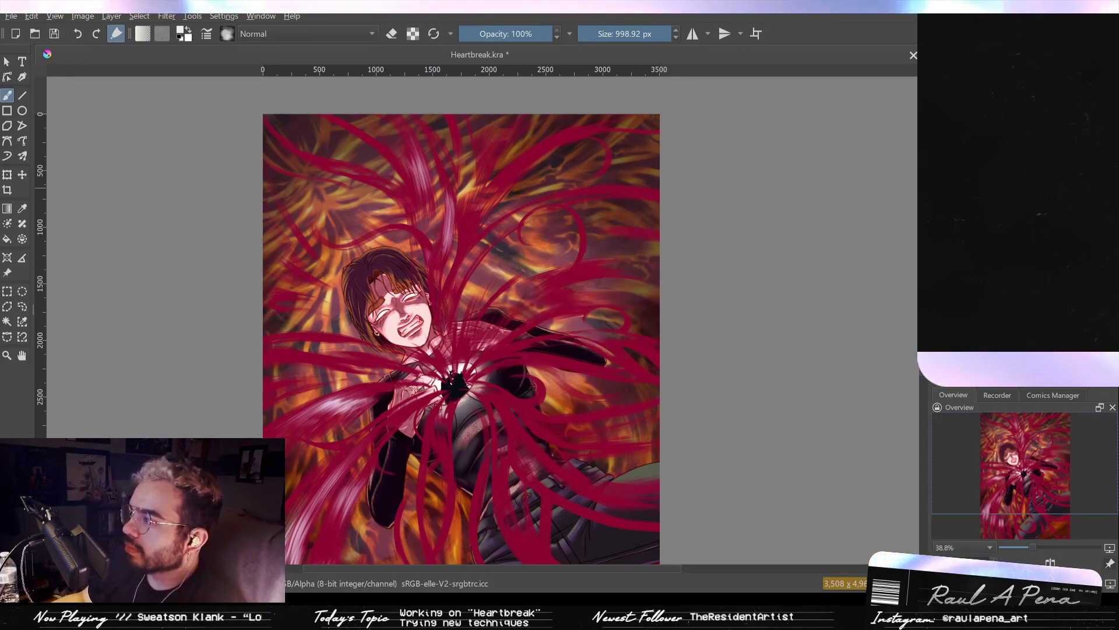
key(ctrl+shift+z)
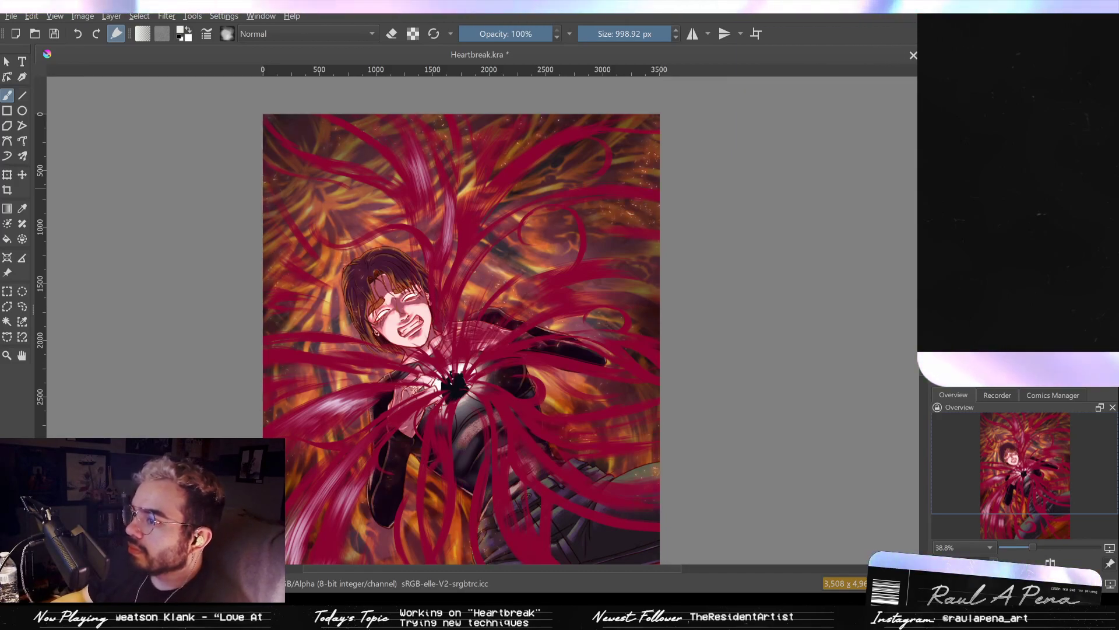
key(ctrl+z)
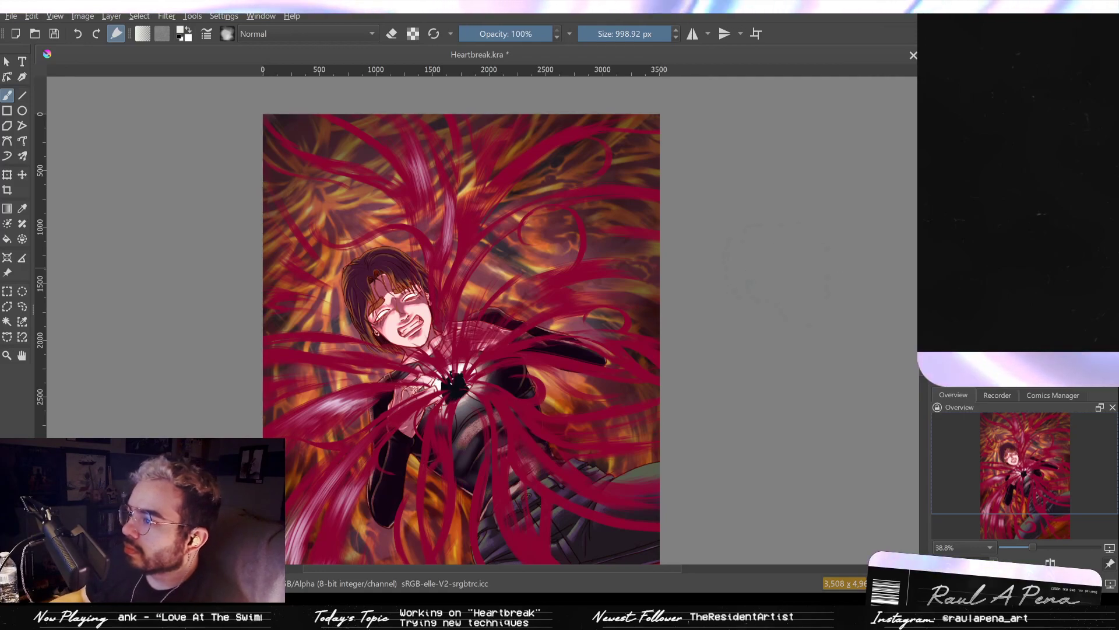
key(ctrl+shift+z)
key(ctrl+z)
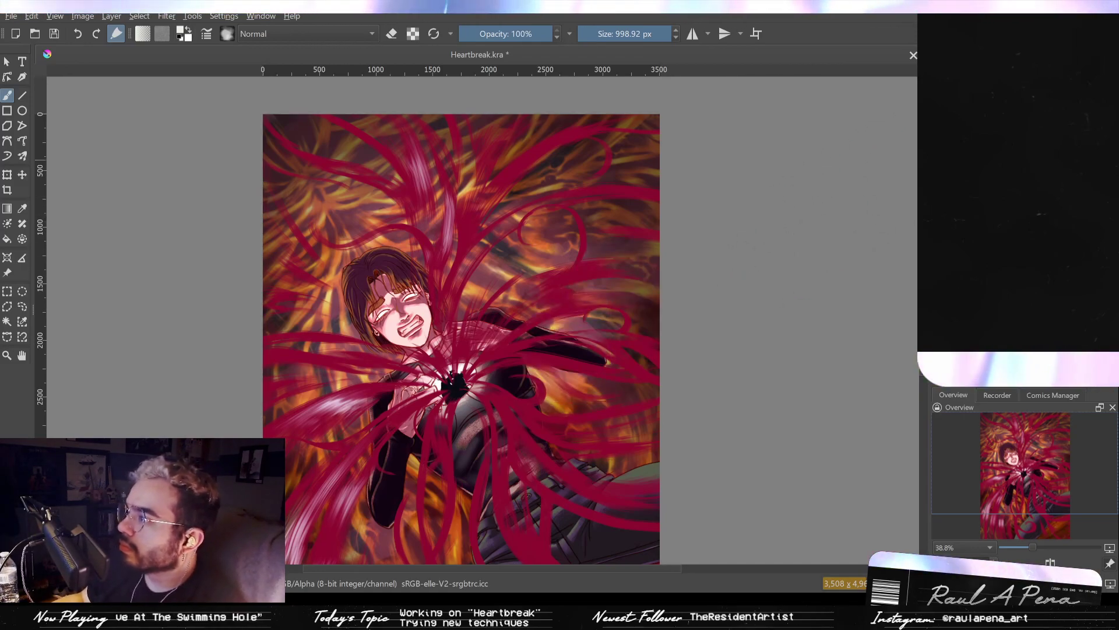
Paint translucent white smoke over the flames above the head and around both arms with the 998.92 px smoke brush.
drag(690, 363, 730, 385)
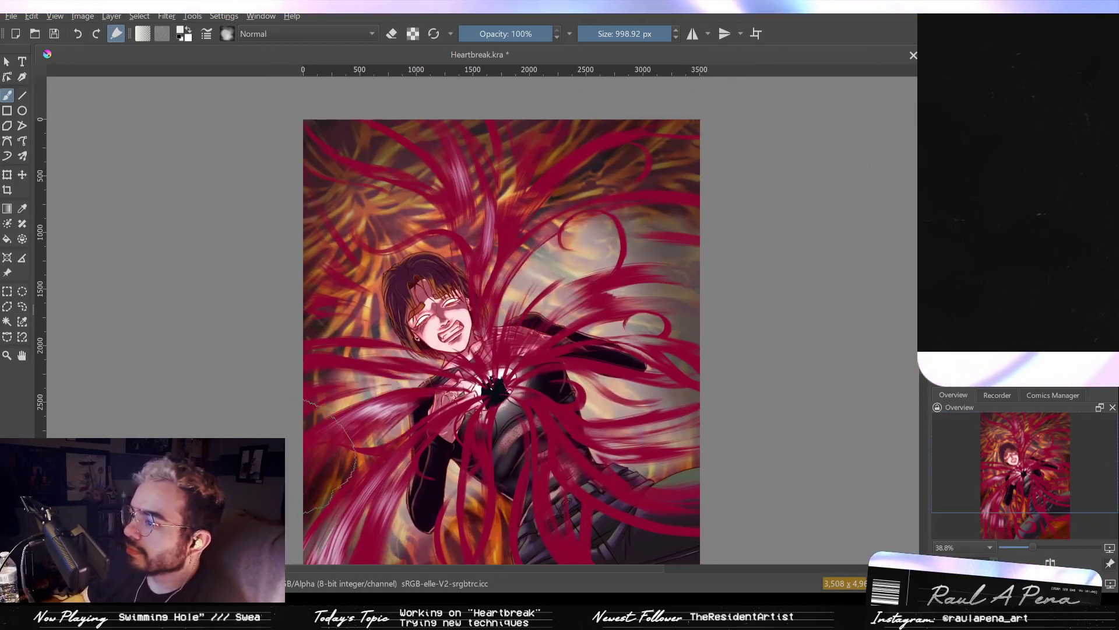
mouse_move(350, 298)
mouse_down()
mouse_move(519, 149)
mouse_move(367, 248)
mouse_move(402, 146)
mouse_move(466, 125)
mouse_up()
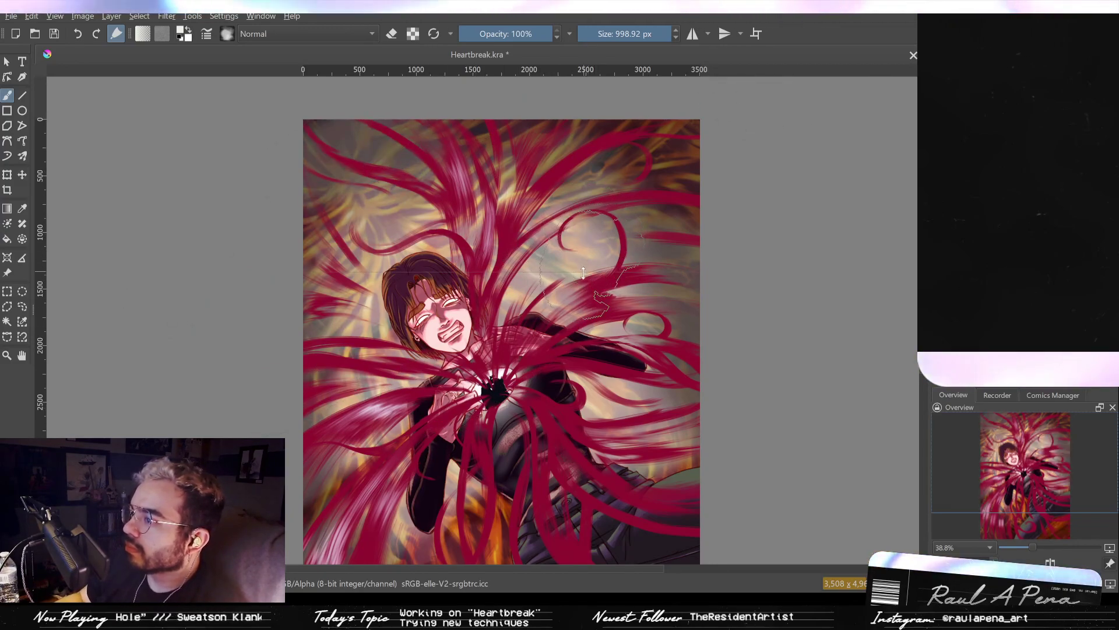
mouse_move(641, 198)
mouse_down()
mouse_move(674, 140)
mouse_move(618, 157)
mouse_up()
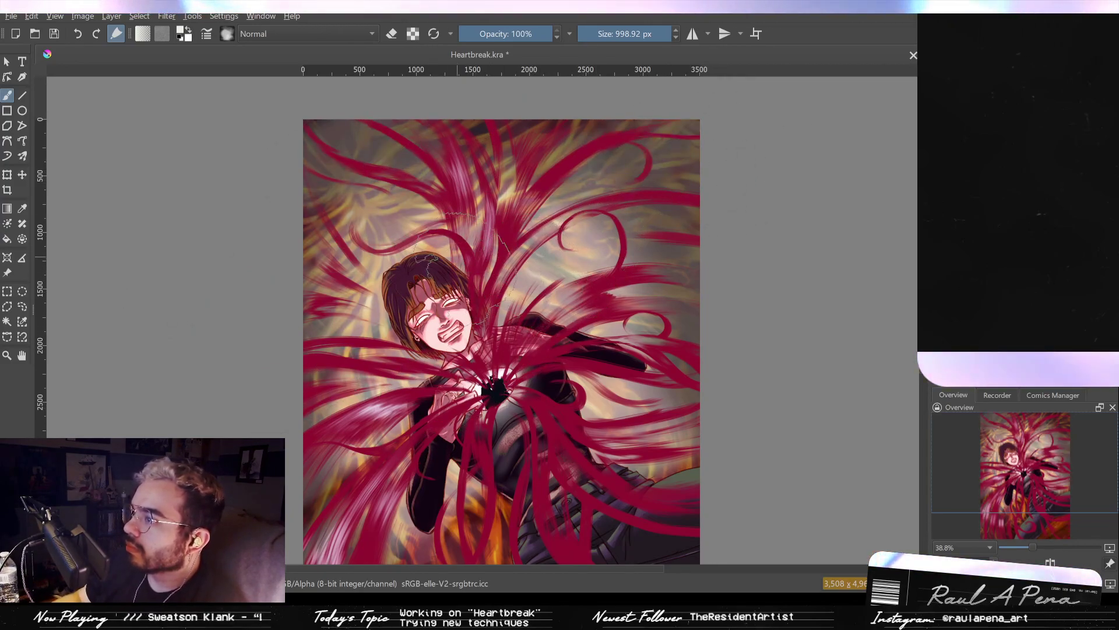
mouse_move(365, 292)
mouse_down()
mouse_move(377, 153)
mouse_move(340, 252)
mouse_up()
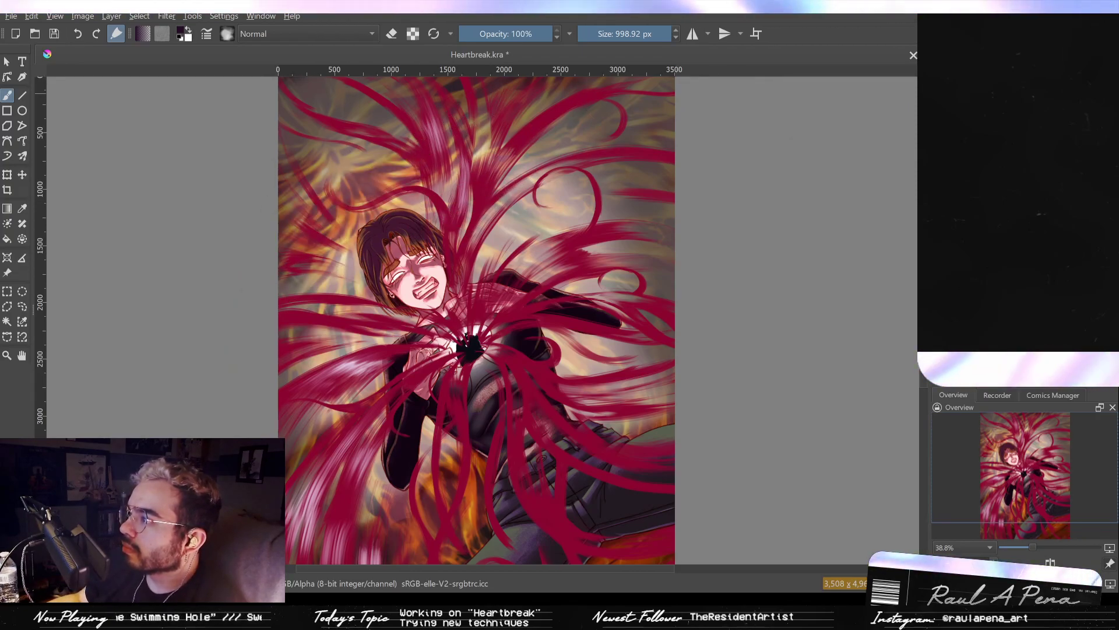
Switch to dark purple and paint shadow patches into the pale smoke above the head and around the outstretched arm.
key(ctrl+z)
mouse_move(651, 184)
mouse_down()
mouse_move(707, 206)
mouse_move(604, 257)
mouse_up()
mouse_move(391, 367)
mouse_down()
mouse_move(542, 250)
mouse_move(679, 213)
mouse_up()
mouse_move(604, 146)
mouse_down()
mouse_move(419, 268)
mouse_move(384, 245)
mouse_move(524, 175)
mouse_up()
drag(682, 134, 653, 208)
drag(589, 304, 627, 225)
mouse_move(408, 382)
mouse_down()
mouse_move(429, 452)
mouse_move(601, 371)
mouse_up()
mouse_move(670, 341)
mouse_down()
mouse_move(749, 327)
mouse_move(694, 329)
mouse_up()
key(ctrl+z)
mouse_move(729, 292)
mouse_down()
mouse_move(717, 347)
mouse_move(612, 364)
mouse_up()
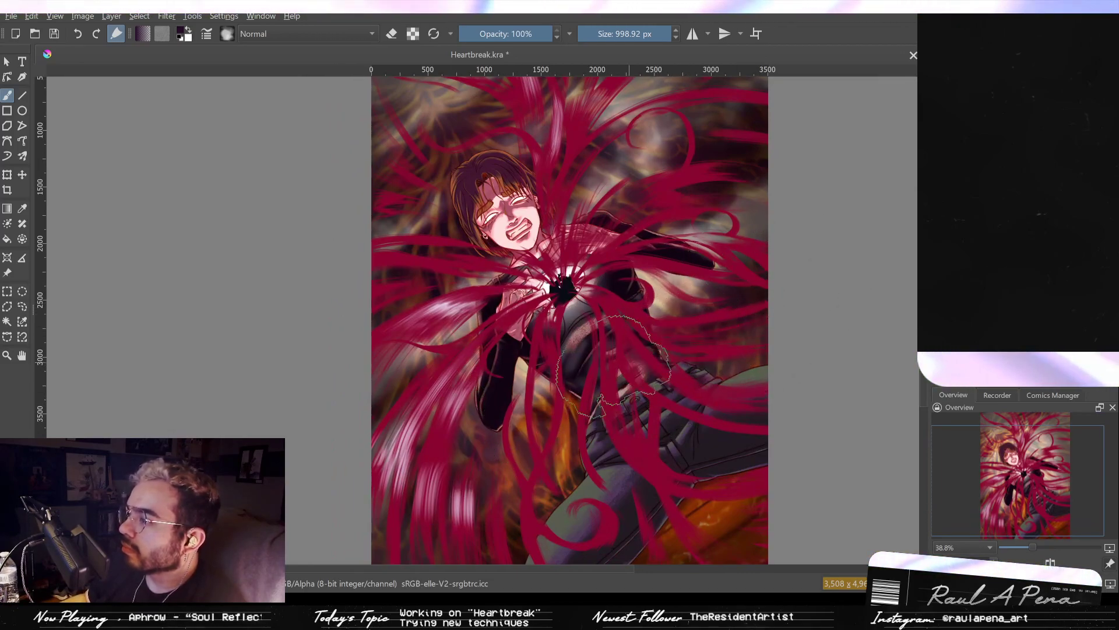
Deepen the dark purple smoke beside the torso, below the outstretched arm and across the flames above the head.
drag(719, 239, 647, 309)
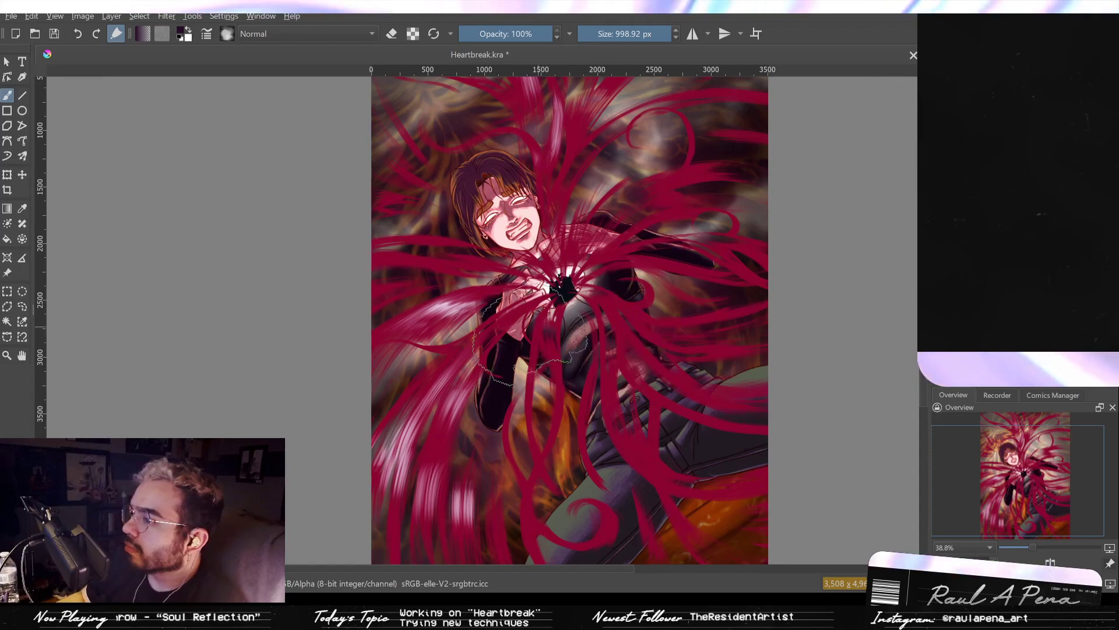
drag(553, 348, 484, 408)
scroll(533, 403, down, 1)
drag(562, 293, 557, 338)
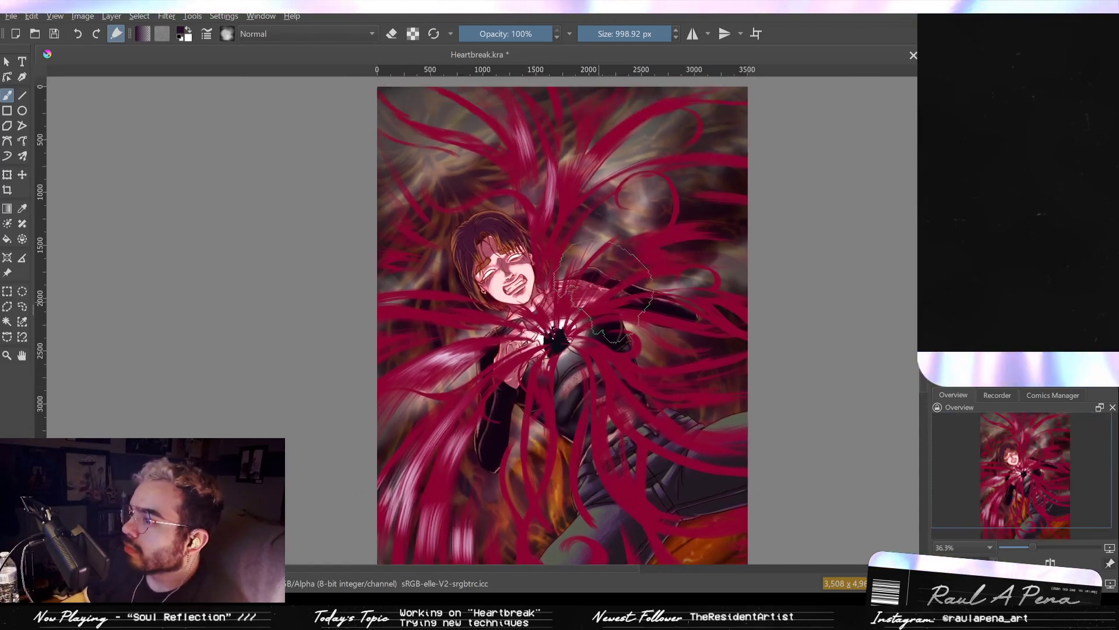
drag(656, 140, 681, 112)
mouse_move(515, 249)
mouse_down()
mouse_move(431, 198)
mouse_move(706, 112)
mouse_up()
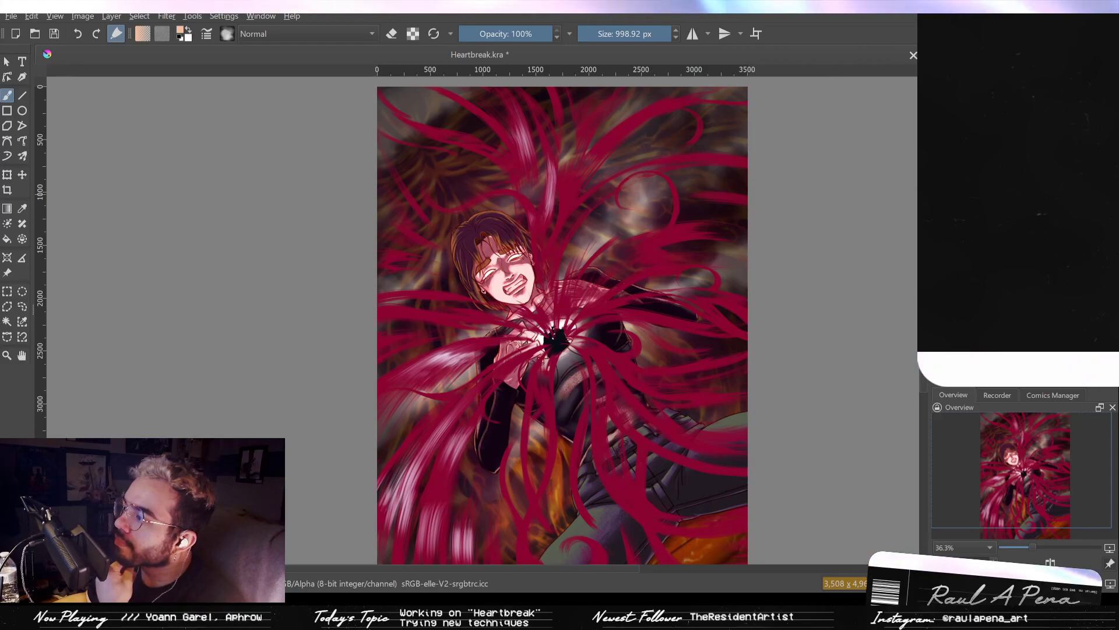
Paint pale lilac smoke highlights around the head and tendrils and extend them over the flames beside the legs.
mouse_move(709, 280)
mouse_down()
mouse_move(630, 274)
mouse_move(600, 245)
mouse_move(704, 159)
mouse_move(693, 221)
mouse_move(623, 251)
mouse_move(496, 245)
mouse_move(592, 182)
mouse_move(461, 245)
mouse_move(408, 175)
mouse_move(443, 198)
mouse_move(506, 114)
mouse_move(443, 134)
mouse_move(518, 154)
mouse_up()
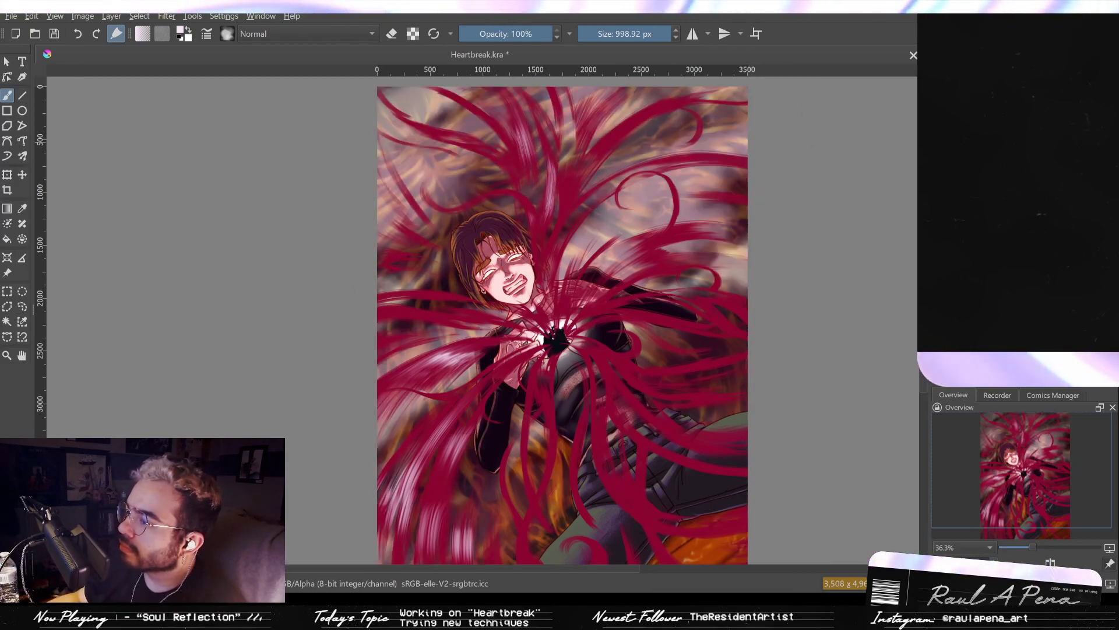
mouse_move(379, 218)
mouse_down()
mouse_move(434, 303)
mouse_move(414, 361)
mouse_move(420, 402)
mouse_up()
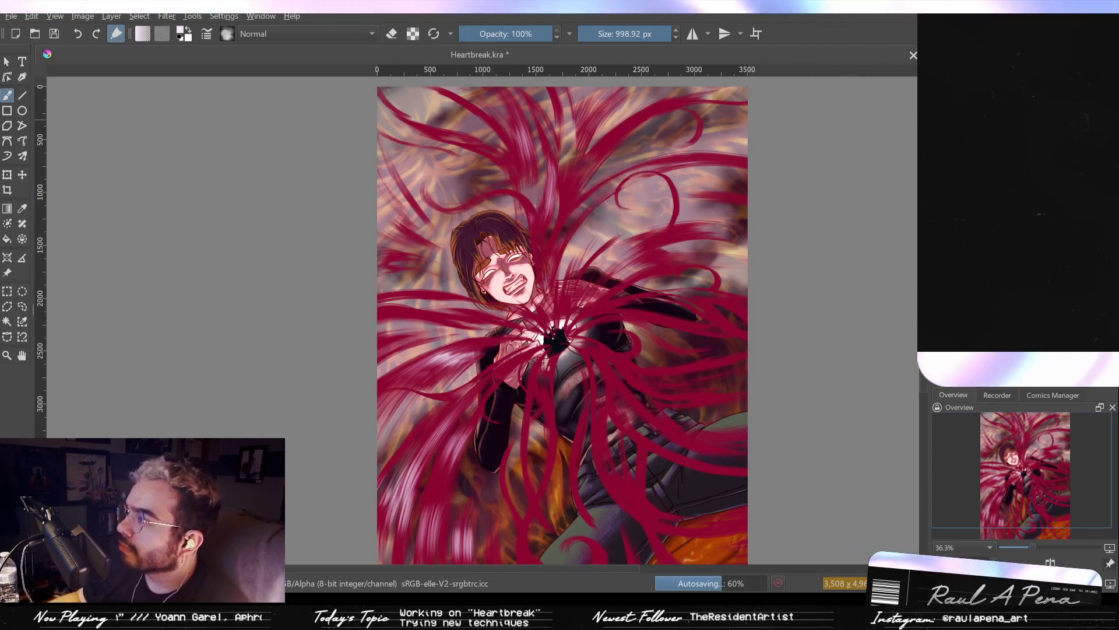
key(ctrl+z)
key(ctrl+z)
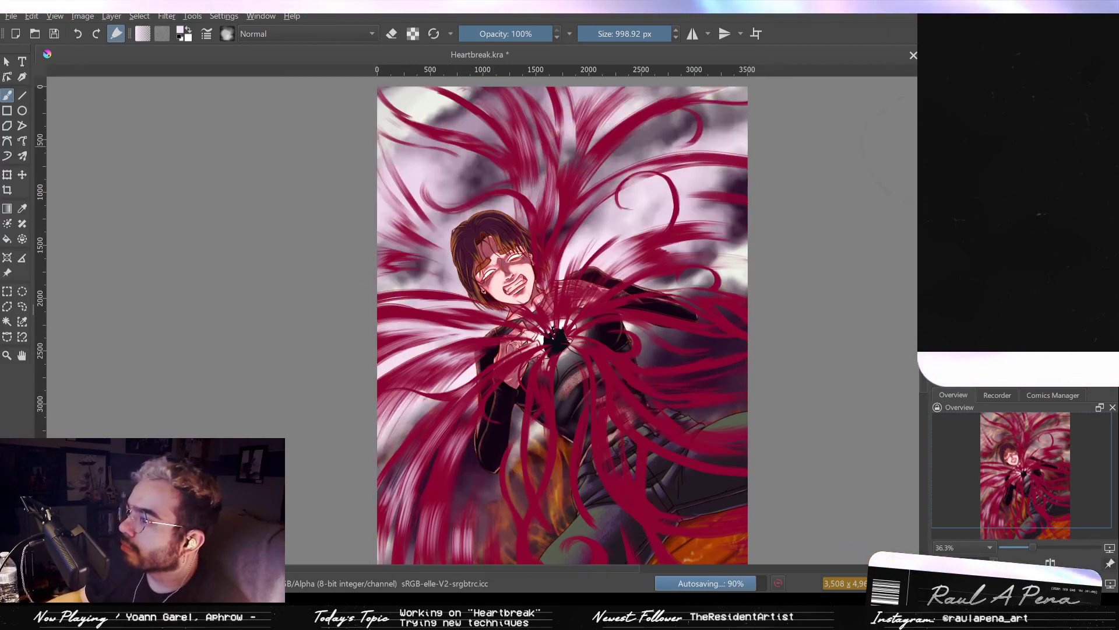
drag(698, 191, 682, 181)
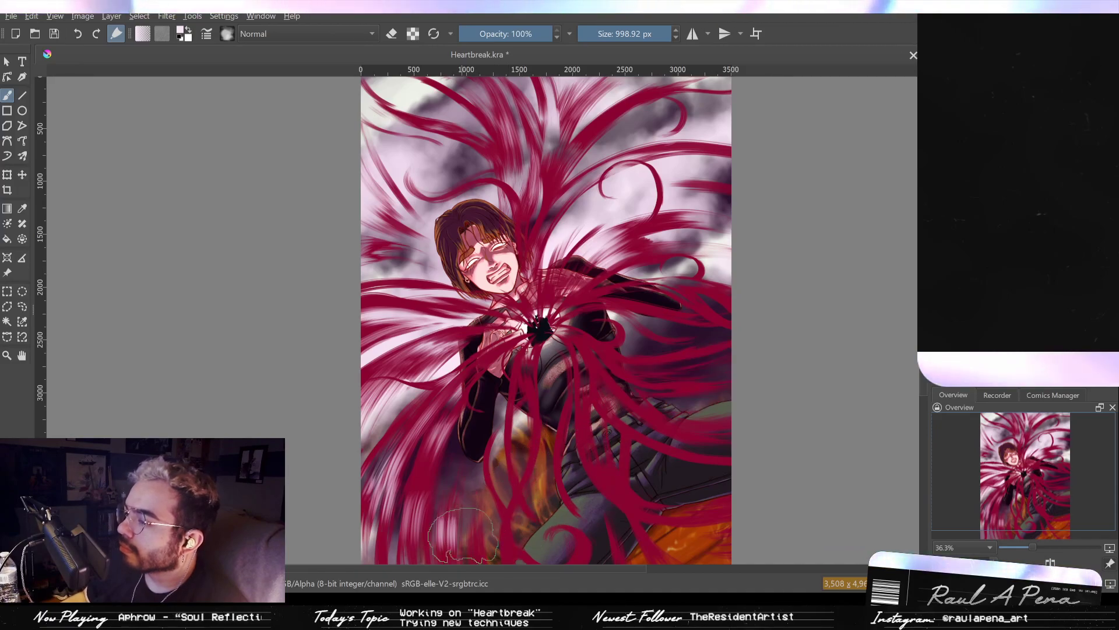
drag(554, 454, 647, 324)
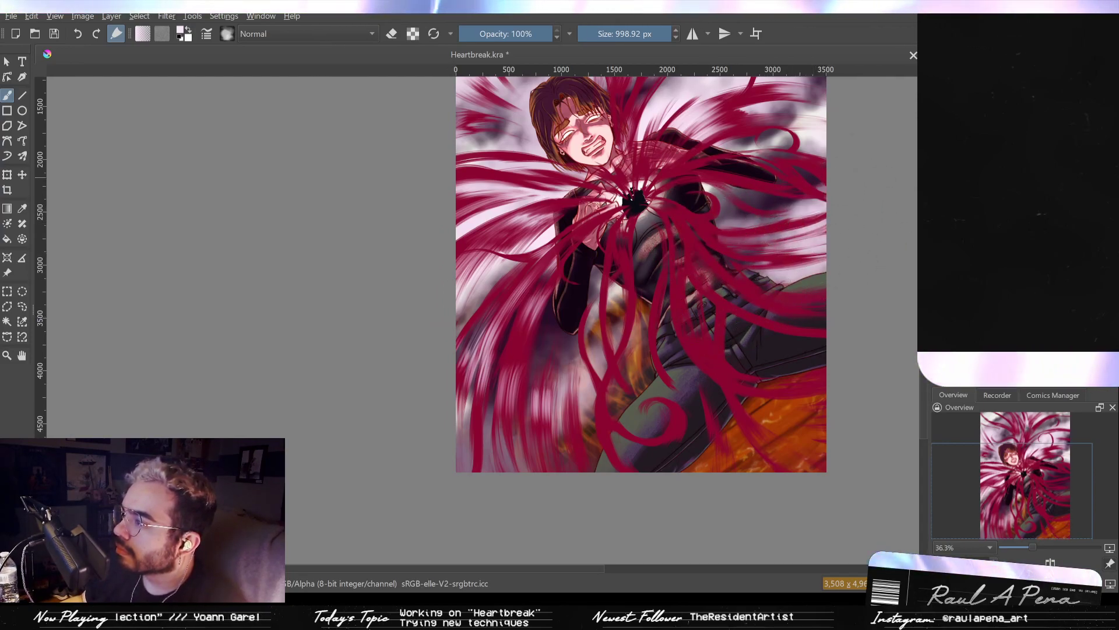
mouse_move(835, 225)
mouse_down()
mouse_move(827, 260)
mouse_move(787, 315)
mouse_move(790, 342)
mouse_move(788, 318)
mouse_up()
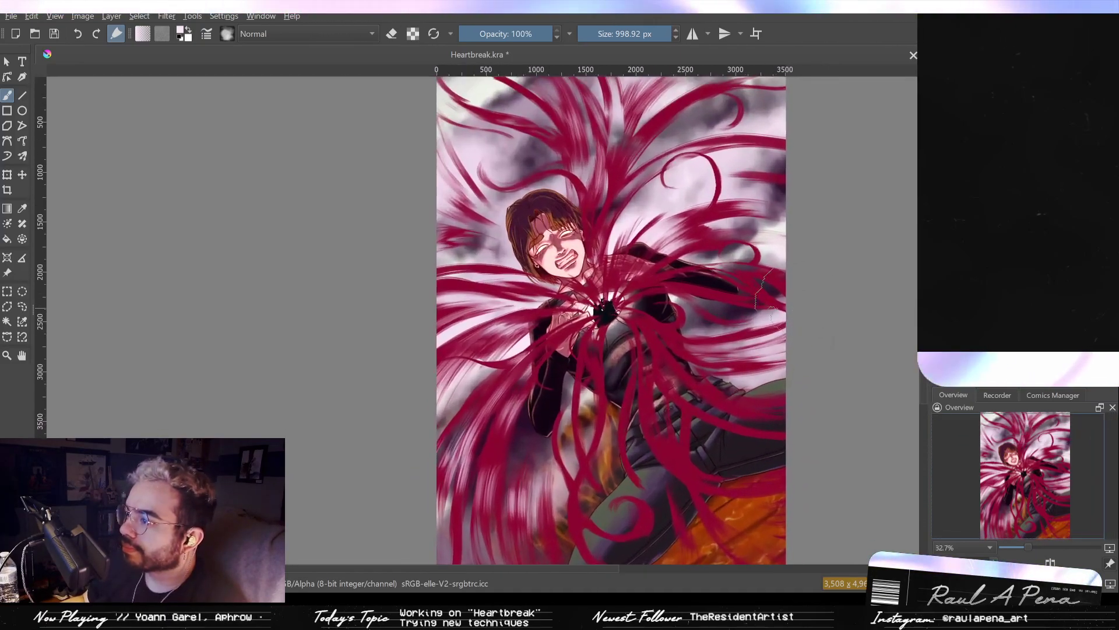
Compare muted, brightened, high-contrast and opaque versions of the smoke over the flames around the figure.
key(ctrl+z)
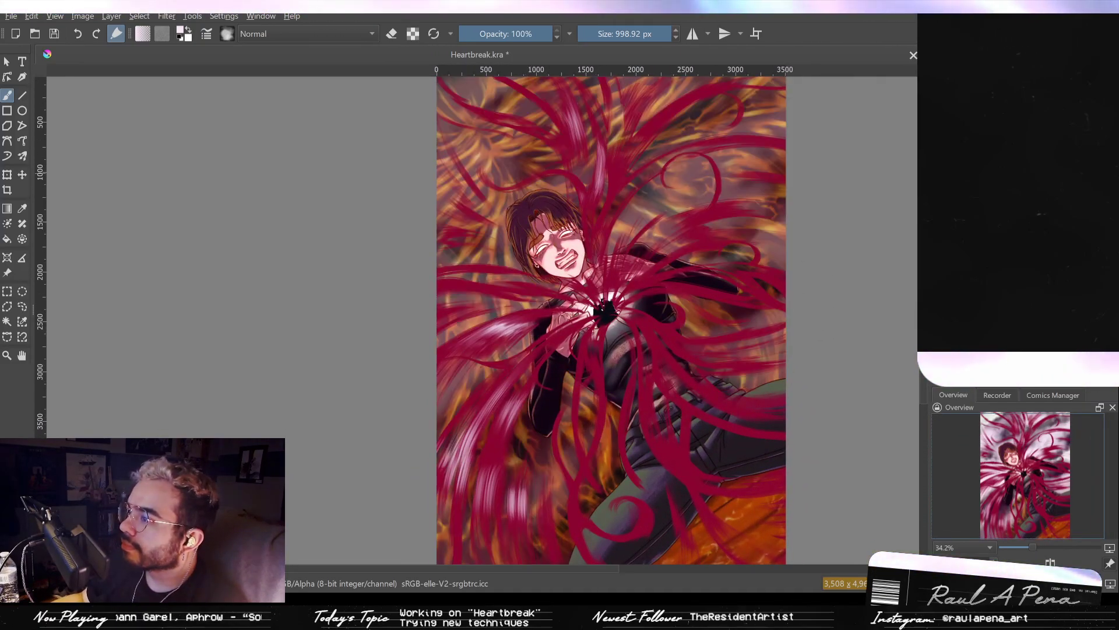
key(ctrl+shift+z)
key(ctrl+z)
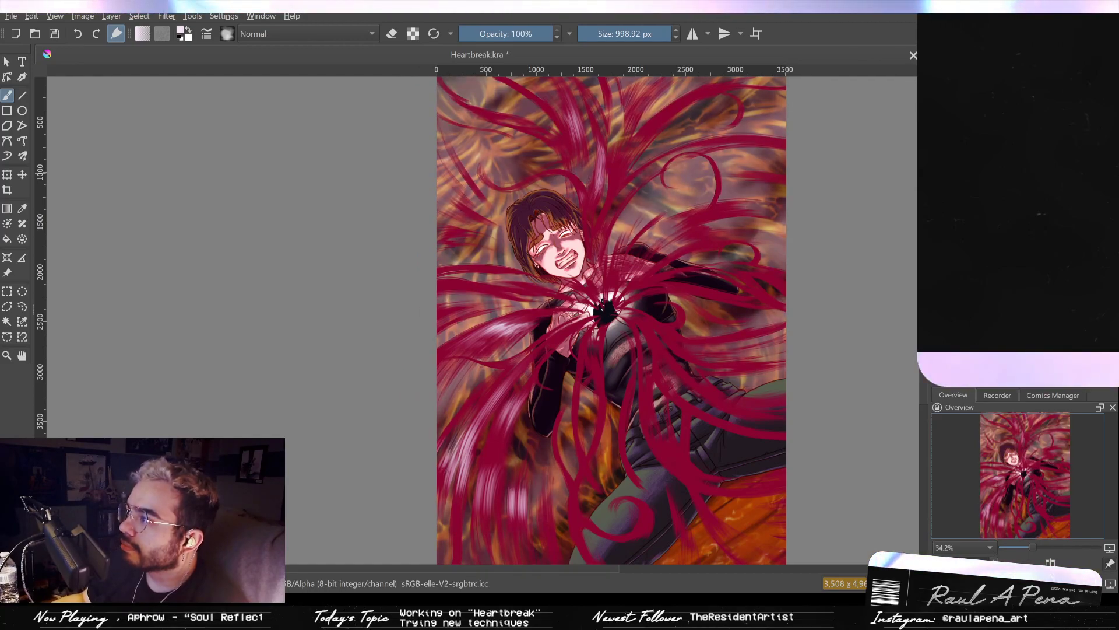
key(ctrl+z)
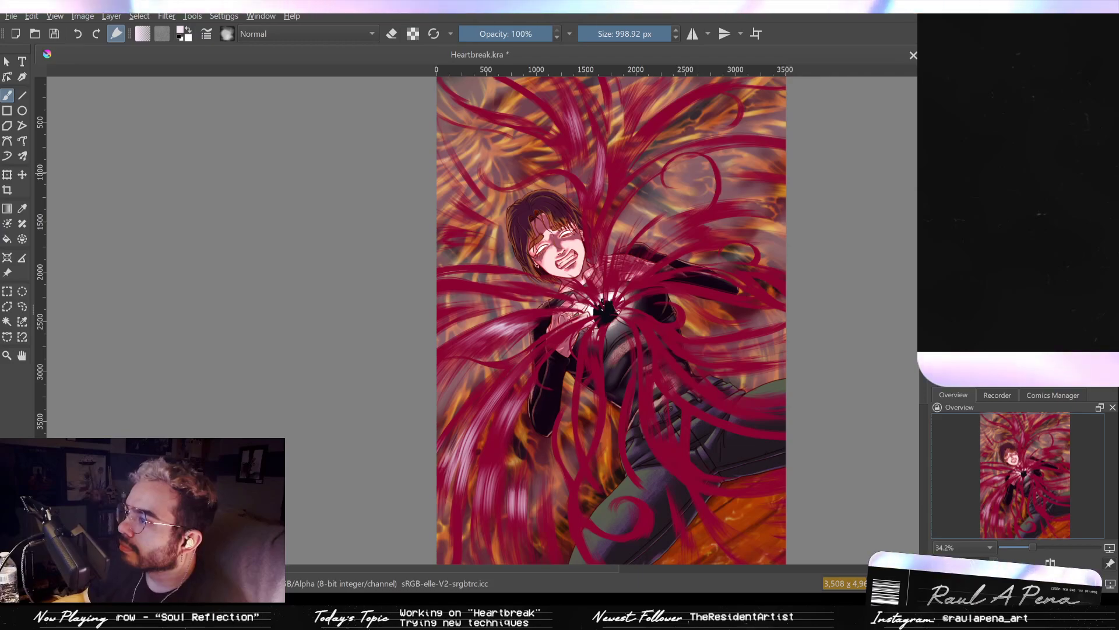
key(ctrl+shift+z)
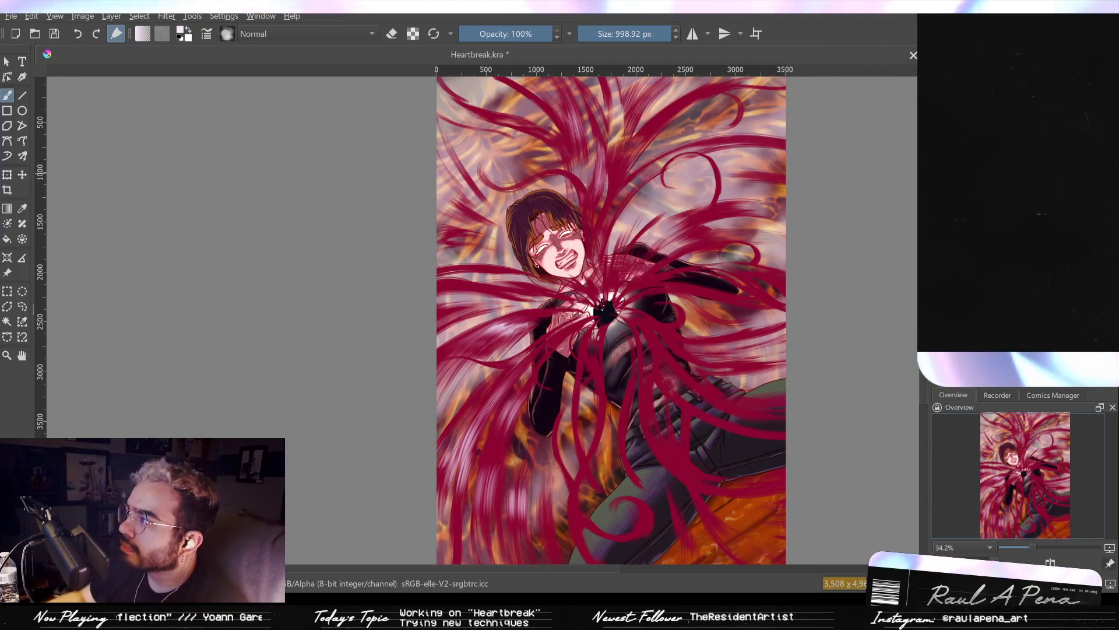
key(ctrl+z)
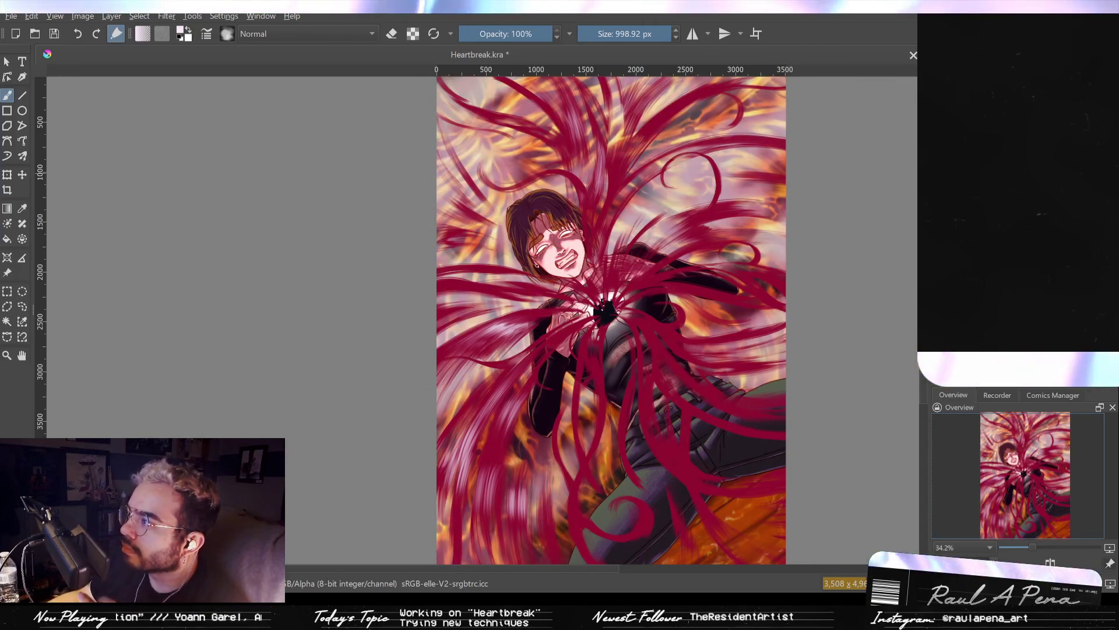
key(ctrl+z)
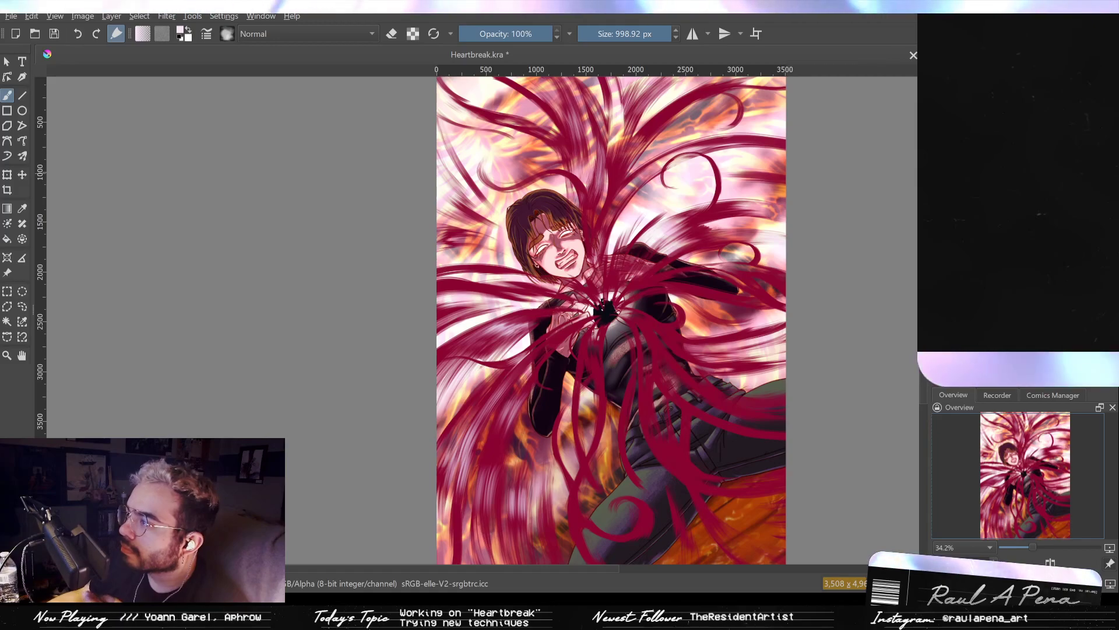
key(ctrl+shift+z)
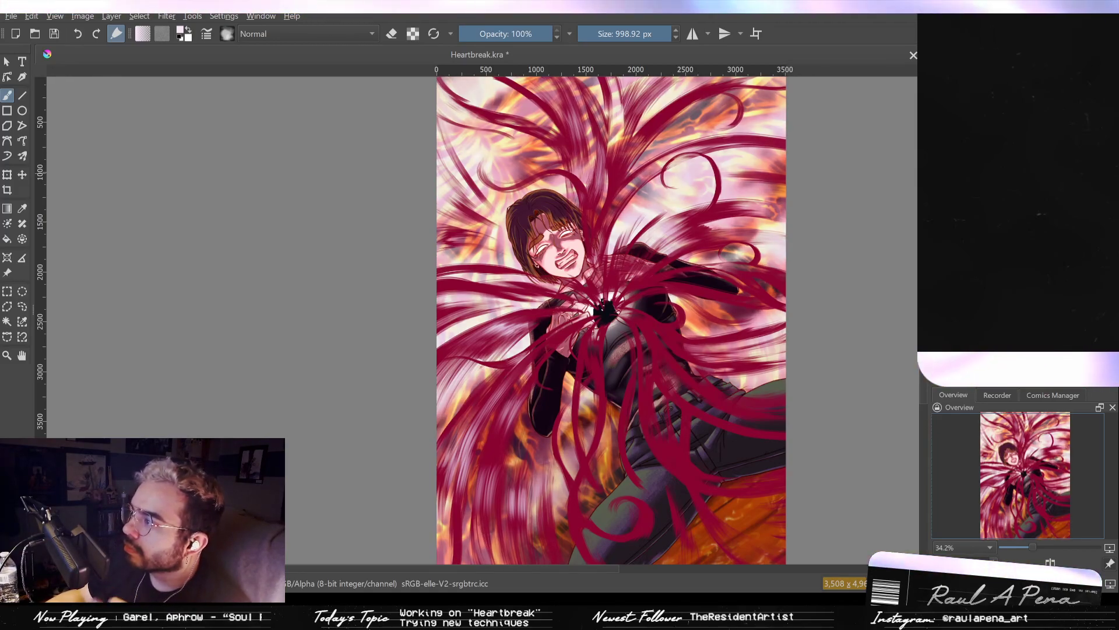
key(ctrl+shift+z)
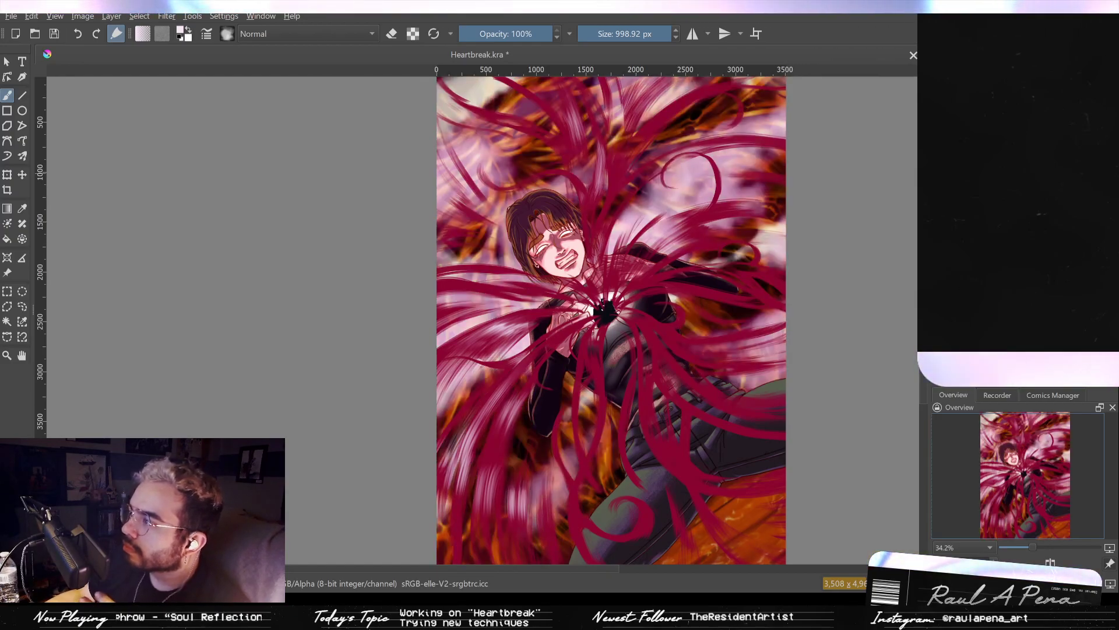
key(ctrl+z)
key(ctrl+shift+z)
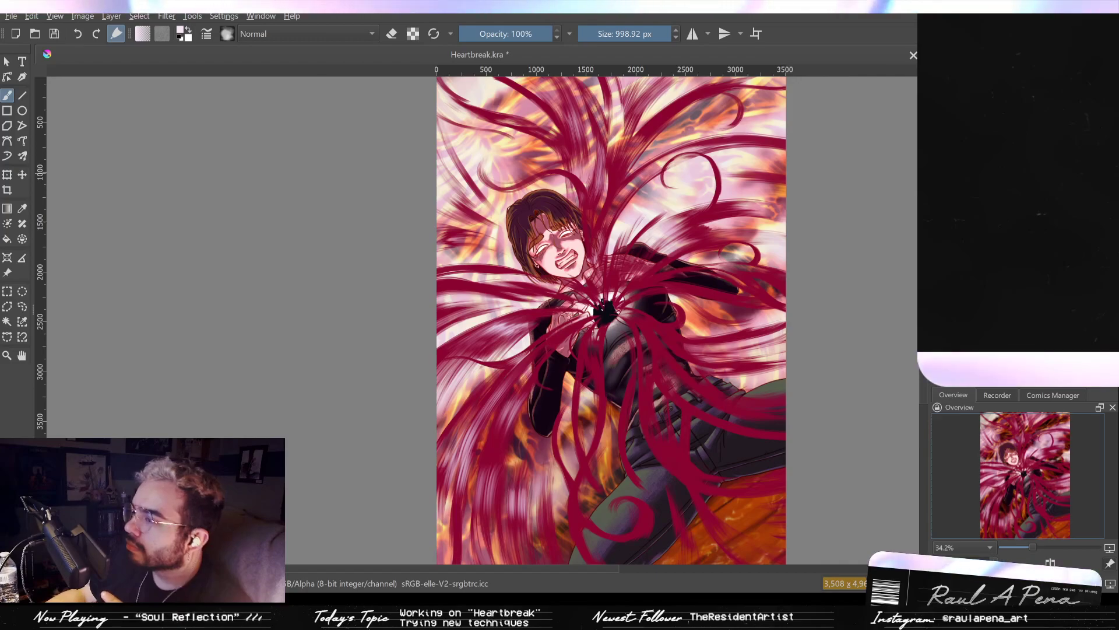
key(ctrl+z)
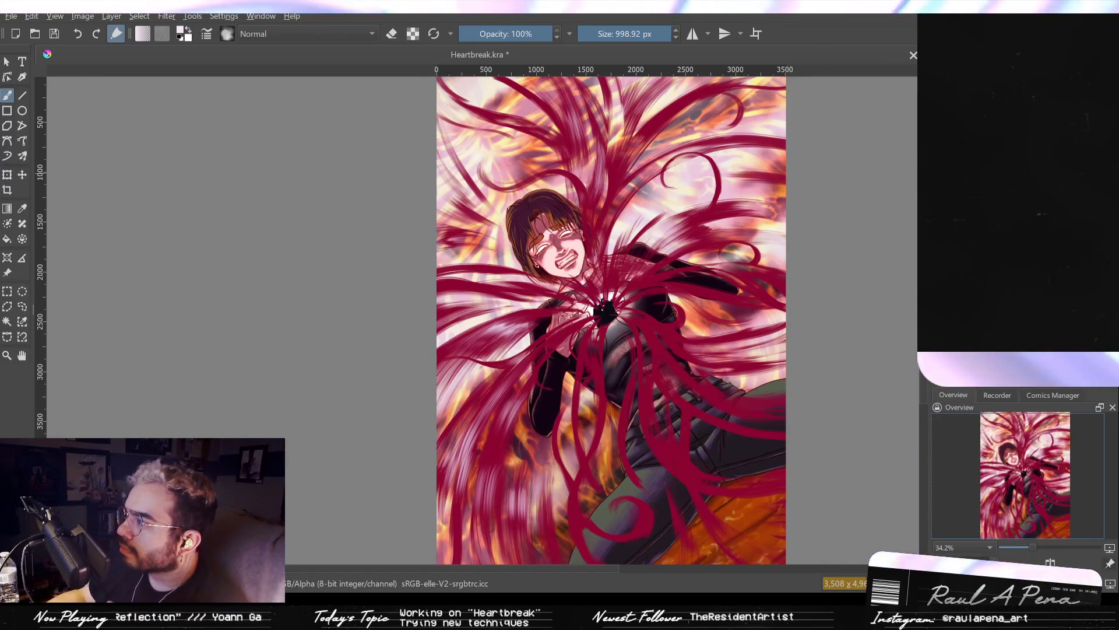
key(ctrl+z)
key(ctrl+z)
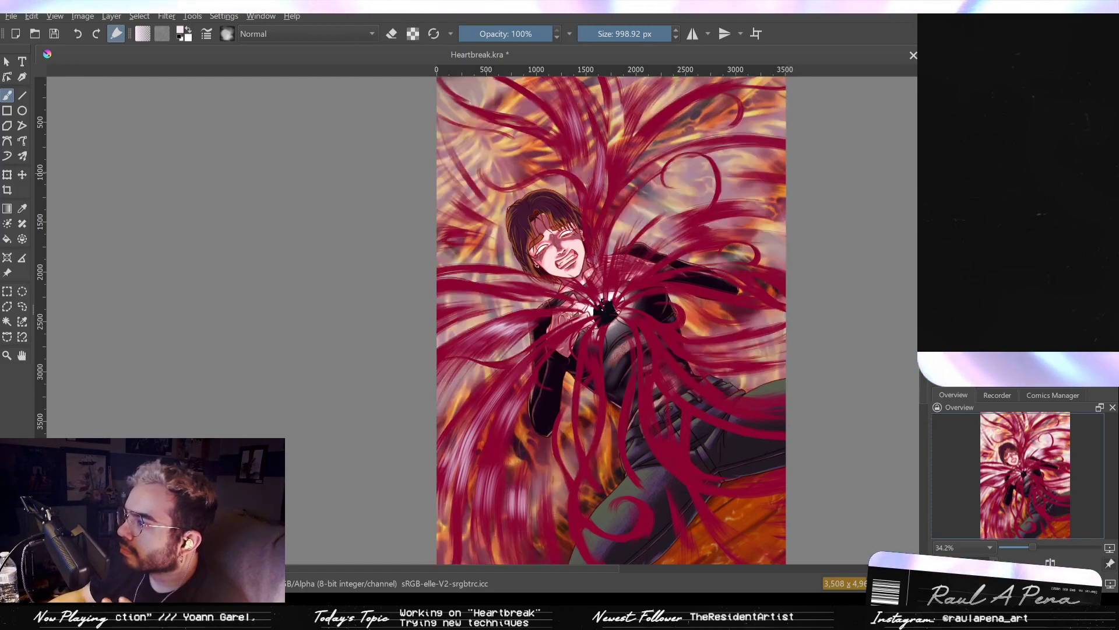
key(ctrl+z)
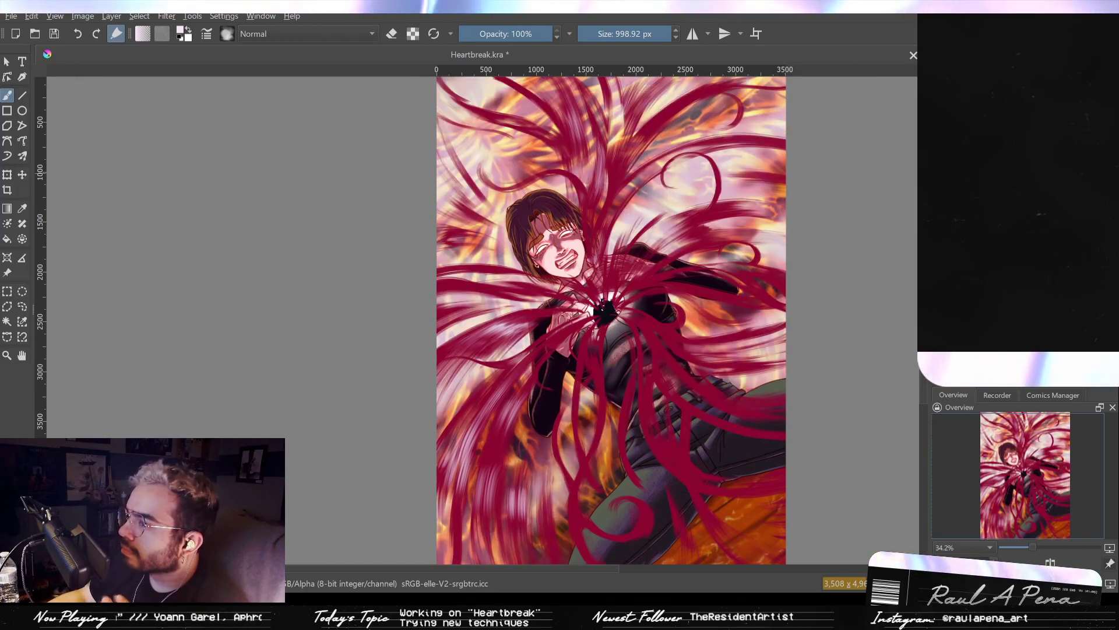
key(ctrl+z)
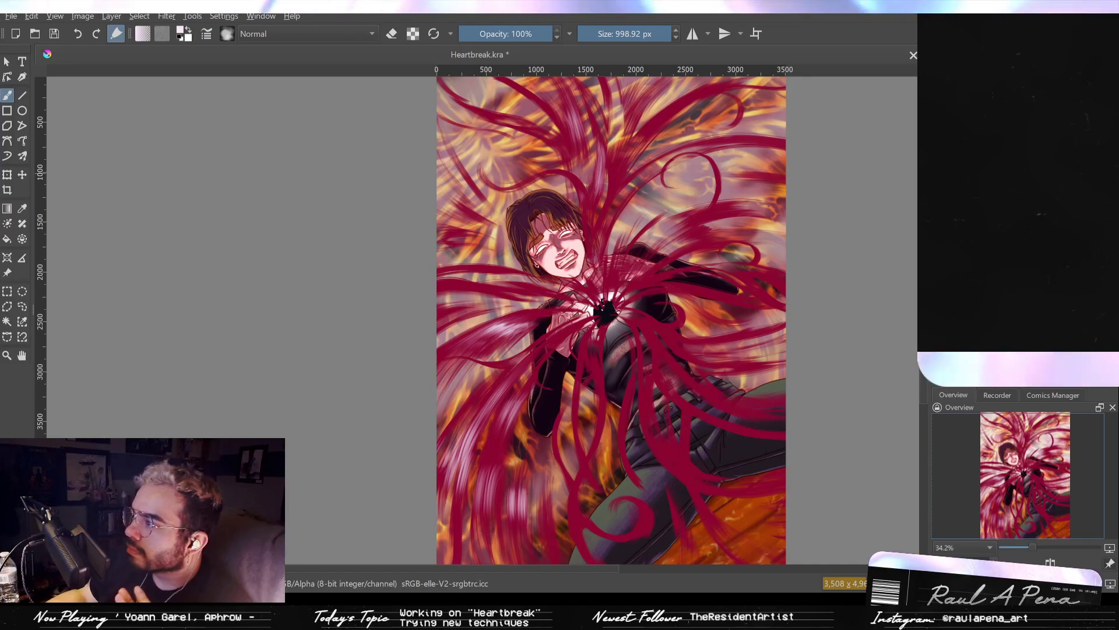
key(ctrl+z)
key(ctrl+z)
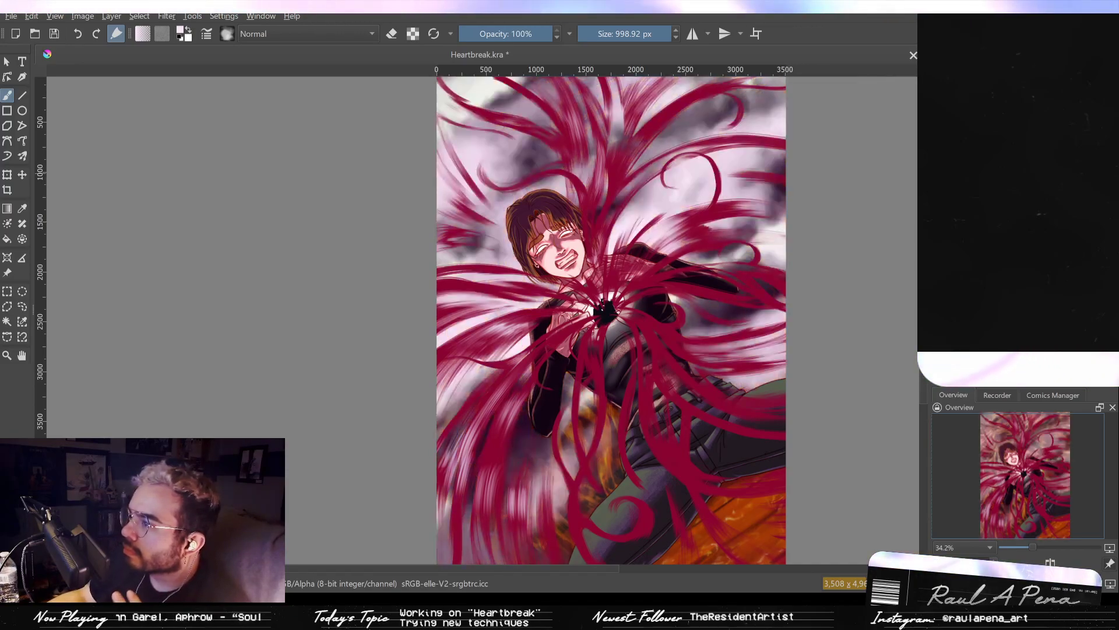
key(ctrl+z)
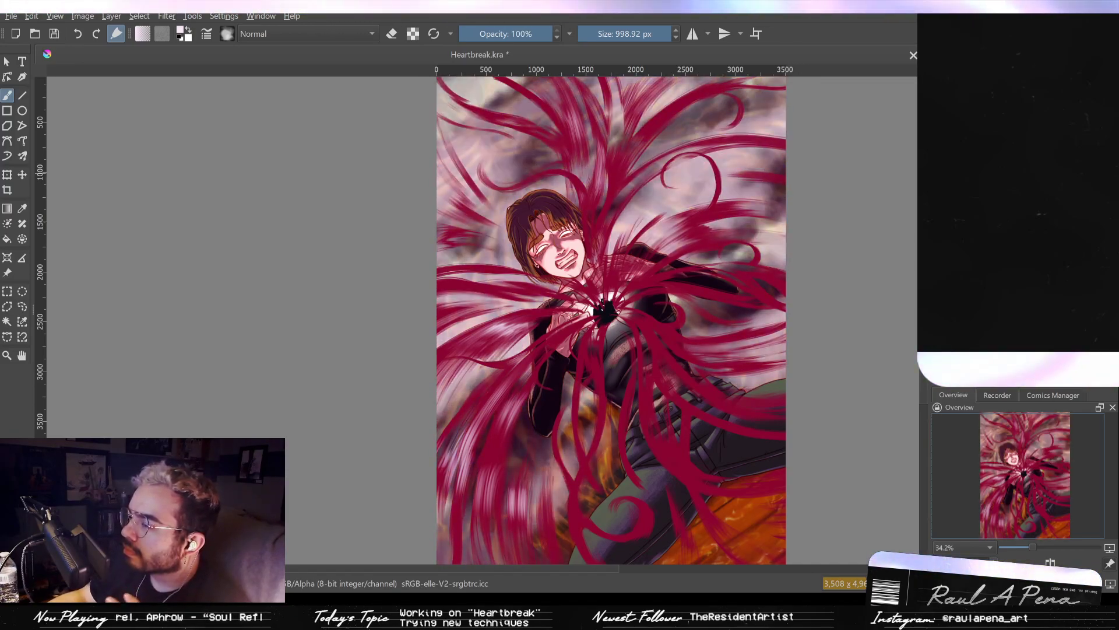
key(ctrl+z)
key(ctrl+z)
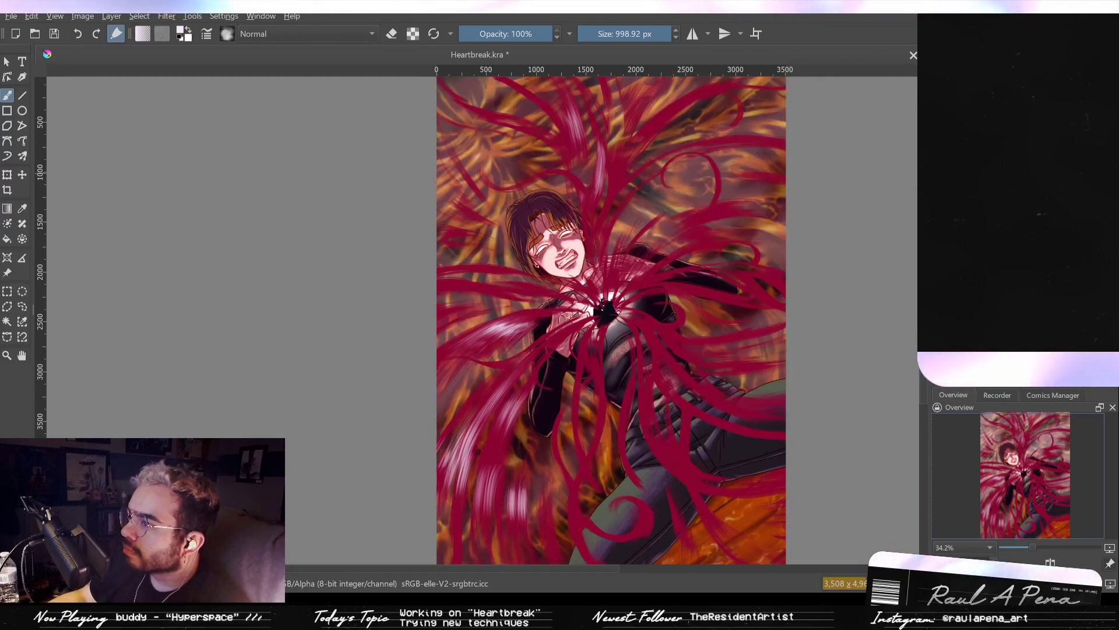
Take the smoke off the flames across the whole background.
key(ctrl+z)
key(ctrl+shift+z)
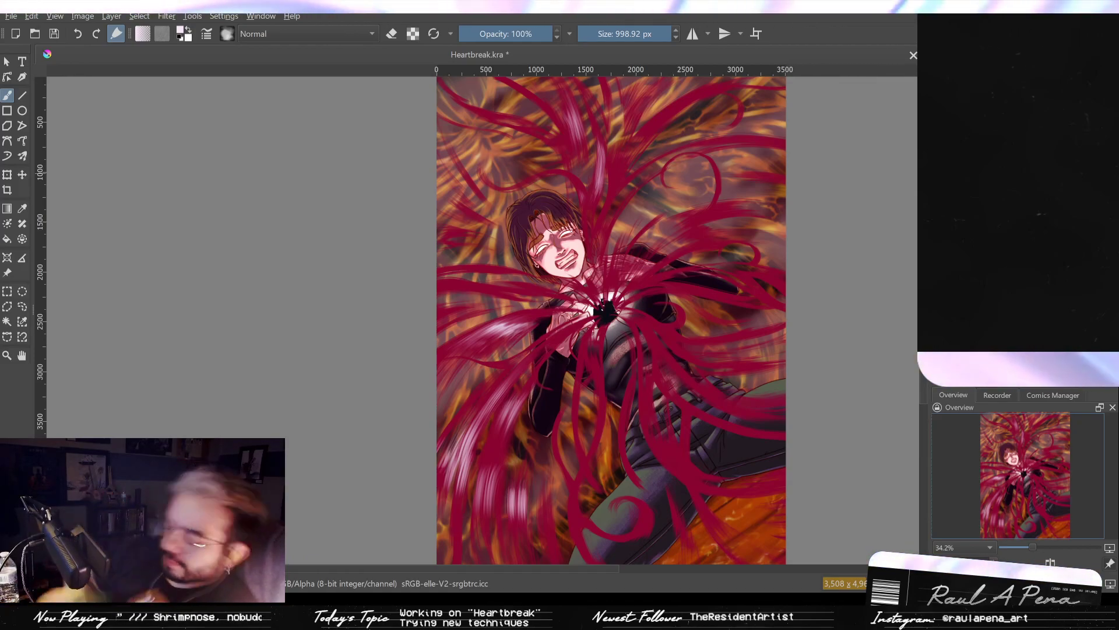
key(2)
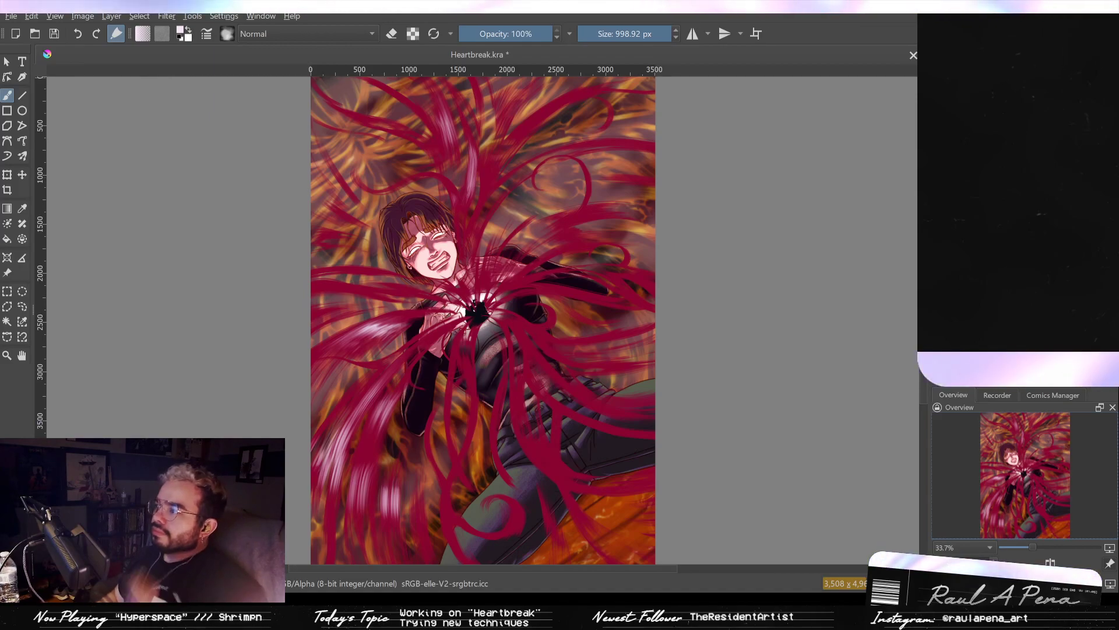
key(ctrl+z)
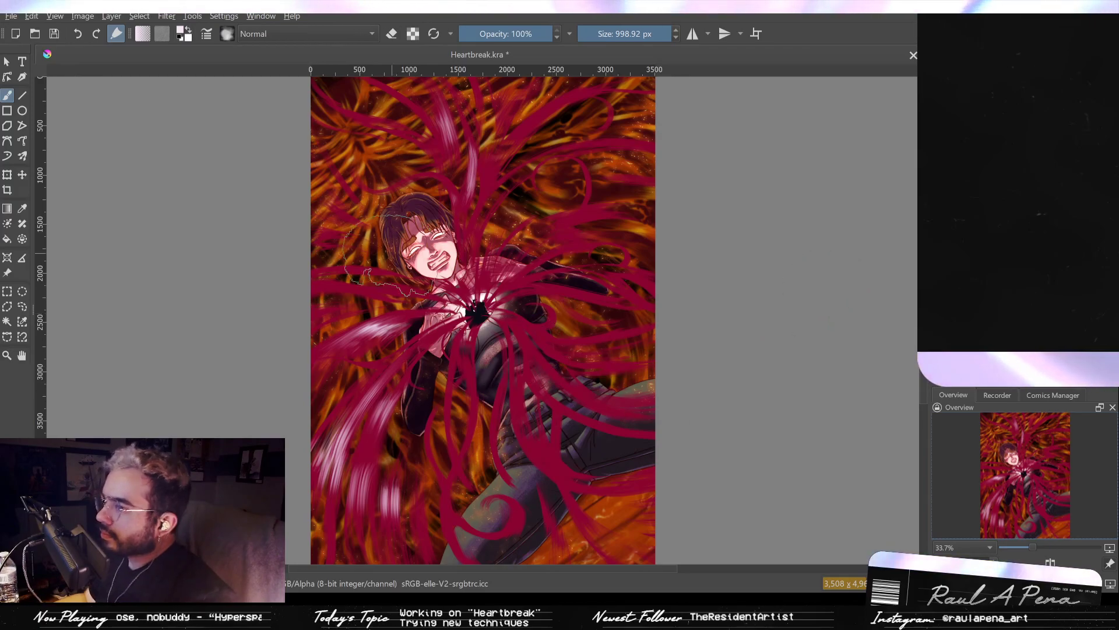
Erase the embers over the figure's torso and legs with the 998.92 px smoke brush in eraser mode.
click(390, 34)
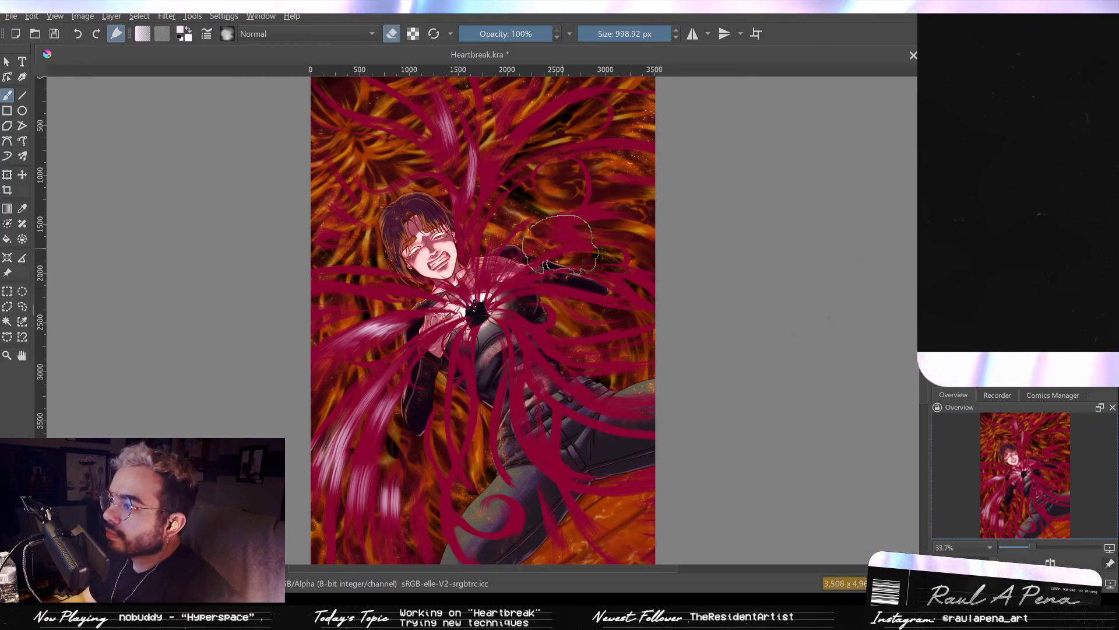
mouse_move(504, 368)
mouse_down()
mouse_move(361, 491)
mouse_move(431, 374)
mouse_move(338, 404)
mouse_move(348, 380)
mouse_move(382, 397)
mouse_move(457, 404)
mouse_move(432, 430)
mouse_move(426, 479)
mouse_up()
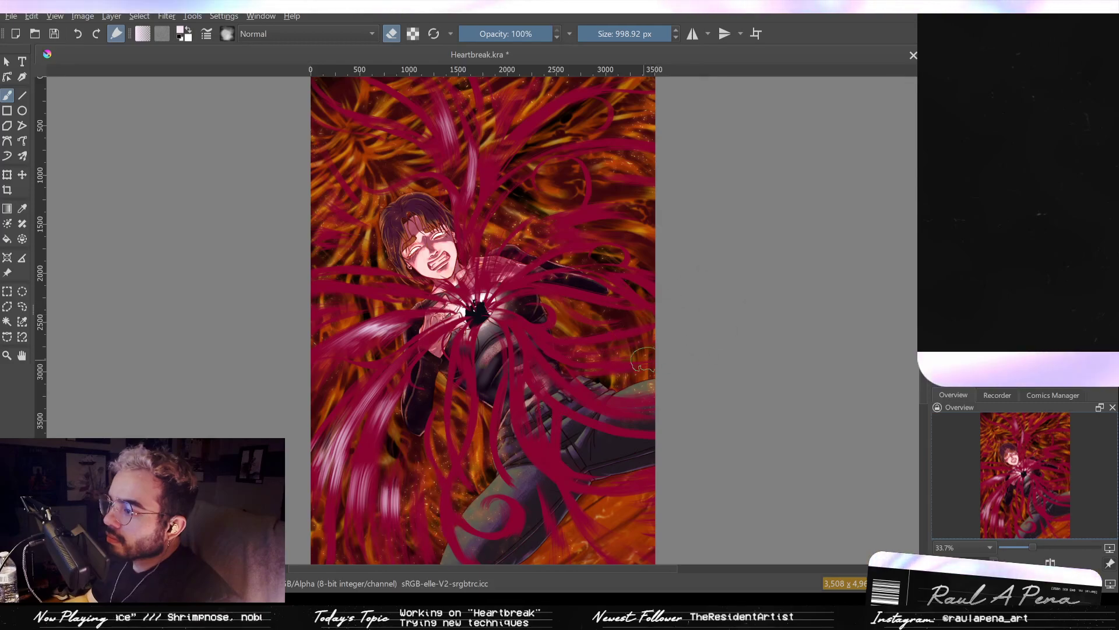
mouse_move(475, 507)
mouse_down()
mouse_move(525, 501)
mouse_move(592, 525)
mouse_move(607, 517)
mouse_move(626, 452)
mouse_up()
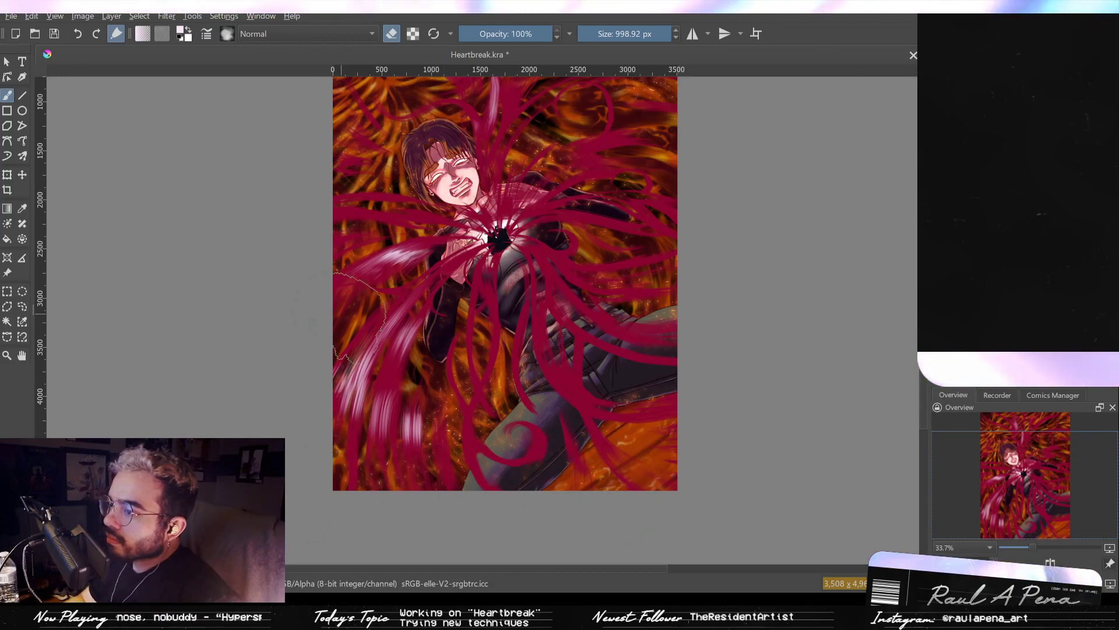
scroll(350, 315, up, 3)
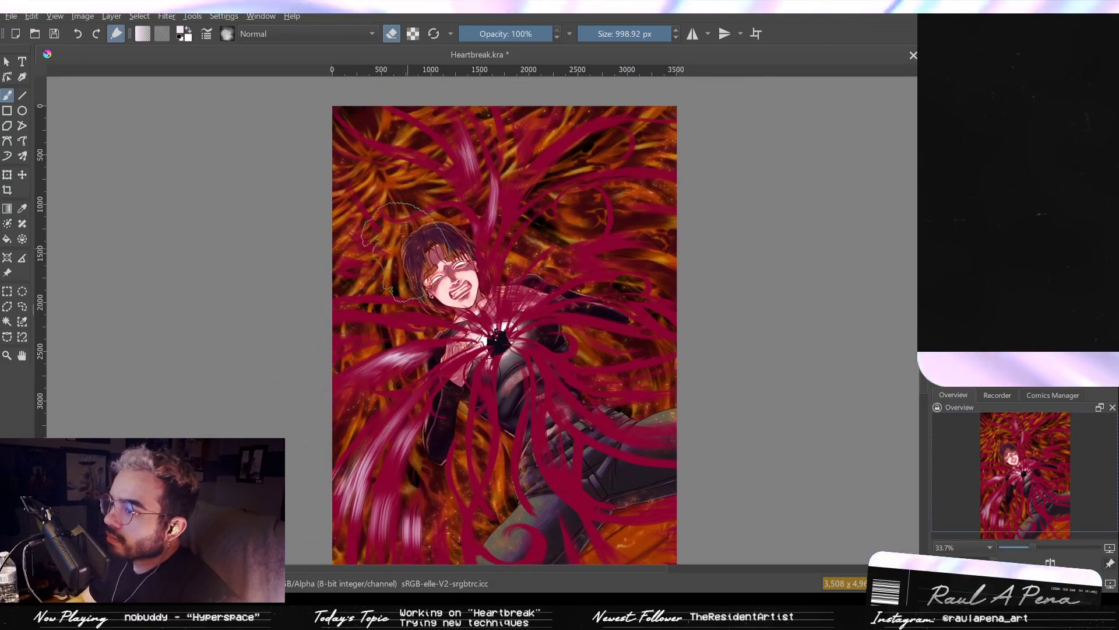
key(bracketright)
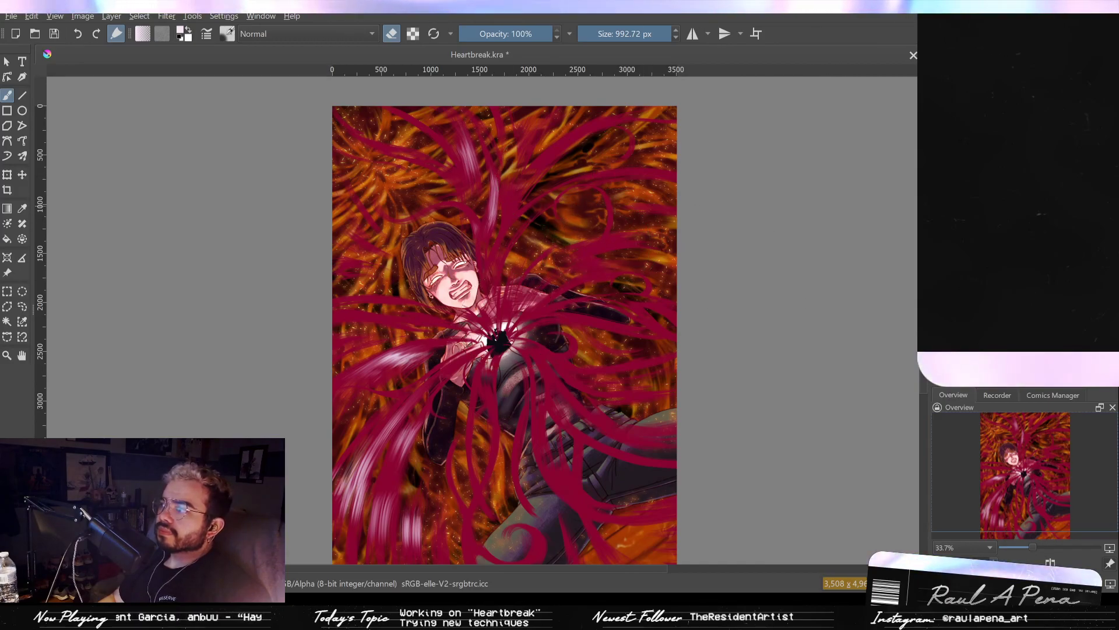
Paste the painting of a haloed skeletal figure as a reference and move it off the chest over the figure's head.
key(ctrl+v)
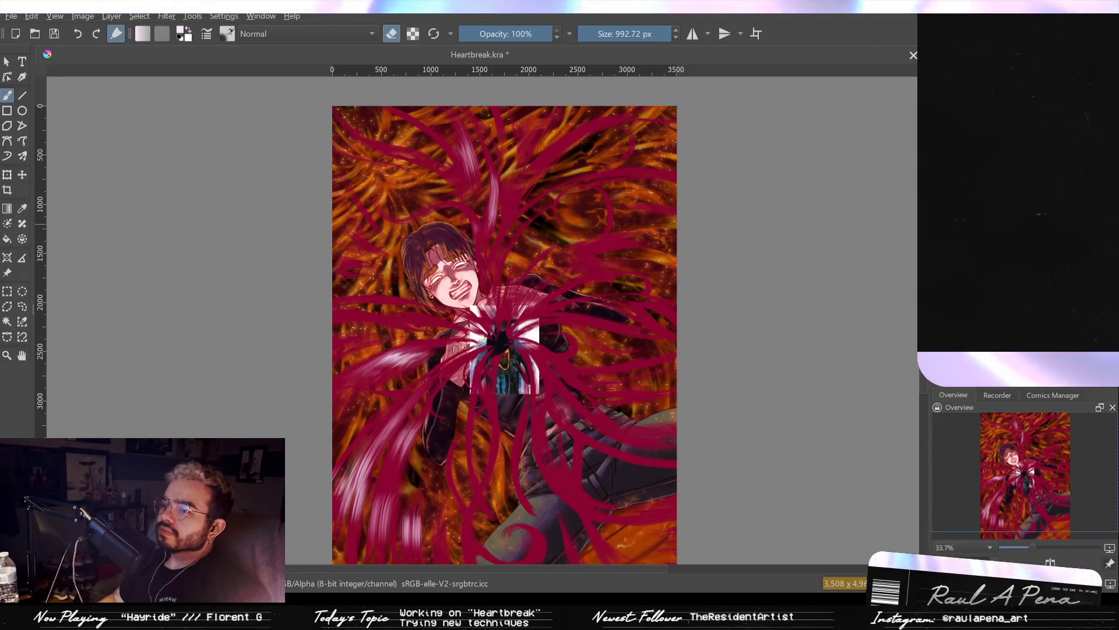
key(ctrl+v)
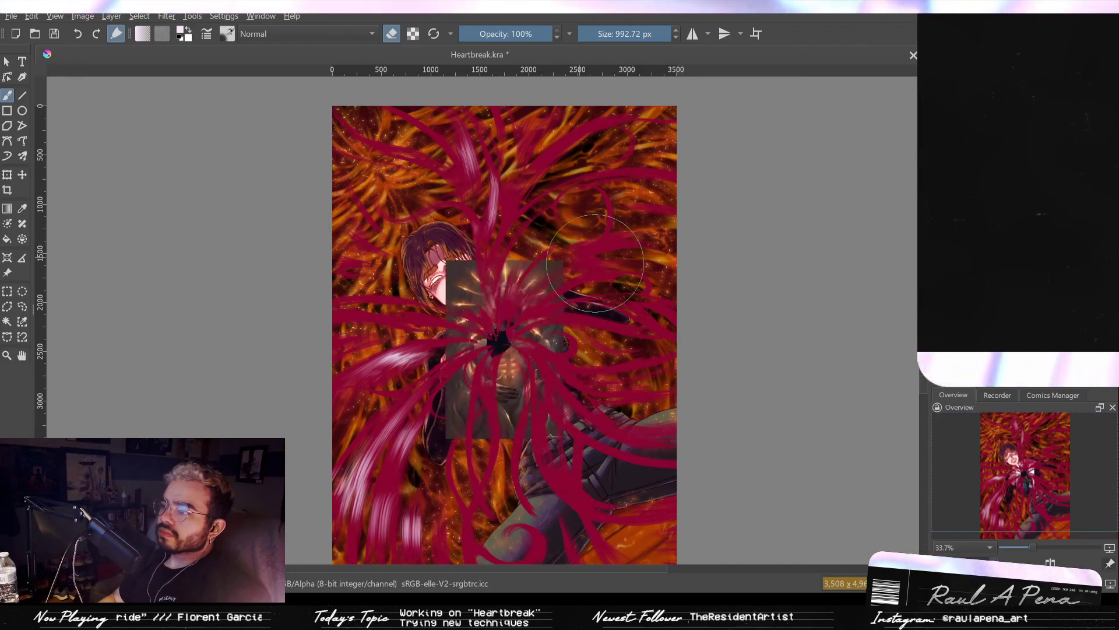
scroll(668, 227, up, 4)
mouse_move(668, 227)
mouse_down()
mouse_move(452, 251)
mouse_move(376, 273)
mouse_up()
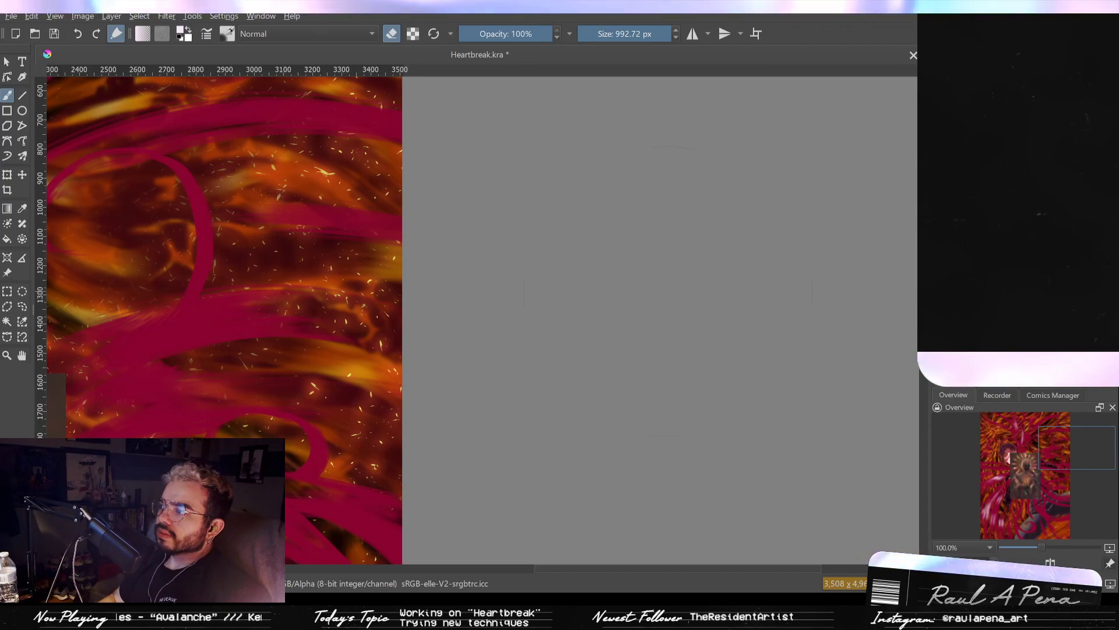
scroll(667, 291, down, 5)
scroll(637, 168, up, 4)
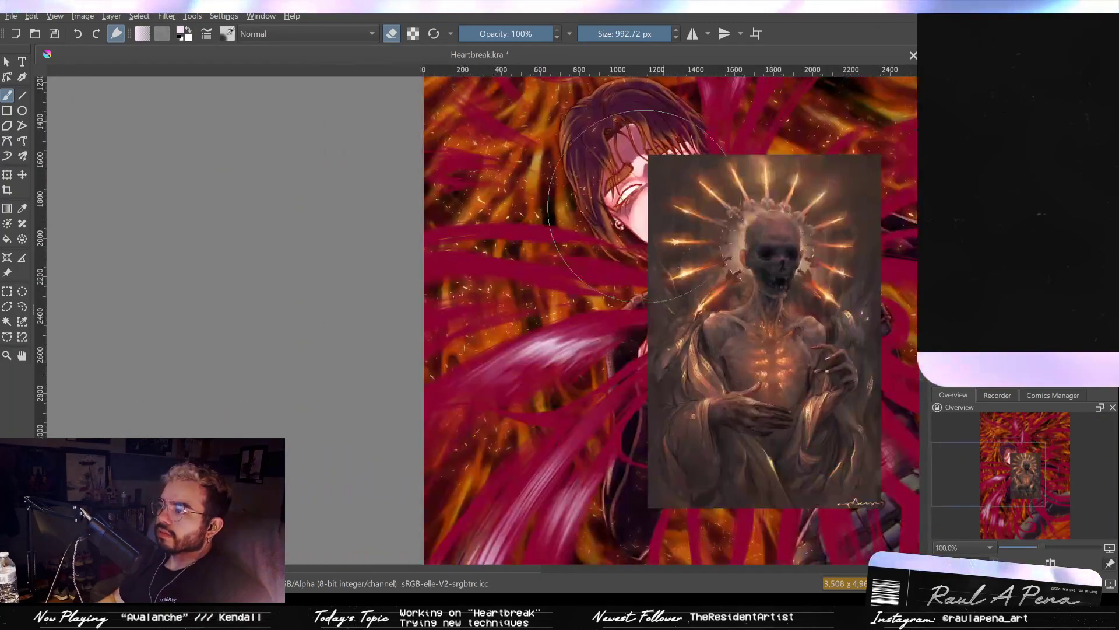
click(21, 174)
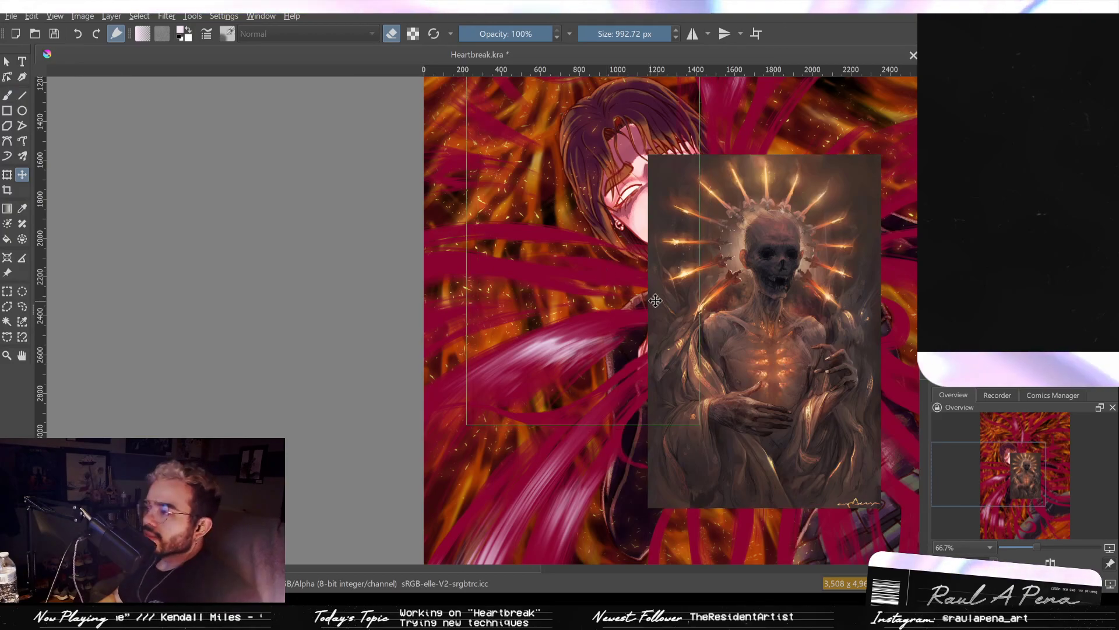
drag(835, 384, 653, 301)
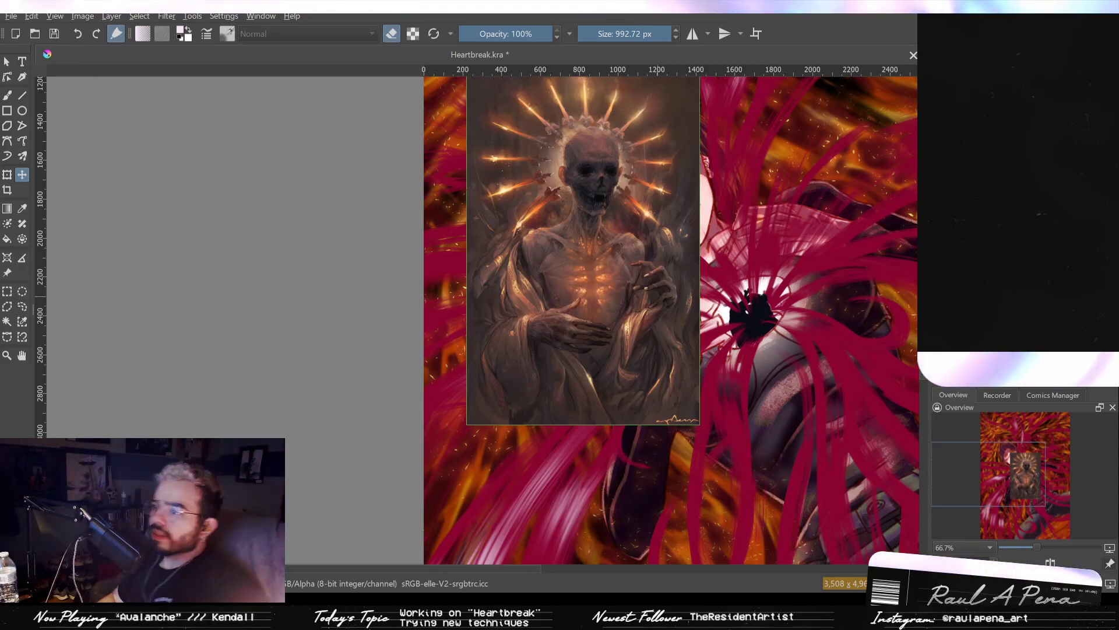
Examine the pasted skeletal painting up close, from the signature and robe folds to the glowing ribs and halo rays.
scroll(589, 181, up, 6)
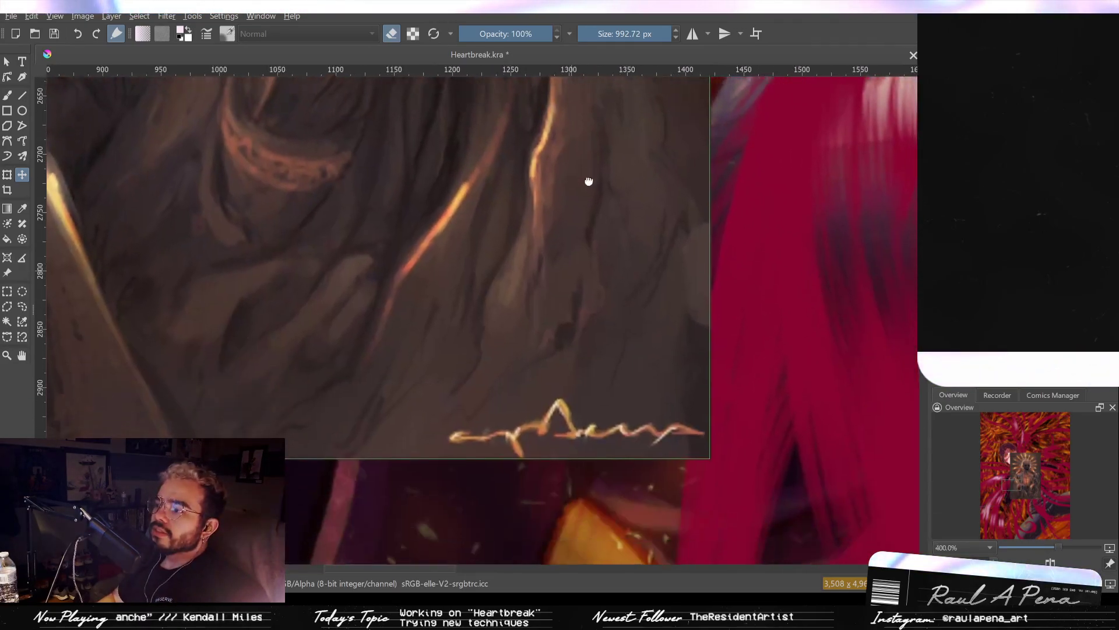
drag(589, 181, 591, 166)
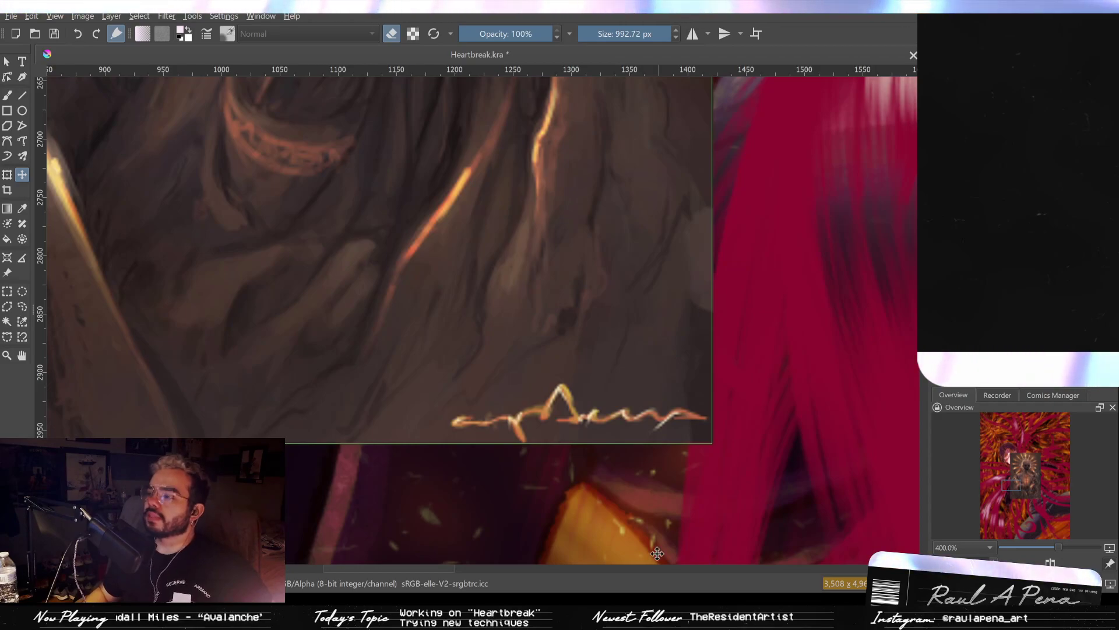
scroll(655, 454, down, 5)
scroll(655, 404, up, 1)
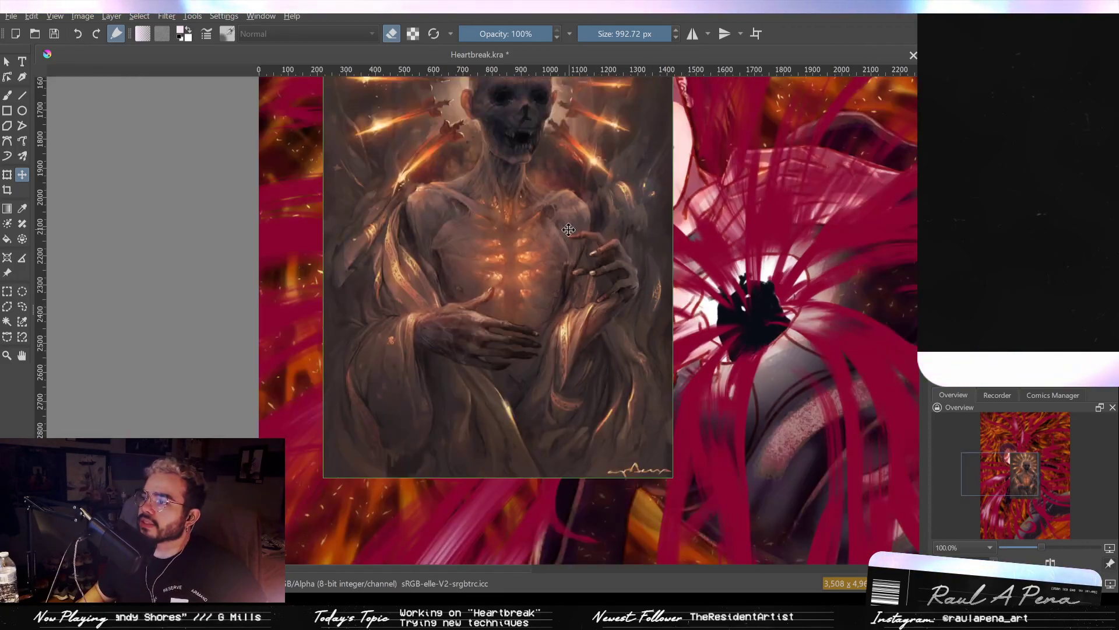
mouse_move(574, 233)
mouse_down()
mouse_move(550, 282)
mouse_move(543, 344)
mouse_up()
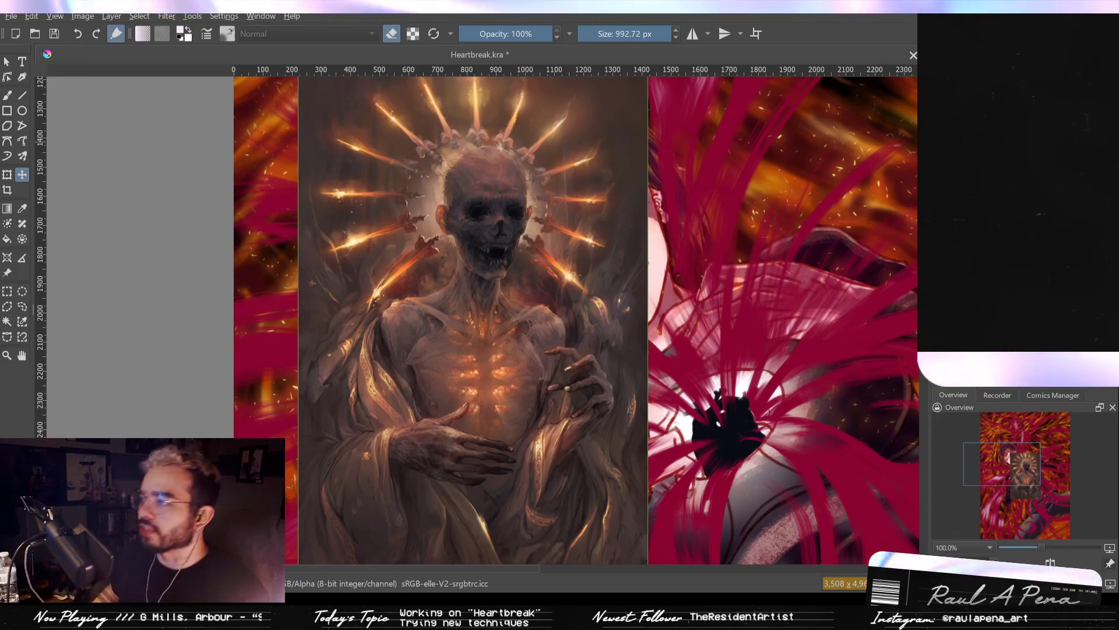
scroll(741, 262, down, 2)
drag(741, 260, 610, 239)
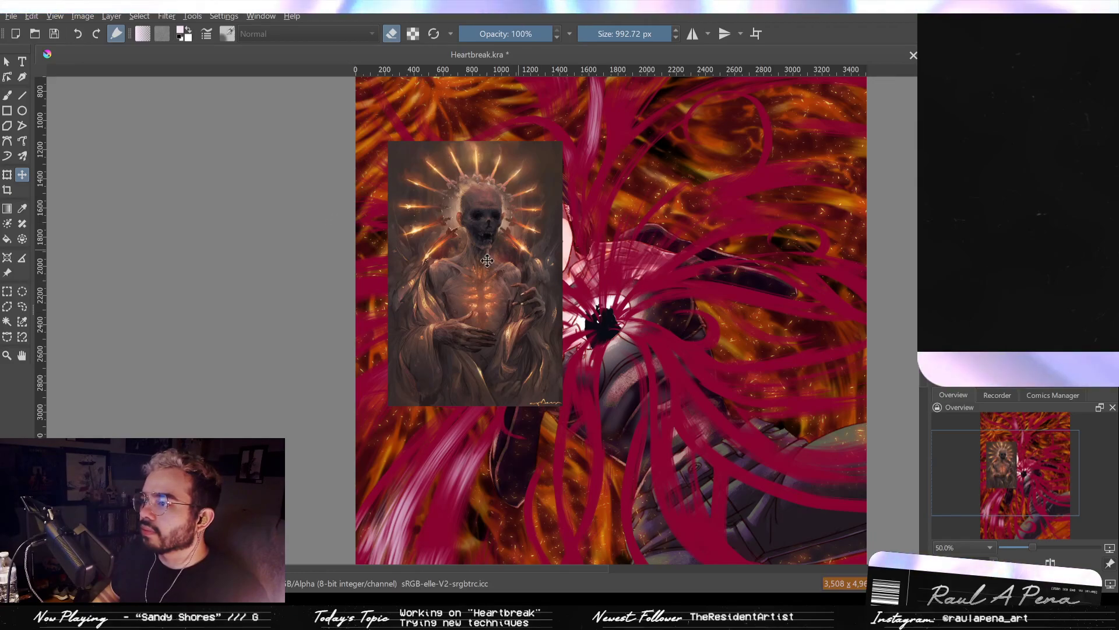
Paste the painting of a hatted figure with a burning heart beside the first reference and examine its flaming heart up close.
key(ctrl+v)
drag(875, 322, 646, 269)
scroll(730, 294, up, 1)
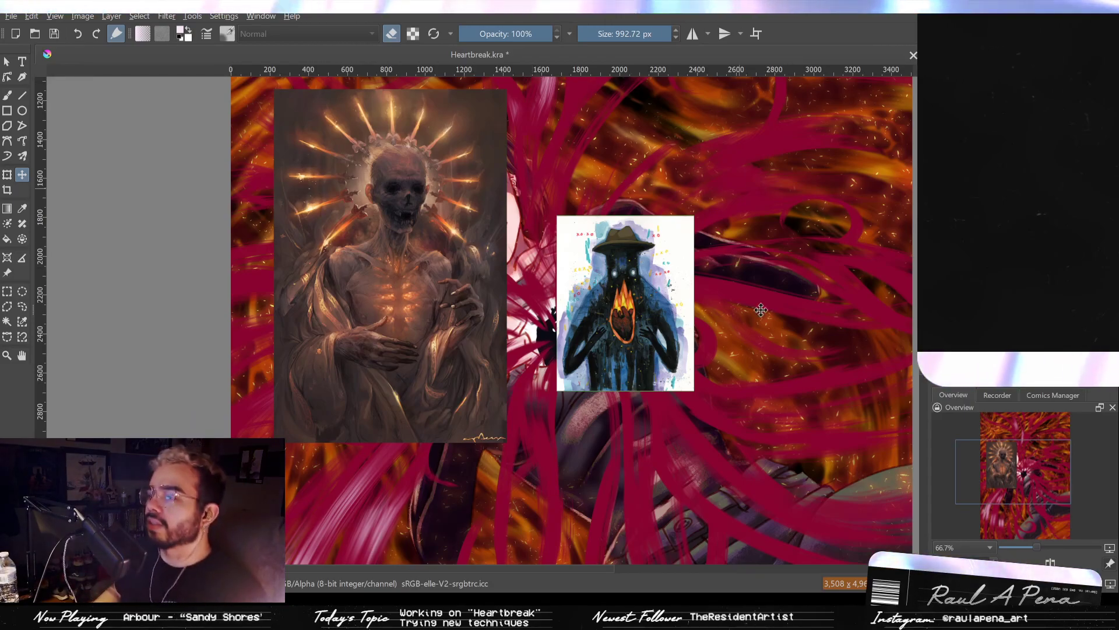
scroll(649, 339, up, 5)
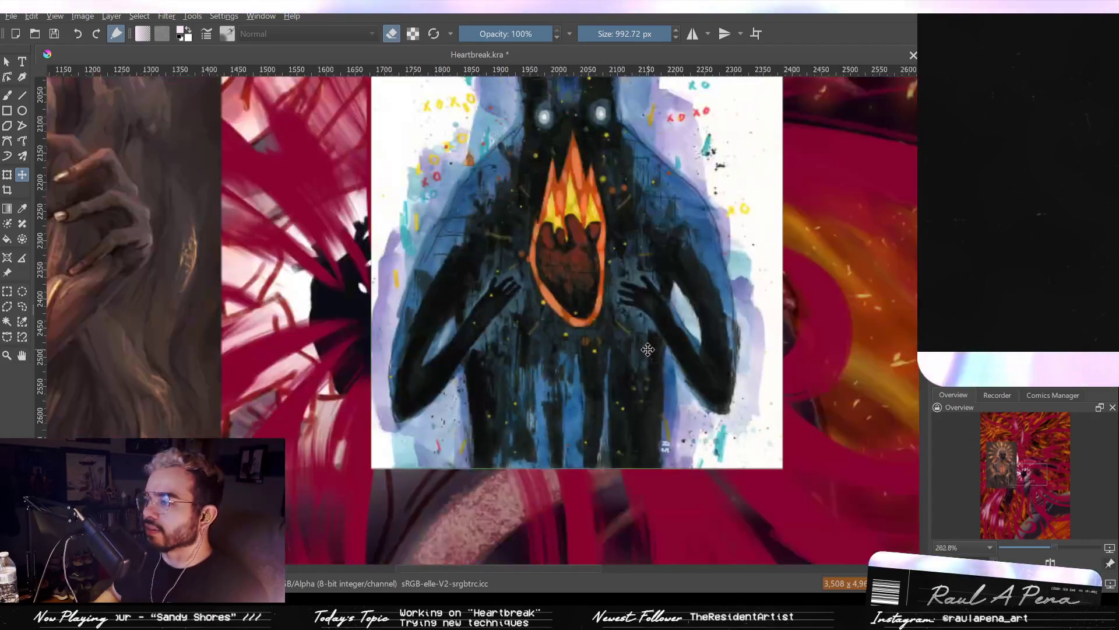
scroll(647, 349, up, 3)
scroll(650, 332, down, 2)
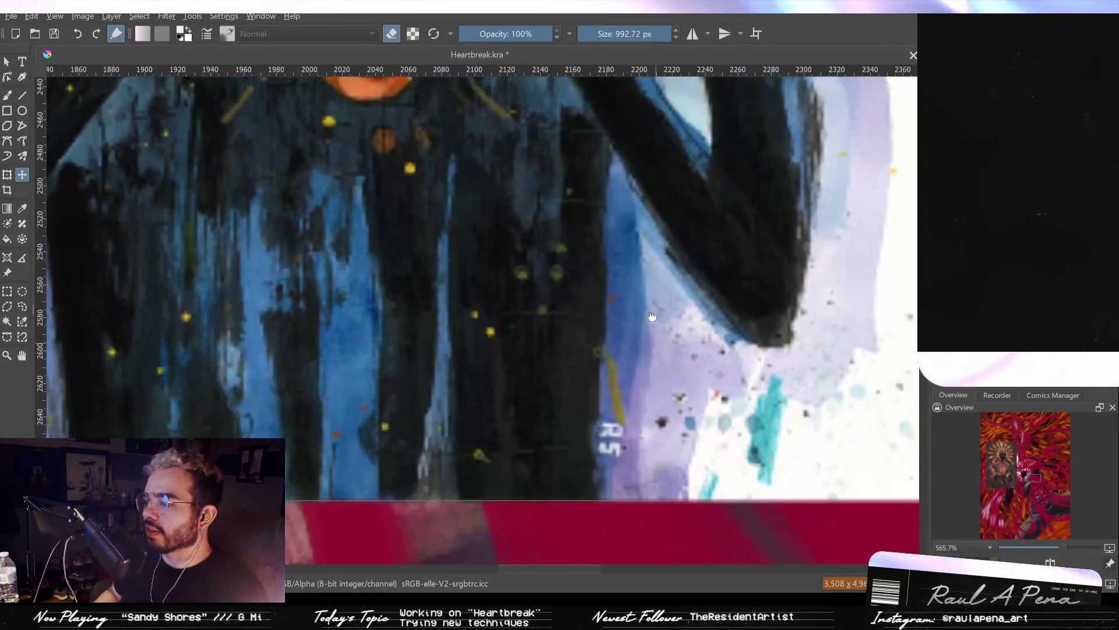
scroll(652, 316, down, 5)
scroll(458, 373, up, 6)
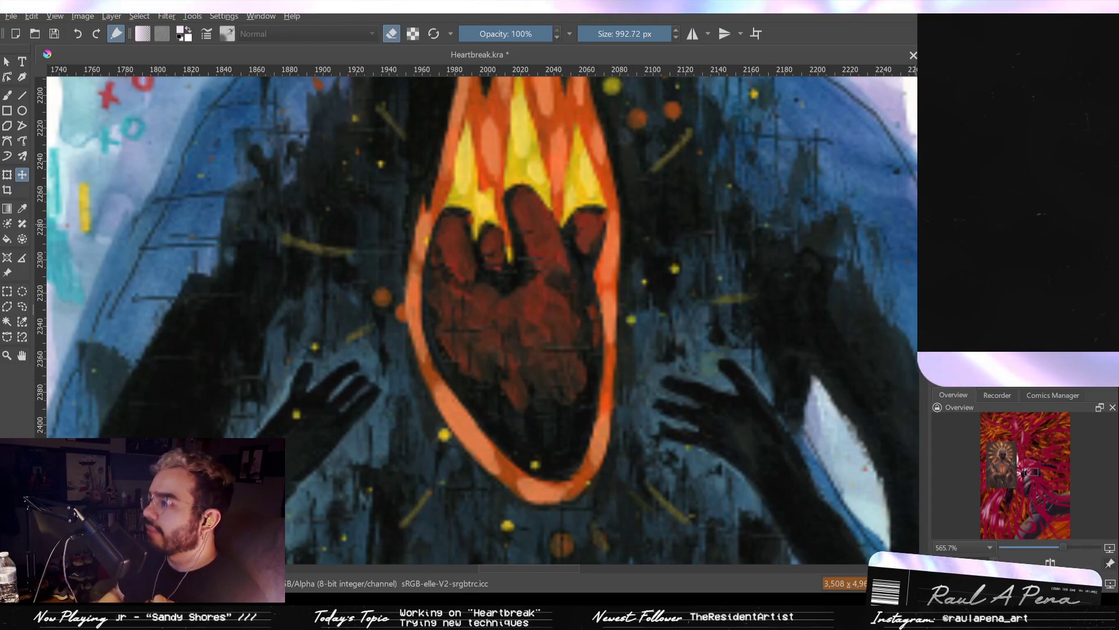
scroll(599, 298, down, 5)
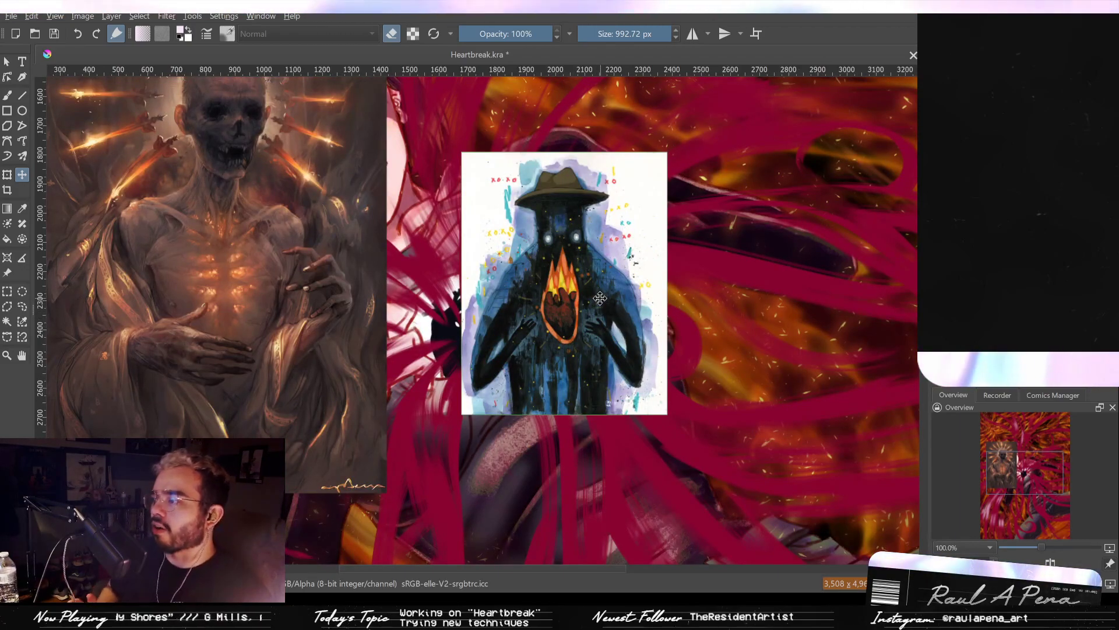
Undo the pasting of both reference paintings.
key(ctrl+z)
key(ctrl+z)
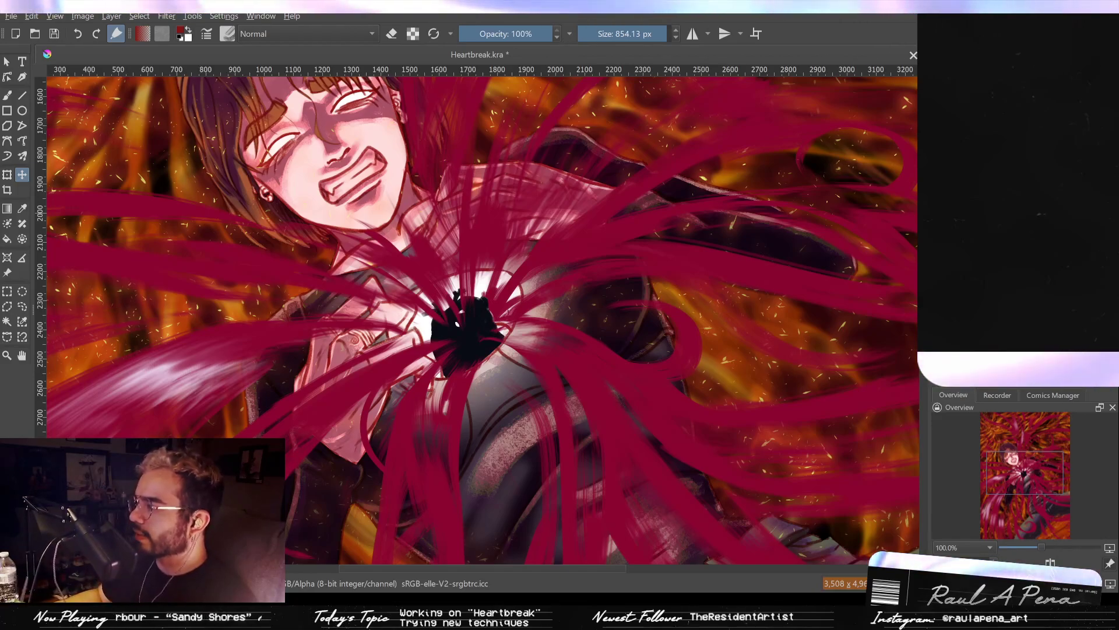
Brush dark red hatching over the centre and right side of the black heart at 45.11 px.
click(631, 33)
scroll(532, 404, up, 5)
key(b)
drag(583, 380, 571, 399)
key(ctrl+z)
mouse_move(604, 355)
mouse_down()
mouse_move(565, 350)
mouse_move(573, 399)
mouse_move(578, 353)
mouse_move(587, 375)
mouse_up()
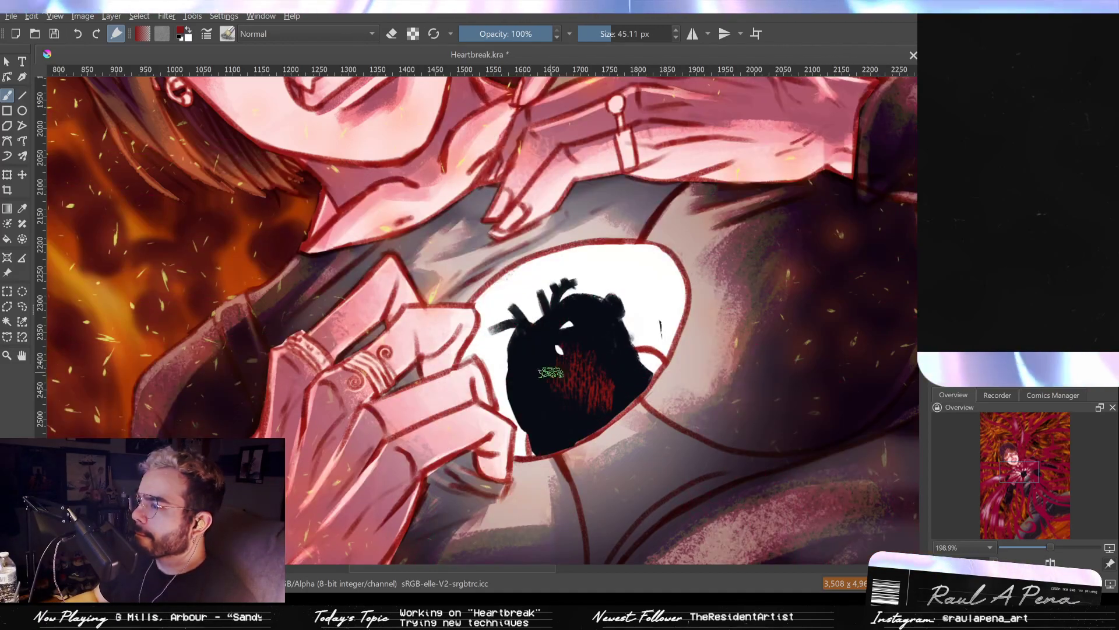
drag(550, 372, 533, 350)
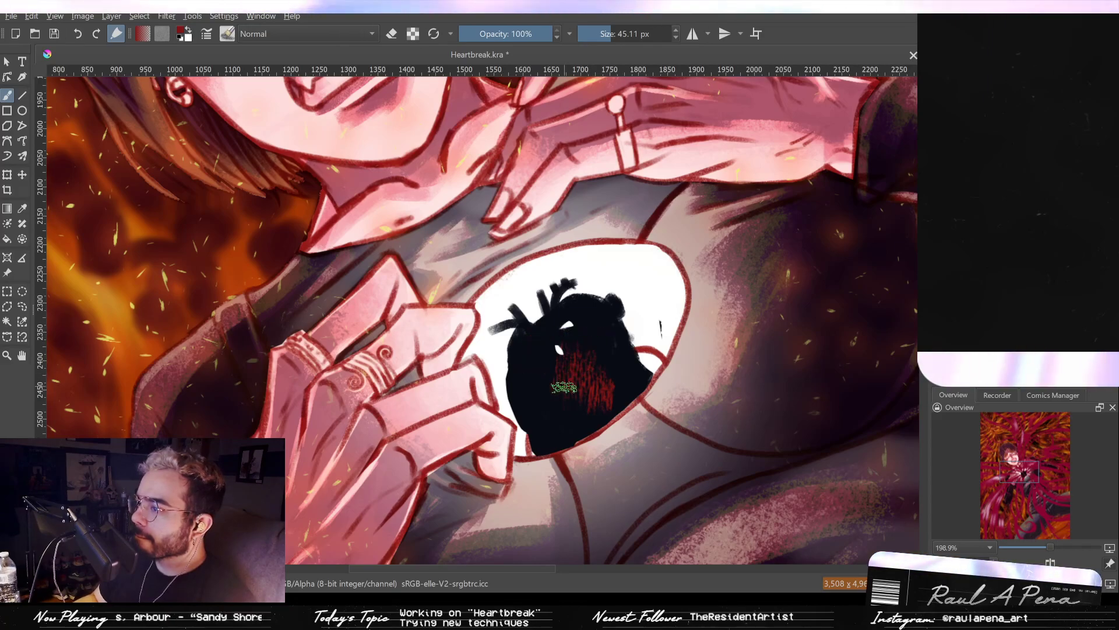
drag(565, 387, 559, 376)
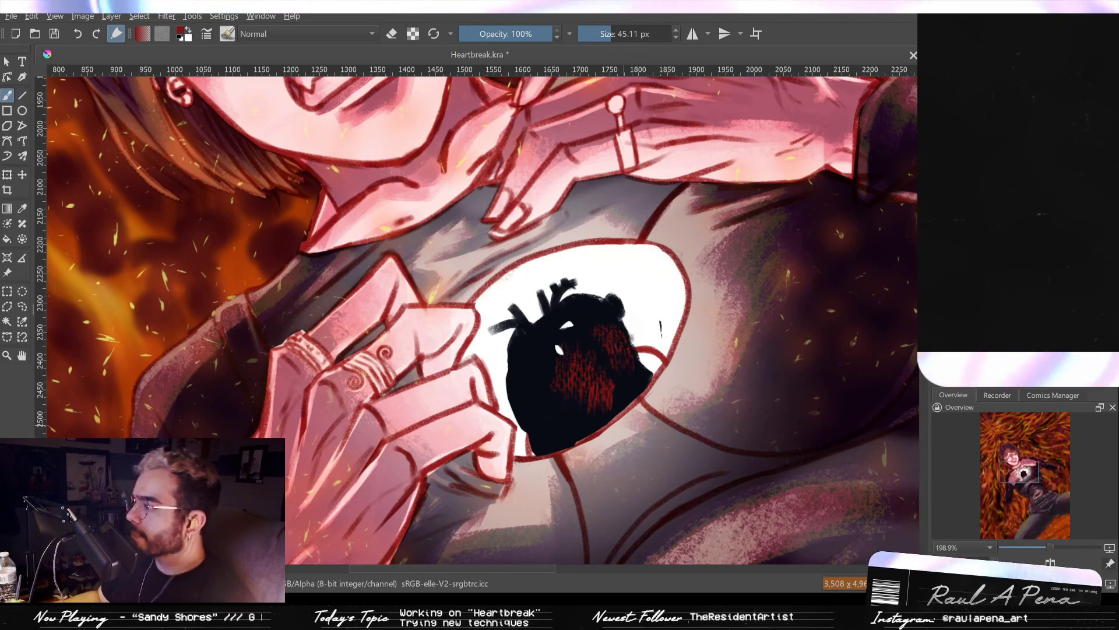
Try red strokes down the upper left side of the black heart with the brush at 24.89 px.
key(])
mouse_move(542, 350)
mouse_down()
mouse_move(525, 379)
mouse_move(539, 404)
mouse_move(502, 389)
mouse_up()
key(ctrl+z)
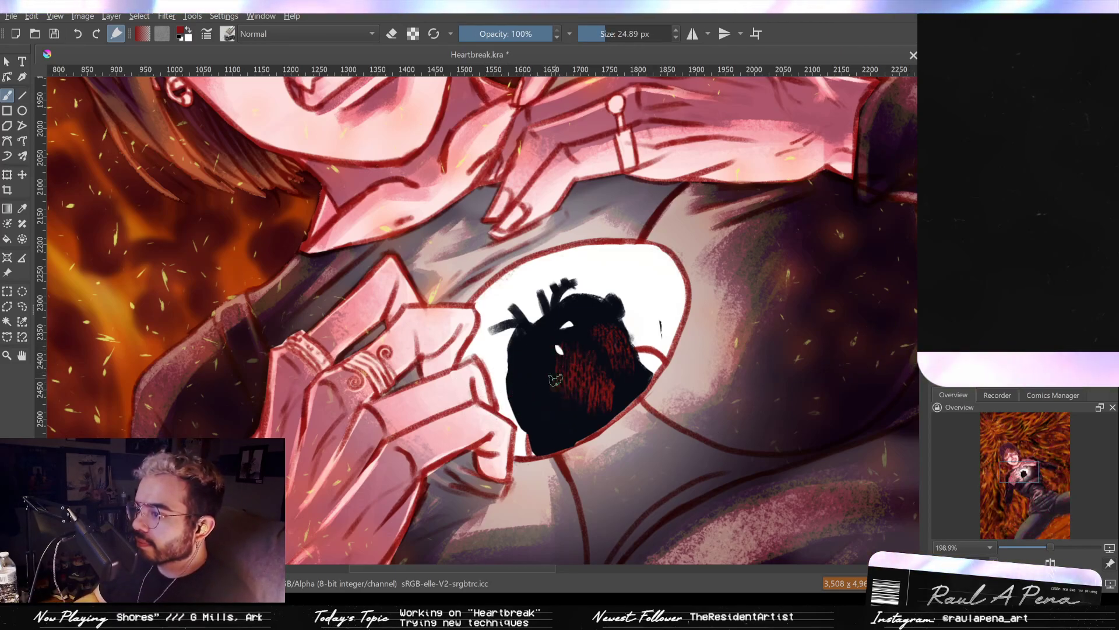
drag(542, 352, 554, 406)
key(ctrl+z)
key(])
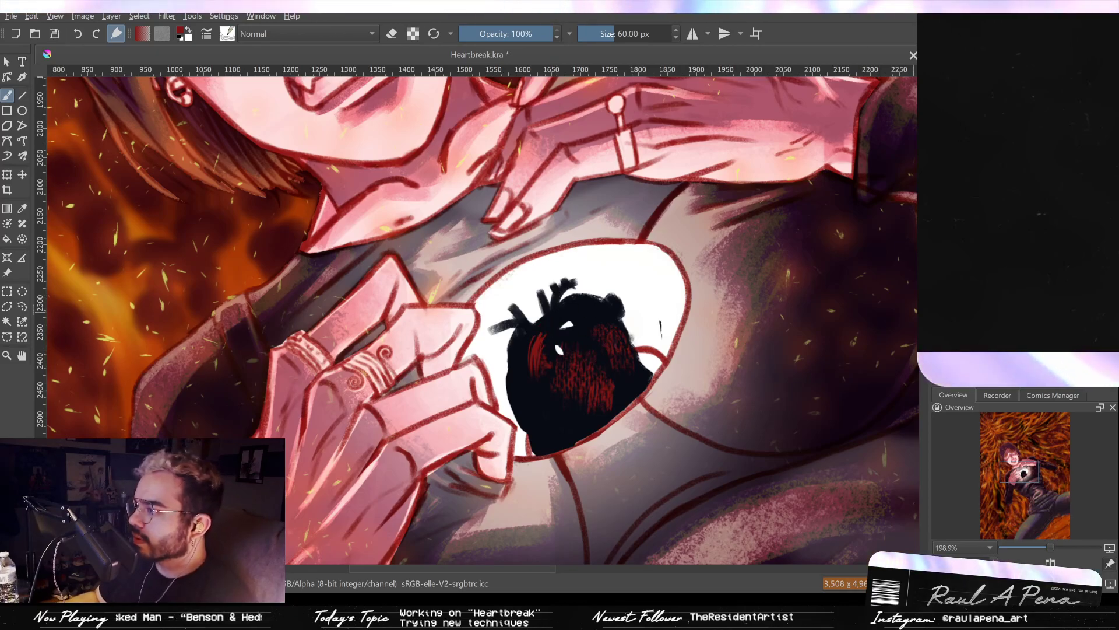
Add denser red strokes through the heart's centre at 51.54 px and over its upper right bulge at 34.38 px.
key([)
key([)
key([)
mouse_move(562, 363)
mouse_down()
mouse_move(599, 339)
mouse_move(578, 381)
mouse_up()
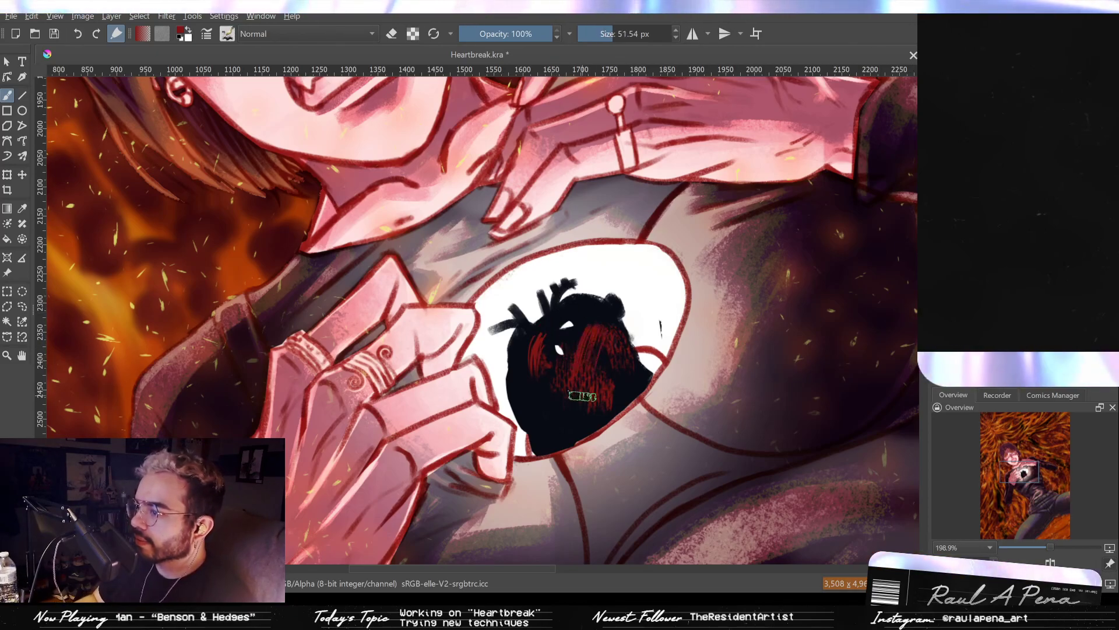
drag(589, 313, 595, 265)
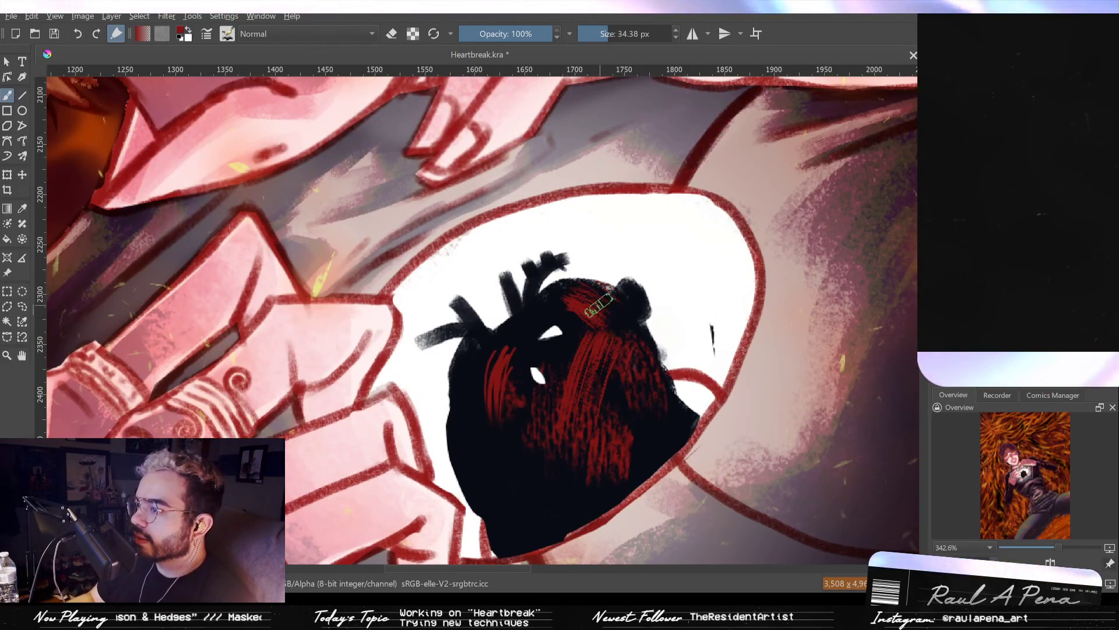
Erase all the red strokes from the heart at 300.05 px and return to the 34.38 px brush.
scroll(601, 303, down, 3)
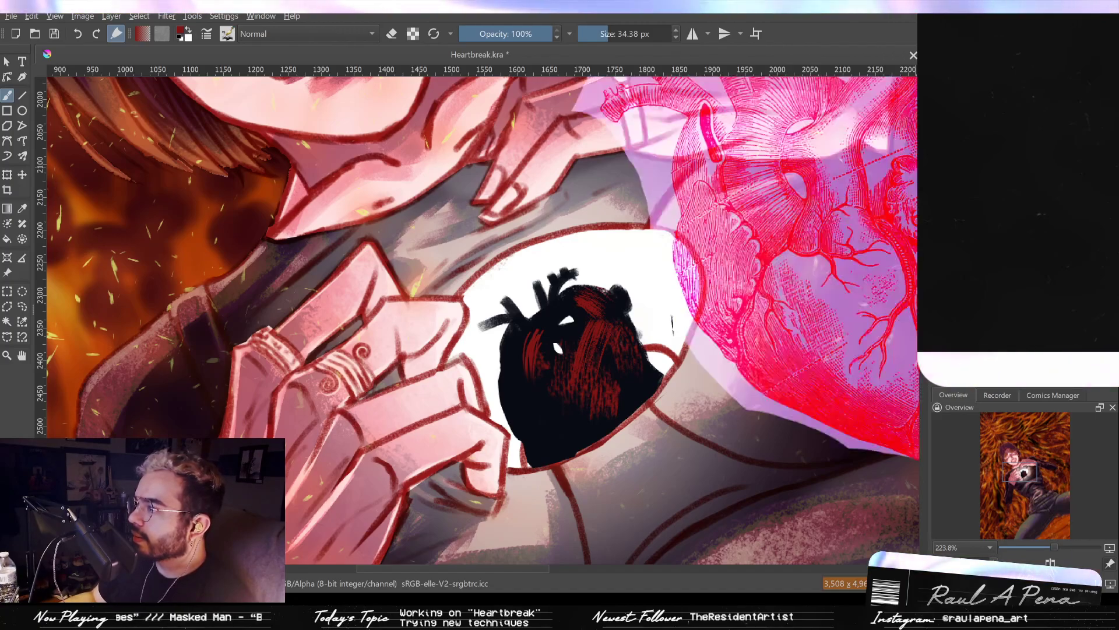
mouse_move(639, 304)
mouse_down()
mouse_move(581, 281)
mouse_move(525, 406)
mouse_move(548, 376)
mouse_up()
key(ctrl+z)
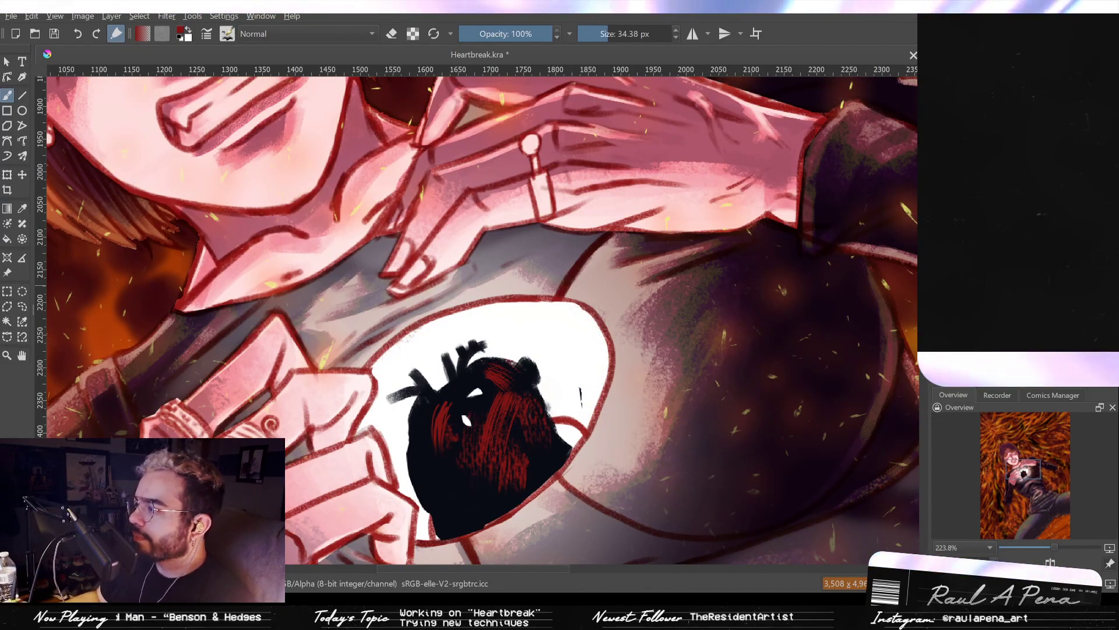
drag(485, 368, 501, 419)
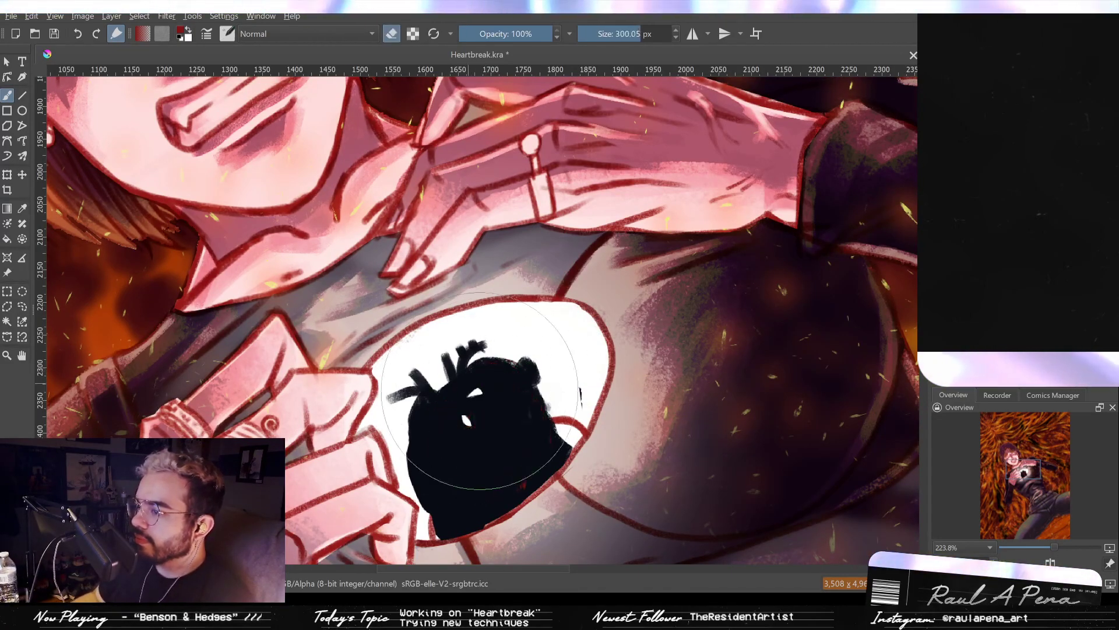
key(slash)
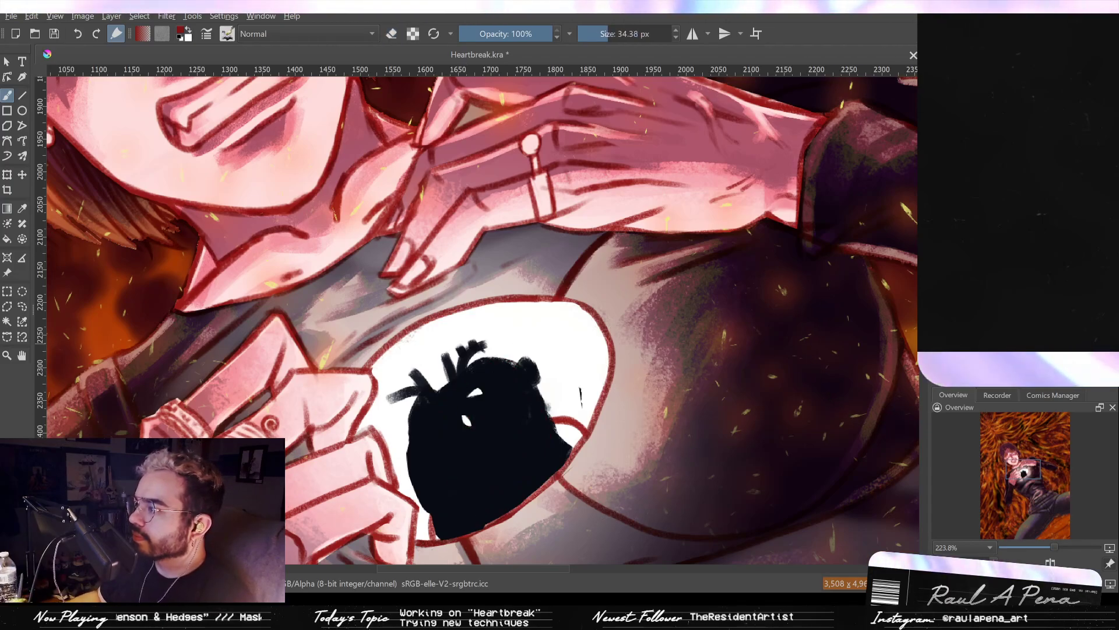
scroll(425, 543, up, 3)
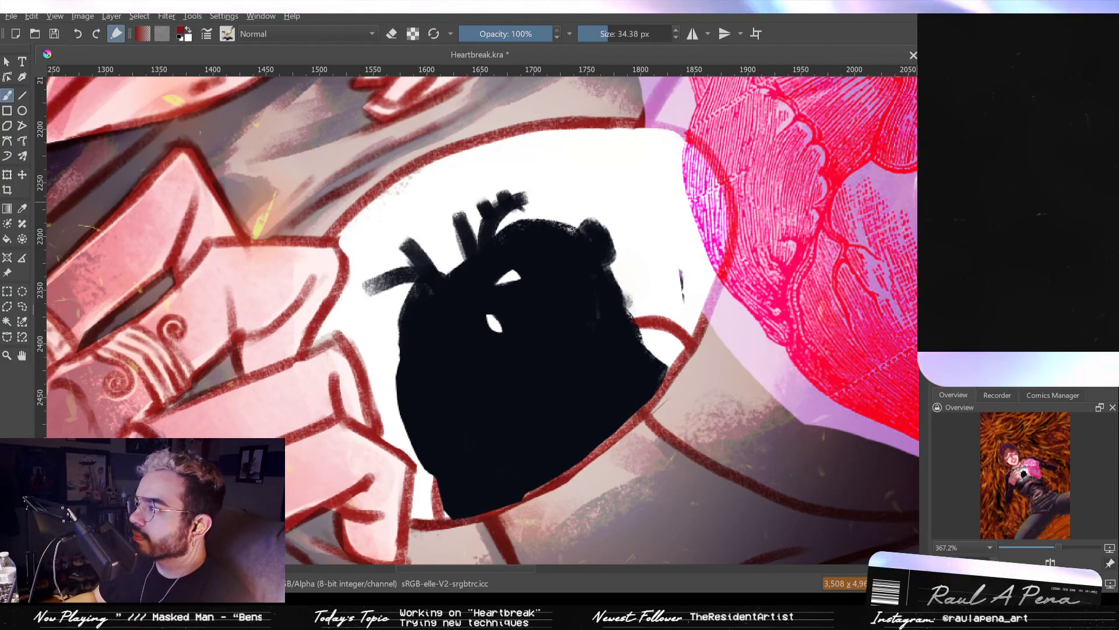
mouse_move(535, 281)
mouse_down()
mouse_move(554, 302)
mouse_move(589, 257)
mouse_up()
key(ctrl+z)
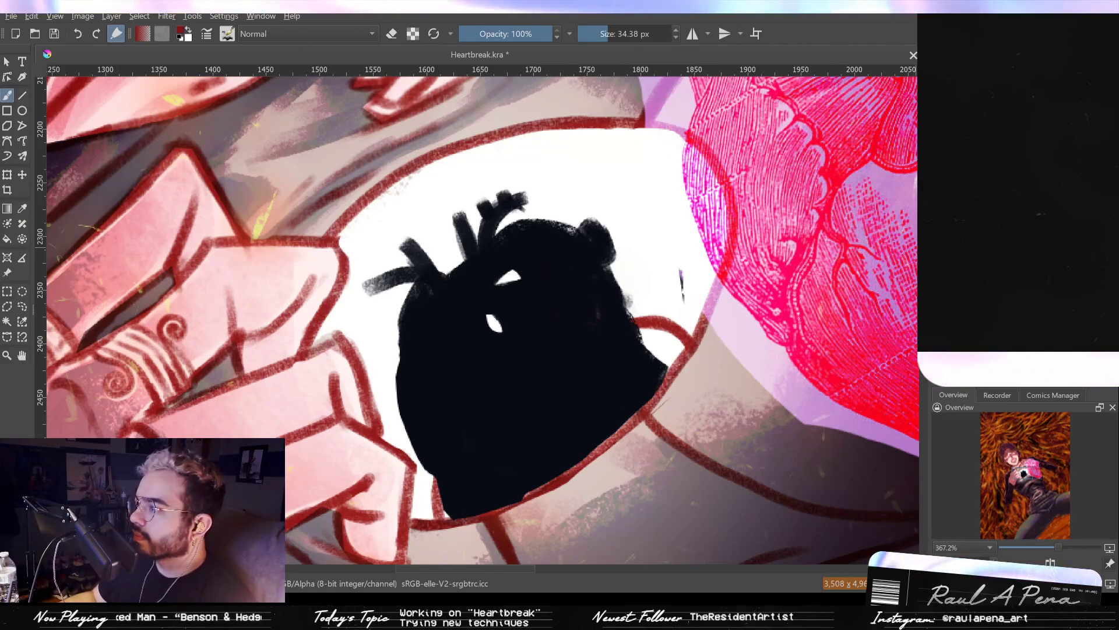
key(ctrl+shift+z)
scroll(693, 306, down, 2)
key(ctrl+z)
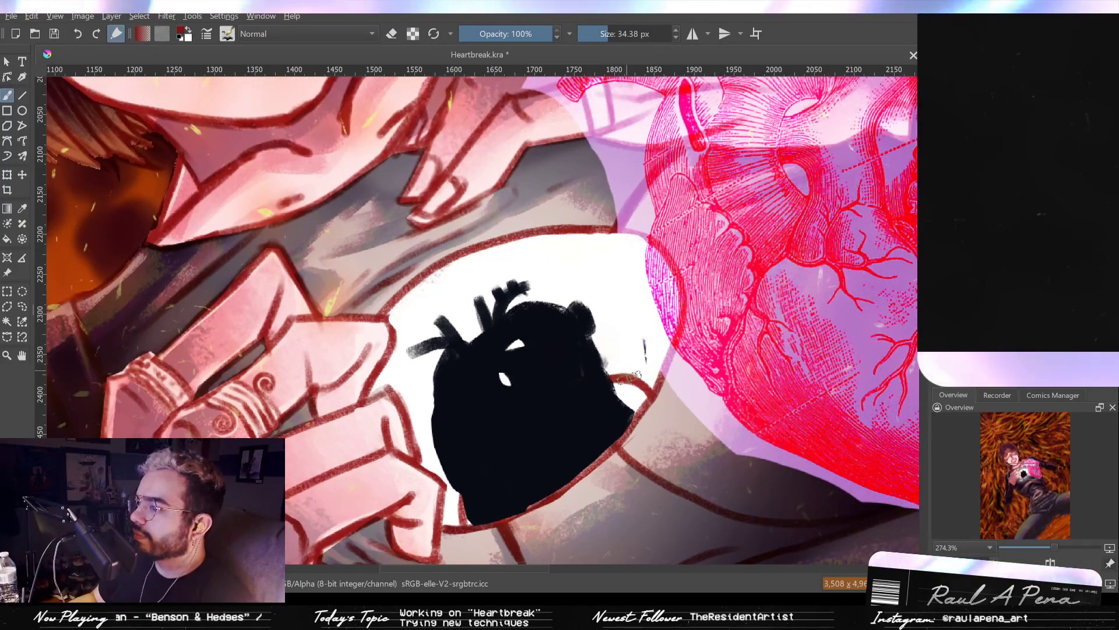
scroll(549, 373, down, 1)
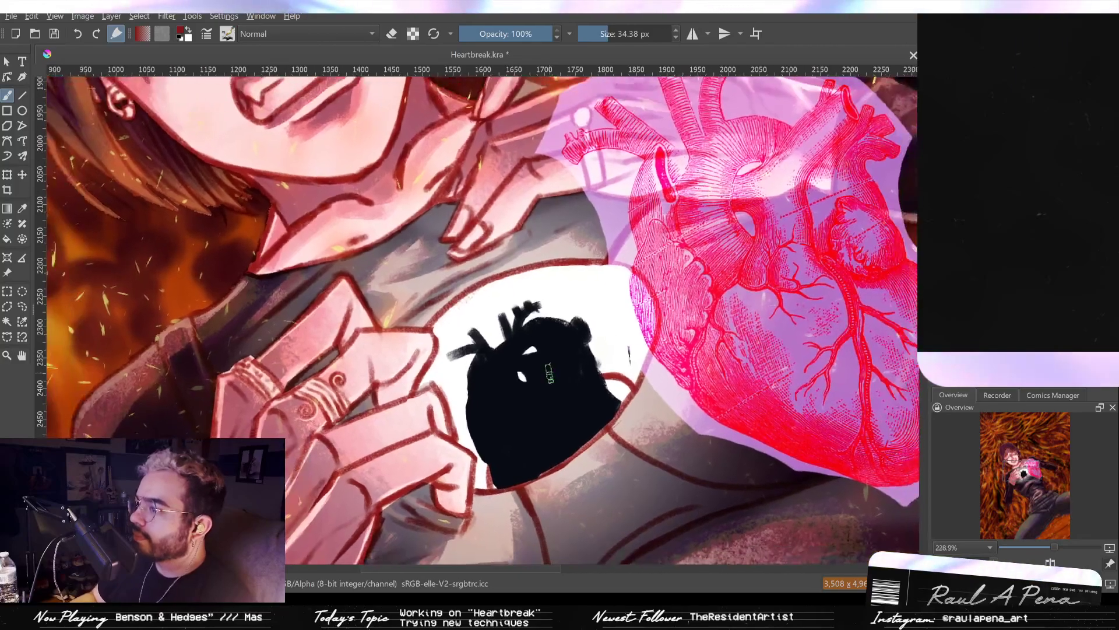
Paint red hatching across the heart's upper right curve and around the small white gaps.
drag(549, 370, 521, 367)
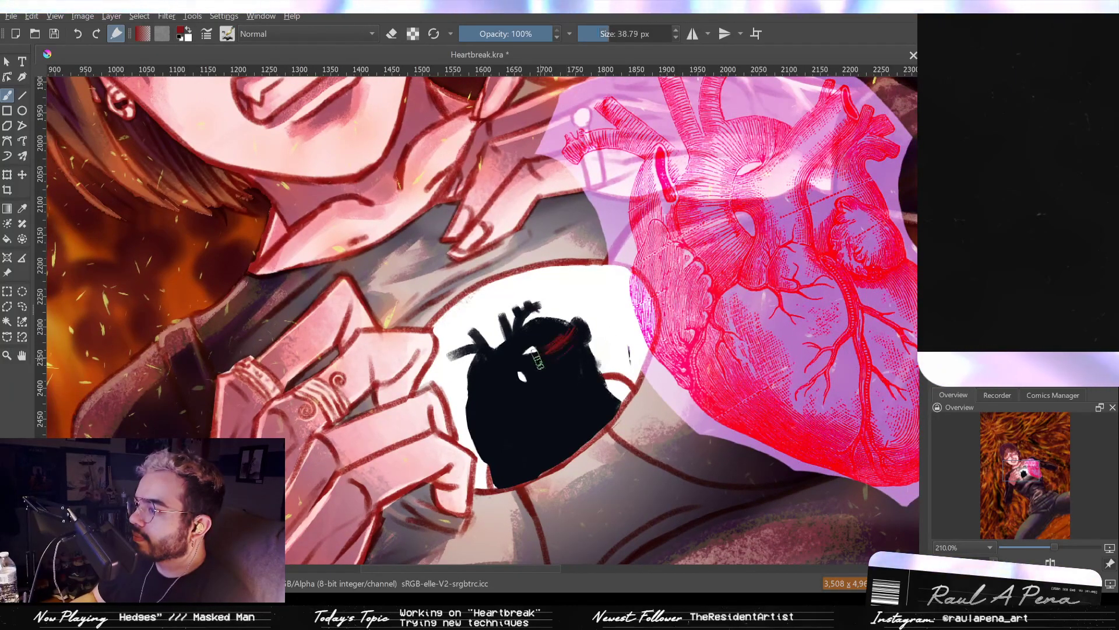
mouse_move(561, 344)
mouse_down()
mouse_move(574, 331)
mouse_move(533, 358)
mouse_up()
mouse_move(527, 363)
mouse_down()
mouse_move(558, 348)
mouse_move(537, 360)
mouse_up()
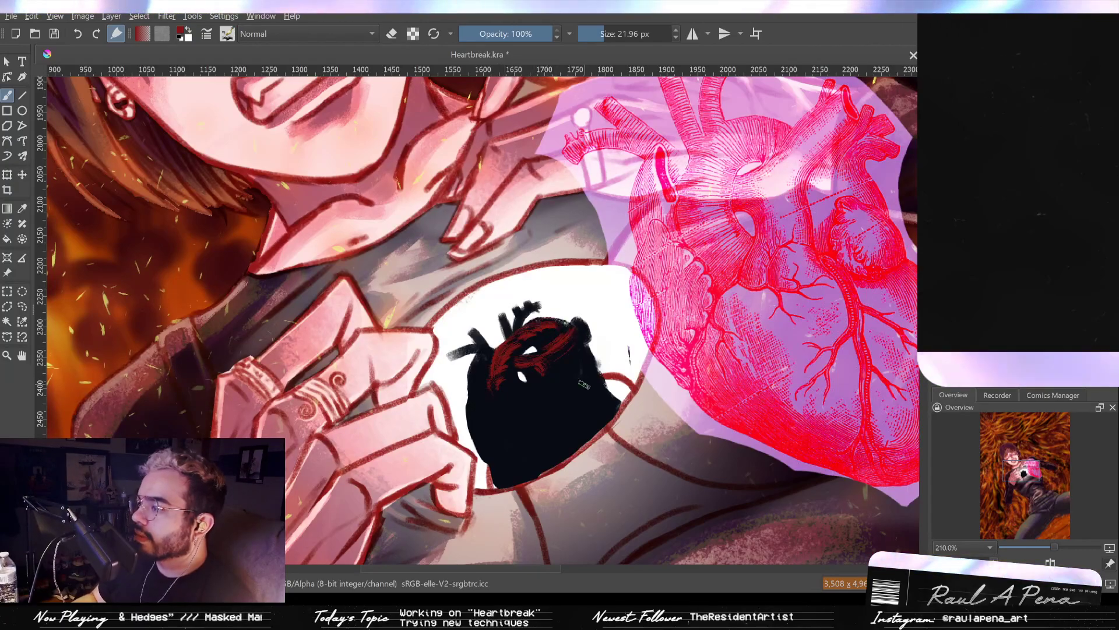
Fill the heart's left side and centre with curved red hatching, using the brush at about 22.86 px.
scroll(553, 379, down, 2)
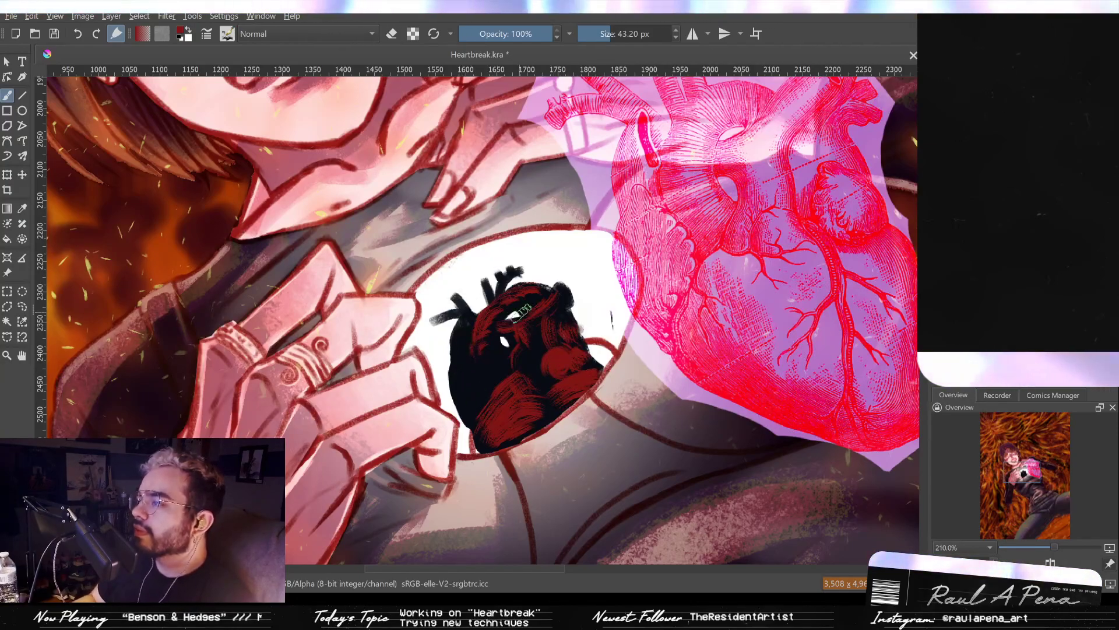
drag(465, 357, 468, 370)
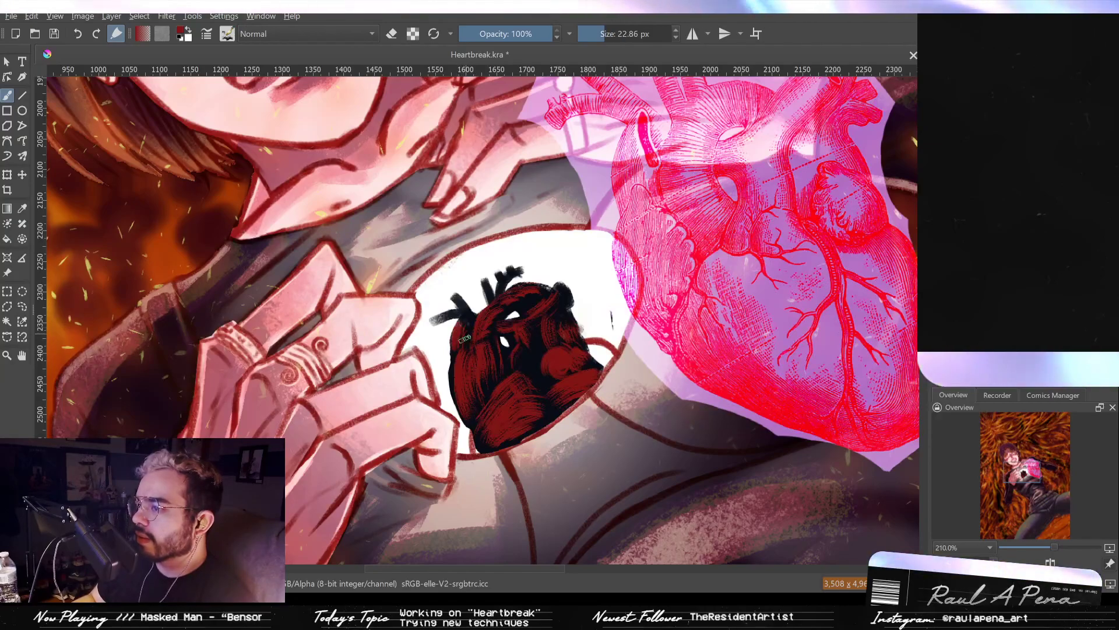
mouse_move(508, 391)
mouse_down()
mouse_move(500, 341)
mouse_move(506, 363)
mouse_move(484, 396)
mouse_move(507, 394)
mouse_move(473, 385)
mouse_move(507, 408)
mouse_move(504, 388)
mouse_move(509, 419)
mouse_move(495, 390)
mouse_up()
mouse_move(437, 351)
mouse_down()
mouse_move(409, 353)
mouse_move(422, 354)
mouse_up()
key(bracketright)
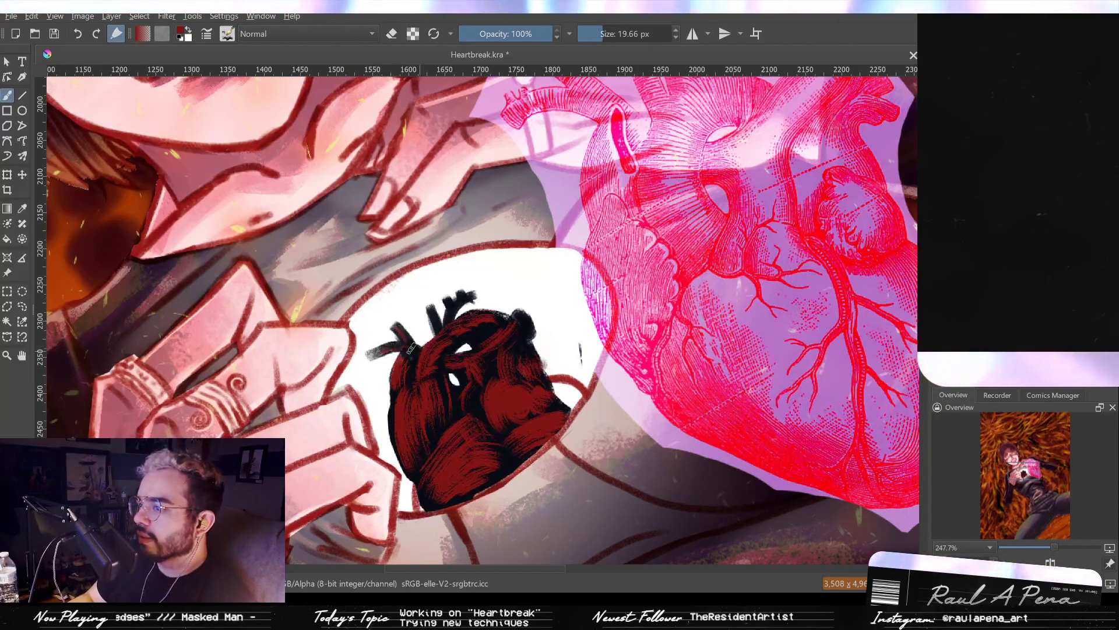
Add fine red strokes to the branching vessels on top of the heart with the brush at 8.67 to 12.11 px.
key(bracketleft)
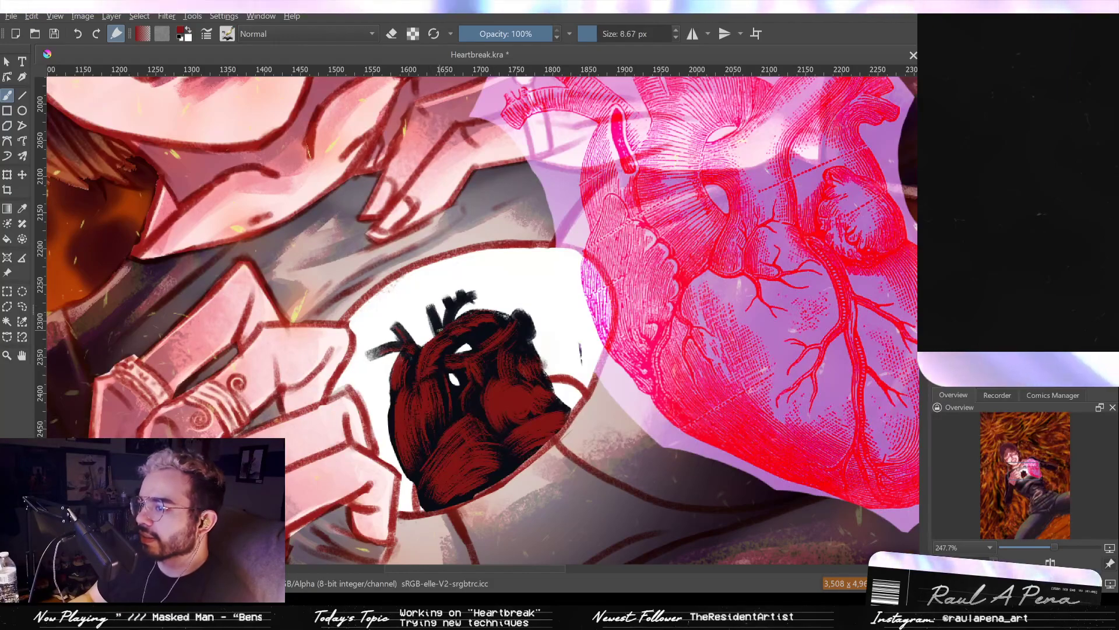
drag(436, 321, 452, 320)
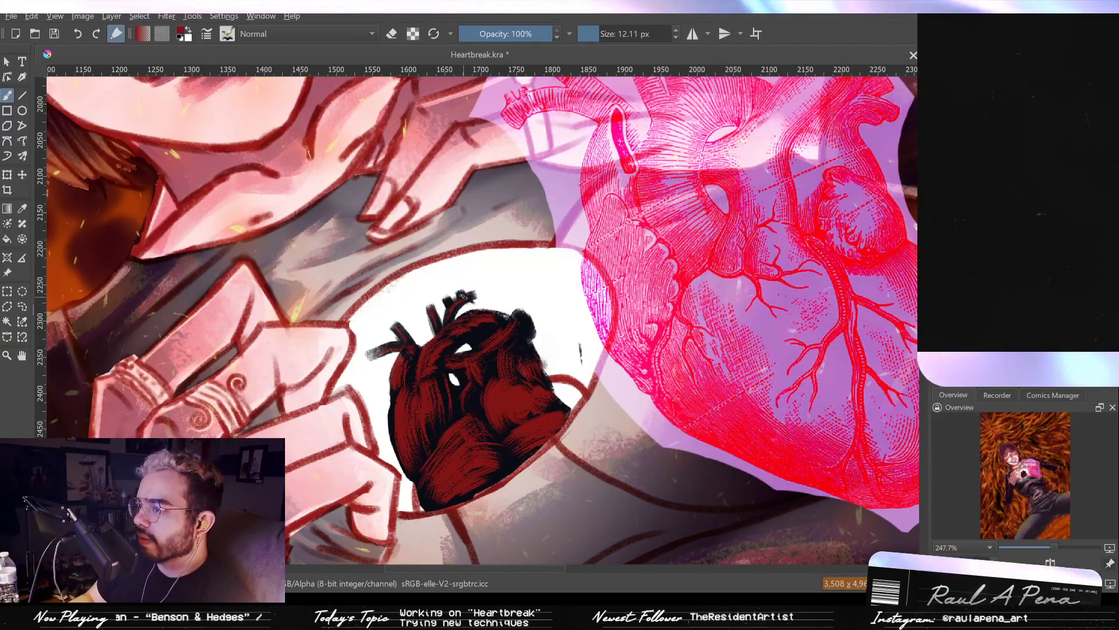
drag(455, 309, 446, 328)
Carve thin dark grooves into the red on the heart's right side with the 12.11 px brush in eraser mode.
mouse_move(516, 204)
mouse_down()
mouse_move(494, 310)
mouse_move(495, 294)
mouse_up()
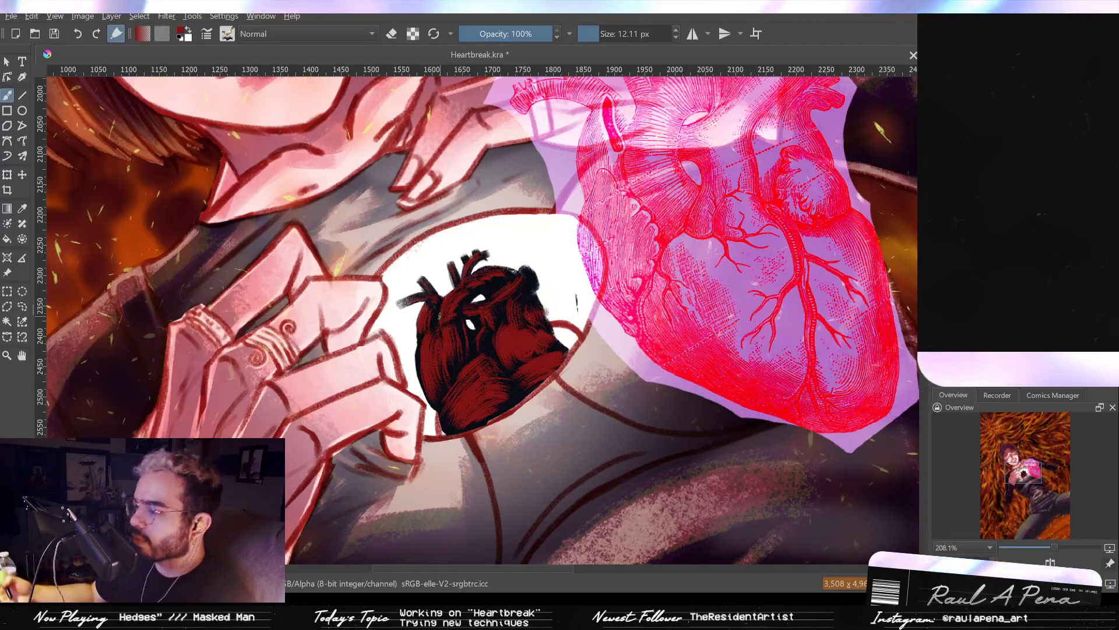
drag(511, 217, 547, 249)
drag(757, 292, 462, 255)
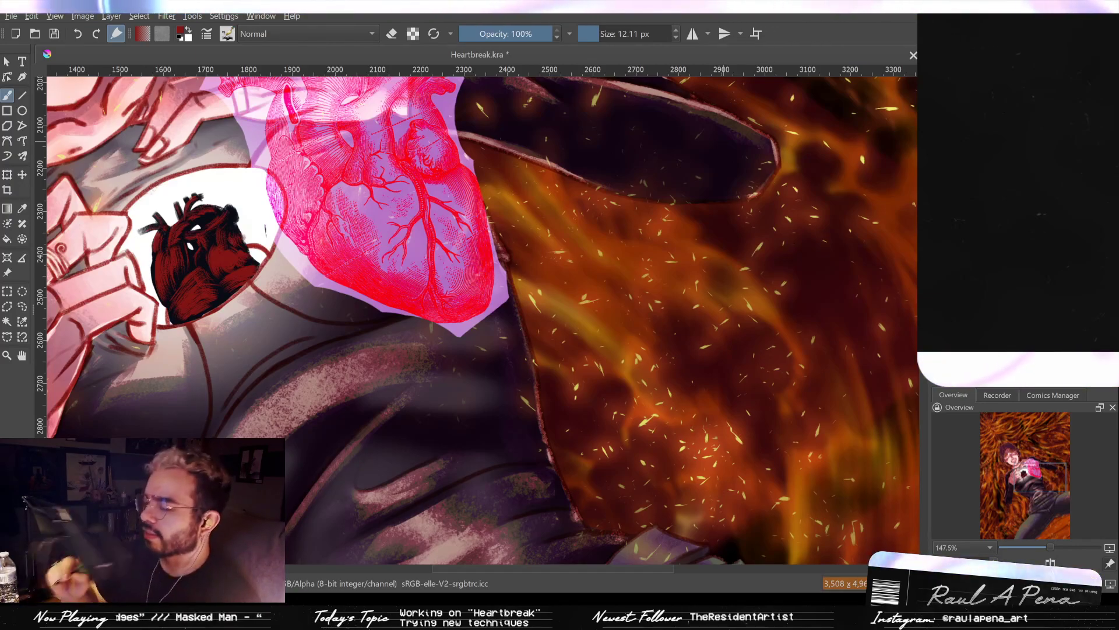
mouse_move(338, 283)
mouse_down()
mouse_move(357, 247)
mouse_move(638, 287)
mouse_up()
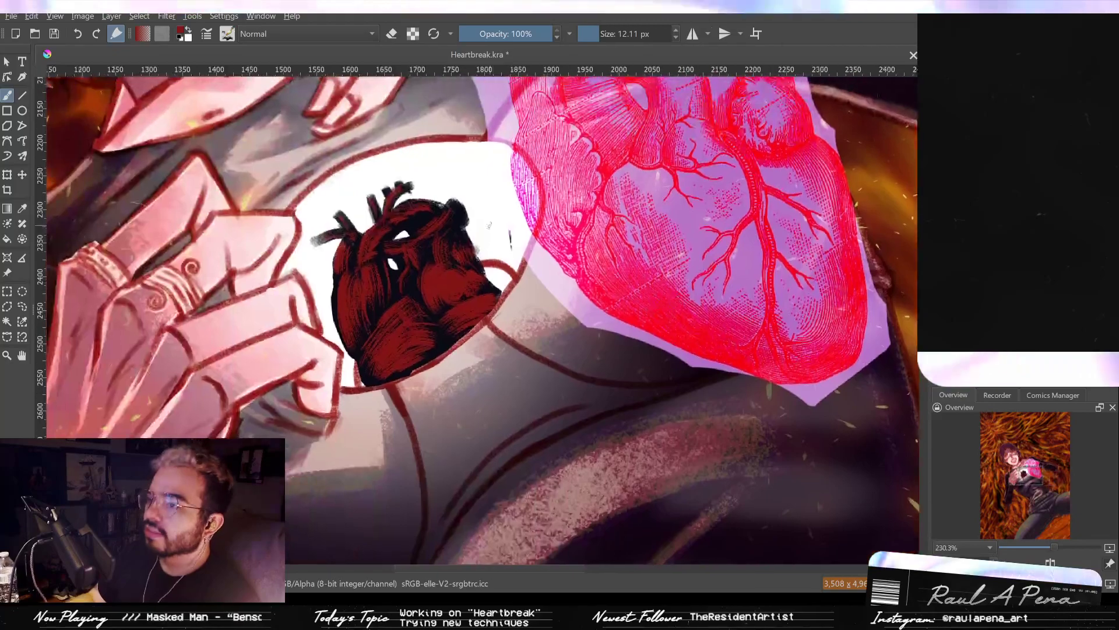
click(397, 33)
mouse_move(473, 330)
mouse_down()
mouse_move(472, 316)
mouse_move(494, 400)
mouse_up()
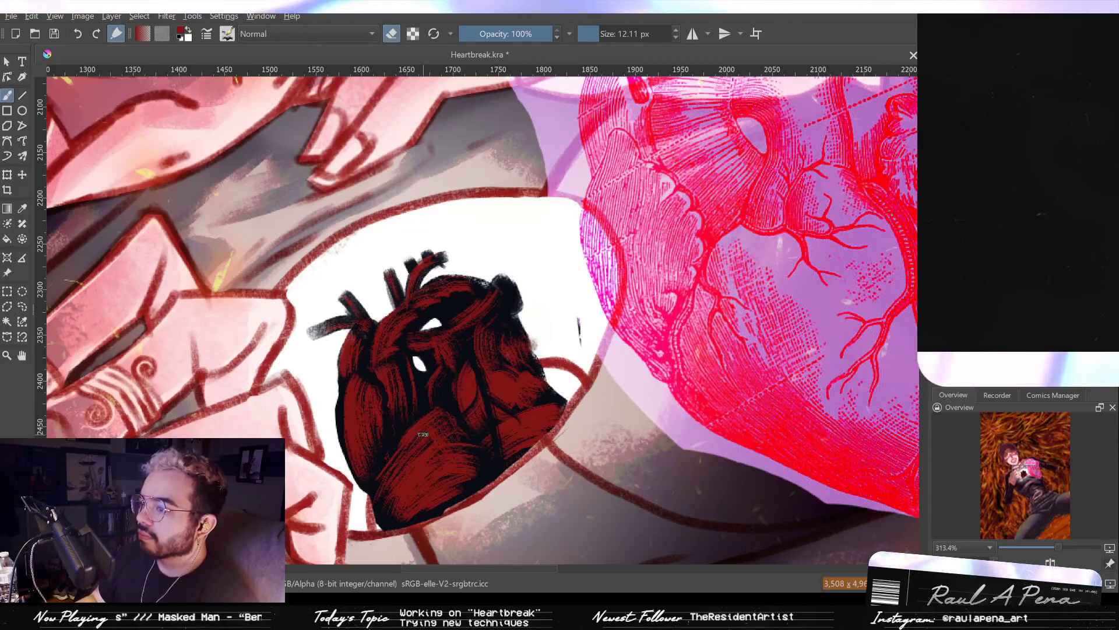
Break up the red on the heart's lower lobe with dark erased strokes, enlarging the eraser to 57.15 px.
scroll(379, 426, down, 1)
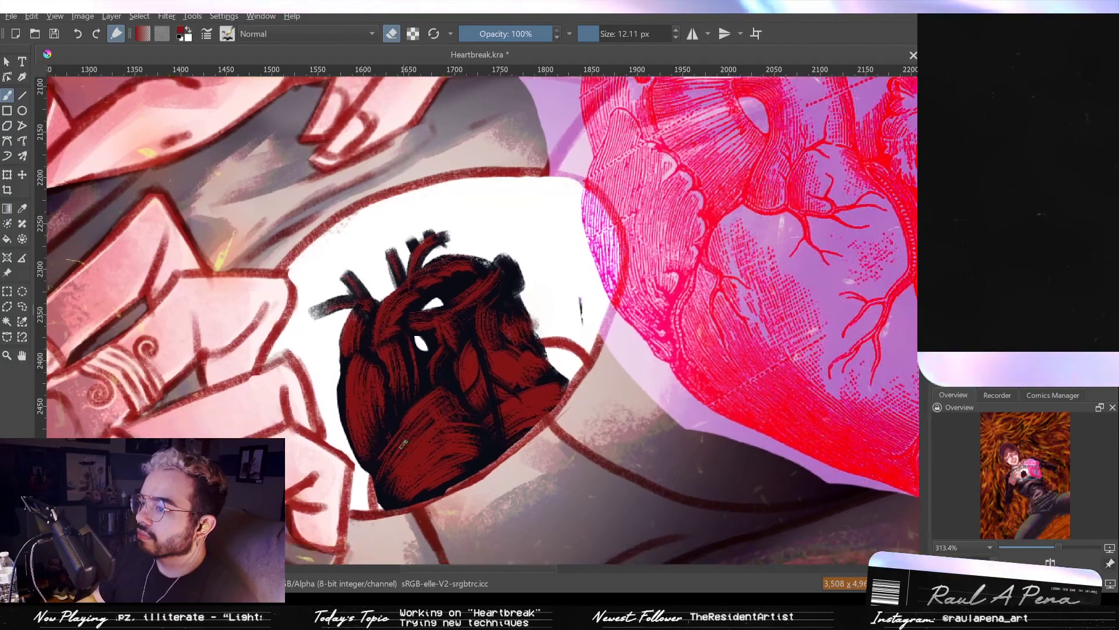
drag(406, 433, 411, 463)
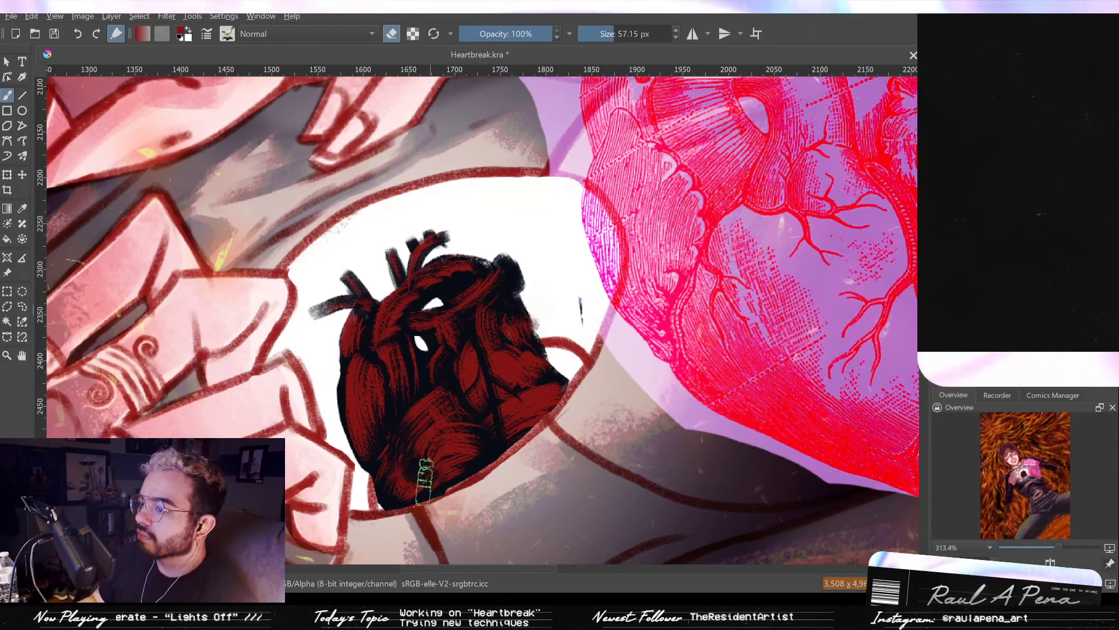
drag(466, 432, 449, 428)
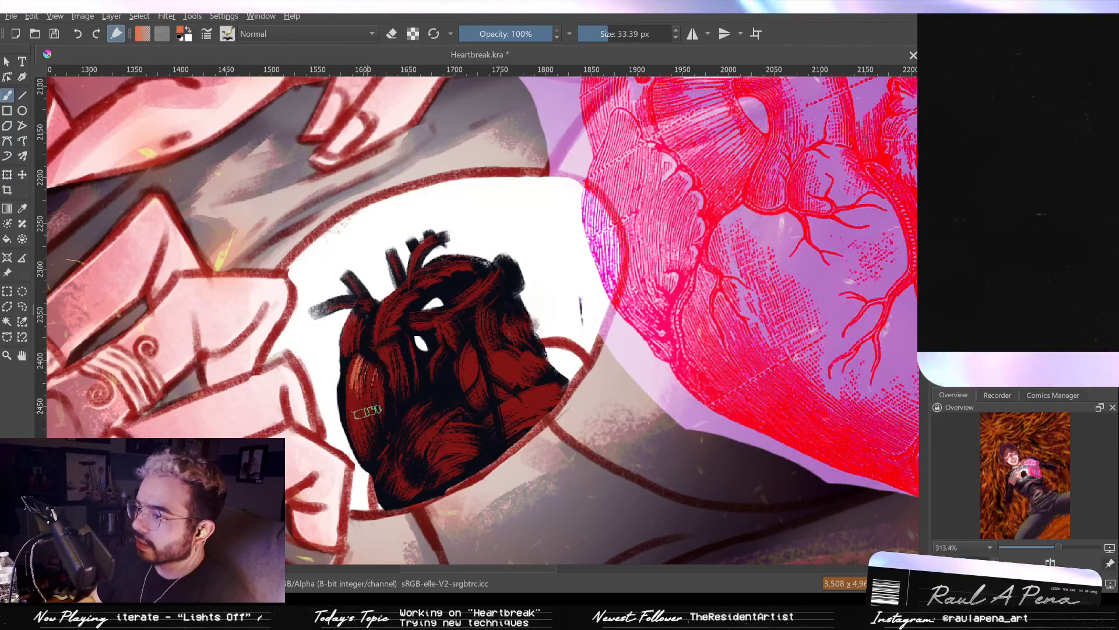
mouse_move(363, 368)
mouse_down()
mouse_move(367, 433)
mouse_move(357, 362)
mouse_move(380, 436)
mouse_up()
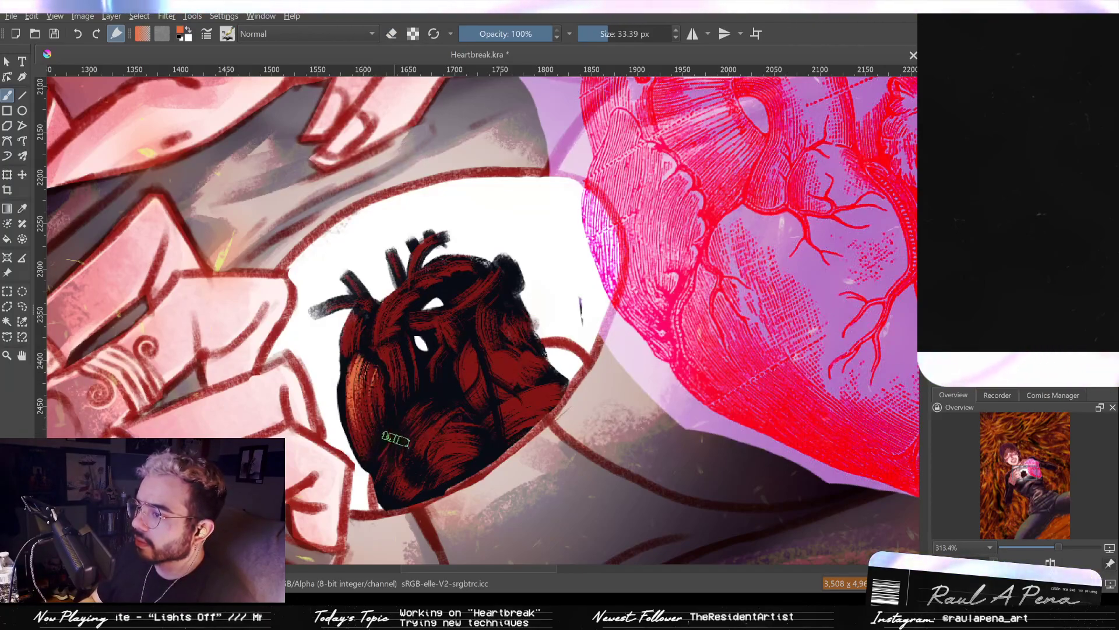
key(ctrl+z)
key(ctrl+z)
key(ctrl+z)
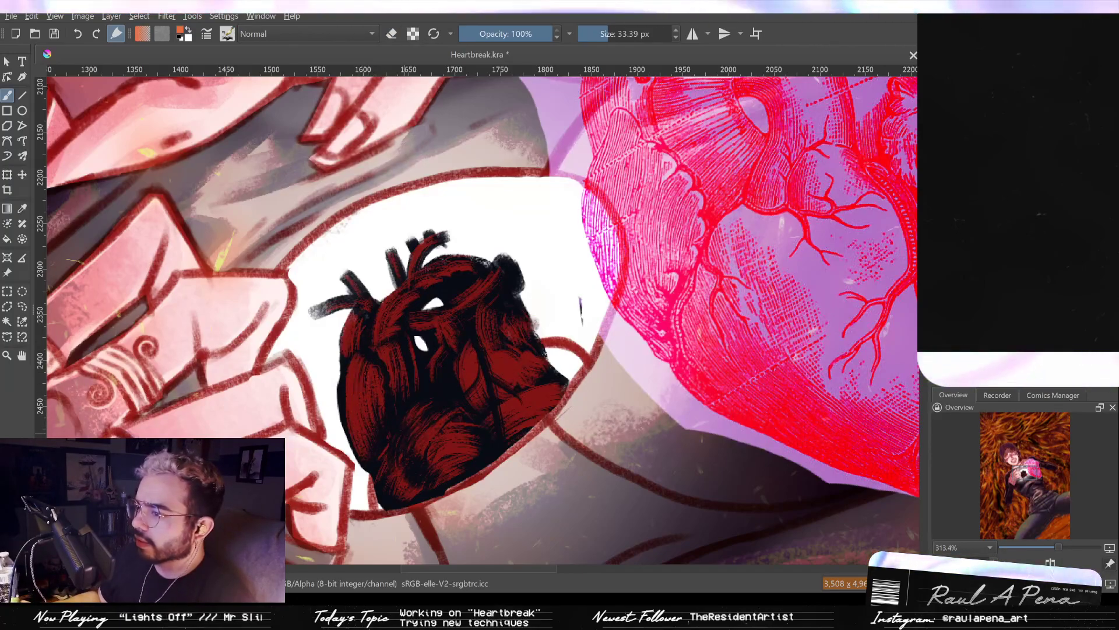
Hatch darker orange highlights over the heart's left side, lower lobe, right side and upper vessels with the brush at 33.39 to 18.74 px.
mouse_move(369, 347)
mouse_down()
mouse_move(377, 386)
mouse_move(370, 411)
mouse_up()
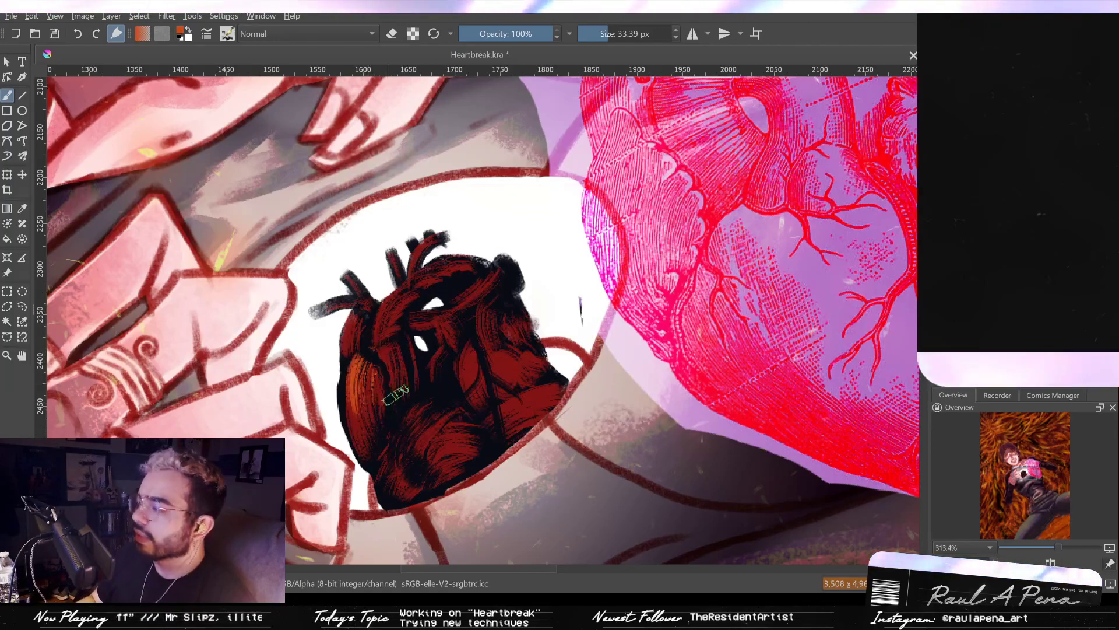
drag(431, 438, 440, 464)
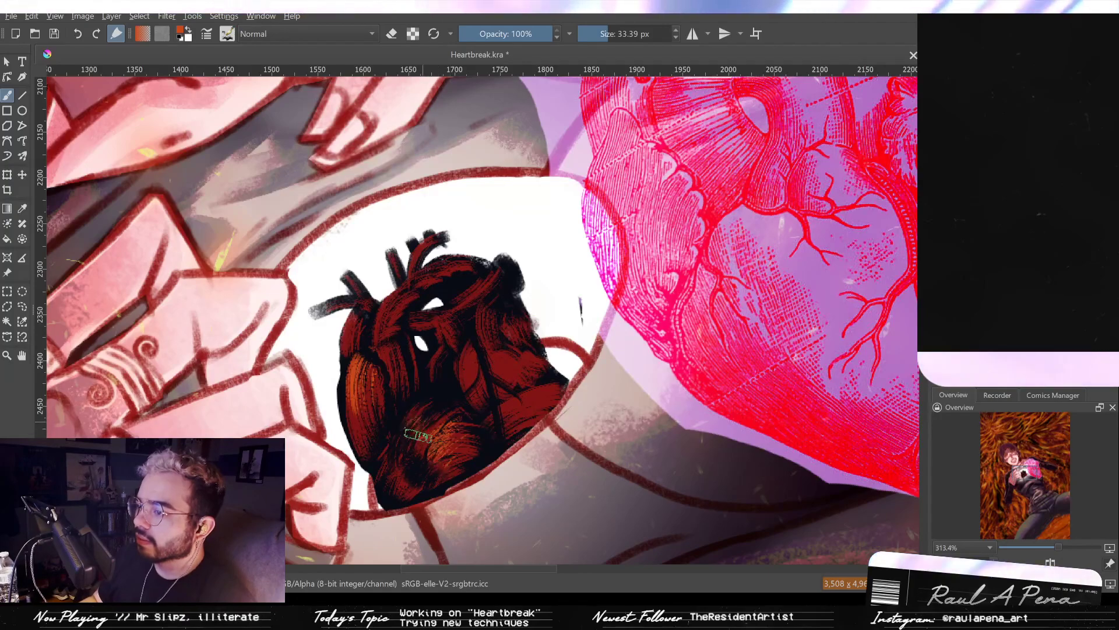
drag(513, 411, 545, 406)
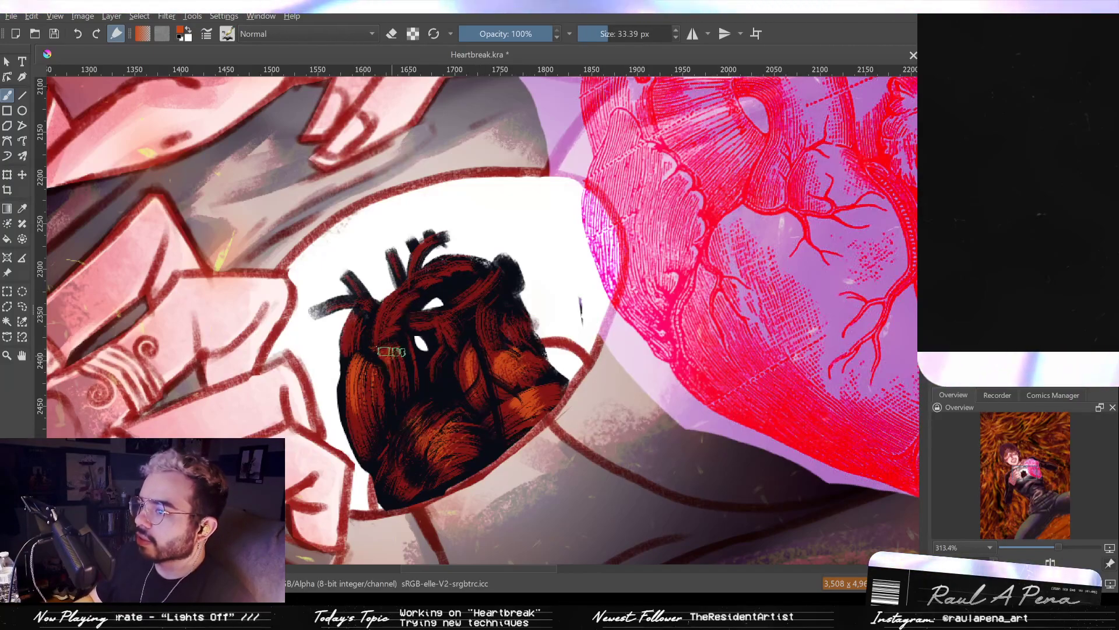
drag(396, 358, 376, 341)
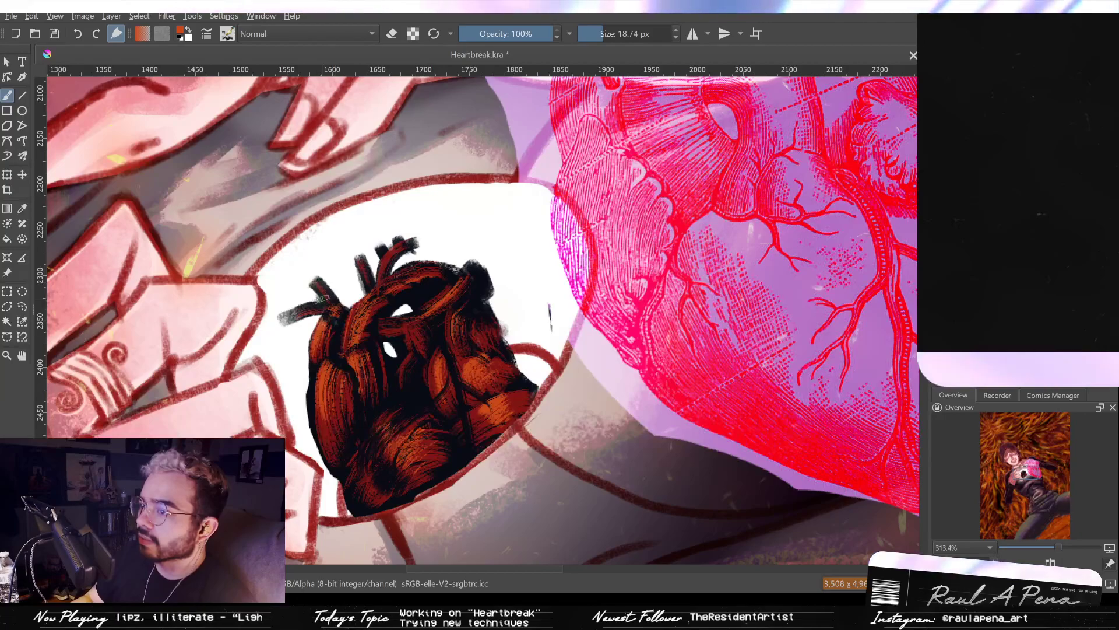
key(2)
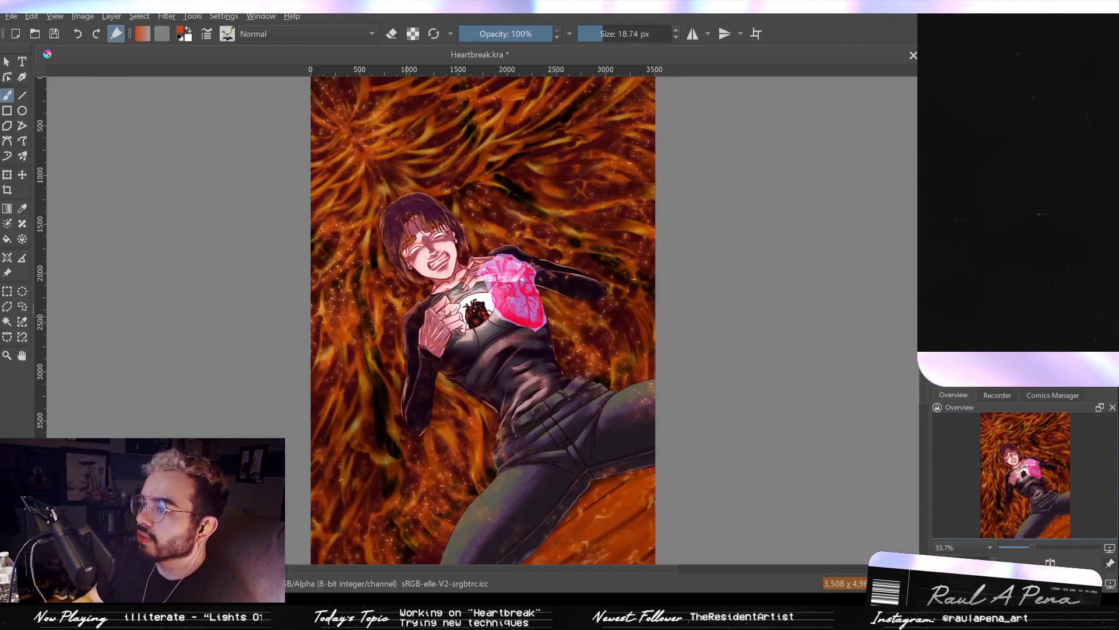
scroll(467, 298, up, 7)
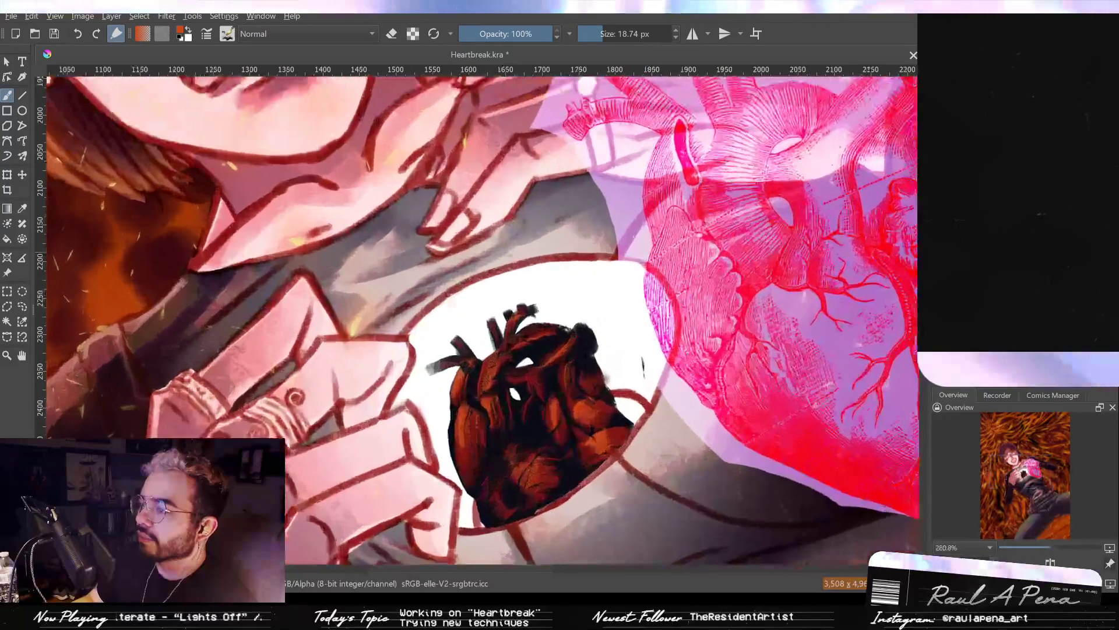
scroll(505, 349, up, 2)
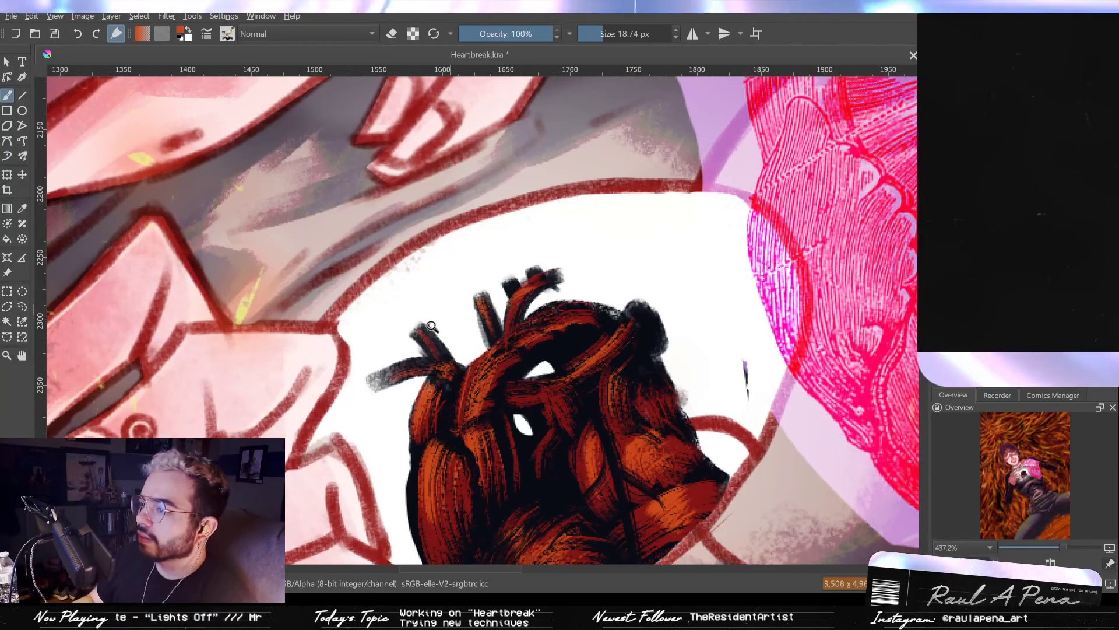
Paint bright red accent strokes over the heart's lobes and right side with the brush at up to 47.04 px.
scroll(564, 311, down, 2)
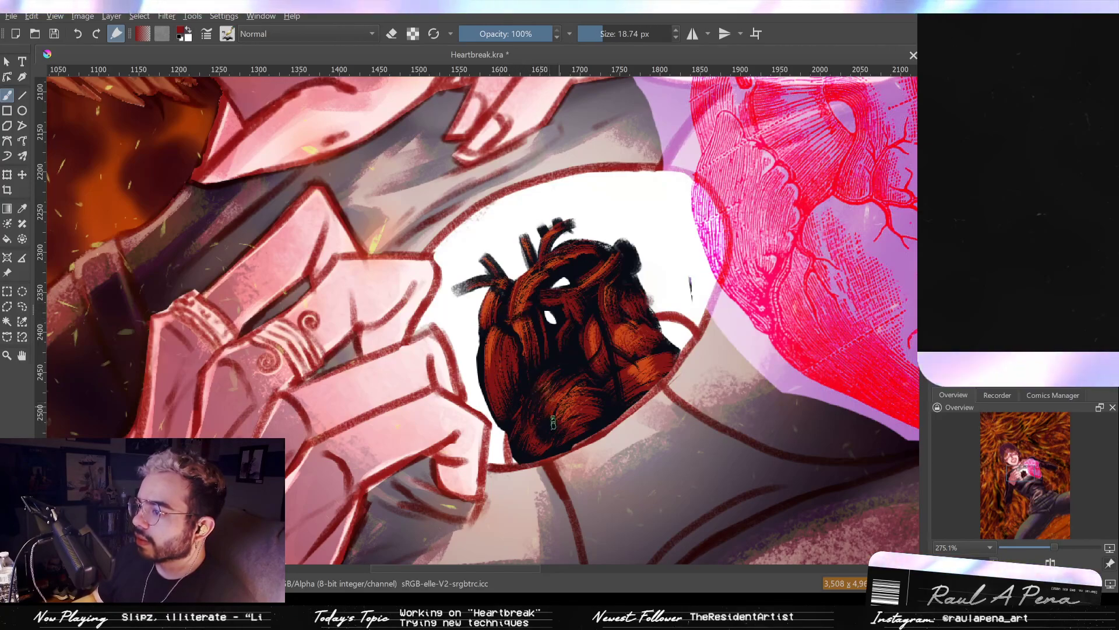
drag(560, 415, 560, 415)
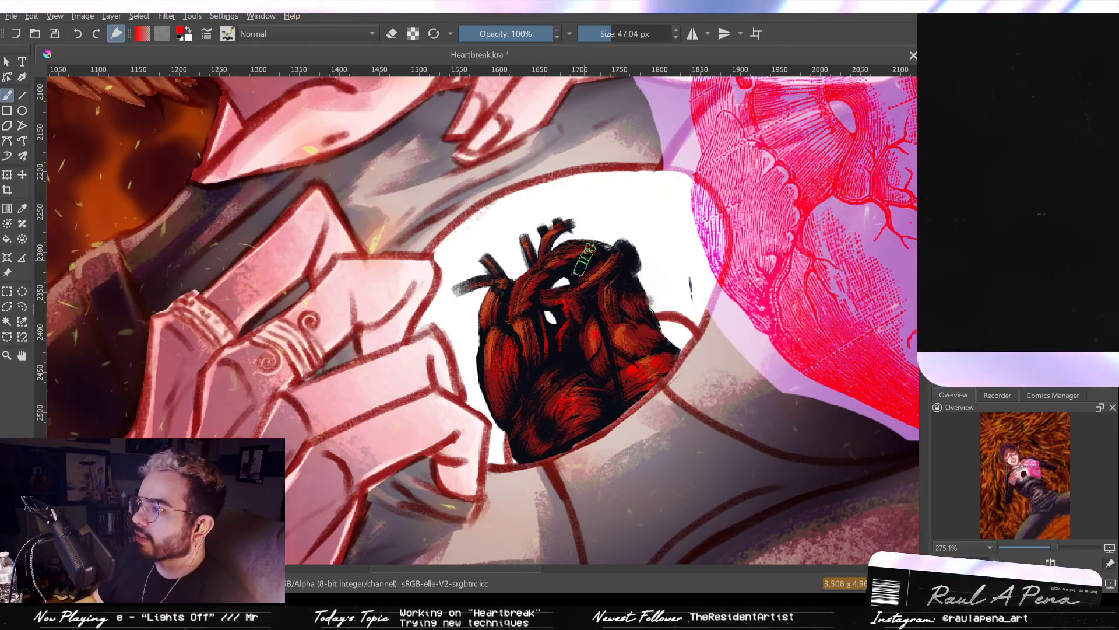
key(2)
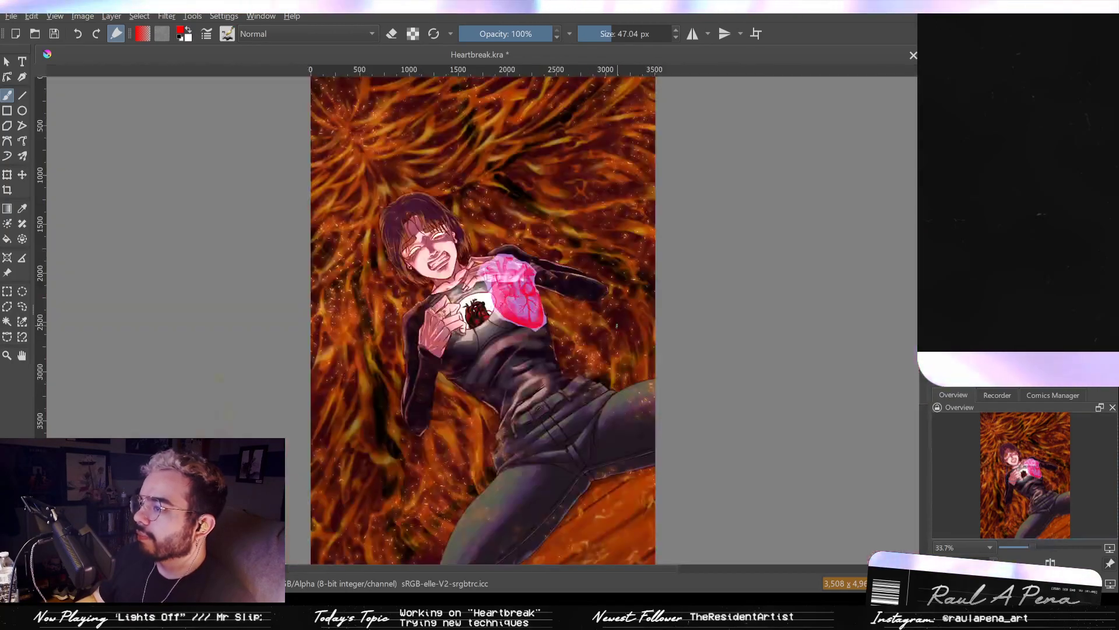
Show the magenta tendrils radiating from the heart and hide the anatomical heart engraving.
key(plus)
key(2)
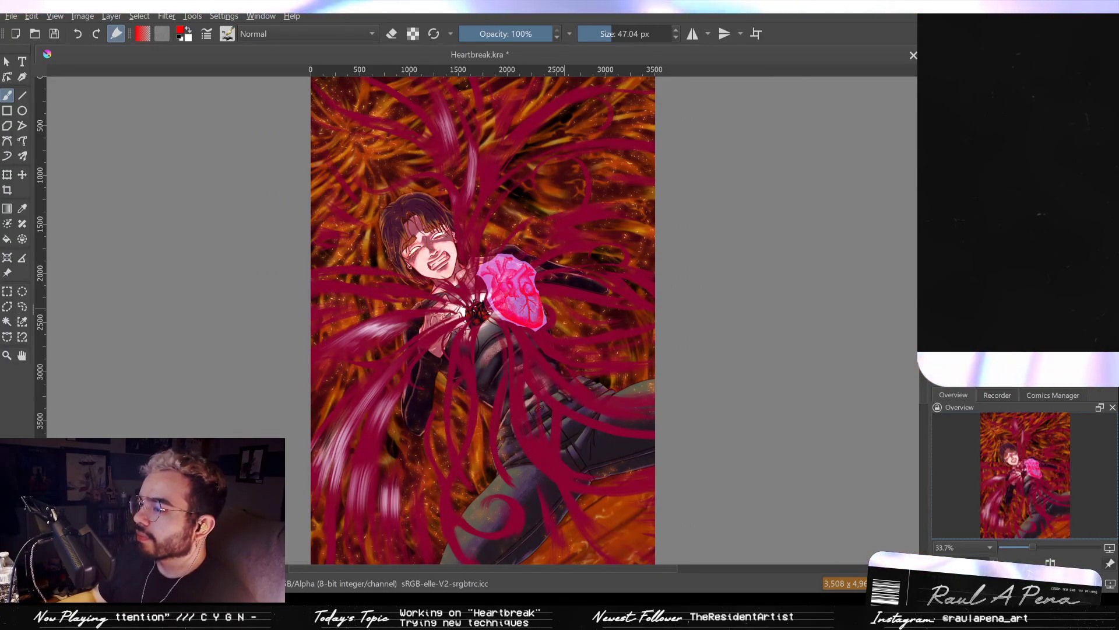
key(plus)
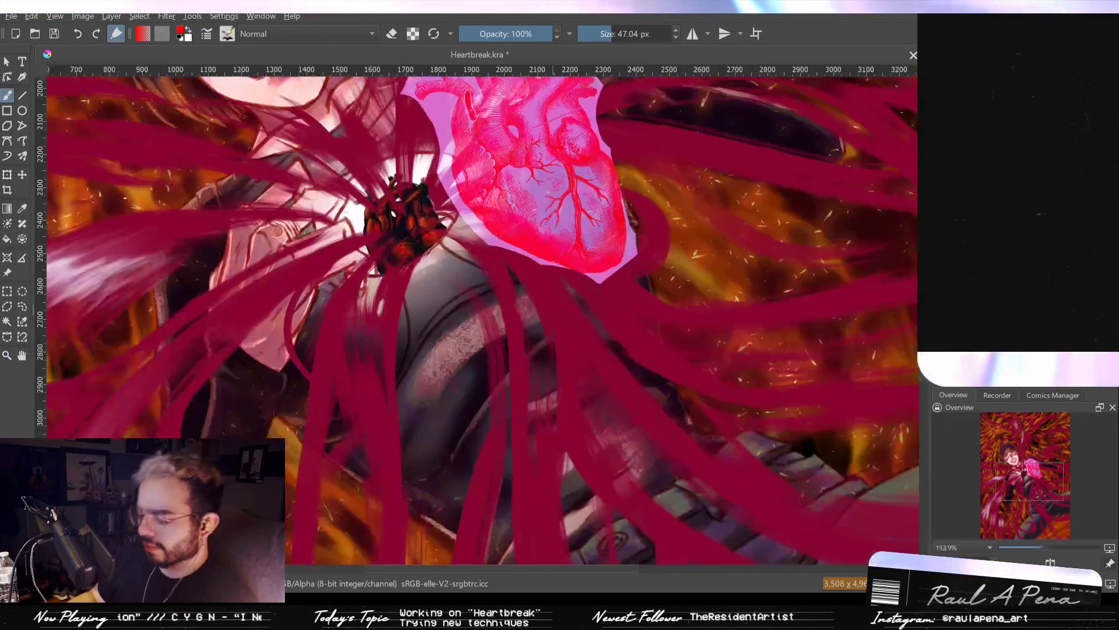
key(2)
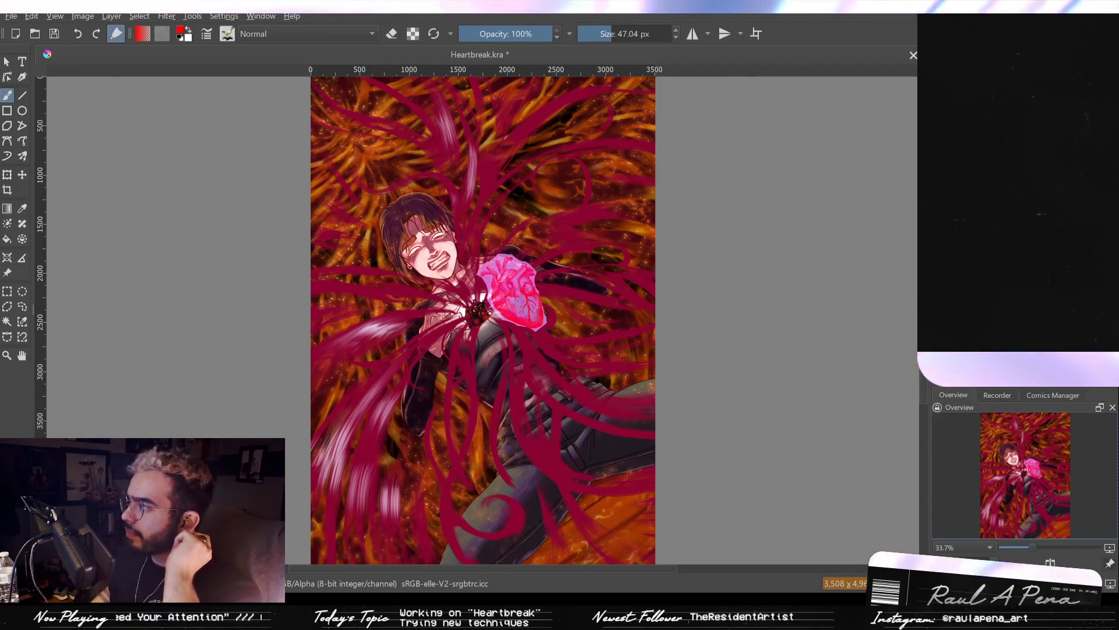
key(ctrl+z)
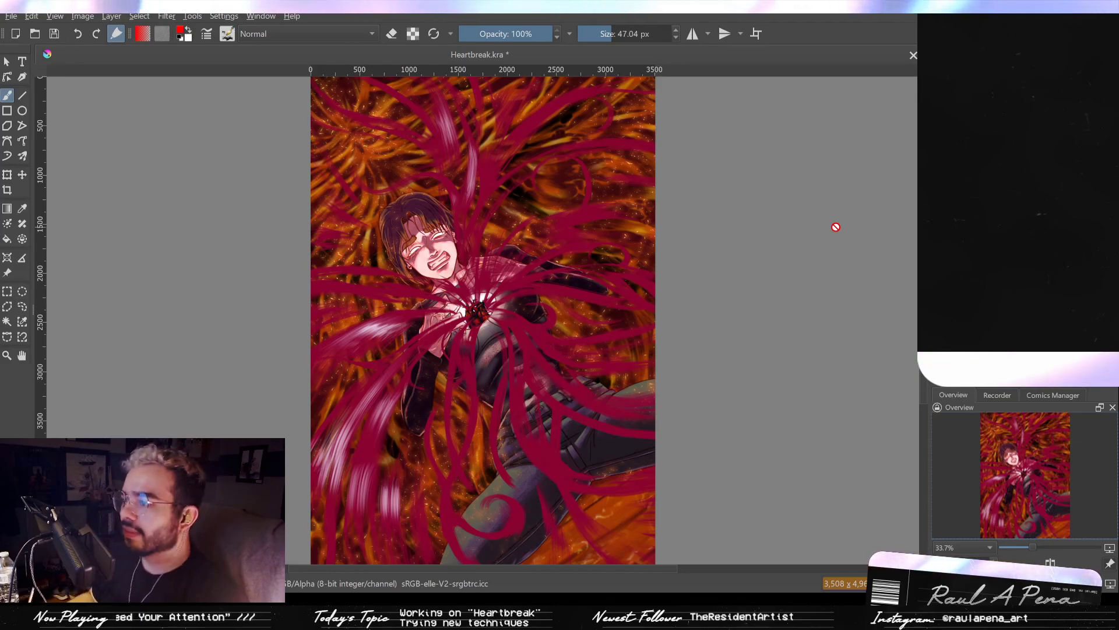
Shift the magenta tendrils' hue to red and raise their saturation with the HSV adjustment filter.
scroll(512, 349, up, 3)
scroll(512, 349, up, 3)
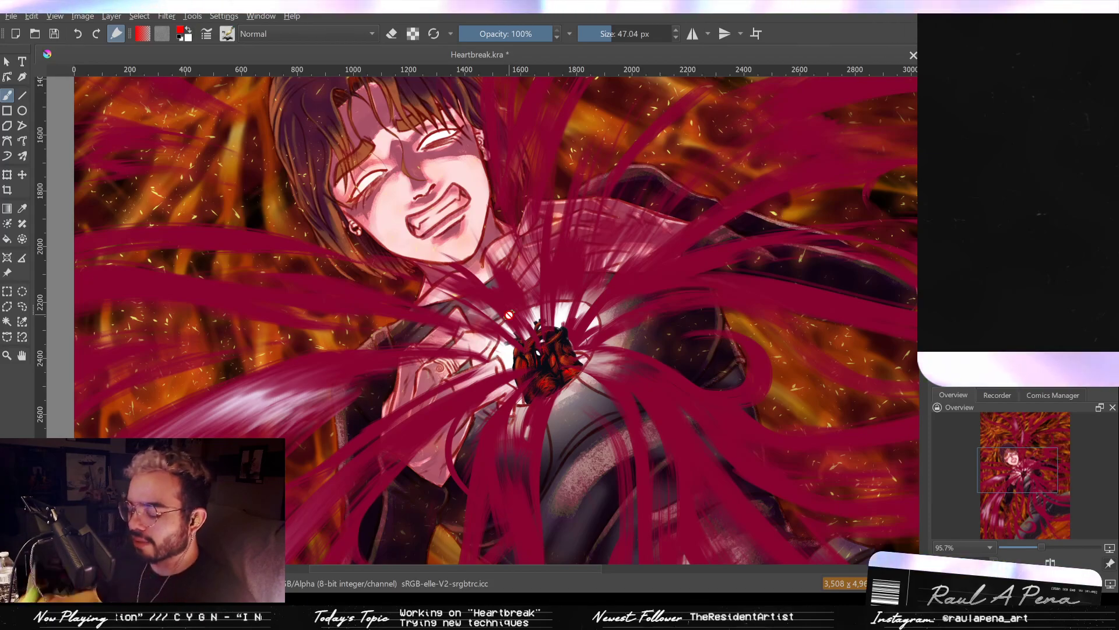
scroll(519, 350, up, 2)
scroll(518, 350, down, 1)
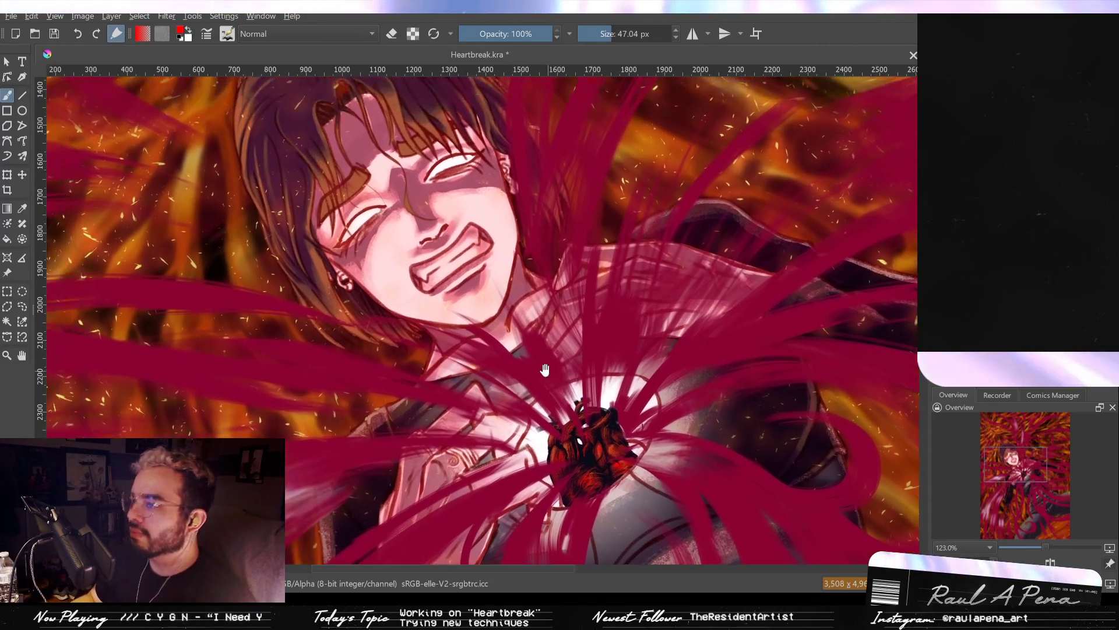
scroll(533, 326, down, 2)
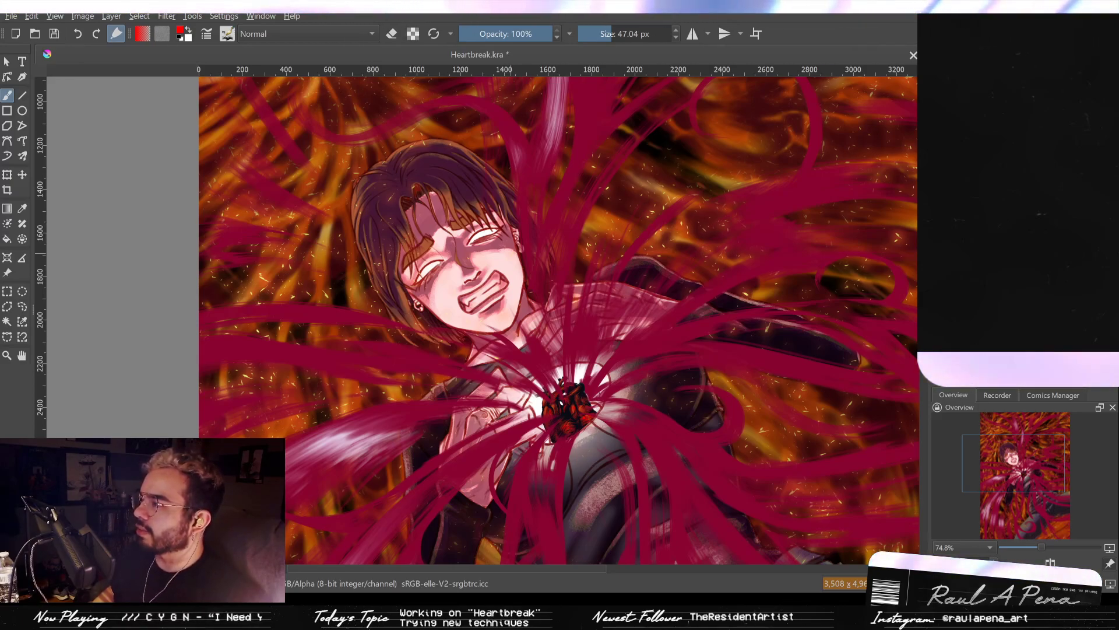
scroll(627, 147, down, 2)
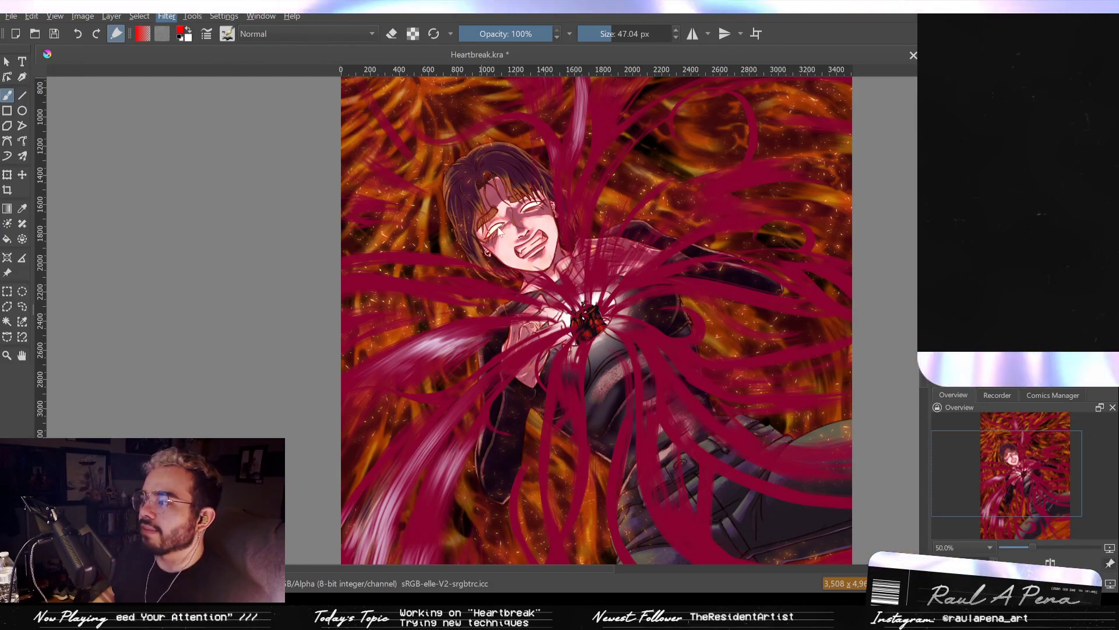
key(ctrl+m)
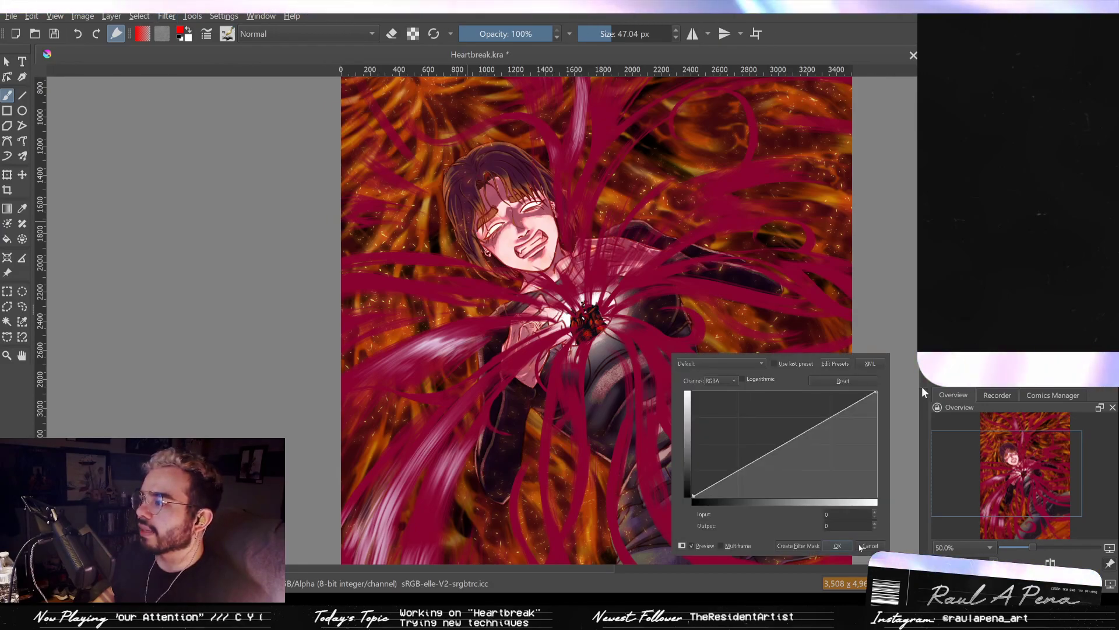
click(861, 546)
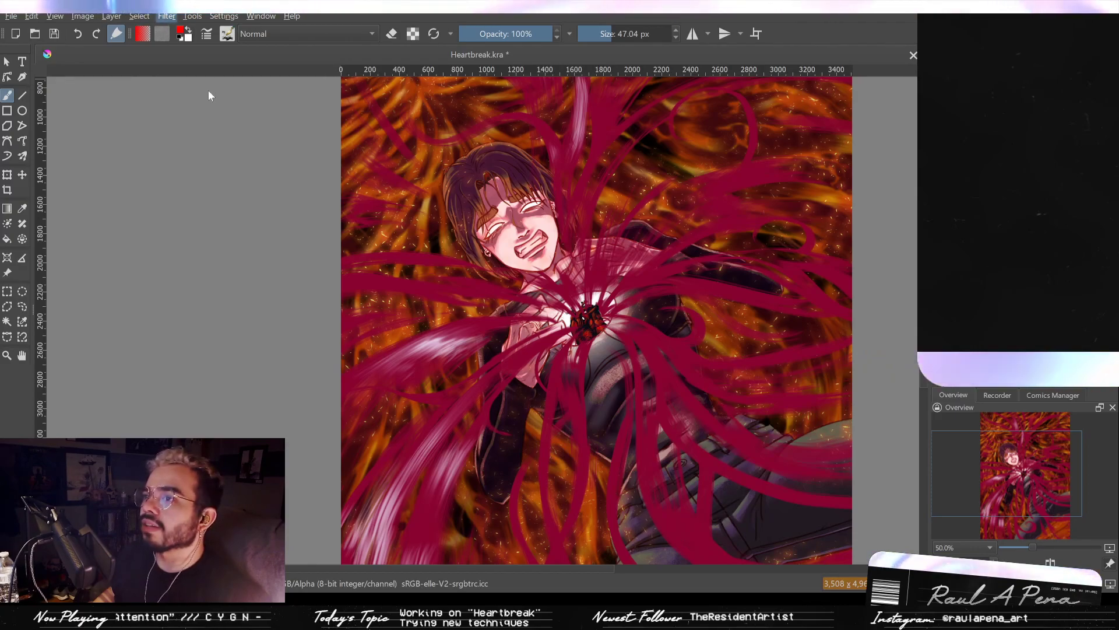
key(ctrl+m)
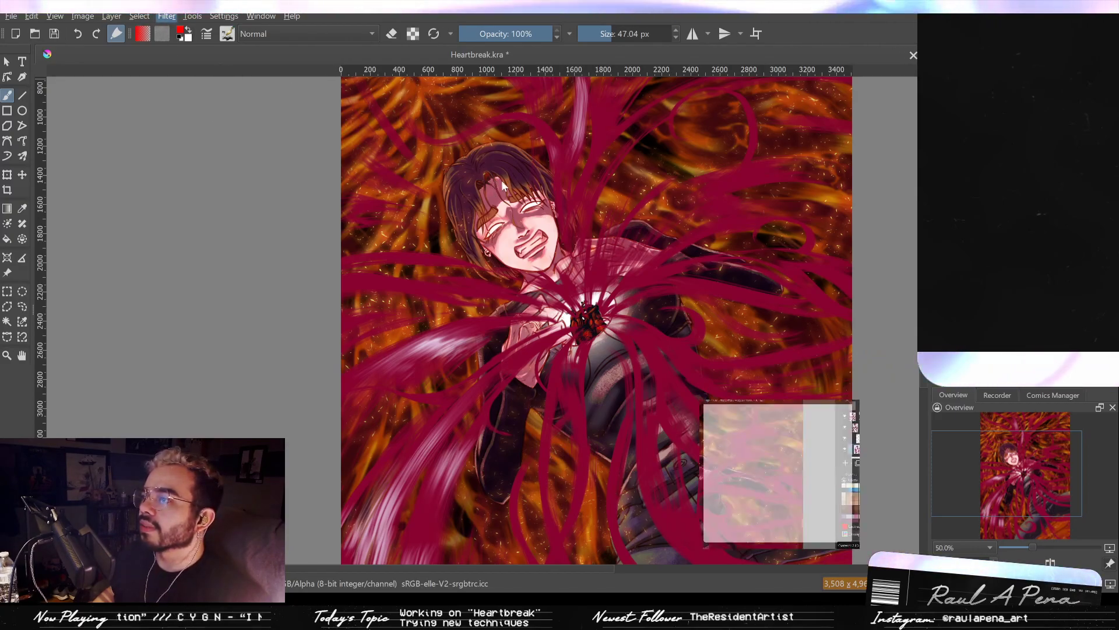
mouse_move(780, 432)
mouse_down()
mouse_move(794, 447)
mouse_move(782, 447)
mouse_move(802, 443)
mouse_move(780, 449)
mouse_up()
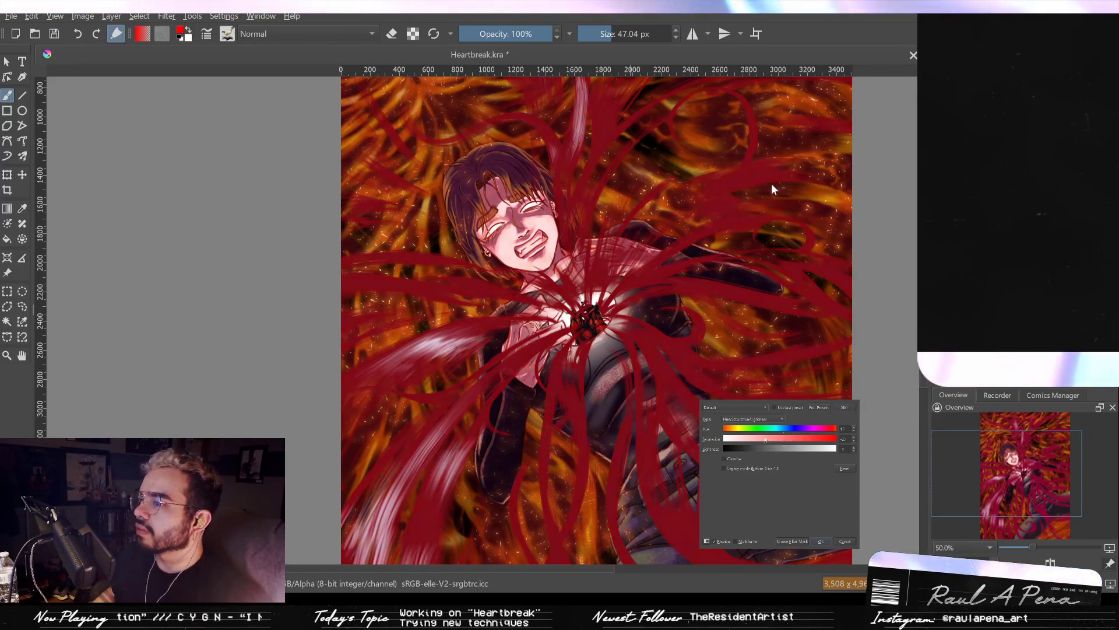
mouse_move(809, 439)
mouse_down()
mouse_move(826, 442)
mouse_move(756, 441)
mouse_move(809, 441)
mouse_up()
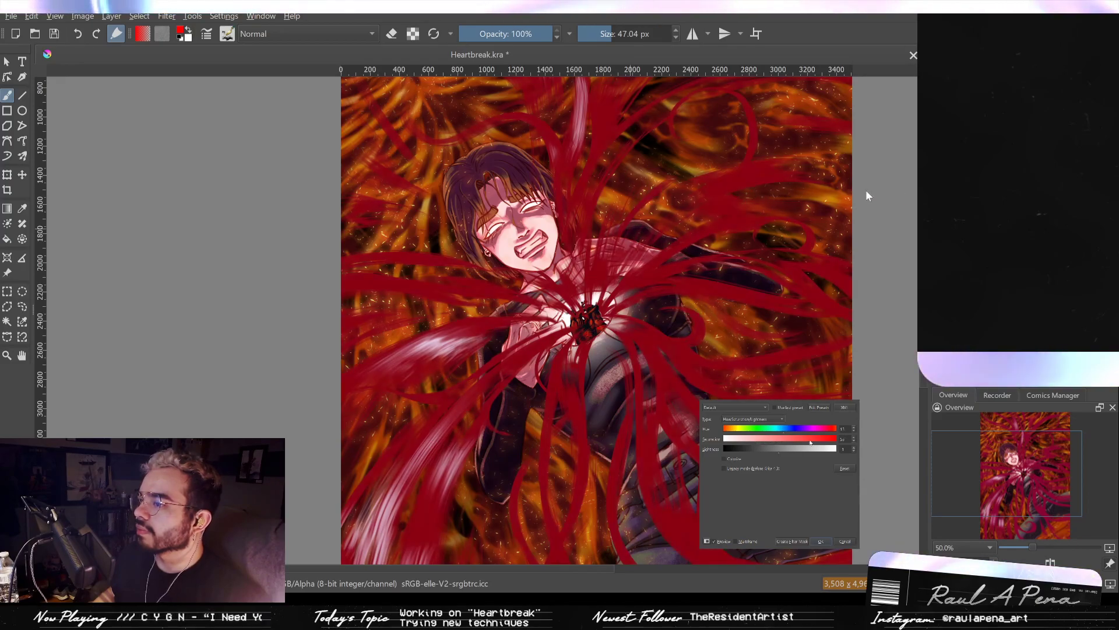
click(802, 541)
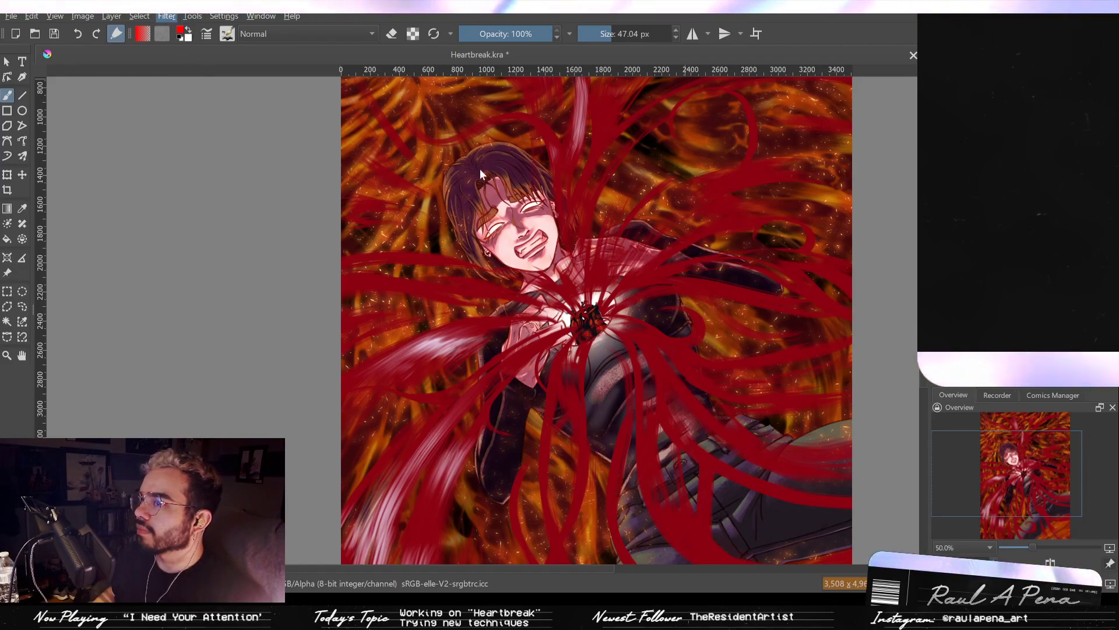
Shift the tendrils' pale highlights to a warm yellow, adjusting hue, saturation and lightness in the HSV adjustment filter.
key(ctrl+u)
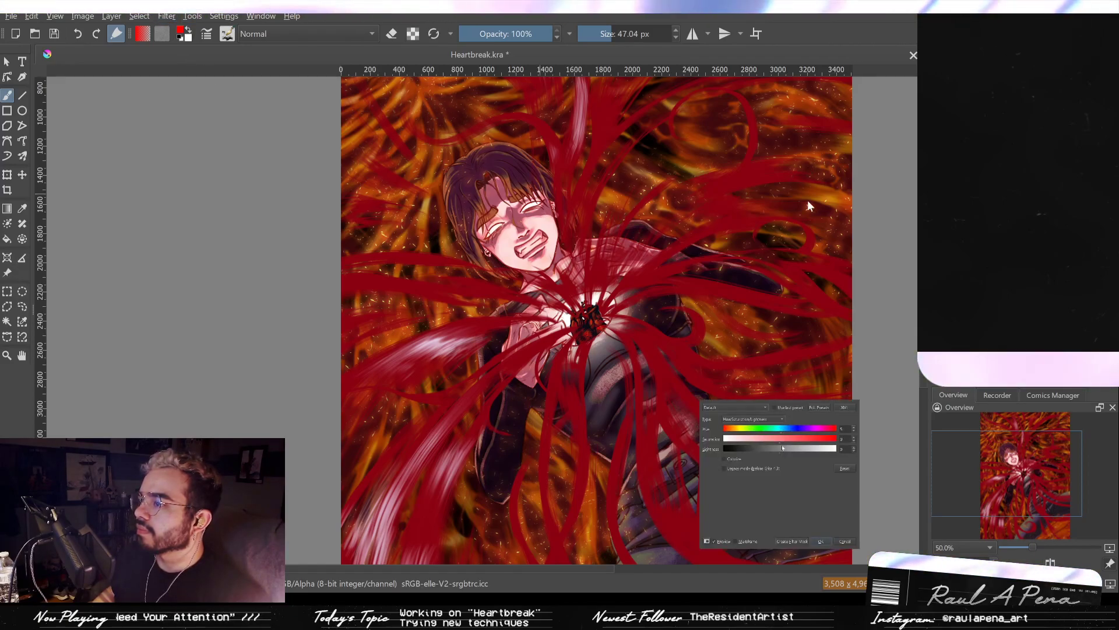
drag(780, 429, 737, 430)
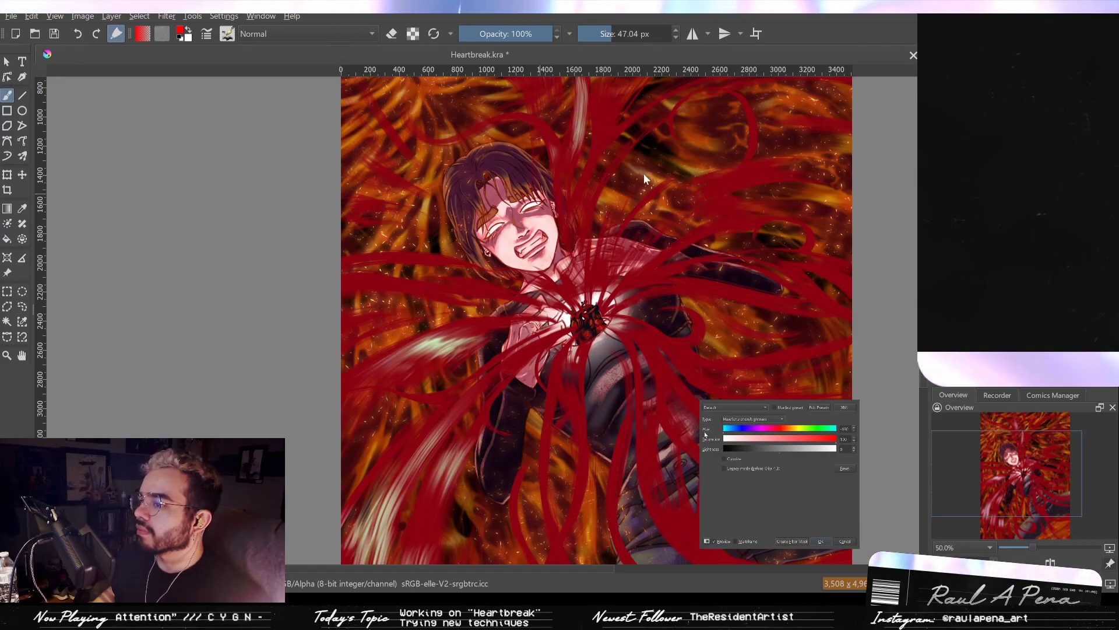
drag(825, 445, 746, 434)
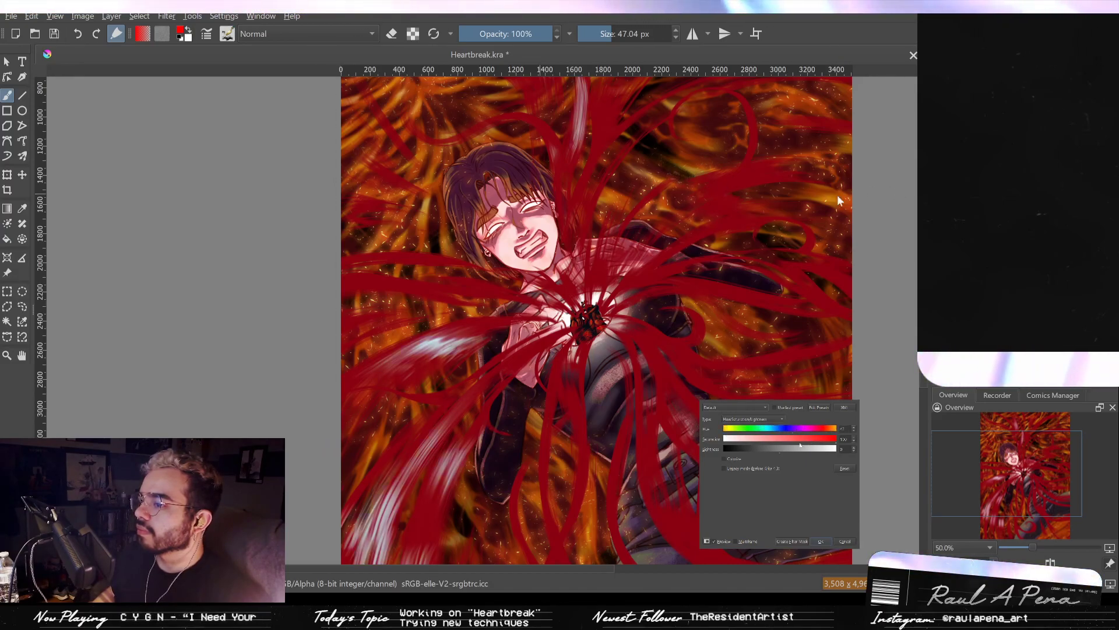
drag(837, 441, 817, 444)
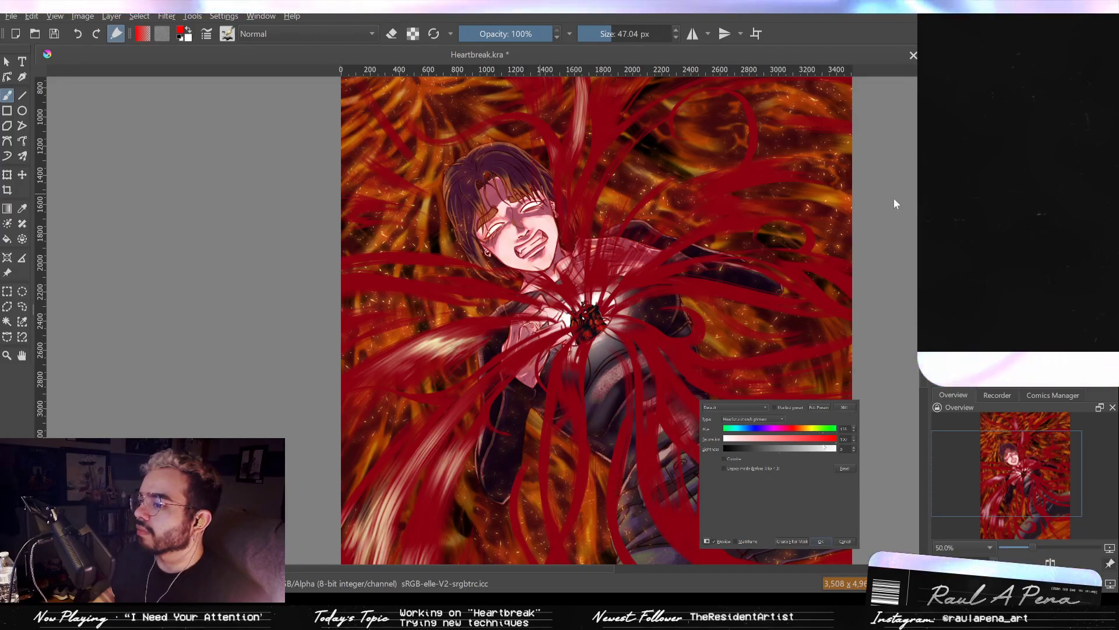
drag(774, 451, 832, 450)
drag(779, 449, 773, 445)
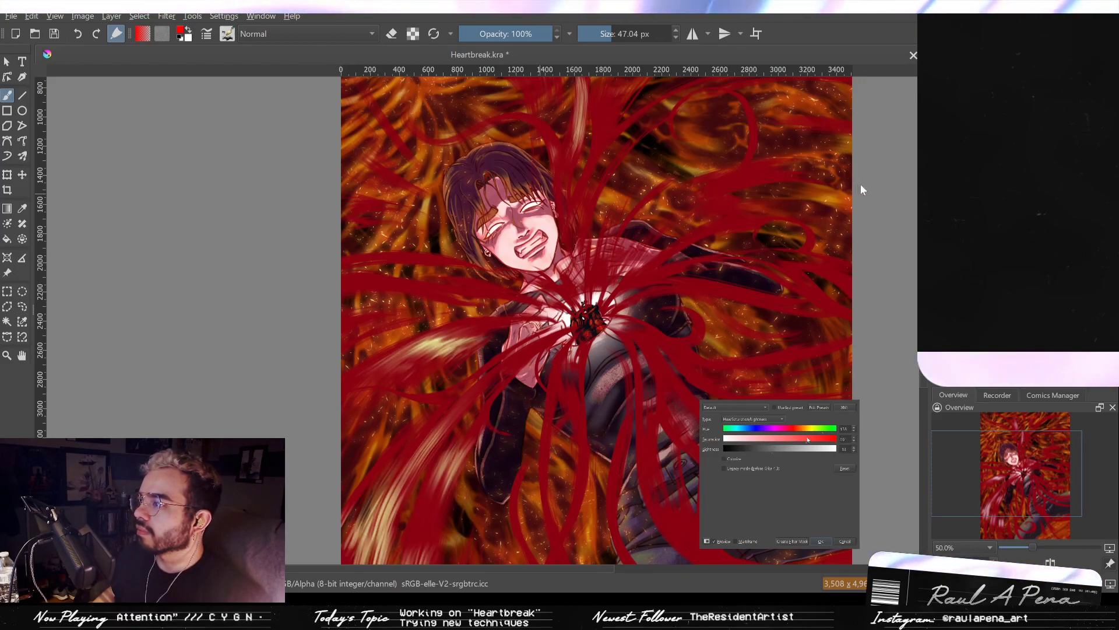
Colorize the tendrils' pale highlights golden yellow in the HSV adjustment filter, tuning hue and lightness, and apply the adjustment.
click(728, 459)
drag(757, 431, 741, 430)
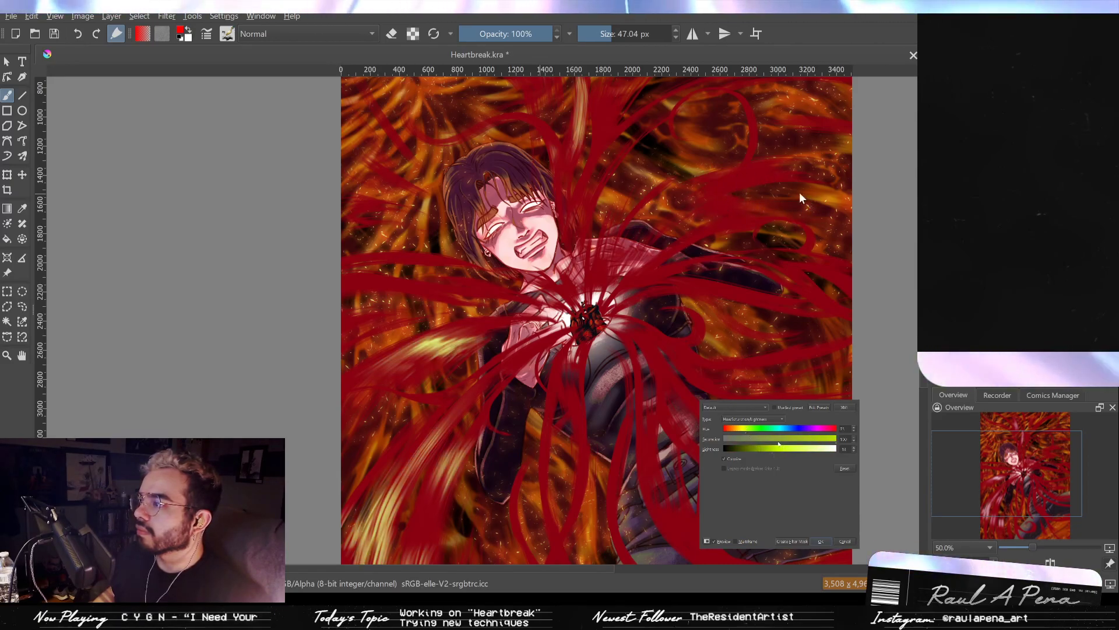
mouse_move(858, 446)
mouse_down()
mouse_move(773, 196)
mouse_move(626, 195)
mouse_up()
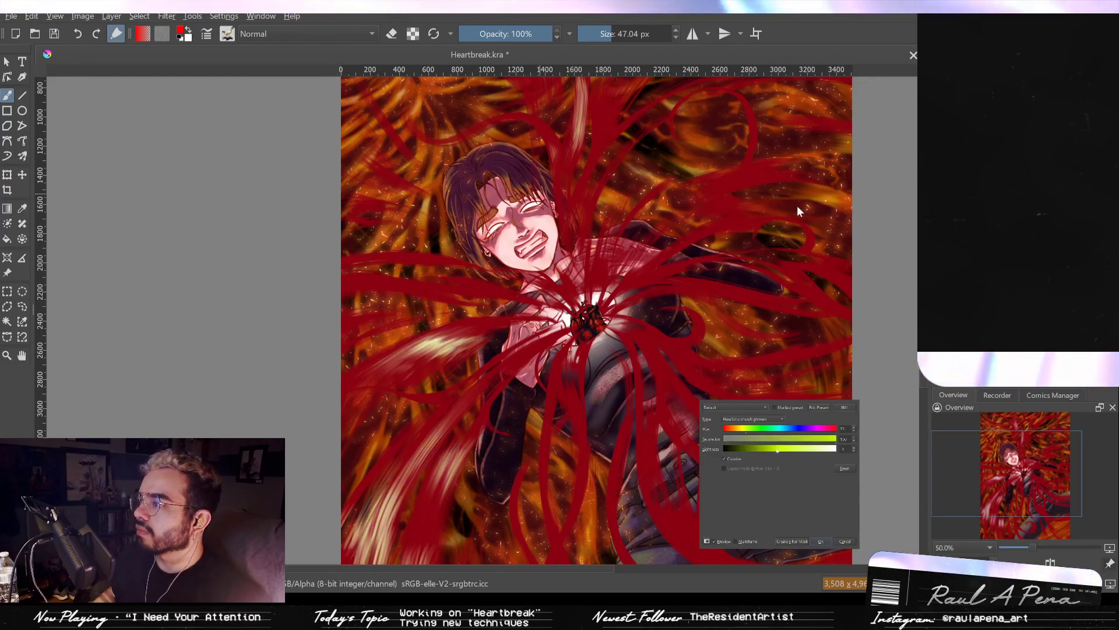
mouse_move(778, 206)
mouse_down()
mouse_move(872, 200)
mouse_move(714, 207)
mouse_move(786, 203)
mouse_up()
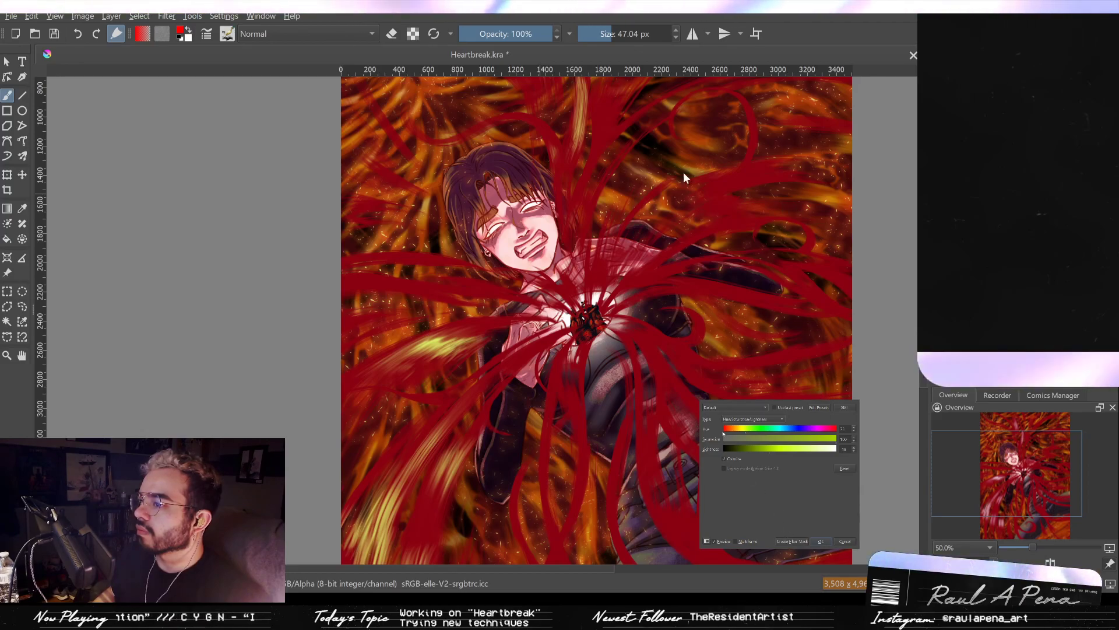
drag(716, 168, 721, 167)
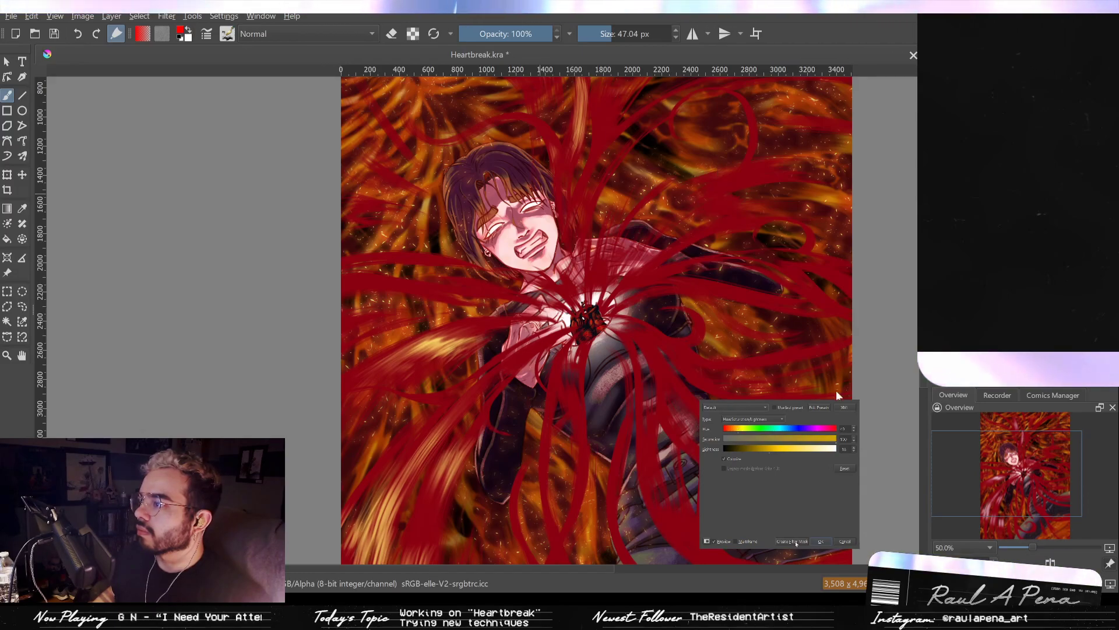
key(Return)
key(minus)
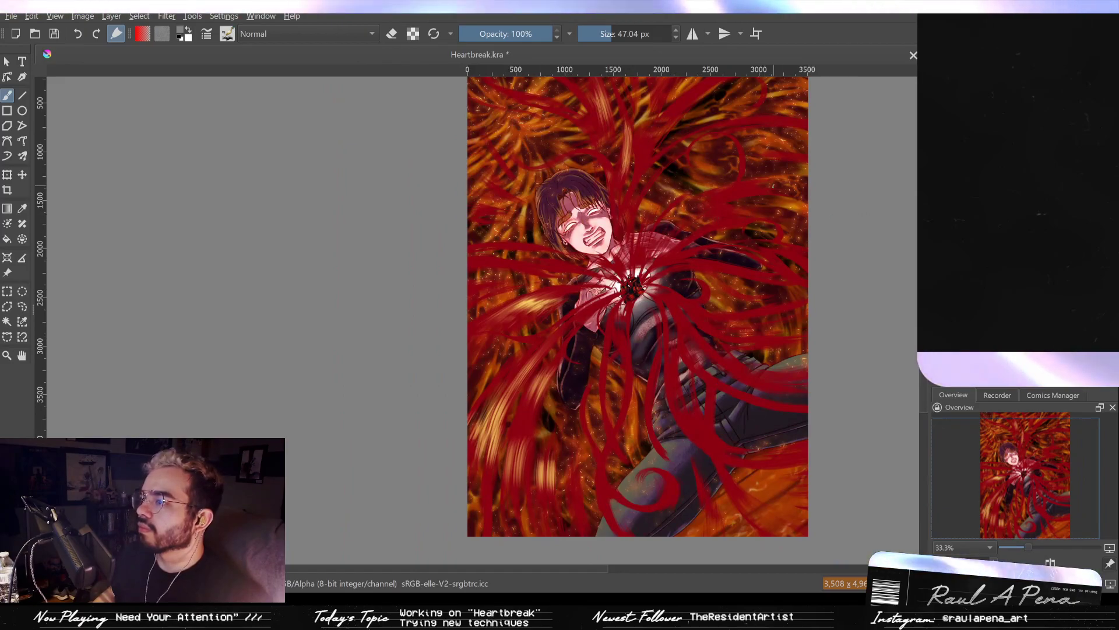
Examine the recoloured red and golden tendrils up close around the chest, arm and legs.
key(1)
drag(441, 224, 529, 128)
drag(457, 327, 410, 193)
drag(501, 314, 550, 472)
ctrl+click(622, 193)
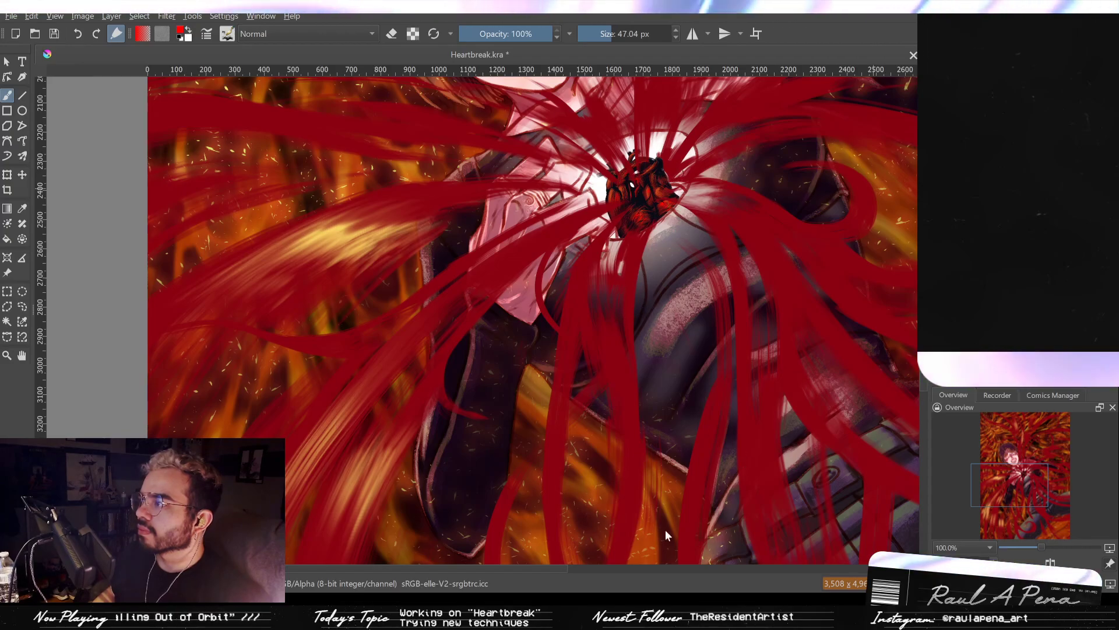
scroll(748, 488, down, 5)
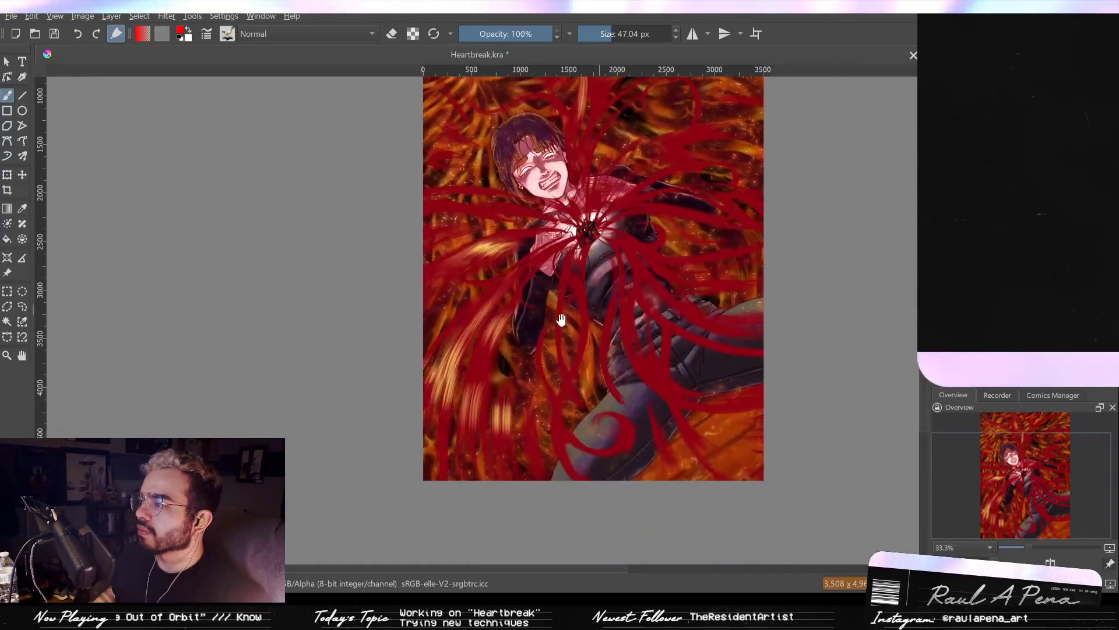
scroll(700, 408, up, 5)
scroll(701, 408, up, 5)
drag(712, 407, 597, 241)
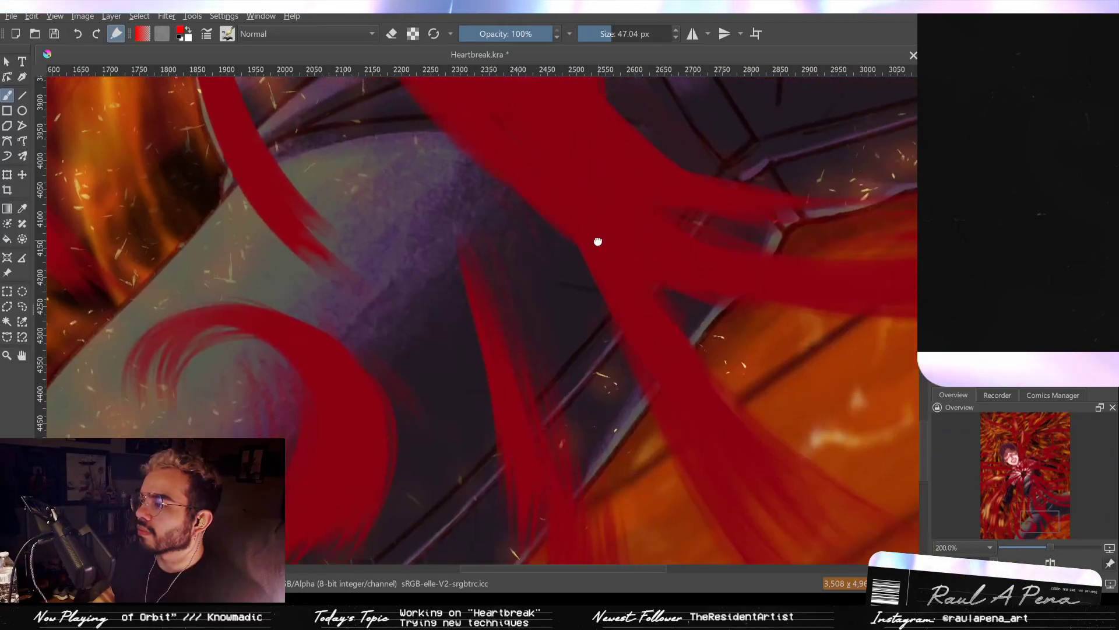
scroll(597, 242, down, 3)
drag(445, 324, 663, 445)
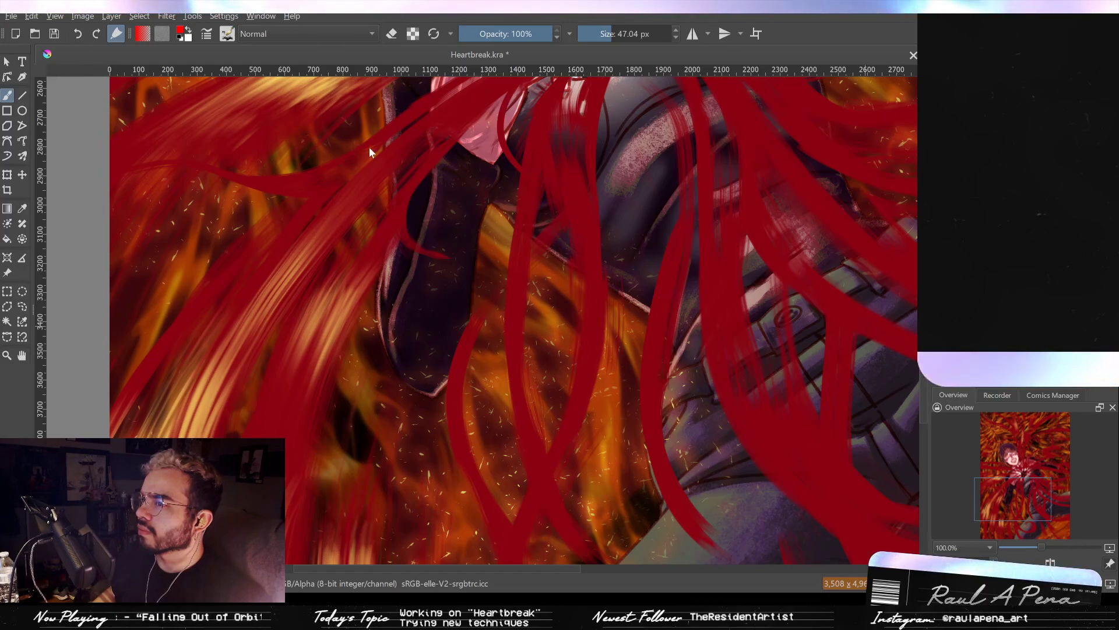
Darken the chest and fiery background beneath the red tendrils with a soft shadow.
mouse_move(491, 310)
mouse_down()
mouse_move(246, 302)
mouse_move(499, 285)
mouse_move(176, 257)
mouse_up()
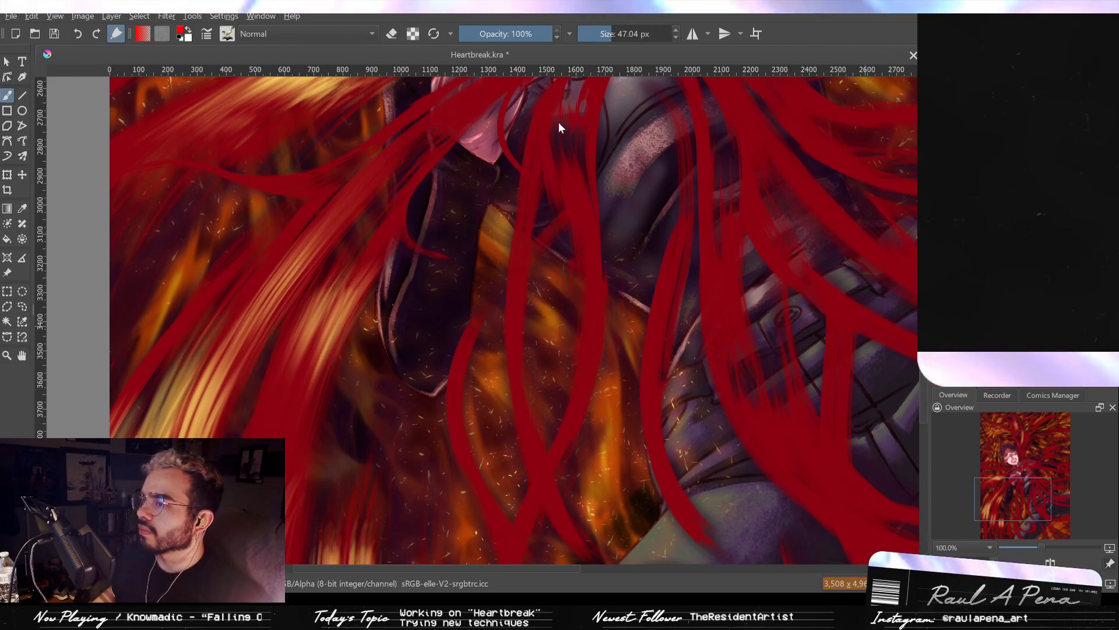
scroll(675, 374, down, 3)
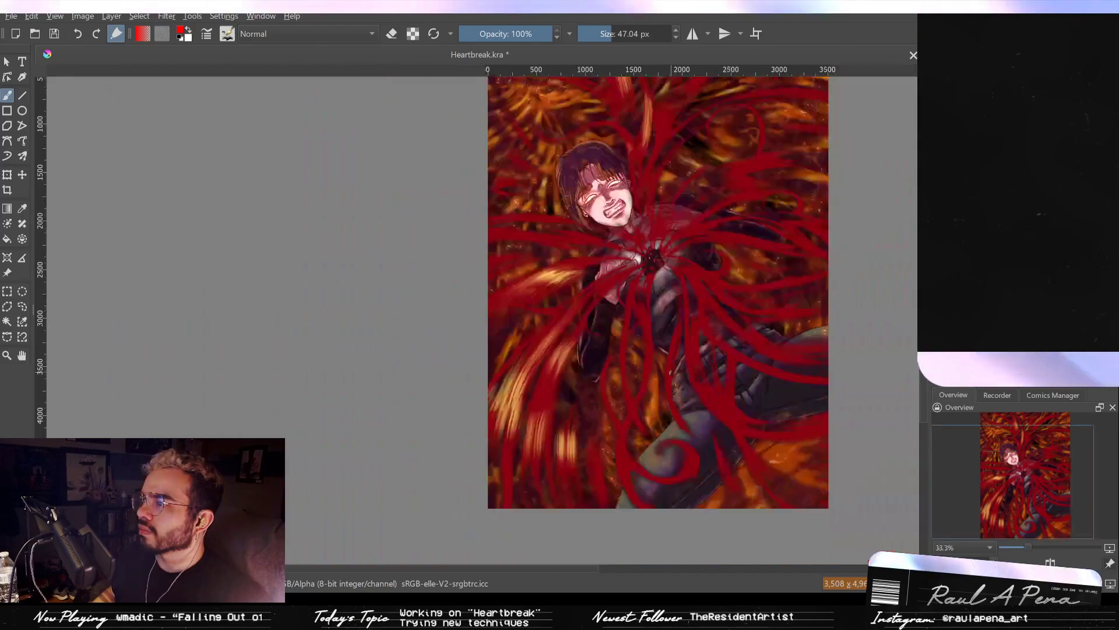
scroll(572, 402, down, 1)
scroll(572, 402, up, 2)
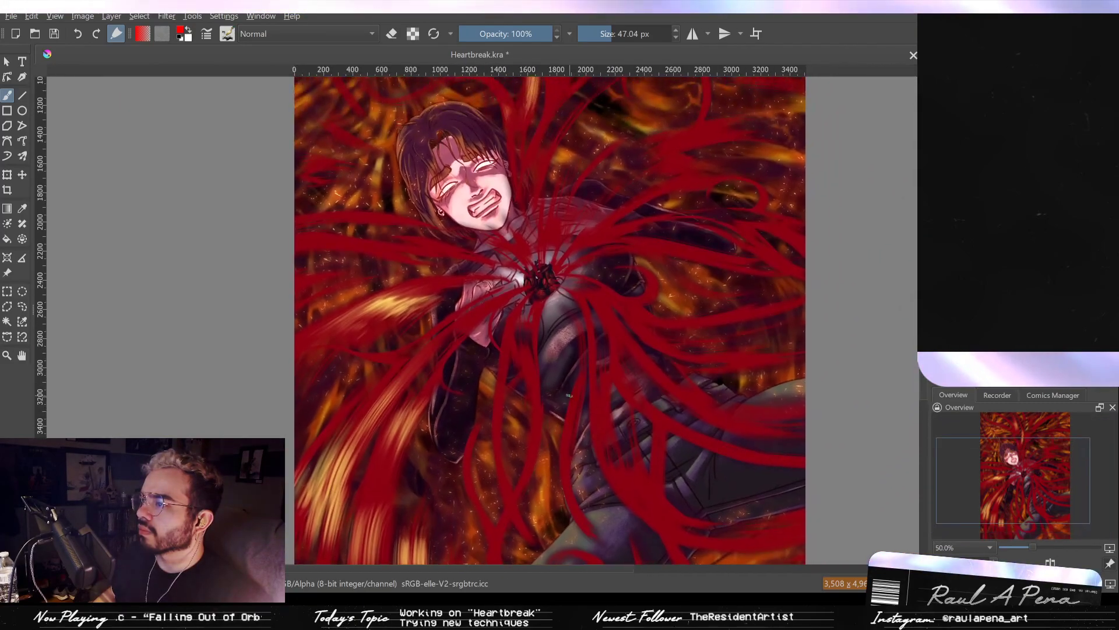
scroll(732, 274, down, 2)
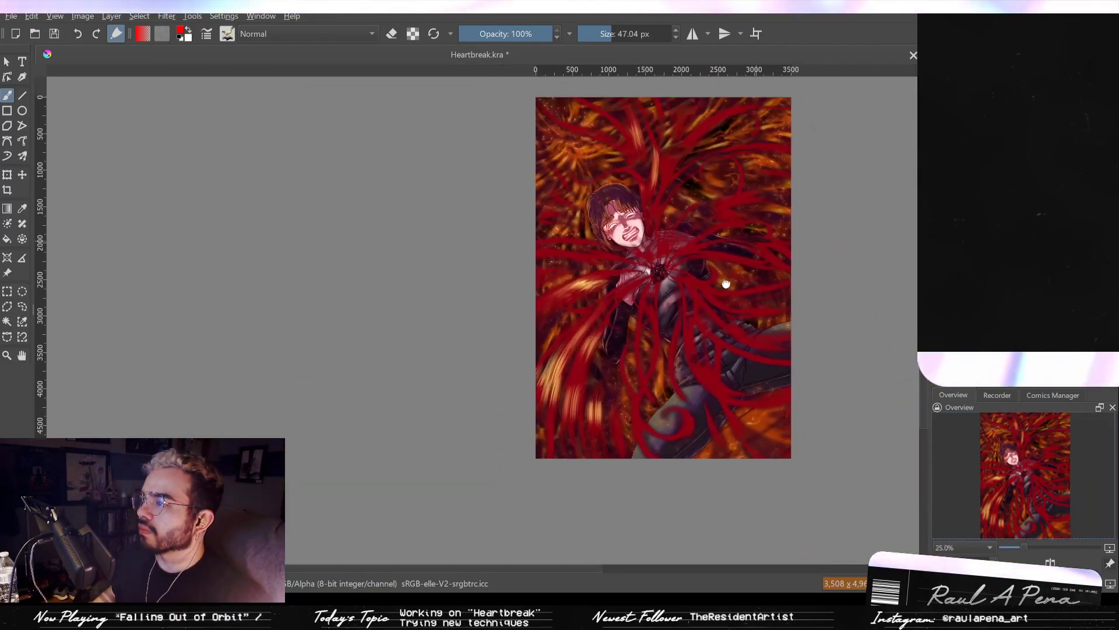
Examine the shading beneath the tendrils around the heart, torso and legs, comparing close views with the whole composition.
drag(732, 274, 609, 299)
scroll(575, 193, up, 2)
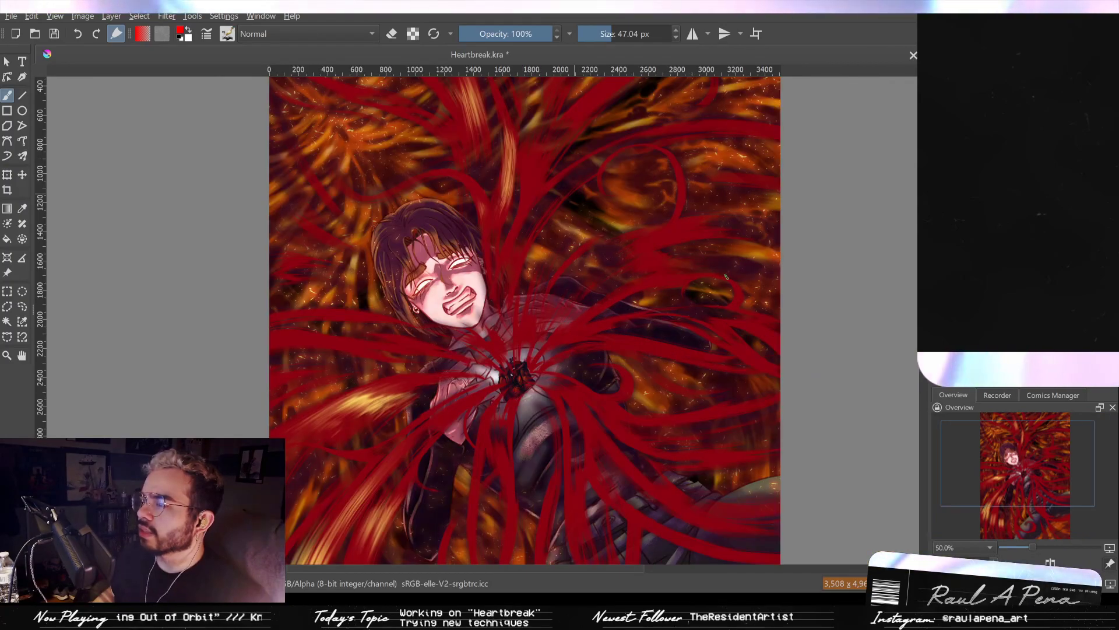
scroll(726, 276, down, 2)
scroll(696, 349, up, 2)
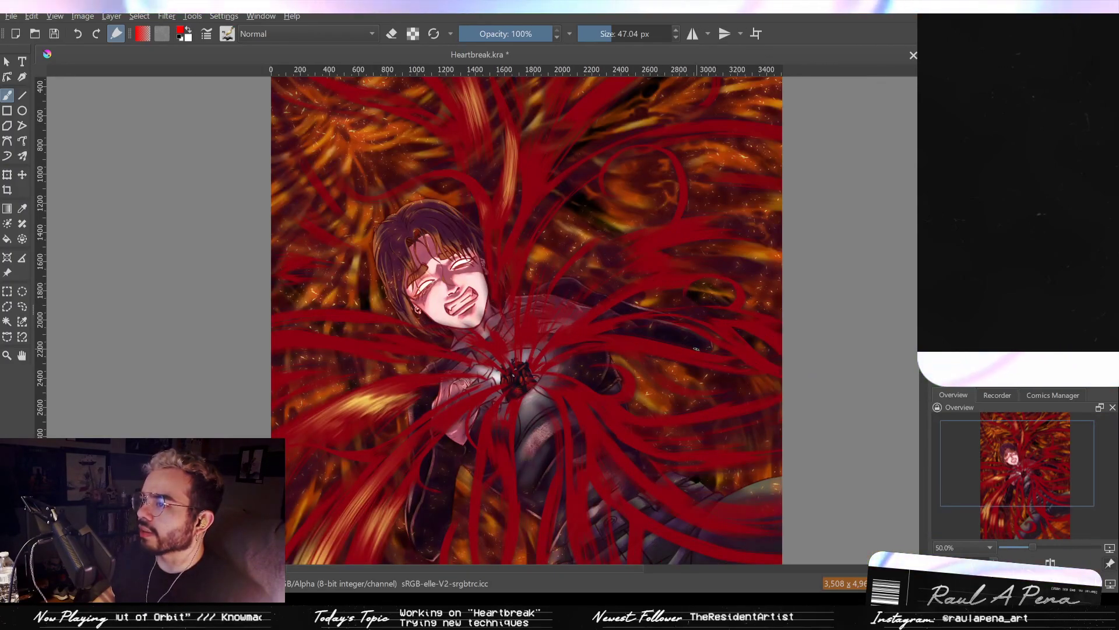
scroll(586, 319, down, 1)
mouse_move(586, 319)
mouse_down()
mouse_move(526, 264)
mouse_move(543, 321)
mouse_up()
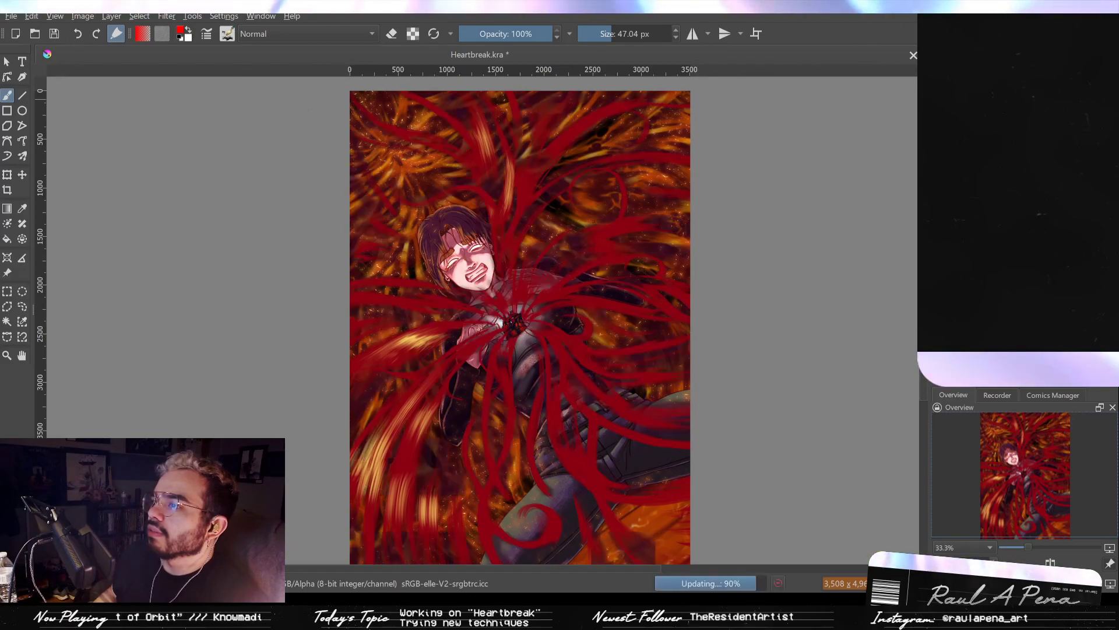
scroll(545, 175, up, 5)
scroll(633, 192, down, 4)
scroll(699, 301, up, 5)
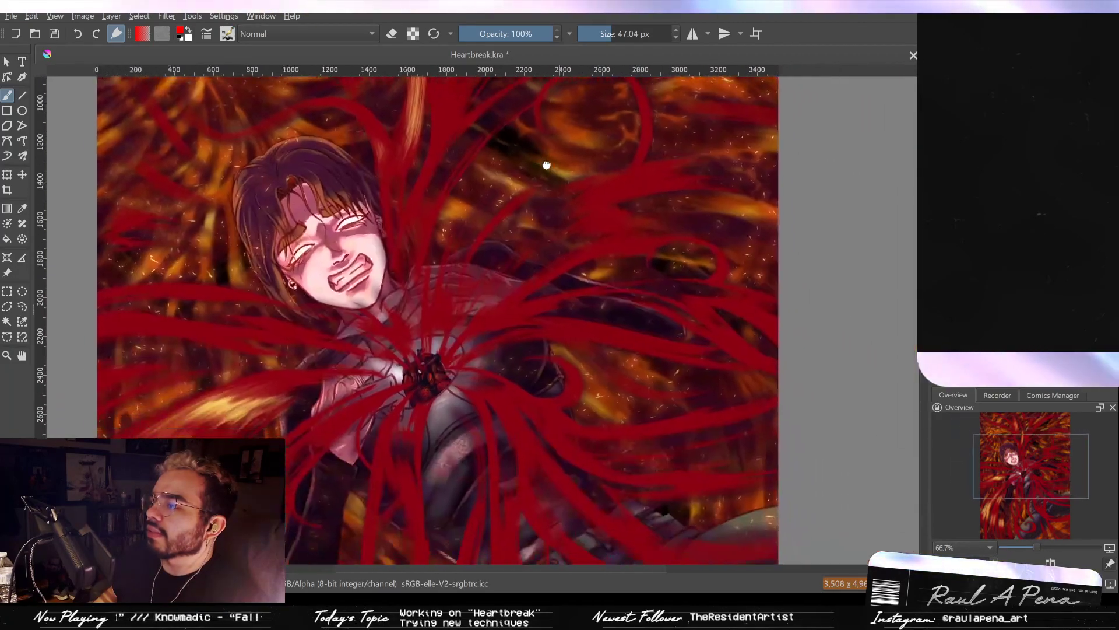
scroll(700, 360, down, 4)
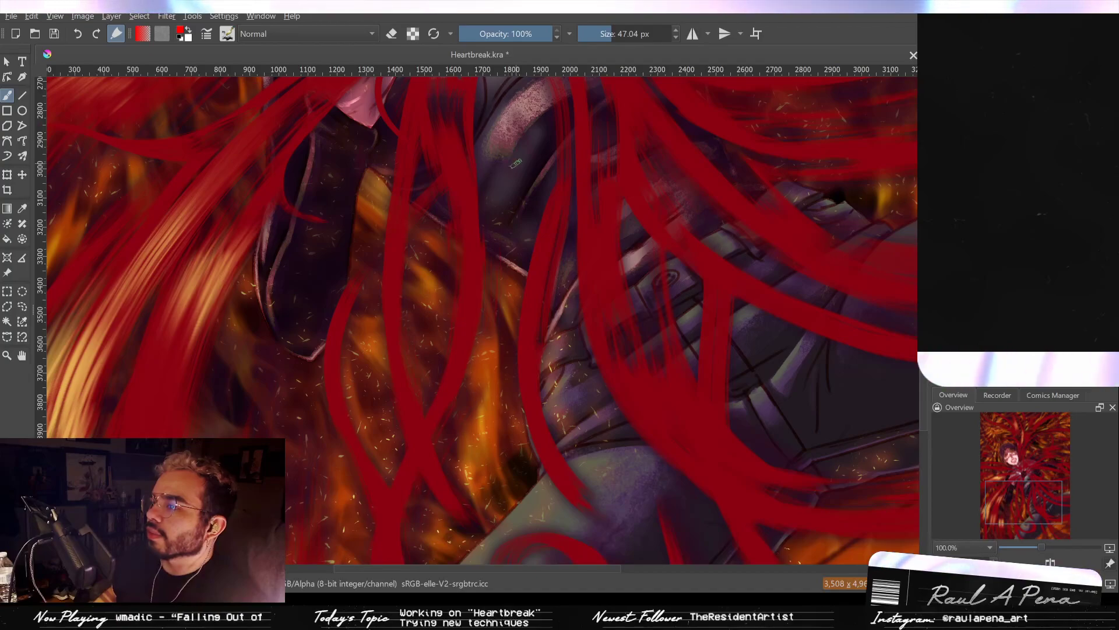
scroll(584, 244, down, 1)
scroll(581, 244, down, 1)
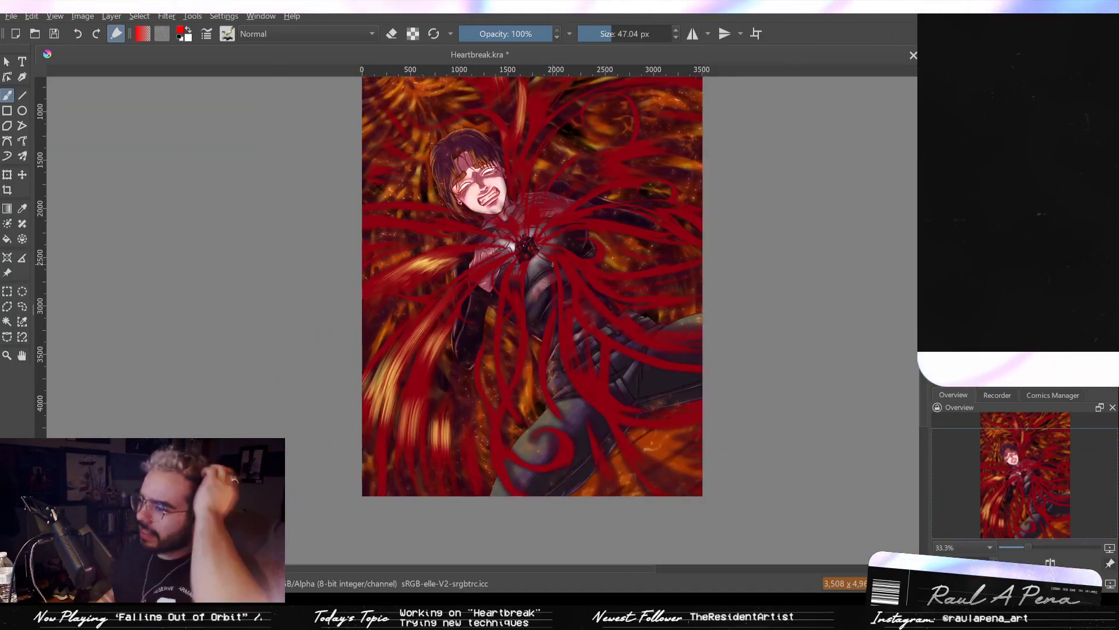
scroll(548, 264, up, 1)
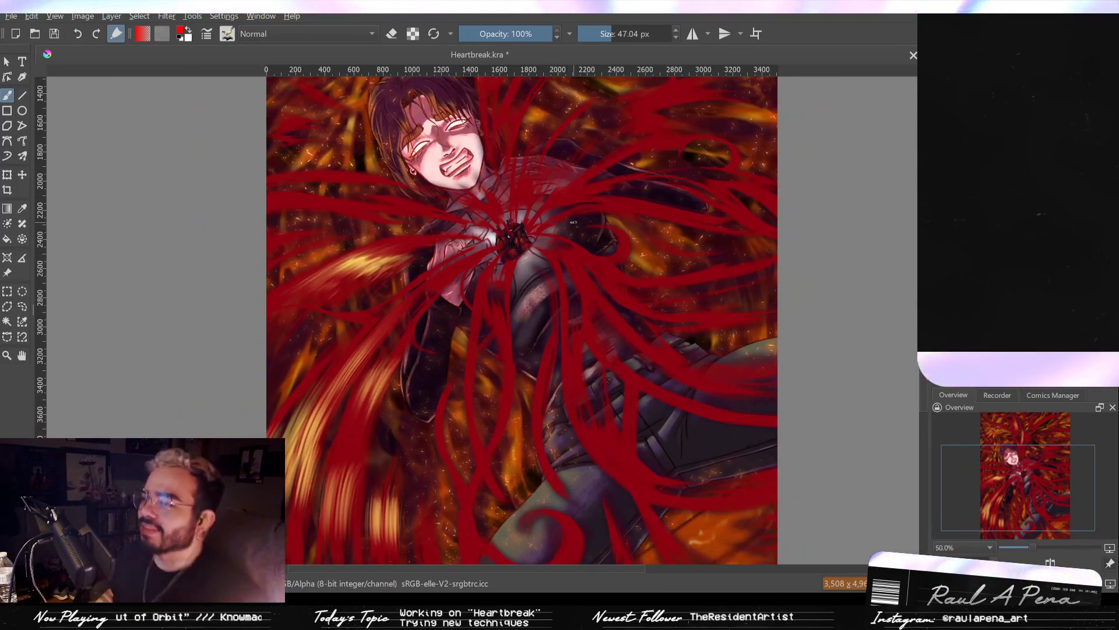
scroll(567, 267, down, 1)
scroll(548, 346, up, 1)
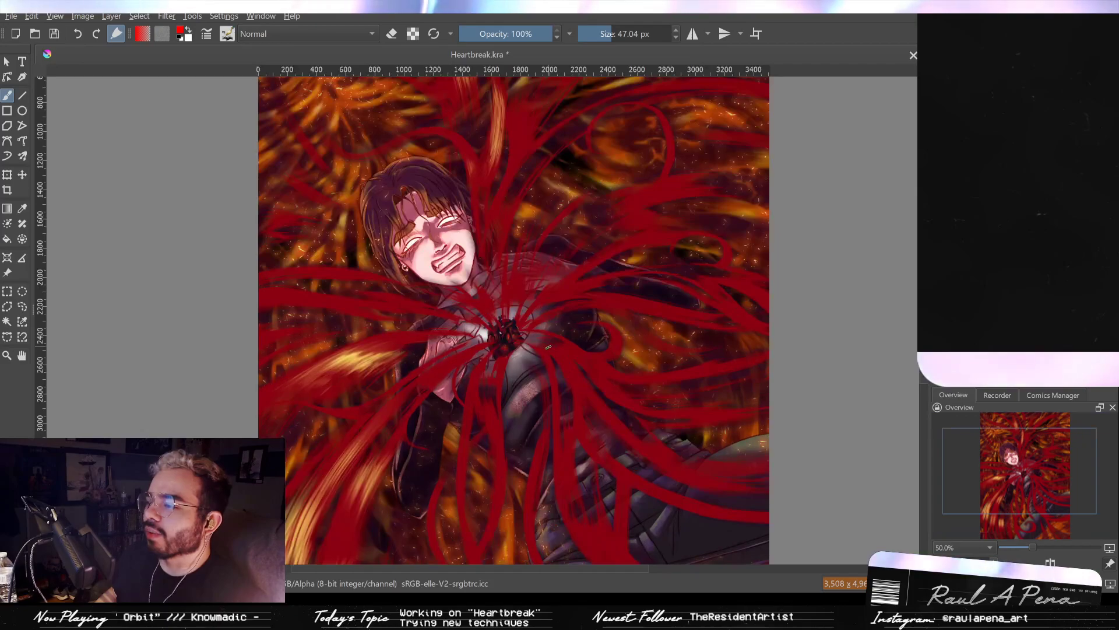
scroll(553, 362, up, 4)
scroll(548, 356, down, 1)
scroll(540, 349, up, 1)
drag(466, 318, 513, 329)
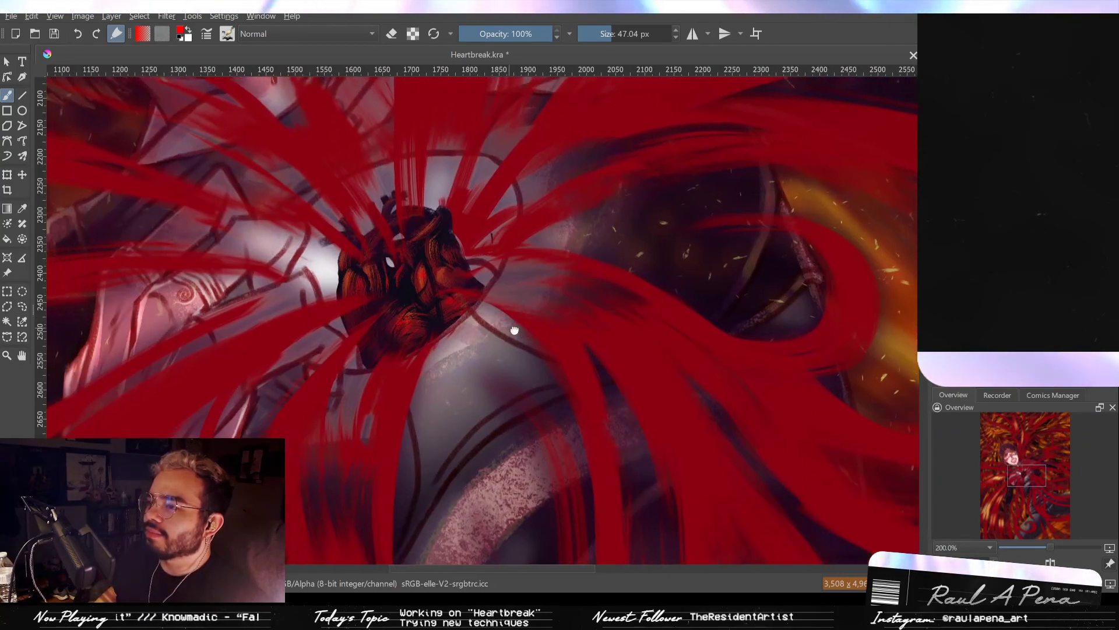
scroll(592, 358, down, 5)
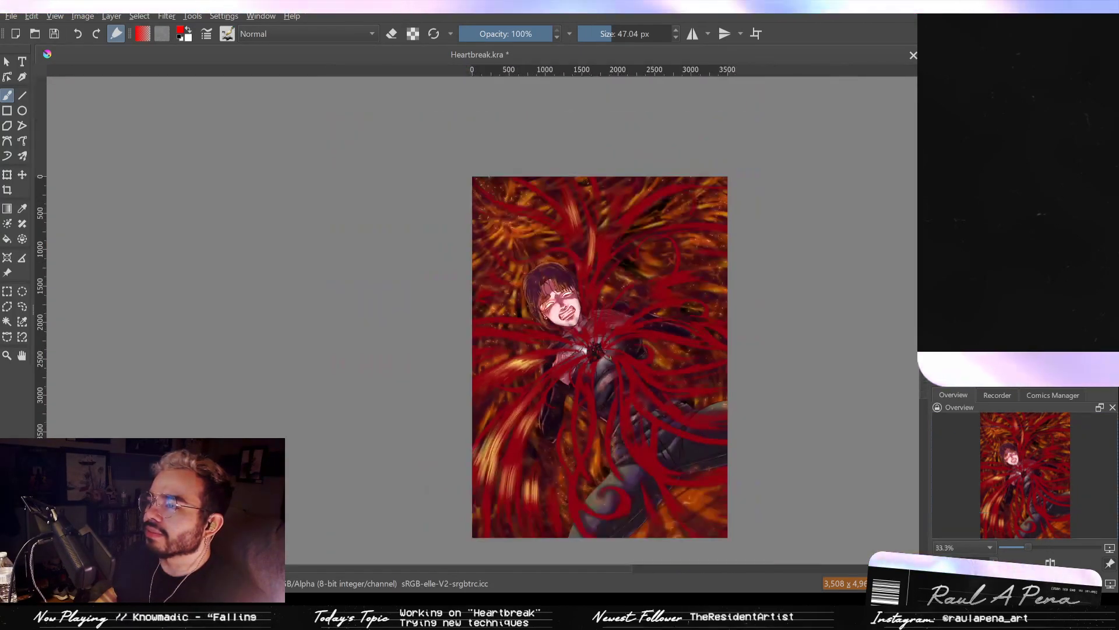
scroll(609, 359, up, 1)
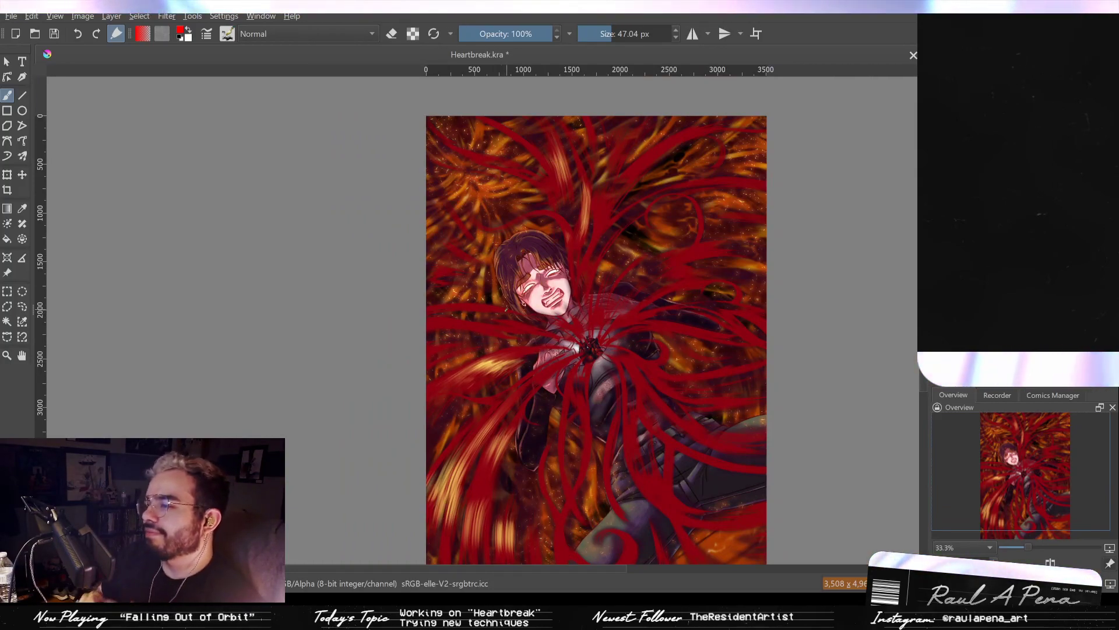
scroll(637, 424, down, 1)
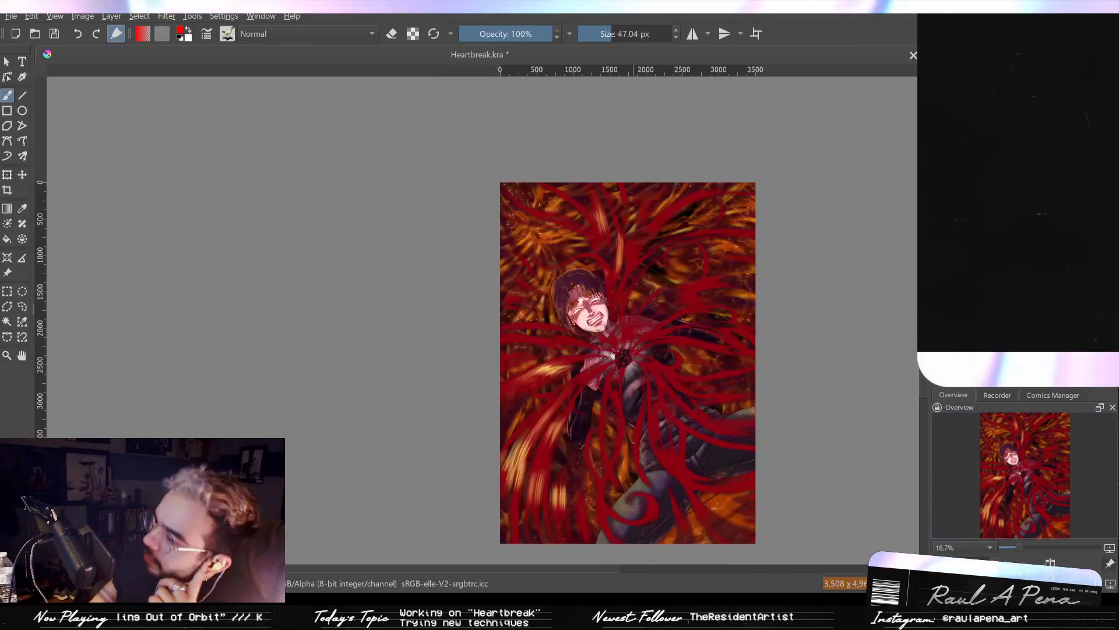
scroll(637, 424, up, 2)
scroll(636, 414, down, 2)
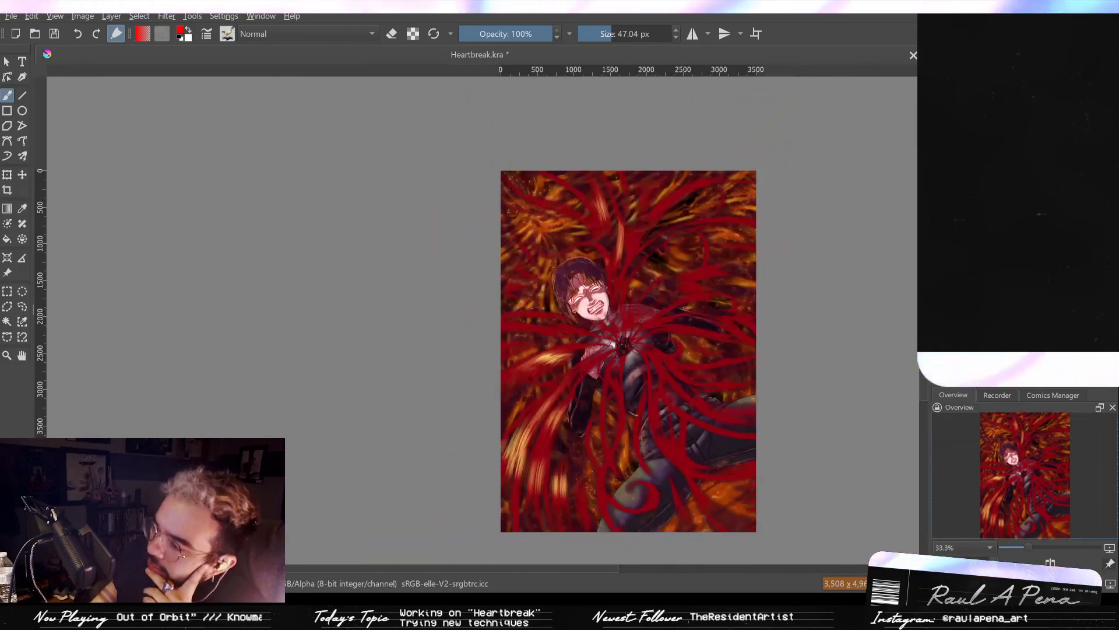
scroll(636, 415, up, 2)
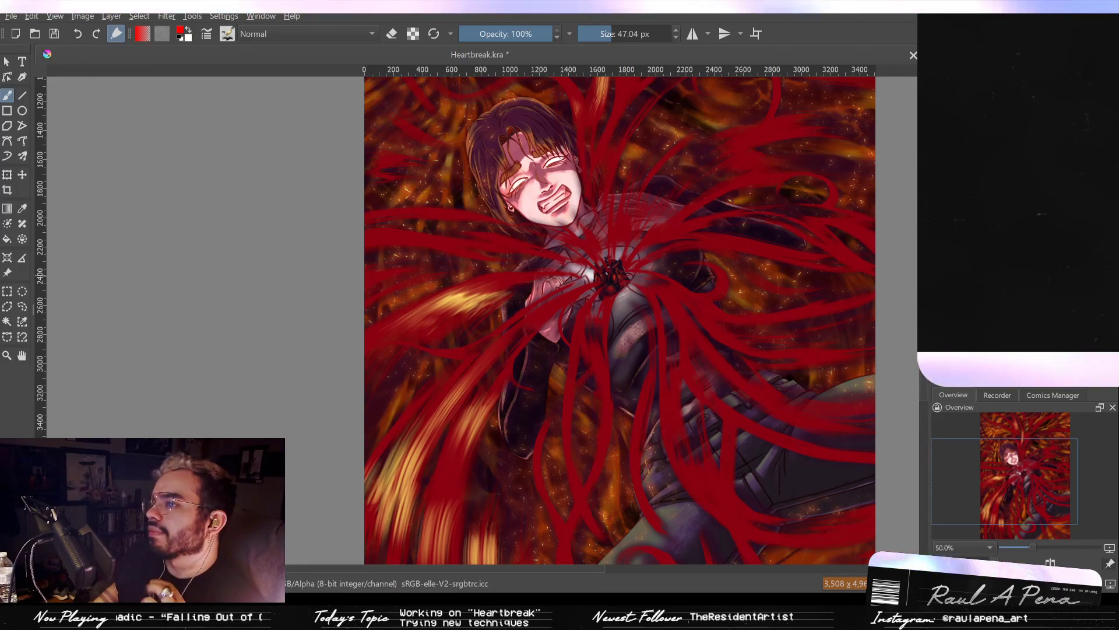
Add a Gaussian Blur filter behind the tendrils with horizontal and vertical radii of 30.77 px.
key(minus)
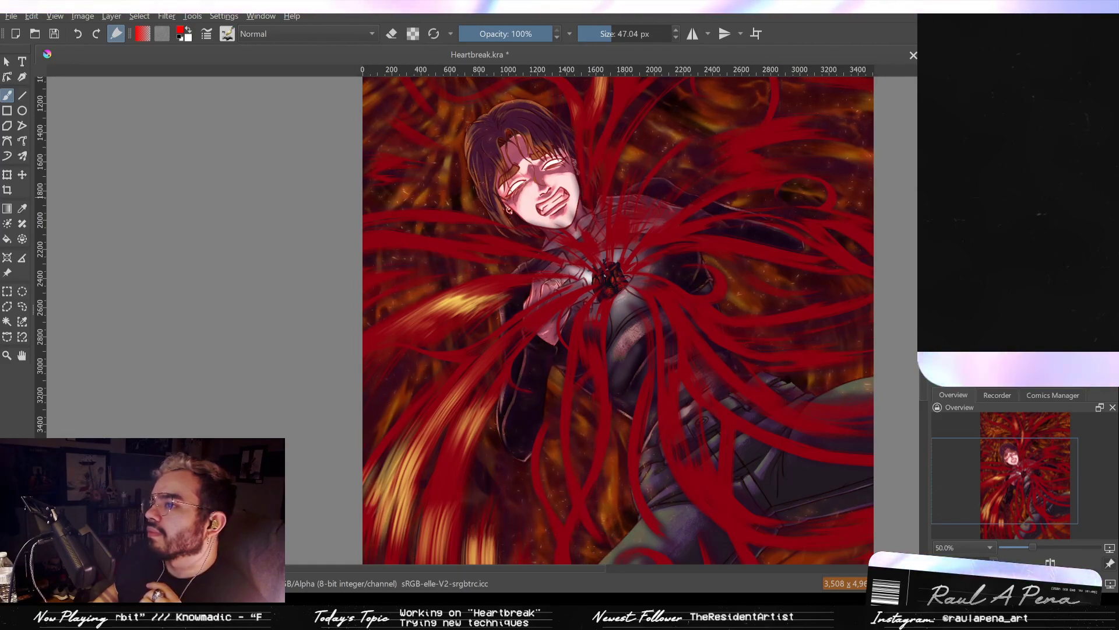
scroll(802, 145, down, 2)
scroll(802, 144, up, 1)
drag(786, 150, 648, 172)
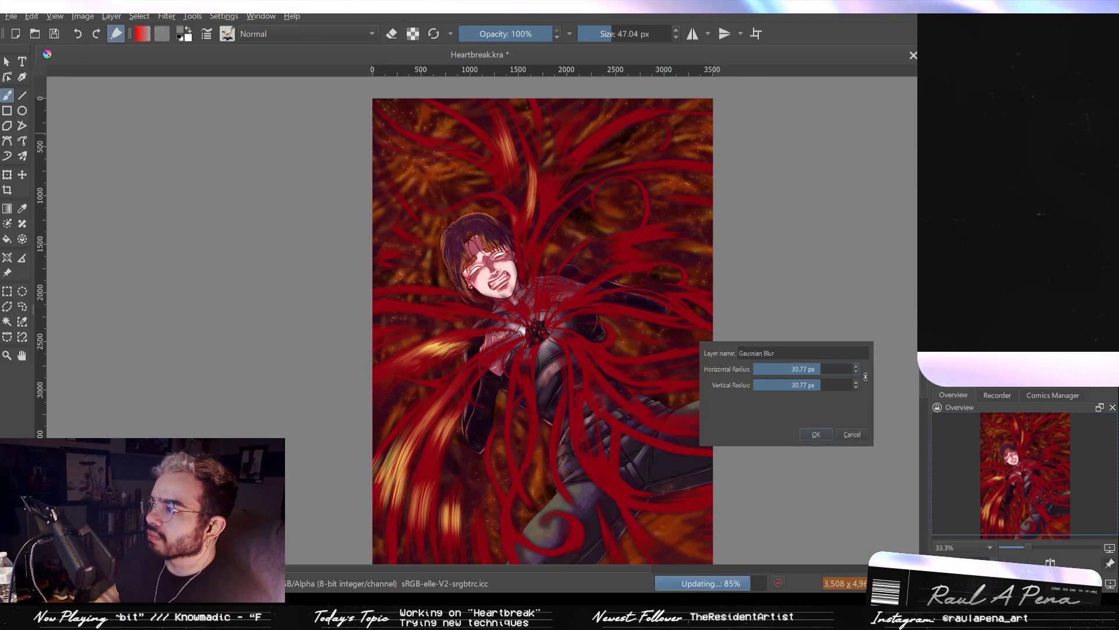
key(Return)
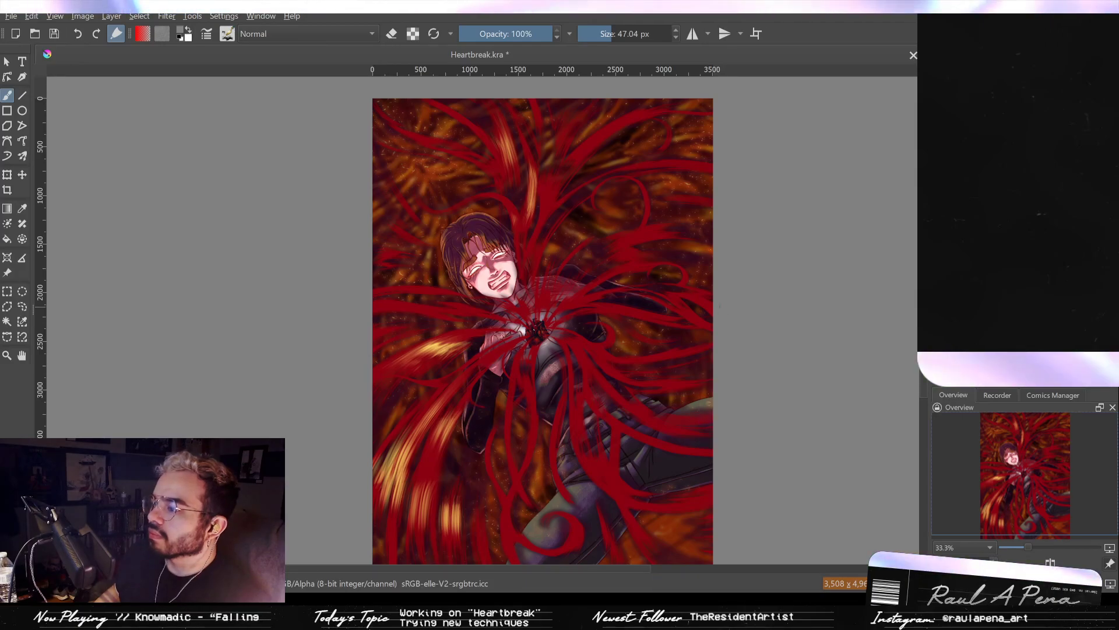
Lighten the shading over the fiery background and remove the blurred shadow from beneath the red tendrils.
scroll(555, 282, up, 2)
scroll(560, 281, down, 2)
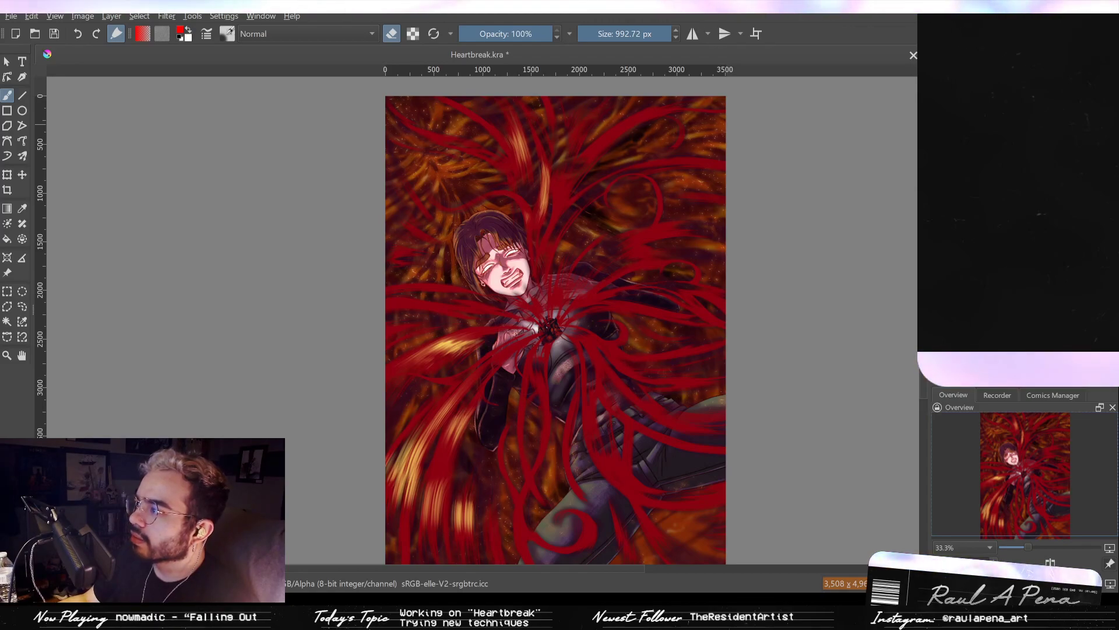
key(ctrl+z)
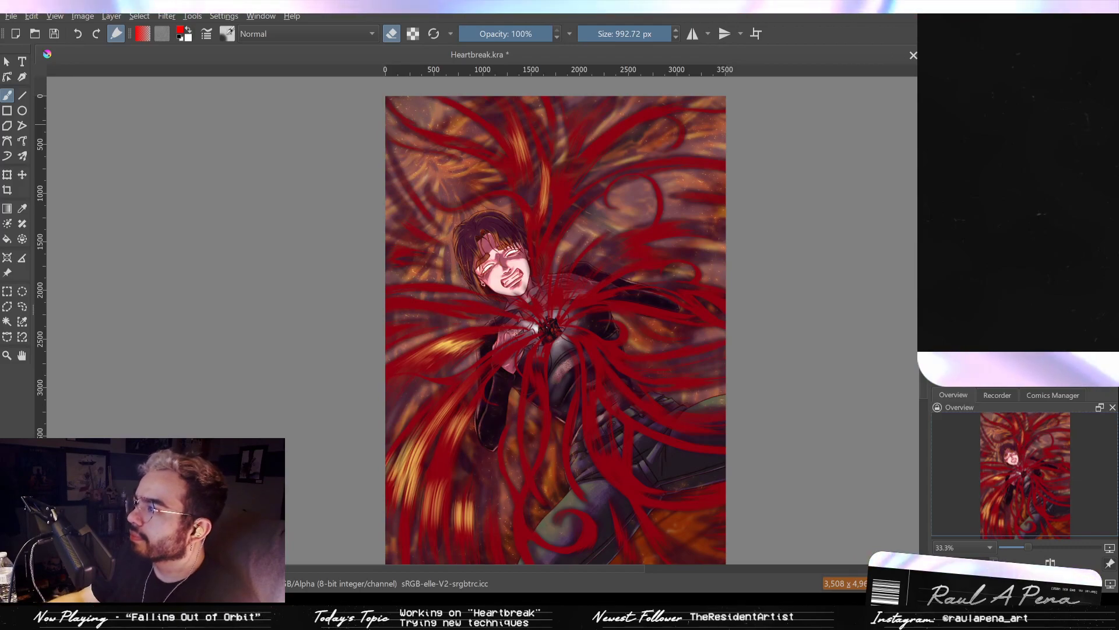
key(ctrl+z)
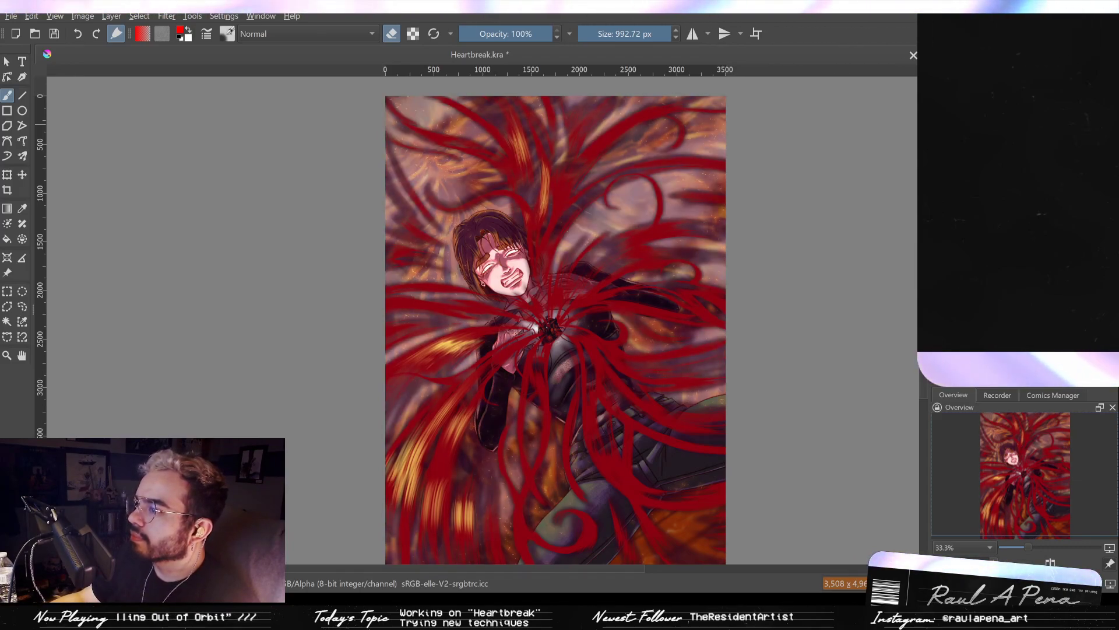
key(ctrl+shift+z)
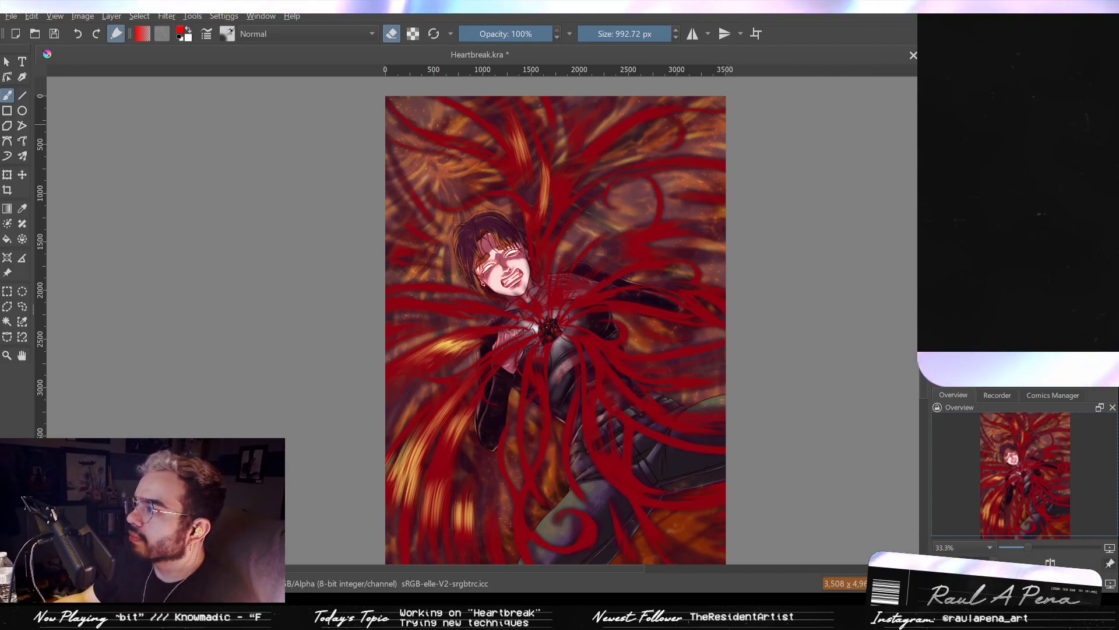
key(ctrl+z)
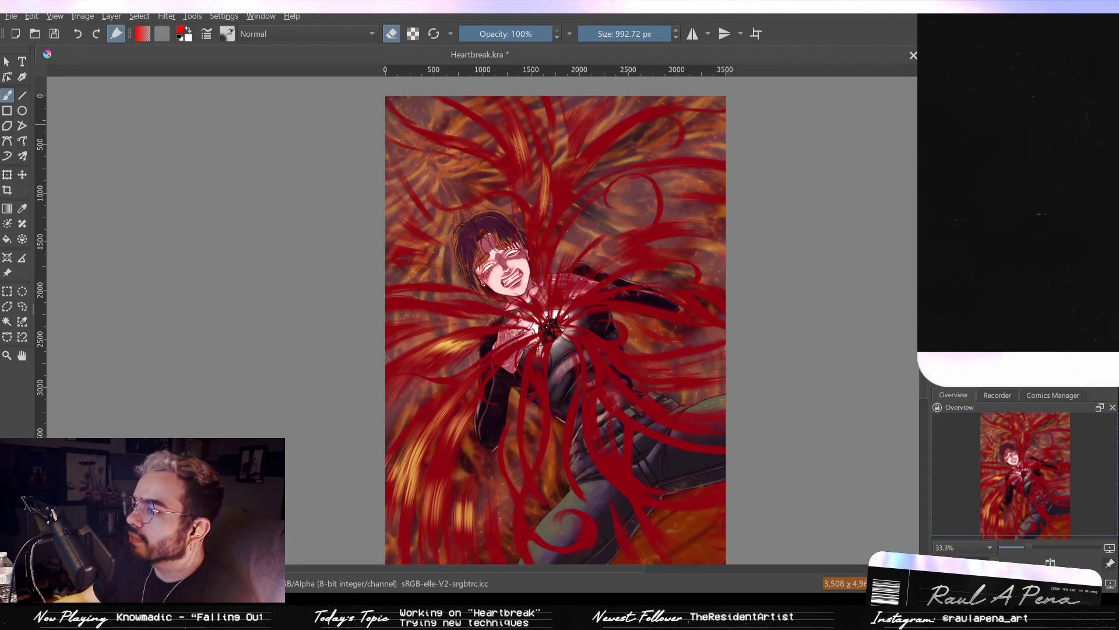
Try a heavy dark shadow beneath the tendrils across the chest, arms and background.
mouse_move(822, 242)
mouse_down()
mouse_move(810, 182)
mouse_move(787, 183)
mouse_up()
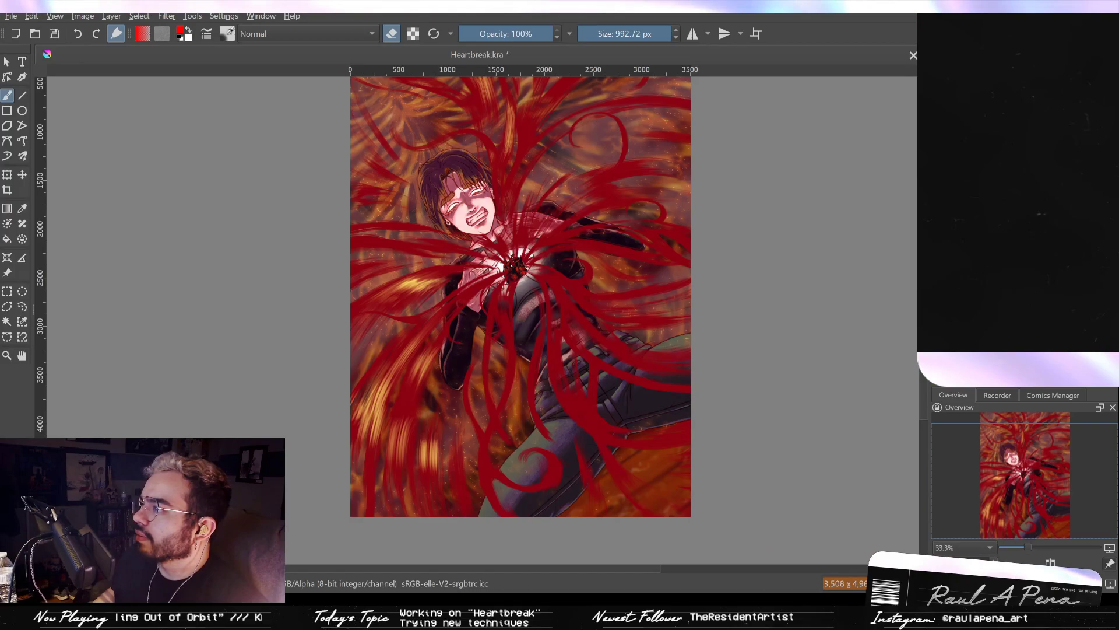
key(ctrl+z)
key(ctrl+z)
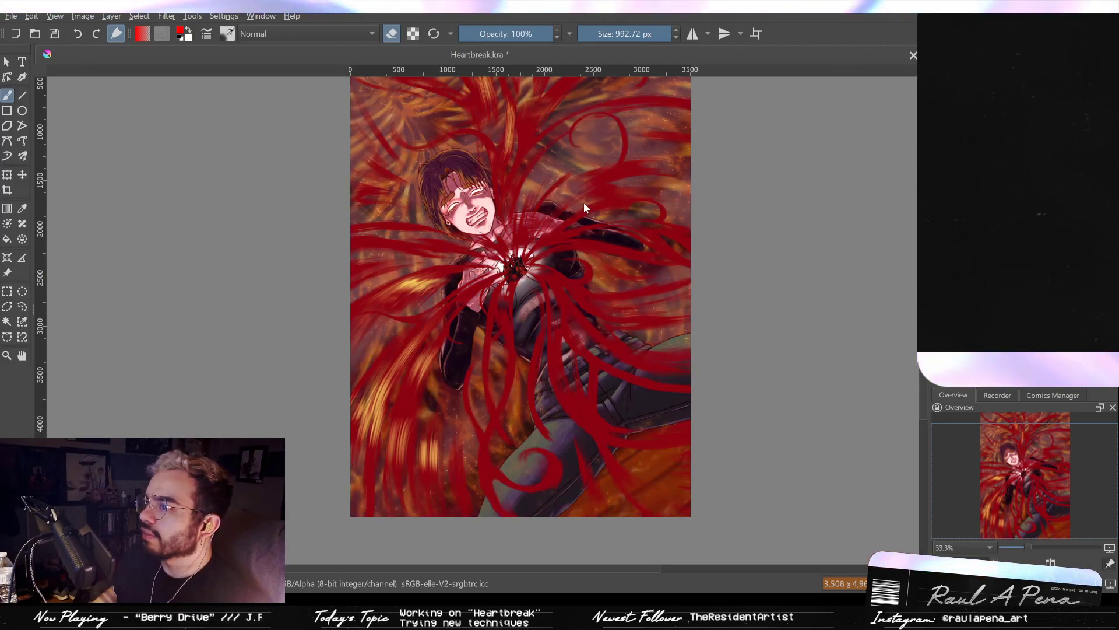
key(ctrl+shift+z)
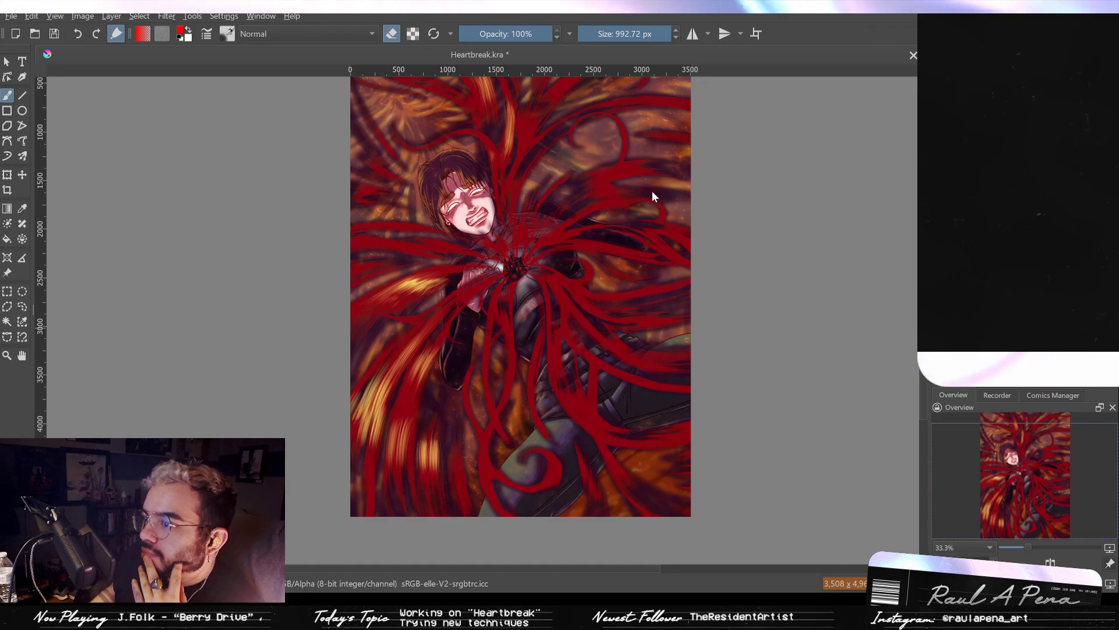
key(ctrl+z)
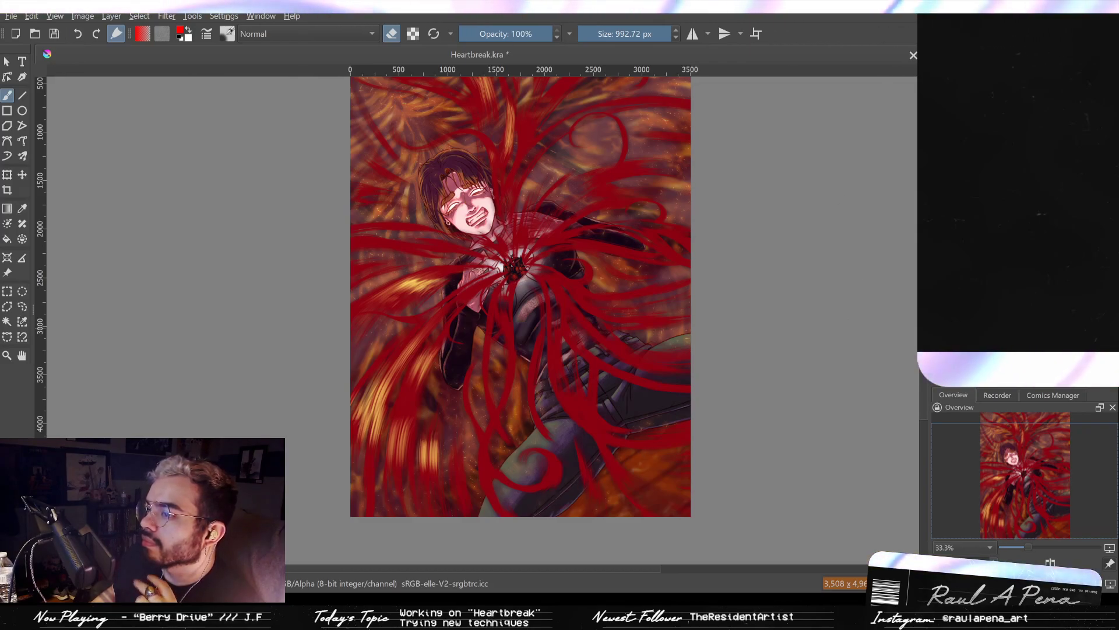
Examine the tendril edges and background texture up close around the outstretched arm, the curled tendril and the chest.
scroll(558, 327, up, 3)
scroll(558, 322, down, 1)
drag(393, 188, 437, 349)
scroll(635, 345, up, 2)
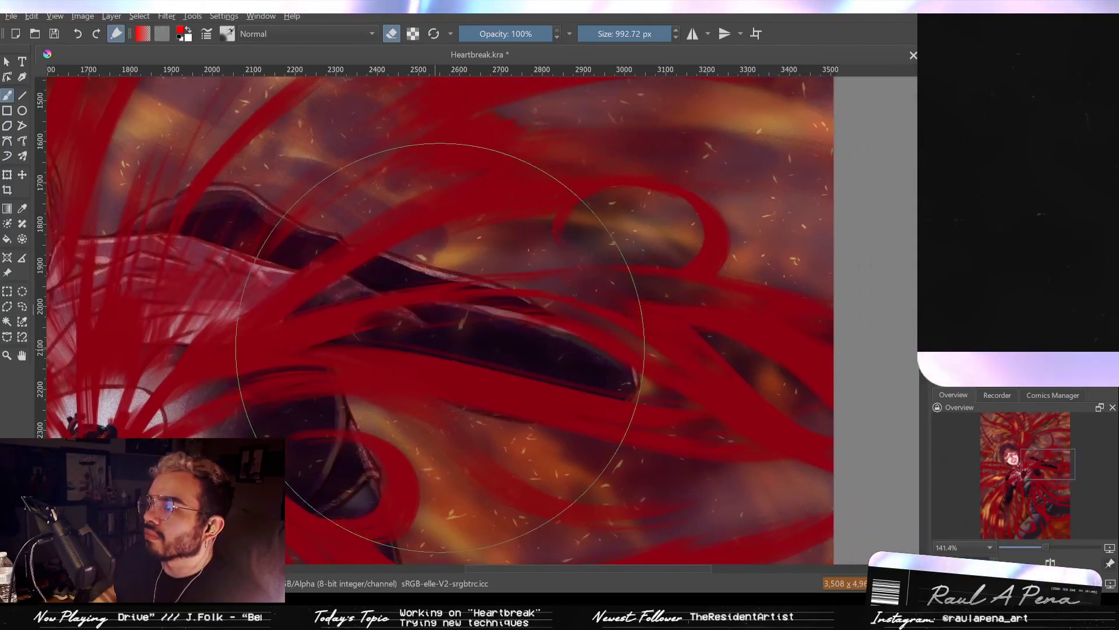
scroll(560, 300, up, 5)
scroll(706, 271, down, 2)
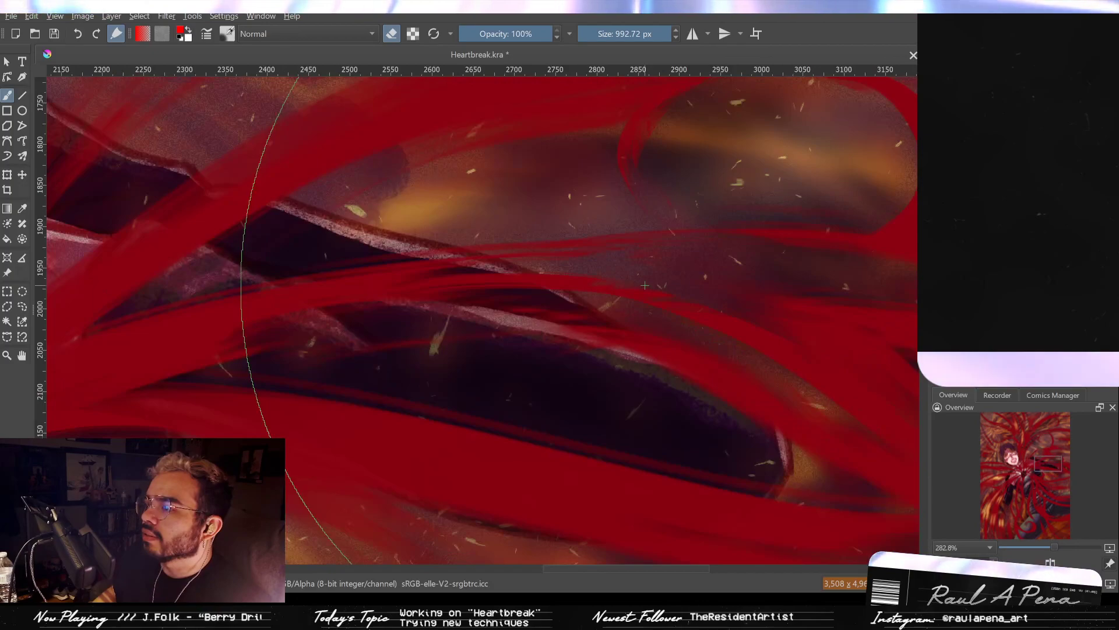
scroll(645, 285, down, 1)
drag(637, 282, 460, 402)
scroll(460, 402, up, 2)
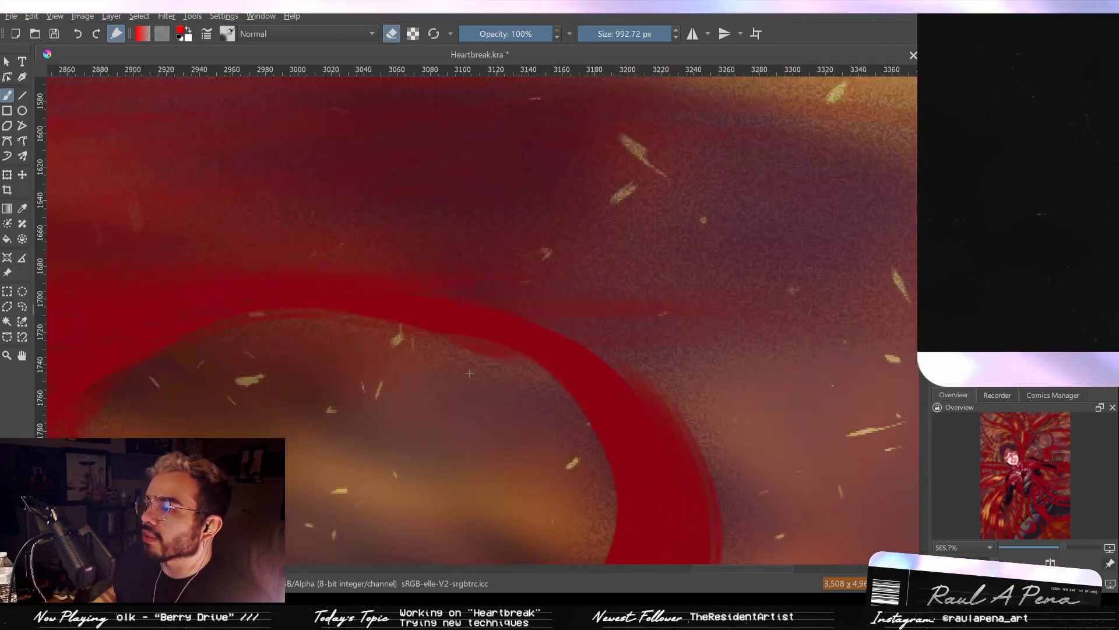
scroll(470, 373, down, 3)
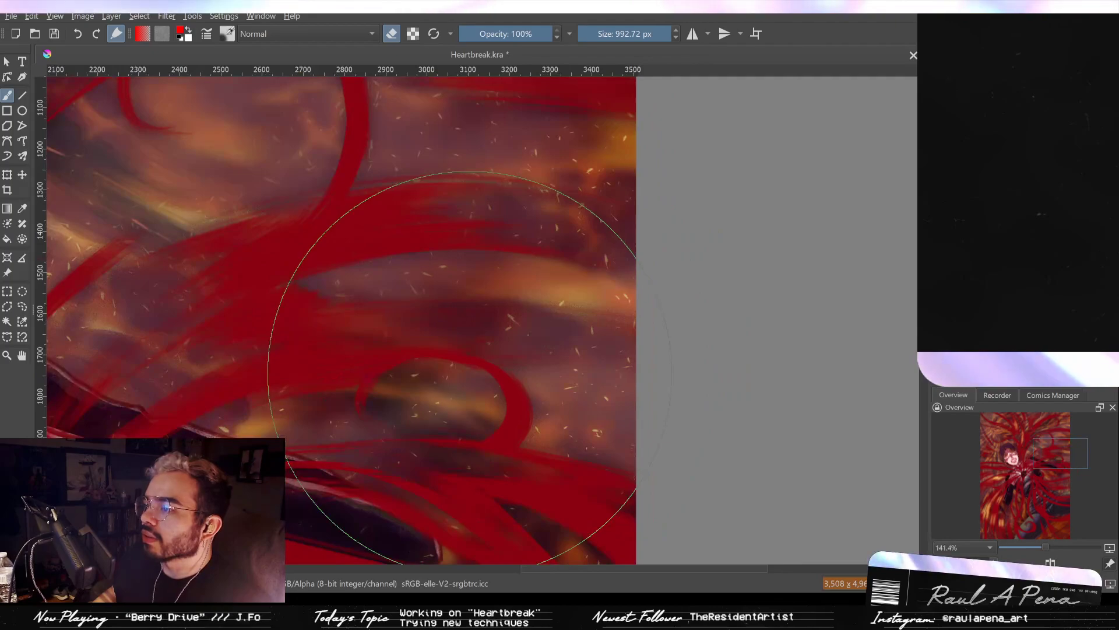
drag(245, 408, 529, 394)
scroll(529, 394, down, 5)
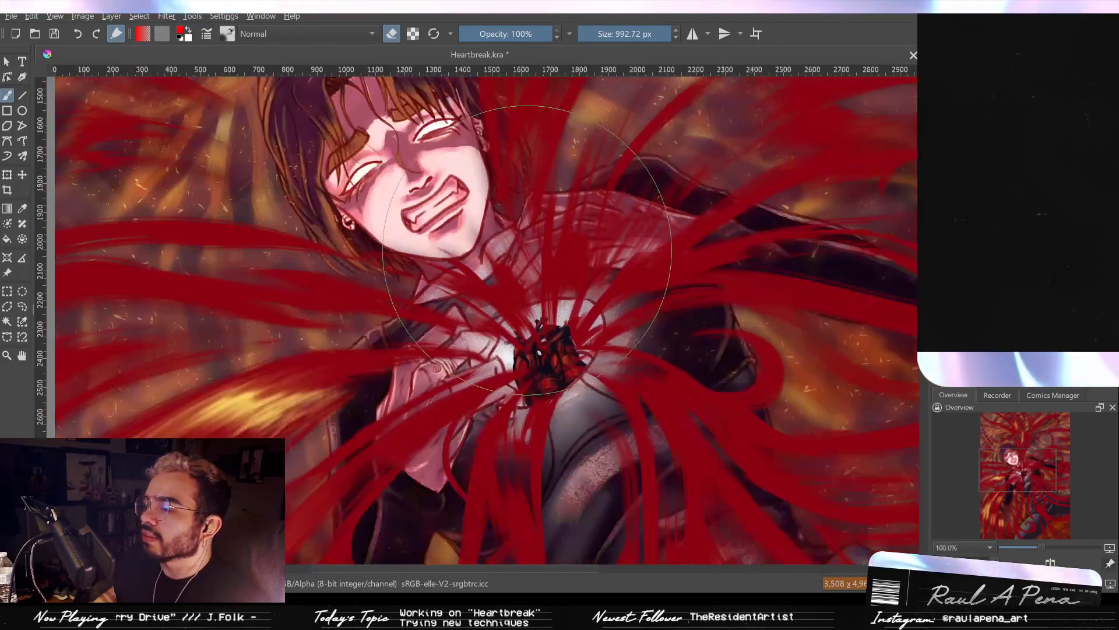
Remove the golden tint from the tendril highlights so they are pale, and compare close and full views.
scroll(522, 248, up, 2)
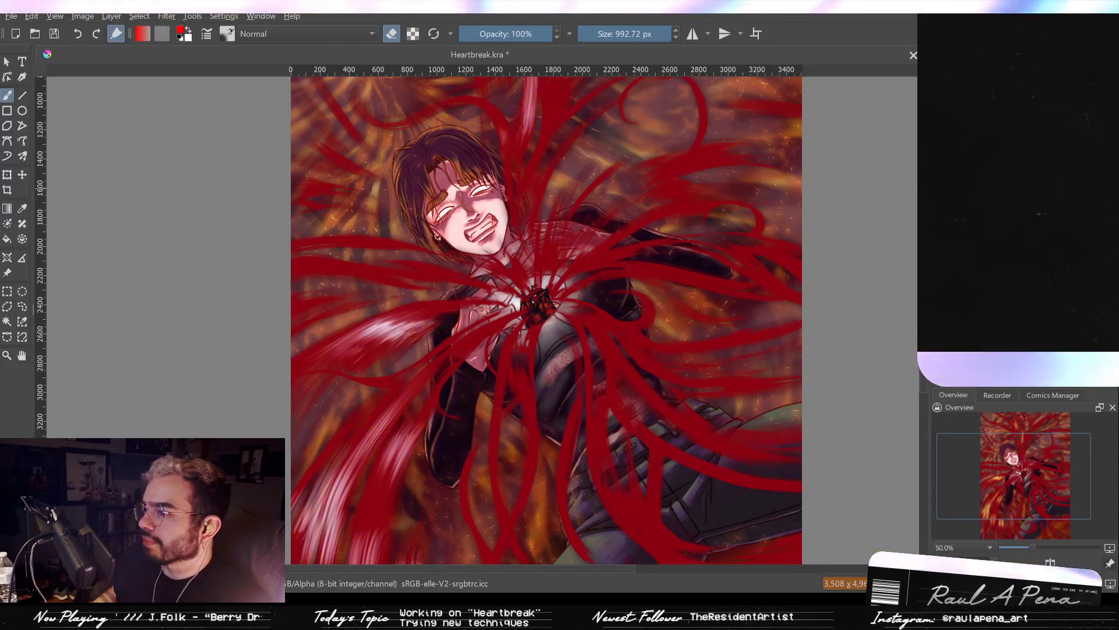
scroll(784, 219, down, 1)
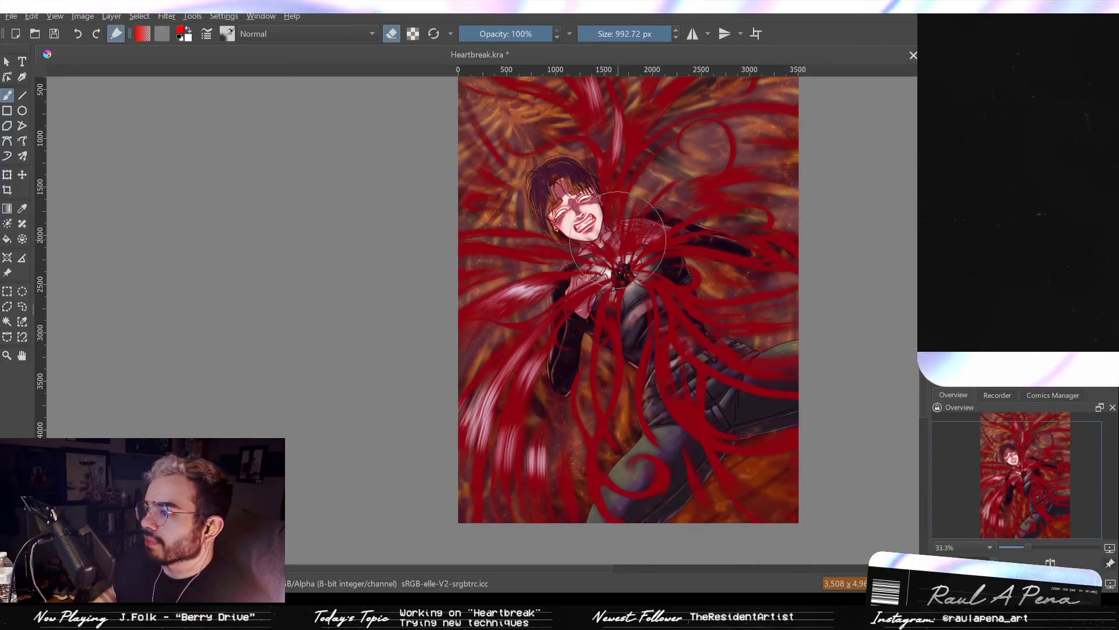
scroll(619, 242, up, 2)
scroll(619, 242, down, 1)
scroll(619, 242, down, 1)
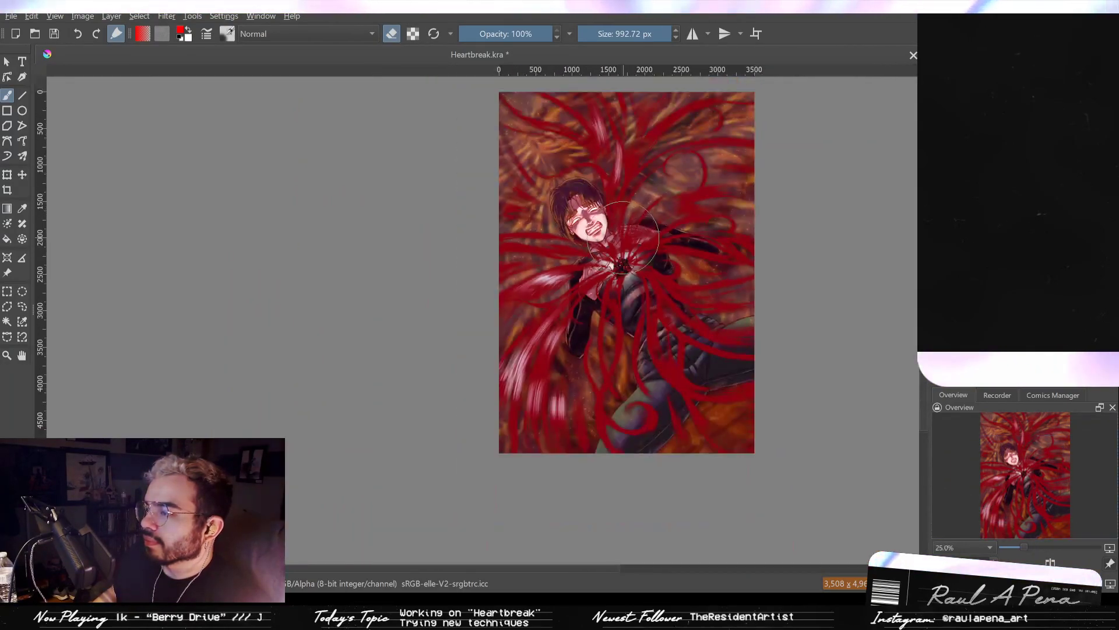
scroll(693, 266, up, 2)
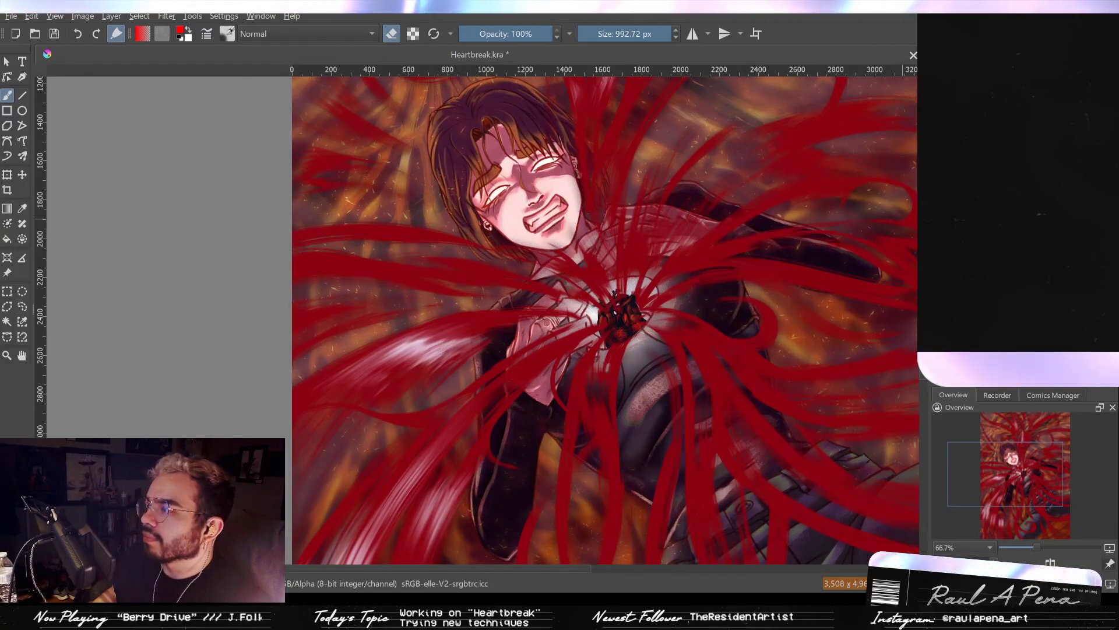
Hide the pale highlights on the red tendrils and compare the figure with and without the tendrils.
key(ctrl+z)
scroll(652, 251, down, 2)
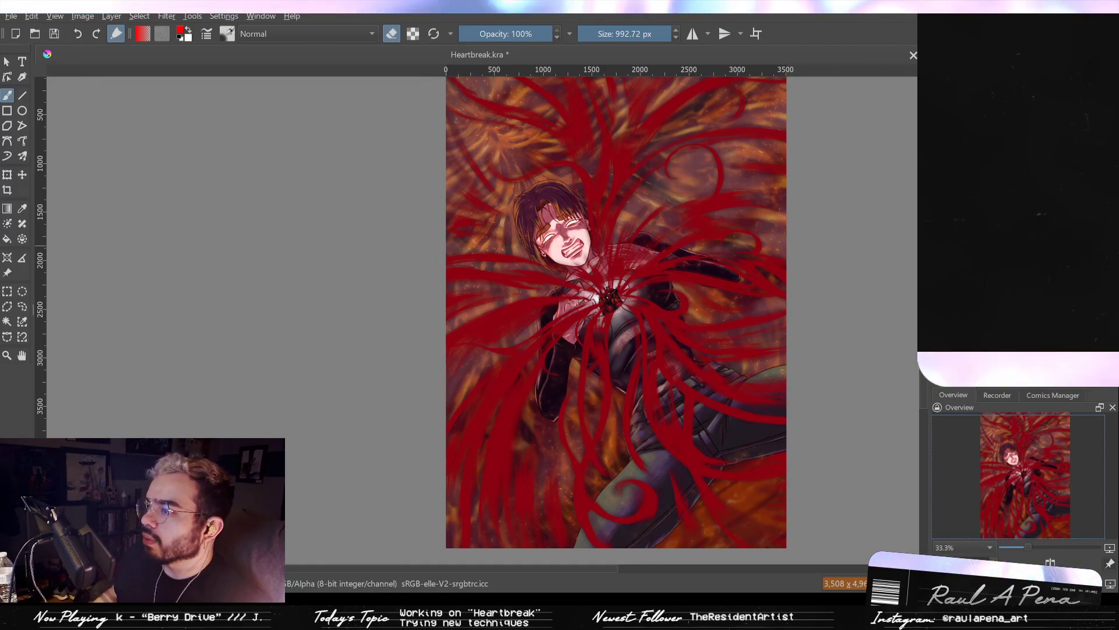
scroll(712, 244, up, 3)
scroll(712, 244, down, 2)
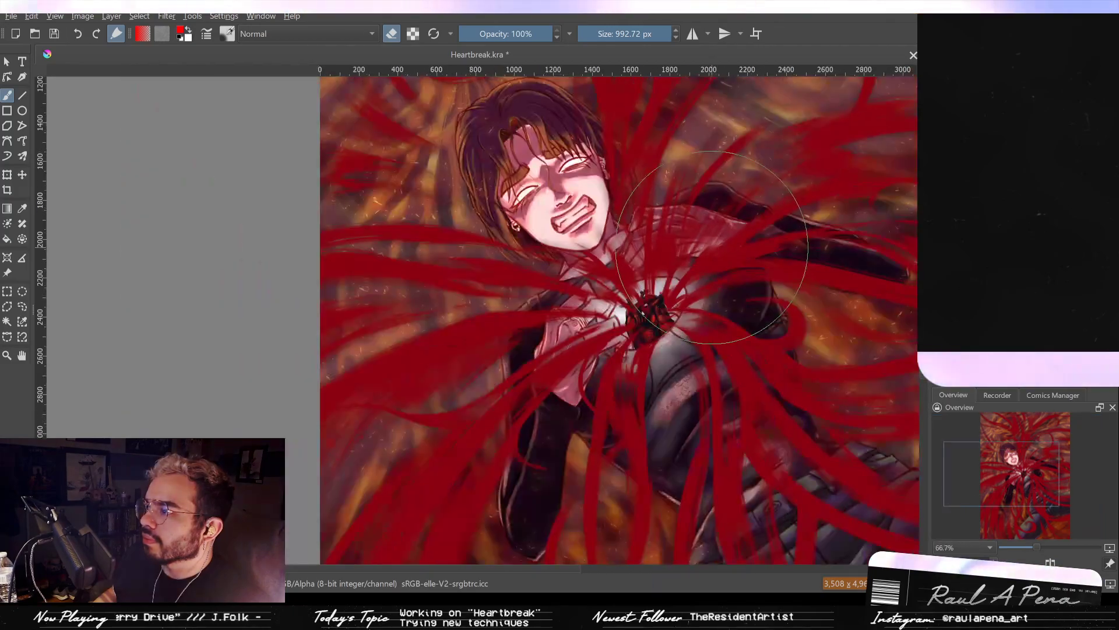
drag(709, 245, 514, 276)
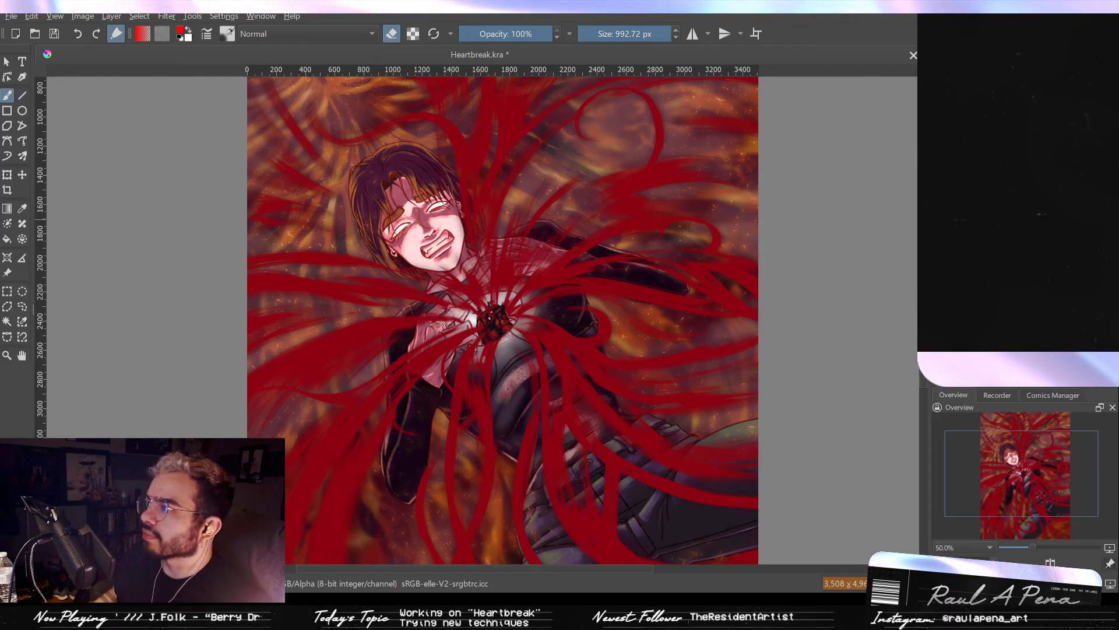
click(936, 228)
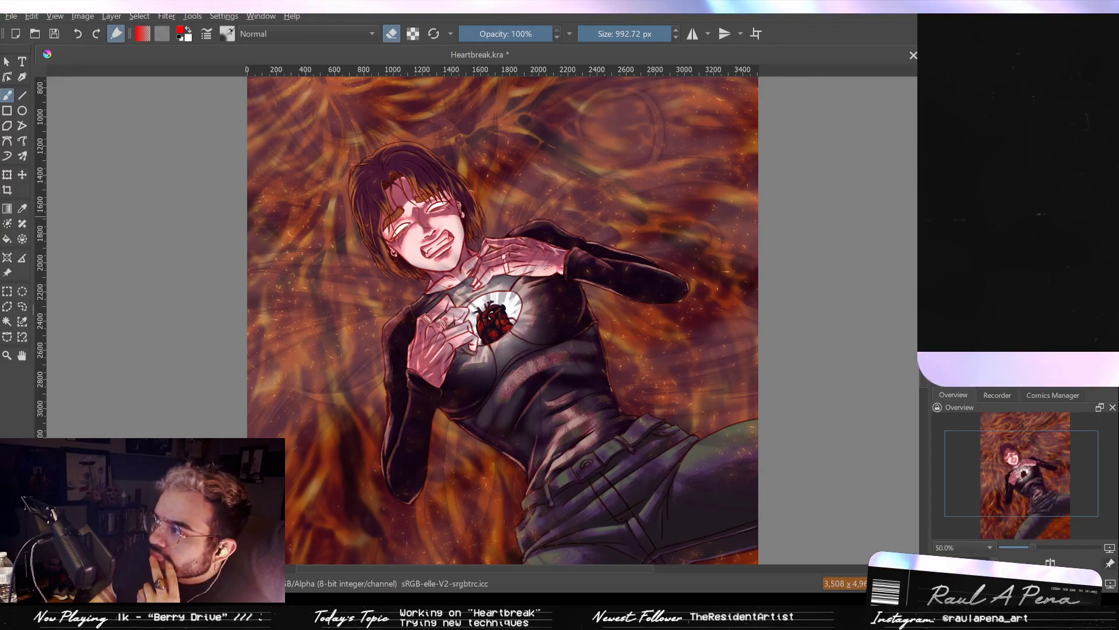
key(ctrl+z)
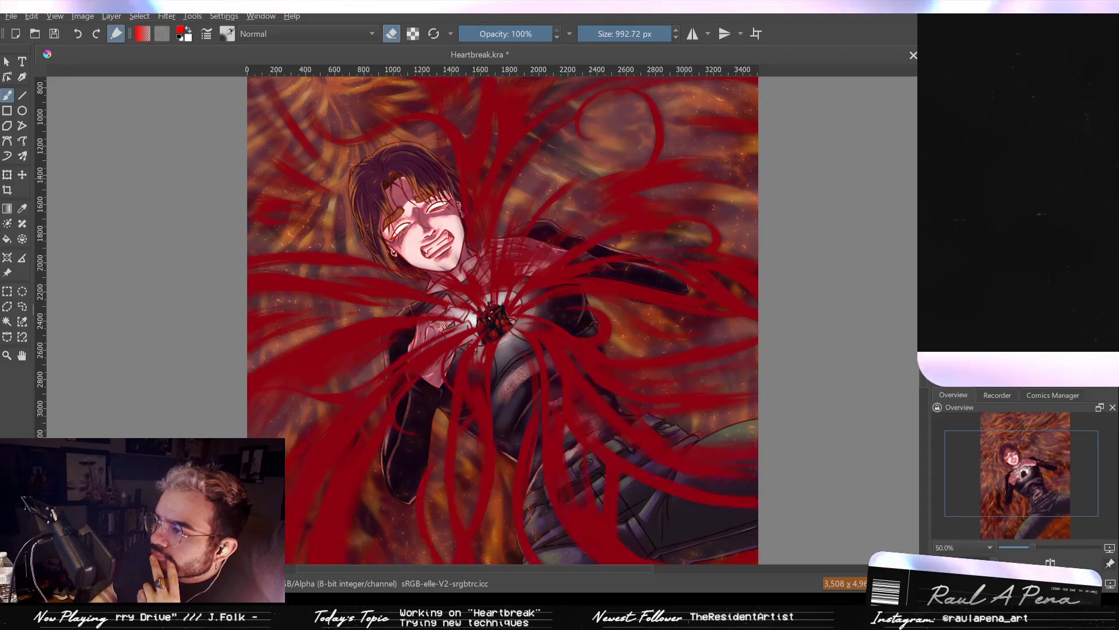
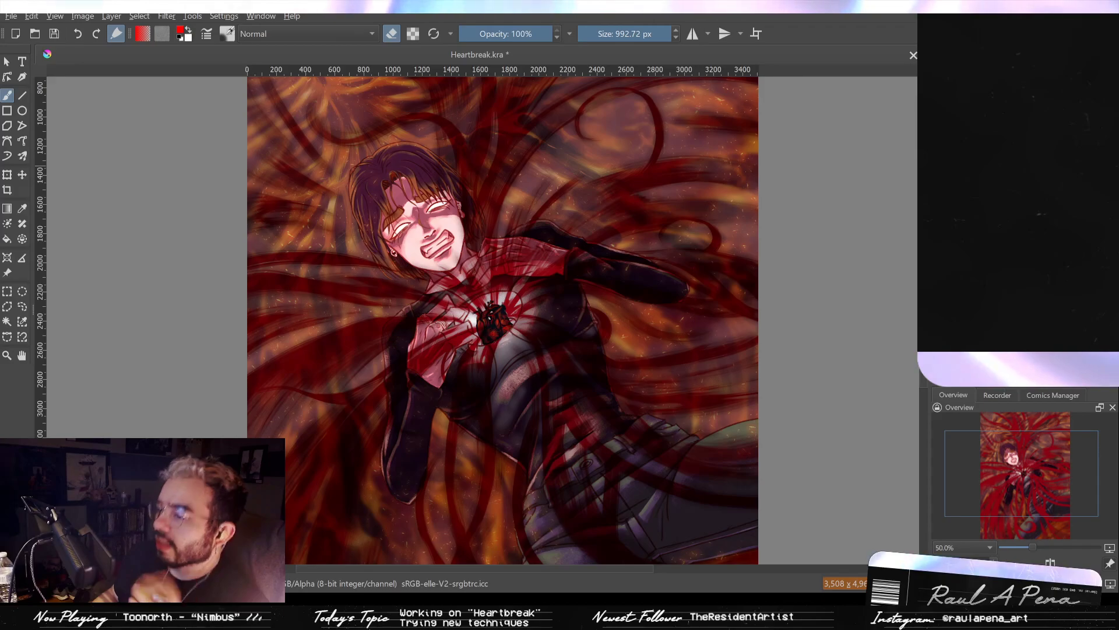
Try dark red, vivid red and glowing blends of the tendrils over the figure and background.
scroll(494, 358, down, 1)
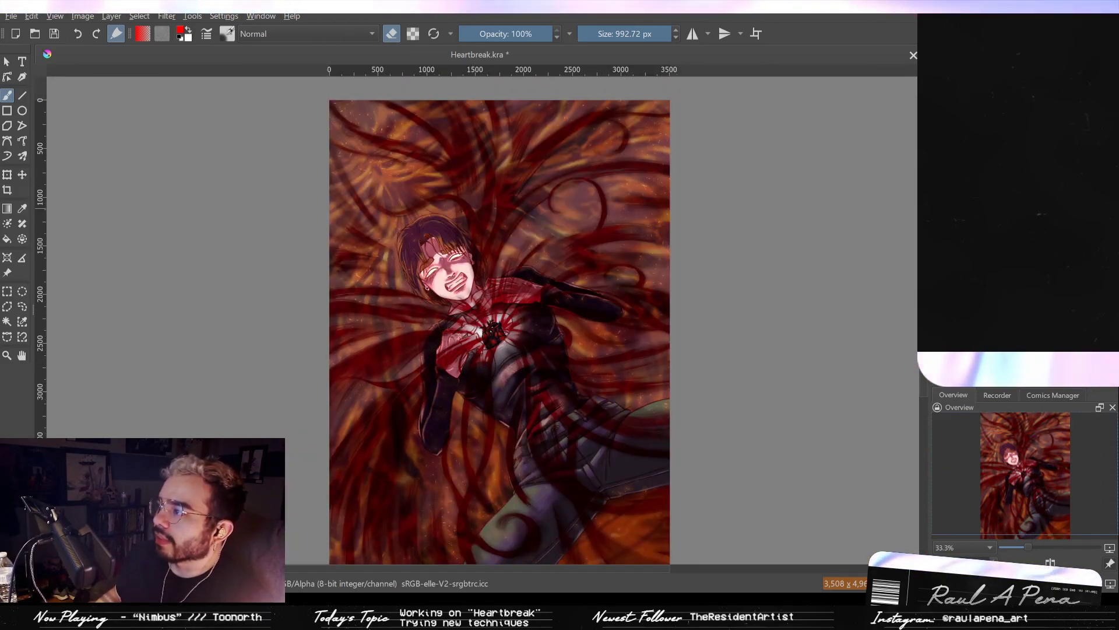
key(ctrl+z)
scroll(341, 237, up, 2)
drag(616, 247, 447, 166)
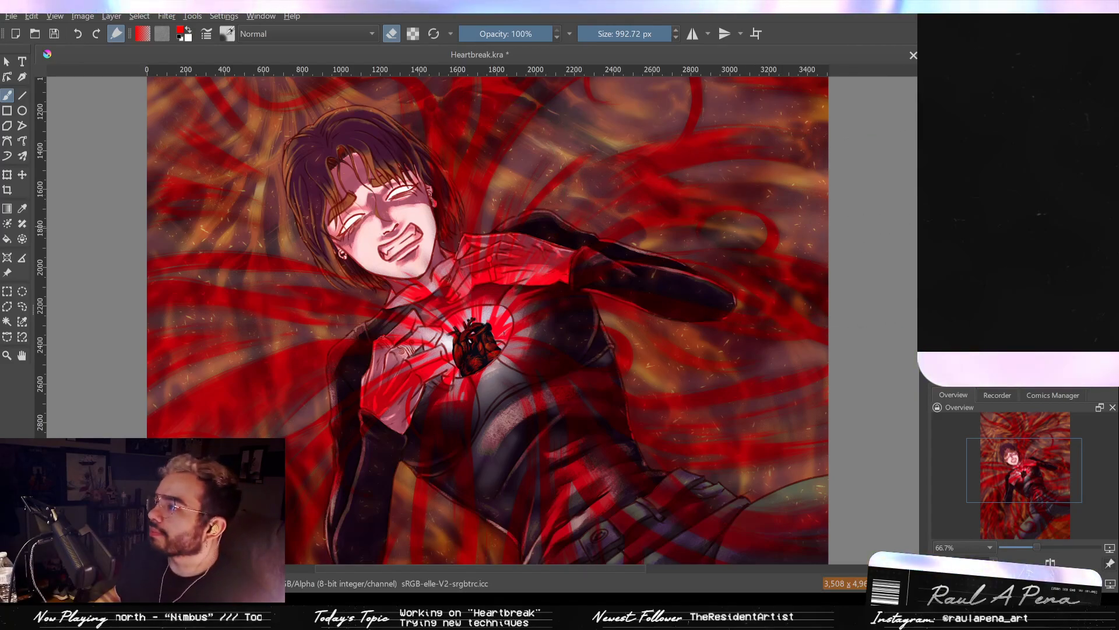
key(minus)
key(minus)
key(minus)
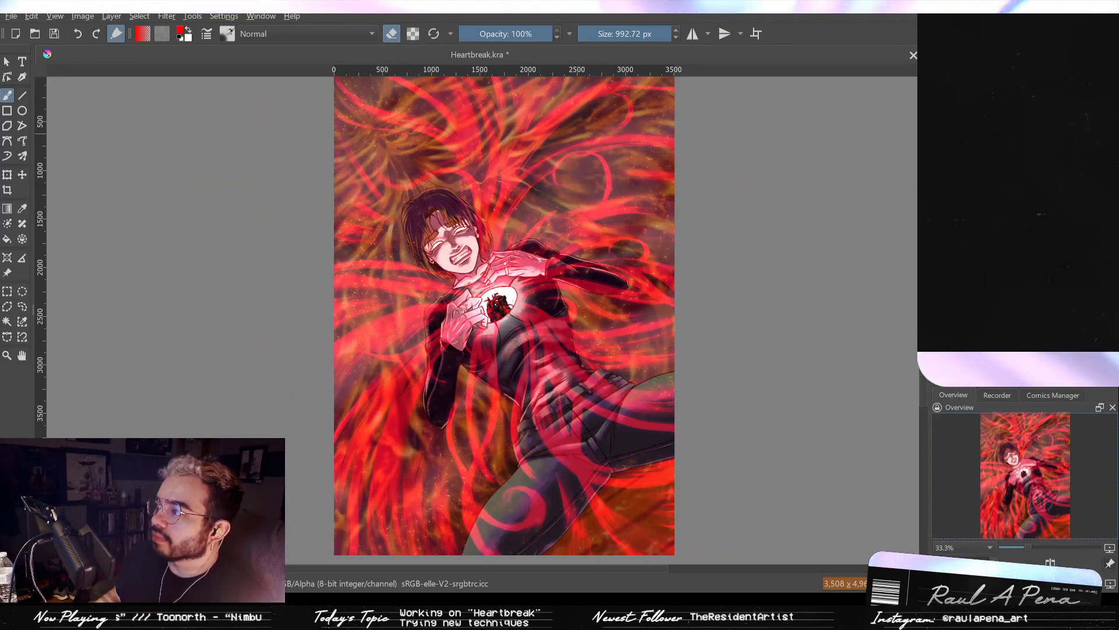
key(ctrl+z)
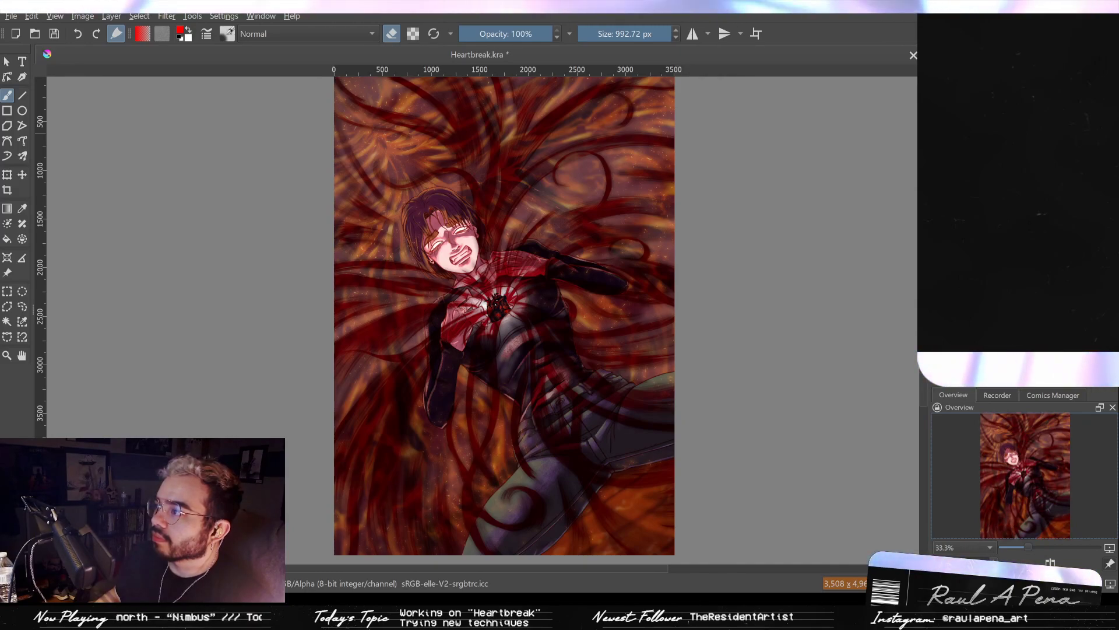
key(ctrl+shift+z)
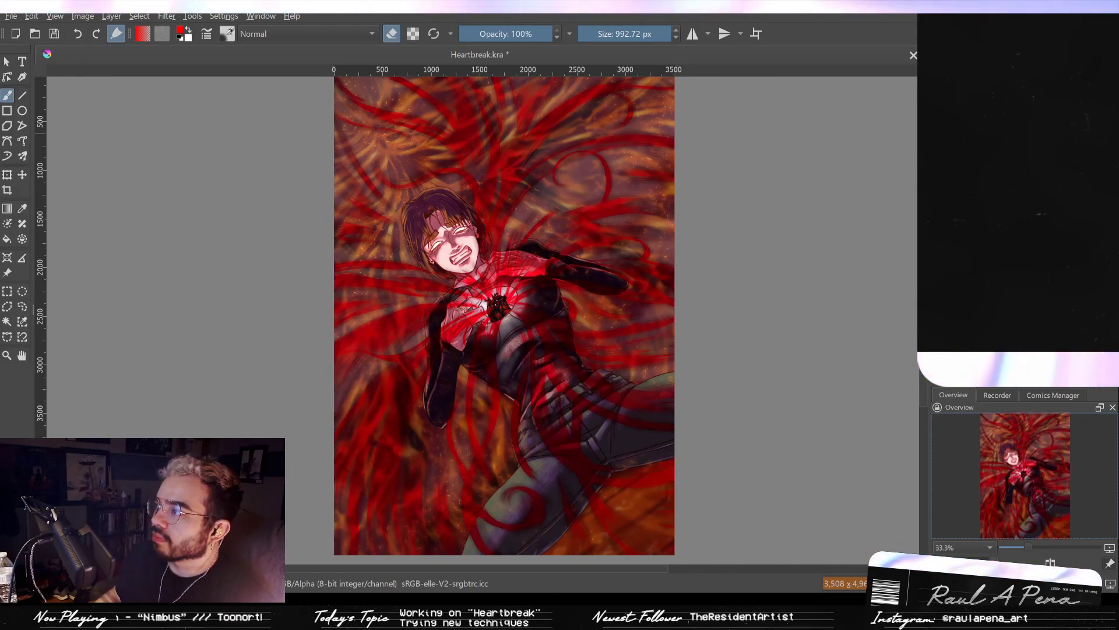
key(ctrl+shift+z)
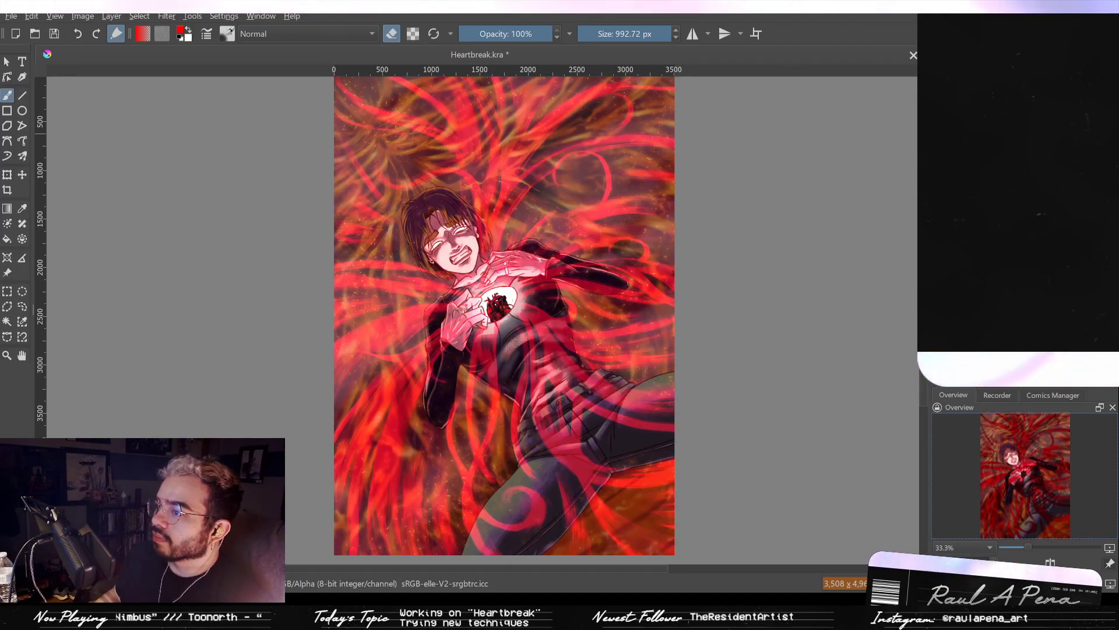
Turn the tendrils black over the figure and darken the fiery background behind them.
key(ctrl+z)
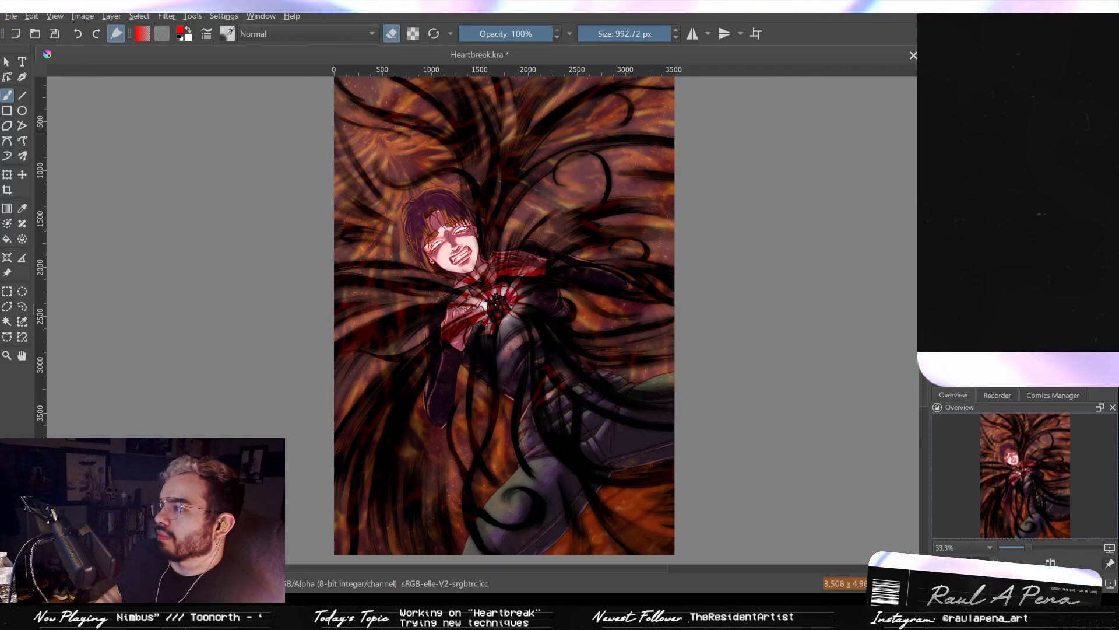
key(ctrl+z)
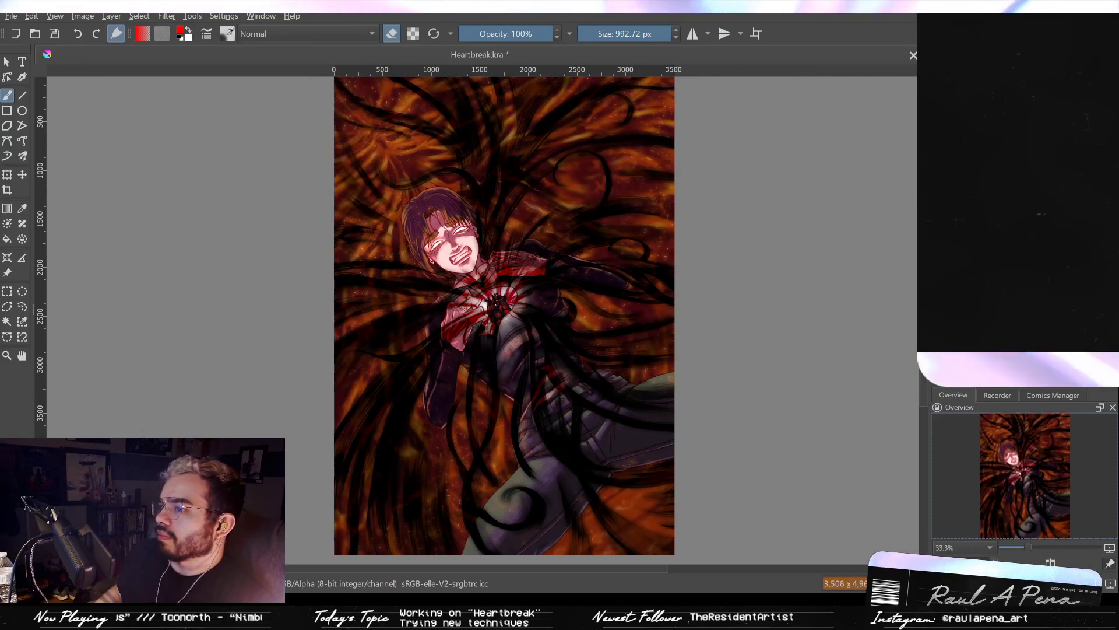
key(ctrl+shift+z)
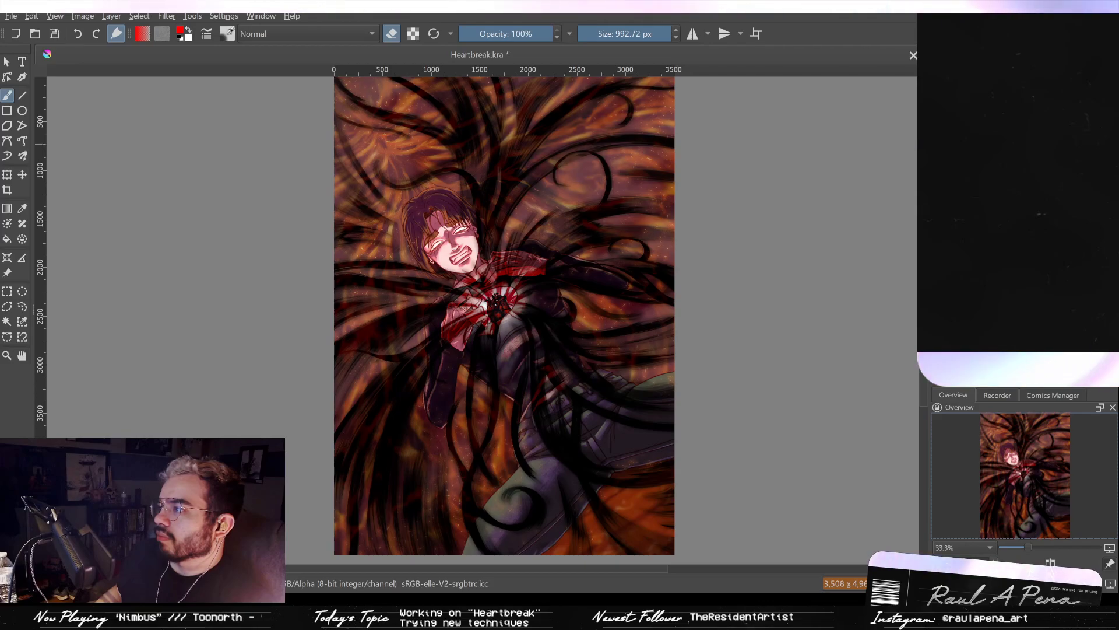
key(ctrl+z)
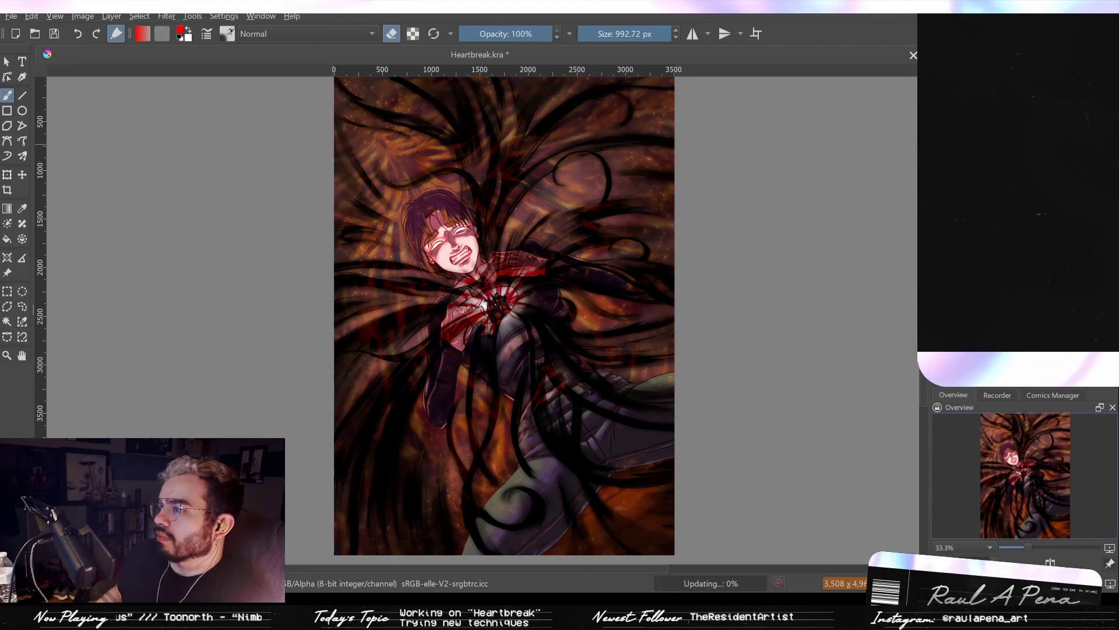
key(ctrl+z)
key(ctrl+z)
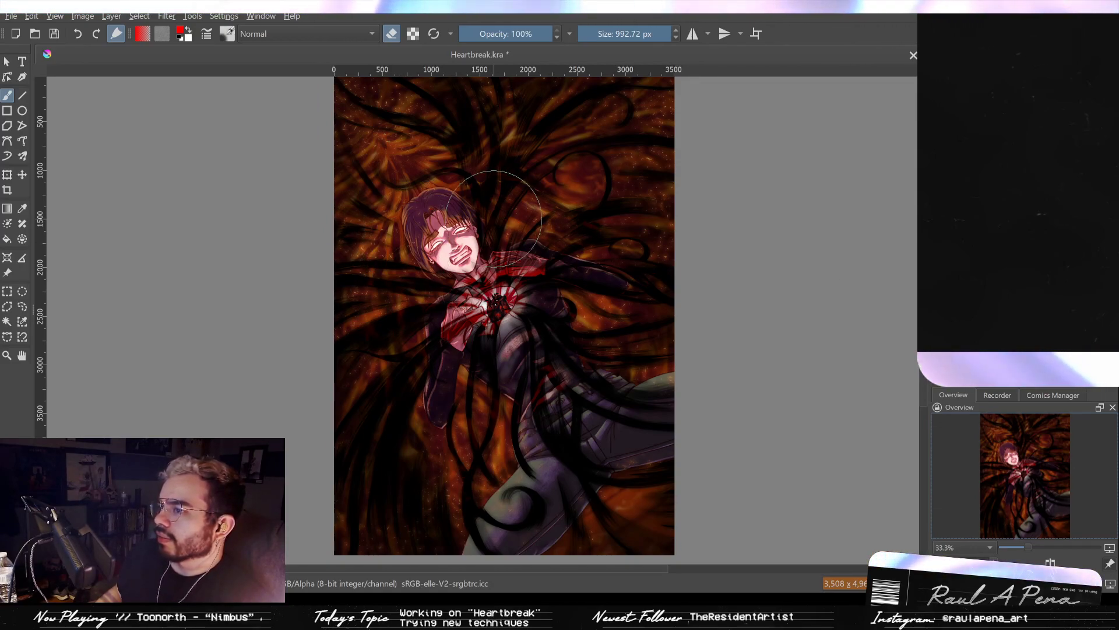
Try near-black and desaturated versions of the fiery background behind the black tendrils, and undo back to the red tendrils.
key(shift+BackSpace)
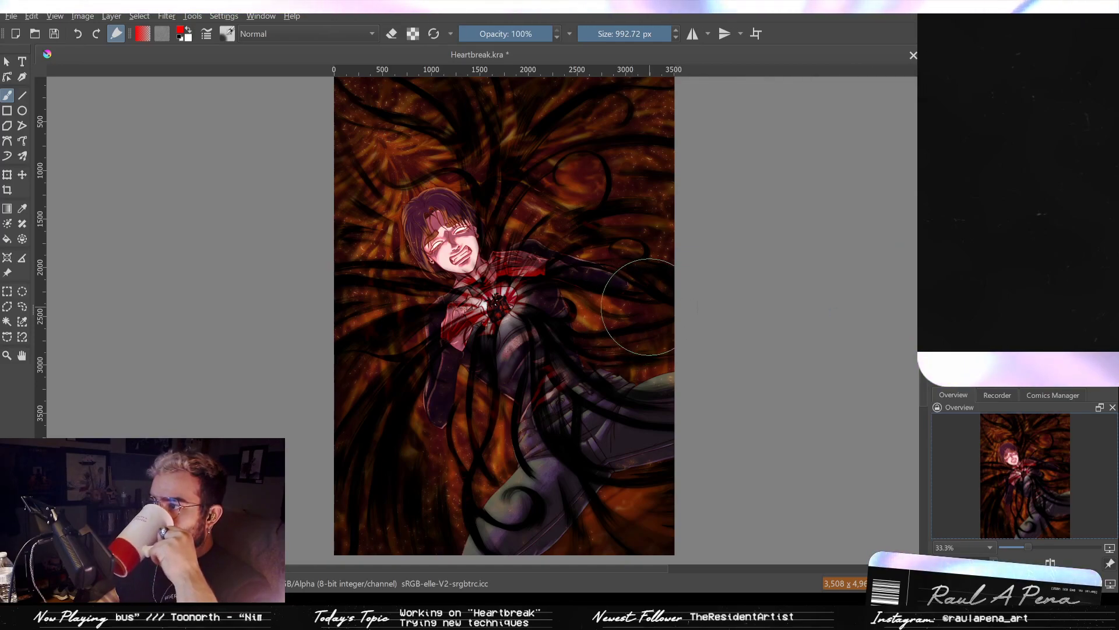
key(shift+BackSpace)
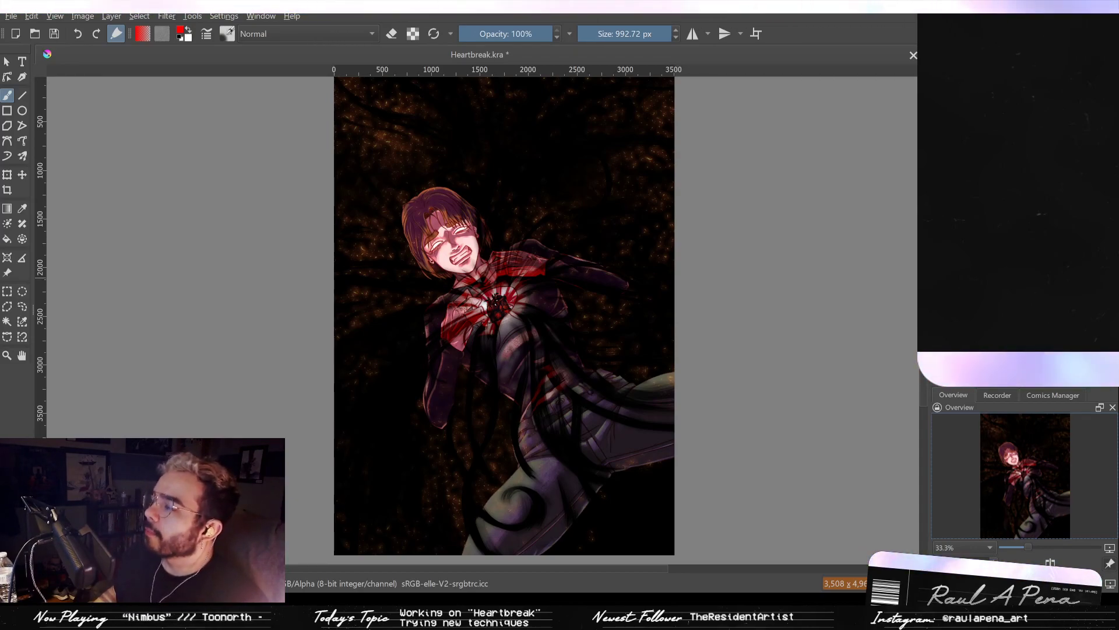
key(ctrl+z)
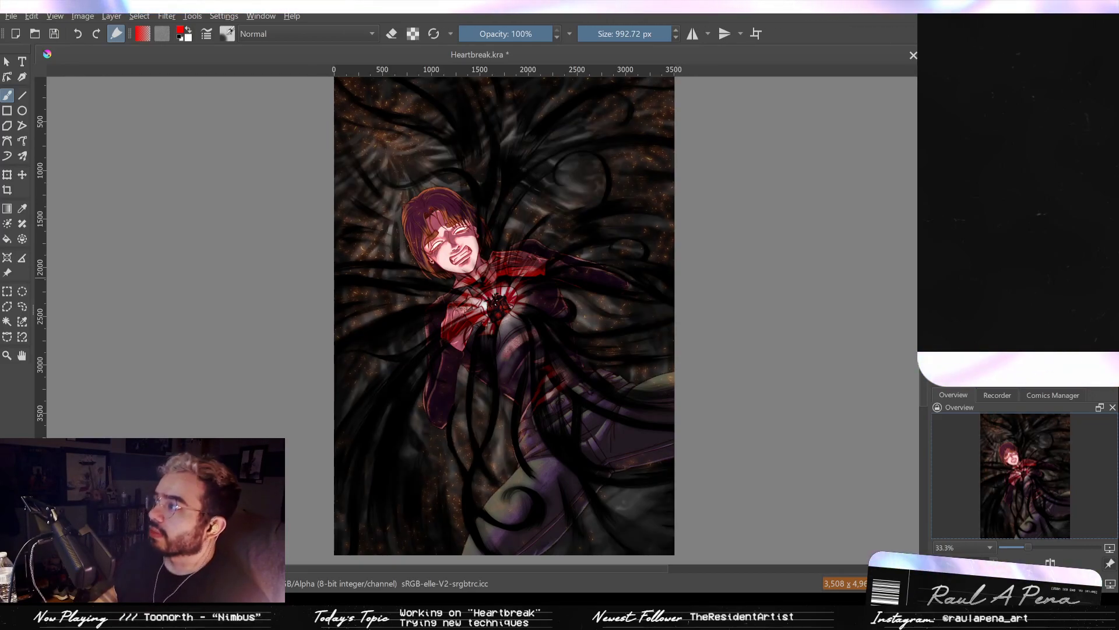
key(ctrl+z)
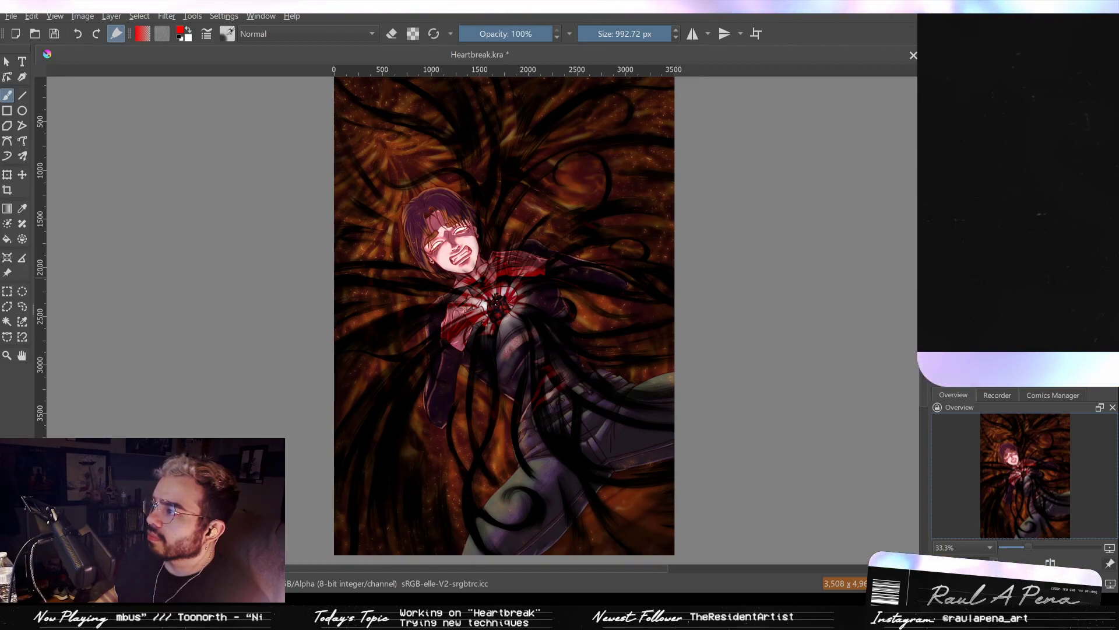
key(ctrl+z)
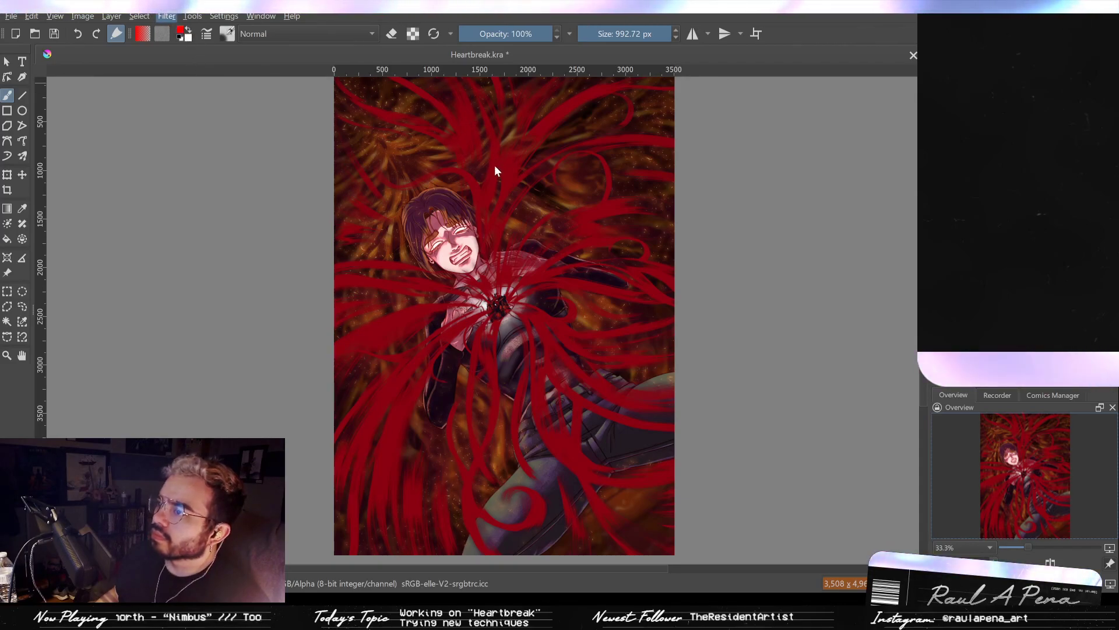
Adjust the figure's colours with an HSV adjustment, raising the saturation and fine-tuning the lightness and hue.
key(ctrl+u)
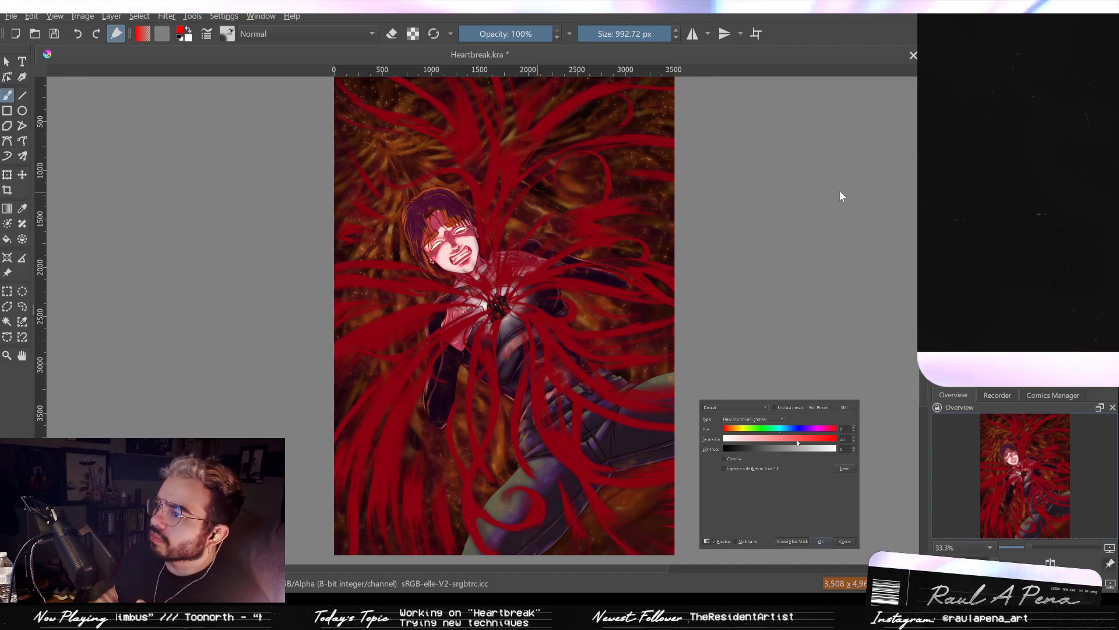
mouse_move(785, 448)
mouse_down()
mouse_move(798, 448)
mouse_move(765, 450)
mouse_move(795, 453)
mouse_move(785, 450)
mouse_up()
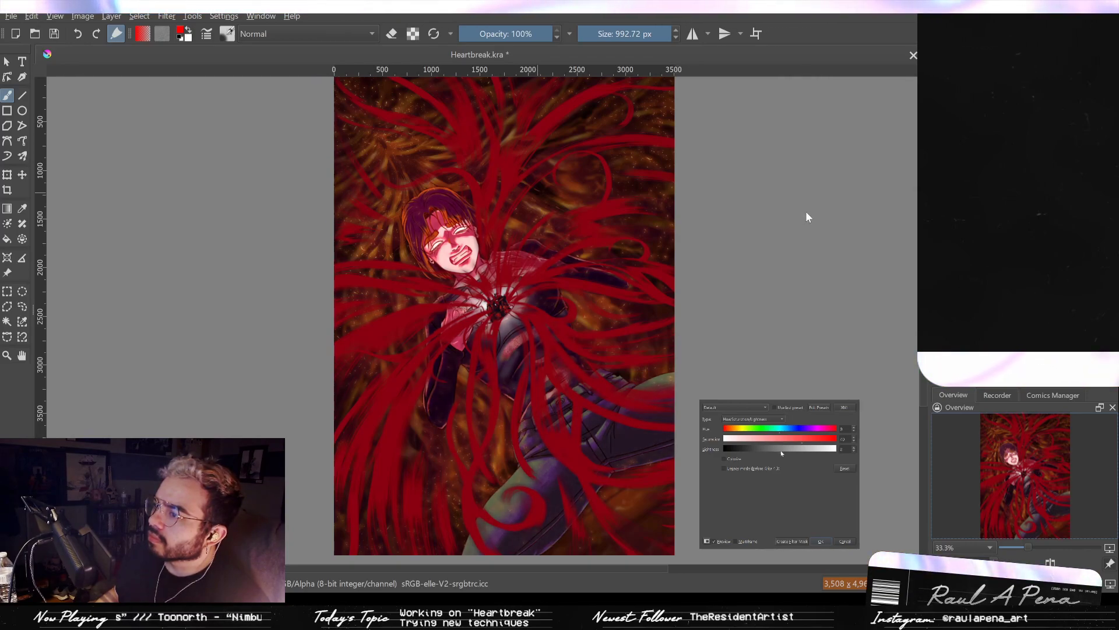
click(785, 434)
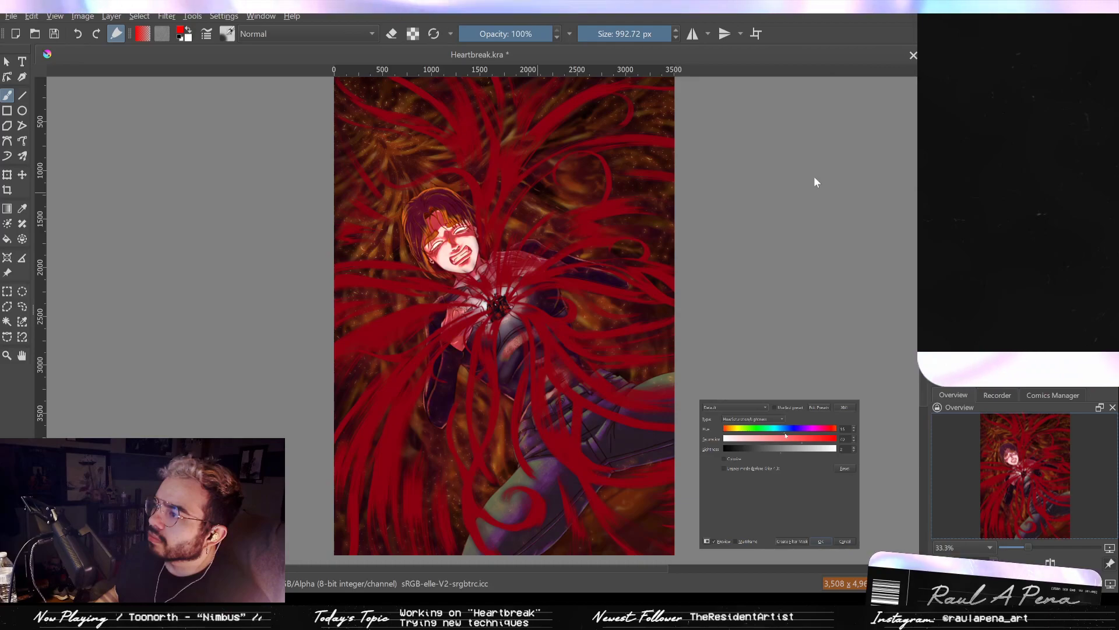
drag(784, 436, 778, 437)
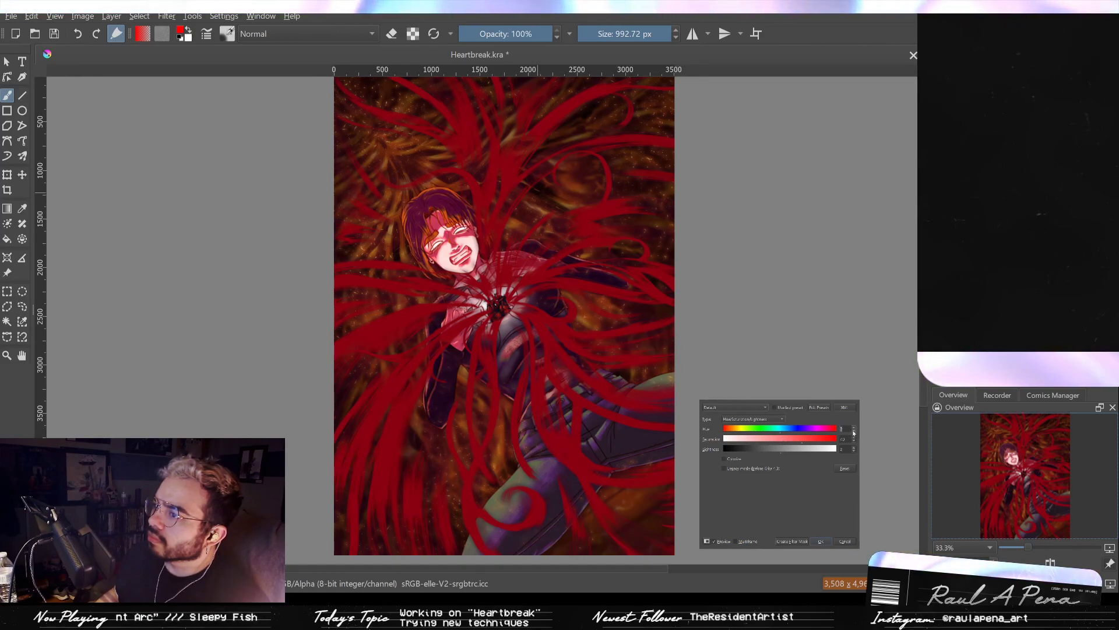
key(Return)
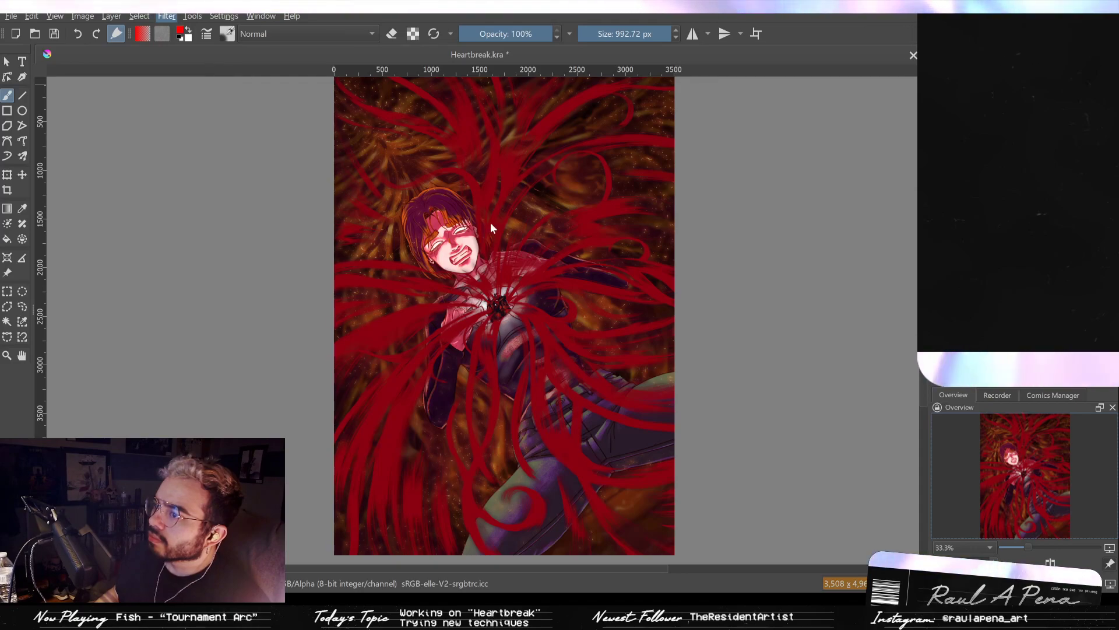
Shape a colour curve on the RGBA channel, lowering the shadows to input 65, output 56 and the highlights to input 193, output 161.
click(737, 469)
click(783, 443)
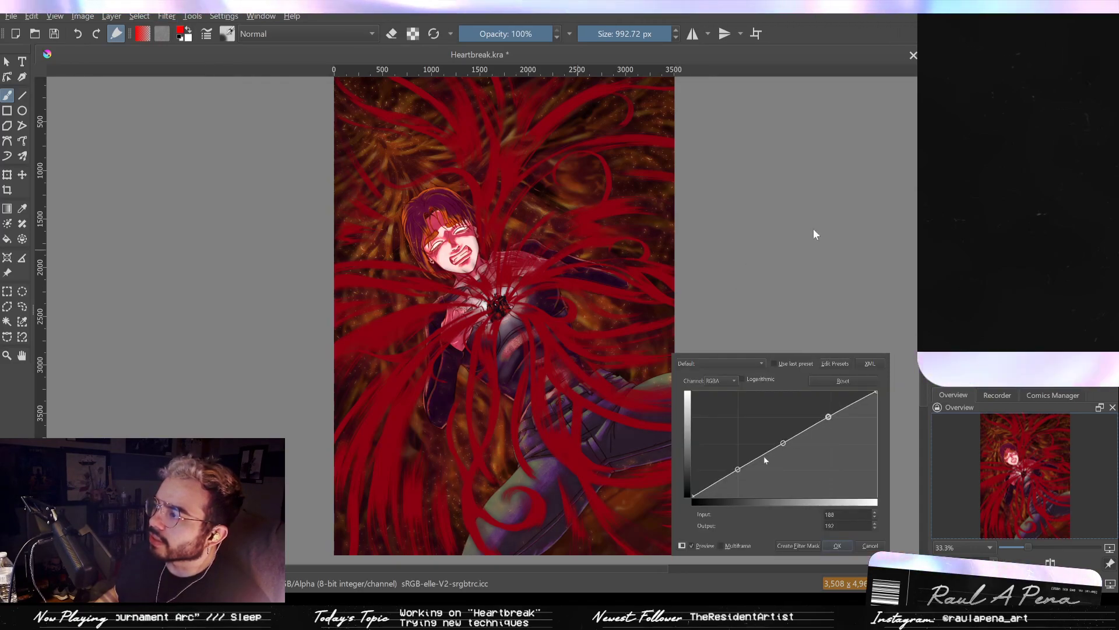
click(828, 416)
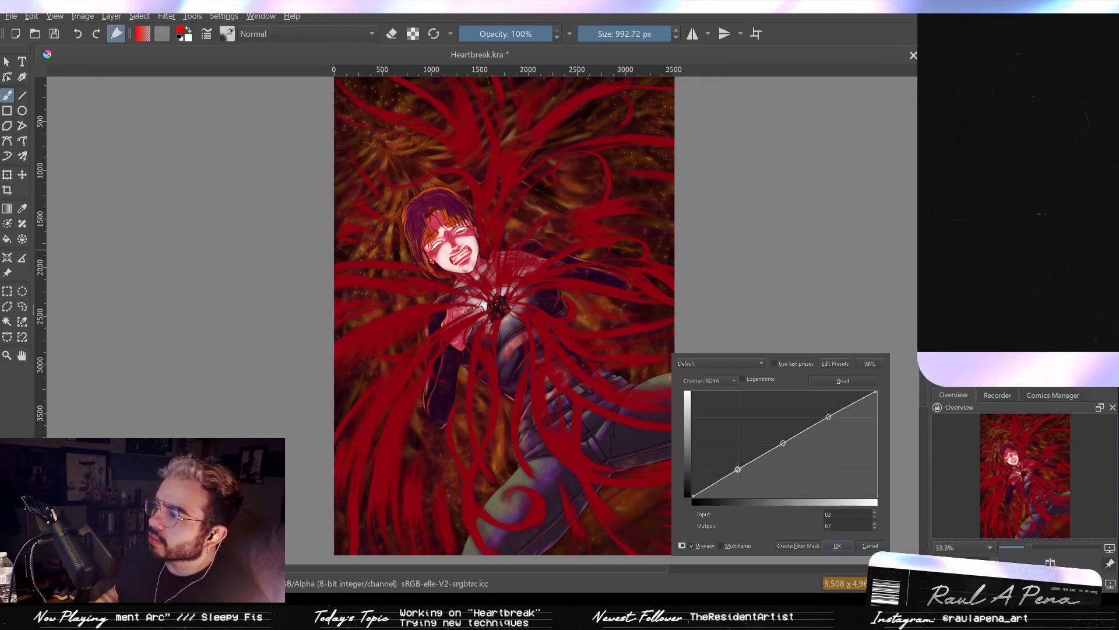
drag(737, 470, 739, 473)
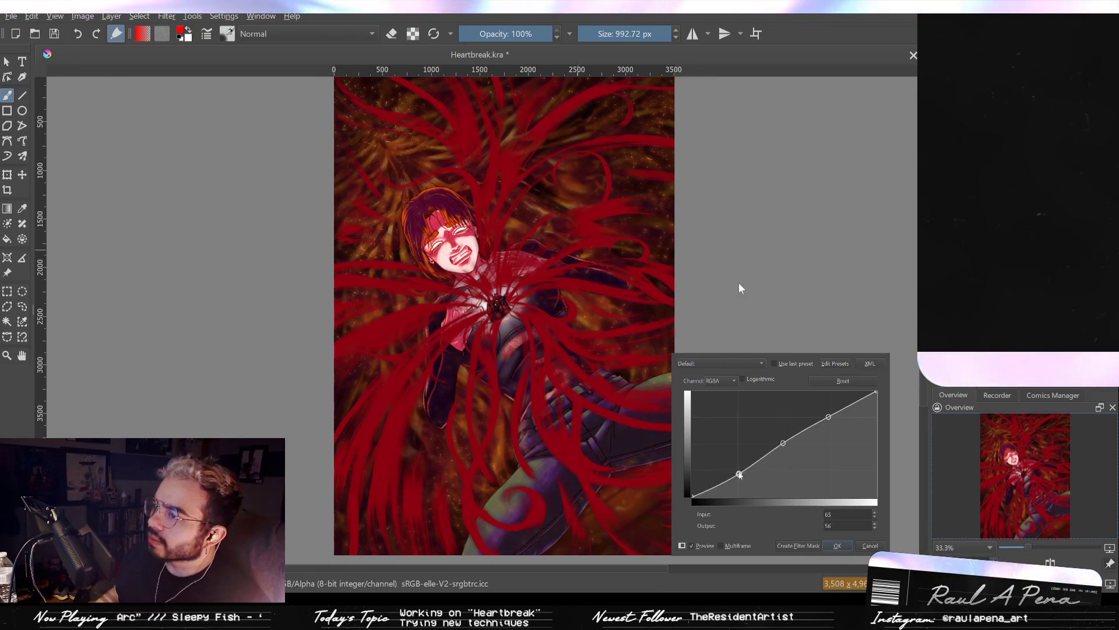
drag(783, 445, 834, 429)
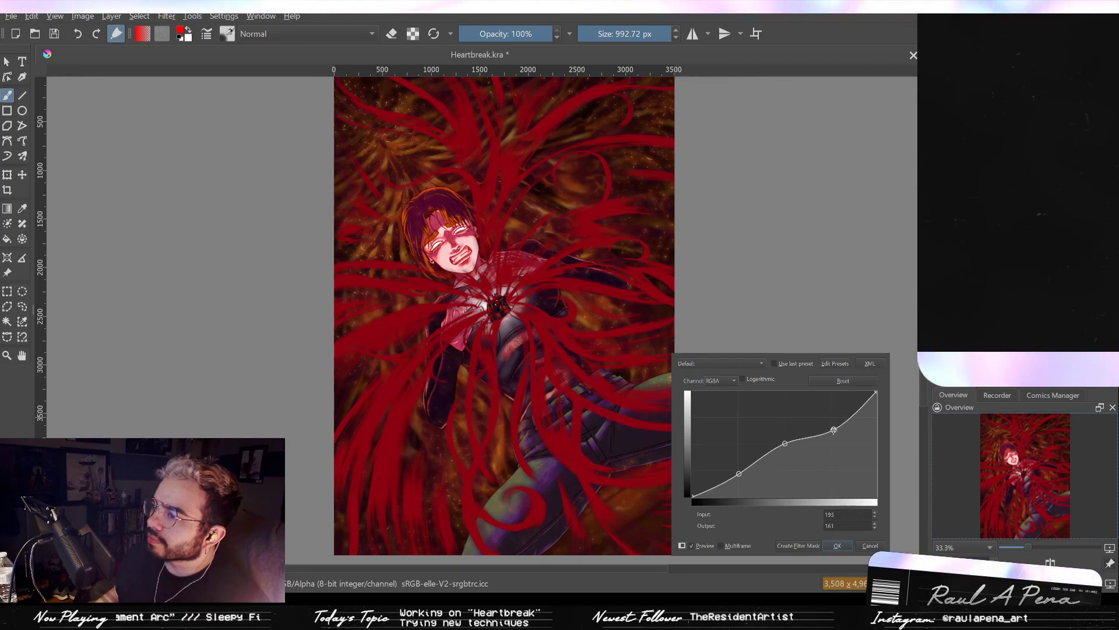
click(803, 546)
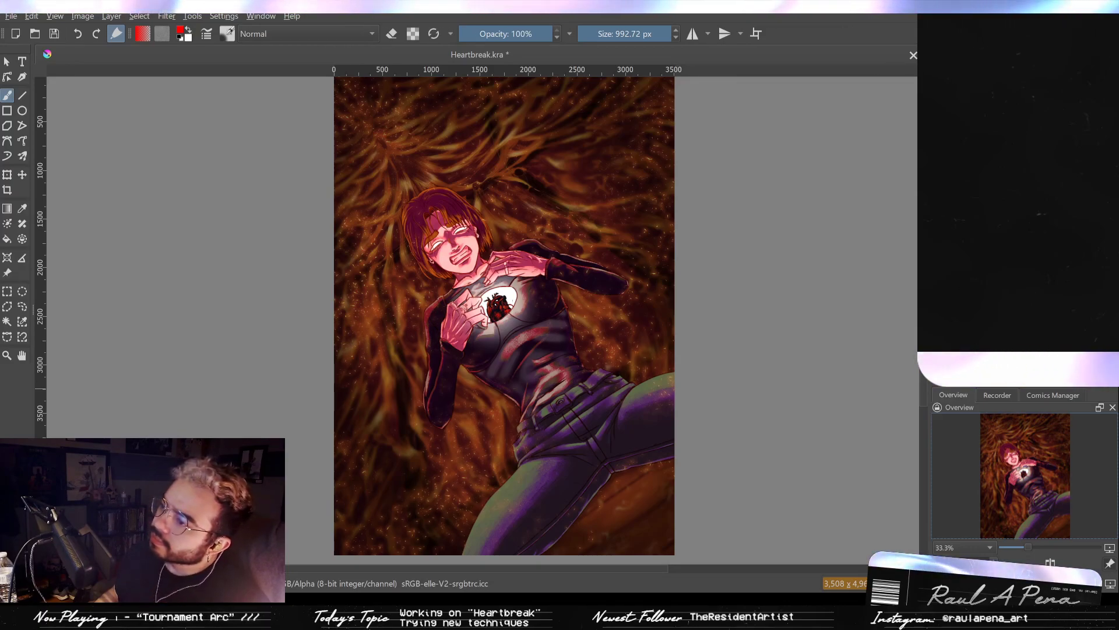
Try another blending mode for the colour layer over the figure and fiery background while the tendrils are hidden.
key(Down)
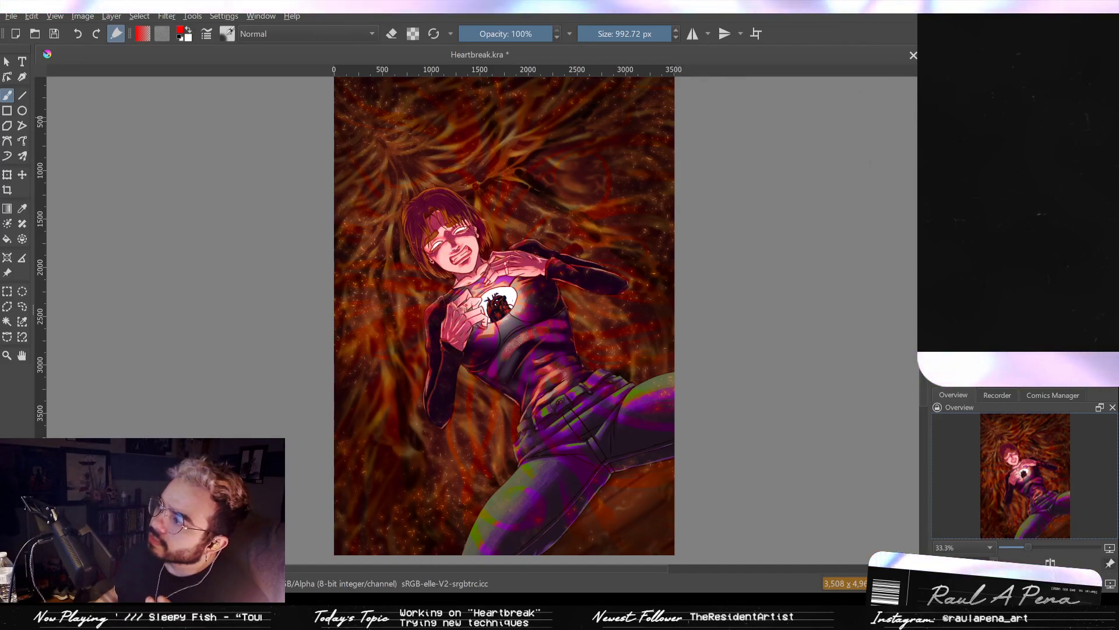
Compare the painting with and without the recent blending changes to the red strands, leaving those changes undone.
key(ctrl+z)
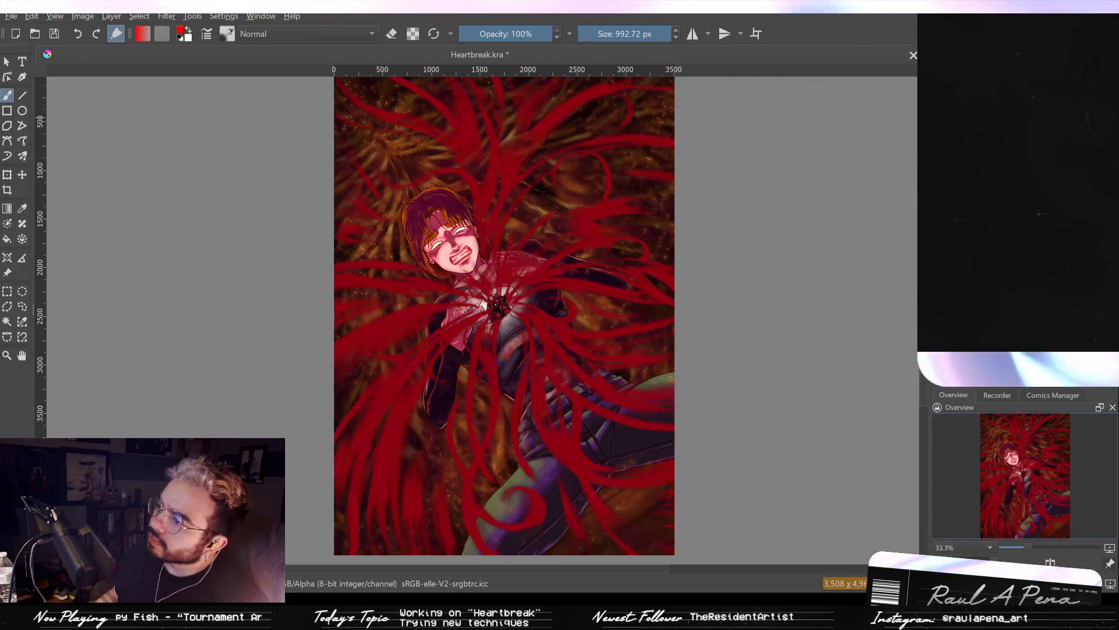
key(ctrl+shift+z)
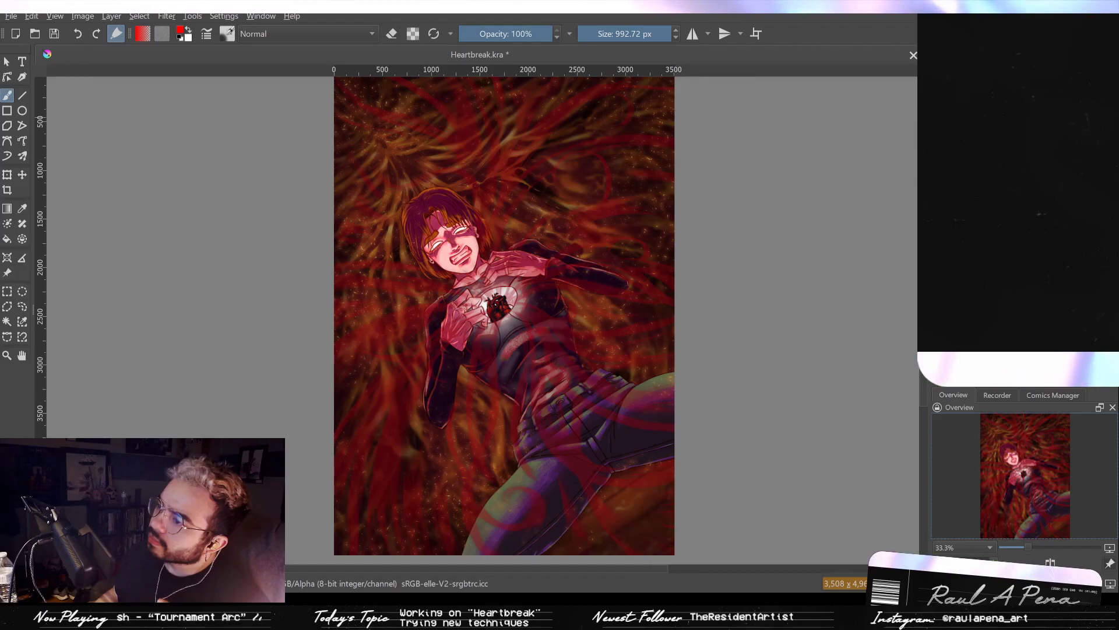
key(ctrl+z)
scroll(478, 283, up, 1)
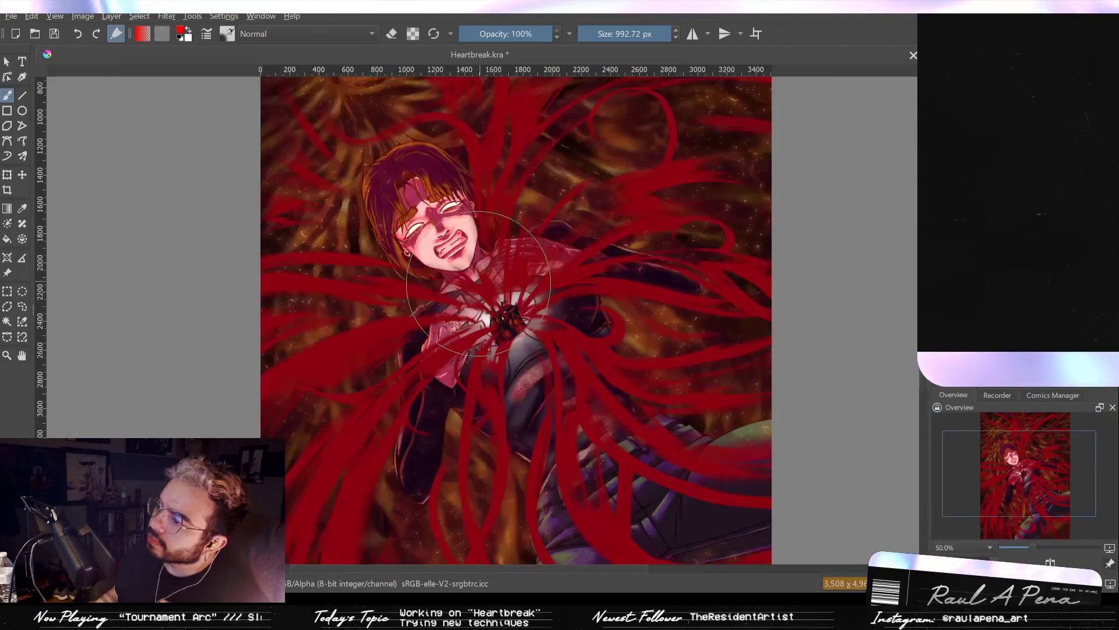
scroll(478, 284, up, 1)
key(ctrl+shift+z)
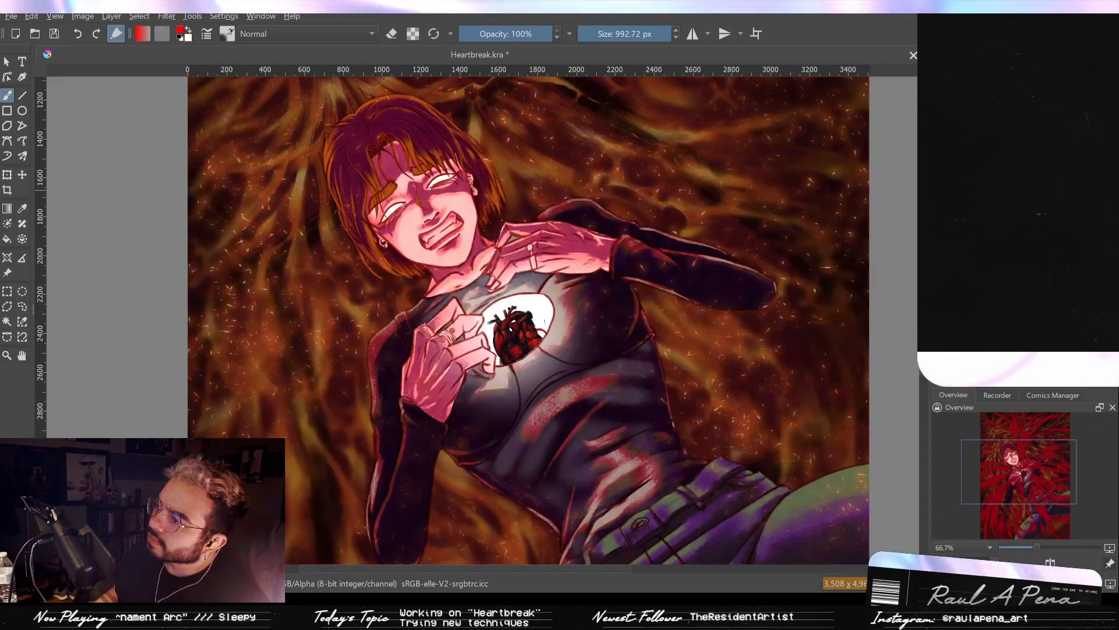
key(ctrl+z)
key(ctrl+shift+z)
key(ctrl+z)
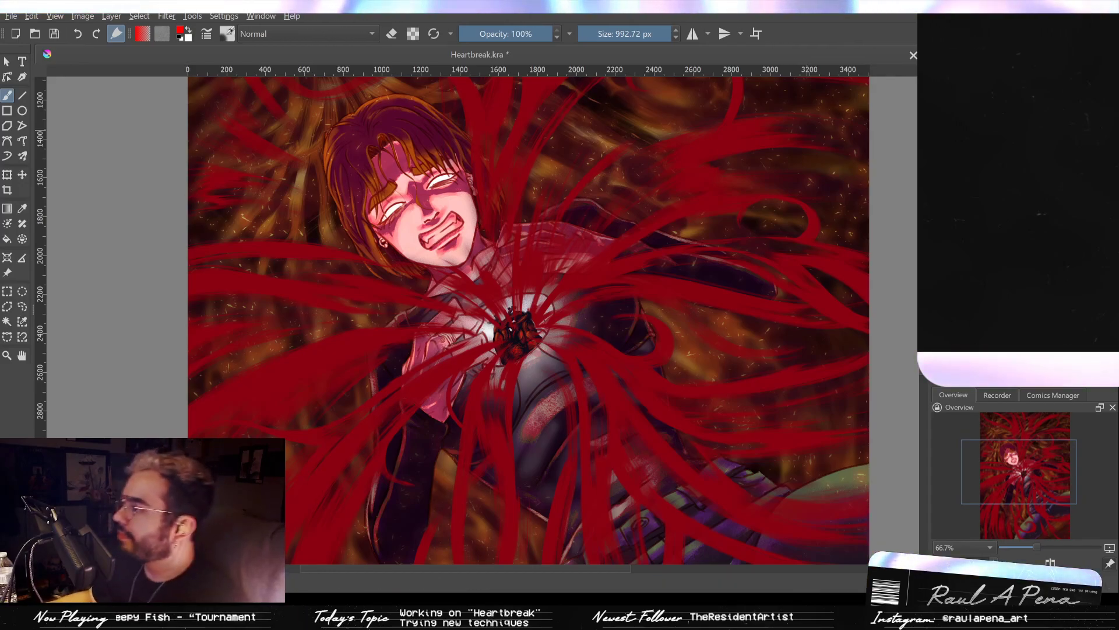
Try erasing around the heart with the previous brush preset in eraser mode at about 81 px.
key(slash)
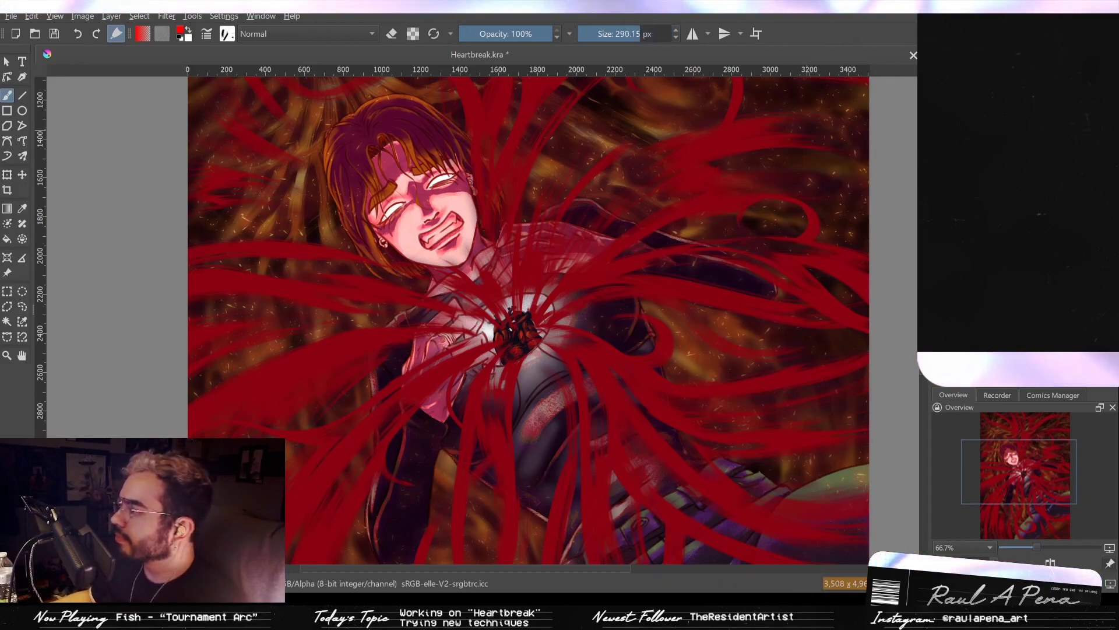
shift+drag(530, 263, 451, 251)
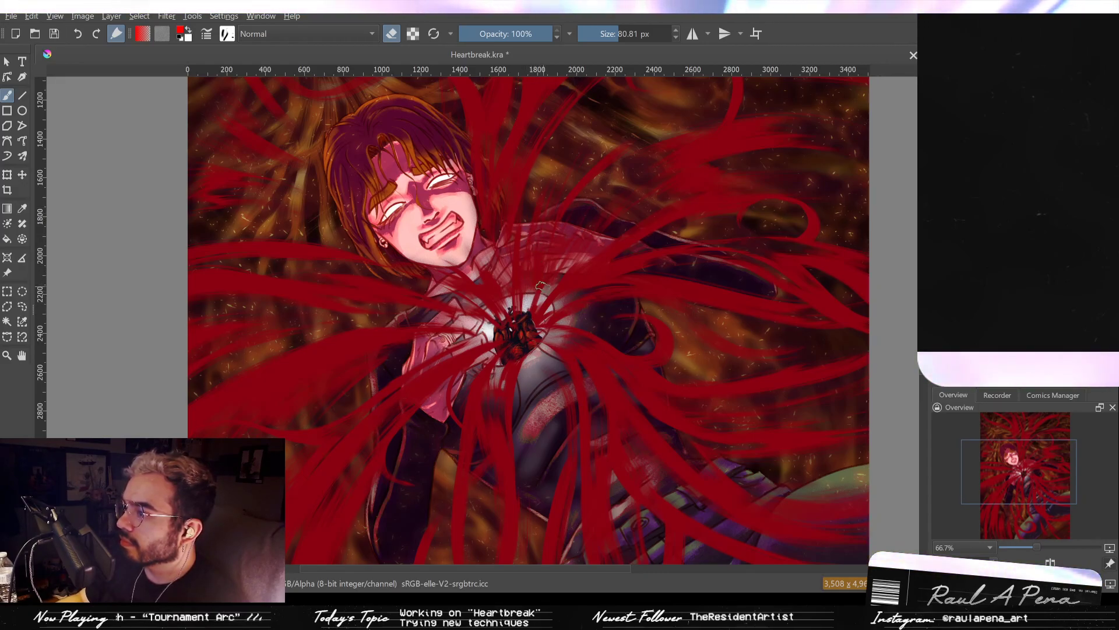
scroll(532, 222, up, 2)
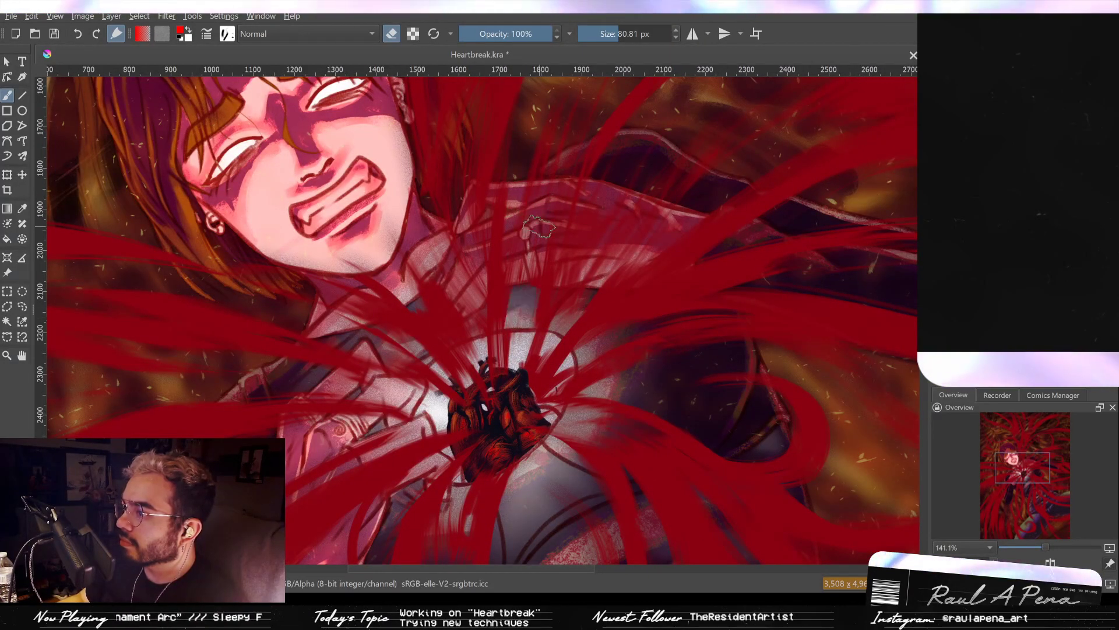
drag(532, 320, 532, 434)
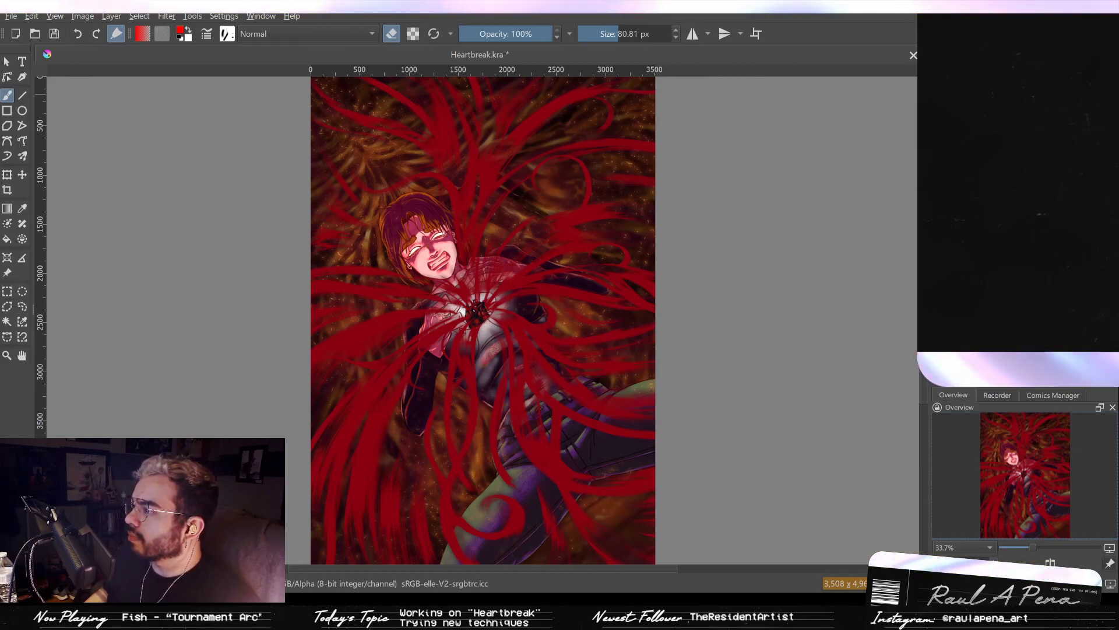
key(ctrl+z)
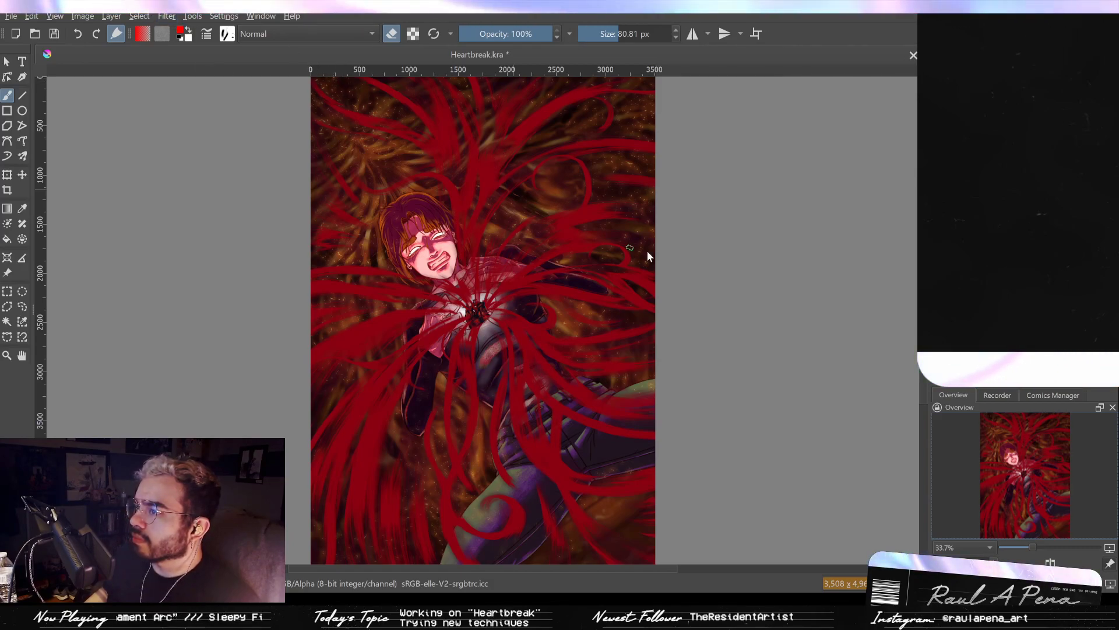
Colorize the white eyes and chest glow with an HSV/HSL adjustment at hue 64, saturation 100 and lightness -47.
key(ctrl+u)
drag(775, 430, 749, 434)
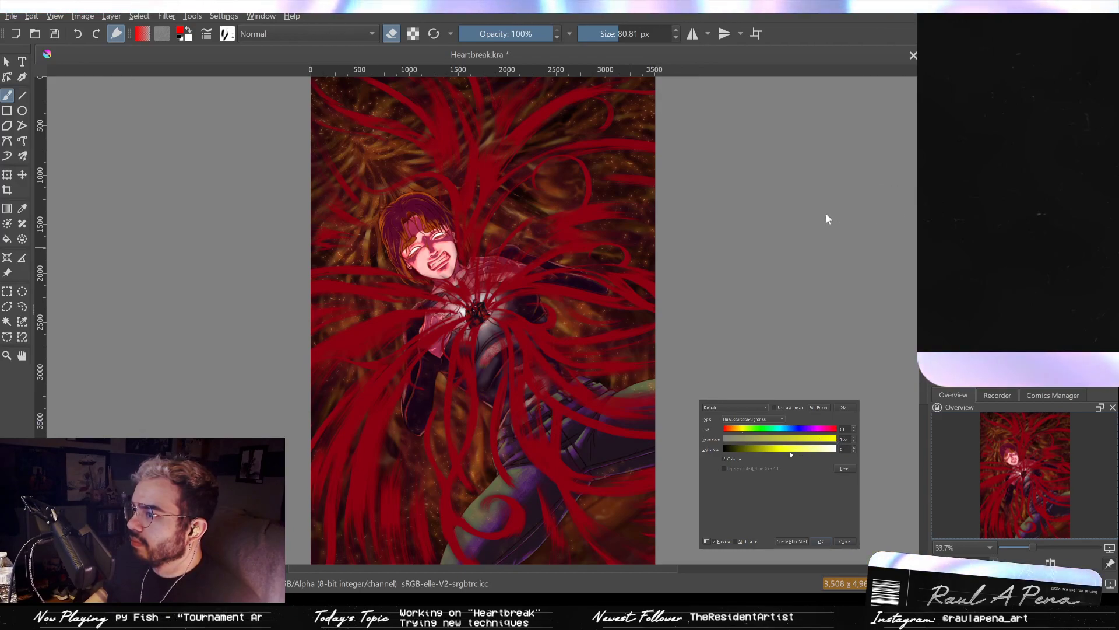
mouse_move(810, 450)
mouse_down()
mouse_move(722, 450)
mouse_move(781, 450)
mouse_move(753, 450)
mouse_move(767, 449)
mouse_up()
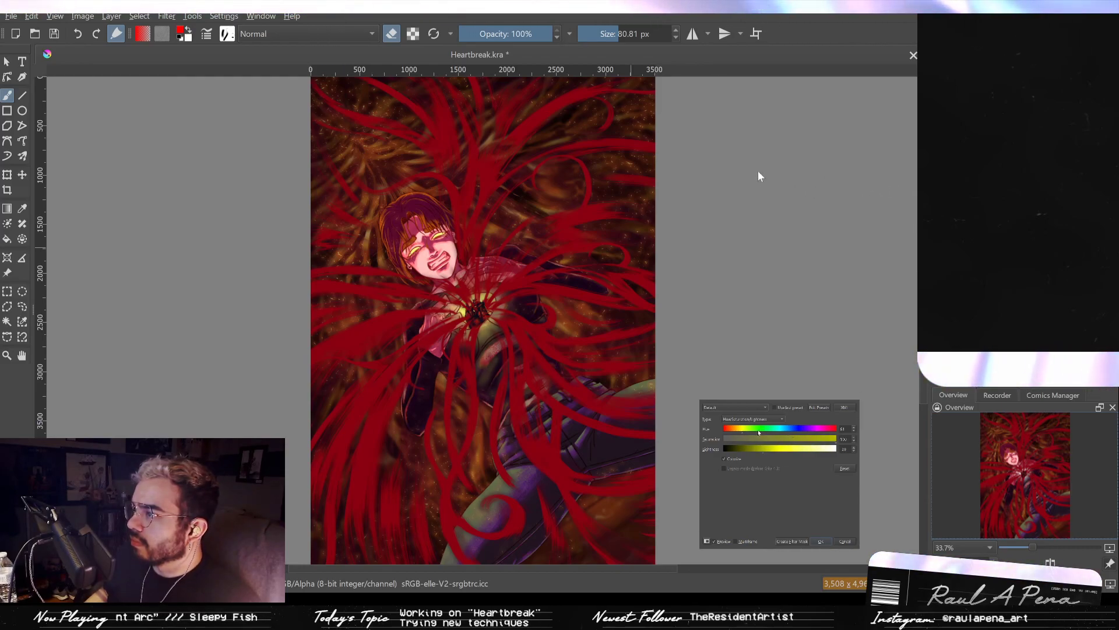
drag(746, 433, 733, 435)
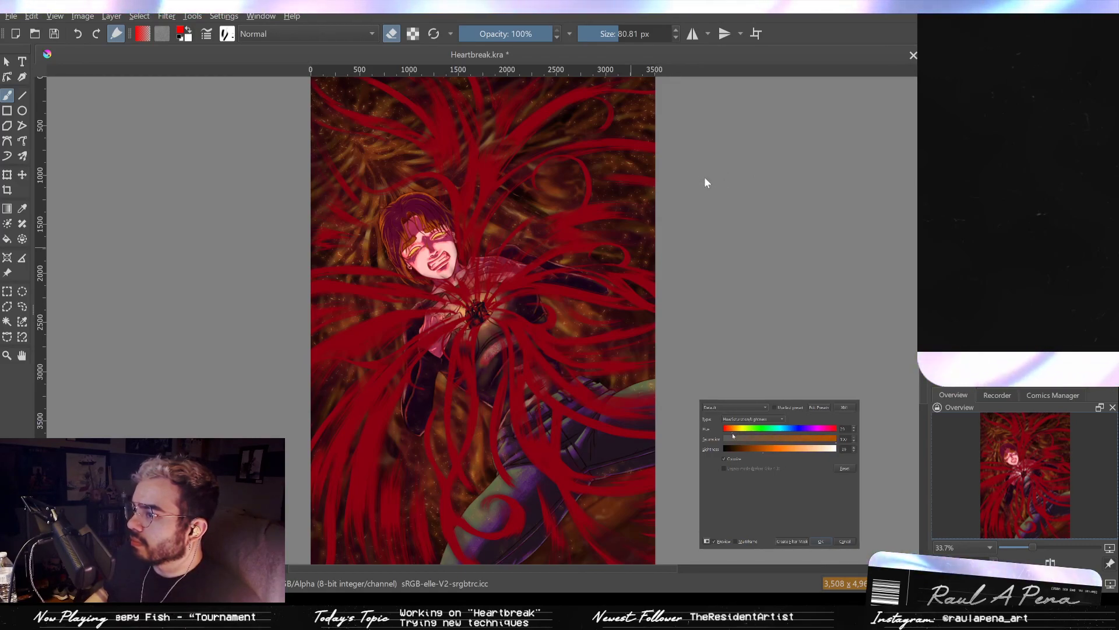
drag(766, 453, 762, 450)
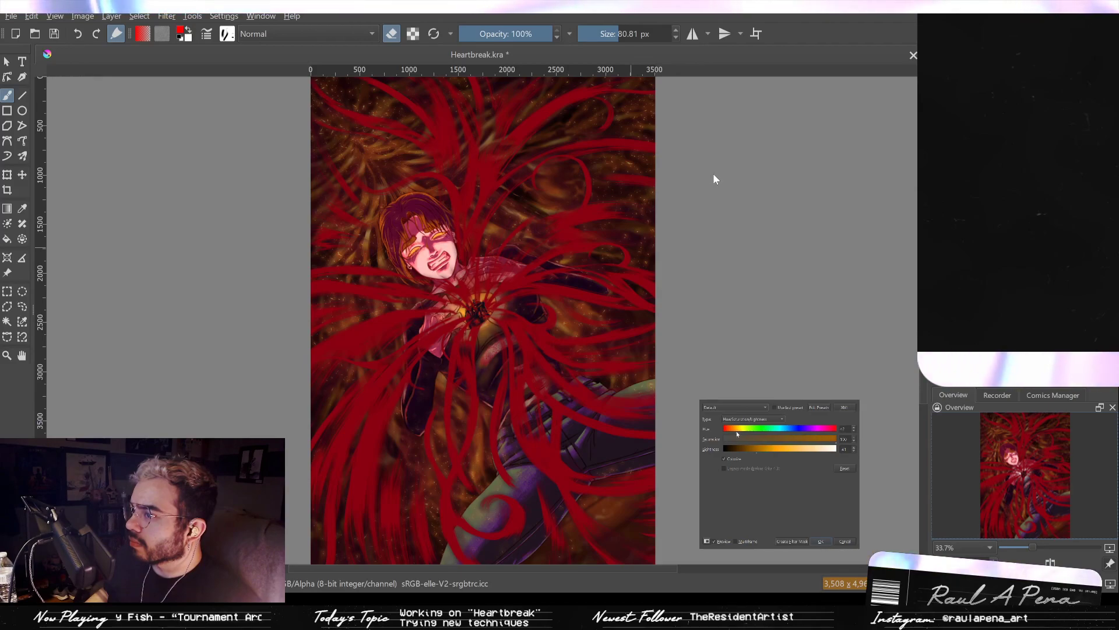
drag(719, 172, 897, 189)
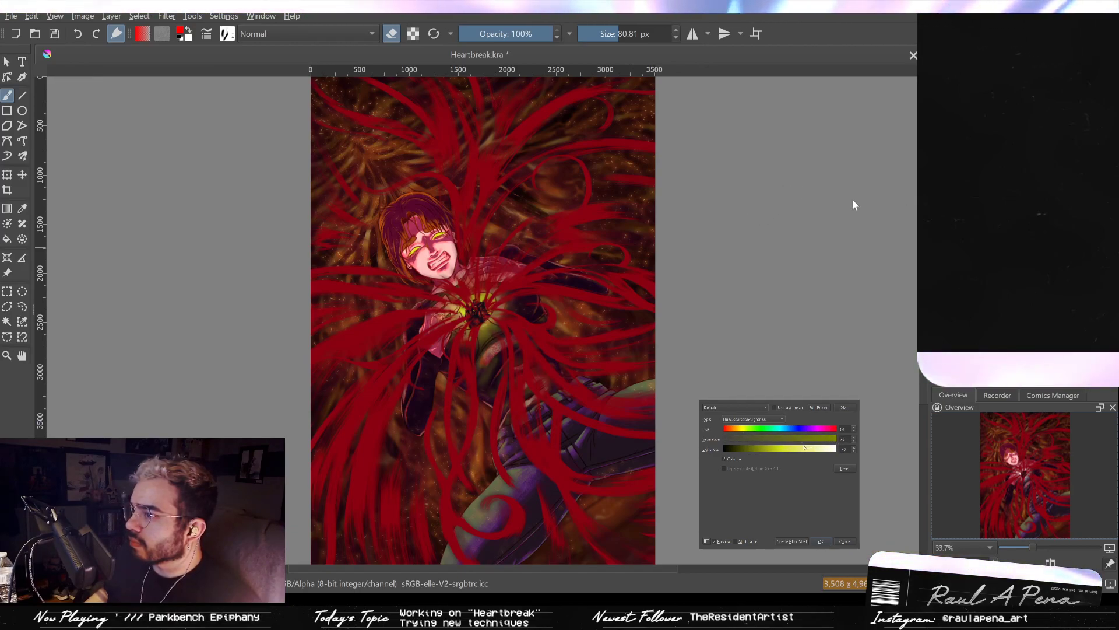
drag(799, 208, 712, 212)
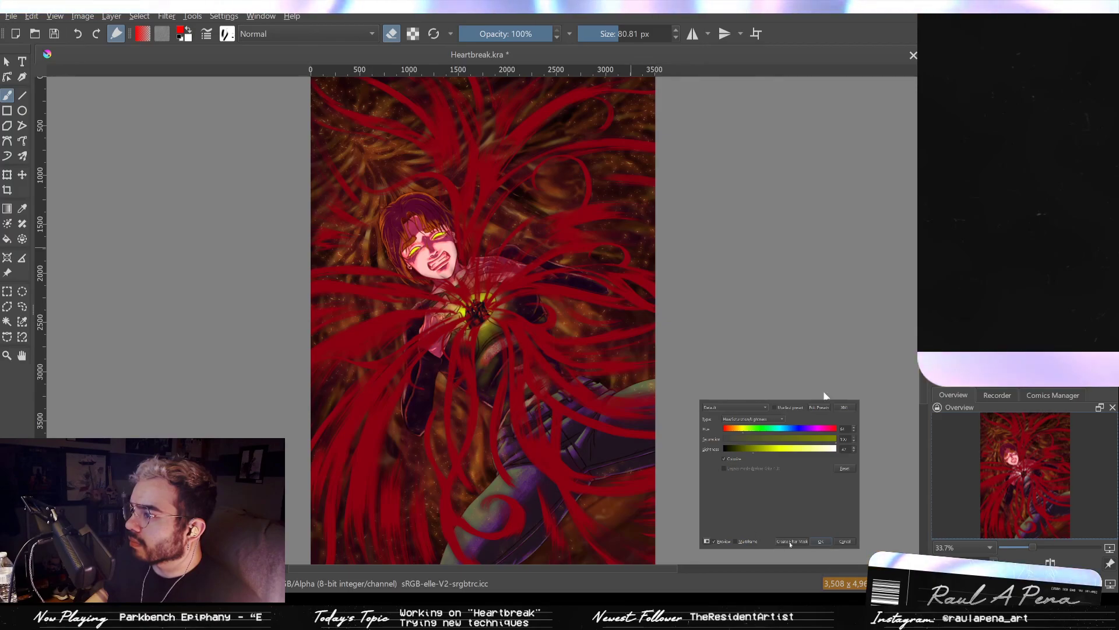
key(Return)
Set the hue of the HSV/HSL adjustment on the eyes and chest glow to 33.
scroll(421, 256, up, 3)
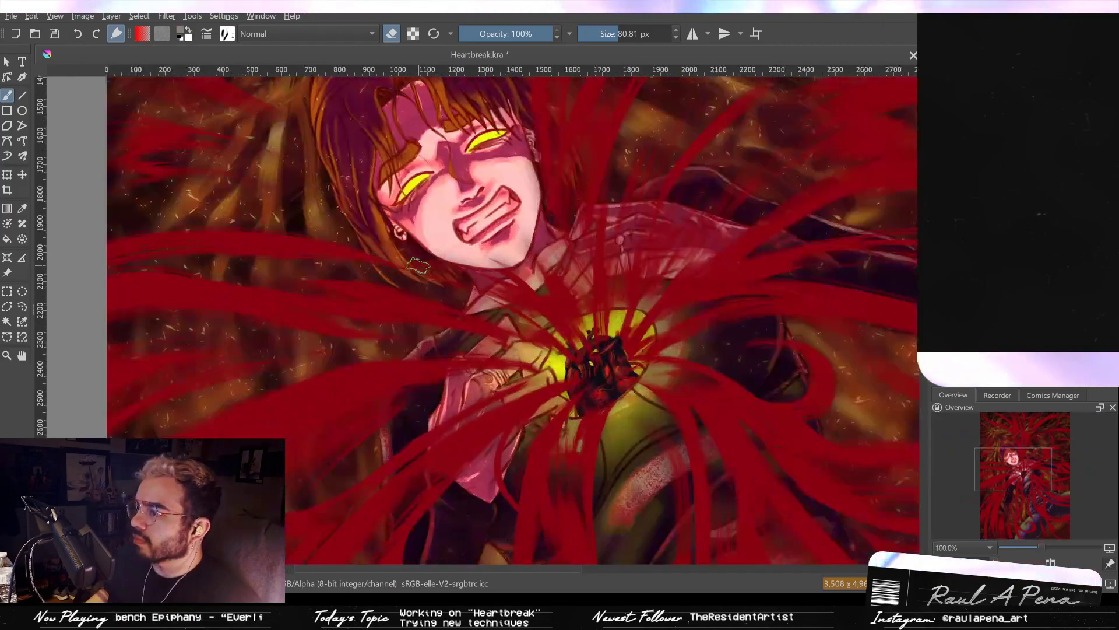
scroll(582, 249, up, 2)
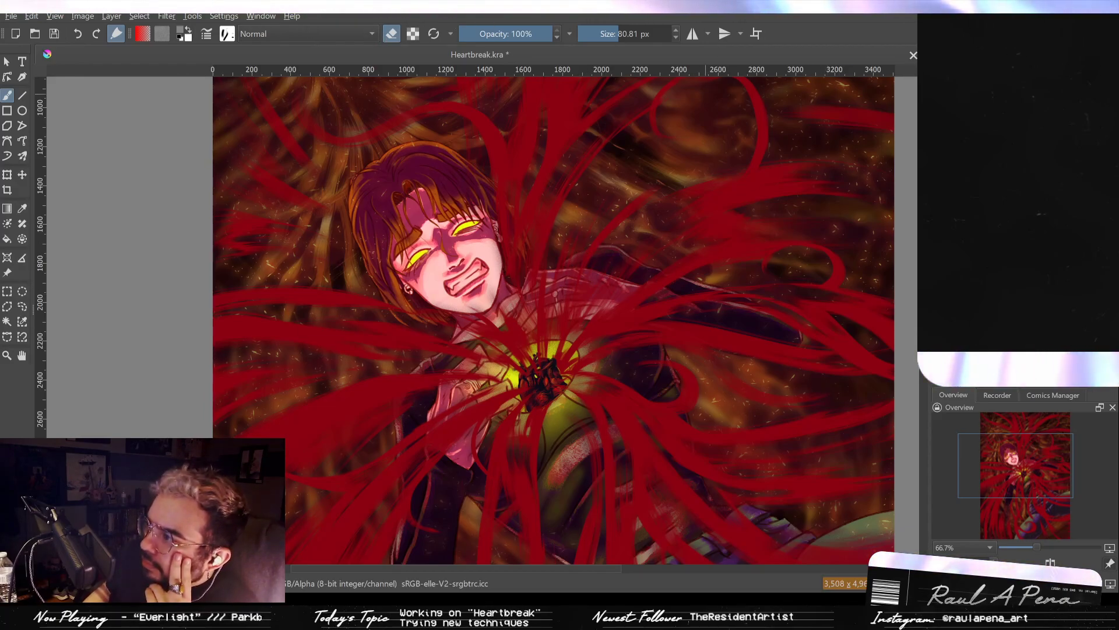
key(F3)
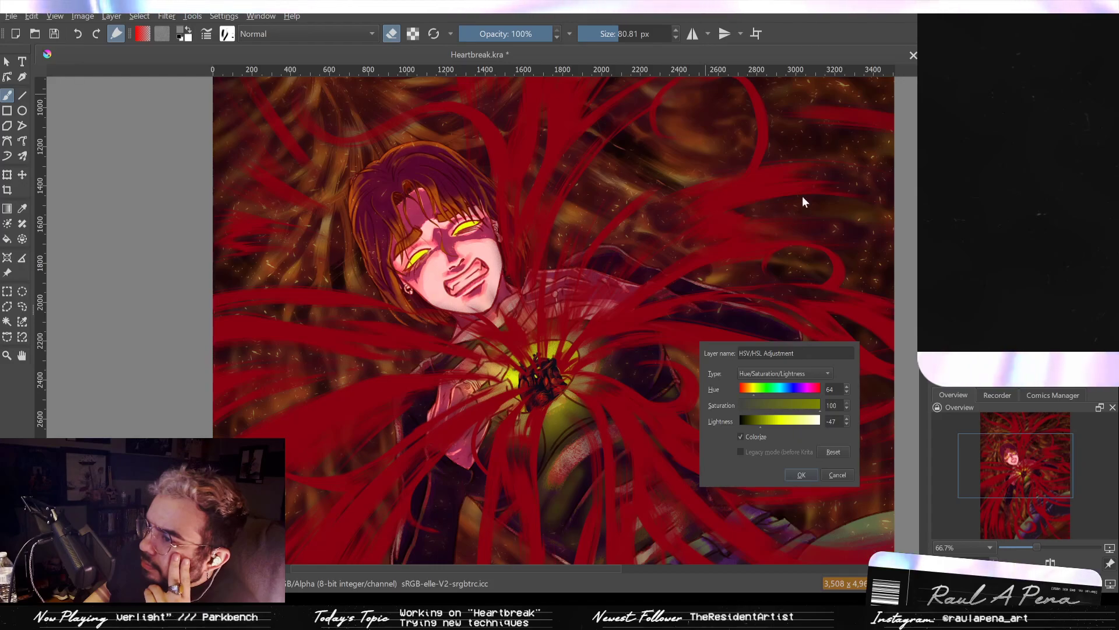
click(751, 391)
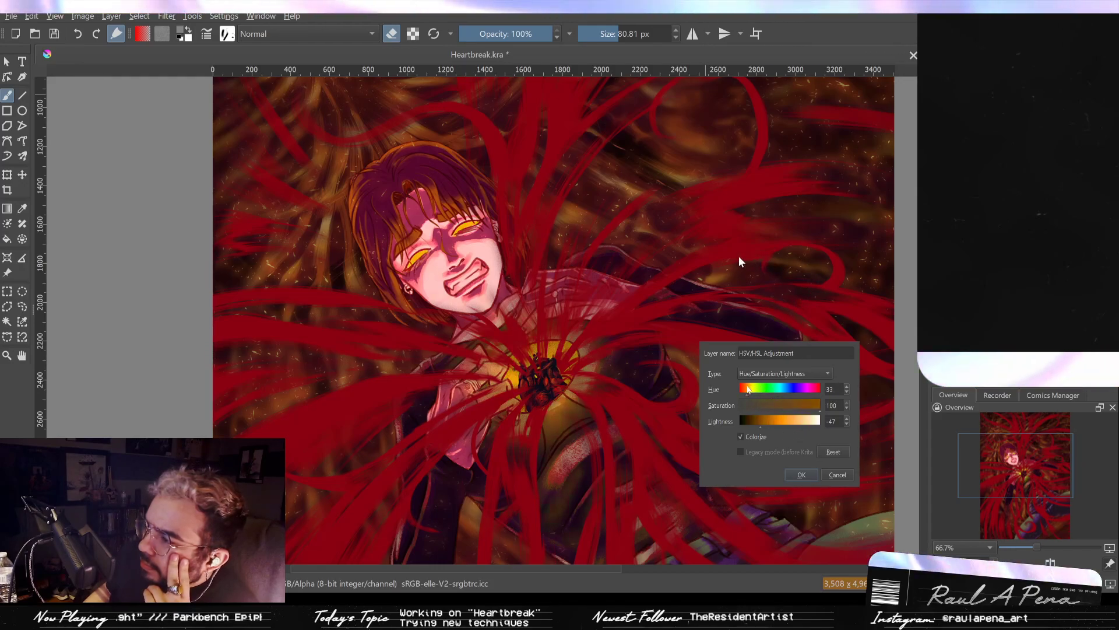
drag(750, 391, 749, 390)
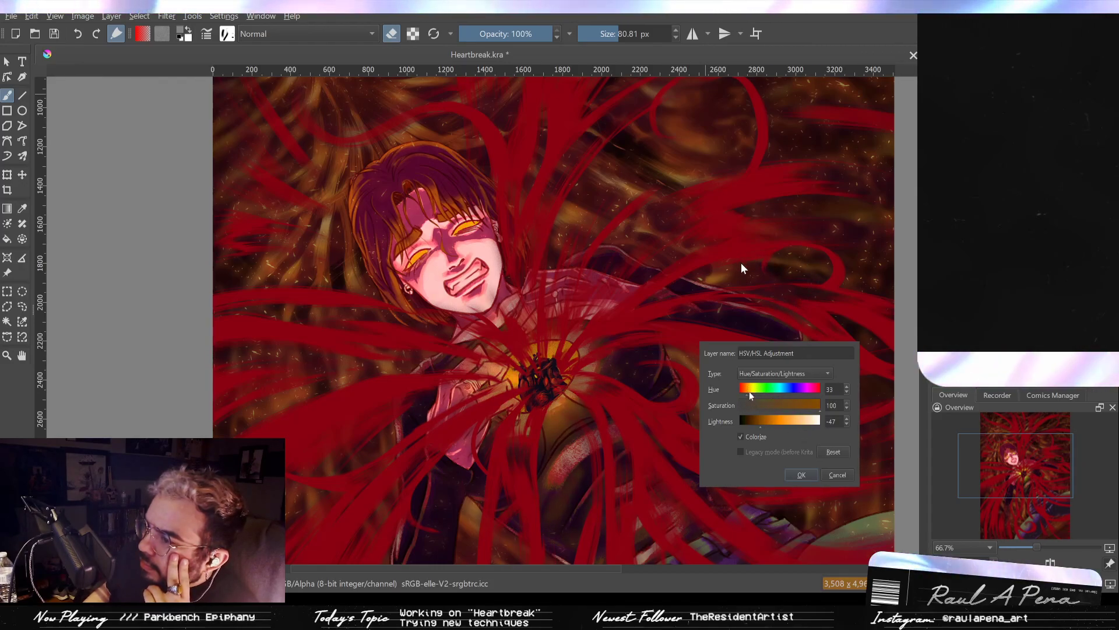
click(801, 475)
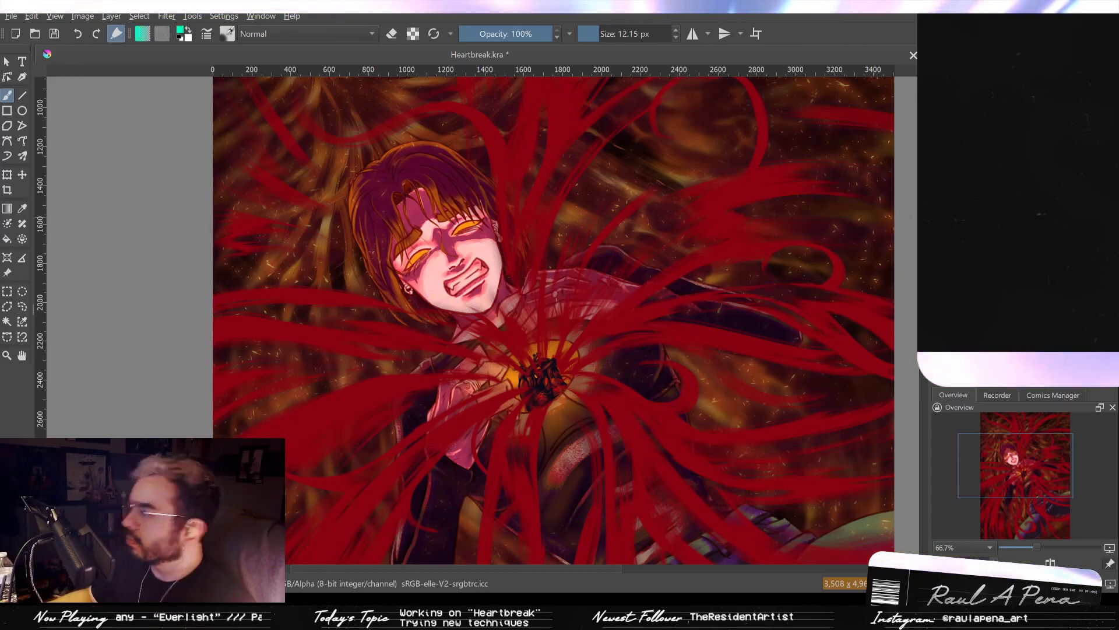
Prepare a near-black brush of about 138 px in Saturation blending mode for painting over the face.
drag(462, 230, 489, 182)
drag(463, 217, 518, 220)
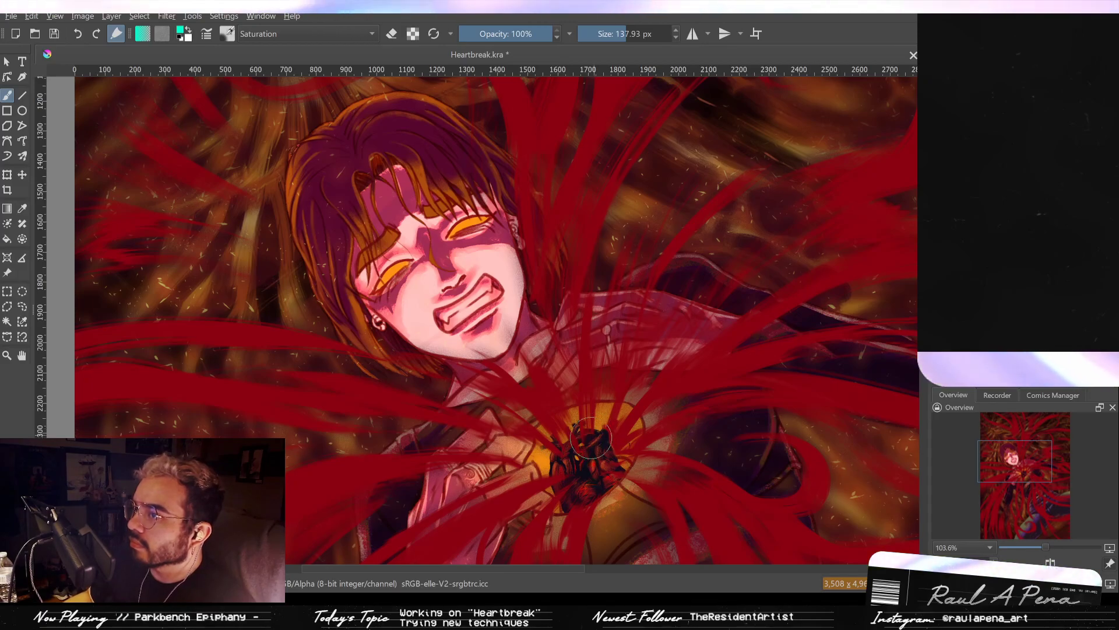
drag(544, 293, 479, 253)
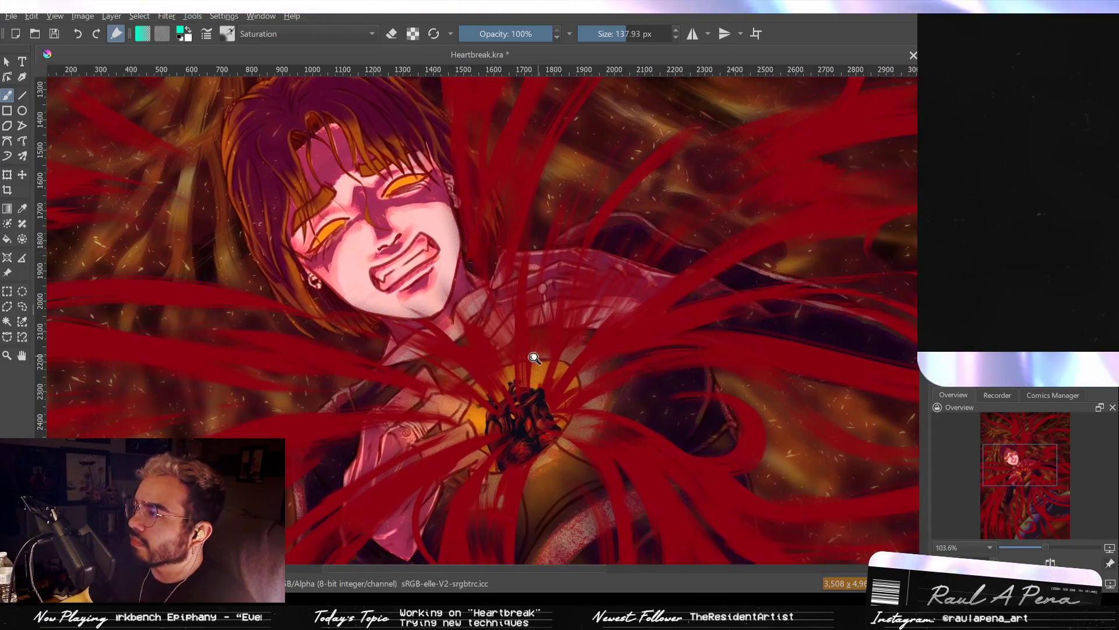
drag(535, 357, 565, 249)
drag(506, 325, 562, 204)
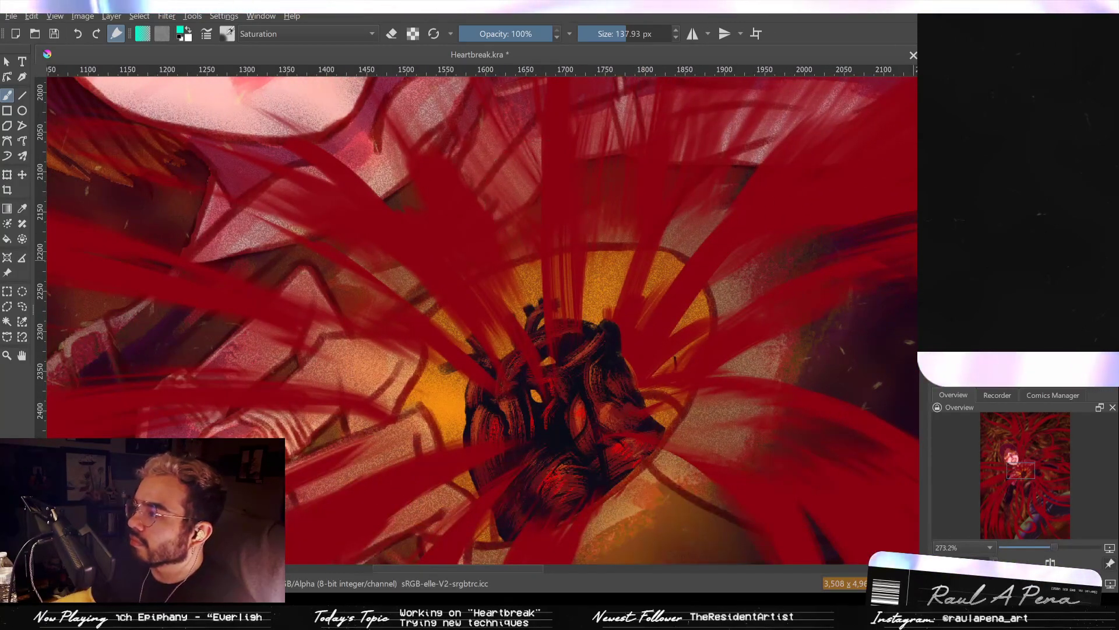
click(985, 280)
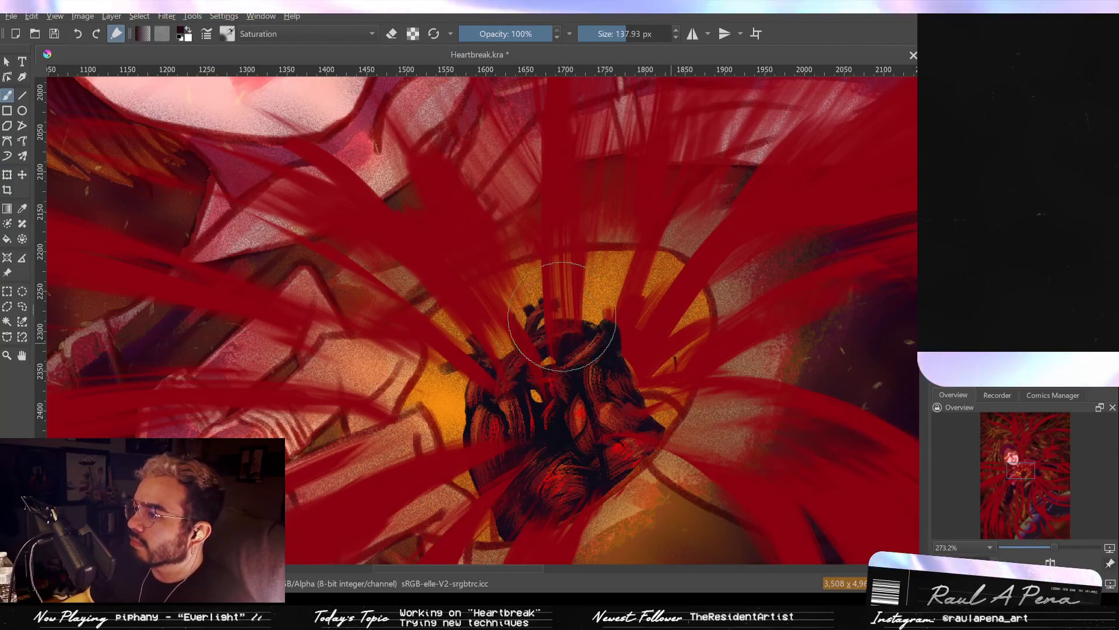
drag(475, 350, 540, 460)
drag(437, 332, 577, 468)
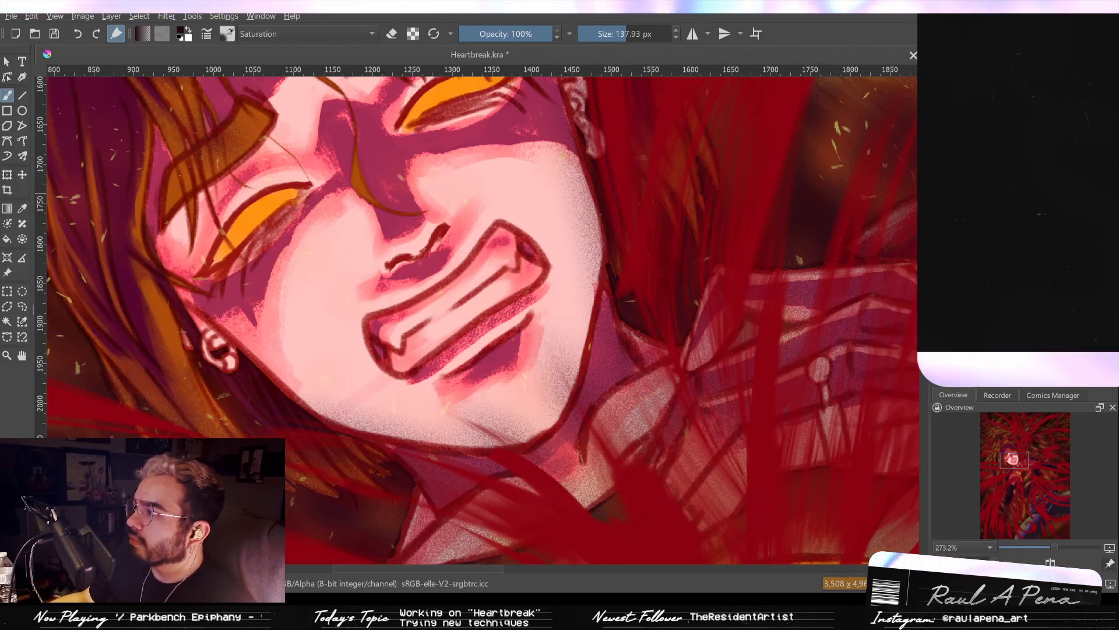
Try near-black Saturation-mode strokes over the orange eye beside the eyebrow and undo them.
drag(324, 216, 233, 227)
key(ctrl+z)
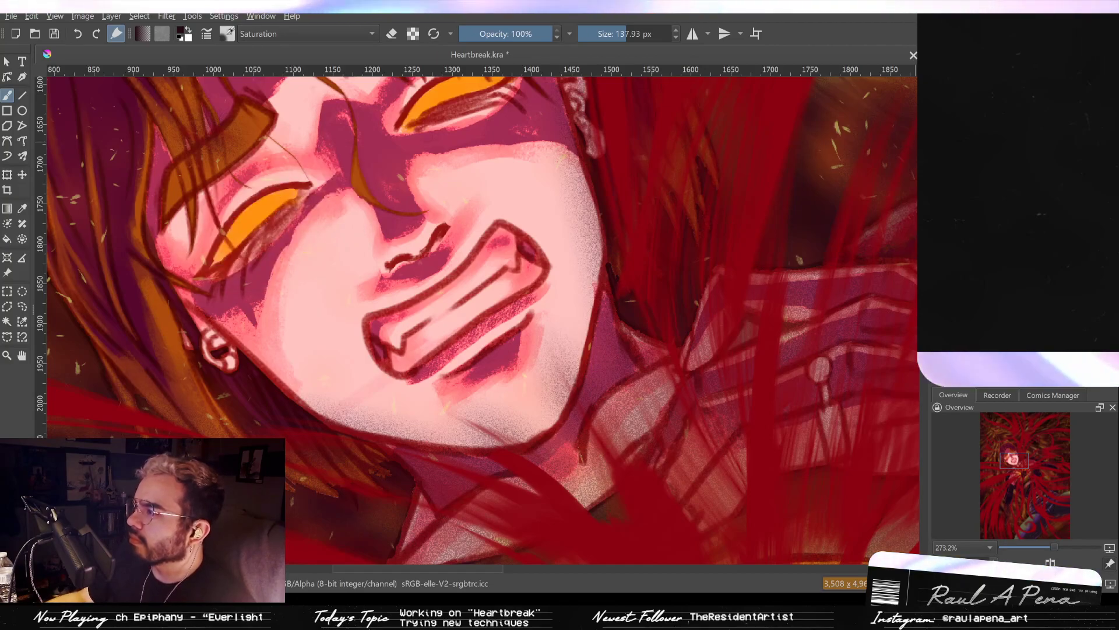
key(ctrl+z)
key(ctrl+shift+z)
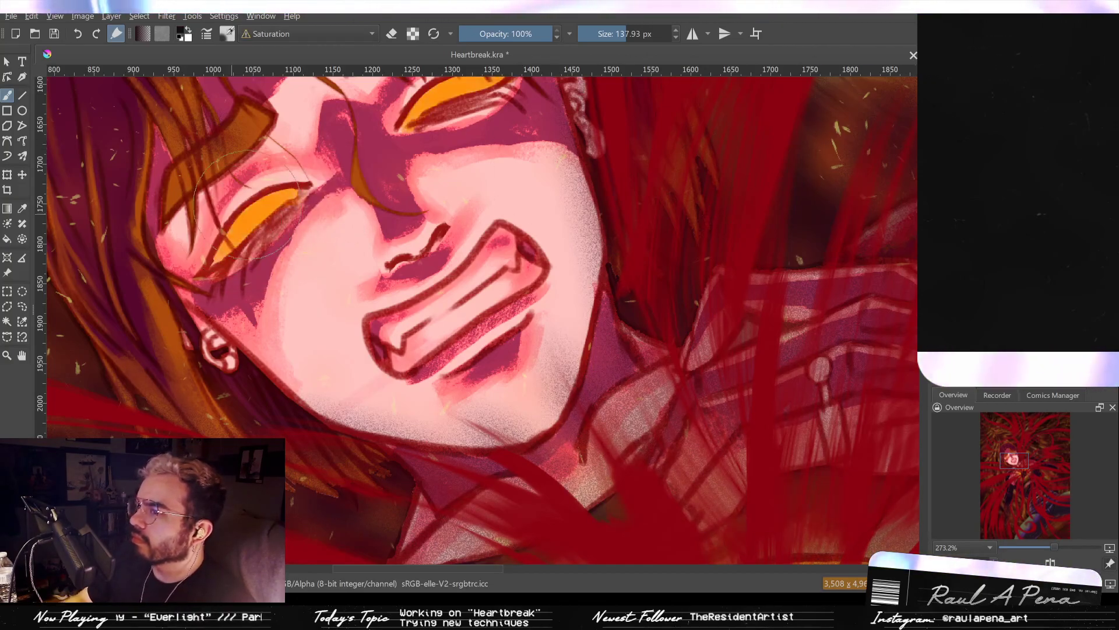
drag(274, 225, 266, 204)
key(ctrl+z)
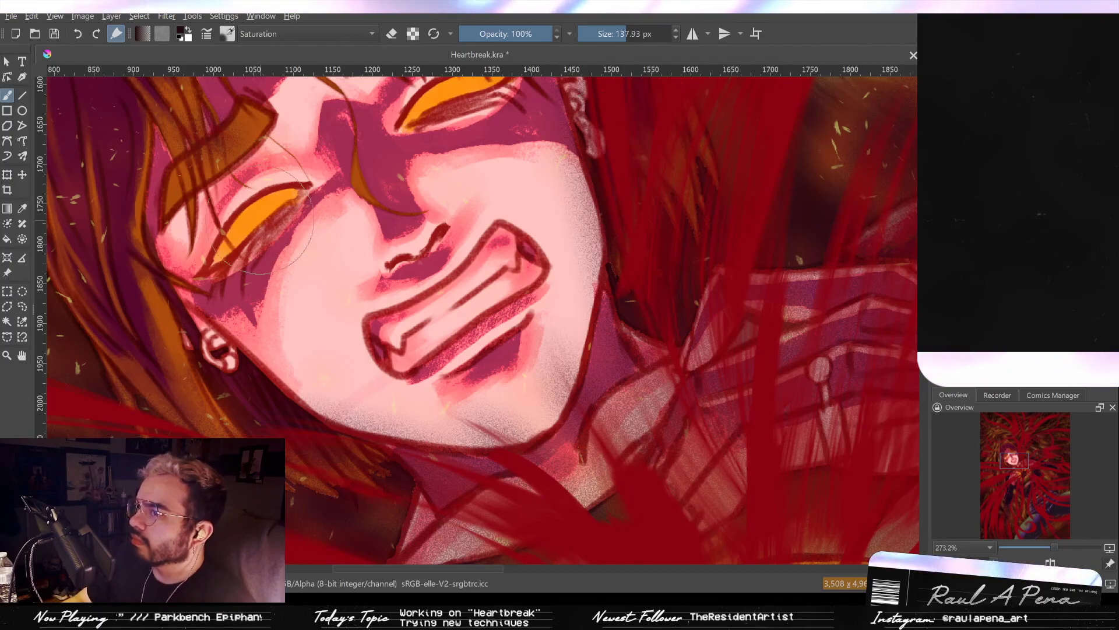
drag(250, 218, 271, 209)
key(ctrl+z)
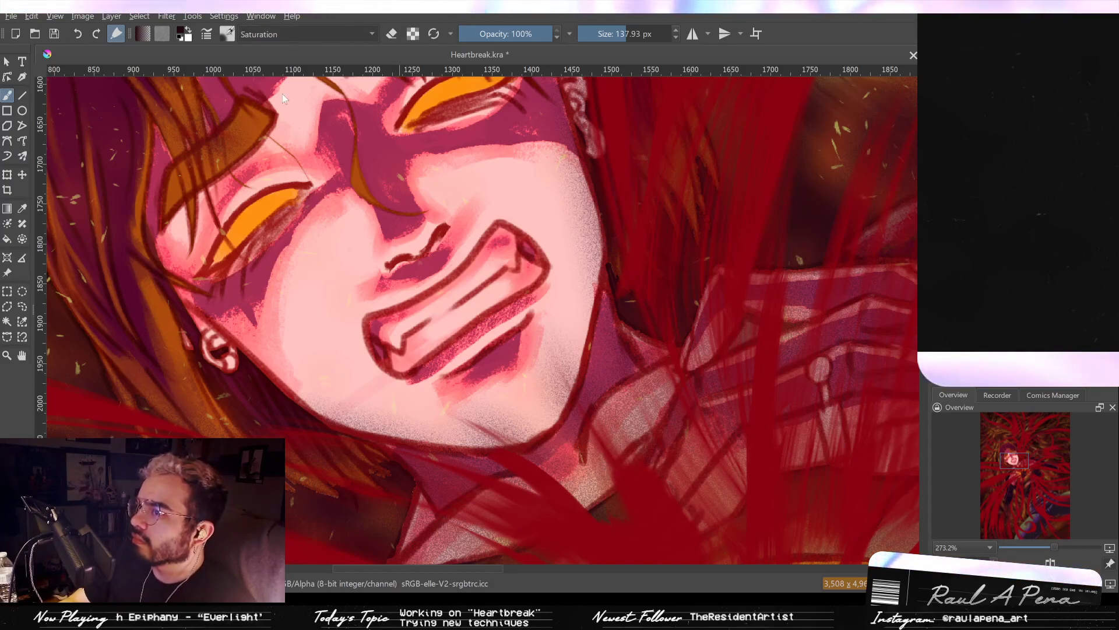
Return the brush to Normal blending mode, enlarge it to about 266 px and undo the trial stroke over the nose.
key(alt+shift+n)
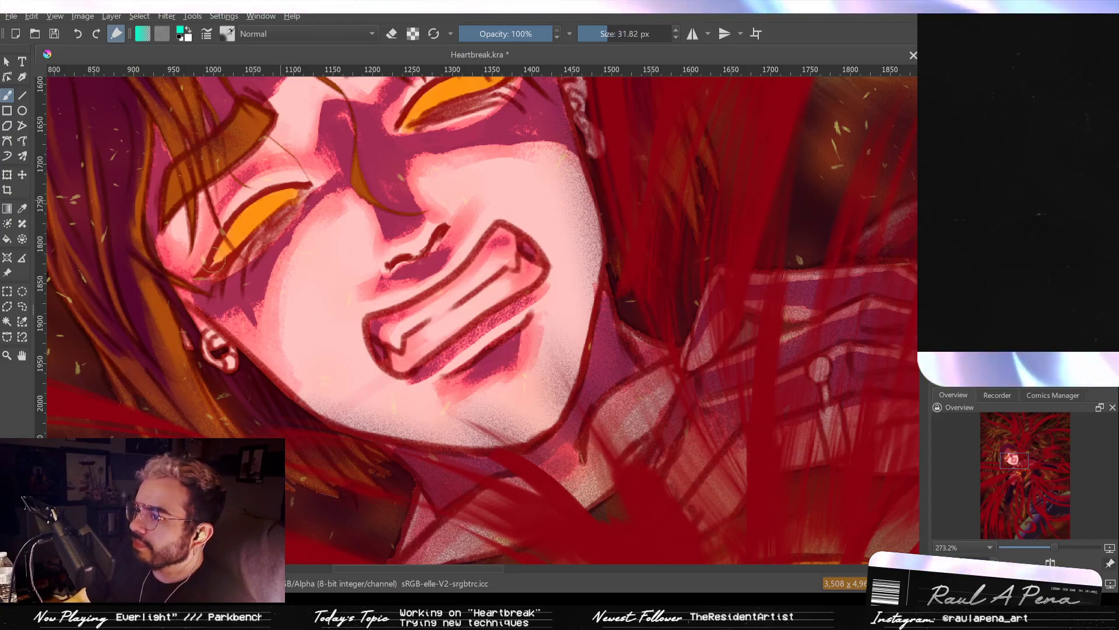
drag(357, 172, 332, 250)
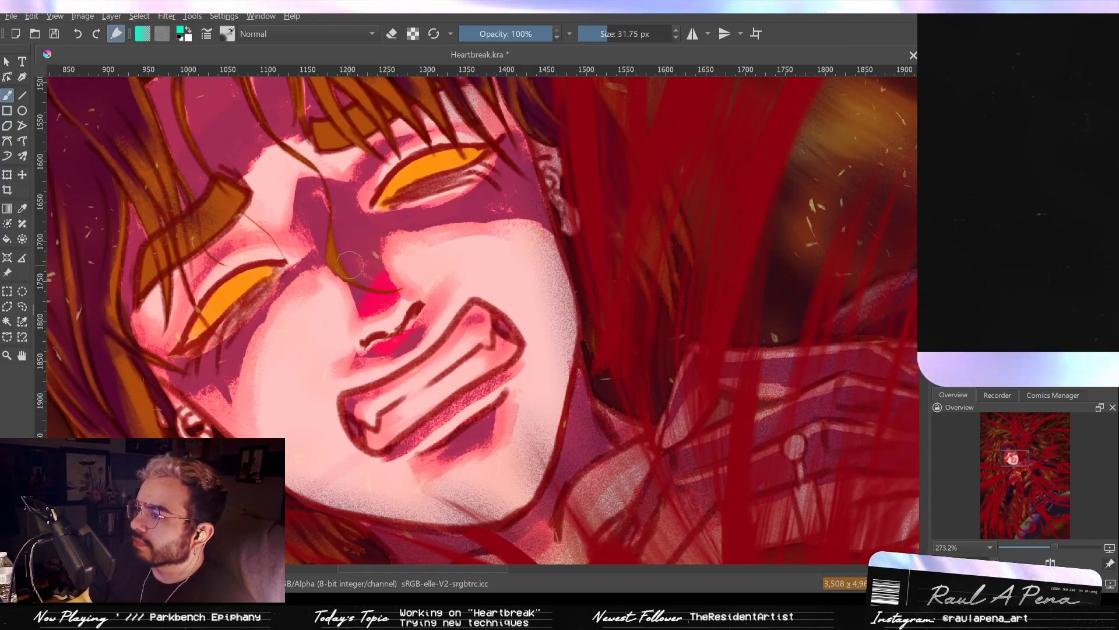
shift+drag(394, 274, 581, 274)
drag(426, 234, 389, 239)
key(ctrl+z)
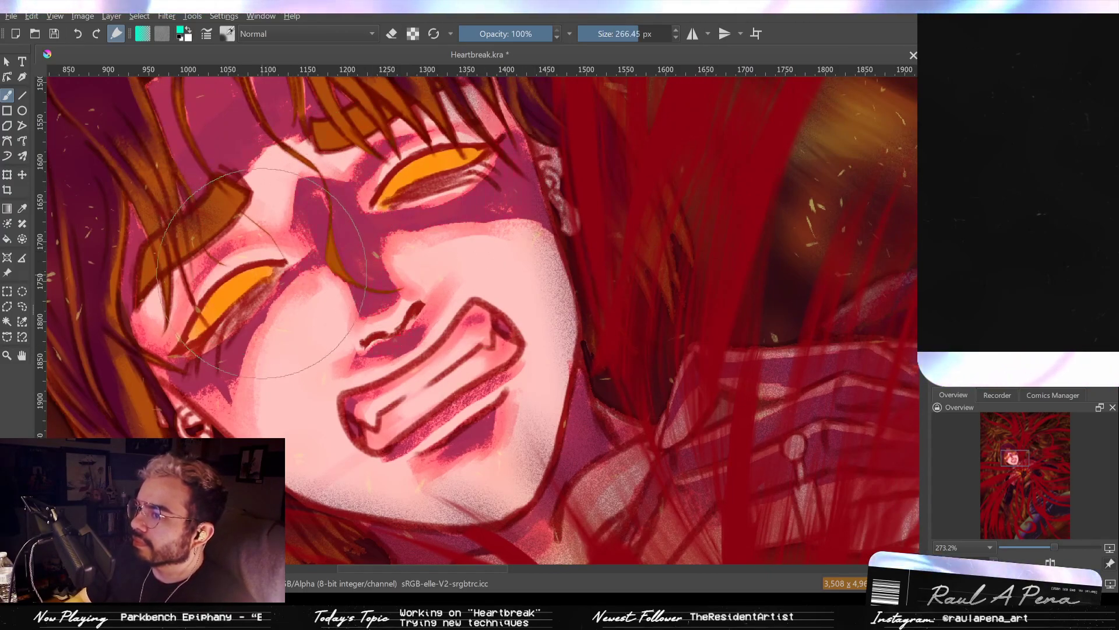
Prepare a pale cream brush of about 946 px in Normal blending mode for the glow around the chest.
shift+drag(247, 276, 166, 277)
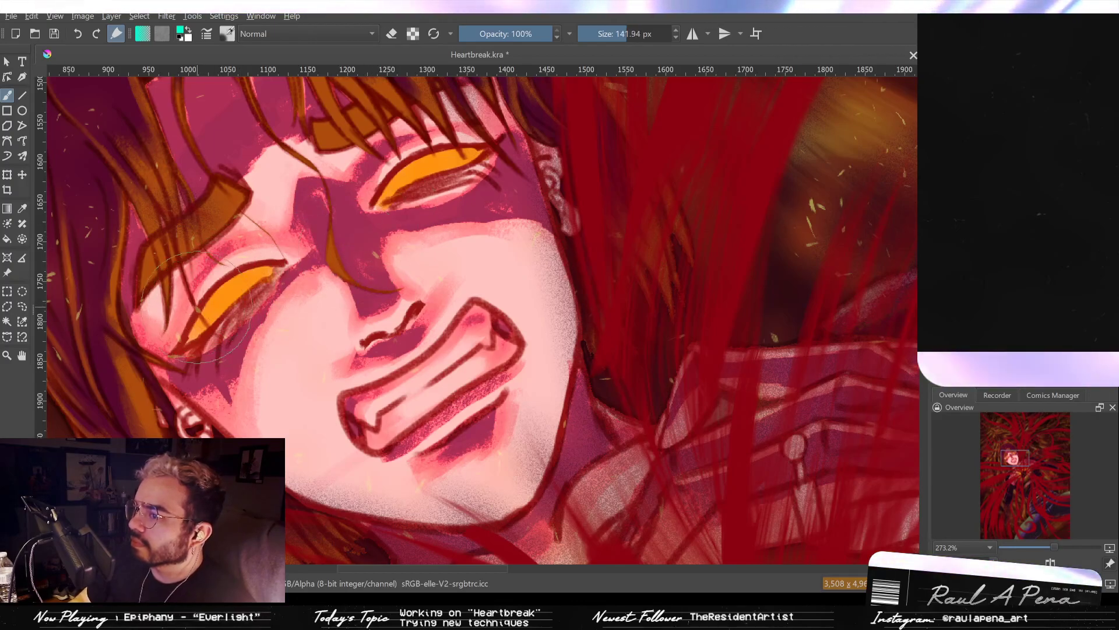
shift+drag(197, 307, 221, 297)
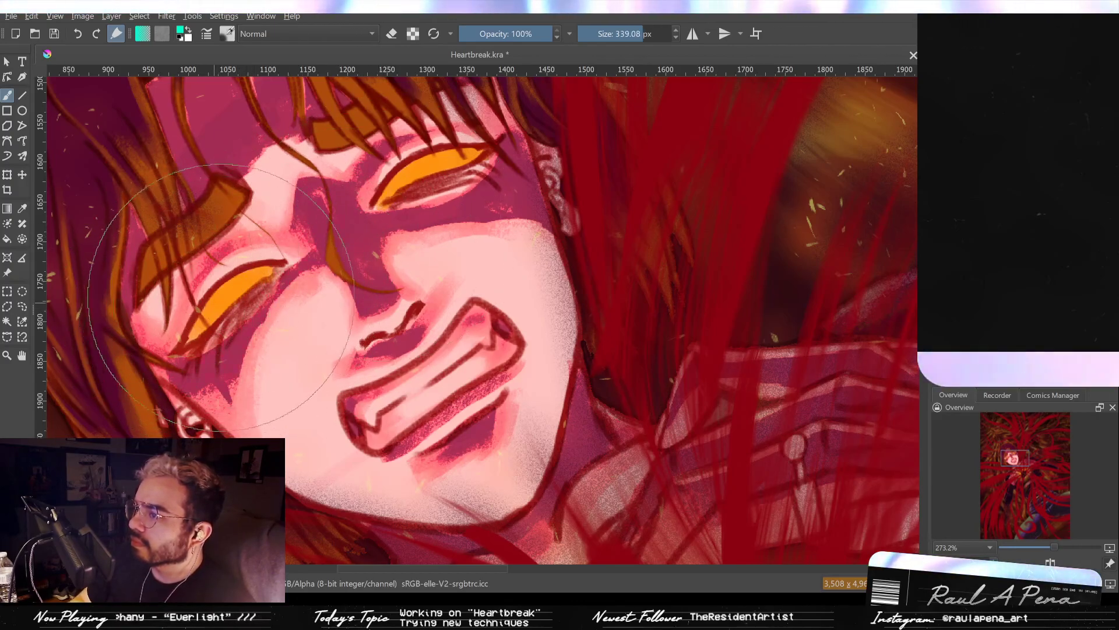
ctrl+drag(421, 232, 382, 335)
mouse_move(466, 357)
mouse_down()
mouse_move(432, 287)
mouse_move(458, 321)
mouse_move(454, 350)
mouse_up()
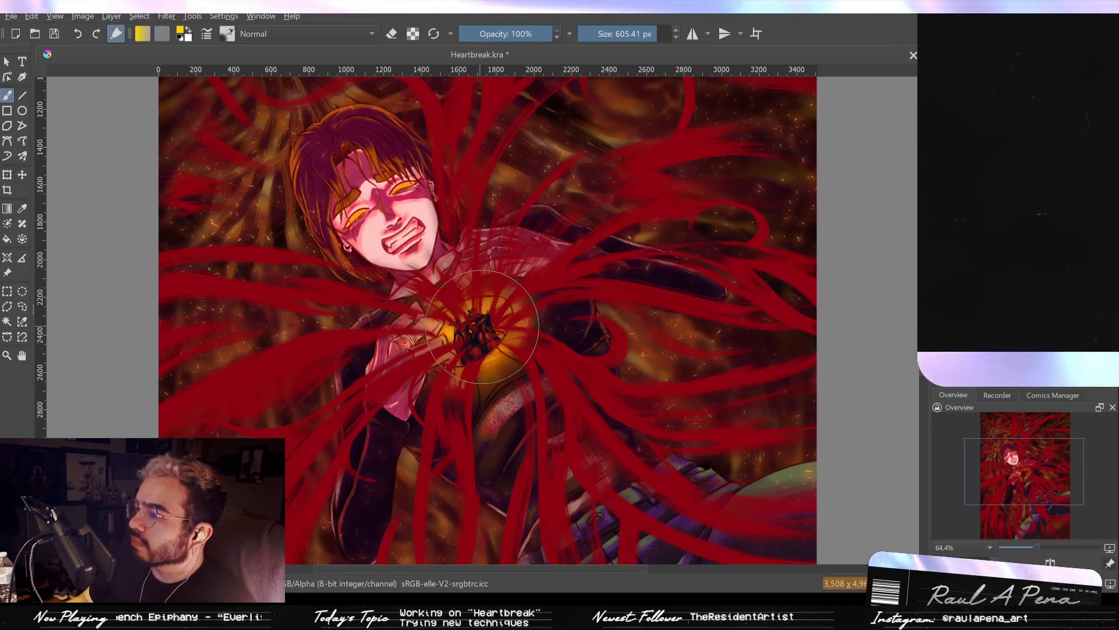
shift+drag(491, 327, 489, 331)
key(bracketleft)
key(bracketleft)
key(bracketleft)
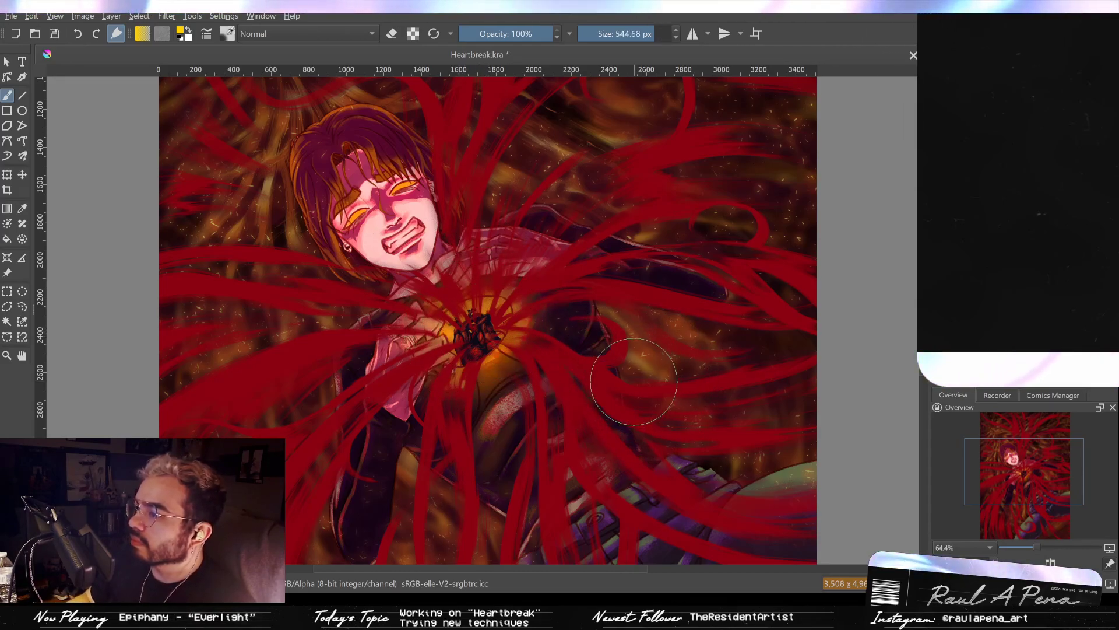
key(bracketright)
key(bracketright)
key(bracketright)
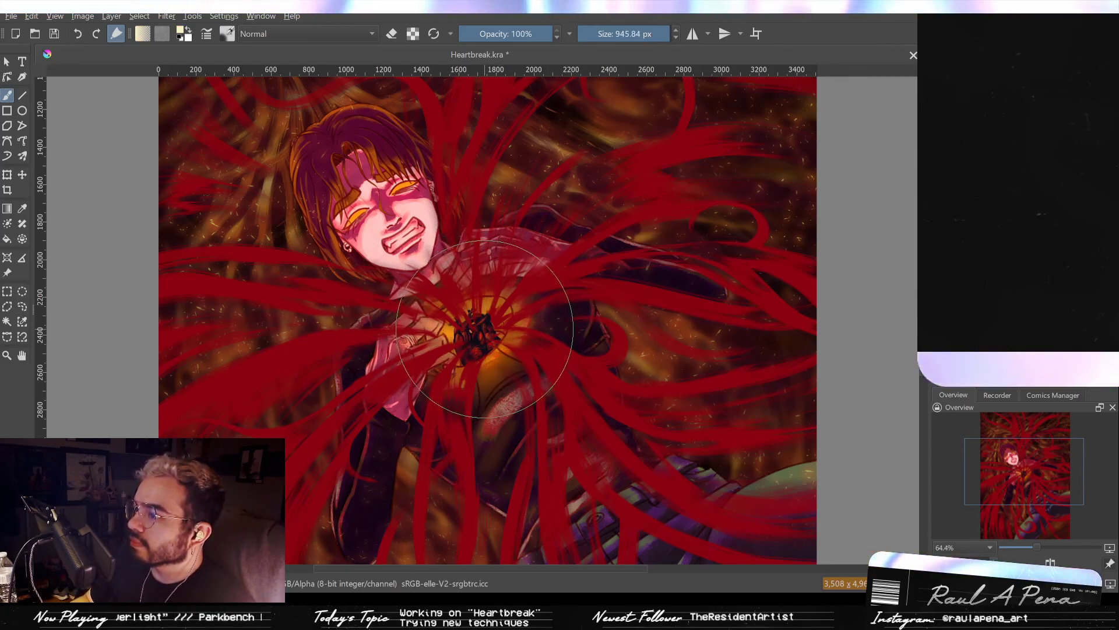
Paint soft pale cream highlights in the centres of both orange eyes, reducing the brush to about 80 px.
drag(383, 207, 200, 208)
drag(354, 252, 352, 202)
mouse_move(357, 97)
mouse_down()
mouse_move(410, 212)
mouse_move(379, 236)
mouse_move(350, 239)
mouse_up()
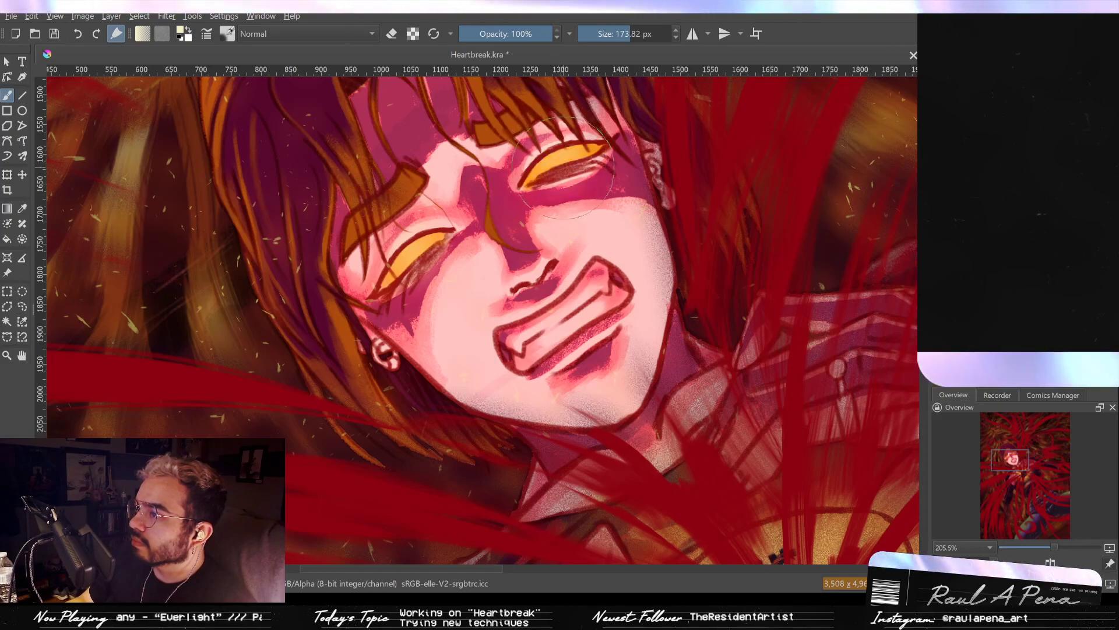
drag(563, 166, 581, 352)
drag(542, 233, 570, 102)
drag(523, 200, 583, 318)
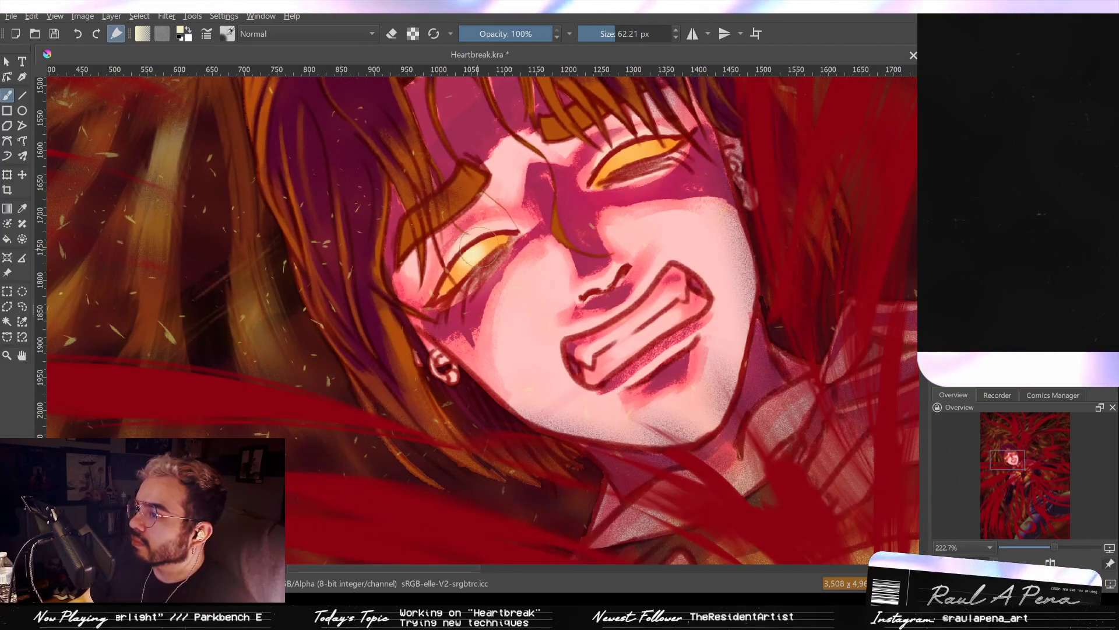
key(ctrl+z)
drag(470, 253, 482, 254)
click(471, 254)
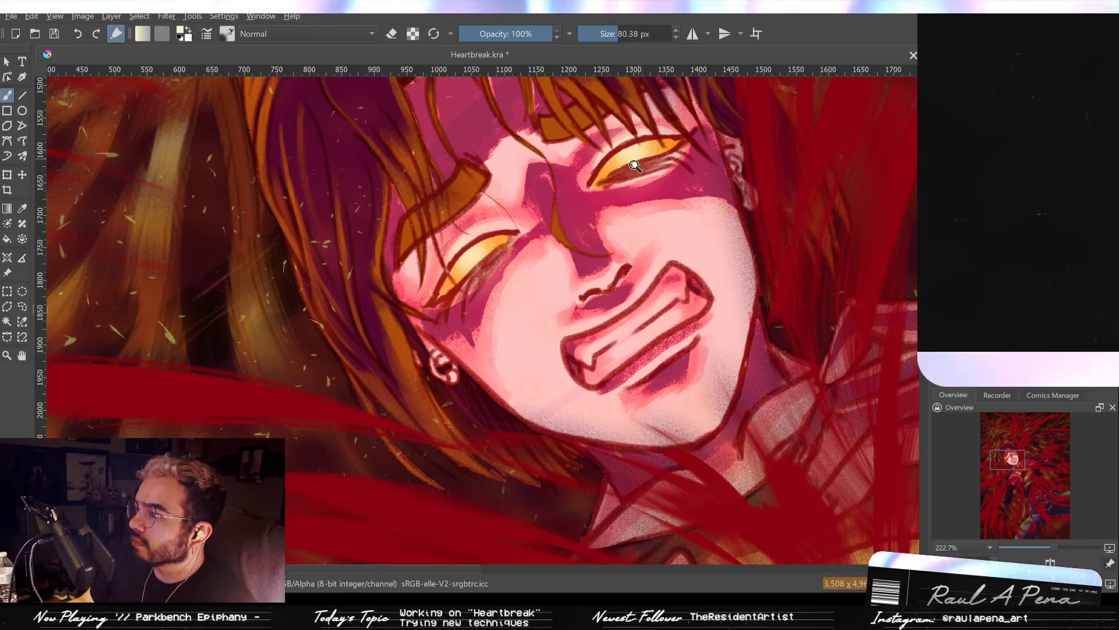
Brighten the chest glow around the dark heart with pale cream strokes, using a brush of about 238 px.
drag(635, 161, 609, 260)
mouse_move(659, 286)
mouse_down()
mouse_move(609, 297)
mouse_move(615, 318)
mouse_move(711, 307)
mouse_up()
mouse_move(626, 307)
mouse_down()
mouse_move(711, 338)
mouse_move(673, 313)
mouse_move(656, 256)
mouse_up()
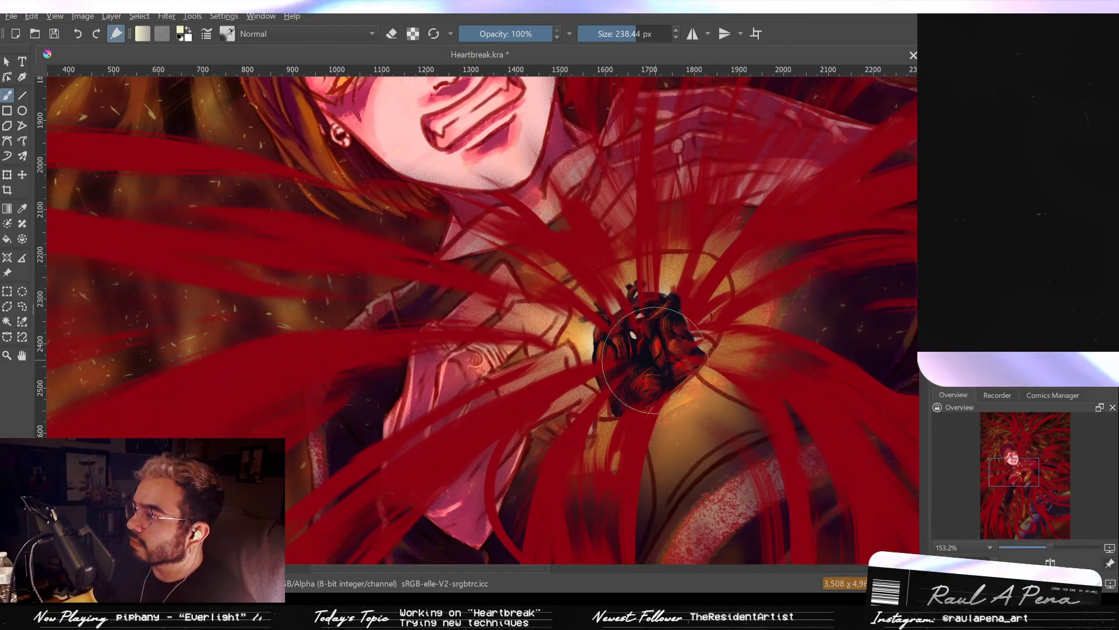
mouse_move(711, 316)
mouse_down()
mouse_move(666, 467)
mouse_move(668, 441)
mouse_up()
key(2)
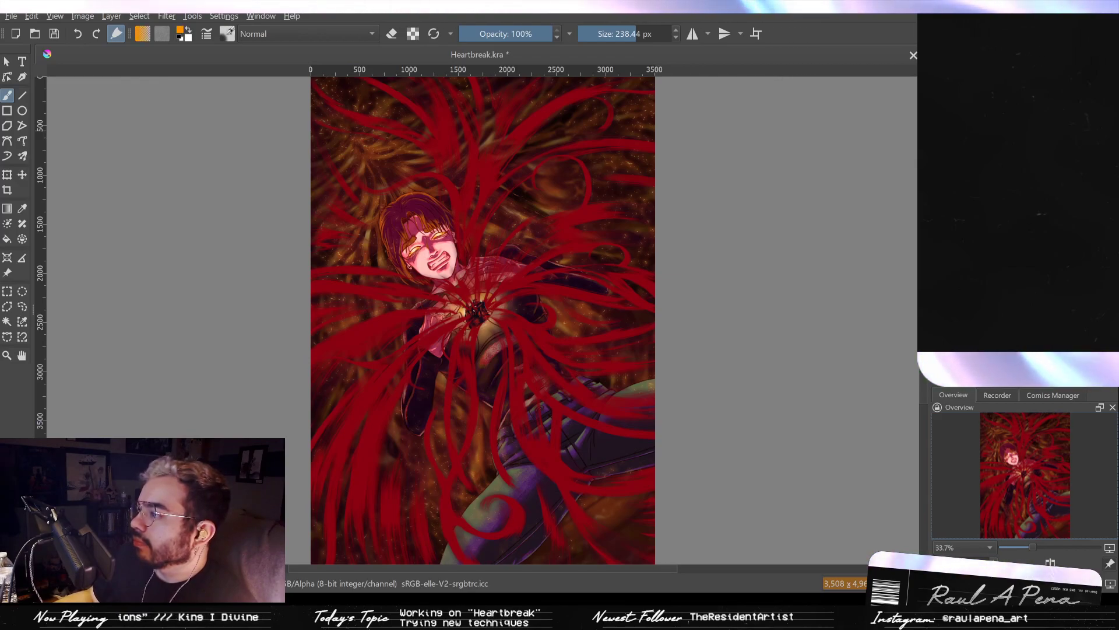
Spread a soft orange-yellow glow over the chest around the dark heart with a brush of about 727 px.
drag(405, 263, 459, 261)
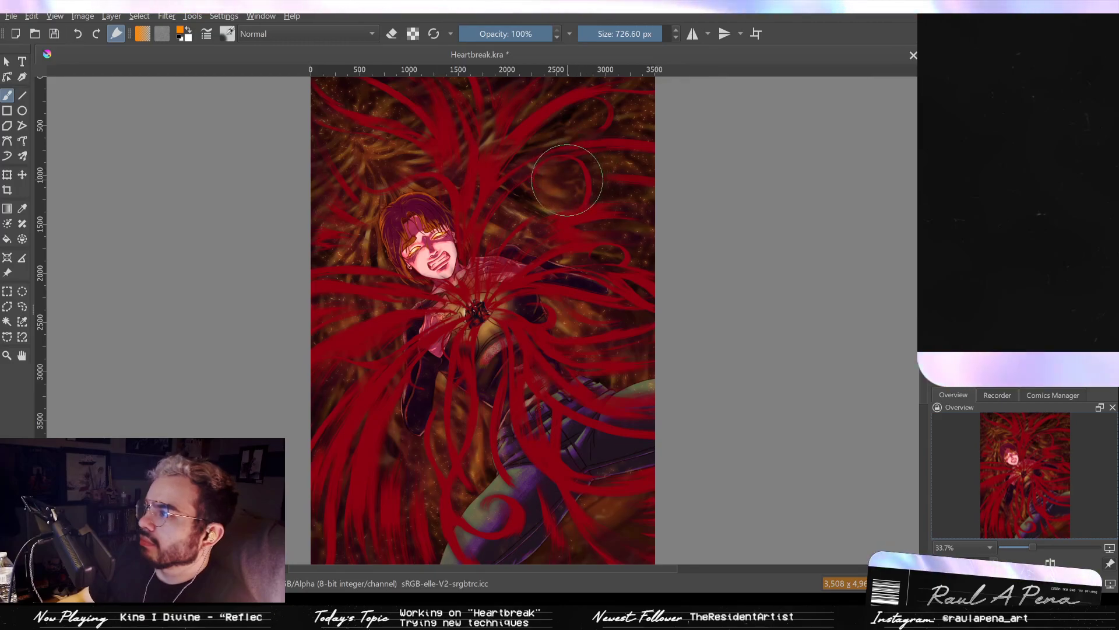
drag(447, 315, 505, 218)
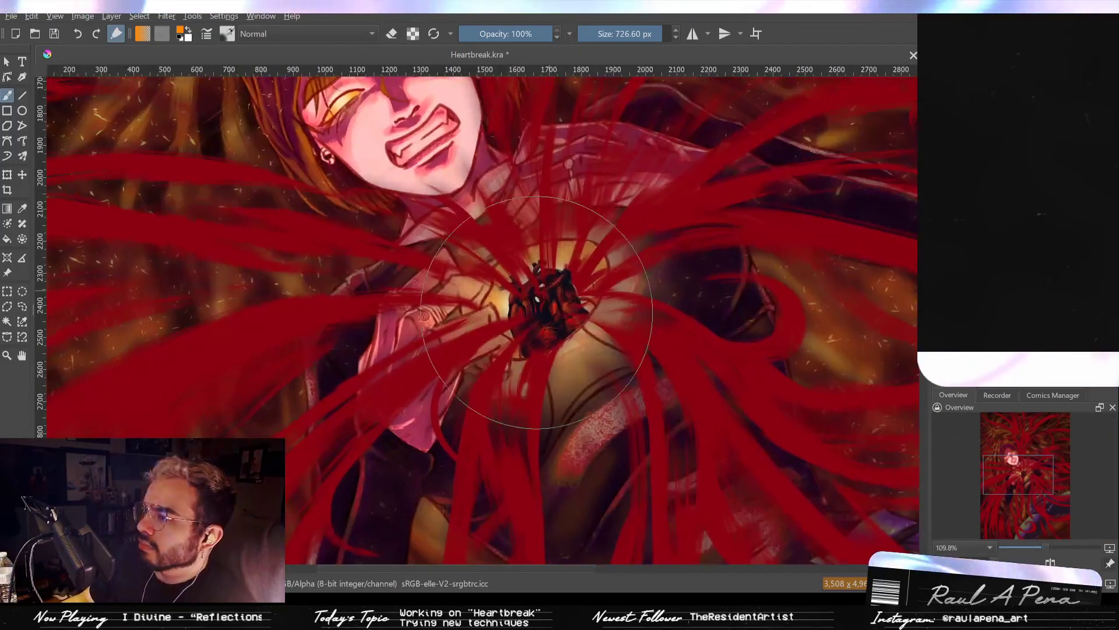
mouse_move(549, 302)
mouse_down()
mouse_move(421, 356)
mouse_move(462, 374)
mouse_move(508, 335)
mouse_move(449, 338)
mouse_move(454, 424)
mouse_move(499, 388)
mouse_move(599, 352)
mouse_up()
key(ctrl+z)
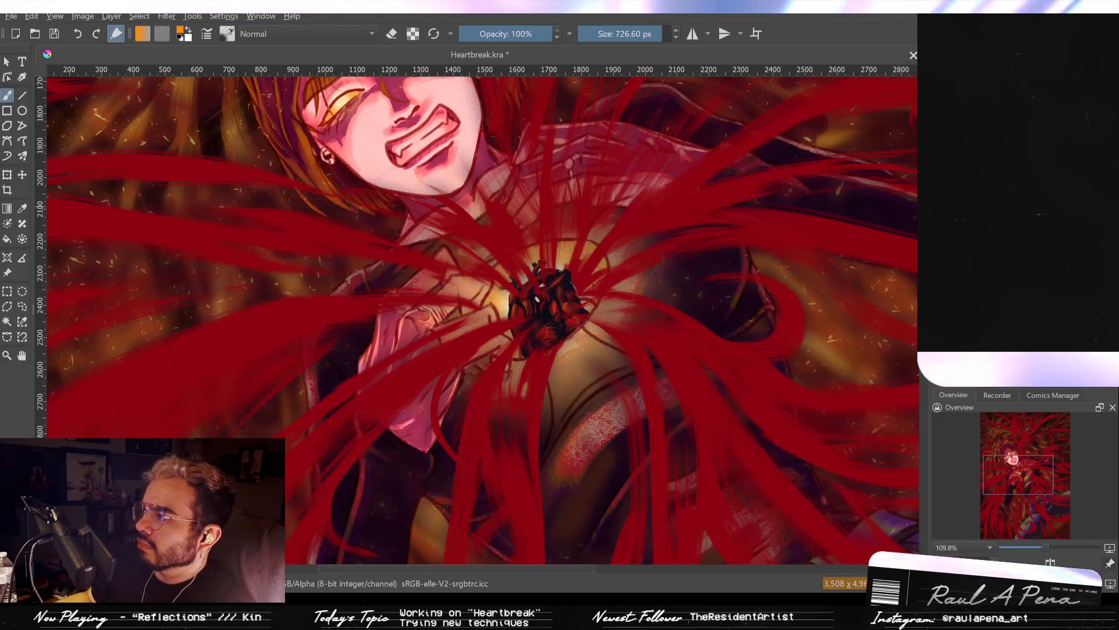
mouse_move(545, 296)
mouse_down()
mouse_move(528, 323)
mouse_move(571, 285)
mouse_move(721, 248)
mouse_up()
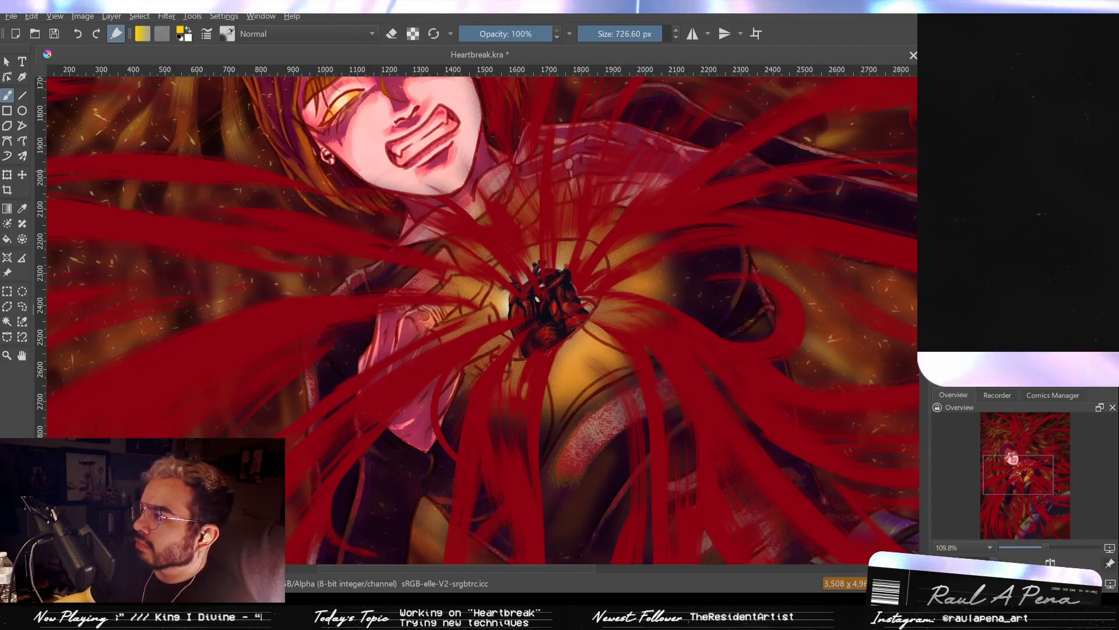
mouse_move(704, 273)
mouse_down()
mouse_move(735, 358)
mouse_move(727, 282)
mouse_move(803, 226)
mouse_up()
drag(570, 446, 488, 462)
mouse_move(561, 464)
mouse_down()
mouse_move(539, 464)
mouse_move(589, 484)
mouse_move(571, 505)
mouse_move(591, 446)
mouse_move(562, 508)
mouse_up()
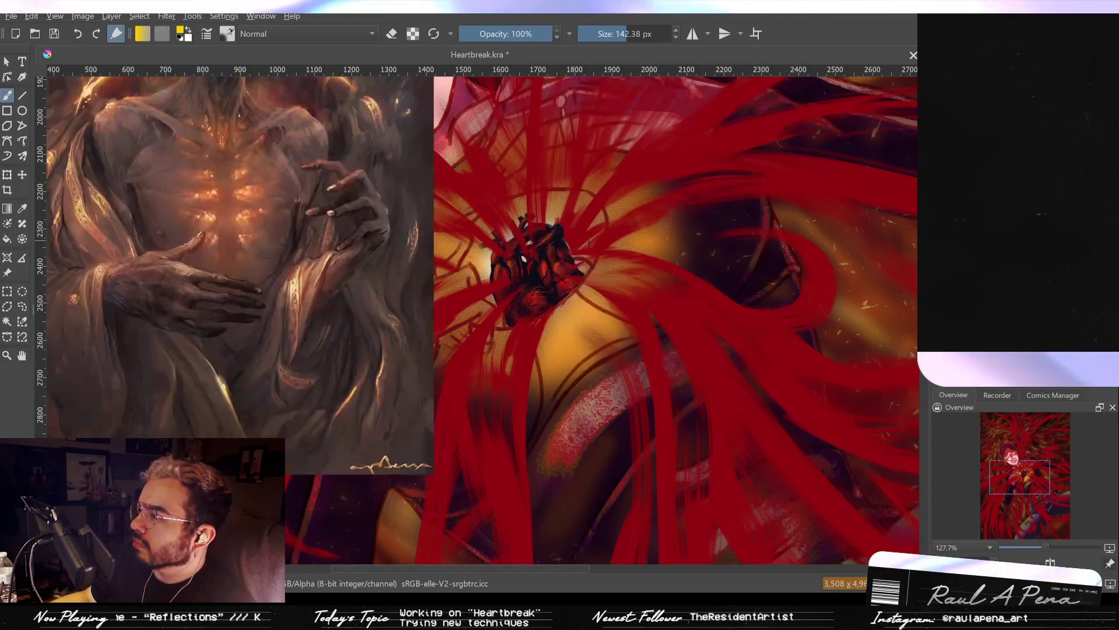
Study the glowing-chest reference painting beside the illustration, and compare the face with the last edit undone and redone.
drag(501, 265, 673, 277)
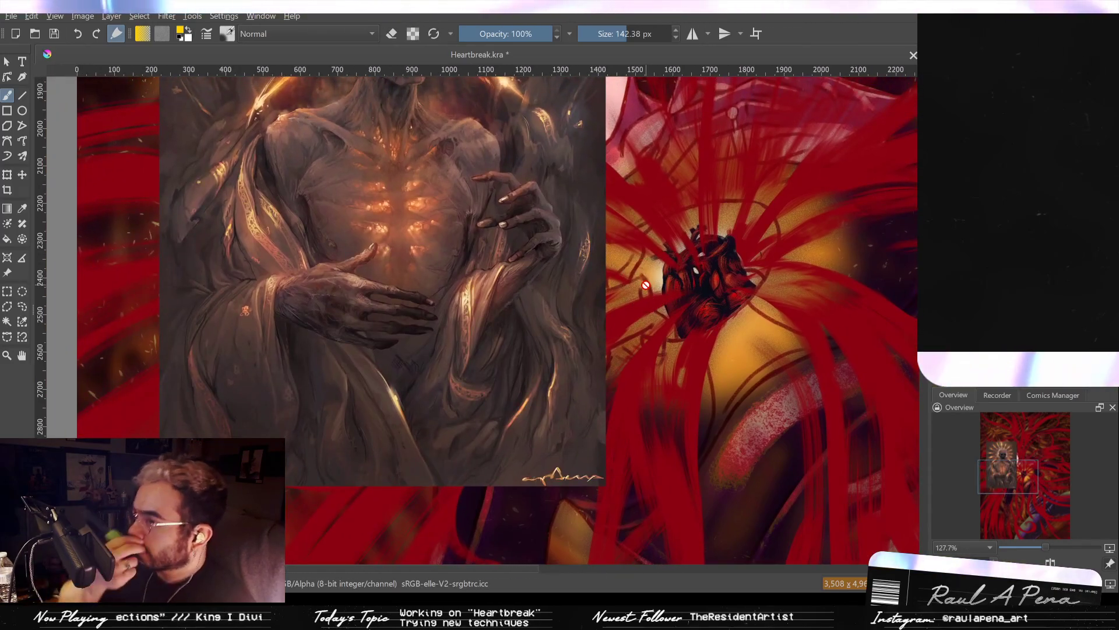
scroll(646, 285, down, 4)
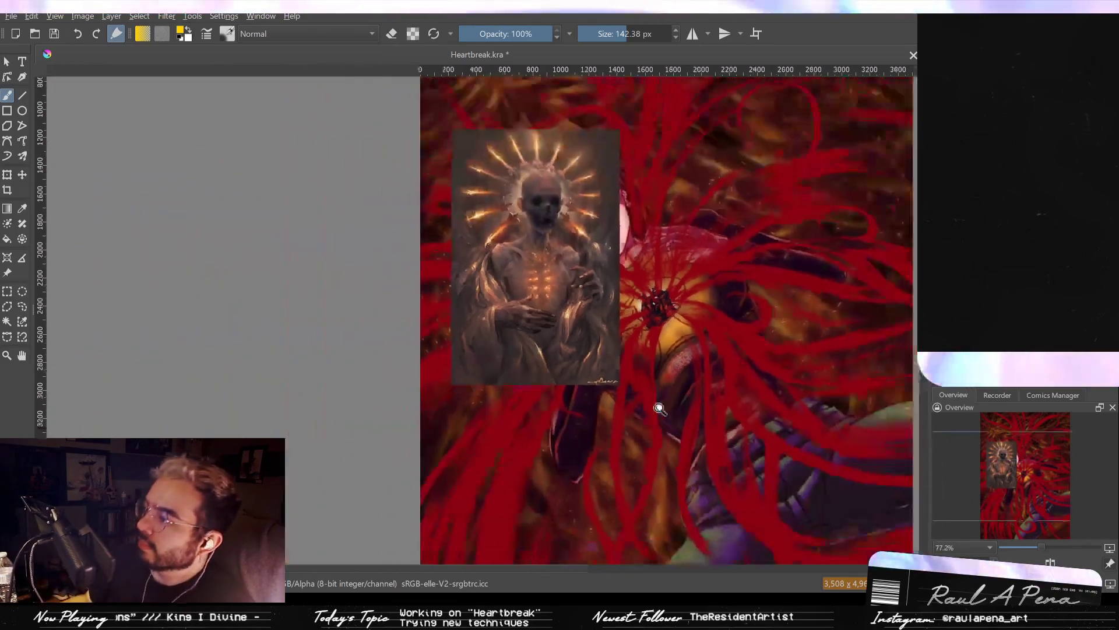
drag(761, 226, 793, 283)
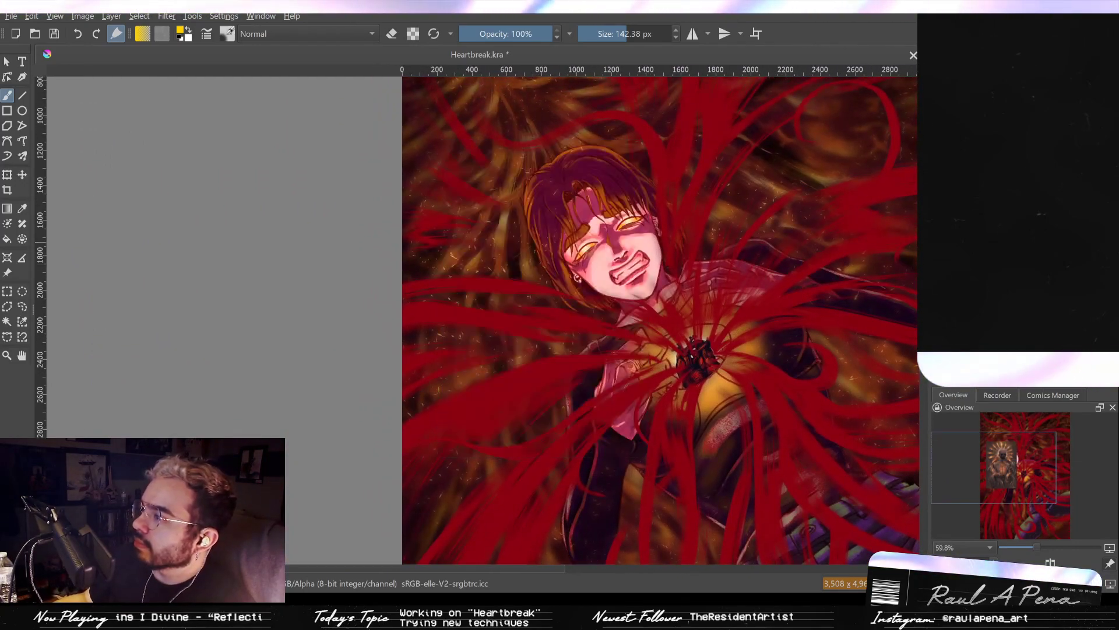
scroll(713, 247, up, 3)
drag(715, 249, 911, 184)
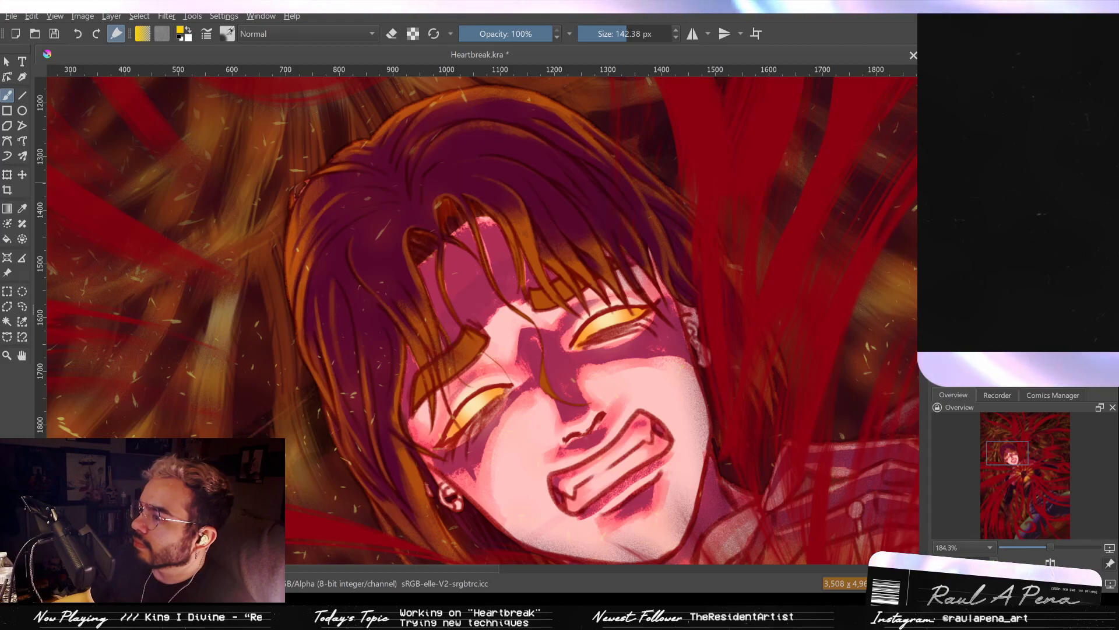
key(ctrl+z)
key(ctrl+shift+z)
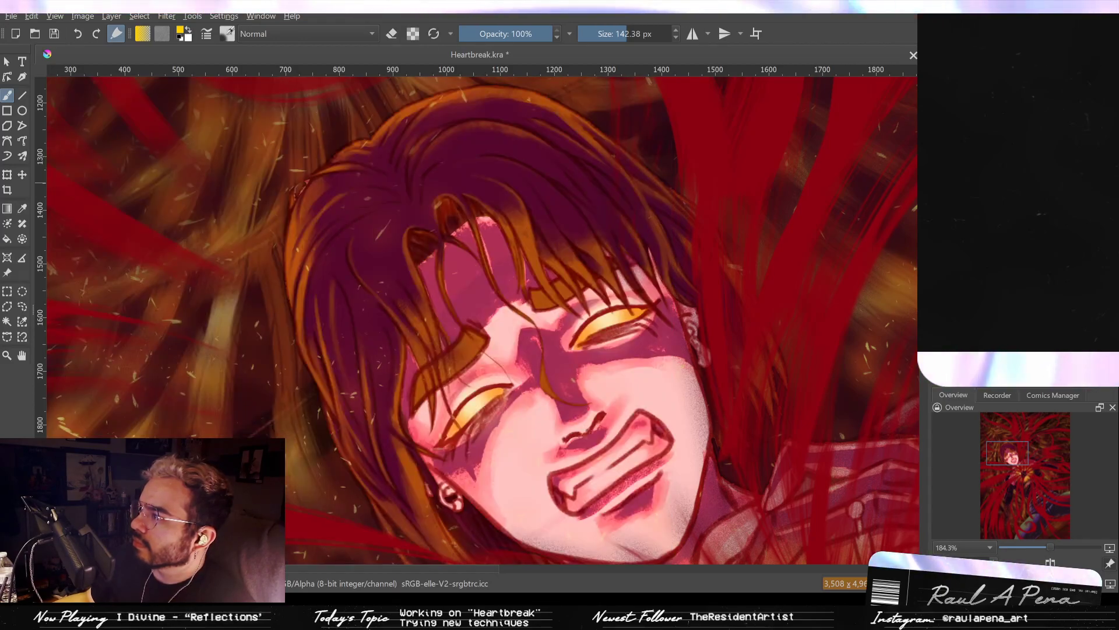
key(ctrl+z)
key(ctrl+shift+z)
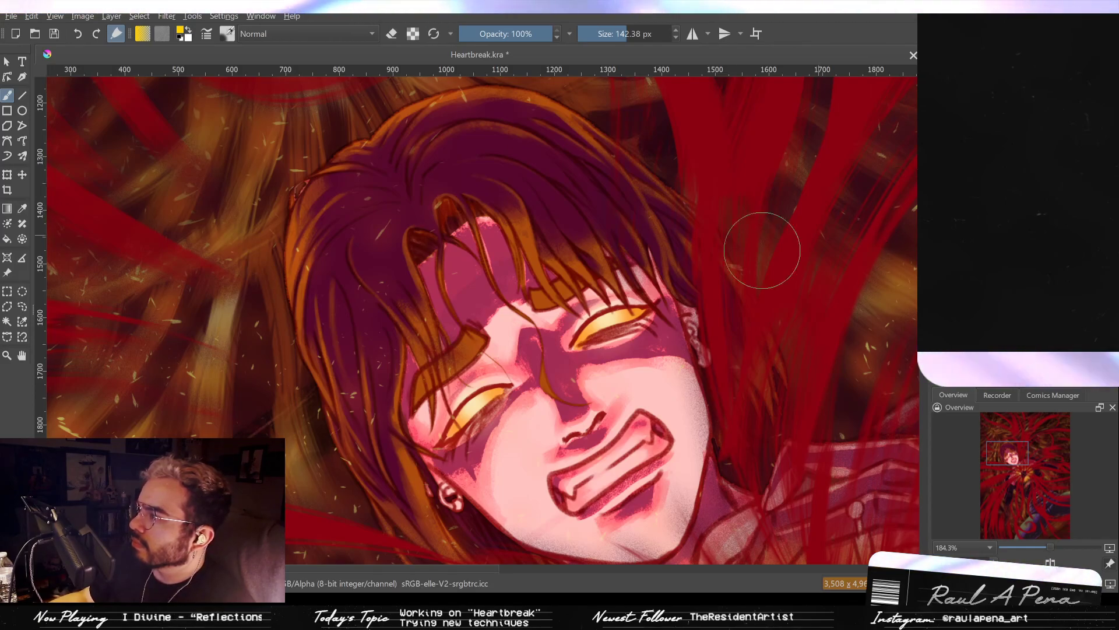
Try a yellow dab and a stroke in a sampled crimson on the forehead below the fringe, undoing both.
scroll(515, 279, up, 2)
drag(460, 217, 470, 210)
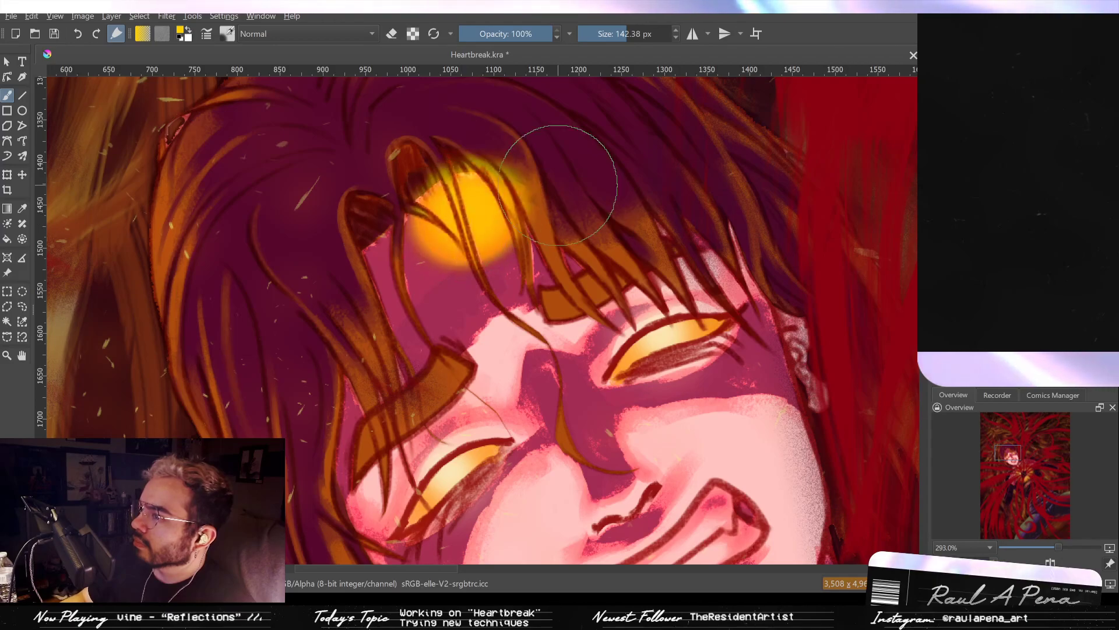
key(ctrl+z)
ctrl+click(492, 206)
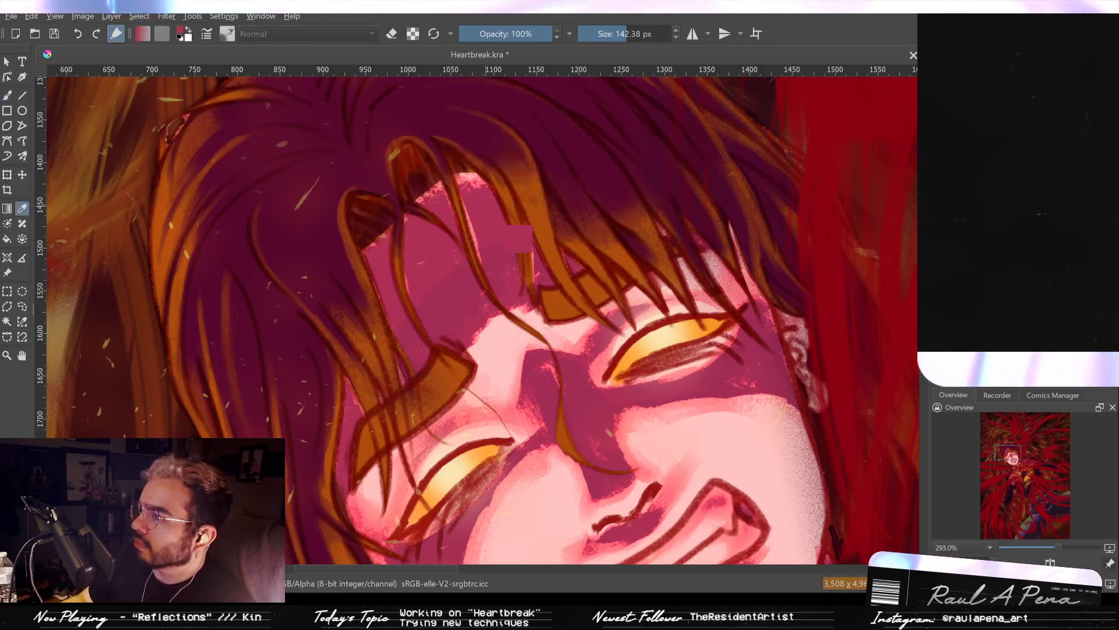
mouse_move(494, 196)
mouse_down()
mouse_move(350, 197)
mouse_move(473, 196)
mouse_move(462, 181)
mouse_up()
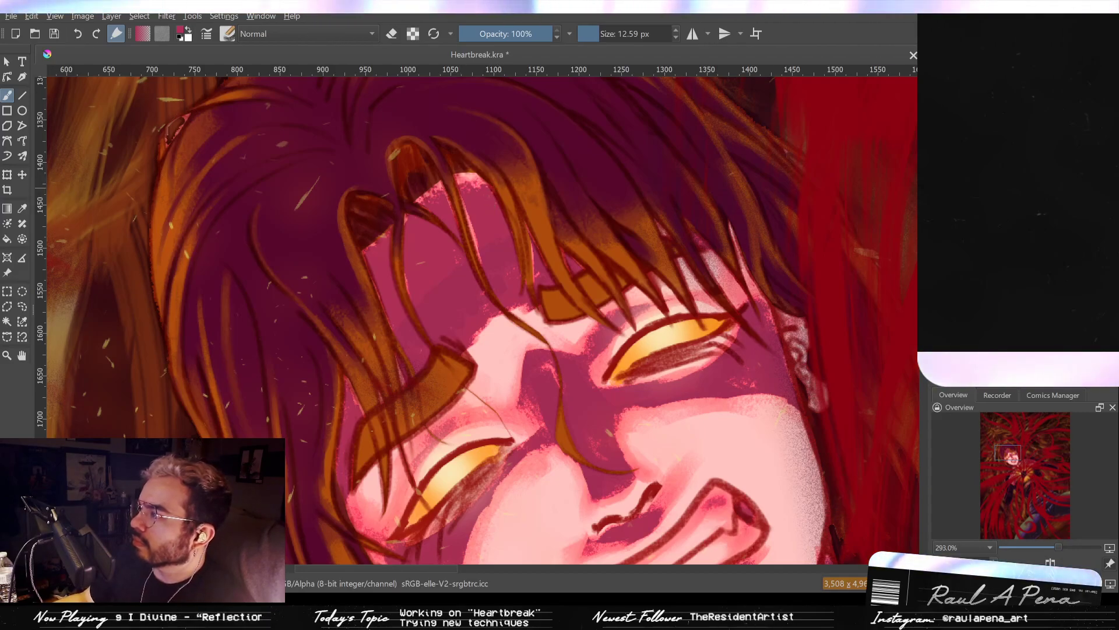
key(ctrl+z)
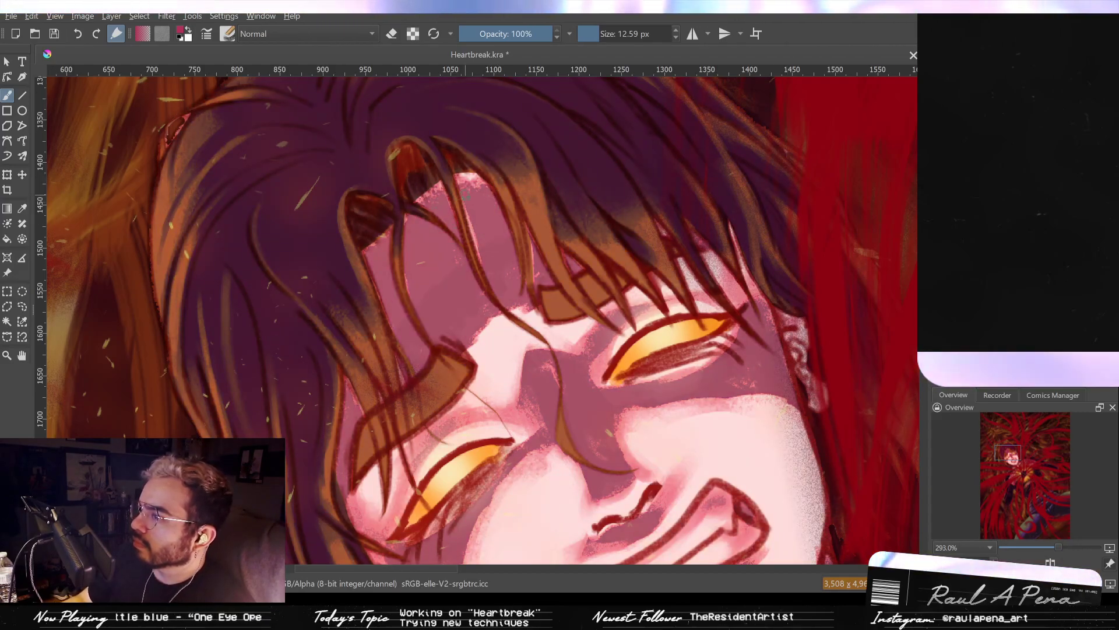
Review the face, the chest and the whole illustration with the more saturated hair and skin colours.
key(p)
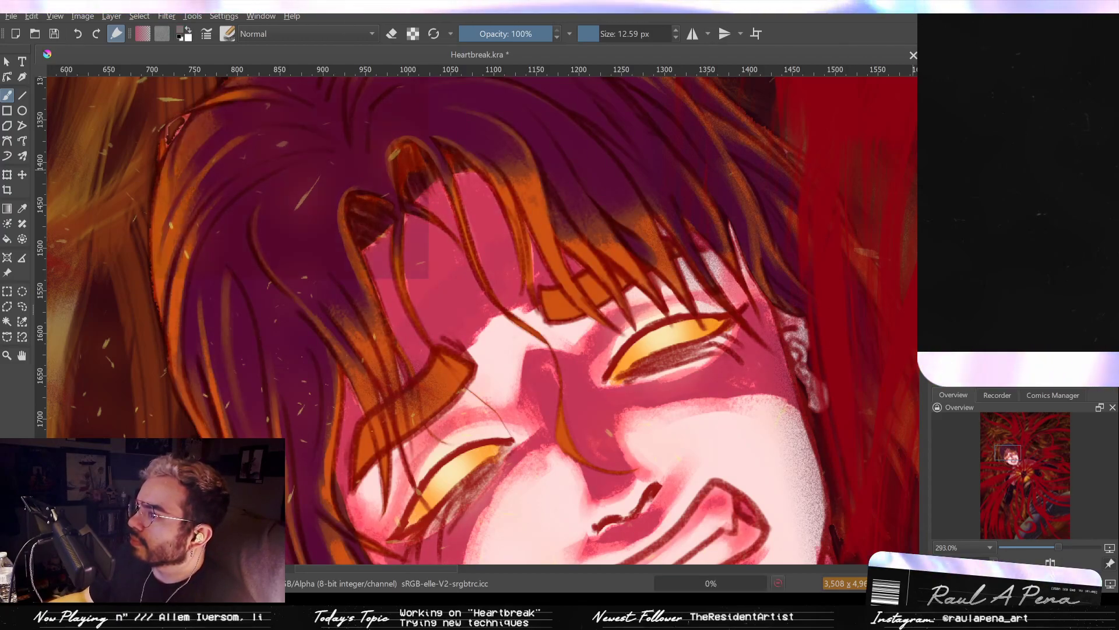
scroll(787, 280, down, 5)
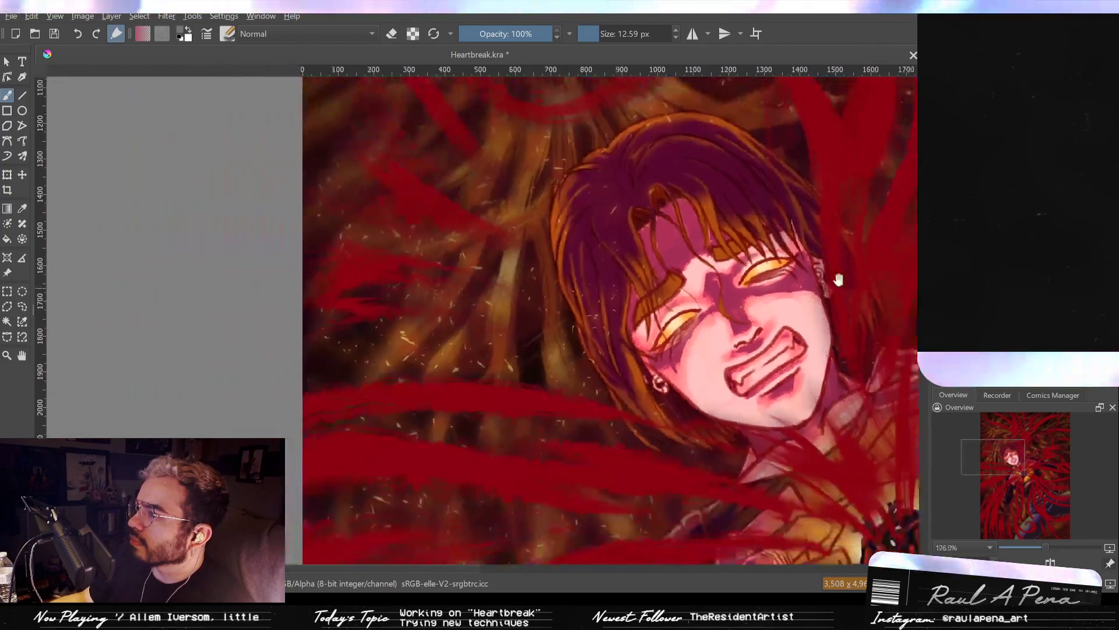
drag(787, 281, 850, 291)
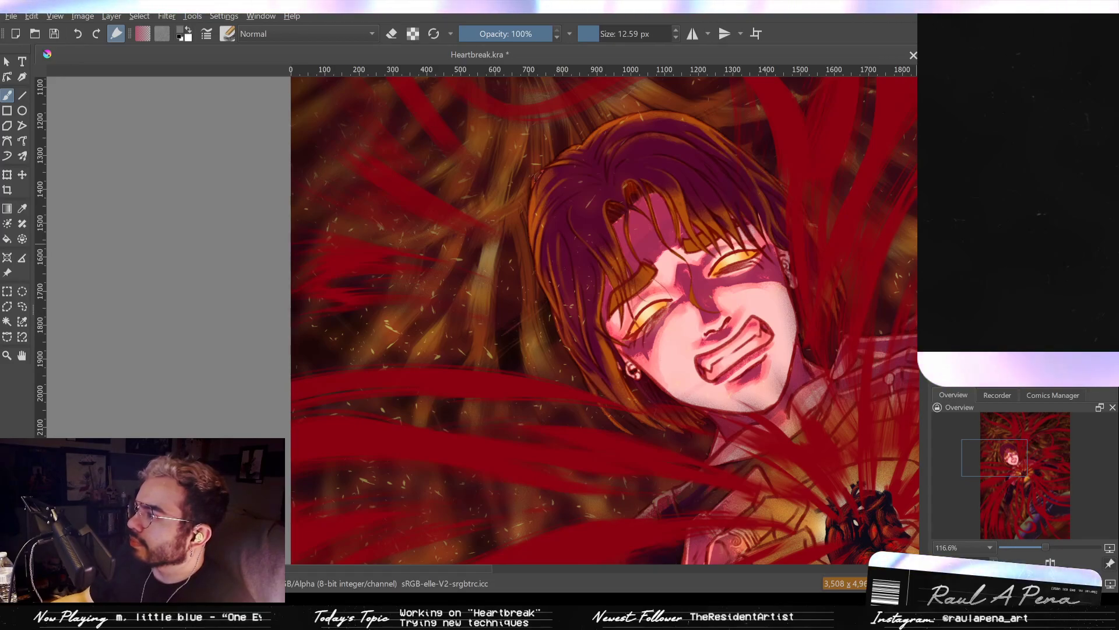
drag(818, 263, 500, 185)
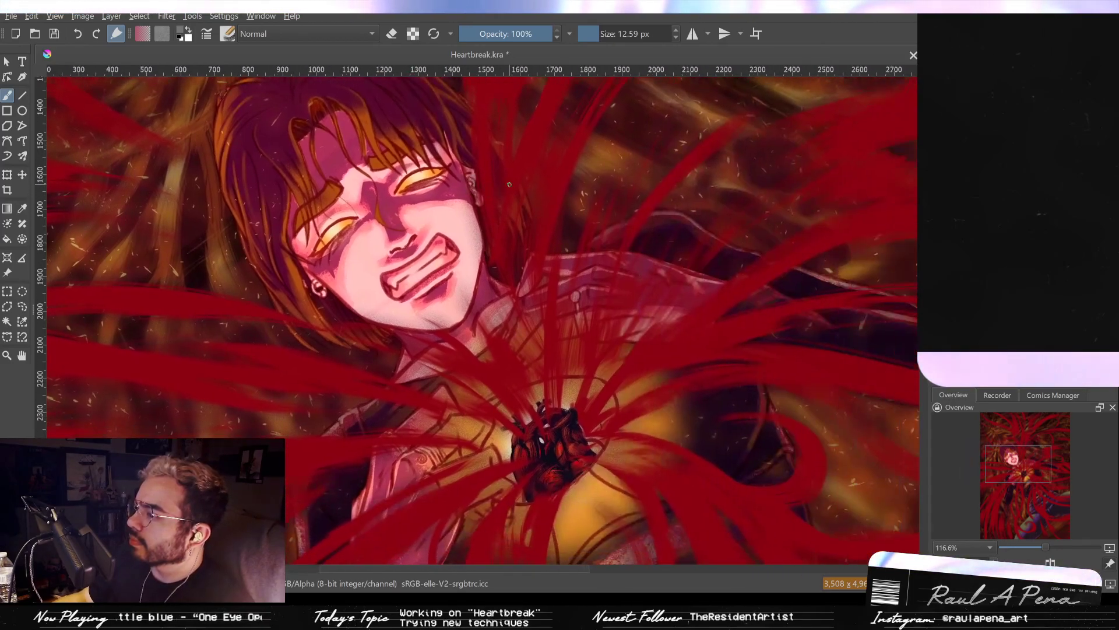
key(2)
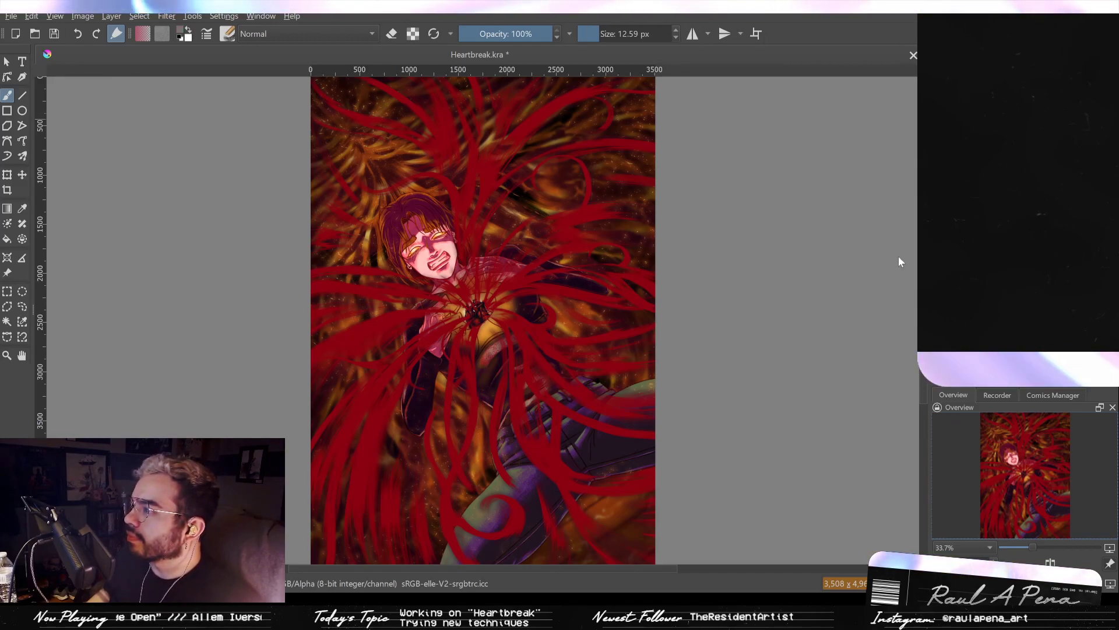
Set the Gaussian Blur layer's horizontal and vertical radius to 44.45 px.
click(780, 367)
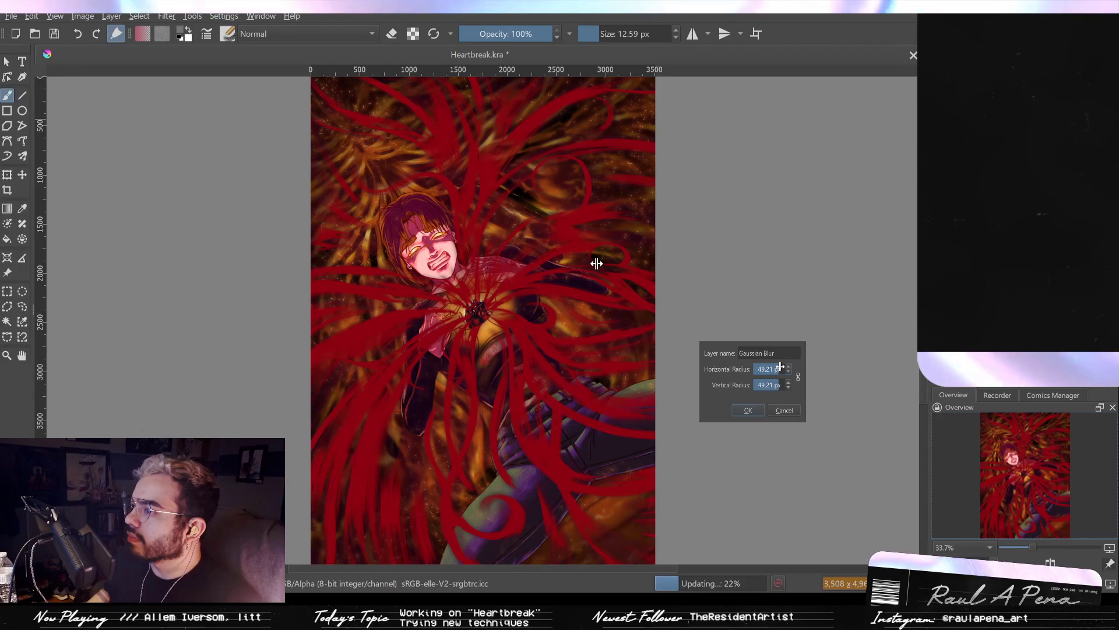
drag(780, 366, 775, 368)
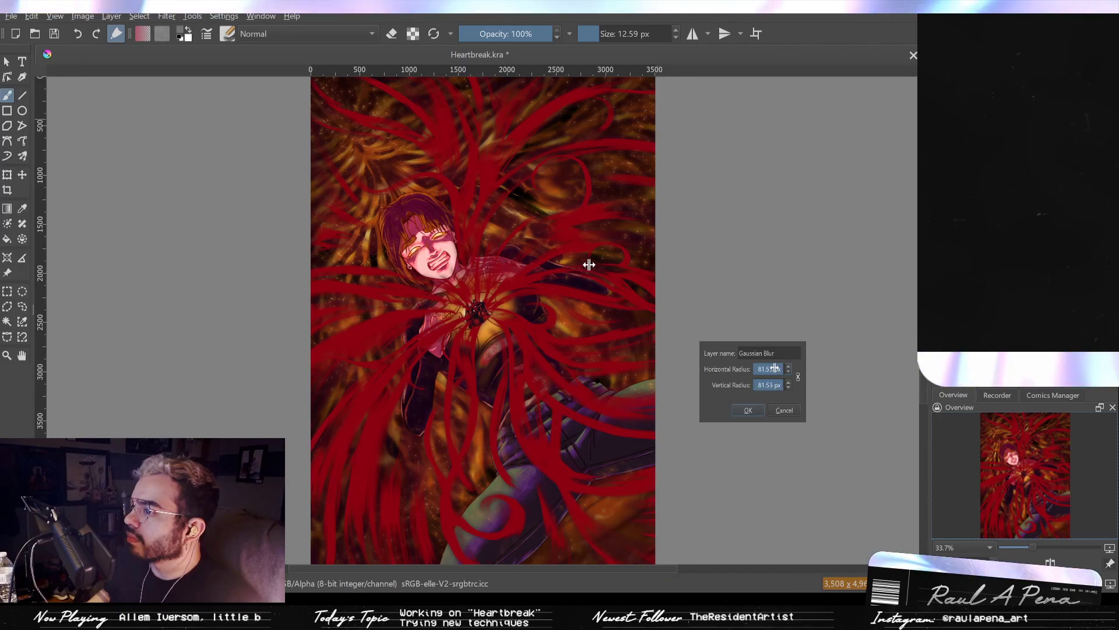
drag(773, 371, 766, 396)
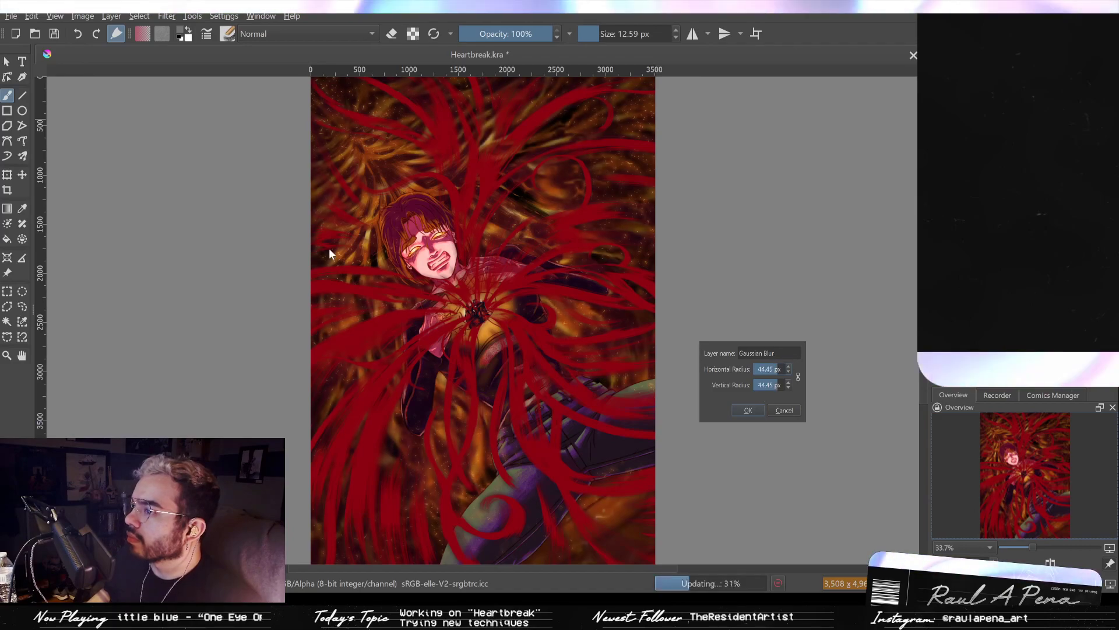
click(746, 410)
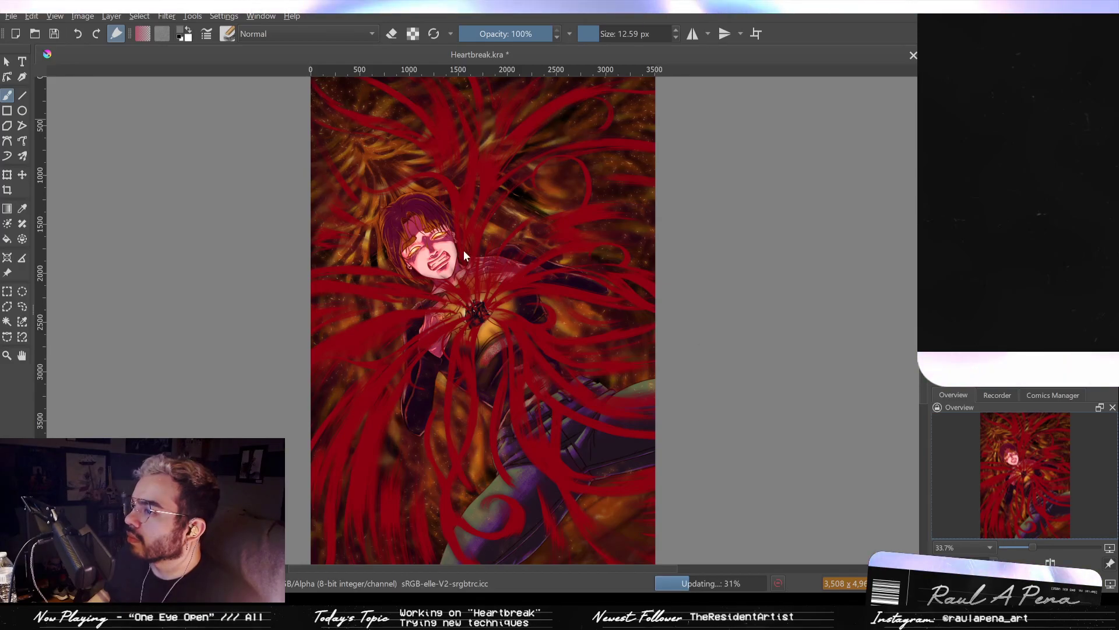
Examine the full illustration and compare the background with and without the blur.
scroll(463, 250, up, 6)
scroll(527, 240, down, 4)
scroll(527, 241, down, 4)
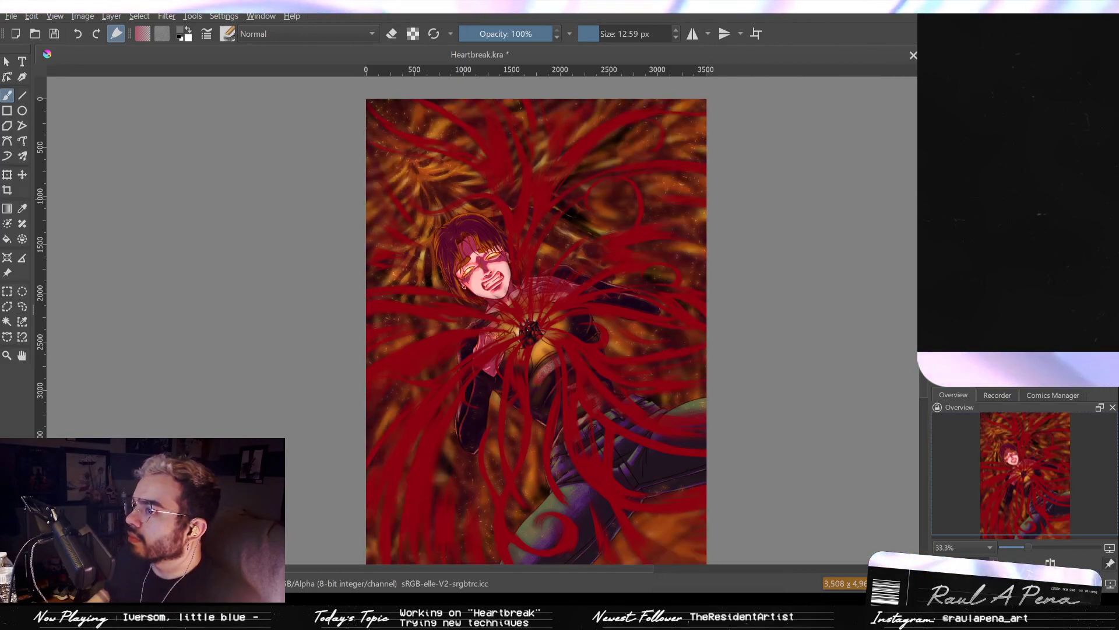
drag(624, 243, 626, 219)
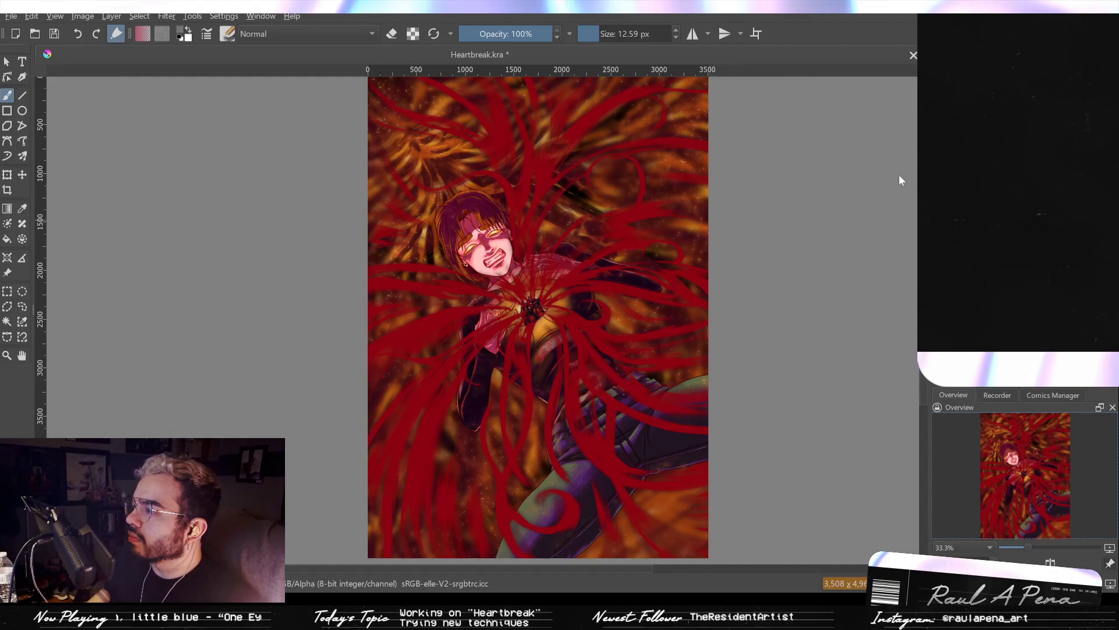
key(F3)
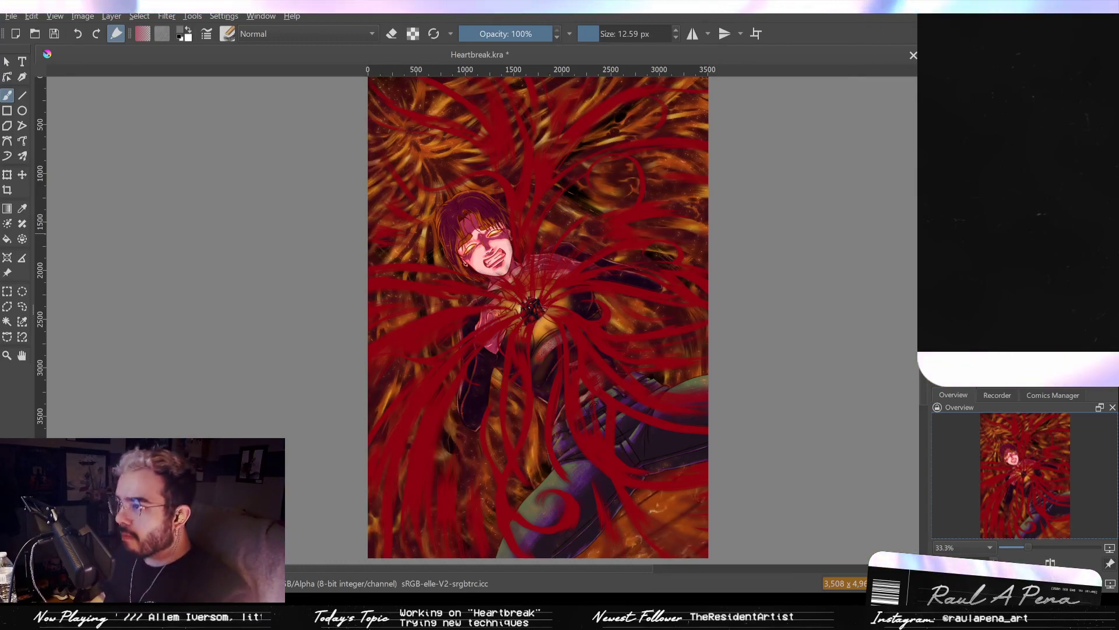
key(ctrl+shift+z)
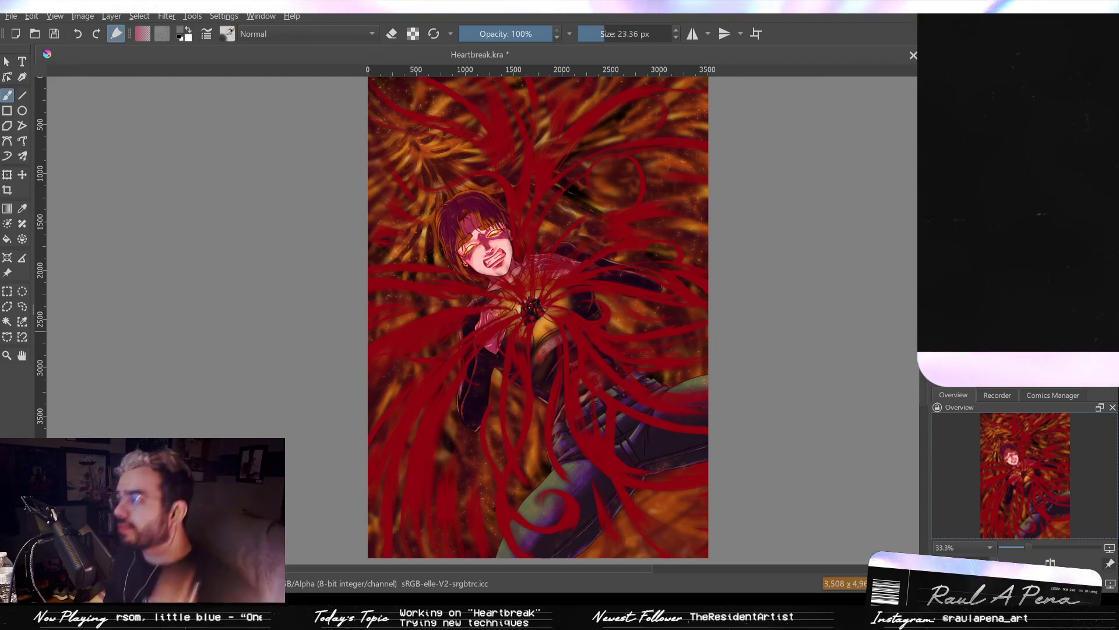
Erase the blur over the lower-right background beside the legs with a 1000 px eraser.
click(392, 34)
drag(625, 38, 676, 35)
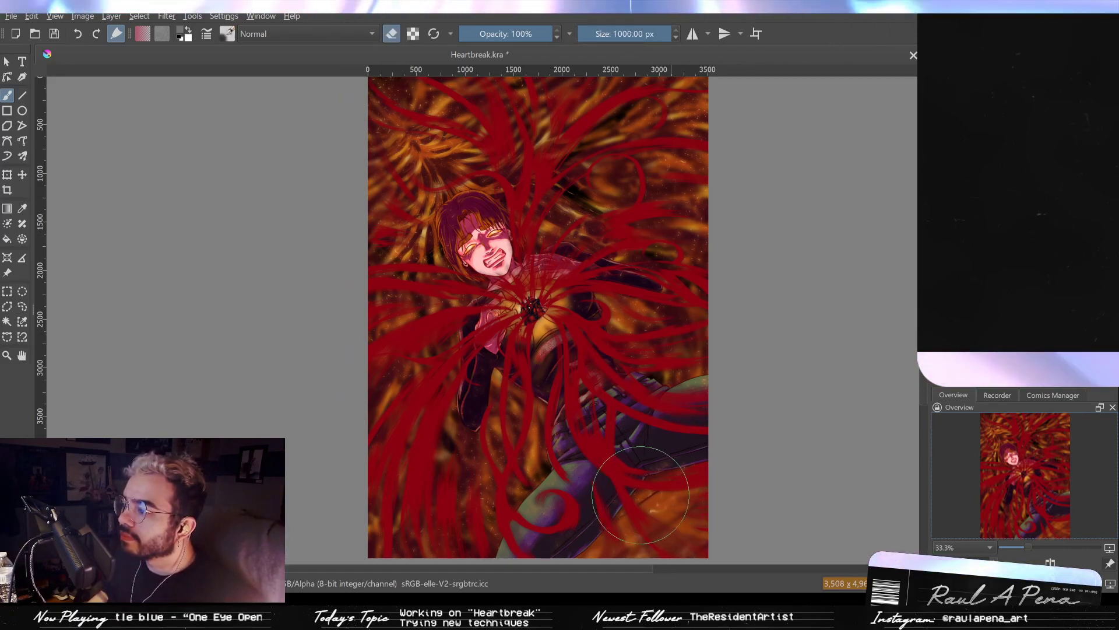
click(731, 454)
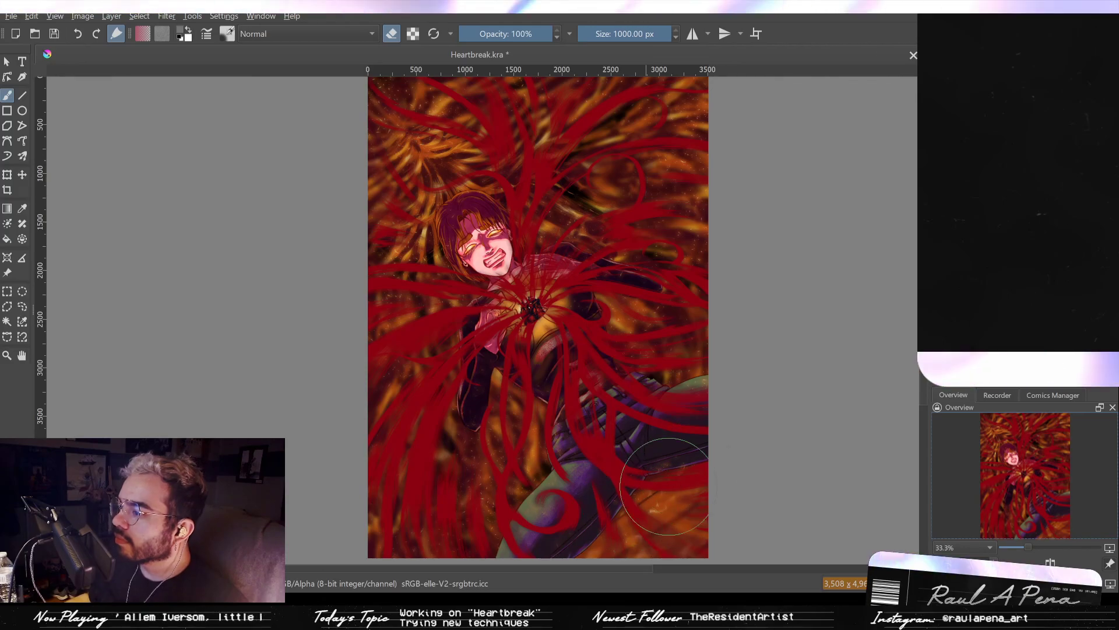
drag(635, 493, 715, 530)
drag(589, 315, 689, 532)
mouse_move(631, 412)
mouse_down()
mouse_move(669, 467)
mouse_move(694, 539)
mouse_up()
mouse_move(651, 457)
mouse_down()
mouse_move(683, 535)
mouse_move(671, 488)
mouse_move(675, 506)
mouse_move(597, 410)
mouse_move(606, 460)
mouse_up()
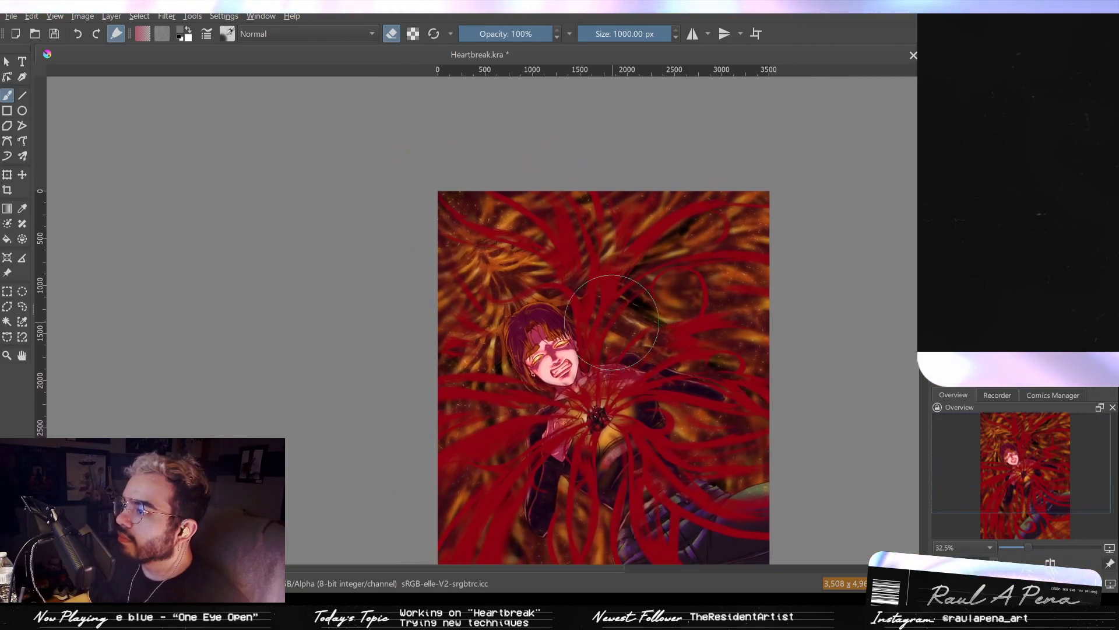
Turn erasing off and paint the blur back over the background beside the head in white at 1000 px.
click(393, 35)
key(p)
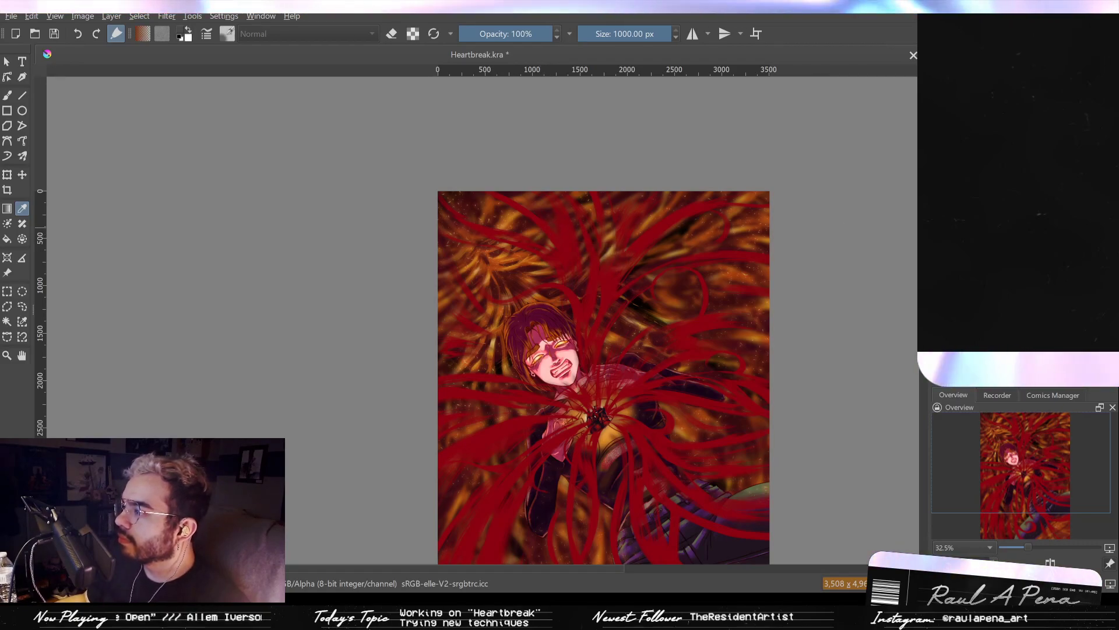
click(544, 230)
key(b)
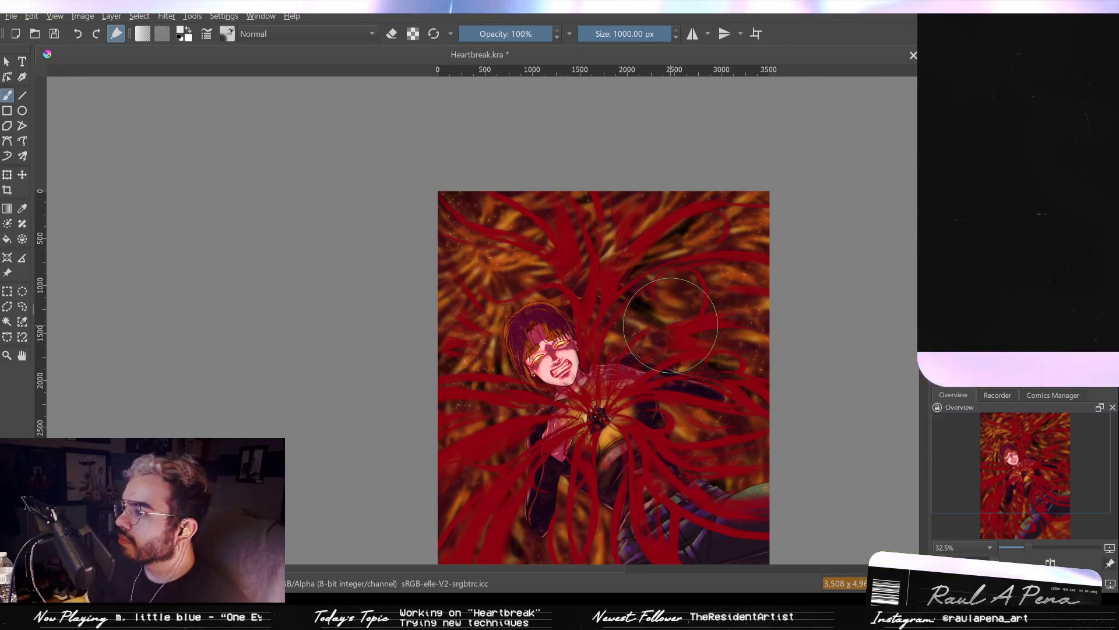
Erase the blur from patches of background around the figure with erasers of about 987 px and 436 px.
click(392, 34)
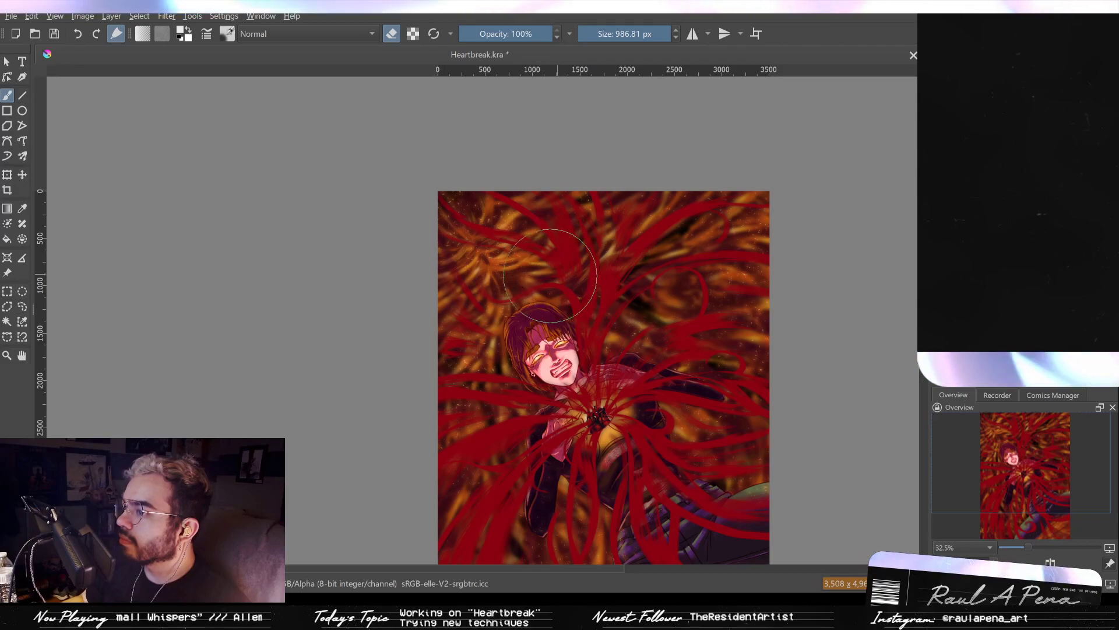
drag(576, 272, 268, 303)
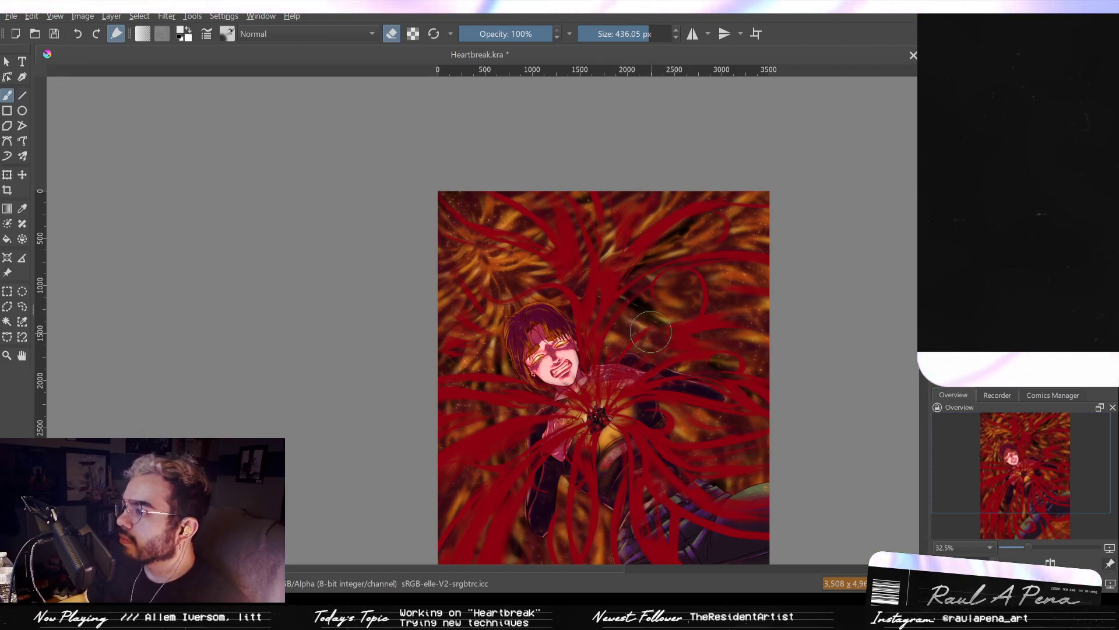
drag(501, 401, 489, 263)
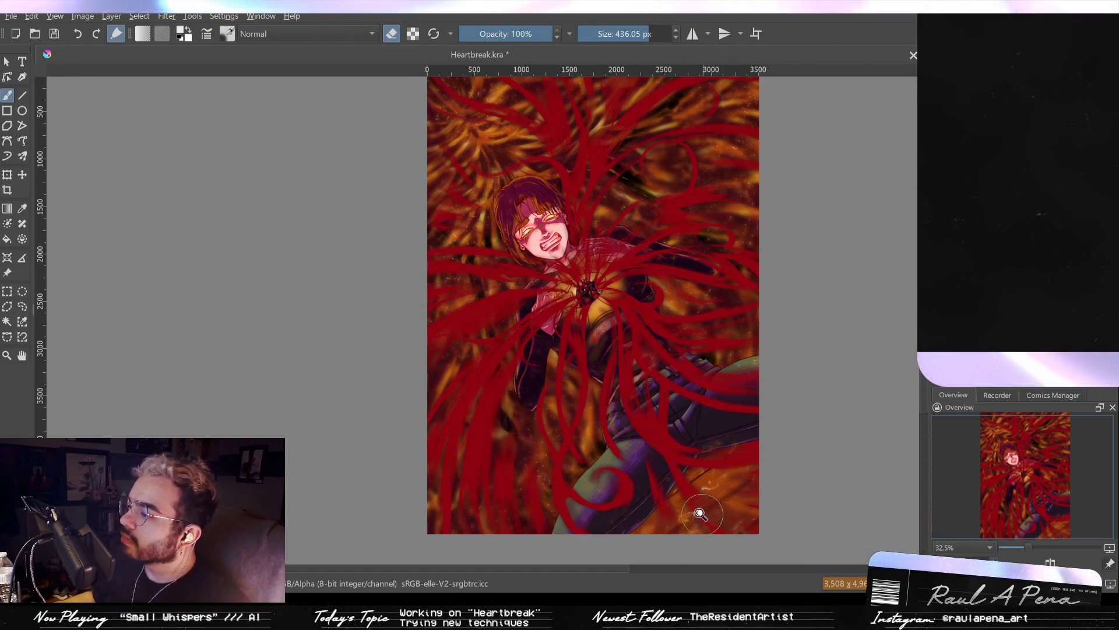
drag(701, 512, 708, 518)
drag(708, 462, 620, 465)
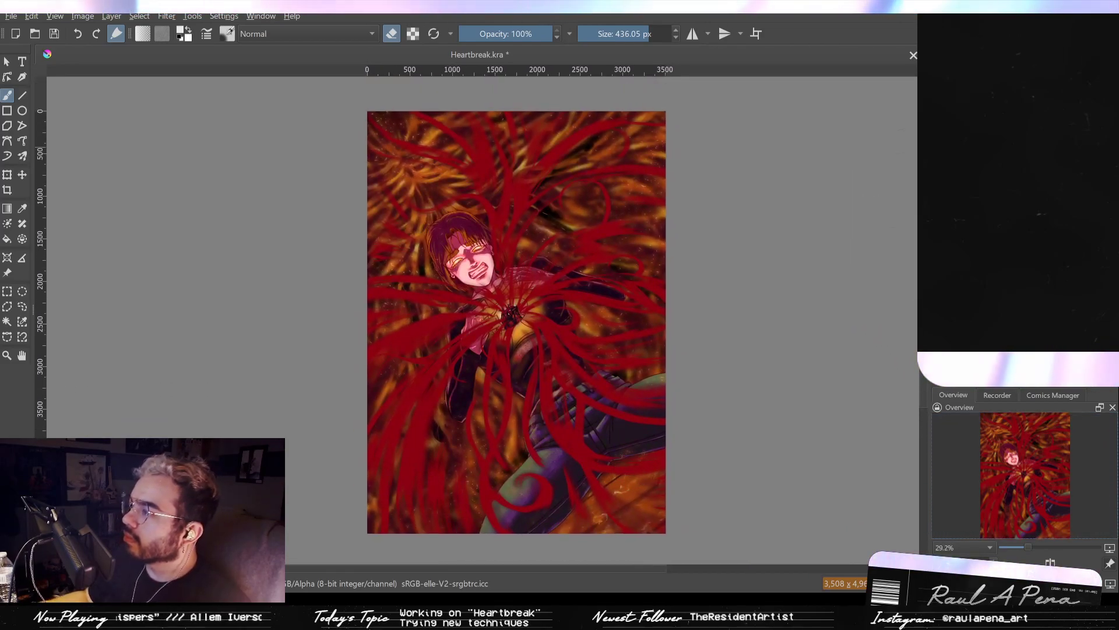
drag(787, 245, 851, 143)
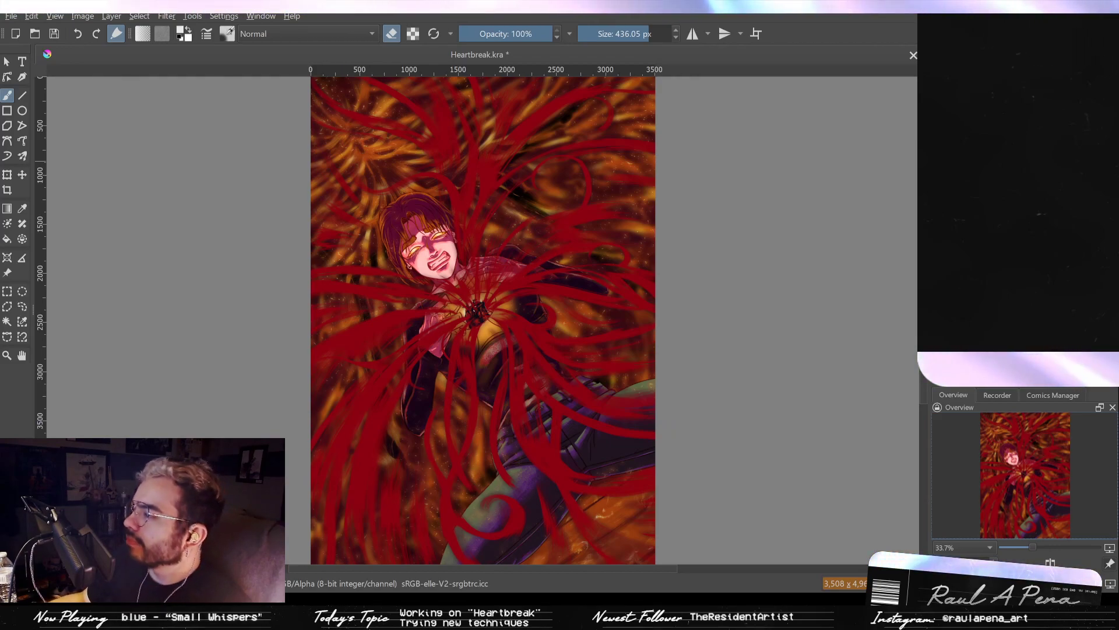
Paint pale cream highlights on the dark heart's upper vessel with a fine brush of about 4 to 8 px.
key(e)
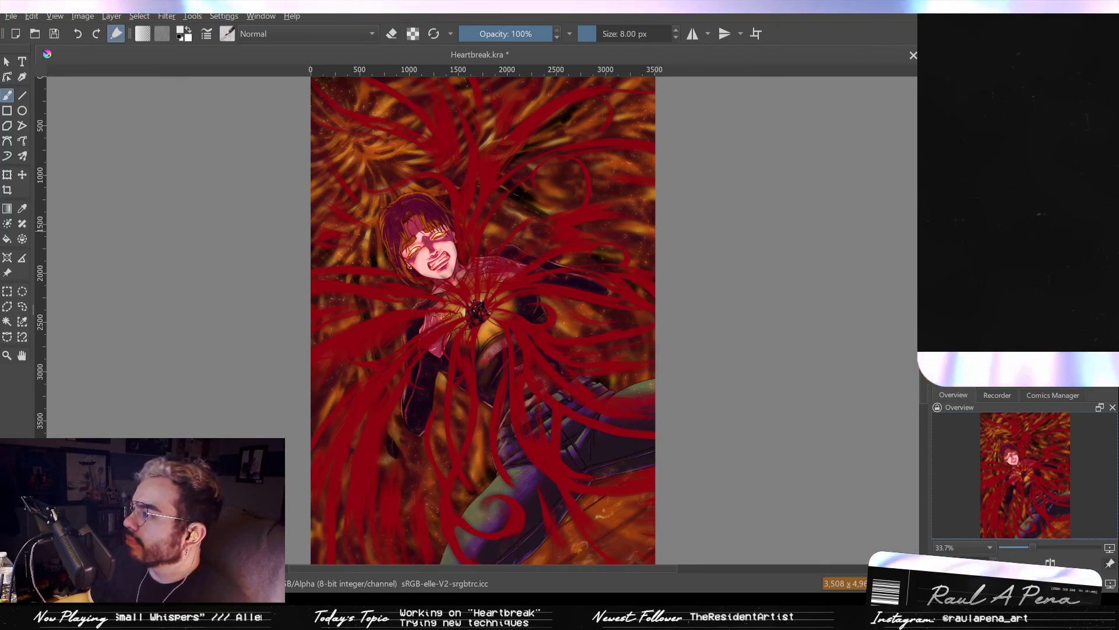
scroll(477, 312, up, 10)
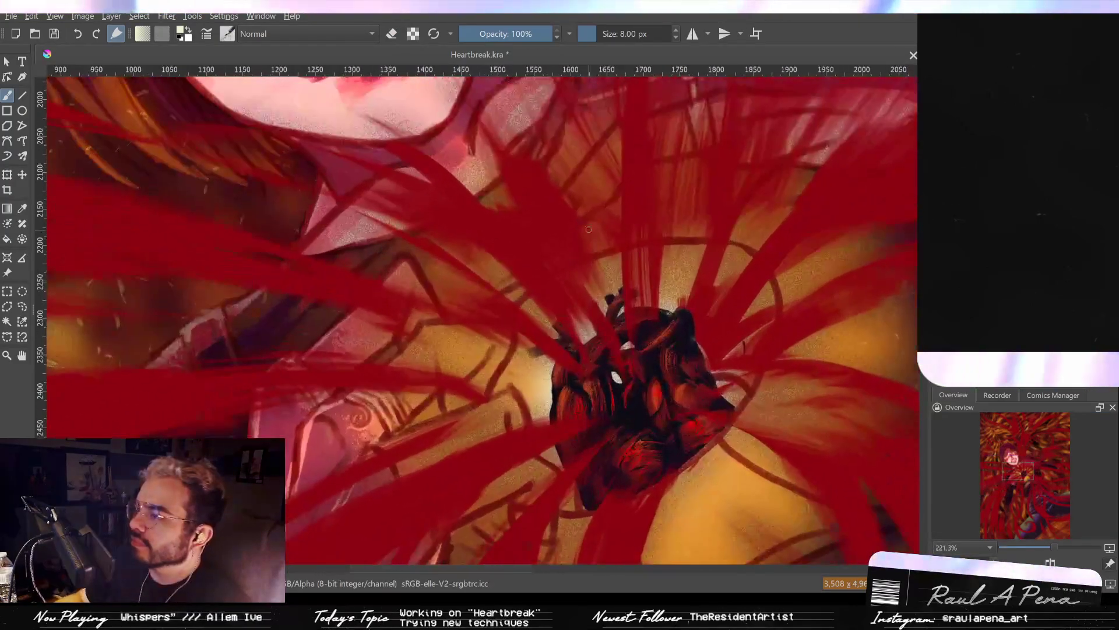
mouse_move(645, 352)
mouse_down()
mouse_move(675, 349)
mouse_move(650, 348)
mouse_up()
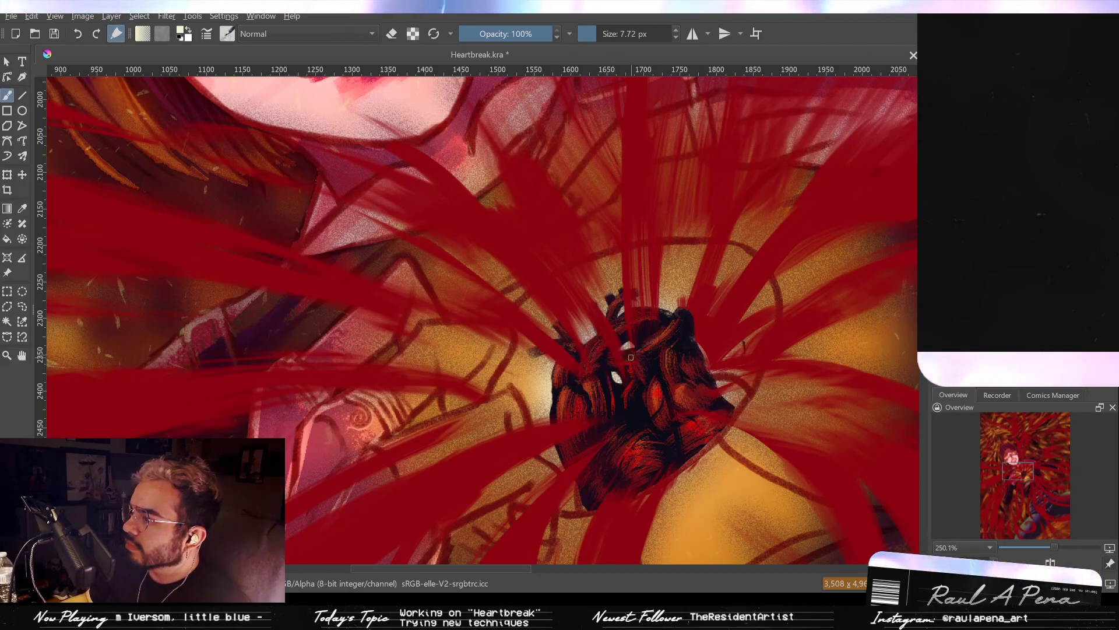
drag(621, 356, 614, 356)
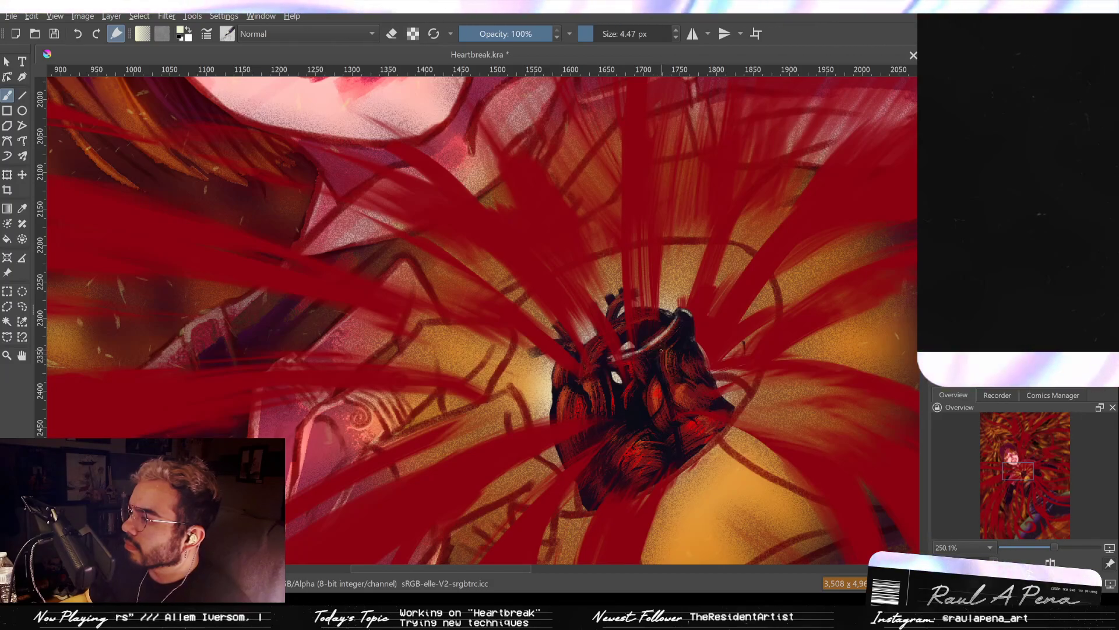
scroll(675, 375, down, 3)
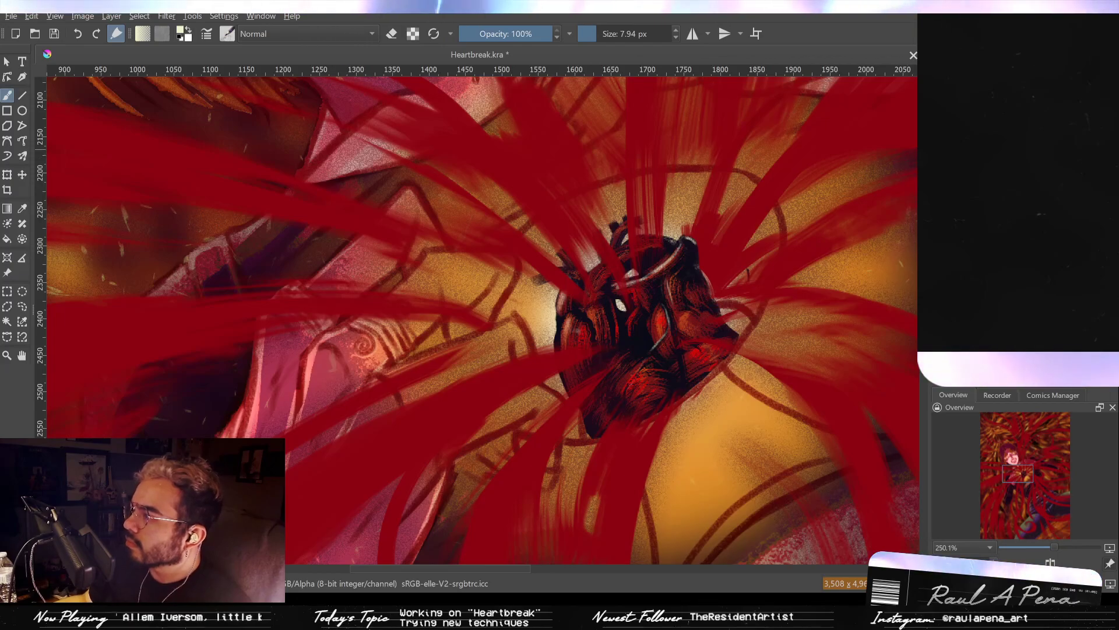
Hide the red tendrils and draw thin pale highlights along the heart's veins with a brush of about 3.6 px.
key(ctrl+z)
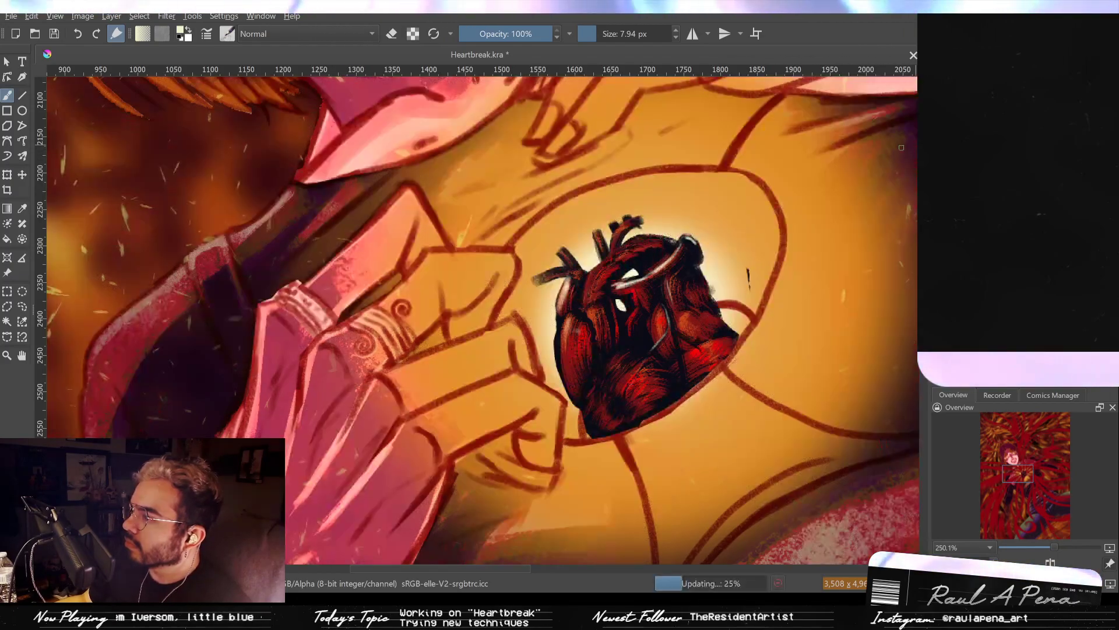
scroll(600, 243, up, 2)
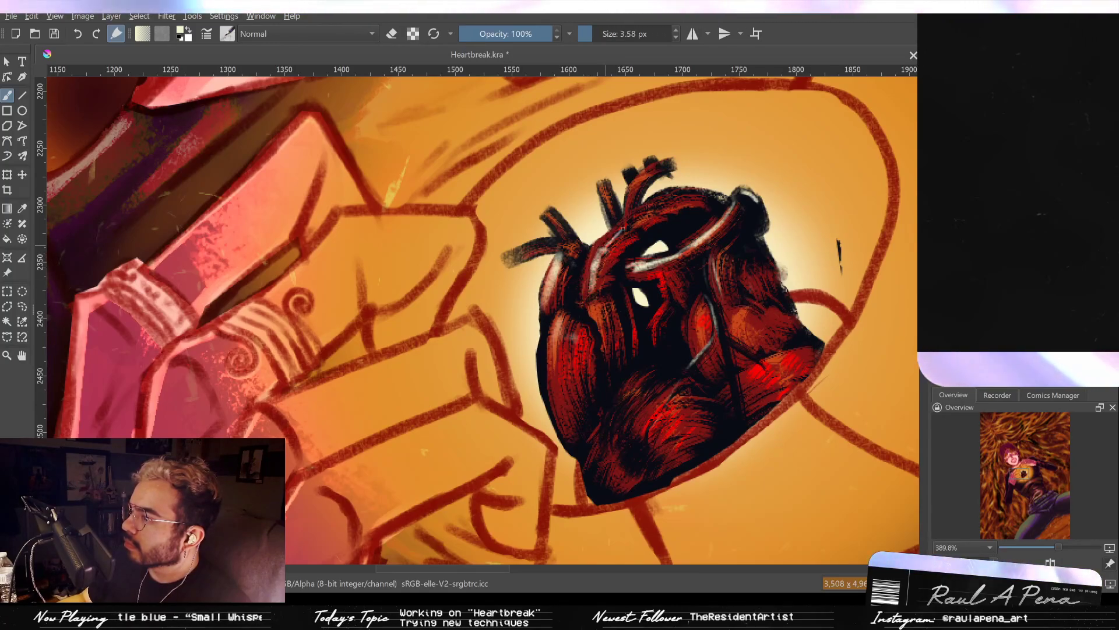
key(bracketleft)
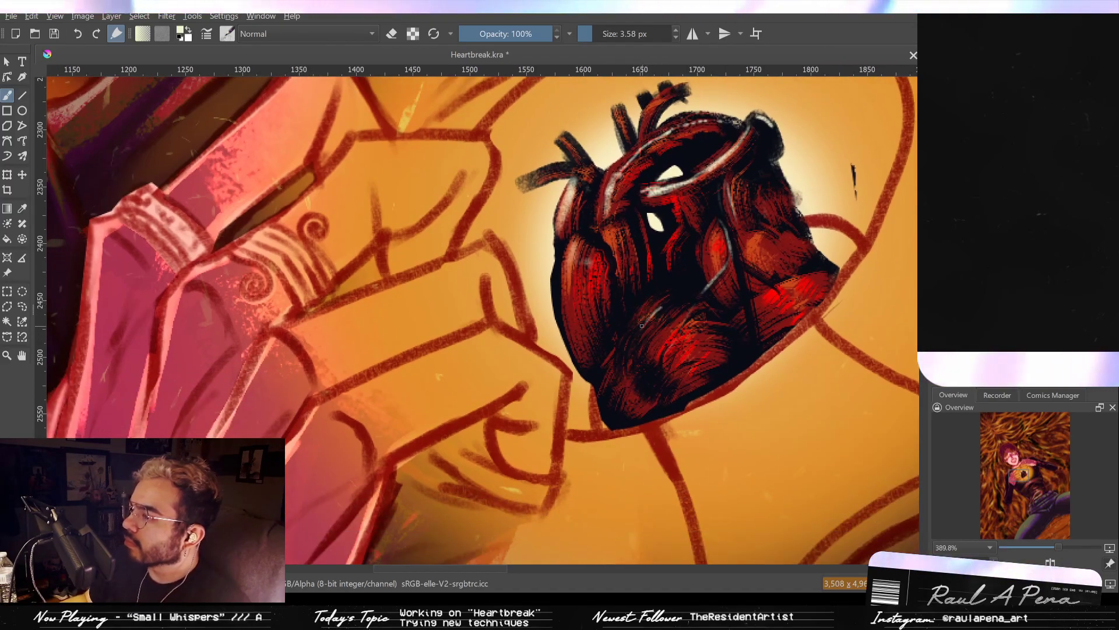
key(bracketleft)
key(bracketleft)
key(bracketleft)
key(bracketleft)
key(bracketleft)
key(bracketleft)
key(bracketleft)
key(bracketleft)
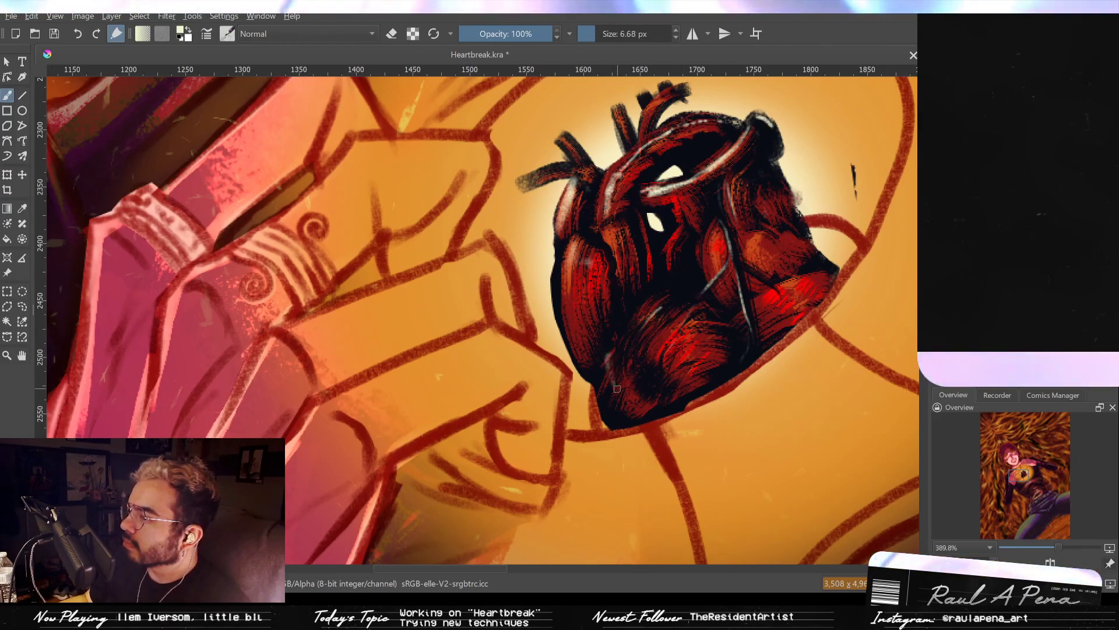
Add a pale highlight at the heart's lower tip and thin branching veins across its centre, using brushes of about 6.7 and 4.1 px.
drag(615, 388, 627, 405)
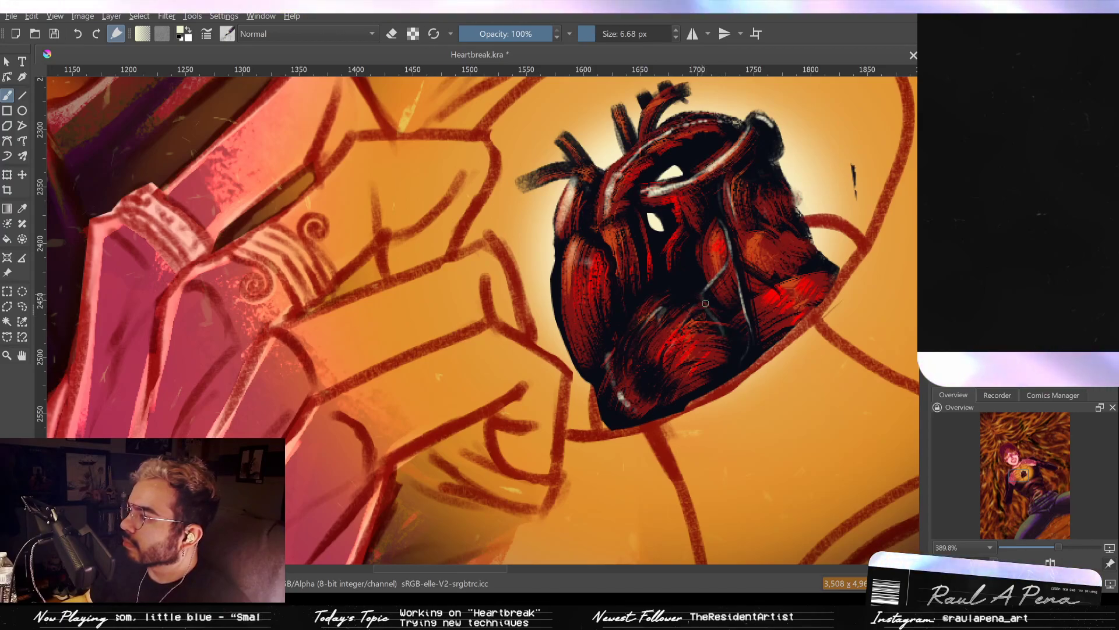
shift+drag(710, 307, 705, 306)
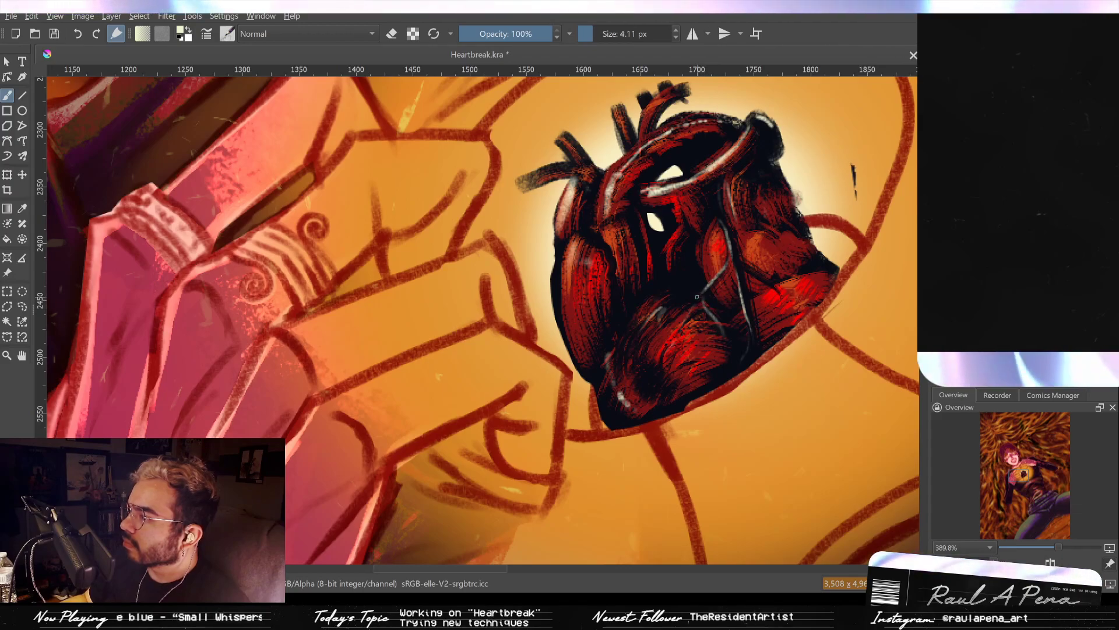
drag(679, 343, 668, 349)
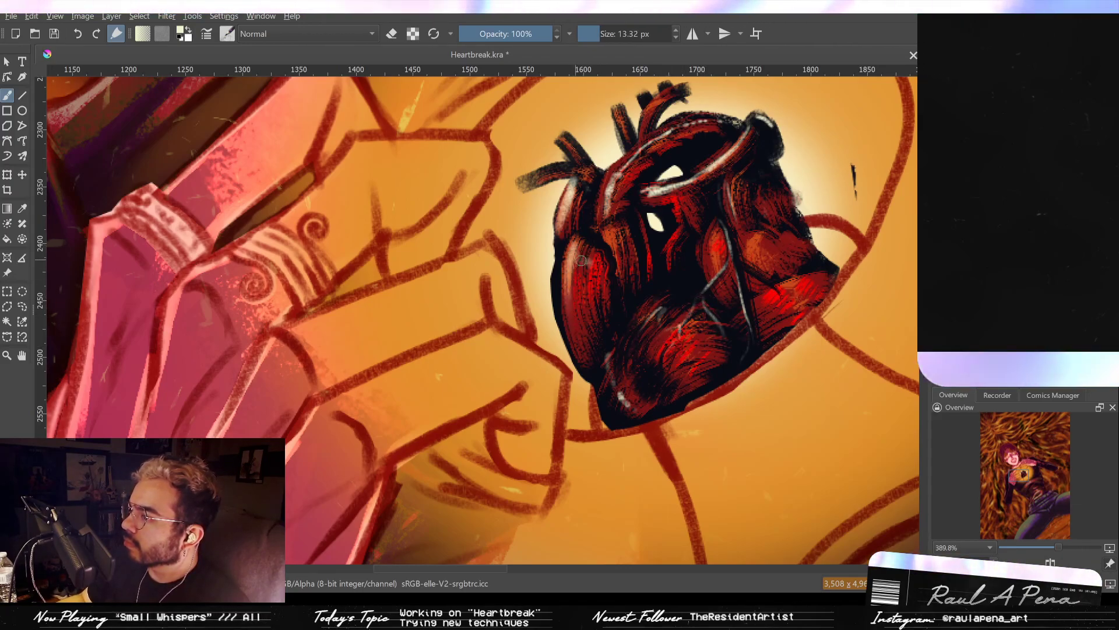
Touch up the pale highlights on the heart's outer vessel with a brush of about 9.7 px and erase the stray black mark beside the heart.
shift+drag(620, 229, 615, 228)
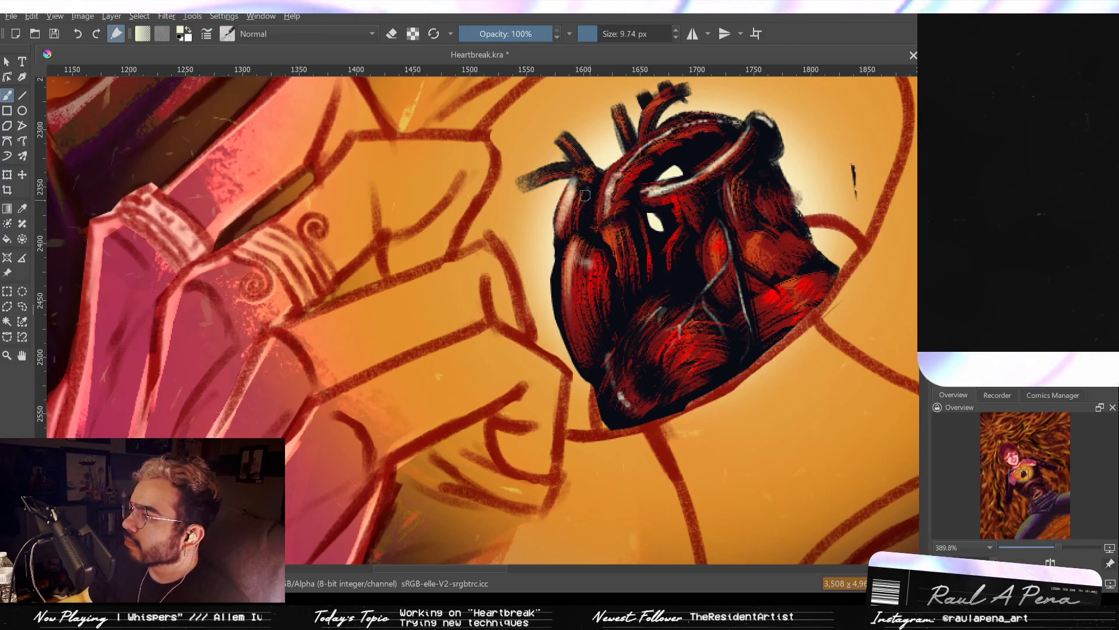
ctrl+drag(586, 168, 560, 259)
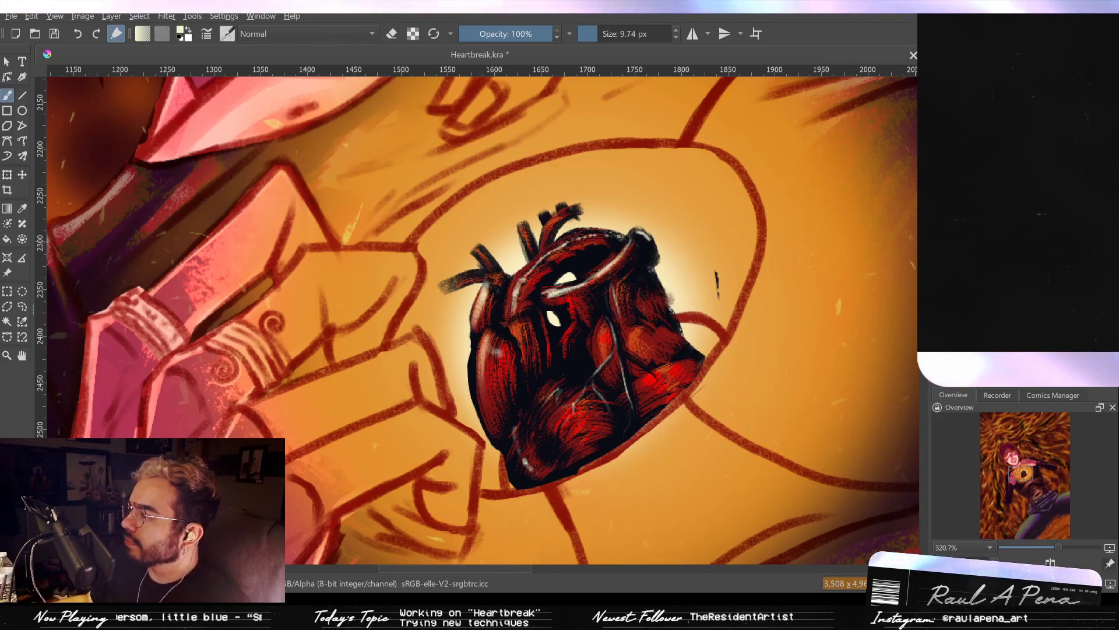
key(e)
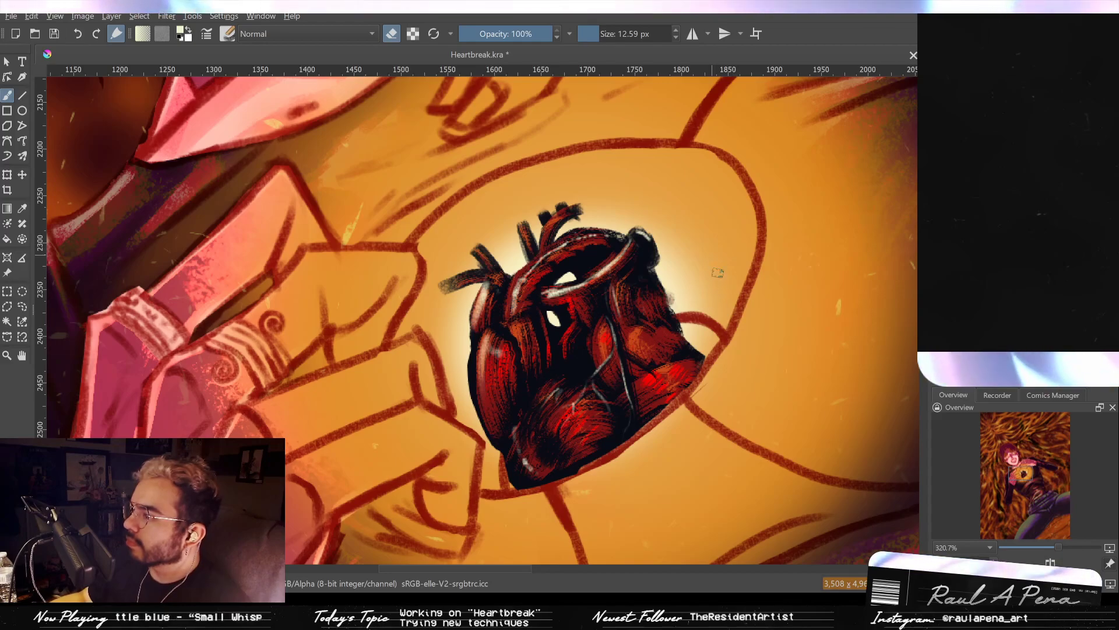
scroll(710, 253, down, 6)
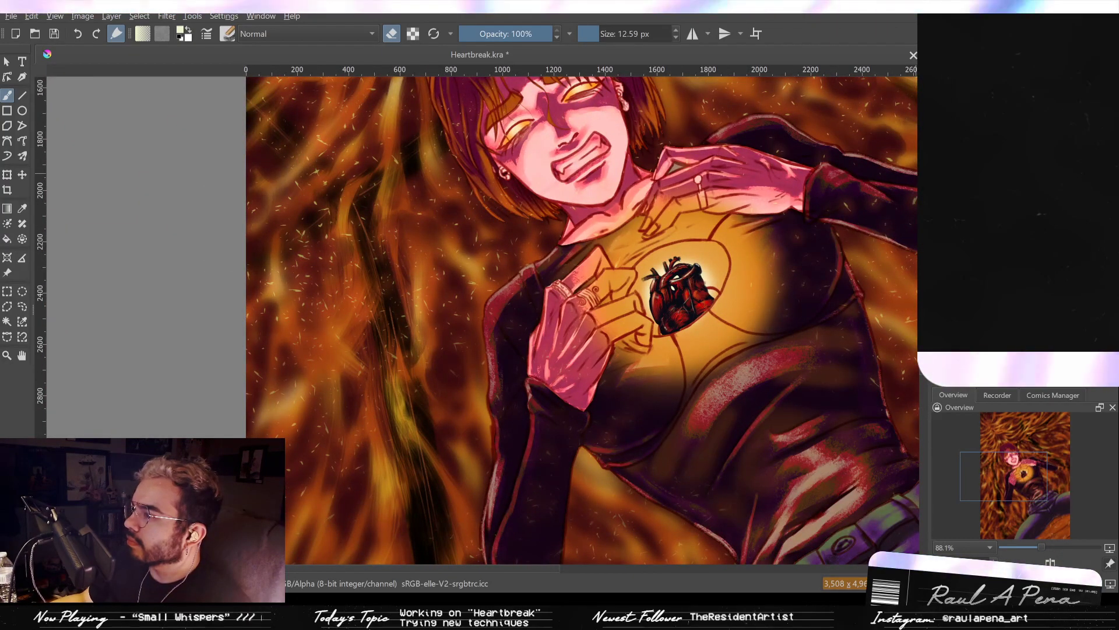
Show the red tendrils again and paint a soft peach glow around the heart with an airbrush of about 622 px.
scroll(583, 314, down, 5)
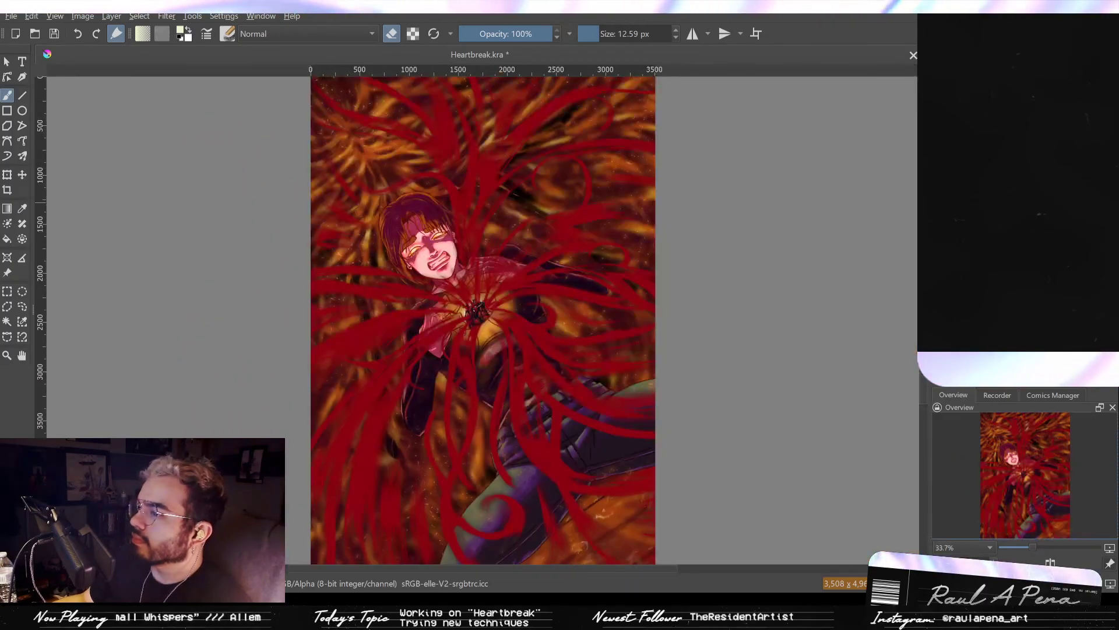
mouse_move(511, 330)
mouse_down()
mouse_move(519, 292)
mouse_move(657, 183)
mouse_move(697, 297)
mouse_up()
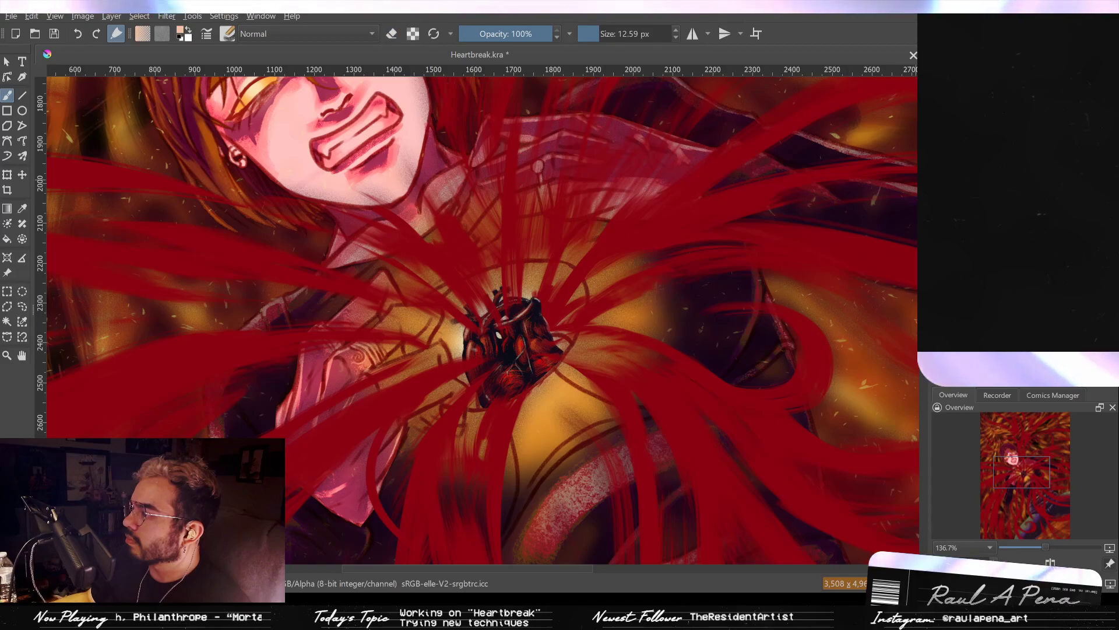
key(e)
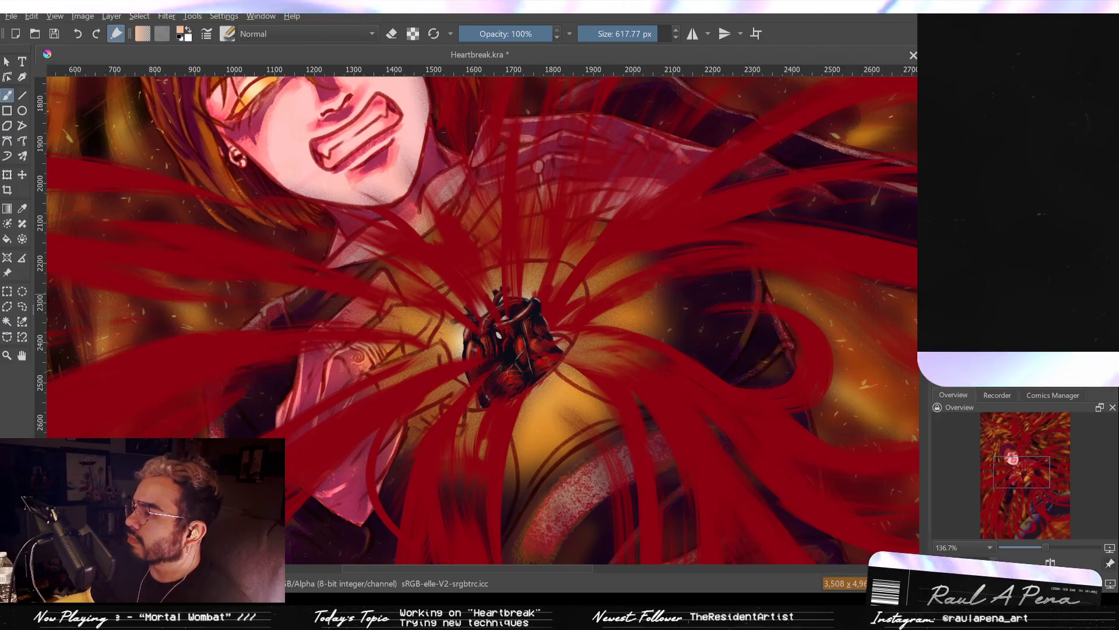
key(e)
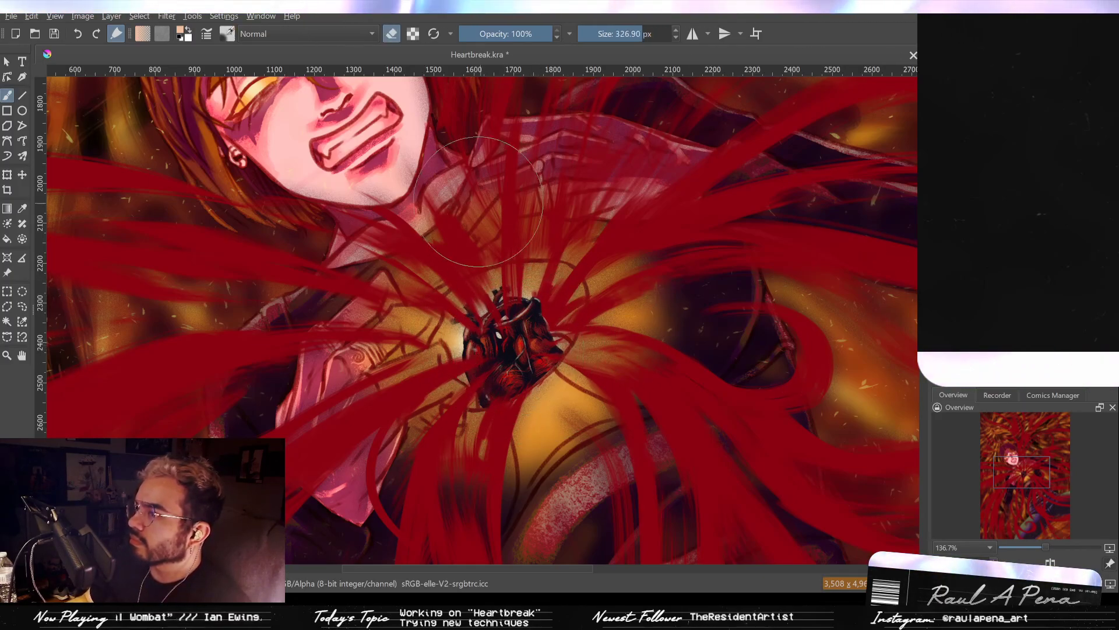
click(391, 34)
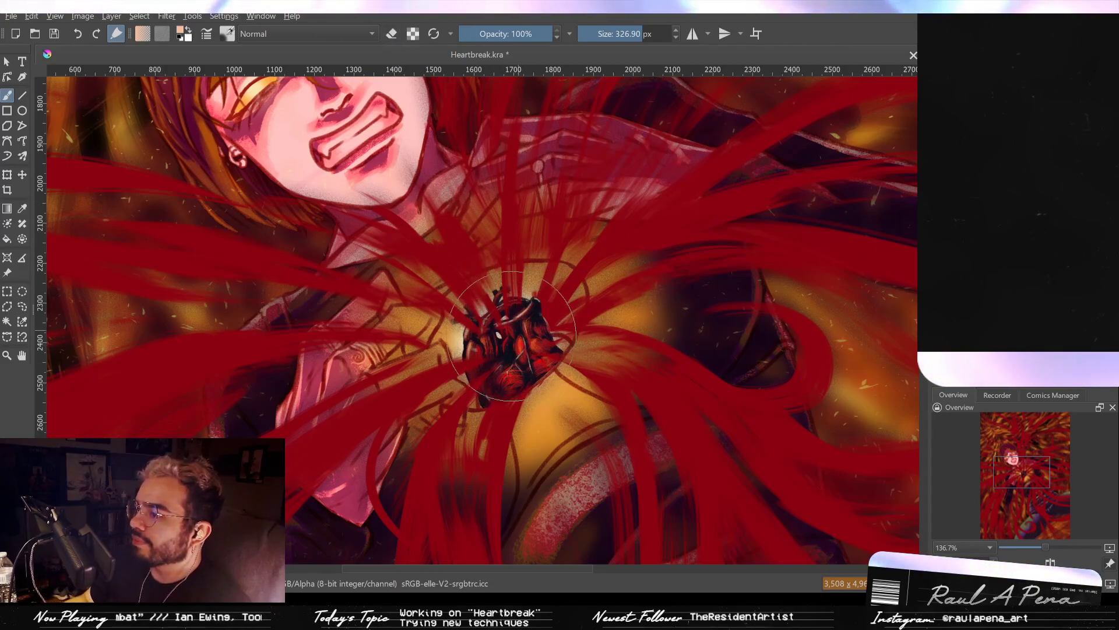
key(2)
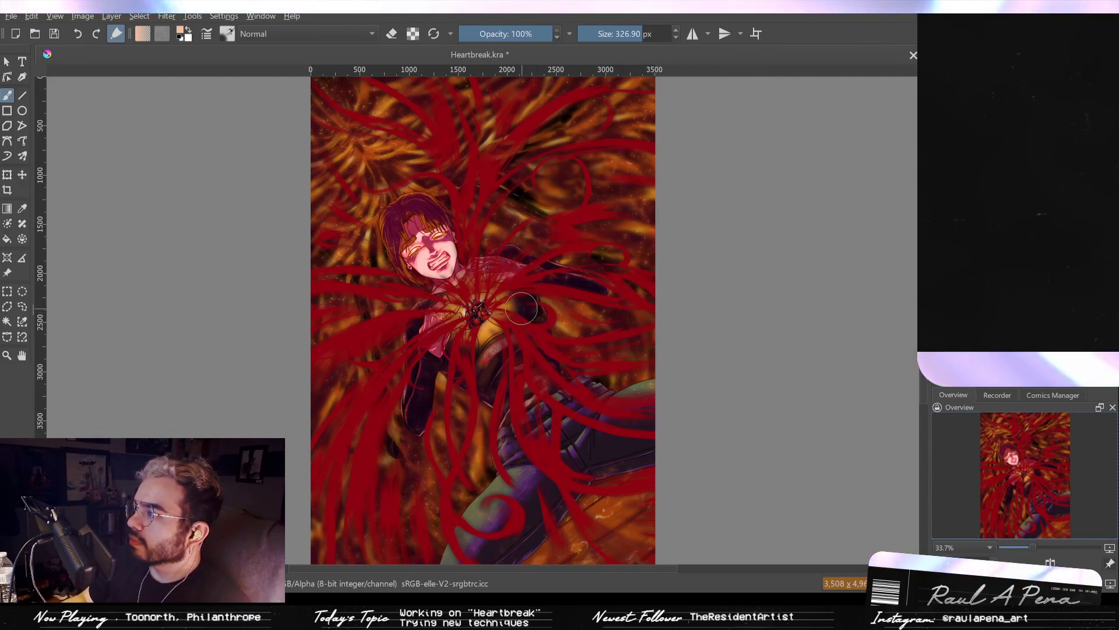
drag(642, 34, 658, 34)
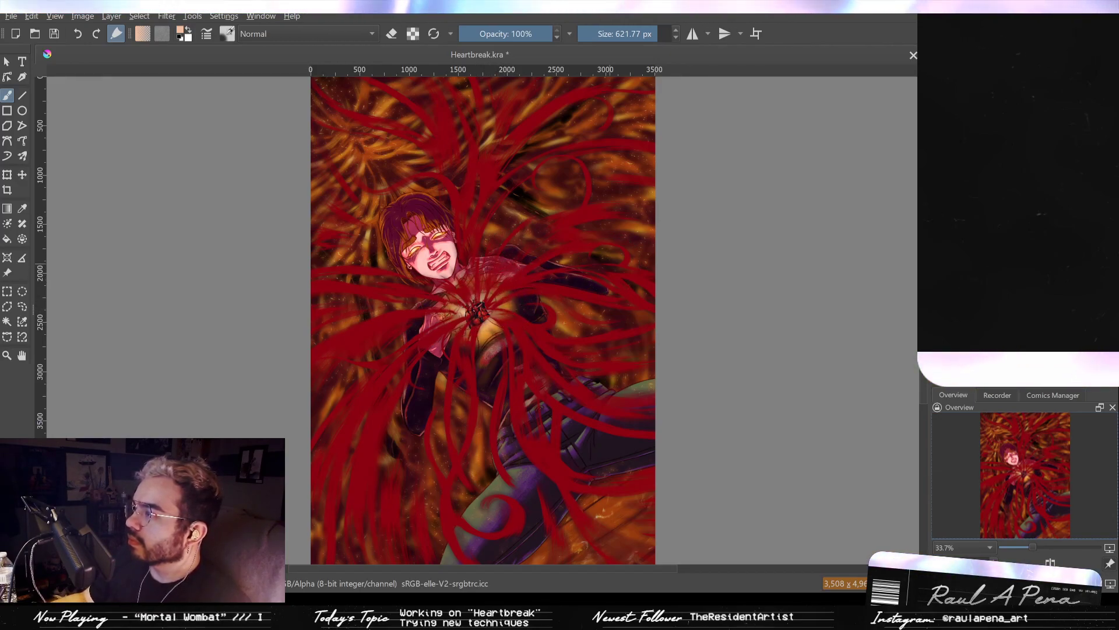
drag(442, 294, 466, 291)
mouse_move(408, 312)
mouse_down()
mouse_move(583, 312)
mouse_move(582, 421)
mouse_up()
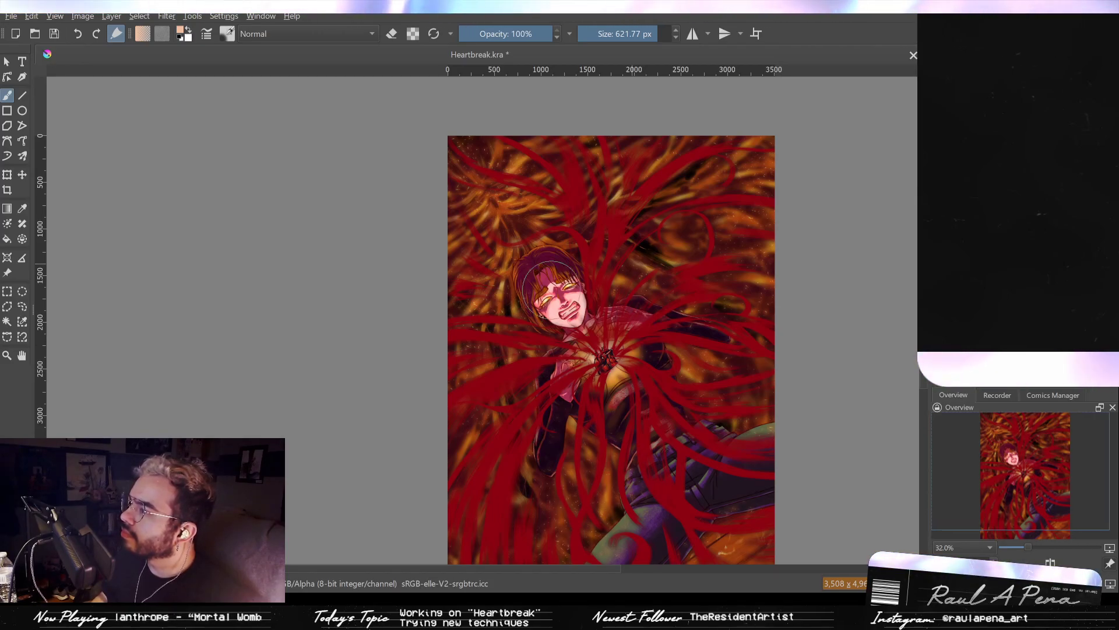
Try hiding the figure's line art and tinting it bright red.
scroll(553, 303, up, 4)
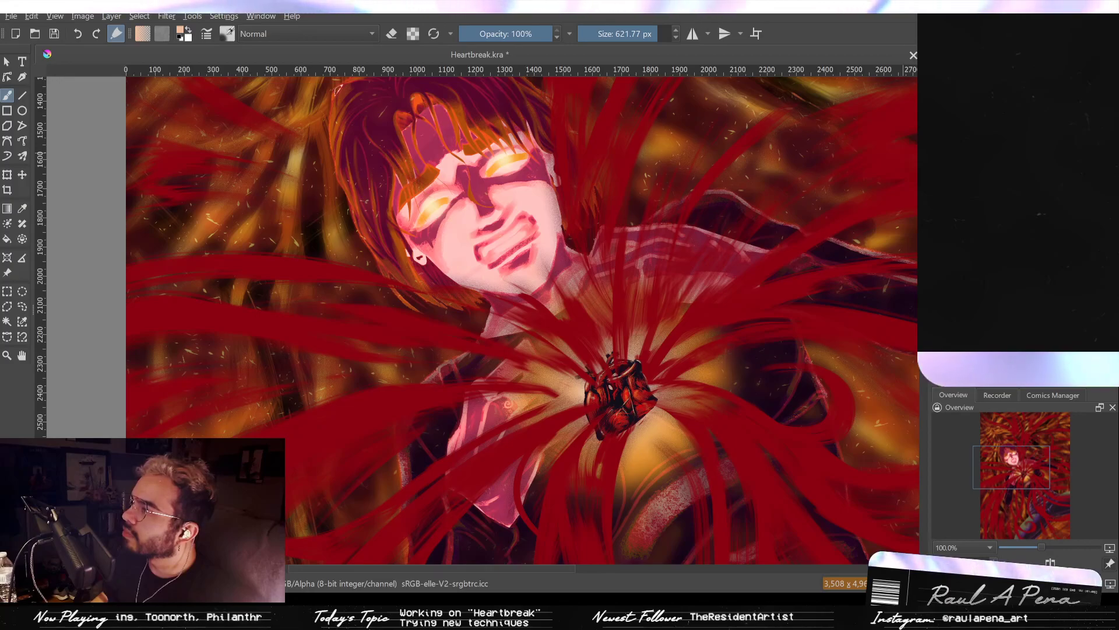
key(ctrl+z)
scroll(685, 160, down, 3)
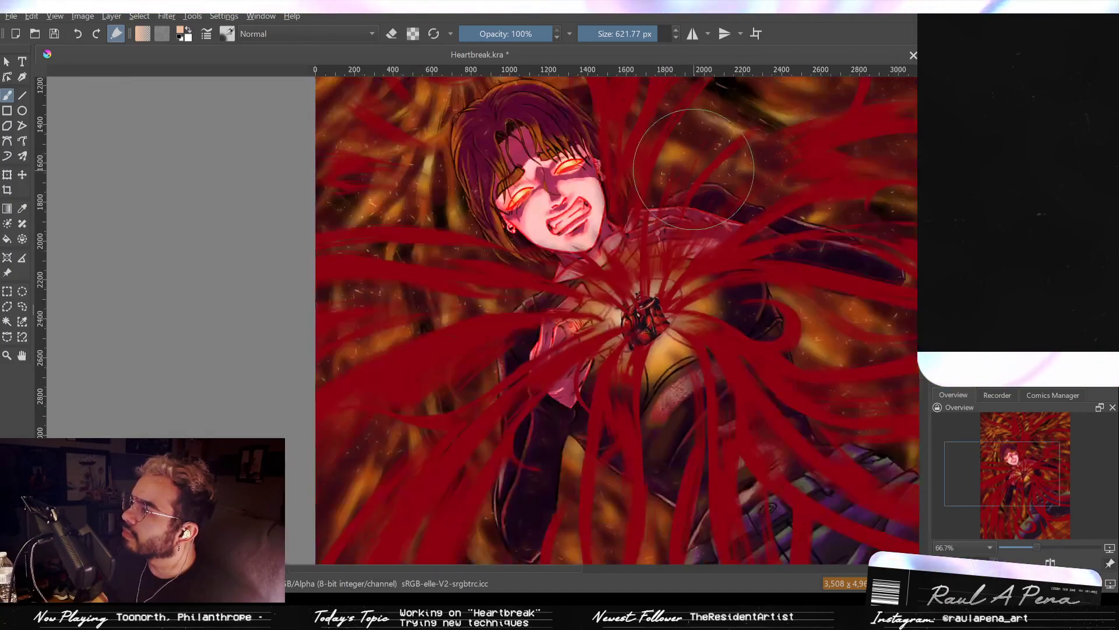
scroll(706, 150, up, 3)
drag(683, 168, 757, 91)
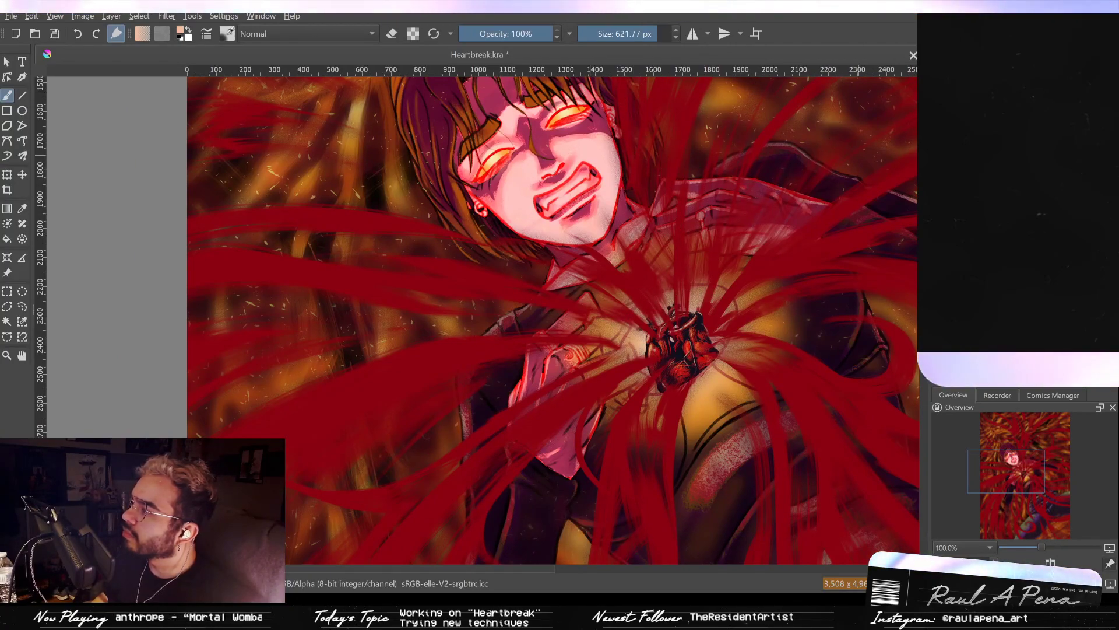
key(ctrl+z)
scroll(479, 182, down, 3)
drag(480, 183, 527, 222)
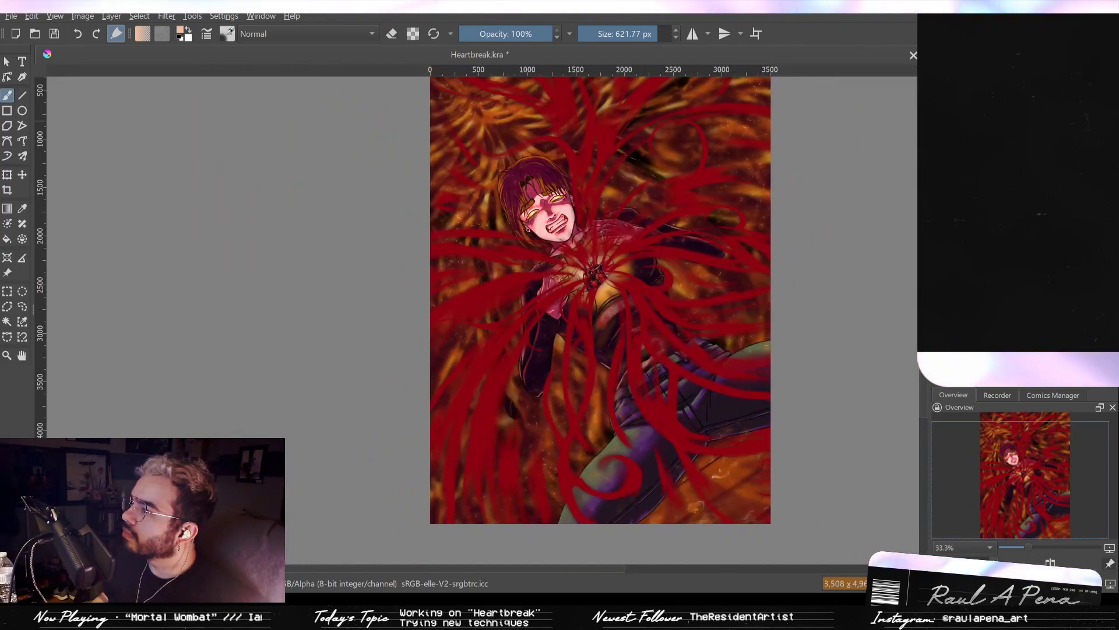
Examine the face, the glowing heart and the whole composition with the red tendrils at several magnifications.
scroll(490, 163, up, 4)
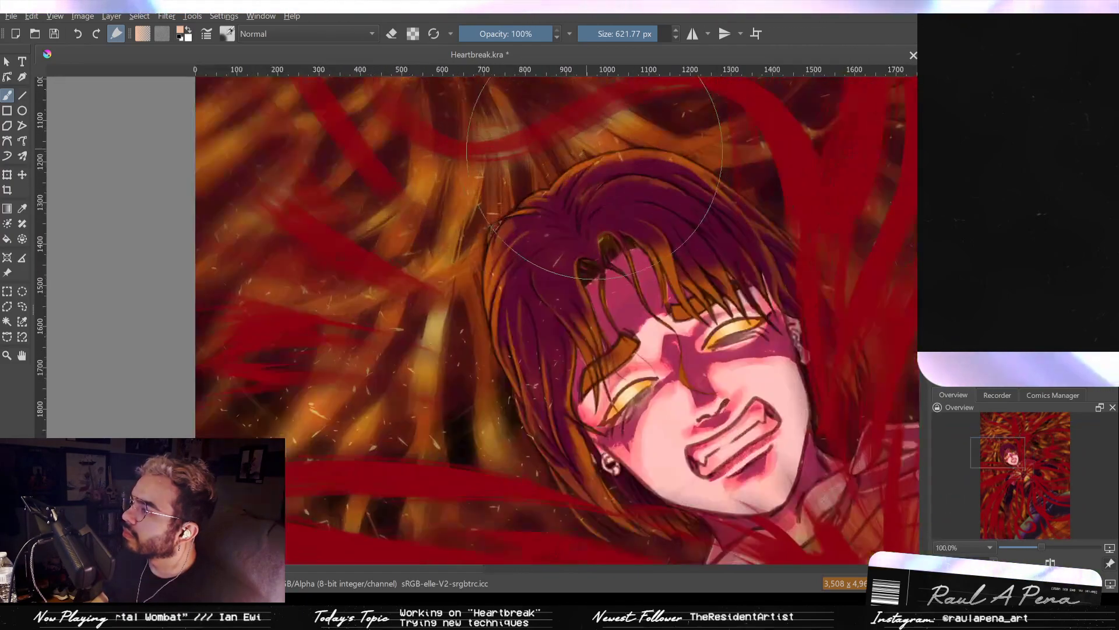
scroll(570, 210, down, 2)
drag(570, 210, 545, 134)
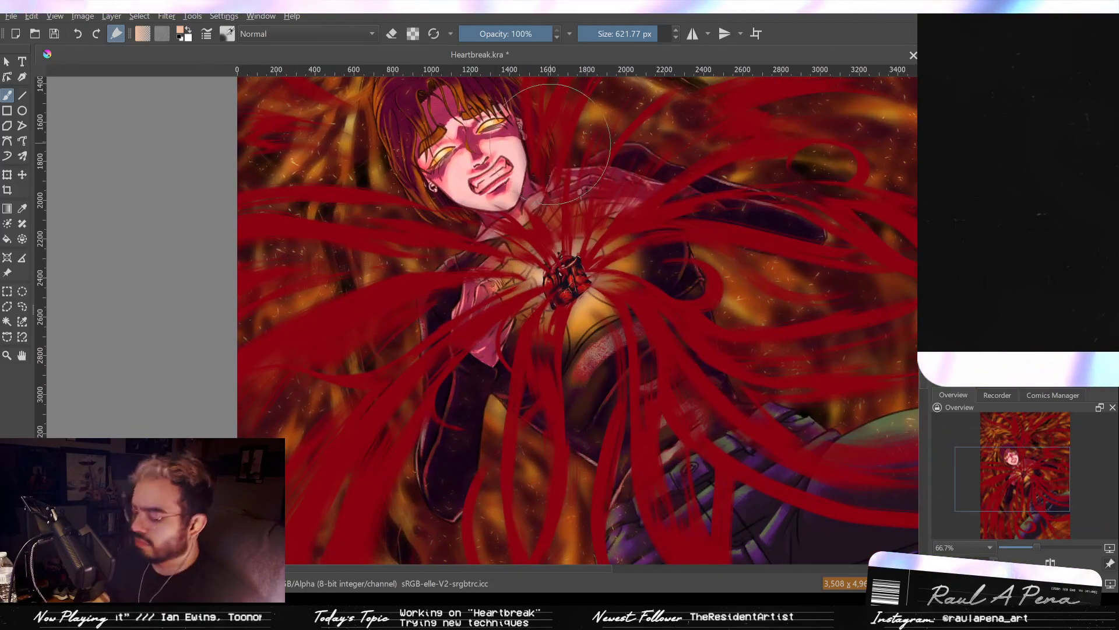
scroll(545, 137, down, 2)
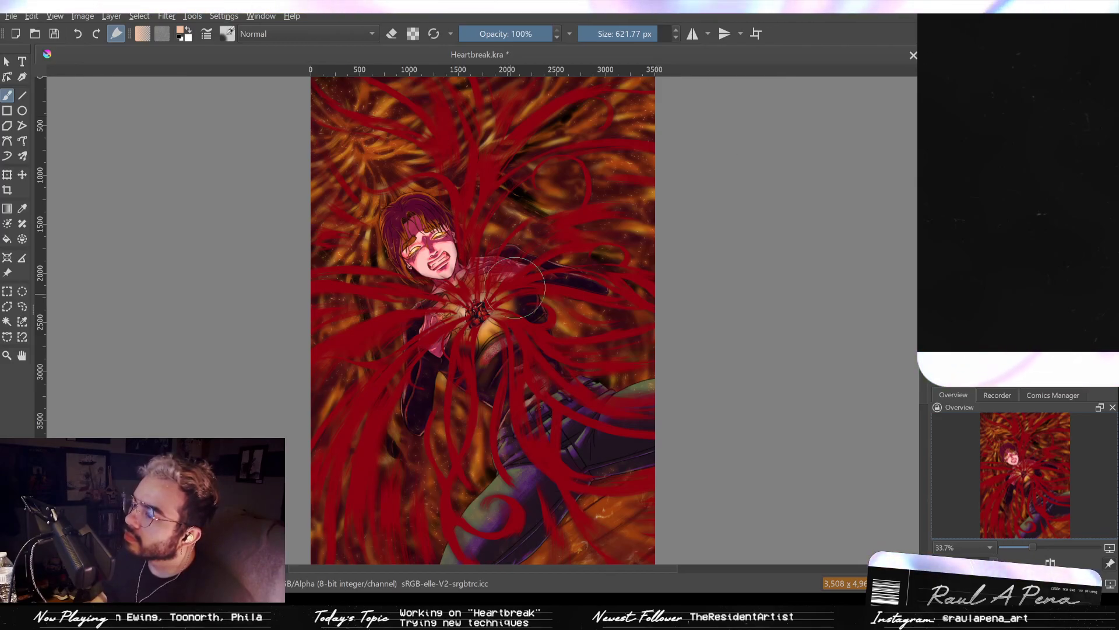
scroll(535, 274, up, 2)
drag(490, 516, 617, 307)
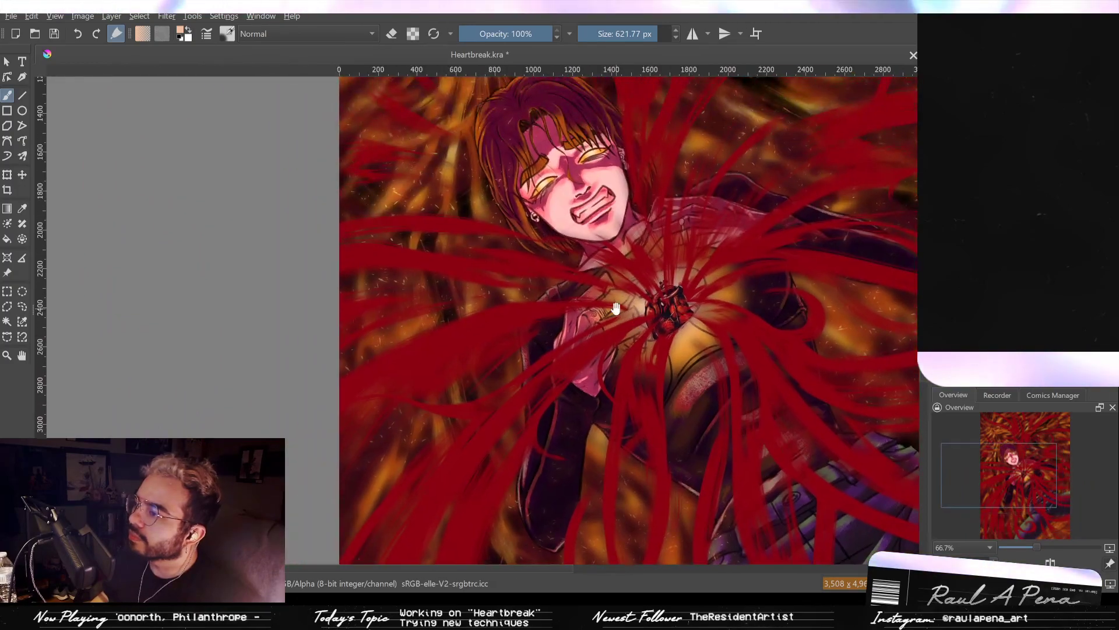
drag(600, 241, 652, 443)
scroll(605, 375, down, 1)
drag(605, 376, 451, 259)
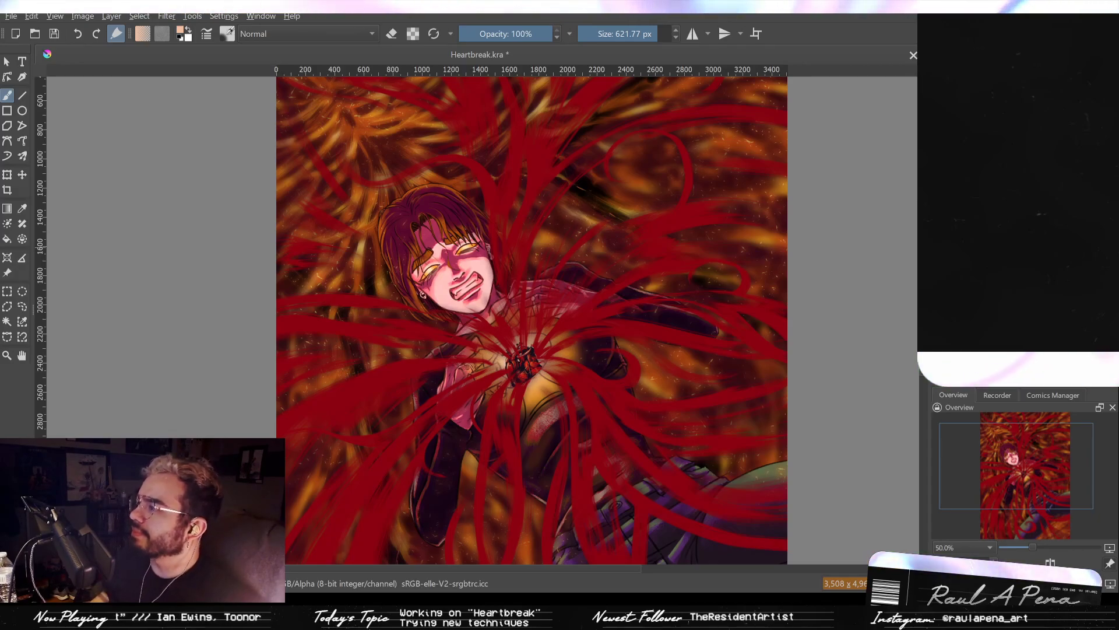
scroll(787, 231, down, 2)
mouse_move(683, 219)
mouse_down()
mouse_move(586, 152)
mouse_move(526, 162)
mouse_move(515, 227)
mouse_up()
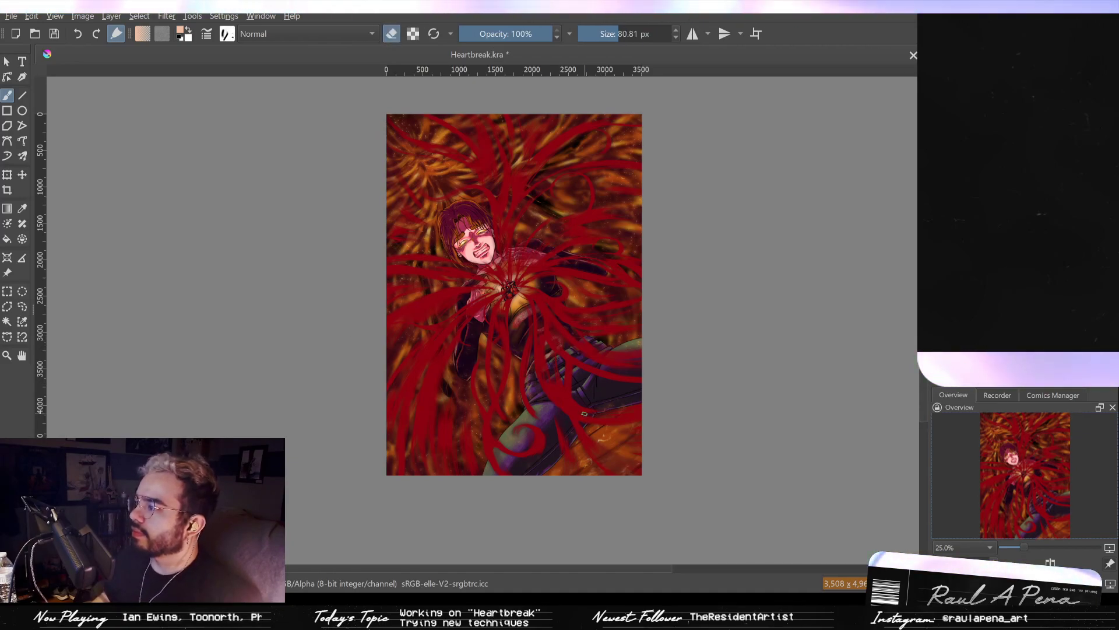
Thin out the red tendrils over the legs and lower background with a textured brush of about 203 to 591 px.
key(/)
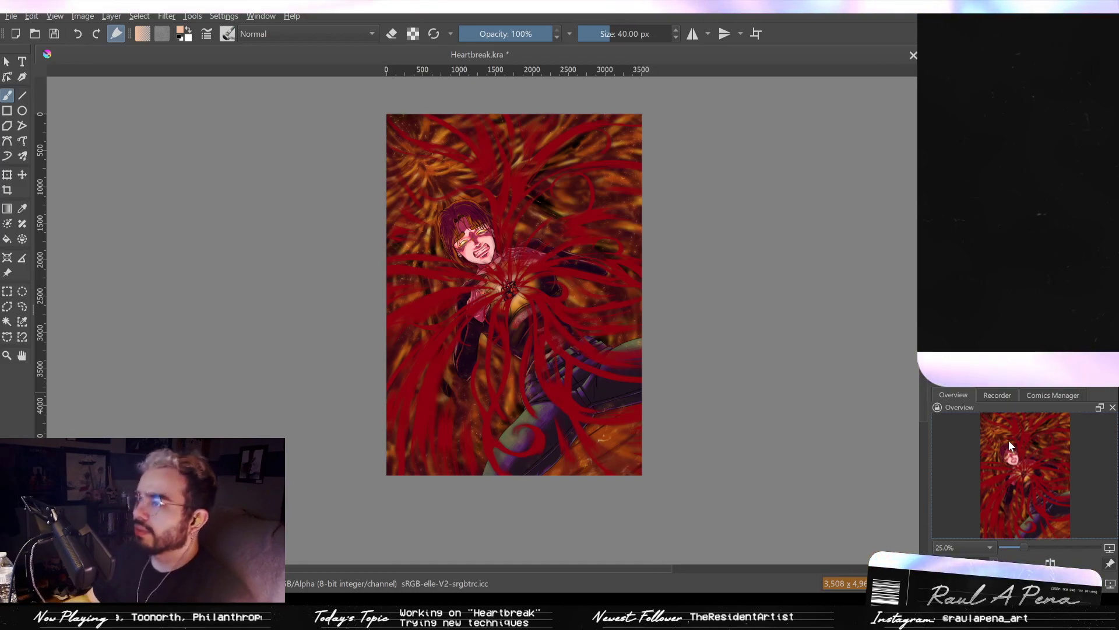
key(e)
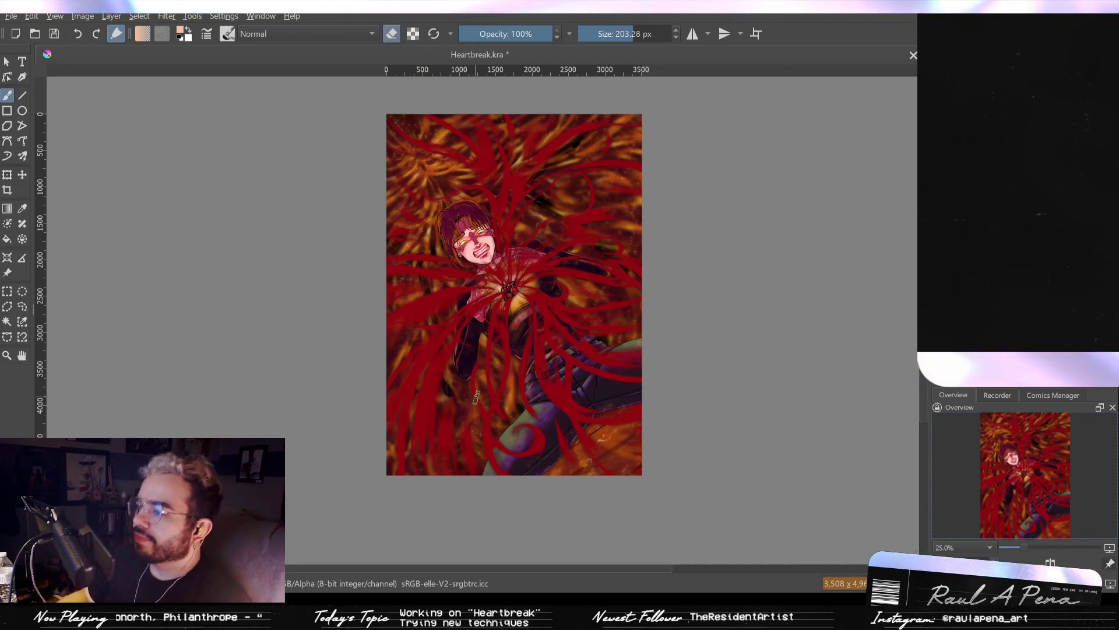
drag(440, 457, 556, 457)
key(e)
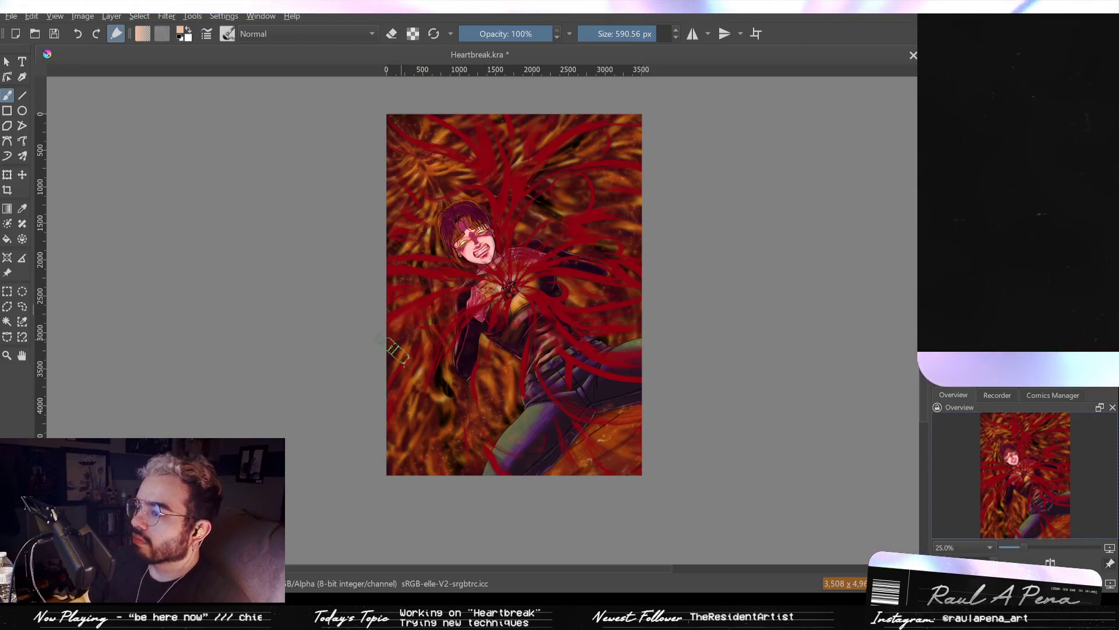
Thin out the tendrils over the torso, arm and raised hand with the textured brush at about 493 px.
mouse_move(436, 423)
mouse_down()
mouse_move(482, 315)
mouse_move(460, 350)
mouse_move(476, 352)
mouse_up()
mouse_move(544, 257)
mouse_down()
mouse_move(362, 242)
mouse_move(502, 291)
mouse_move(542, 248)
mouse_move(528, 227)
mouse_move(494, 248)
mouse_up()
key(ctrl+z)
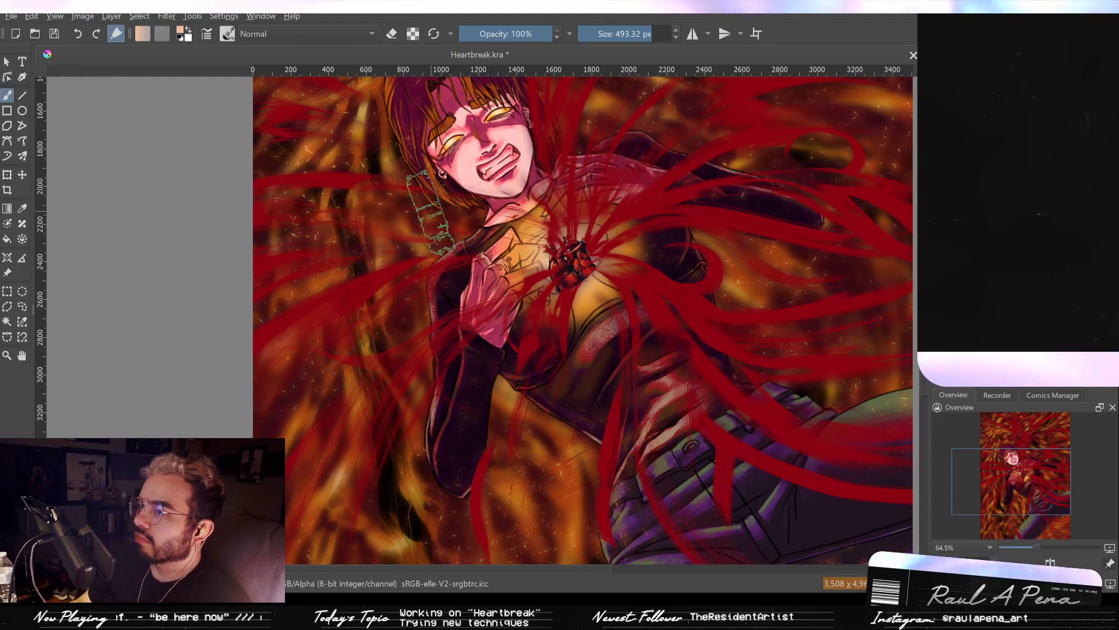
Thin out the tendrils above and beside the head in the upper background with the textured brush at about 493 px.
drag(460, 223, 418, 395)
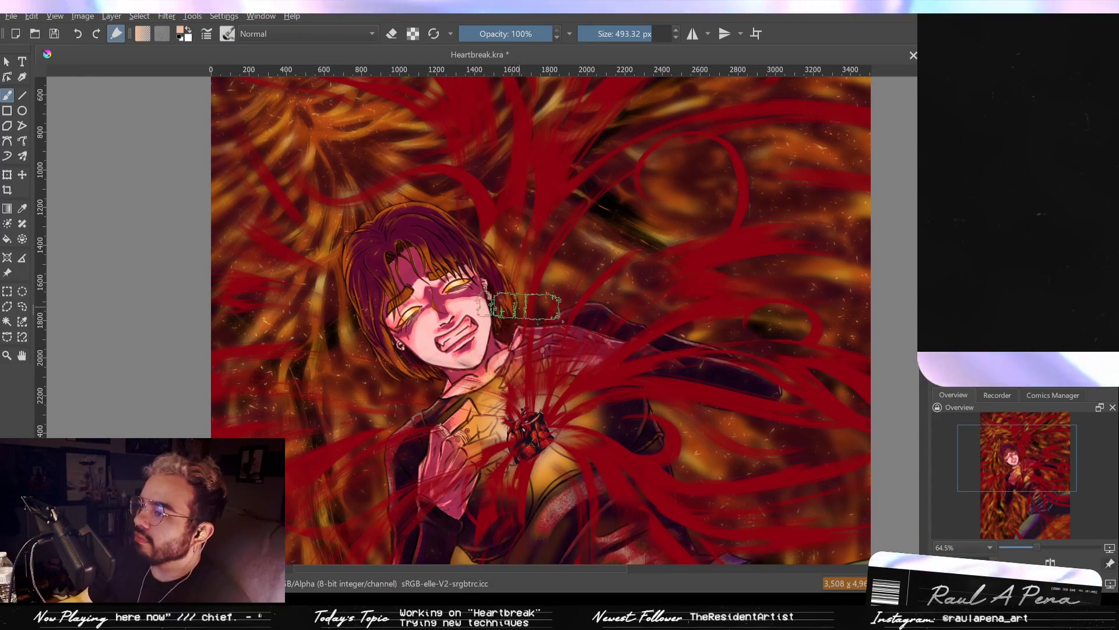
mouse_move(569, 116)
mouse_down()
mouse_move(554, 213)
mouse_move(574, 225)
mouse_up()
scroll(574, 225, down, 3)
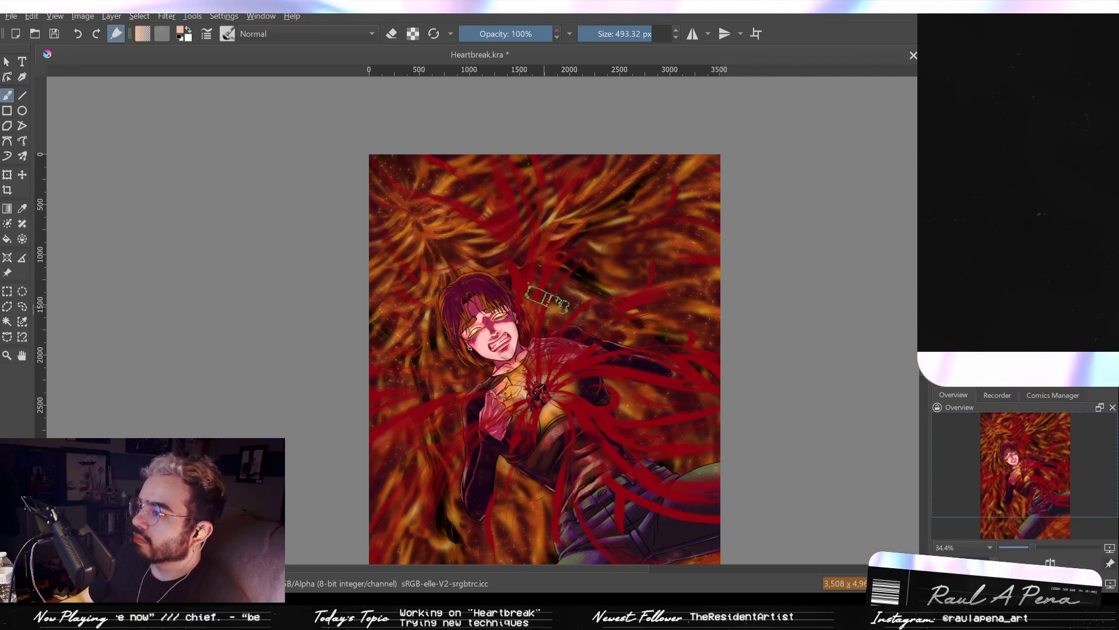
Reduce the remaining tendrils over the jeans and the background on both sides of the figure with the textured brush at about 695 px.
drag(554, 284, 535, 229)
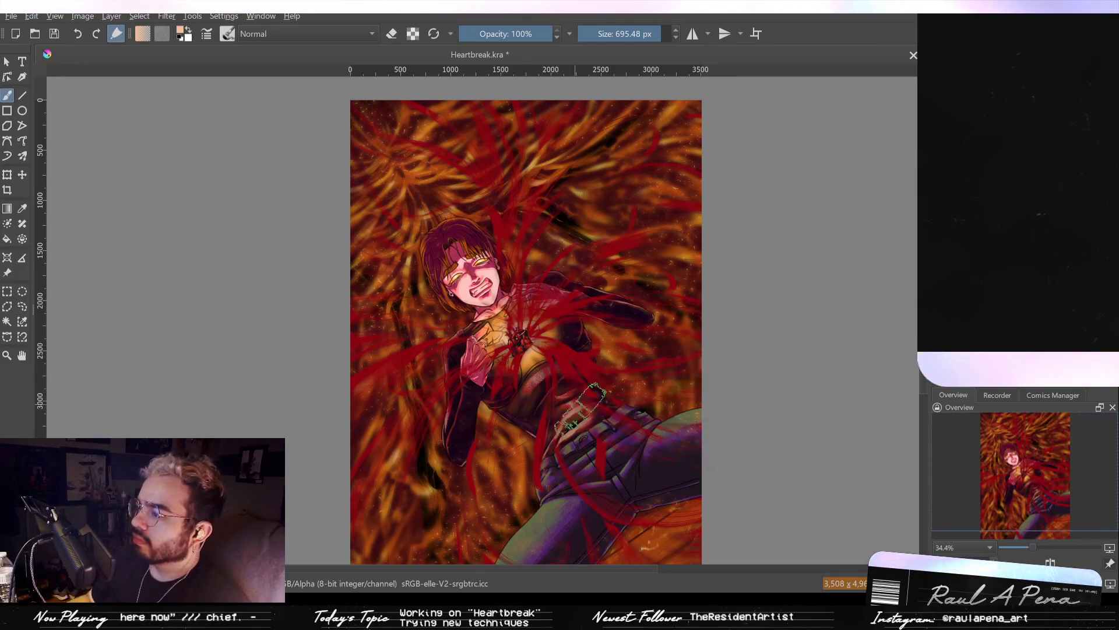
drag(621, 454, 624, 383)
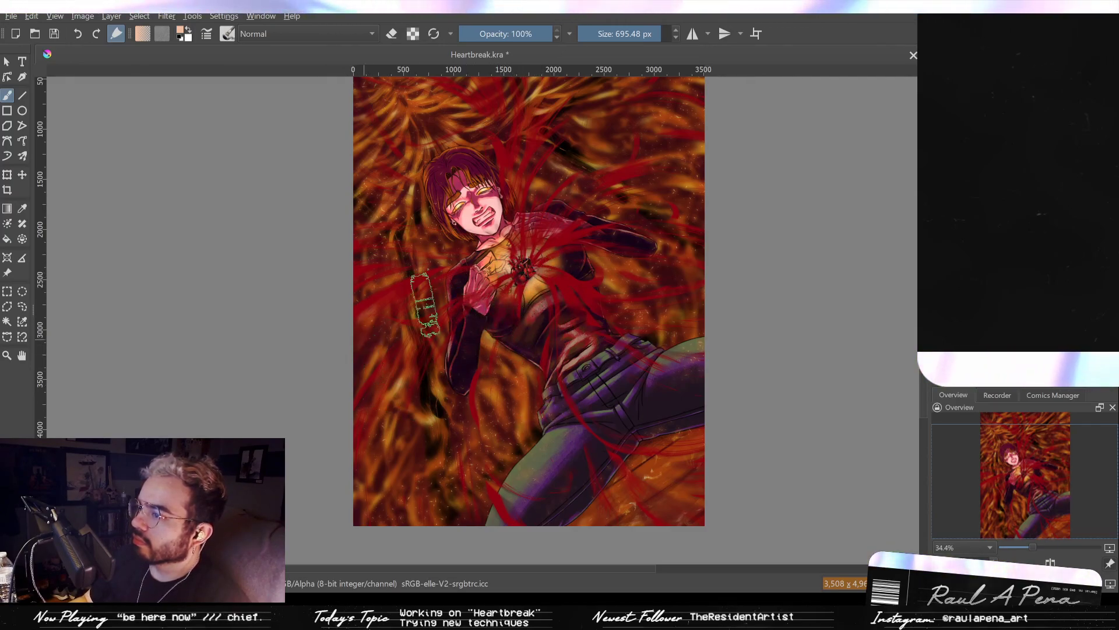
mouse_move(405, 380)
mouse_down()
mouse_move(410, 392)
mouse_move(411, 365)
mouse_up()
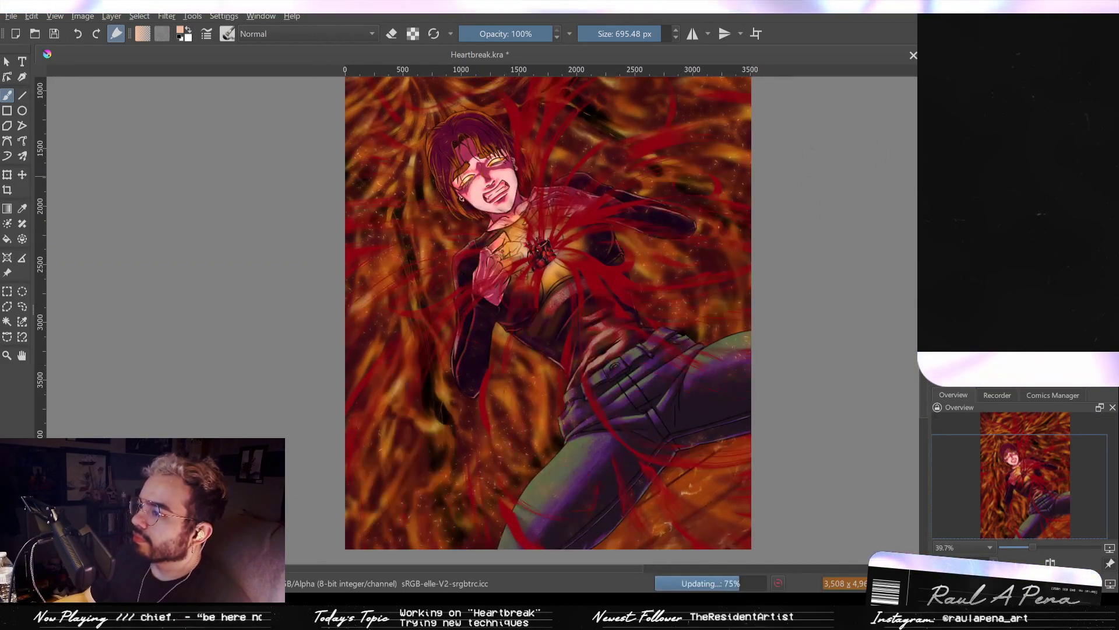
key(2)
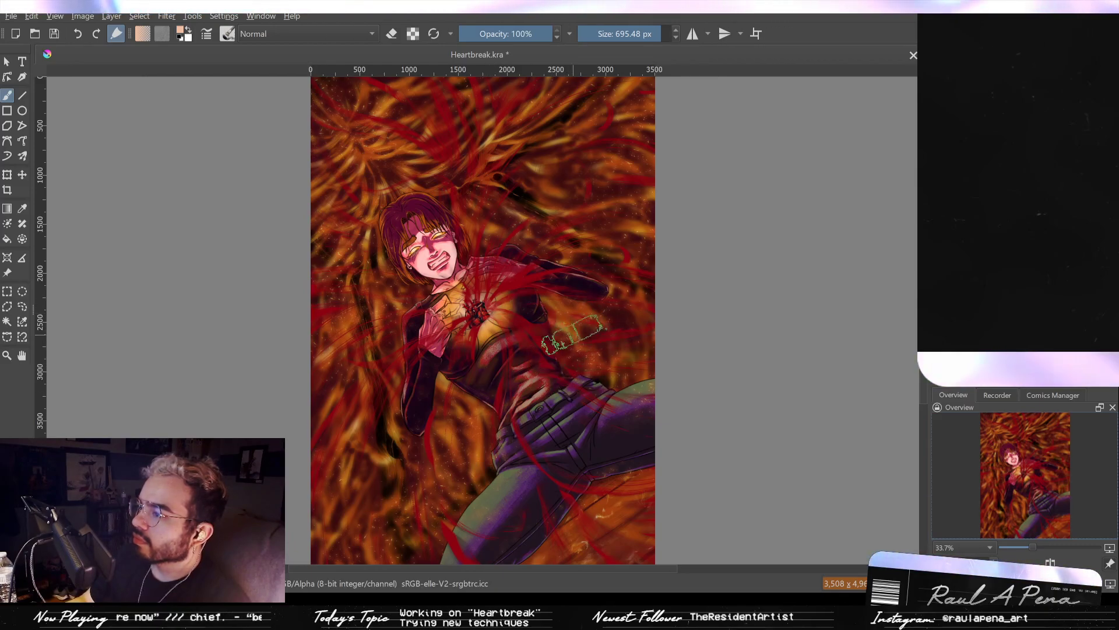
drag(610, 311, 645, 317)
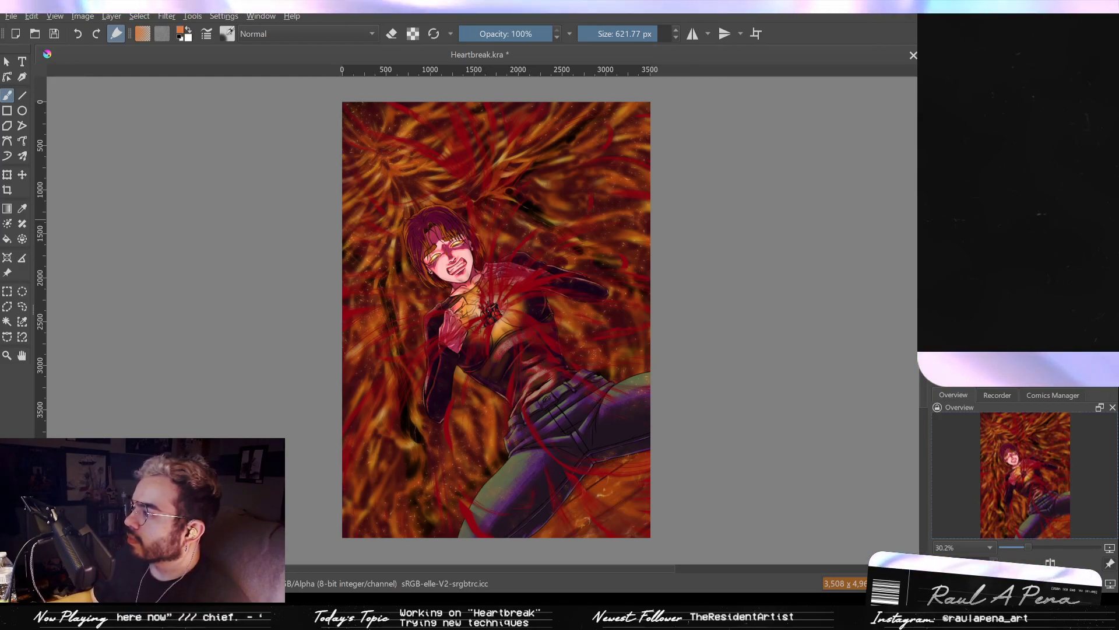
Brighten the tendrils around the heart to a vivid red glow with a pale pink airbrush of about 998 px.
mouse_move(507, 294)
mouse_down()
mouse_move(720, 294)
mouse_move(516, 291)
mouse_move(531, 294)
mouse_up()
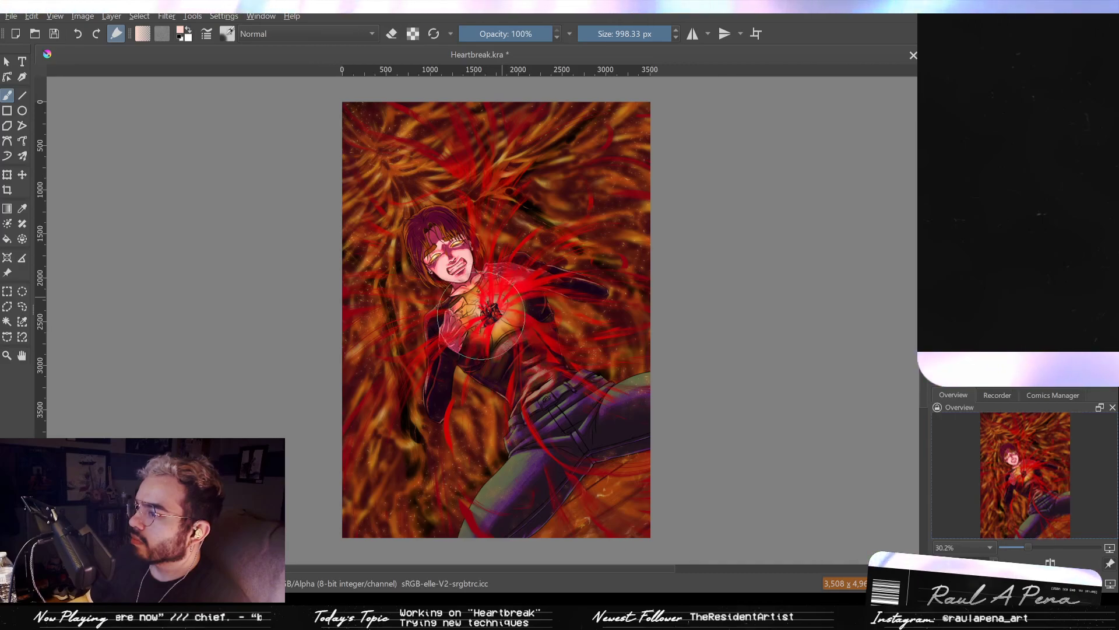
drag(504, 300, 502, 306)
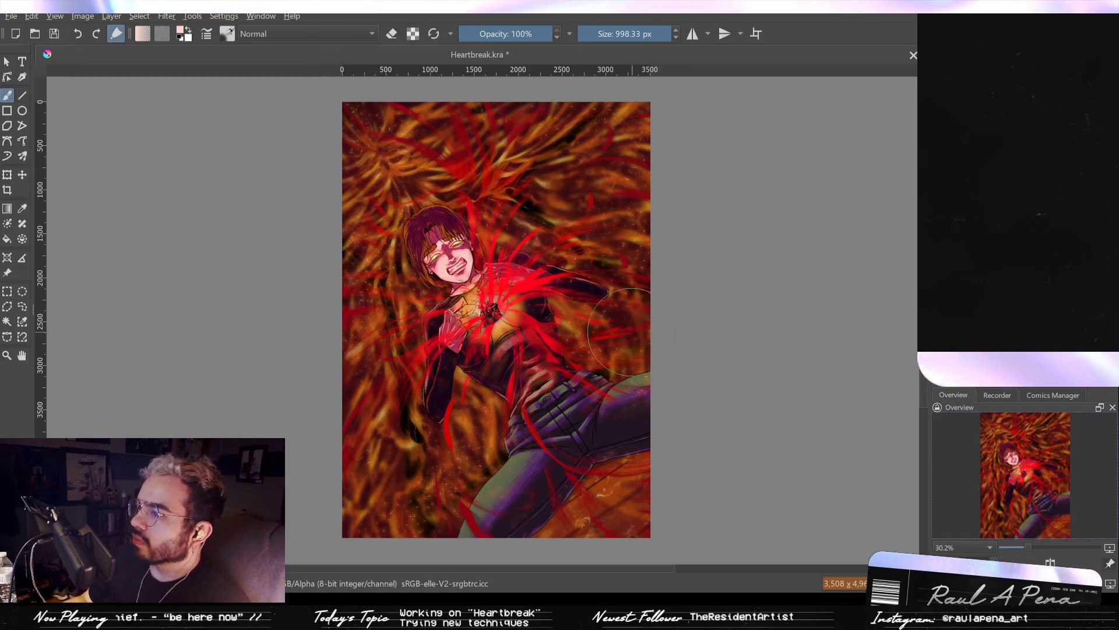
Darken the tendrils in the upper background with a dark red airbrush at 1000 px.
ctrl+click(354, 407)
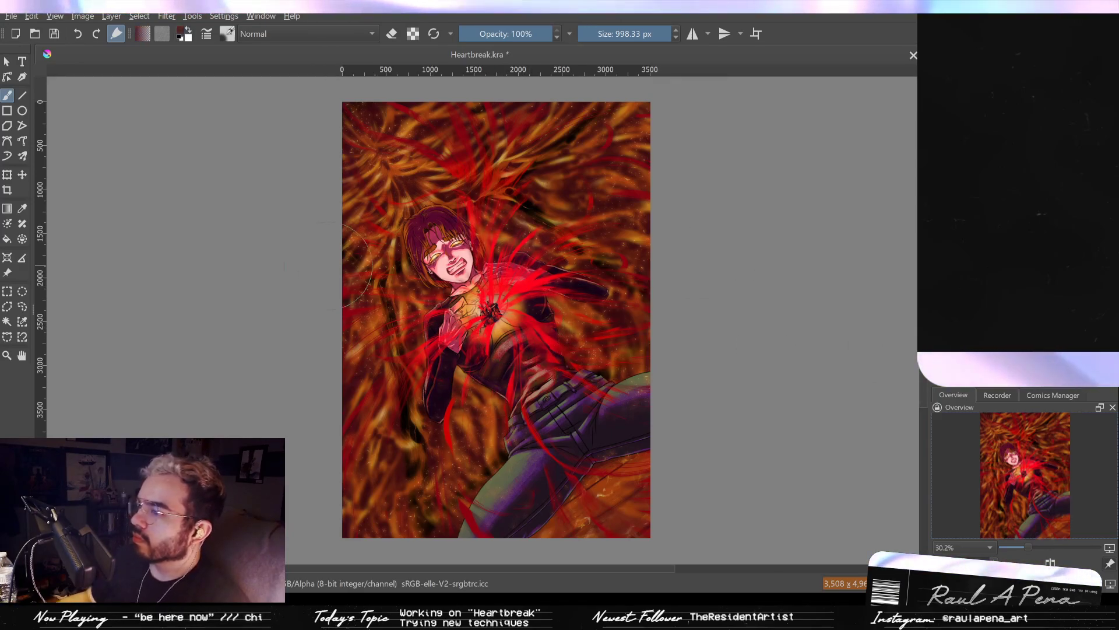
key(])
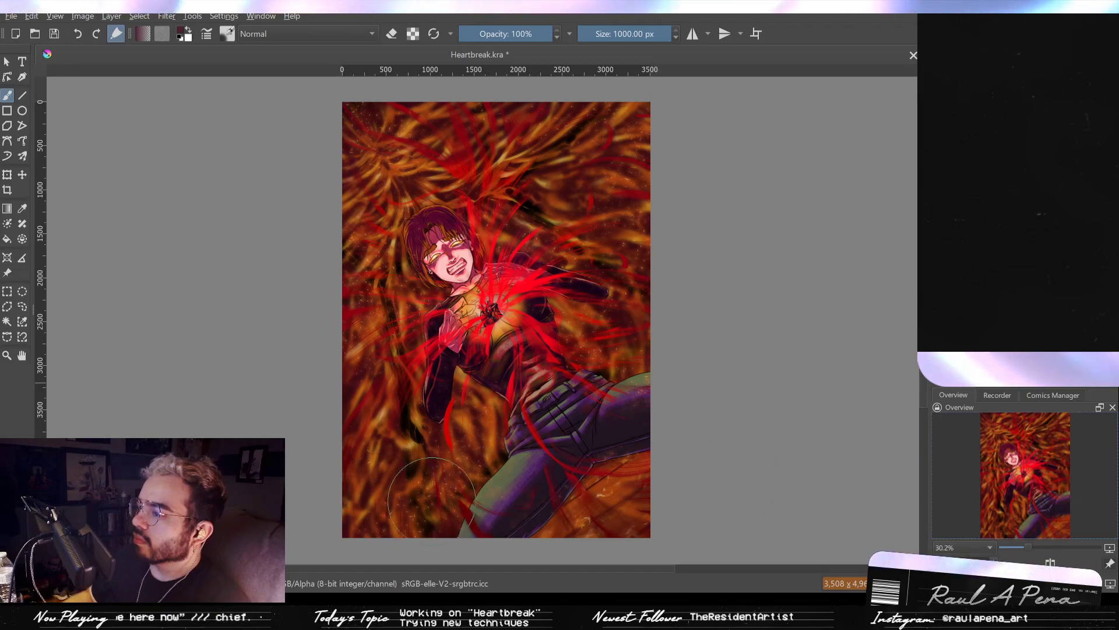
drag(594, 169, 398, 177)
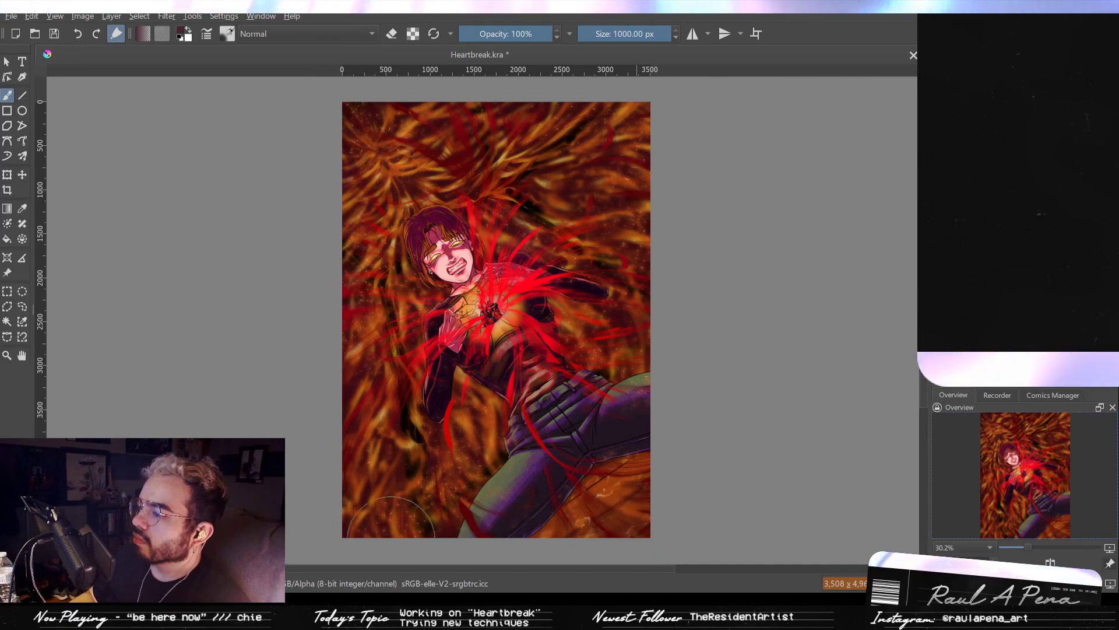
Try a pale pink glow over the heart and the tendrils around it with the airbrush at 1000 px.
drag(481, 336, 495, 285)
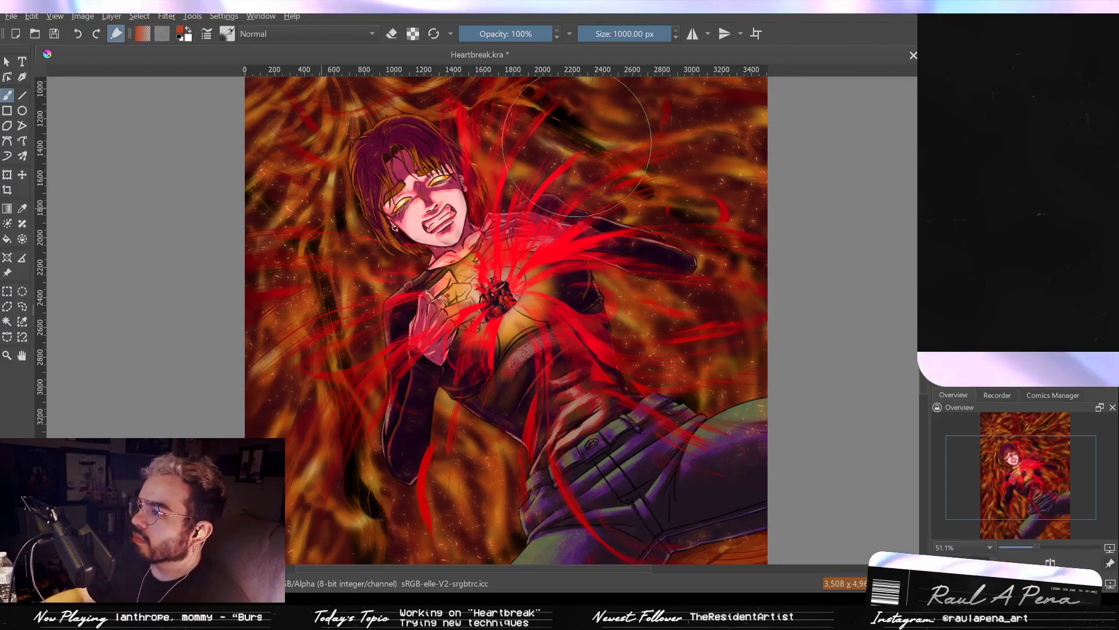
drag(327, 203, 344, 250)
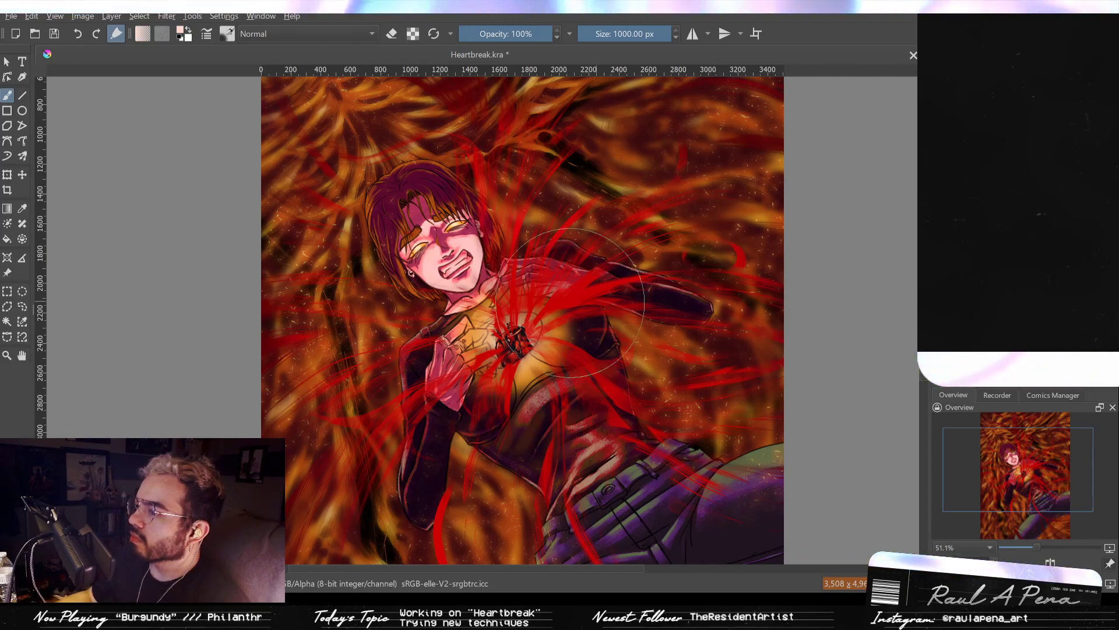
click(540, 310)
drag(540, 326, 540, 356)
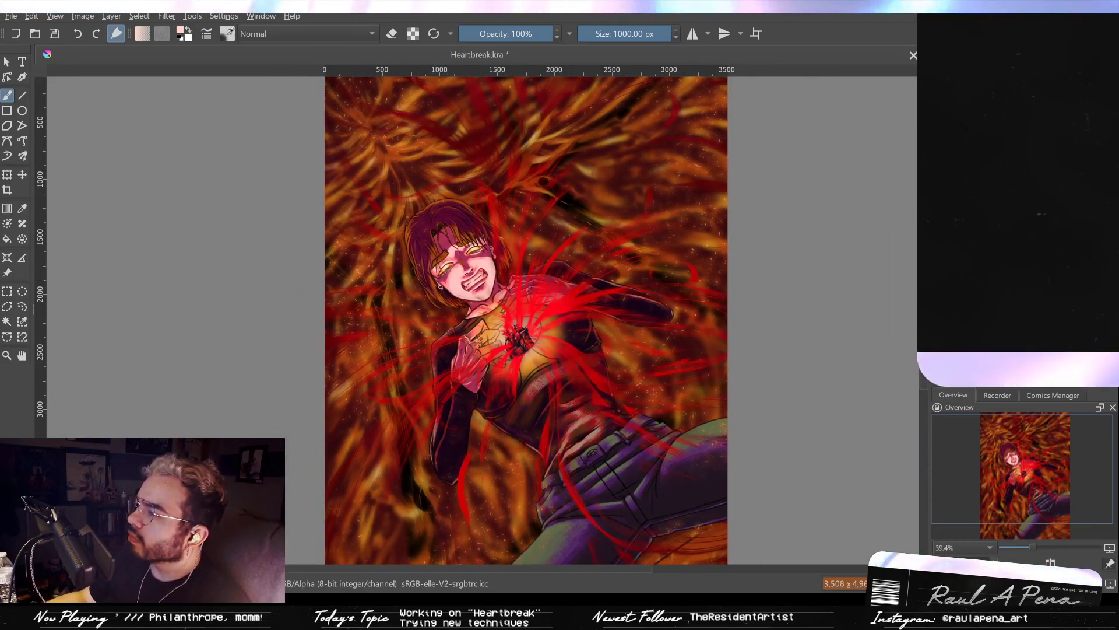
key(ctrl+z)
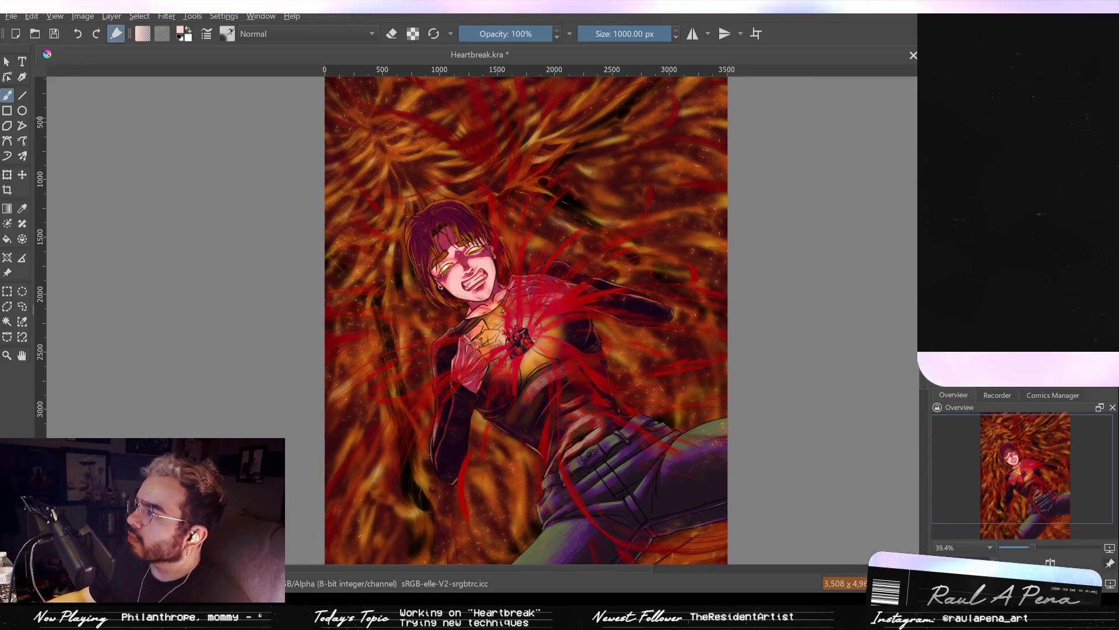
key(Down)
drag(503, 314, 526, 275)
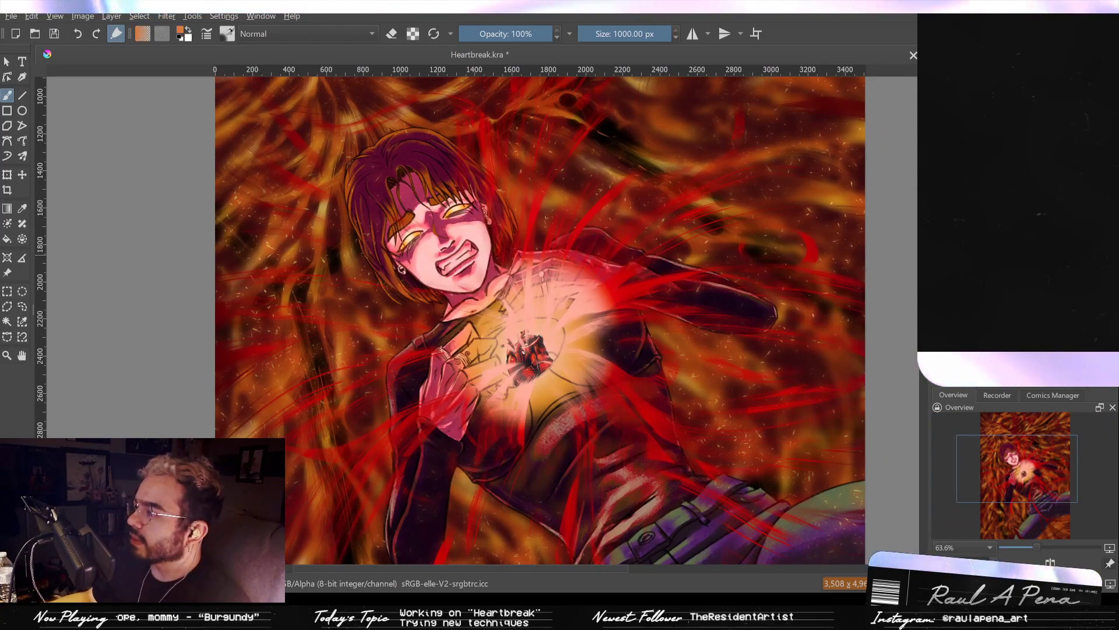
drag(466, 440, 615, 405)
key(ctrl+z)
Paint an orange glow with a pale yellow core around the heart using the airbrush at 1000 px.
mouse_move(591, 265)
mouse_down()
mouse_move(519, 419)
mouse_move(614, 299)
mouse_move(520, 266)
mouse_move(596, 278)
mouse_move(499, 268)
mouse_move(563, 419)
mouse_move(662, 388)
mouse_move(634, 310)
mouse_move(470, 399)
mouse_move(534, 271)
mouse_up()
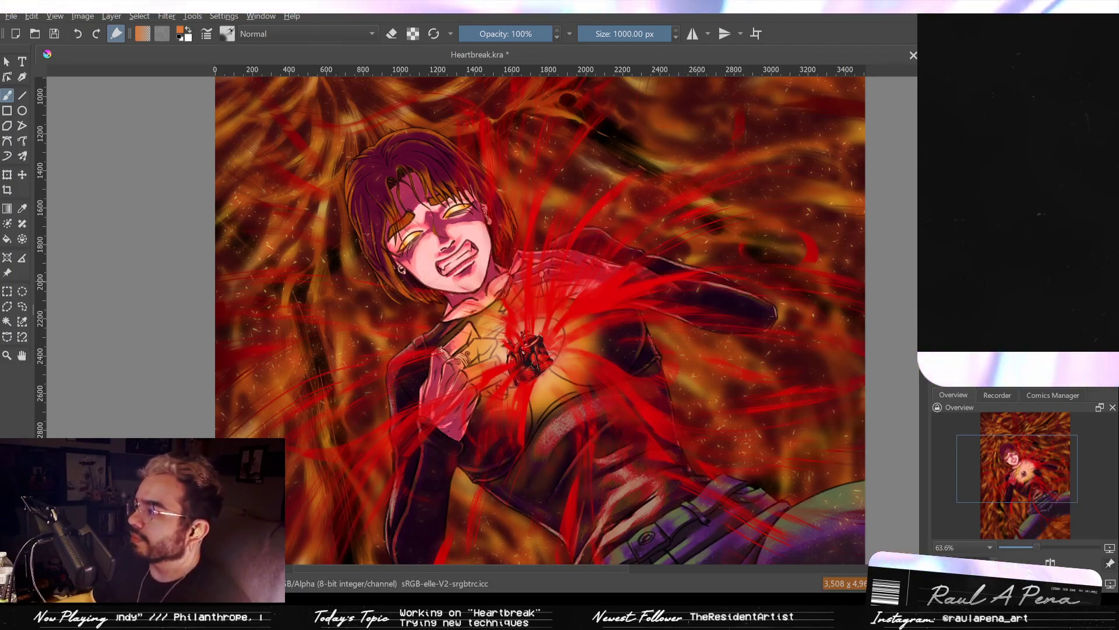
mouse_move(539, 373)
mouse_down()
mouse_move(525, 350)
mouse_move(548, 332)
mouse_move(534, 337)
mouse_move(533, 402)
mouse_up()
mouse_move(541, 318)
mouse_down()
mouse_move(541, 343)
mouse_move(544, 309)
mouse_up()
key(ctrl+z)
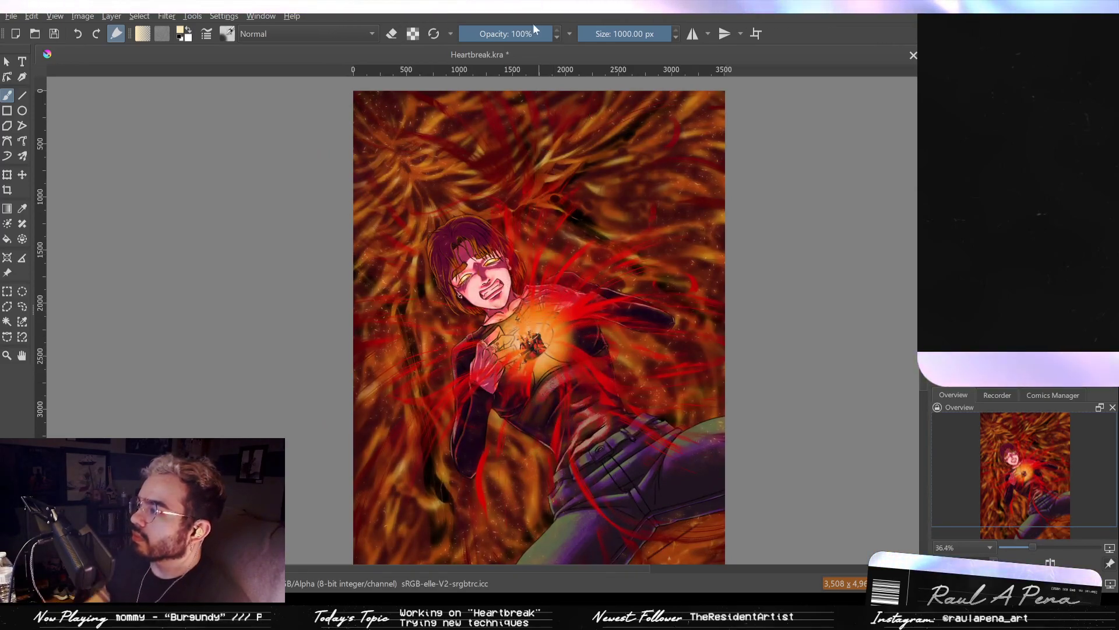
scroll(627, 413, down, 1)
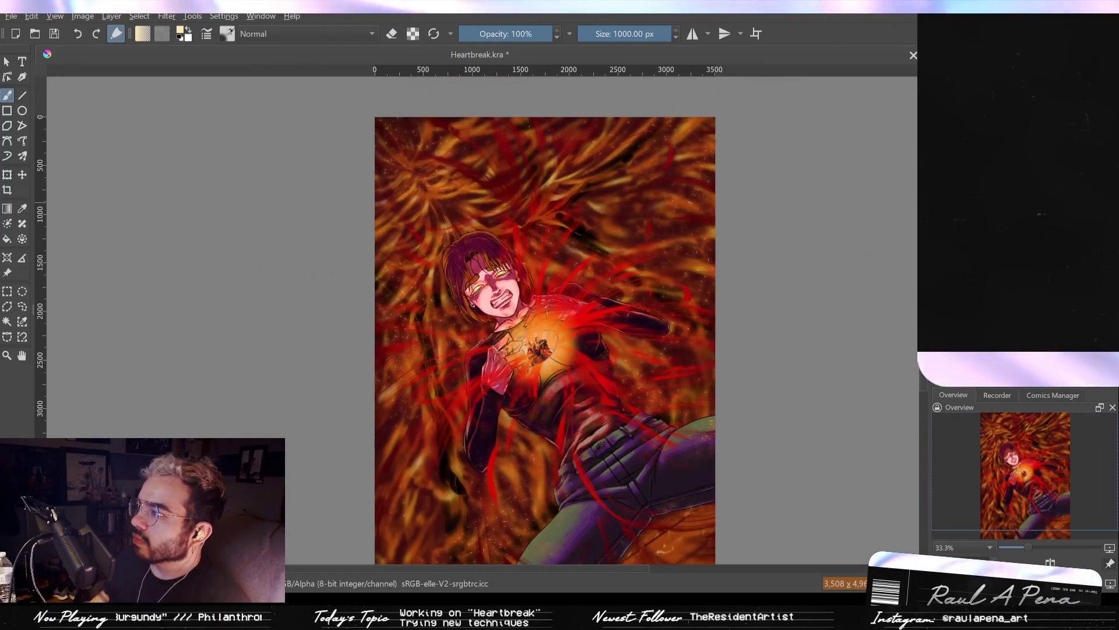
key(ctrl+z)
key(ctrl+z)
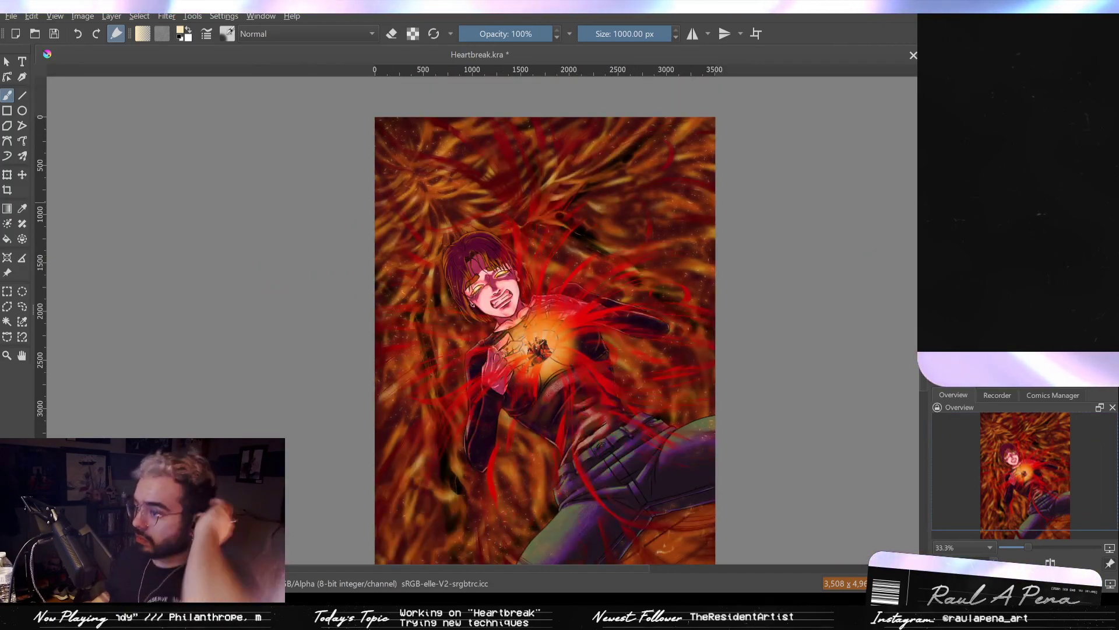
scroll(583, 309, down, 1)
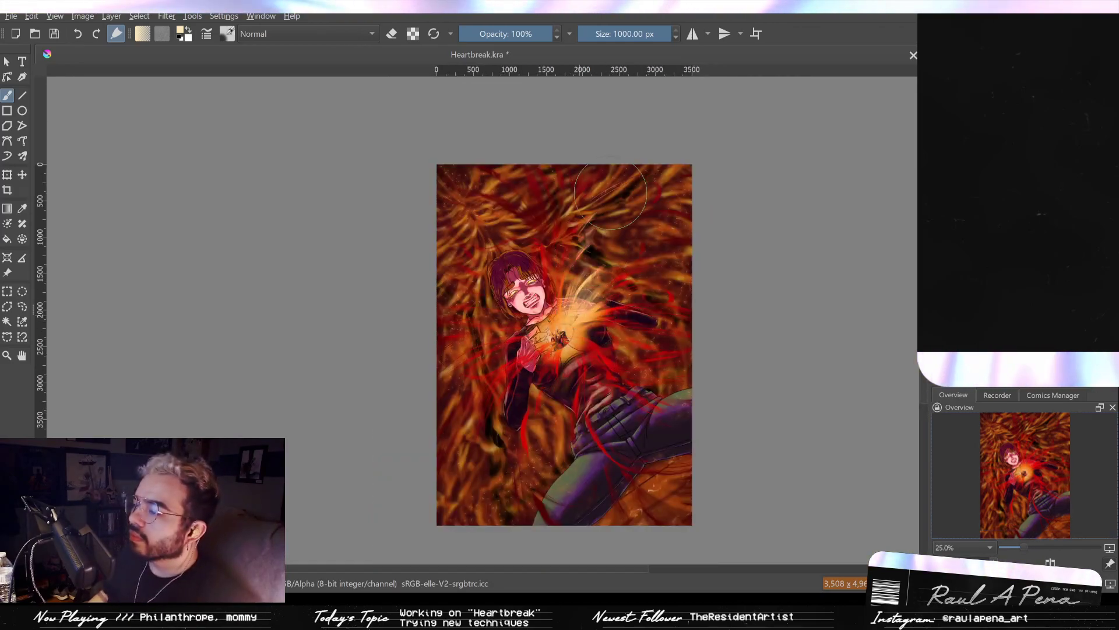
Extend the tendrils across the raised hand and the background beside it with the textured brush in eraser mode at about 106 px.
scroll(592, 315, up, 2)
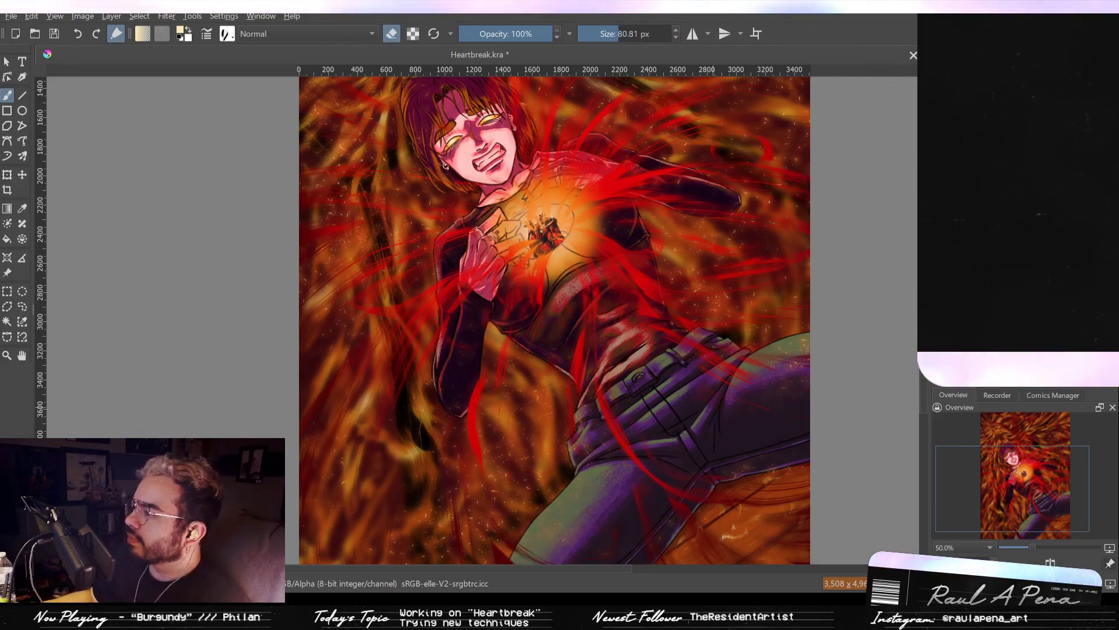
mouse_move(579, 256)
mouse_down()
mouse_move(720, 352)
mouse_move(712, 338)
mouse_up()
click(636, 34)
scroll(687, 398, up, 3)
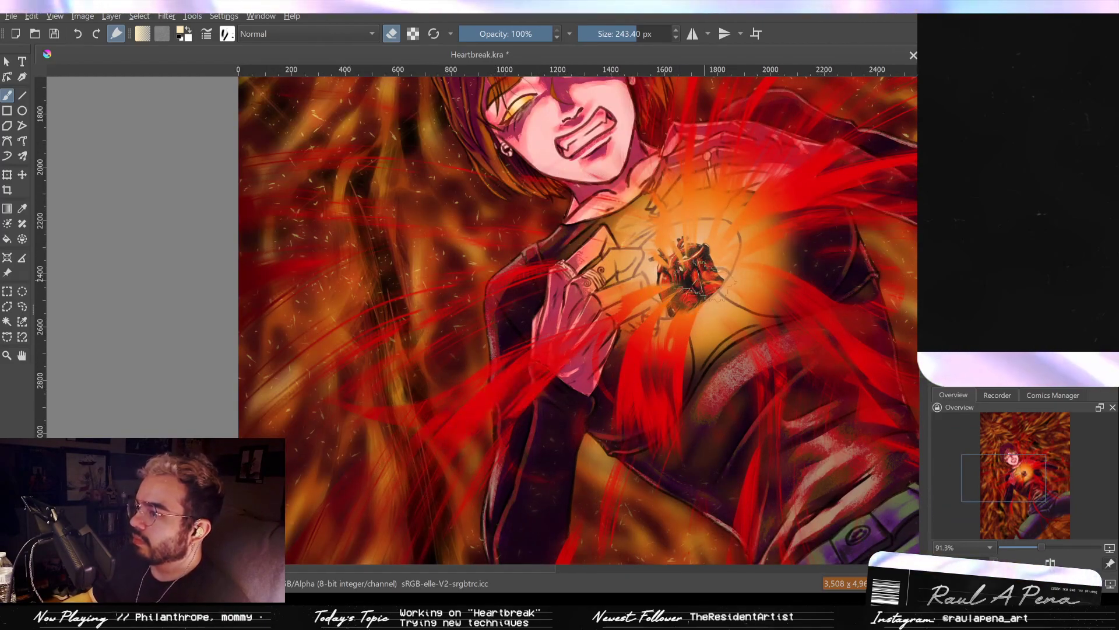
key(2)
drag(586, 325, 472, 343)
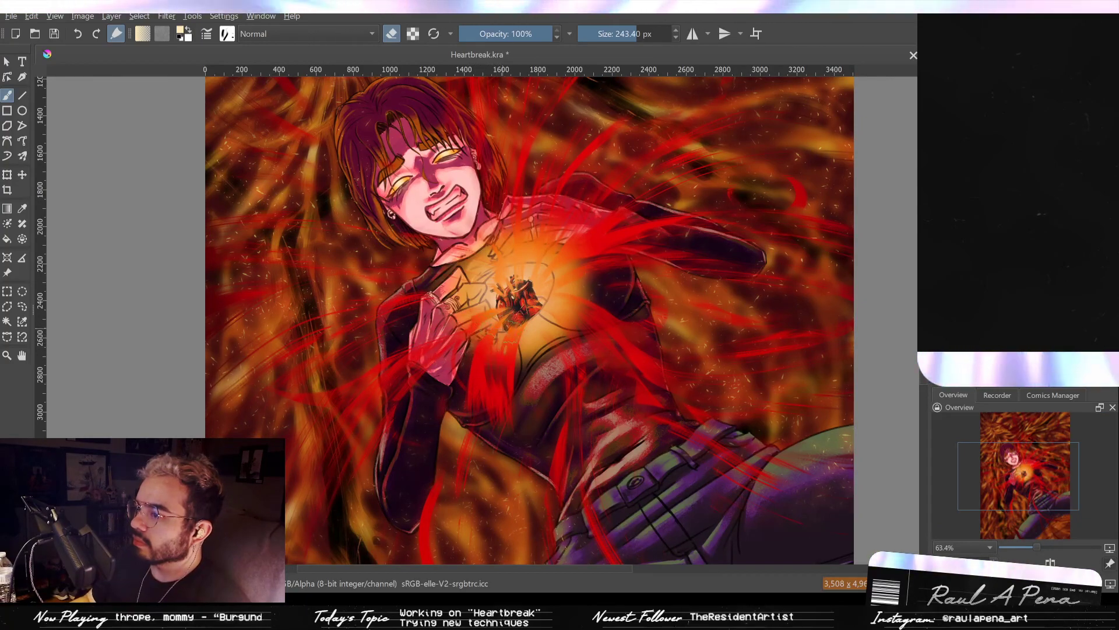
key(bracketleft)
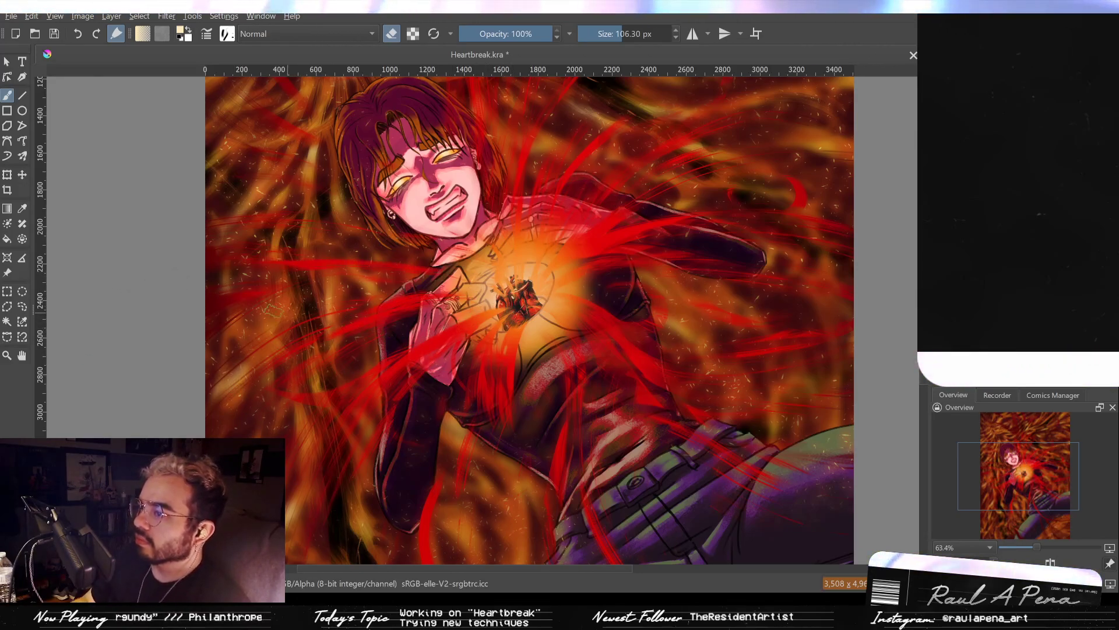
Lengthen the tendrils below the heart over the lower background and thighs with the textured brush in eraser mode at about 106 px.
drag(492, 350, 389, 266)
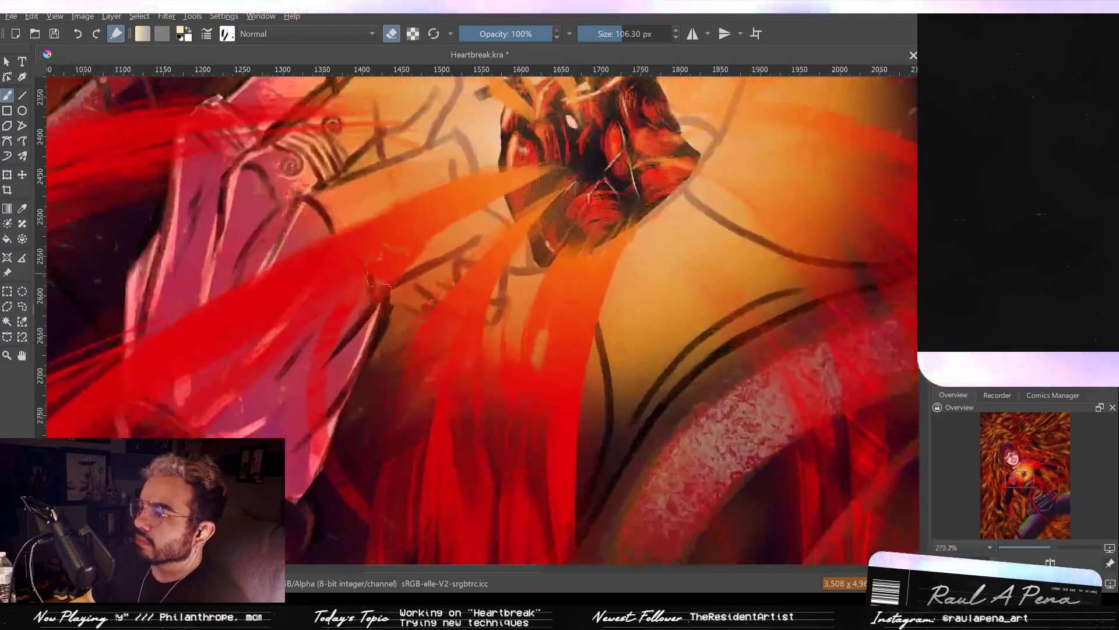
drag(456, 271, 457, 337)
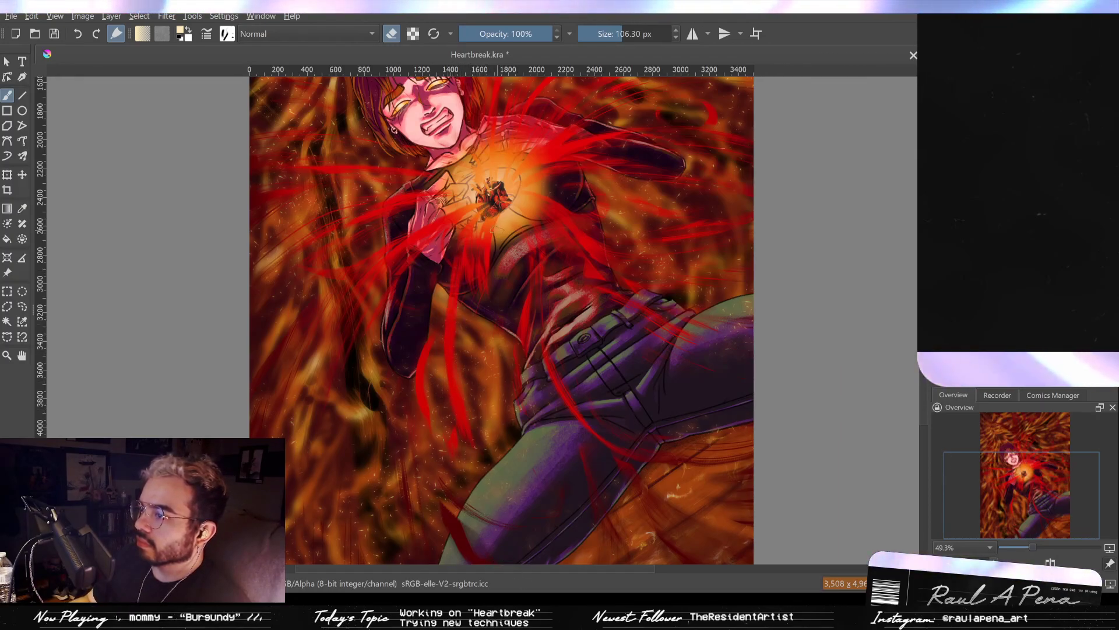
scroll(507, 437, down, 3)
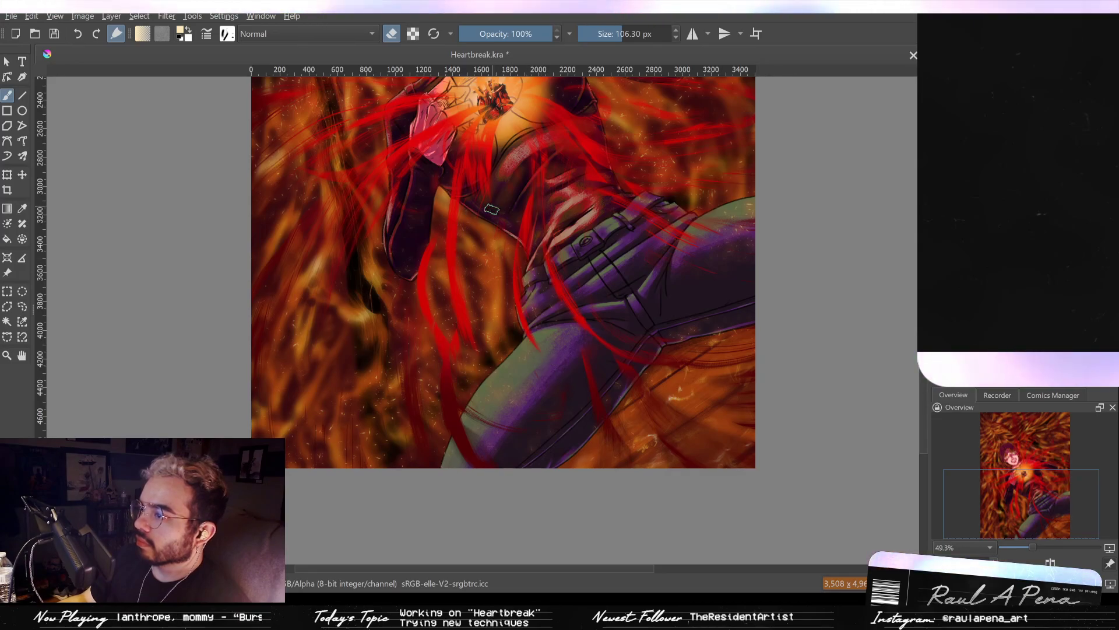
drag(530, 215, 525, 344)
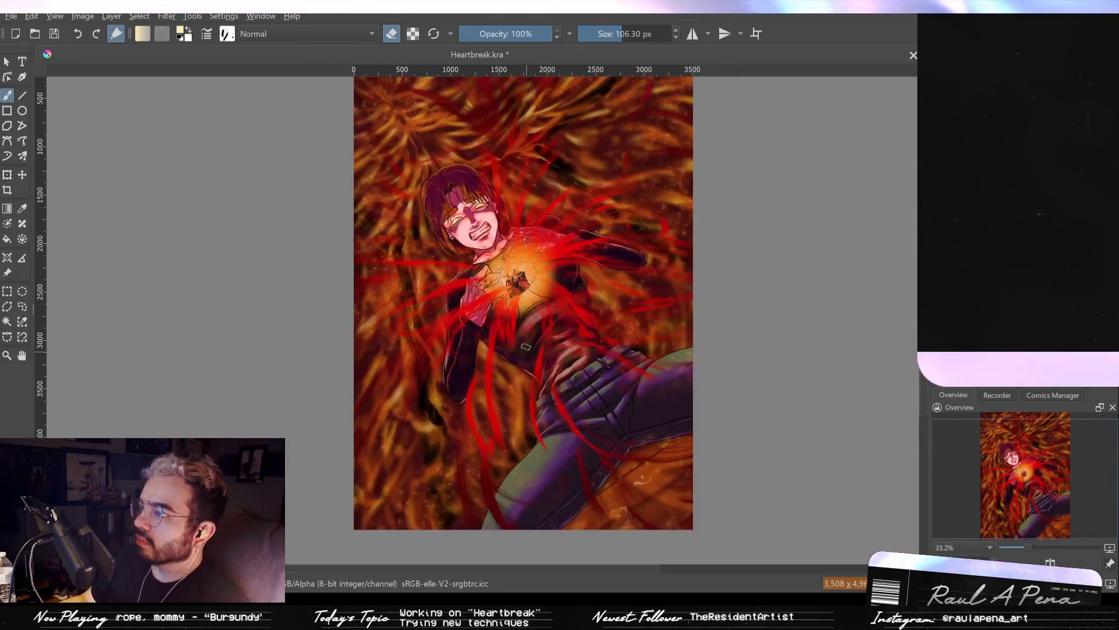
Strengthen the tendrils beside the head and on both sides of the torso with the textured brush in eraser mode at about 106 px.
drag(505, 246, 530, 209)
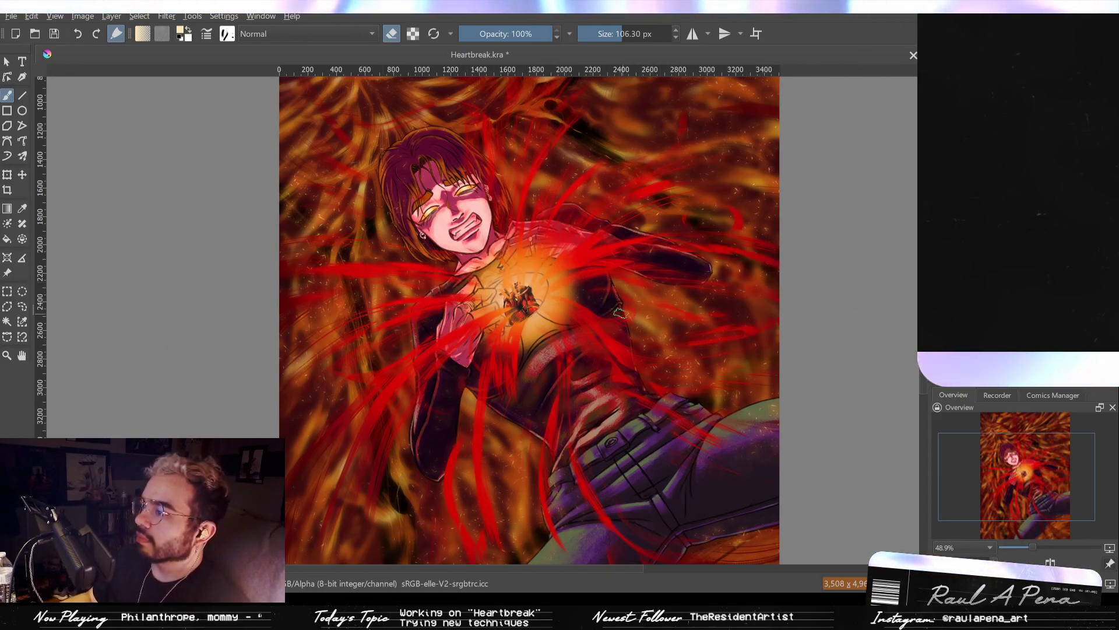
drag(637, 305, 637, 332)
drag(534, 302, 534, 275)
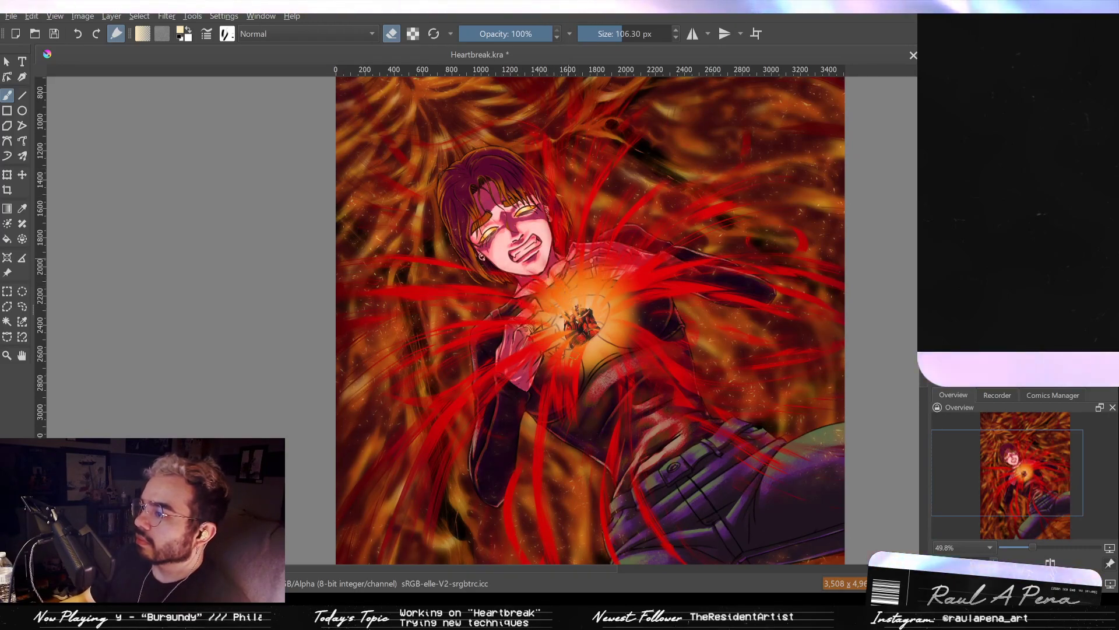
Break up and thin the outer tendrils around the head and torso with the textured brush at about 351 px.
drag(563, 309, 599, 309)
mouse_move(591, 246)
mouse_down()
mouse_move(647, 332)
mouse_move(528, 352)
mouse_move(545, 332)
mouse_up()
mouse_move(627, 254)
mouse_down()
mouse_move(624, 286)
mouse_move(621, 250)
mouse_up()
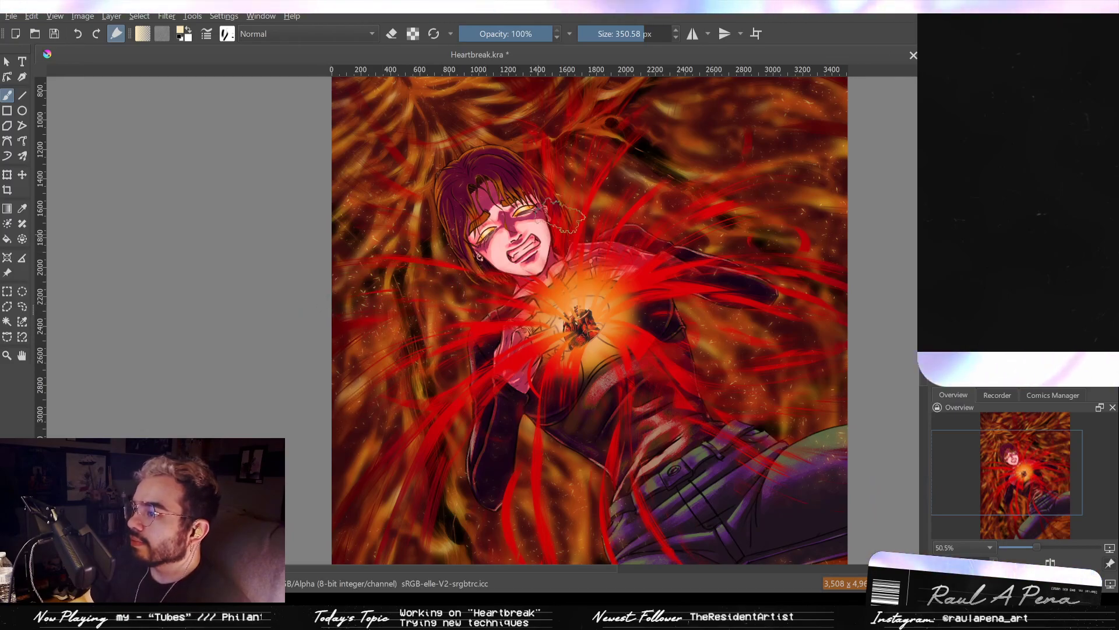
drag(574, 134, 579, 232)
key(2)
drag(503, 247, 530, 221)
drag(530, 221, 616, 156)
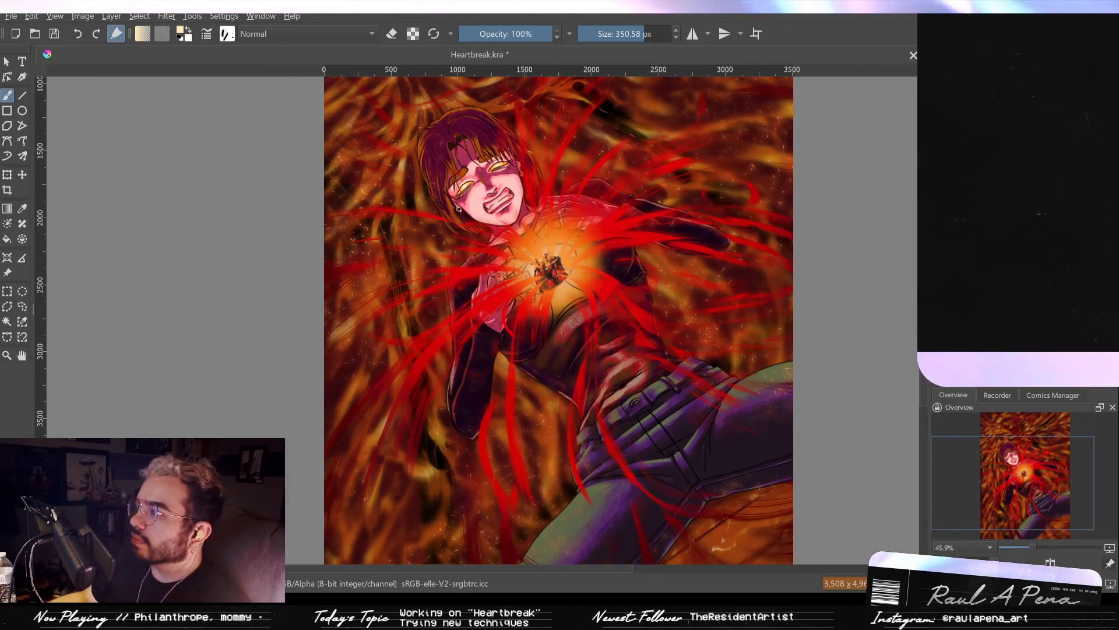
Compare stronger and weaker versions of the glow and tendrils around the heart.
key(ctrl+z)
key(ctrl+z)
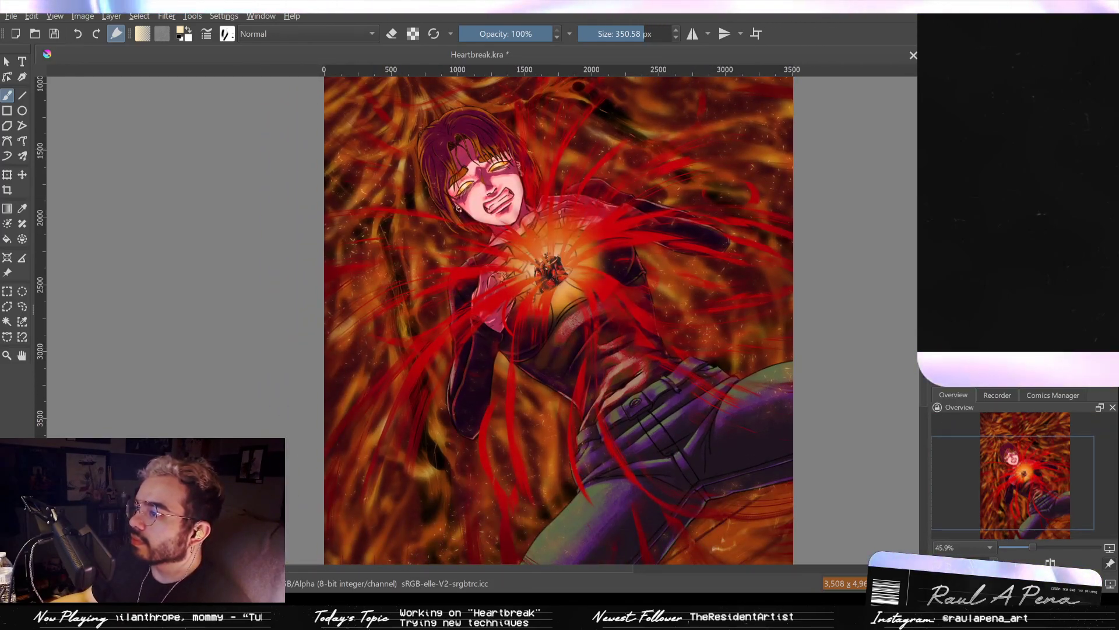
key(ctrl+z)
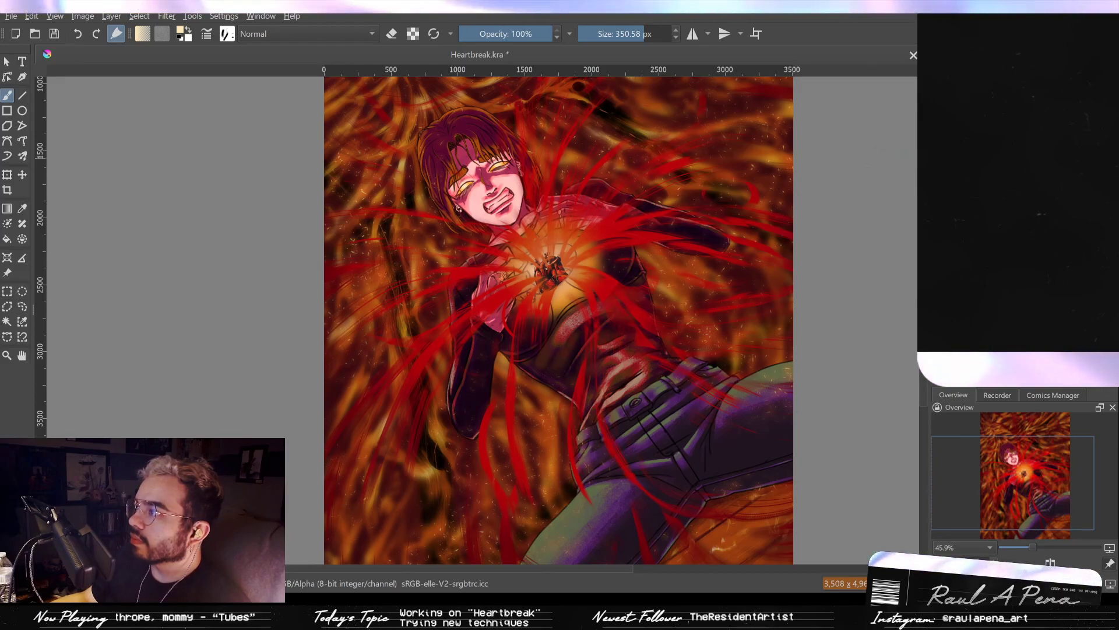
key(ctrl+shift+z)
drag(837, 214, 857, 198)
key(2)
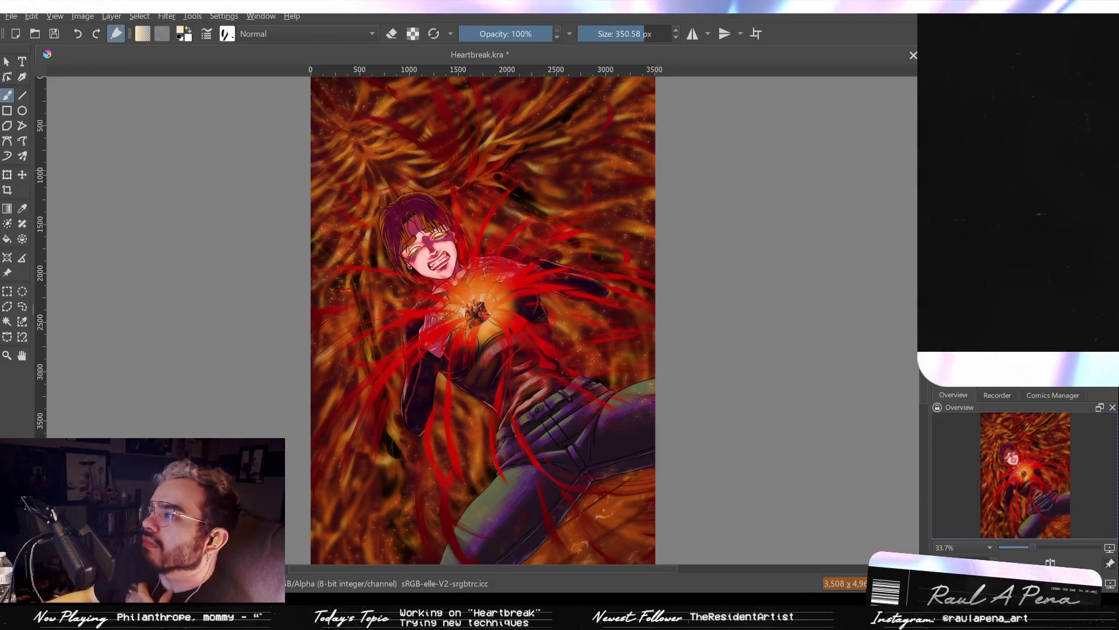
Slightly desaturate the figure and check the illustration with and without the tendrils and heart glow.
key(ctrl+z)
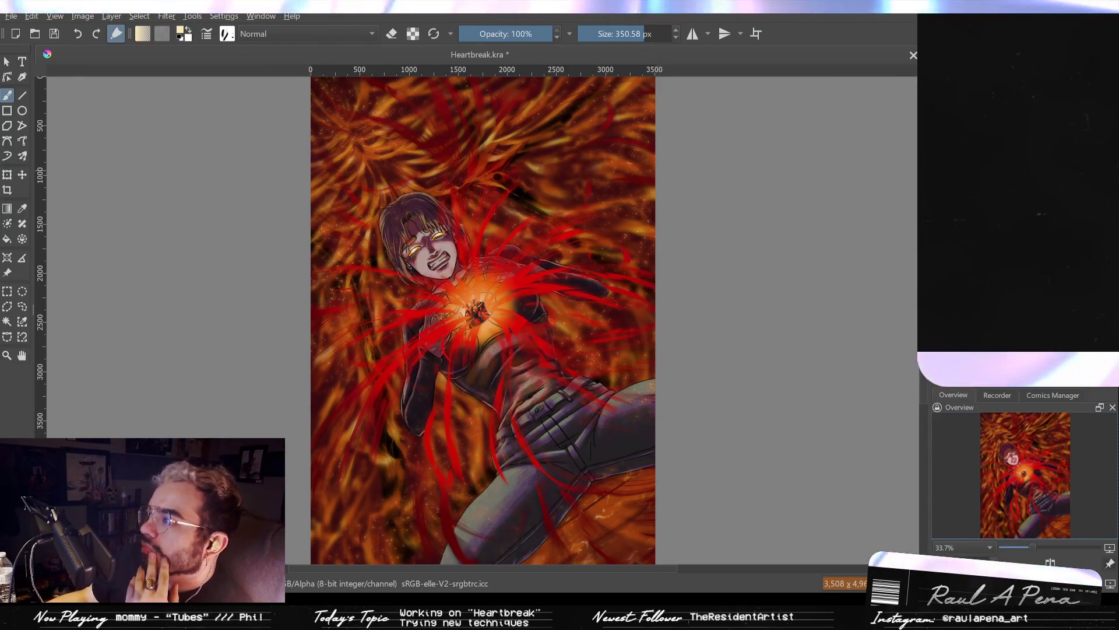
key(ctrl+shift+z)
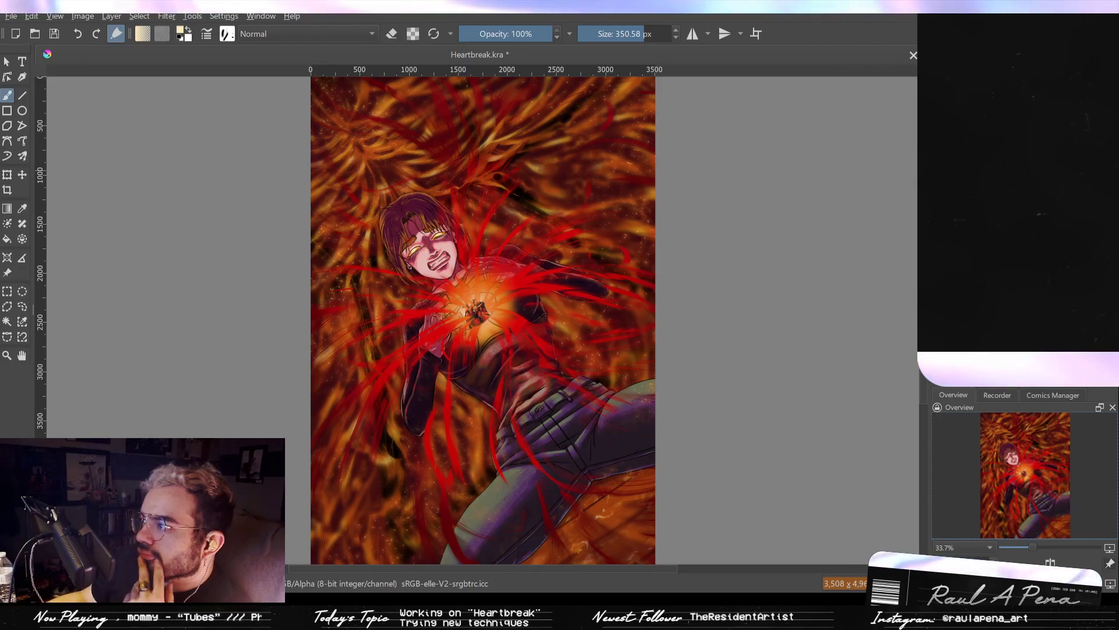
key(ctrl+z)
key(ctrl+shift+z)
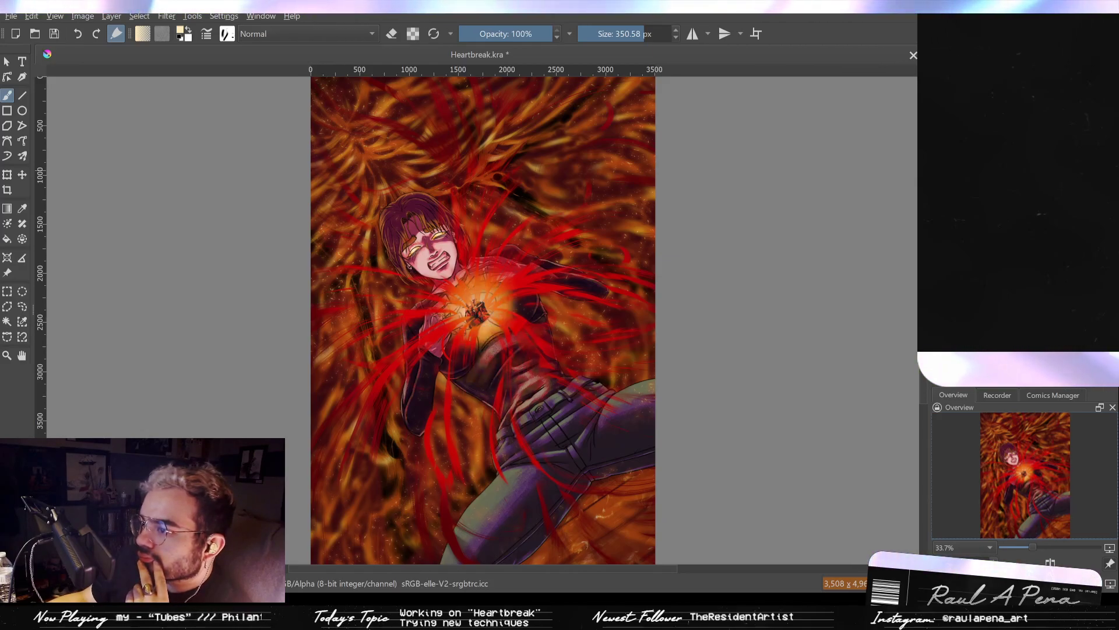
key(ctrl+z)
key(ctrl+shift+z)
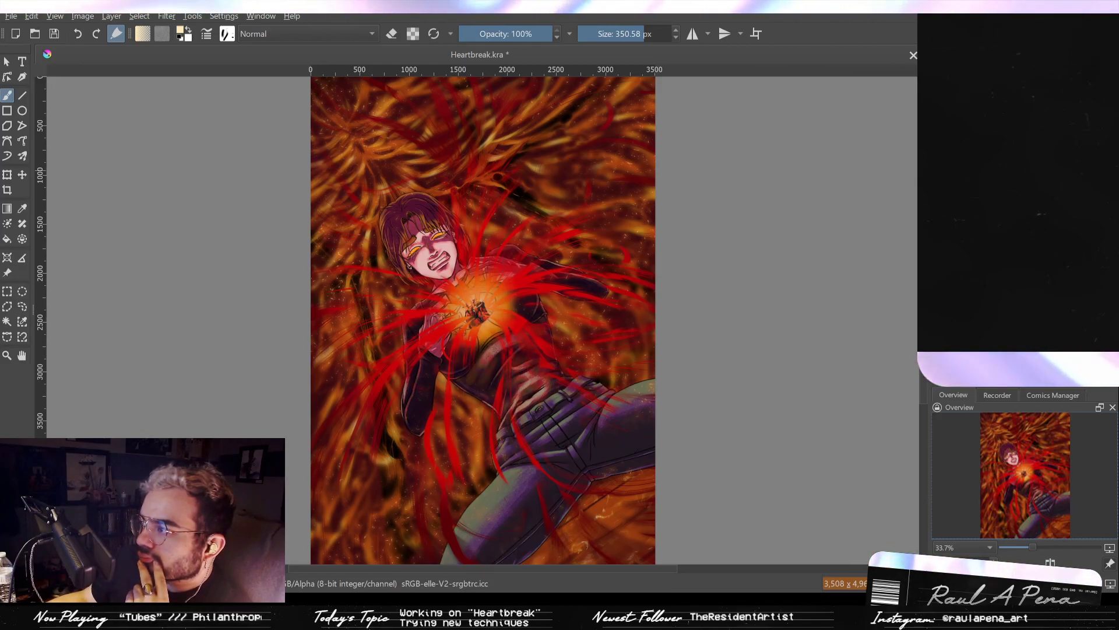
key(ctrl+z)
key(ctrl+shift+z)
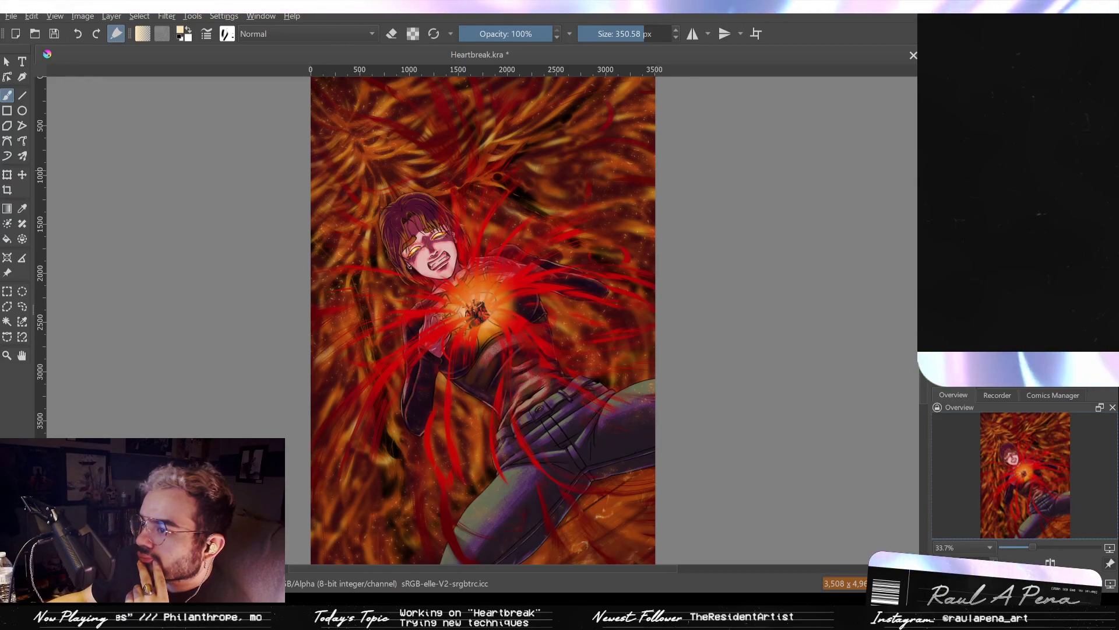
drag(622, 262, 583, 284)
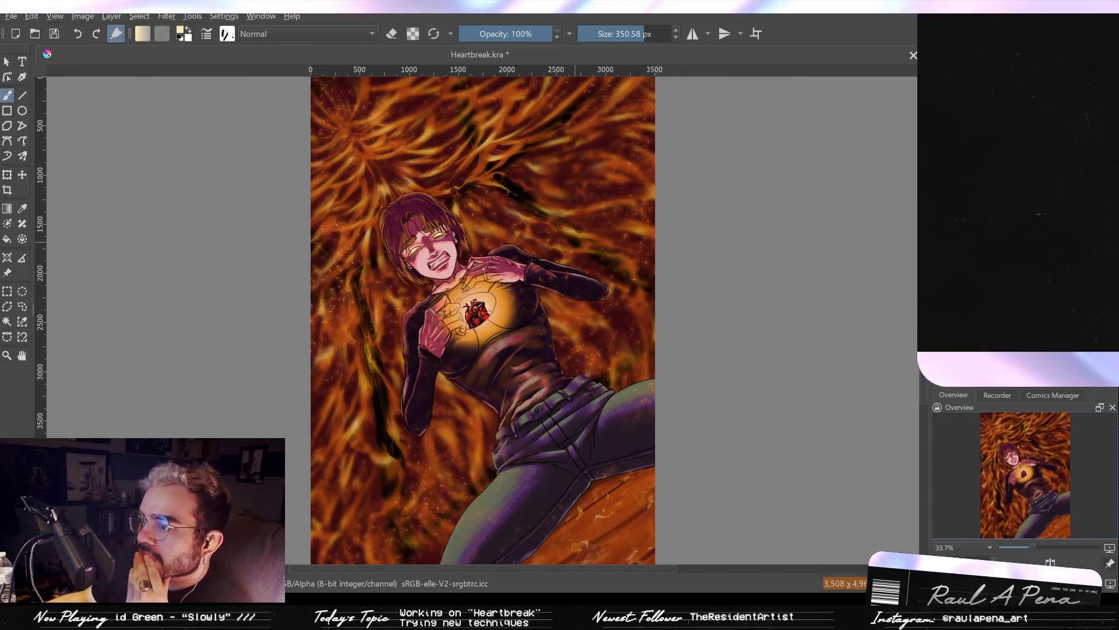
key(ctrl+z)
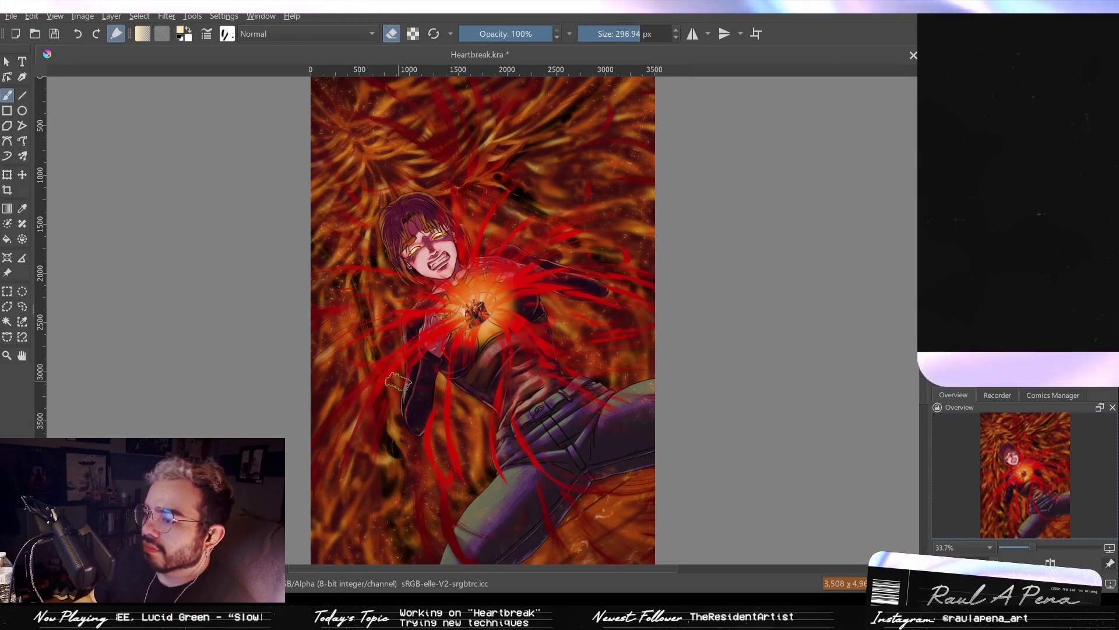
Strengthen and curl the tendrils over the outstretched arm with the textured brush in eraser mode at about 181 px.
key(bracketleft)
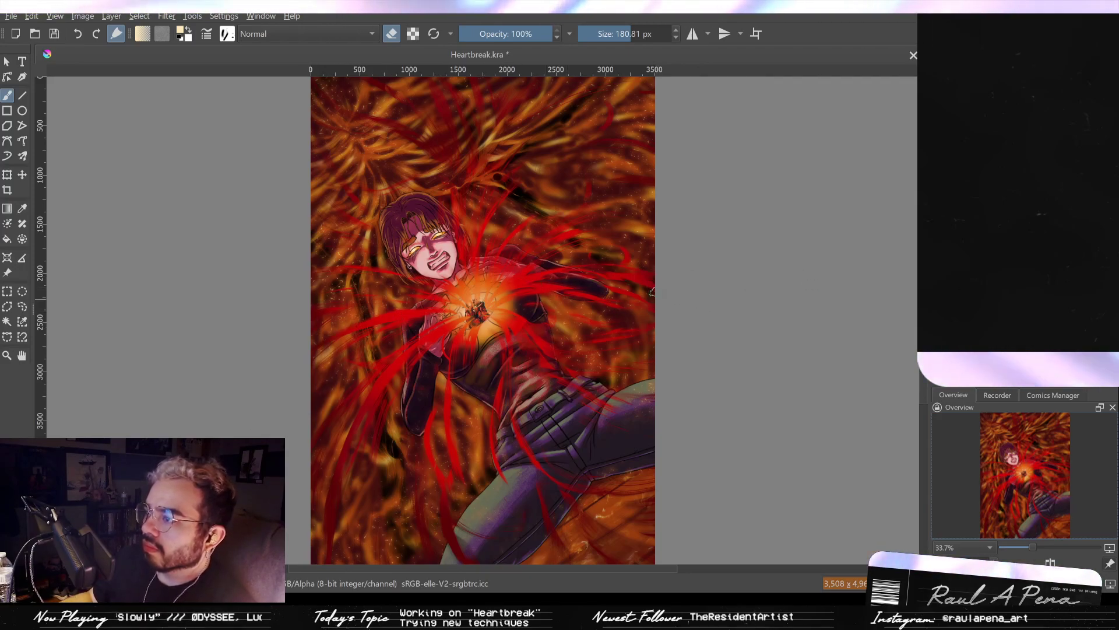
drag(676, 299, 640, 353)
drag(520, 292, 584, 256)
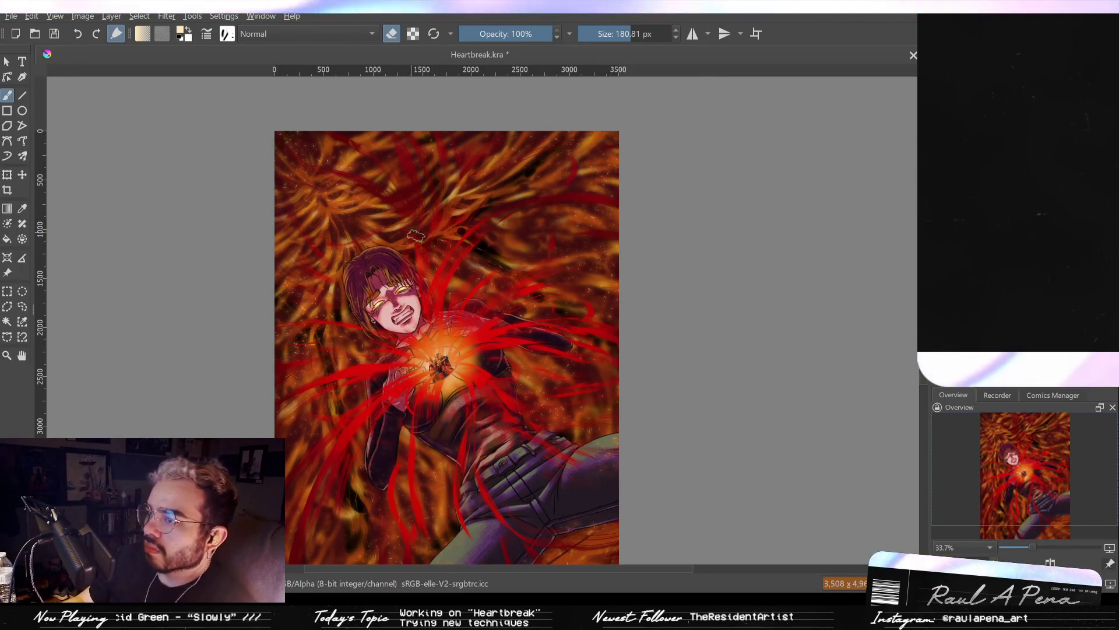
drag(346, 320, 425, 334)
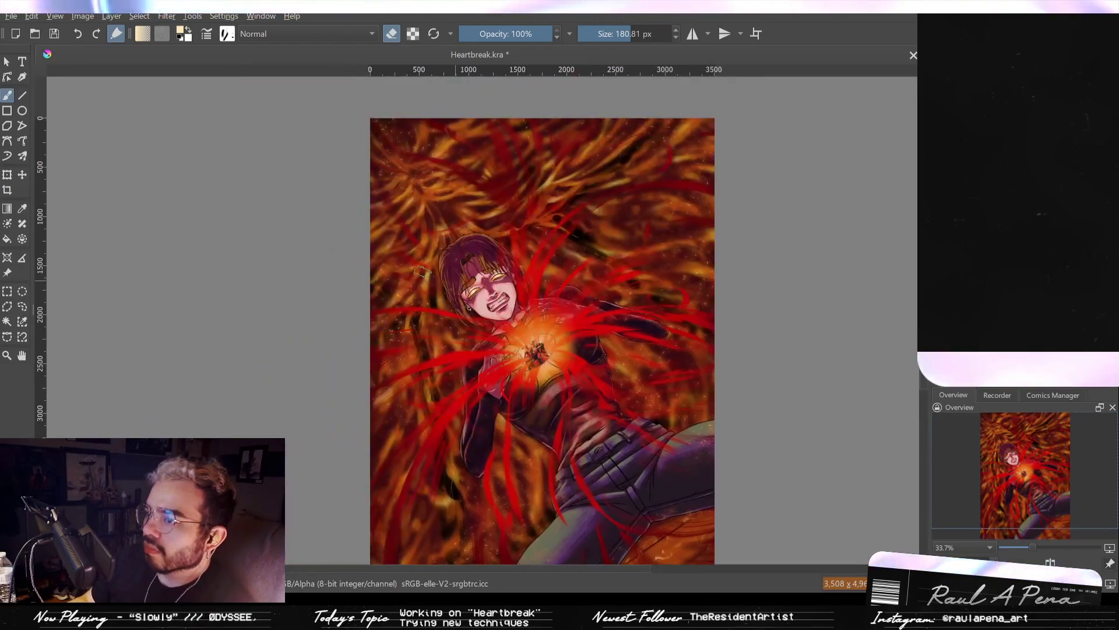
drag(511, 401, 467, 301)
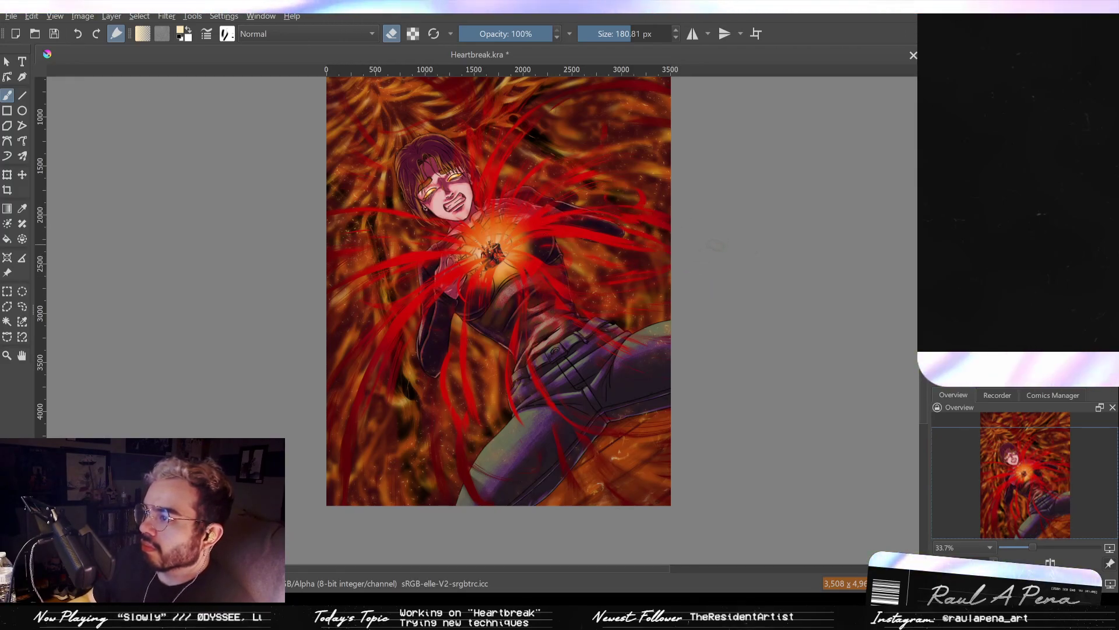
drag(625, 227, 669, 197)
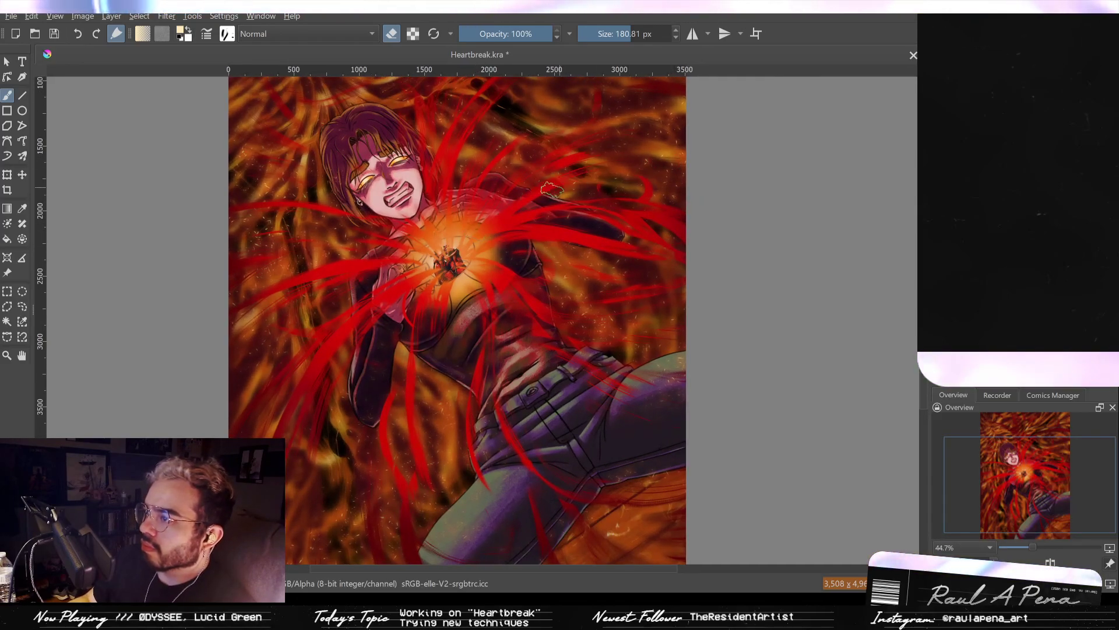
drag(563, 223, 641, 244)
drag(640, 245, 609, 264)
drag(609, 264, 531, 300)
drag(452, 310, 480, 250)
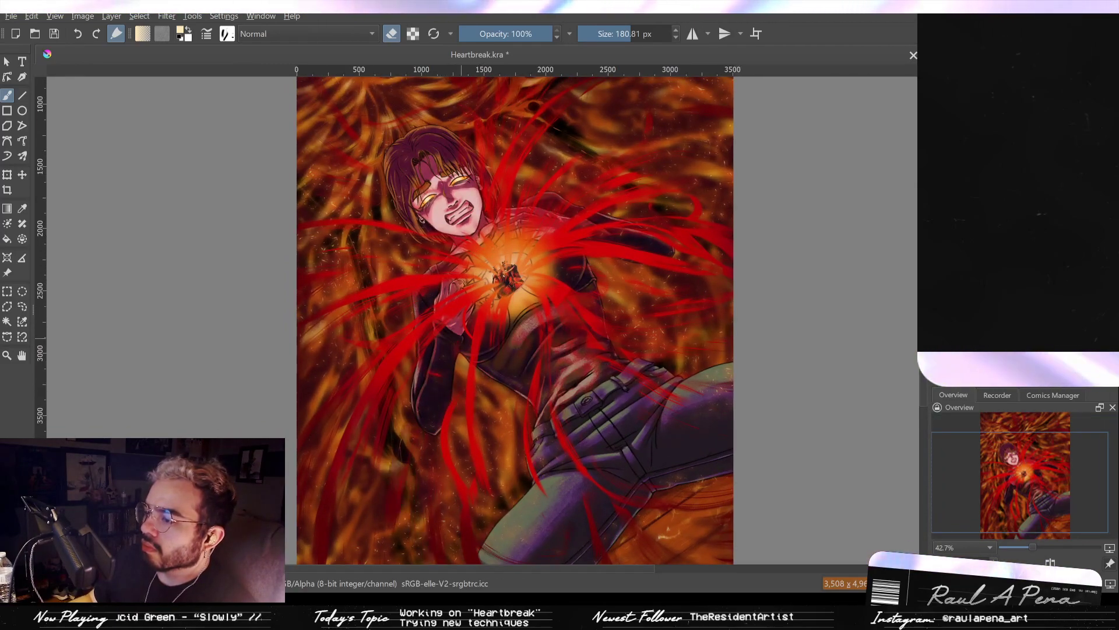
drag(443, 365, 422, 324)
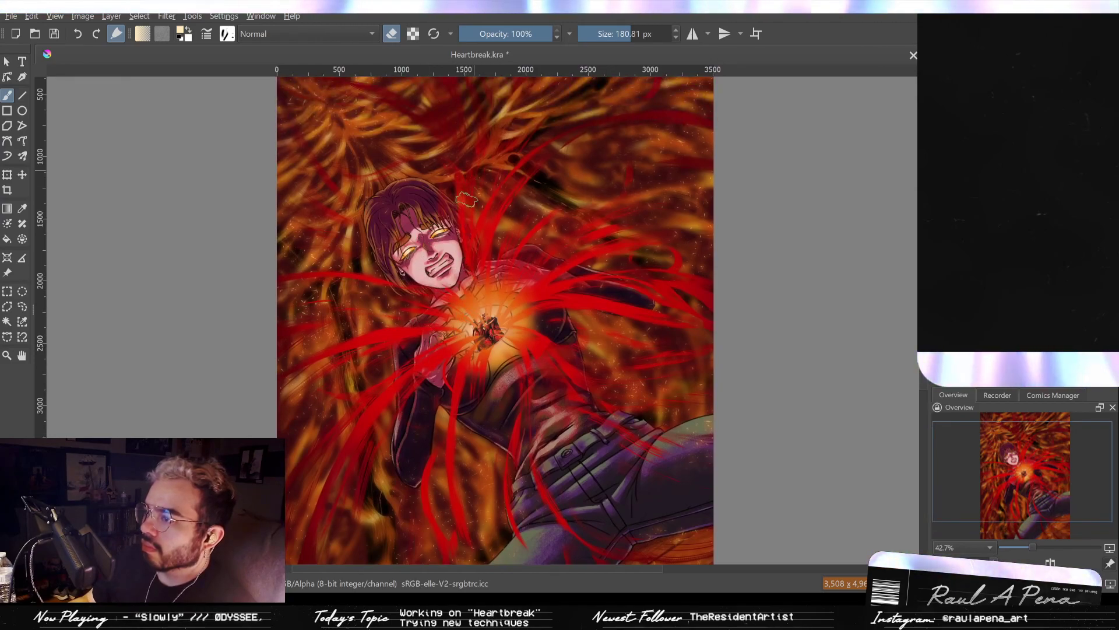
drag(400, 249, 472, 273)
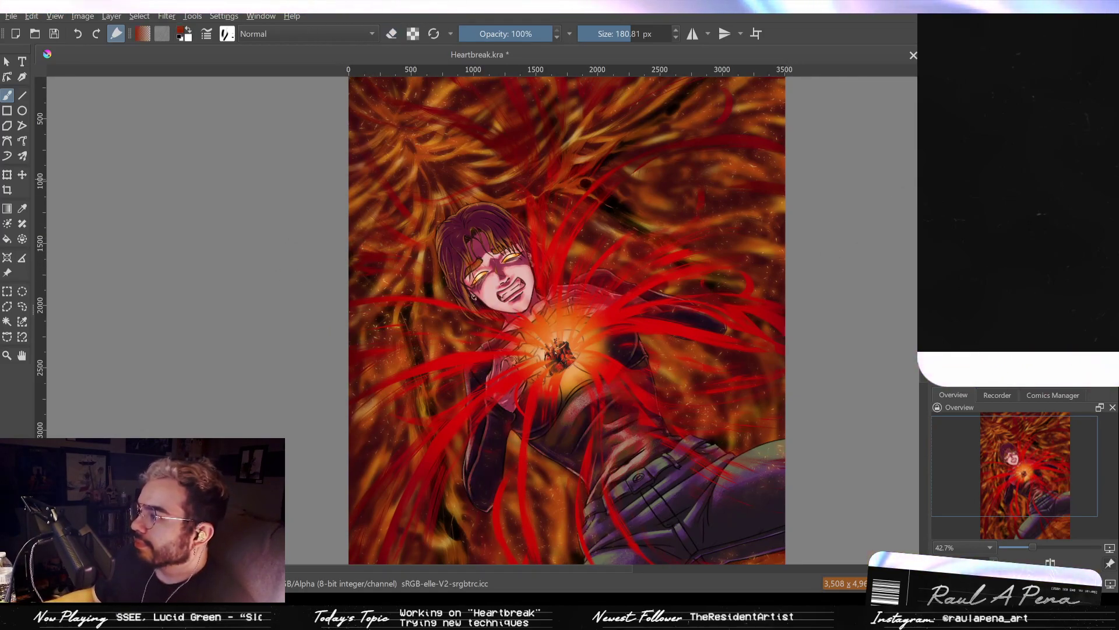
Brighten the outer tendrils with red using a soft round brush at 1000 px.
click(979, 329)
mouse_move(482, 423)
mouse_down()
mouse_move(485, 436)
mouse_move(551, 245)
mouse_up()
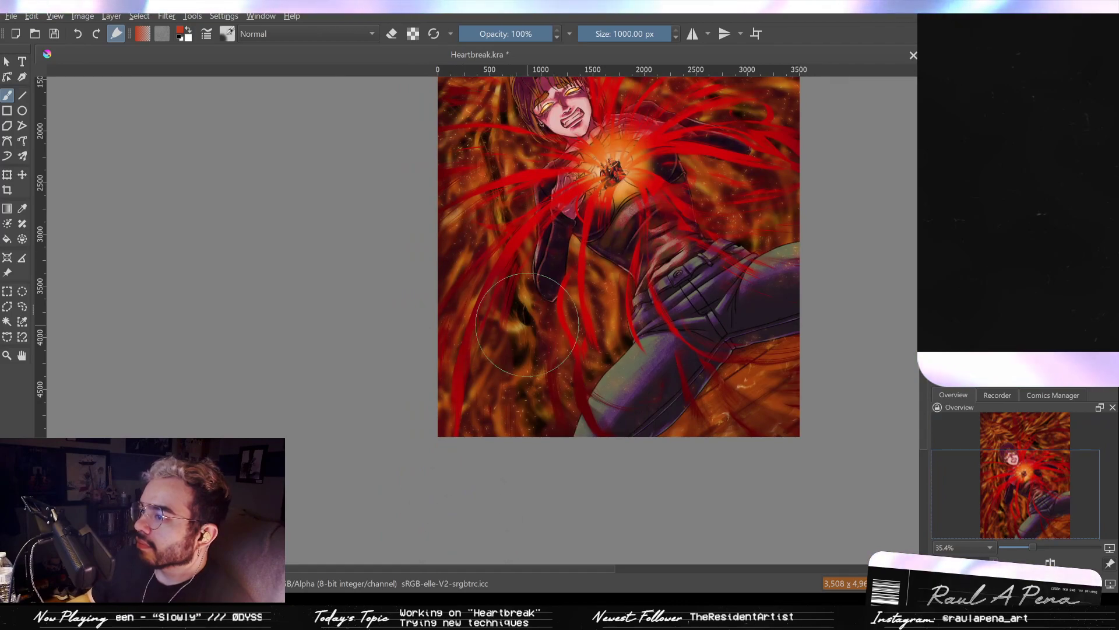
drag(647, 442, 614, 492)
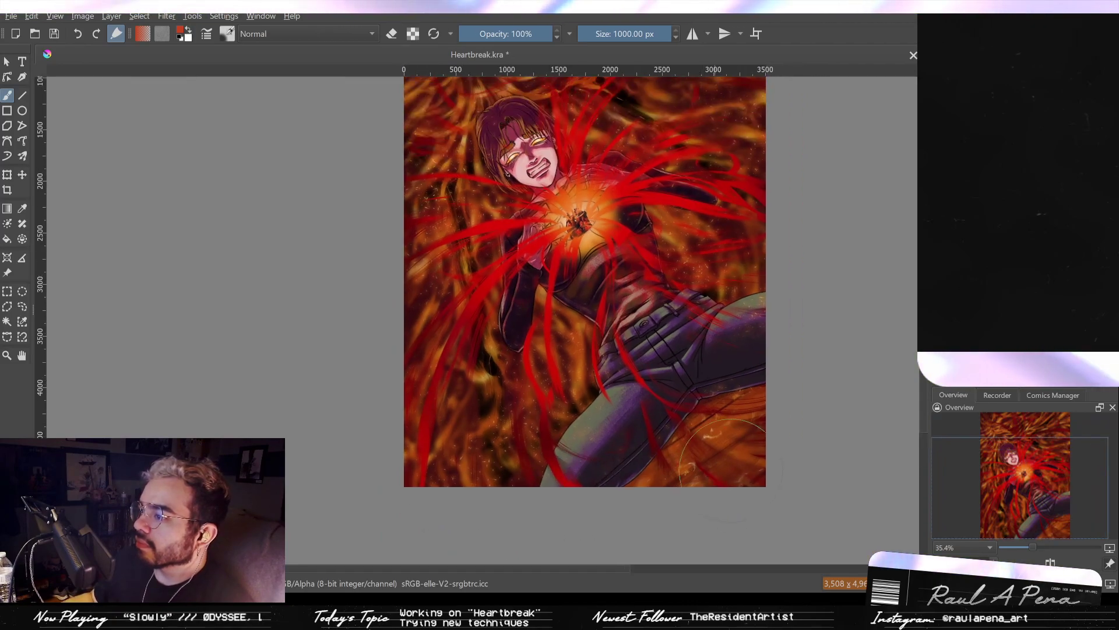
drag(779, 376, 783, 563)
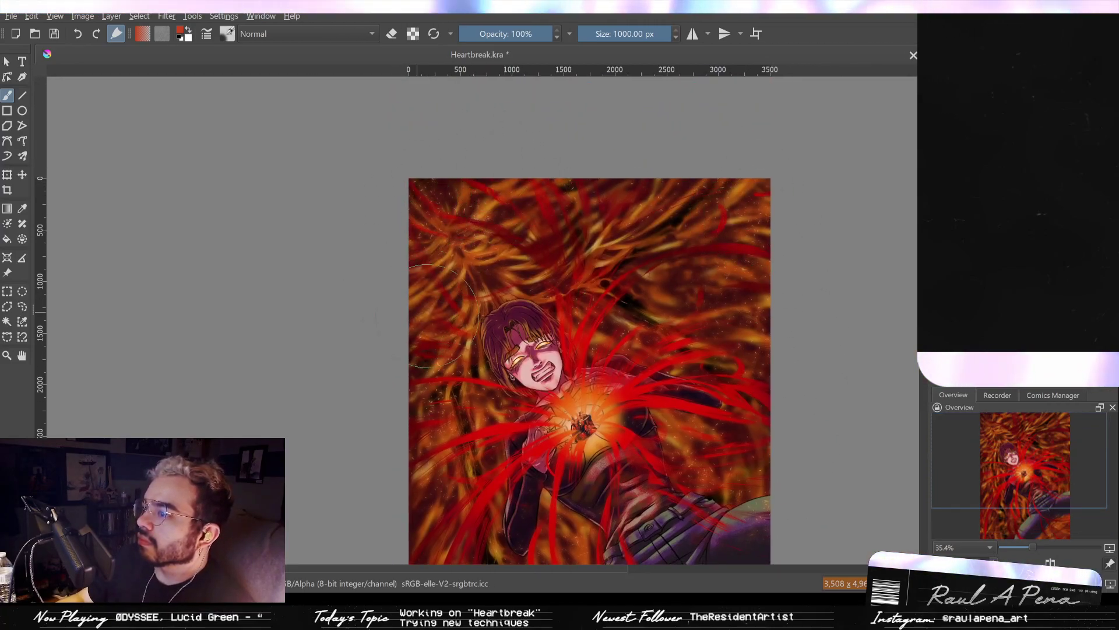
Tint the tendrils below the raised forearm and toward the canvas edges with yellow-orange using the 1000 px soft round brush.
drag(441, 318, 390, 280)
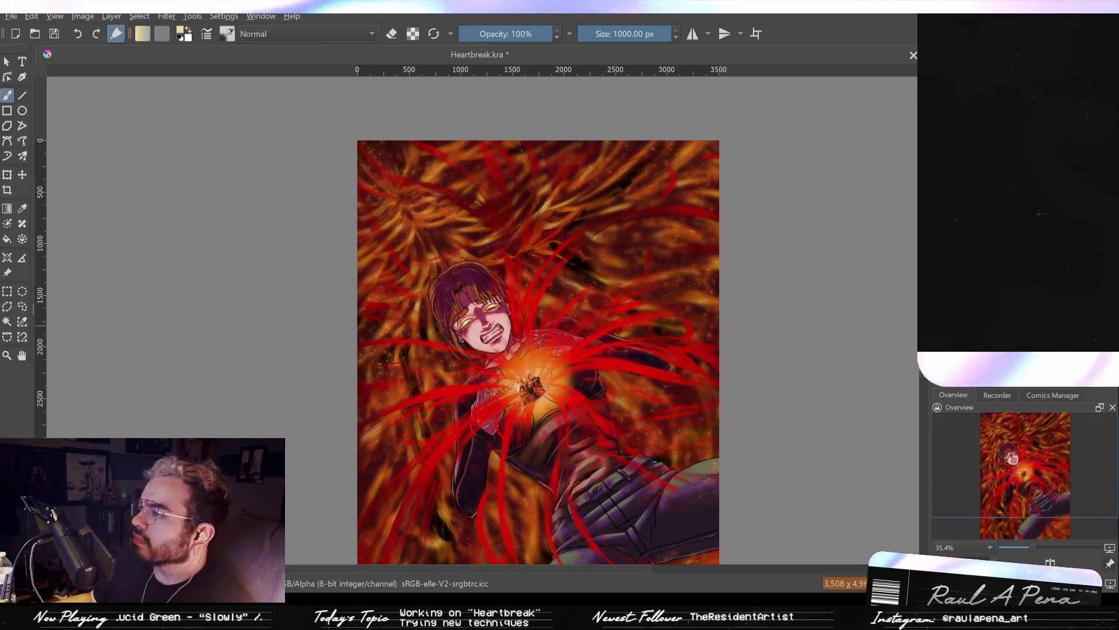
drag(516, 349, 611, 219)
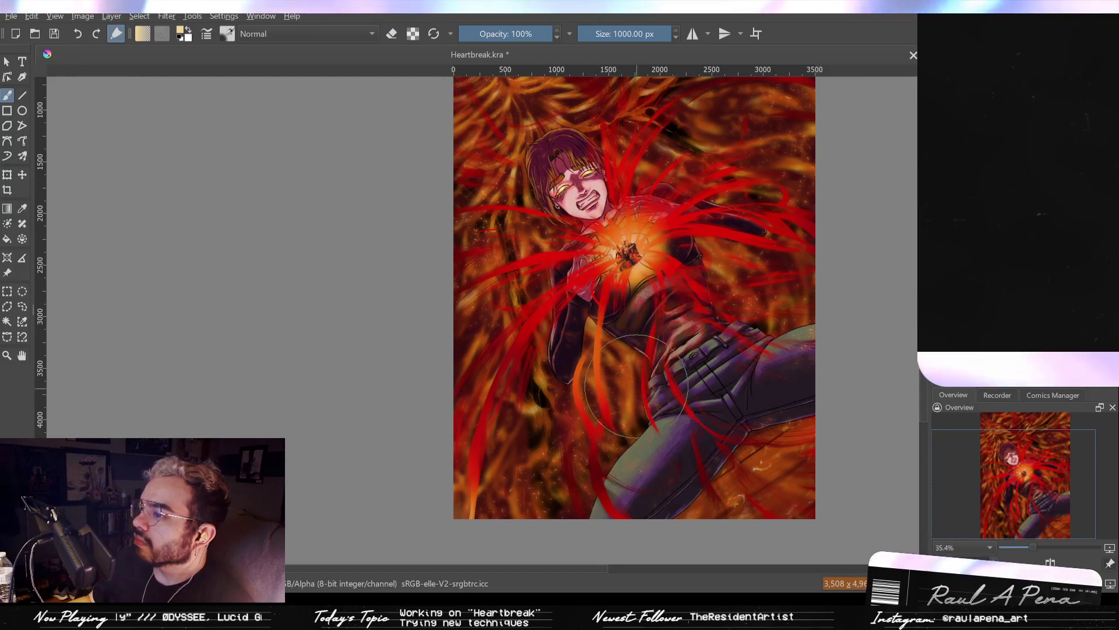
drag(572, 324, 454, 275)
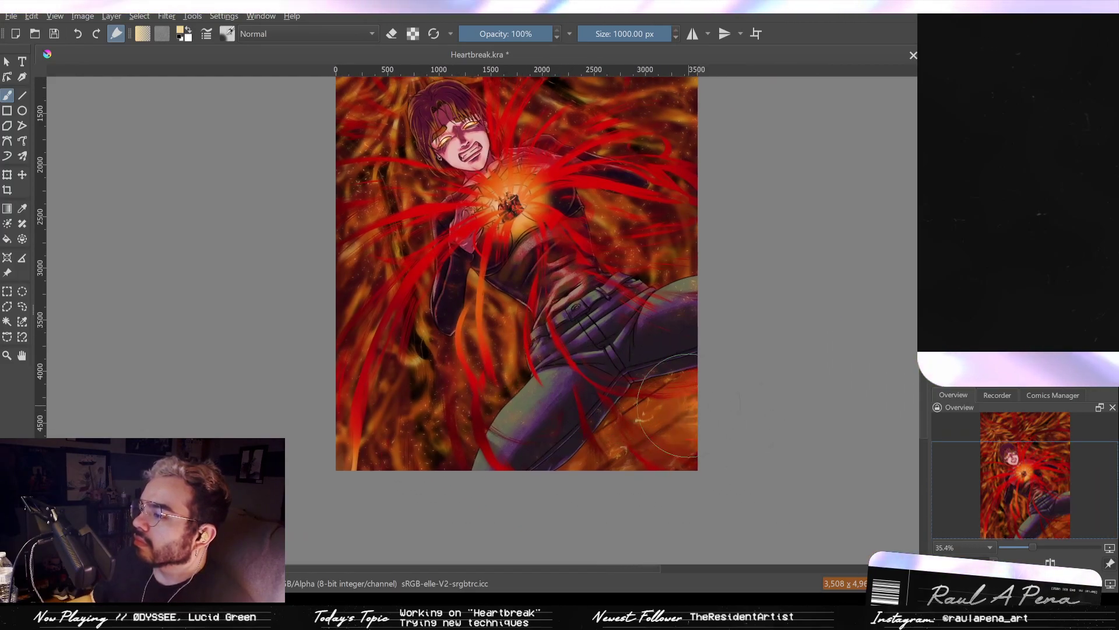
drag(614, 397, 656, 476)
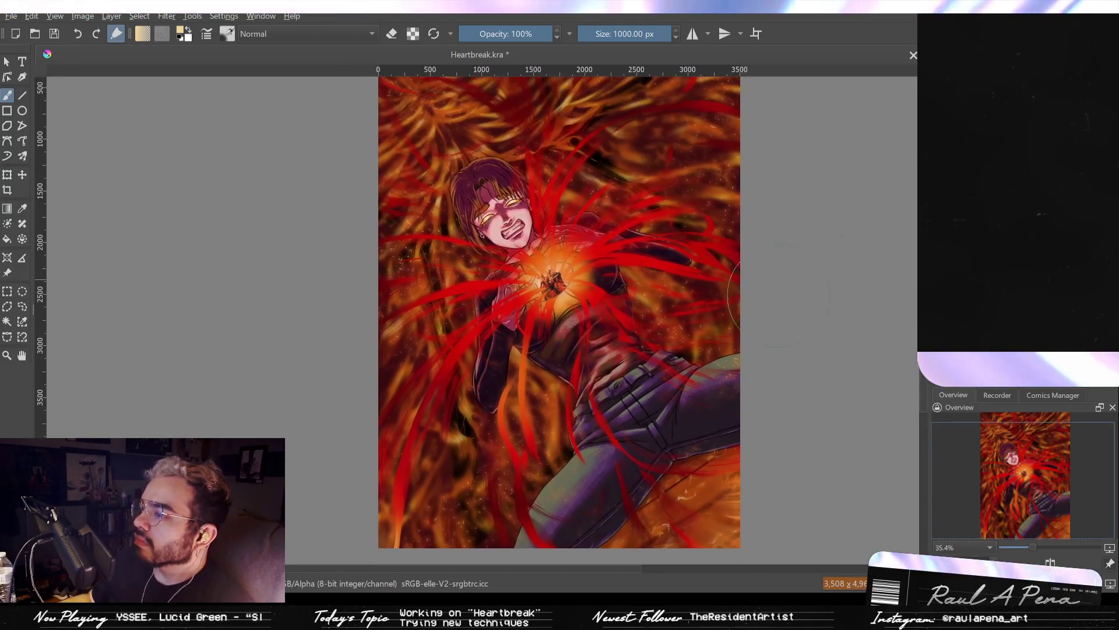
drag(615, 390, 654, 462)
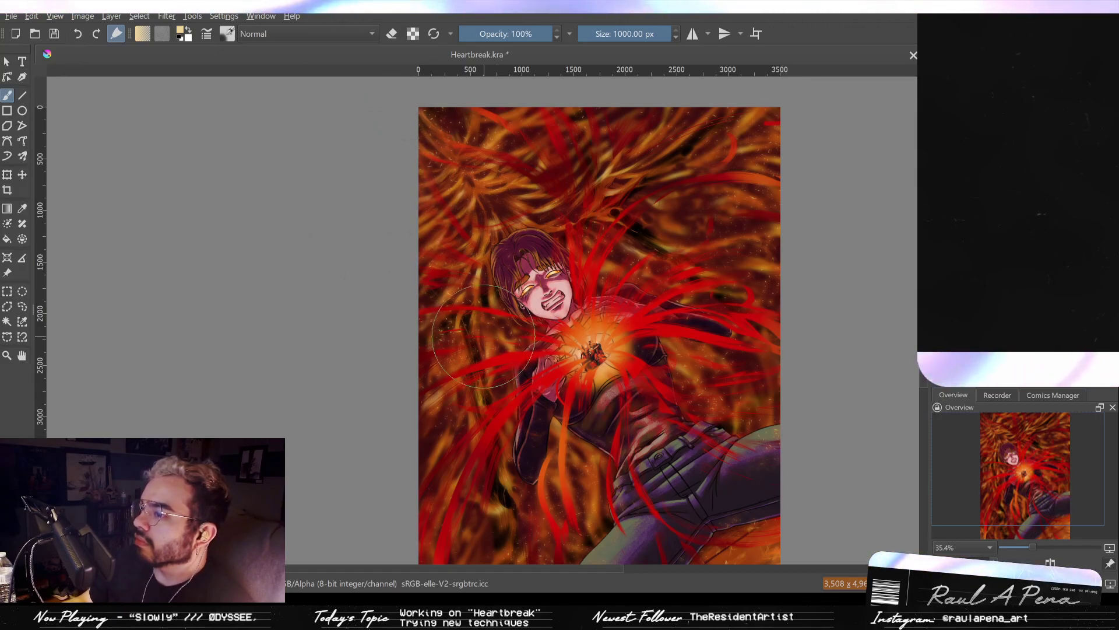
Paint yellow-orange highlights along the tendril crossing the raised hand with the textured brush at about 345 px.
drag(519, 388, 566, 305)
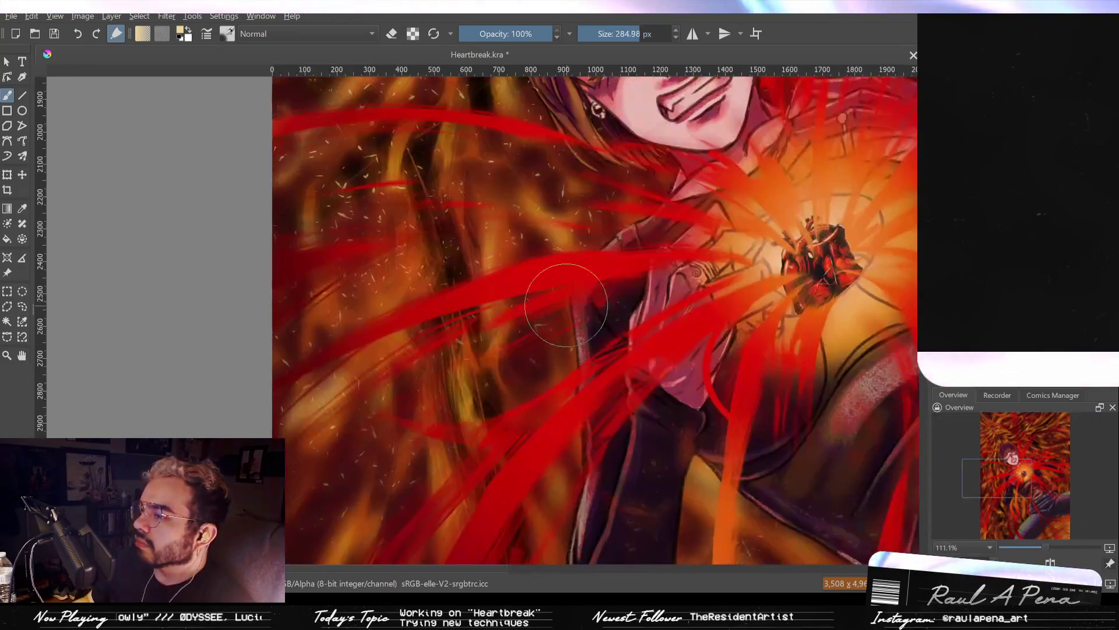
key(slash)
drag(609, 265, 455, 290)
key(ctrl+z)
drag(553, 270, 654, 270)
mouse_move(654, 270)
mouse_down()
mouse_move(526, 275)
mouse_move(454, 312)
mouse_up()
key(ctrl+z)
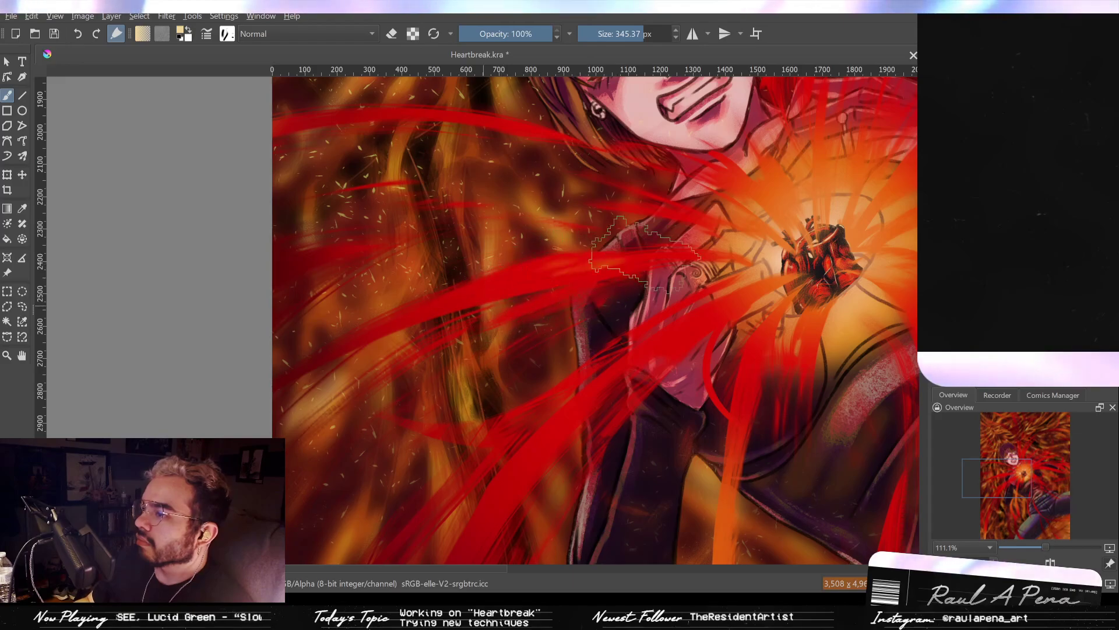
drag(599, 266, 443, 318)
drag(647, 256, 443, 315)
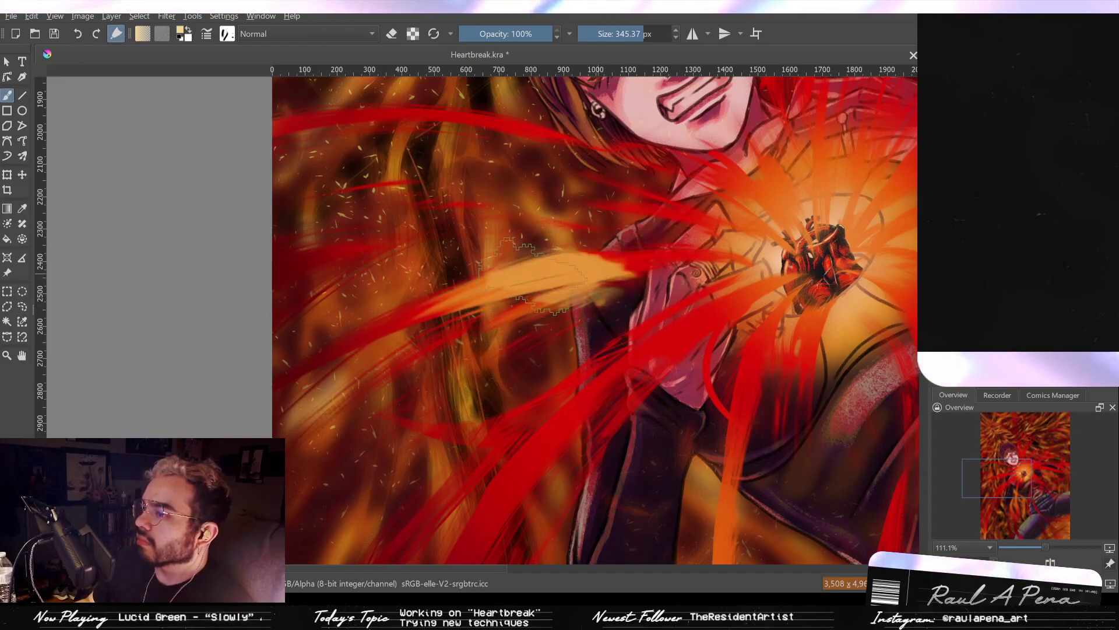
drag(665, 260, 448, 309)
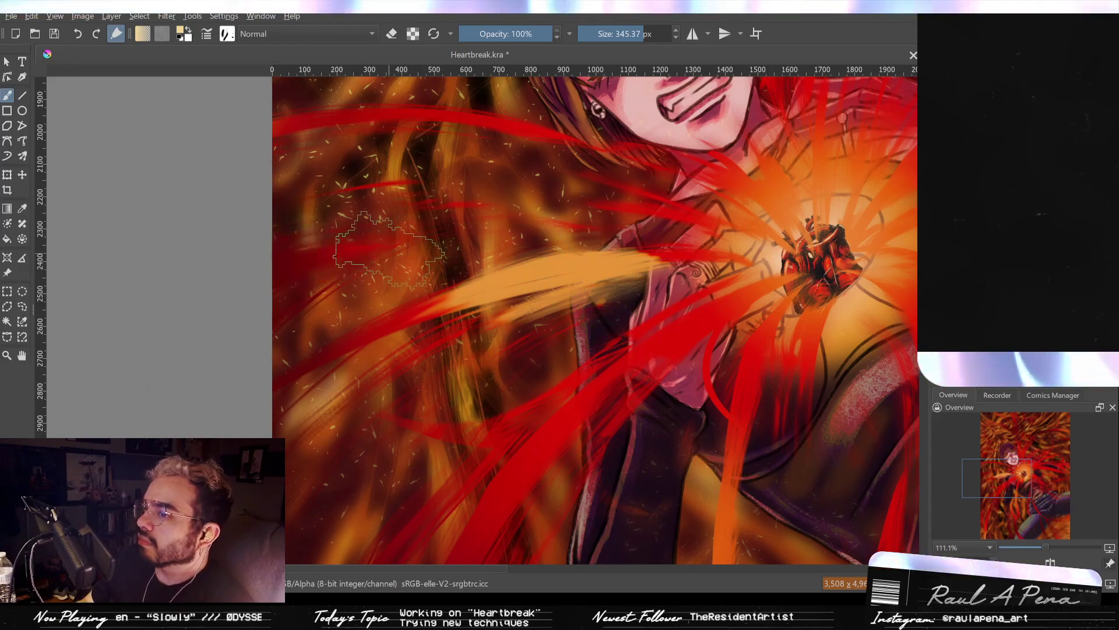
drag(520, 268, 430, 363)
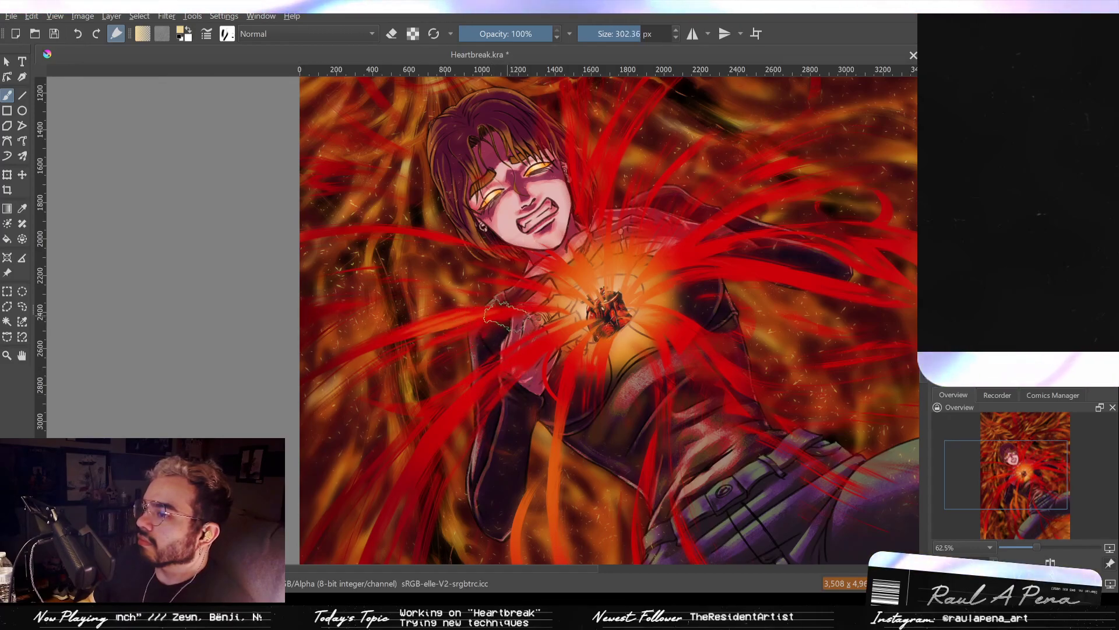
Add finer yellow-orange streaks to the tendrils around the raised hand and forearm with the textured brush at about 105 px.
key(bracketleft)
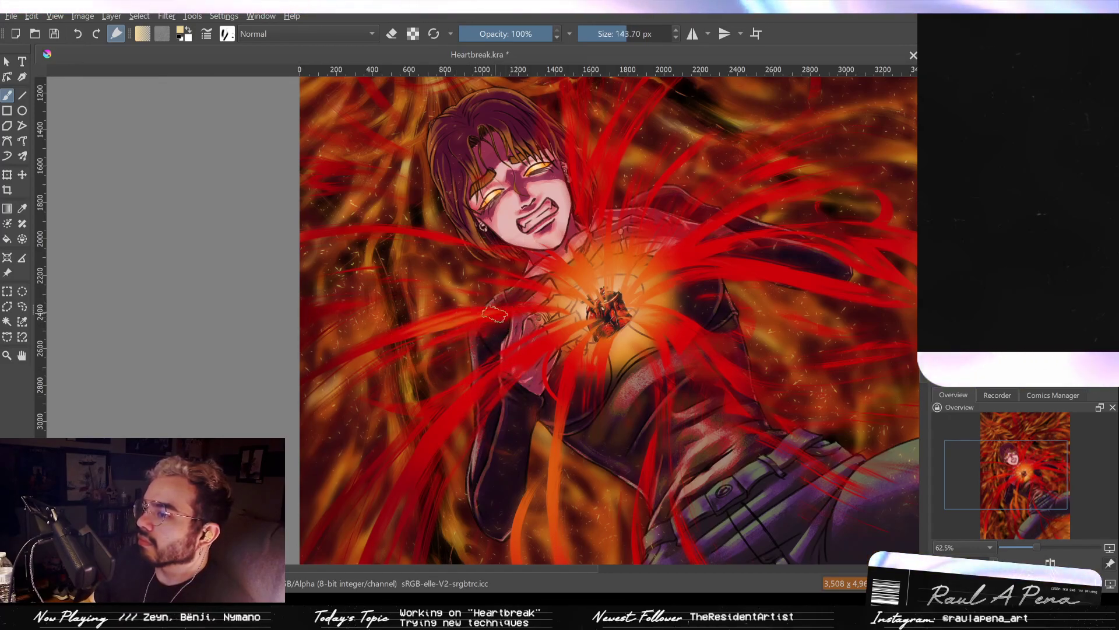
key(bracketleft)
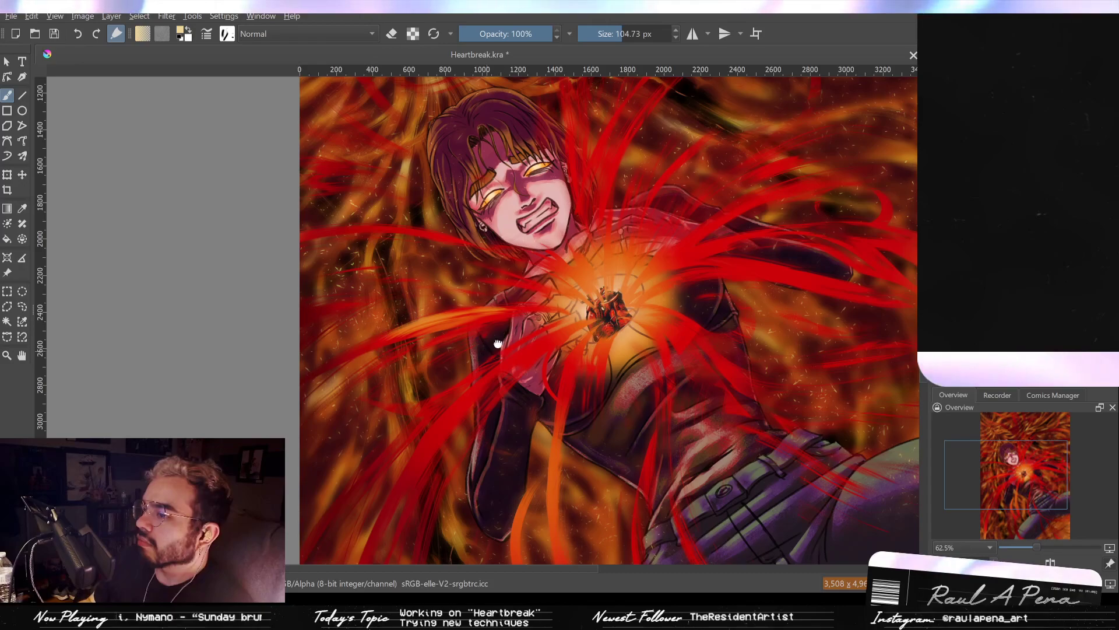
drag(490, 350, 545, 309)
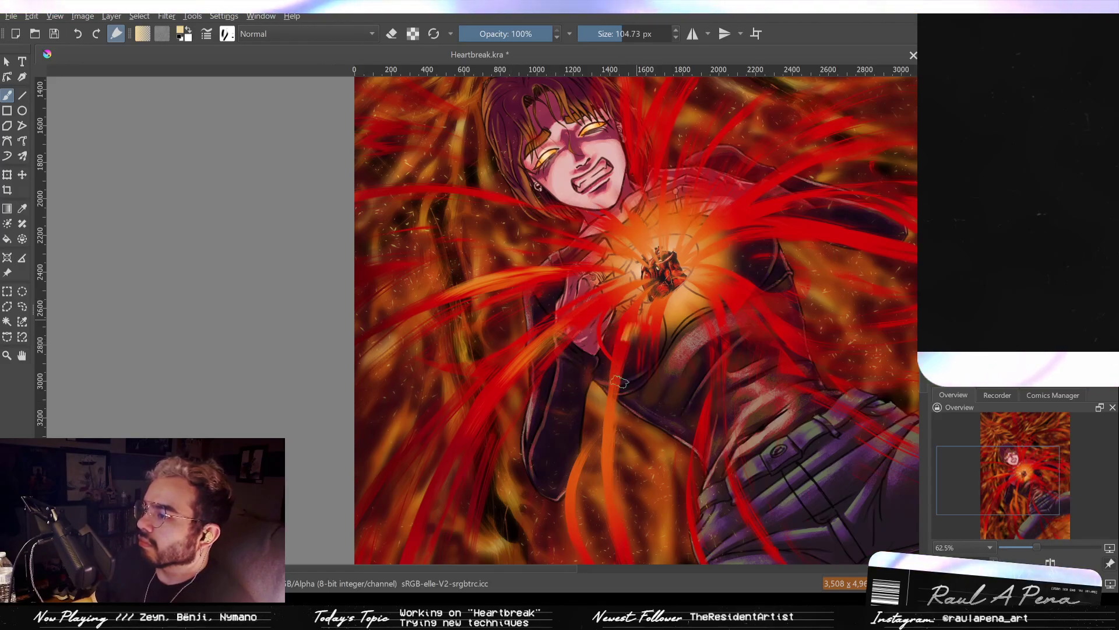
drag(635, 317, 709, 190)
drag(585, 269, 657, 173)
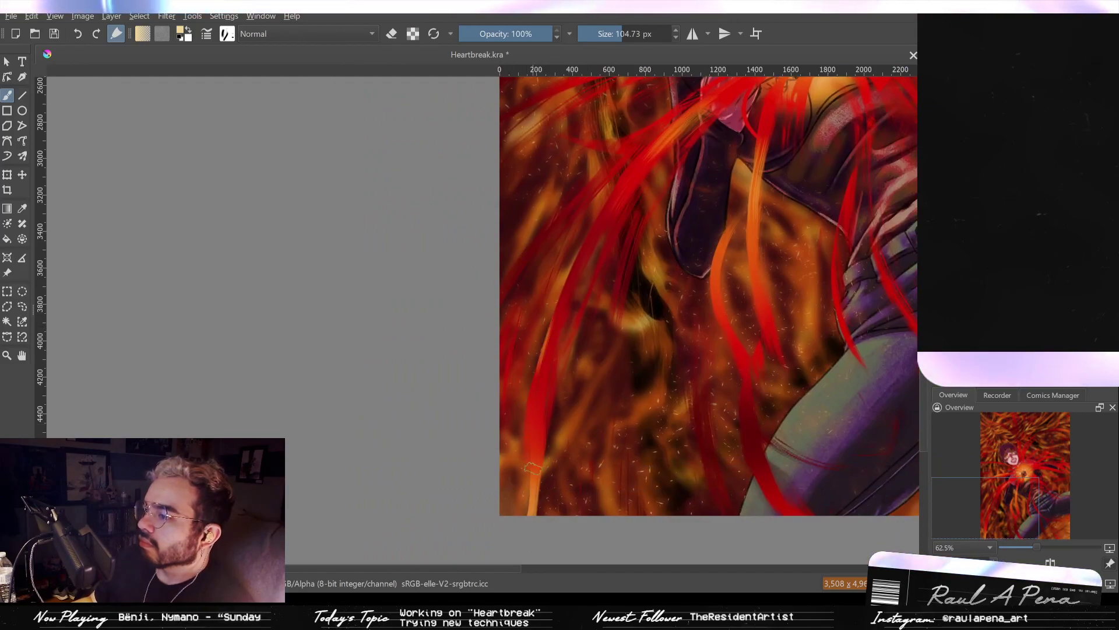
Streak yellow-orange highlights onto the tendrils beside the thigh, across the waistband and over the outstretched arm.
mouse_move(579, 361)
mouse_down()
mouse_move(511, 386)
mouse_move(472, 384)
mouse_up()
drag(622, 435, 613, 350)
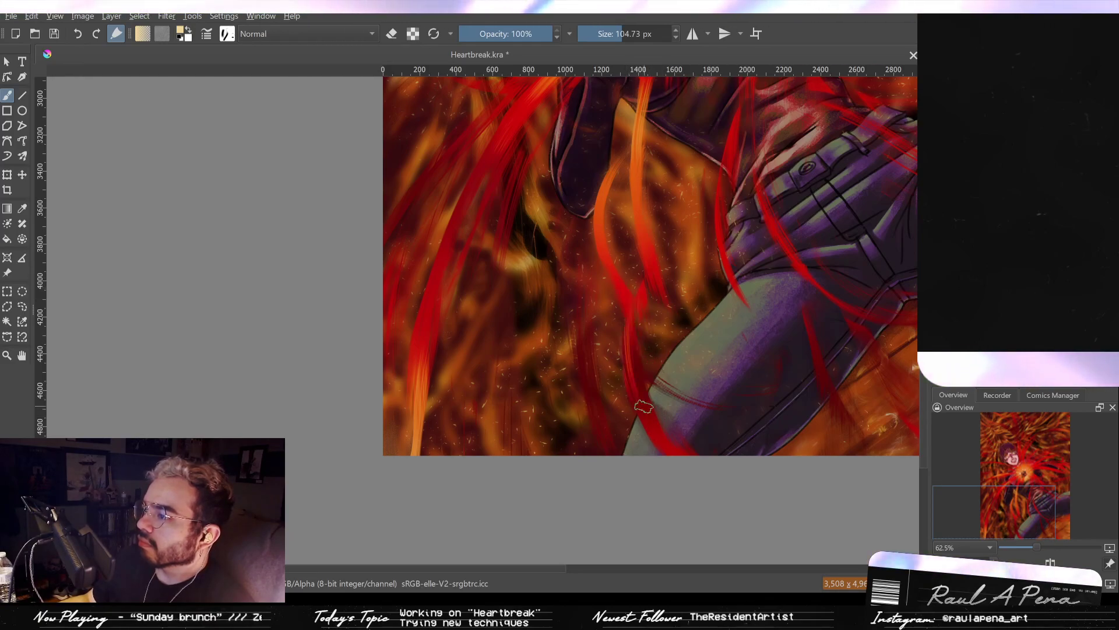
mouse_move(589, 265)
mouse_down()
mouse_move(596, 344)
mouse_move(533, 302)
mouse_move(597, 387)
mouse_move(583, 354)
mouse_up()
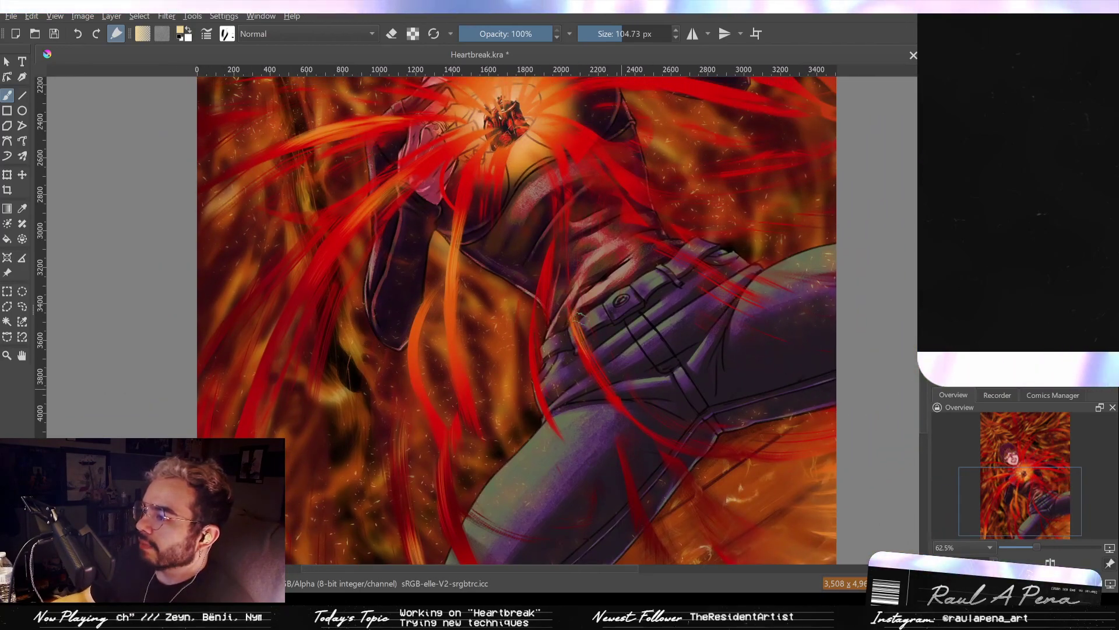
drag(550, 236, 521, 349)
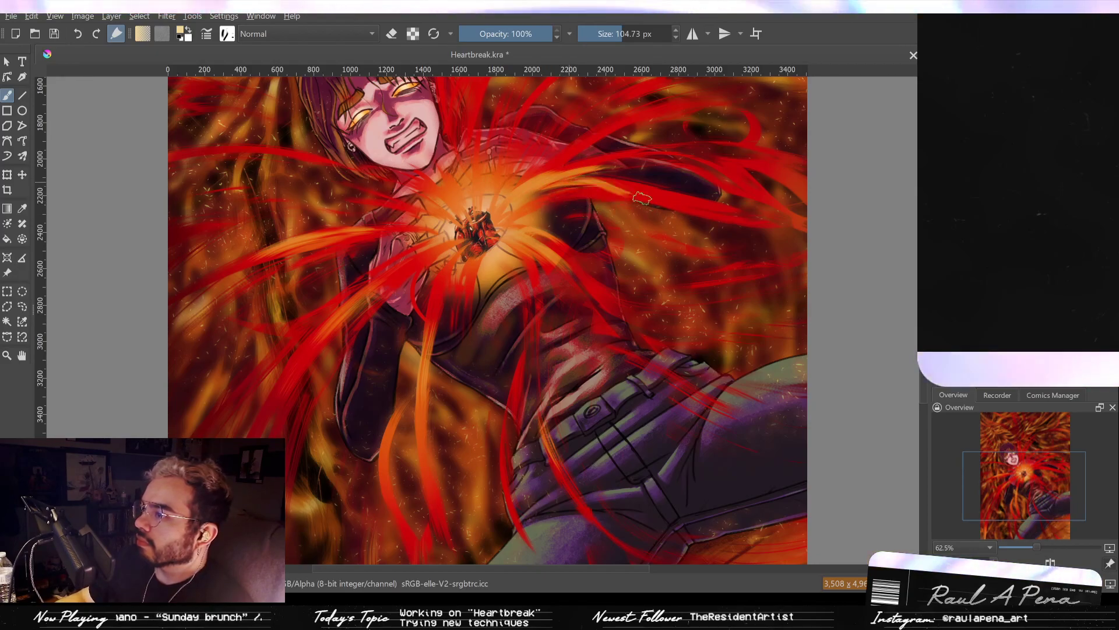
Paint yellow-orange streaks on the tendrils rising from the heart beside the neck and shoulder, undoing unwanted strokes.
scroll(667, 302, up, 4)
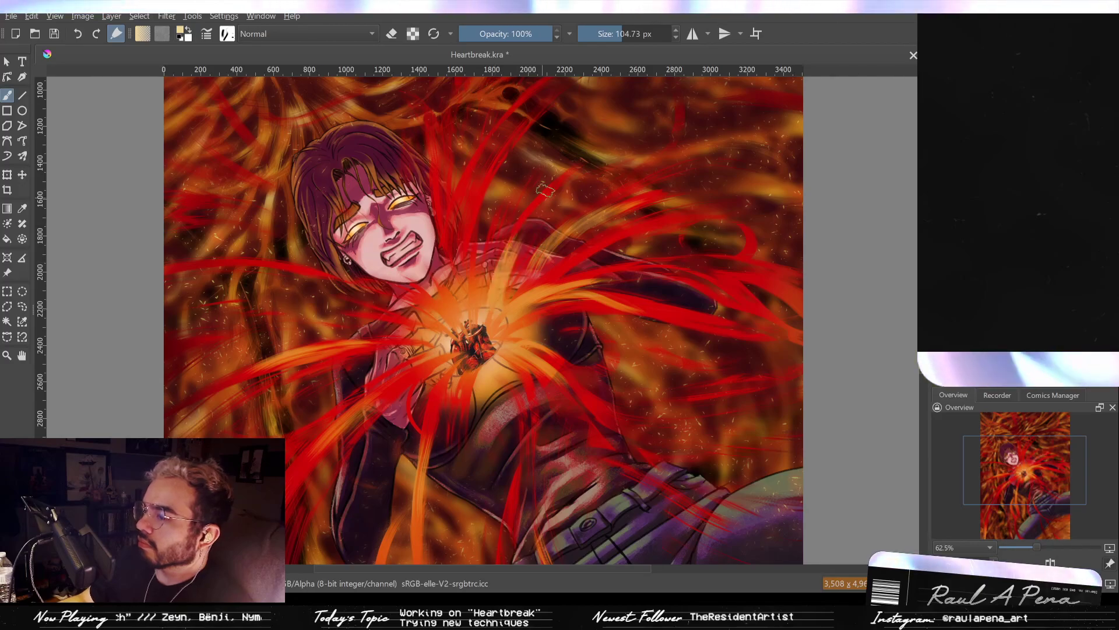
drag(471, 288, 472, 211)
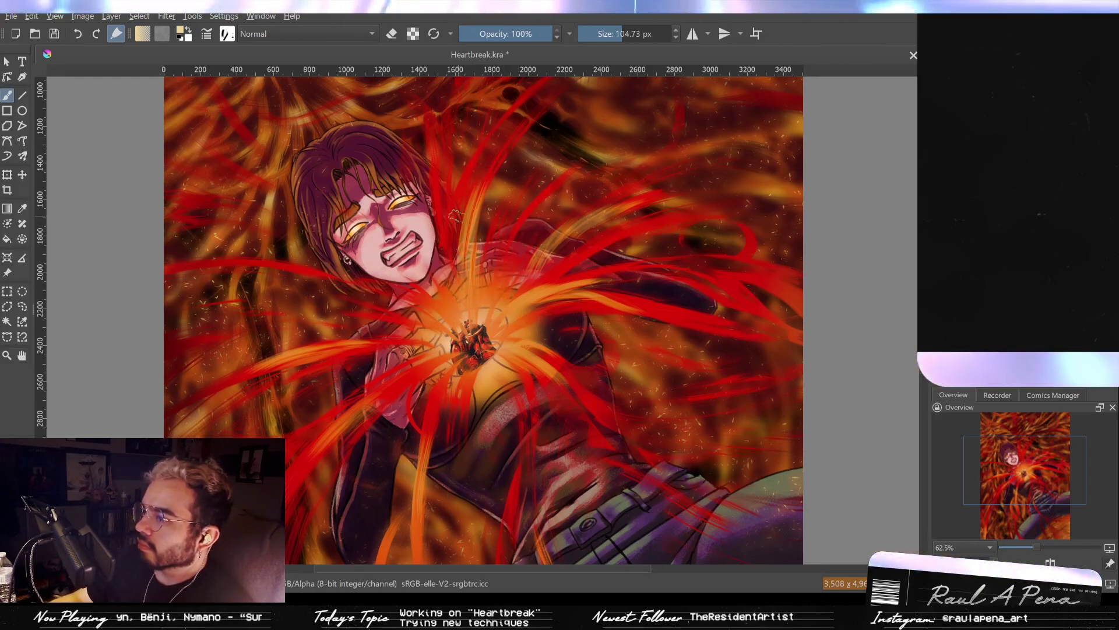
drag(456, 287, 458, 233)
drag(453, 279, 448, 179)
key(ctrl+z)
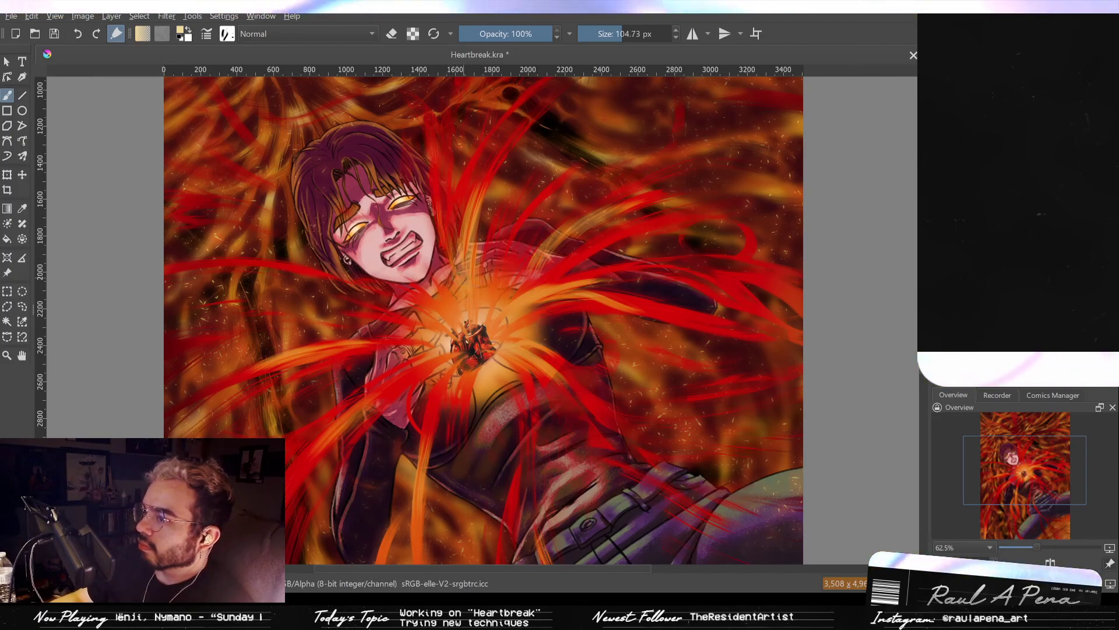
mouse_move(389, 277)
mouse_down()
mouse_move(439, 298)
mouse_move(458, 257)
mouse_up()
drag(517, 296, 528, 350)
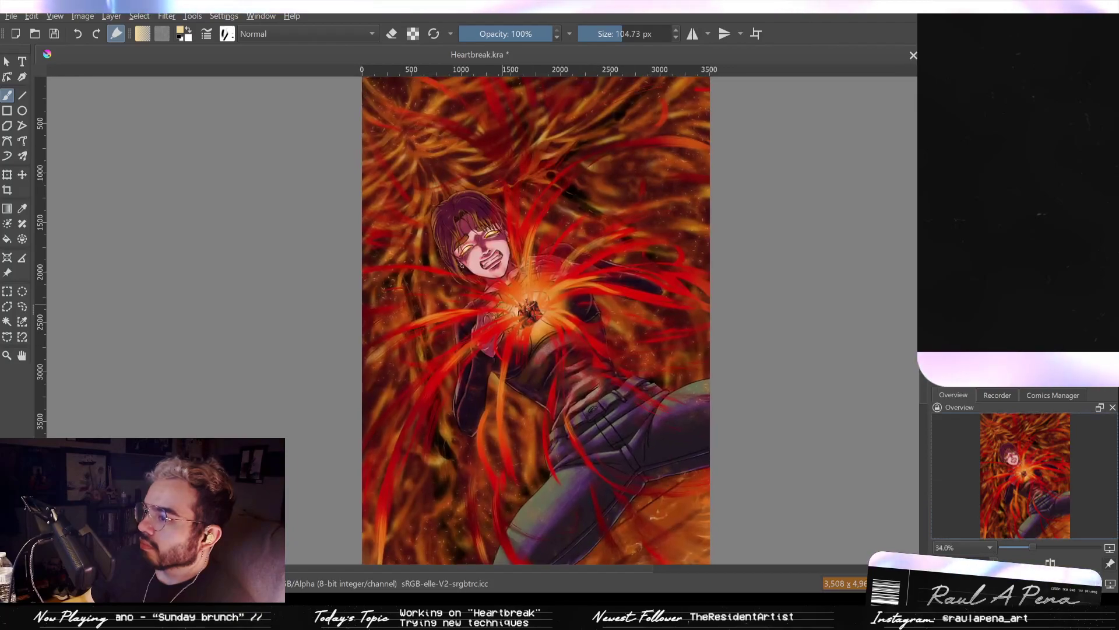
drag(440, 277, 440, 211)
key(ctrl+z)
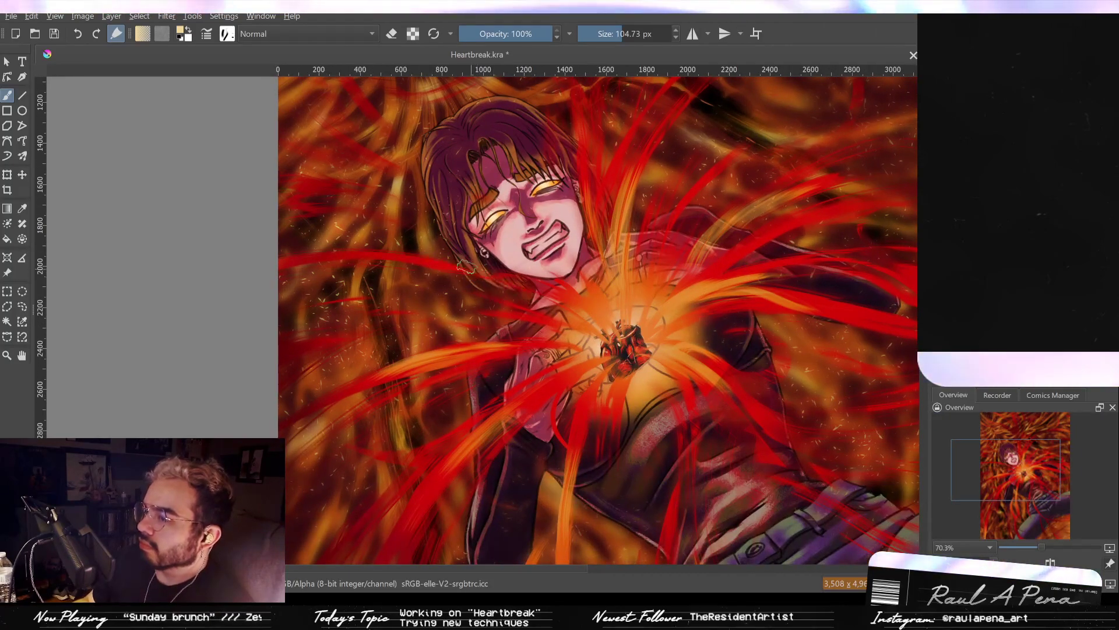
Set the textured brush to about 287 px and highlight the long tendril running from below the chin toward the canvas edge.
click(639, 34)
mouse_move(534, 288)
mouse_down()
mouse_move(450, 272)
mouse_move(490, 292)
mouse_move(420, 276)
mouse_move(291, 306)
mouse_up()
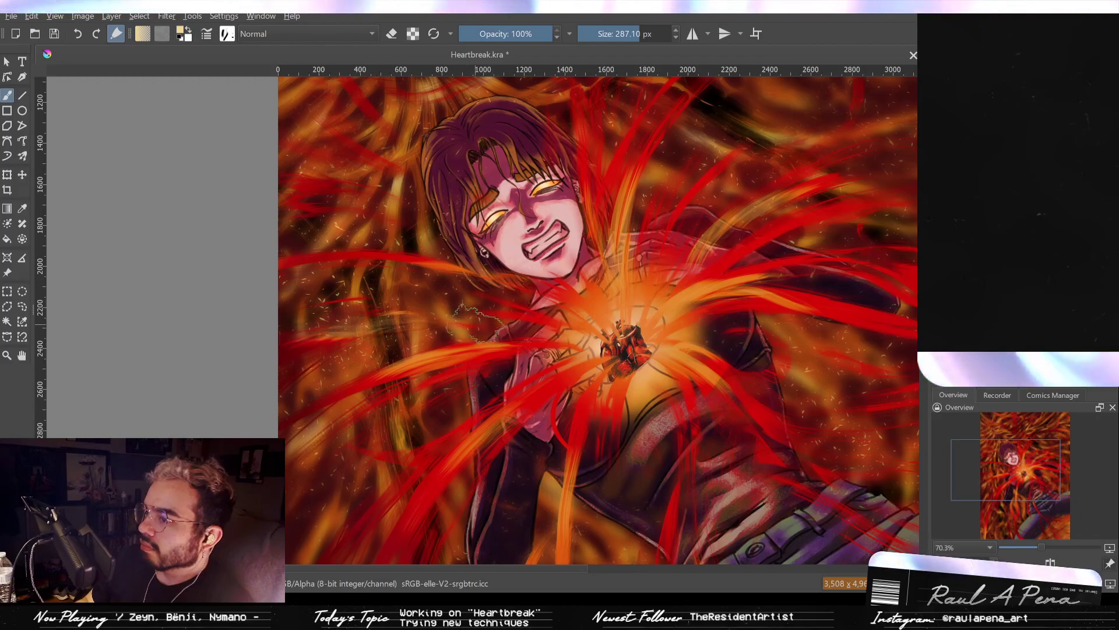
scroll(478, 323, up, 5)
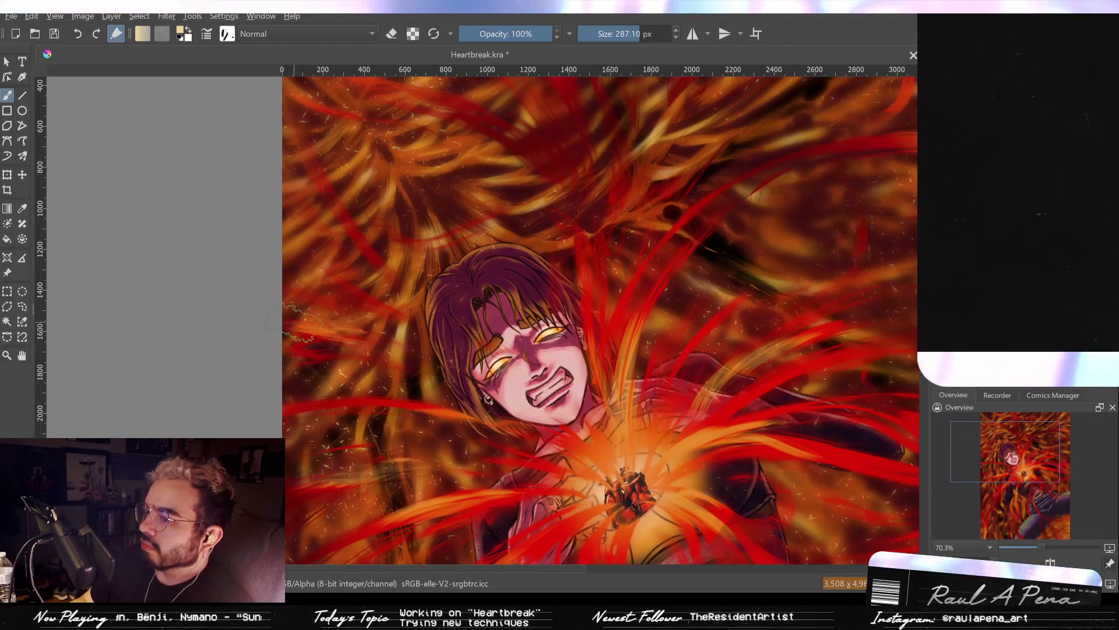
Compare the full illustration with and without the tendril highlights and with the earlier, wider red tendrils.
scroll(364, 312, up, 5)
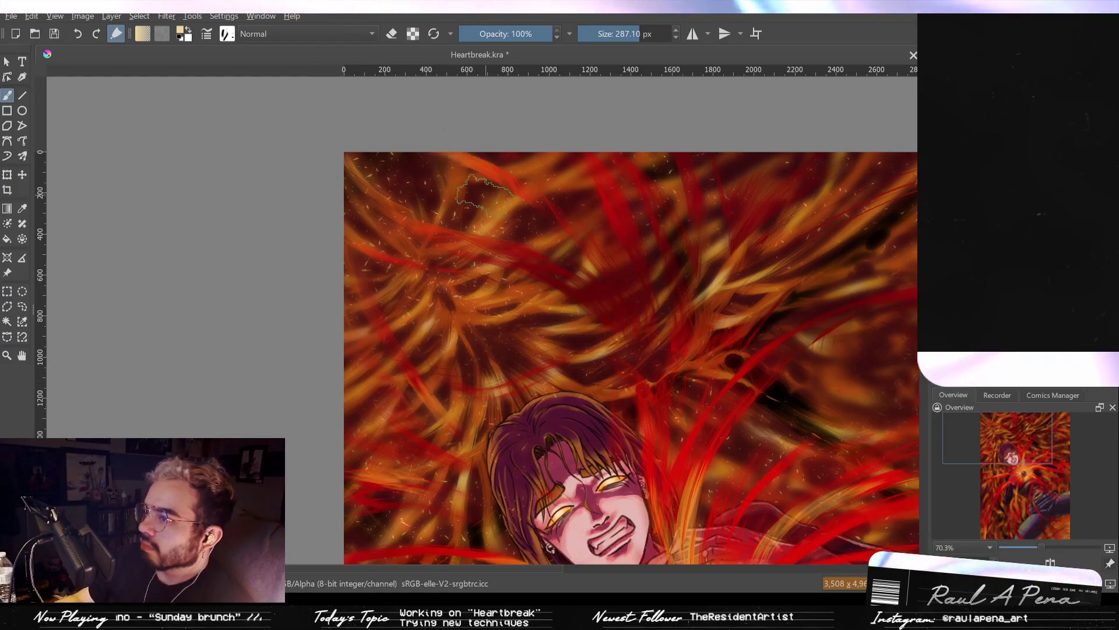
key(2)
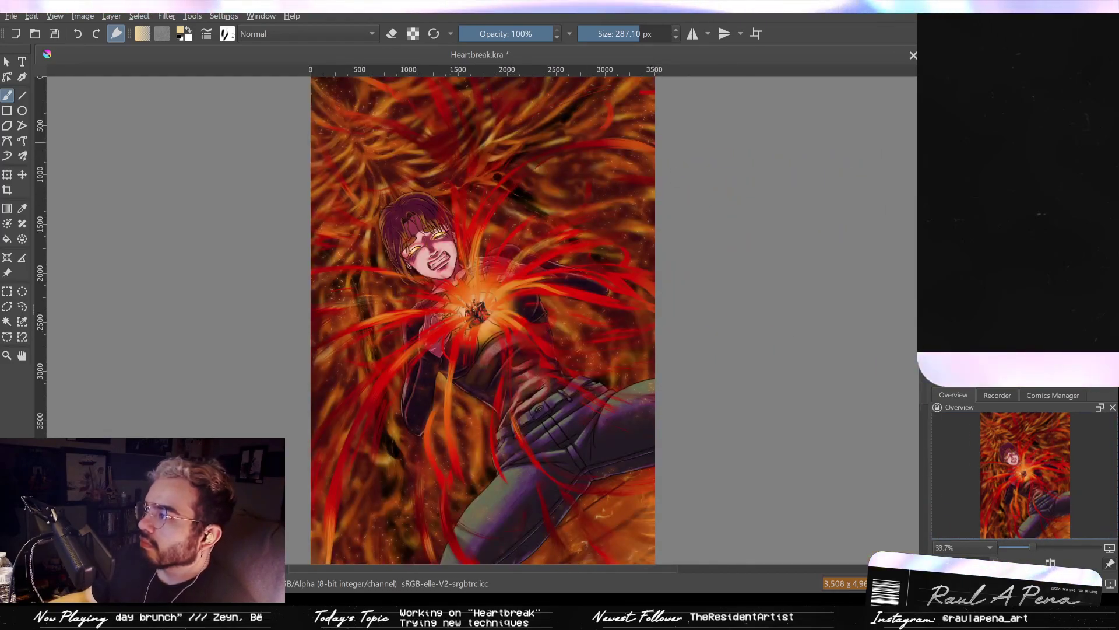
click(939, 142)
click(940, 141)
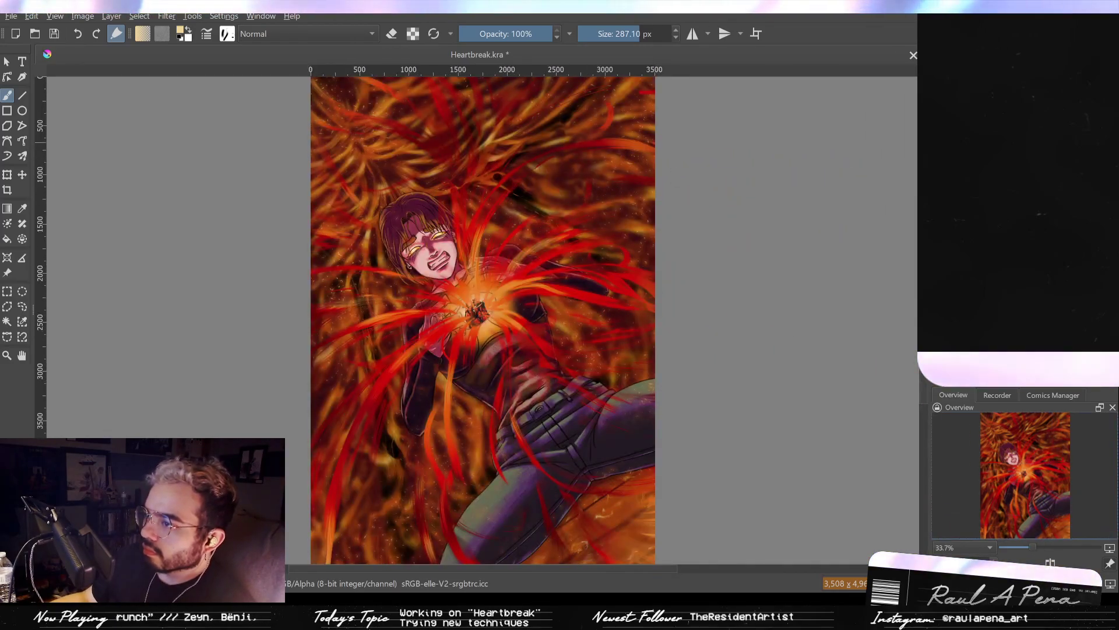
click(939, 153)
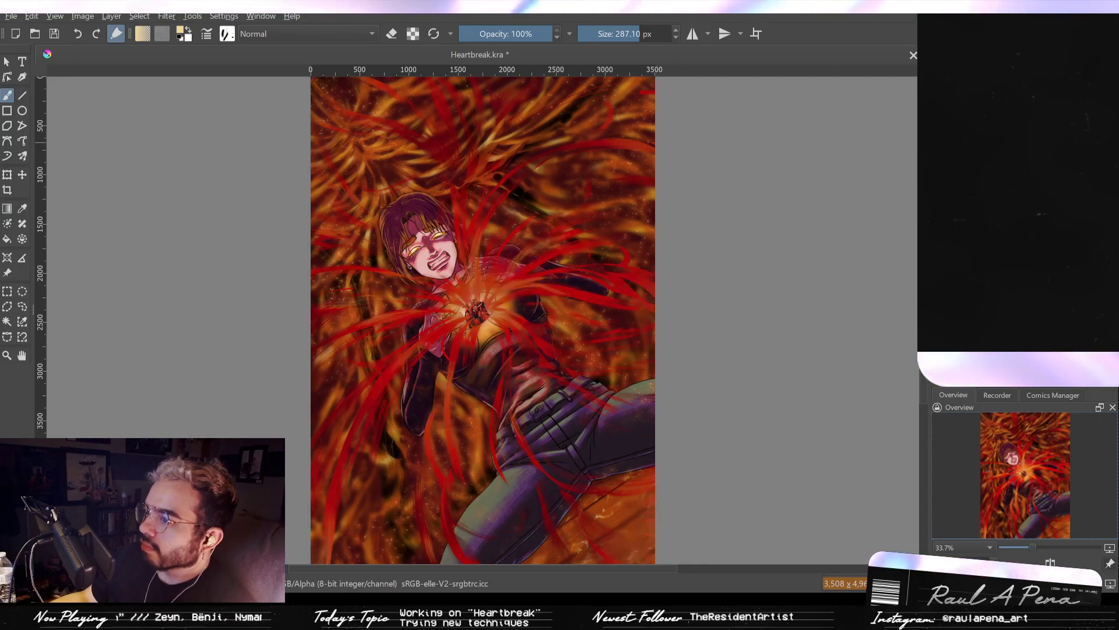
click(939, 153)
click(940, 153)
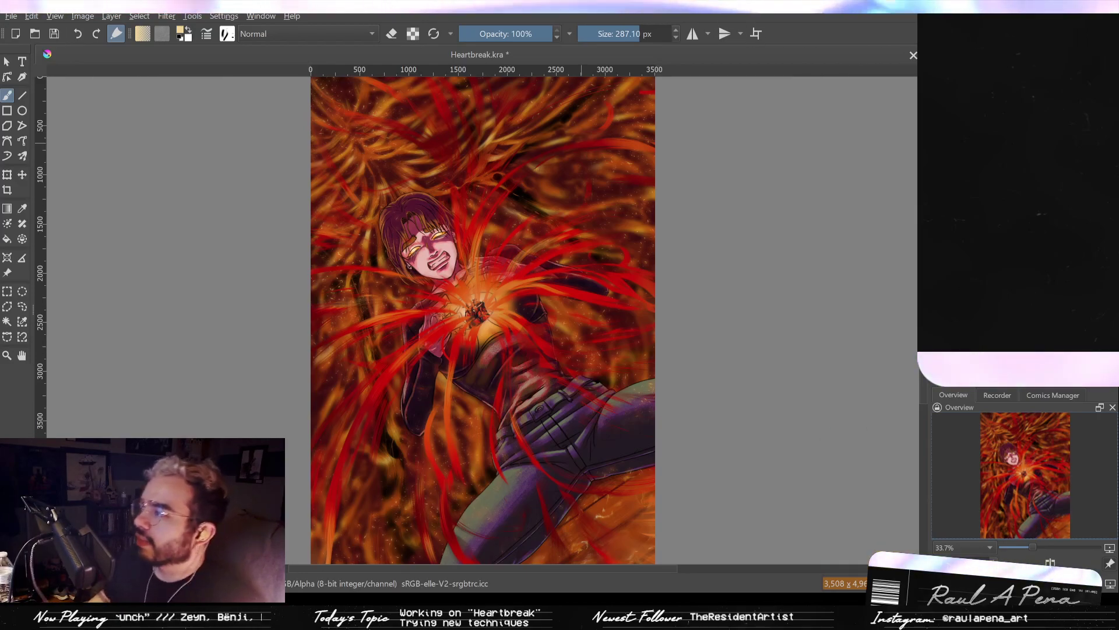
key(ctrl+z)
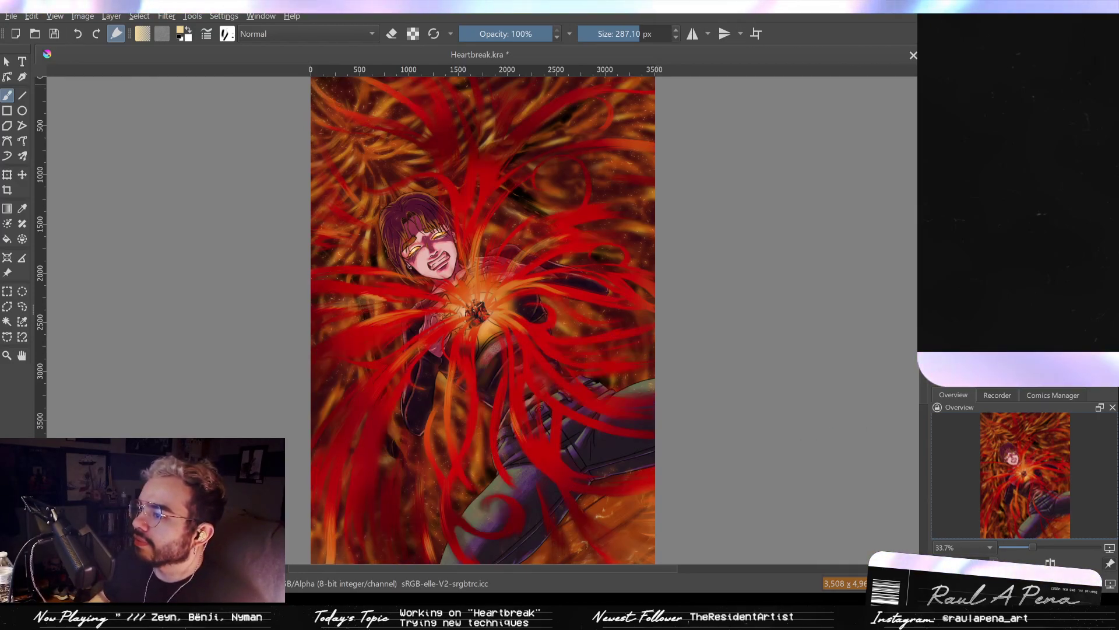
key(ctrl+shift+z)
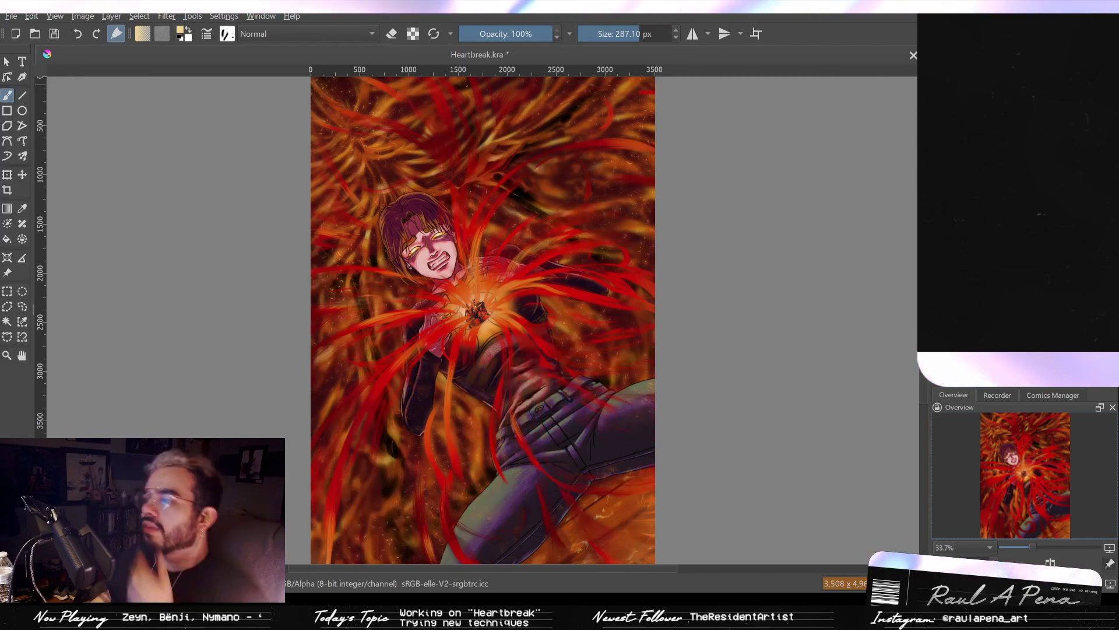
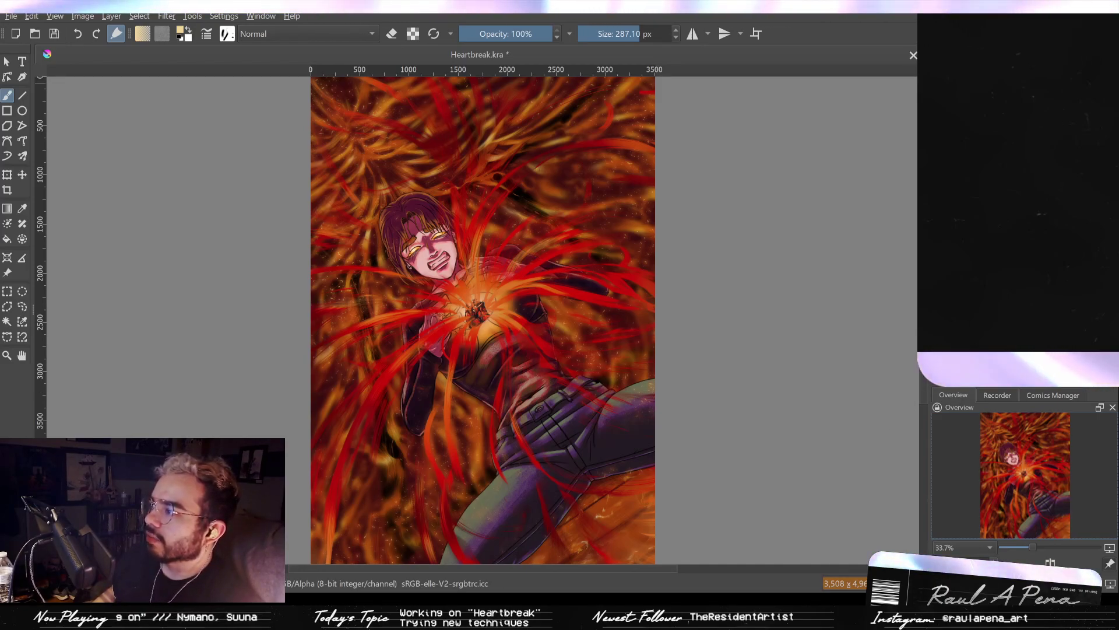
Darken the fiery background around the figure and compare the darker and brighter versions at full-canvas view.
key(ctrl+z)
scroll(735, 225, down, 1)
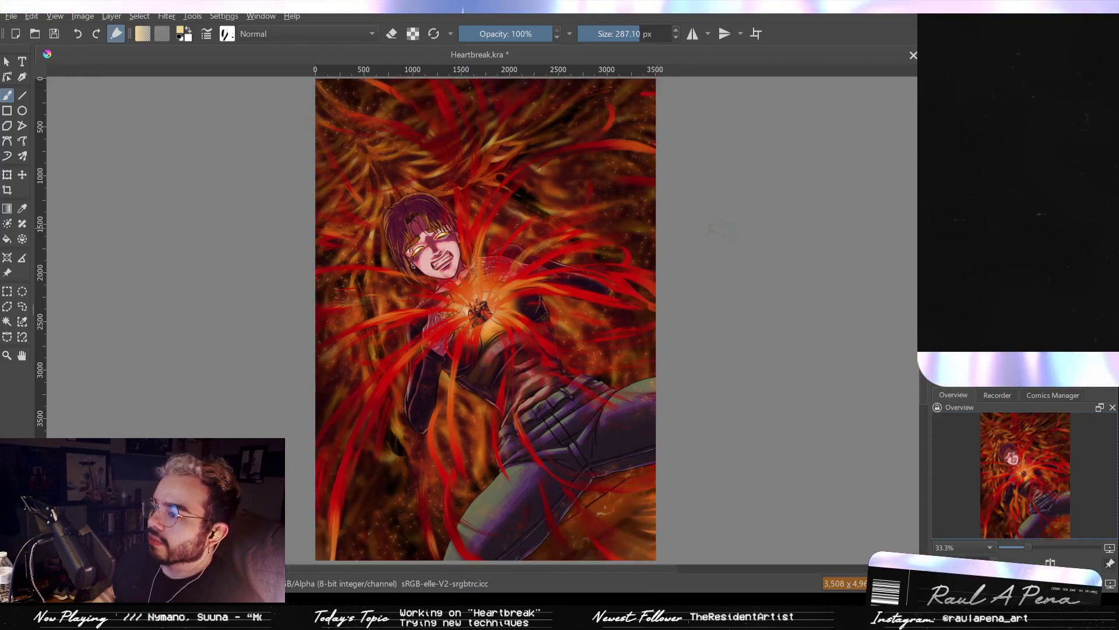
scroll(700, 262, down, 3)
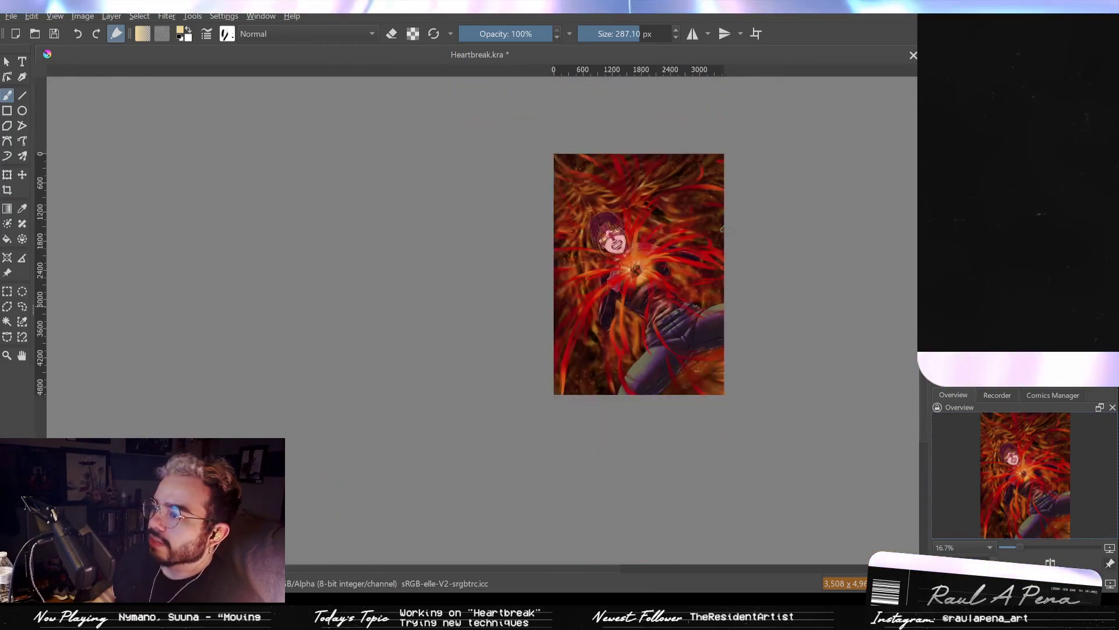
scroll(756, 310, up, 1)
scroll(756, 310, up, 1)
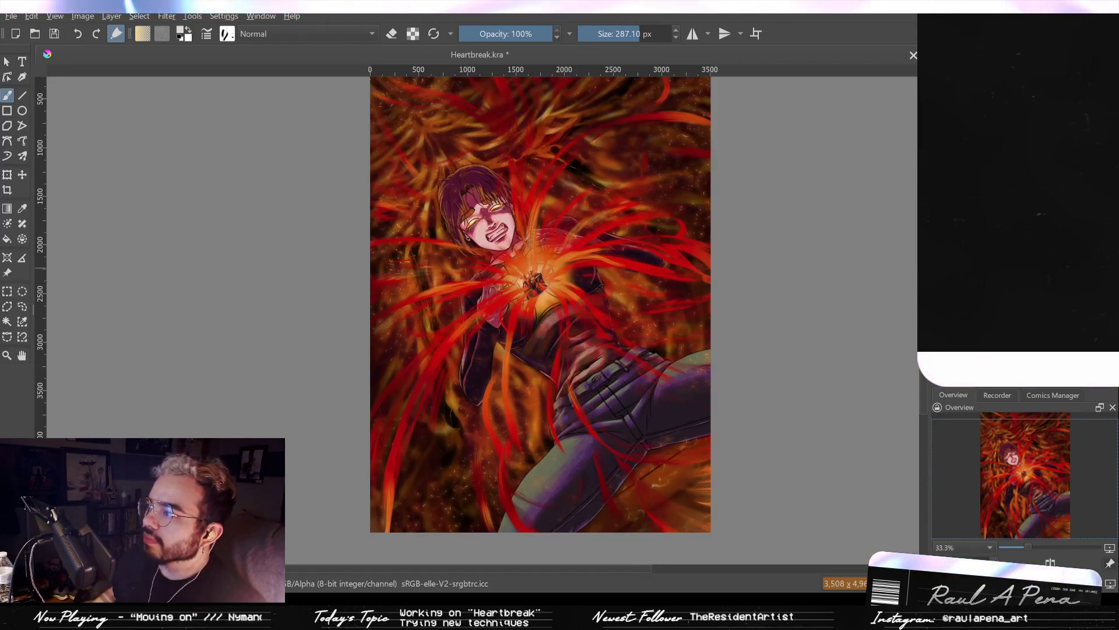
key(ctrl+shift+z)
Try lighter, hazier and warmer variants of the background shading behind the figure and tendrils.
drag(711, 195, 591, 211)
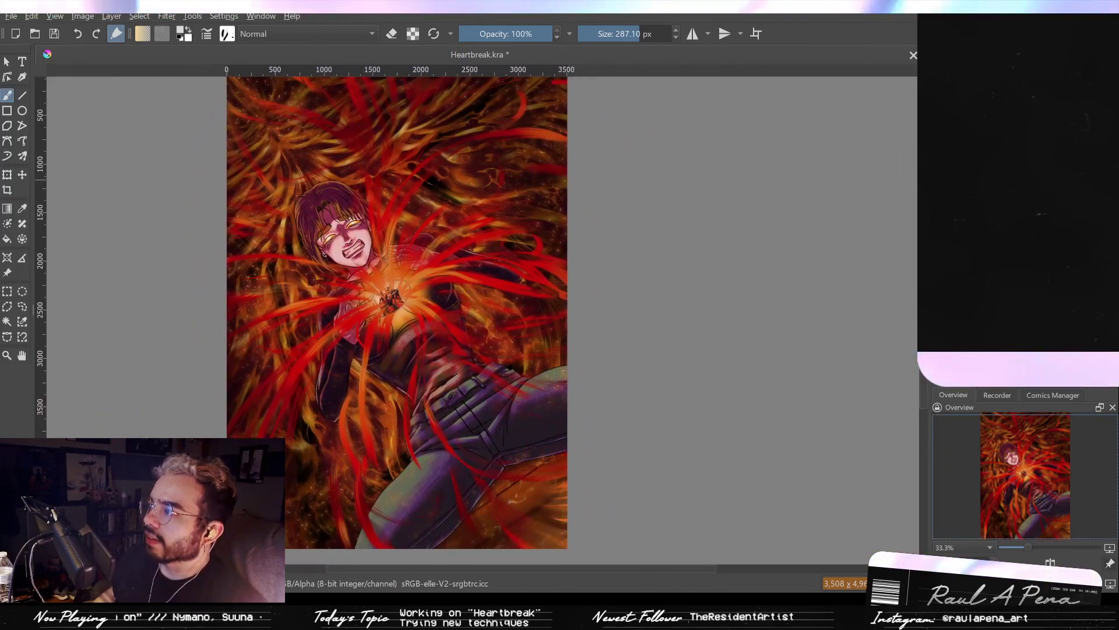
drag(583, 240, 654, 268)
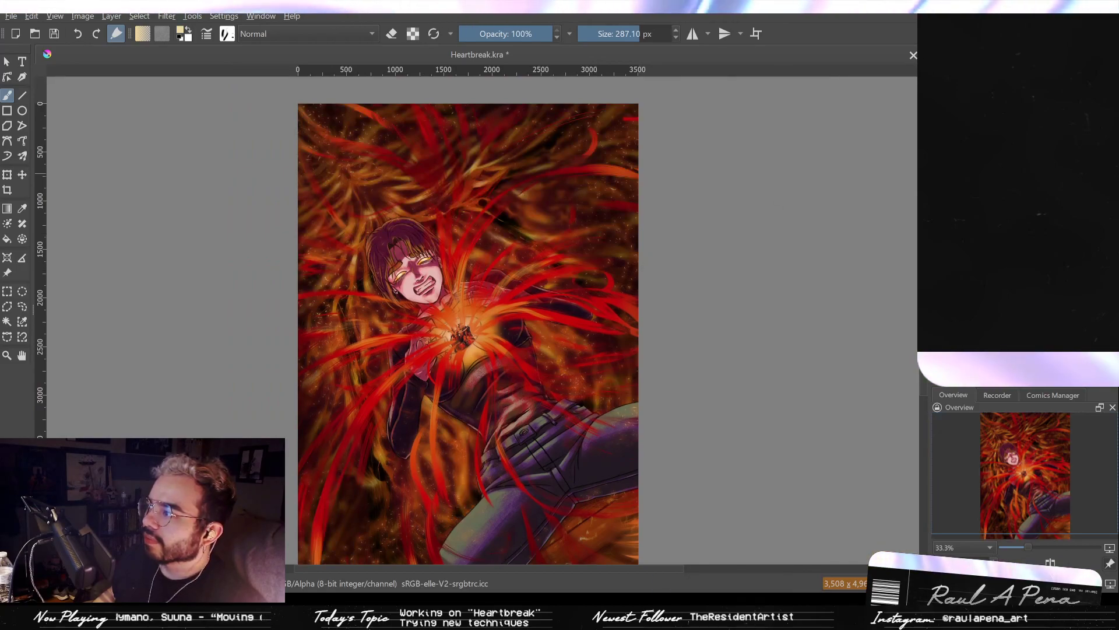
key(ctrl+z)
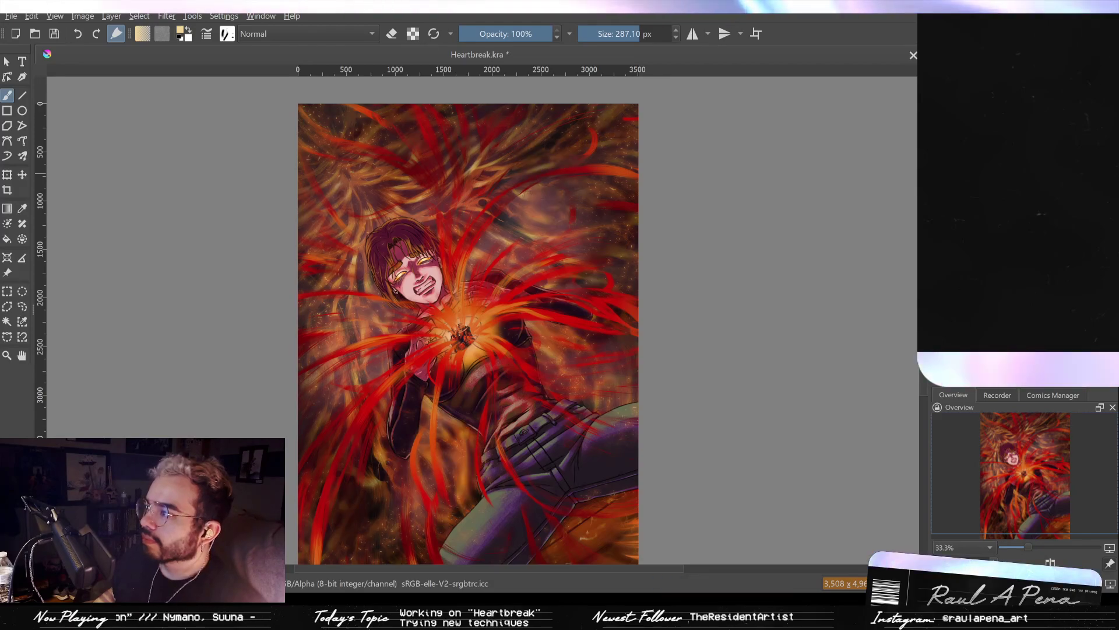
mouse_move(592, 245)
mouse_down()
mouse_move(596, 232)
mouse_move(597, 244)
mouse_up()
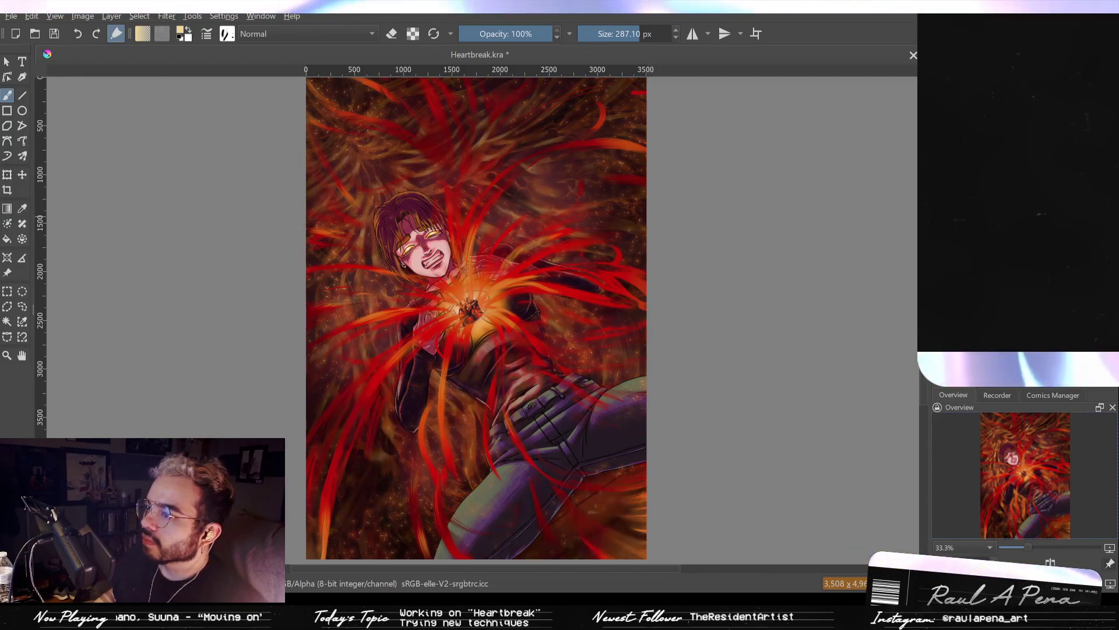
drag(728, 233, 638, 289)
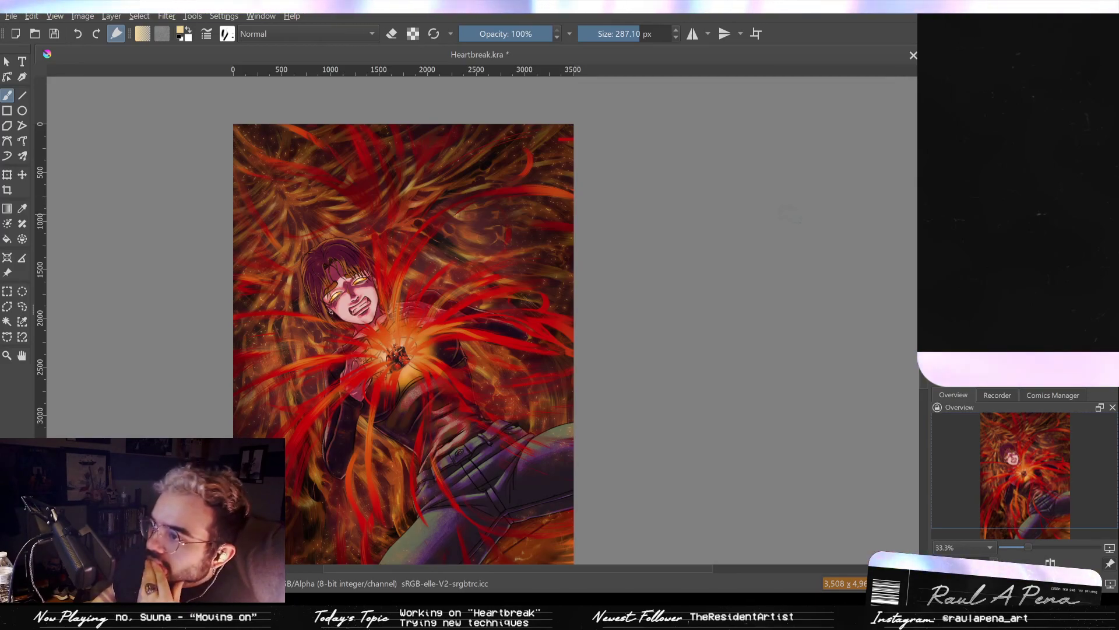
drag(583, 319, 675, 273)
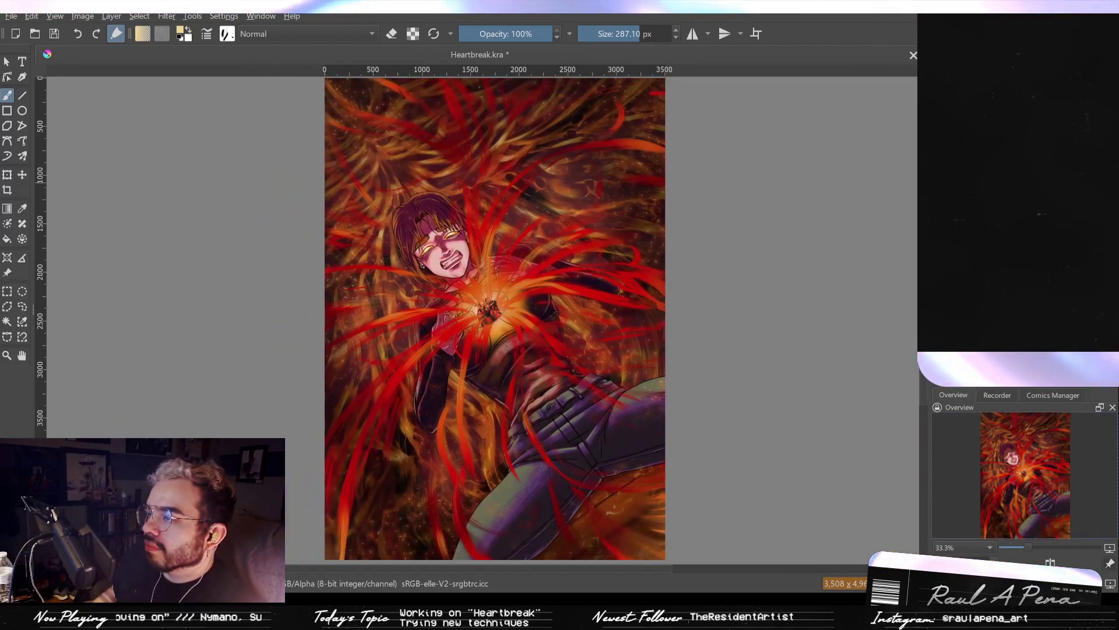
Try strong and subtle dark vignettes around the canvas edges, keeping the subtle one.
key(ctrl+z)
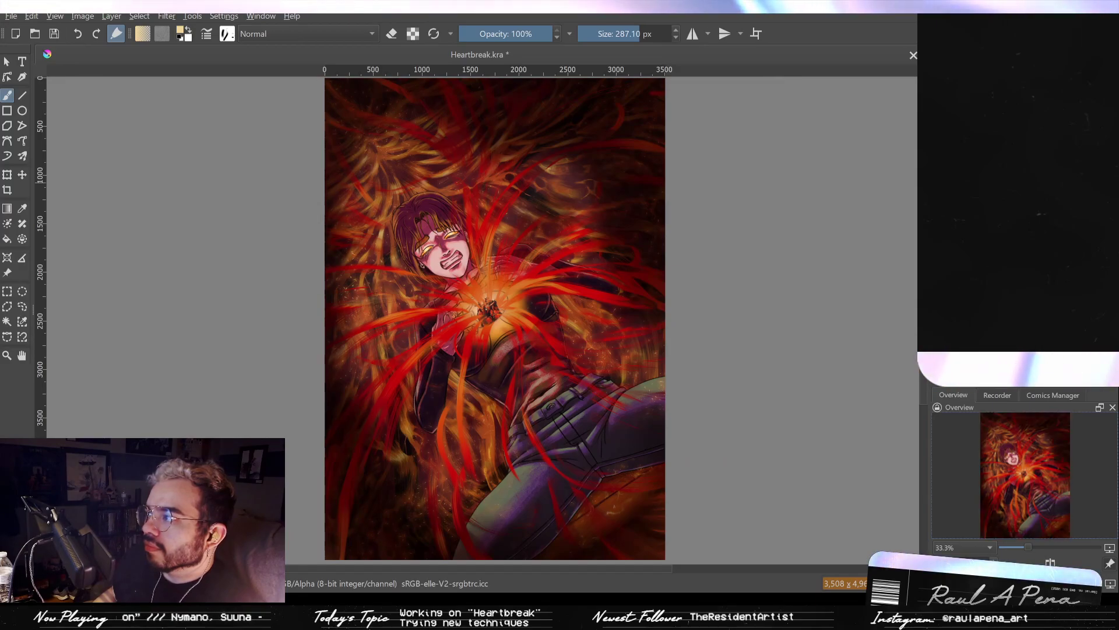
key(ctrl+shift+z)
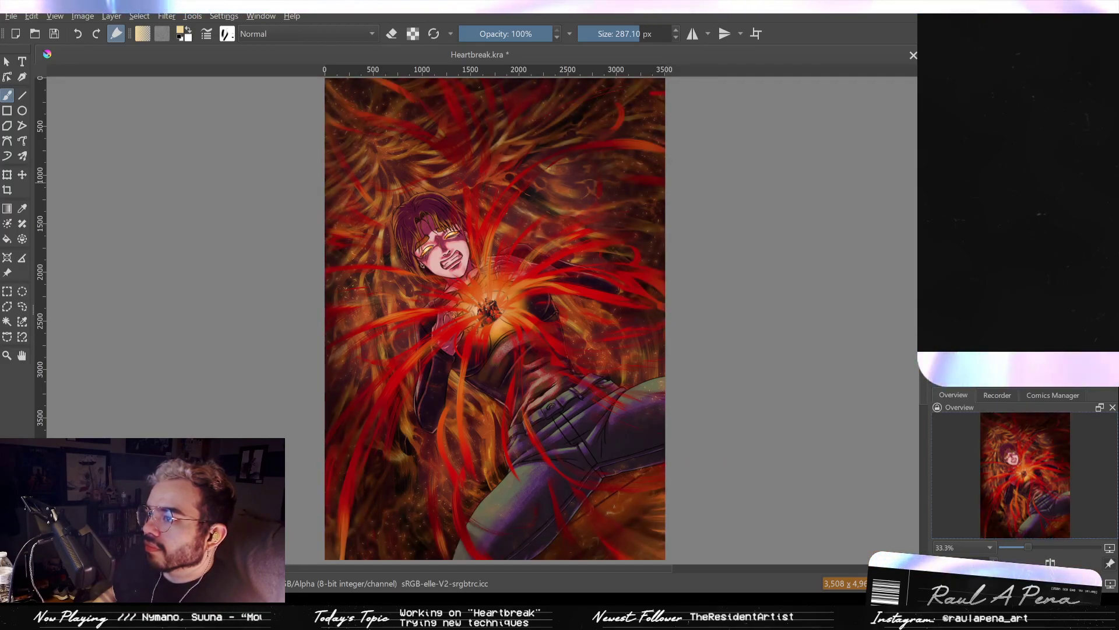
key(ctrl+z)
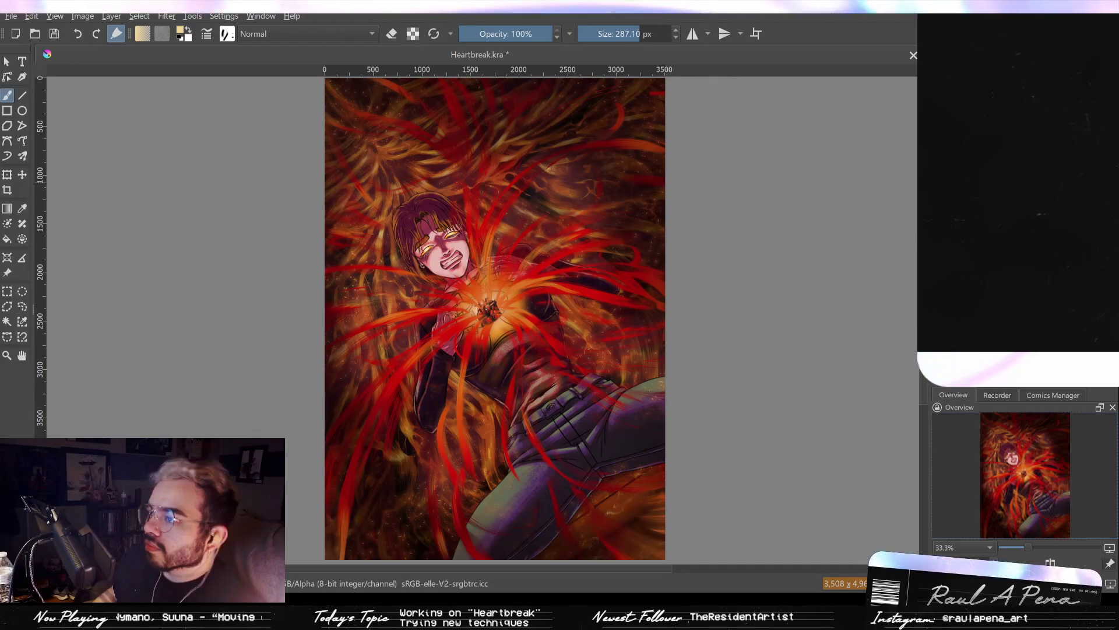
key(ctrl+z)
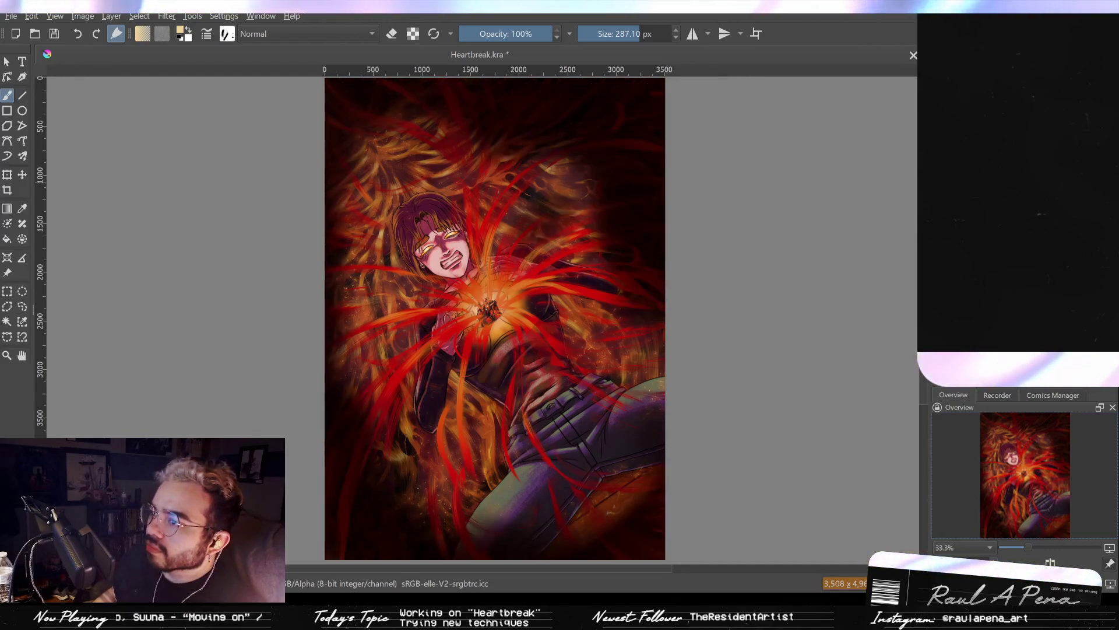
key(ctrl+shift+z)
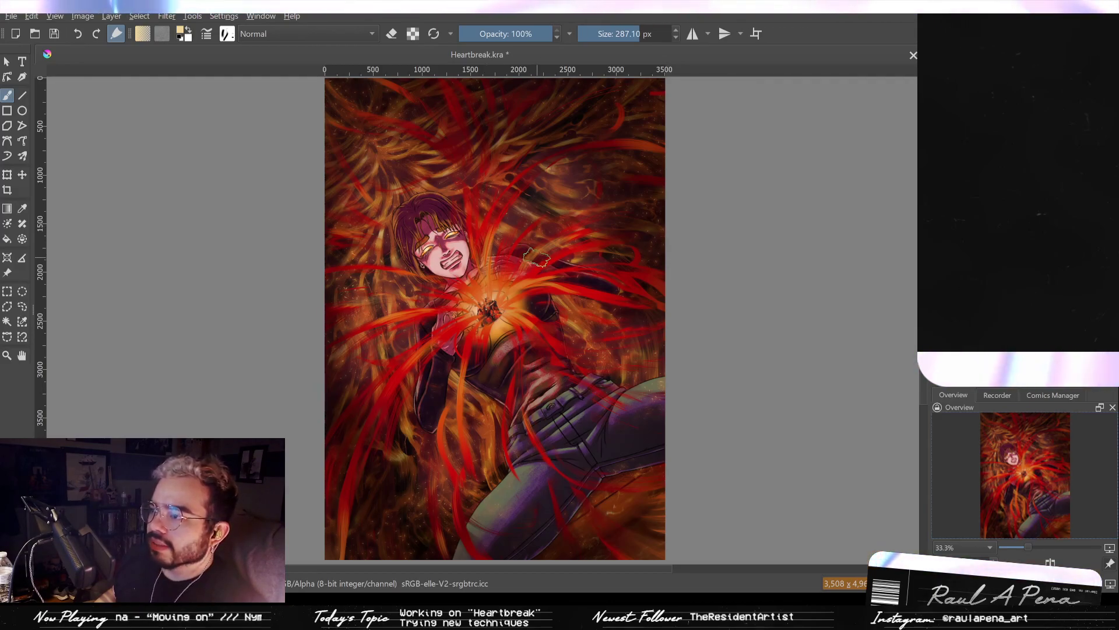
Examine the heart, face and tendrils up close and judge the overall lighting across the full canvas.
scroll(535, 257, up, 8)
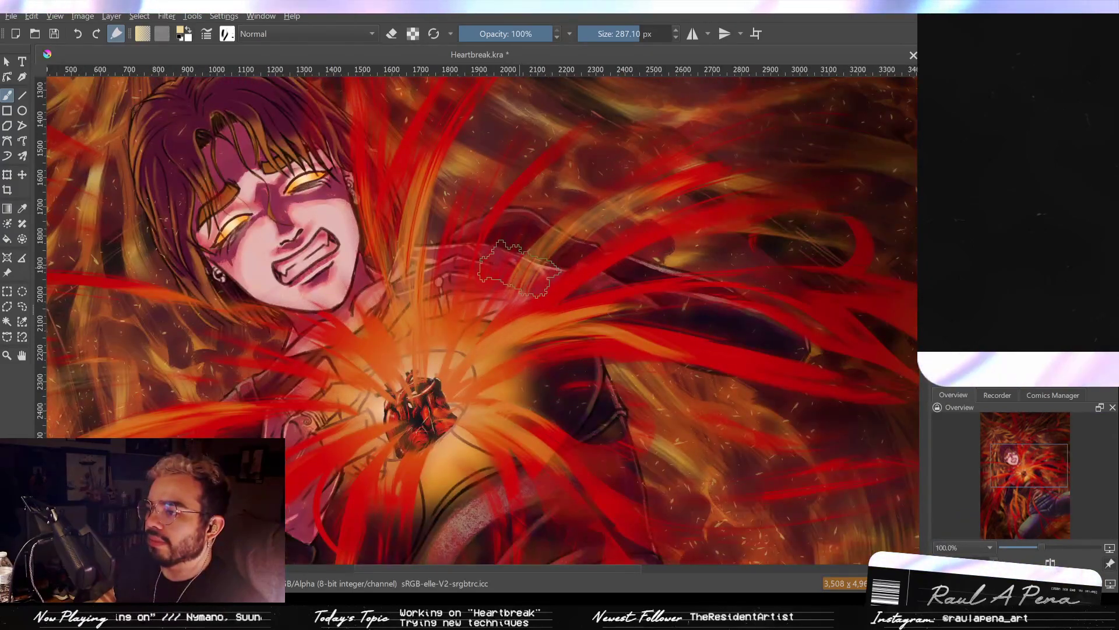
scroll(519, 268, down, 4)
scroll(519, 271, down, 1)
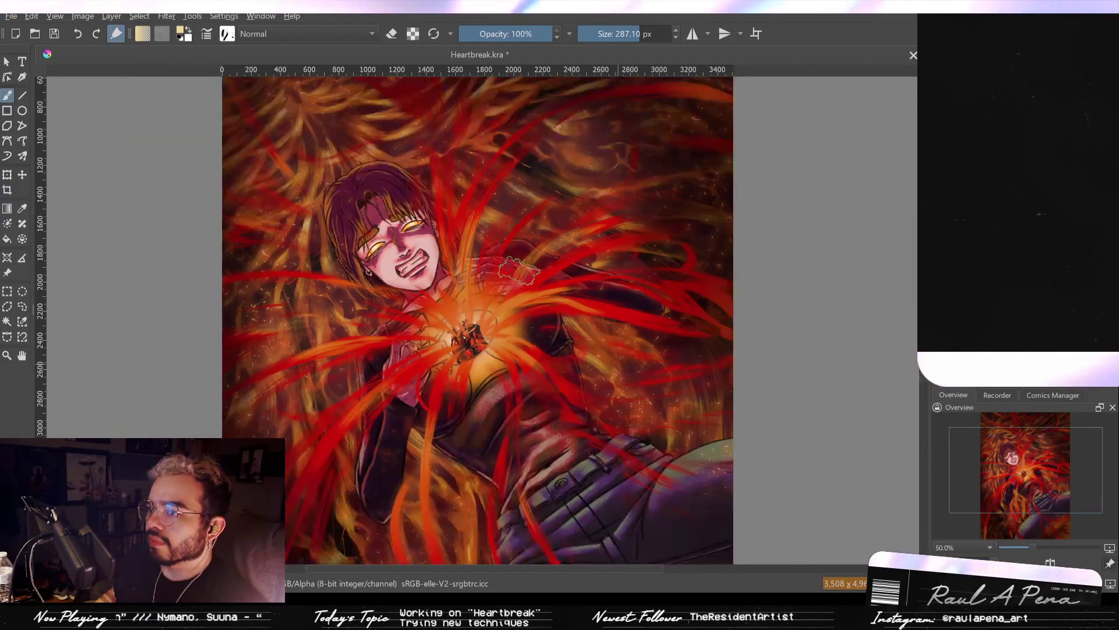
mouse_move(503, 280)
mouse_down()
mouse_move(467, 200)
mouse_move(582, 282)
mouse_move(619, 364)
mouse_up()
drag(570, 337, 591, 391)
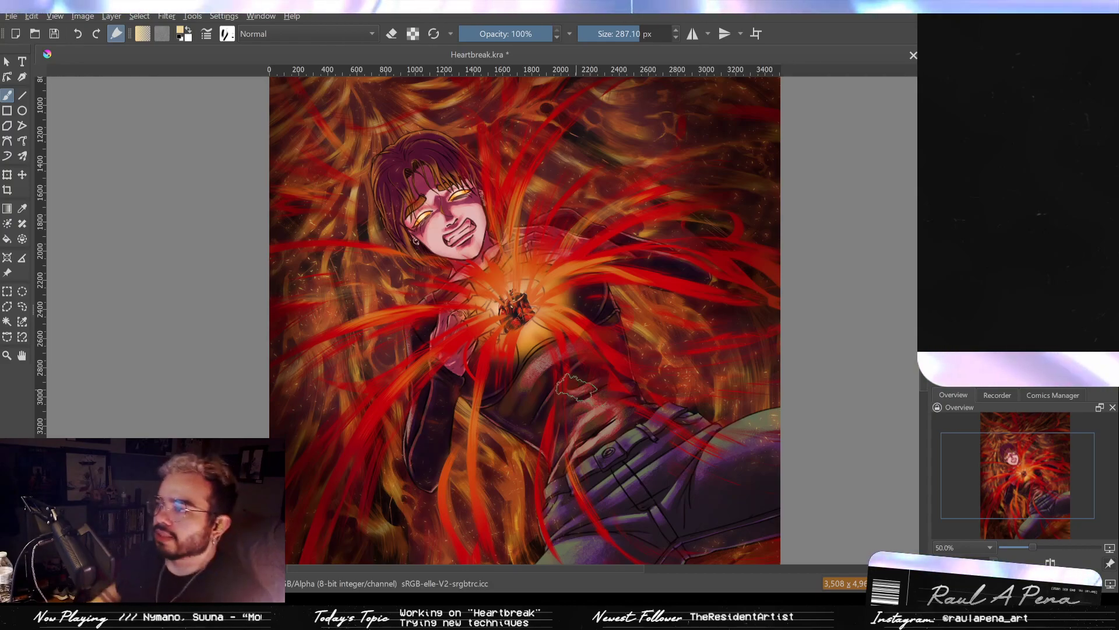
scroll(582, 230, down, 2)
scroll(587, 239, up, 2)
scroll(600, 281, down, 1)
scroll(601, 283, down, 1)
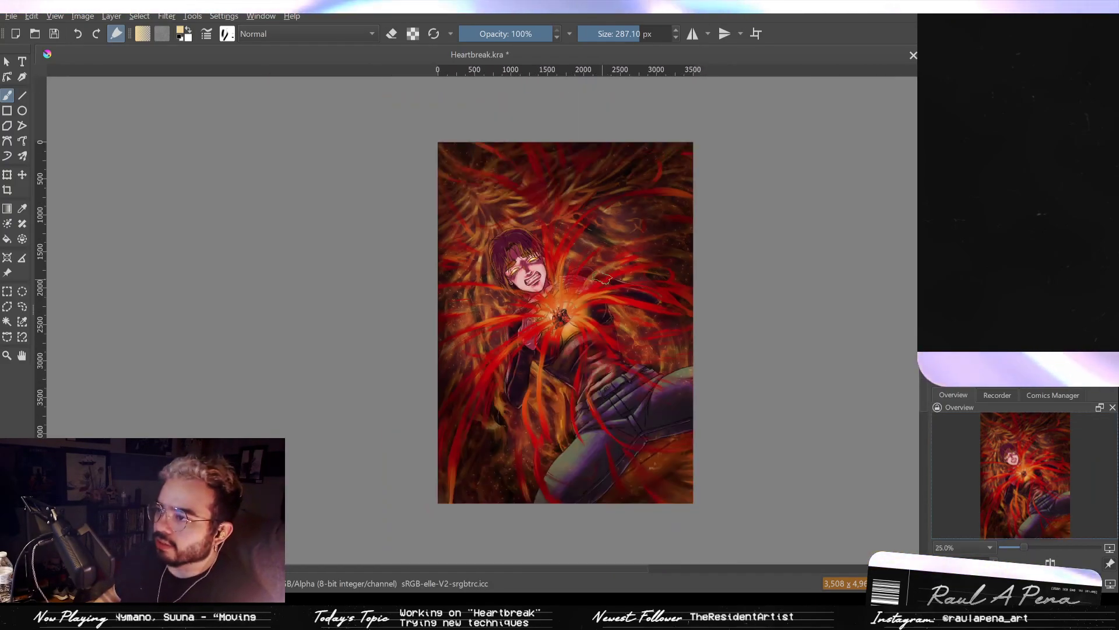
scroll(604, 274, up, 2)
scroll(610, 268, down, 1)
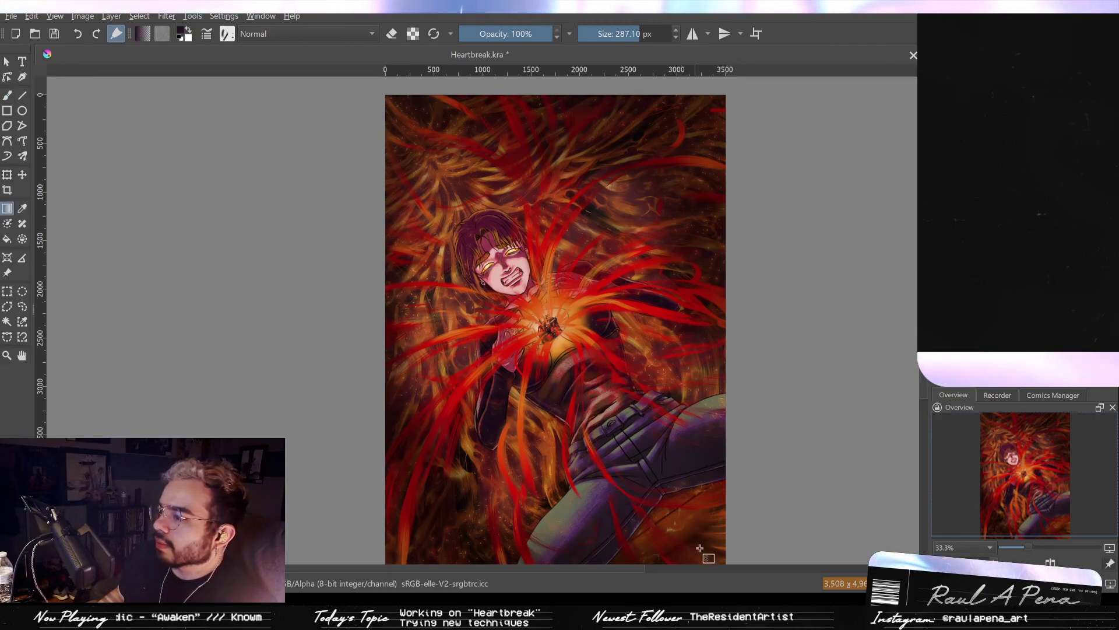
Shade the figure's legs, torso and face with a dark purple gradient.
drag(631, 309, 543, 193)
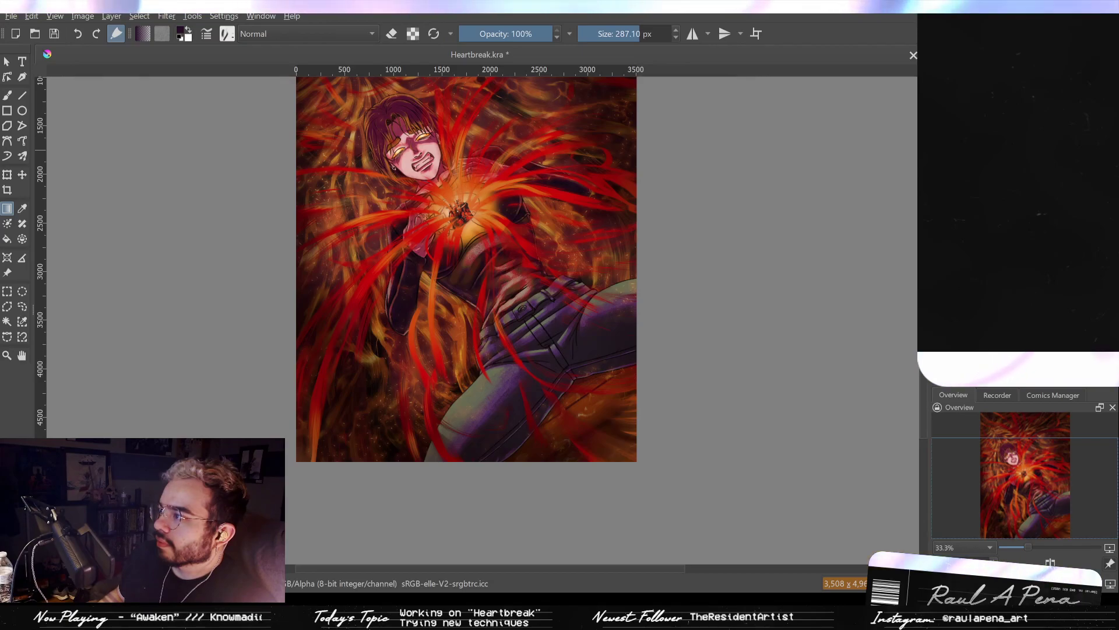
drag(513, 249, 578, 325)
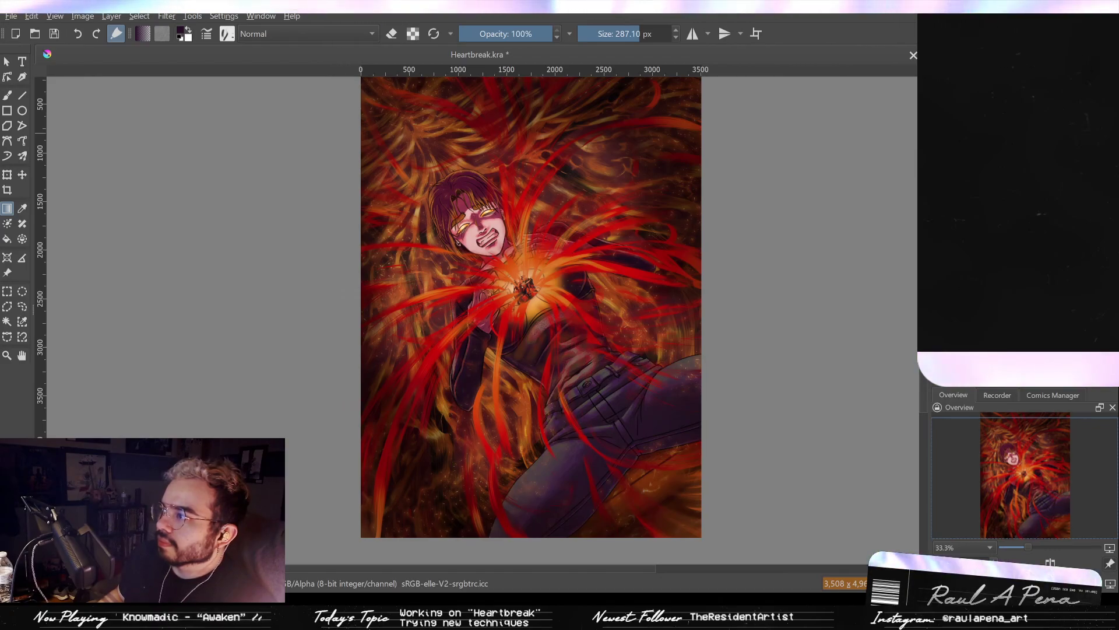
key(ctrl+z)
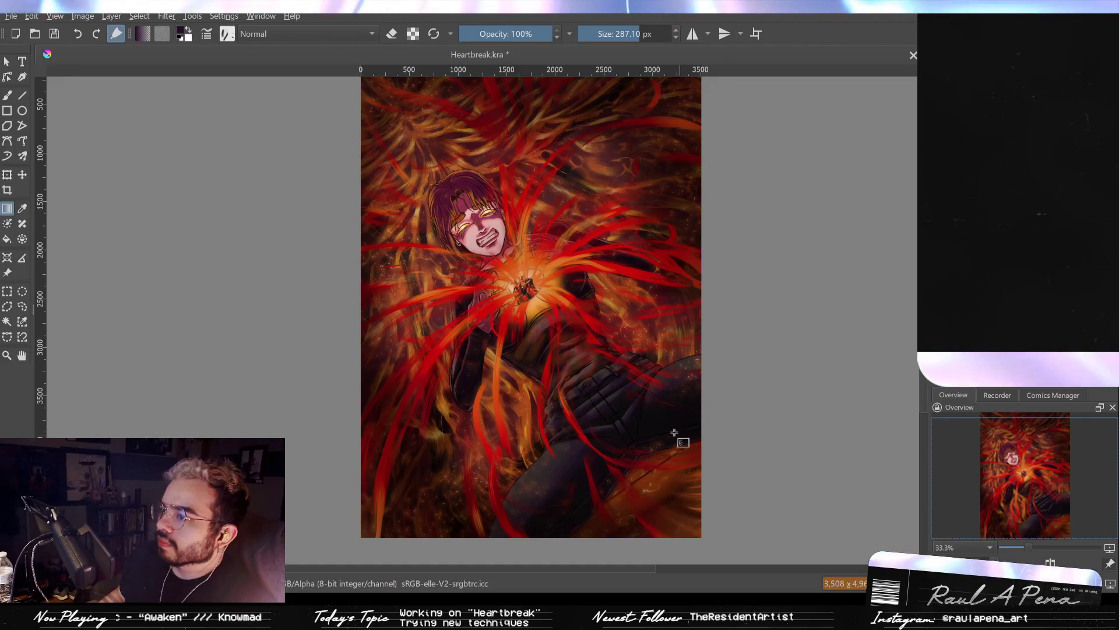
drag(678, 441, 399, 72)
drag(474, 211, 462, 195)
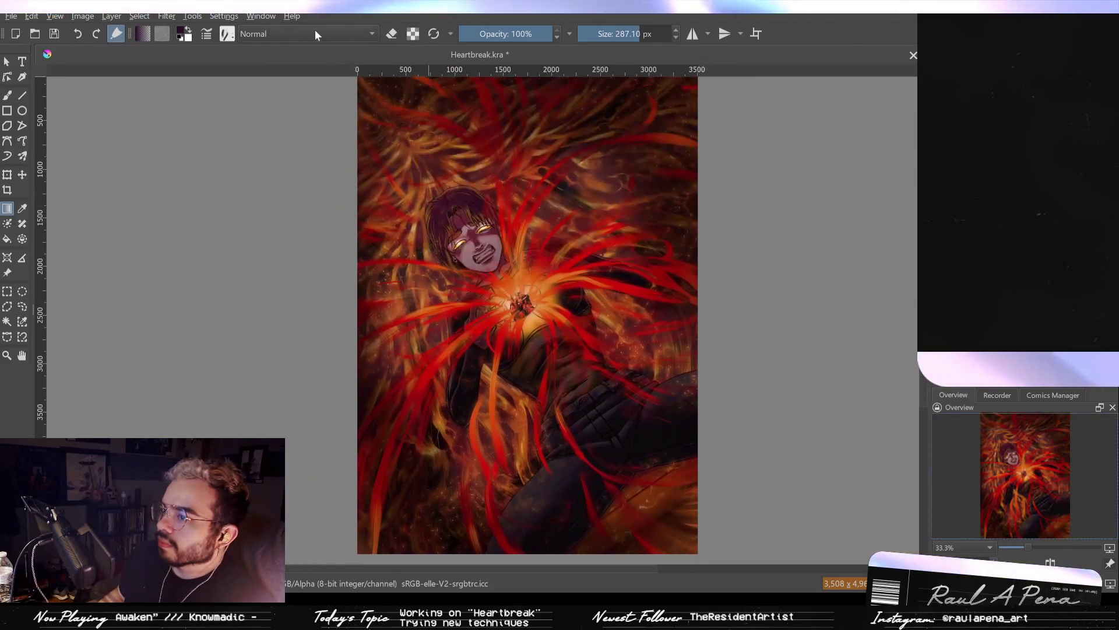
Soften the dark purple shading on the figure's face and legs with erasing gradients, comparing lighter and darker versions.
click(392, 34)
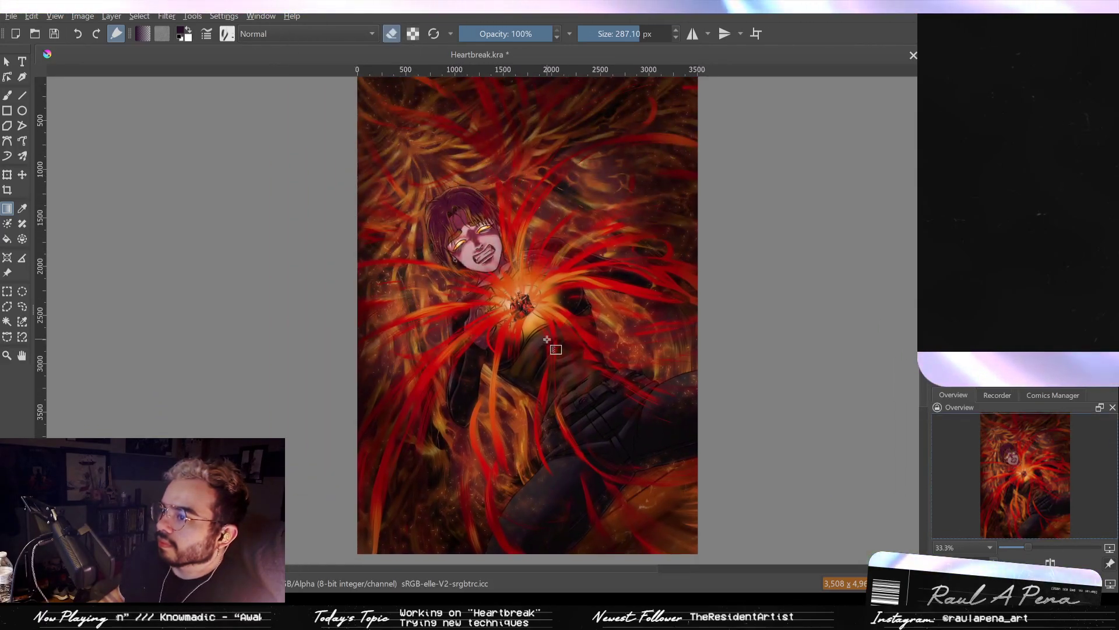
key(ctrl+z)
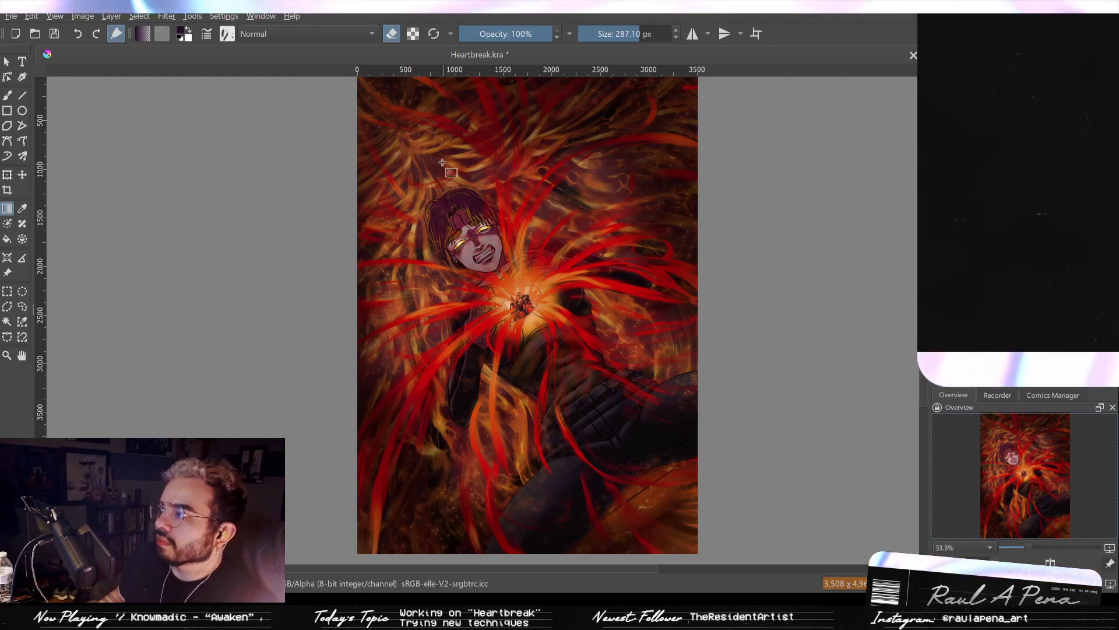
key(ctrl+shift+z)
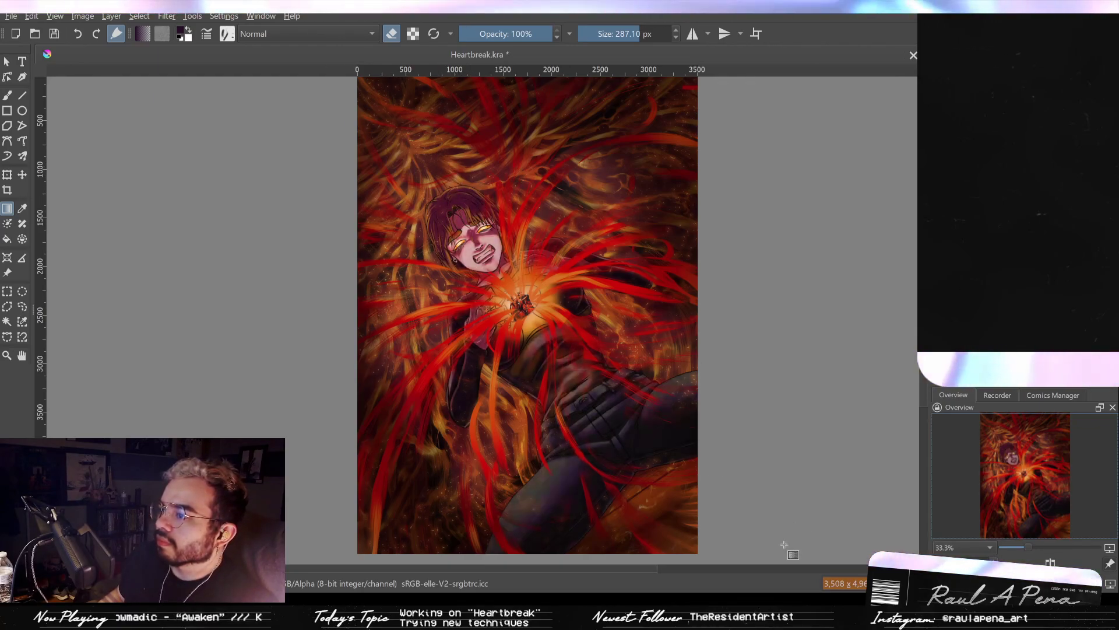
key(ctrl+shift+z)
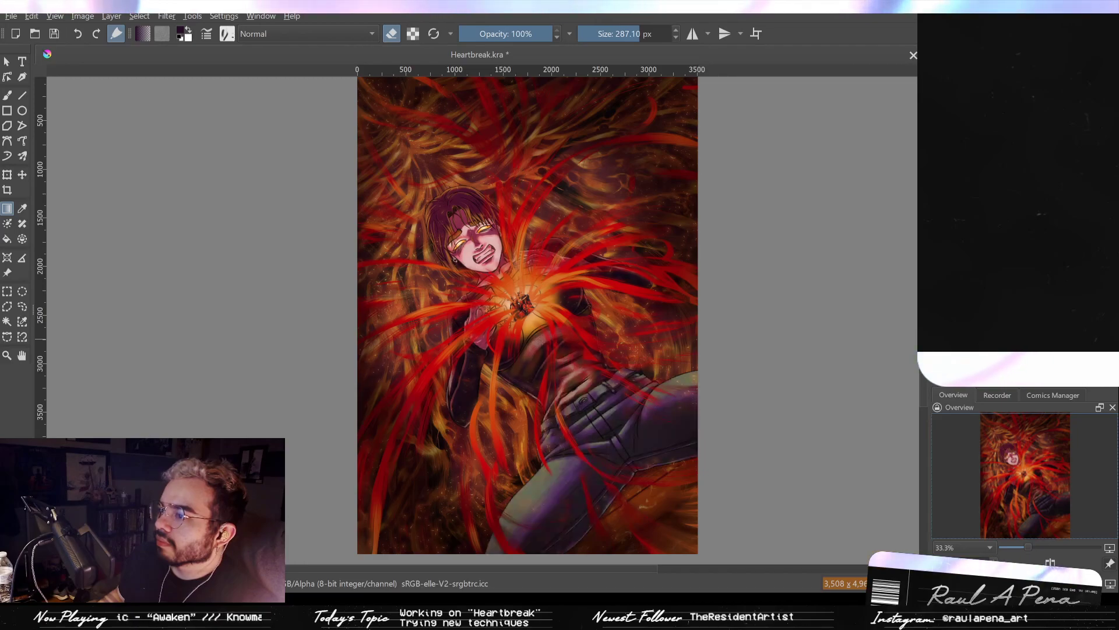
key(ctrl+z)
key(ctrl+shift+z)
key(ctrl+z)
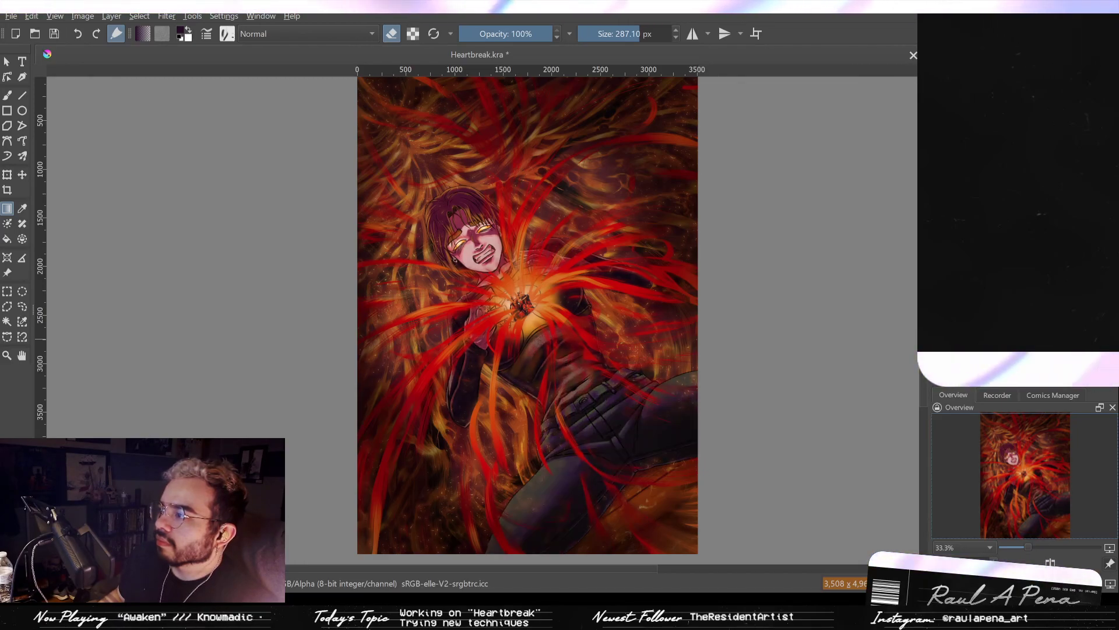
key(ctrl+shift+z)
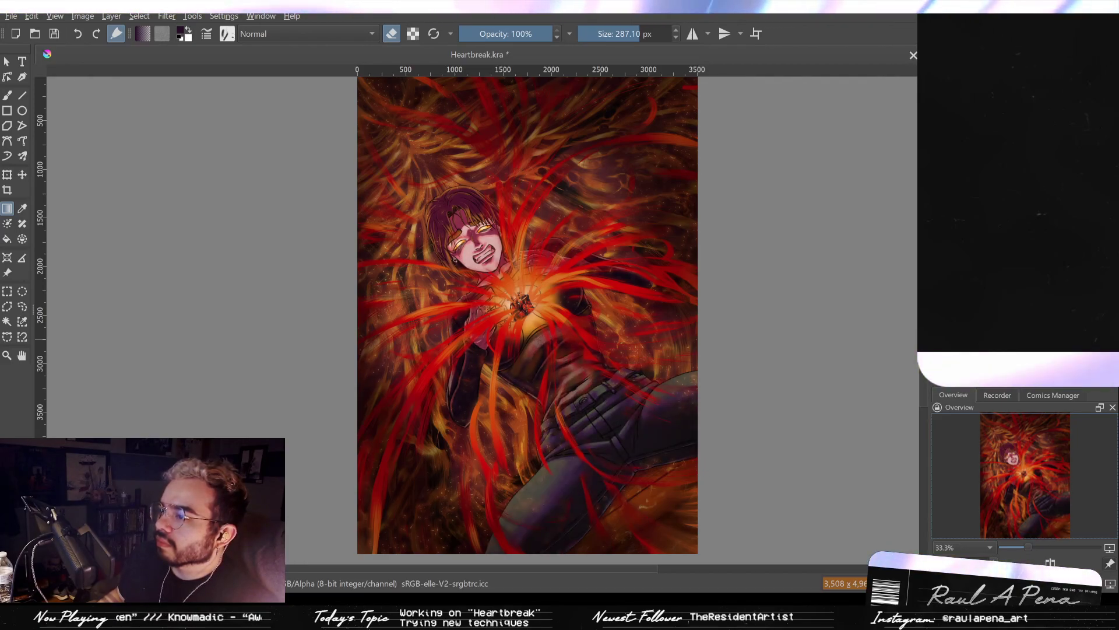
key(ctrl+z)
key(ctrl+shift+z)
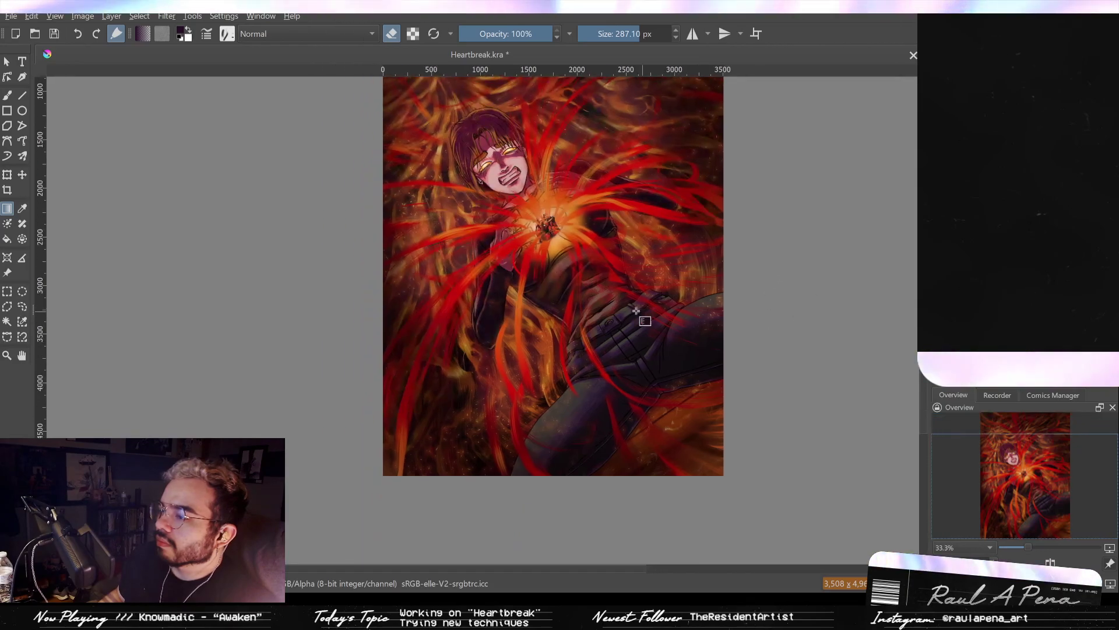
Examine the figure's softened shading against the heart glow and tendrils, both up close and across the full canvas.
scroll(641, 315, up, 2)
scroll(711, 332, down, 1)
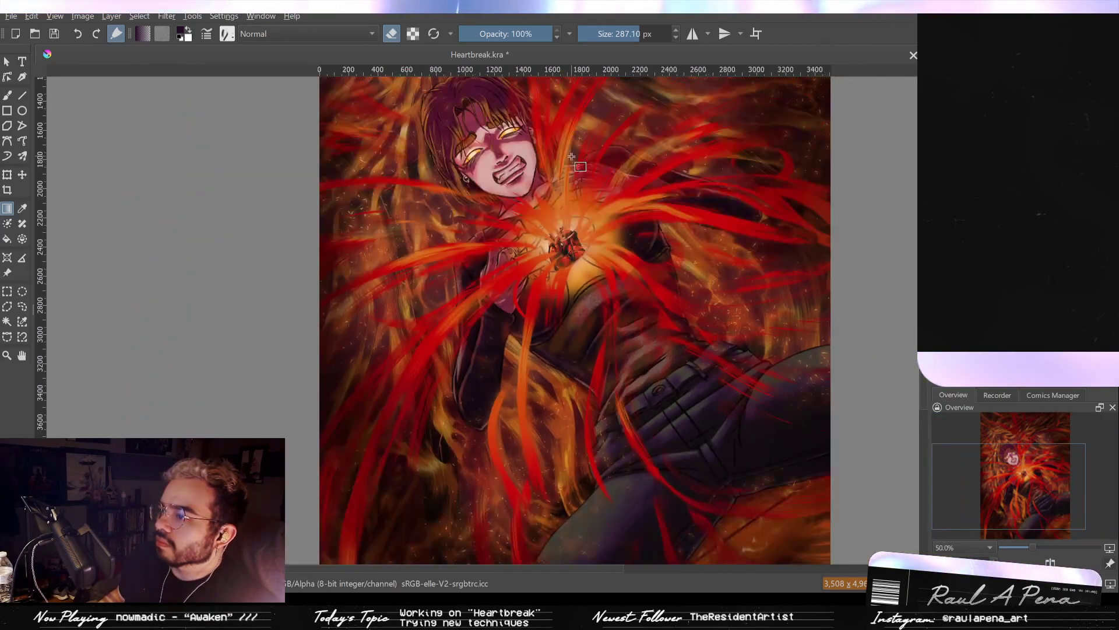
scroll(591, 216, up, 2)
scroll(591, 216, down, 1)
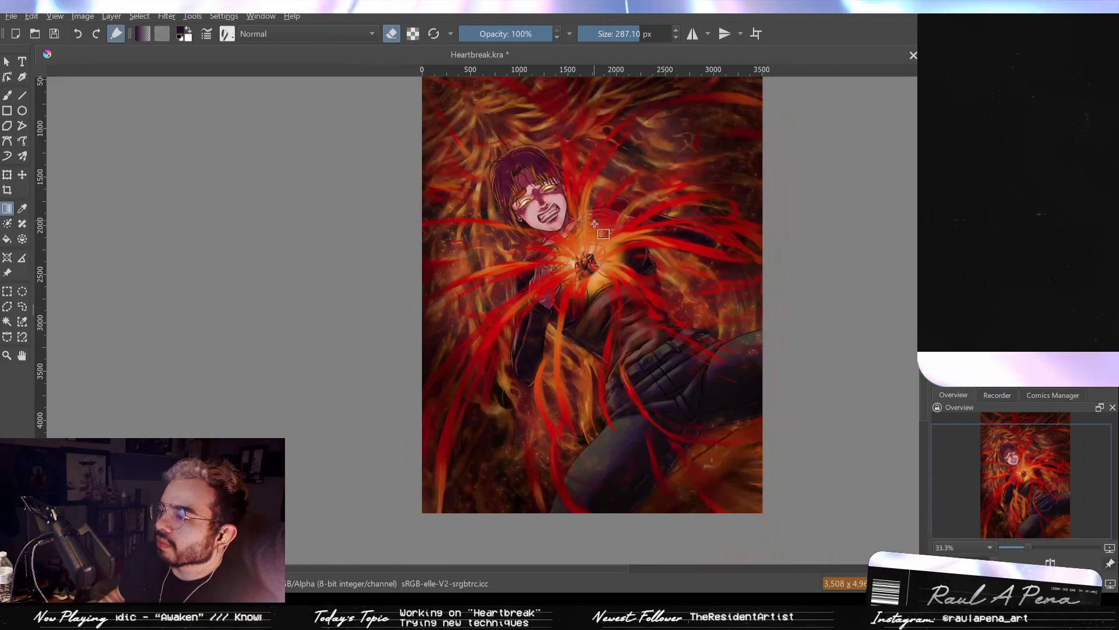
scroll(594, 221, up, 1)
scroll(599, 228, down, 1)
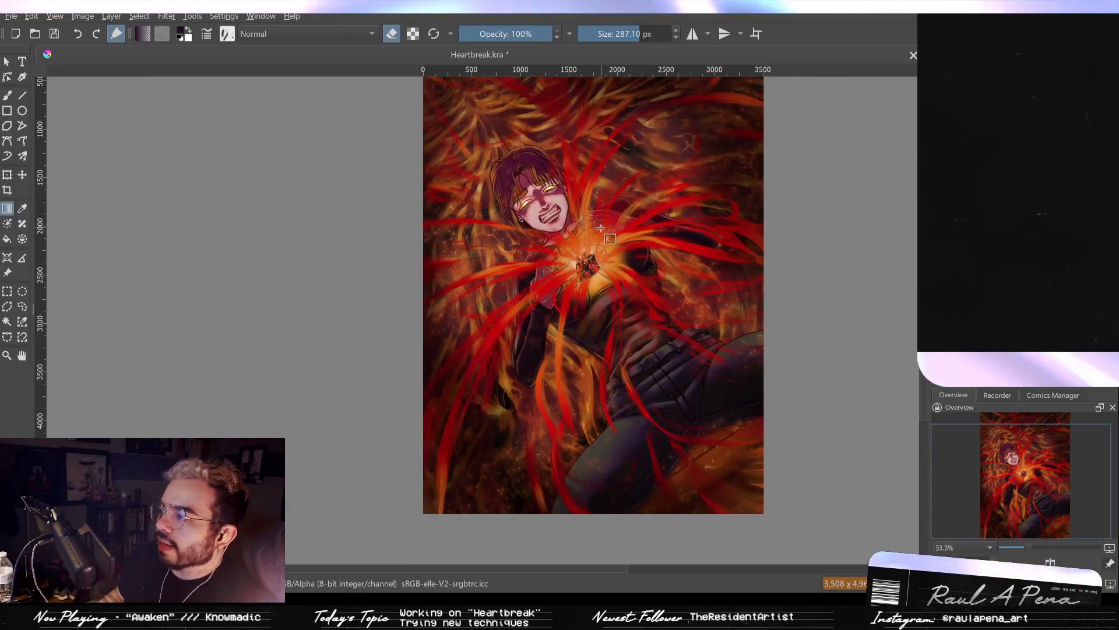
key(ctrl+z)
drag(659, 226, 642, 280)
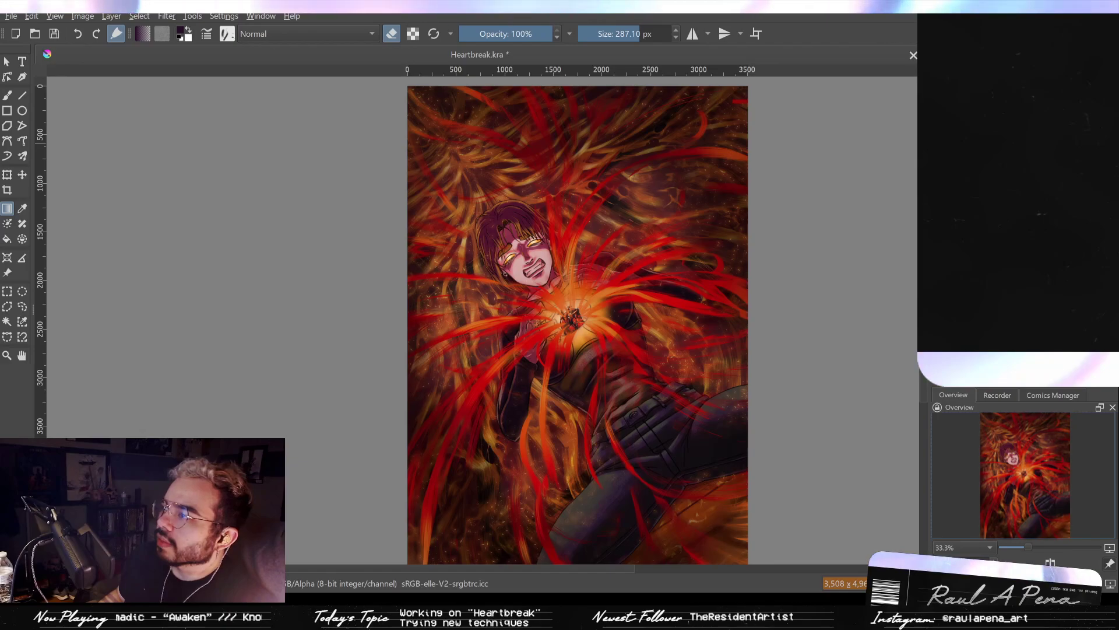
drag(838, 179, 755, 179)
key(plus)
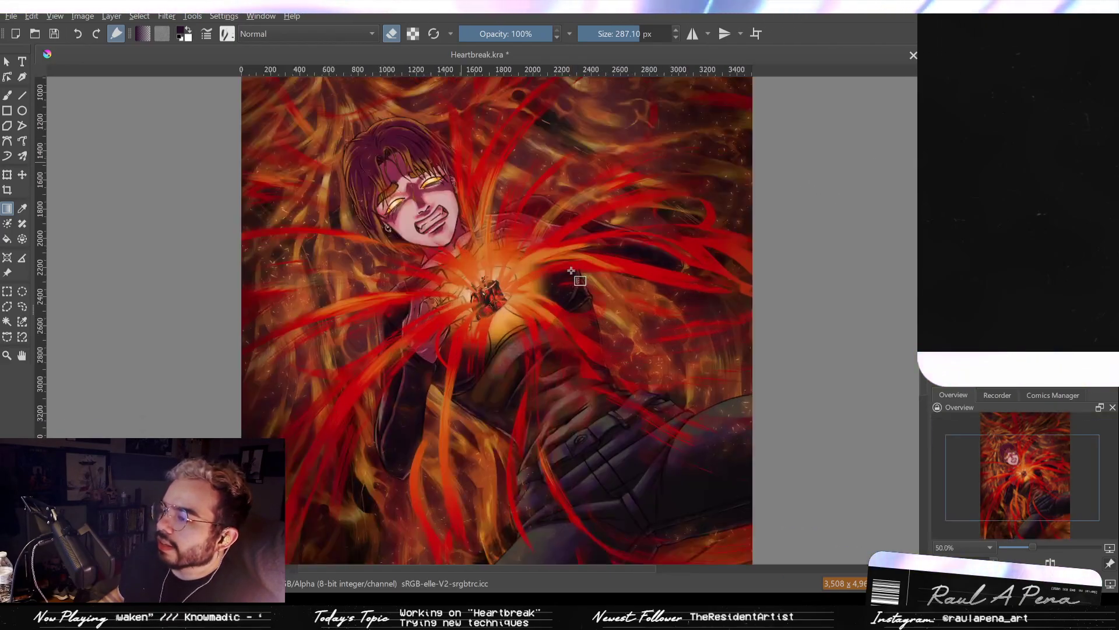
key(minus)
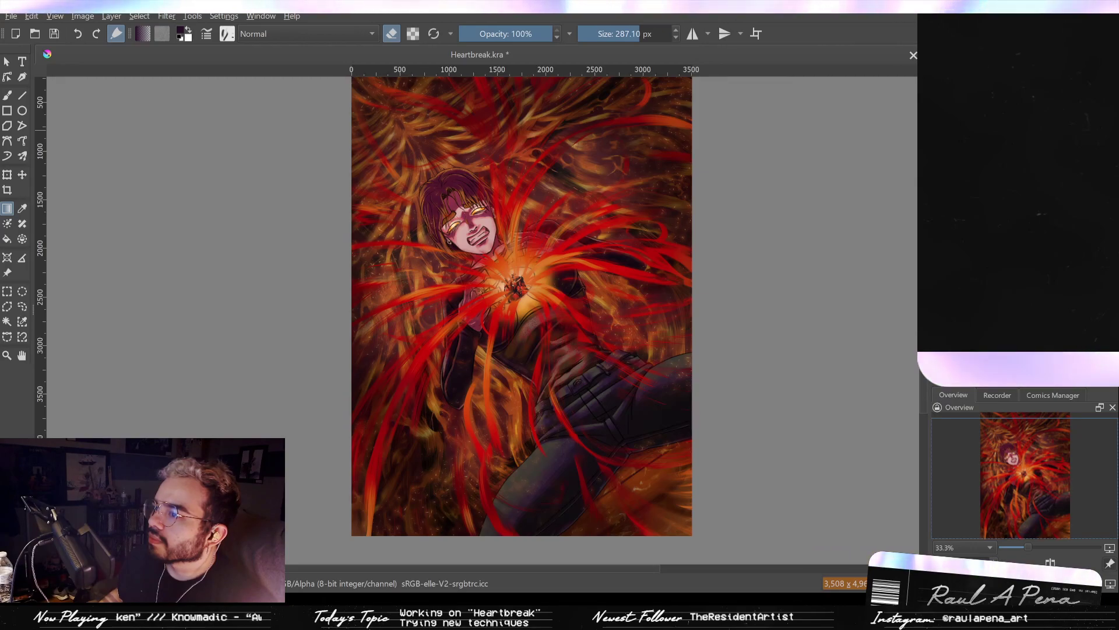
drag(621, 154, 616, 179)
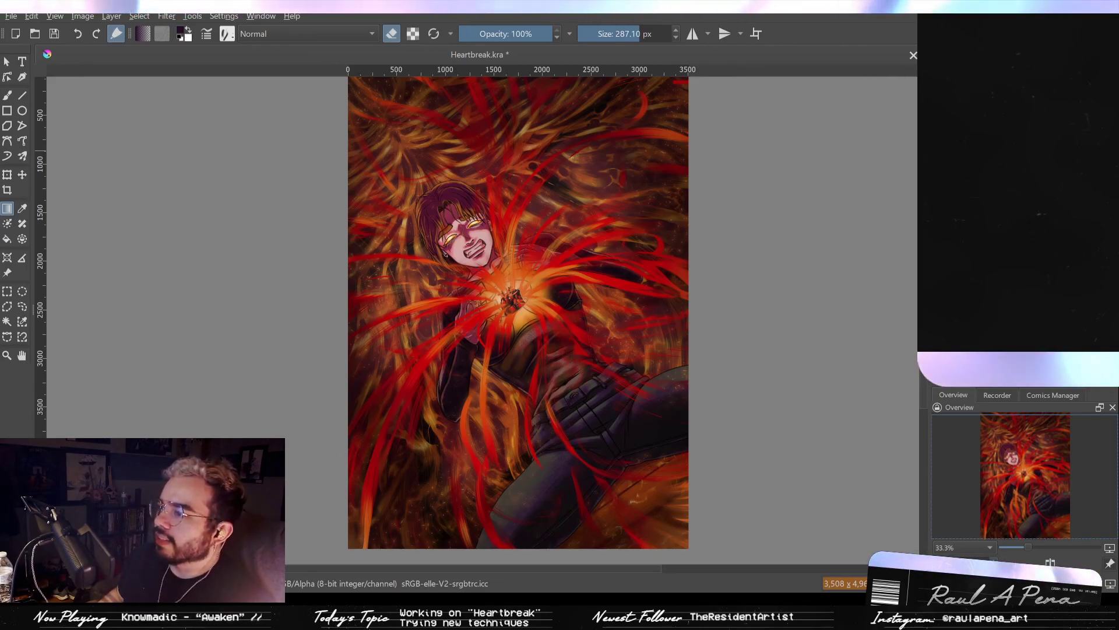
scroll(641, 182, up, 1)
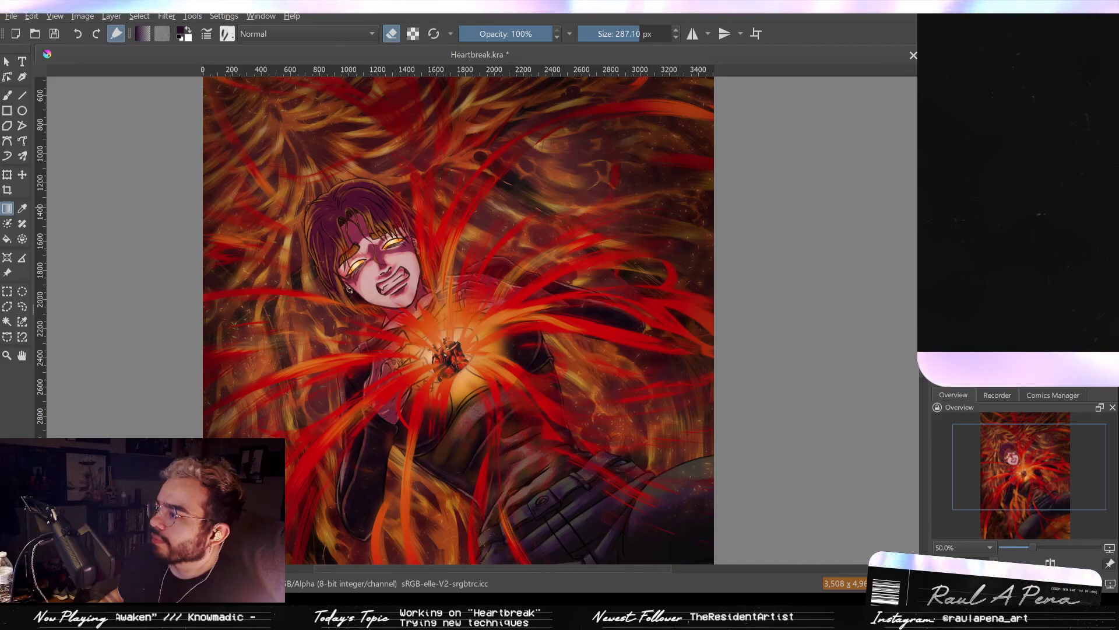
Switch from the gradient to the freehand brush, erase along the tendril from the figure's waist to the thigh, and return to painting mode.
key(e)
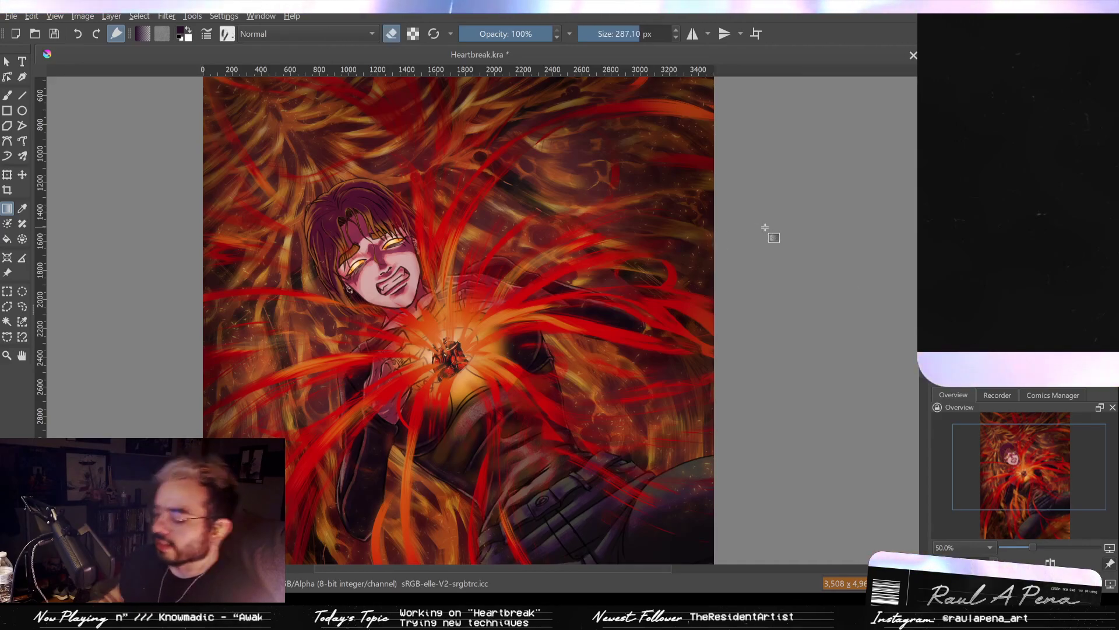
key(e)
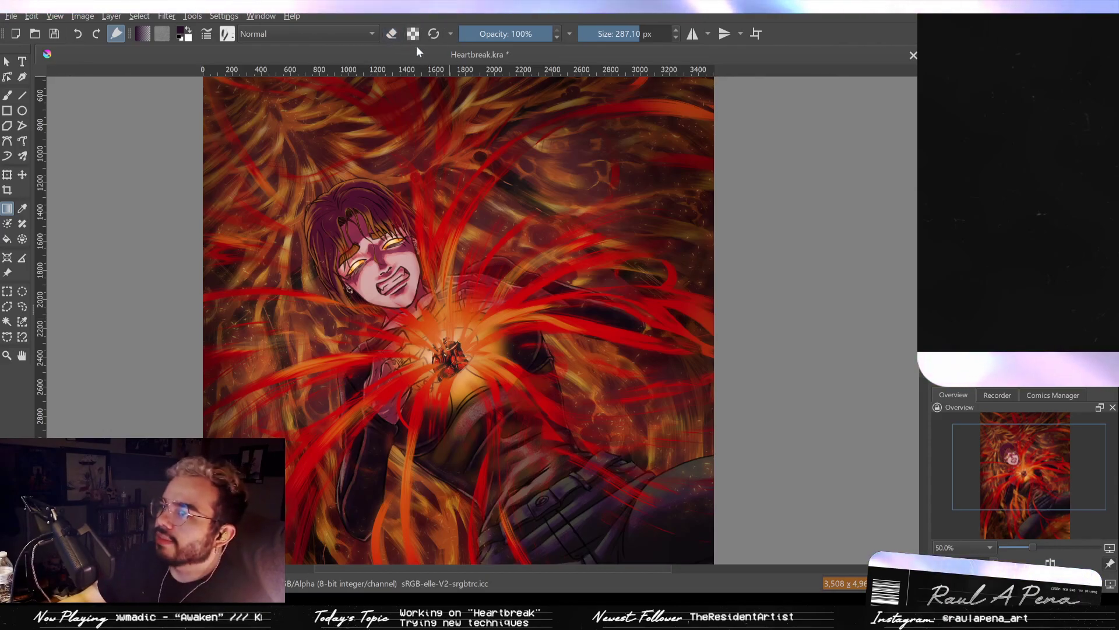
key(b)
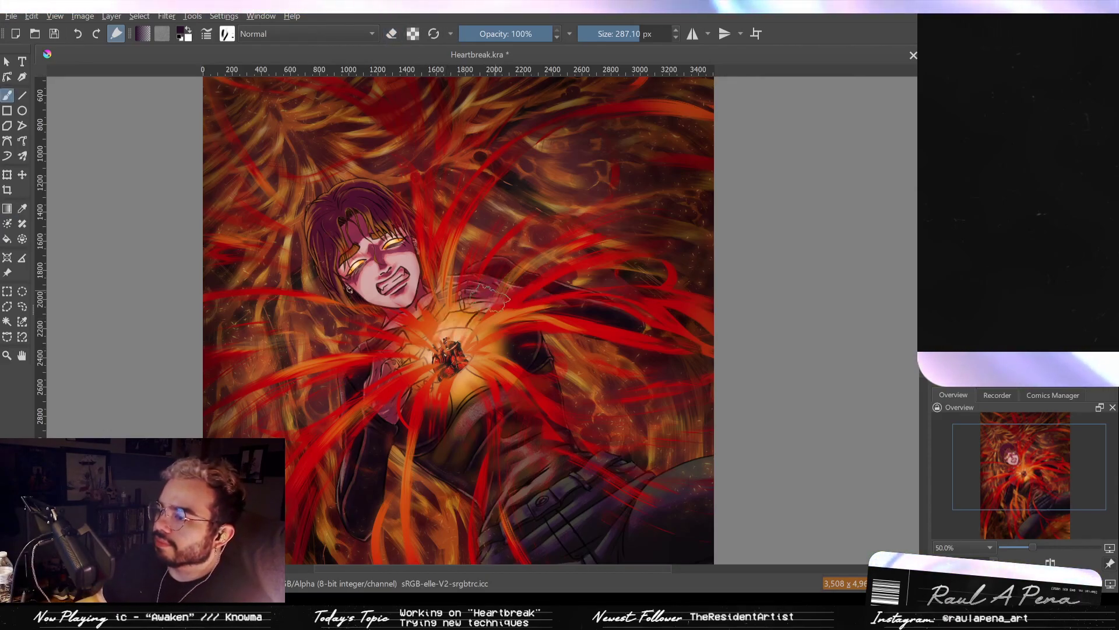
mouse_move(494, 327)
mouse_down()
mouse_move(490, 337)
mouse_move(513, 327)
mouse_up()
drag(482, 373, 493, 313)
drag(485, 331, 506, 293)
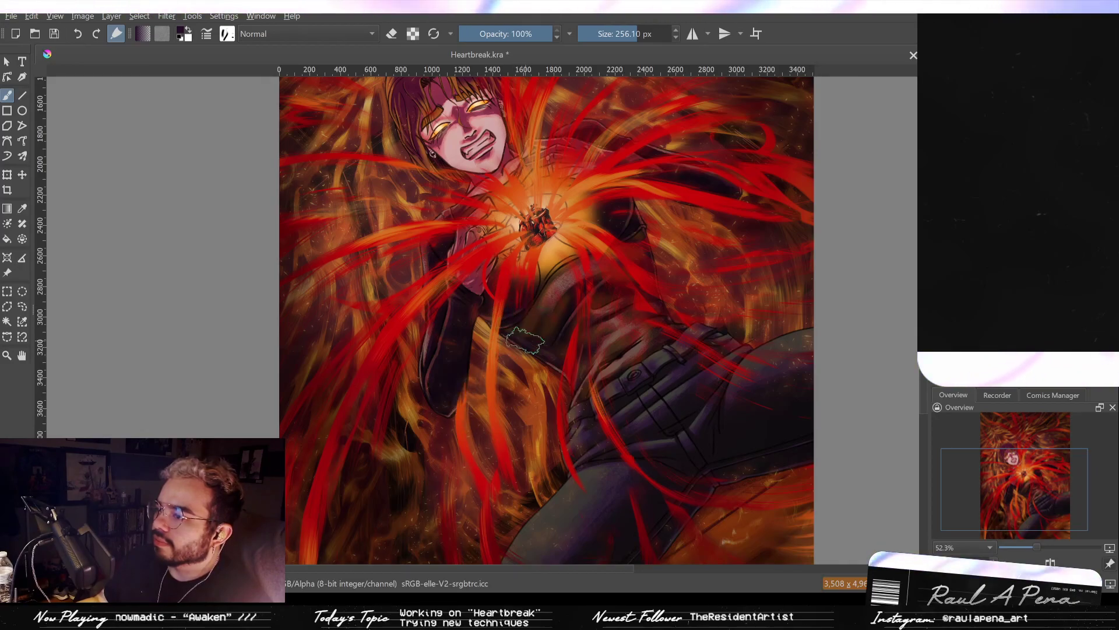
drag(560, 322, 517, 333)
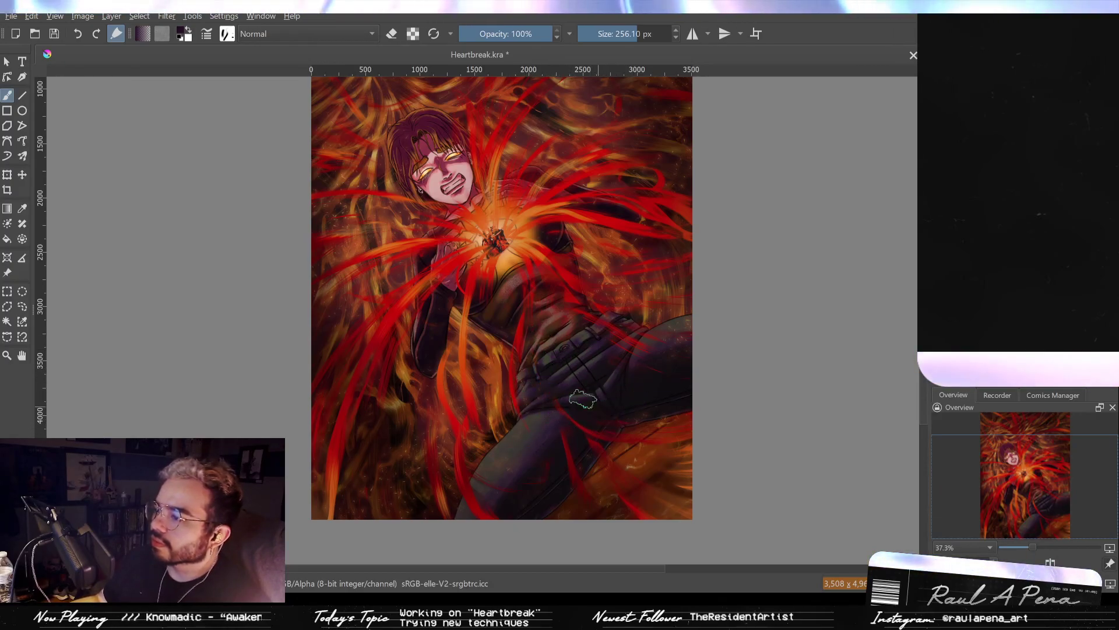
scroll(609, 323, up, 2)
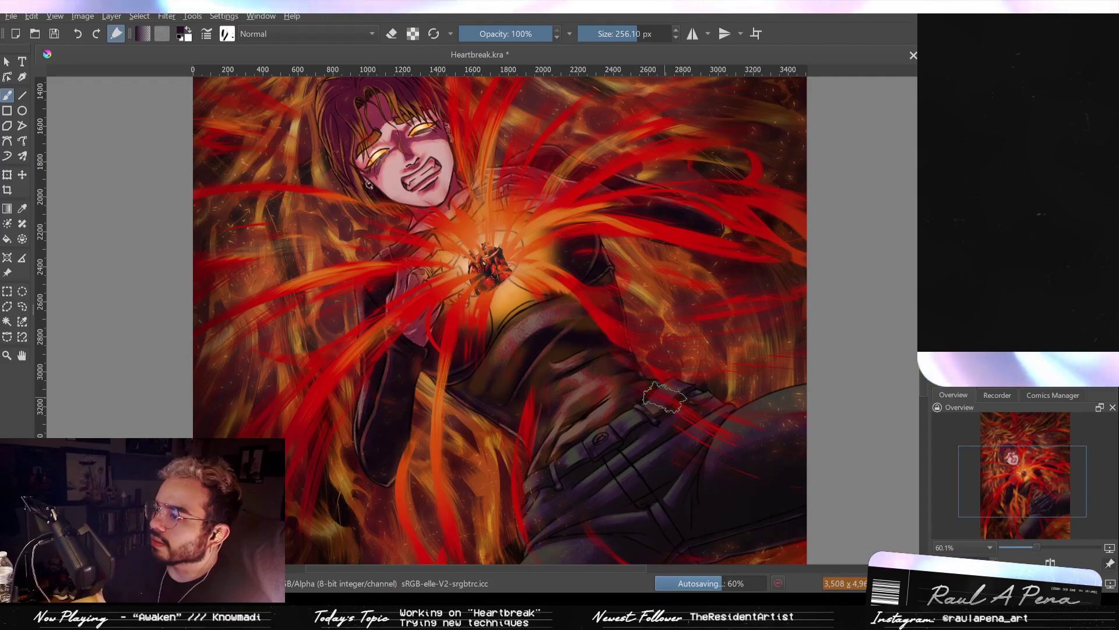
mouse_move(591, 319)
mouse_down()
mouse_move(620, 413)
mouse_move(583, 302)
mouse_up()
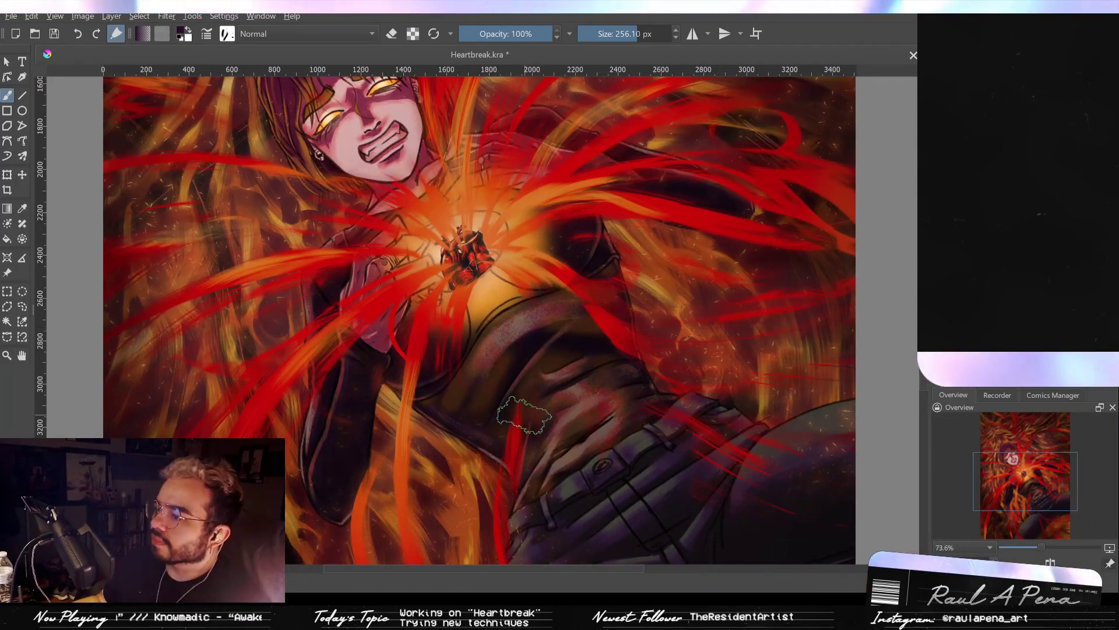
mouse_move(552, 375)
mouse_down()
mouse_move(556, 431)
mouse_move(571, 303)
mouse_move(565, 337)
mouse_up()
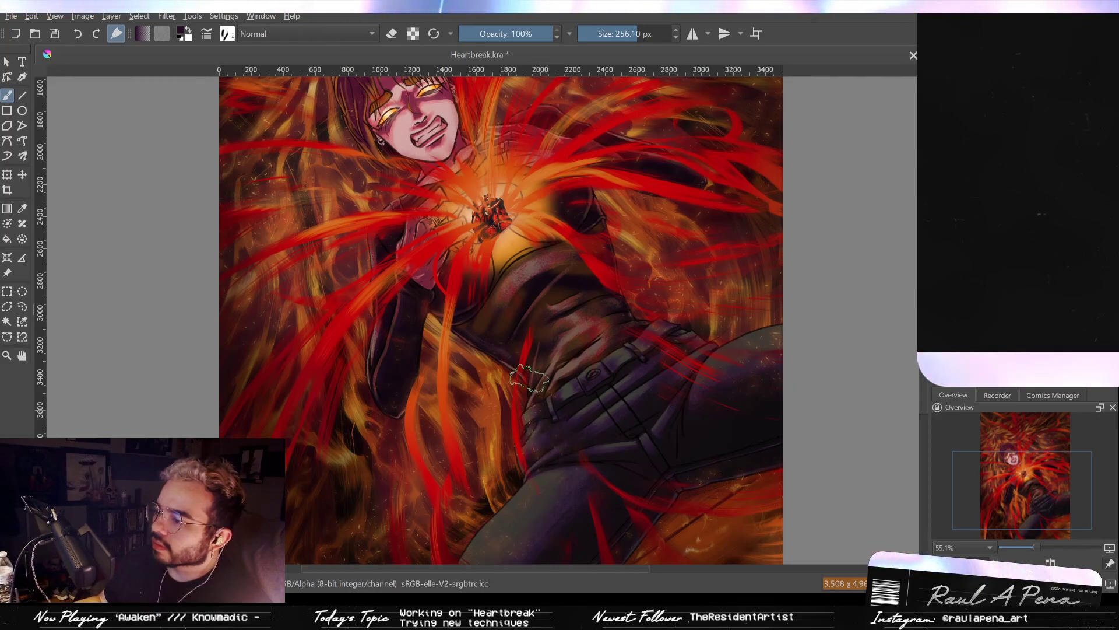
key(e)
mouse_move(517, 322)
mouse_down()
mouse_move(515, 452)
mouse_move(545, 501)
mouse_up()
click(393, 36)
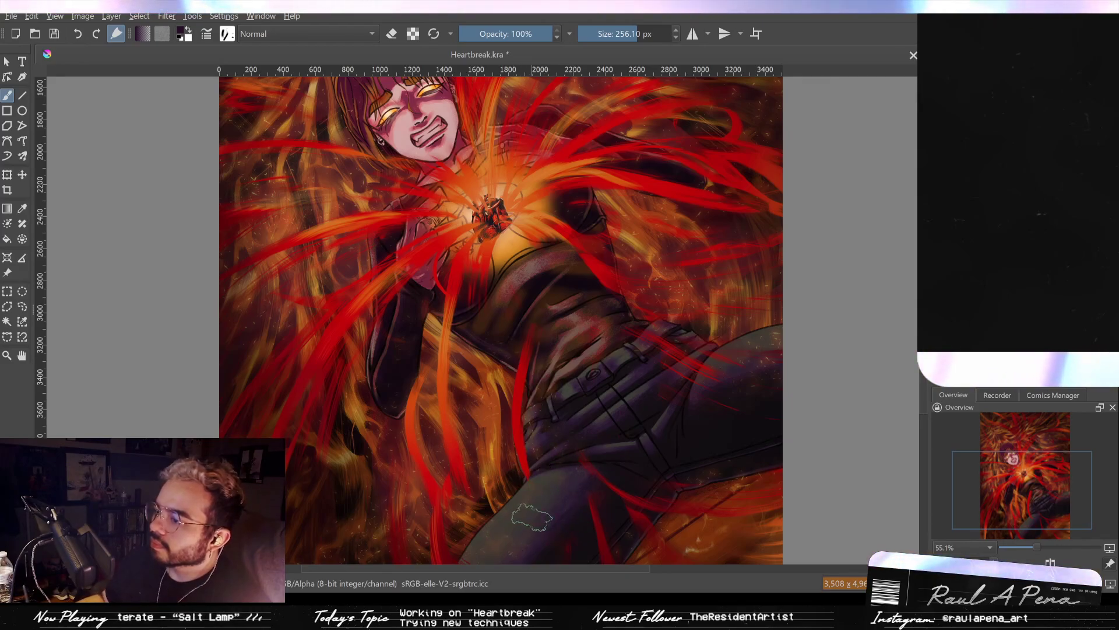
Inspect the shading on the figure's legs, torso and face and the red tendrils around the heart.
mouse_move(554, 495)
mouse_down()
mouse_move(533, 561)
mouse_move(539, 493)
mouse_up()
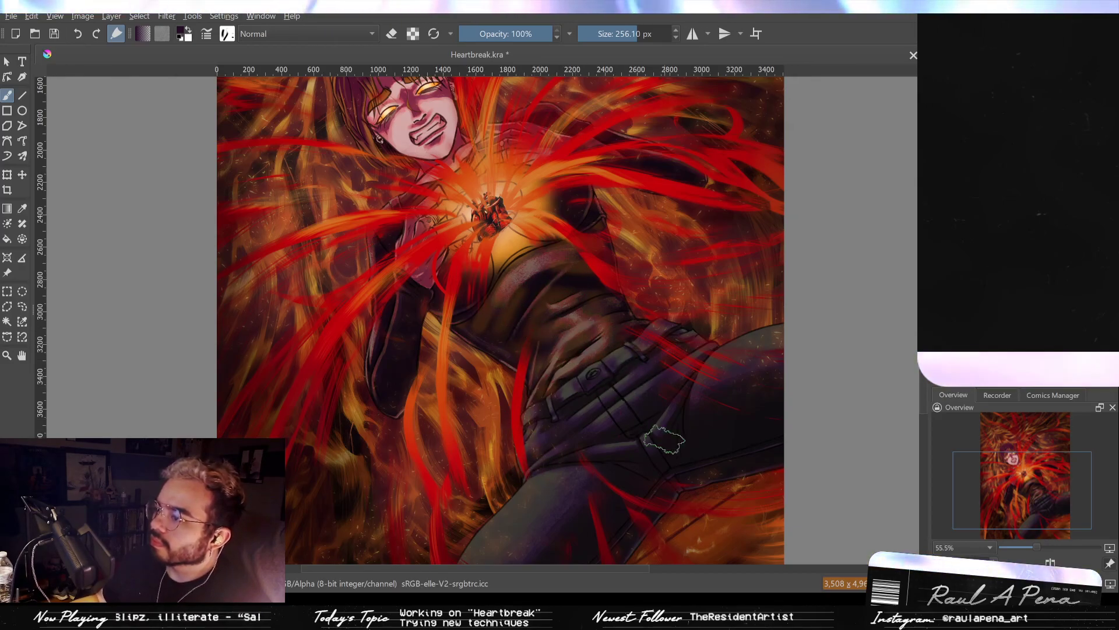
mouse_move(698, 386)
mouse_down()
mouse_move(669, 430)
mouse_move(634, 370)
mouse_move(614, 374)
mouse_move(647, 415)
mouse_move(645, 388)
mouse_up()
drag(619, 304, 627, 295)
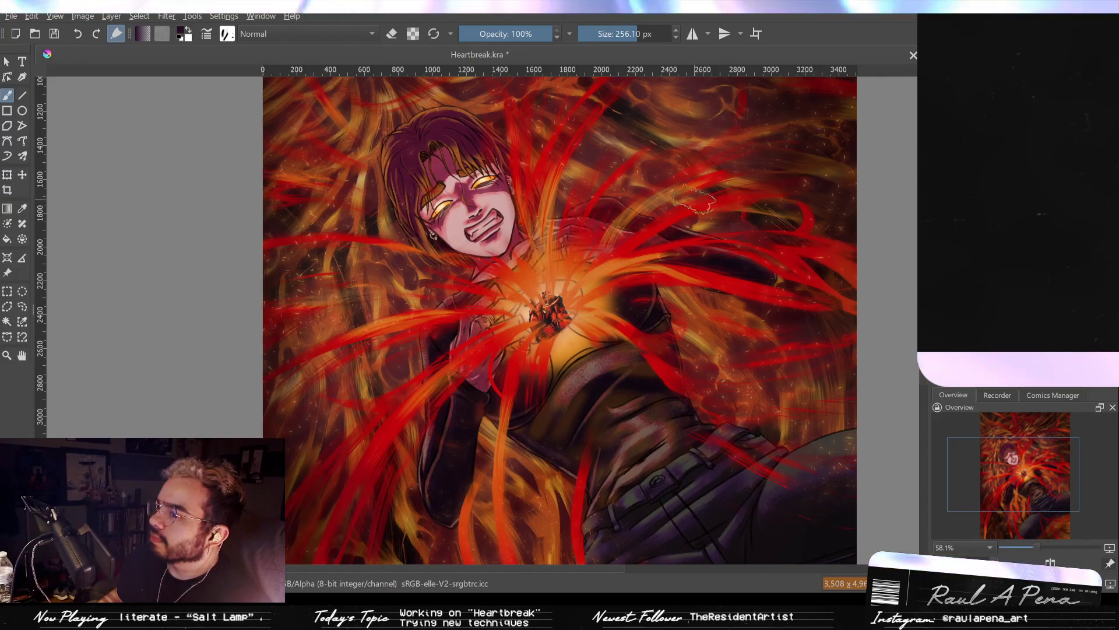
scroll(681, 205, down, 3)
scroll(677, 210, up, 2)
drag(643, 224, 591, 193)
scroll(583, 205, up, 1)
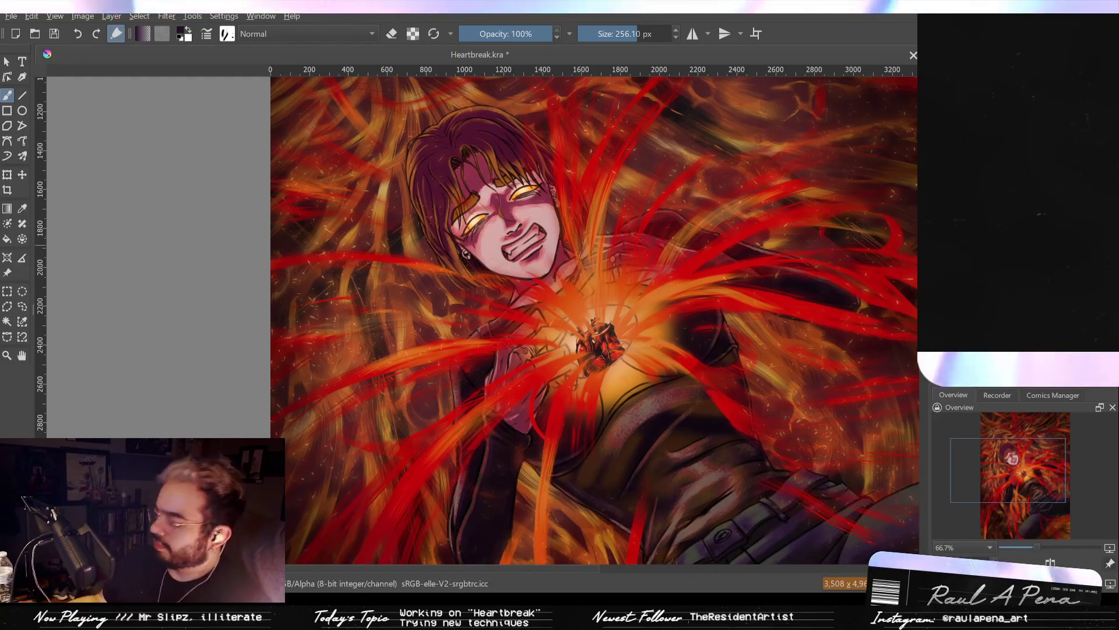
drag(577, 222, 600, 258)
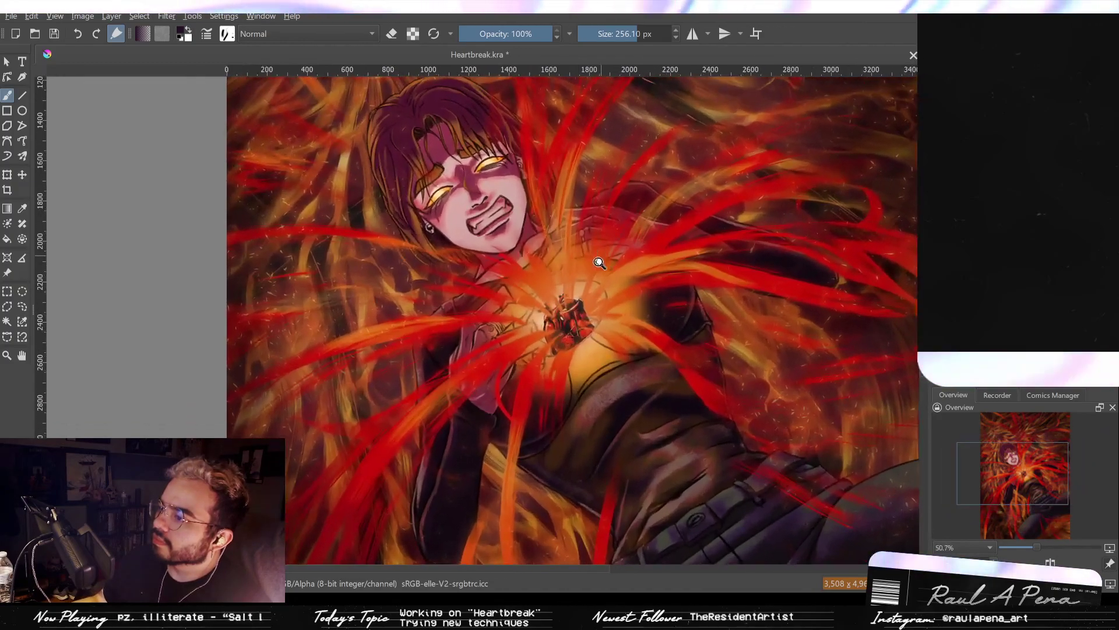
scroll(574, 327, down, 3)
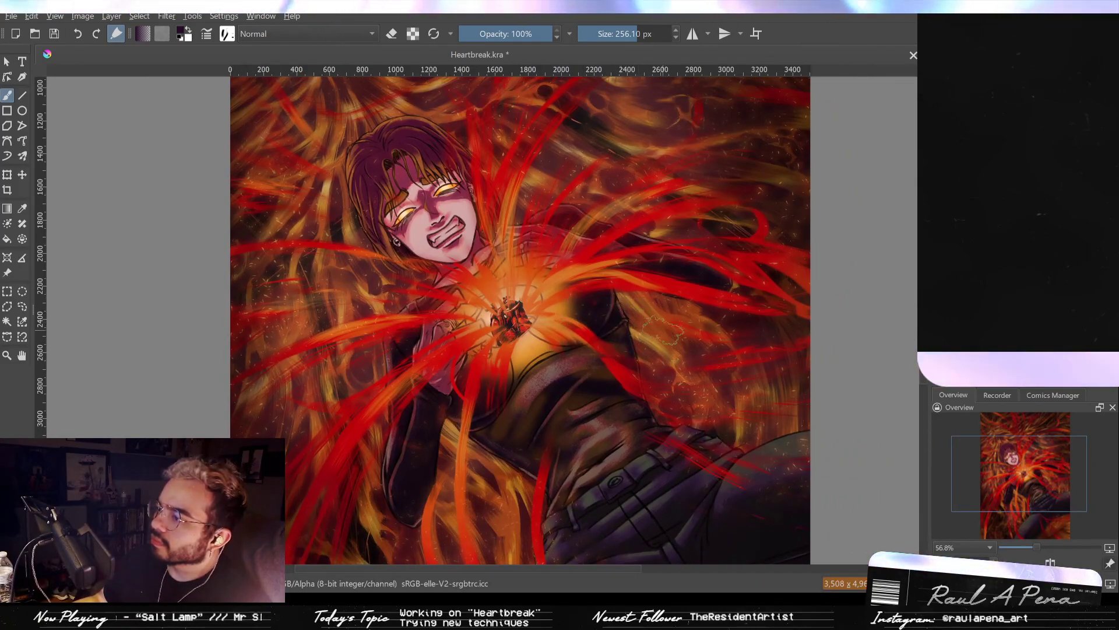
Inspect the background around the head and the red tendrils running down beside the figure's arm toward the lower canvas.
drag(655, 271, 856, 366)
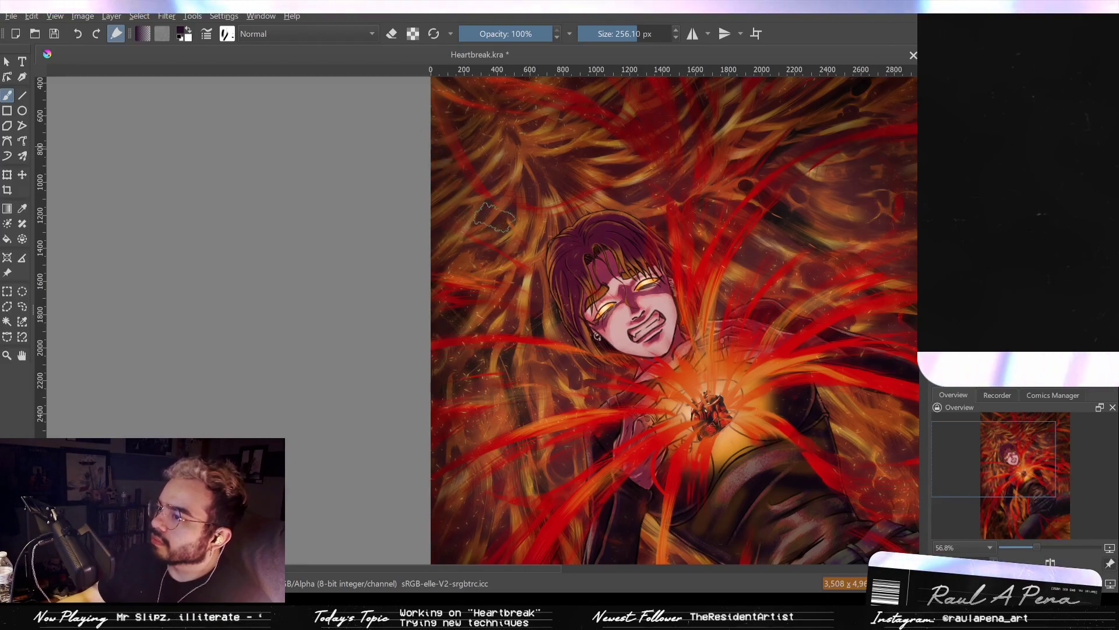
scroll(446, 93, down, 3)
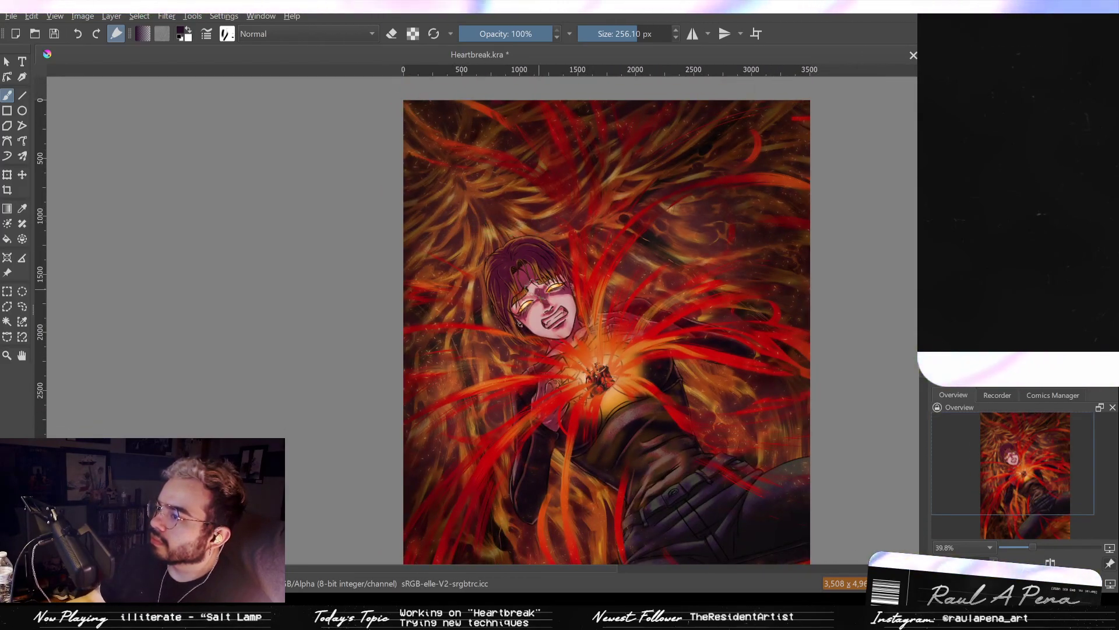
scroll(535, 245, up, 5)
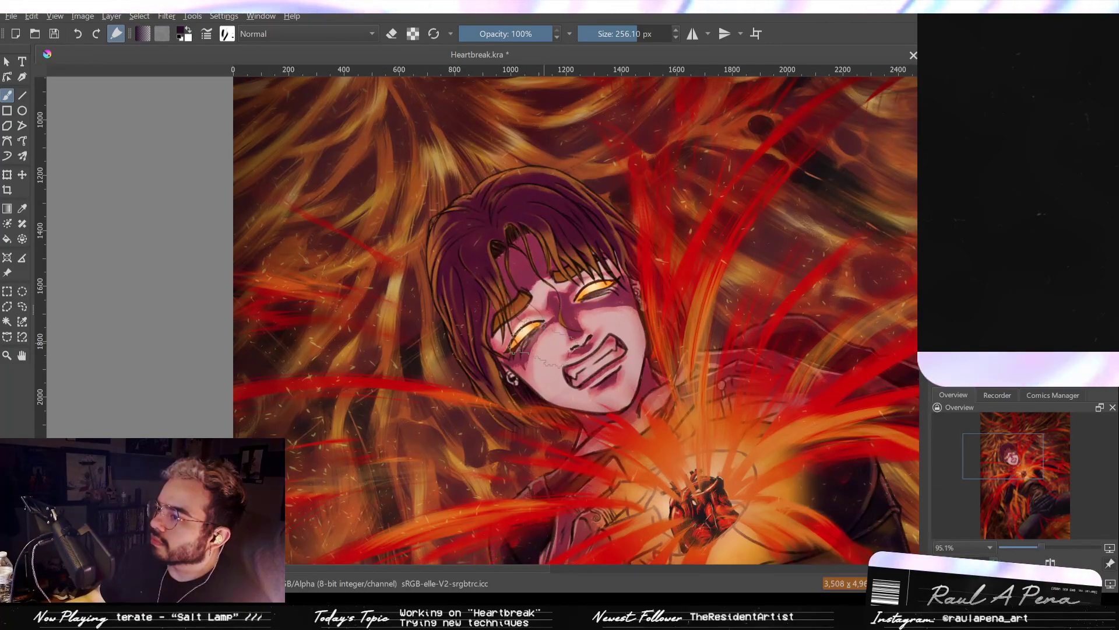
drag(530, 218, 521, 127)
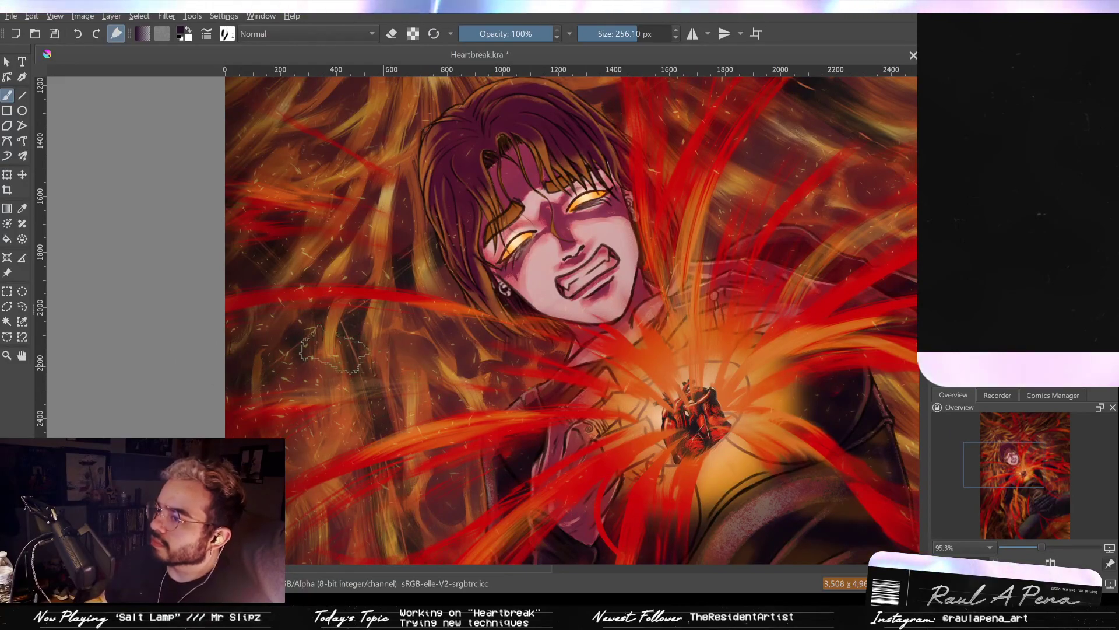
drag(376, 398, 435, 326)
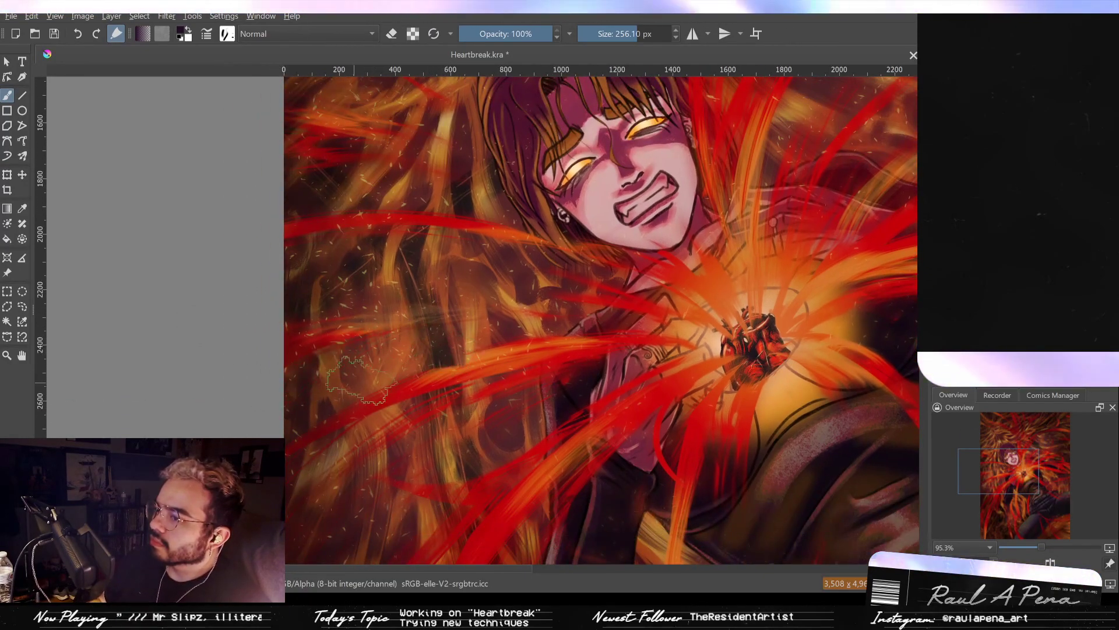
mouse_move(398, 430)
mouse_down()
mouse_move(345, 512)
mouse_move(375, 432)
mouse_move(440, 340)
mouse_up()
drag(434, 418, 475, 355)
mouse_move(511, 246)
mouse_down()
mouse_move(387, 589)
mouse_move(384, 559)
mouse_move(449, 355)
mouse_up()
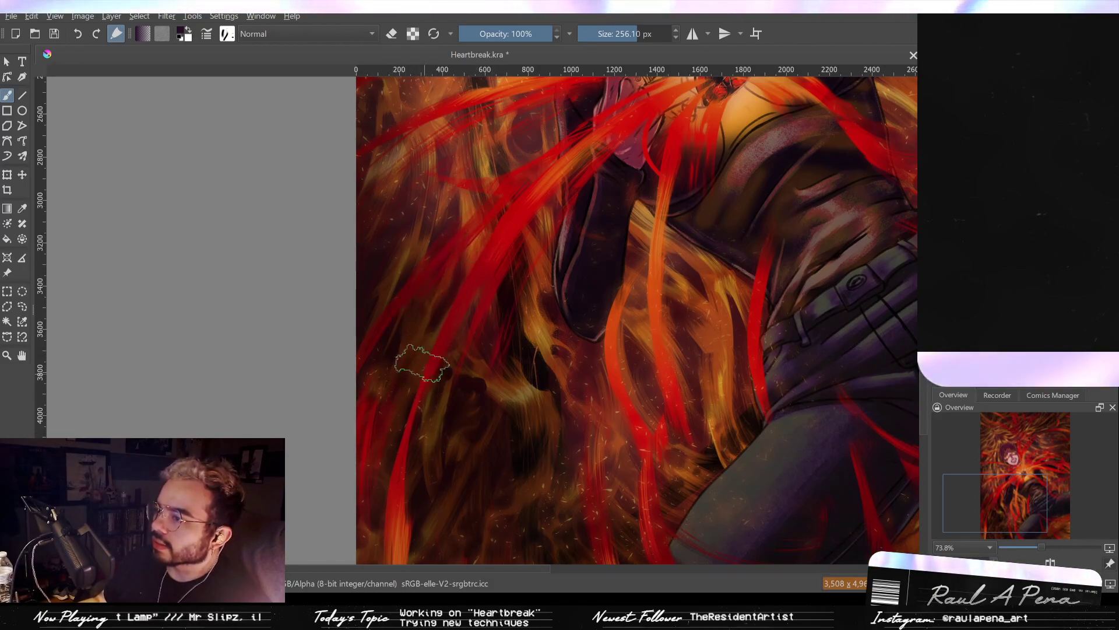
Brush along the red tendrils streaming past the figure's lowered arm, reducing the brush size to 197.15 px.
drag(490, 239, 452, 331)
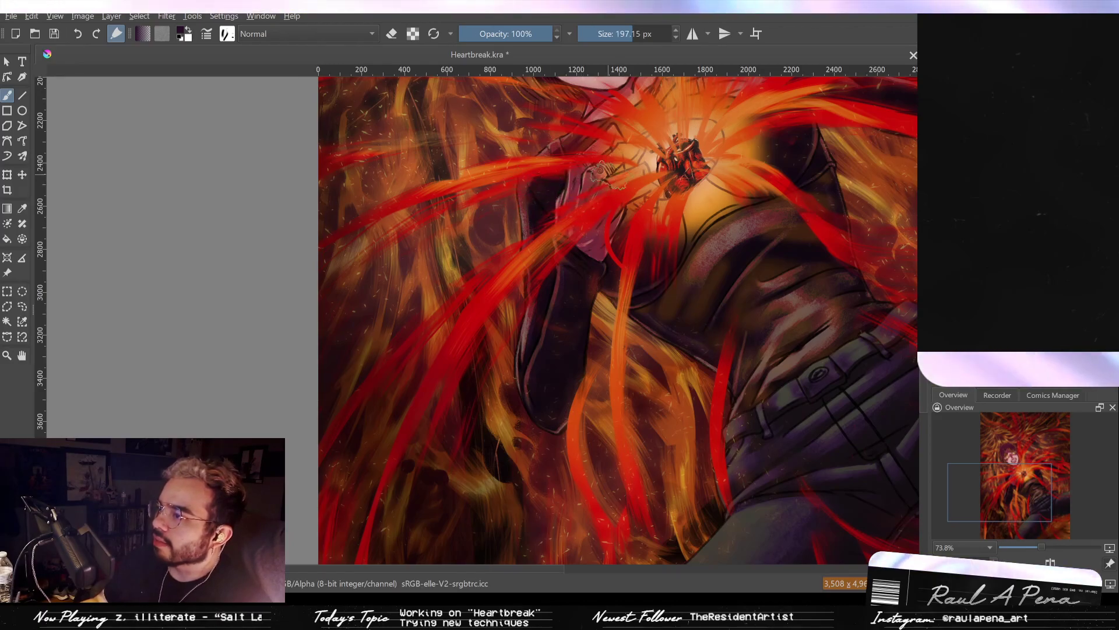
drag(547, 204, 451, 283)
drag(536, 224, 433, 306)
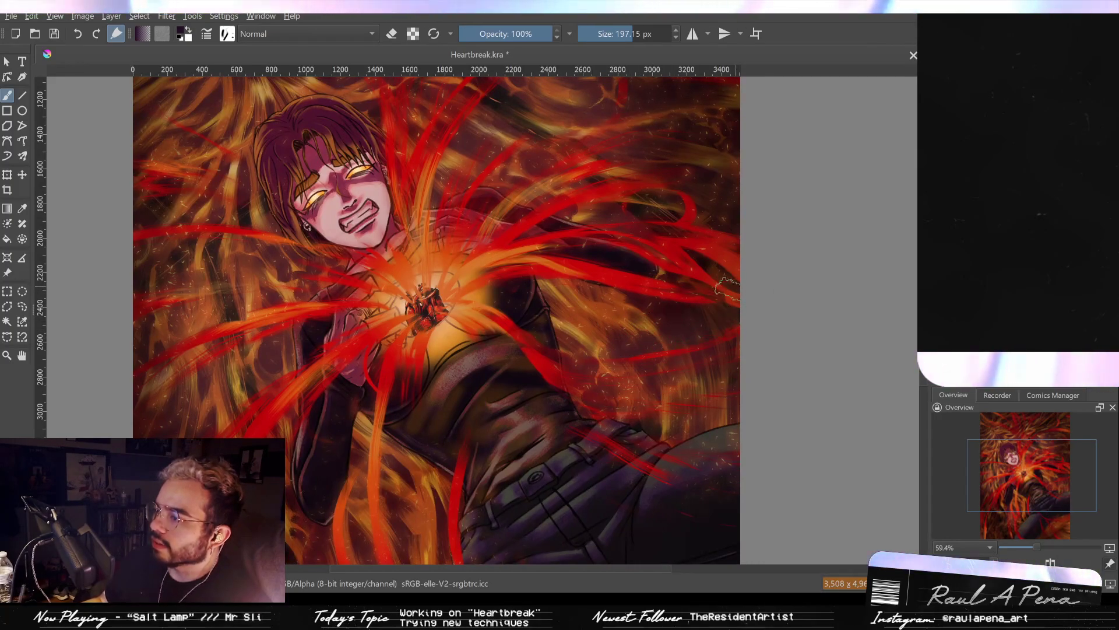
Compare the reduced red tendrils with their fuller version across the whole canvas by repeatedly undoing and redoing the changes.
drag(544, 237, 559, 289)
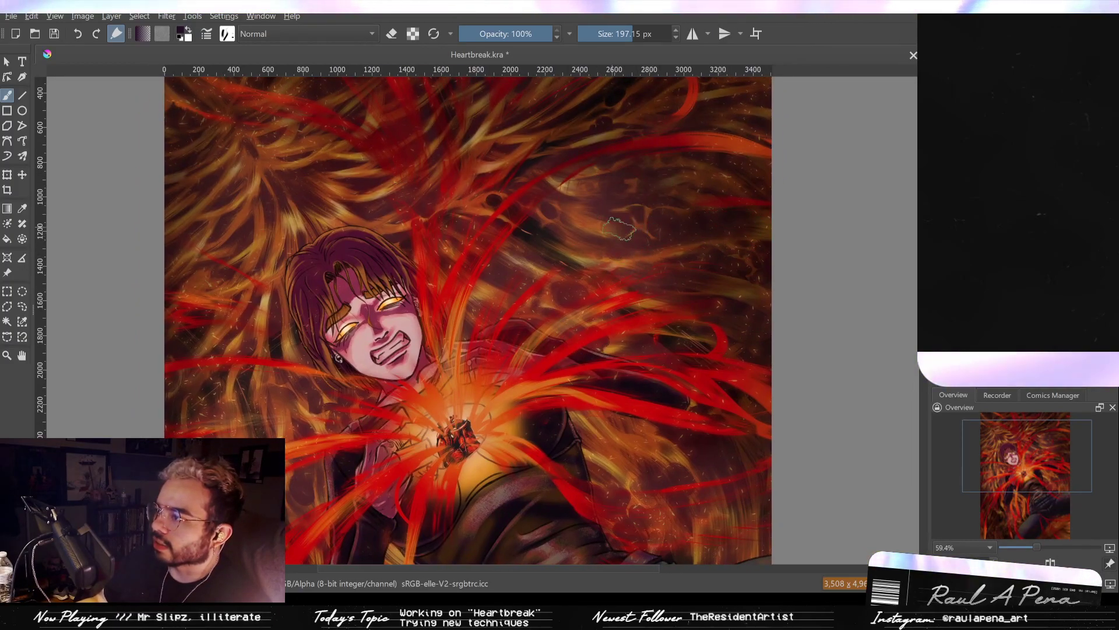
drag(627, 196, 671, 222)
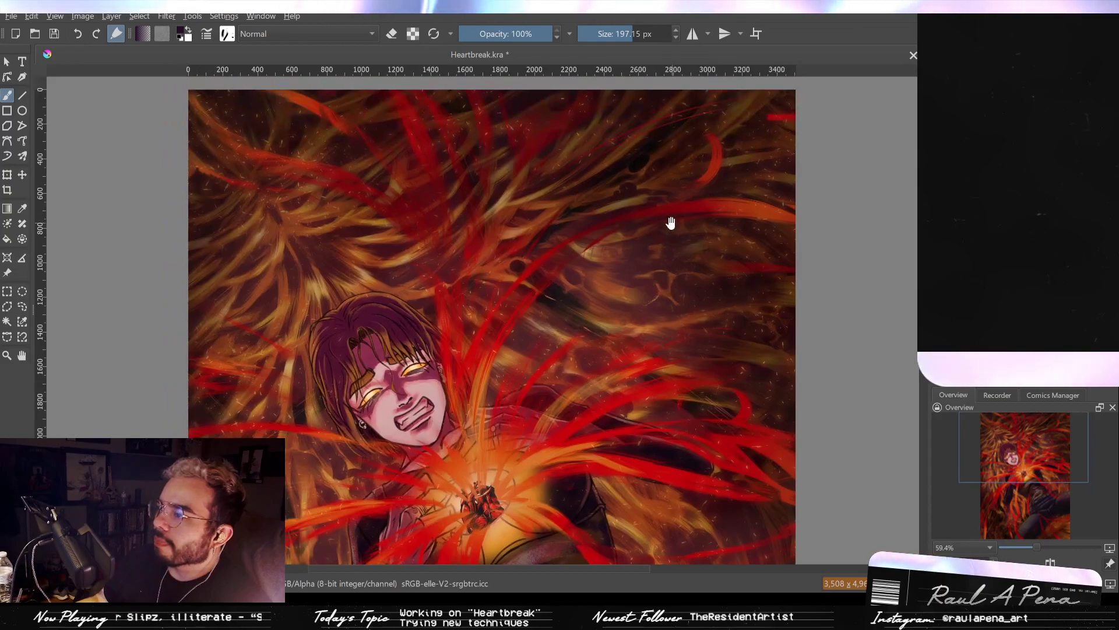
key(2)
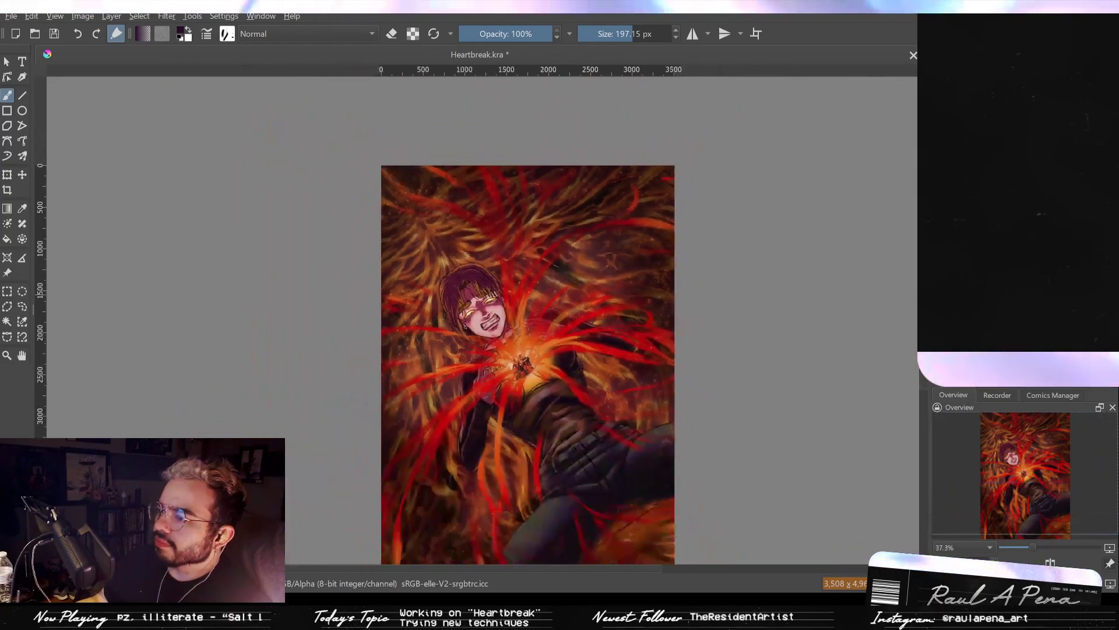
drag(509, 279, 527, 255)
key(ctrl+shift+z)
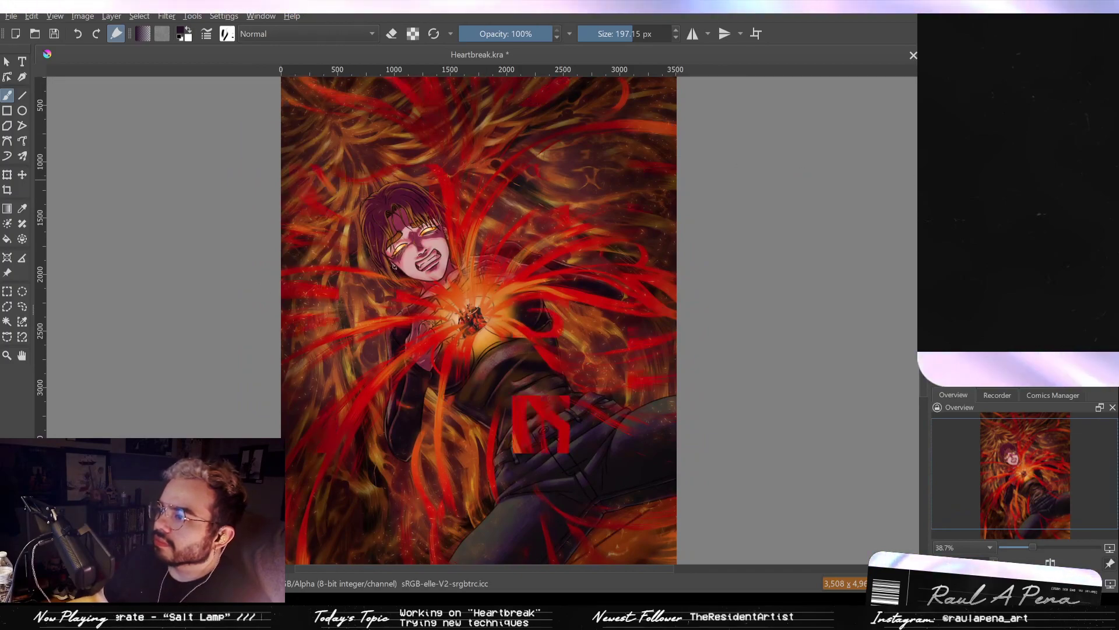
key(ctrl+z)
key(ctrl+shift+z)
key(ctrl+z)
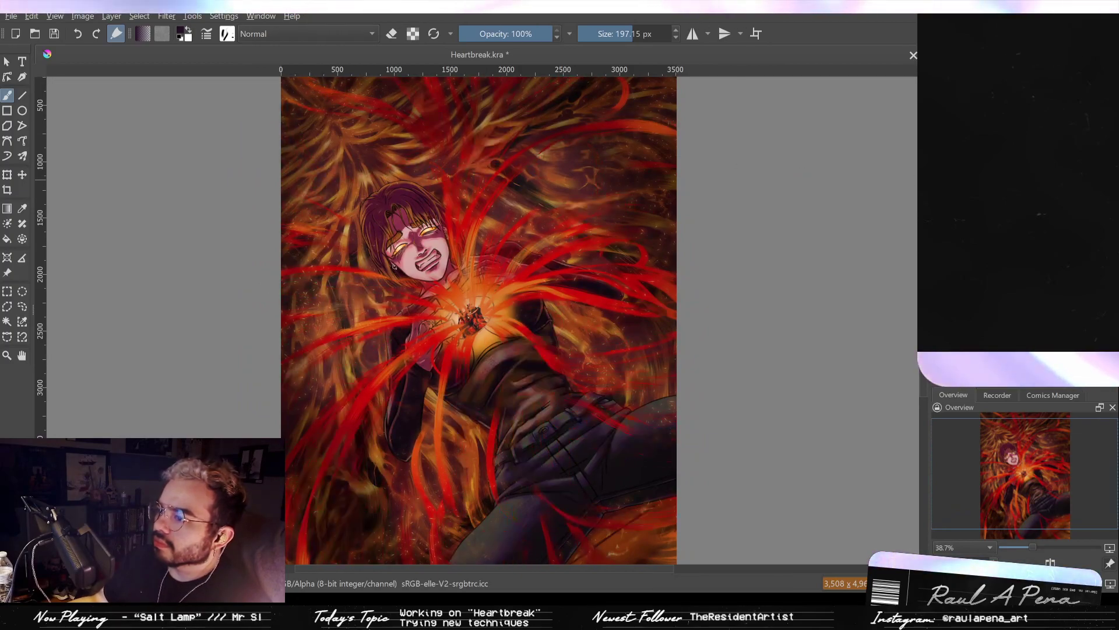
key(ctrl+shift+z)
key(ctrl+z)
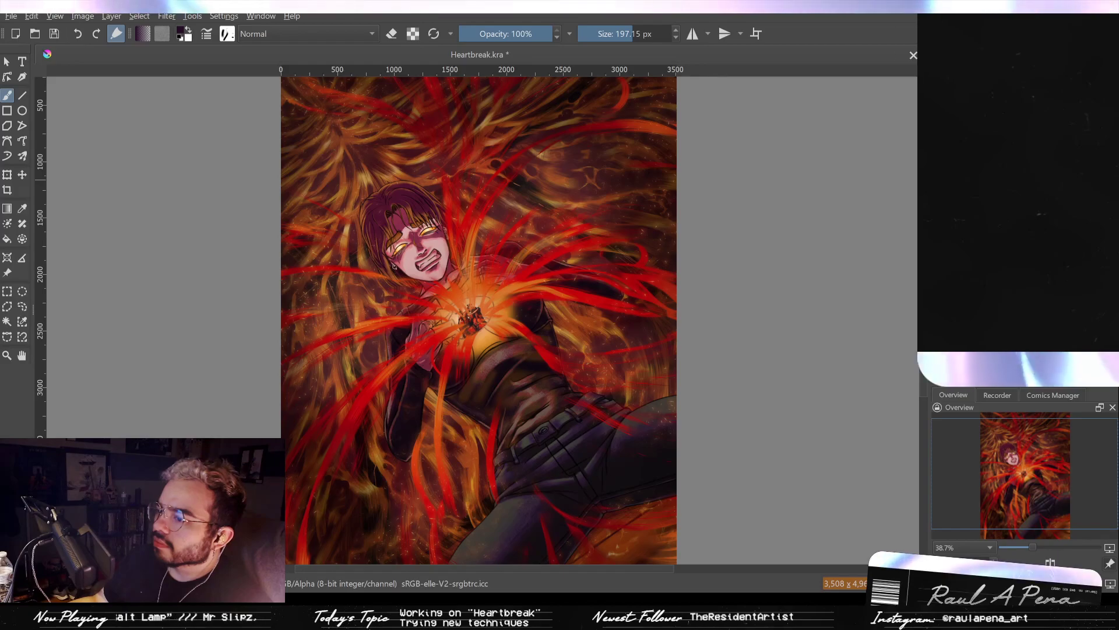
key(ctrl+shift+z)
key(ctrl+z)
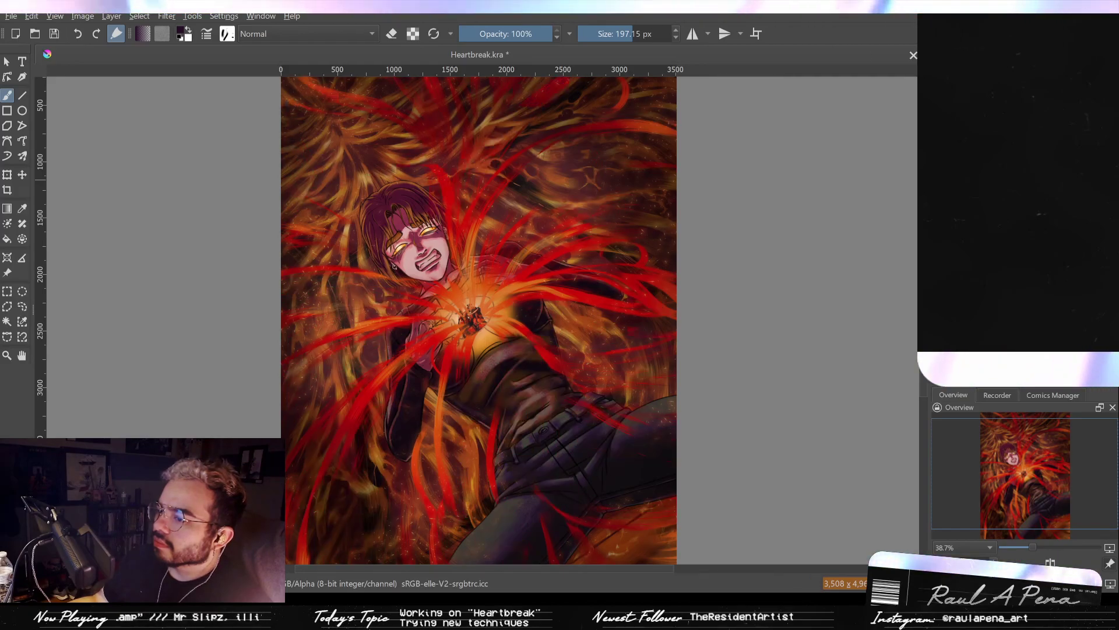
key(ctrl+shift+z)
key(ctrl+z)
key(ctrl+shift+z)
key(2)
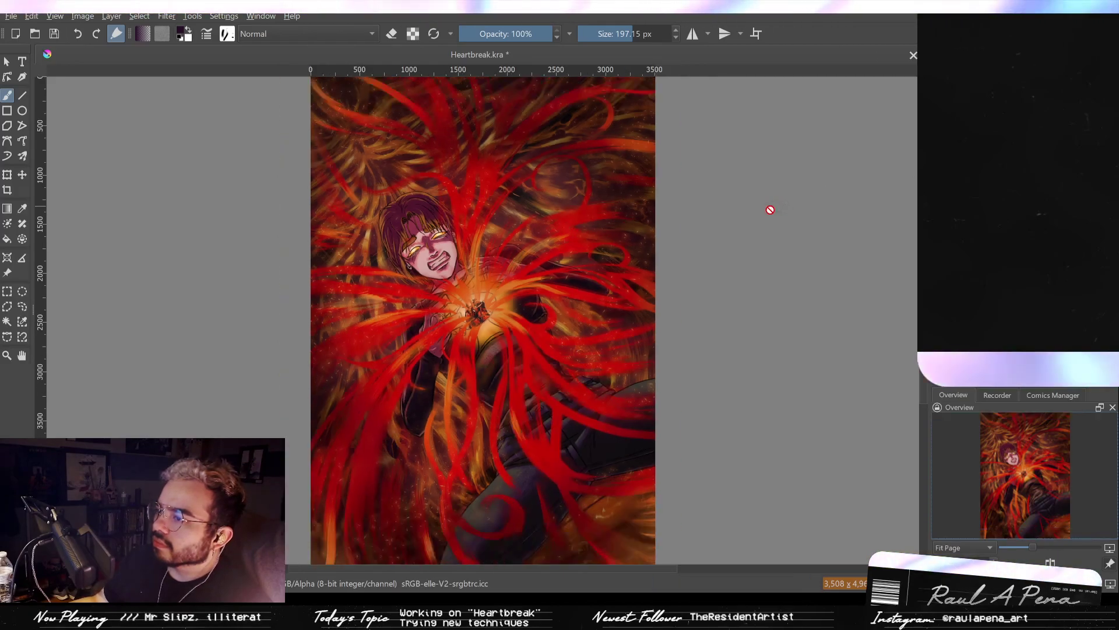
key(ctrl+z)
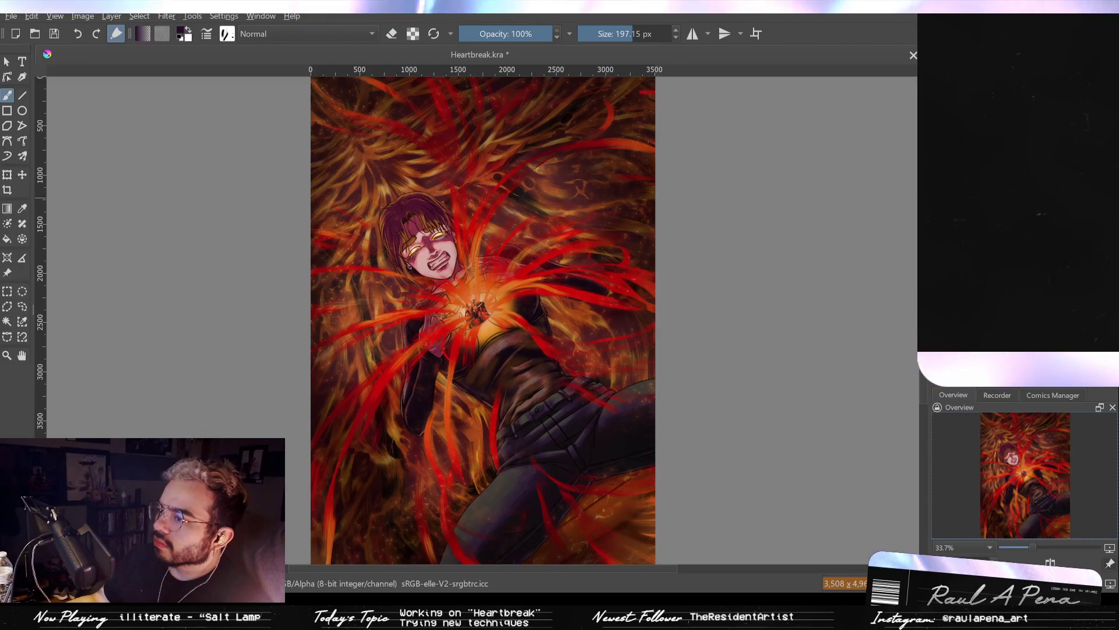
Paint out the red tendrils covering the figure's hand and sleeve above the heart, switching briefly to the eraser for touch-ups.
drag(441, 268, 535, 192)
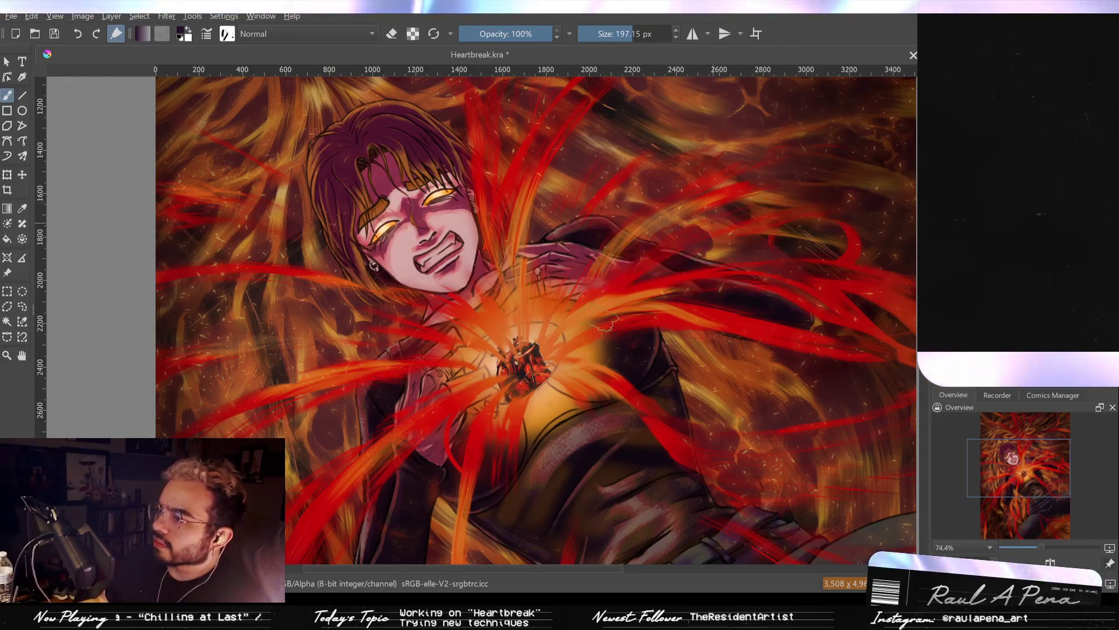
drag(627, 277, 605, 280)
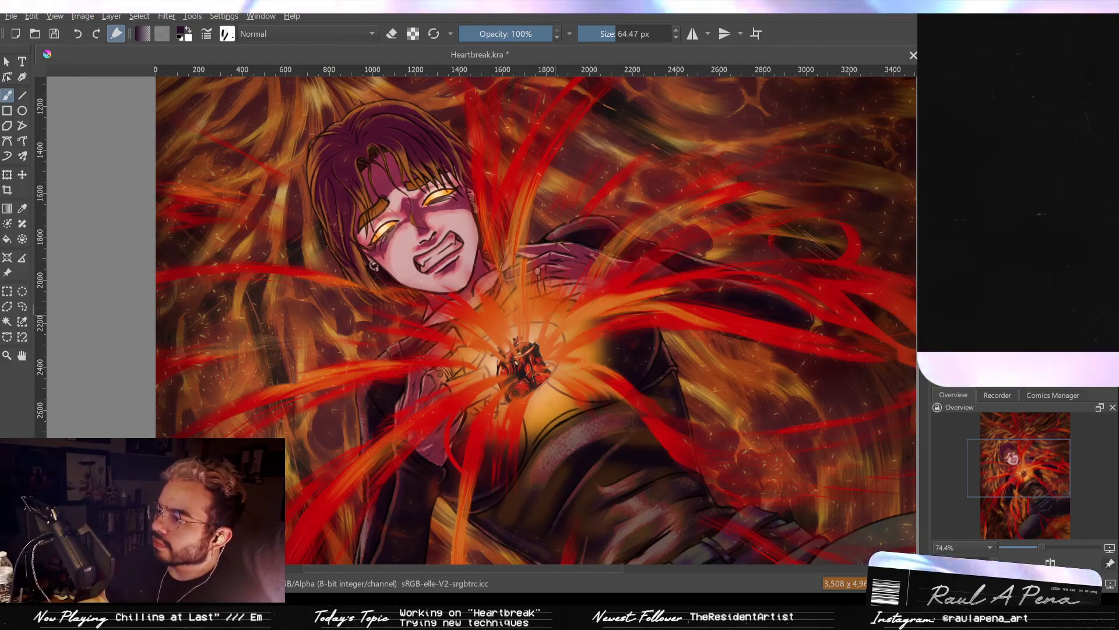
mouse_move(652, 270)
mouse_down()
mouse_move(630, 279)
mouse_move(632, 267)
mouse_up()
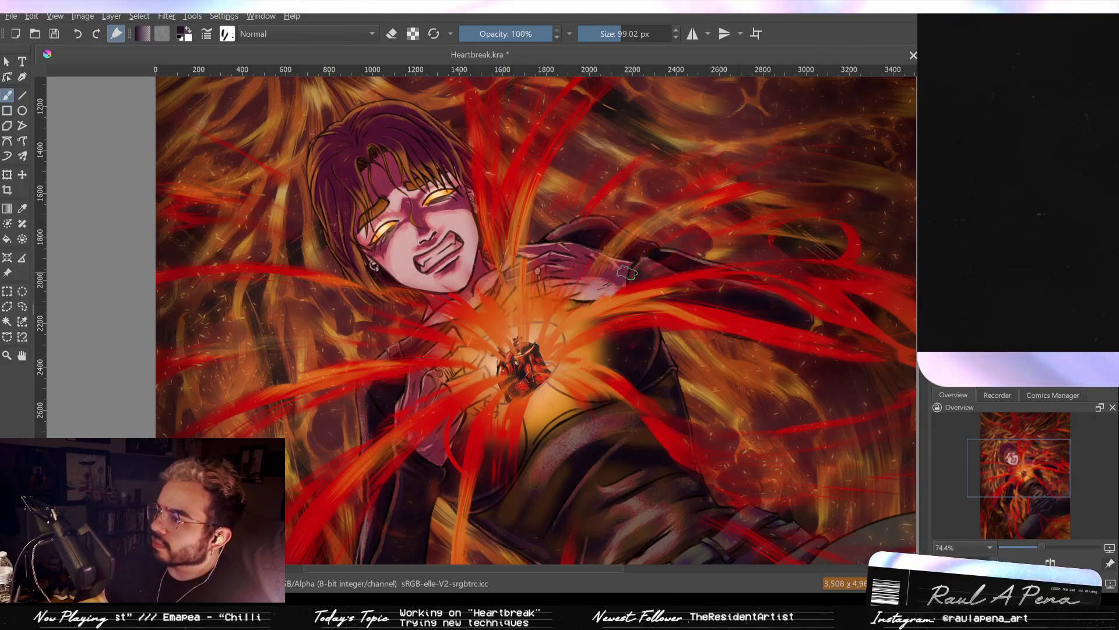
drag(686, 233, 625, 272)
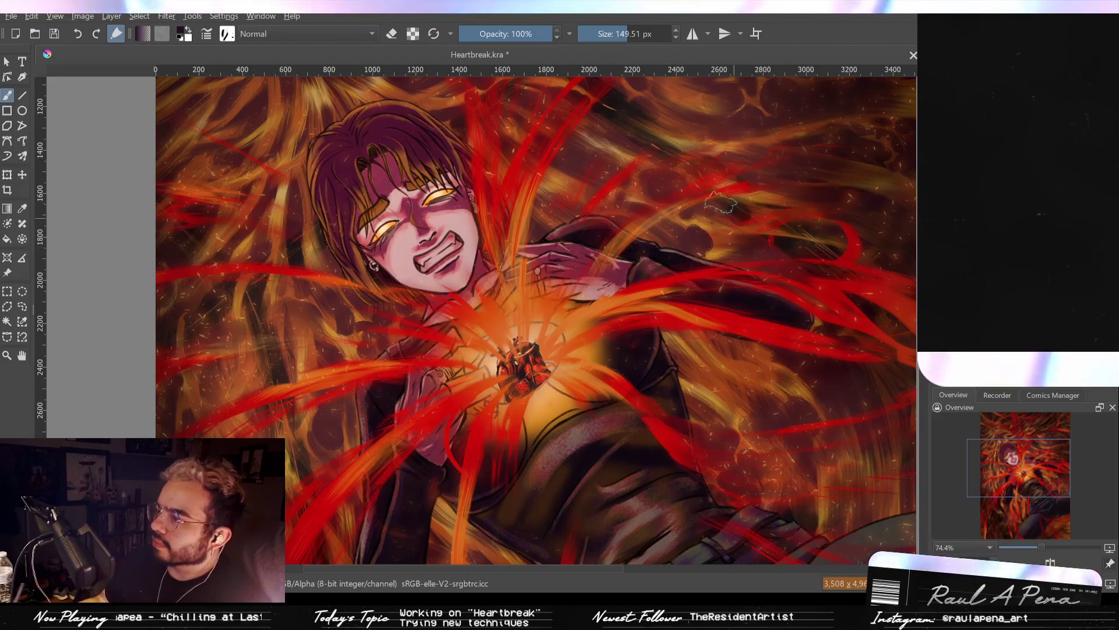
click(393, 34)
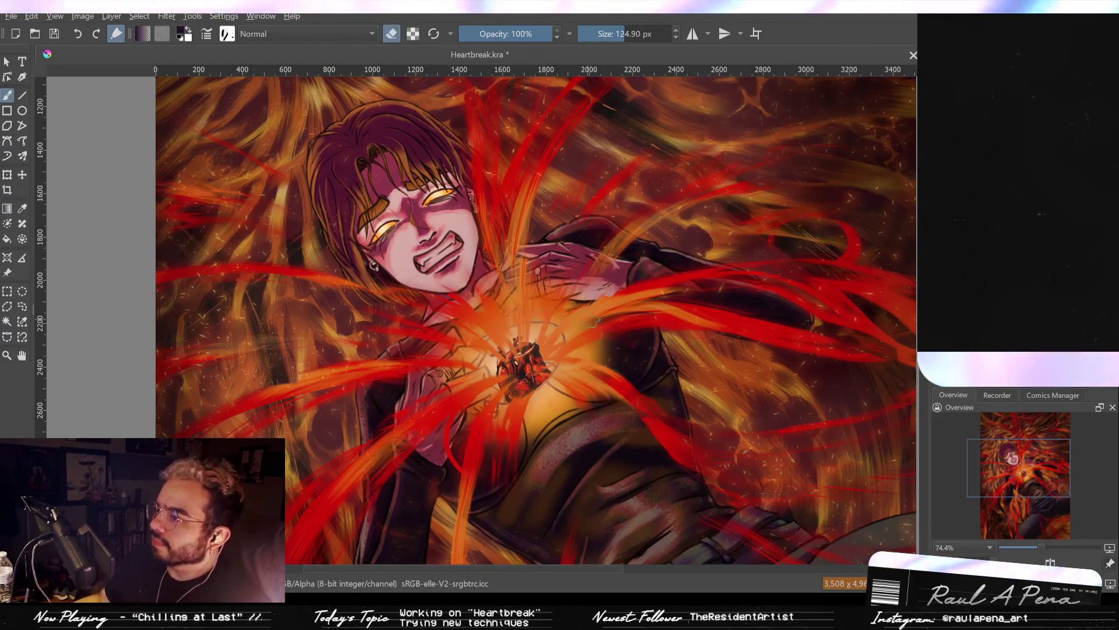
key(bracketleft)
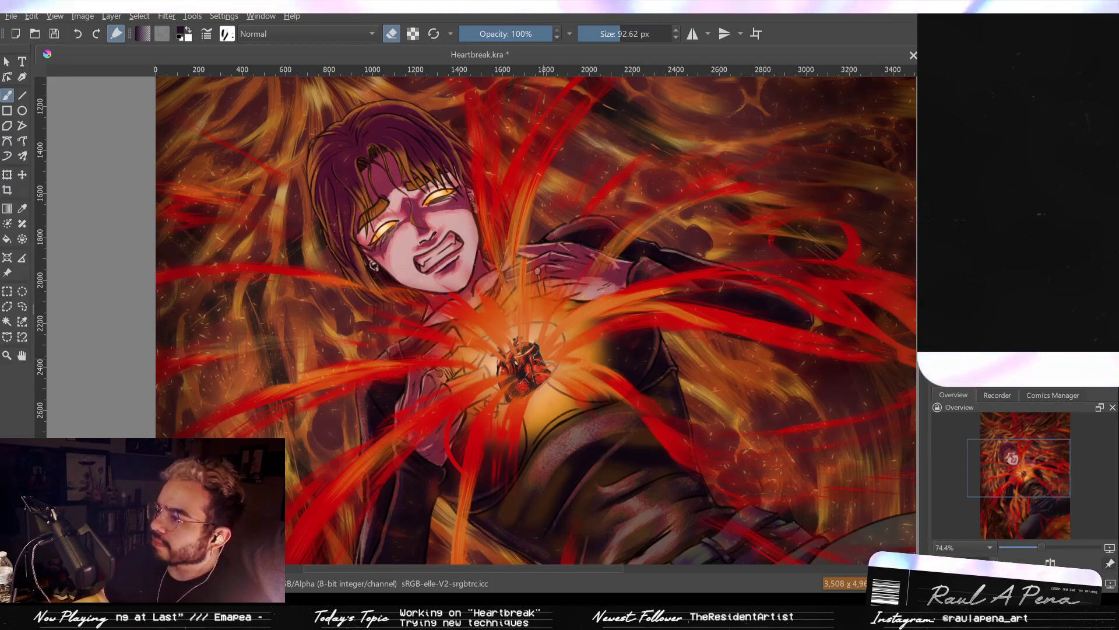
scroll(478, 318, up, 3)
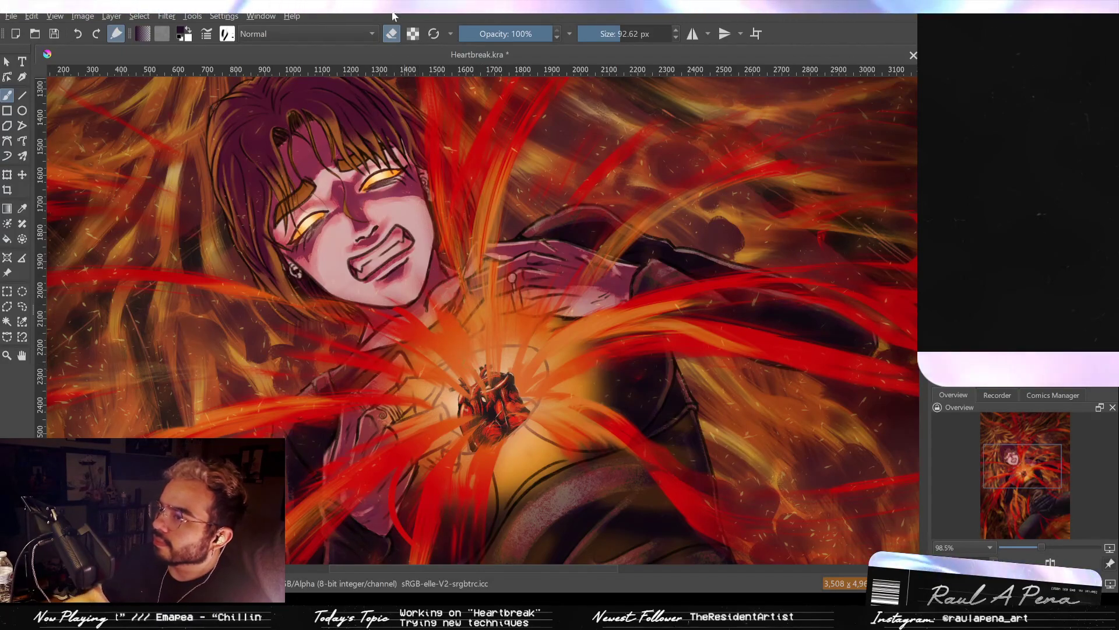
key(e)
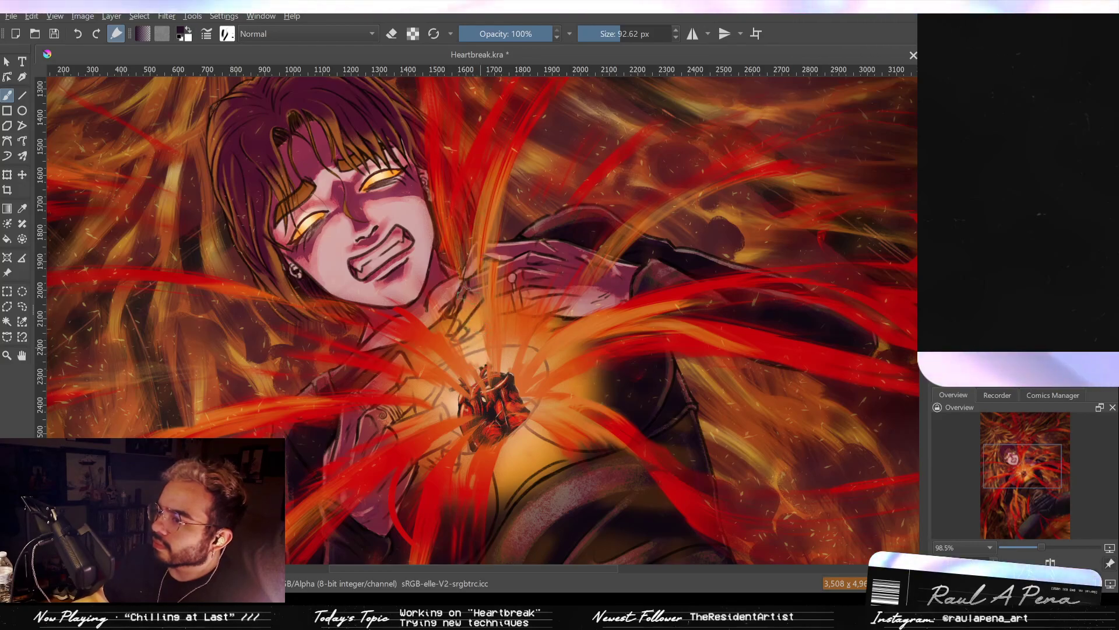
Paint out the tendrils around the figure's collar and upper chest so the line art shows through.
drag(452, 277, 533, 138)
key(2)
drag(508, 312, 513, 230)
drag(587, 324, 517, 245)
Use the eraser at 48.73 px to bring back thin red tendrils running from the heart down over the figure's shirt.
click(392, 34)
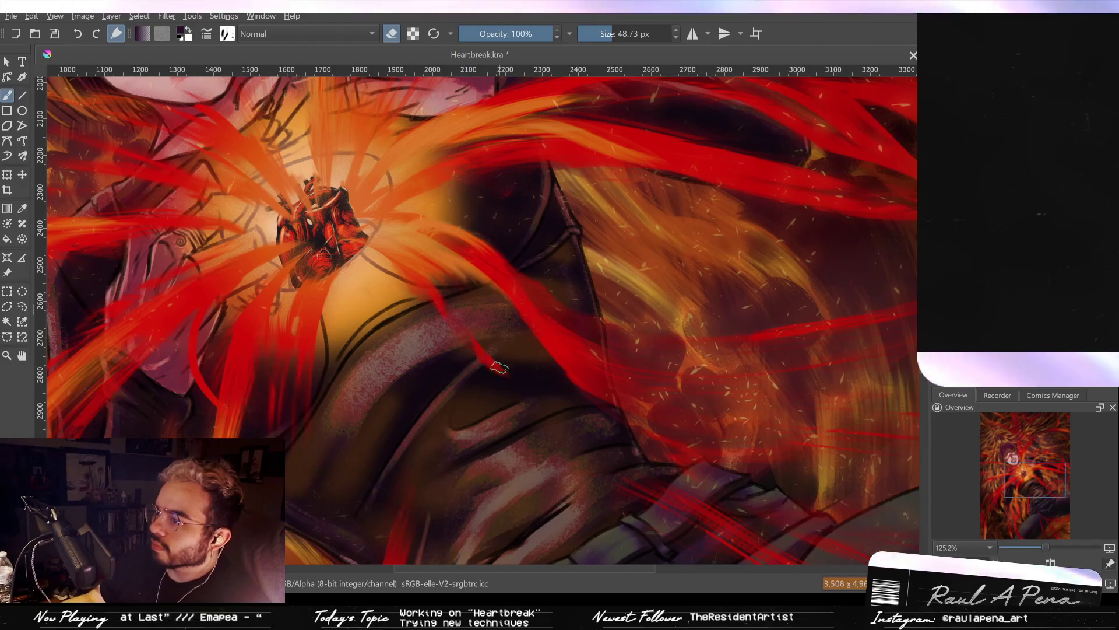
drag(481, 312, 502, 378)
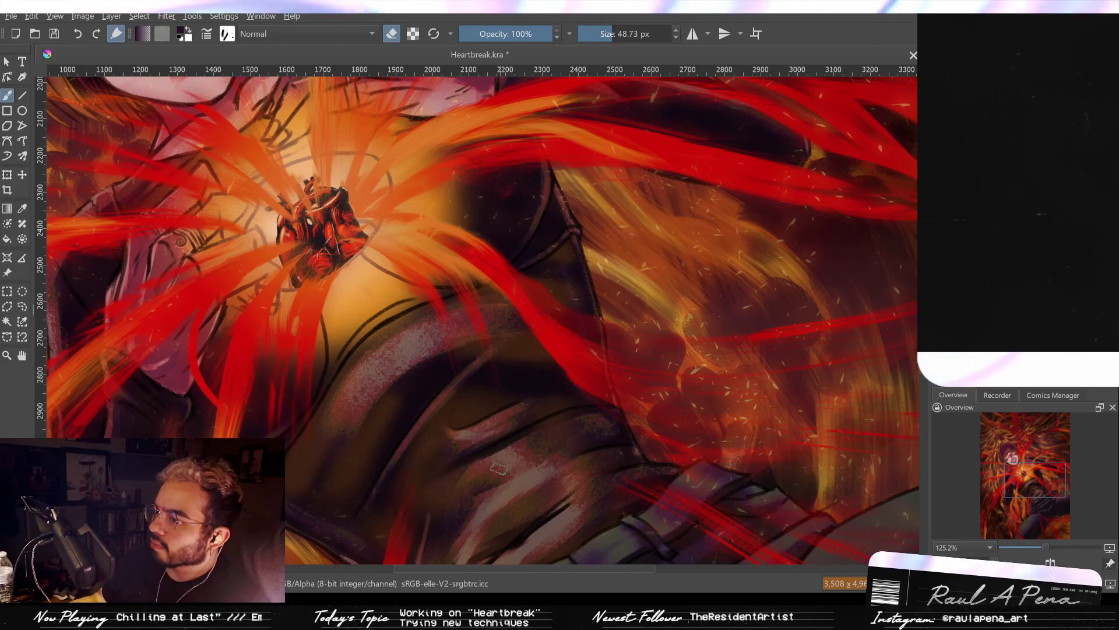
drag(493, 299, 531, 533)
drag(543, 381, 550, 505)
key(2)
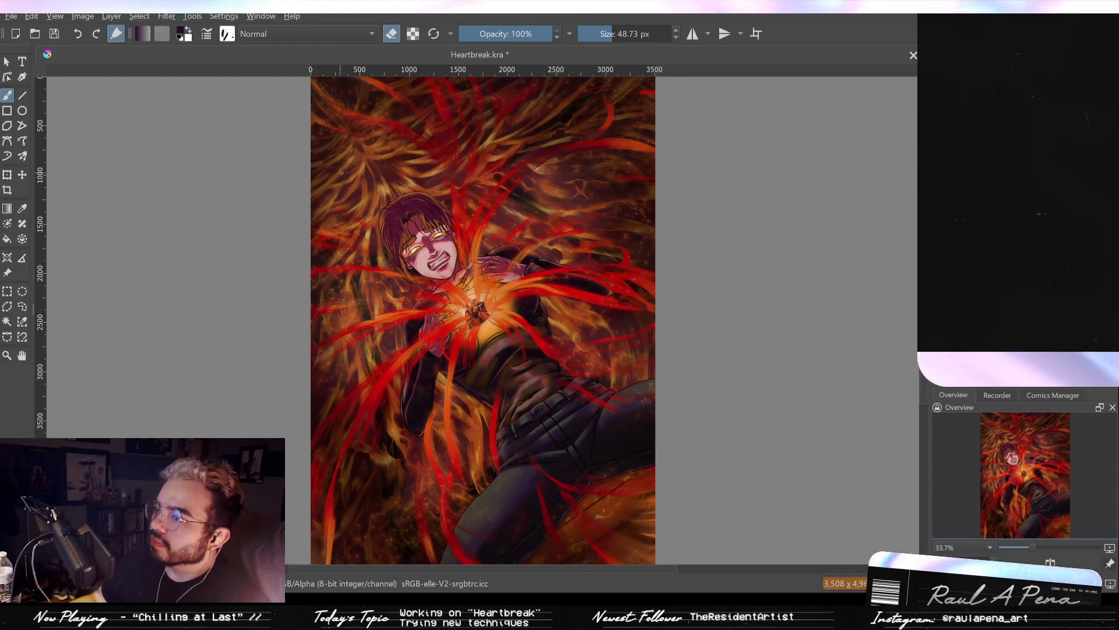
Enlarge the eraser to 237.30 px and bring back red tendrils in the background beside the head and in the upper-right swirl.
drag(316, 168, 421, 167)
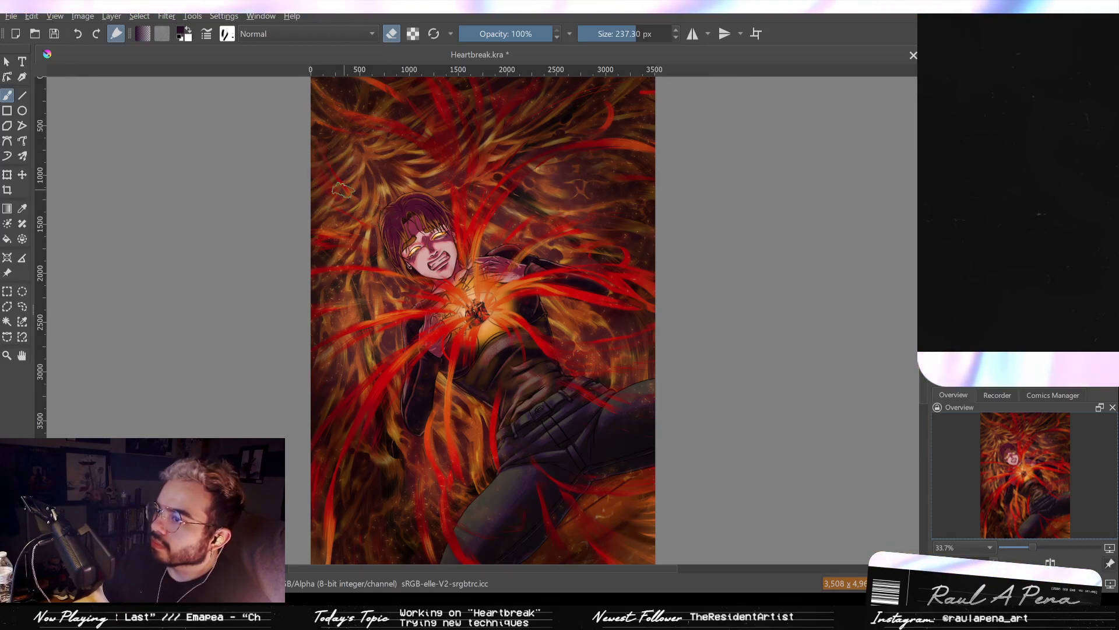
scroll(484, 193, up, 3)
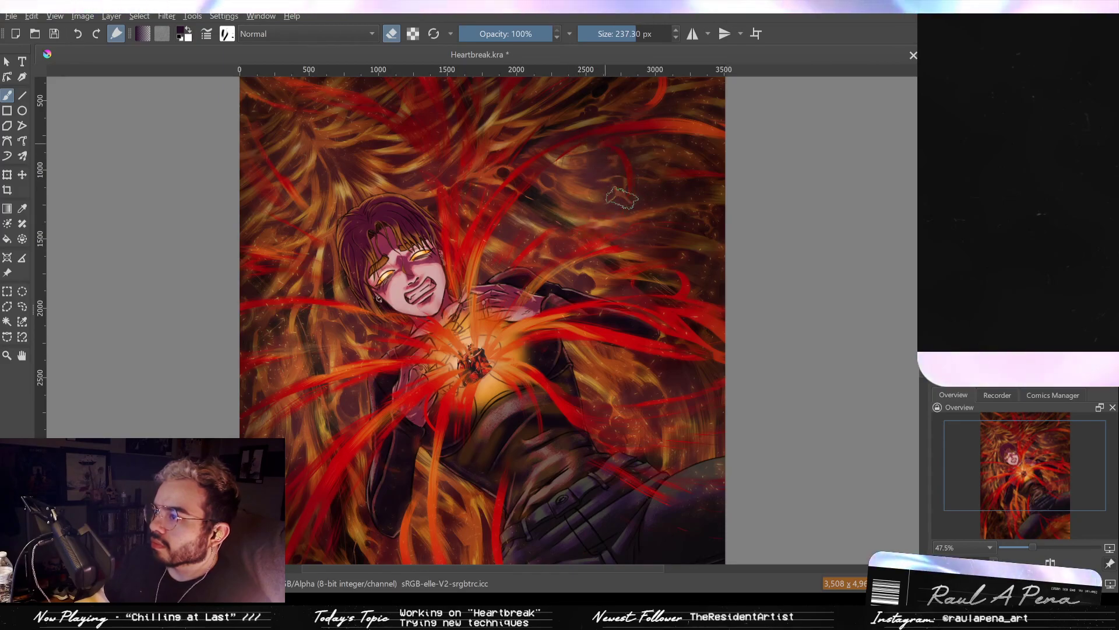
mouse_move(678, 216)
mouse_down()
mouse_move(652, 275)
mouse_move(660, 252)
mouse_move(625, 251)
mouse_move(645, 232)
mouse_move(610, 172)
mouse_up()
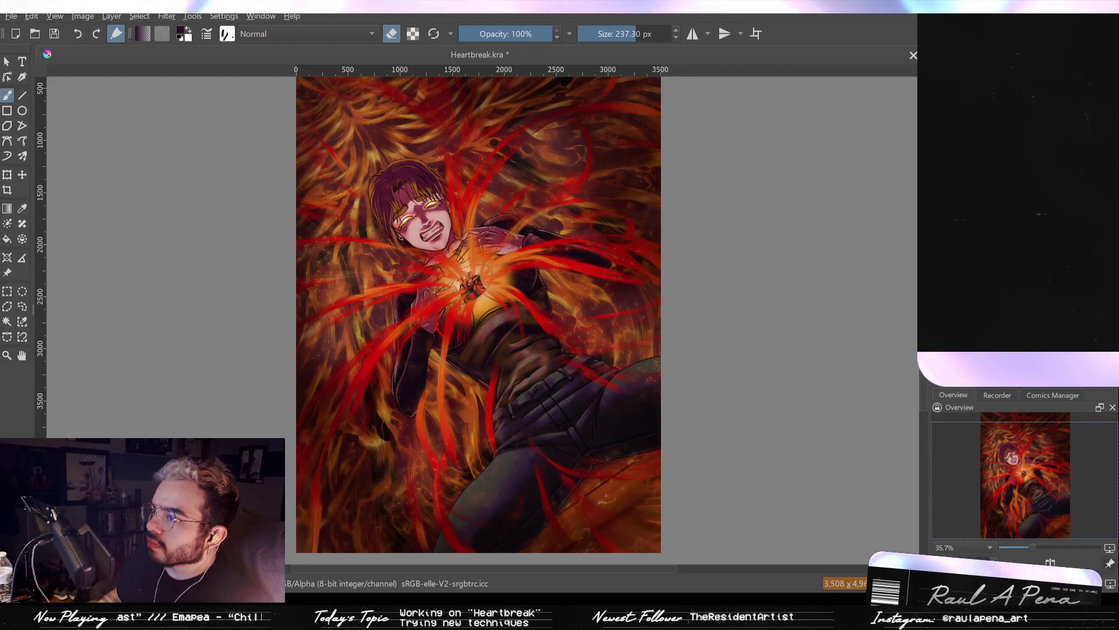
Look over the restored tendrils across the figure and background, and save the illustration.
scroll(645, 200, down, 1)
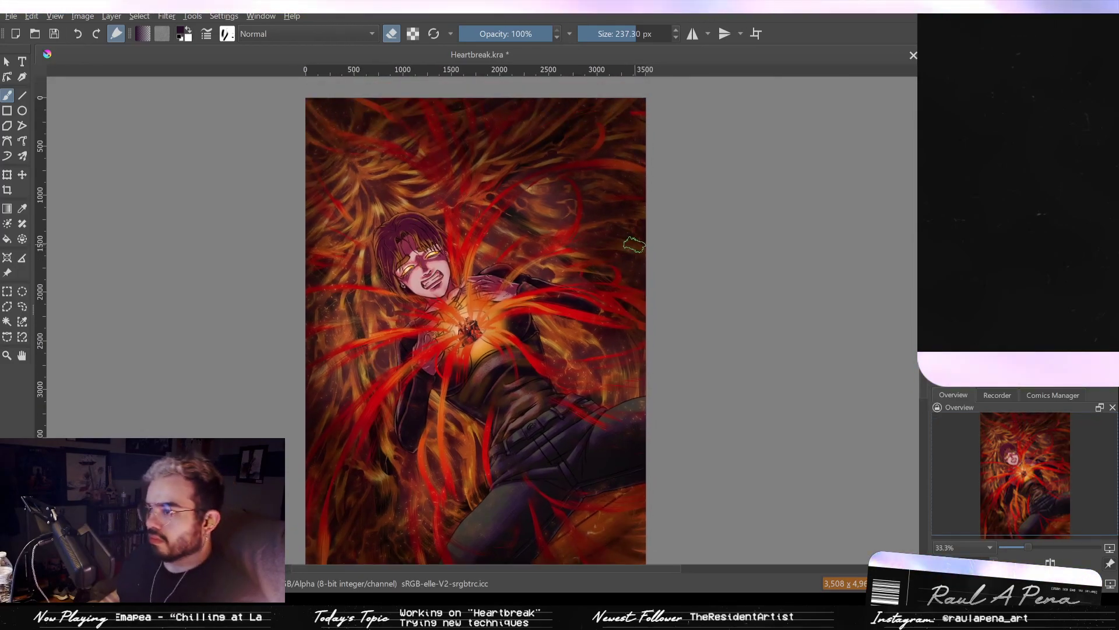
scroll(634, 245, up, 1)
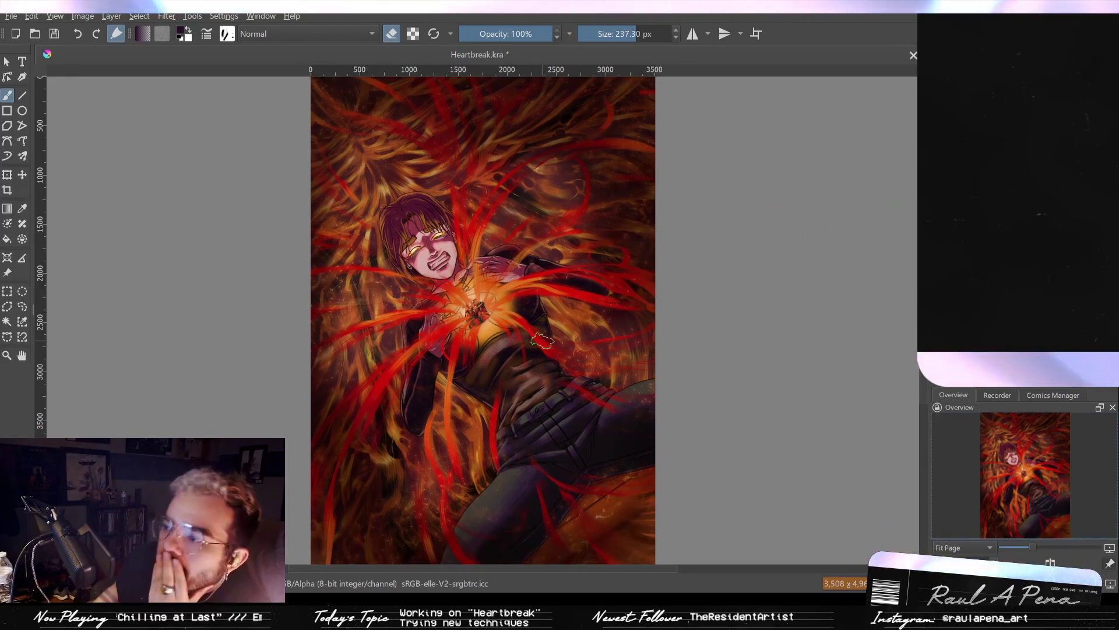
scroll(551, 464, up, 1)
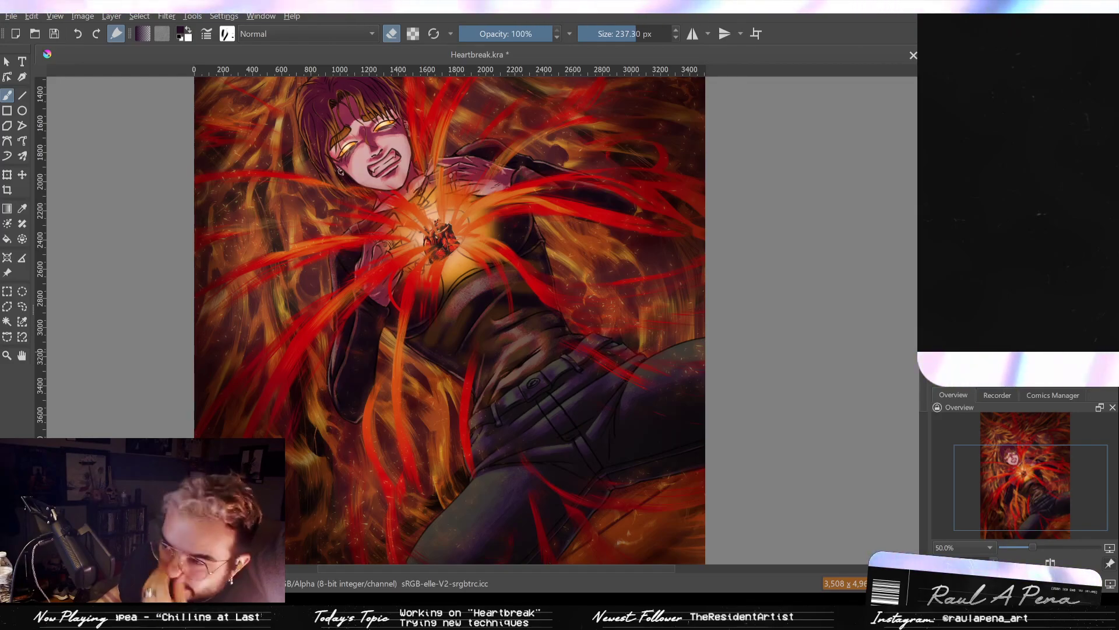
scroll(352, 195, down, 1)
scroll(352, 195, up, 2)
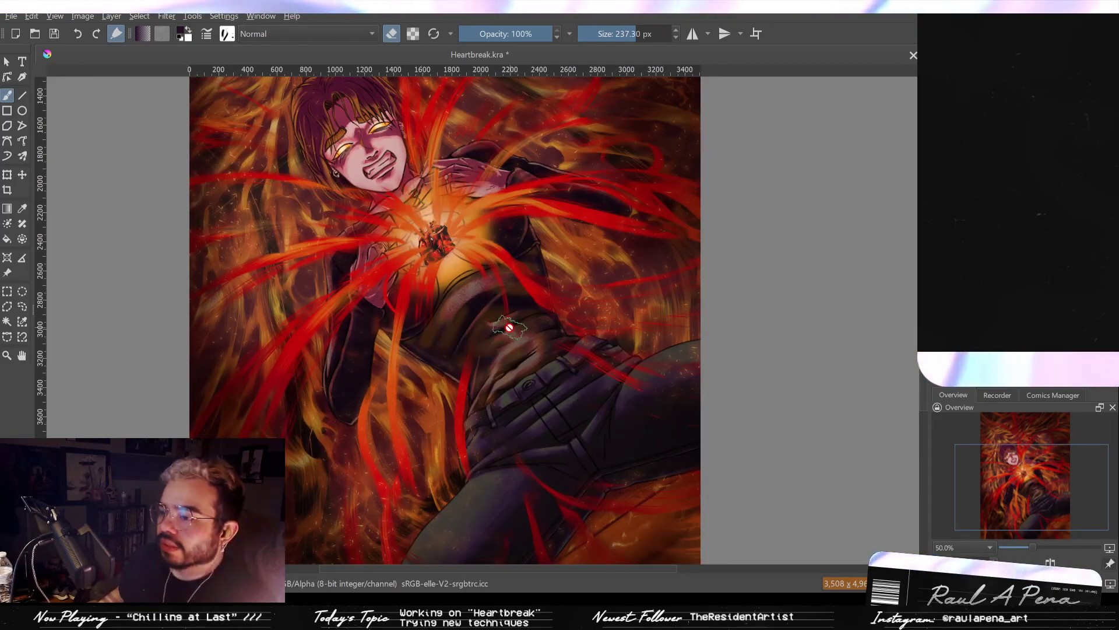
scroll(499, 303, down, 1)
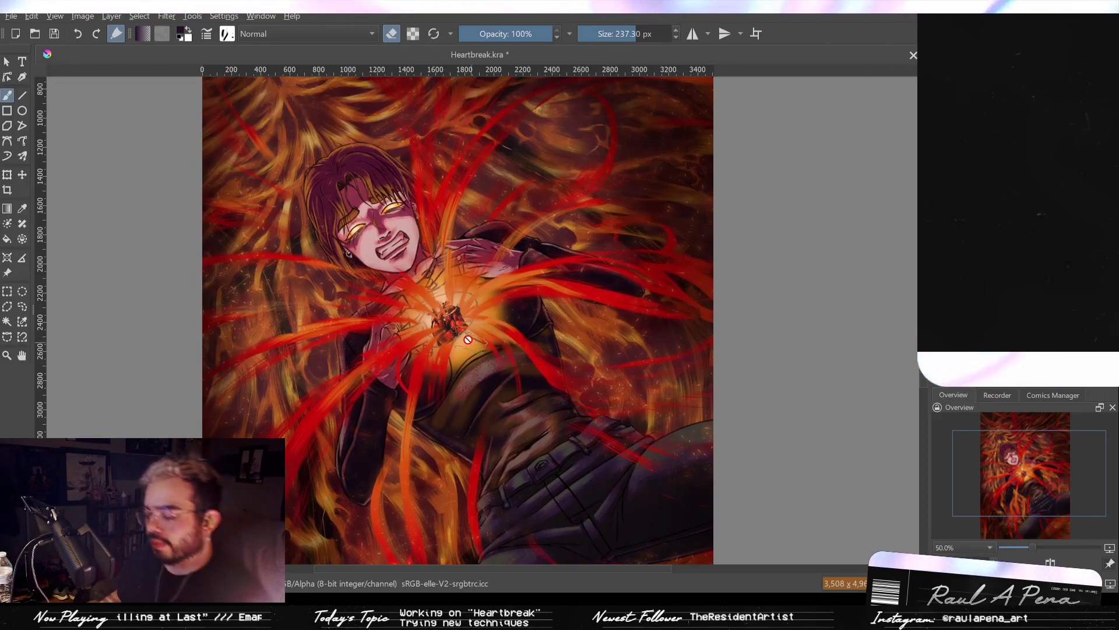
scroll(462, 282, down, 1)
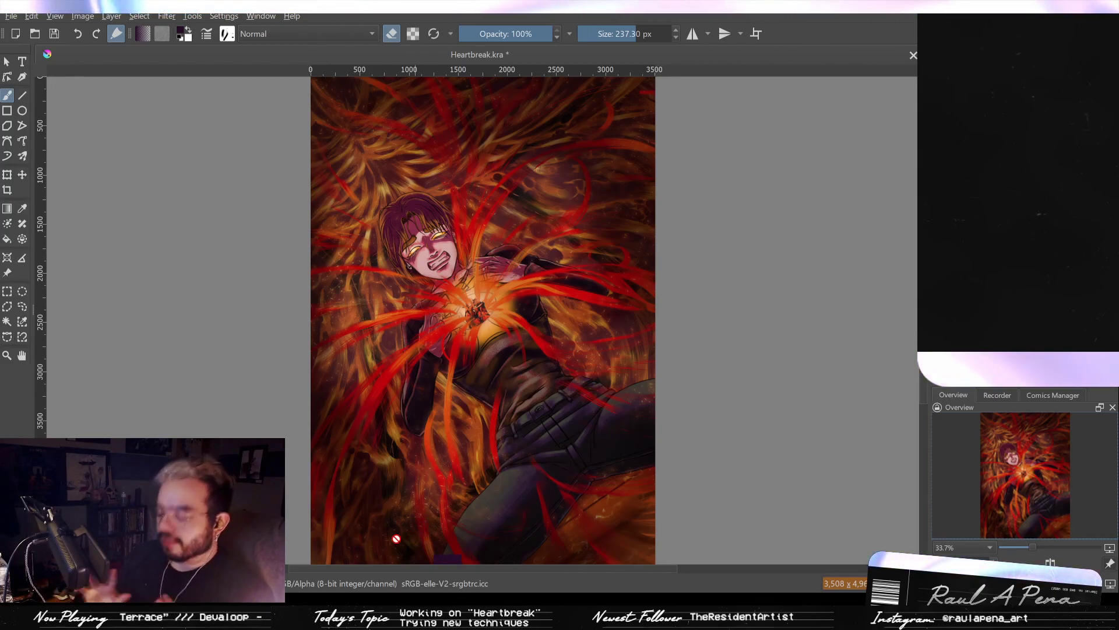
key(ctrl+s)
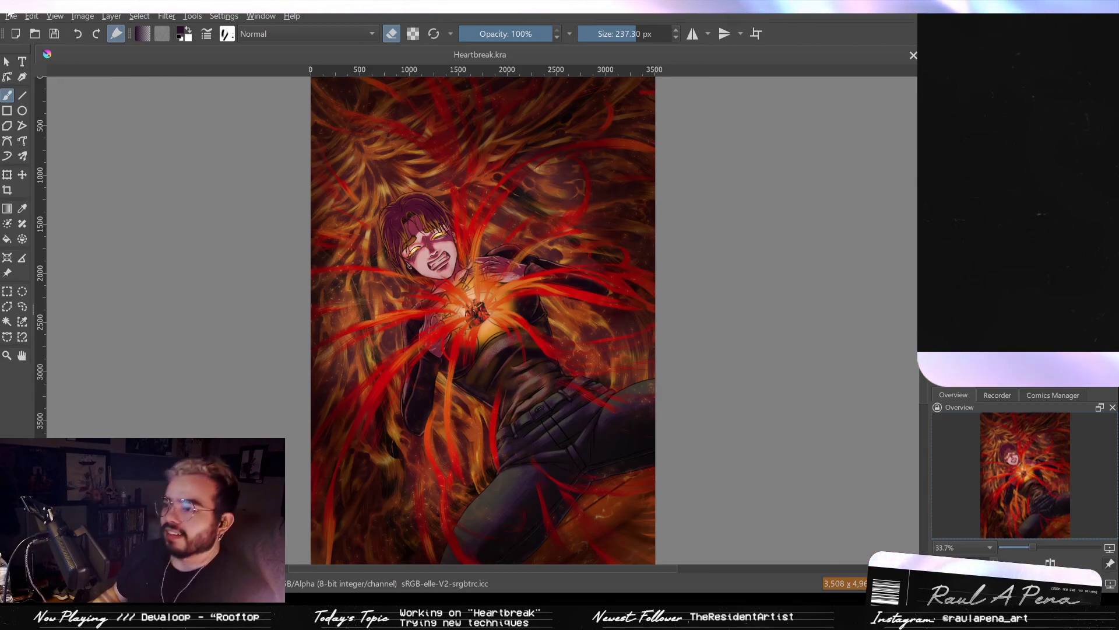
Examine the face and the glowing heart up close and the composition across the full canvas.
scroll(446, 219, up, 5)
scroll(407, 242, up, 3)
drag(407, 242, 568, 17)
scroll(584, 270, down, 2)
scroll(489, 224, down, 2)
drag(665, 361, 498, 258)
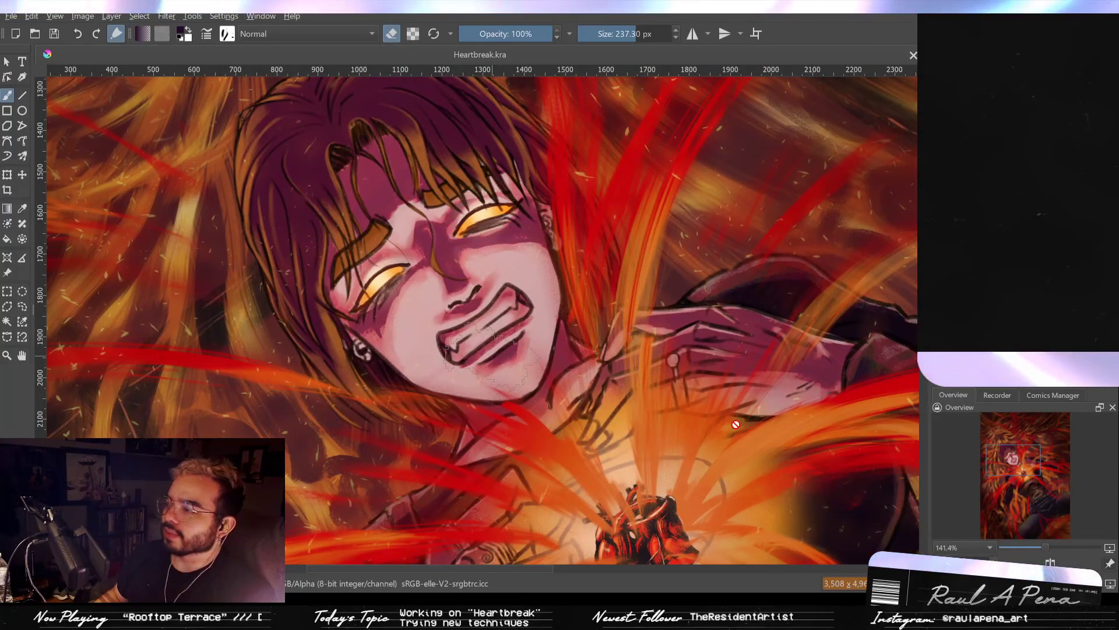
scroll(497, 328, up, 1)
scroll(485, 288, up, 2)
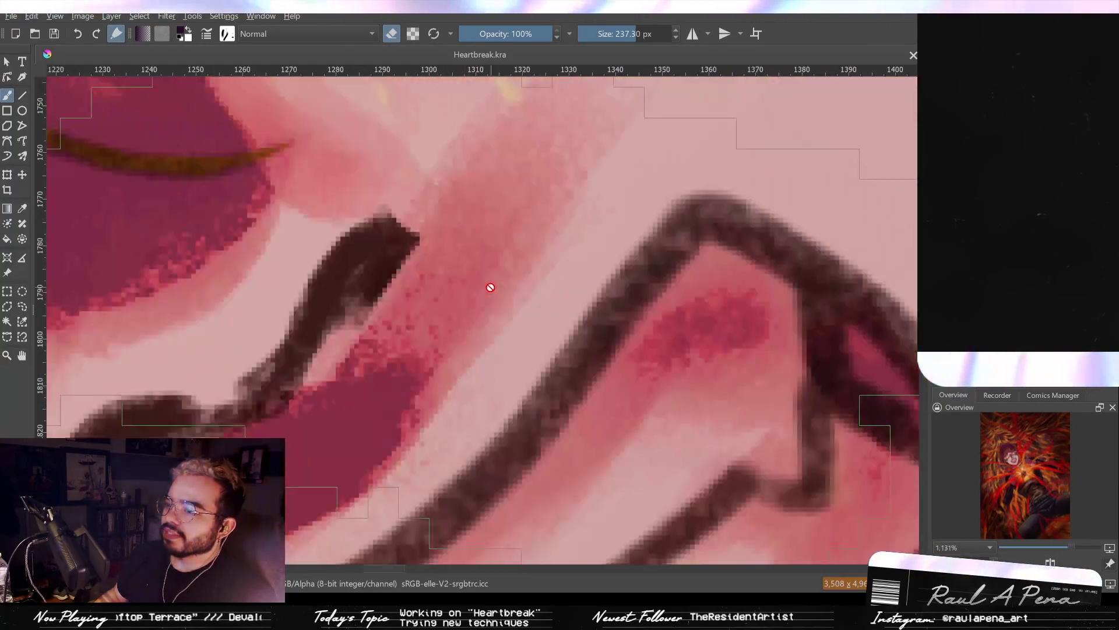
scroll(488, 287, down, 1)
scroll(489, 287, up, 1)
scroll(490, 287, down, 7)
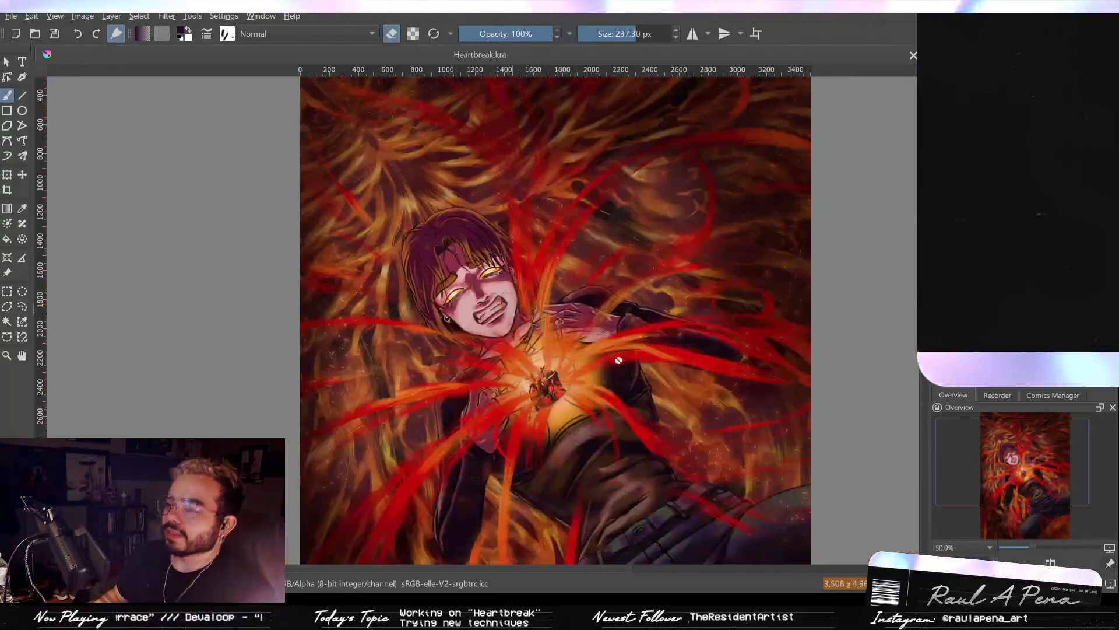
drag(615, 365, 395, 136)
scroll(441, 207, down, 2)
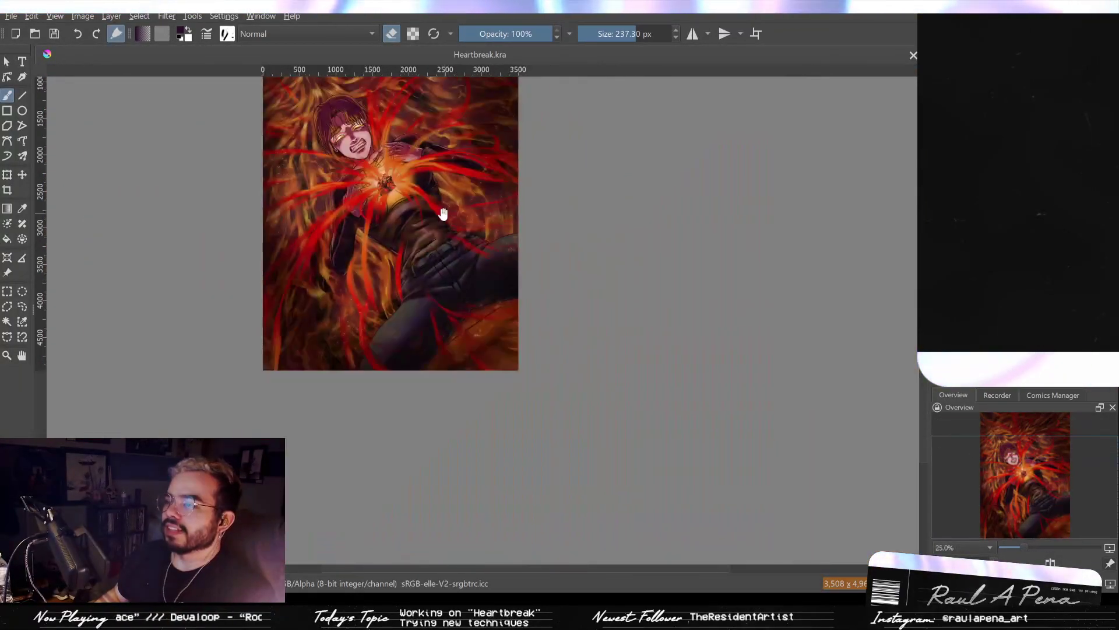